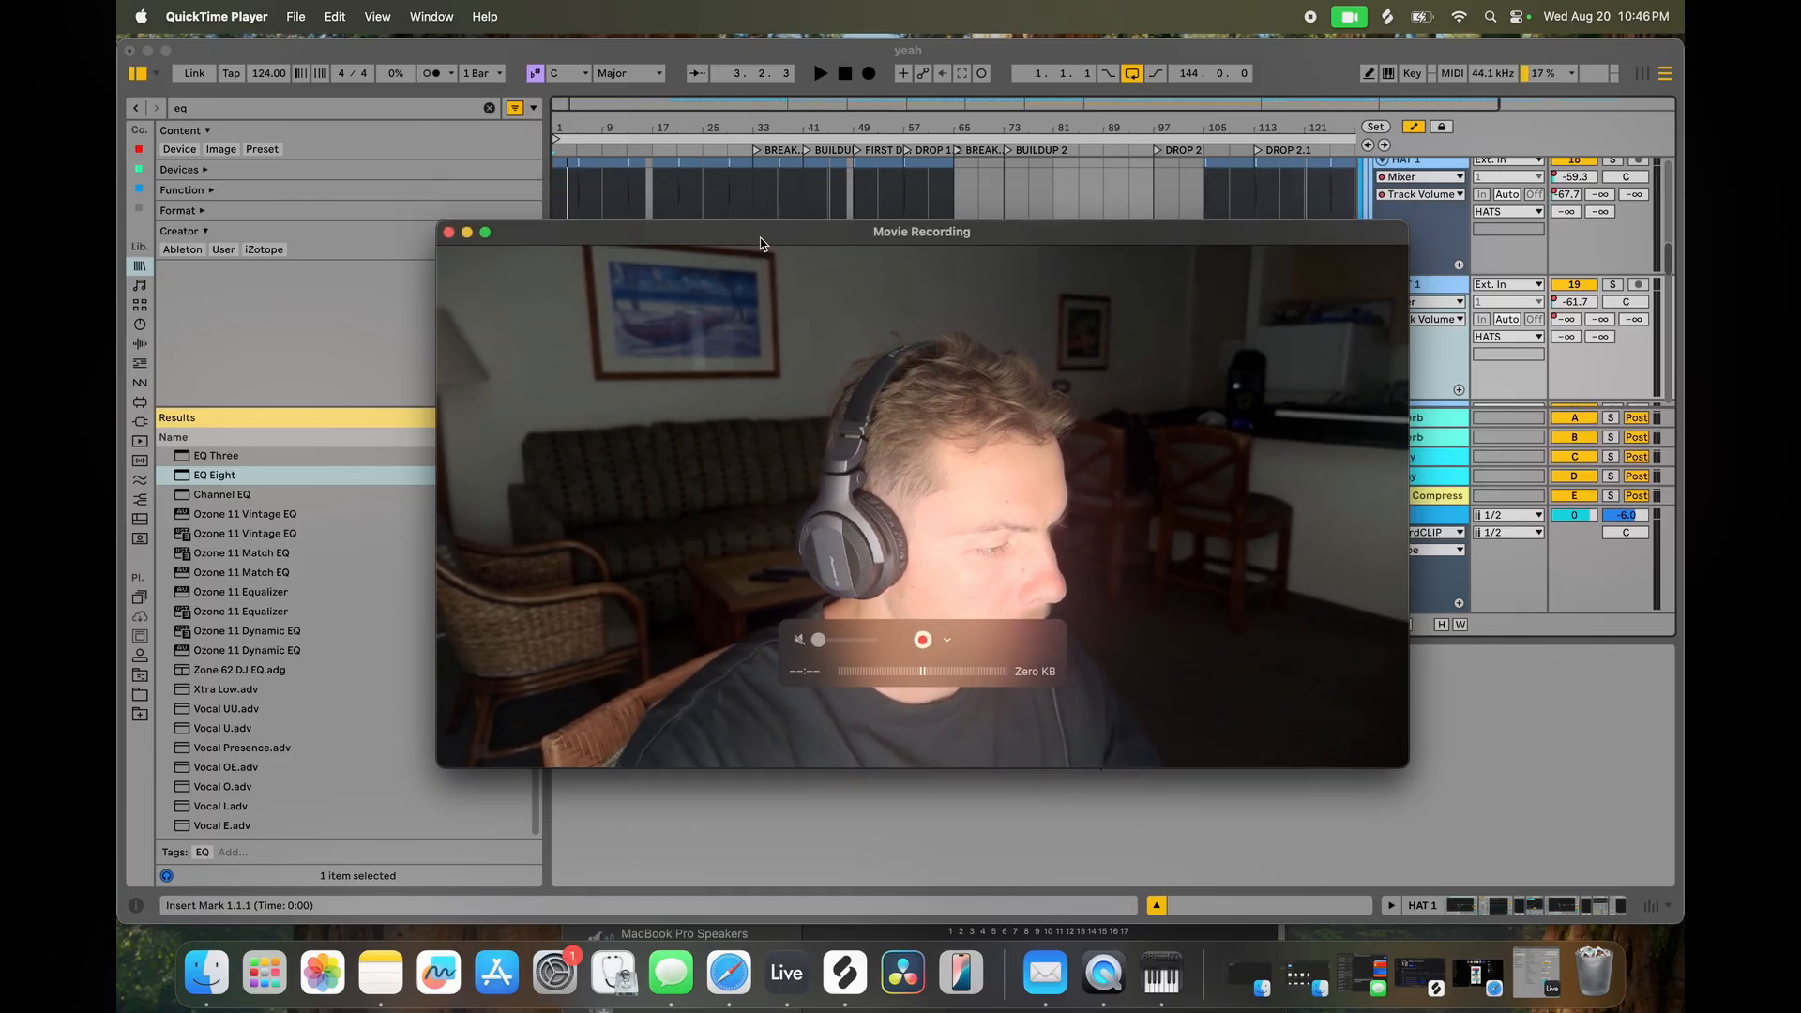
pyautogui.moveTo(759, 214); pyautogui.dragTo(761, 229)
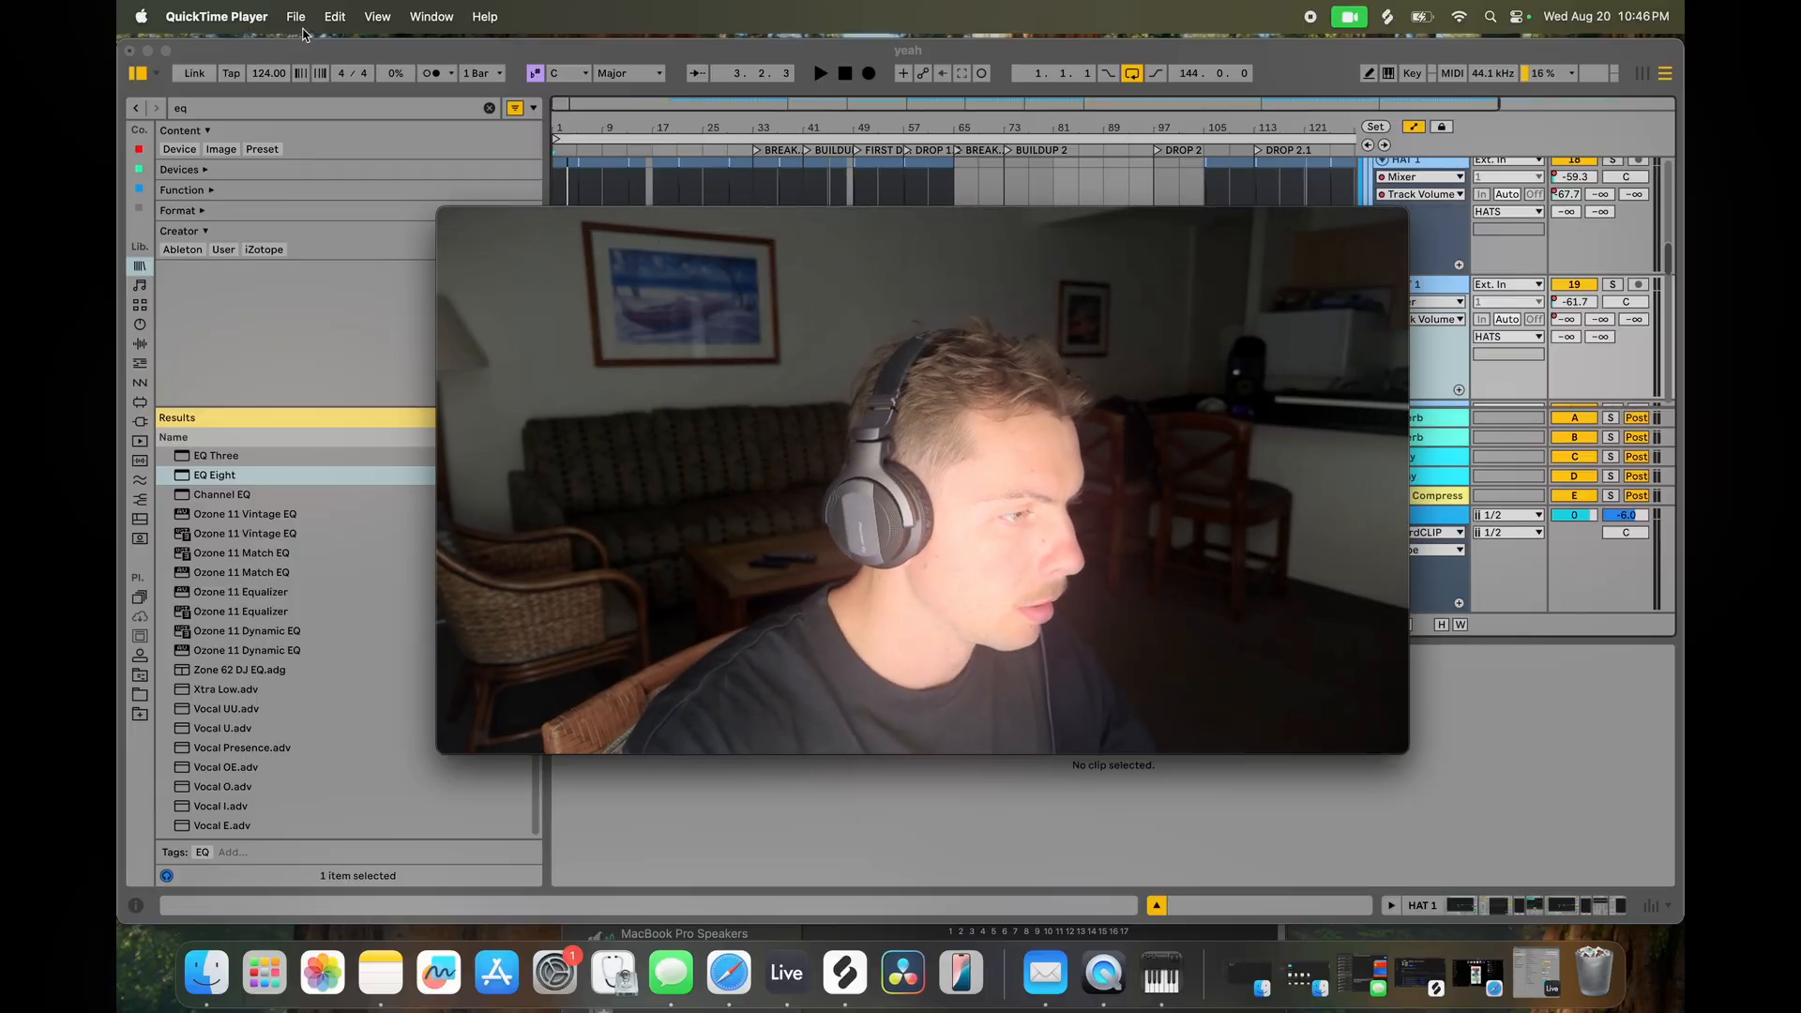
pyautogui.click(377, 17)
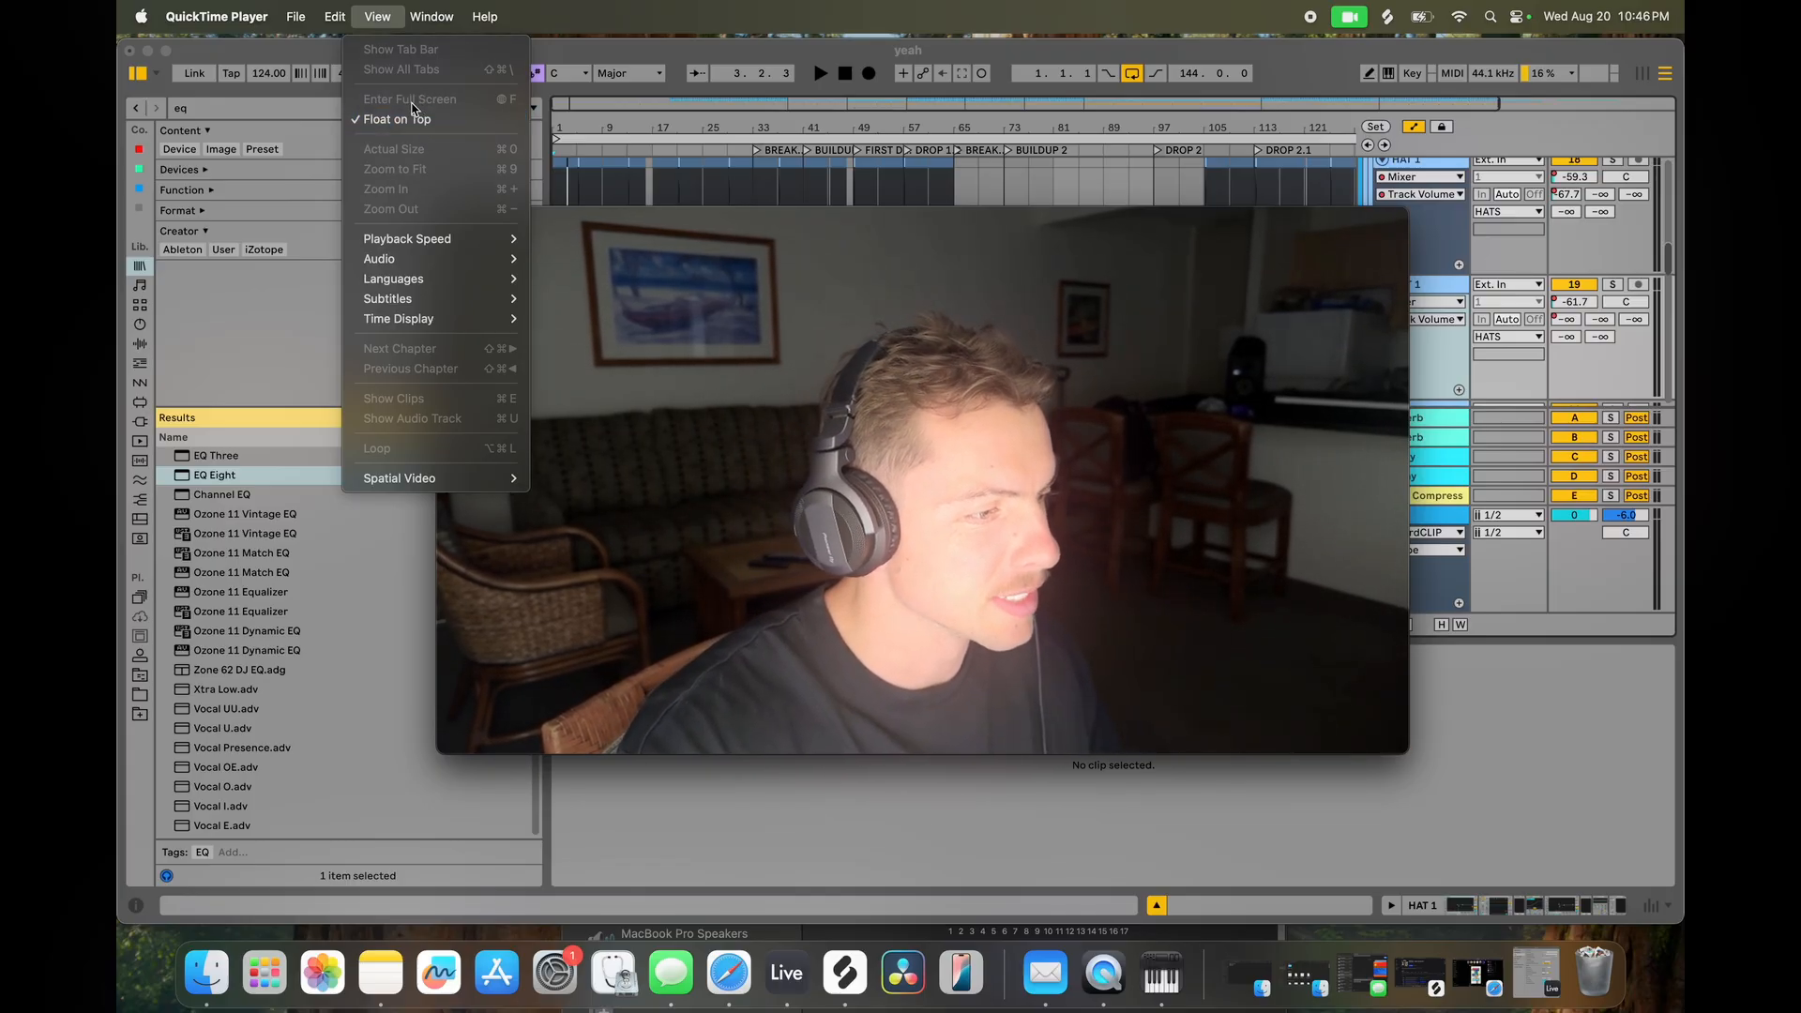
pyautogui.click(1277, 235)
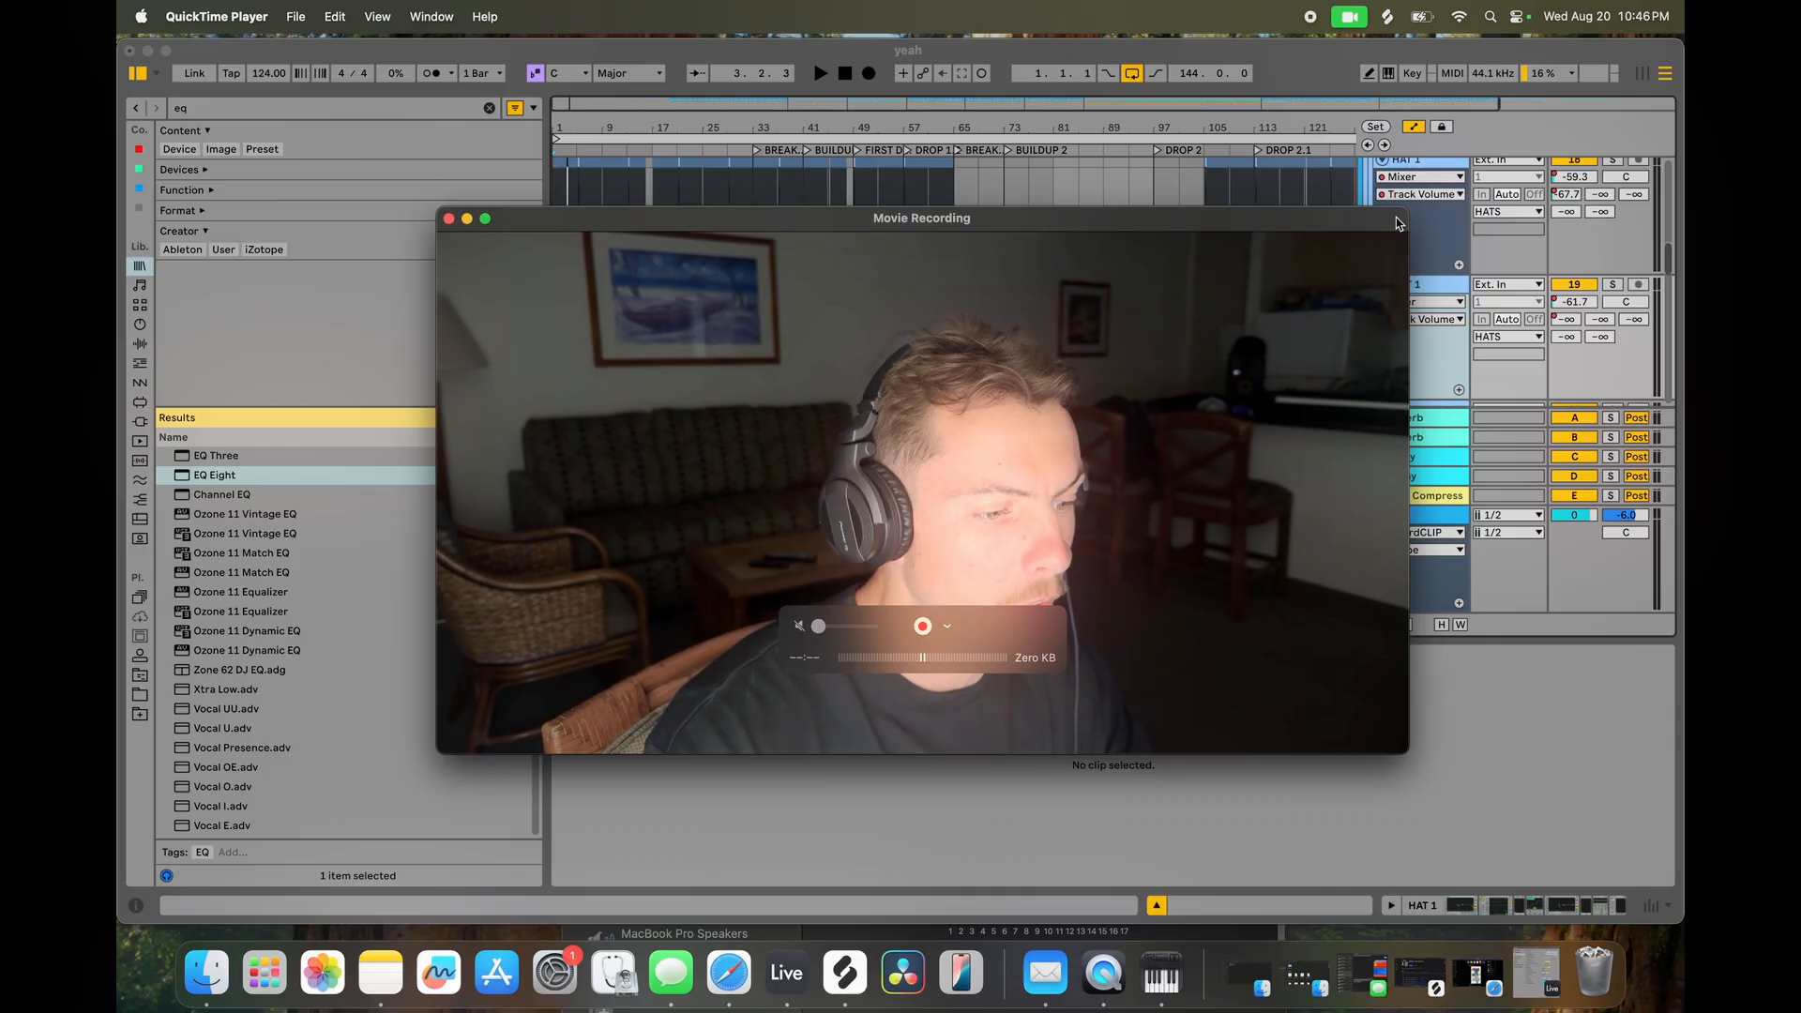
pyautogui.moveTo(1303, 231)
pyautogui.mouseDown()
pyautogui.moveTo(1317, 304)
pyautogui.moveTo(1269, 276)
pyautogui.moveTo(1288, 225)
pyautogui.mouseUp()
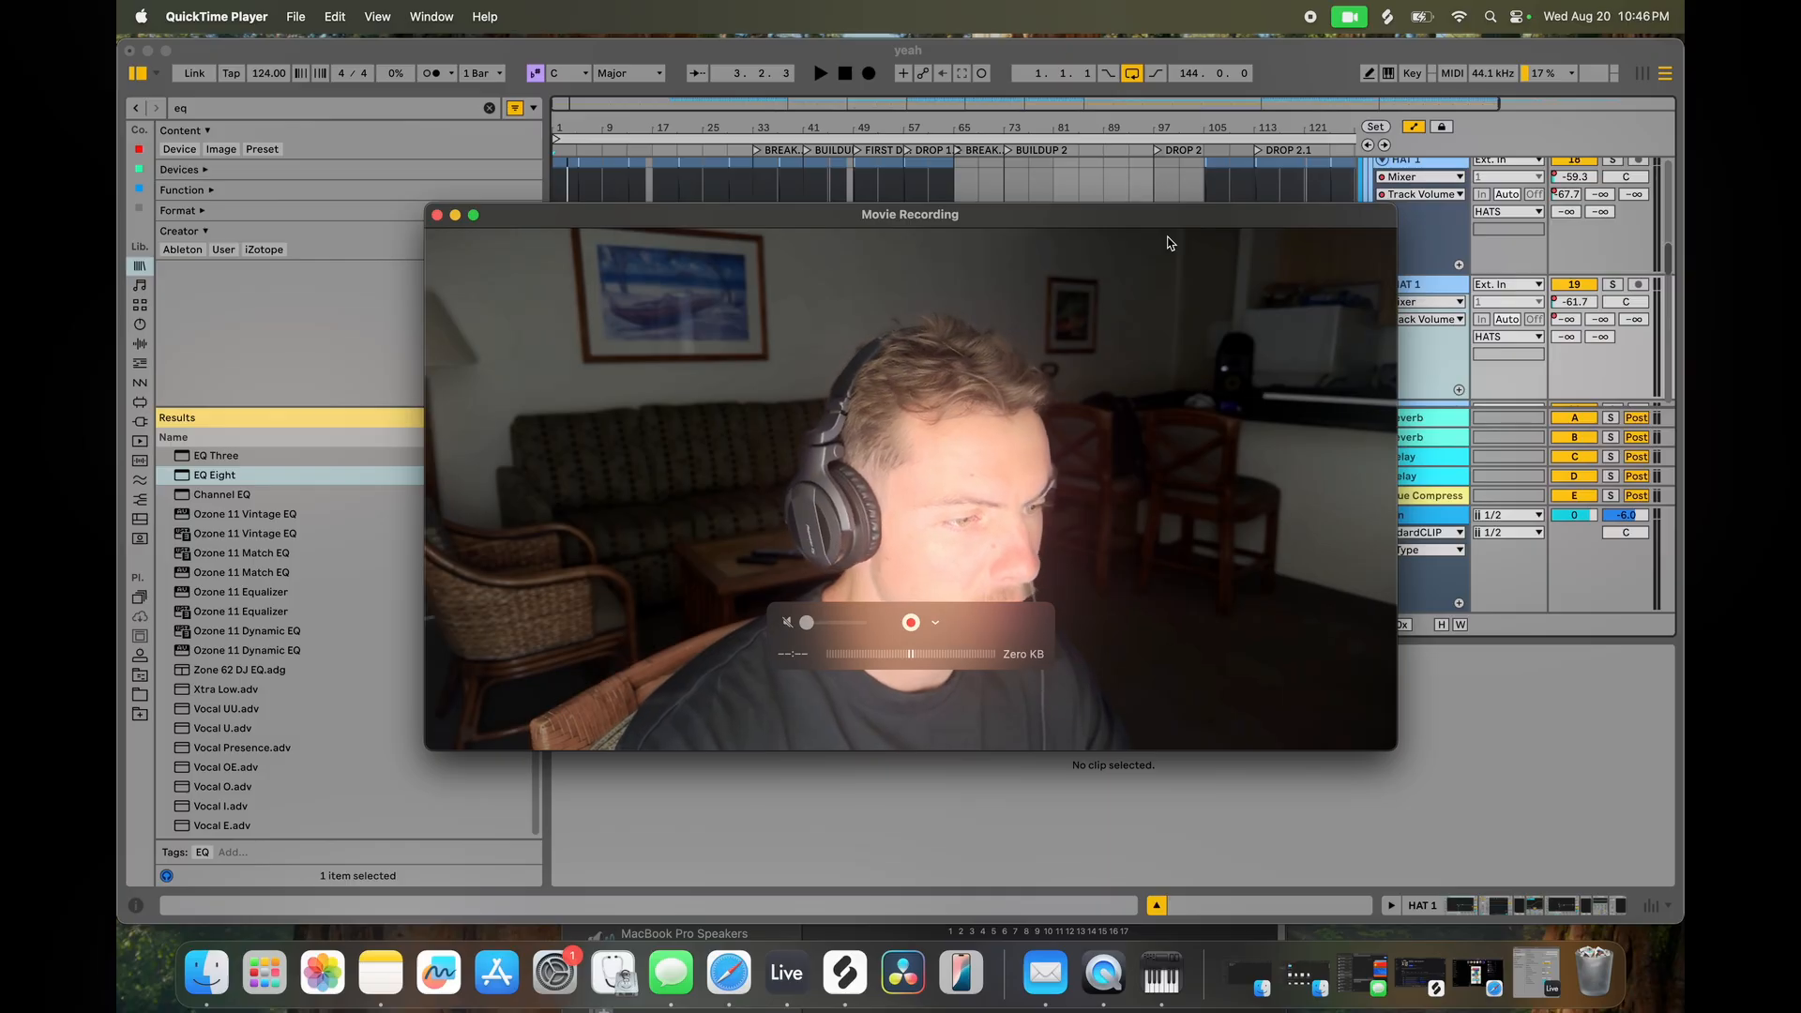
pyautogui.moveTo(814, 215); pyautogui.dragTo(817, 226)
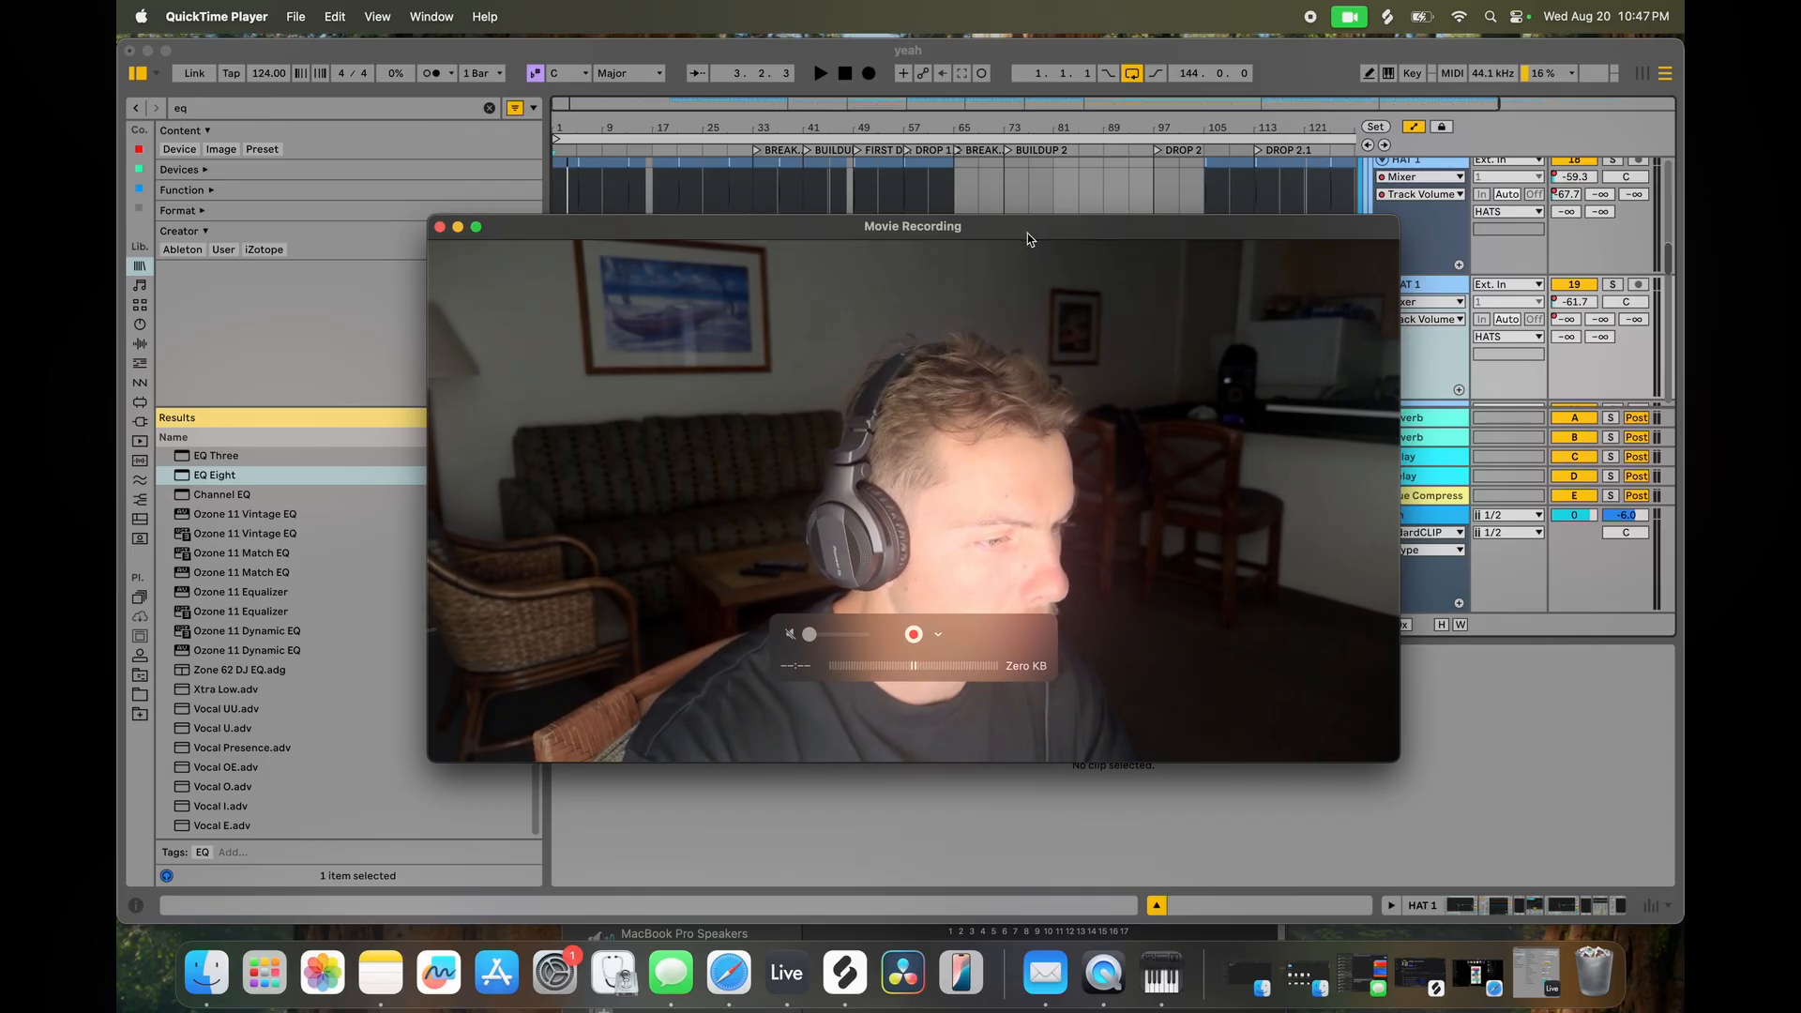
pyautogui.moveTo(1029, 238)
pyautogui.mouseDown()
pyautogui.moveTo(1057, 370)
pyautogui.moveTo(988, 282)
pyautogui.moveTo(994, 240)
pyautogui.mouseUp()
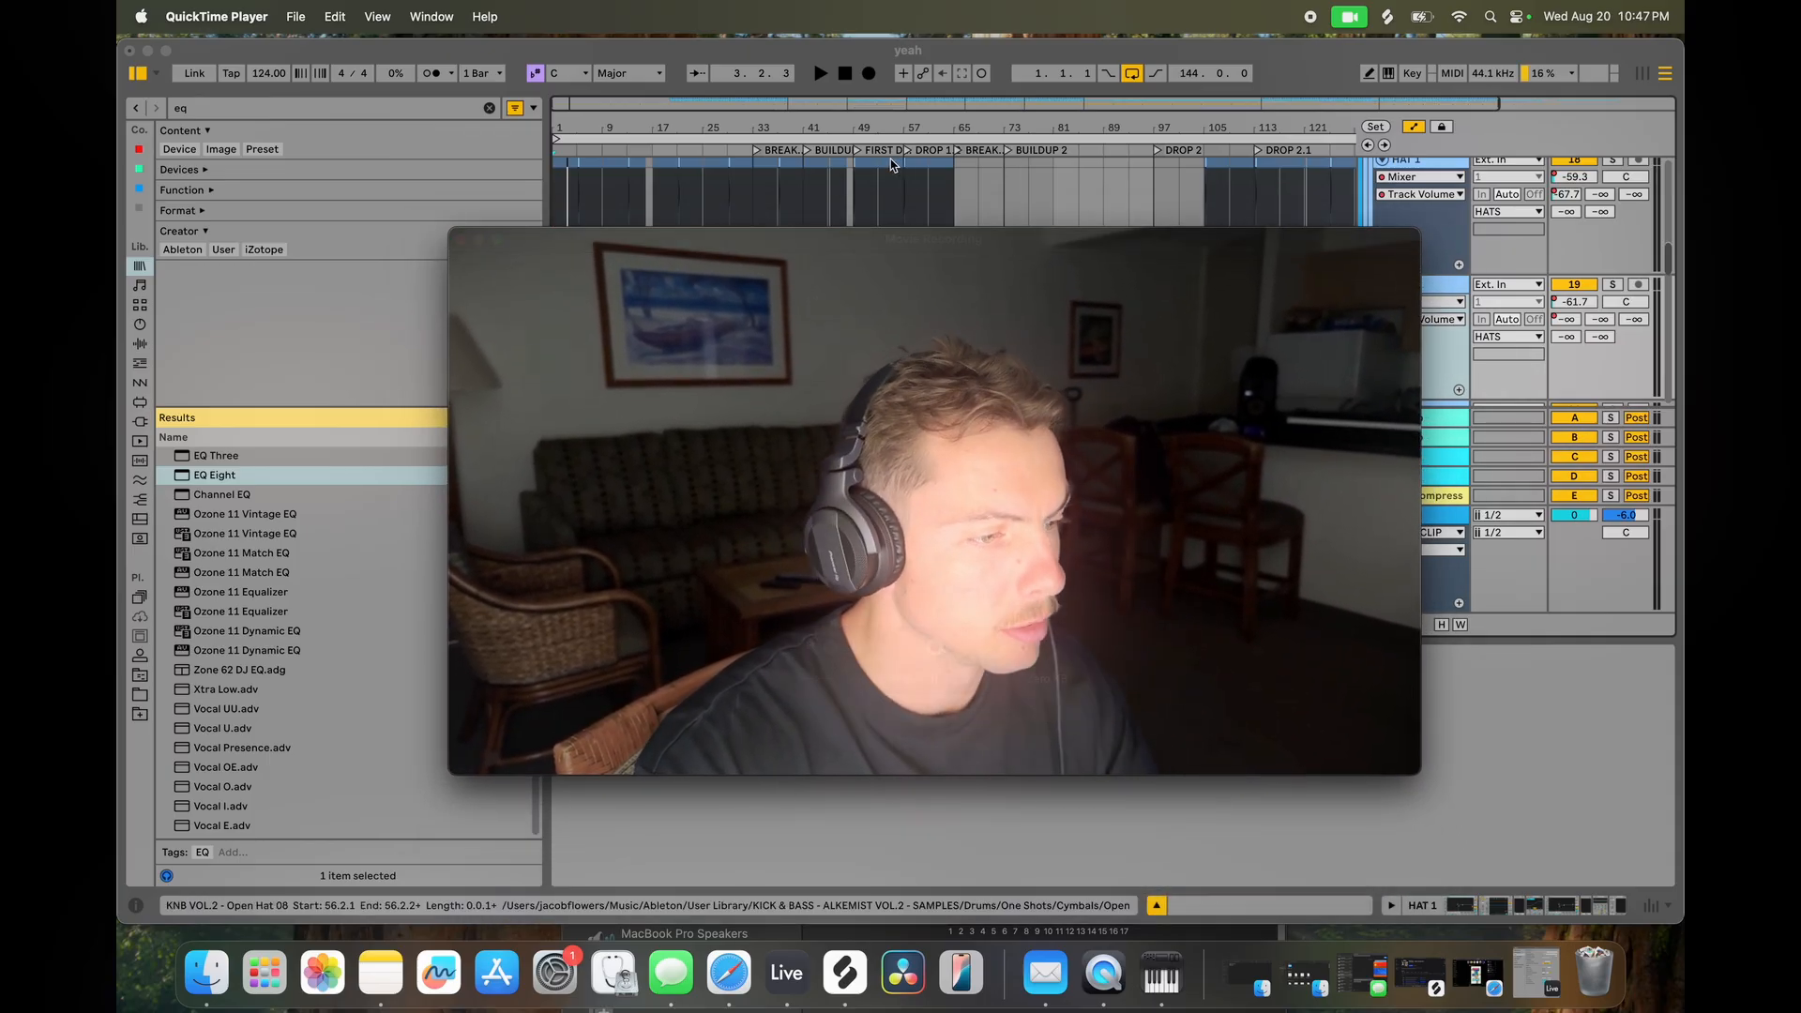
# Play the arrangement from its beginning.
pyautogui.click(552, 183)
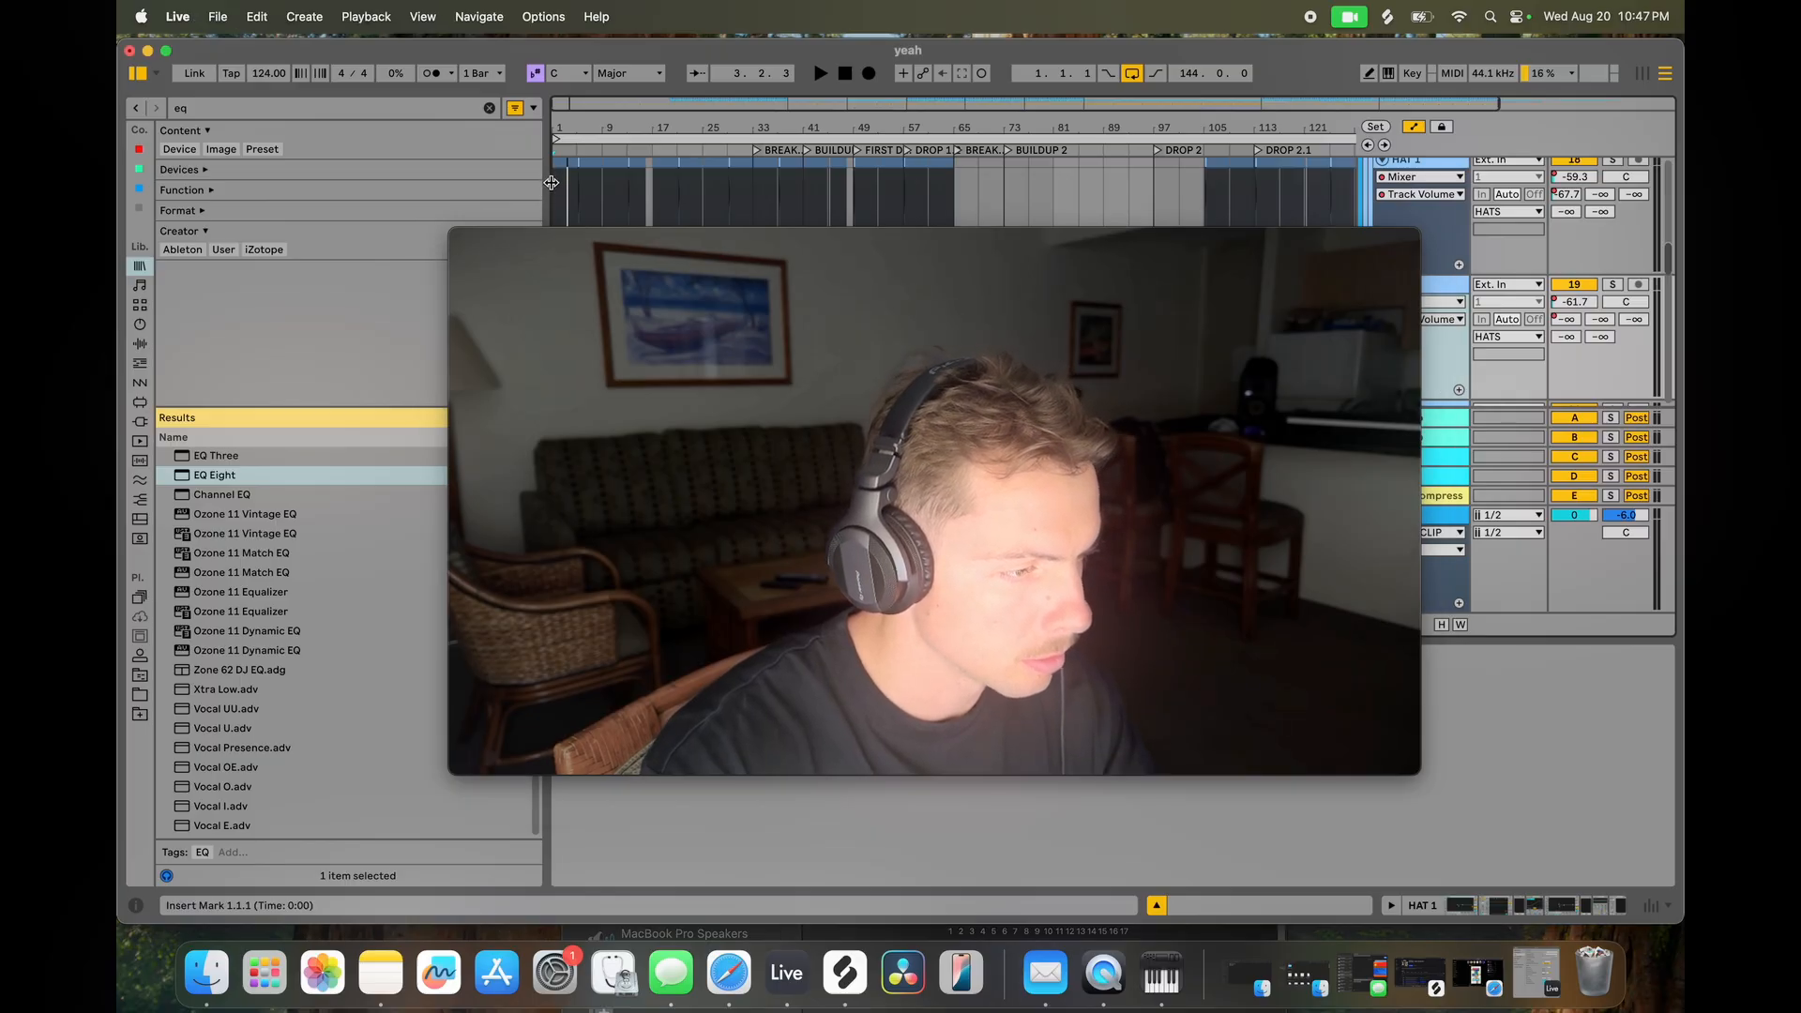
pyautogui.click(555, 201)
pyautogui.press('space')
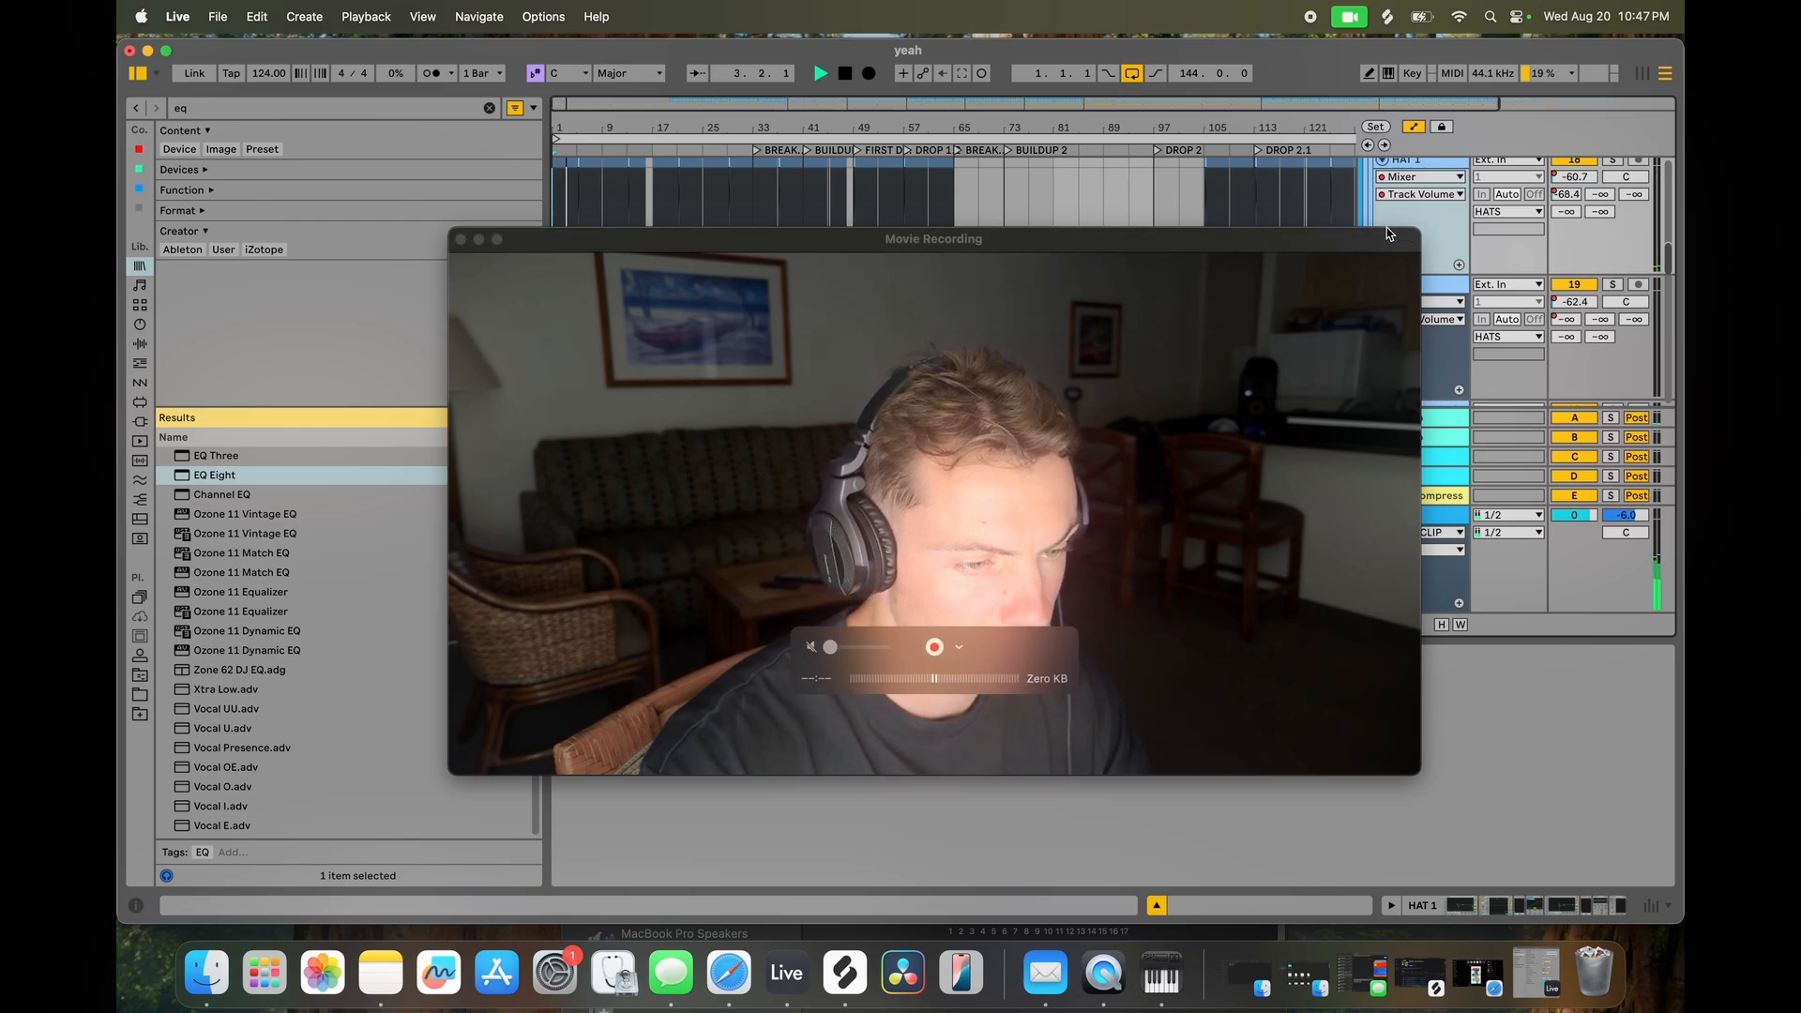
# Shrink the Movie Recording window and place it below the HAT 1 tracks so the arrangement is uncovered.
pyautogui.click(1384, 237)
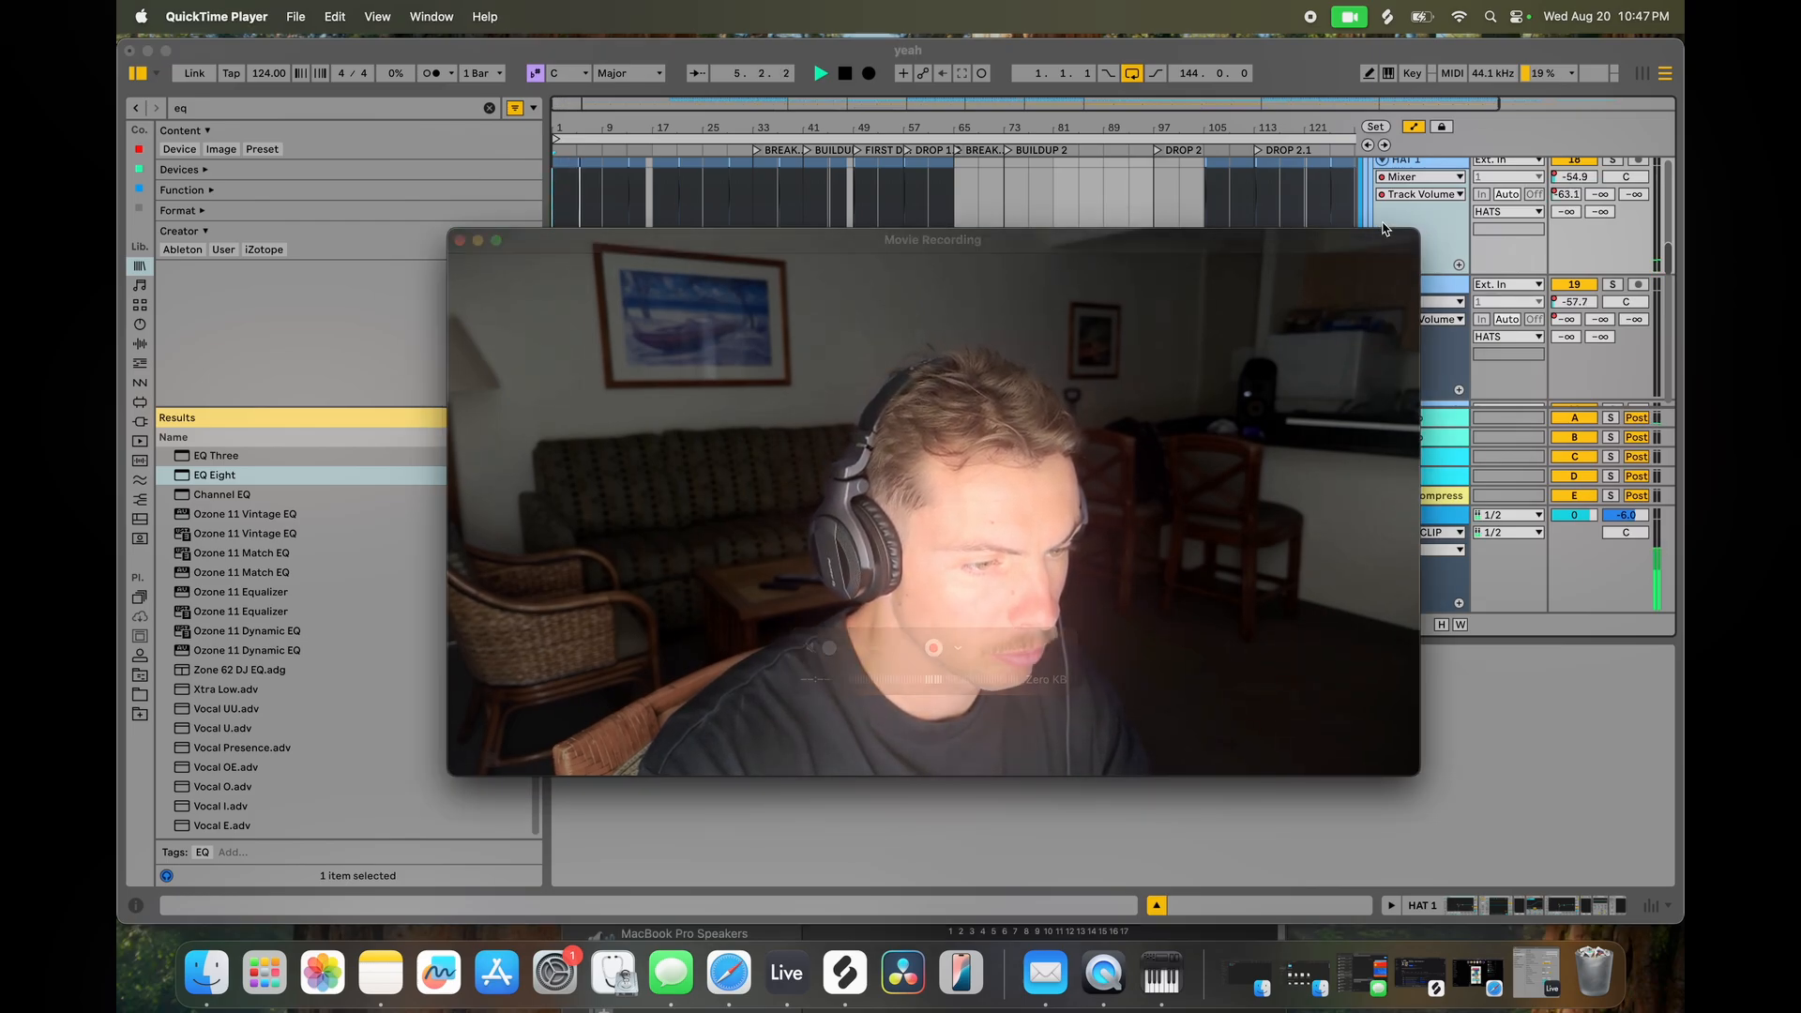
pyautogui.moveTo(1381, 235)
pyautogui.moveTo(1381, 235); pyautogui.dragTo(1067, 552)
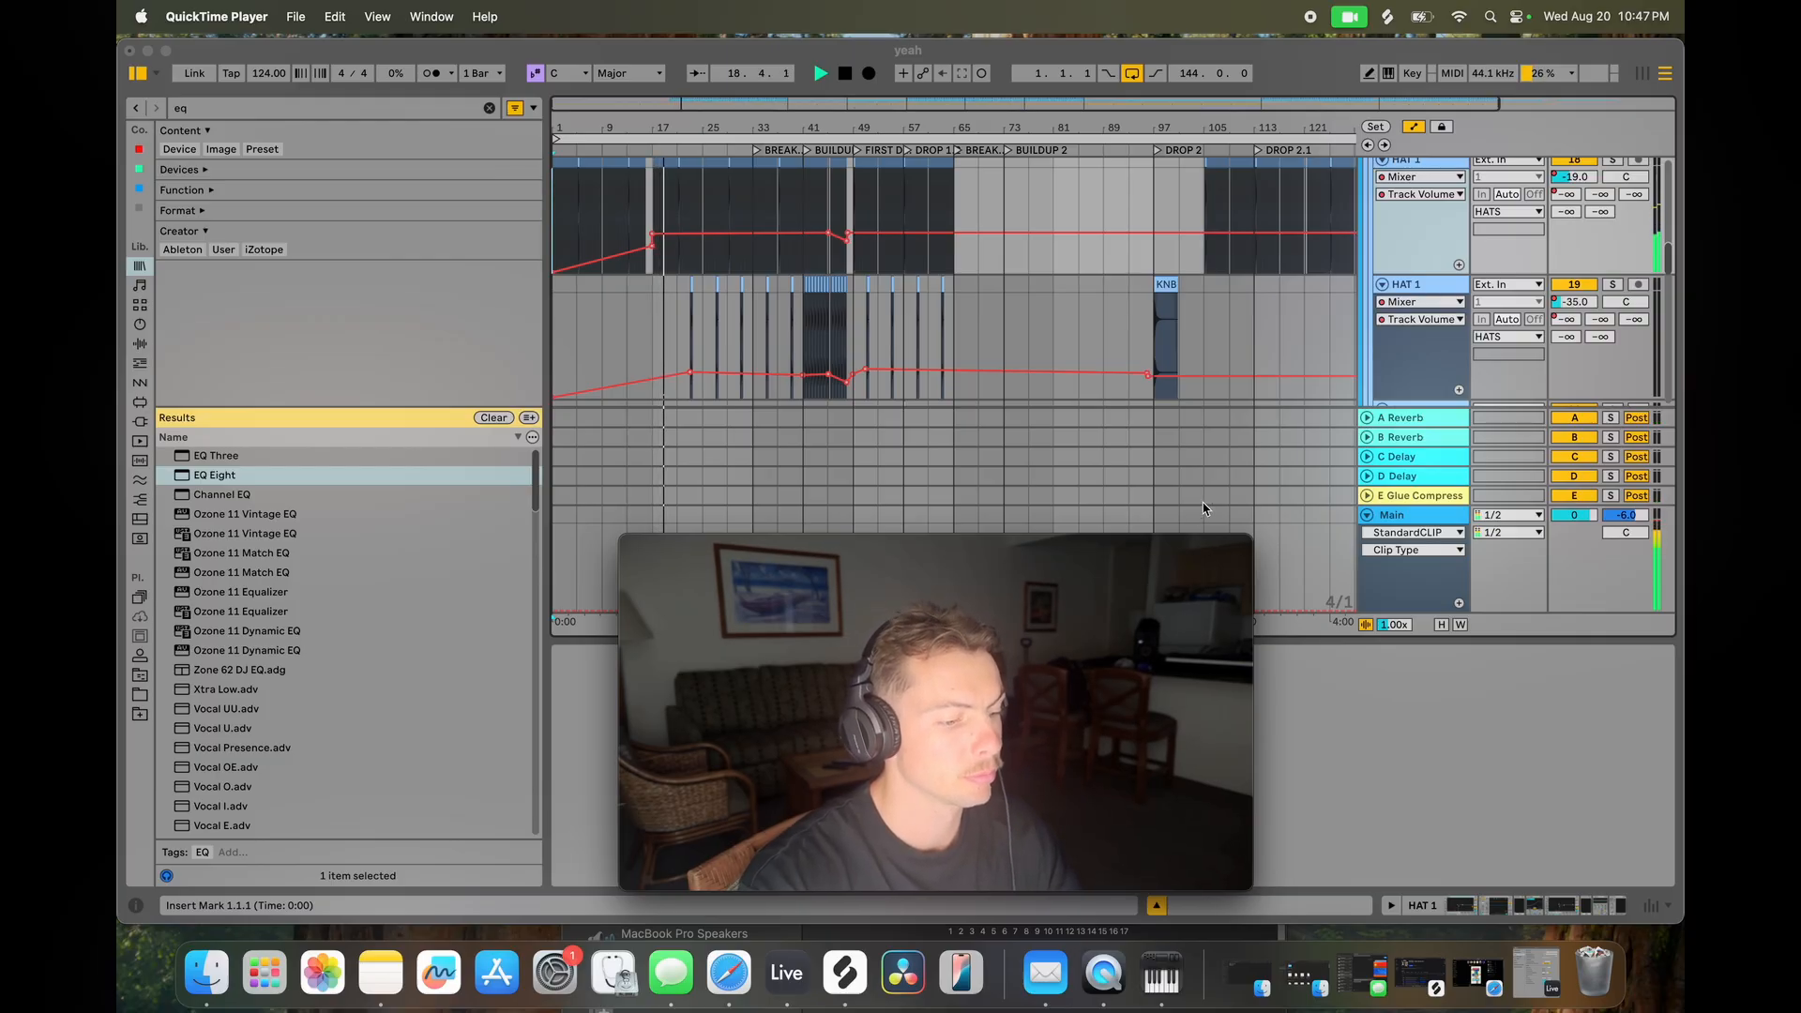
pyautogui.moveTo(1223, 559); pyautogui.dragTo(1239, 516)
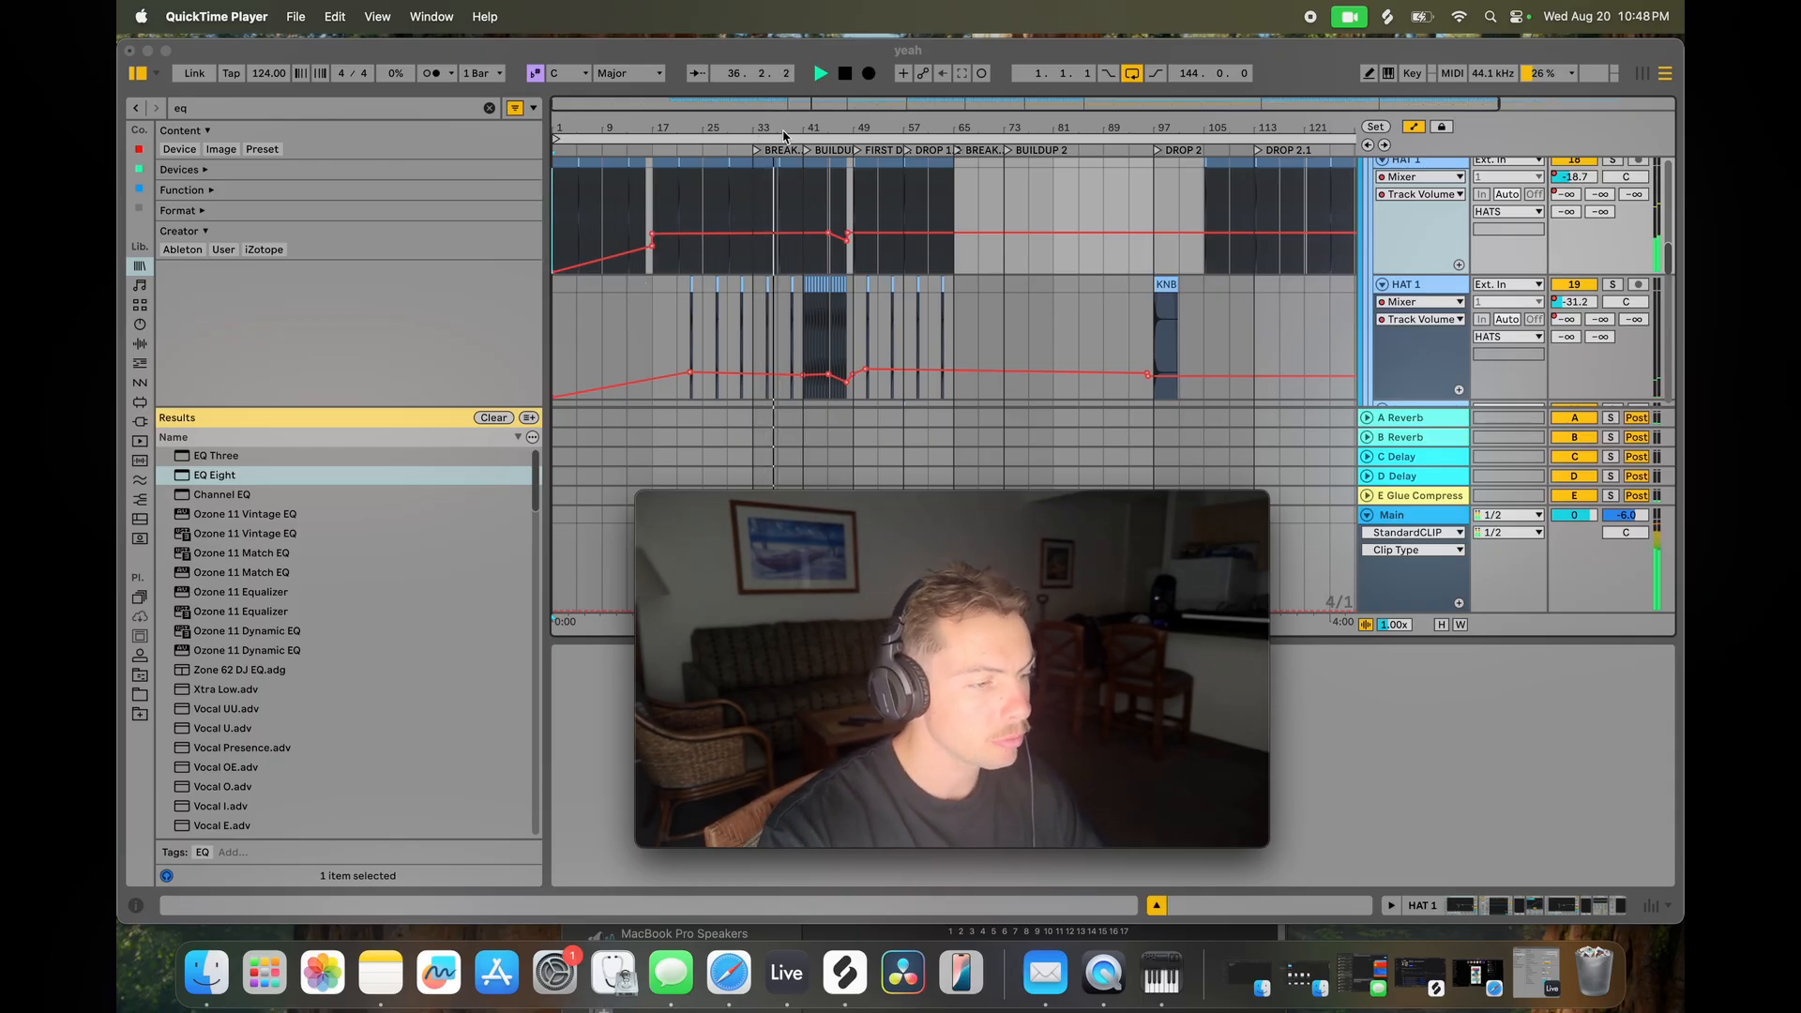
# Examine the vocal and Mopre Hats tracks from the Buildup through the First Drop during playback.
pyautogui.click(796, 128)
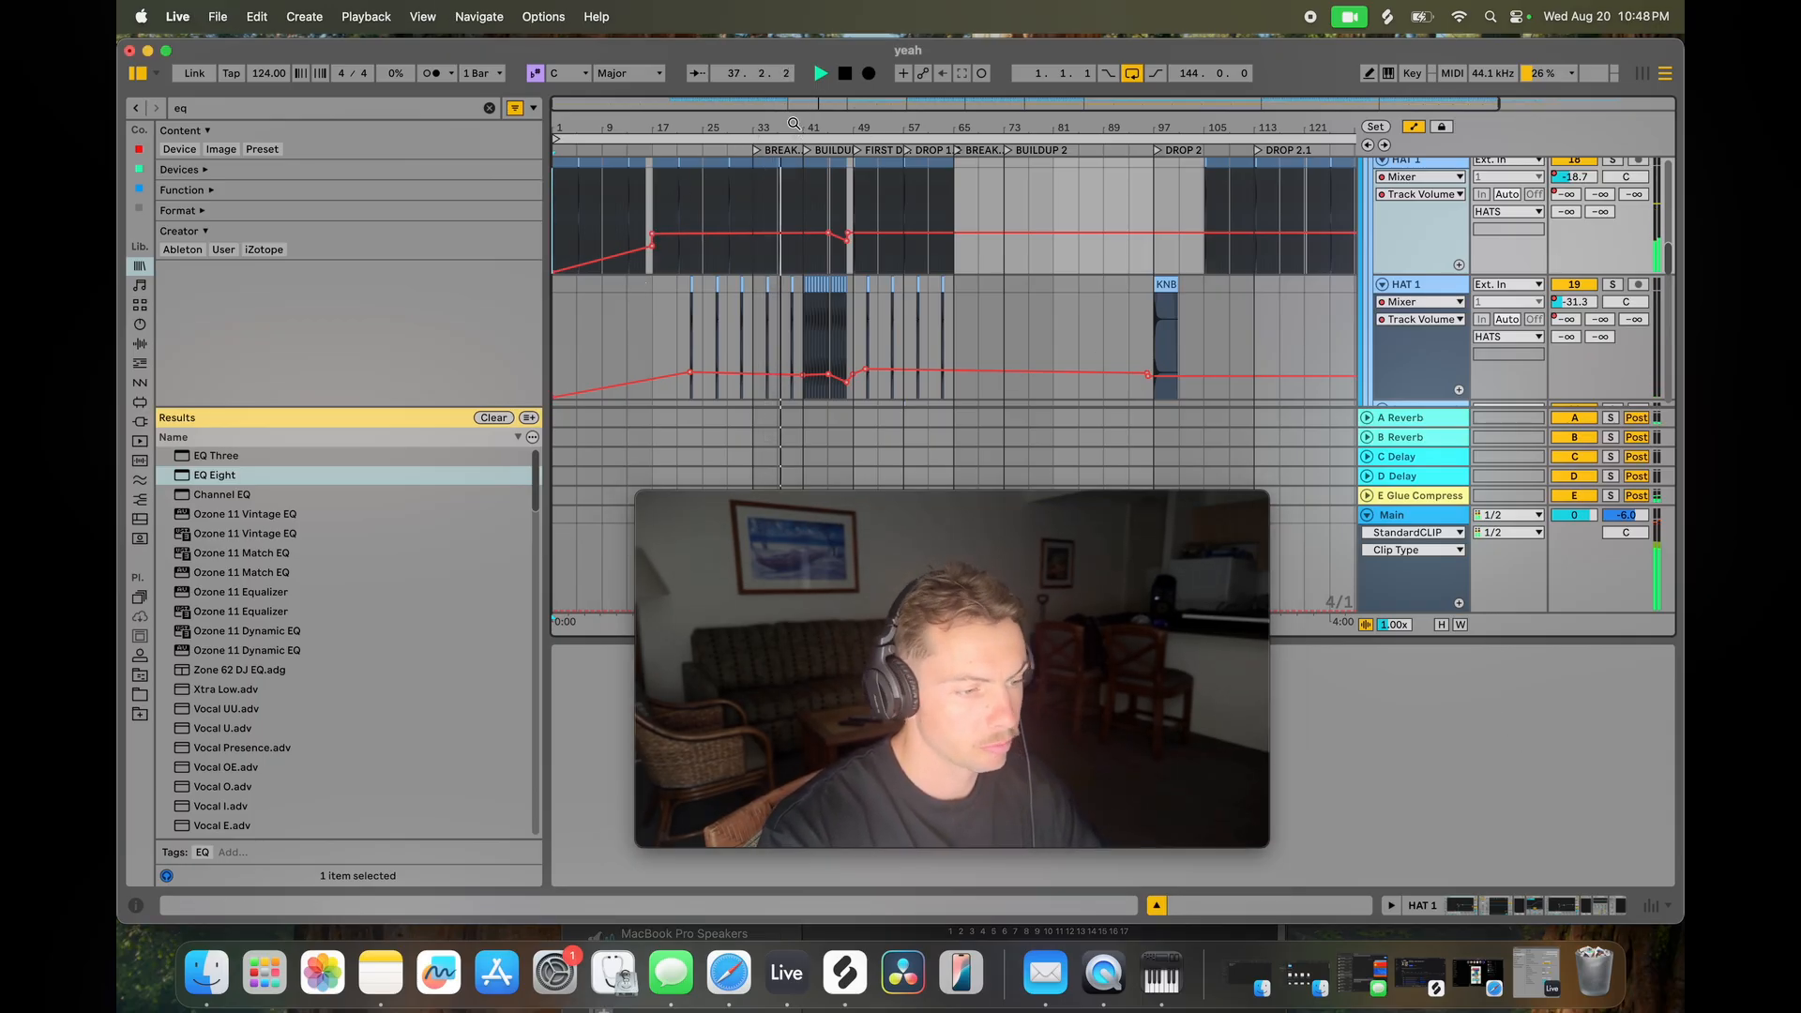
pyautogui.moveTo(794, 123); pyautogui.dragTo(793, 234)
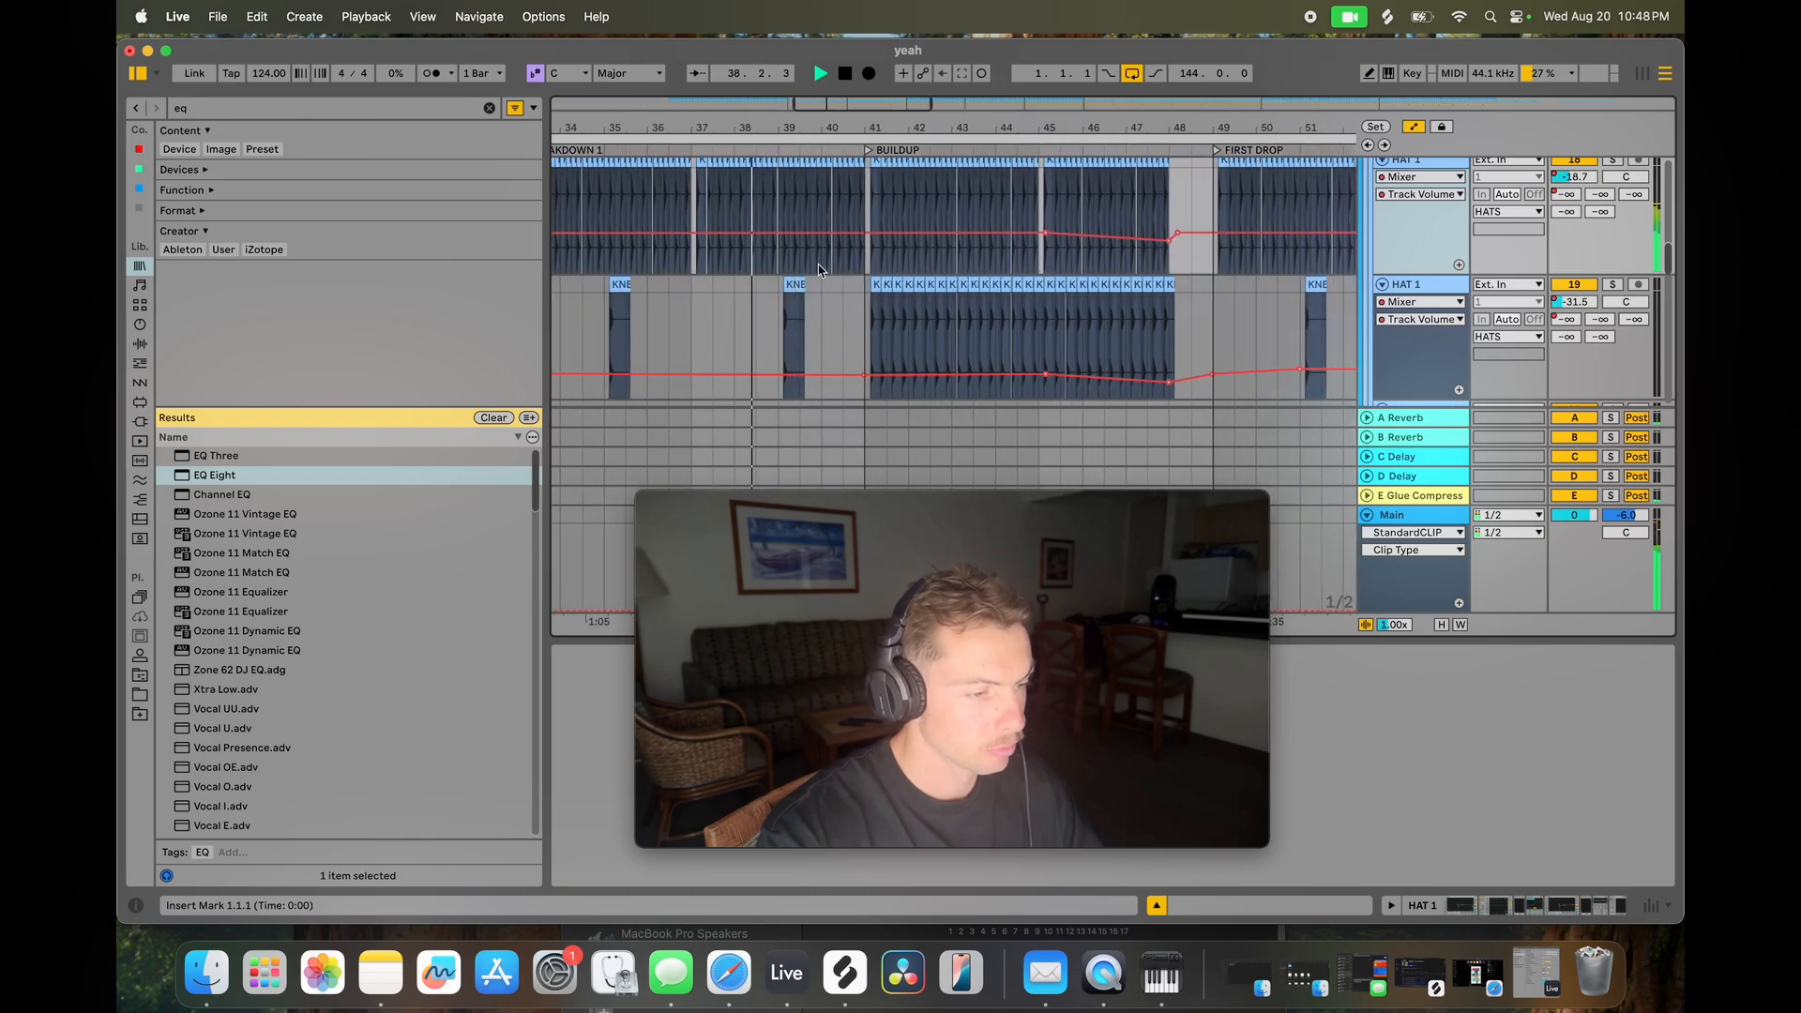
pyautogui.scroll(-10, 973, 293)
pyautogui.scroll(-6, 972, 293)
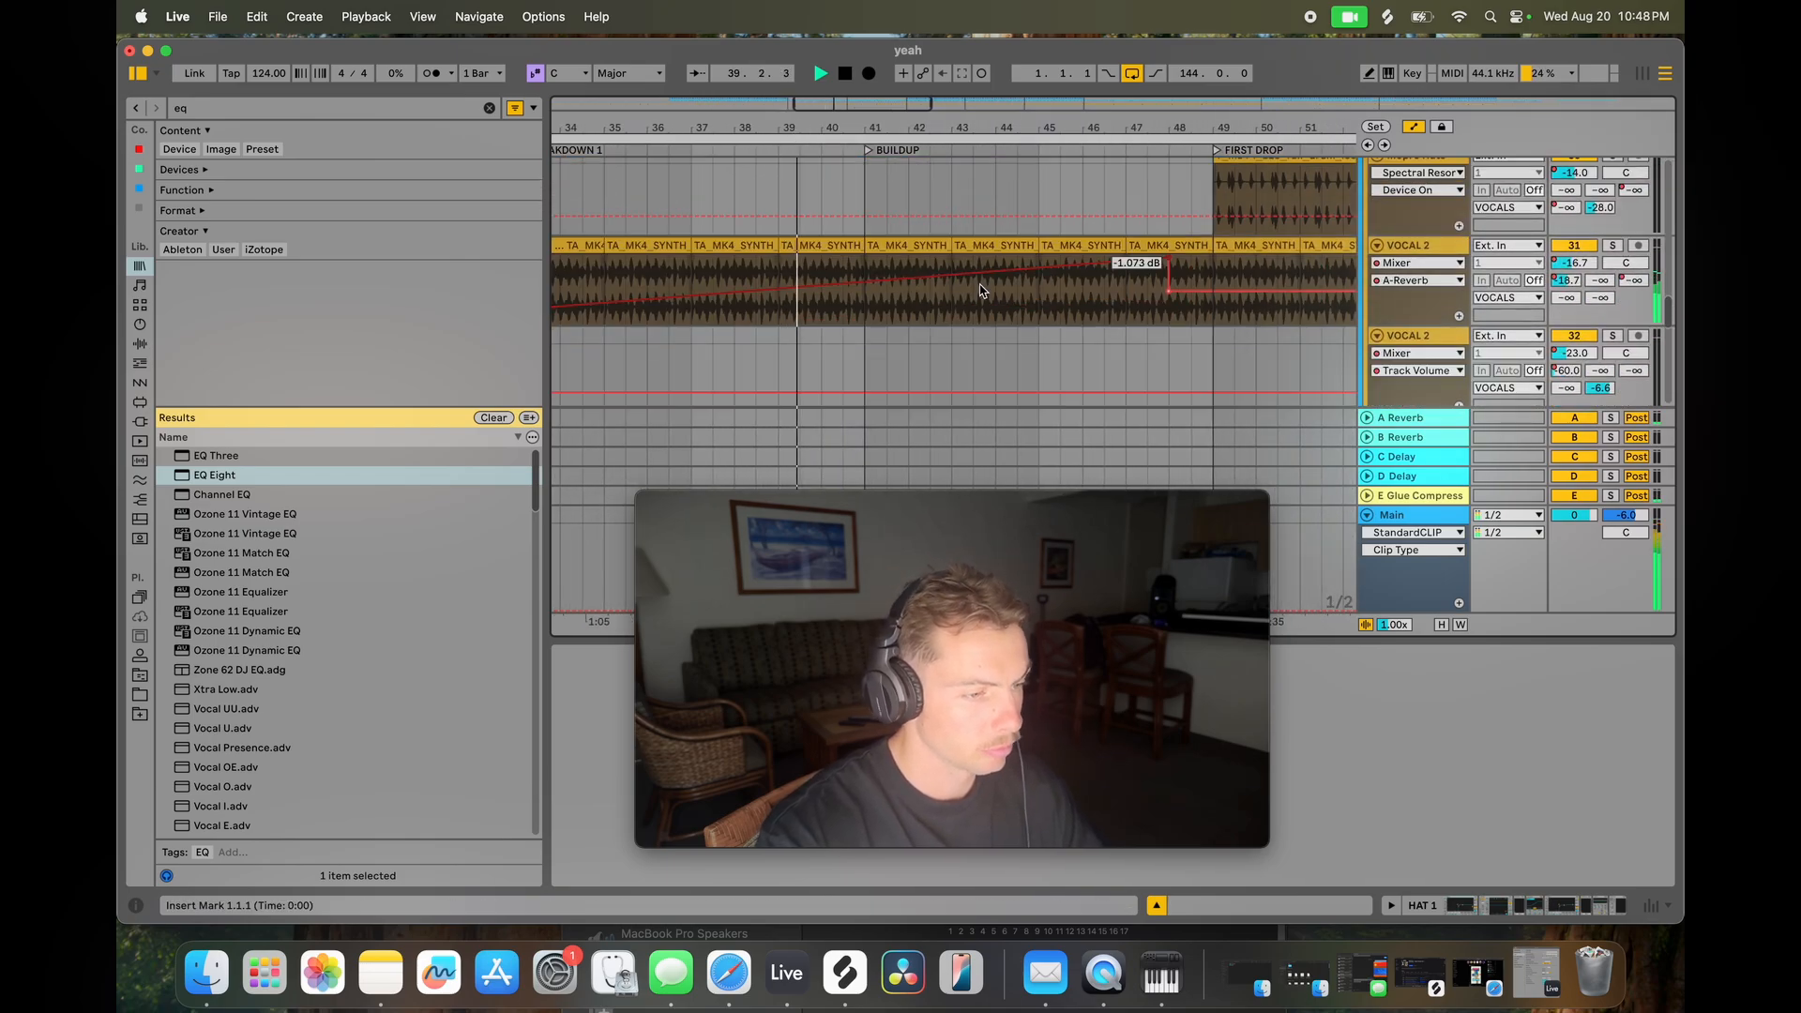
pyautogui.scroll(5, 982, 285)
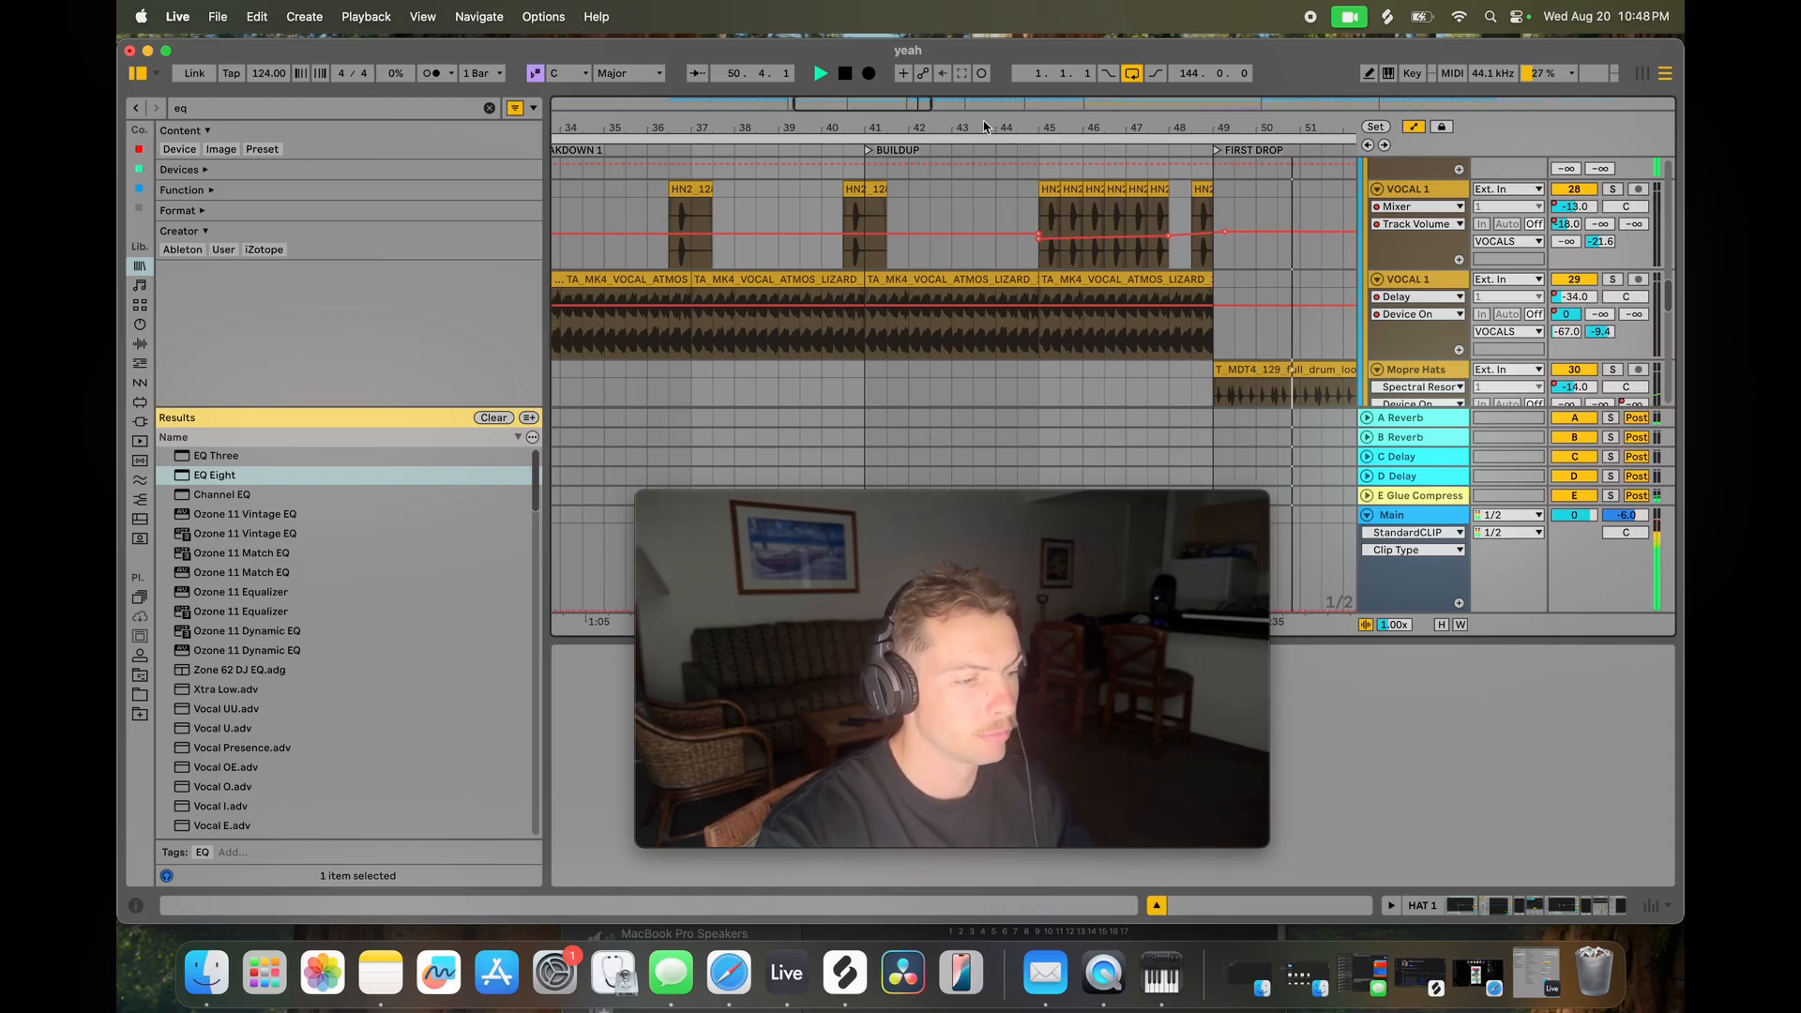
pyautogui.moveTo(1241, 128); pyautogui.dragTo(1060, 64)
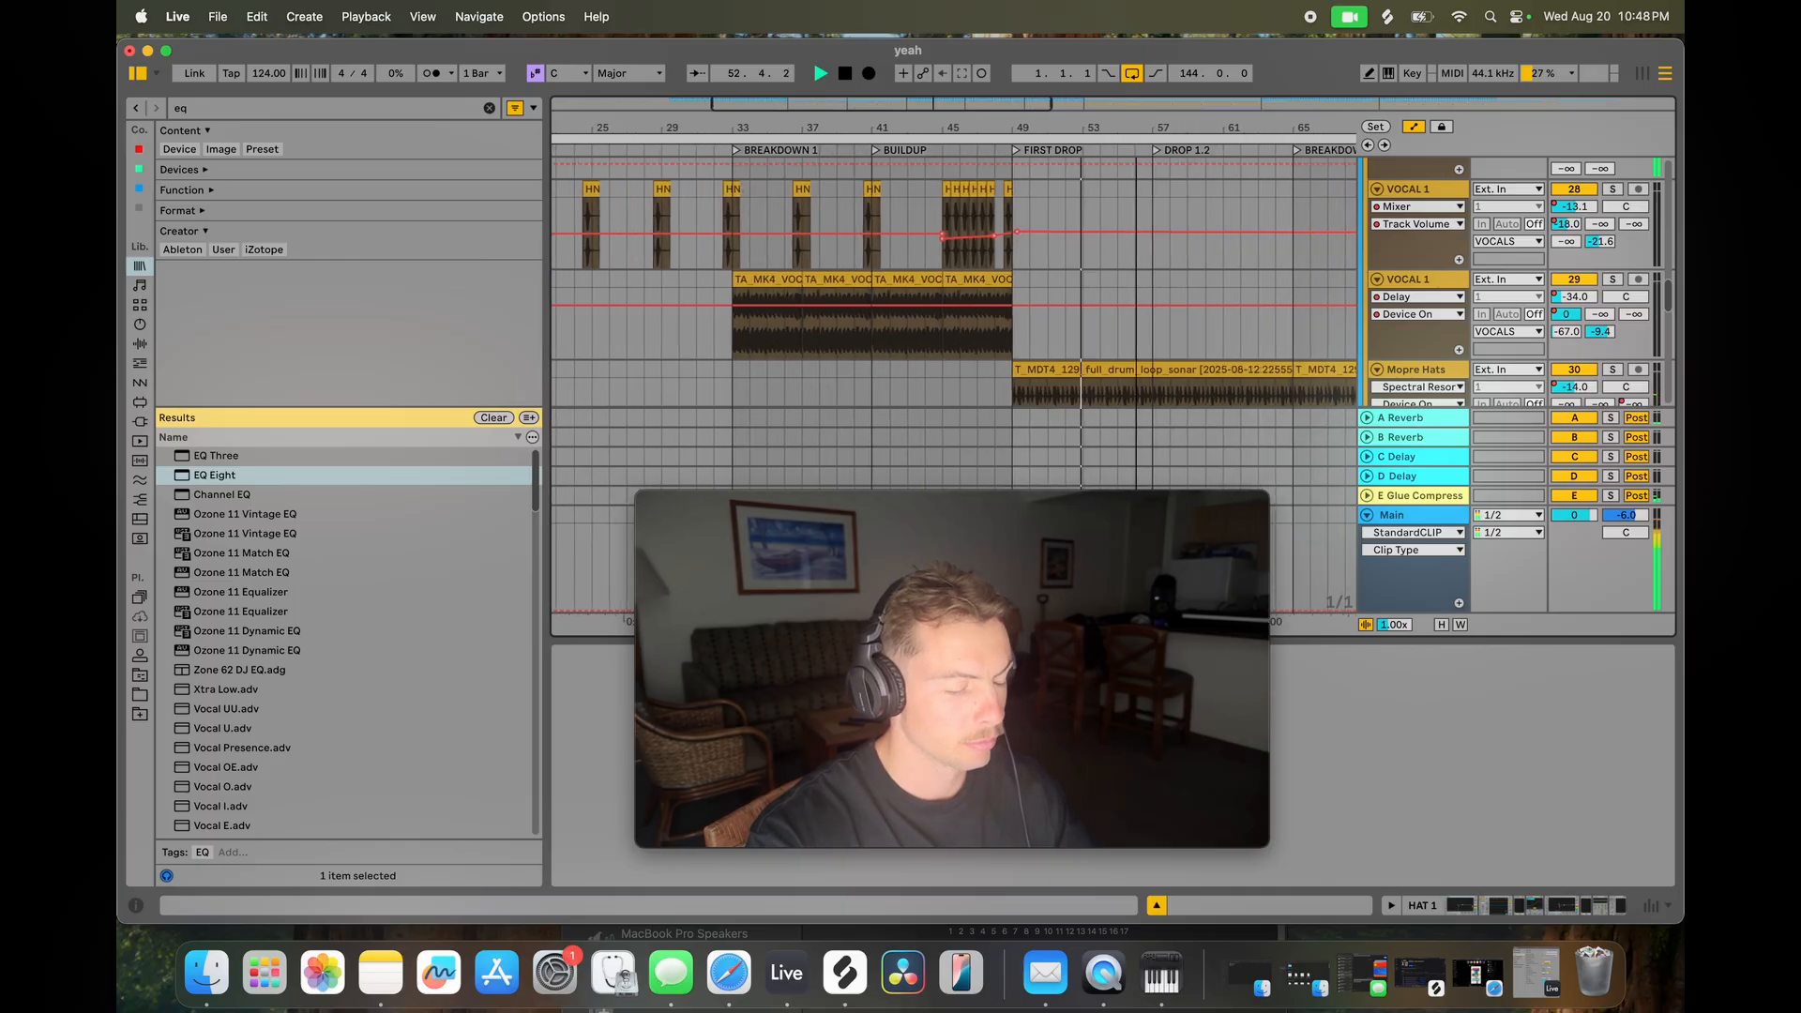
pyautogui.scroll(-3, 1170, 308)
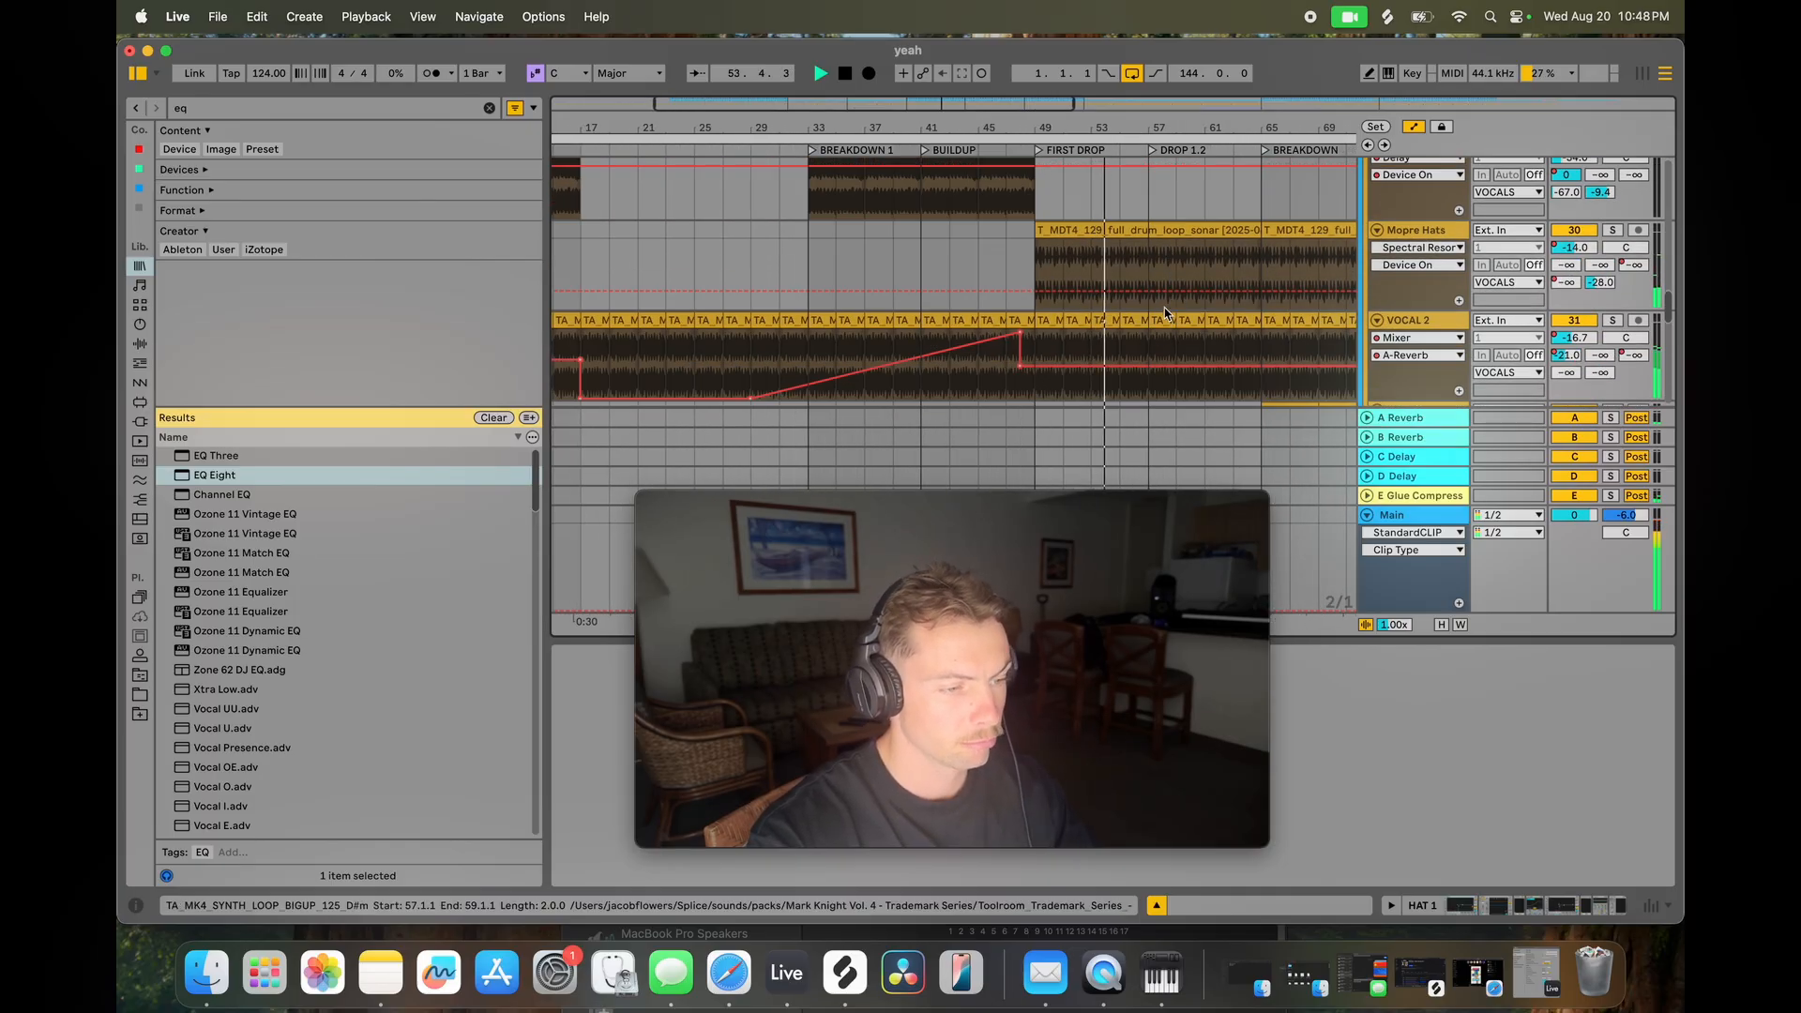
pyautogui.moveTo(1183, 123); pyautogui.dragTo(934, 113)
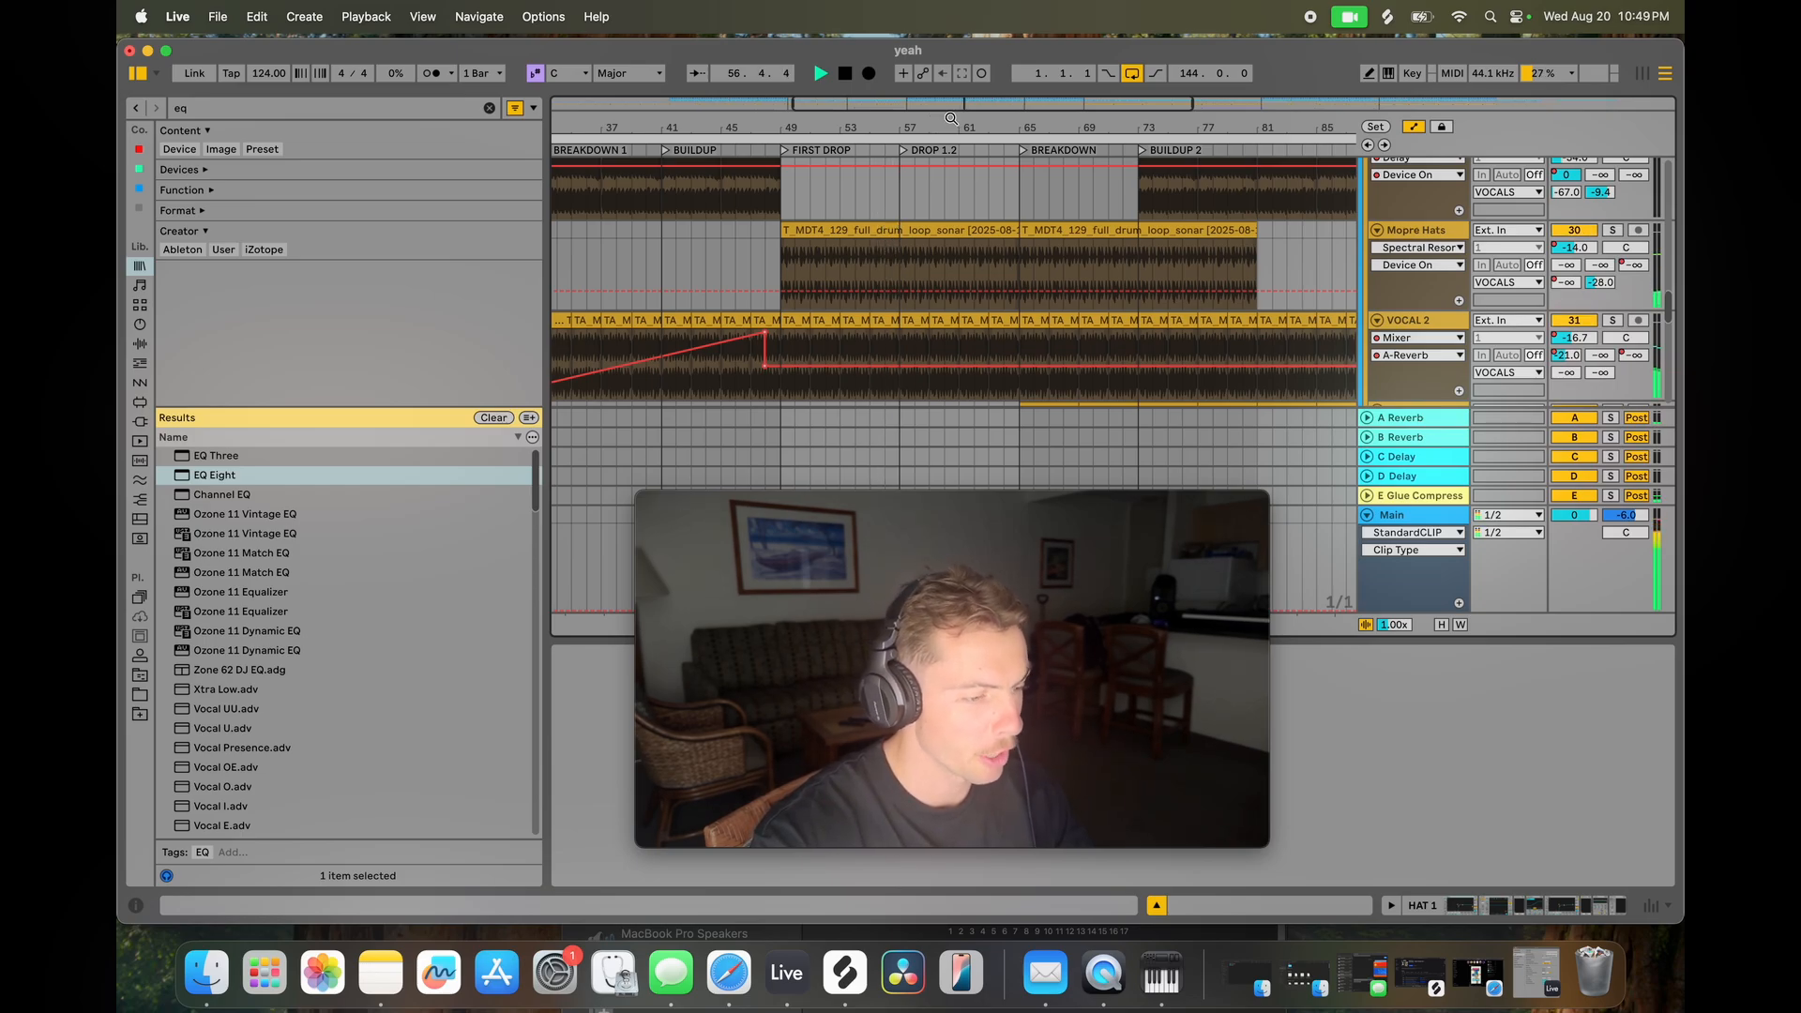
# Hide the automation in the arrangement and inspect the Mopre Hats and VOCAL 2 clips around Drop 1.2.
pyautogui.press('a')
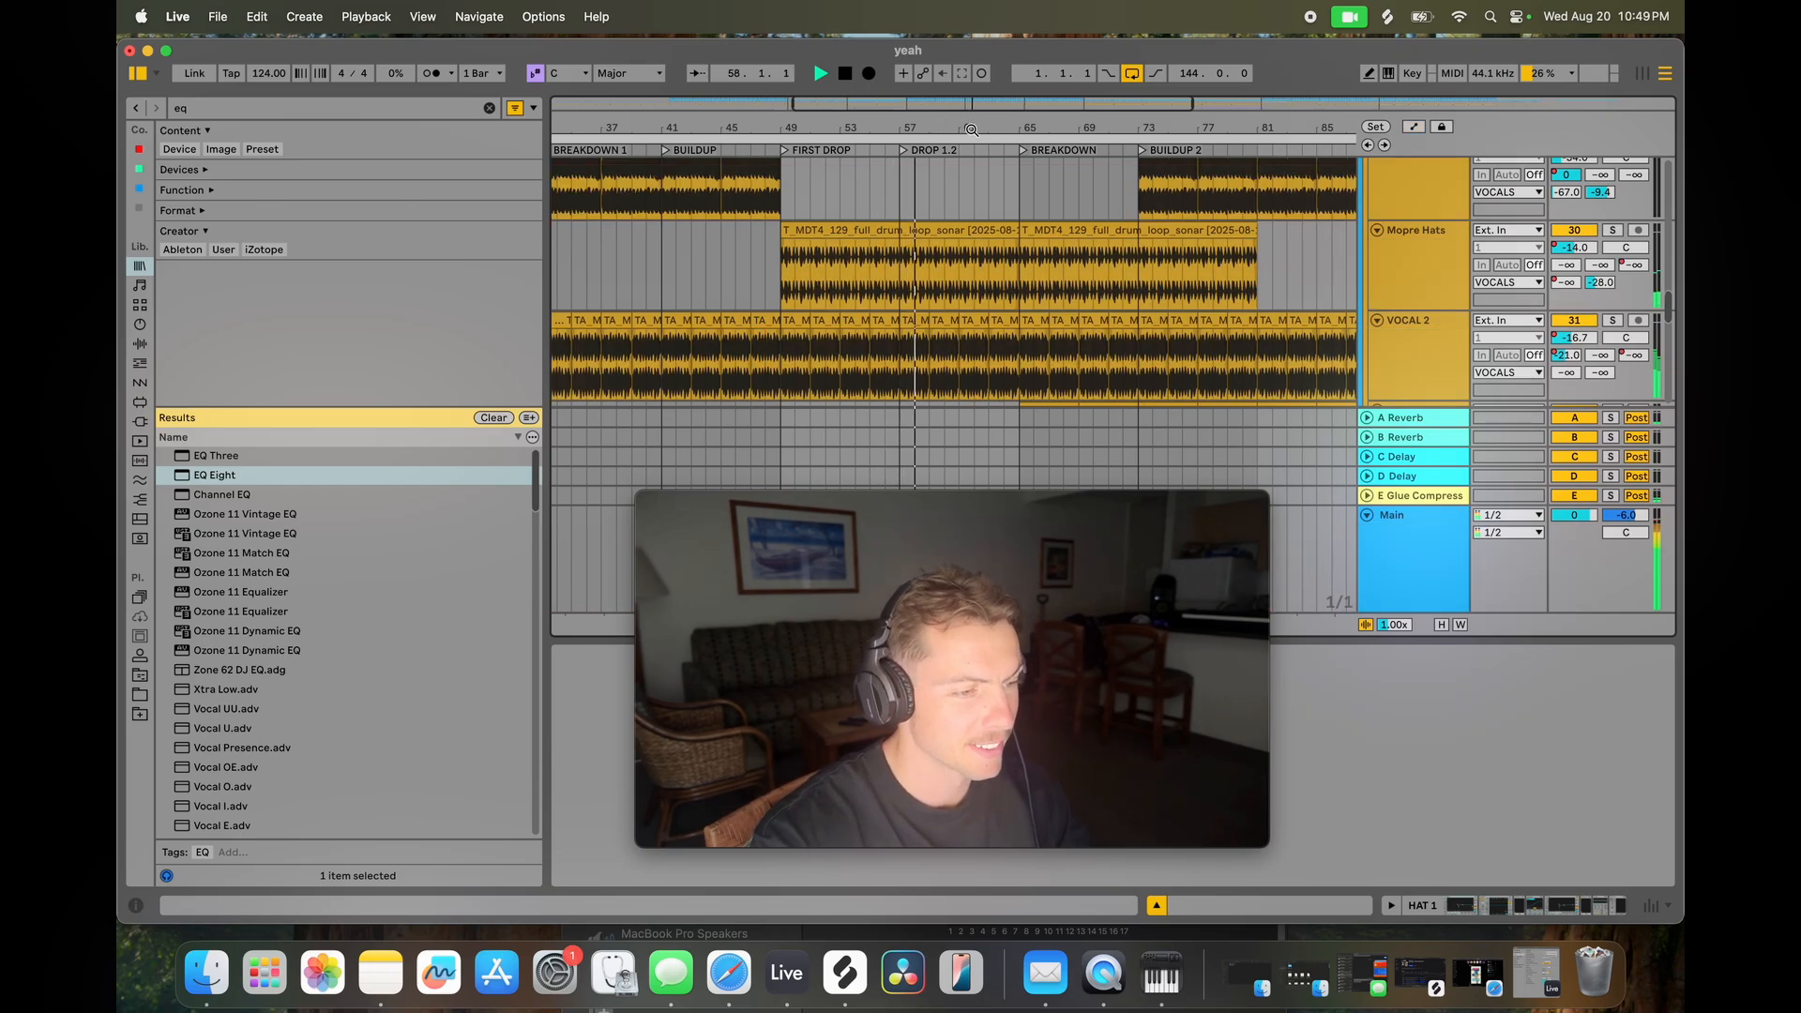
pyautogui.moveTo(980, 124); pyautogui.dragTo(980, 274)
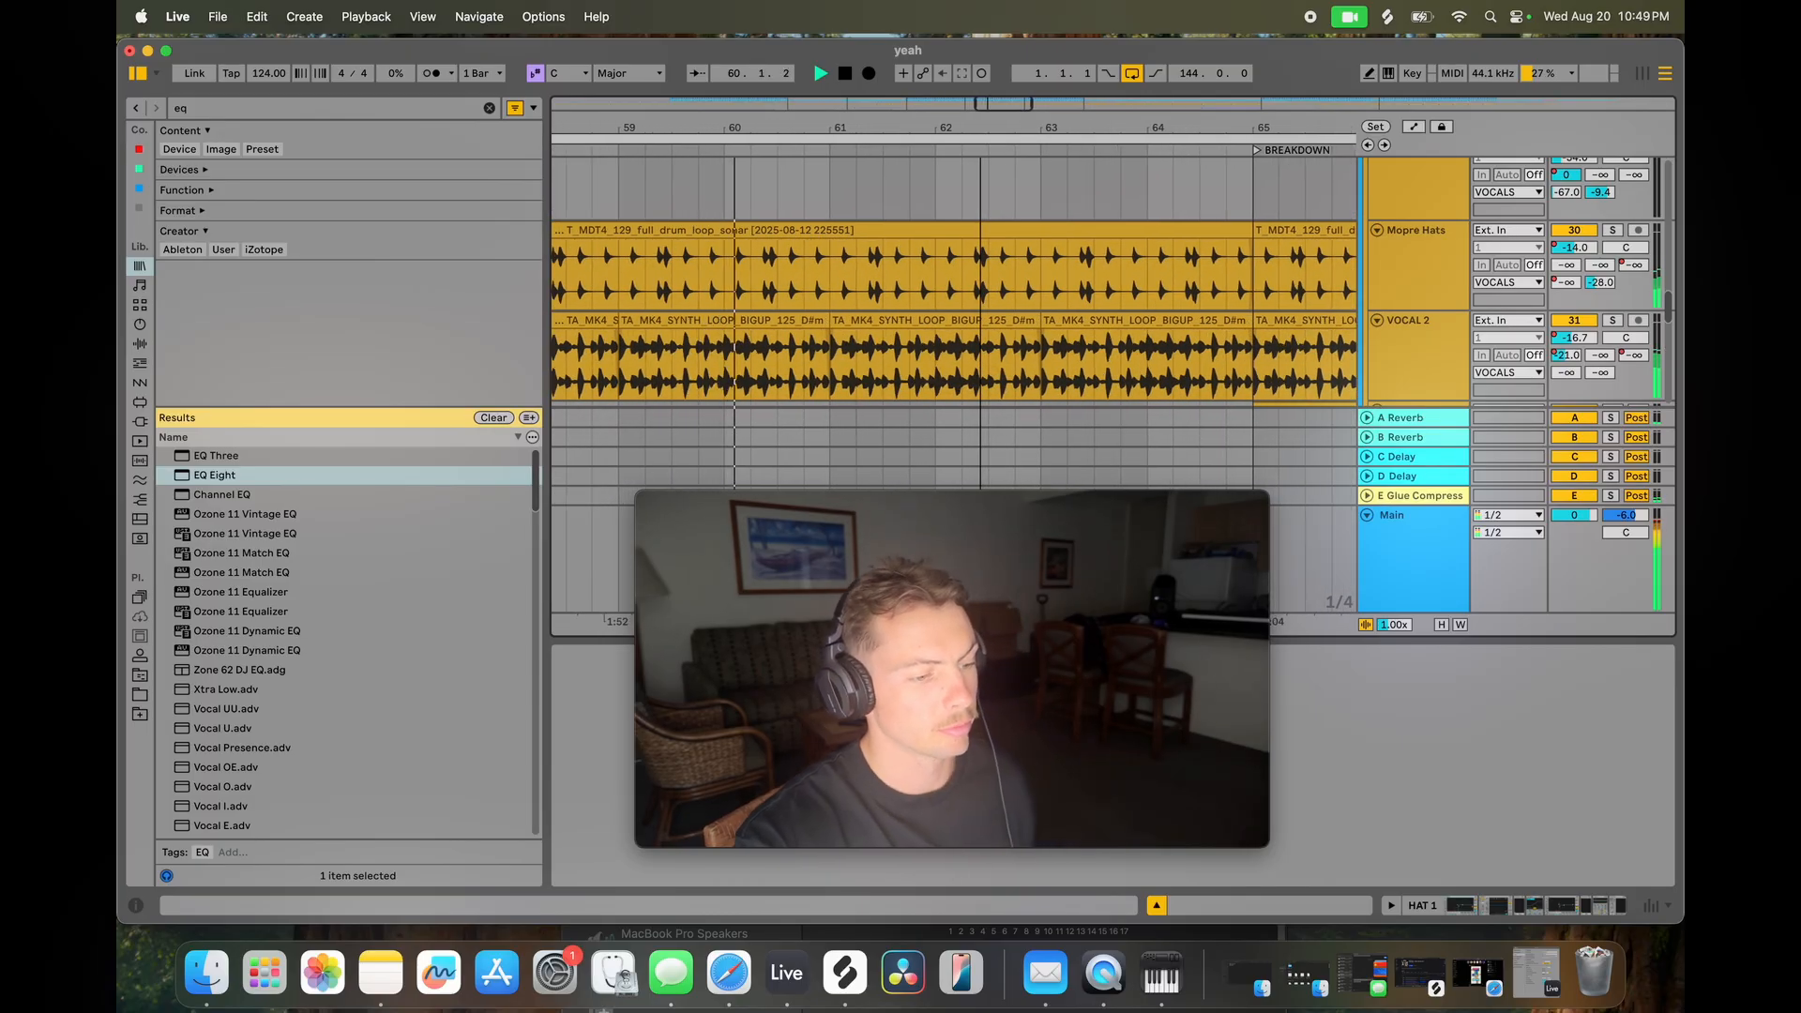
pyautogui.moveTo(981, 131); pyautogui.dragTo(981, 84)
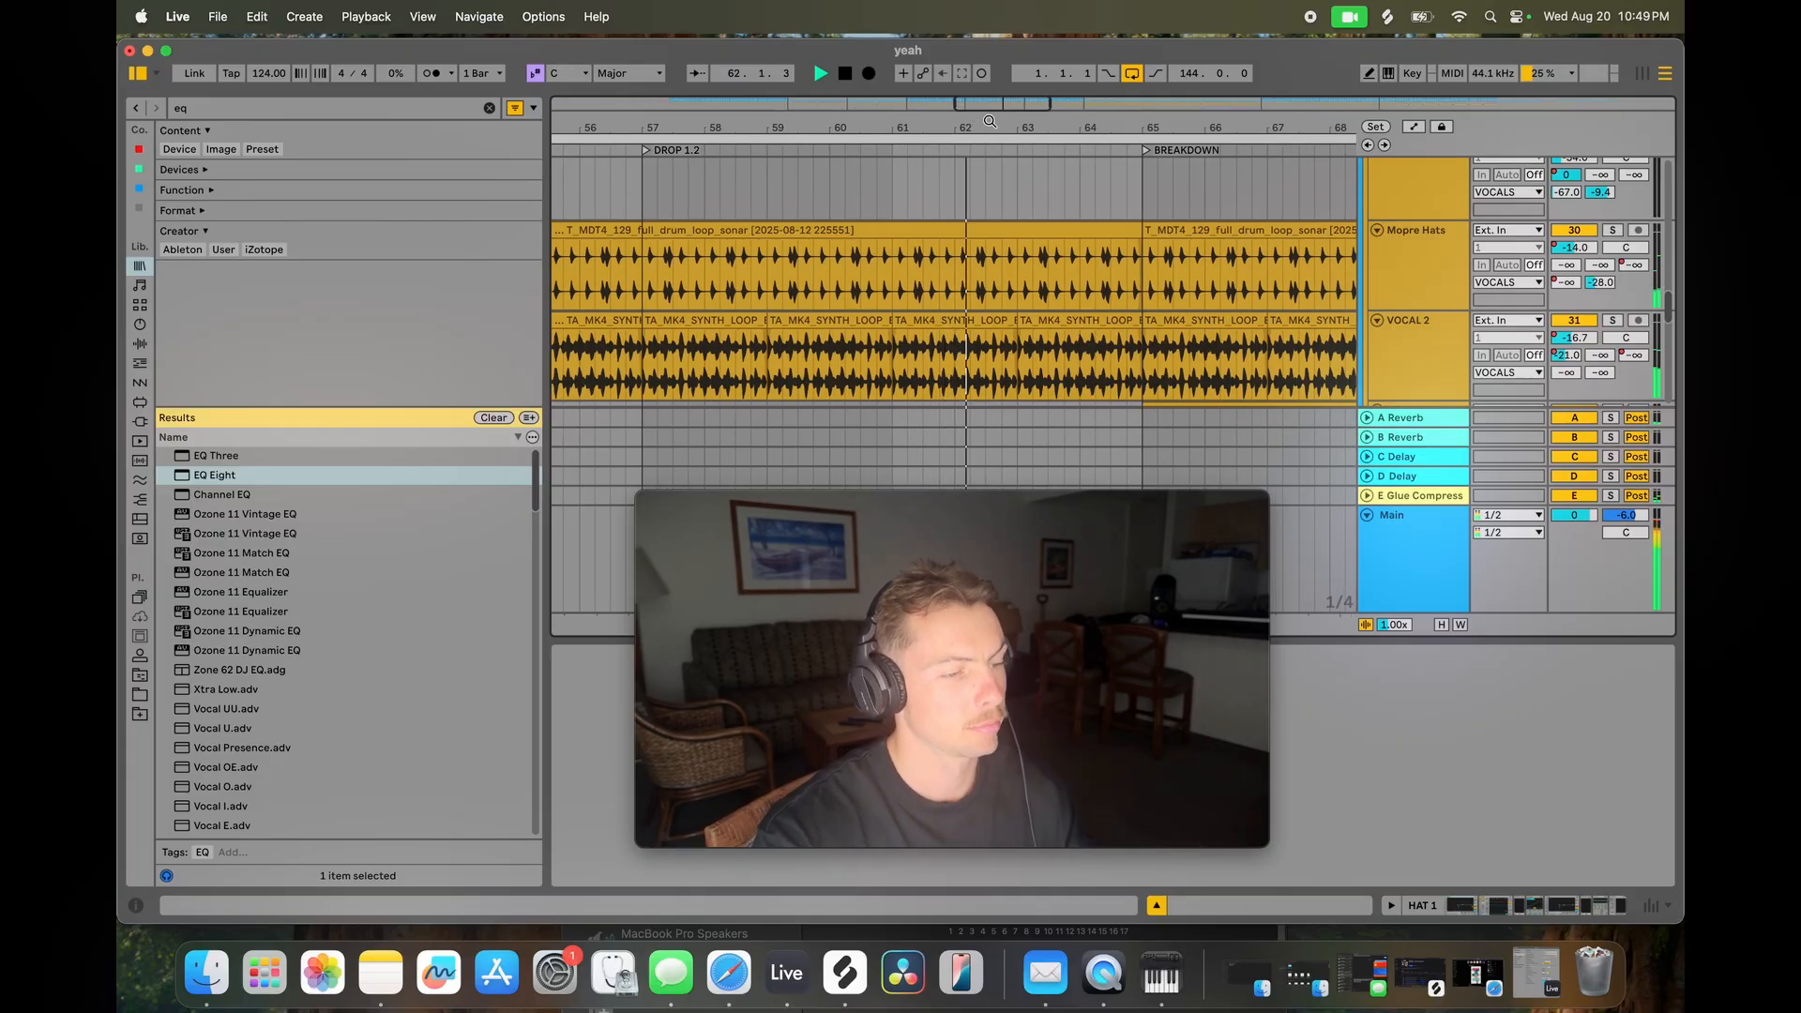
pyautogui.moveTo(995, 125); pyautogui.dragTo(994, 58)
# Look through the downsweep, Serum 2, vocal, hats and clap tracks from the Breakdown to Drop 2.
pyautogui.scroll(-5, 1121, 282)
pyautogui.scroll(-5, 1121, 281)
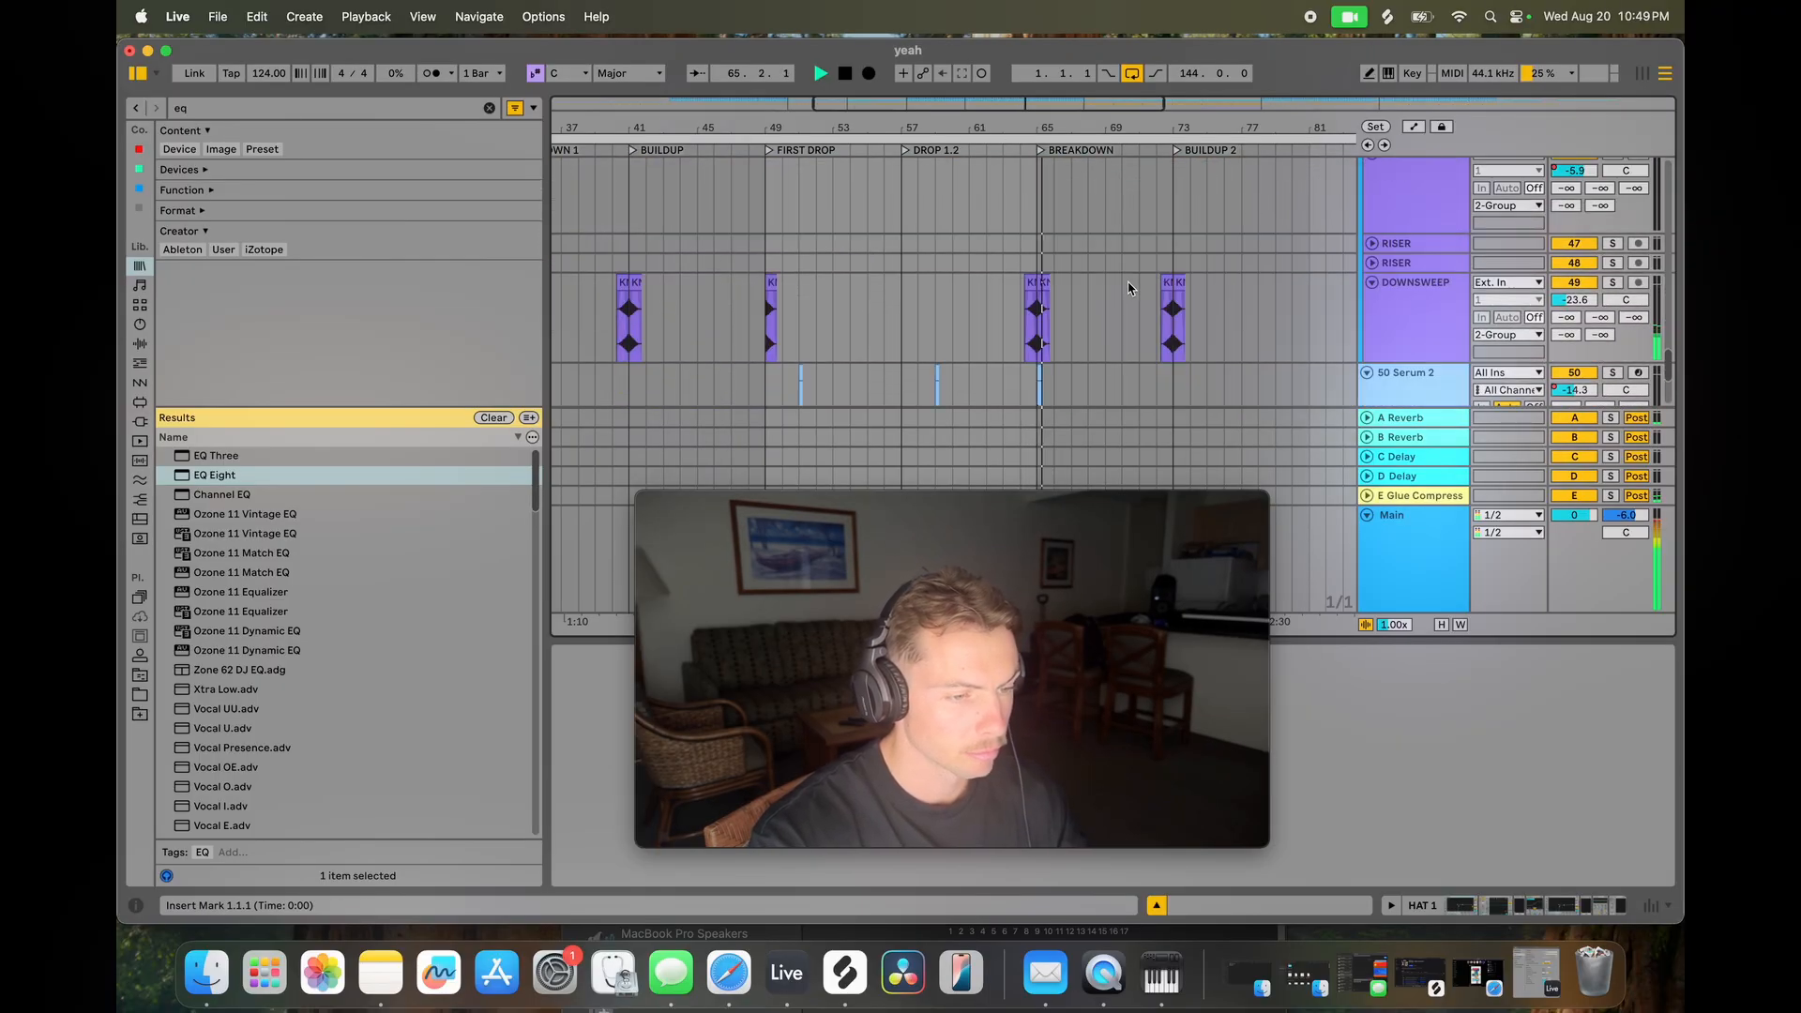
pyautogui.scroll(-6, 1131, 291)
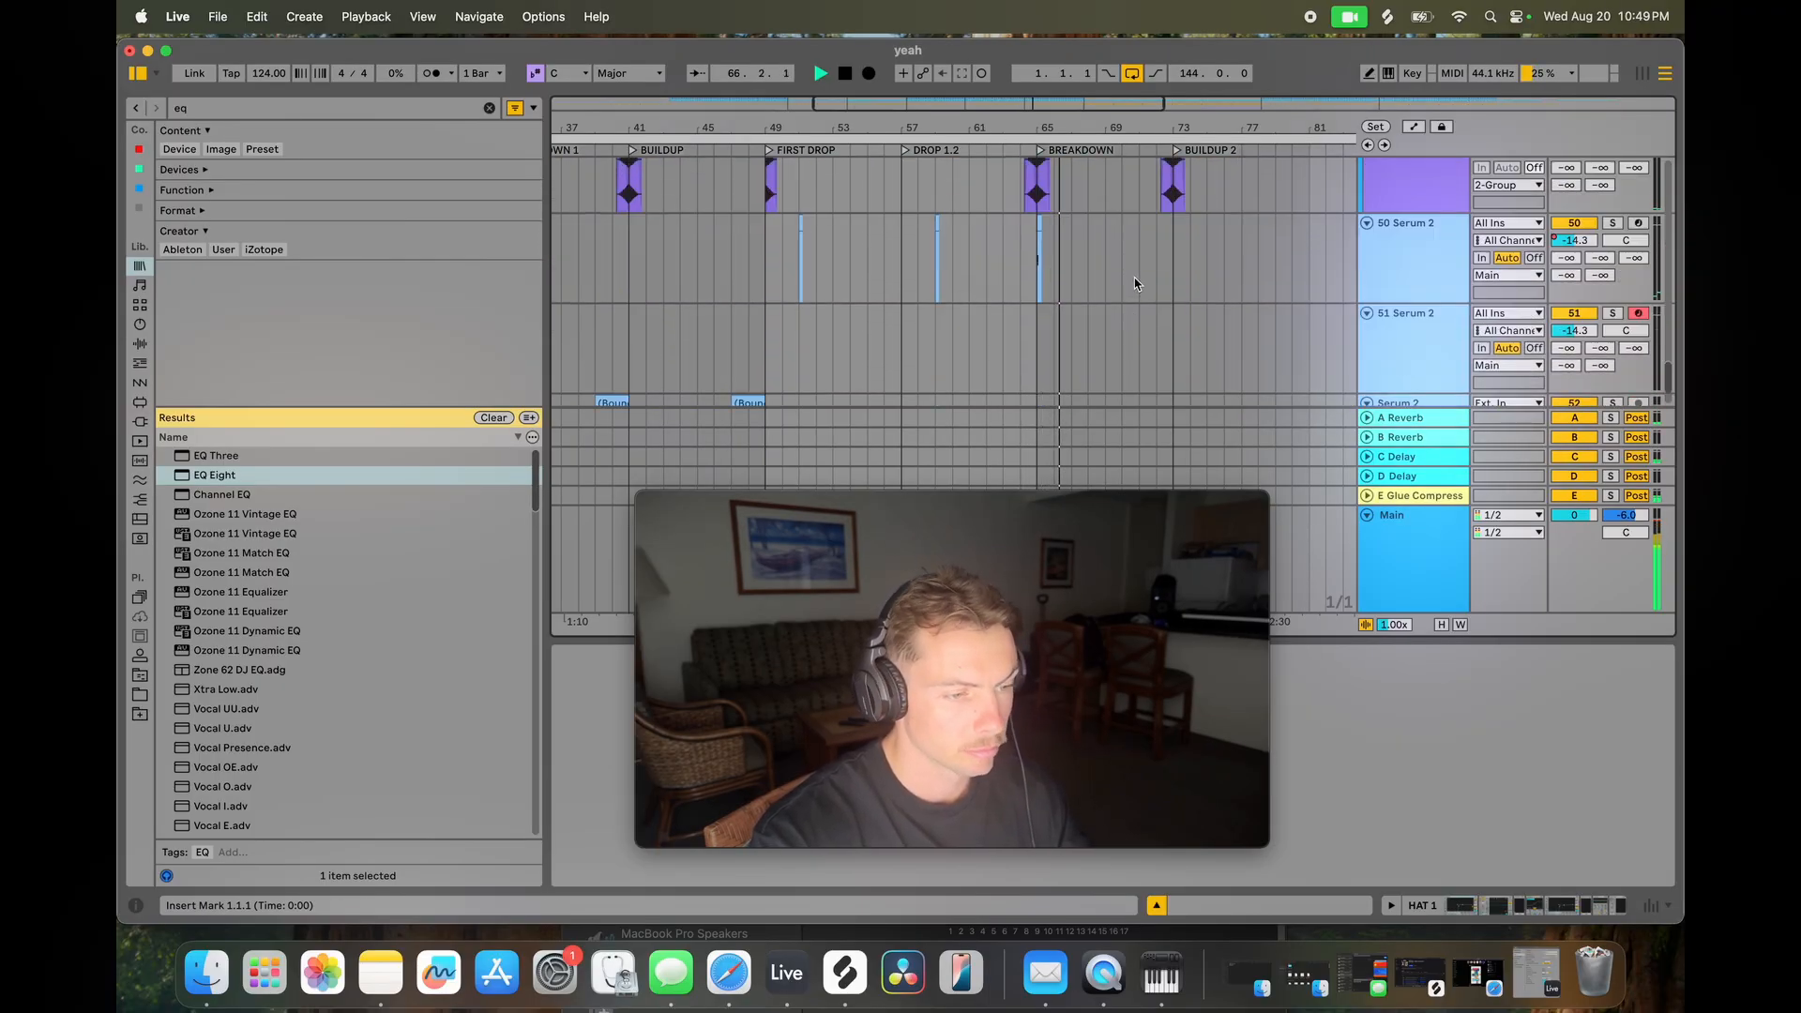
pyautogui.scroll(15, 1130, 300)
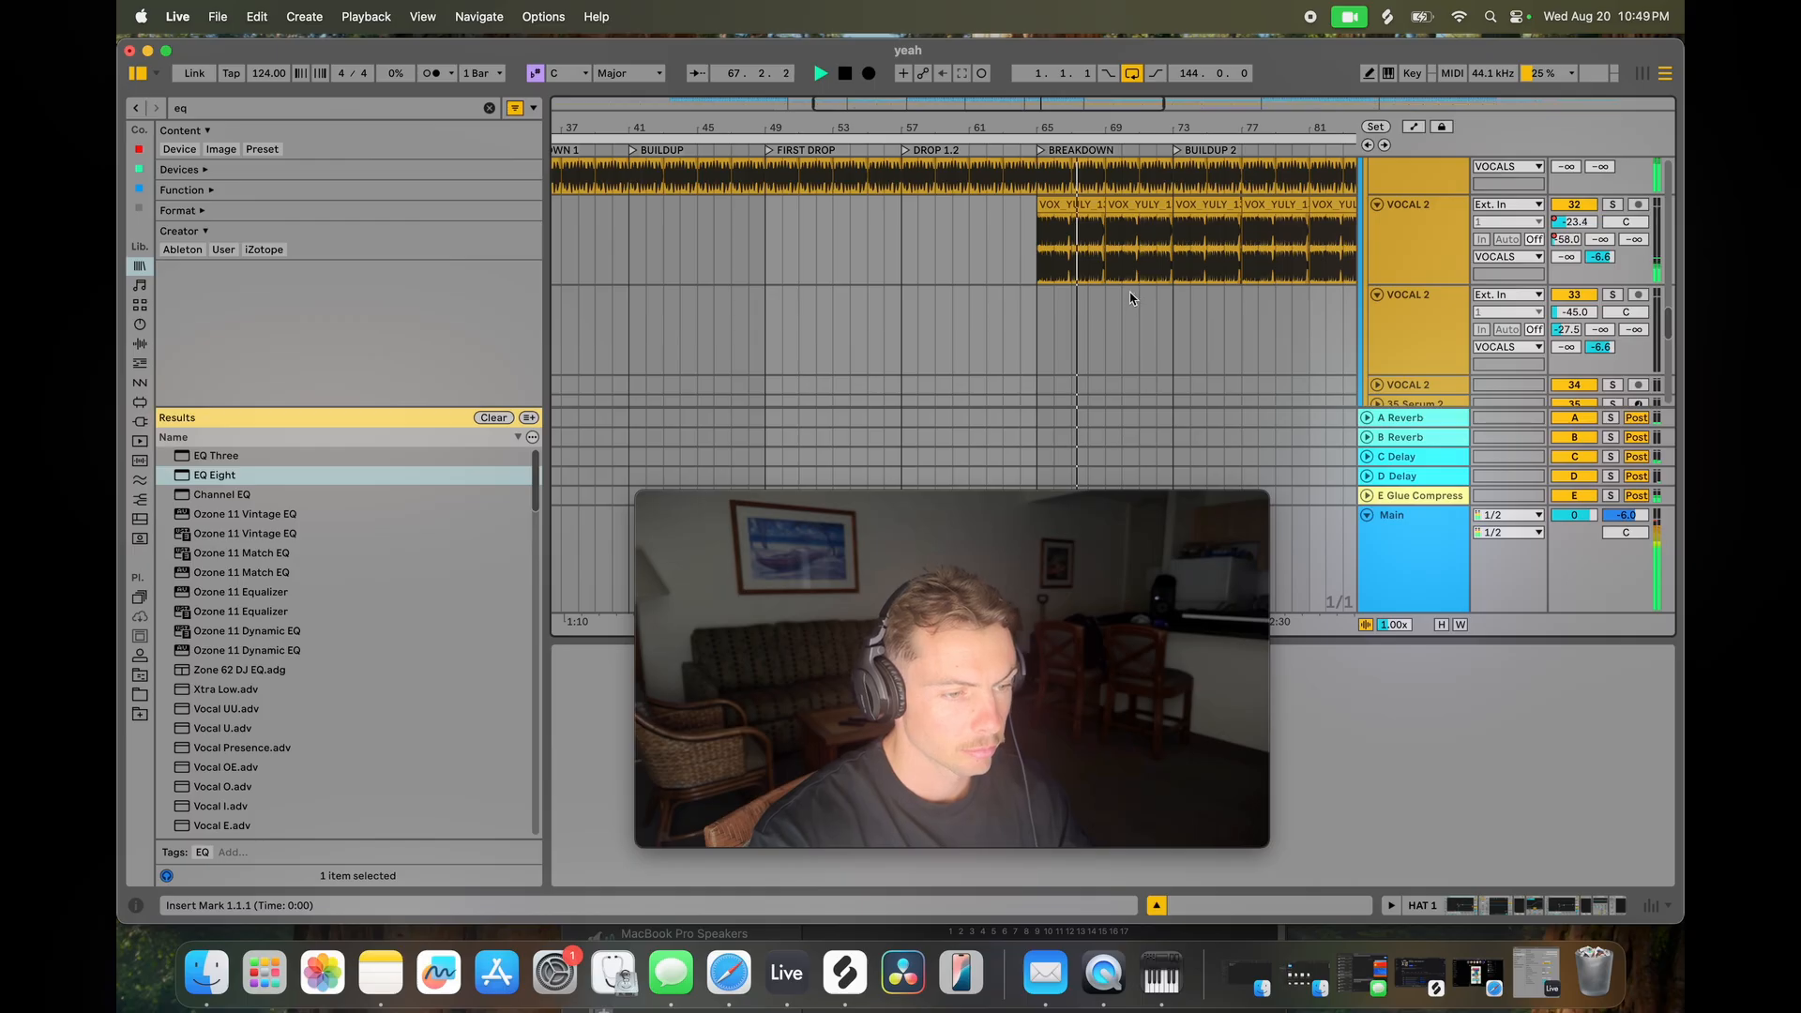
pyautogui.scroll(8, 1133, 312)
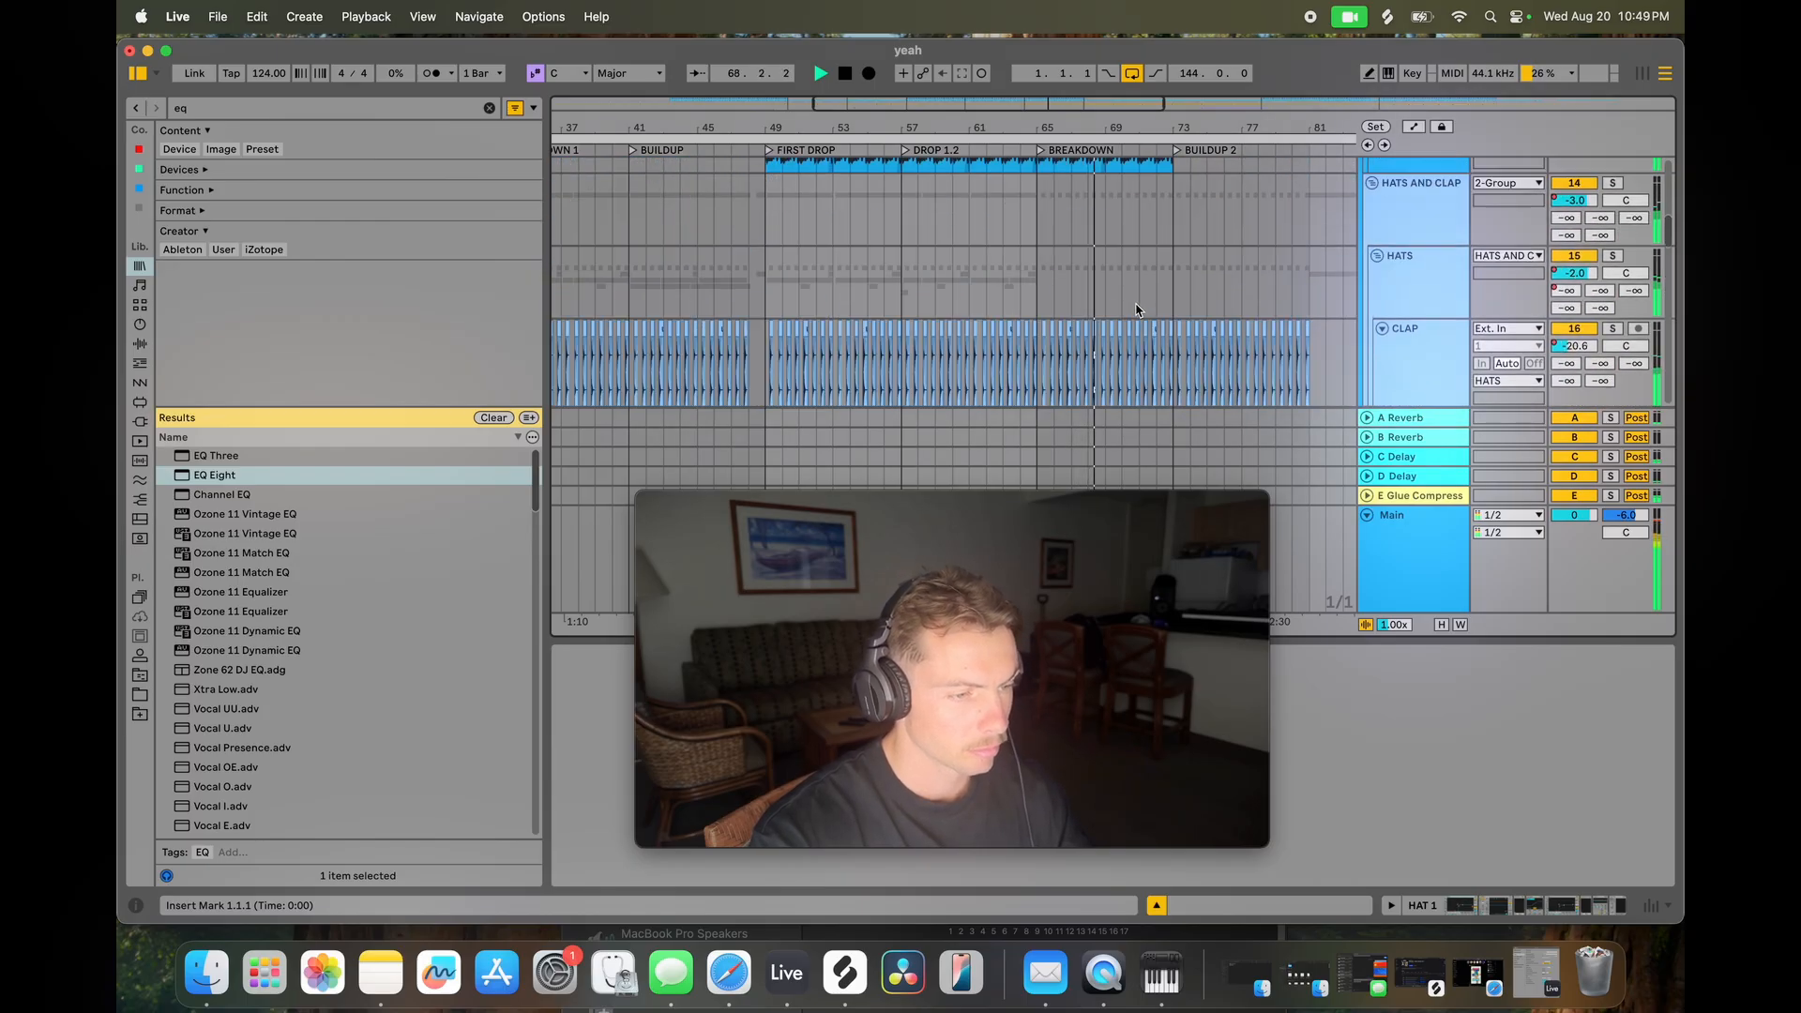
pyautogui.moveTo(1234, 128); pyautogui.dragTo(900, 93)
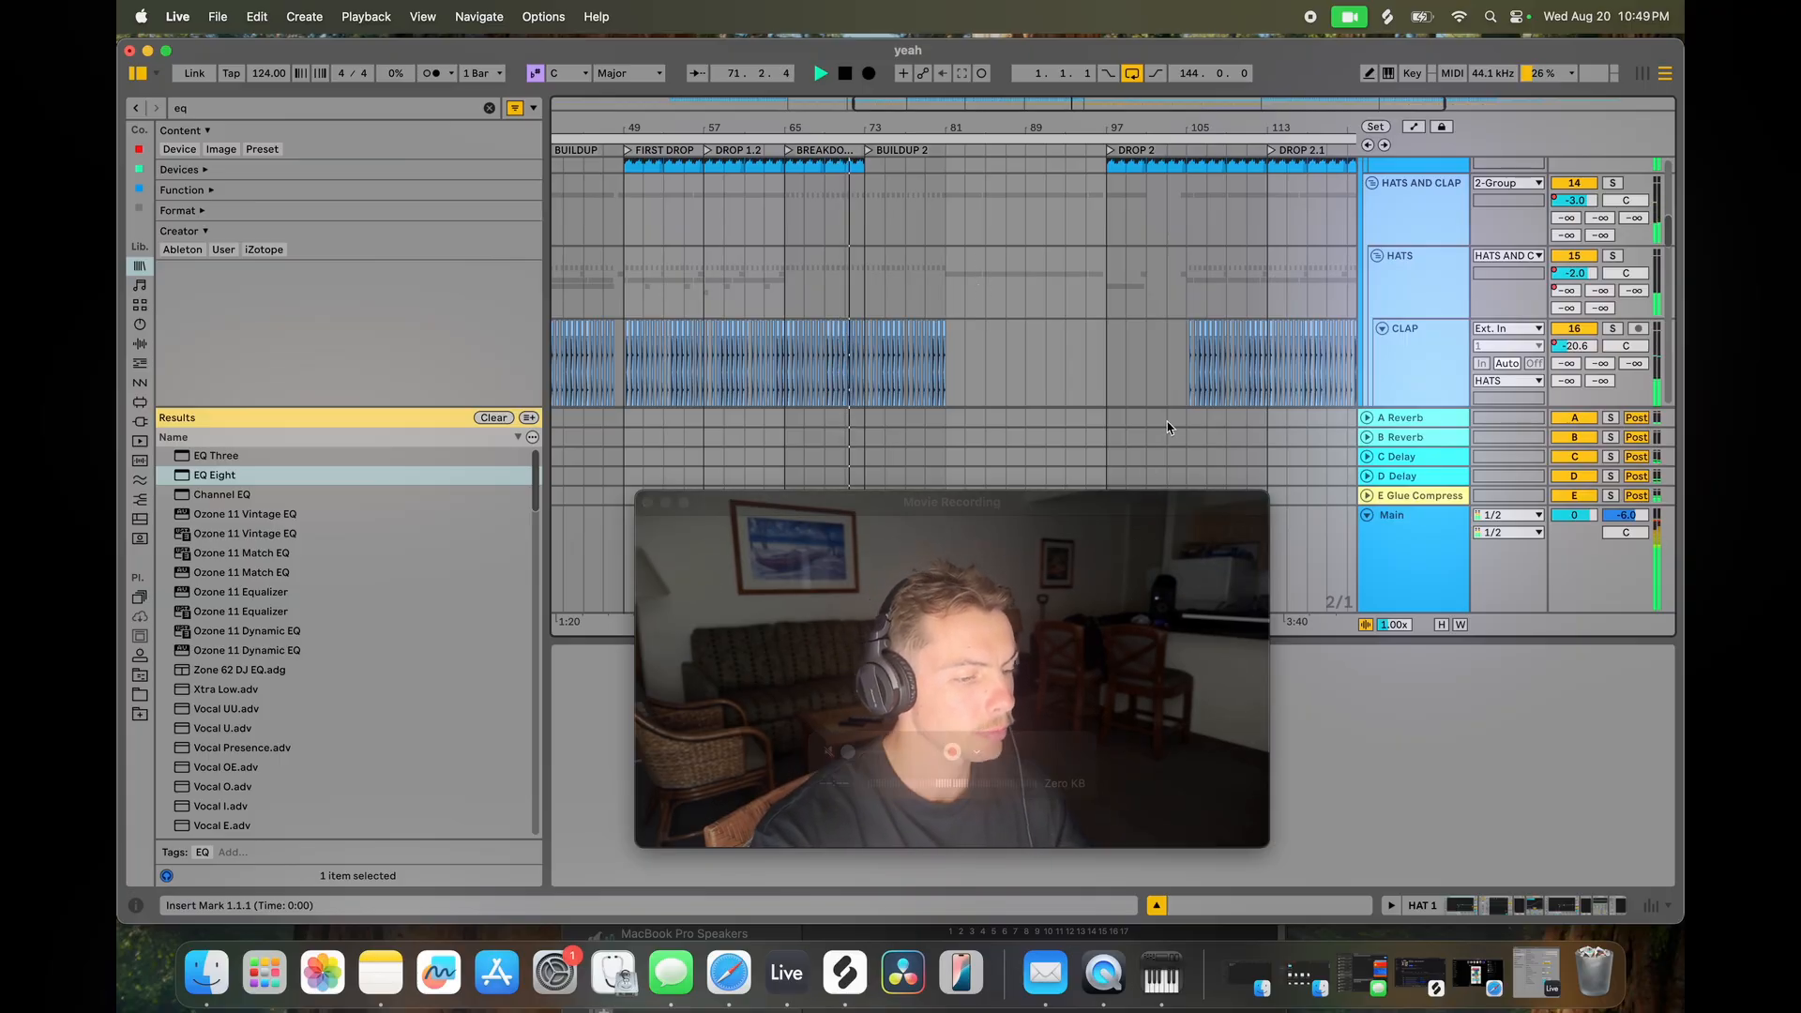
# Lower the Movie Recording window and examine the kick, bass and hat tracks across Buildup 2 and Drop 2.
pyautogui.moveTo(1059, 501); pyautogui.dragTo(1055, 595)
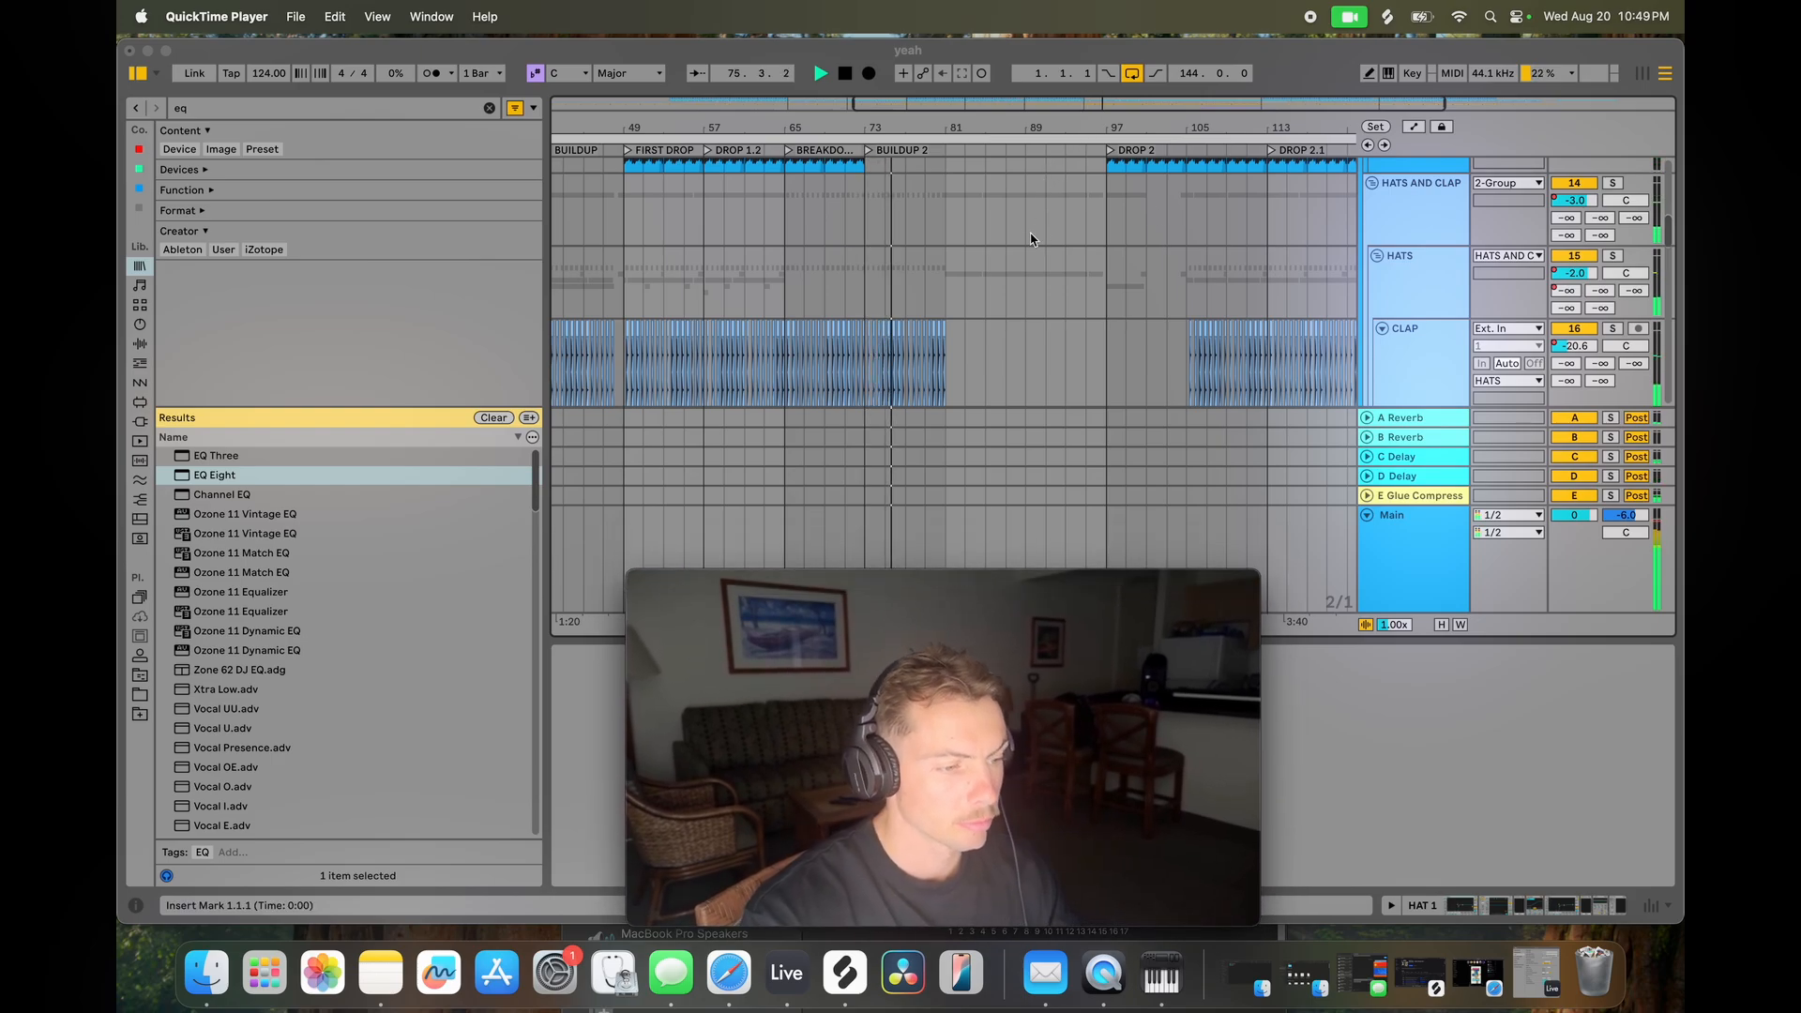
pyautogui.scroll(5, 947, 287)
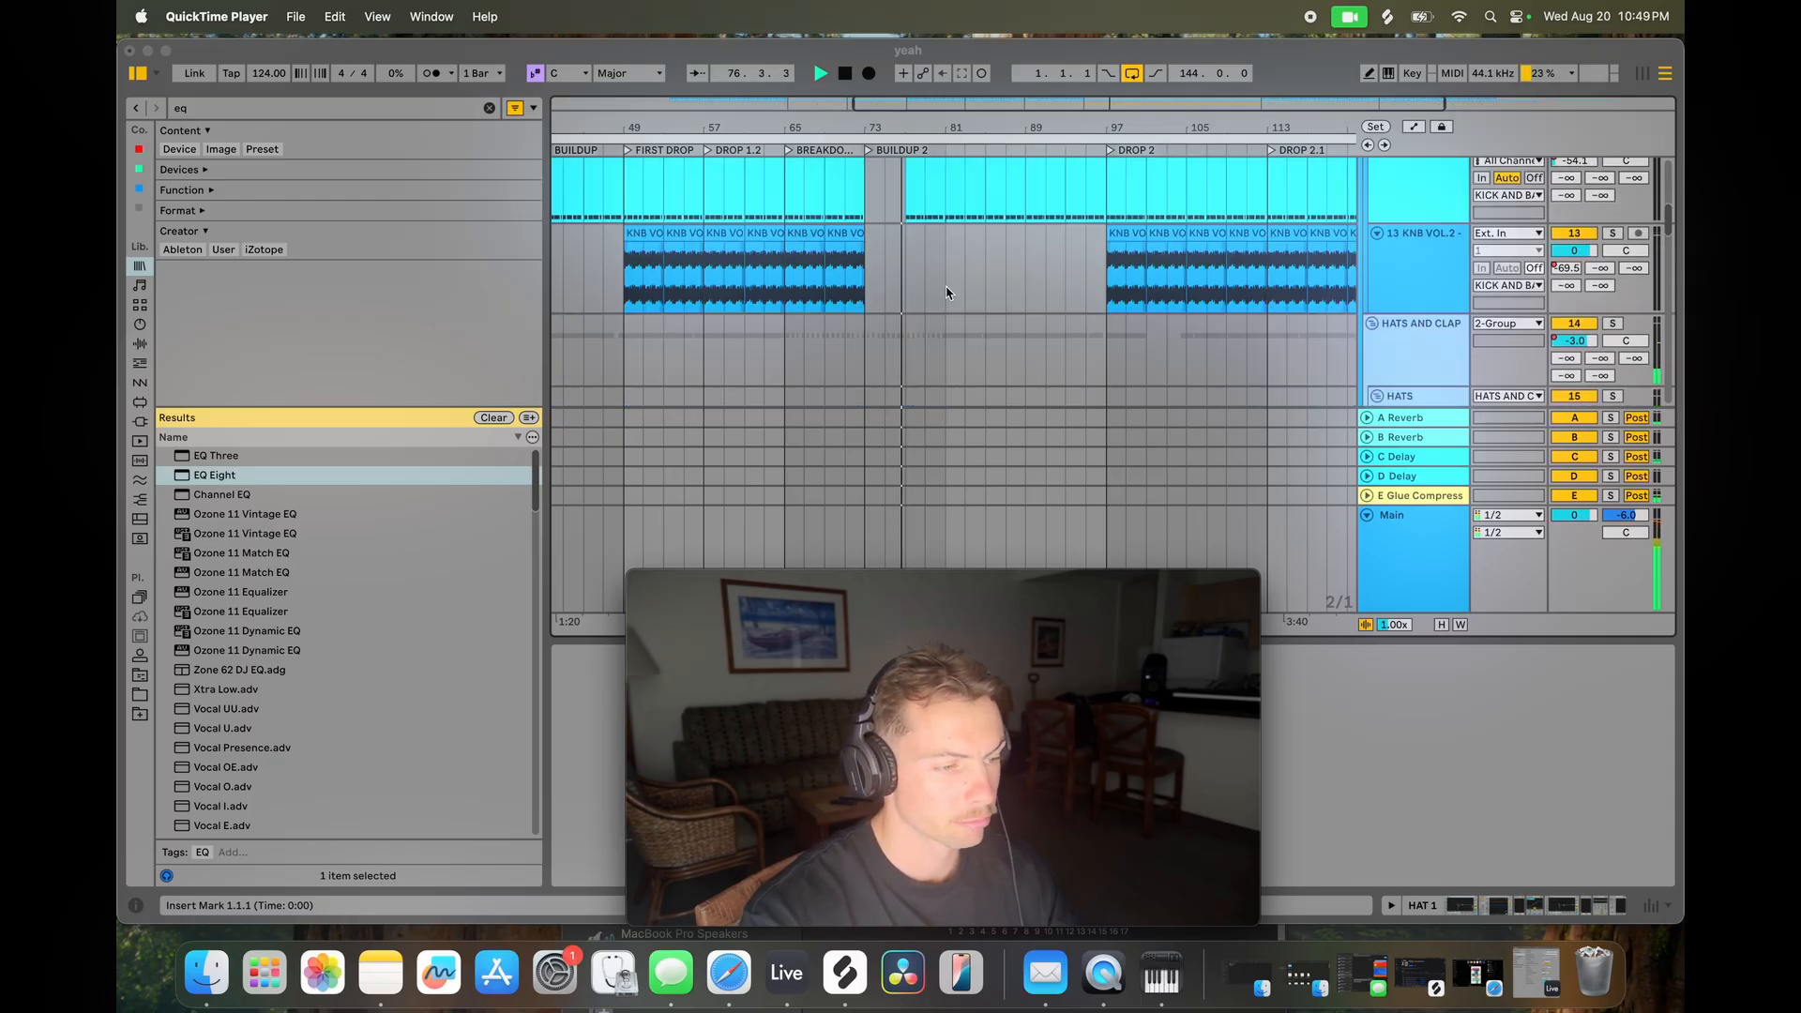
pyautogui.scroll(-8, 947, 283)
pyautogui.scroll(-2, 947, 276)
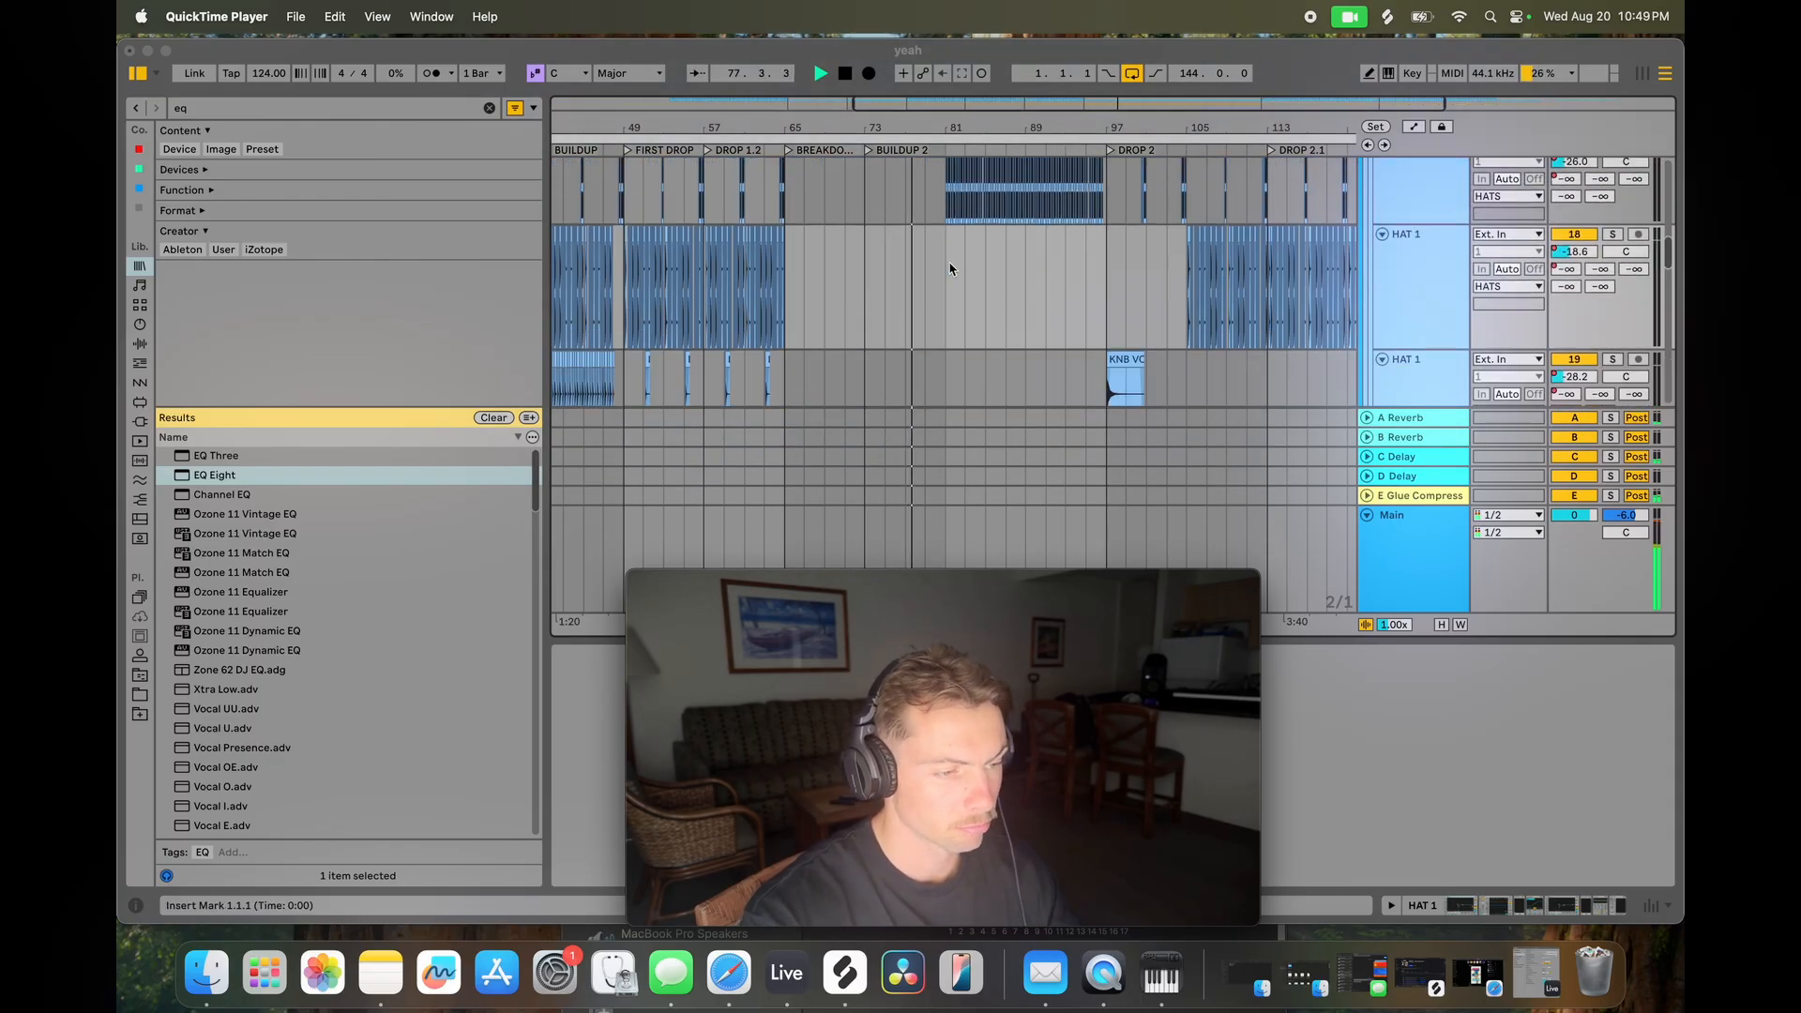
pyautogui.scroll(-2, 955, 255)
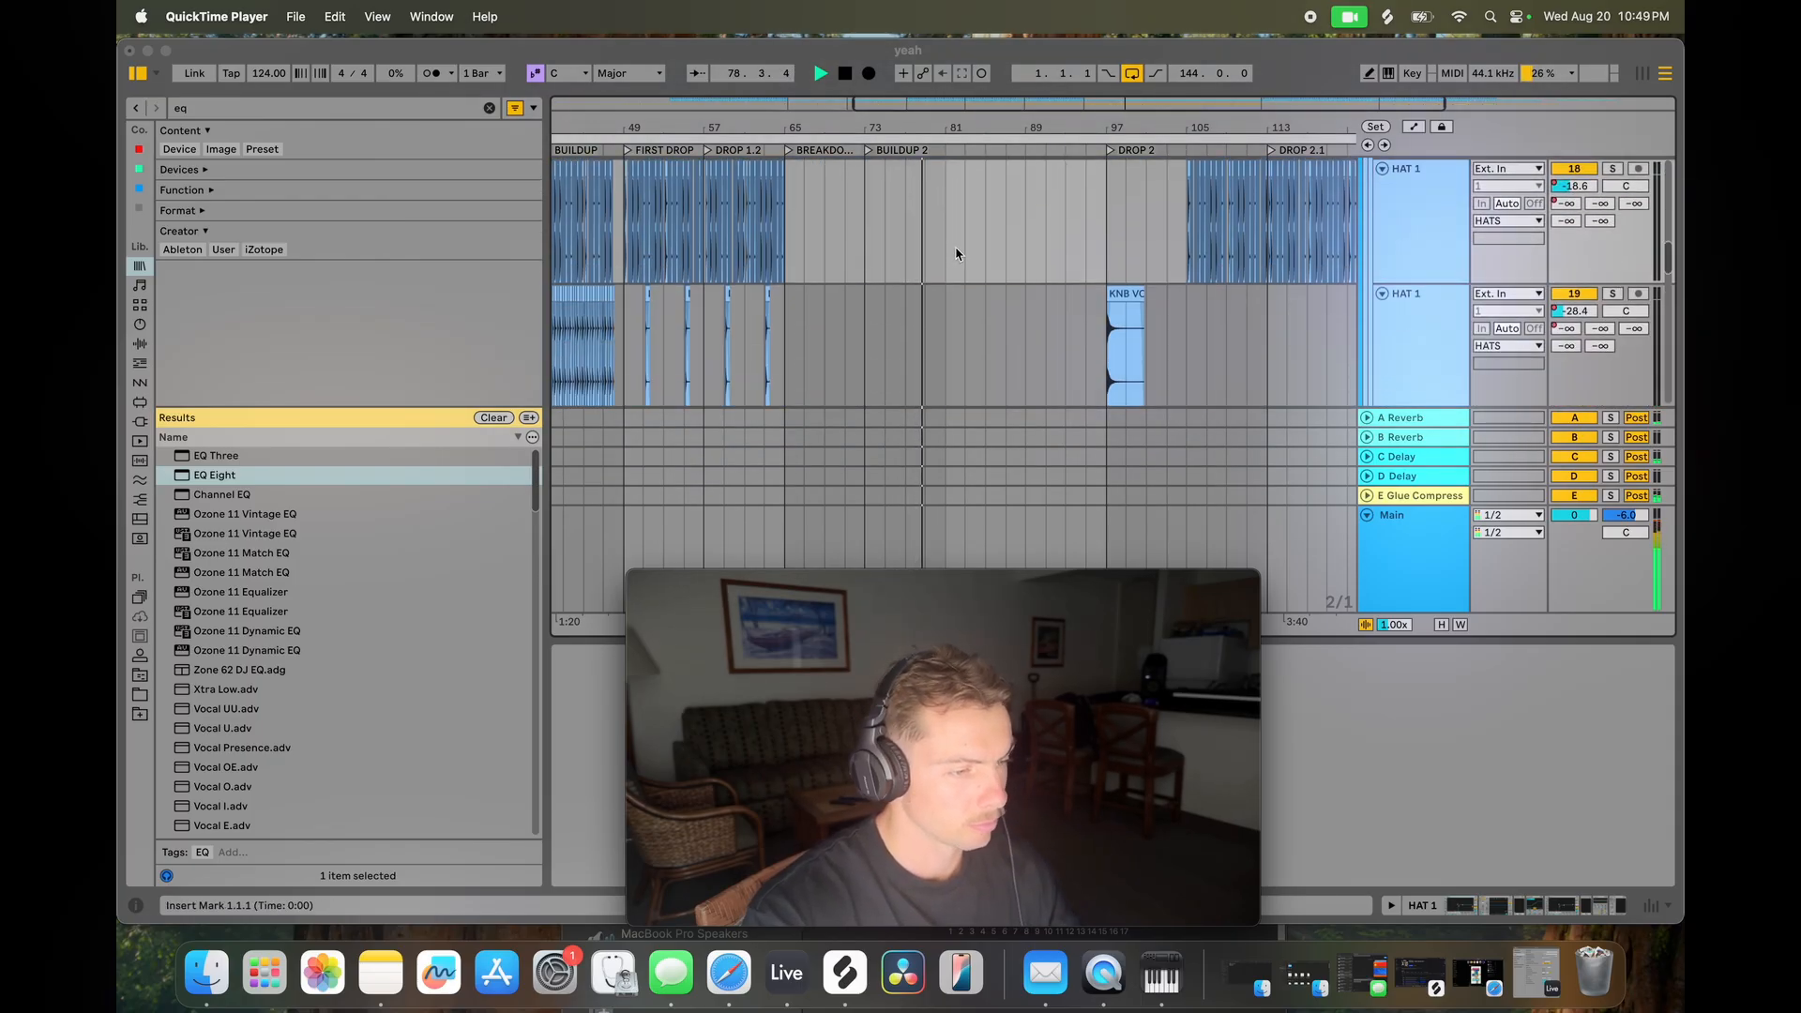
pyautogui.scroll(-2, 958, 256)
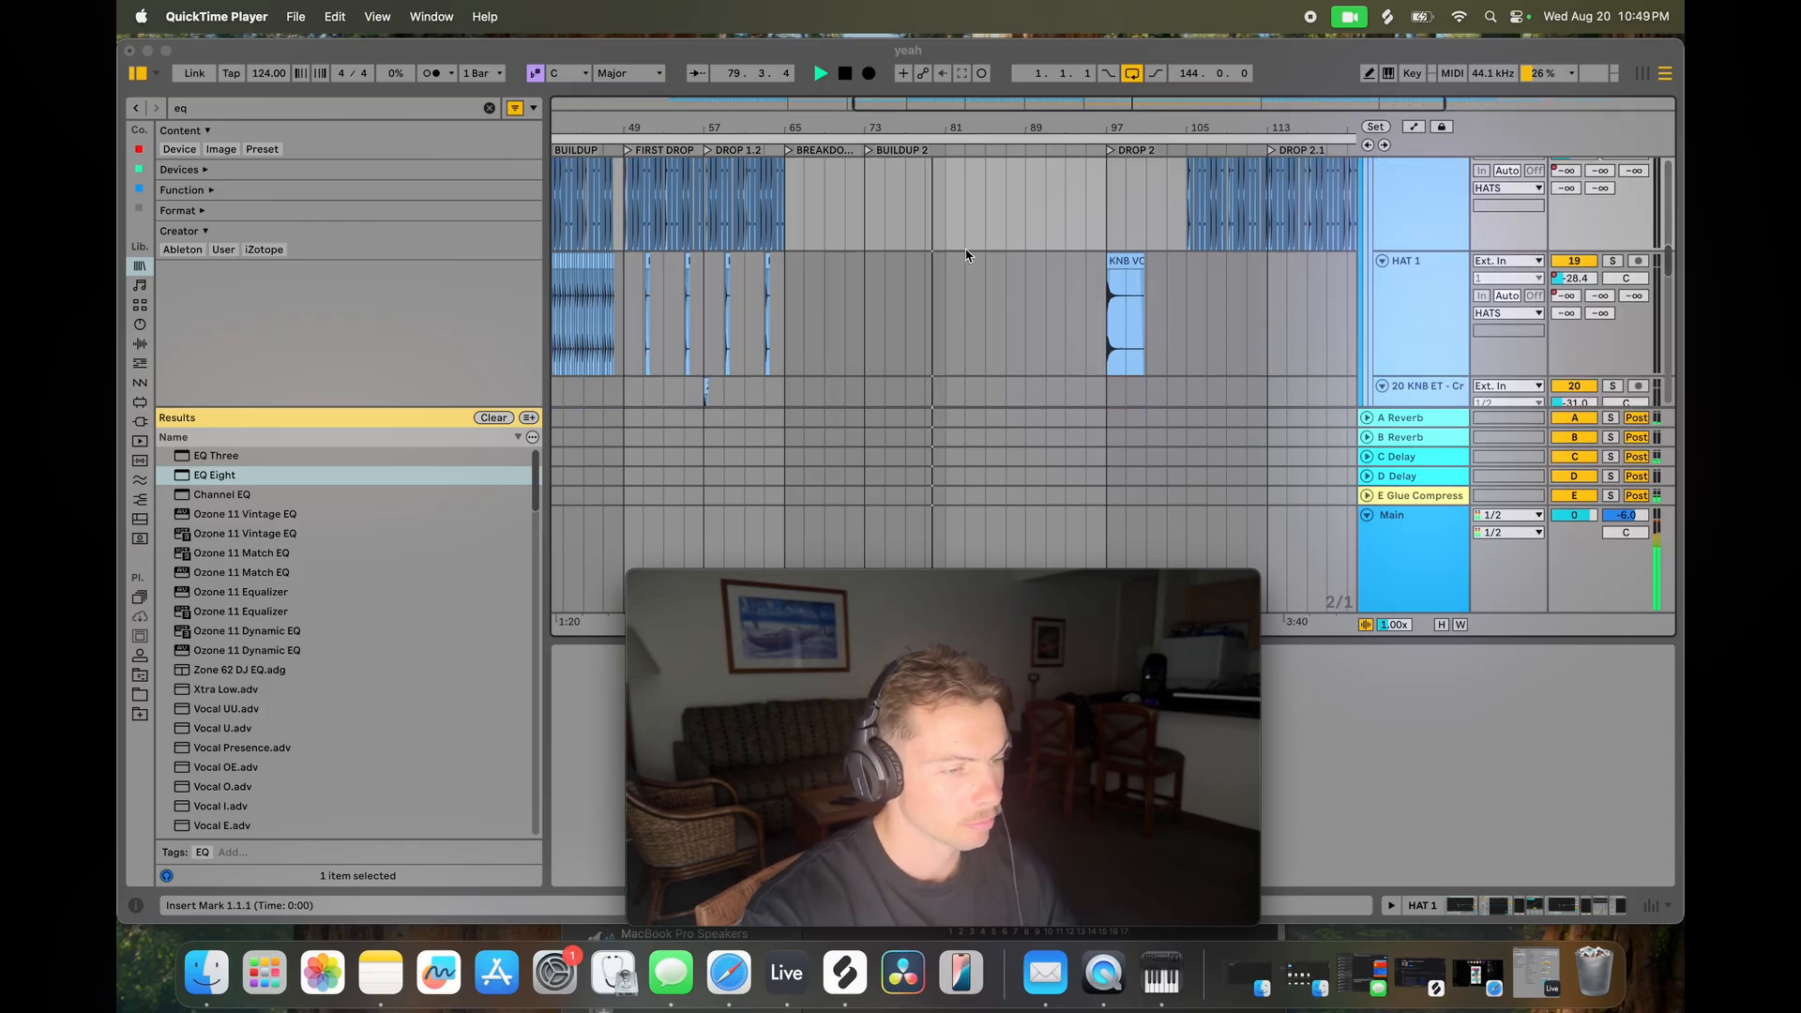
pyautogui.scroll(-2, 968, 254)
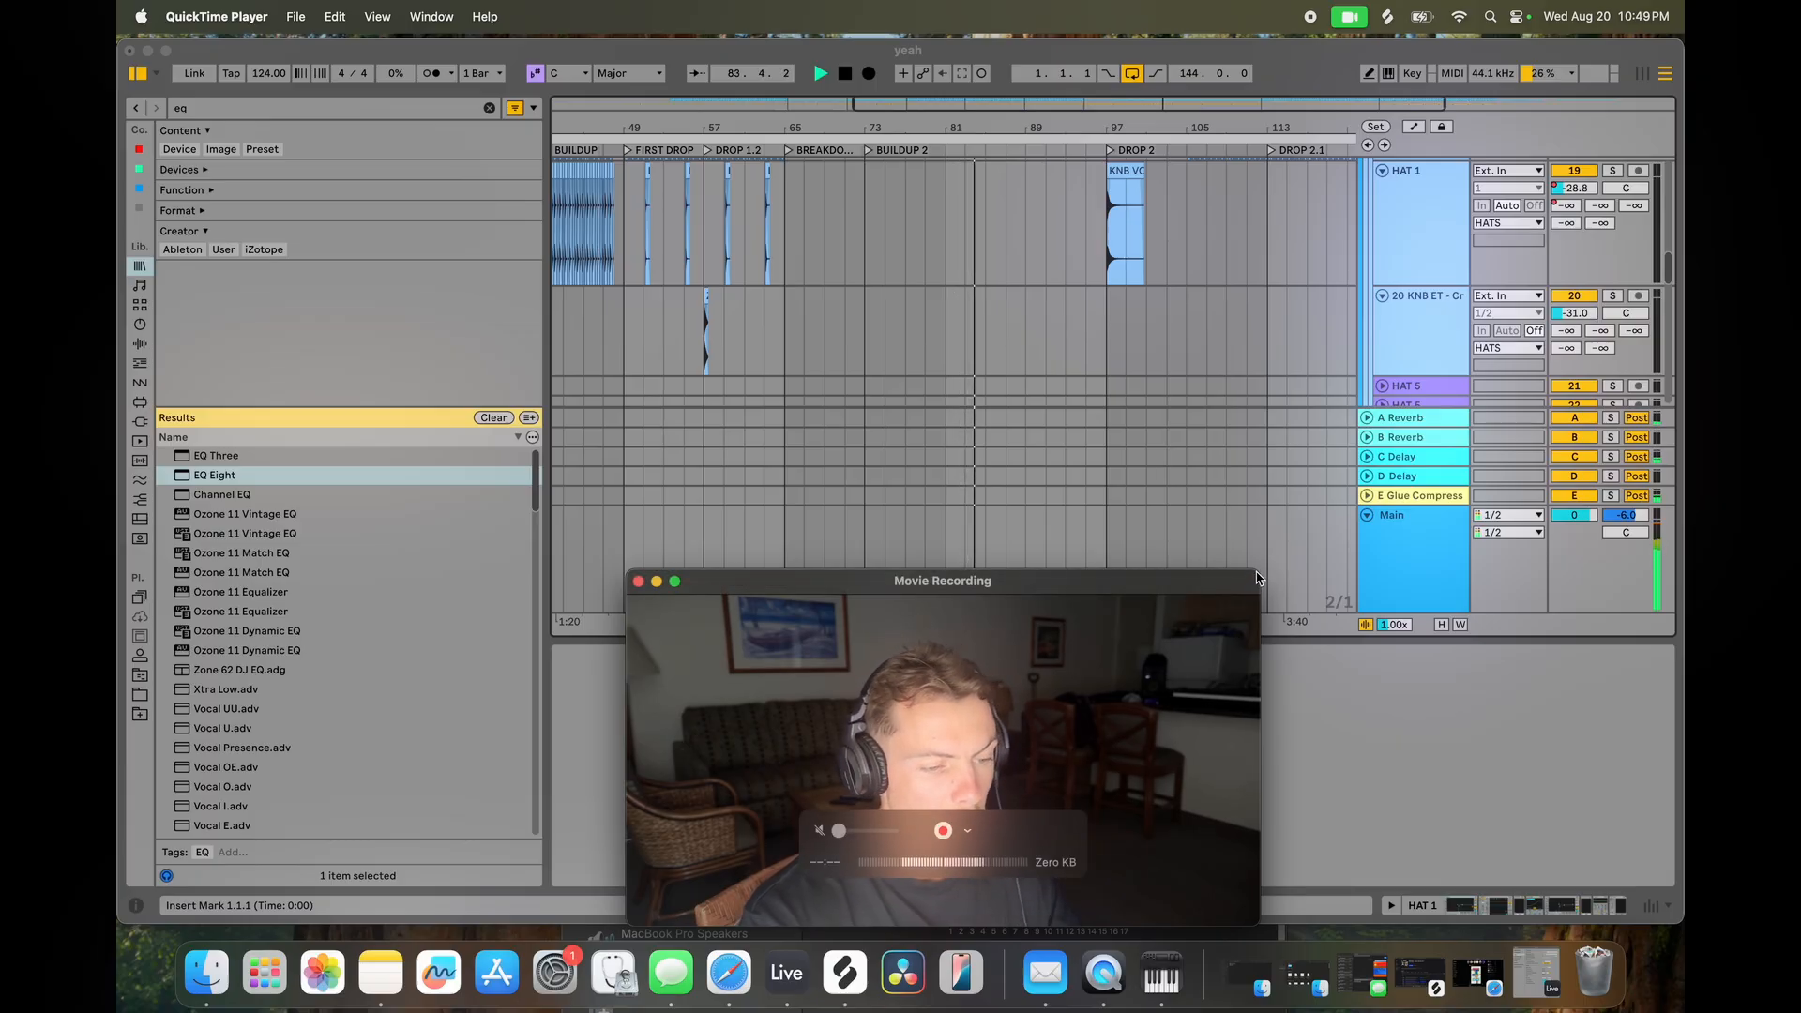
# Enlarge the Movie Recording window over the arrangement and shrink it back to uncover the hat tracks.
pyautogui.moveTo(1236, 564); pyautogui.dragTo(1207, 84)
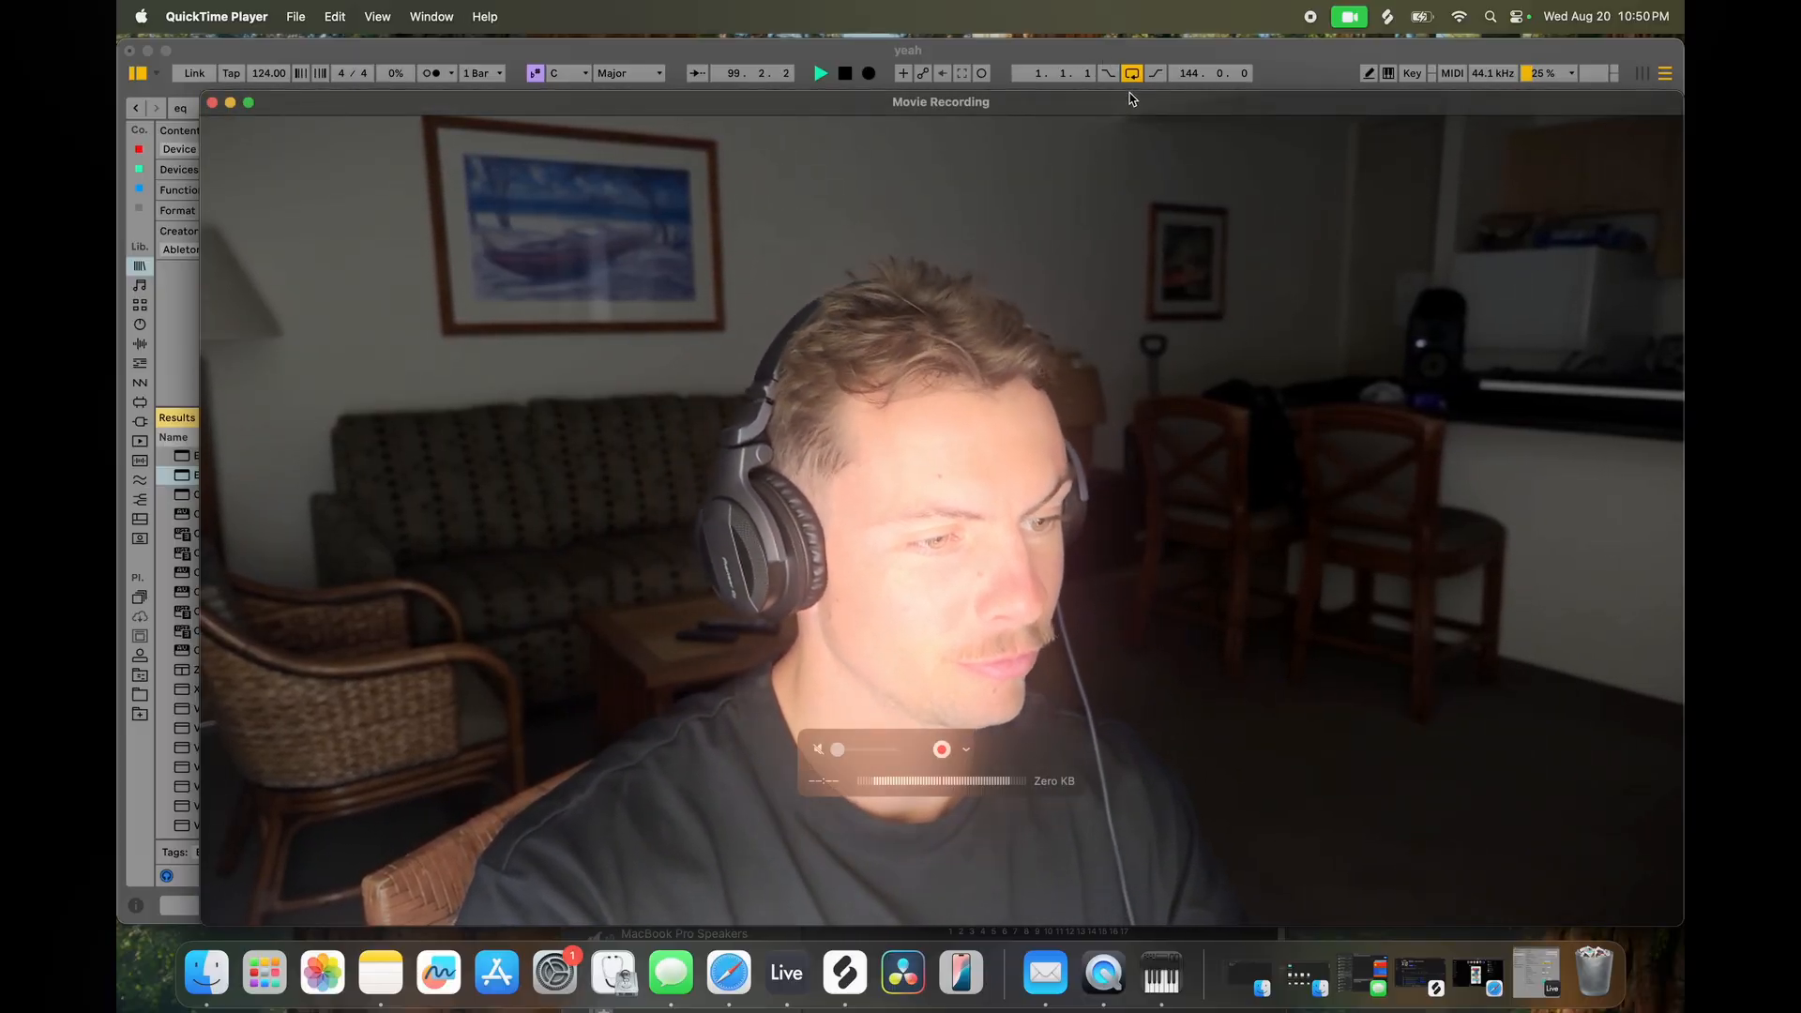
pyautogui.moveTo(1127, 95); pyautogui.dragTo(1137, 526)
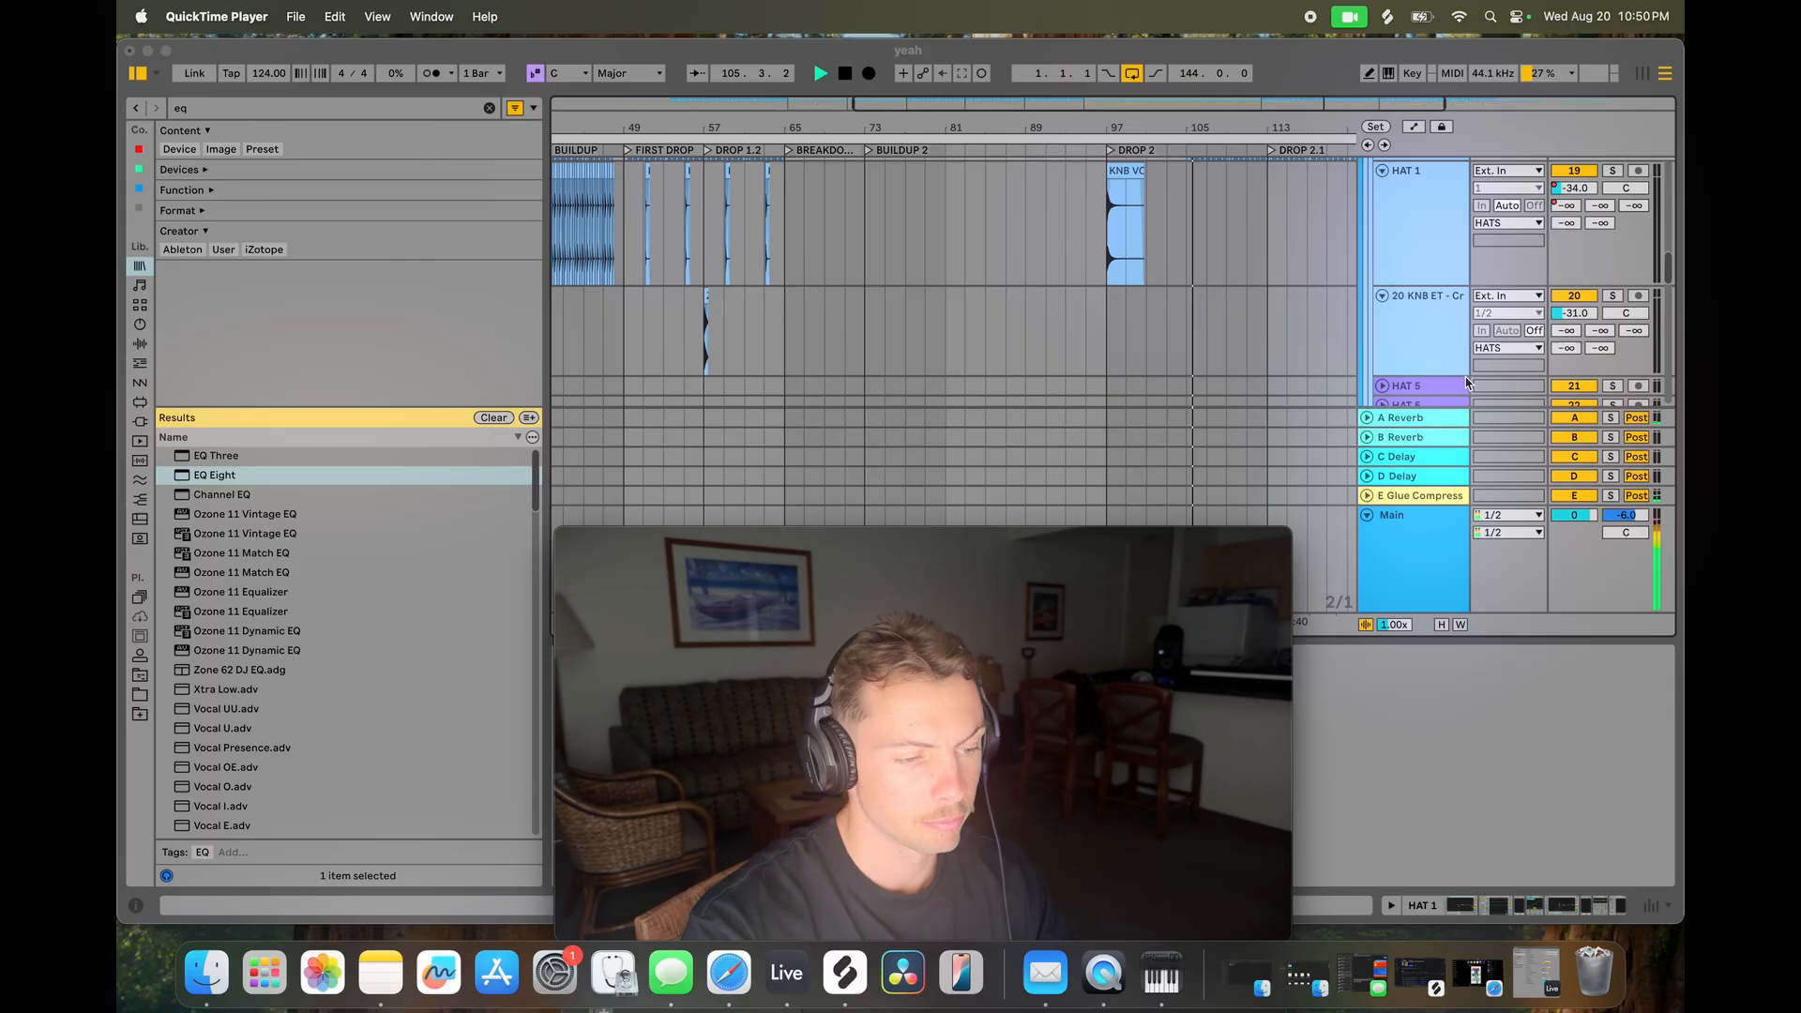
pyautogui.click(1223, 395)
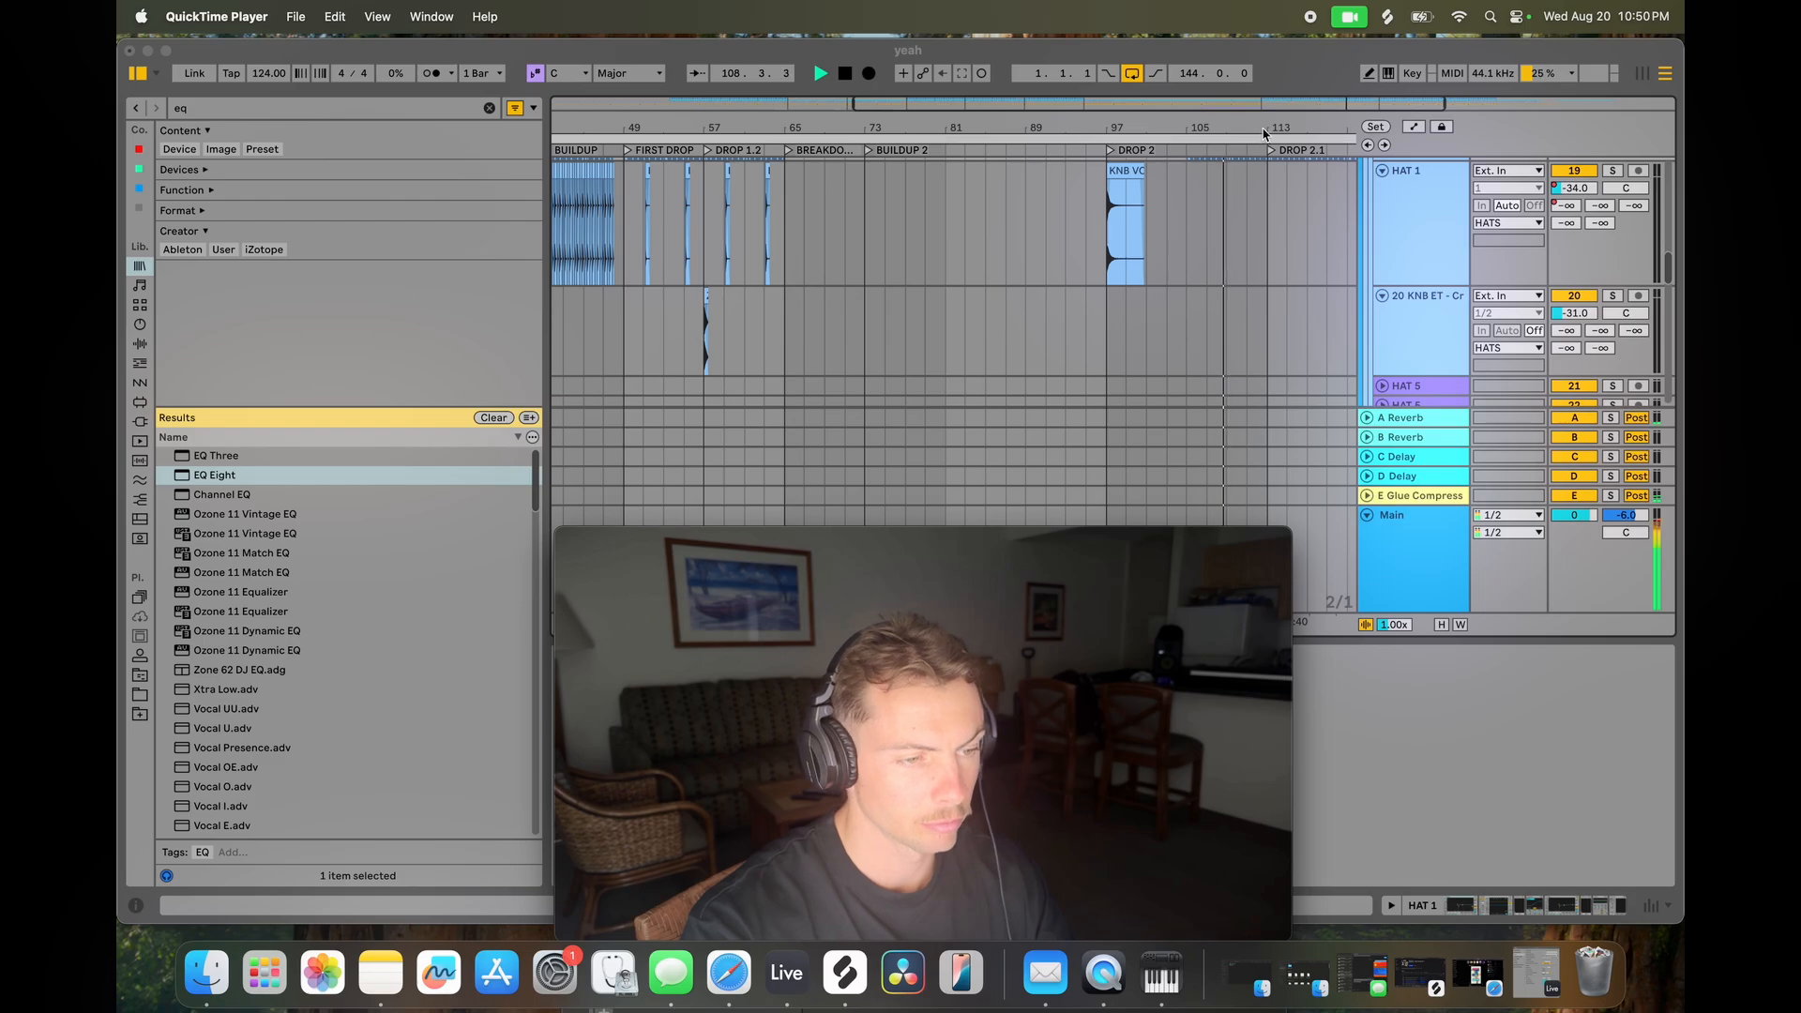
# Examine the hat and clap tracks across Drop 2 and Drop 2.1 during playback.
pyautogui.hscroll(10, 1257, 141)
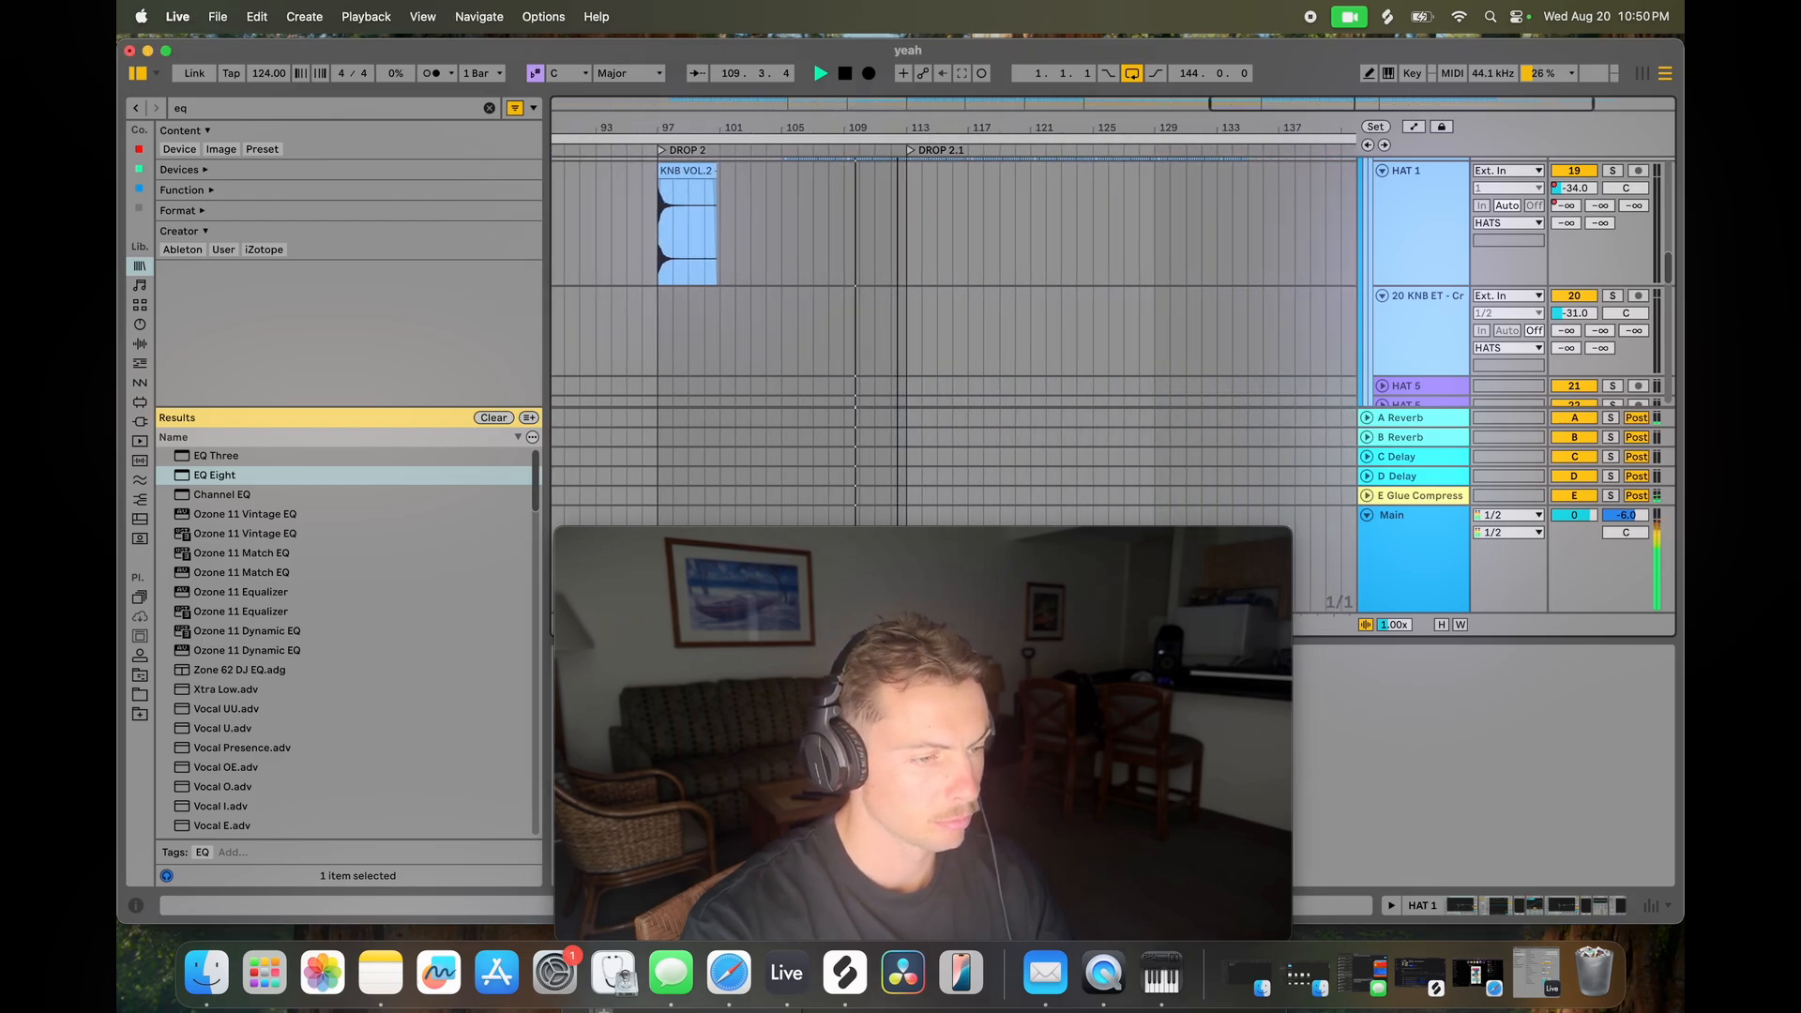
pyautogui.moveTo(926, 128); pyautogui.dragTo(1035, 119)
pyautogui.scroll(3, 1106, 294)
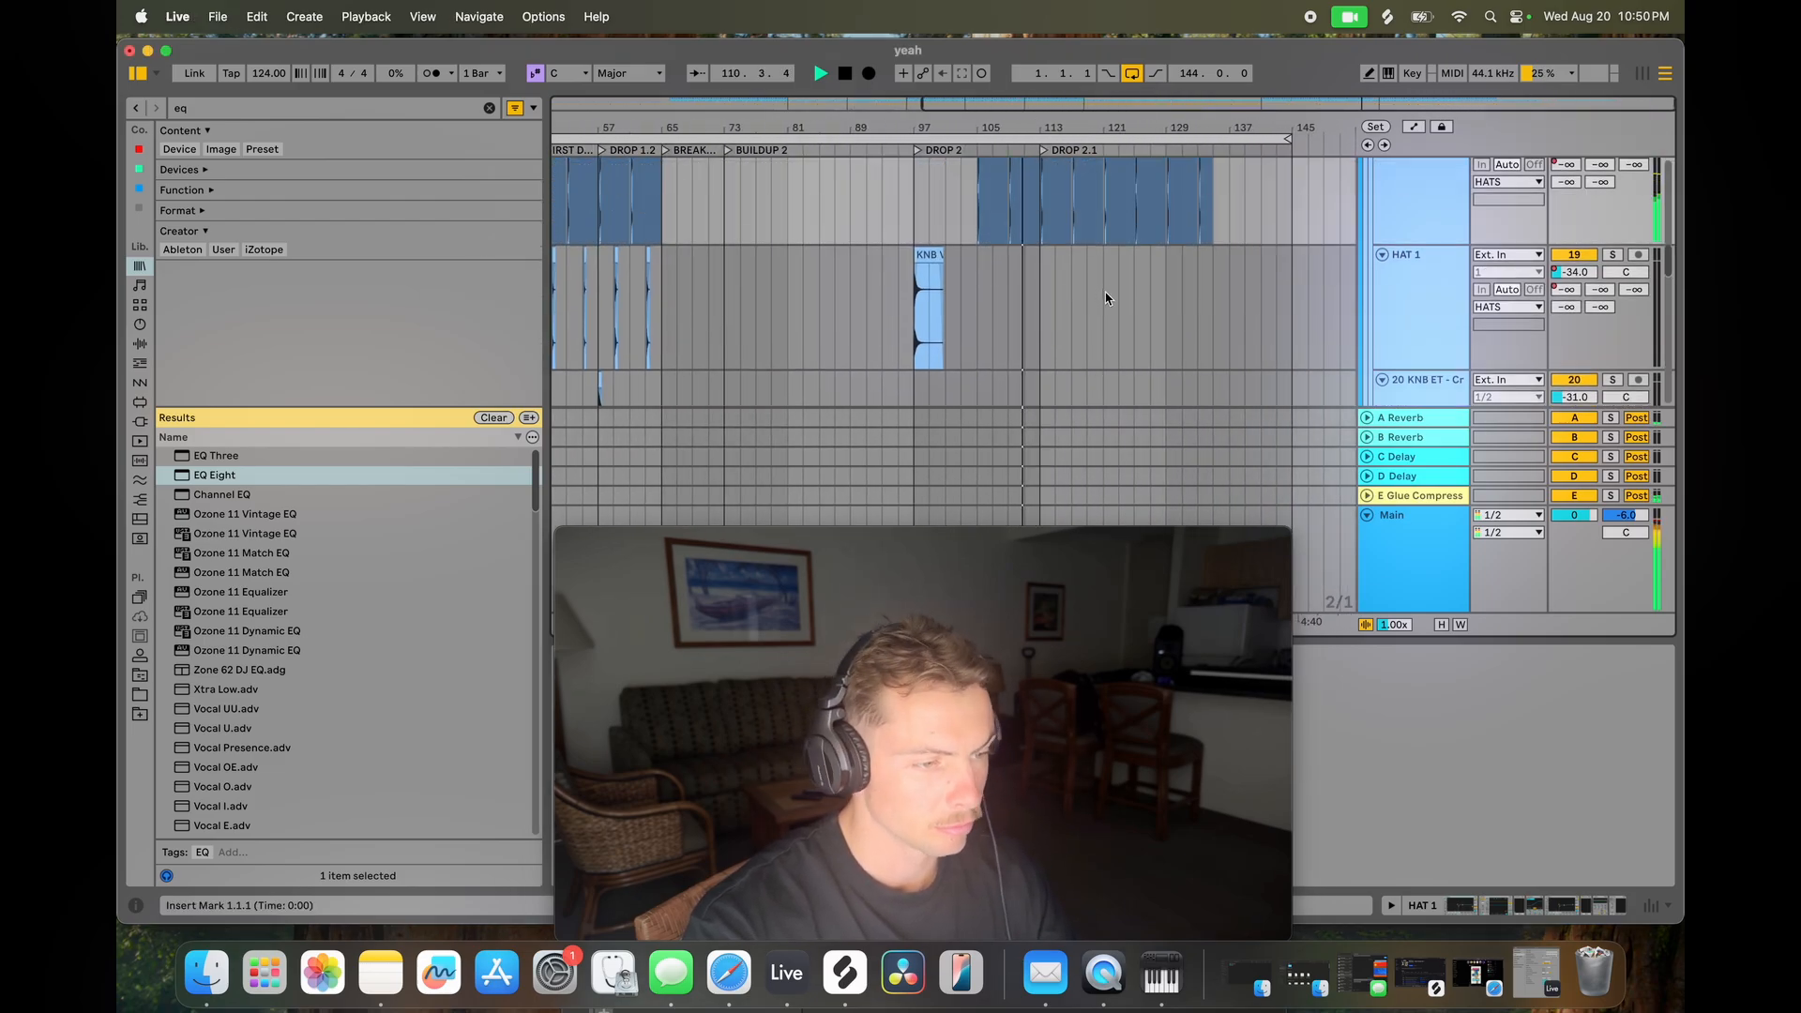
pyautogui.scroll(4, 1106, 300)
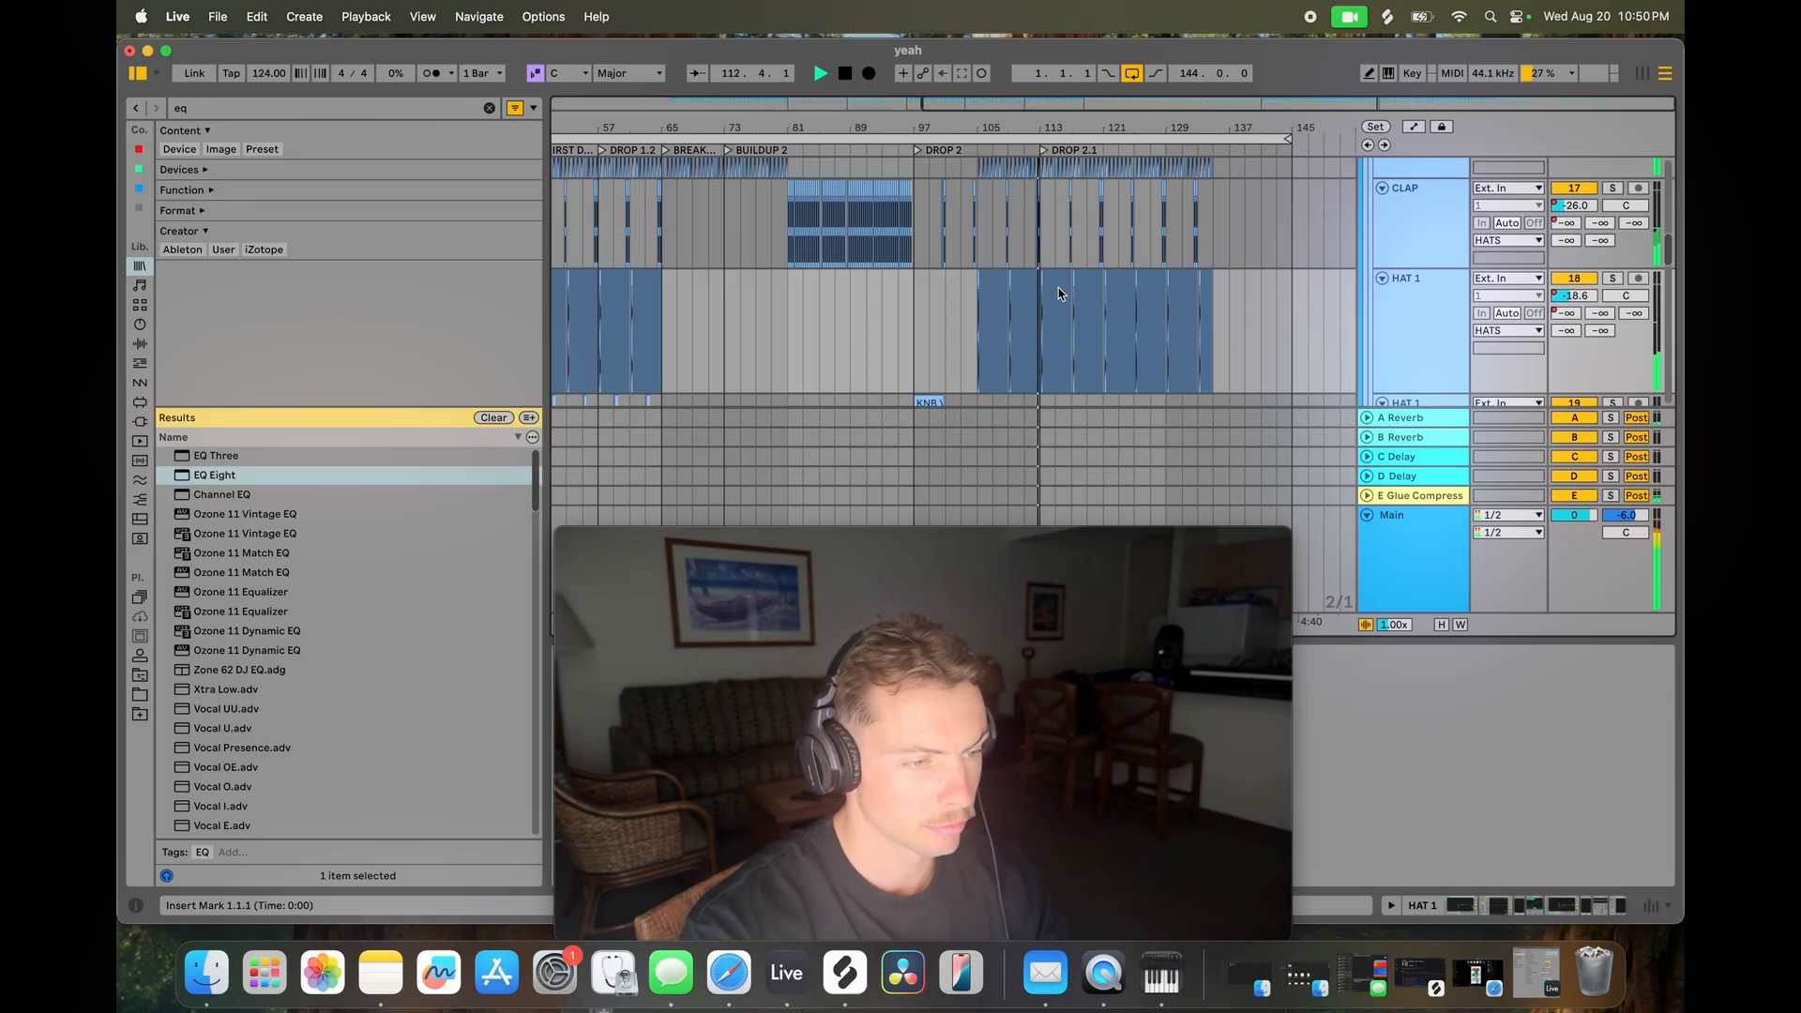
pyautogui.scroll(5, 1069, 294)
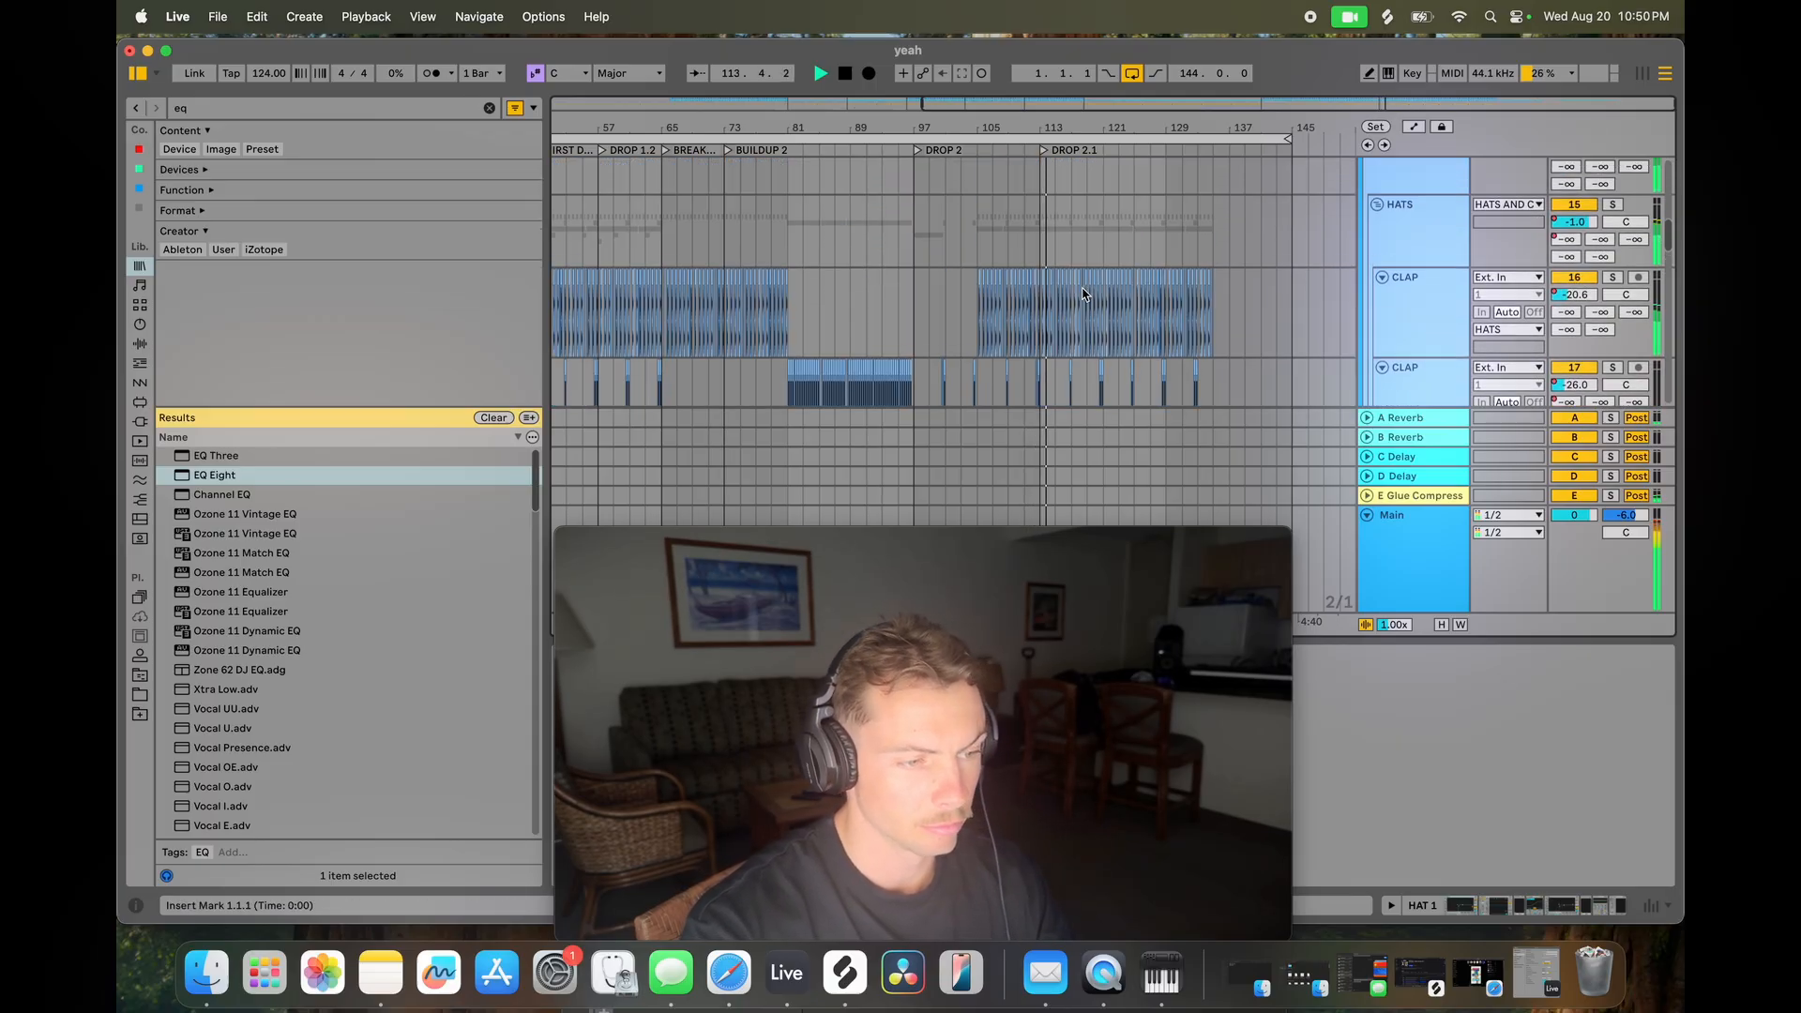
pyautogui.scroll(2, 1082, 296)
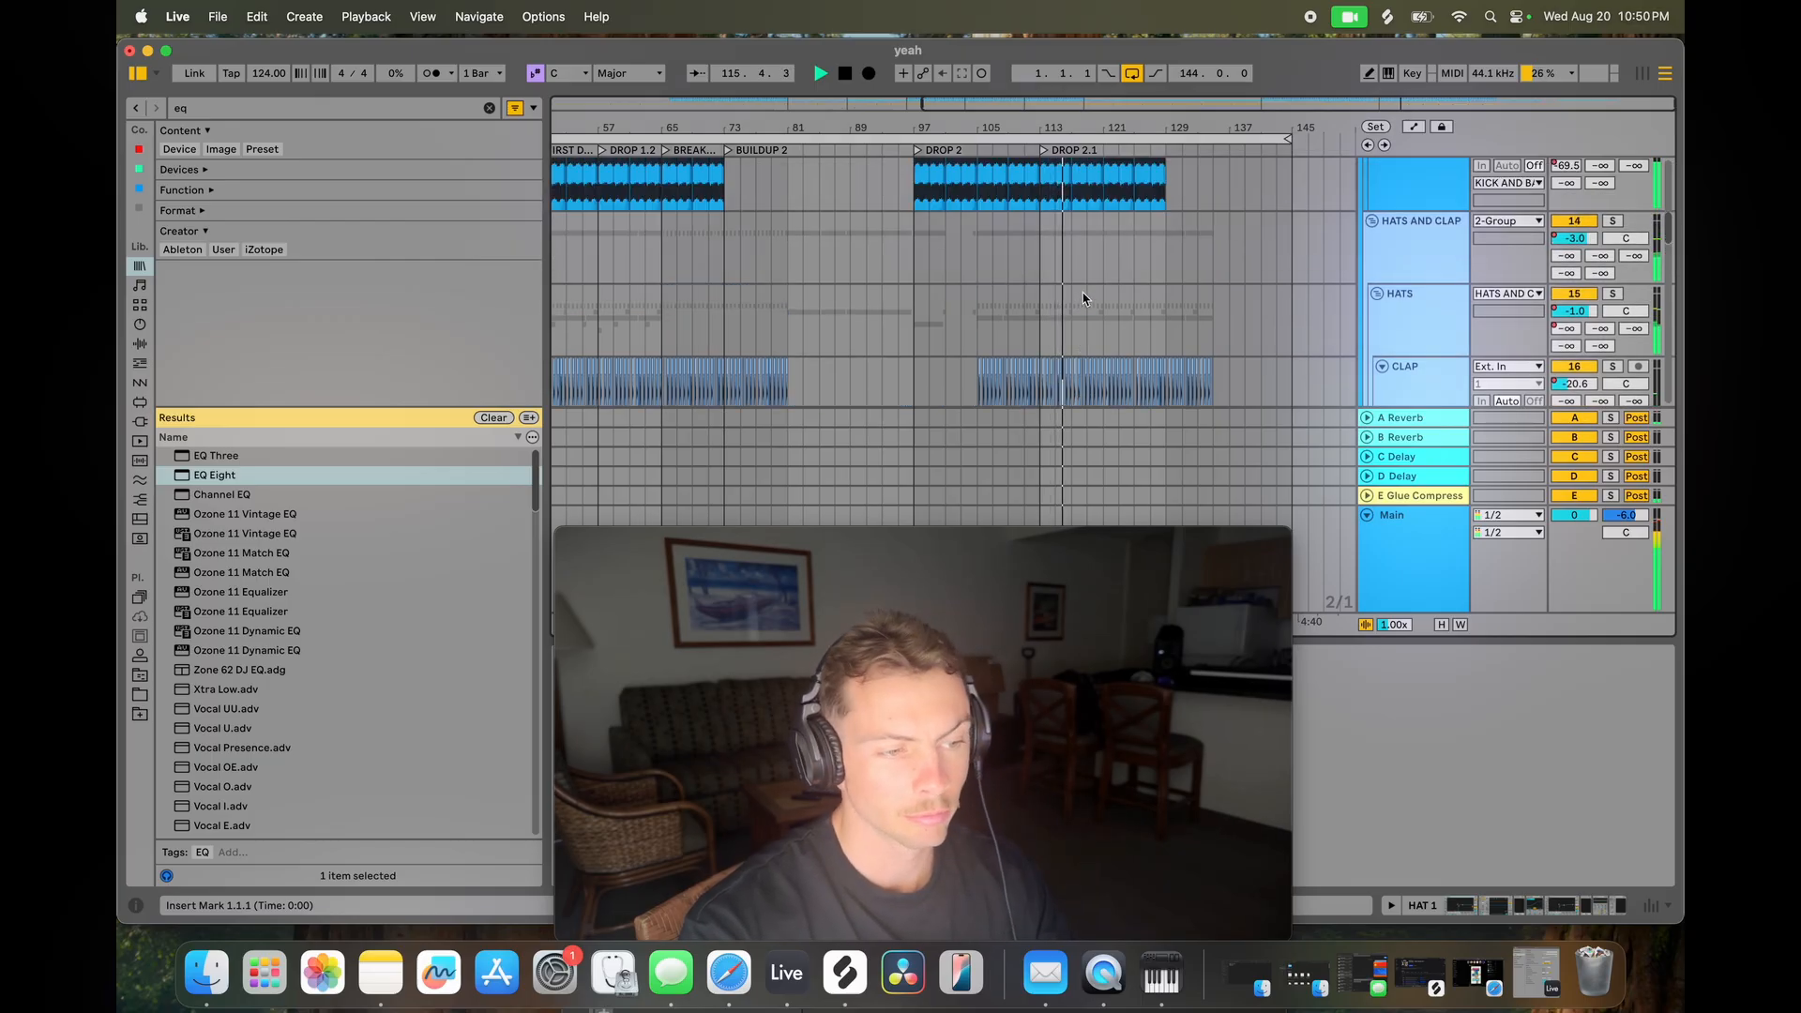
pyautogui.scroll(-4, 1092, 302)
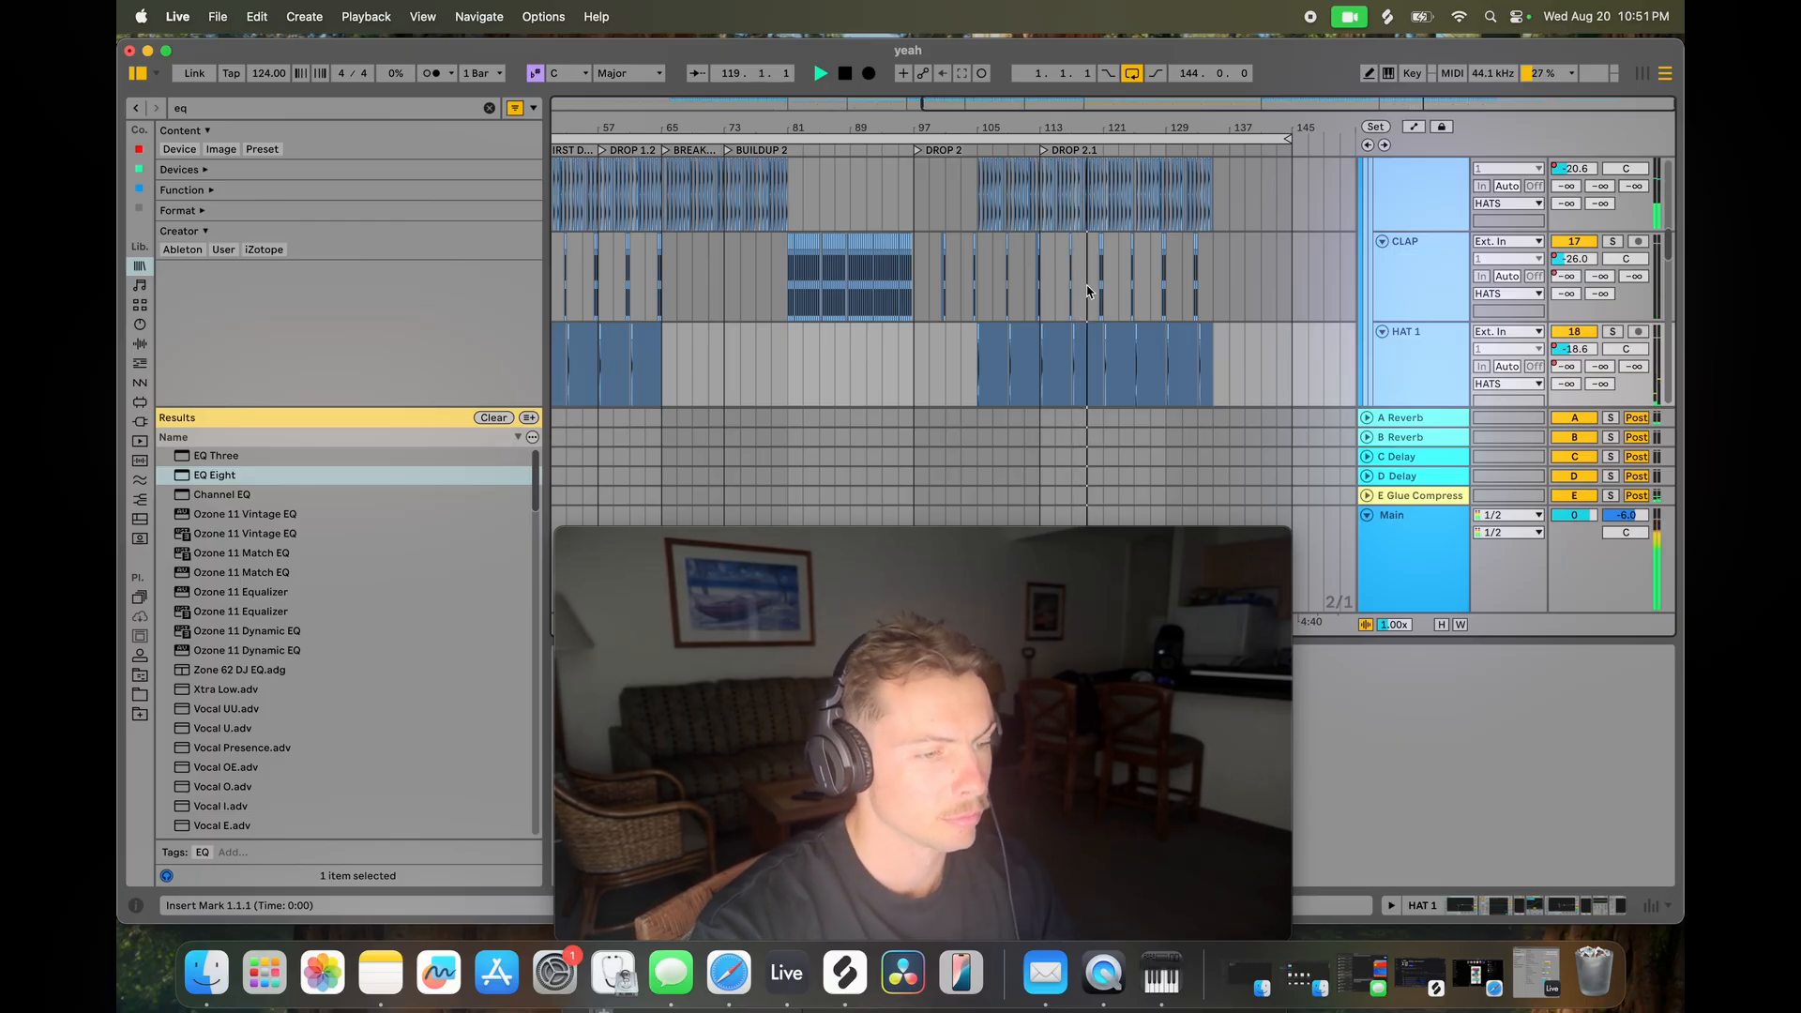
# Look through the KNB VOL.2, Serum 2, mute kick and kick tracks around the end of Drop 2.1.
pyautogui.scroll(4, 1137, 243)
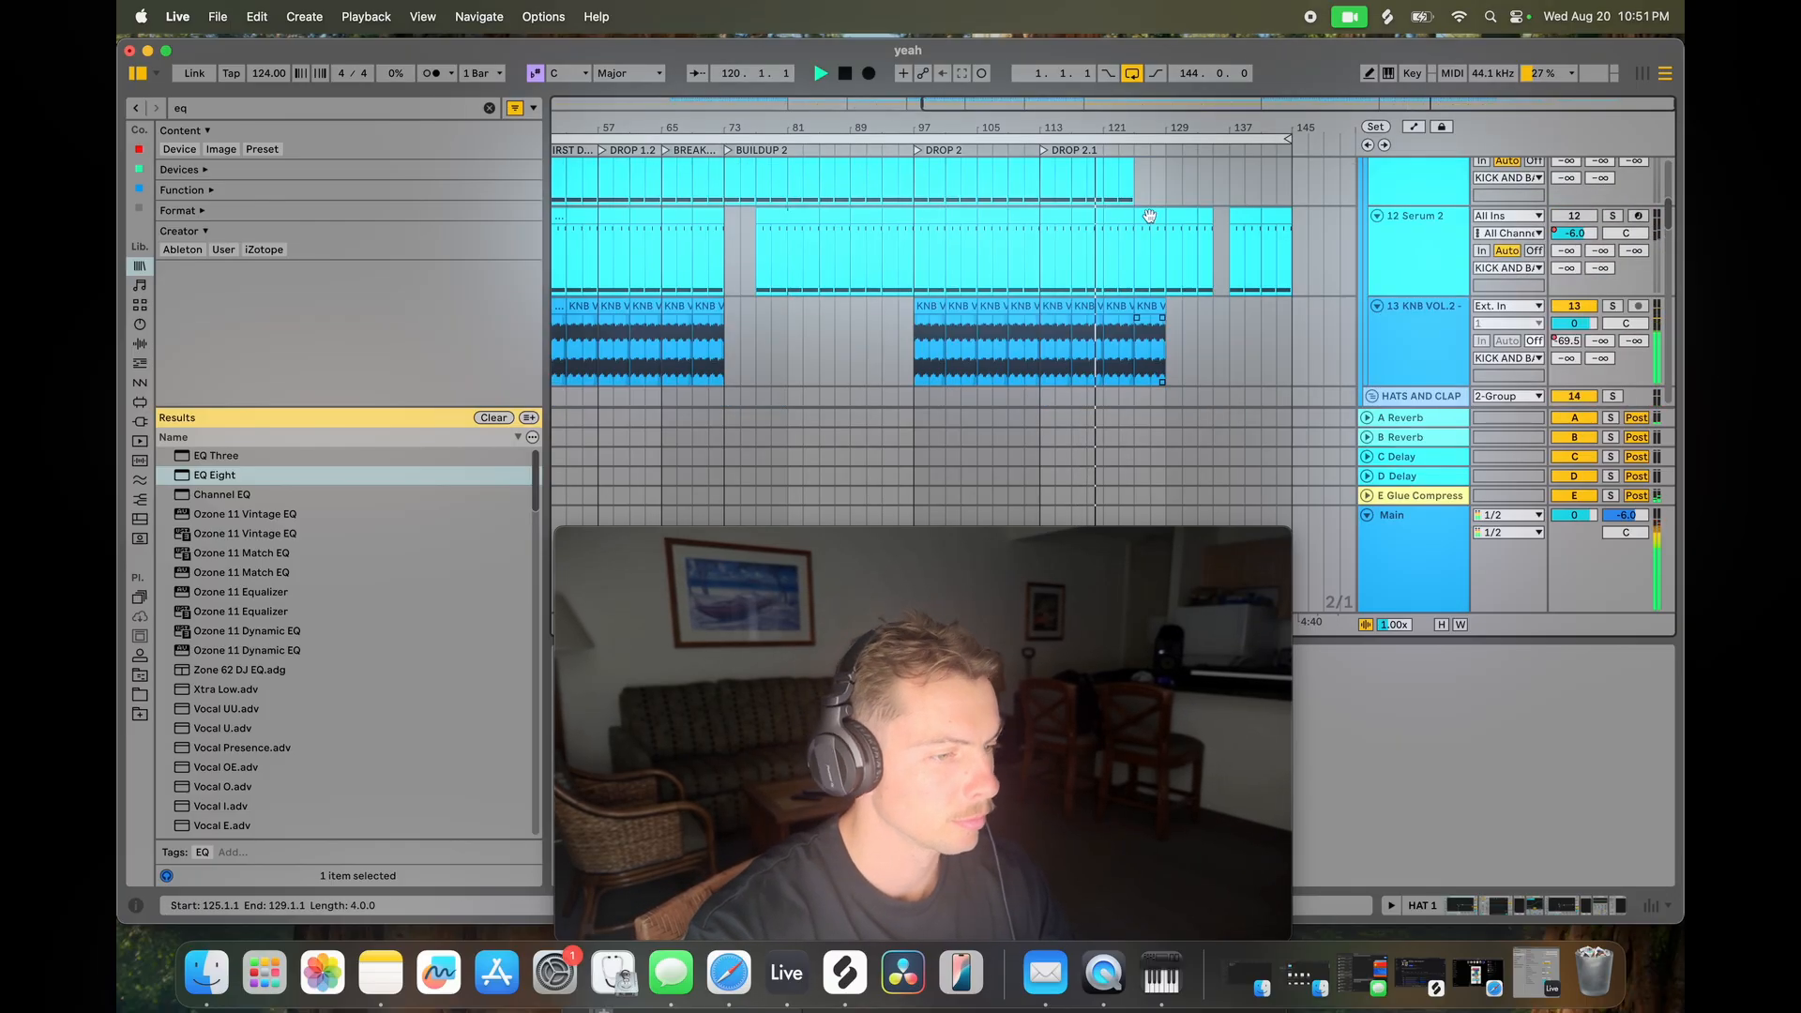
pyautogui.scroll(2, 1146, 220)
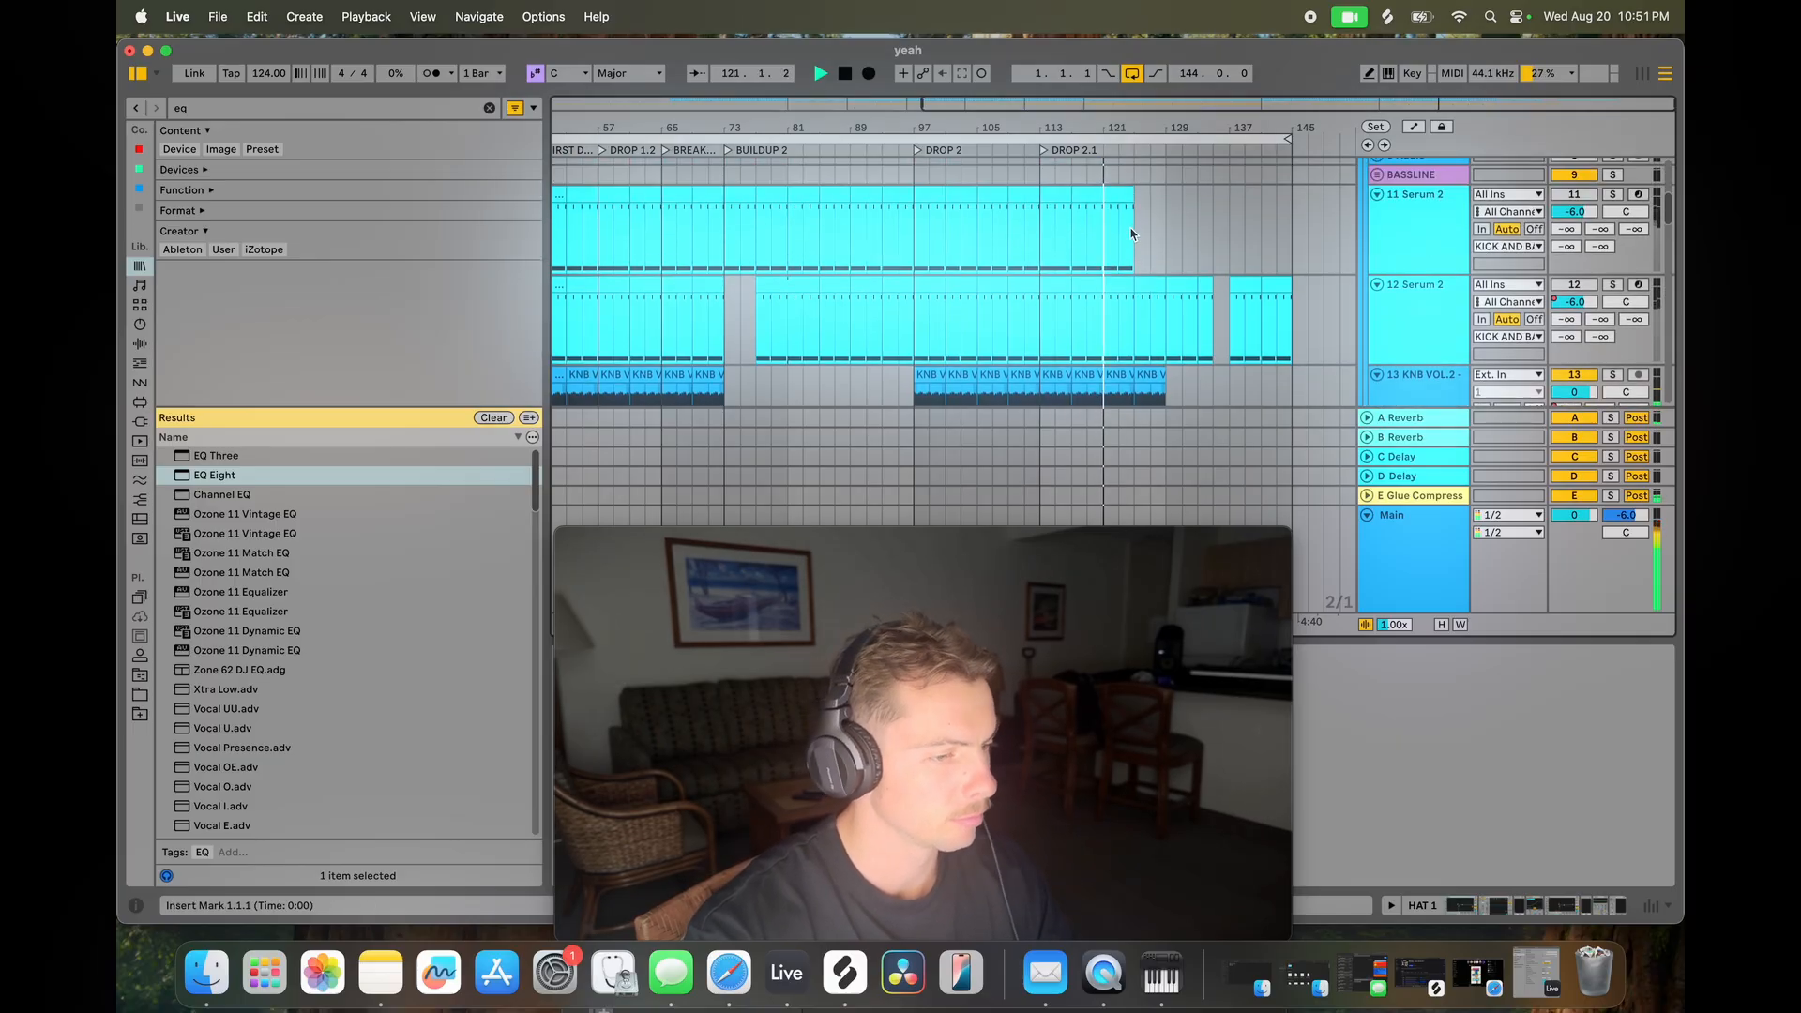
pyautogui.scroll(2, 1142, 184)
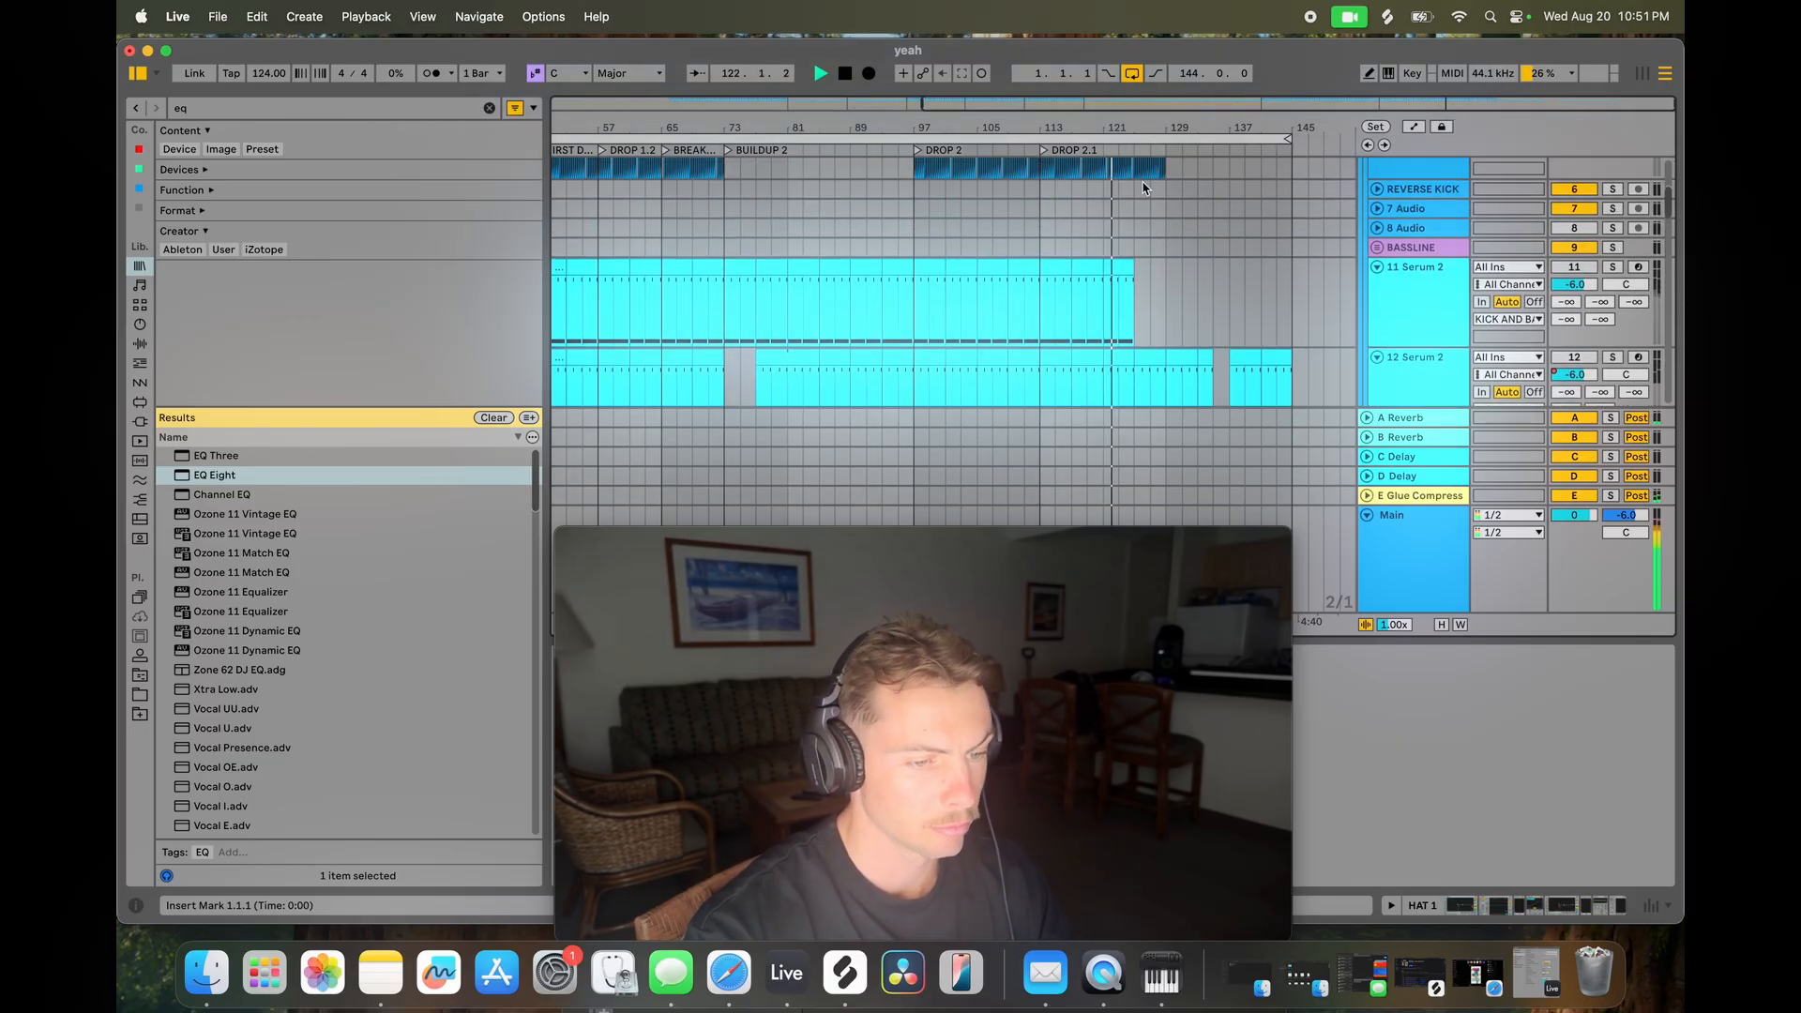
pyautogui.scroll(4, 1144, 192)
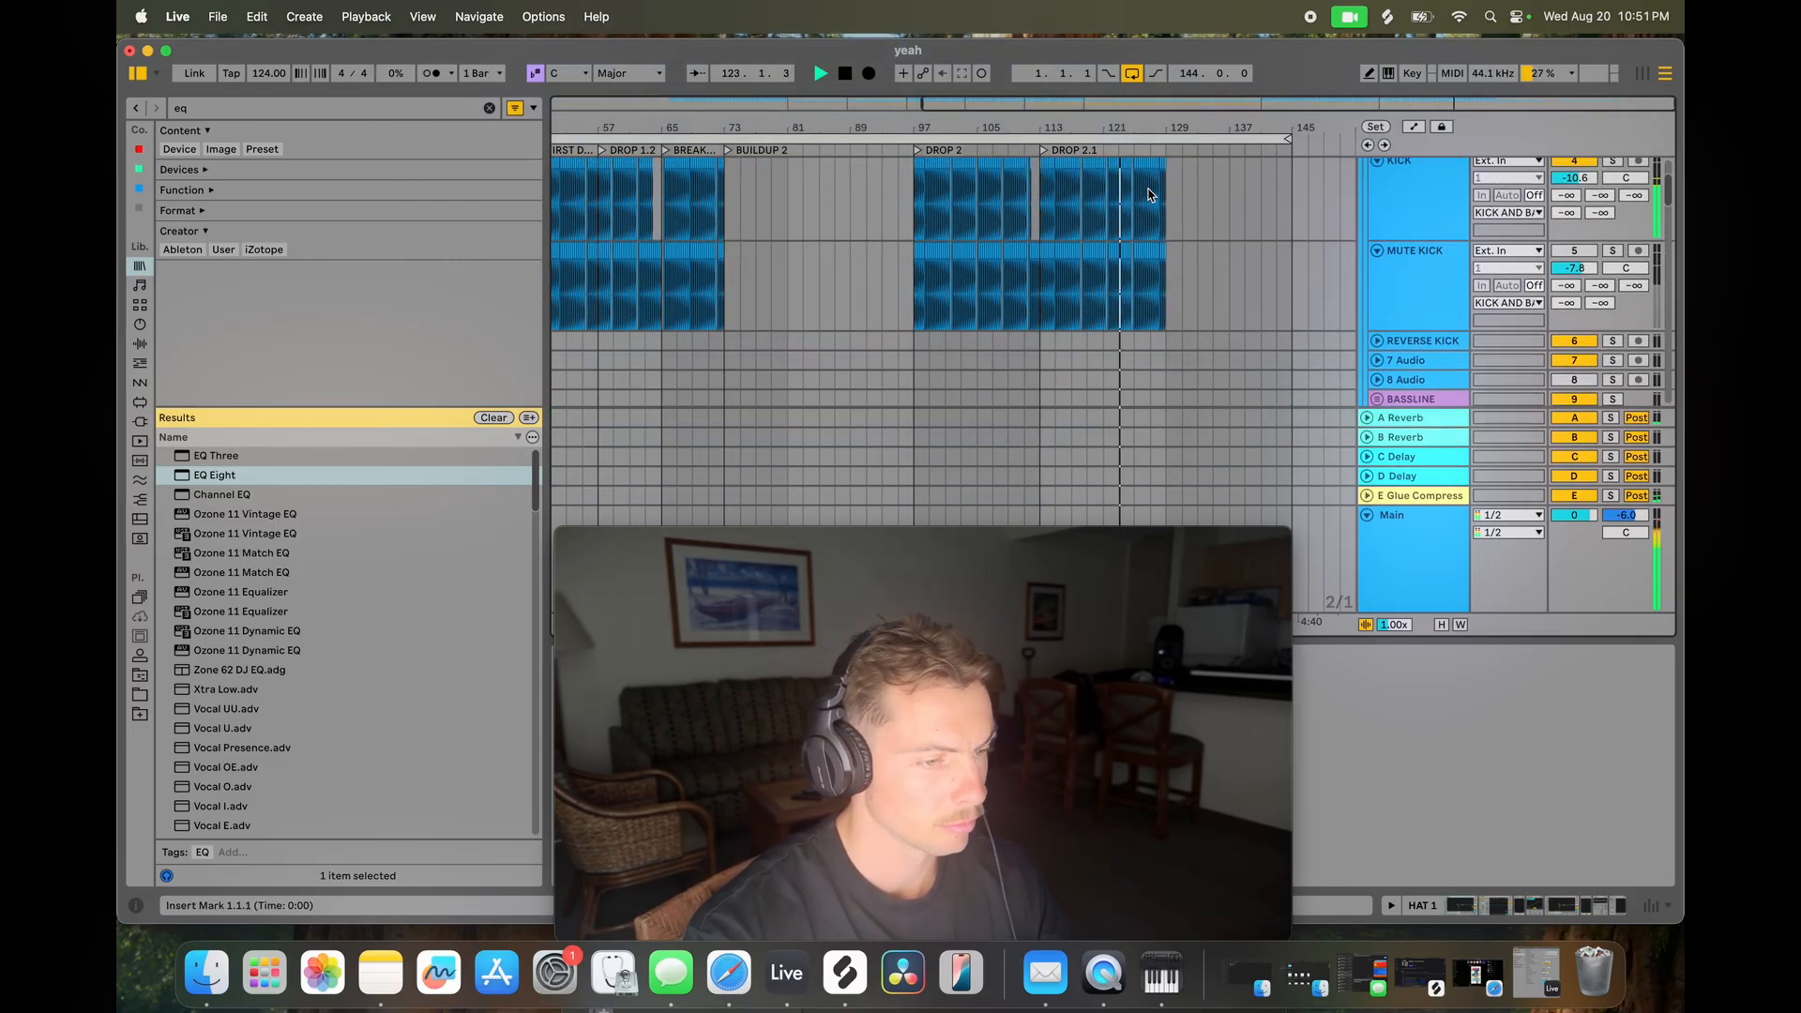
pyautogui.scroll(3, 1151, 191)
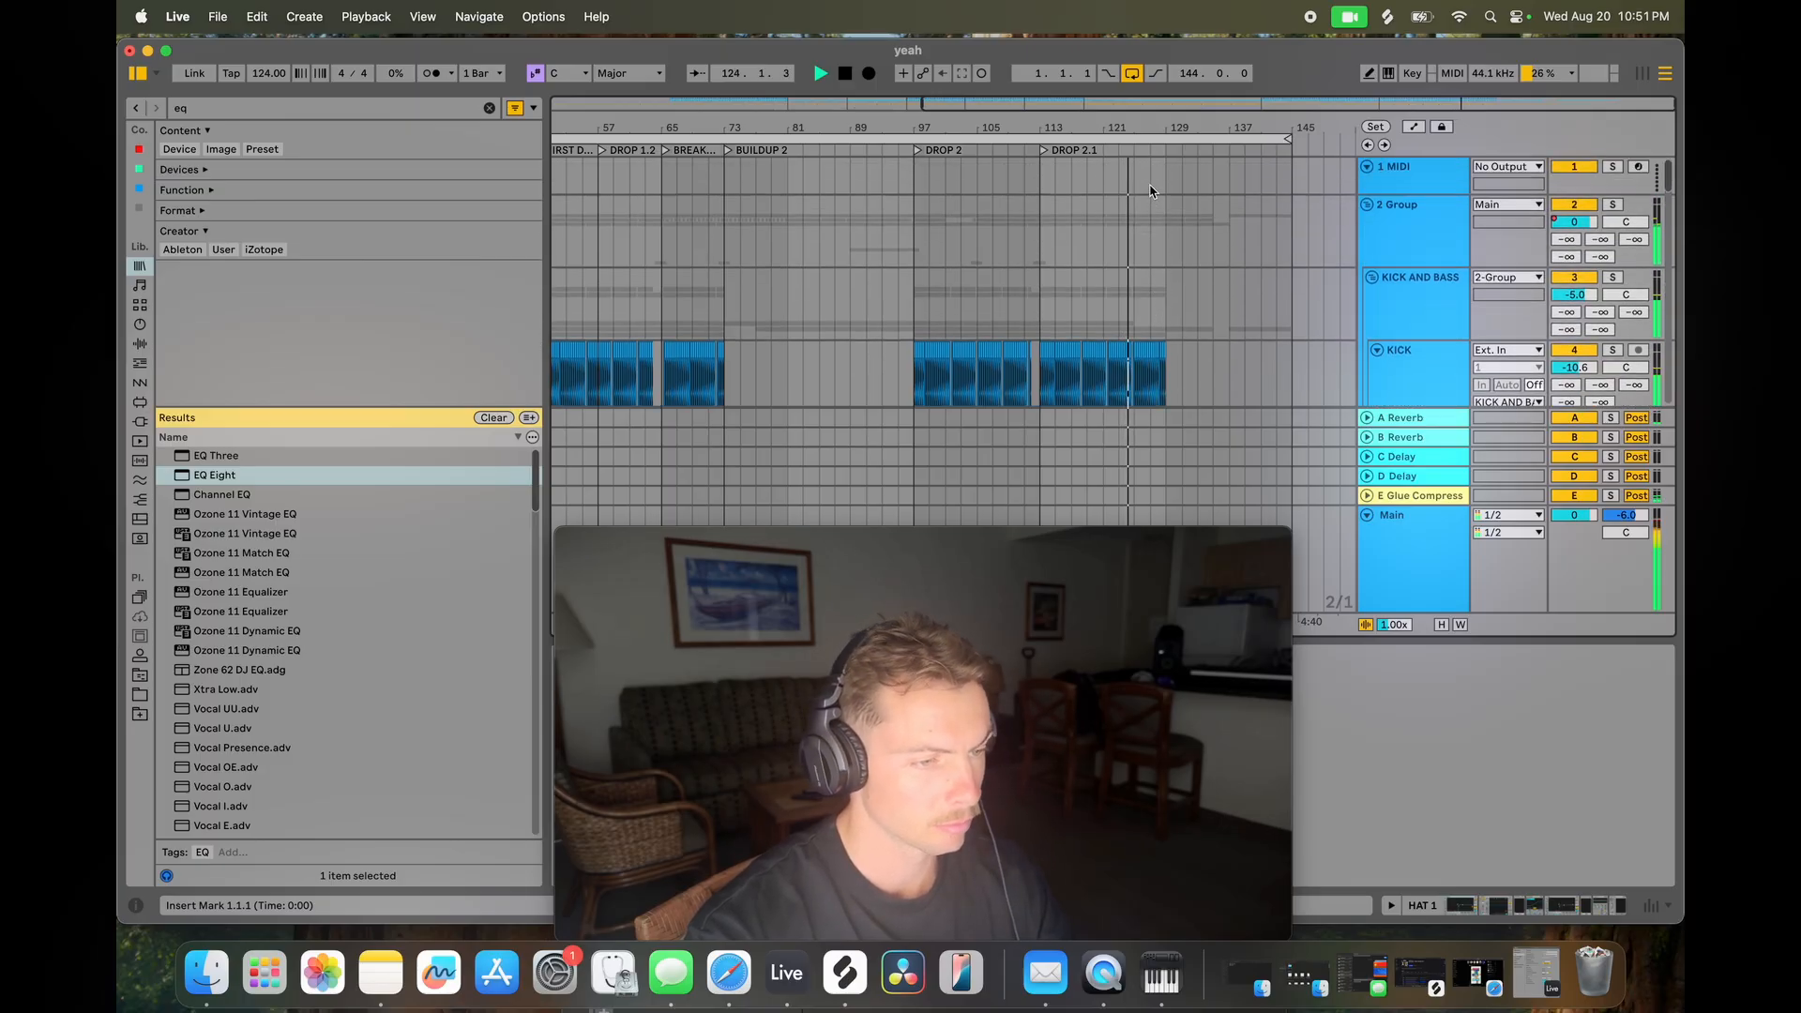
# Stop playback near the end of the track and place the insert mark at the arrangement's start, 1.1.1.
pyautogui.moveTo(1144, 124); pyautogui.dragTo(1145, 101)
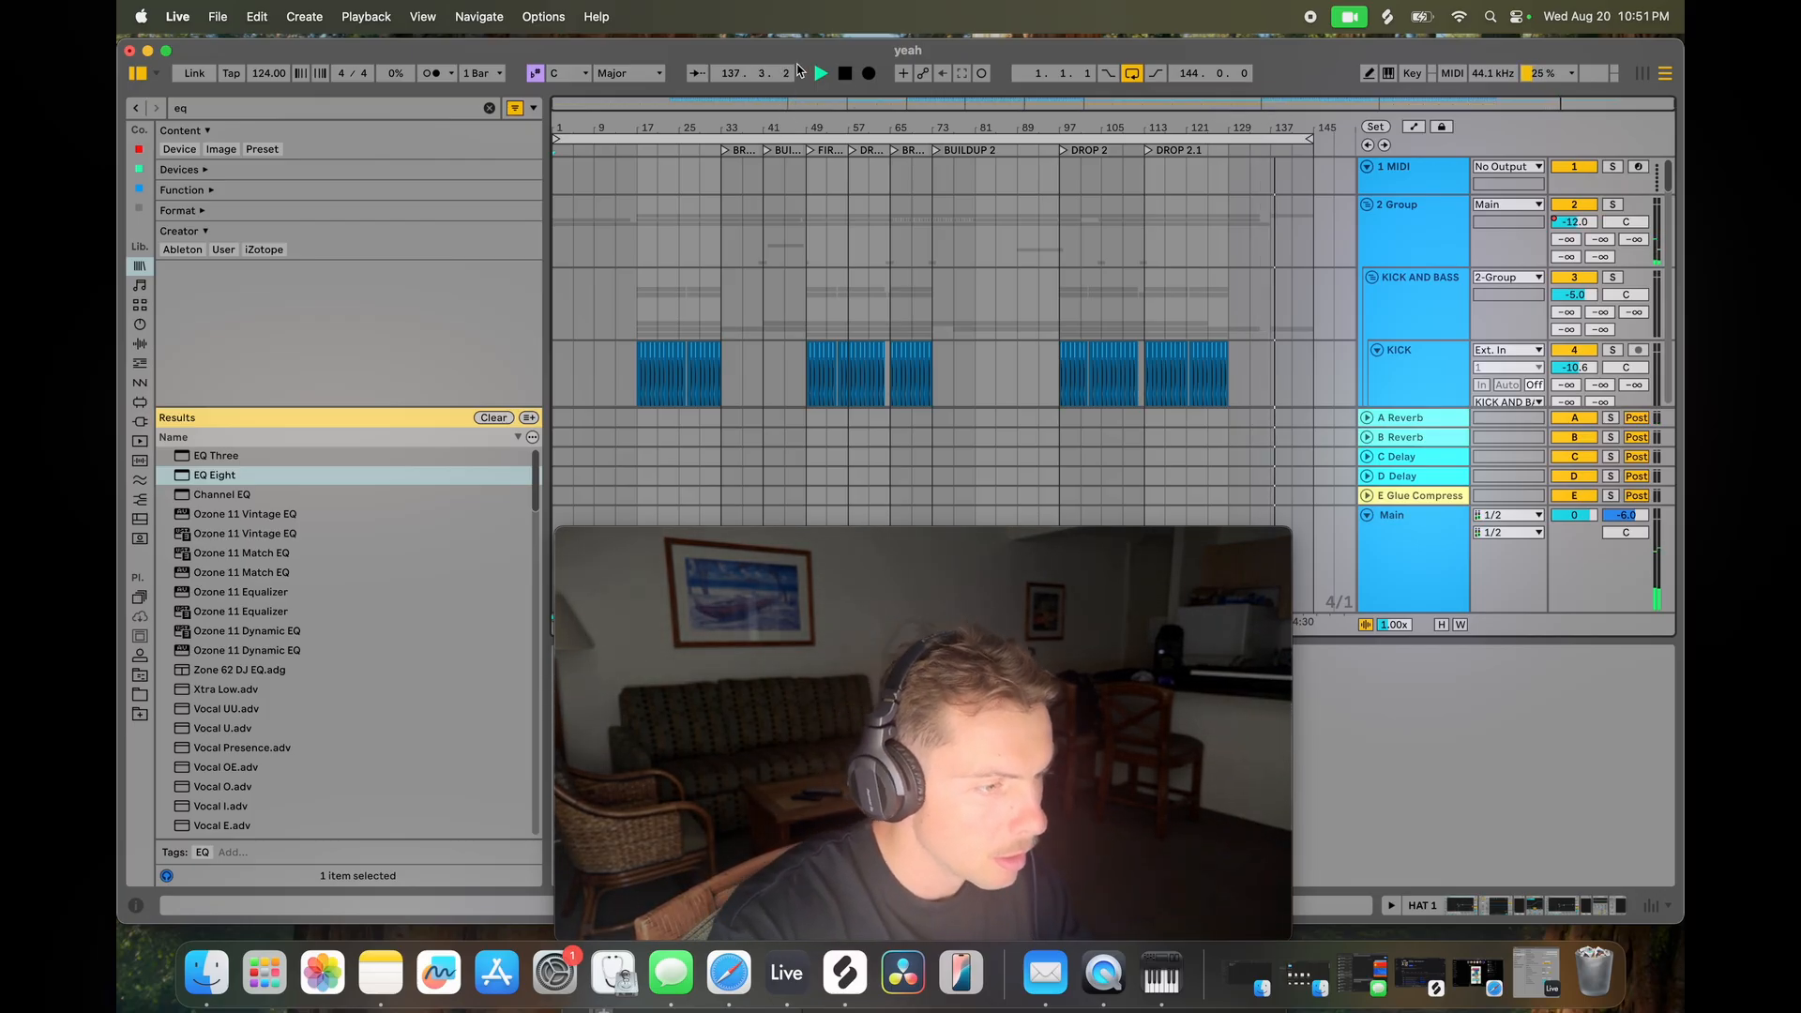
pyautogui.click(794, 128)
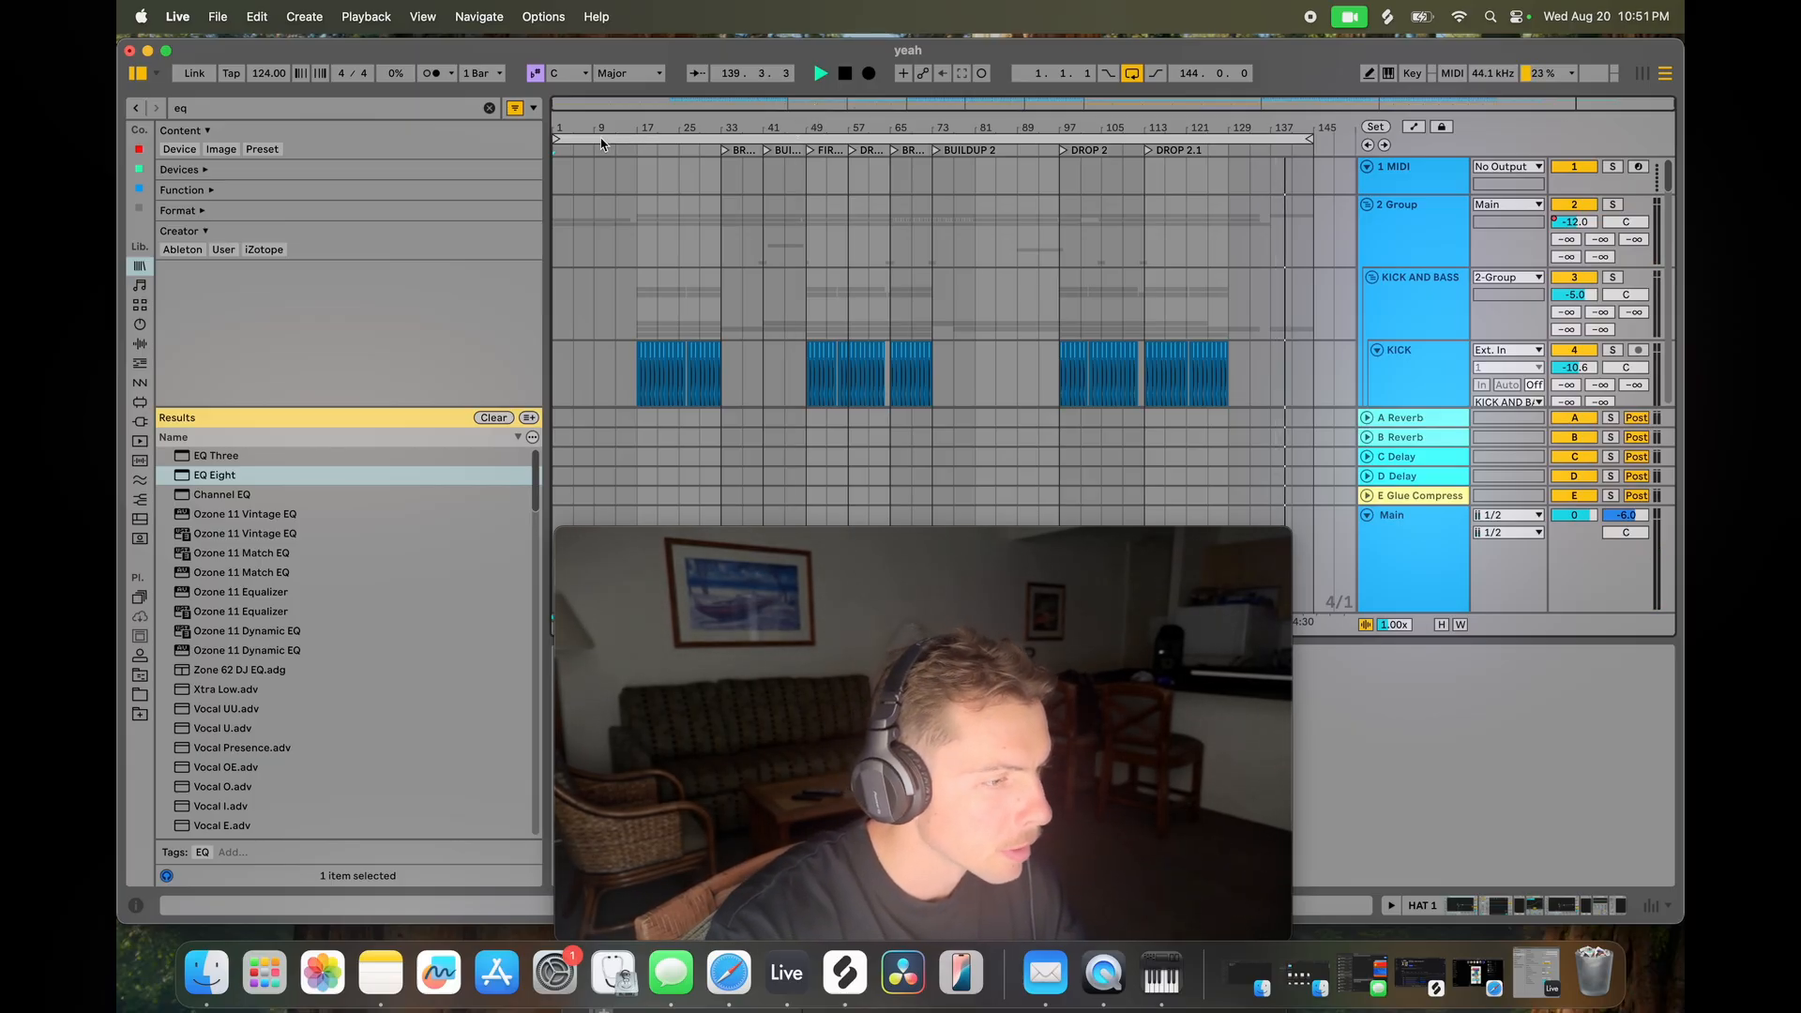
pyautogui.press('space')
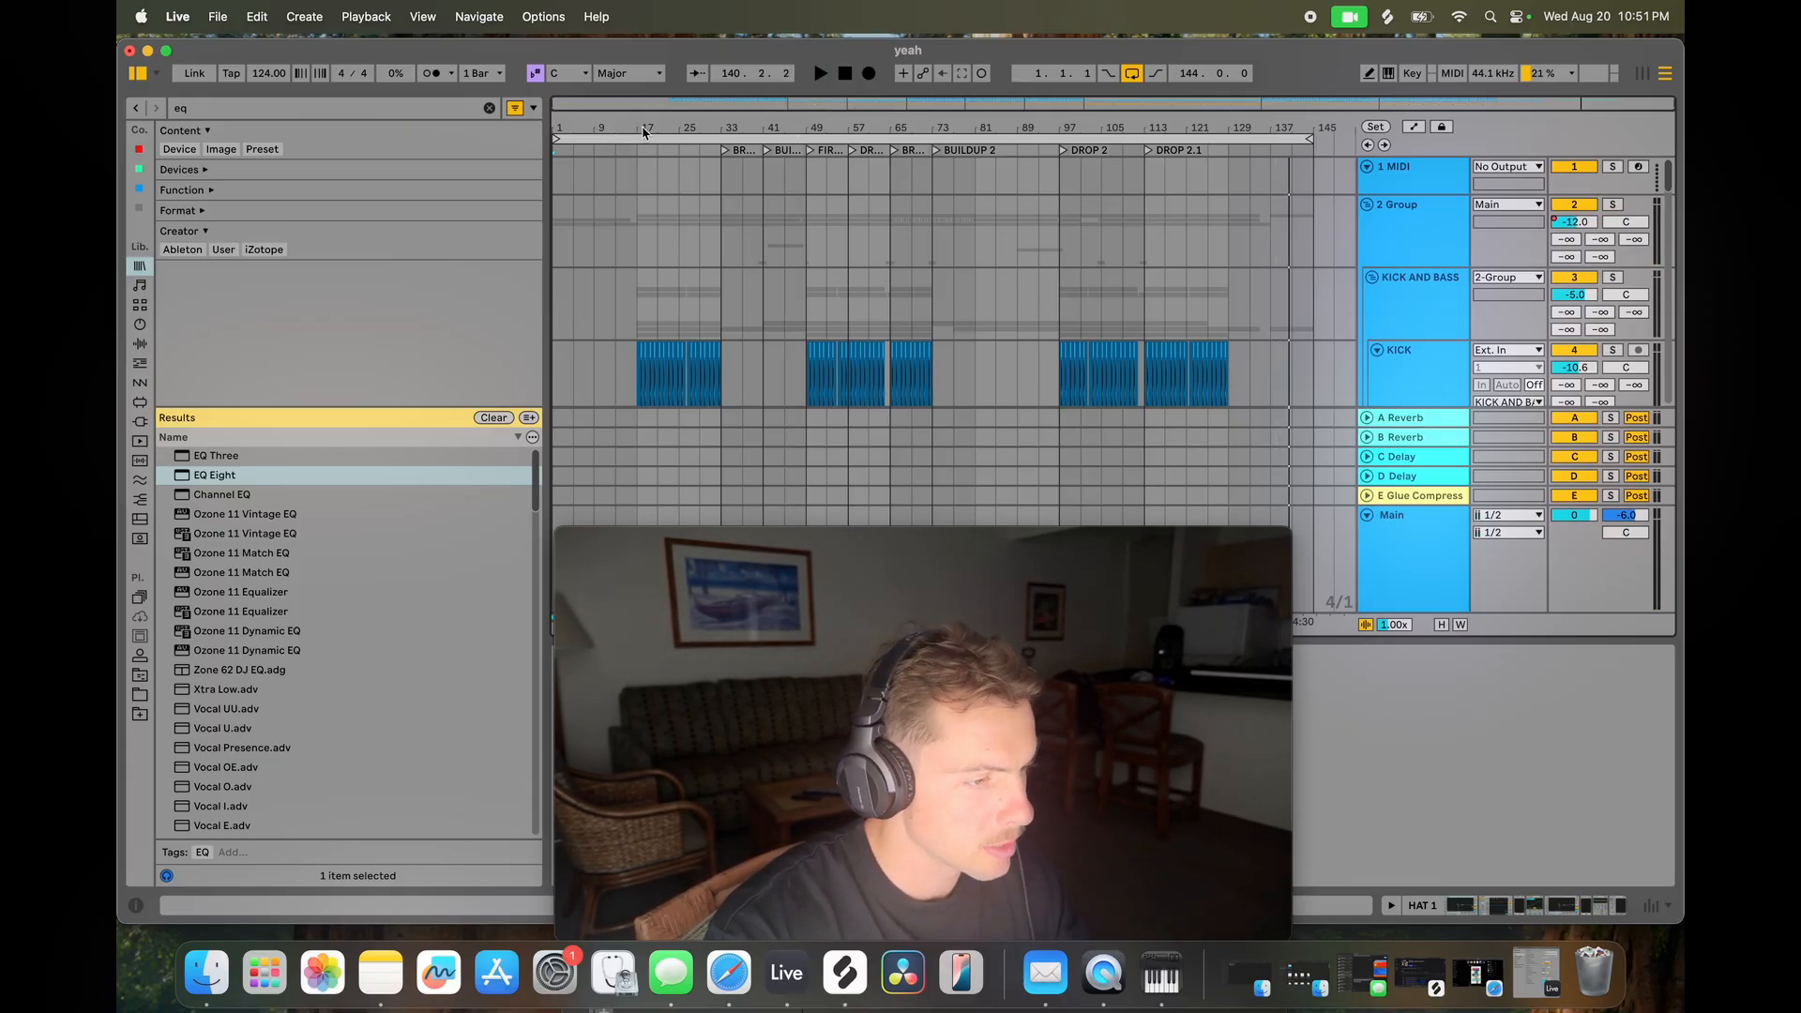
pyautogui.moveTo(643, 132); pyautogui.dragTo(844, 127)
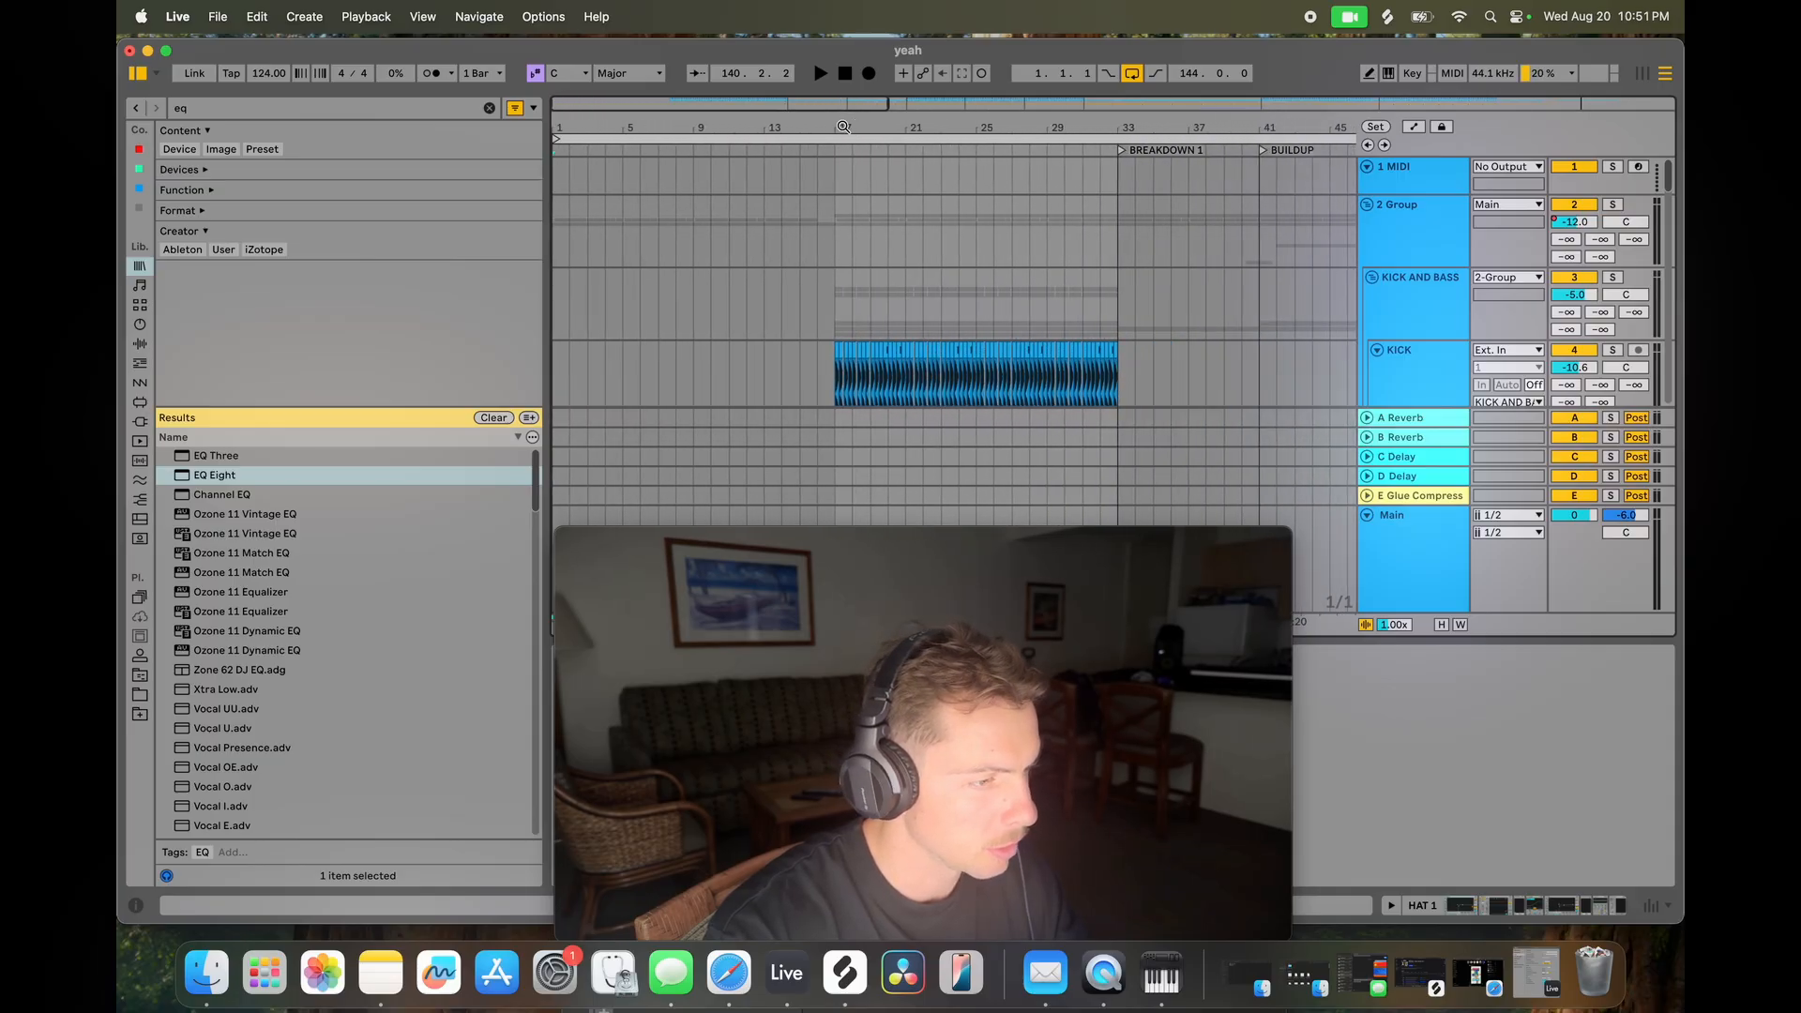
pyautogui.click(559, 183)
# Solo the 13 KNB VOL.2 tom loop track and play it from bar 17.
pyautogui.scroll(-1, 724, 249)
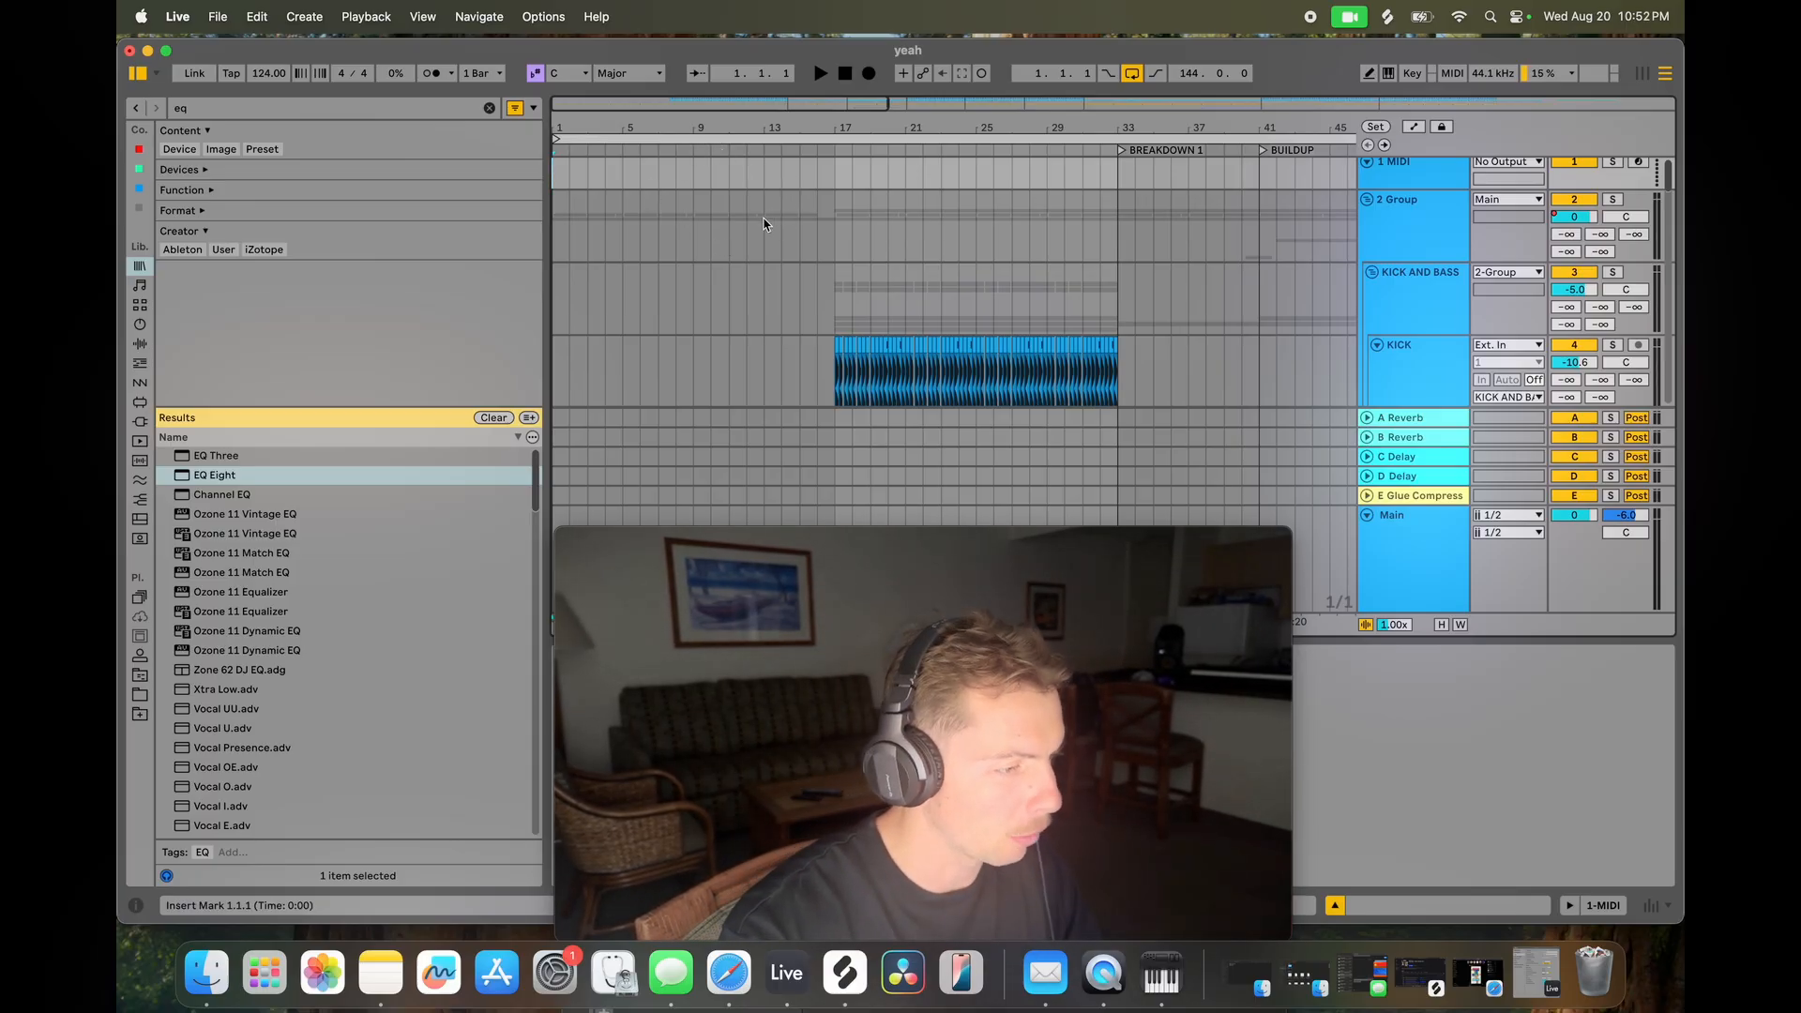
pyautogui.scroll(-3, 754, 236)
pyautogui.scroll(-2, 753, 237)
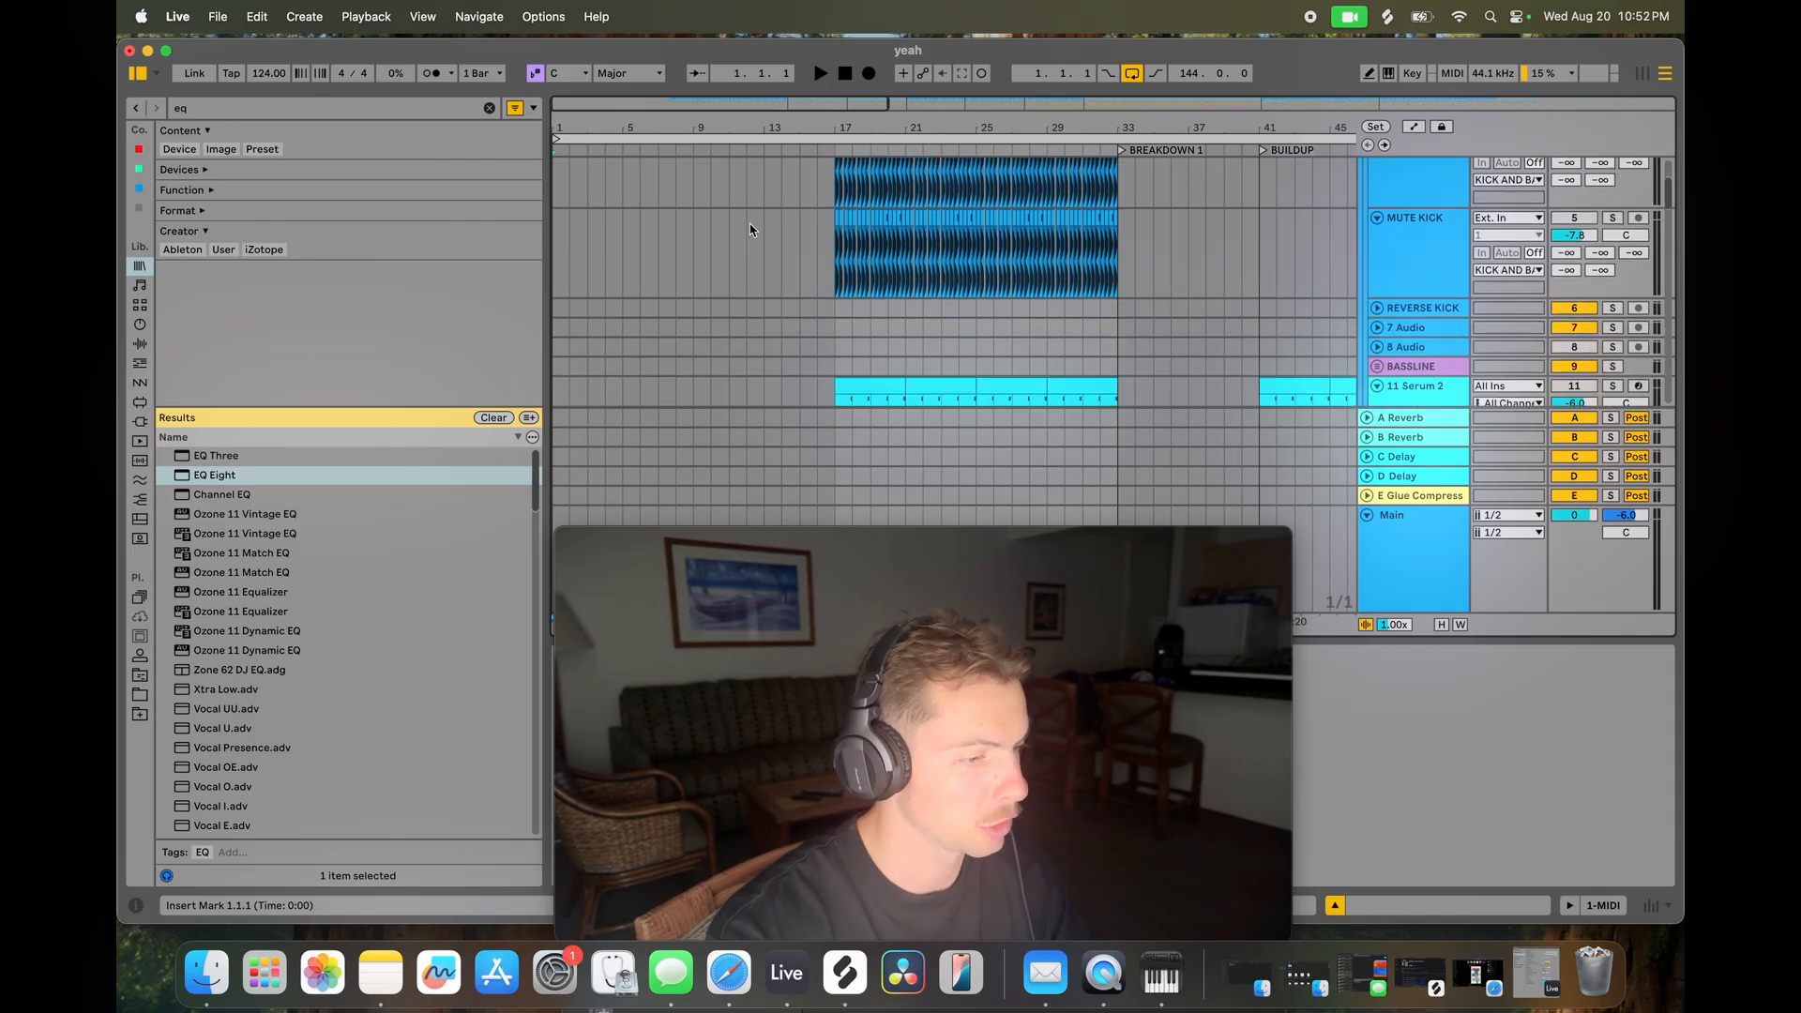
pyautogui.scroll(-5, 755, 235)
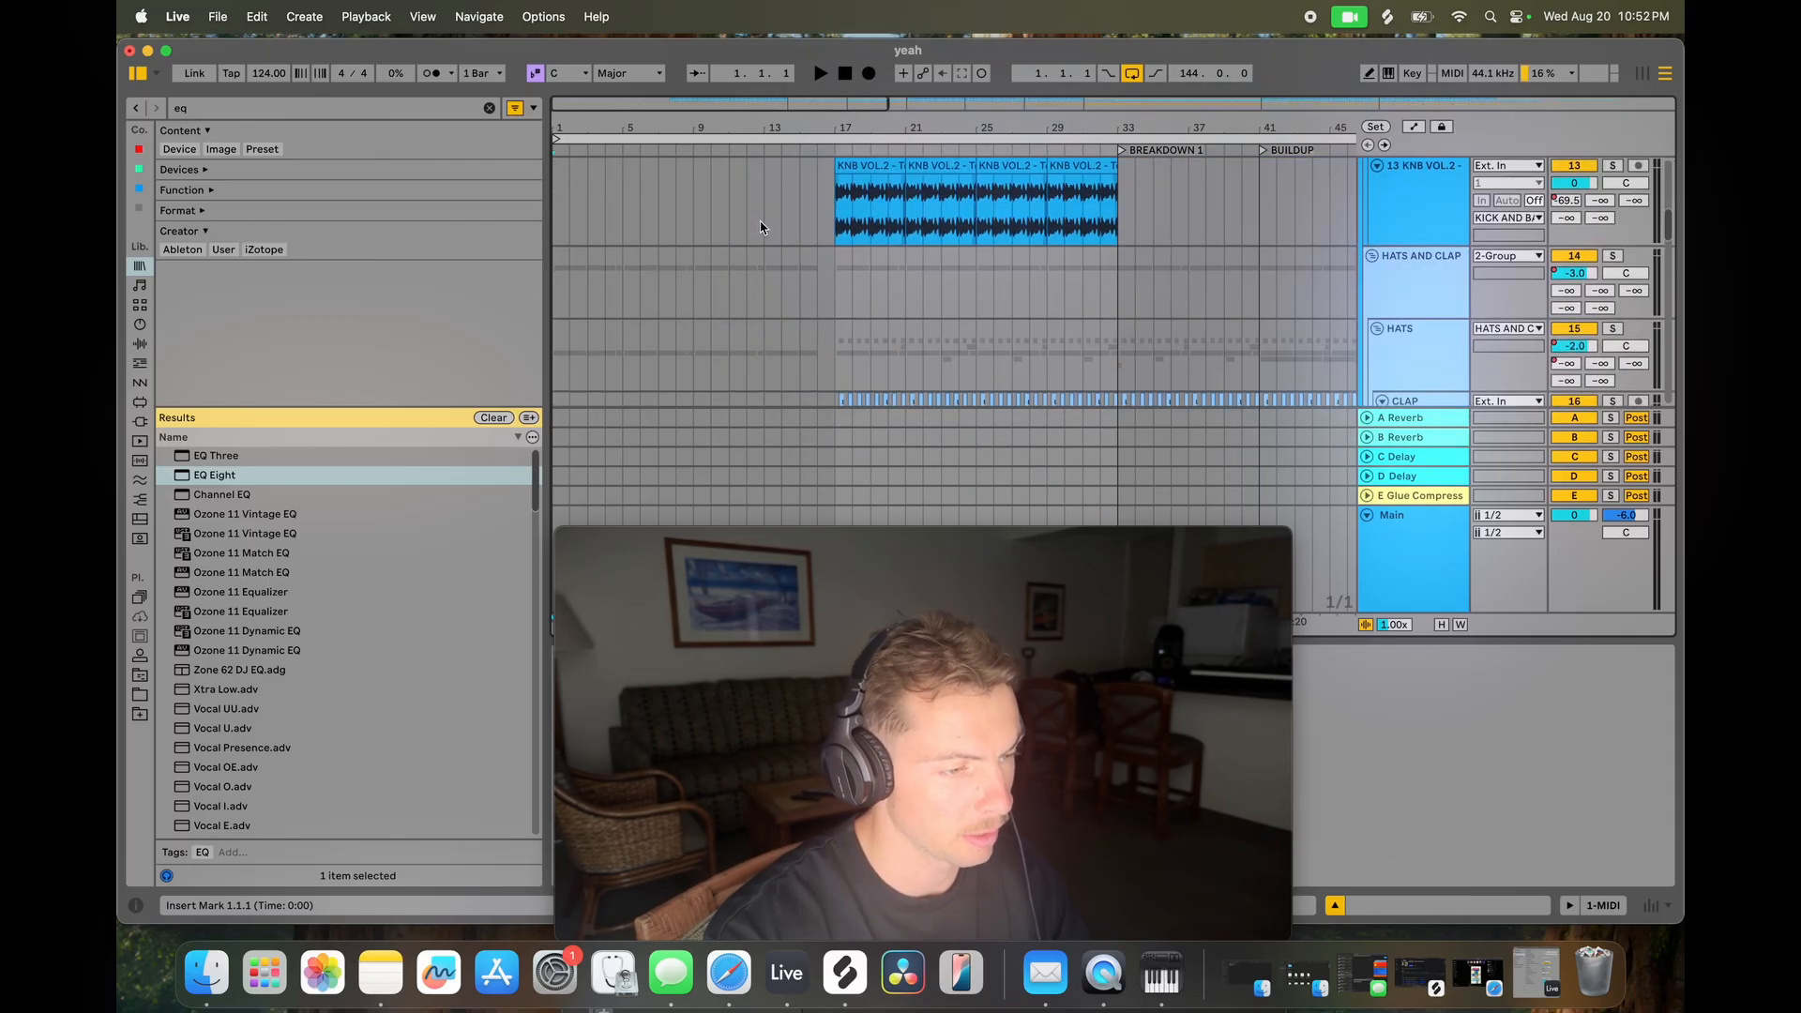
pyautogui.scroll(1, 797, 229)
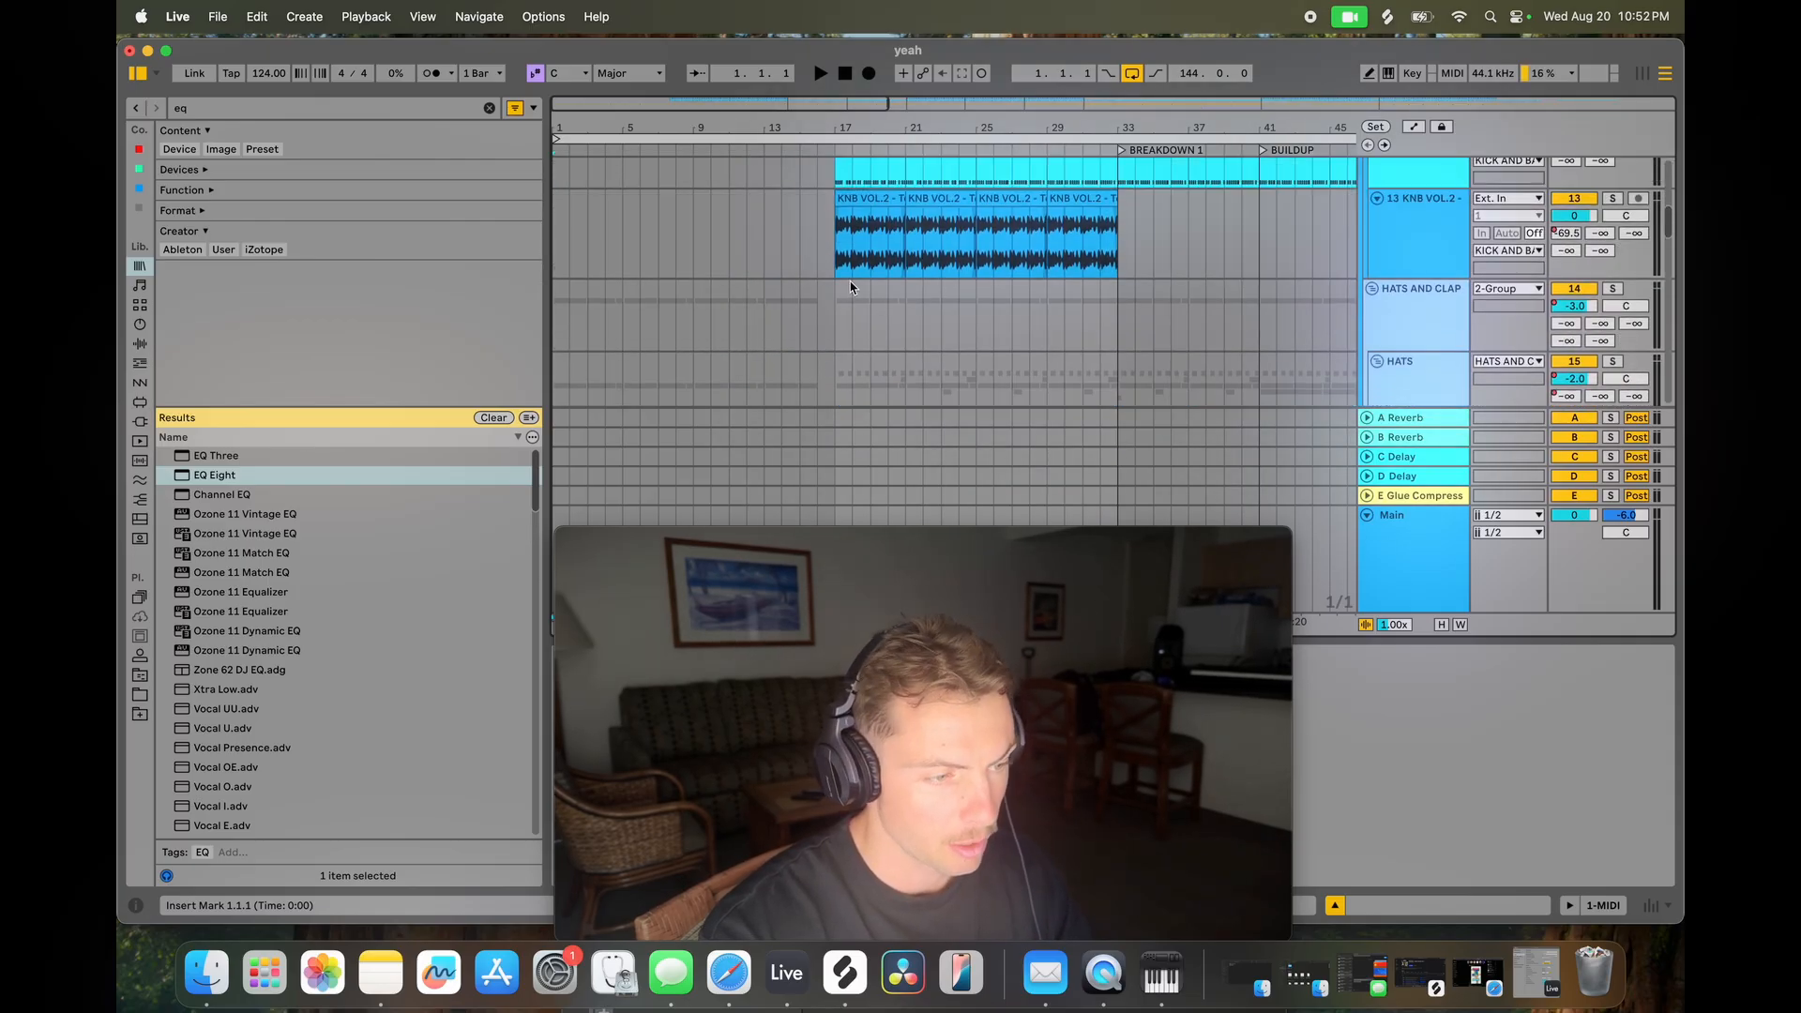
pyautogui.click(838, 257)
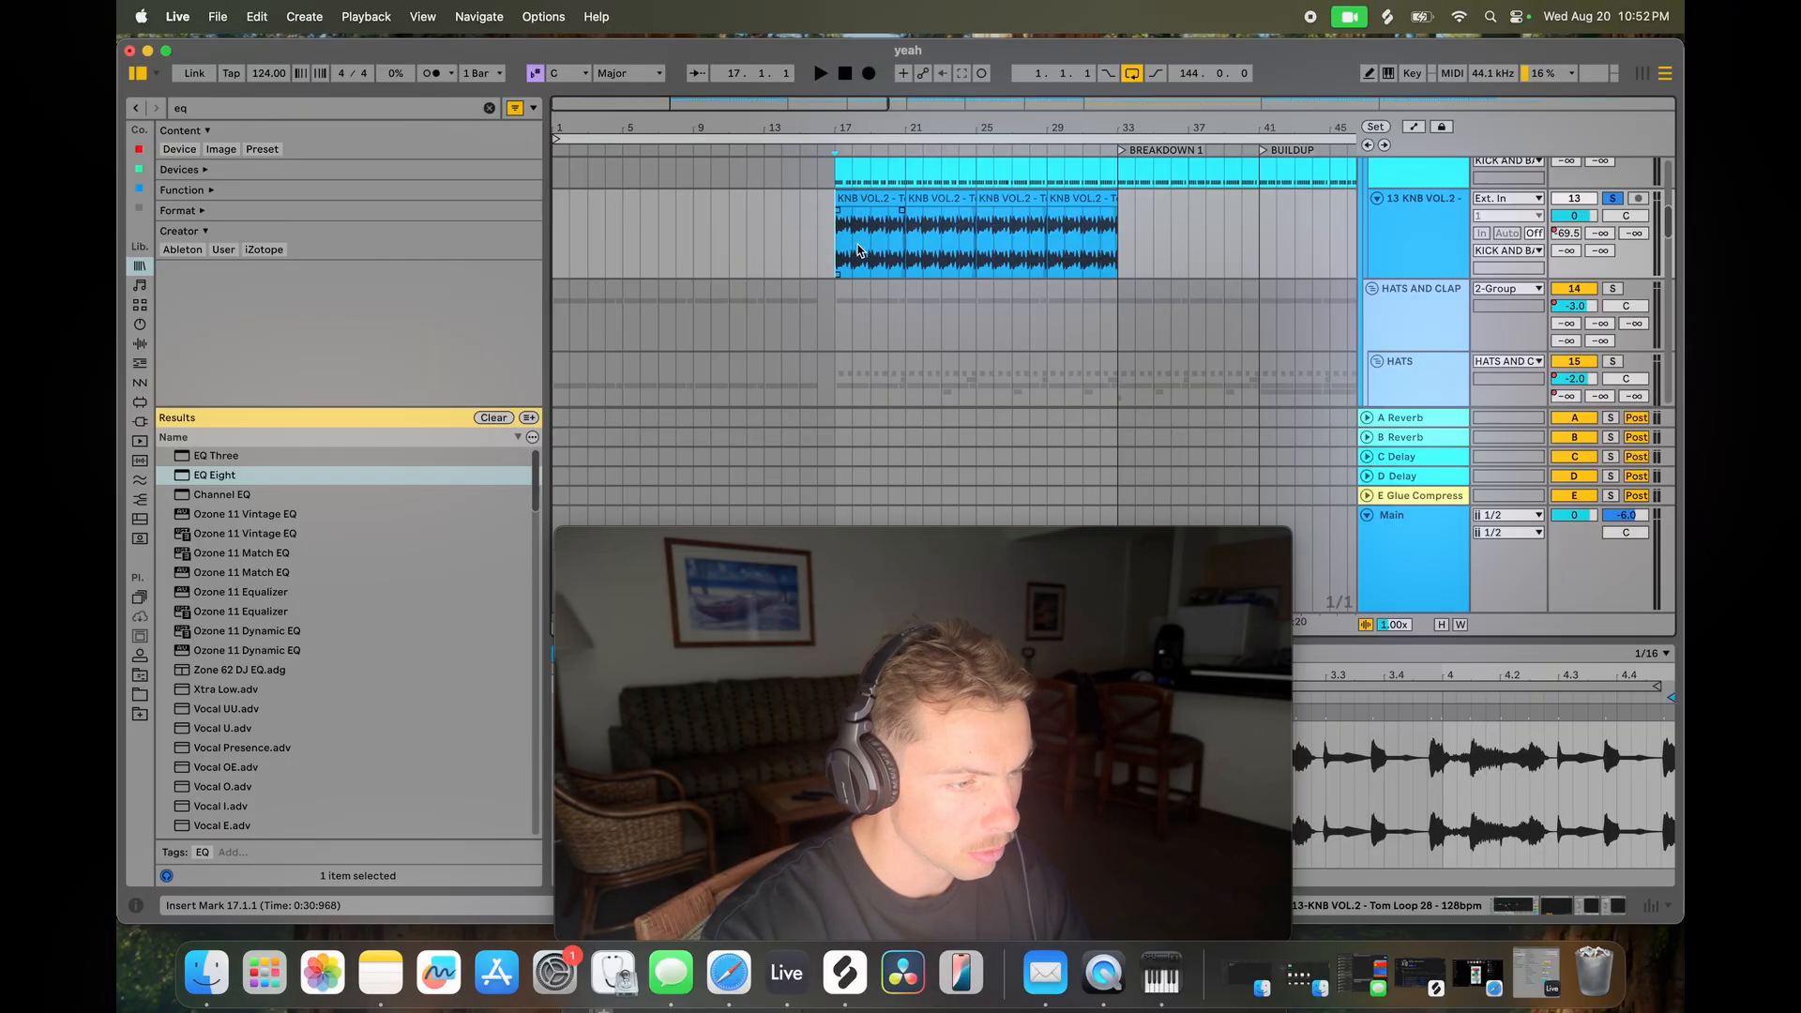
pyautogui.press('space')
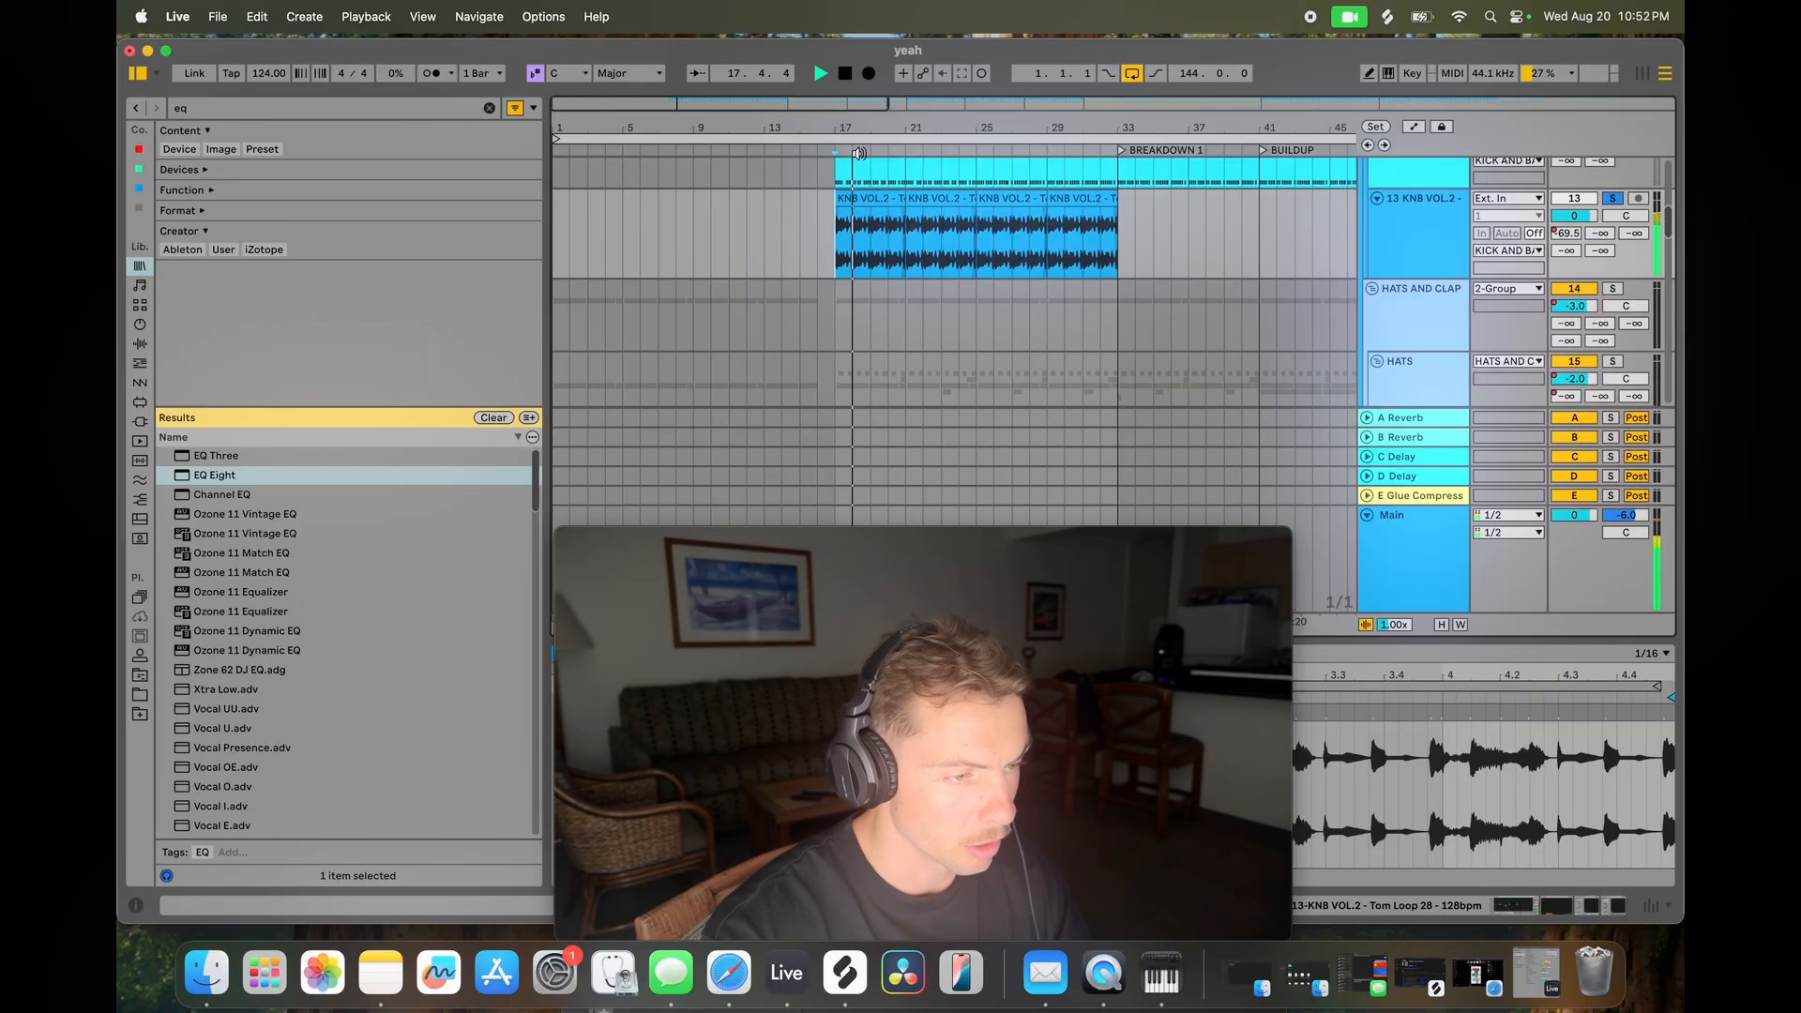
# Move the webcam recording window up off the clip view and try to play the Untitled recording.
pyautogui.moveTo(947, 548); pyautogui.dragTo(943, 61)
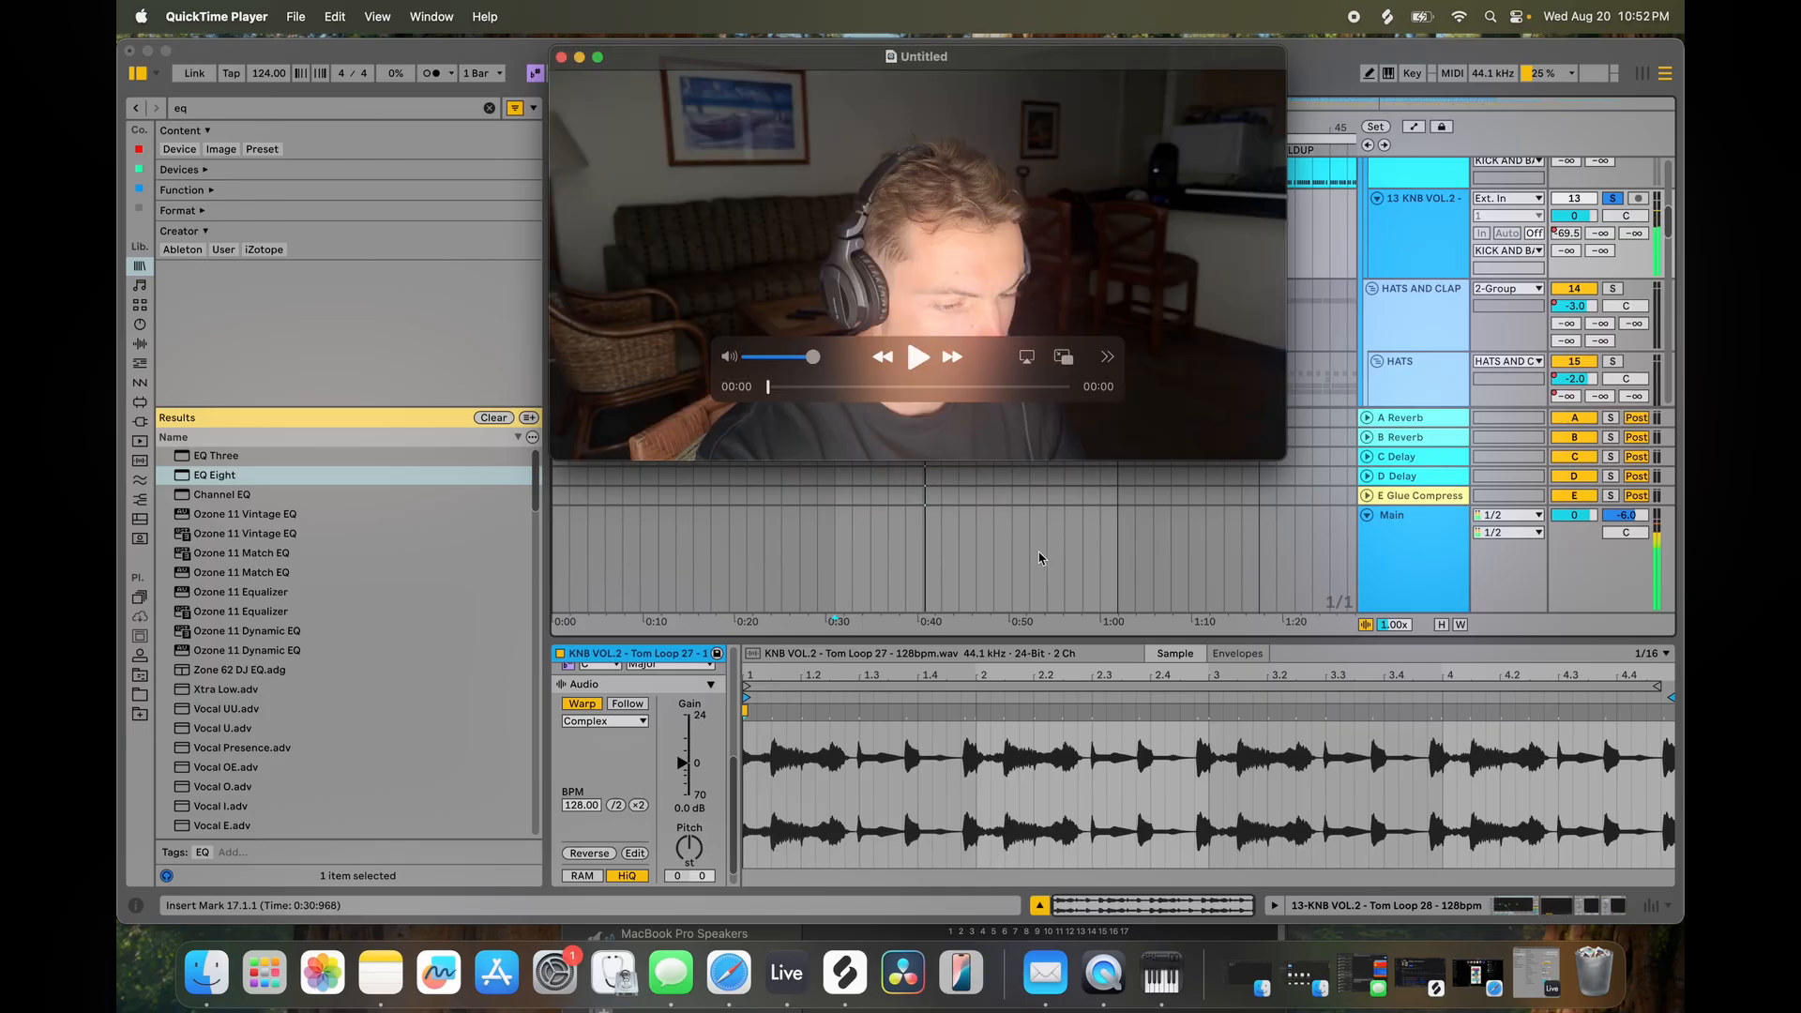
pyautogui.click(914, 357)
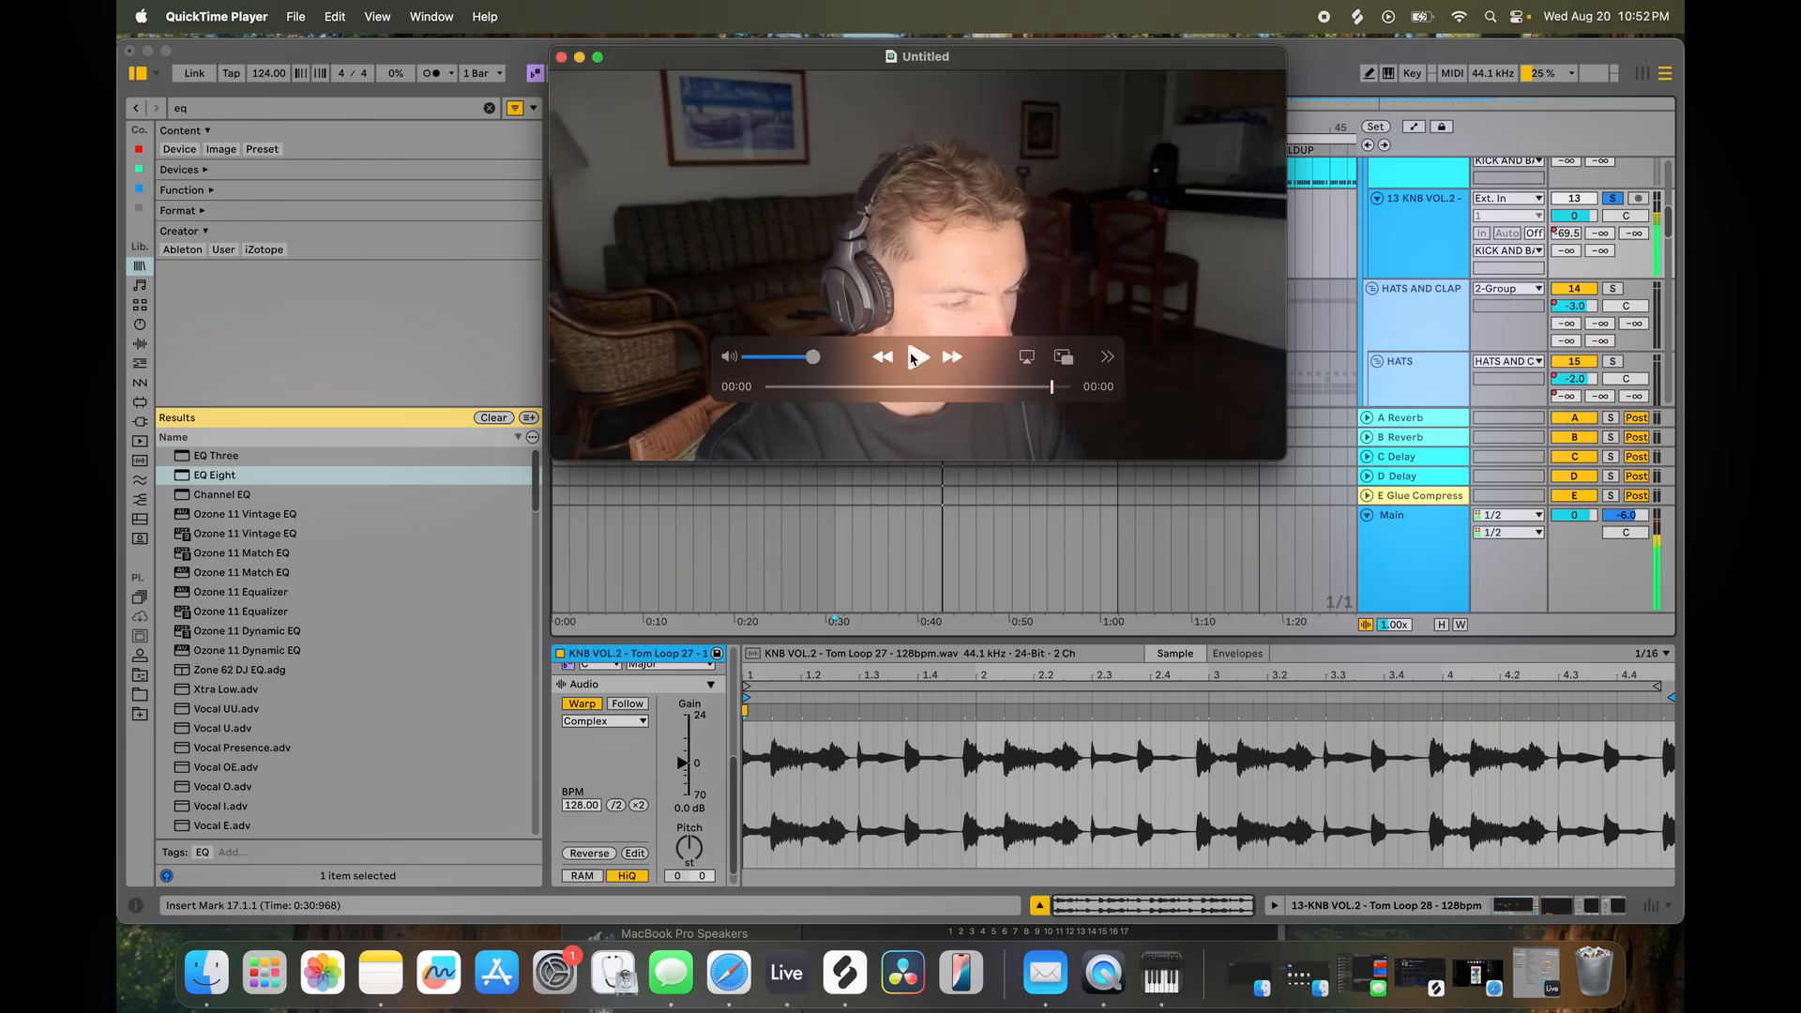
pyautogui.click(917, 540)
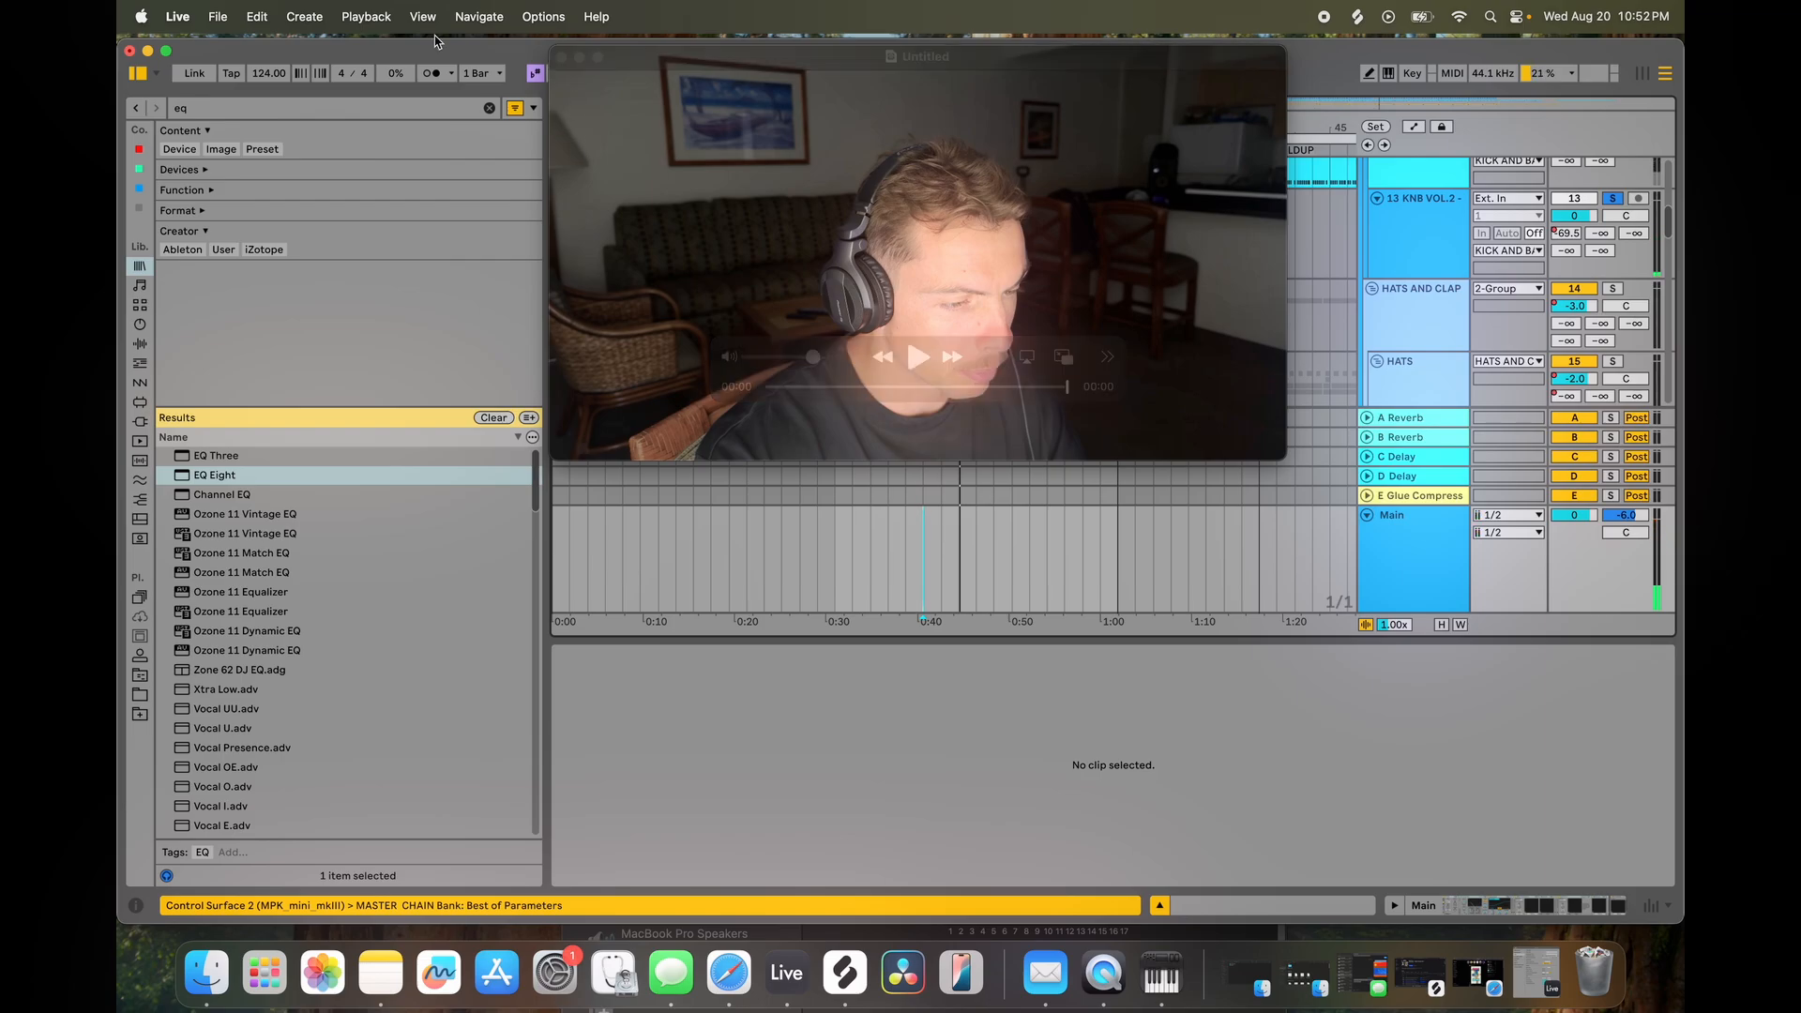
# Open a new movie recording in QuickTime Player and delete the Untitled recording without saving it.
pyautogui.click(219, 19)
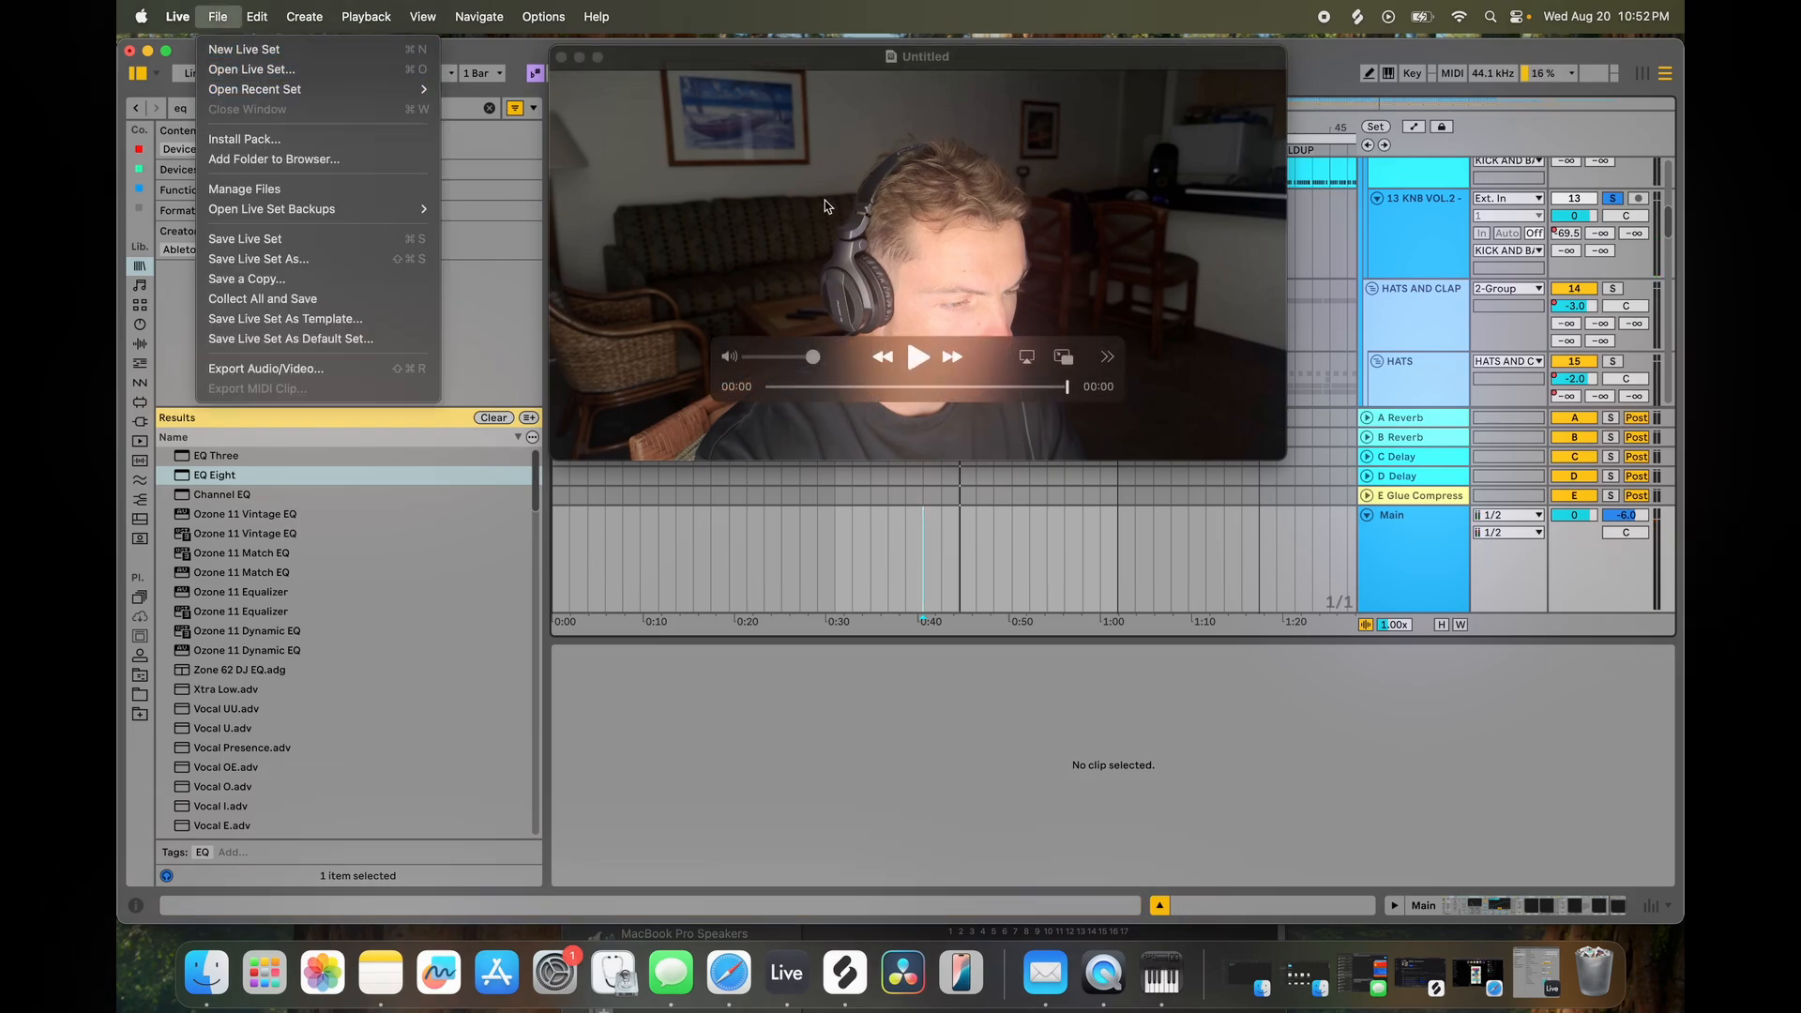
pyautogui.click(772, 74)
pyautogui.click(294, 17)
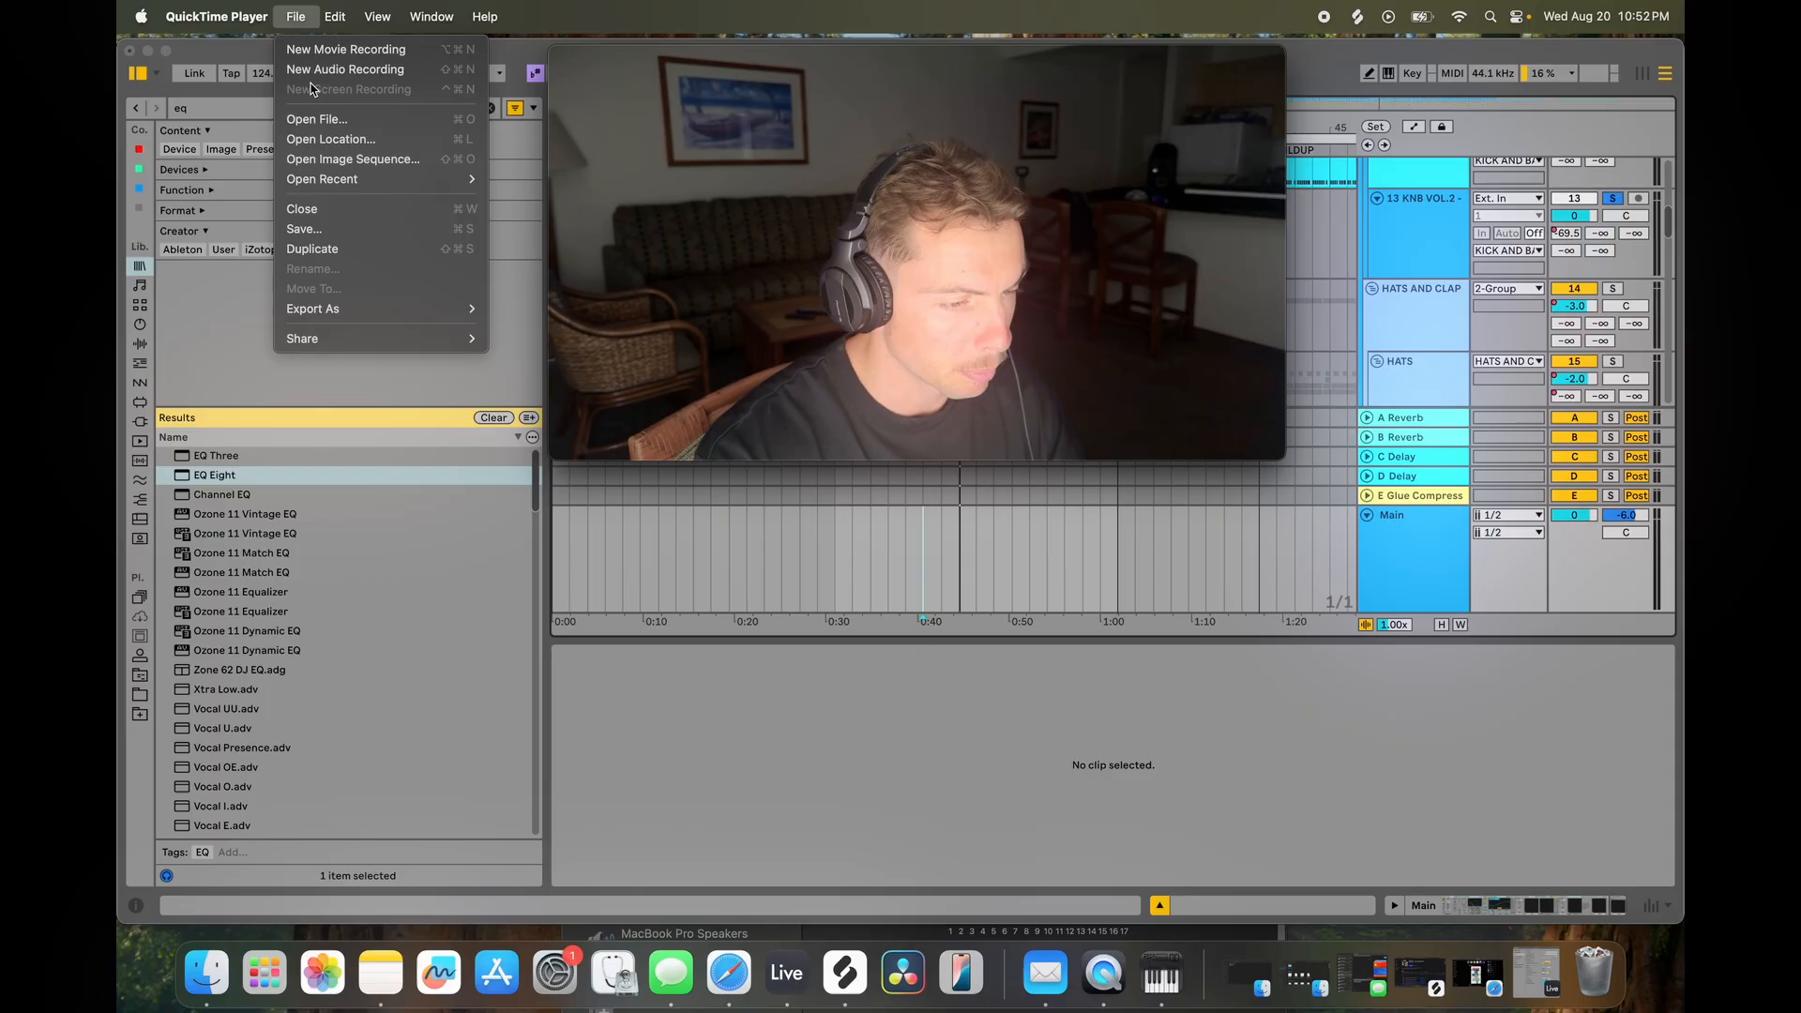
pyautogui.click(325, 58)
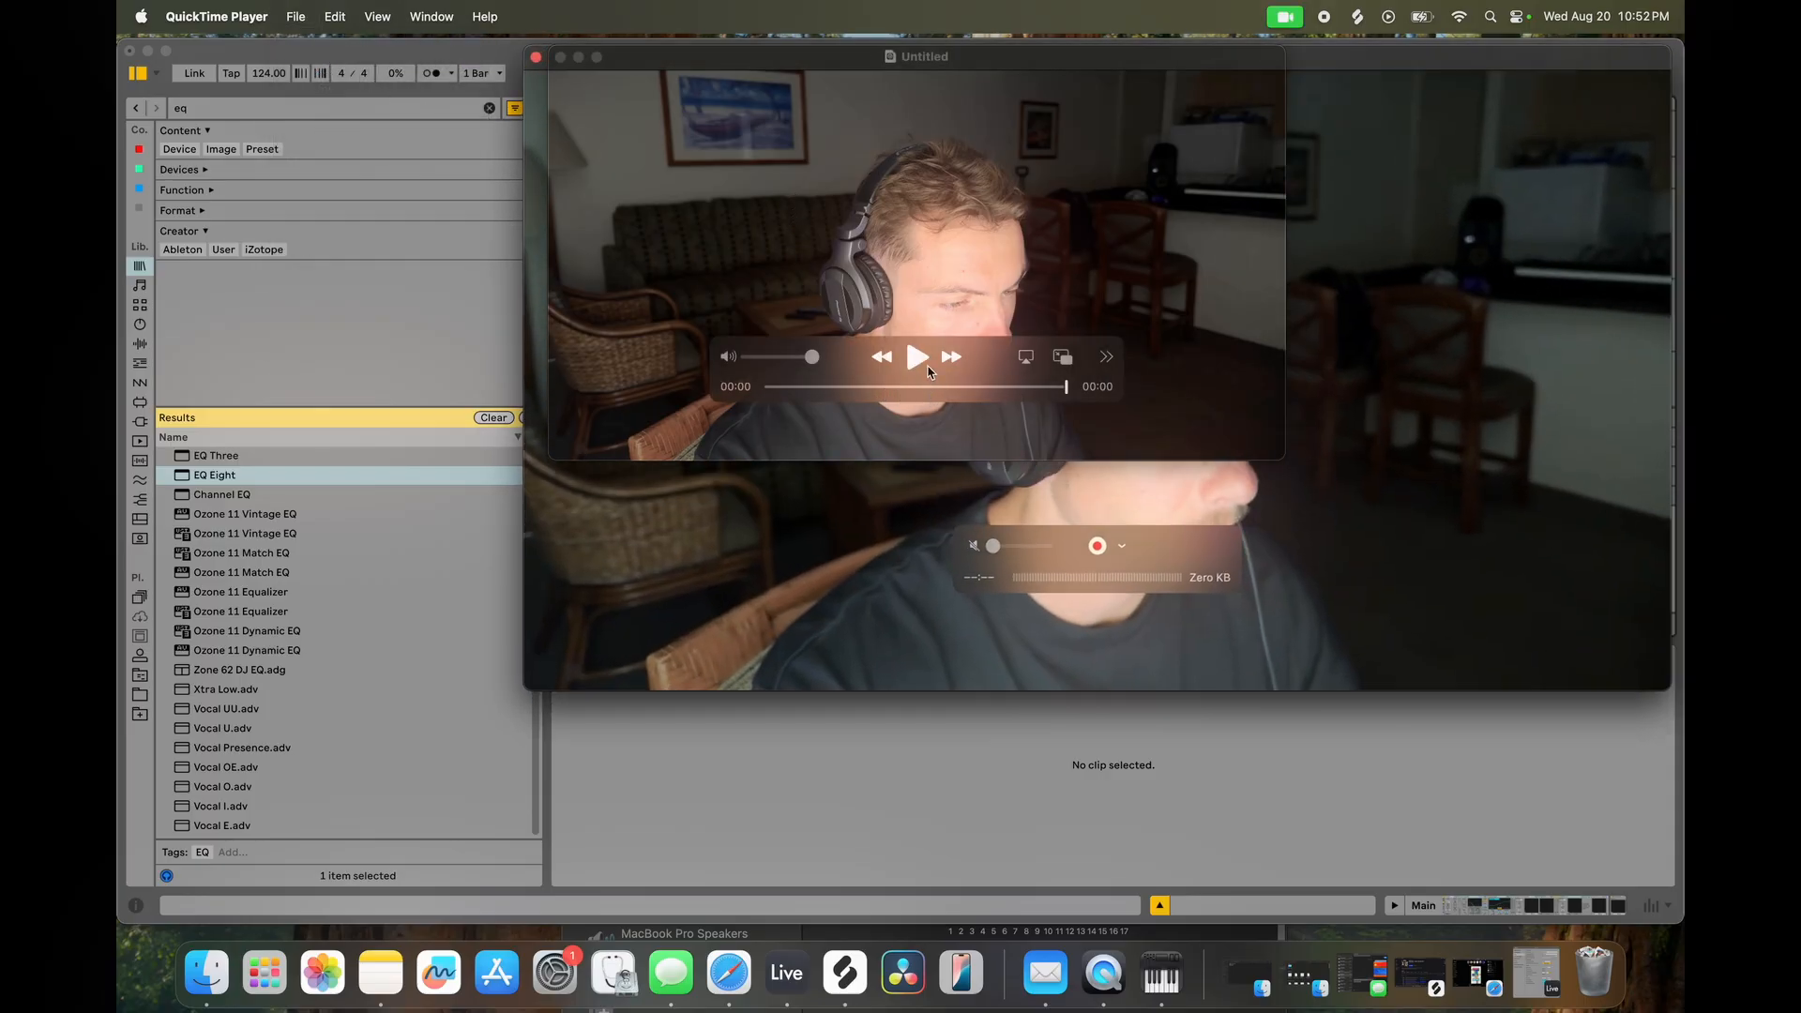
pyautogui.click(560, 56)
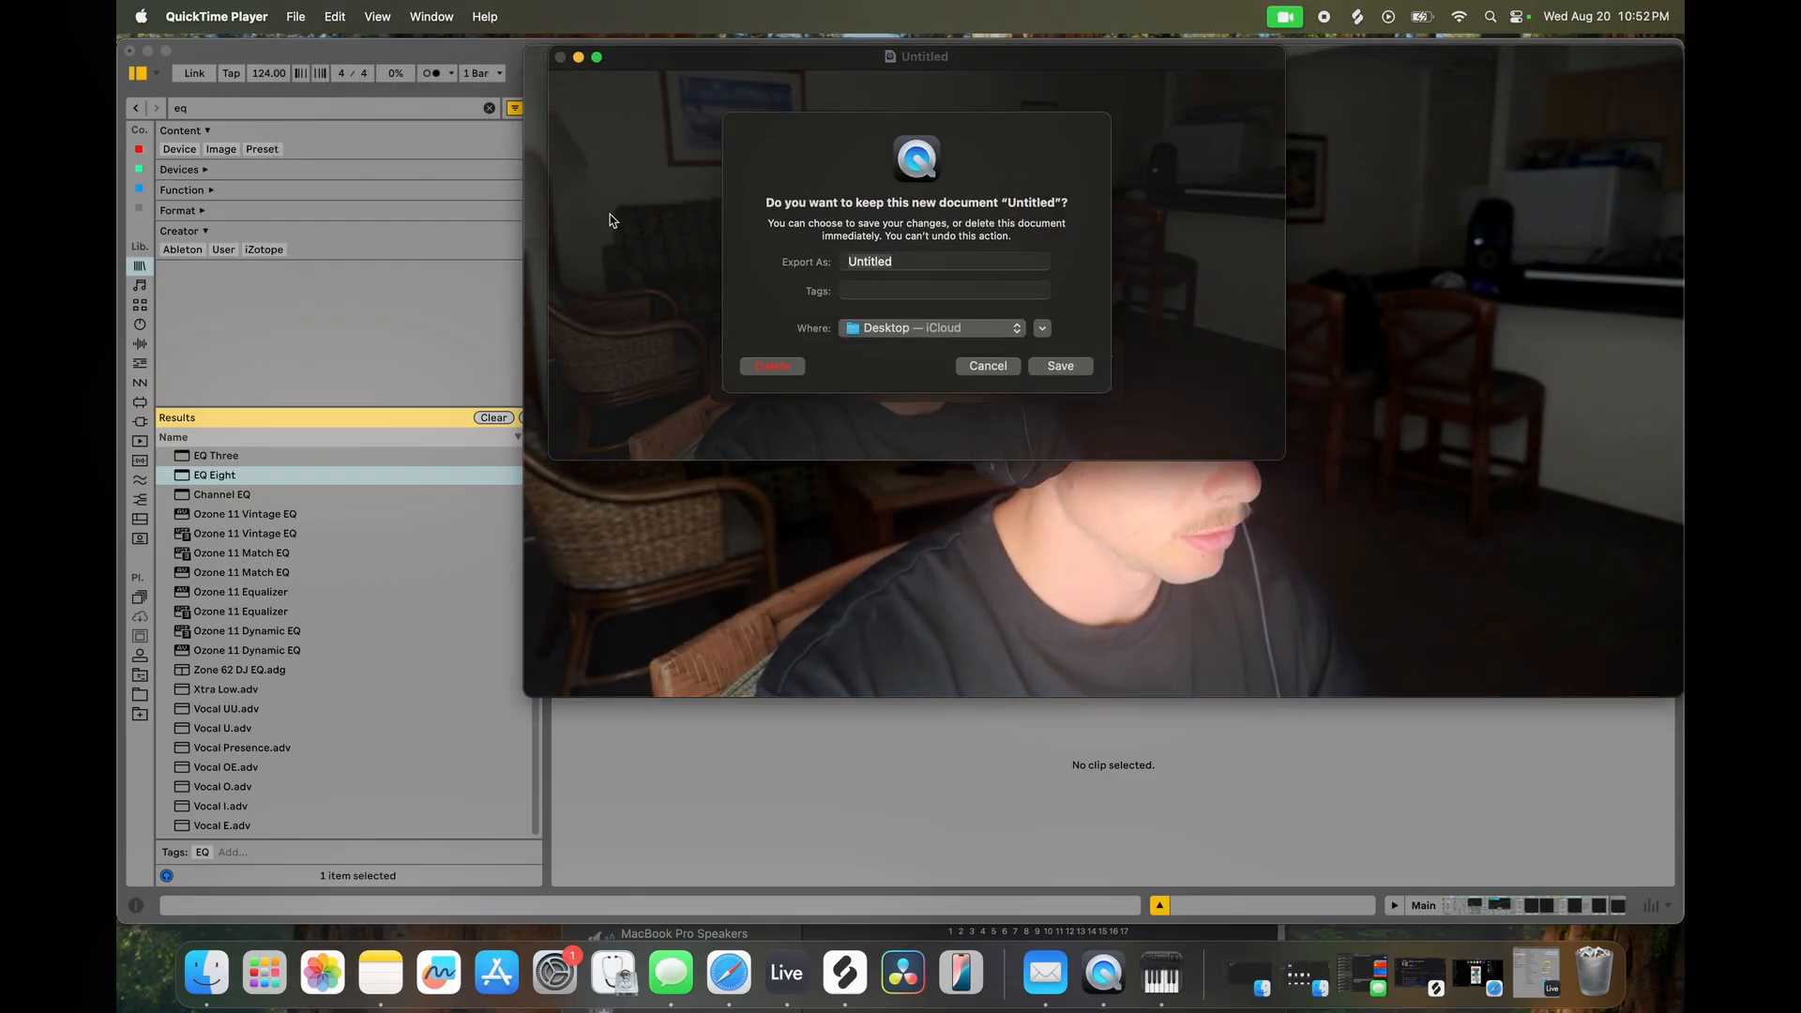
pyautogui.click(798, 366)
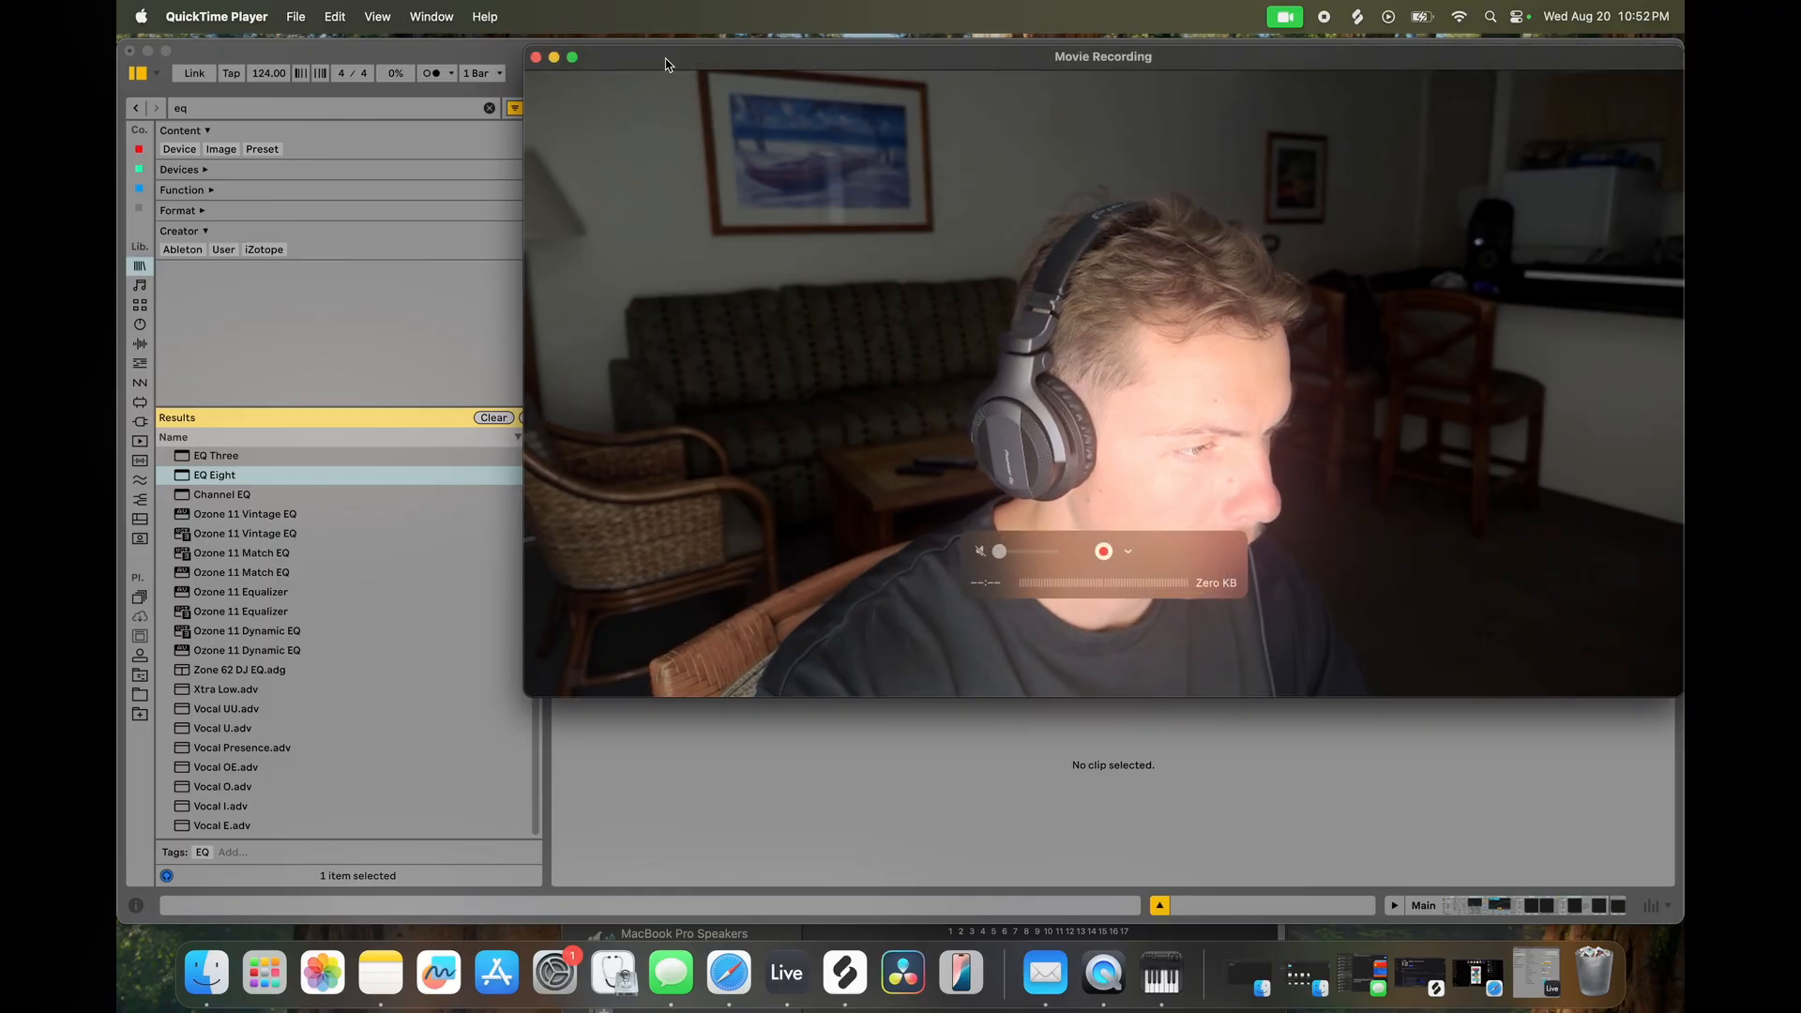
# Move the Movie Recording window partly off the mixer and set it to float on top.
pyautogui.moveTo(661, 73); pyautogui.dragTo(490, 105)
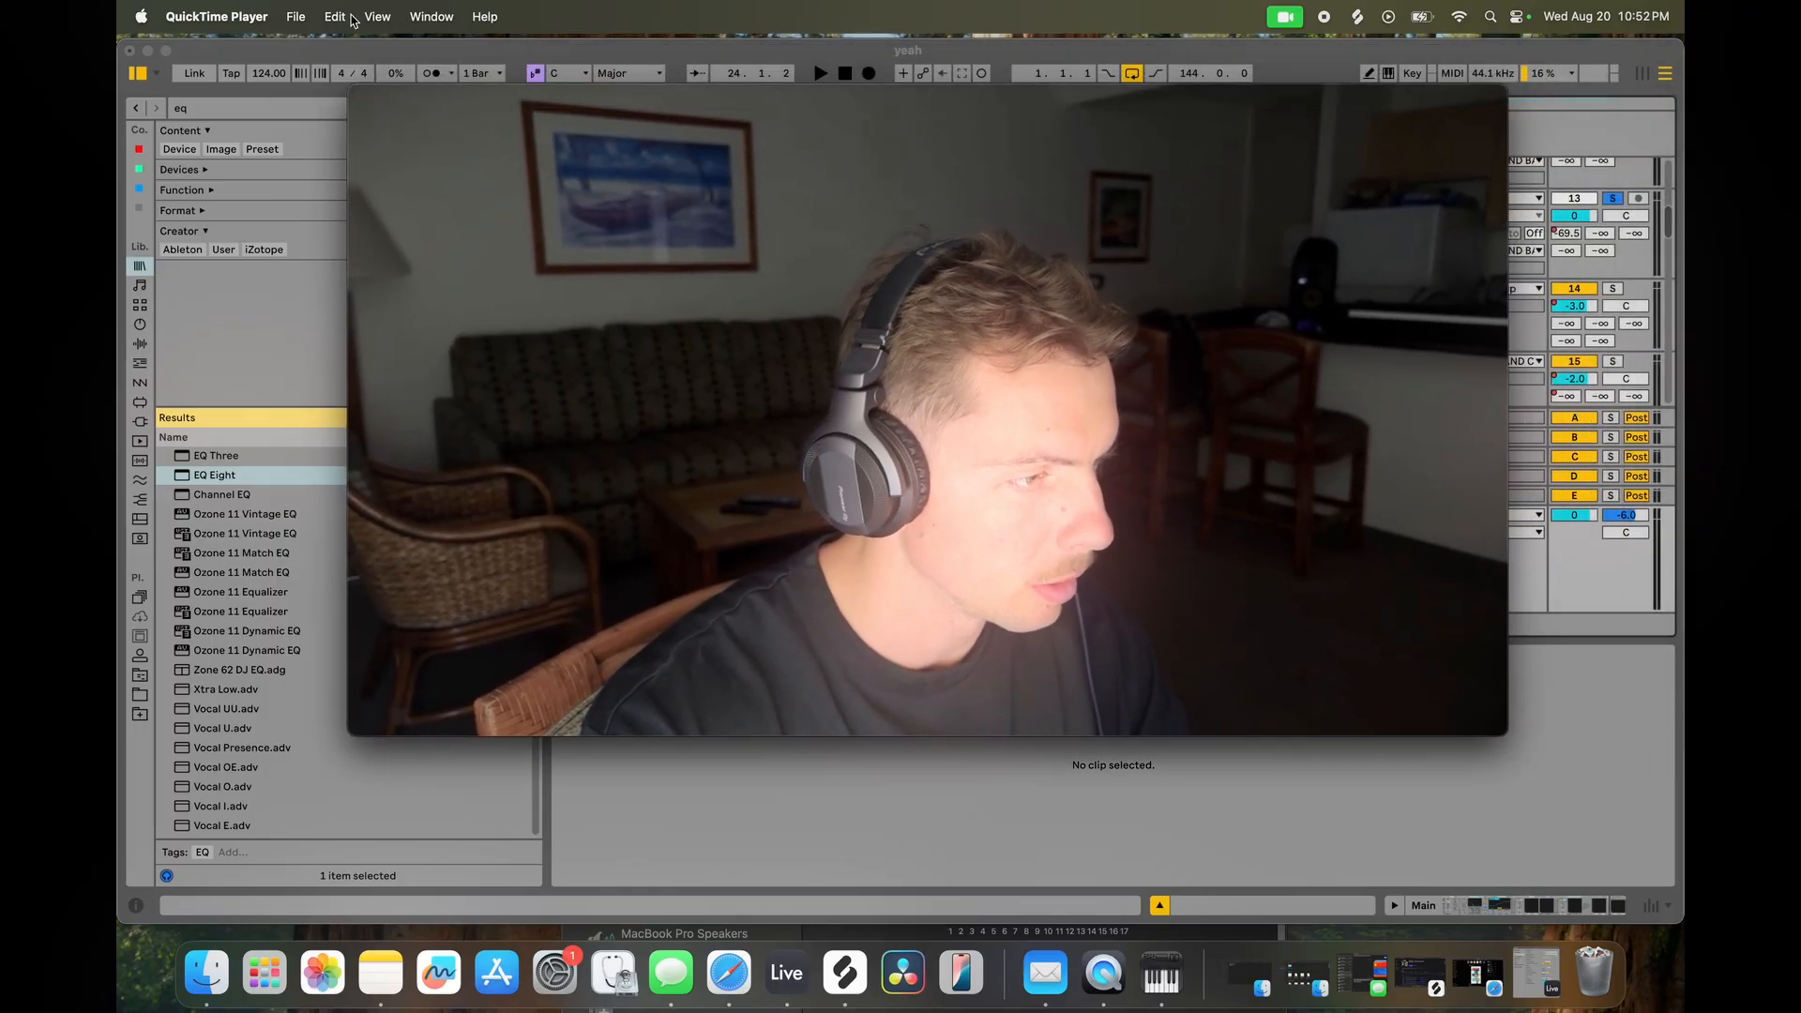
pyautogui.click(375, 17)
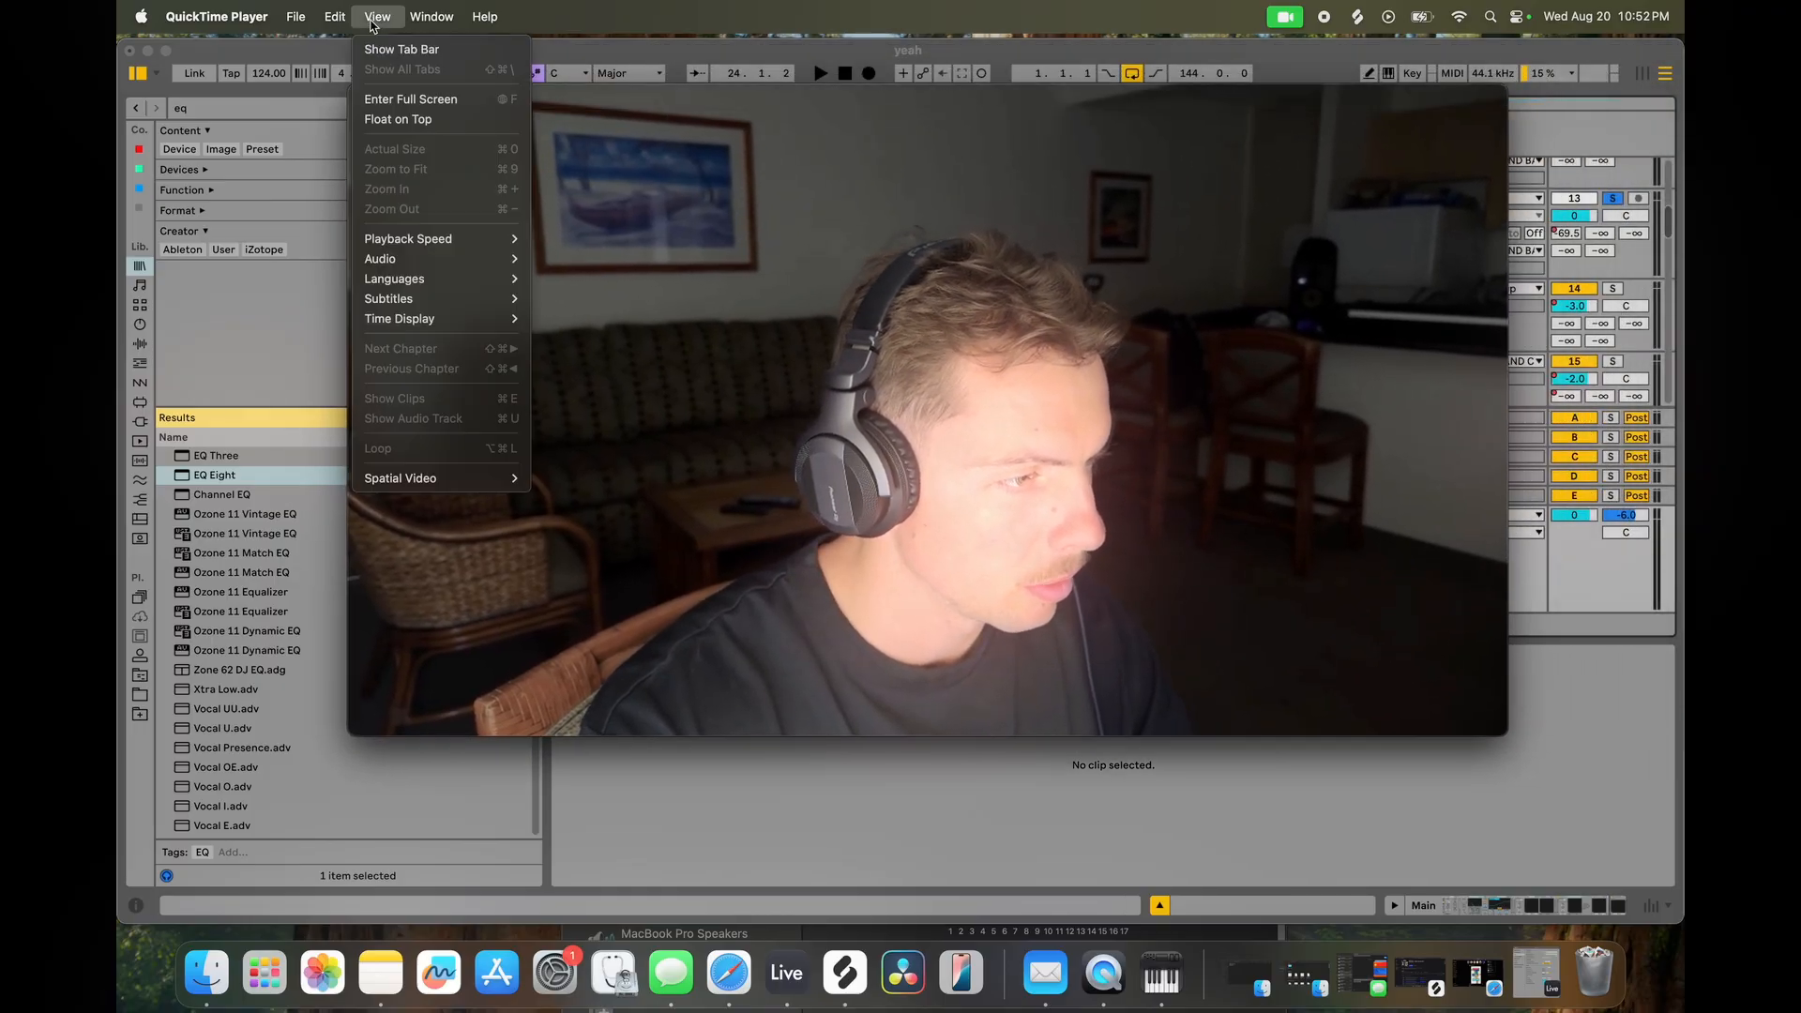
pyautogui.click(398, 119)
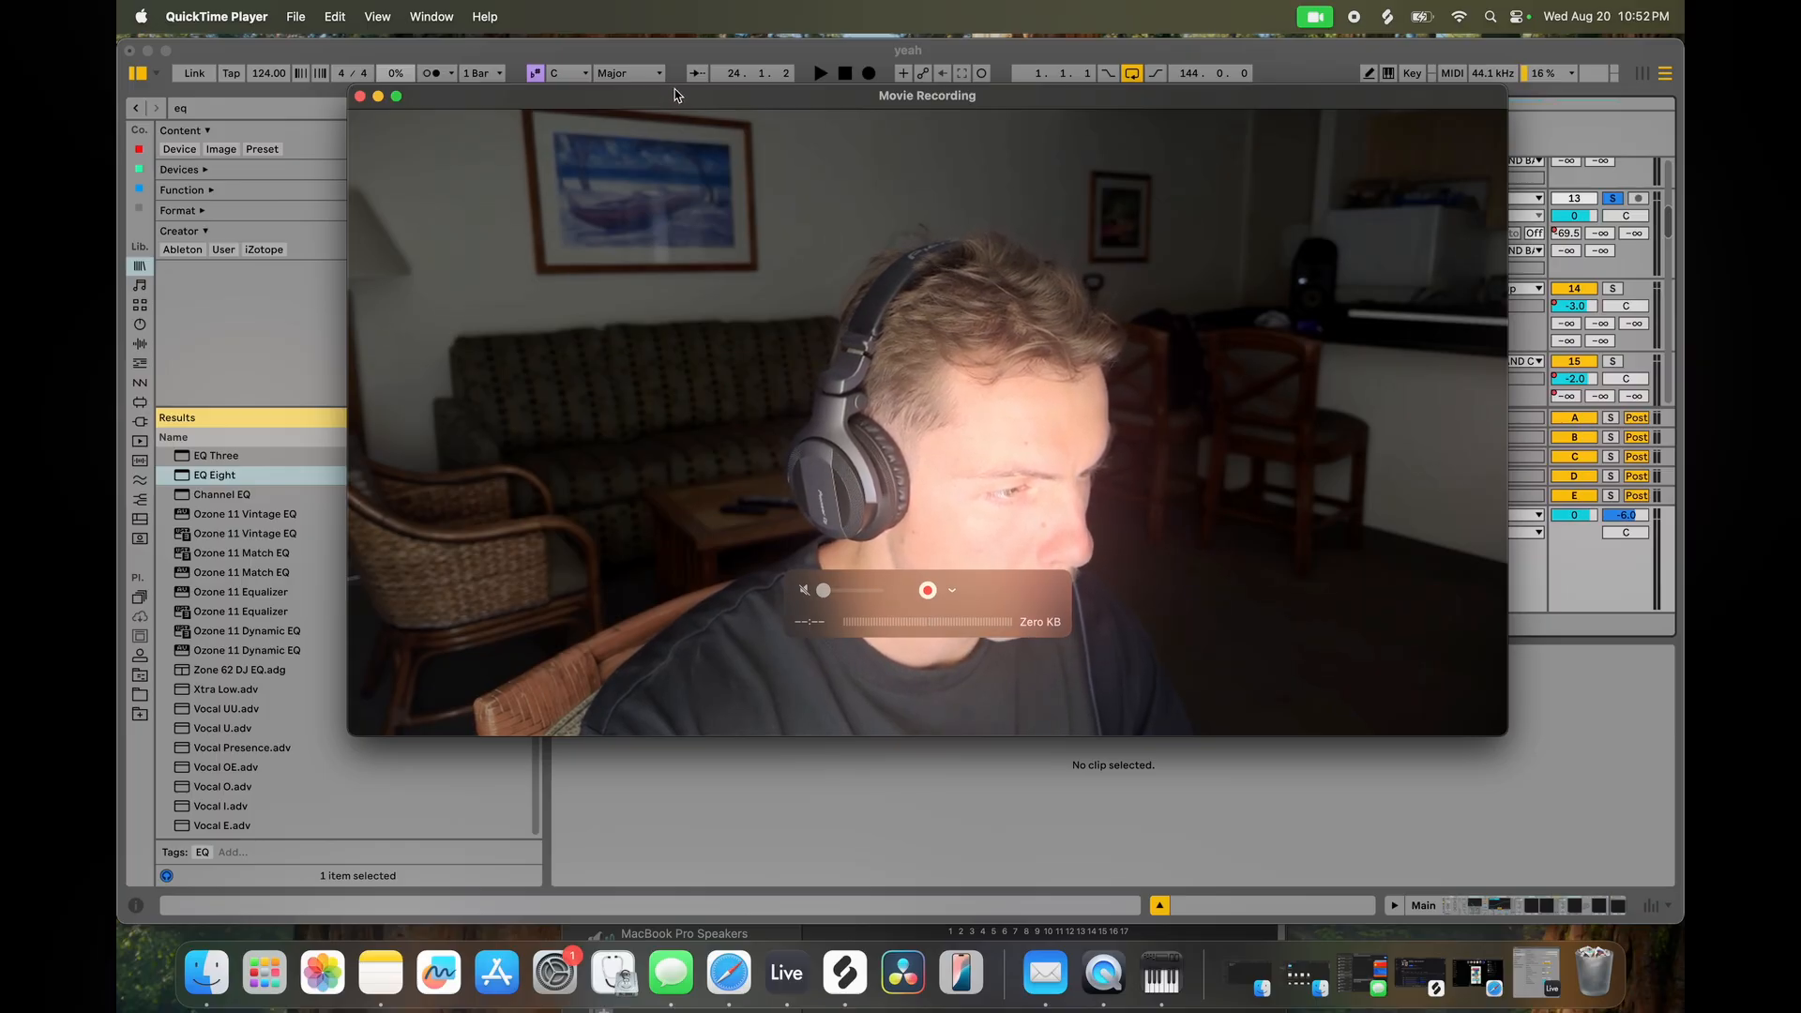
# Lower and shrink the Movie Recording window below the tom loop track, and place the insert mark at bar 17 in Ableton Live.
pyautogui.moveTo(674, 95); pyautogui.dragTo(677, 131)
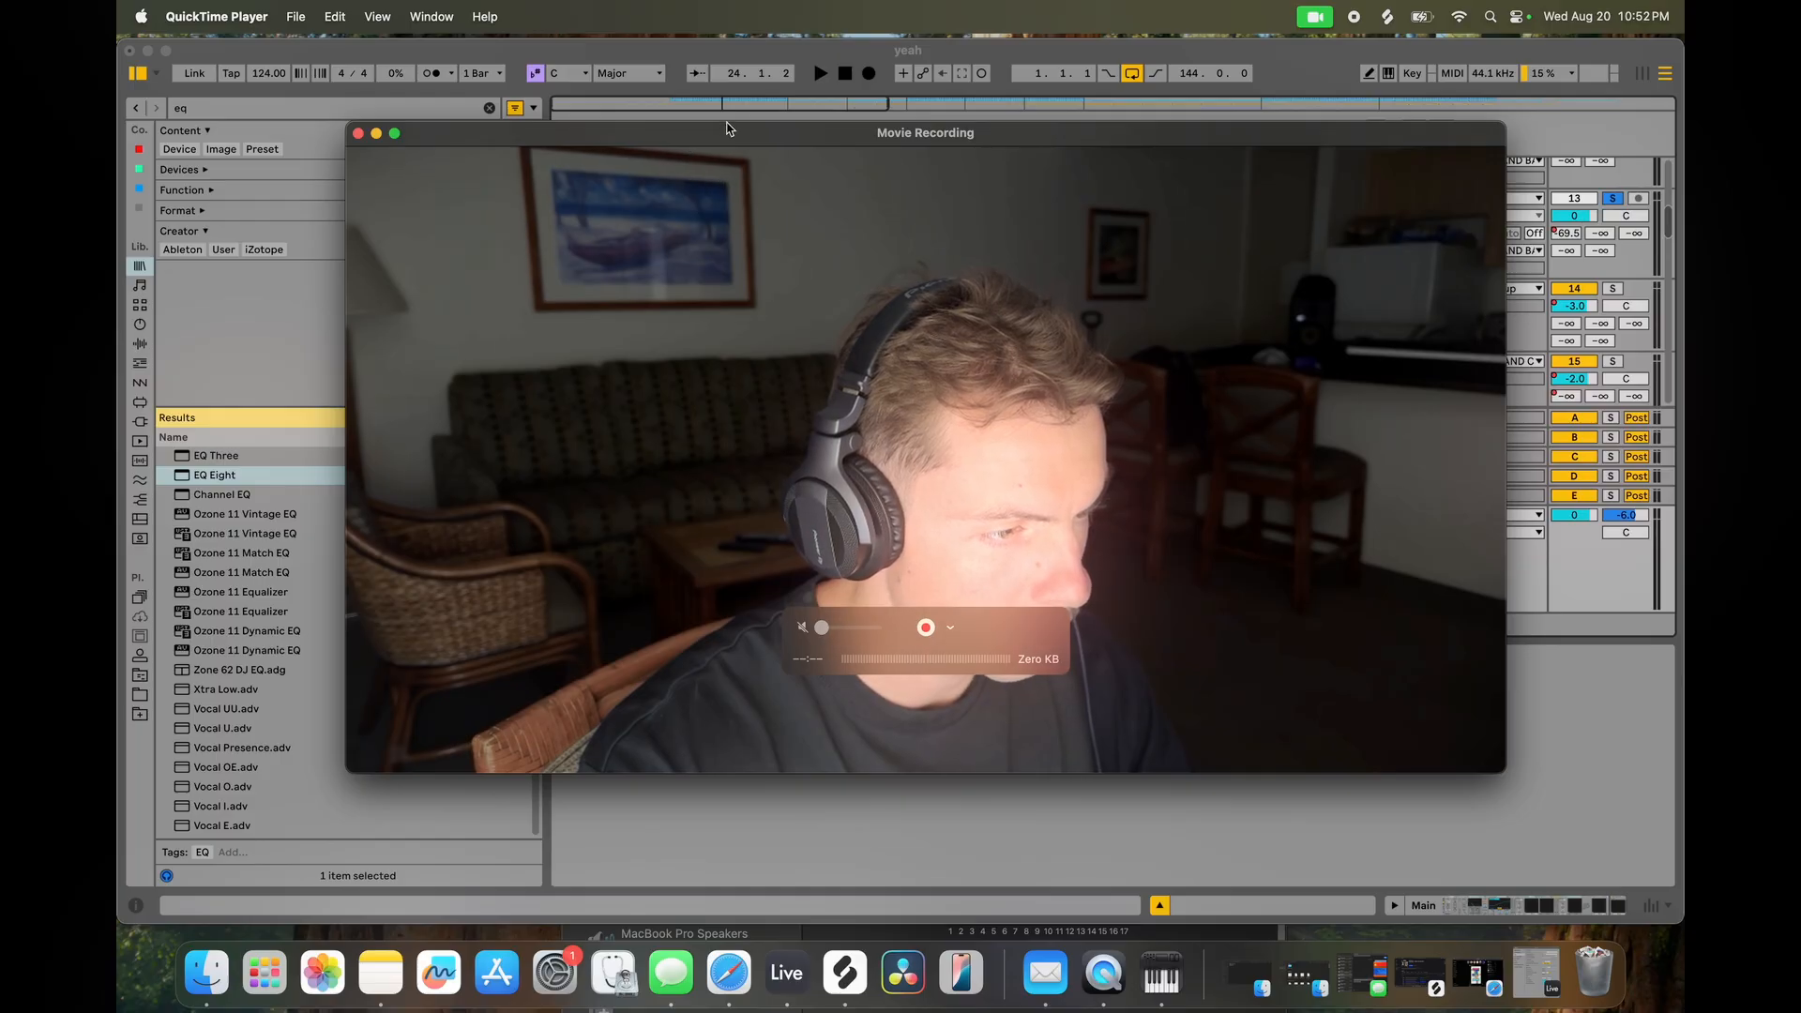
pyautogui.moveTo(727, 122); pyautogui.dragTo(749, 371)
pyautogui.click(843, 247)
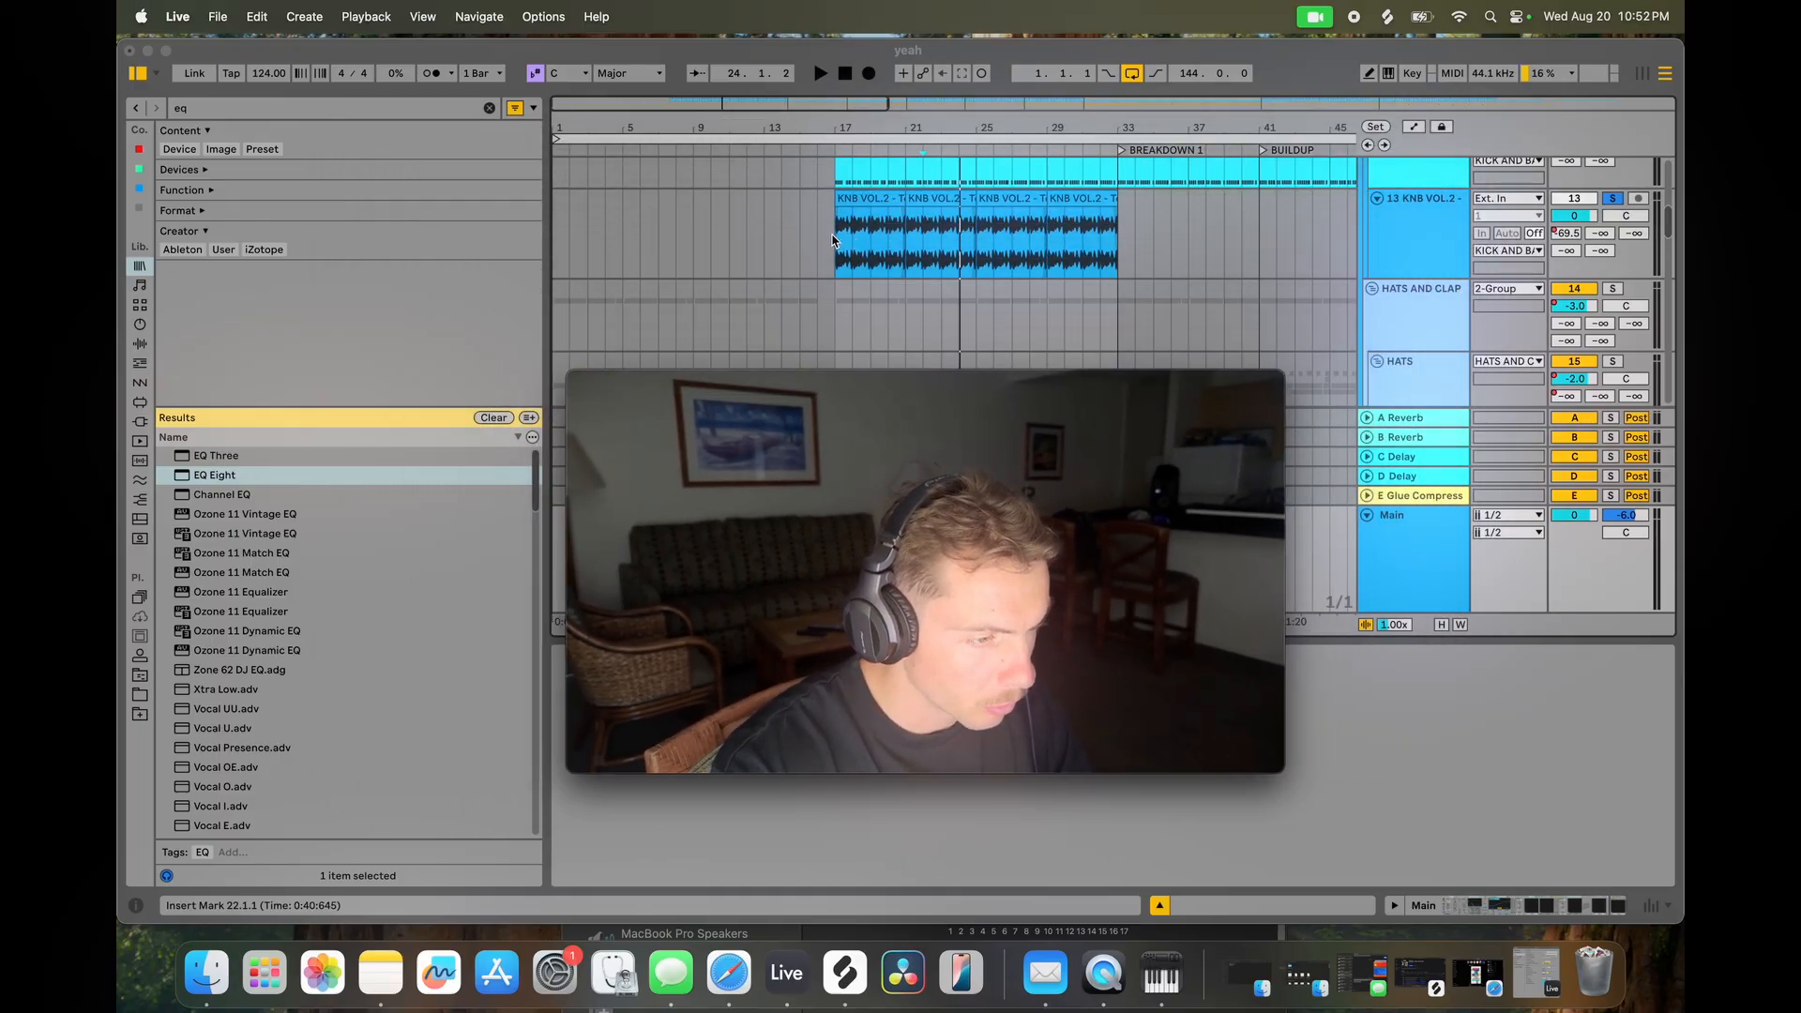
pyautogui.click(832, 238)
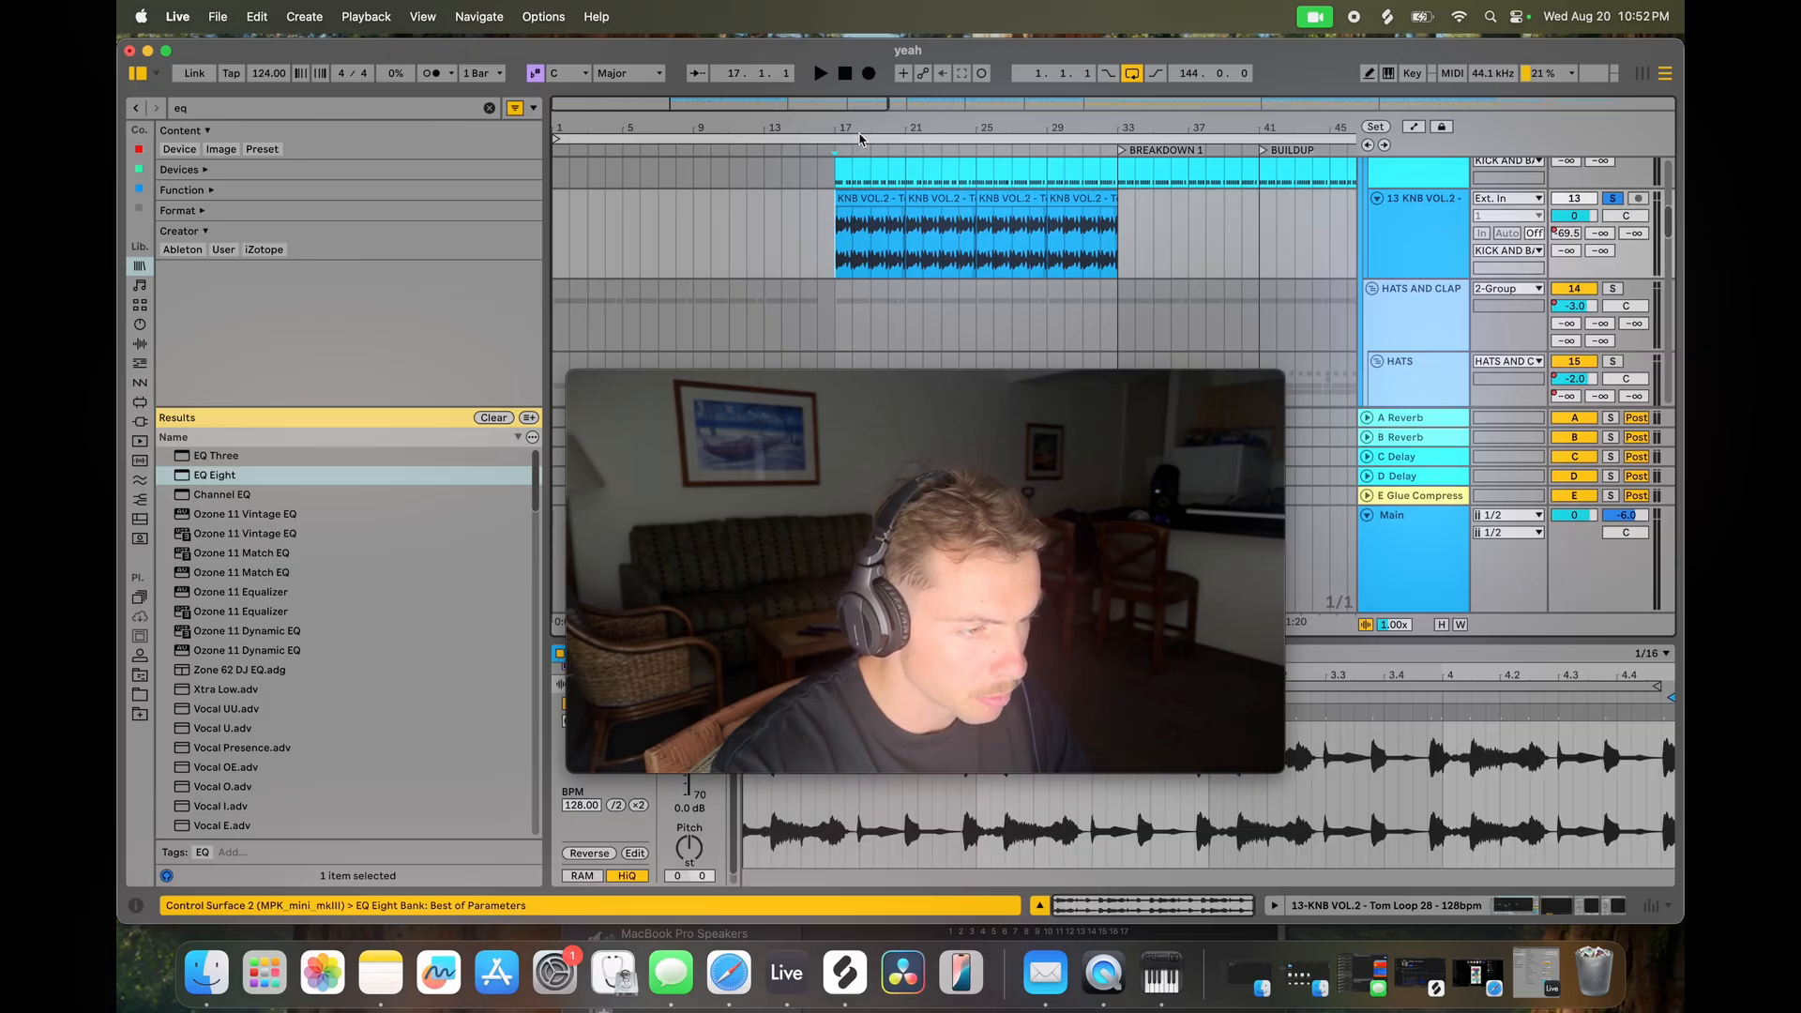
# Play the soloed Tom Loop track from the start of its clips at bar 17.
pyautogui.moveTo(863, 128); pyautogui.dragTo(863, 221)
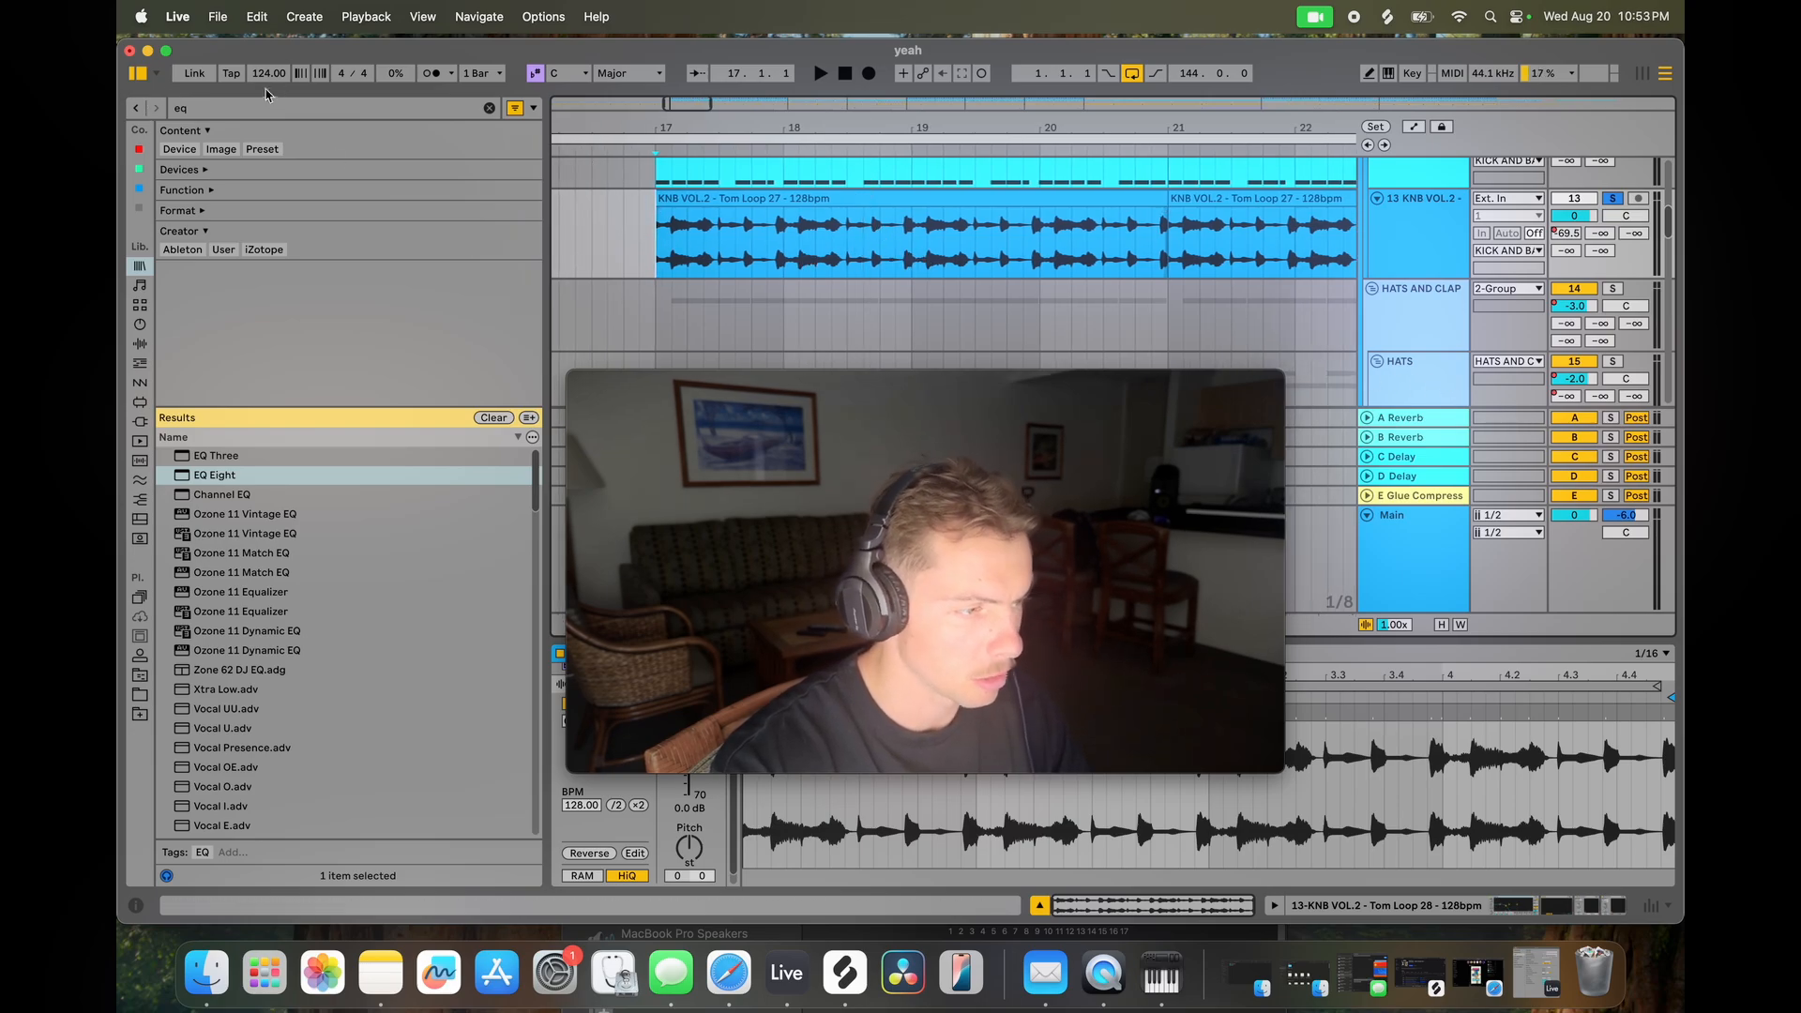
pyautogui.moveTo(994, 392)
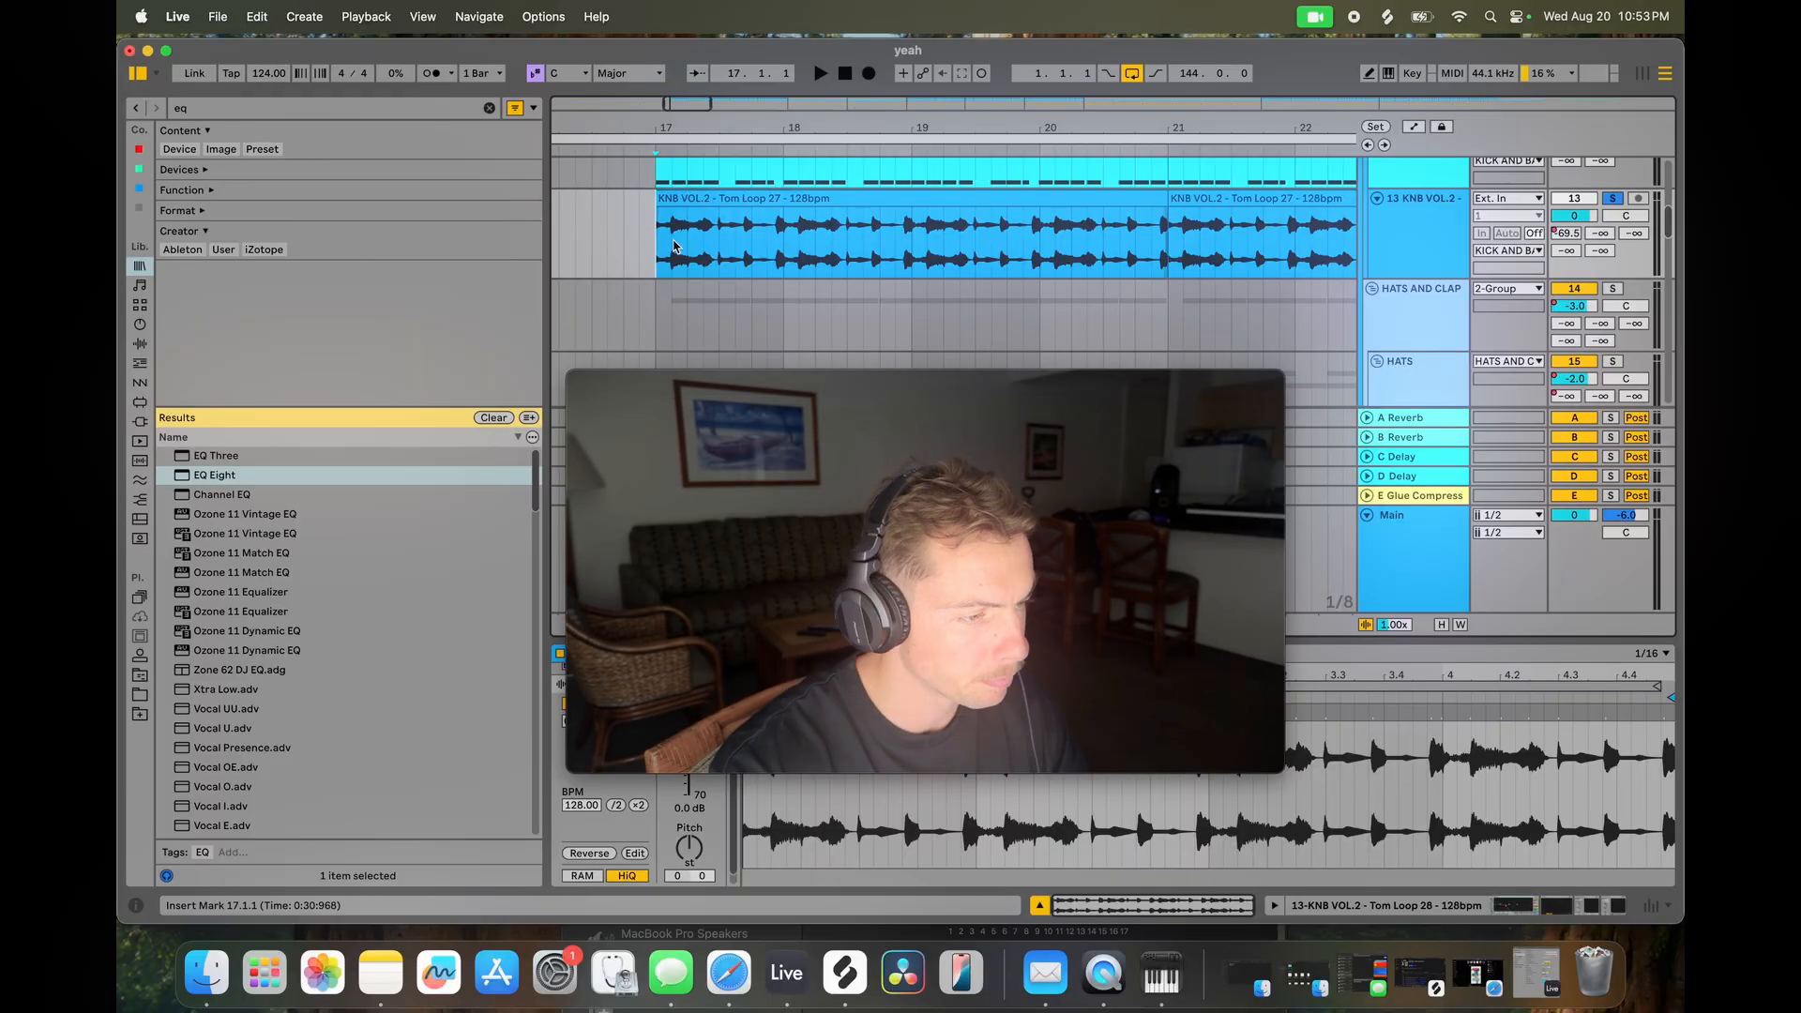
pyautogui.press('space')
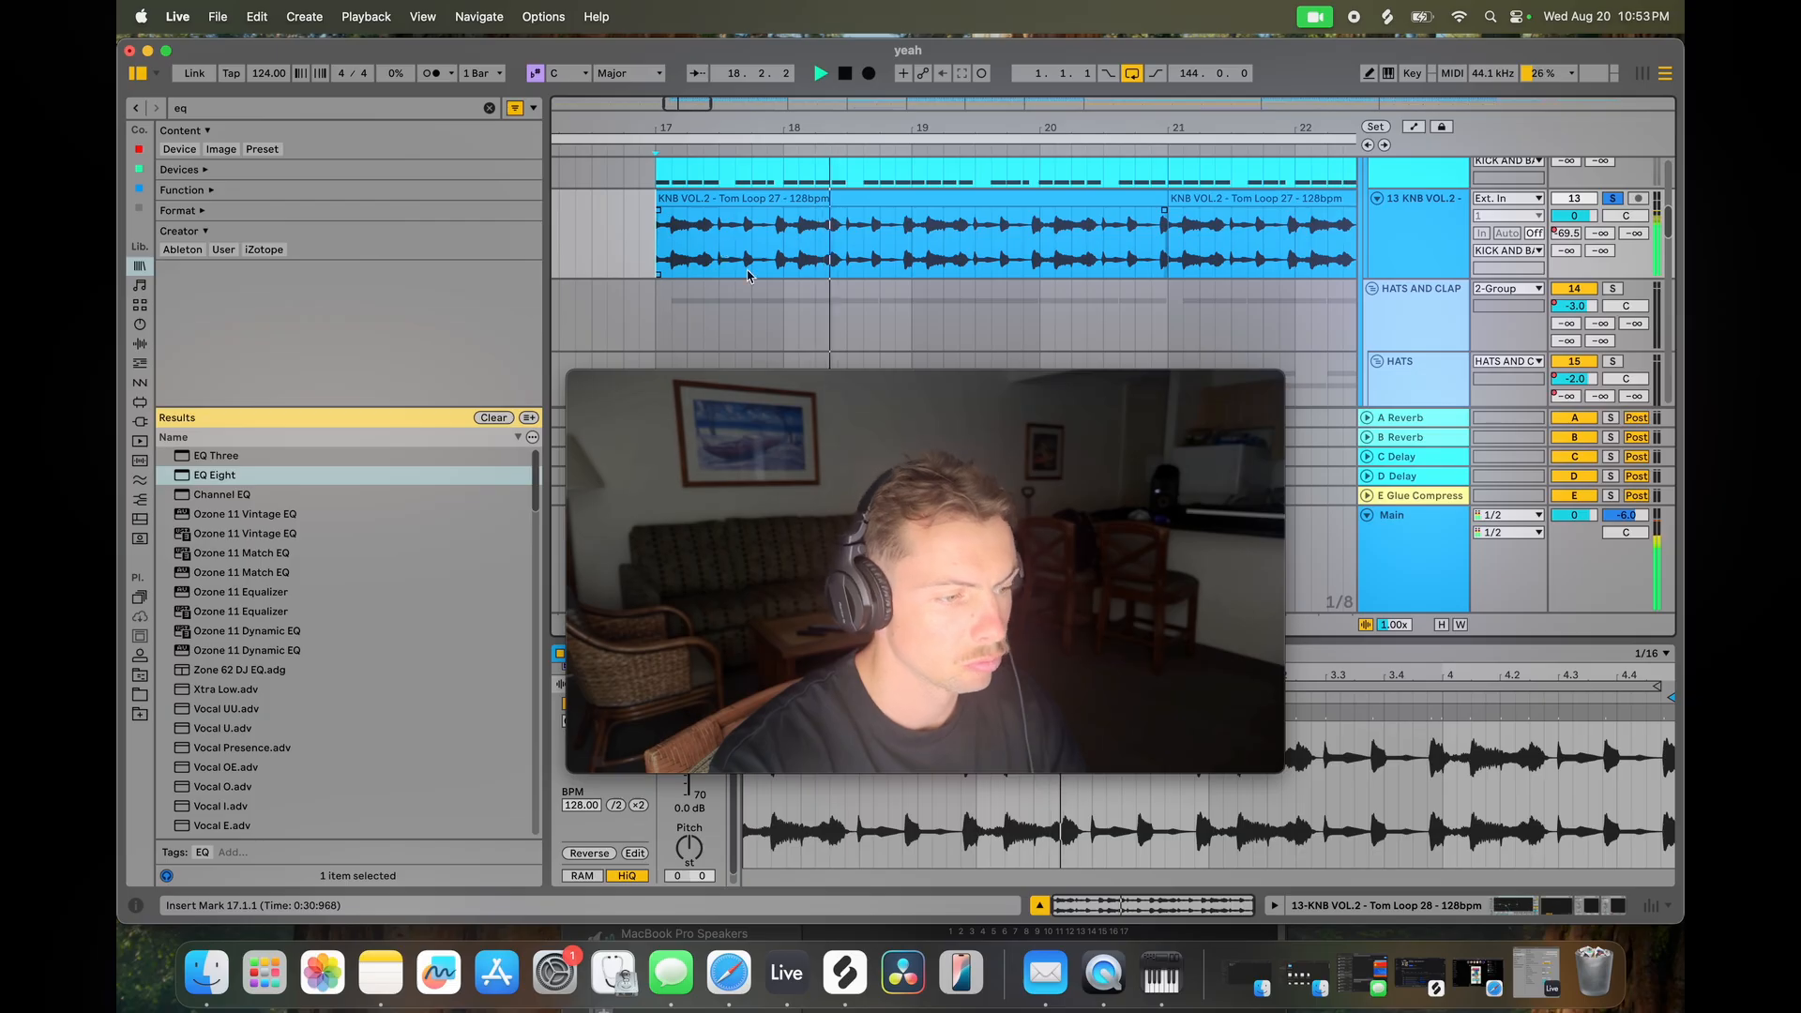
# Solo the KICK AND BASS group and play it from bar 17.
pyautogui.scroll(5, 658, 269)
pyautogui.scroll(5, 658, 270)
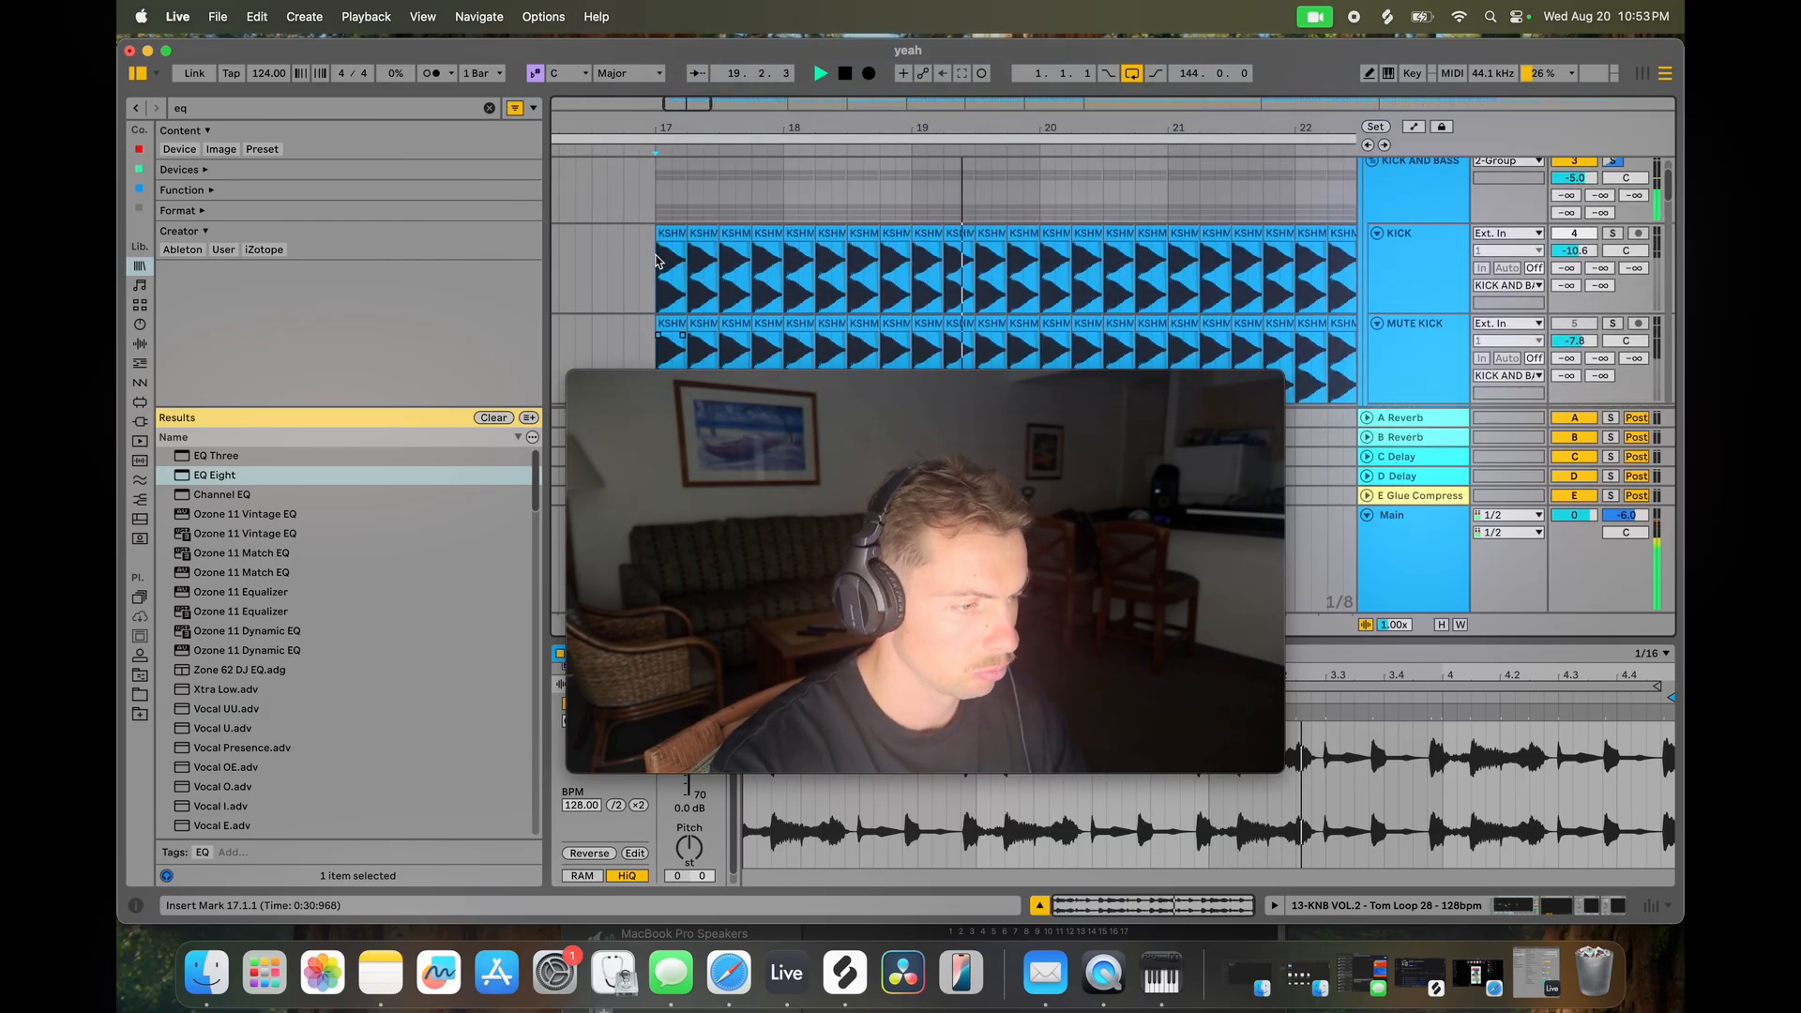
pyautogui.click(655, 200)
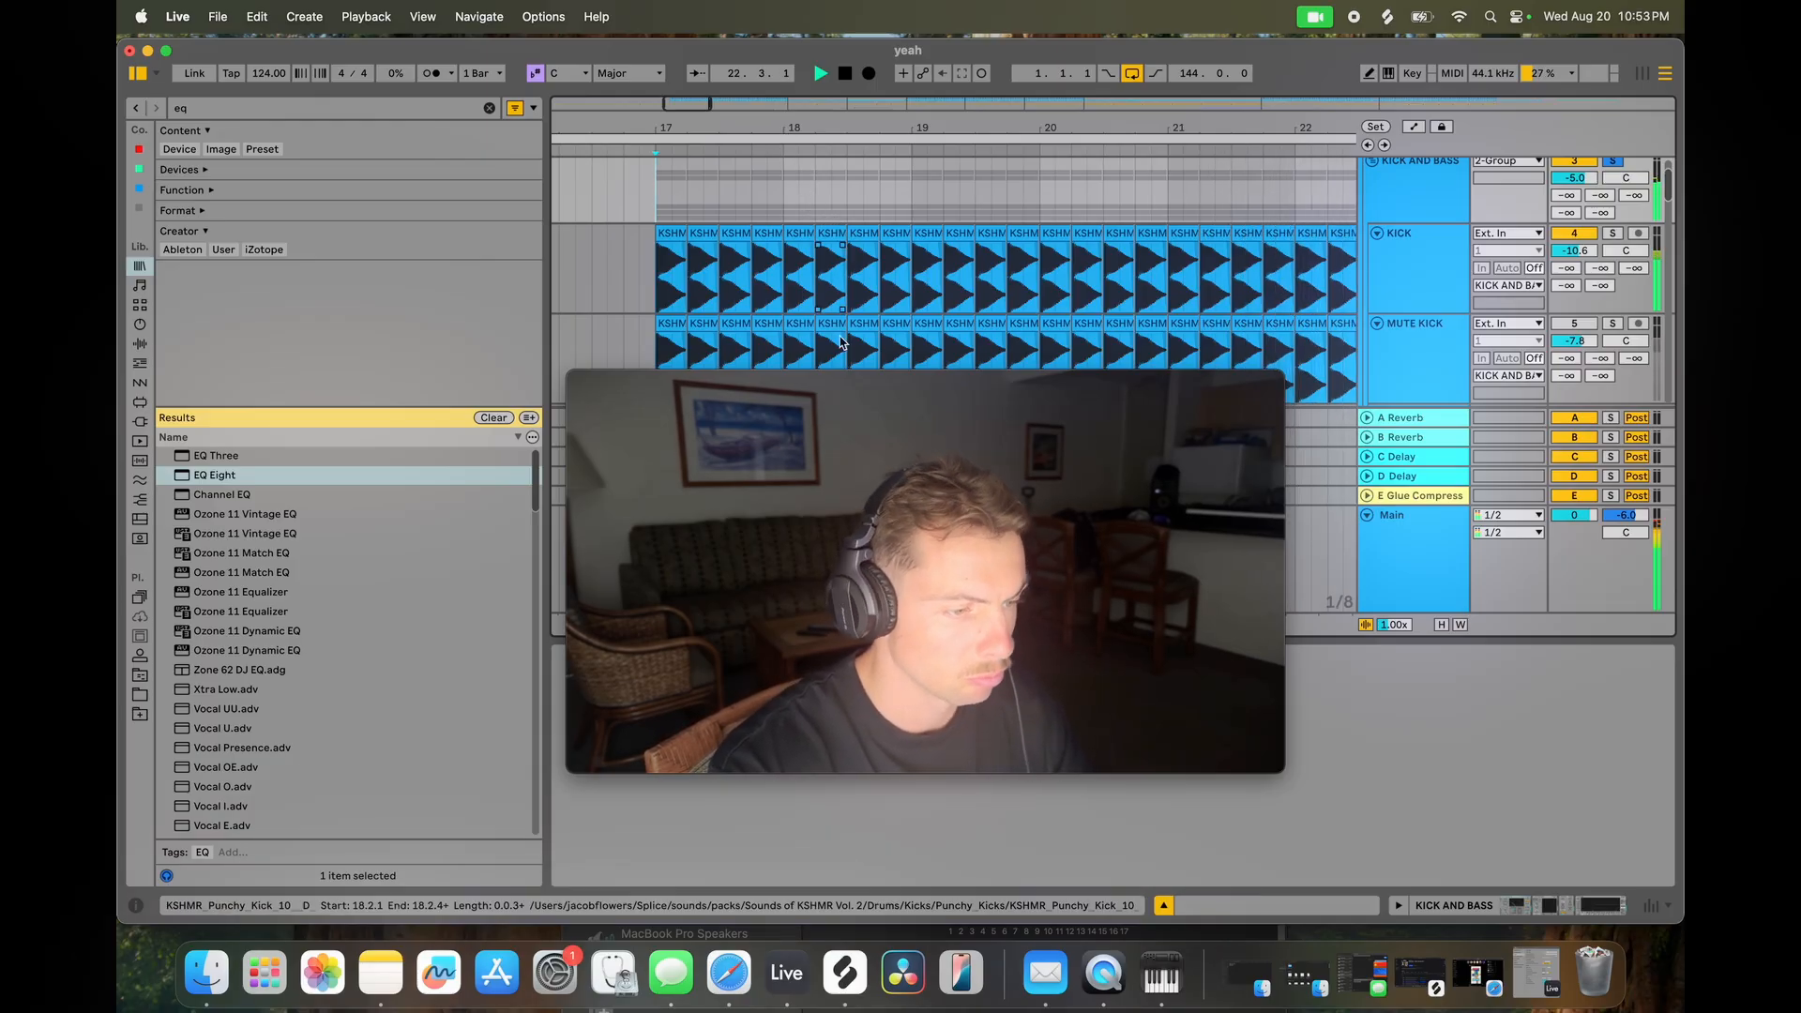
pyautogui.moveTo(934, 390)
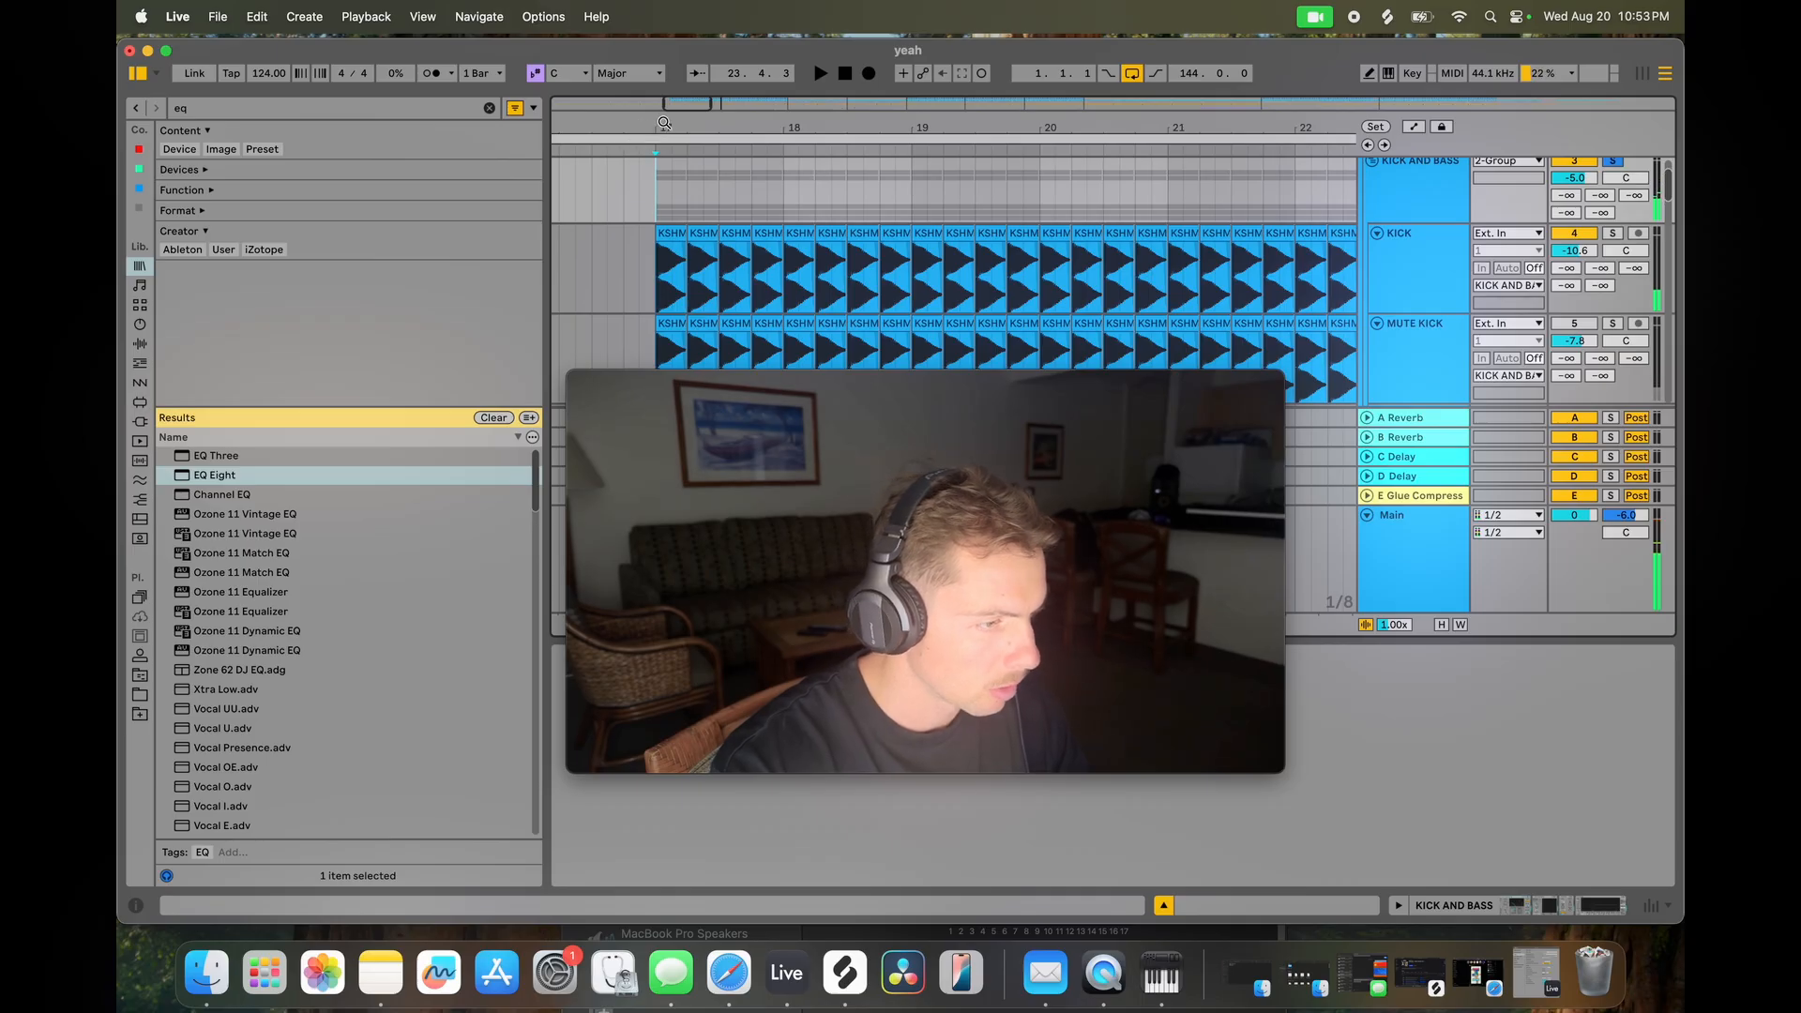
# Place the insert mark at bar 17 on the KICK track and play that track soloed.
pyautogui.moveTo(663, 127); pyautogui.dragTo(663, 253)
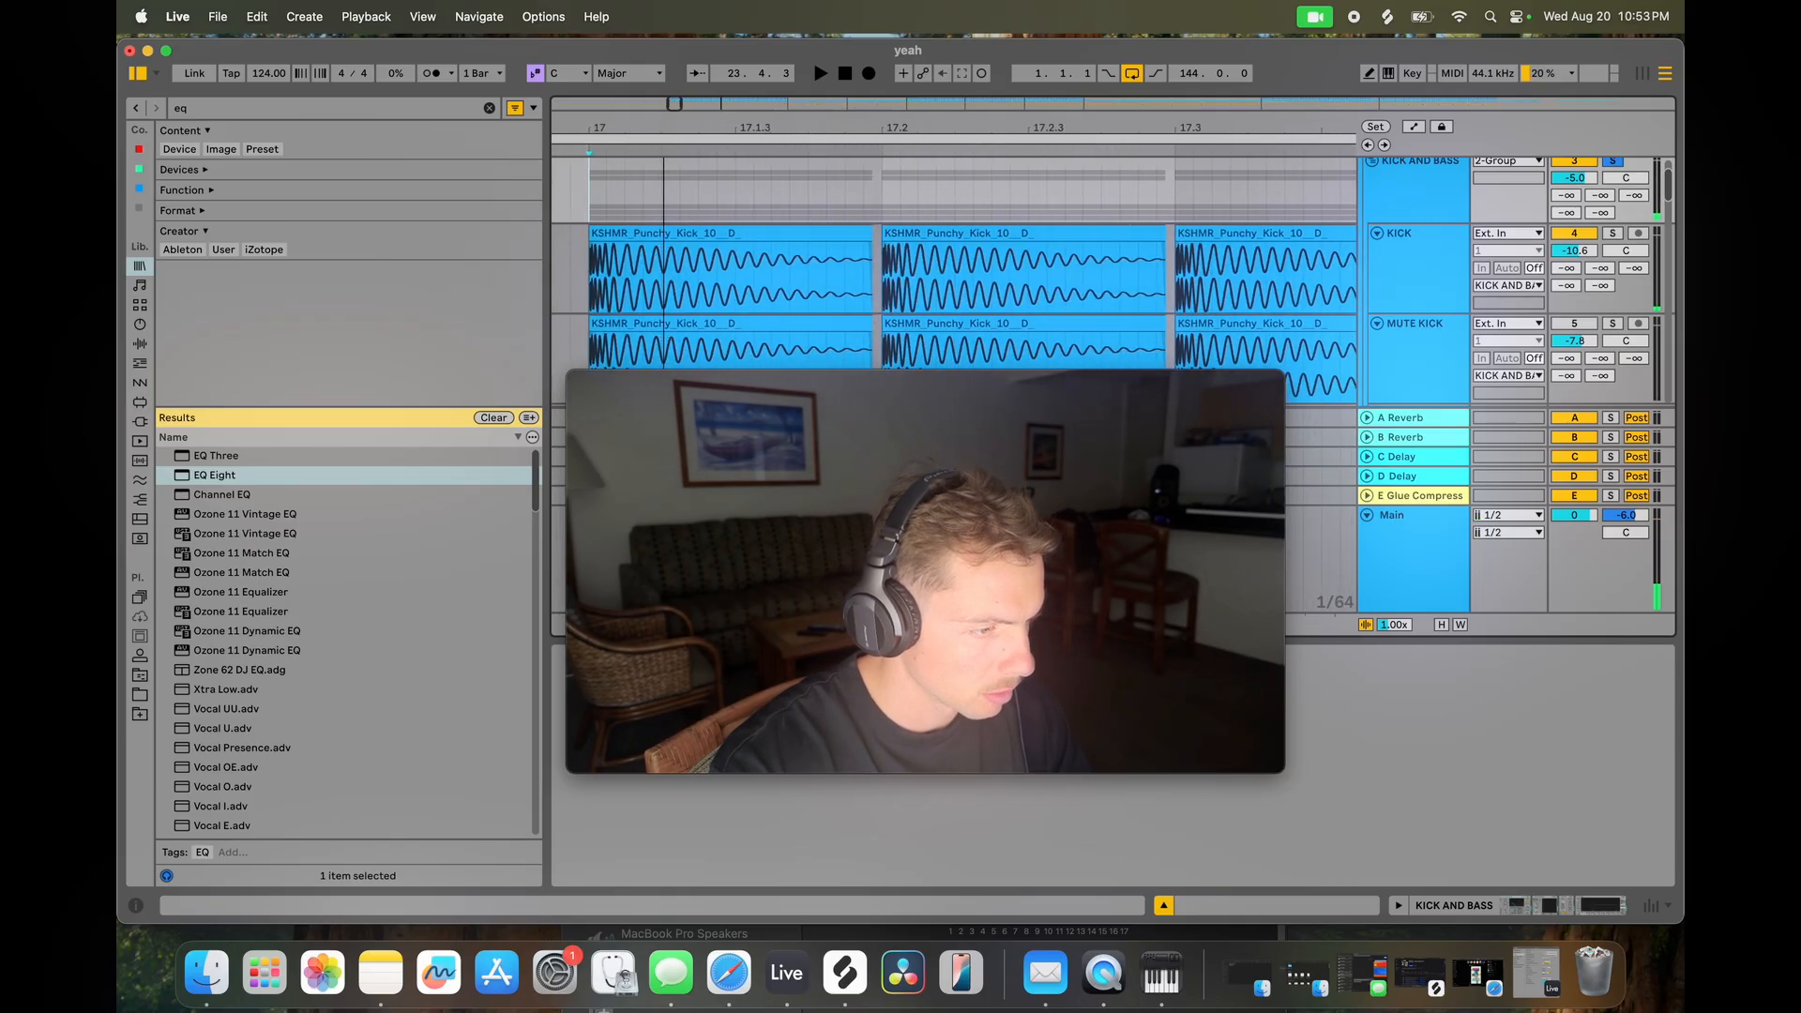
pyautogui.click(592, 276)
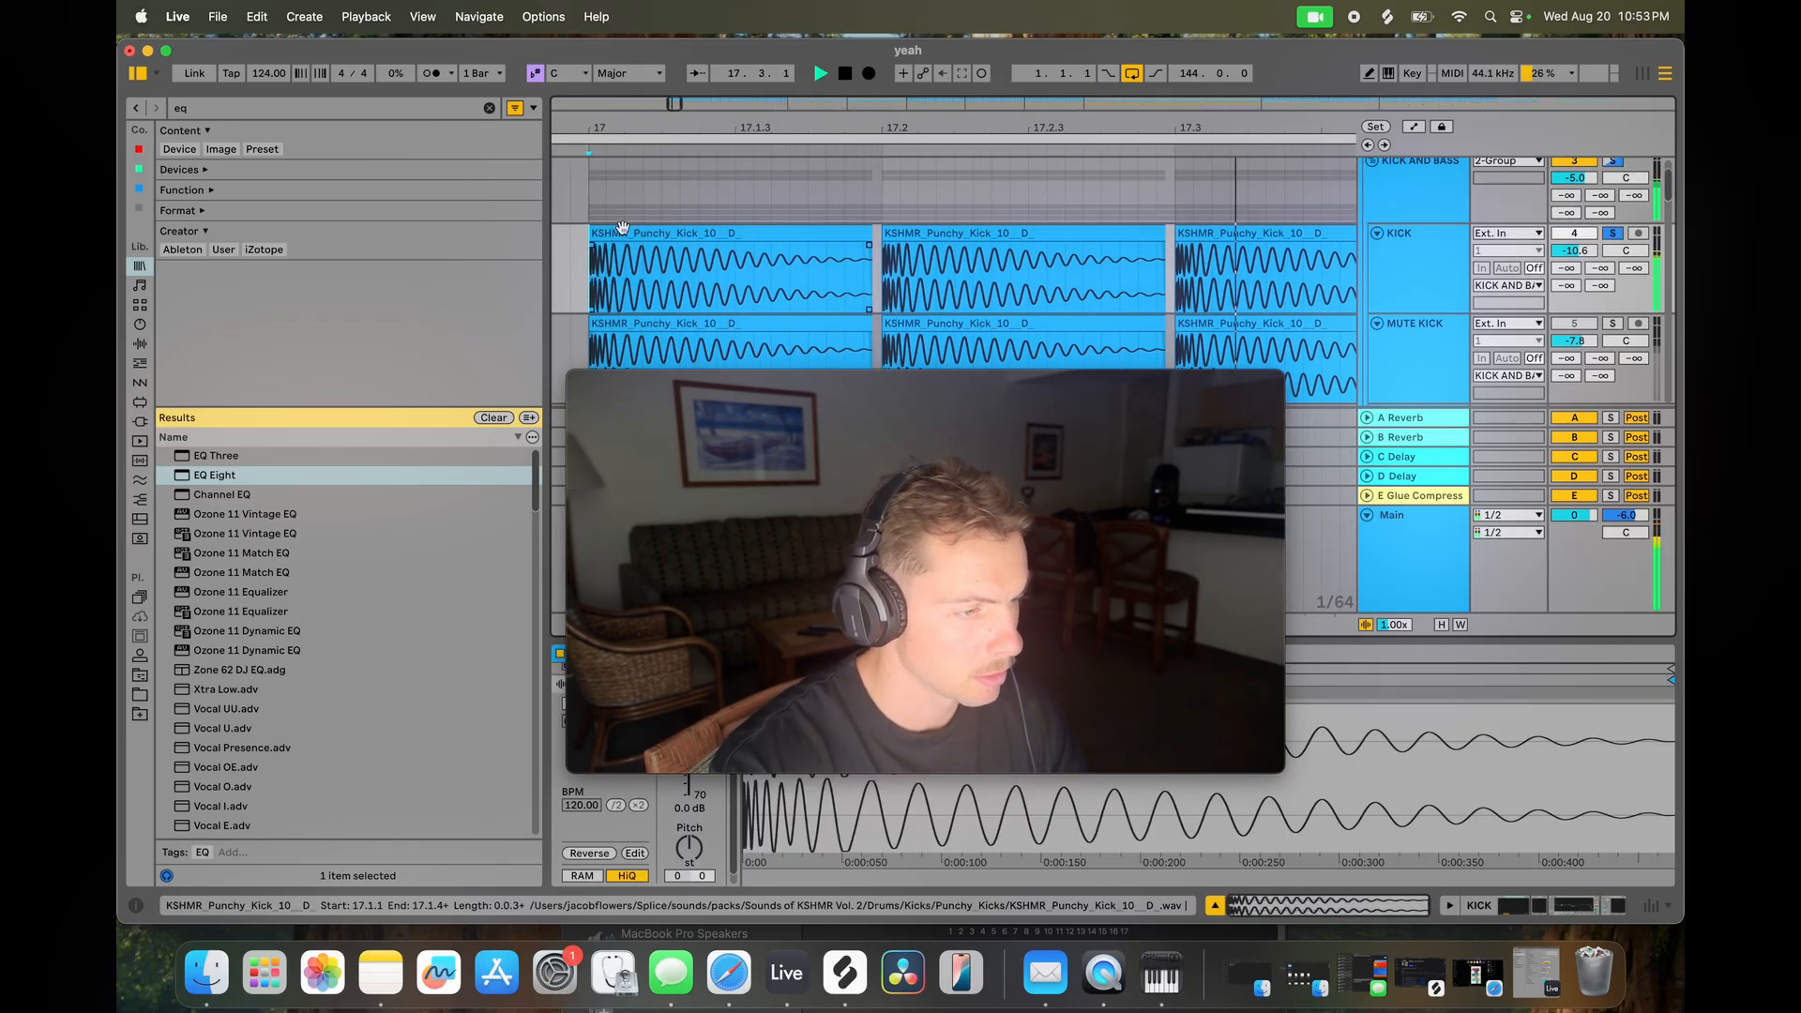
pyautogui.press('space')
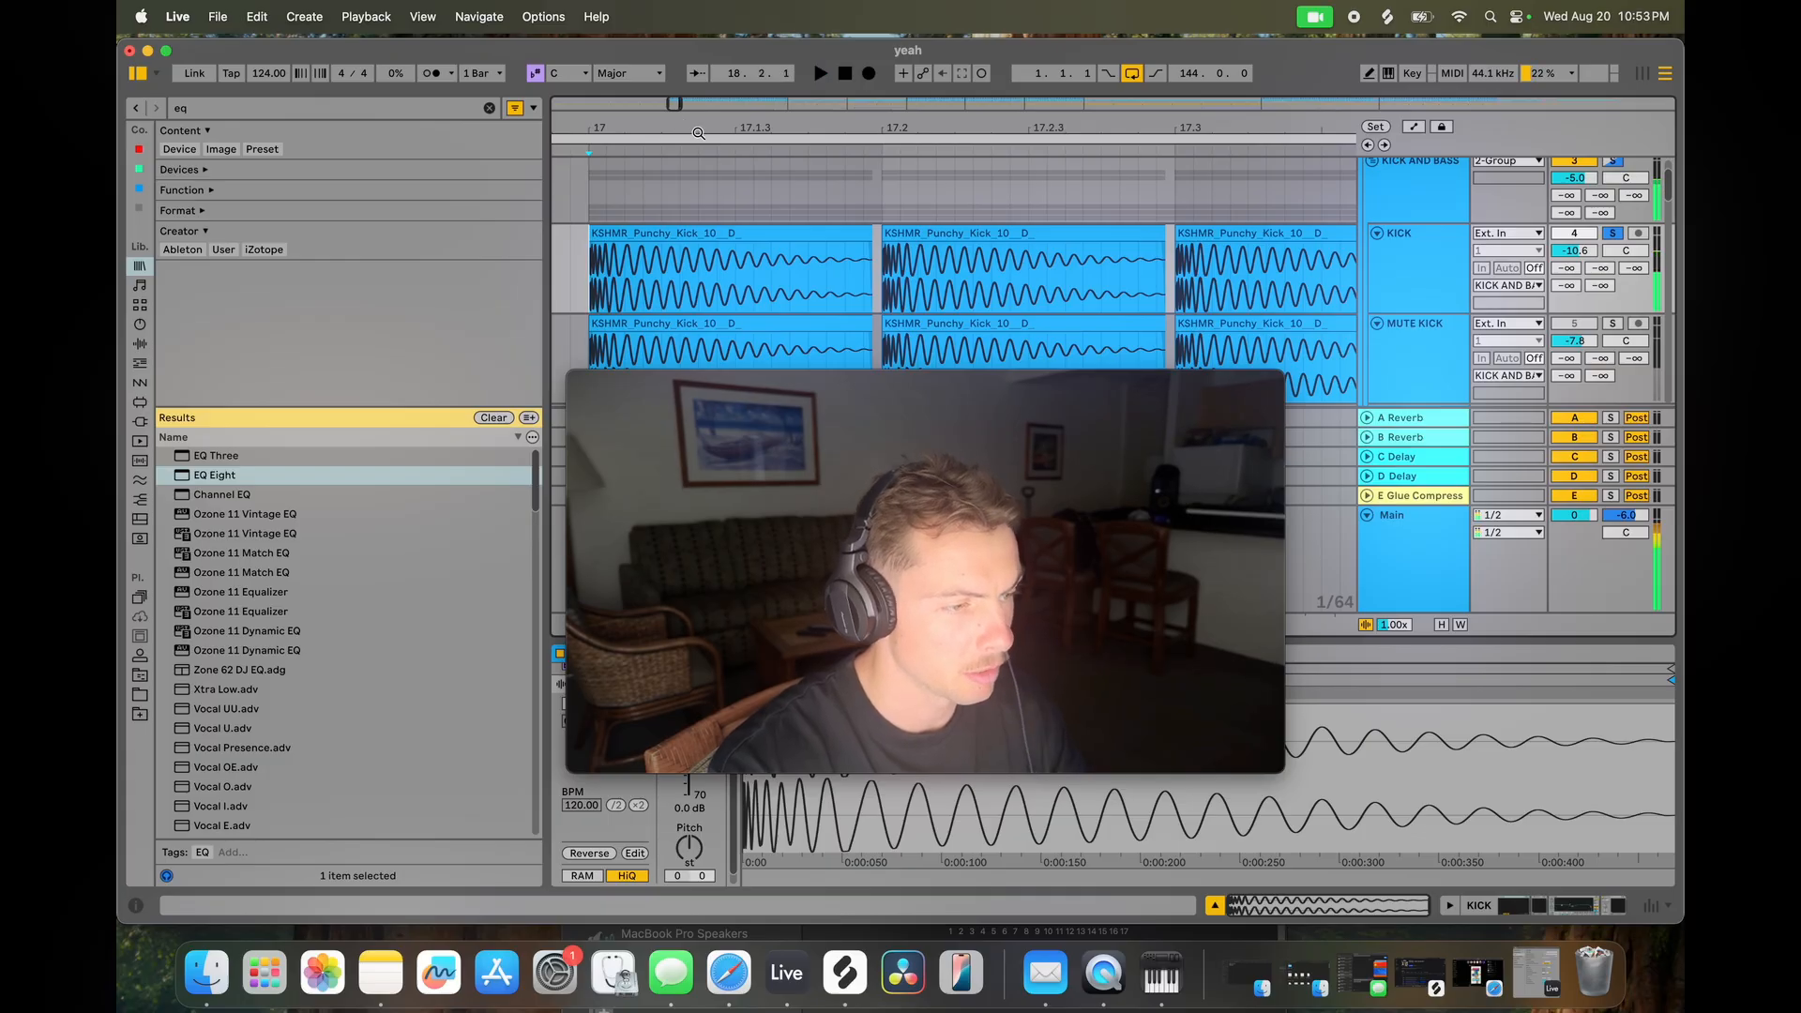
pyautogui.press('space')
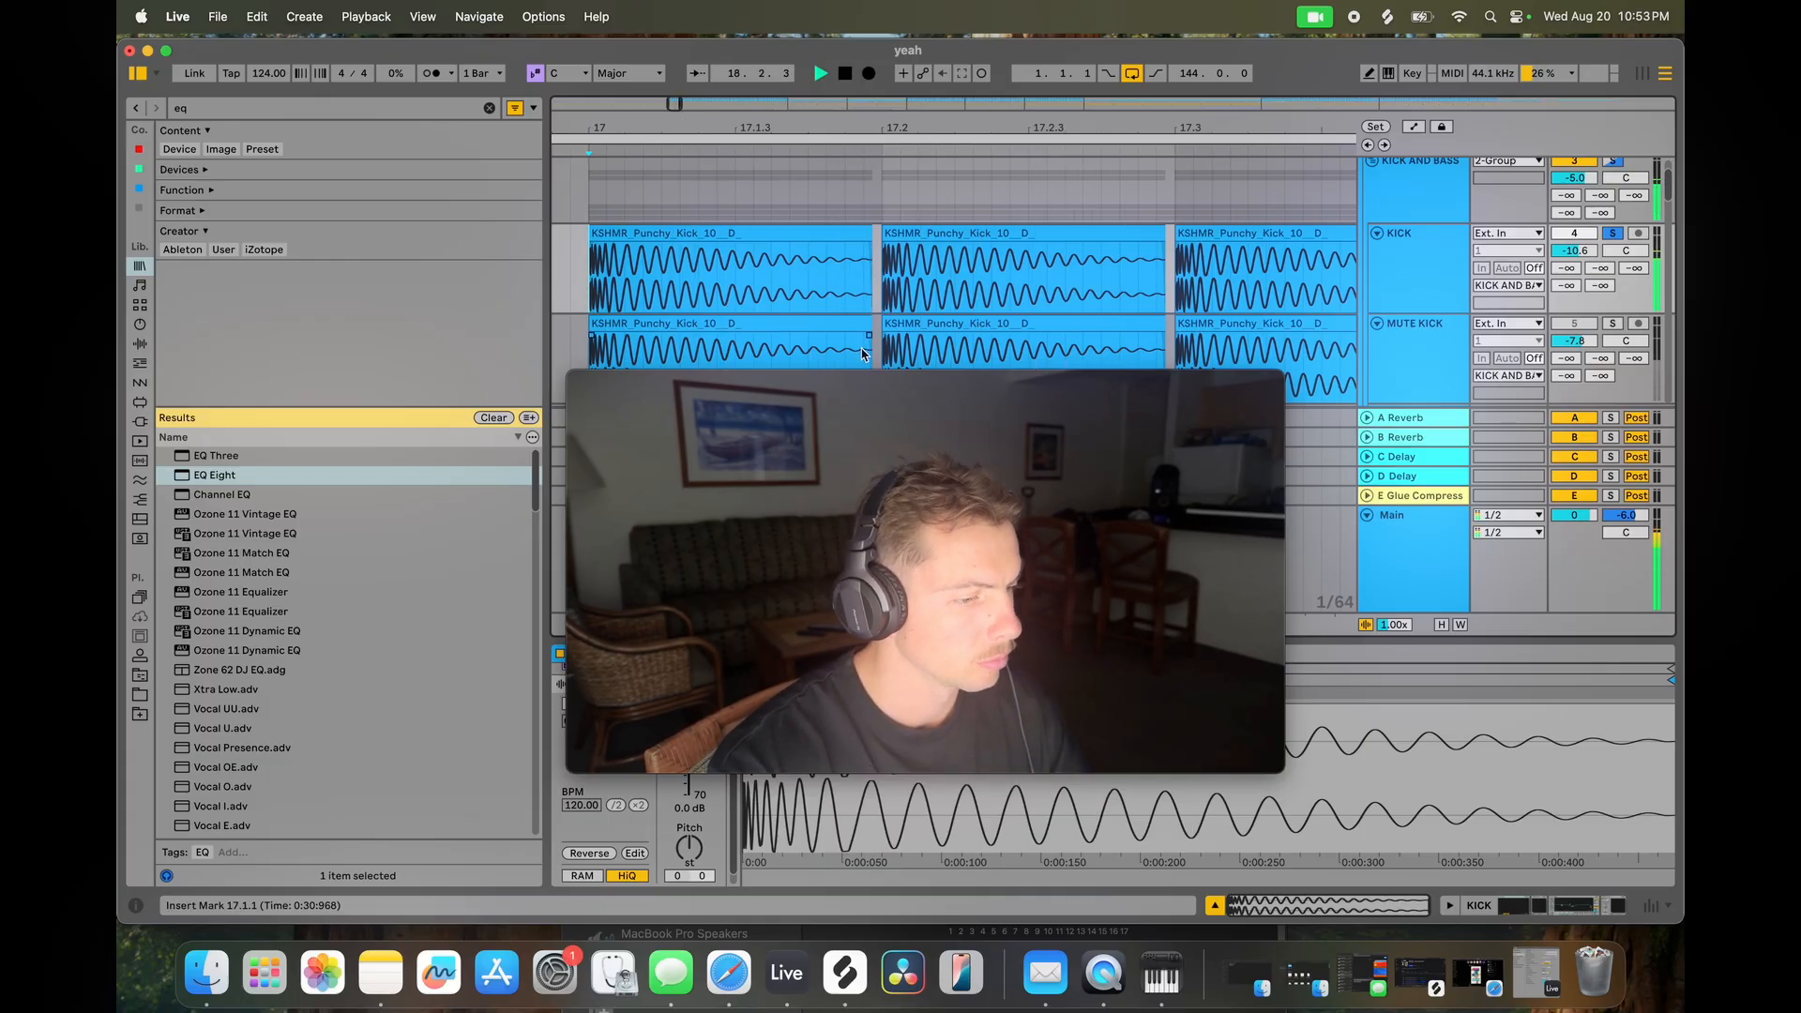
pyautogui.press('space')
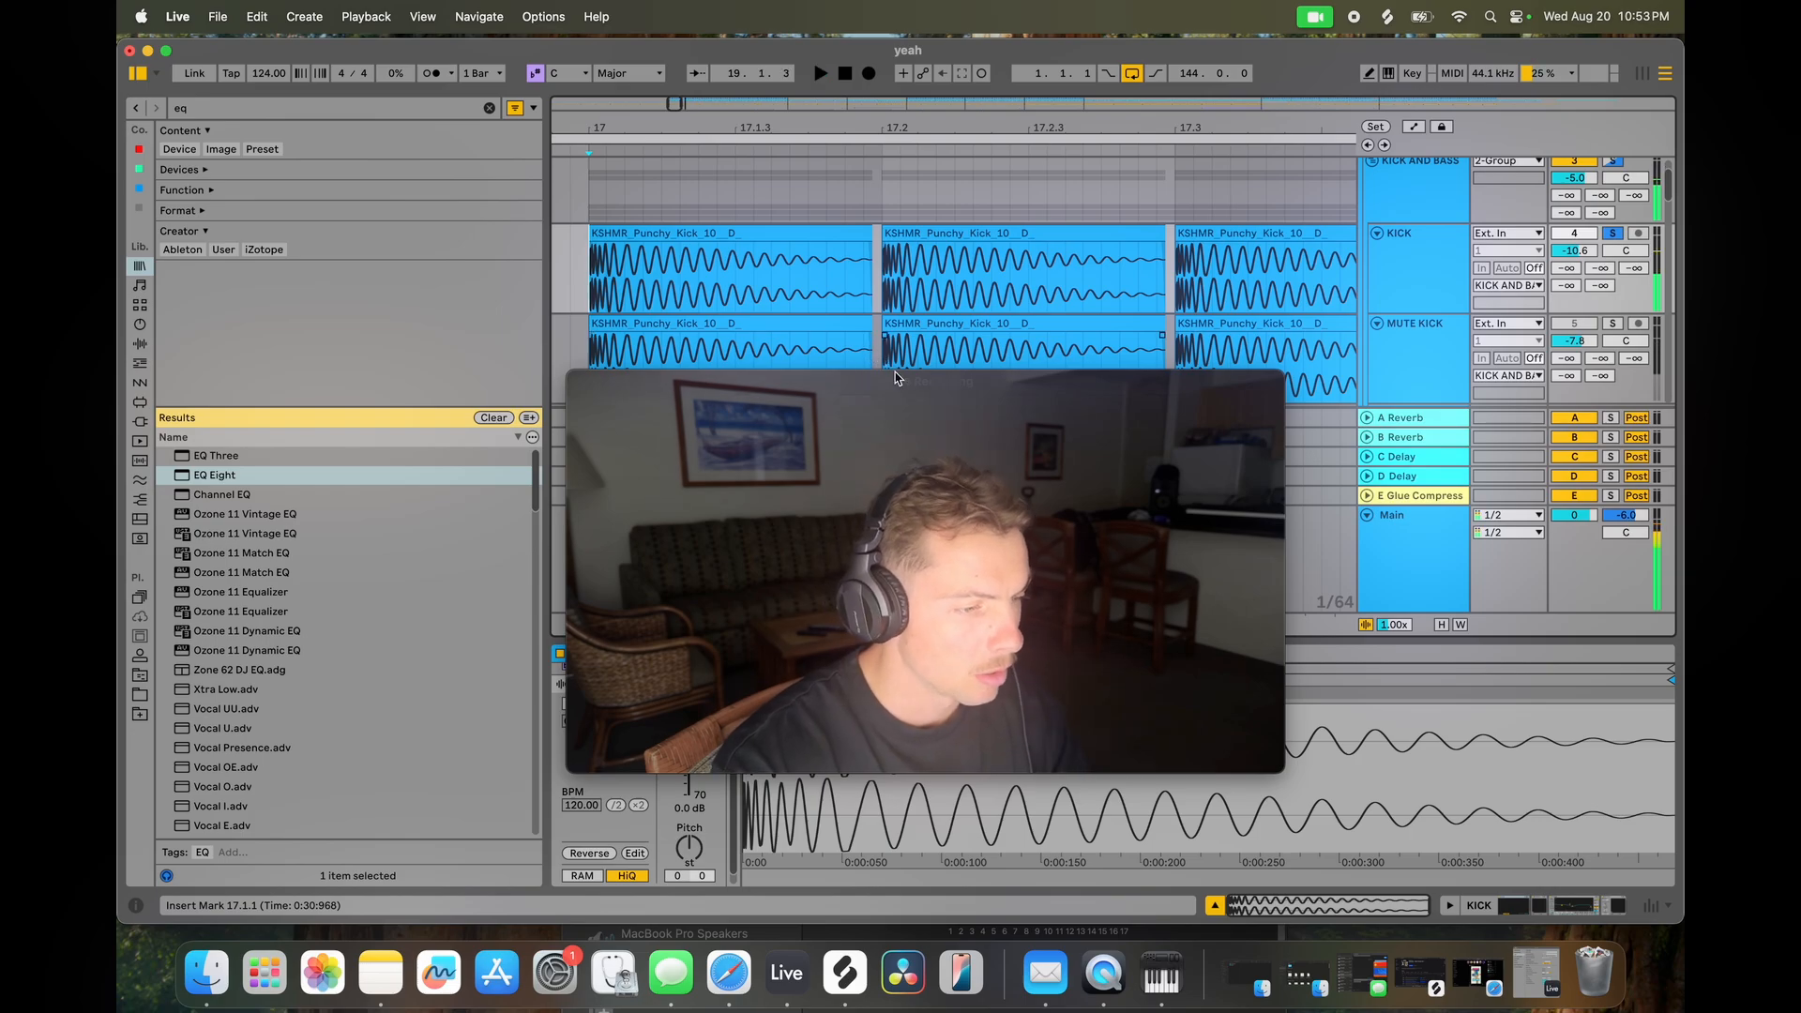
# Move the webcam preview down off the kick tracks and play the soloed Tom Loop track from bar 17.
pyautogui.moveTo(908, 381); pyautogui.dragTo(955, 555)
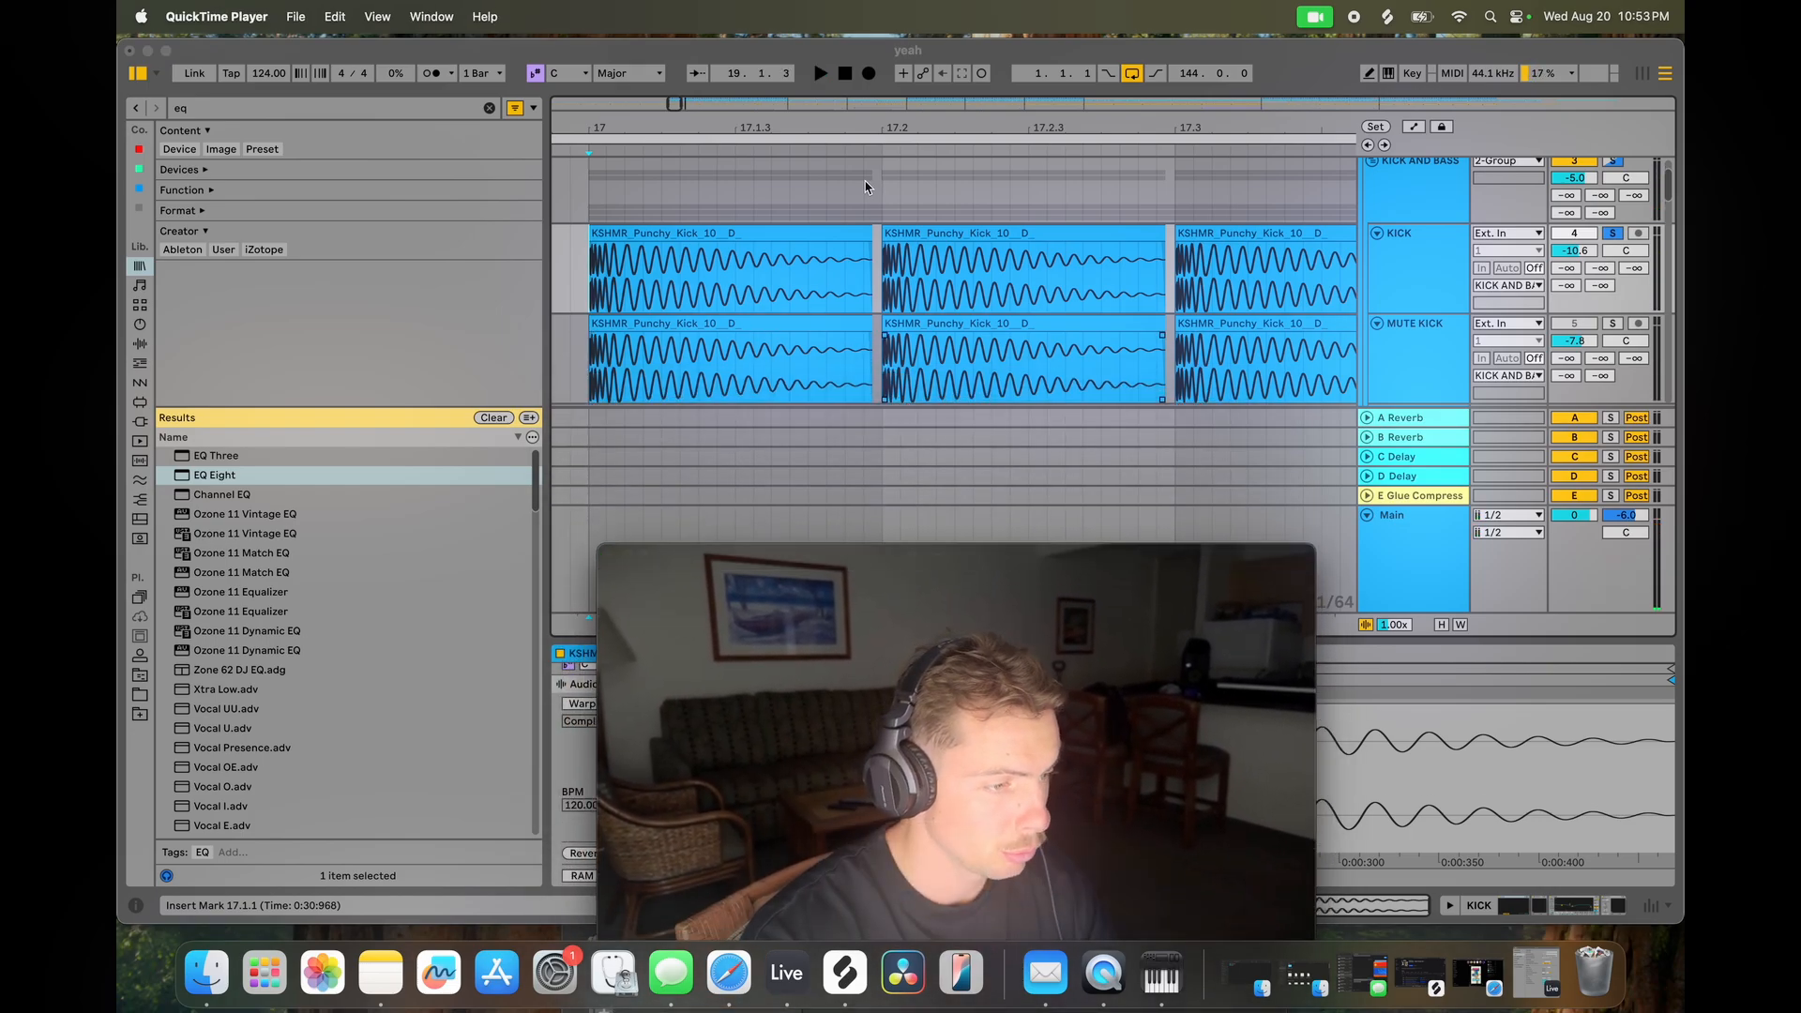
pyautogui.click(851, 128)
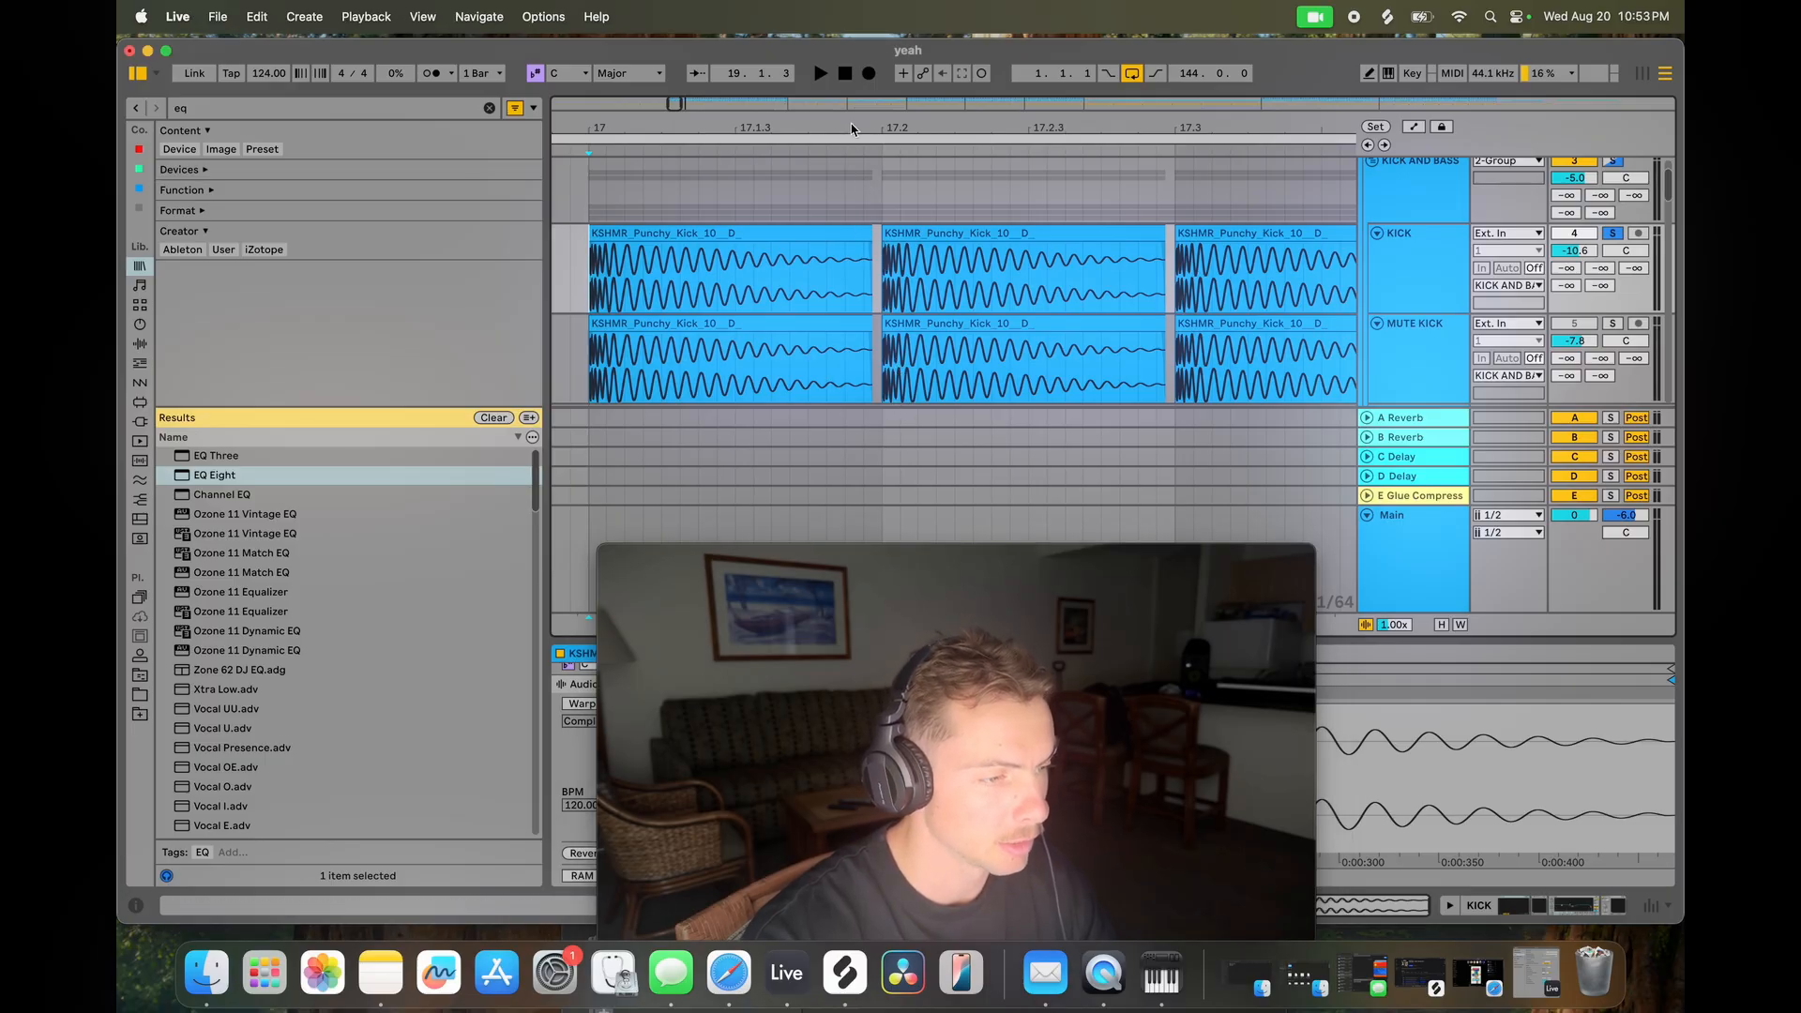
pyautogui.moveTo(852, 129); pyautogui.dragTo(852, 134)
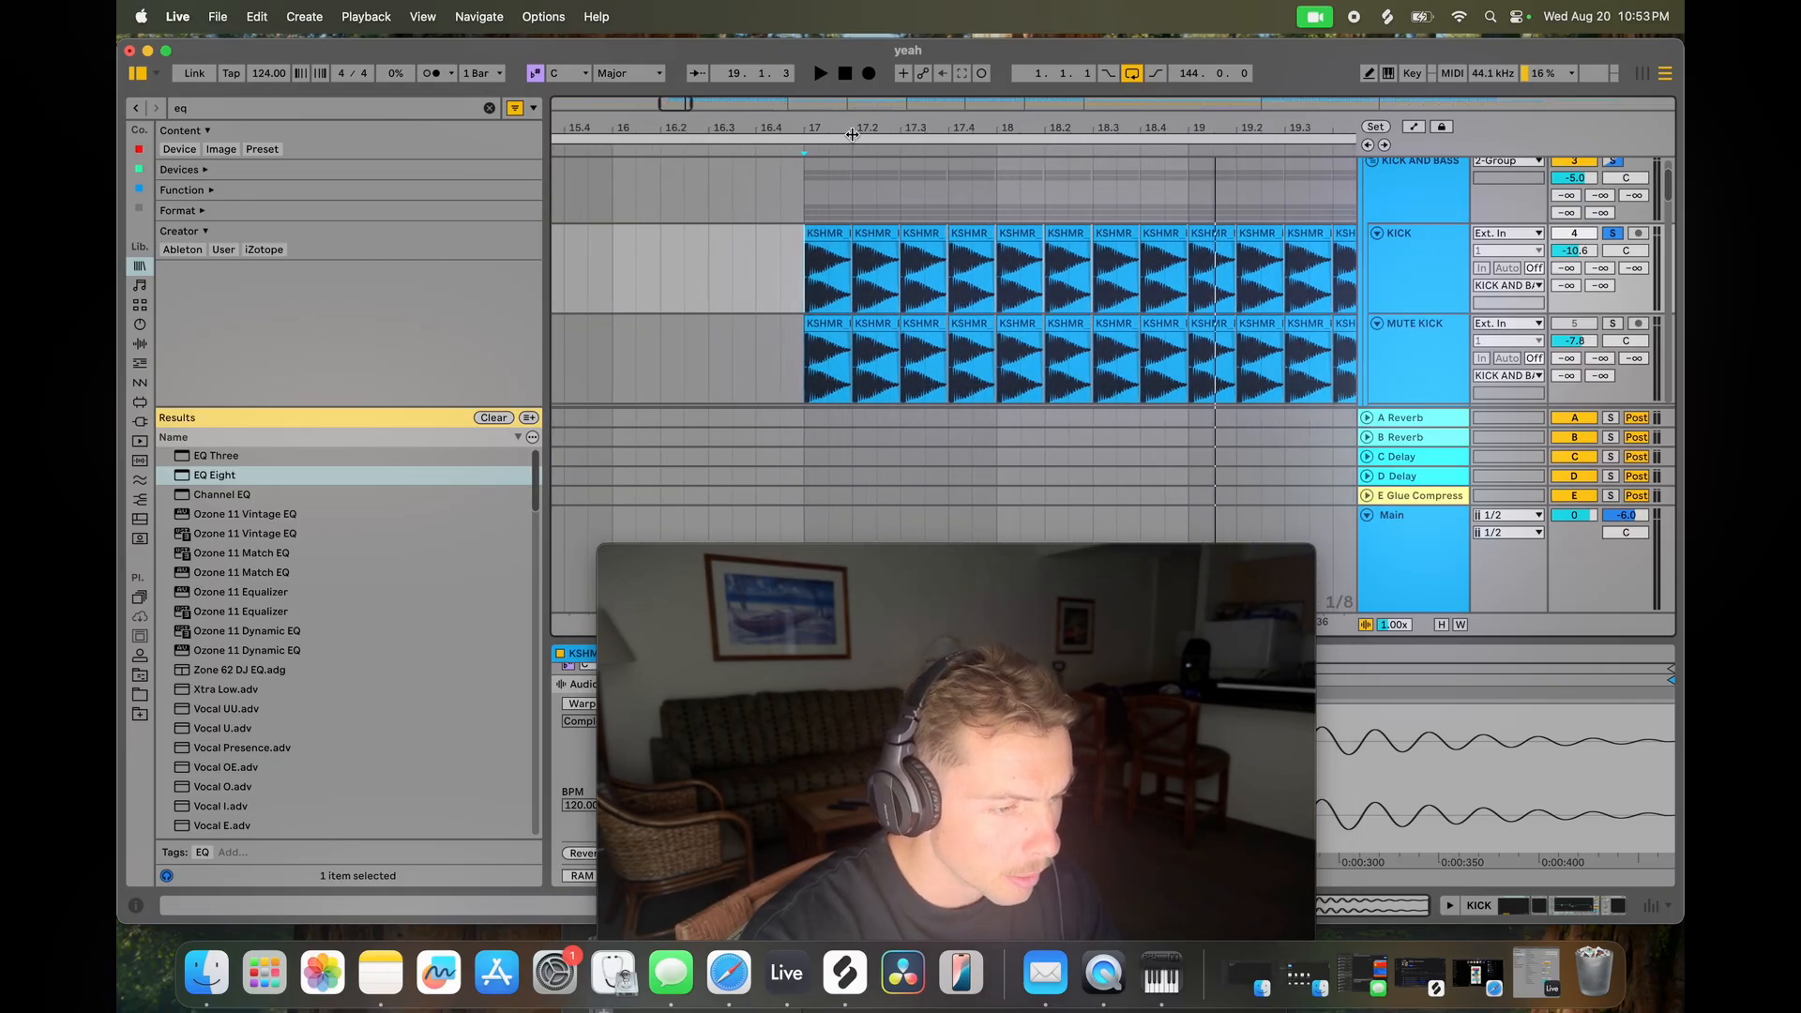
pyautogui.scroll(-15, 938, 251)
pyautogui.click(804, 208)
pyautogui.press('space')
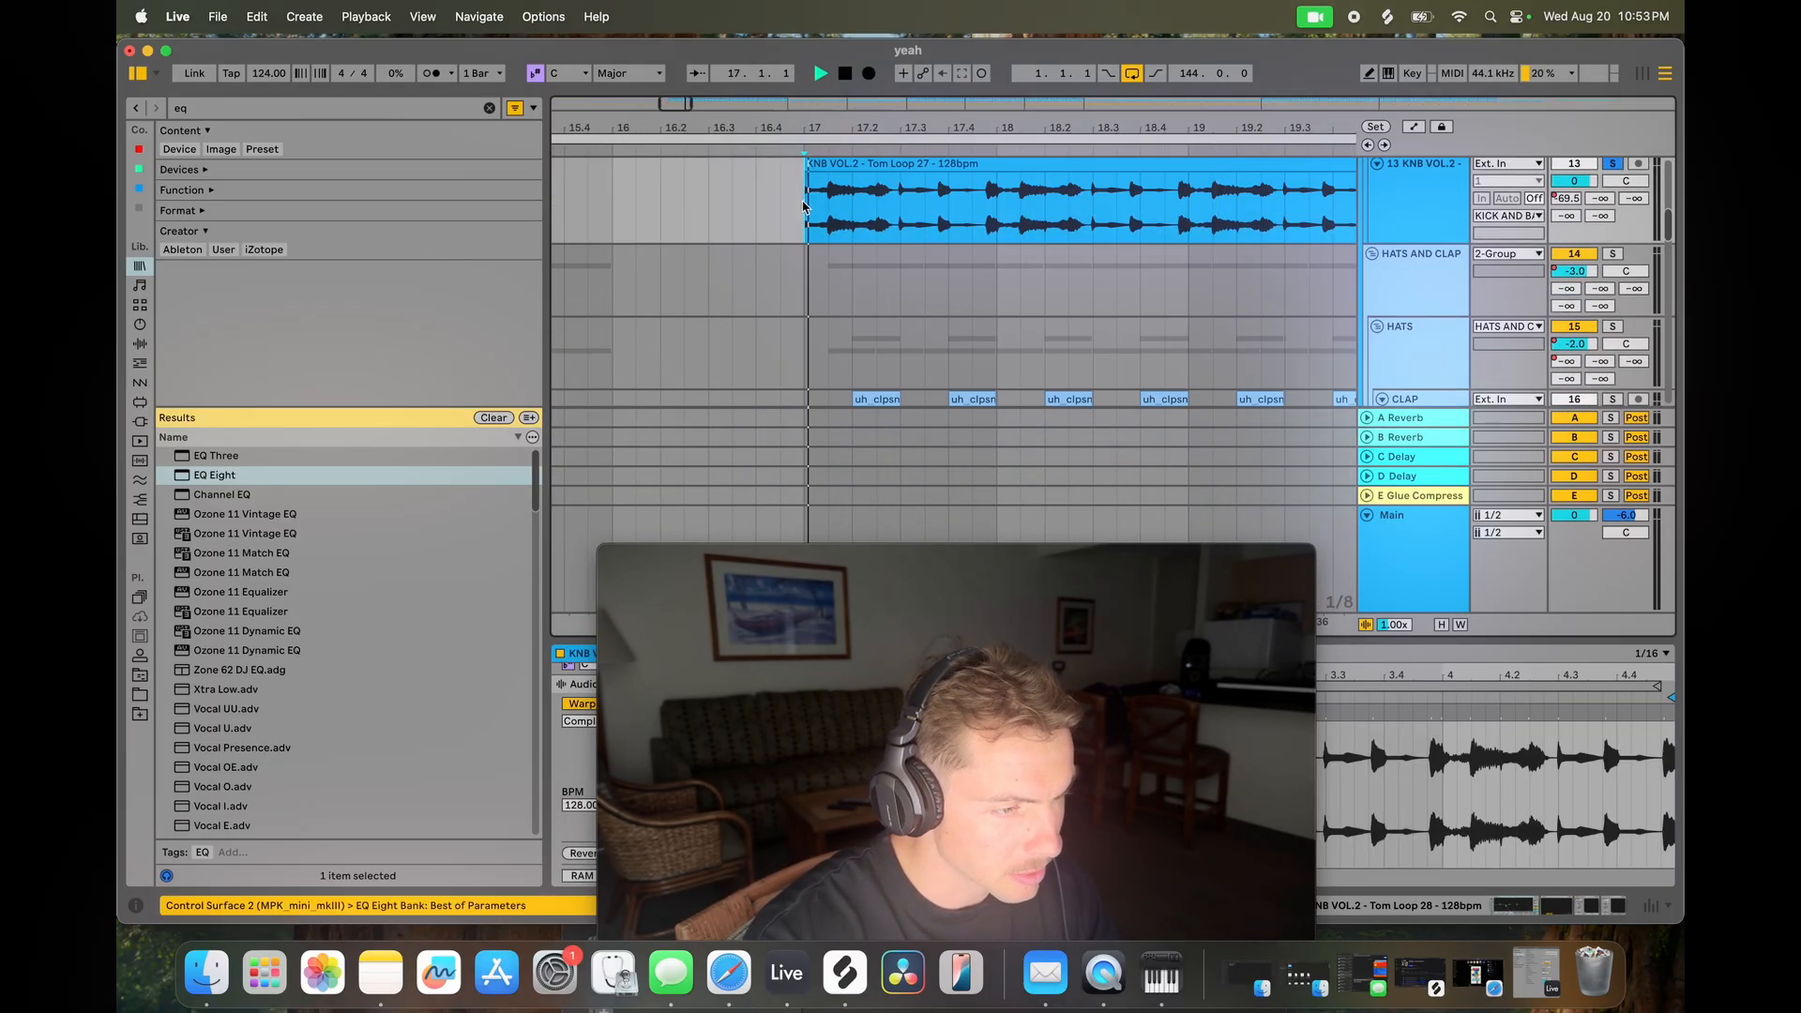
# Move the webcam preview up over the arrangement and show the Tom Loop track's device chain.
pyautogui.moveTo(1169, 557); pyautogui.dragTo(1163, 141)
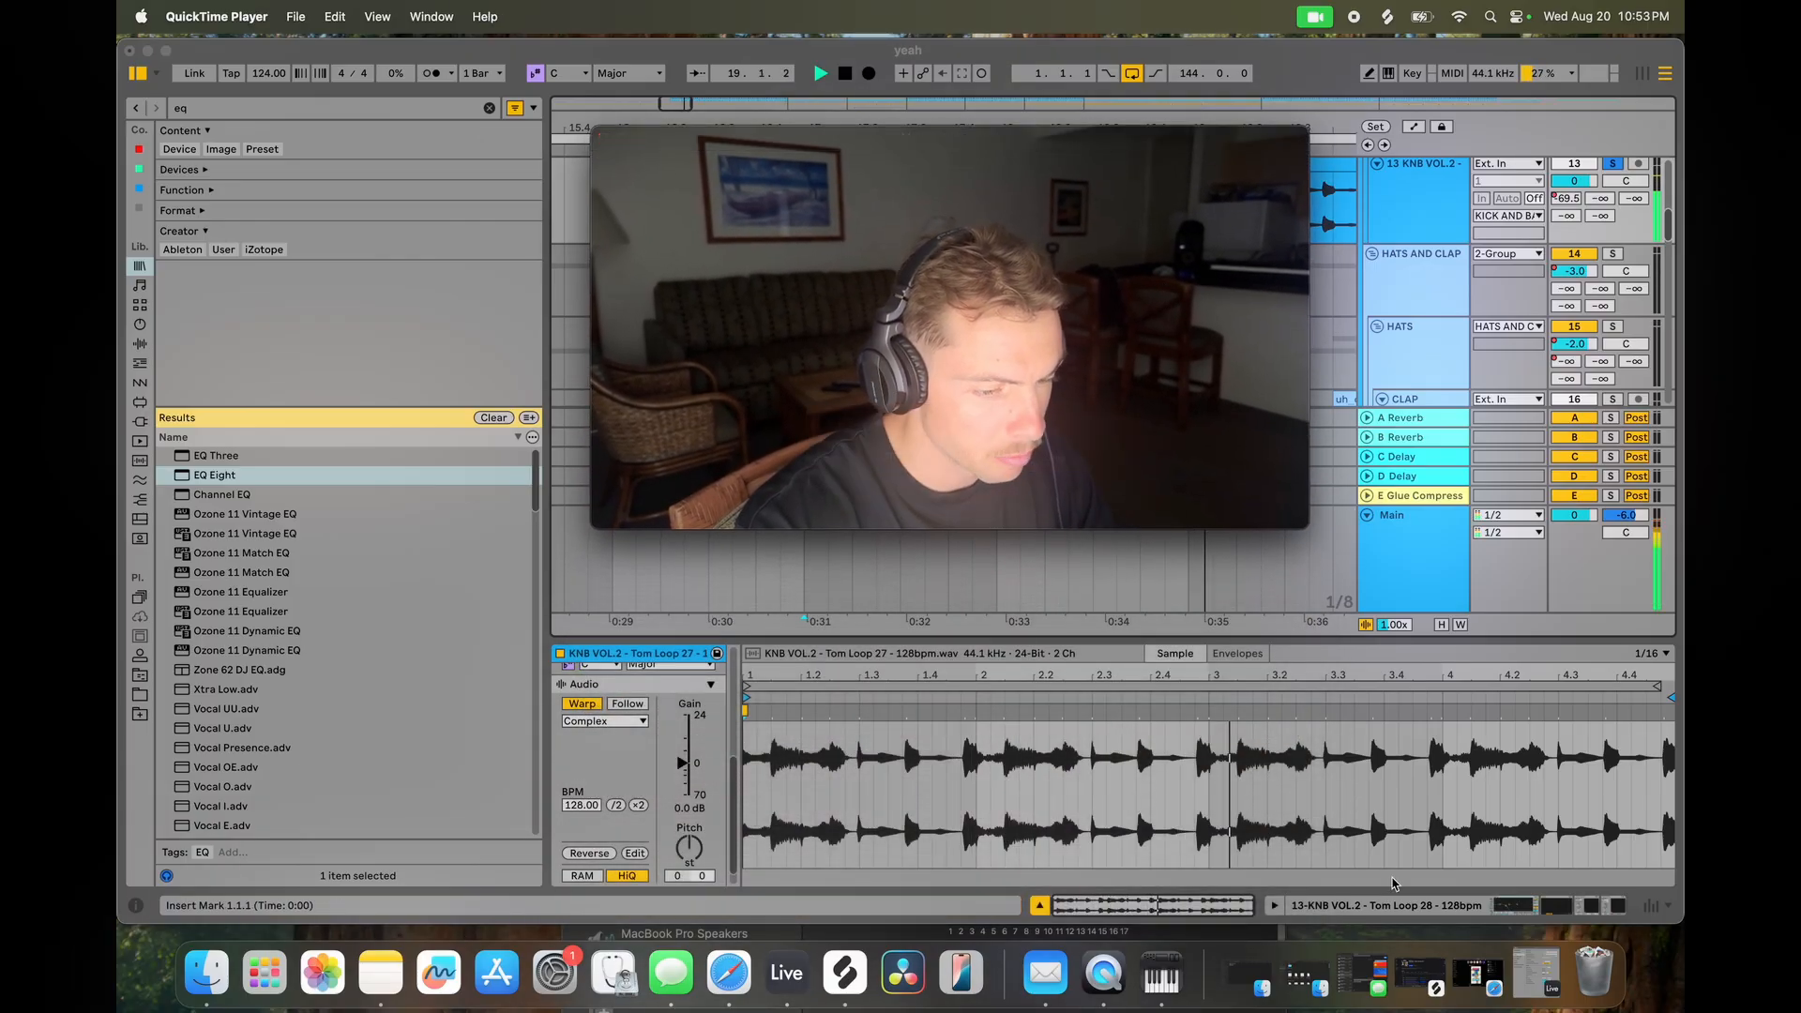
pyautogui.click(1495, 908)
pyautogui.click(1497, 909)
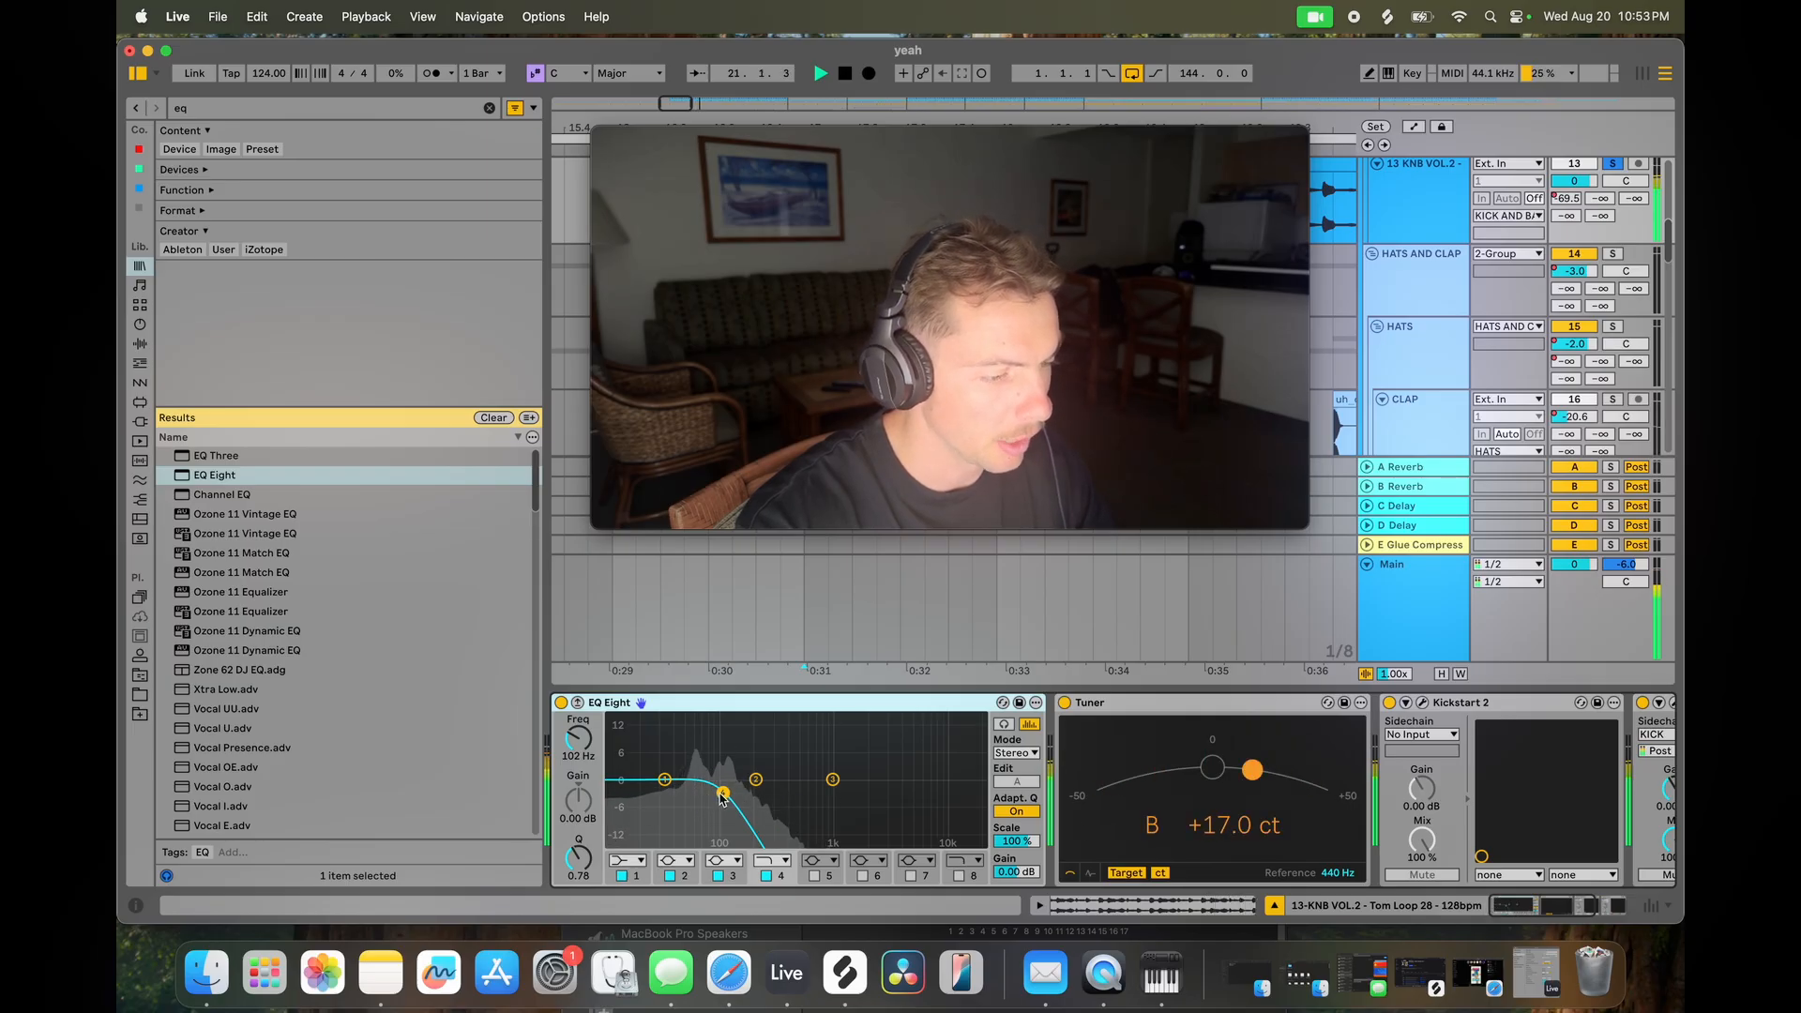
# Try raising the cutoff of band 4 in the Tom Loop's EQ Eight and check the band's filter type options.
pyautogui.moveTo(722, 794); pyautogui.dragTo(951, 797)
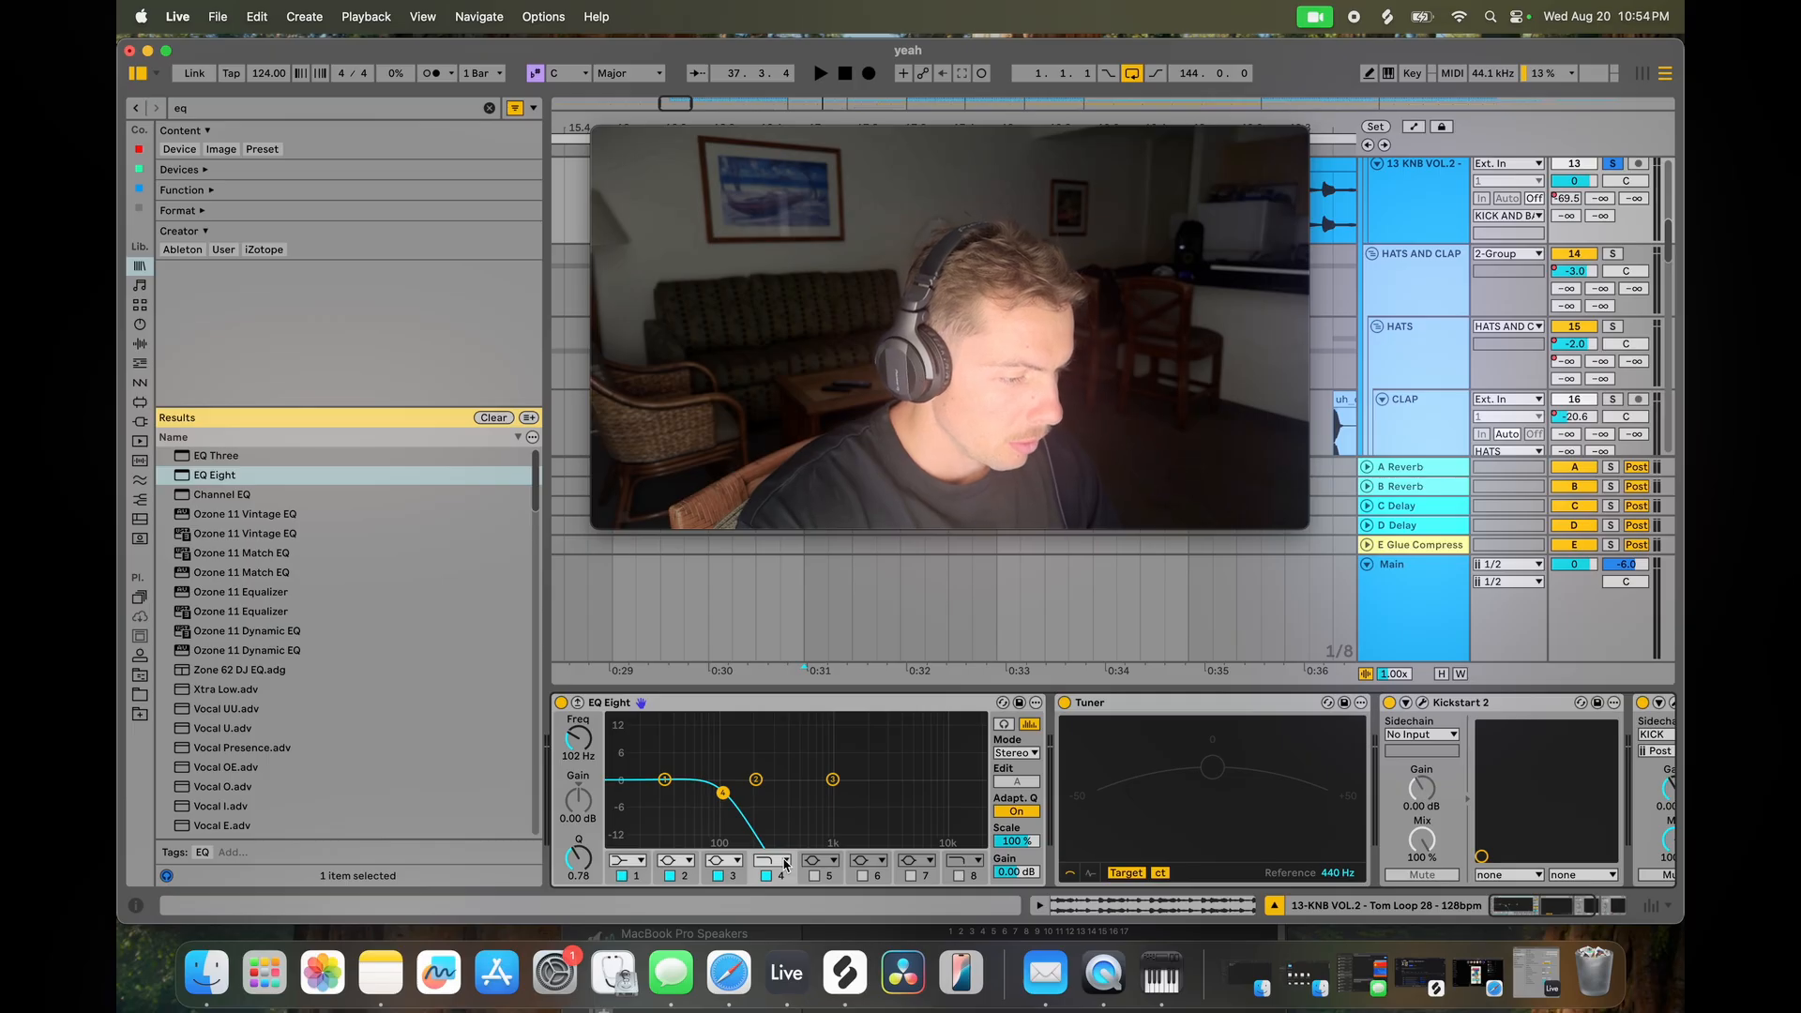
pyautogui.click(786, 861)
pyautogui.click(769, 834)
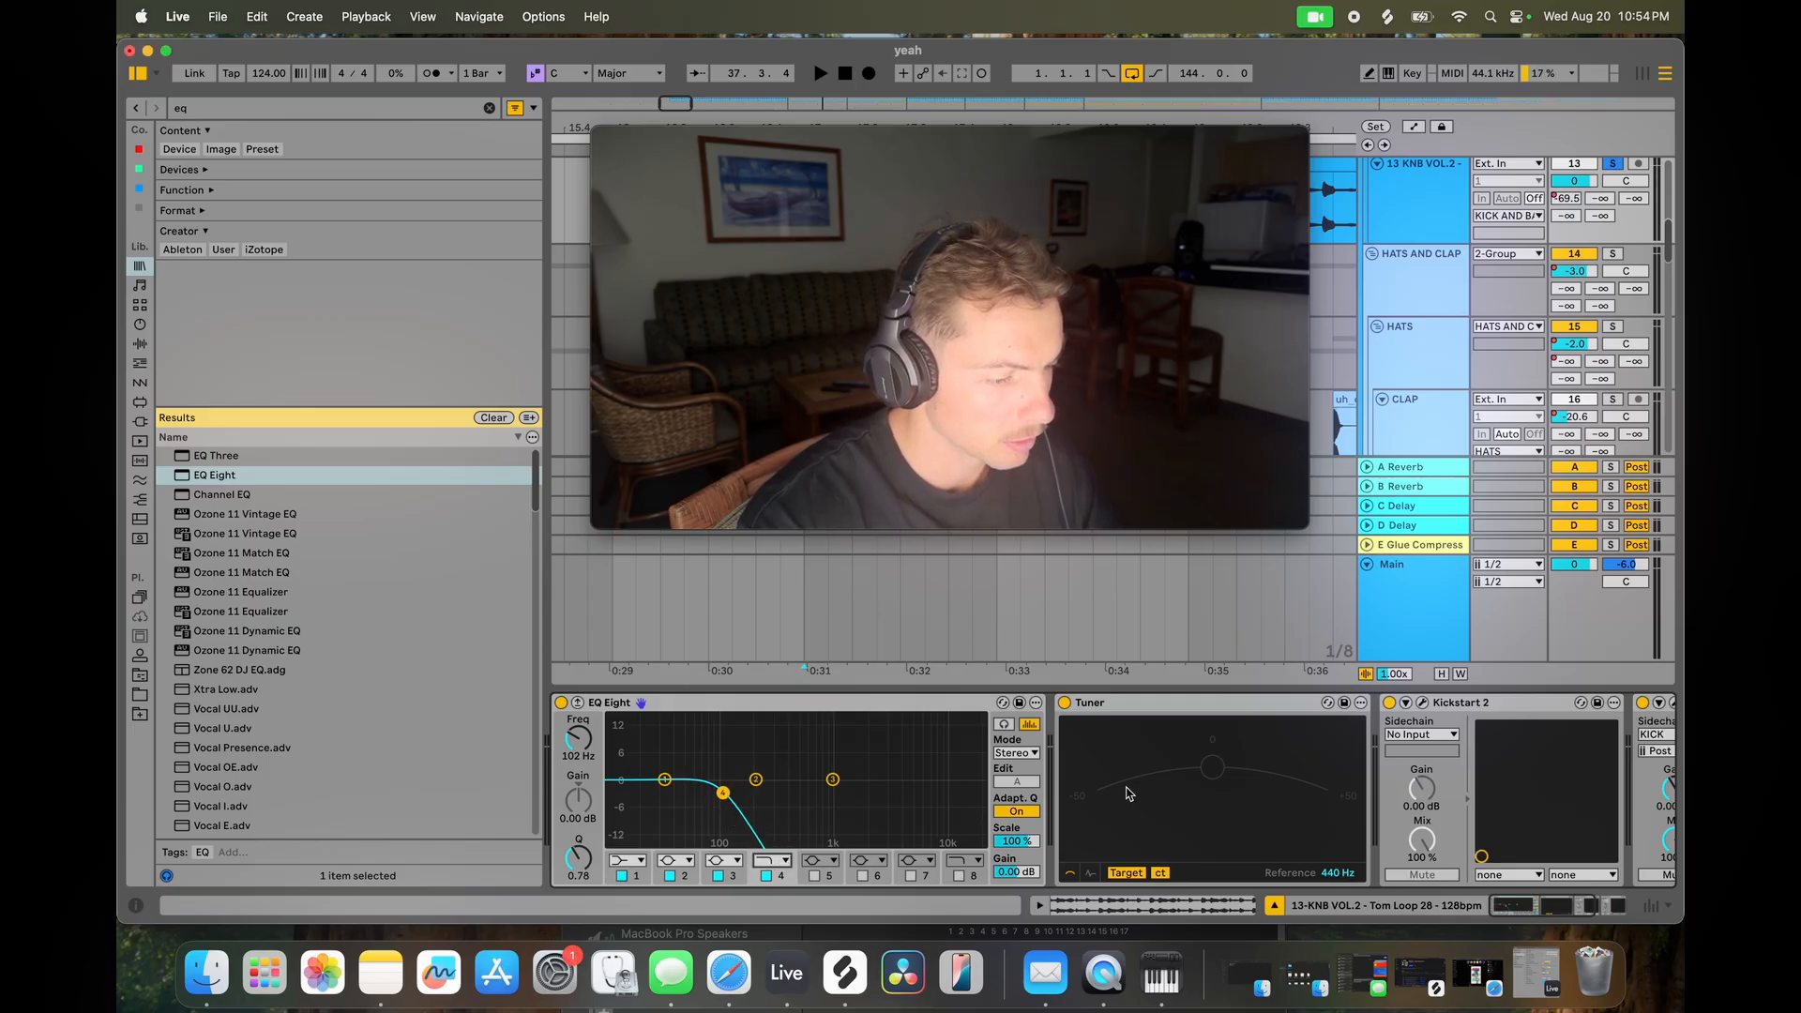
# Move the webcam preview below the Tom Loop clip, open the track's Pro-Q 4 editor, and play the track.
pyautogui.moveTo(1543, 907); pyautogui.dragTo(1574, 909)
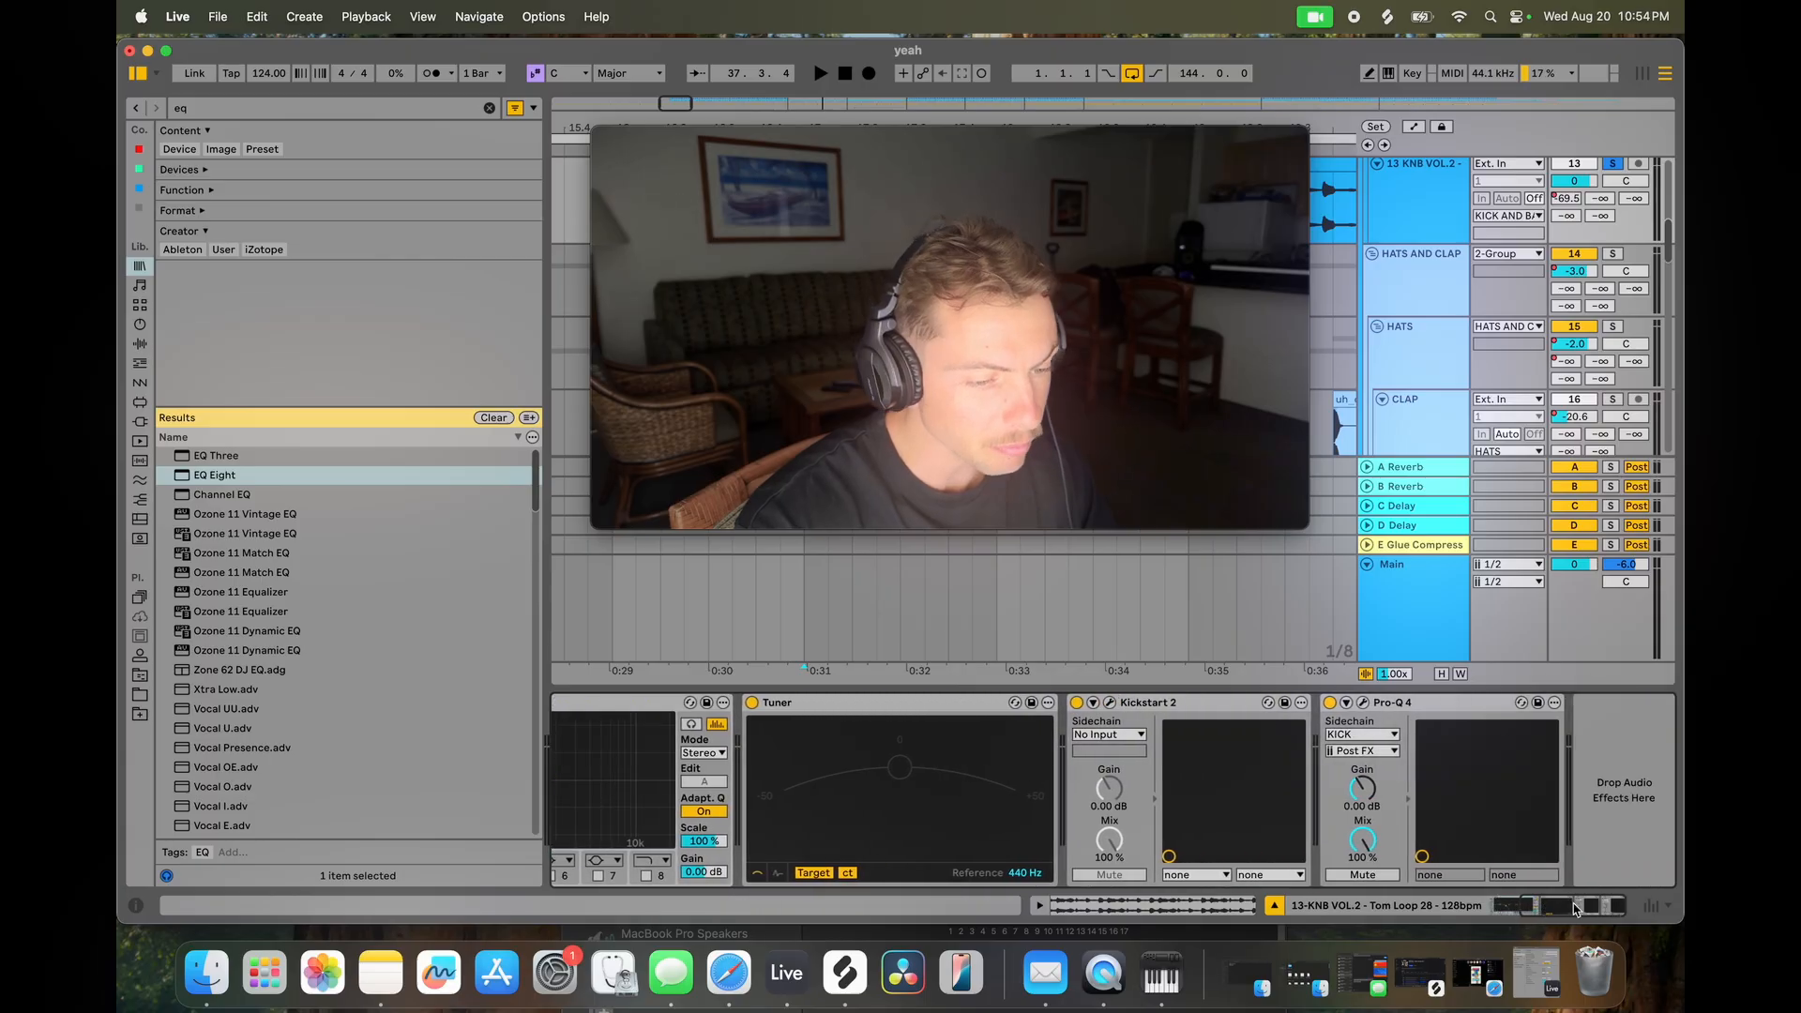
pyautogui.moveTo(813, 149)
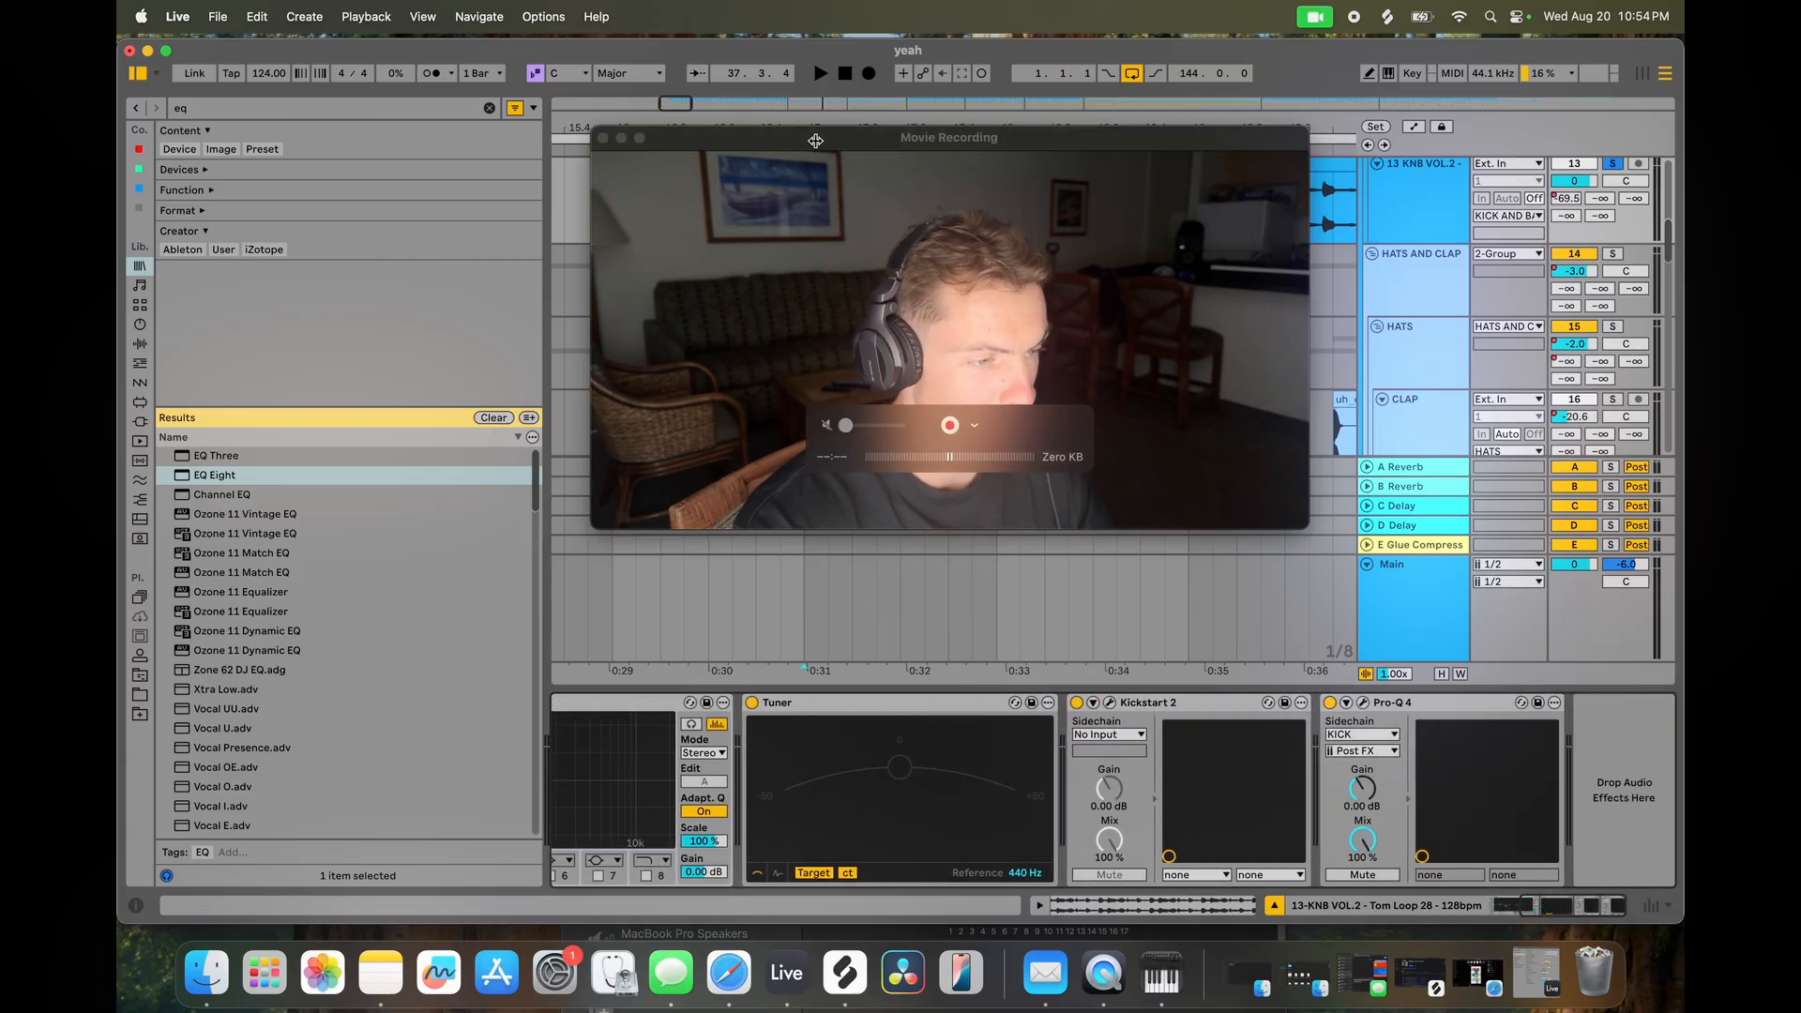
pyautogui.moveTo(816, 140); pyautogui.dragTo(804, 275)
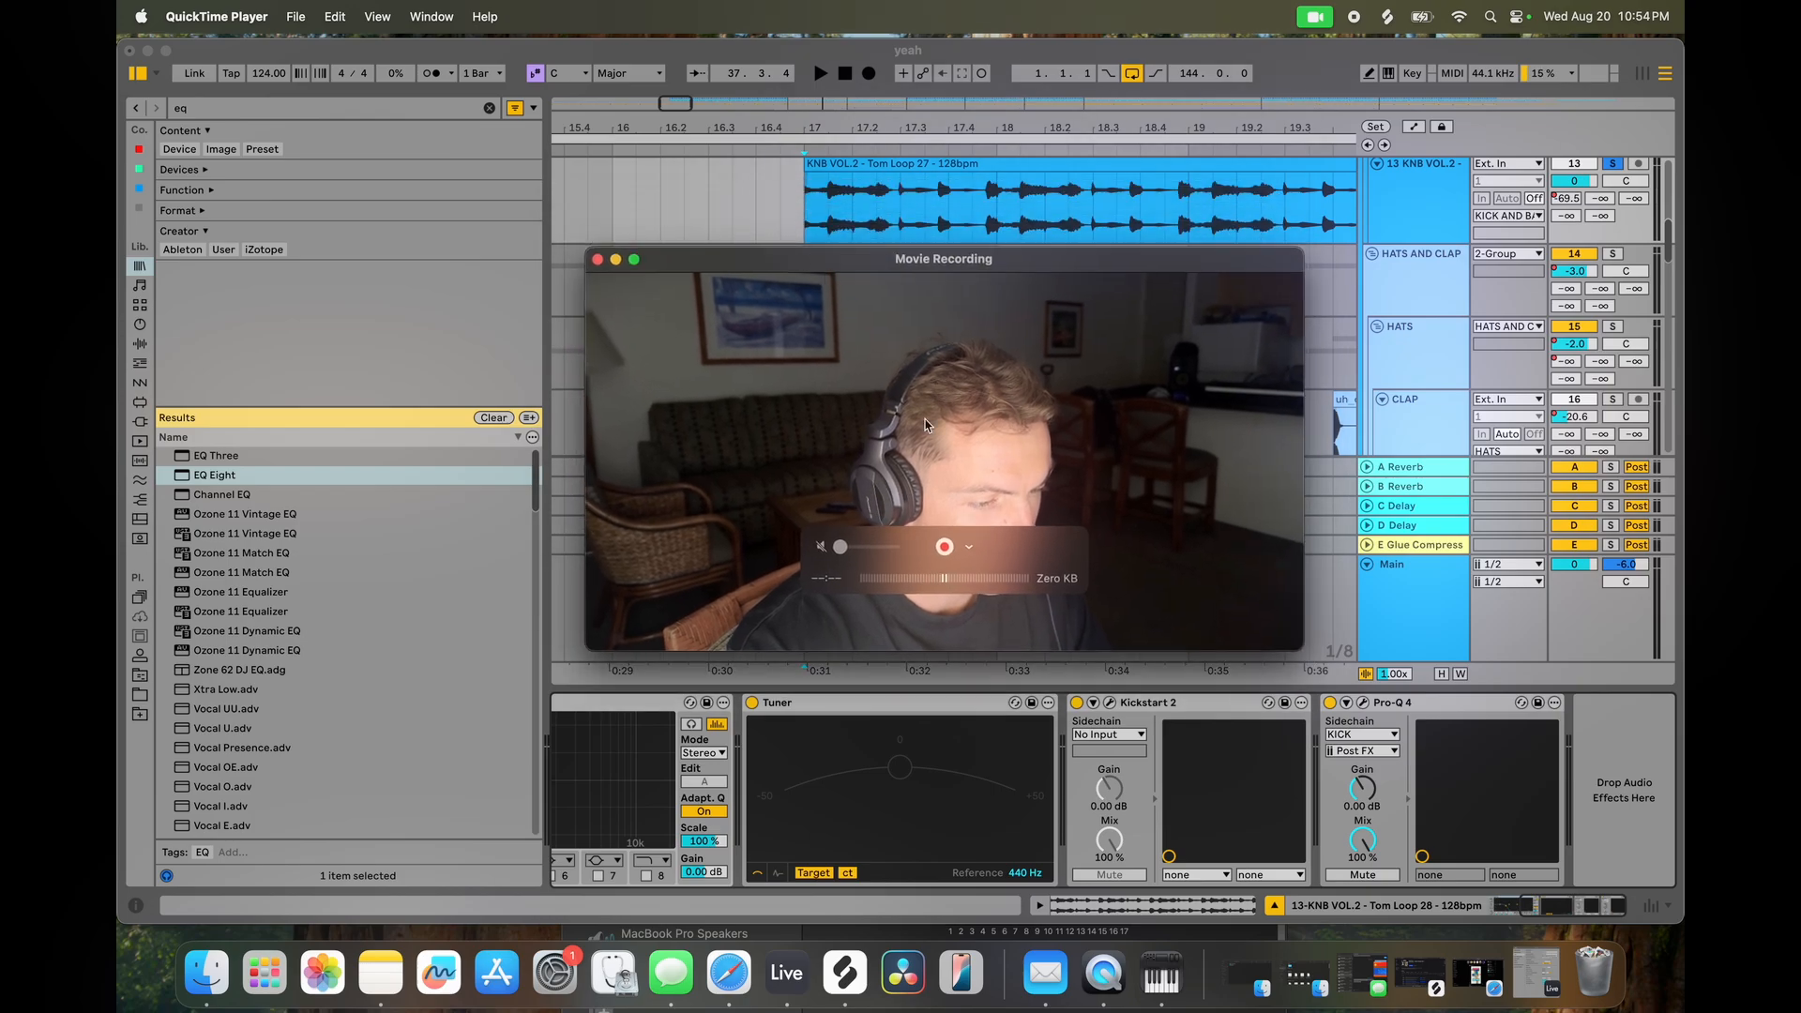
pyautogui.click(1532, 909)
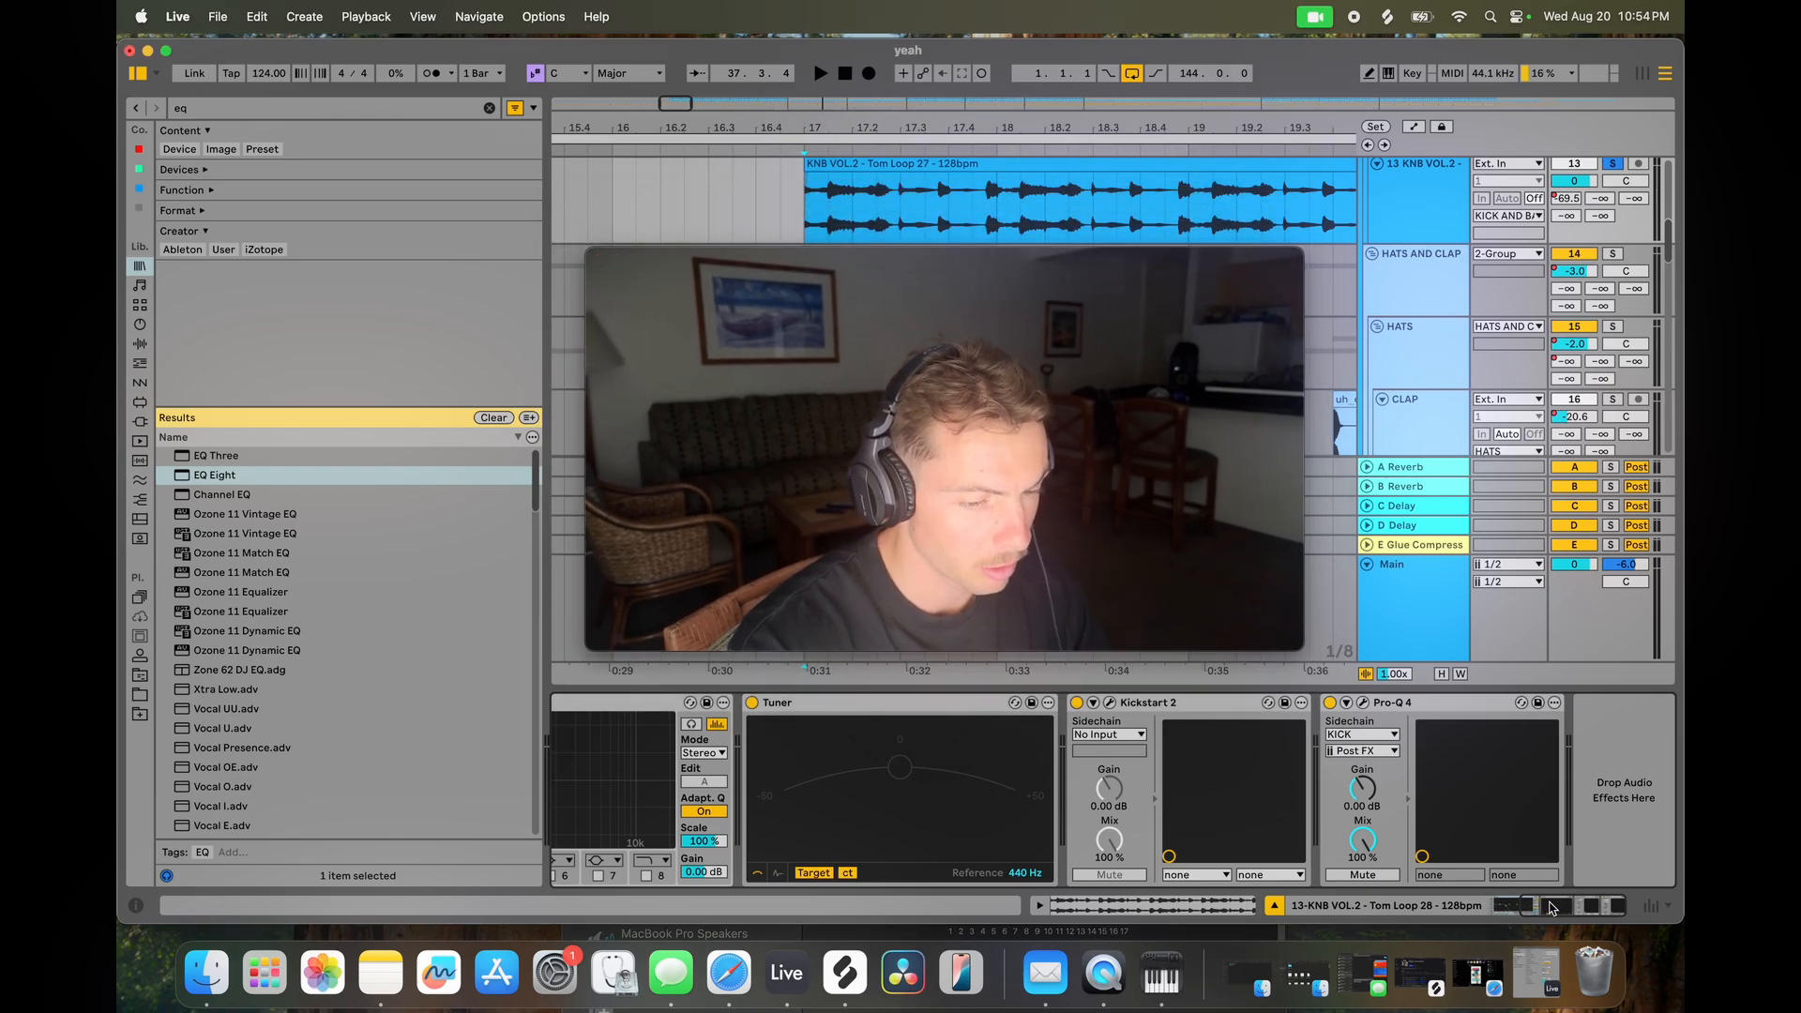
pyautogui.moveTo(1551, 907); pyautogui.dragTo(1539, 906)
pyautogui.click(1479, 703)
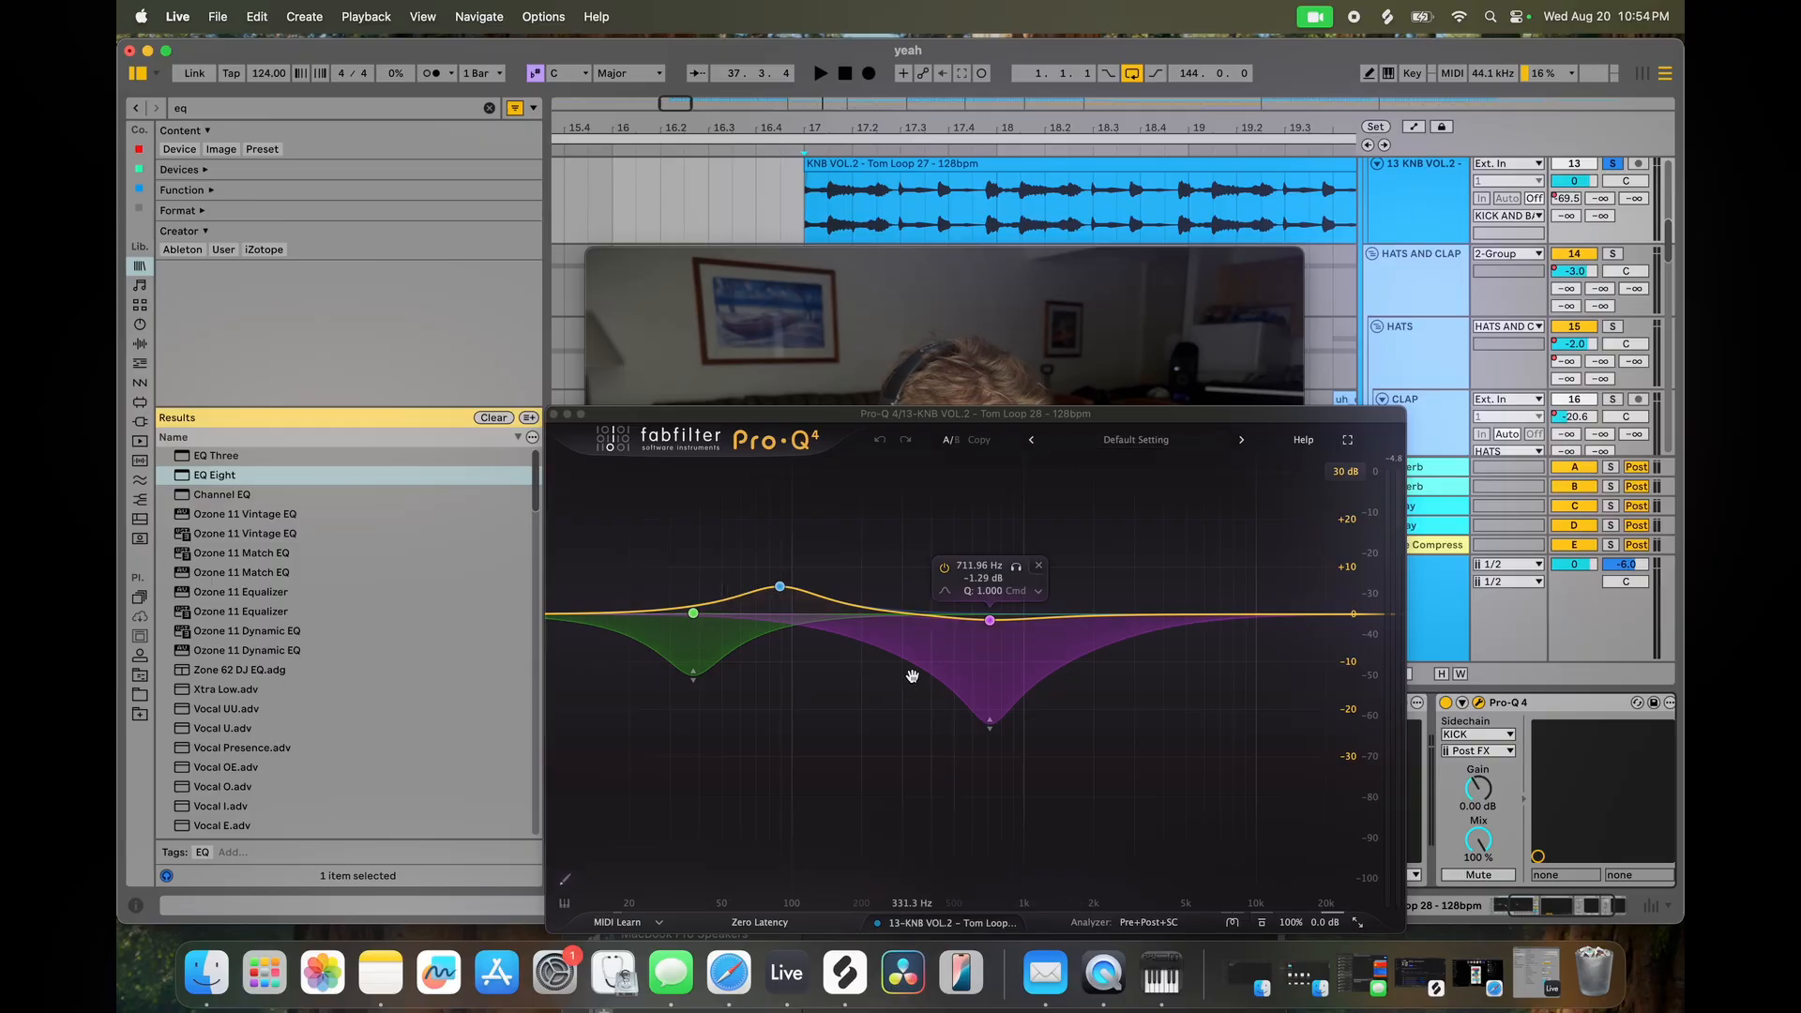
pyautogui.press('space')
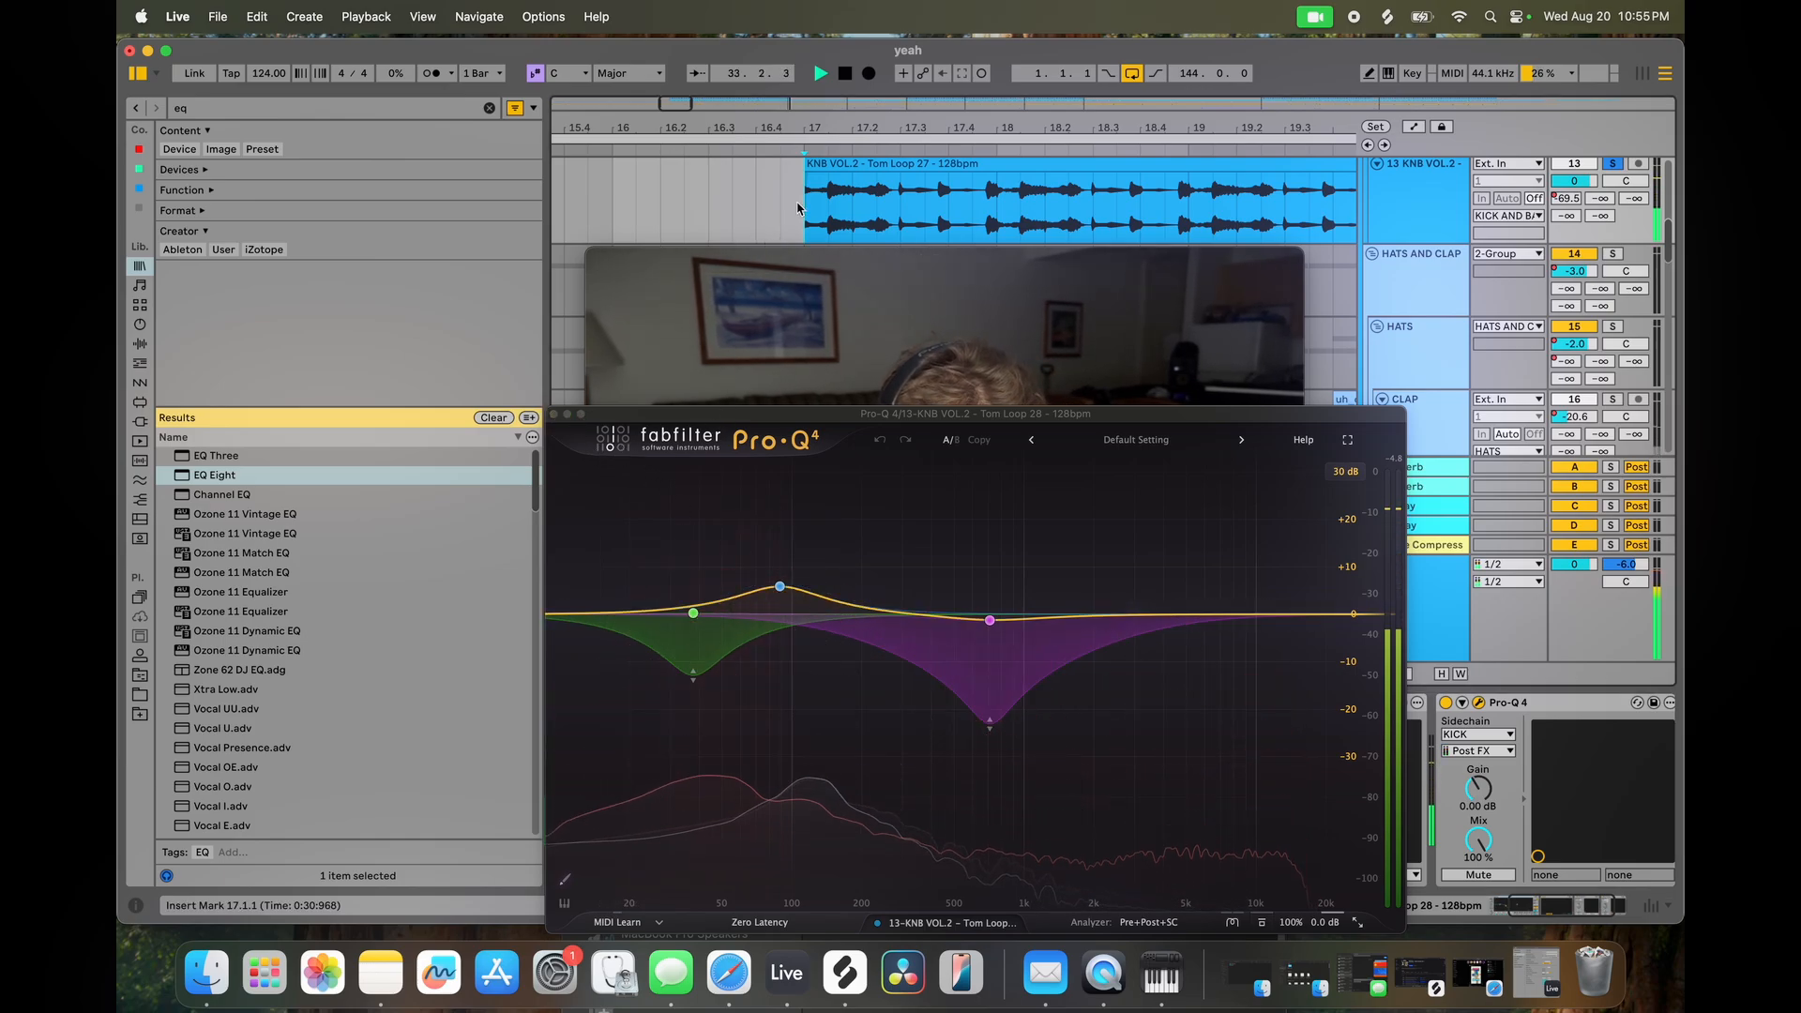
# Play the track unsoloed from bar 17 on the KICK AND BASS group and move the webcam preview below the kick tracks.
pyautogui.scroll(3, 803, 240)
pyautogui.scroll(3, 803, 240)
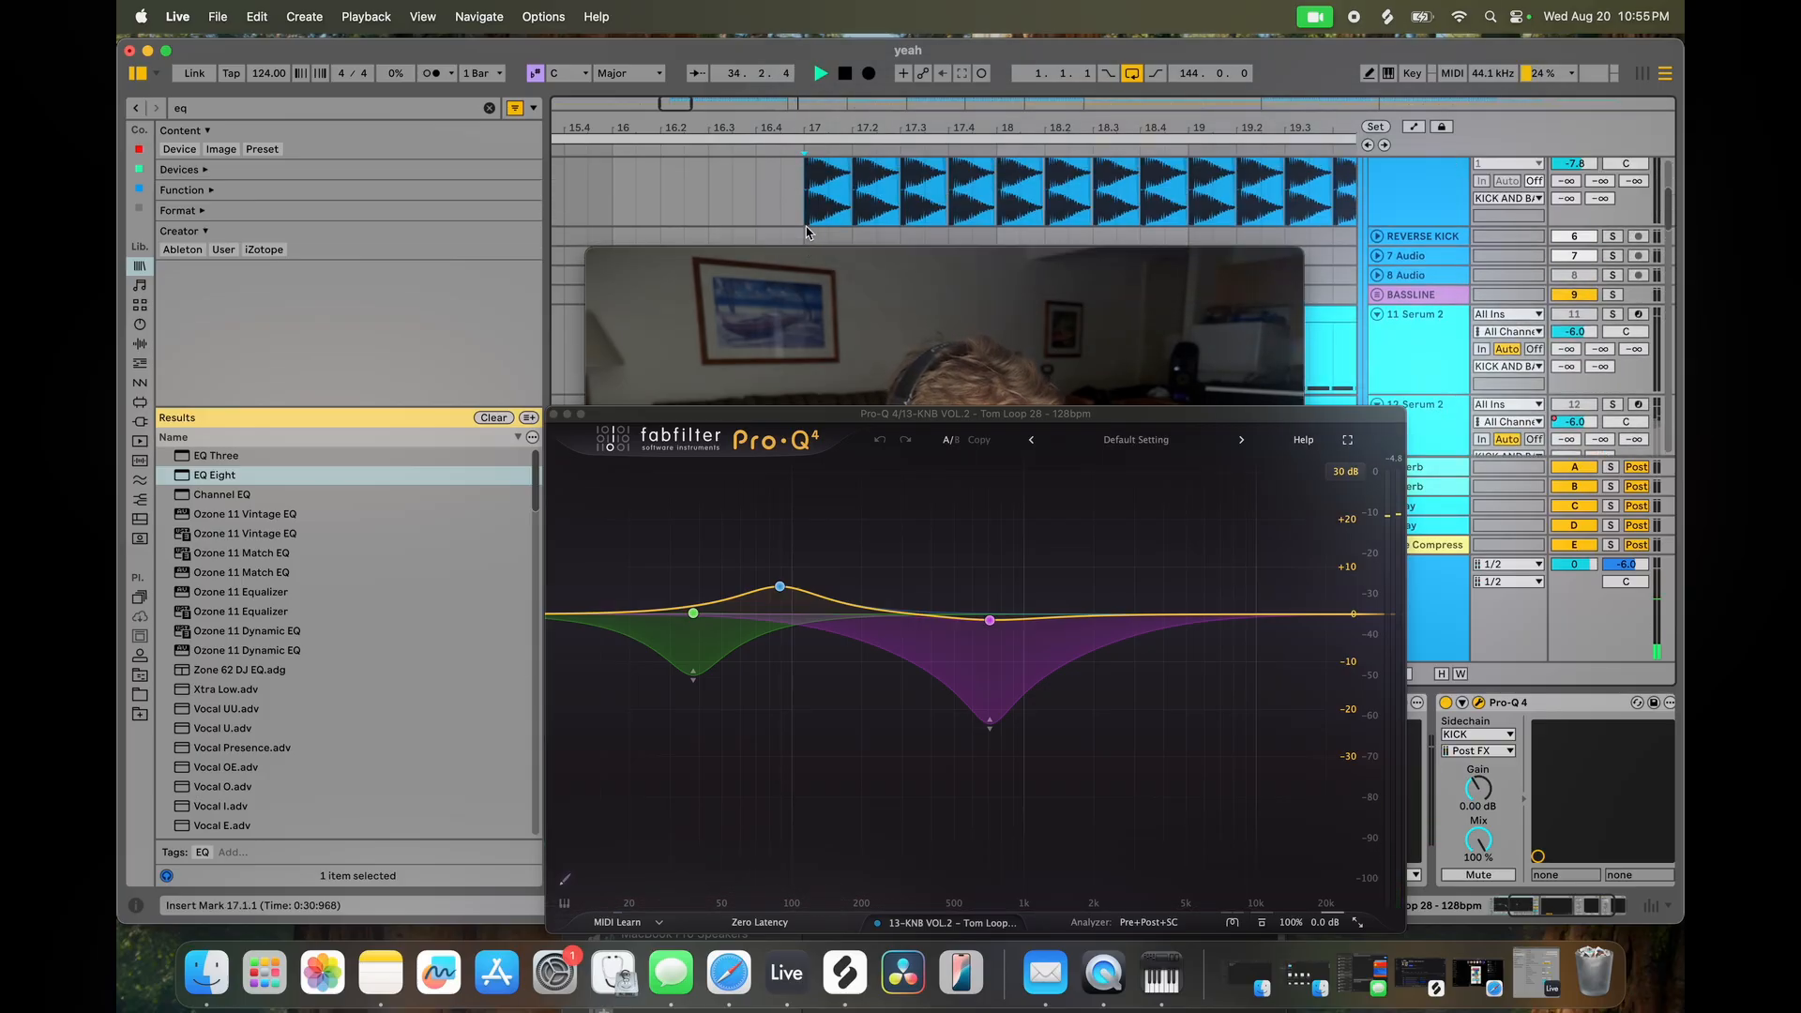
pyautogui.click(808, 203)
pyautogui.press('space')
pyautogui.scroll(5, 804, 208)
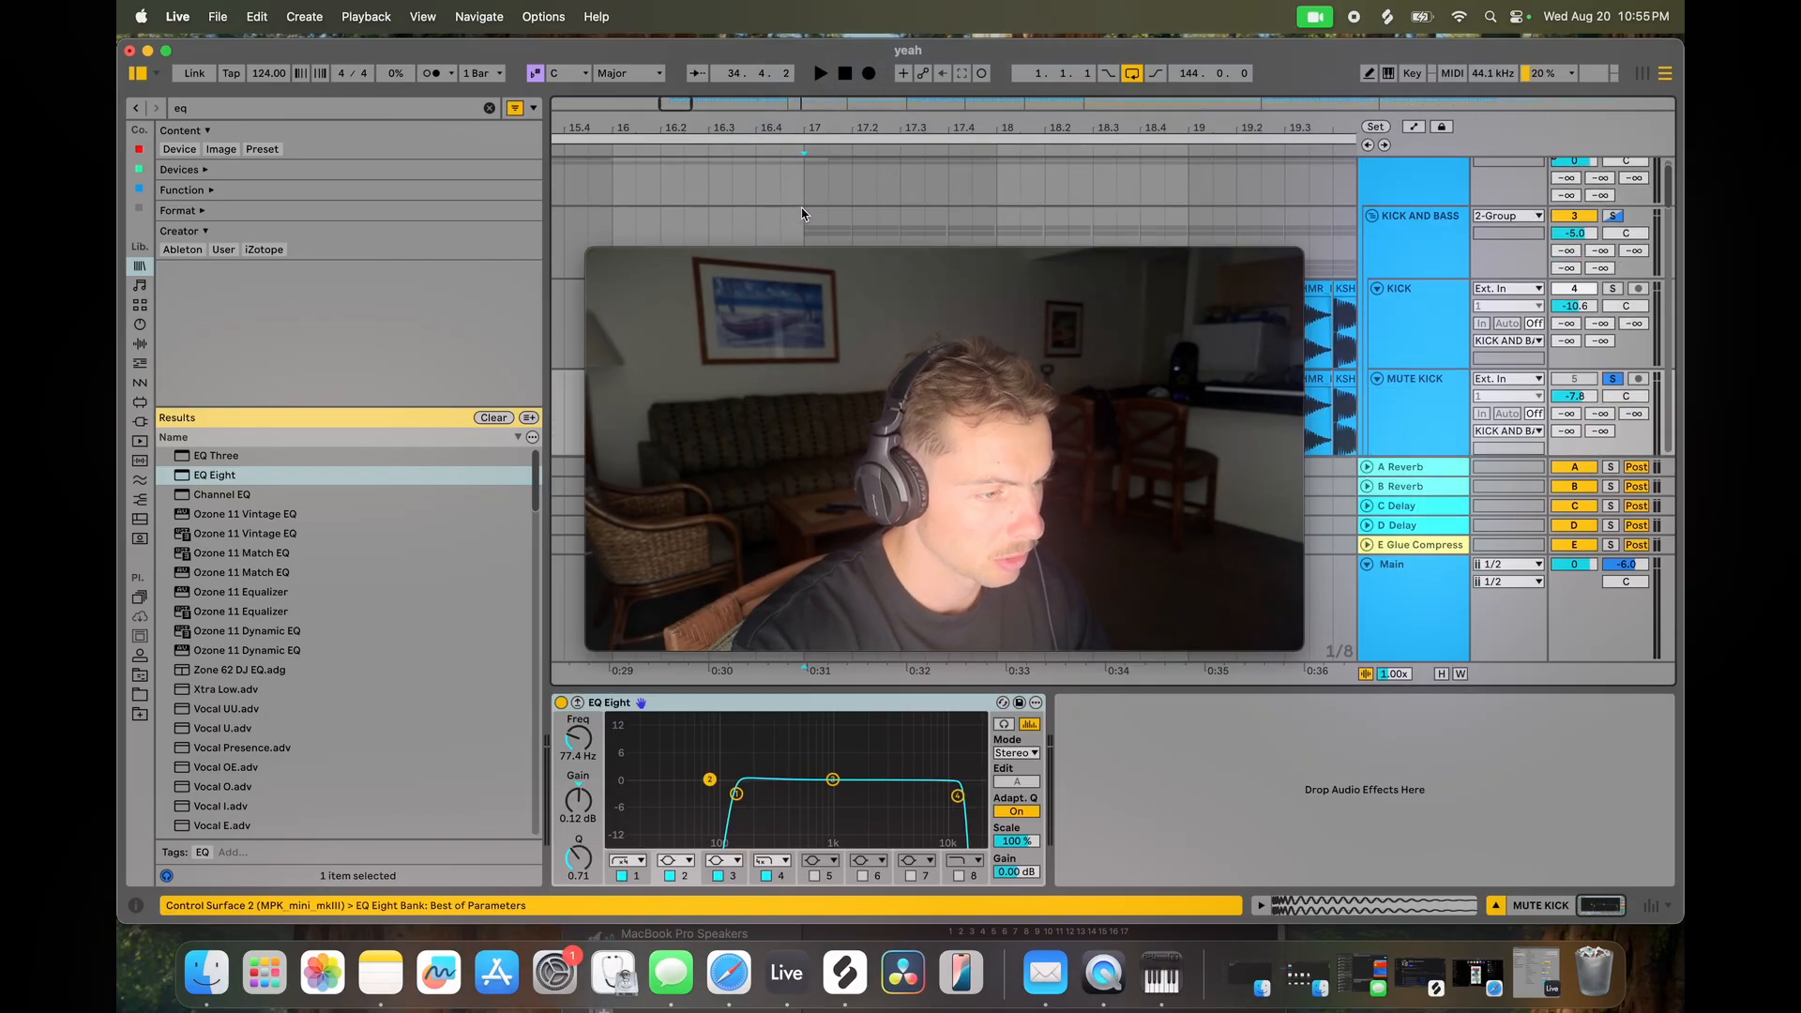
pyautogui.click(802, 234)
pyautogui.press('space')
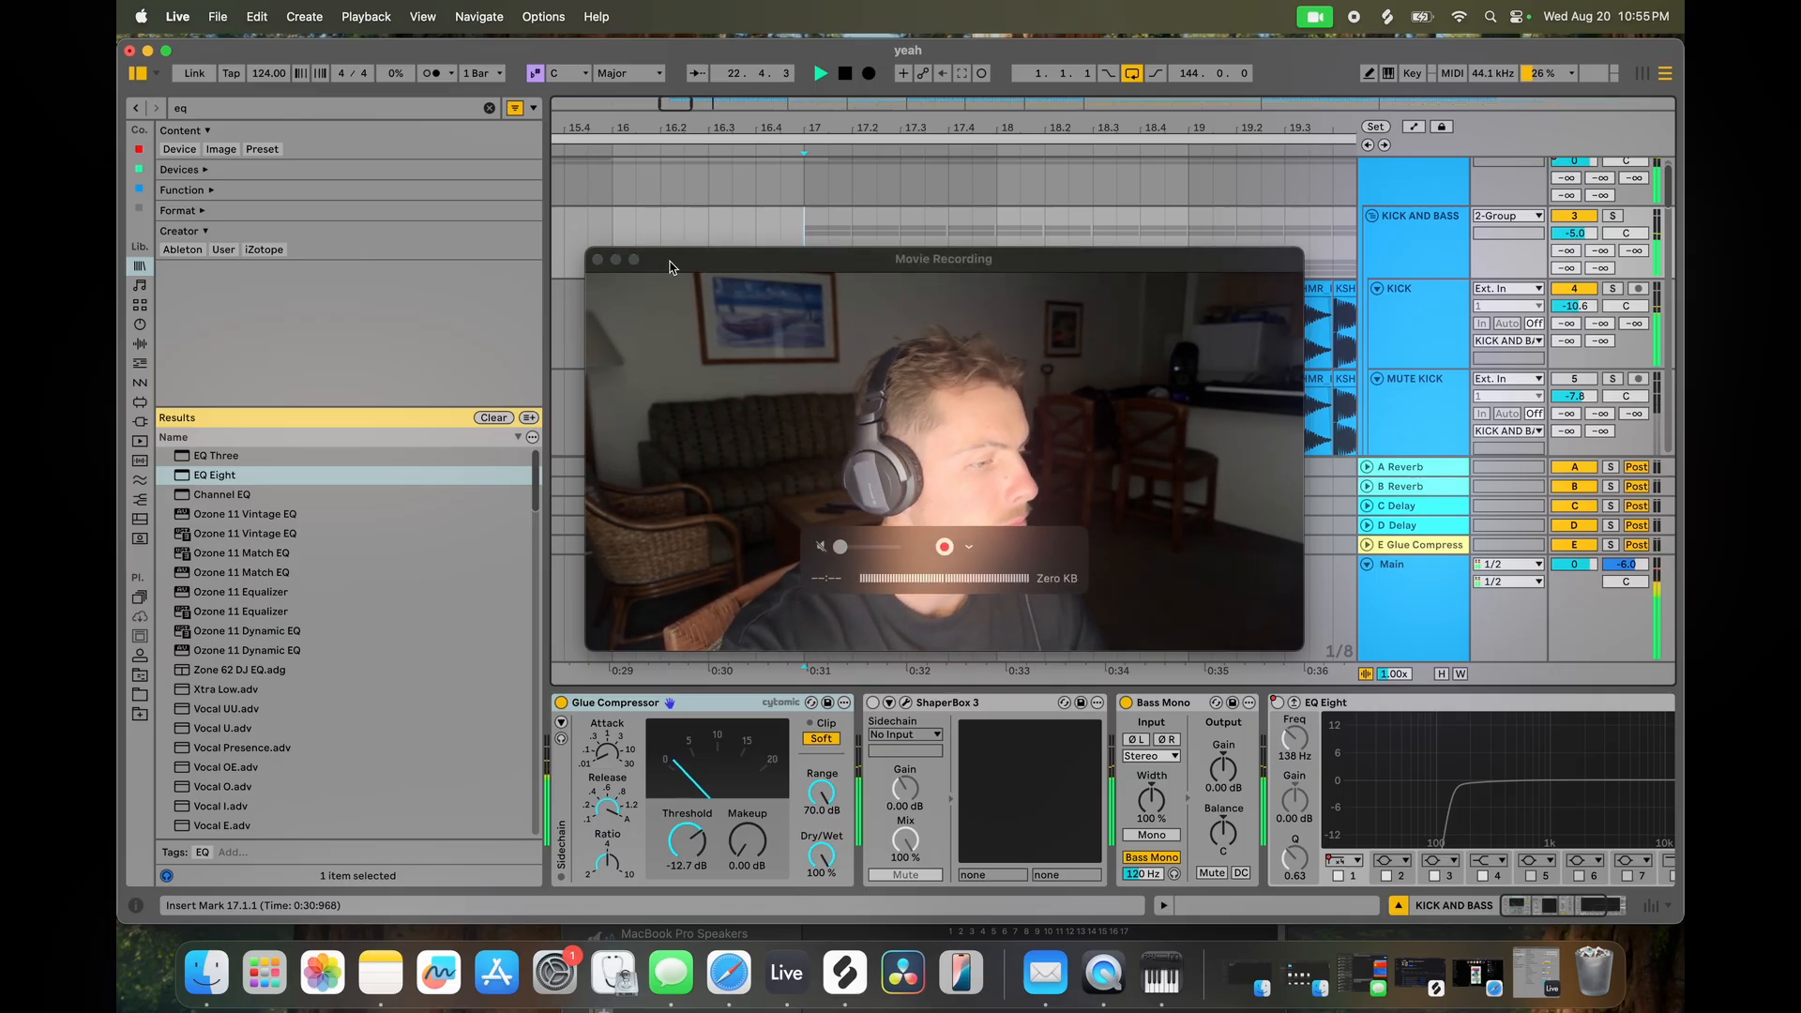
pyautogui.moveTo(670, 266); pyautogui.dragTo(652, 564)
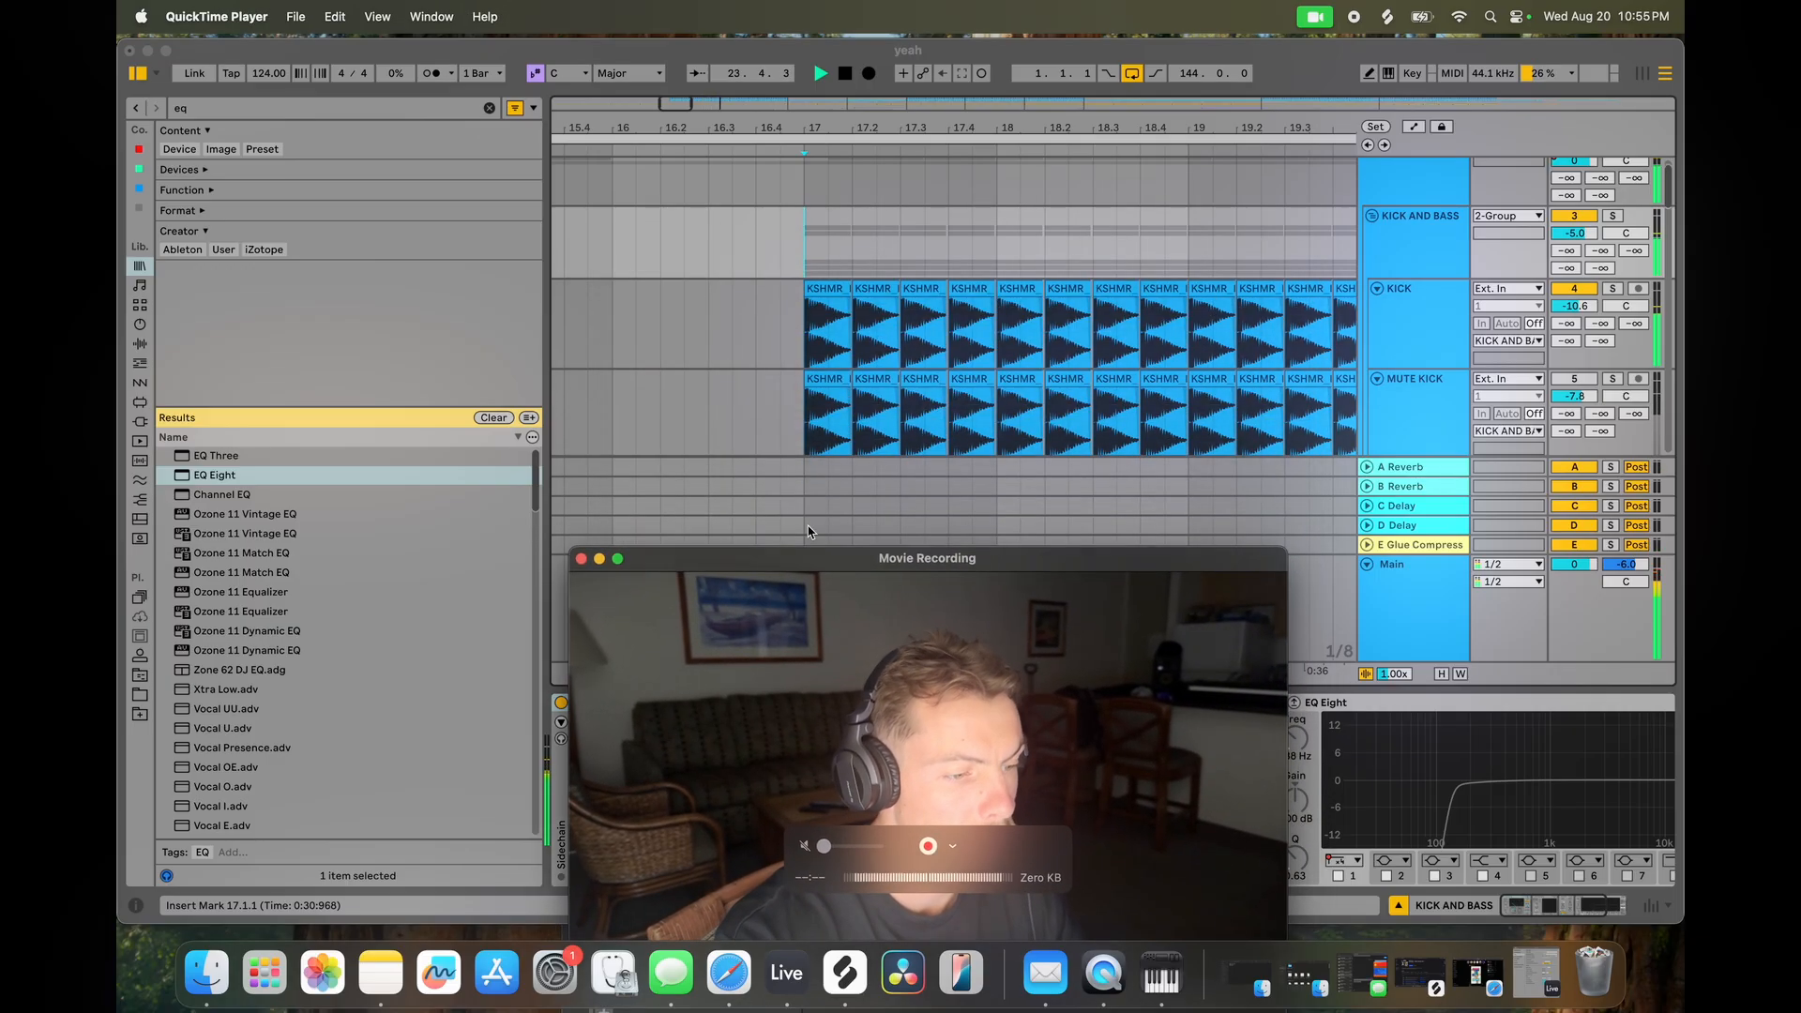
pyautogui.click(814, 255)
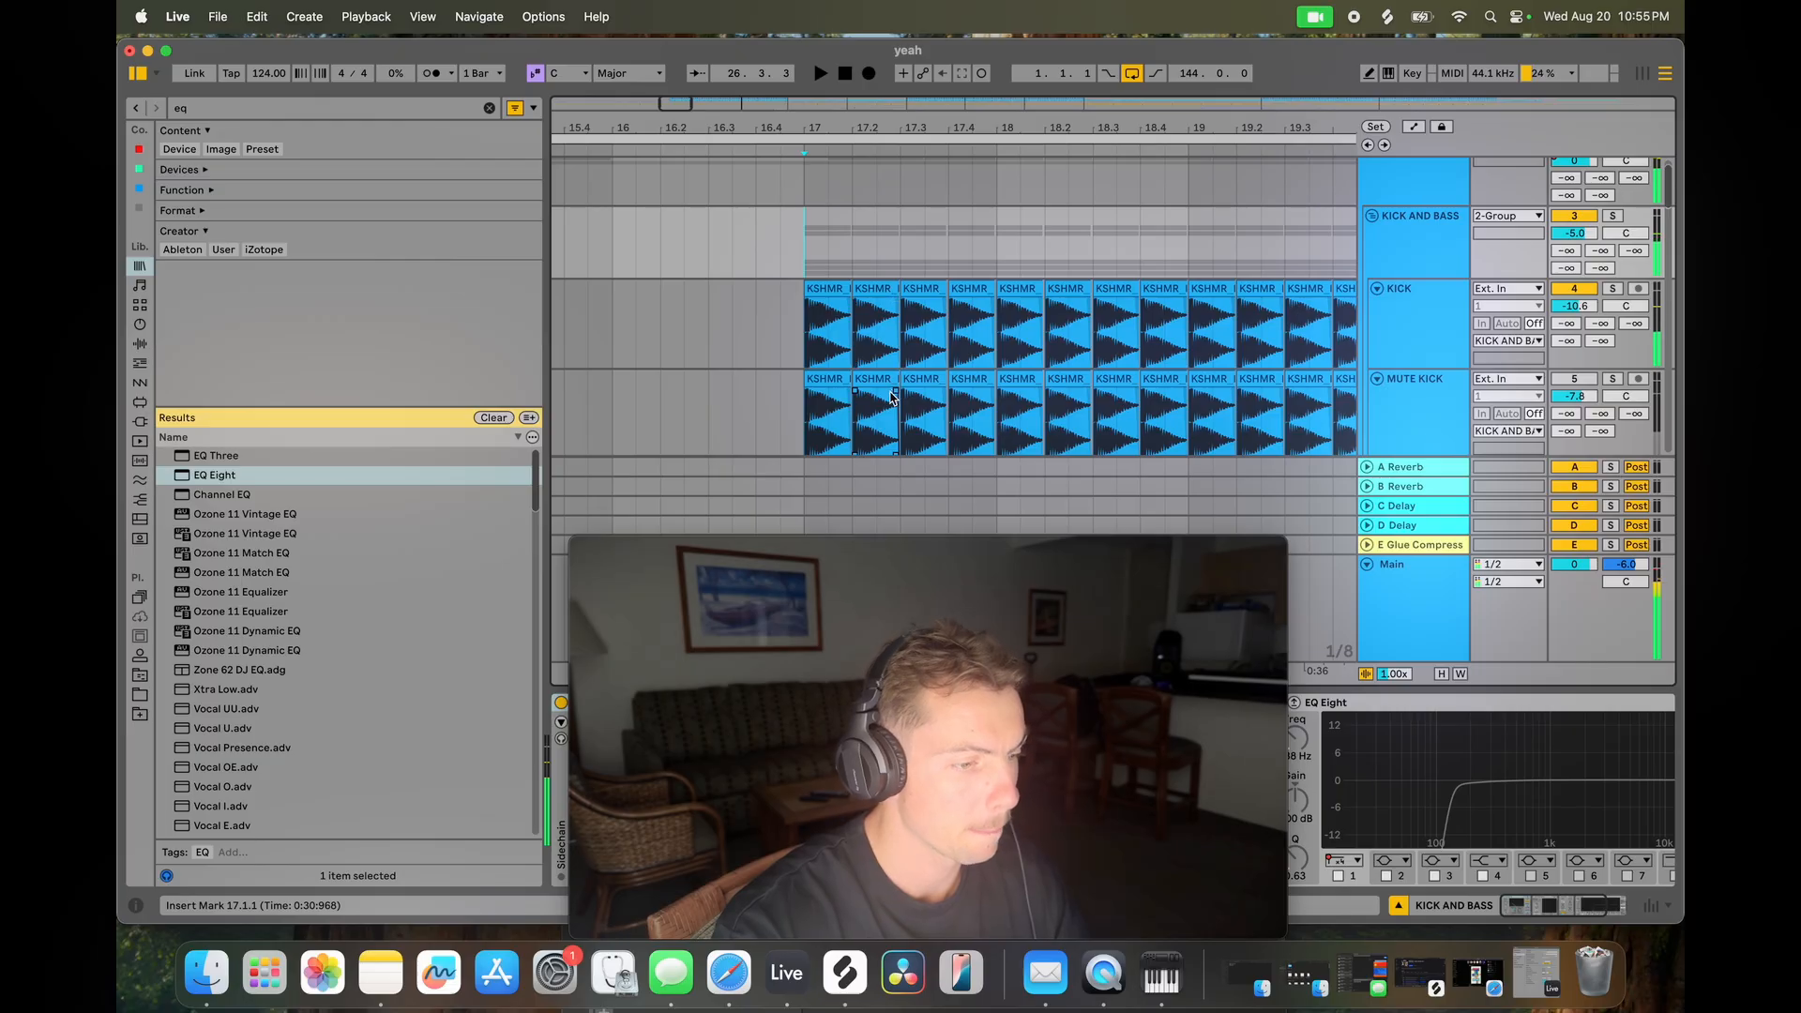
# Place the insert mark at 17.1.3 on the 11 Serum 2 track.
pyautogui.scroll(-4, 844, 240)
pyautogui.scroll(-1, 966, 338)
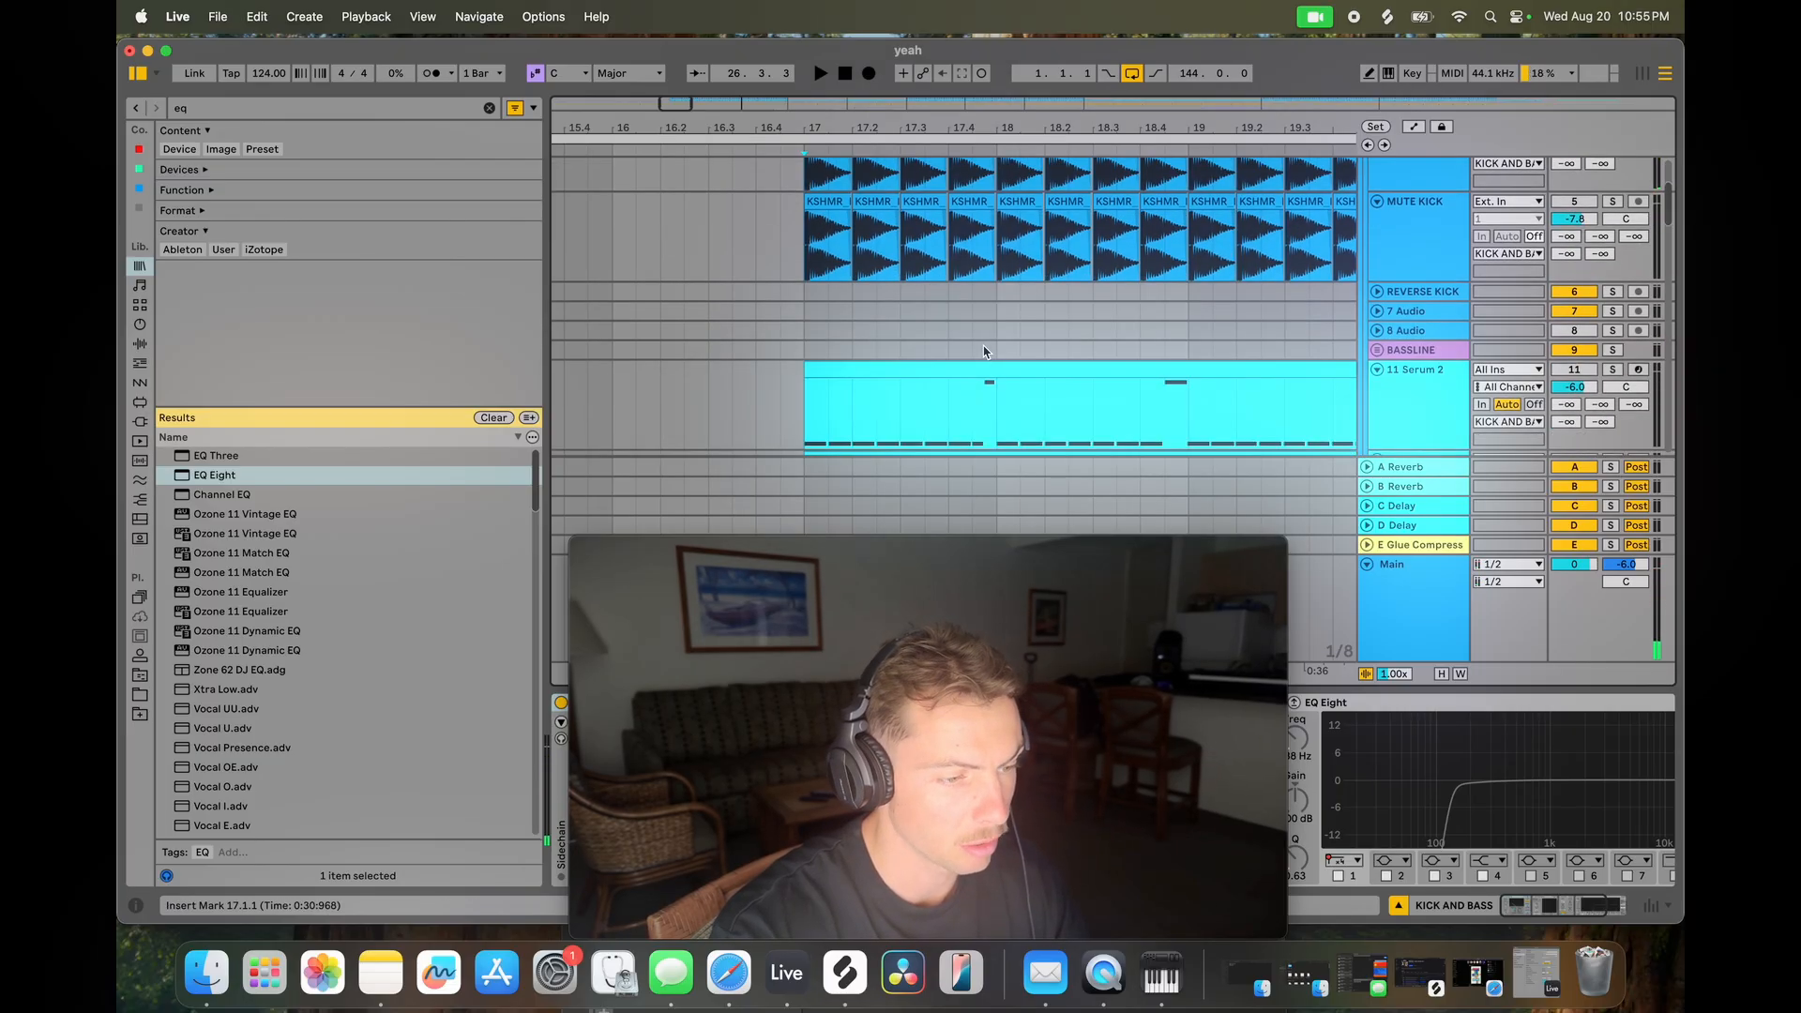
pyautogui.scroll(-4, 938, 341)
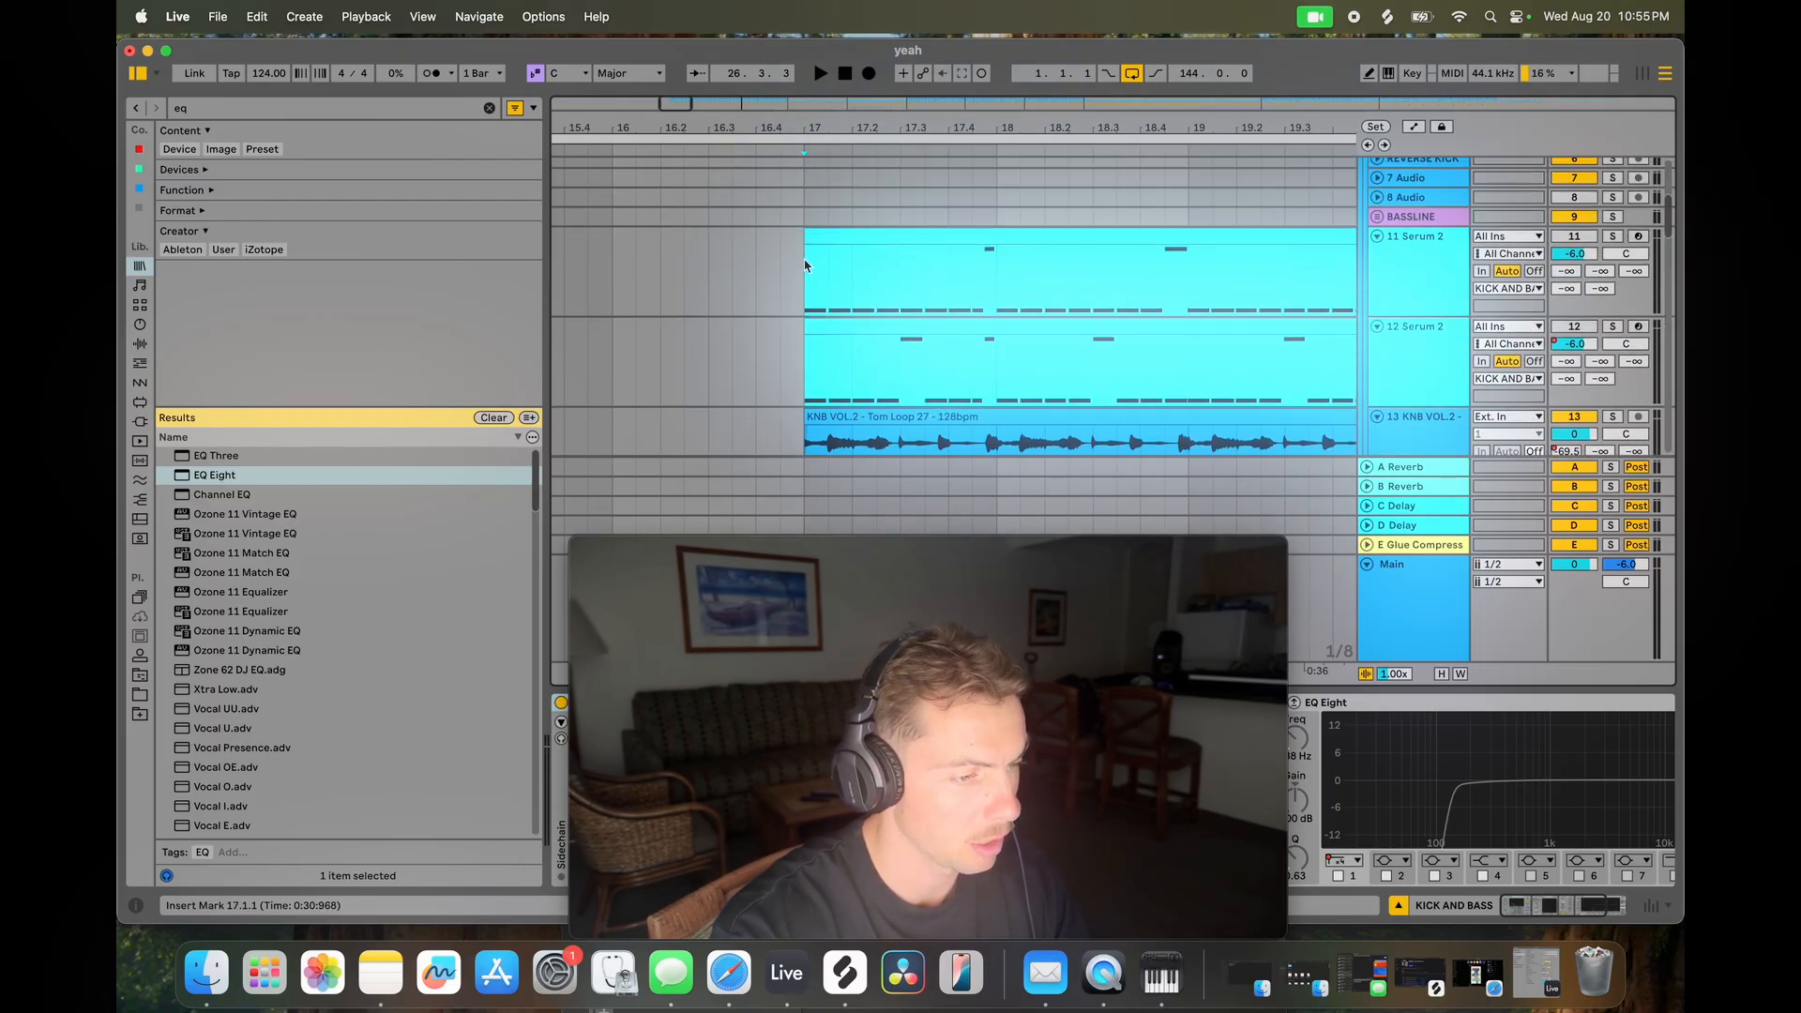
pyautogui.click(820, 279)
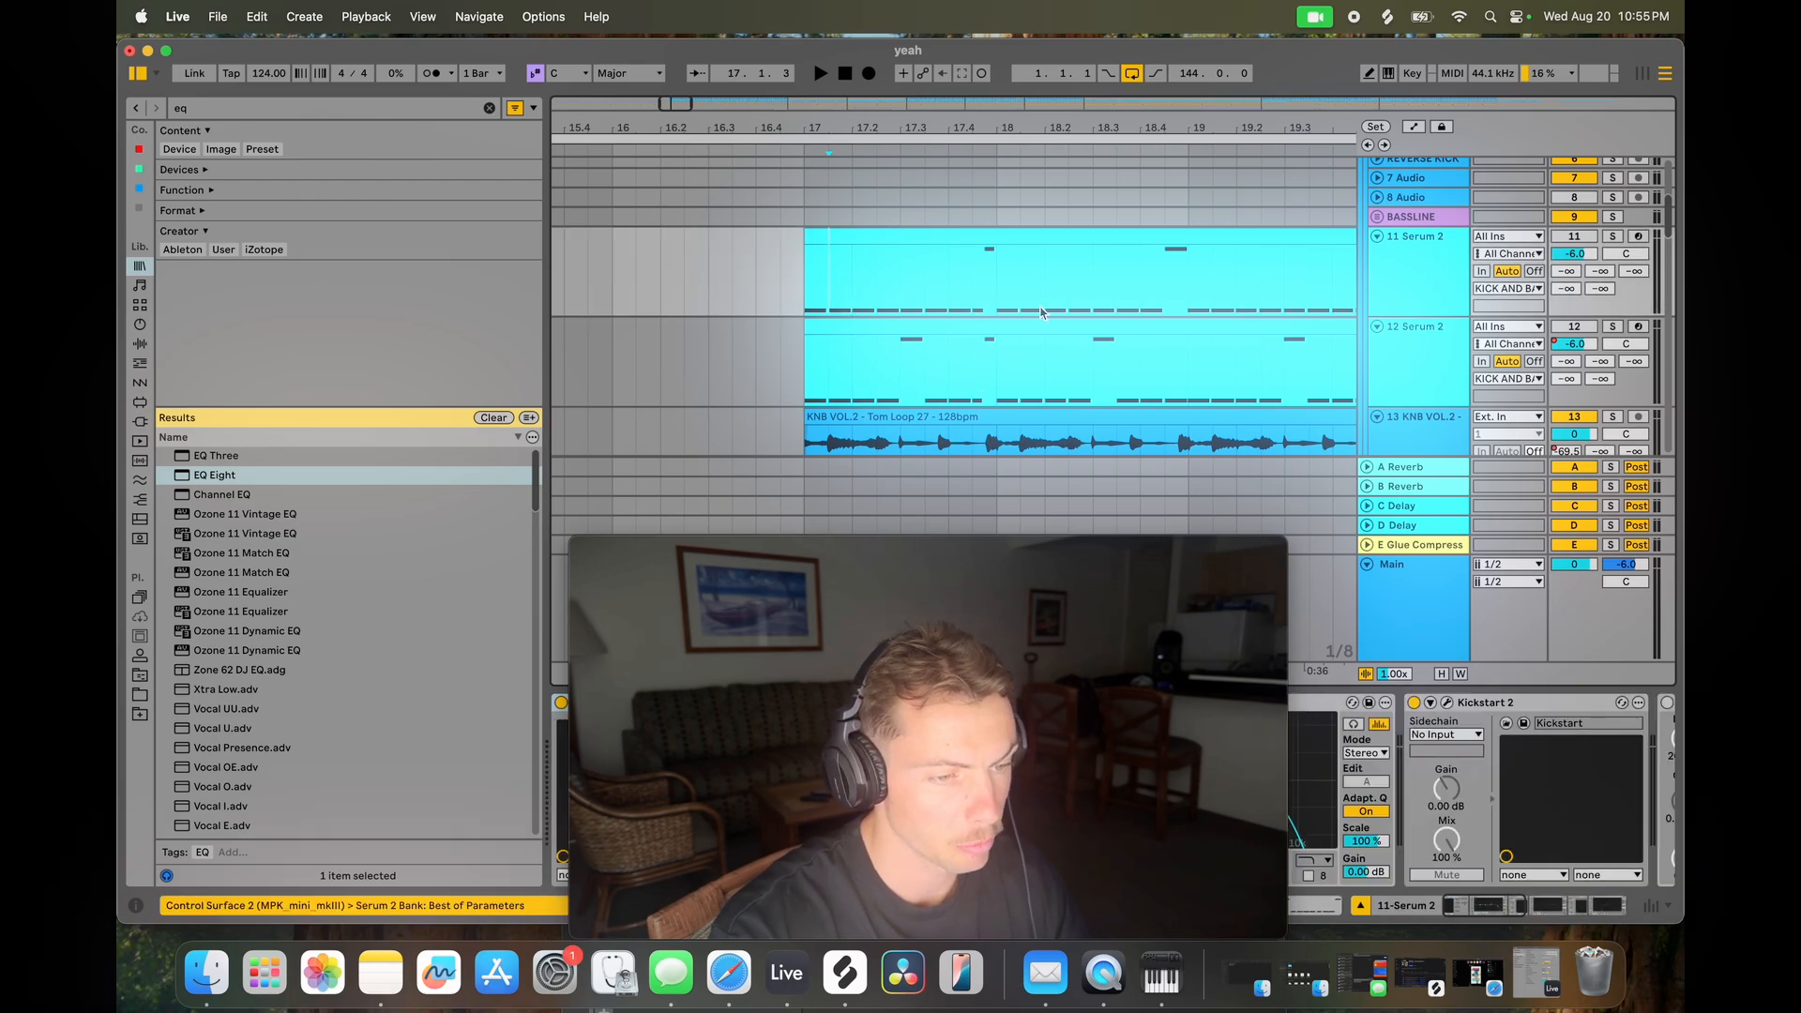
# Solo the HATS AND CLAPS group and play it from bar 17.
pyautogui.scroll(-5, 891, 292)
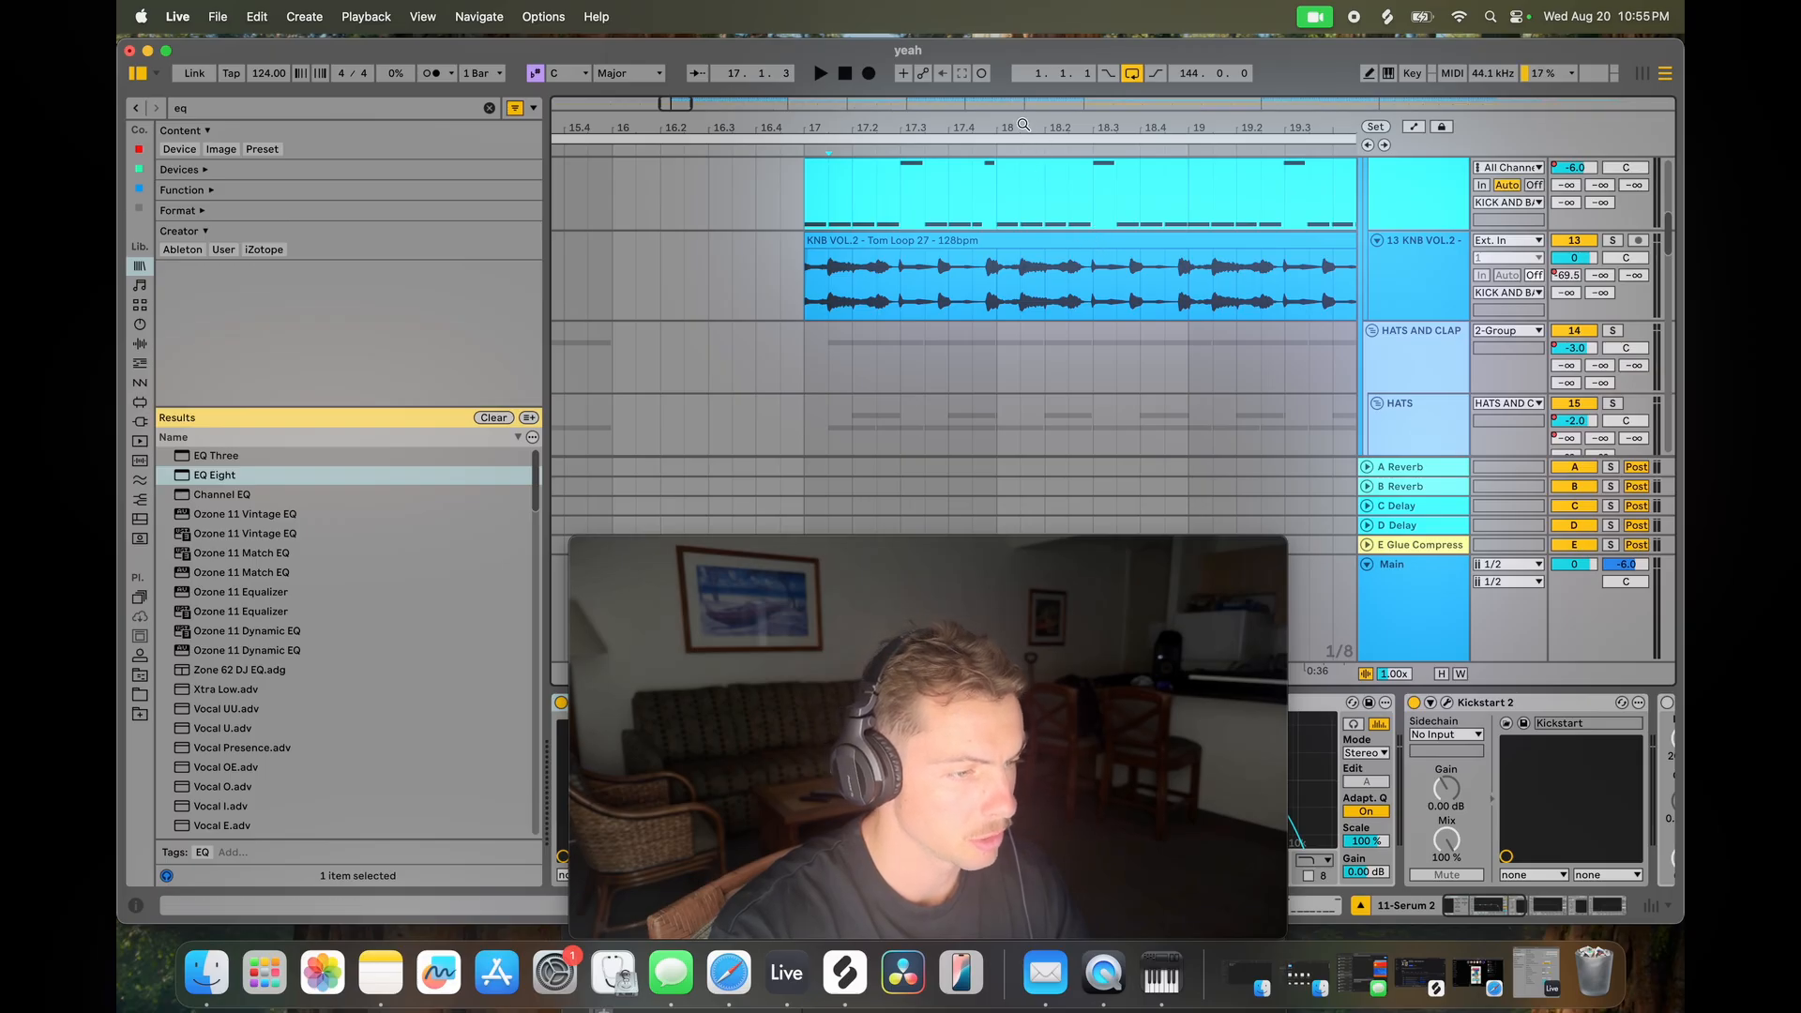
pyautogui.moveTo(1023, 125); pyautogui.dragTo(1023, 56)
pyautogui.scroll(-4, 980, 290)
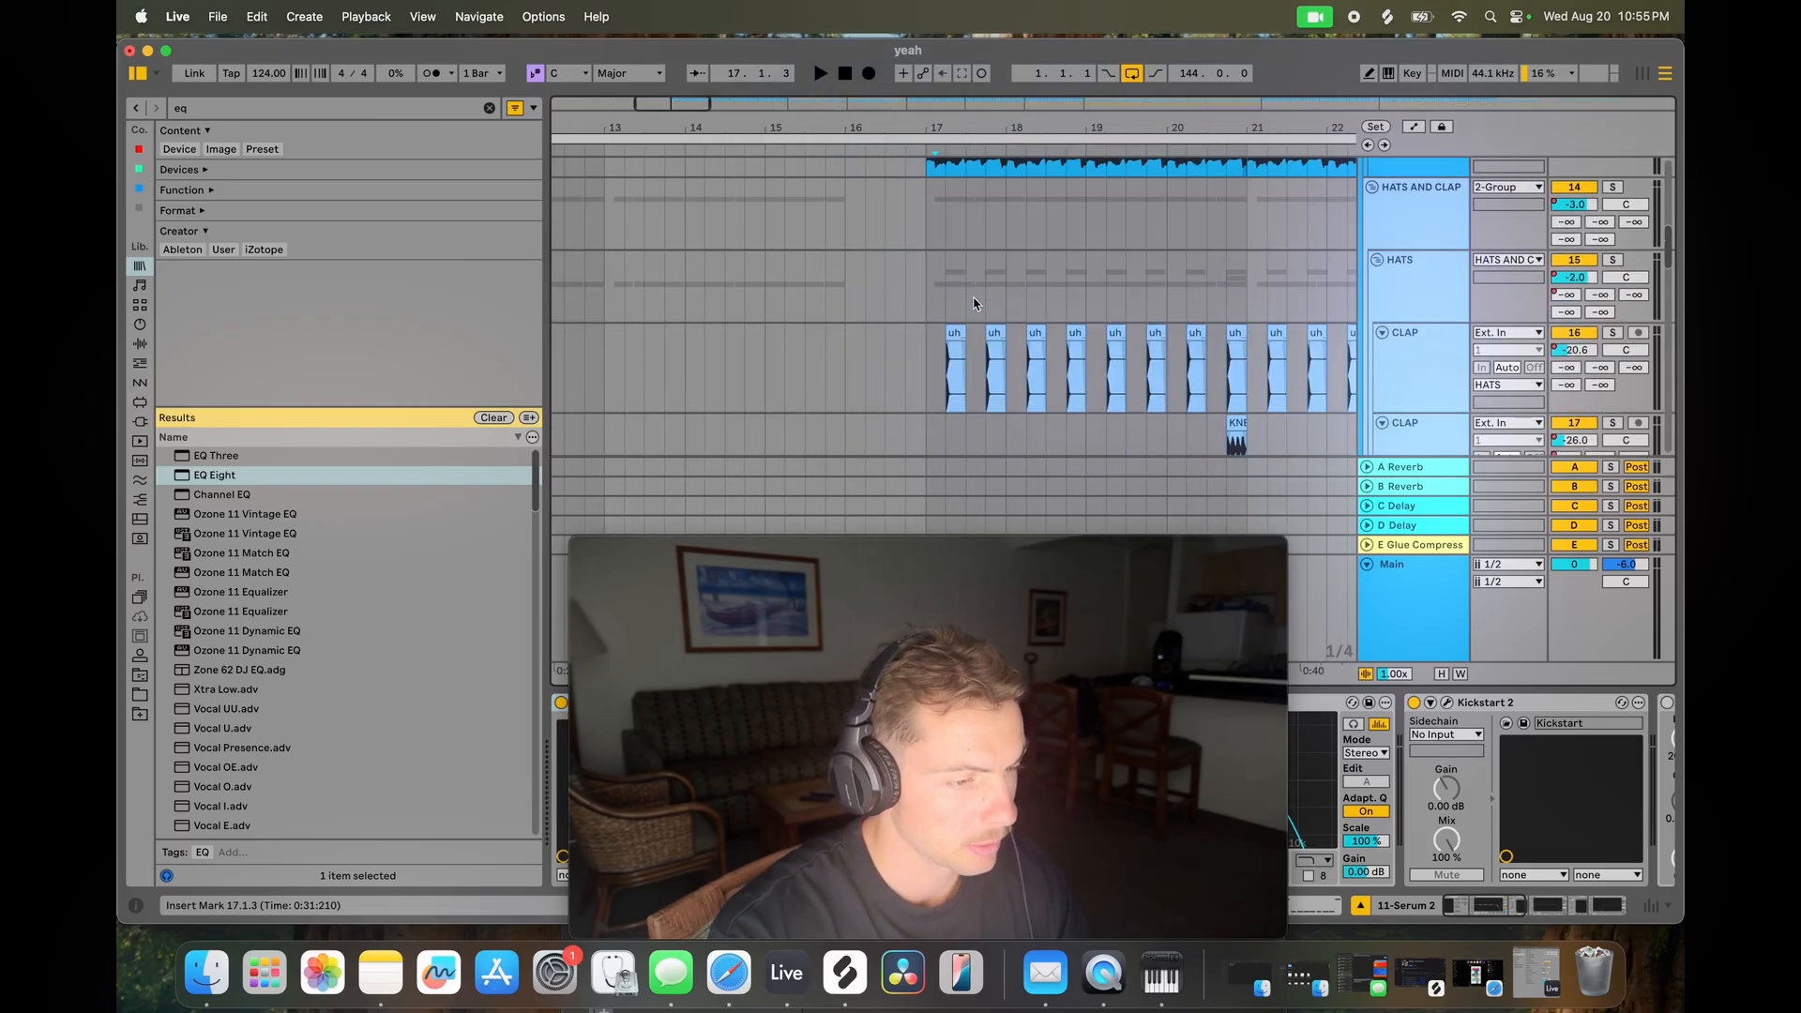
pyautogui.click(934, 218)
pyautogui.press('space')
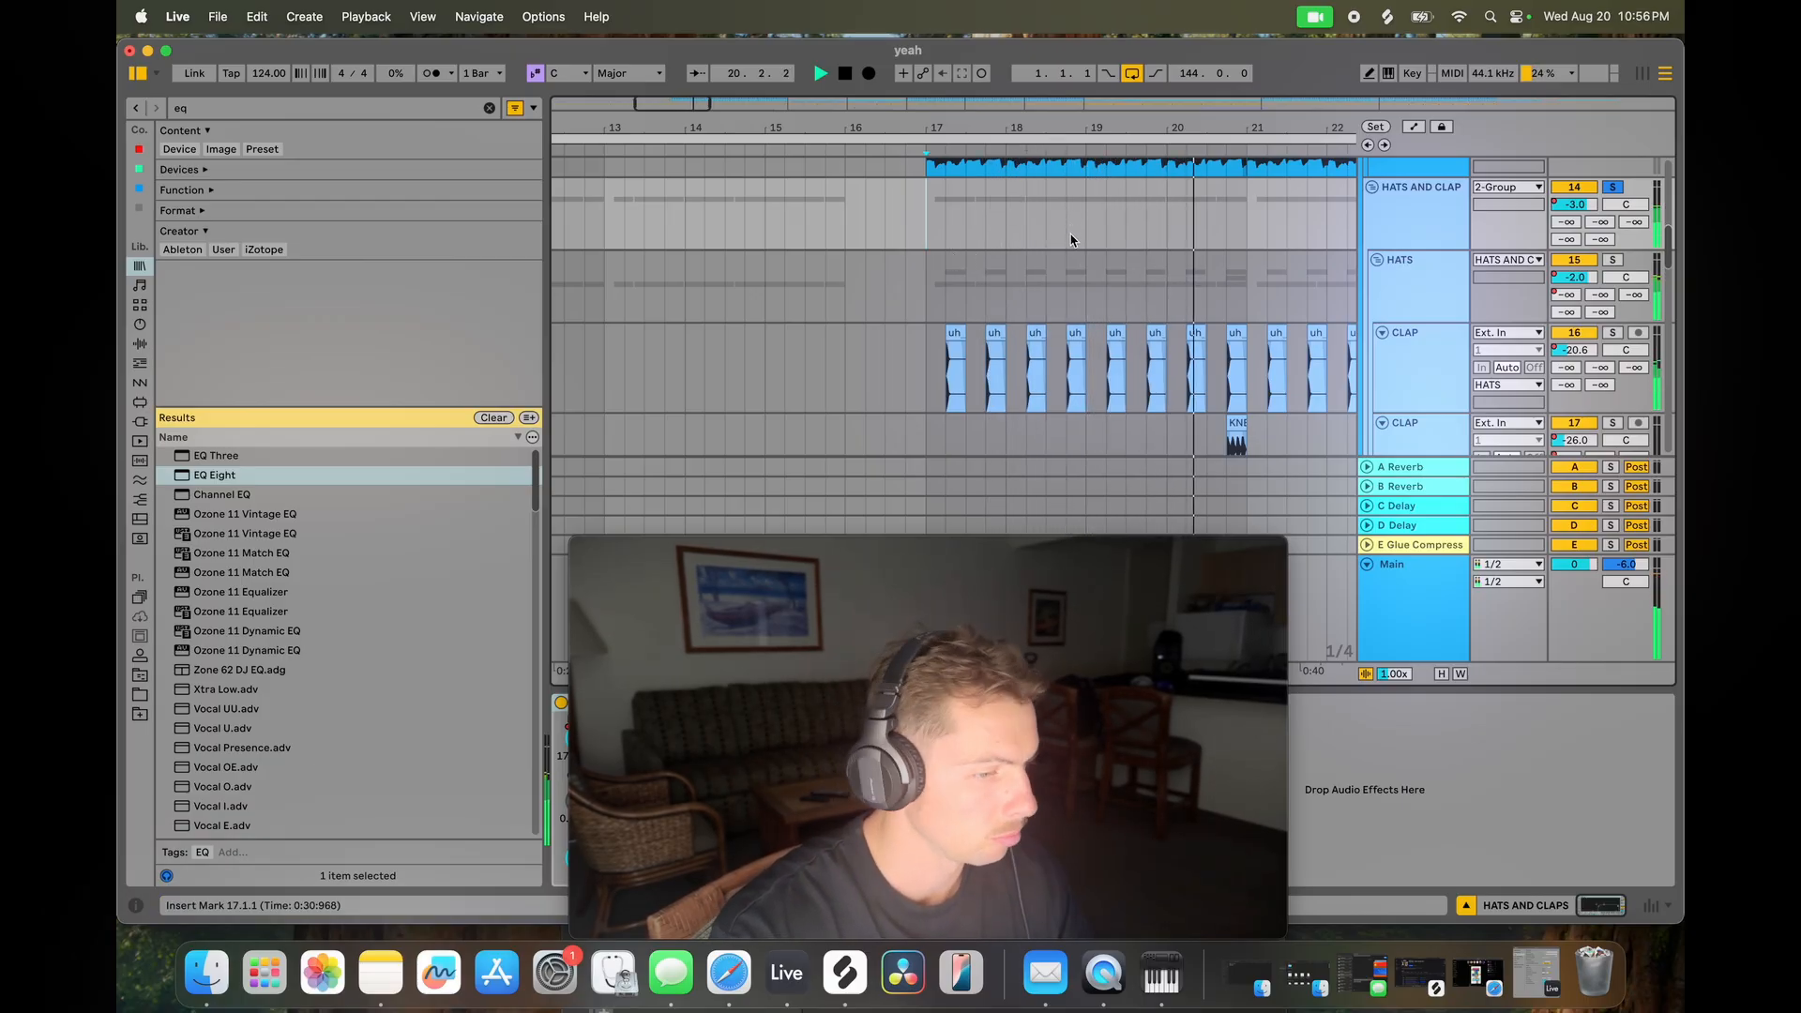
pyautogui.scroll(-2, 1092, 285)
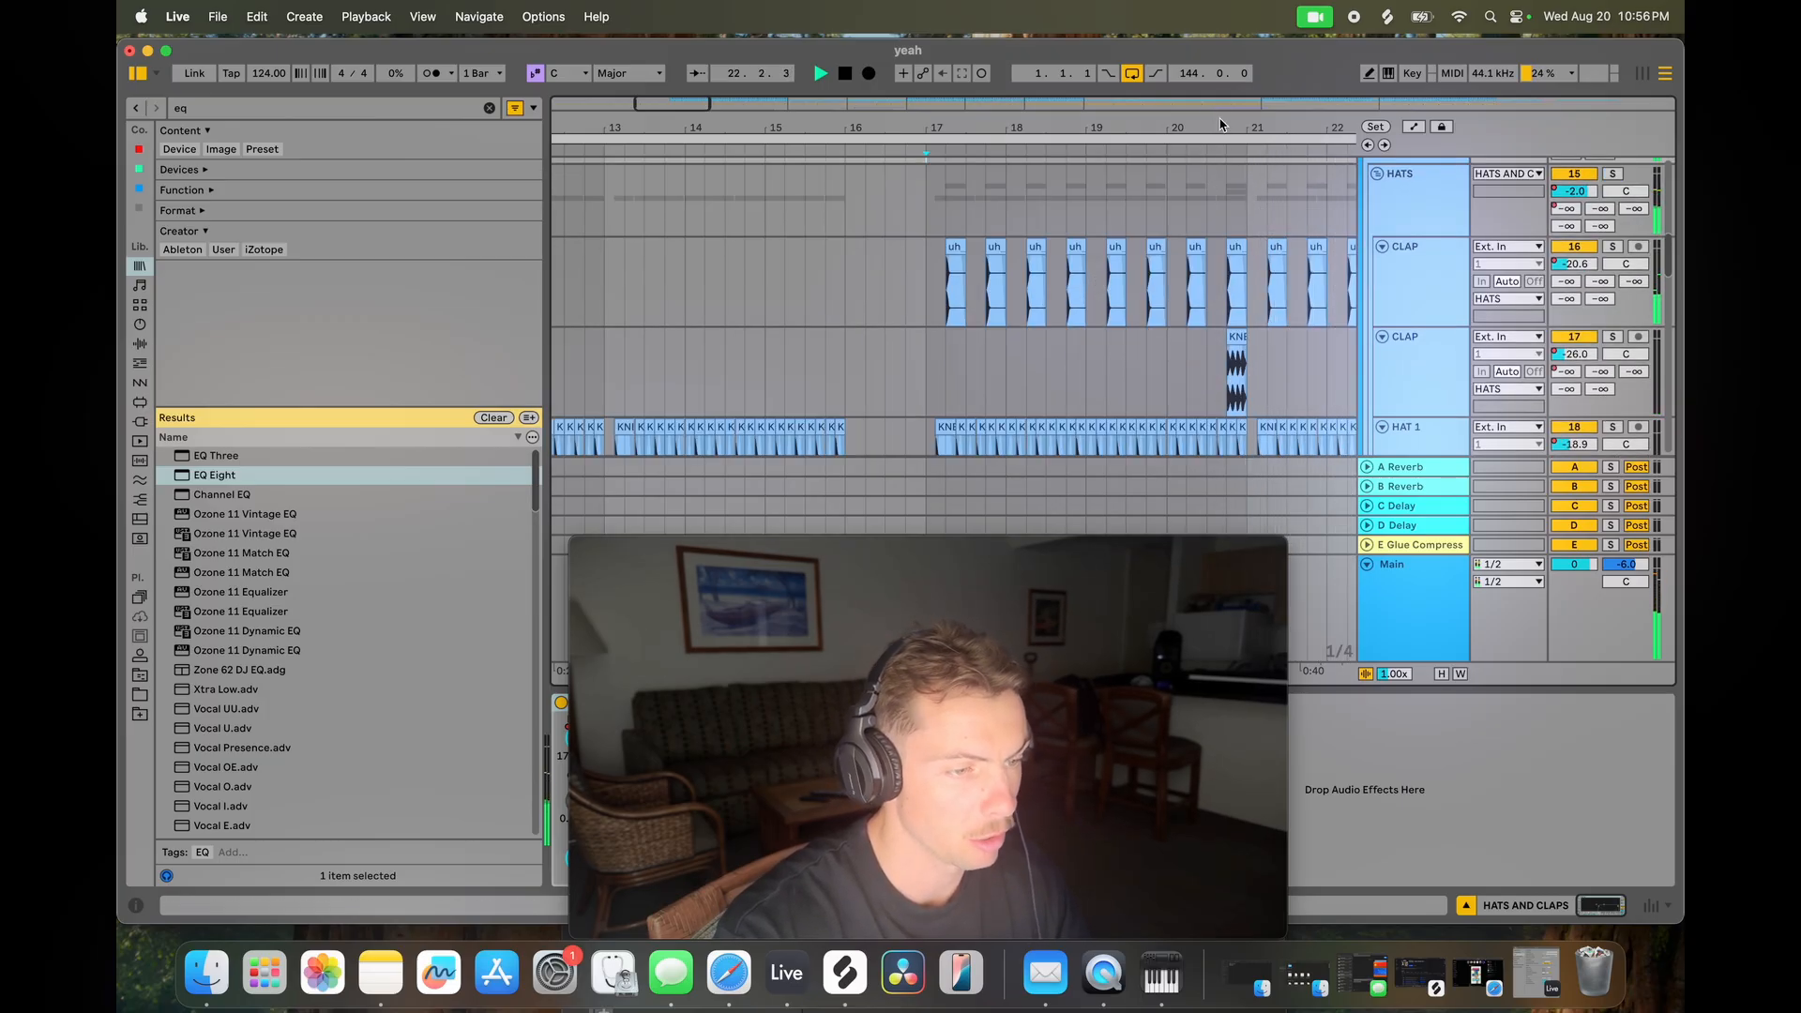
pyautogui.moveTo(1219, 126); pyautogui.dragTo(1207, 79)
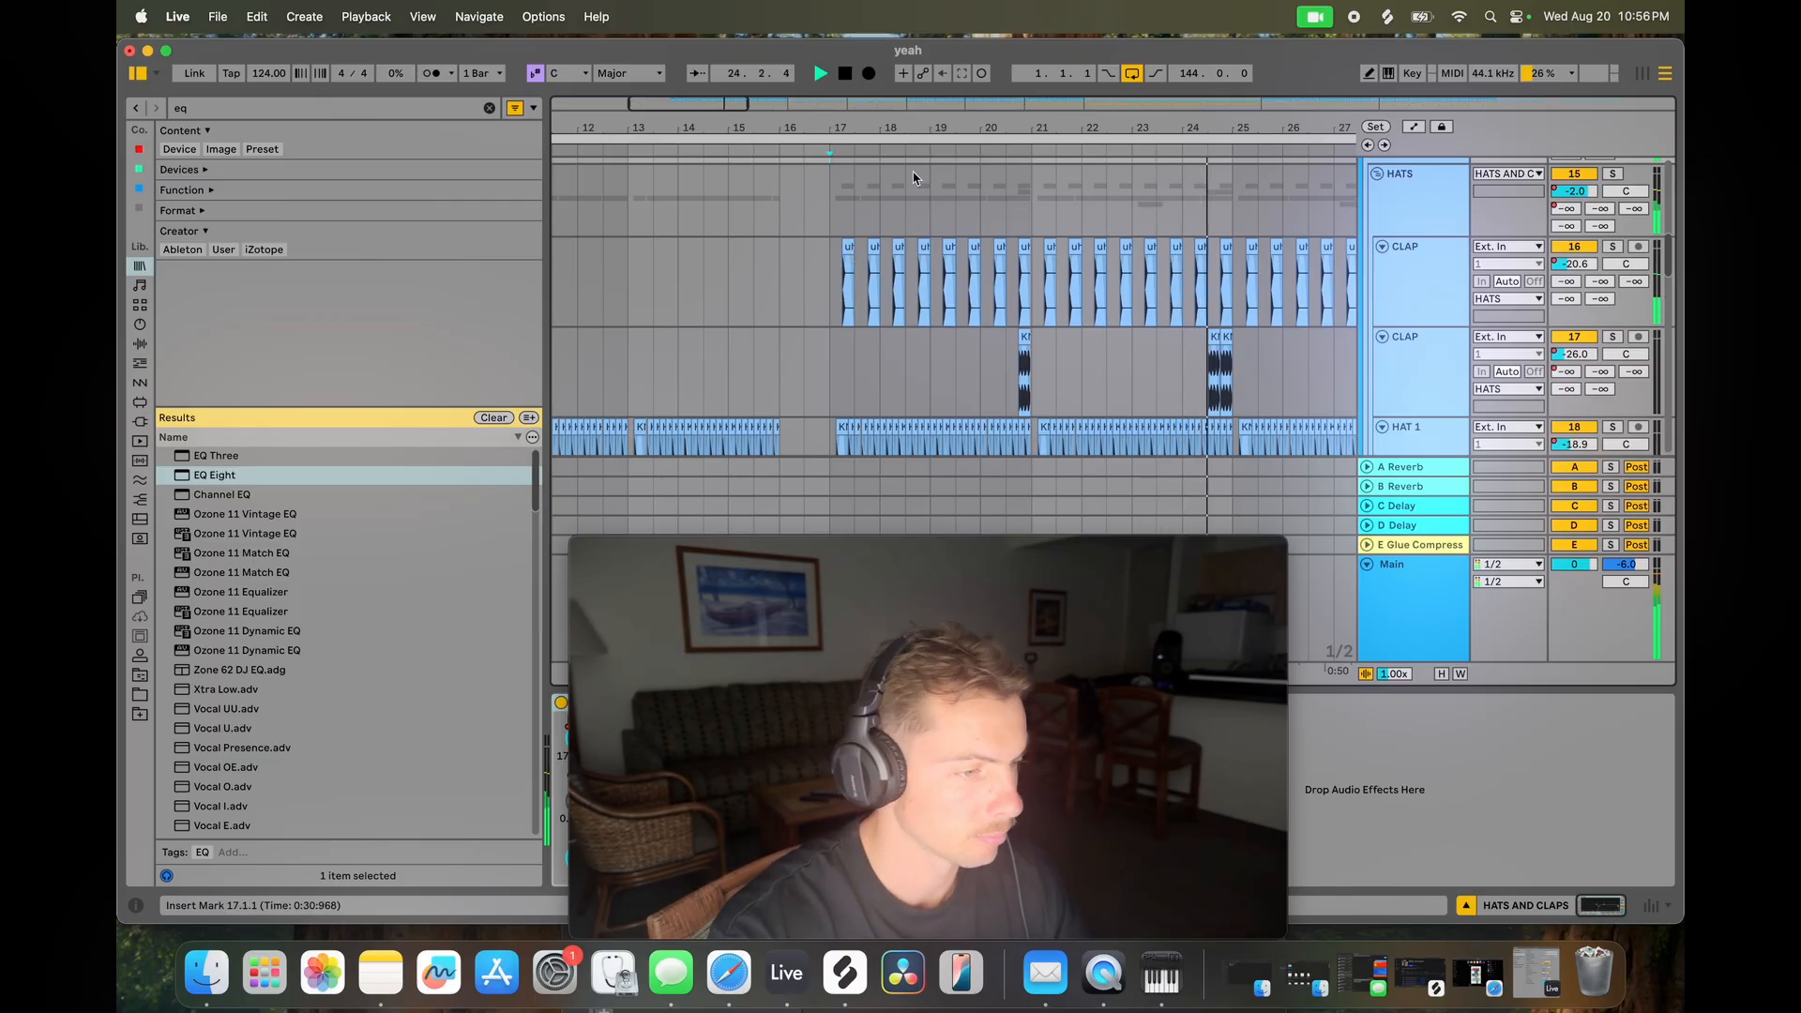
# Solo the HATS subgroup and play it from the start of the arrangement at 1.1.1.
pyautogui.scroll(1, 870, 281)
pyautogui.scroll(-3, 870, 282)
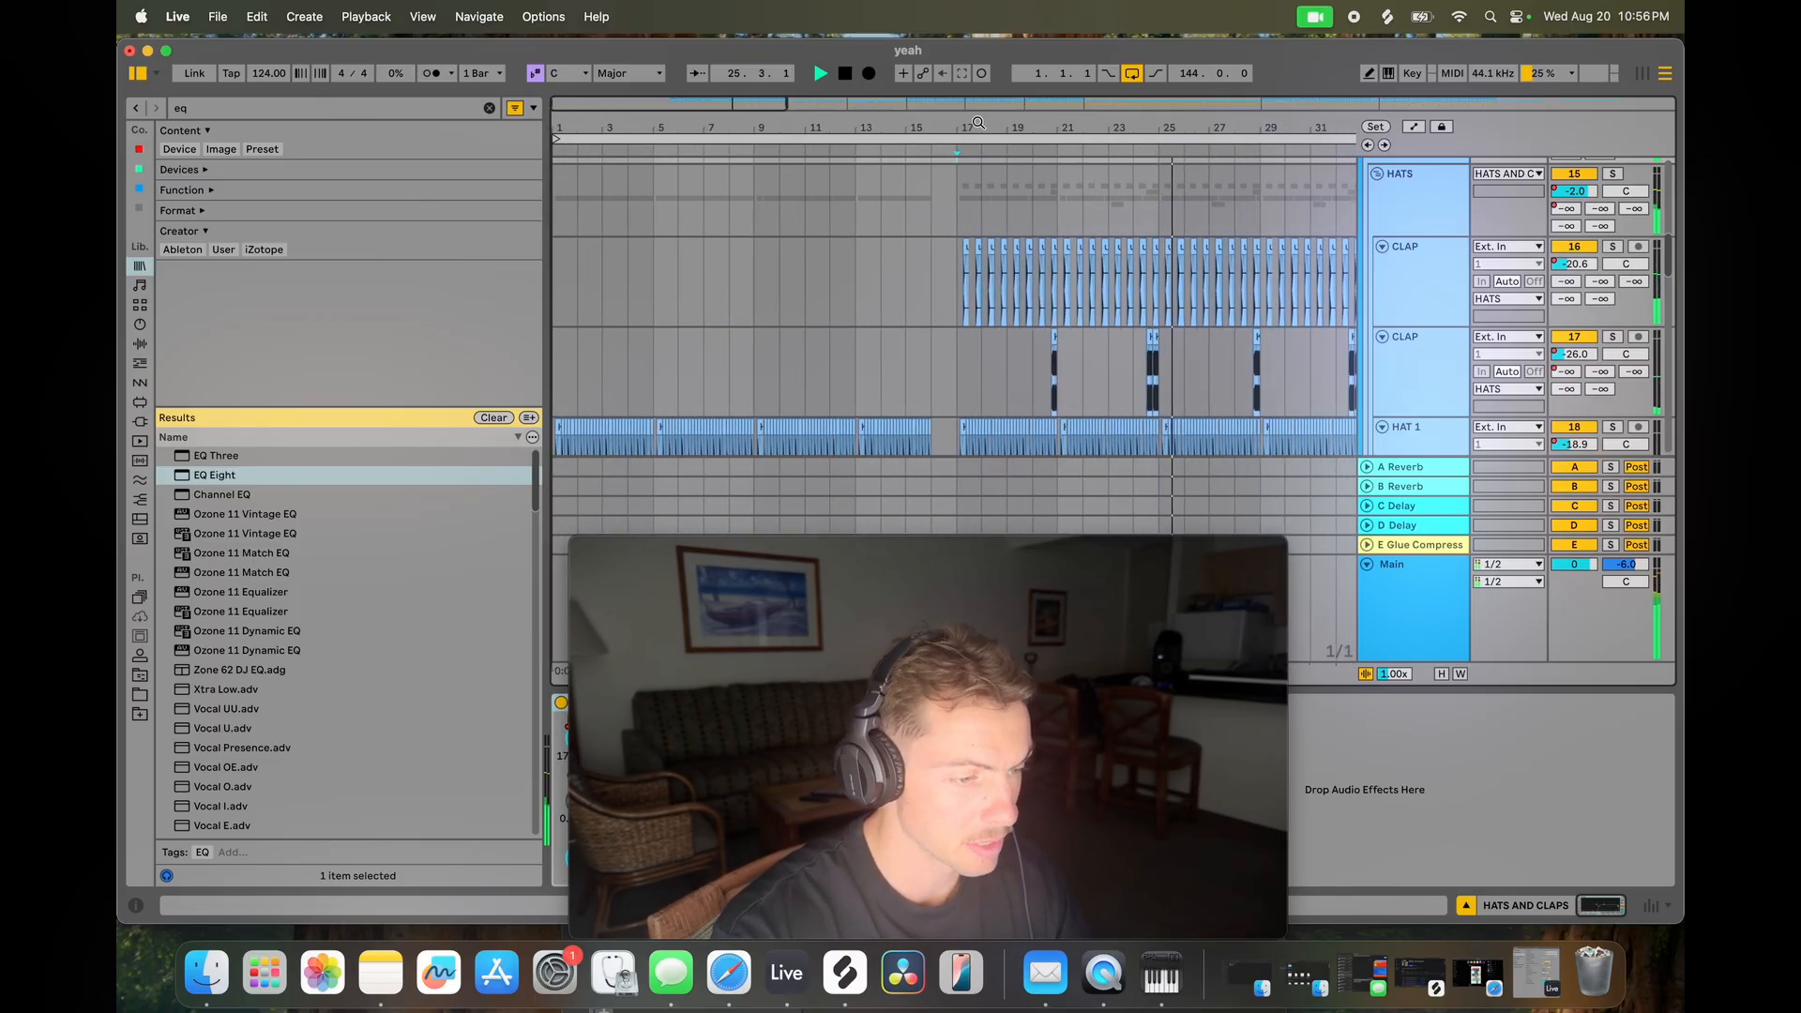
pyautogui.click(558, 289)
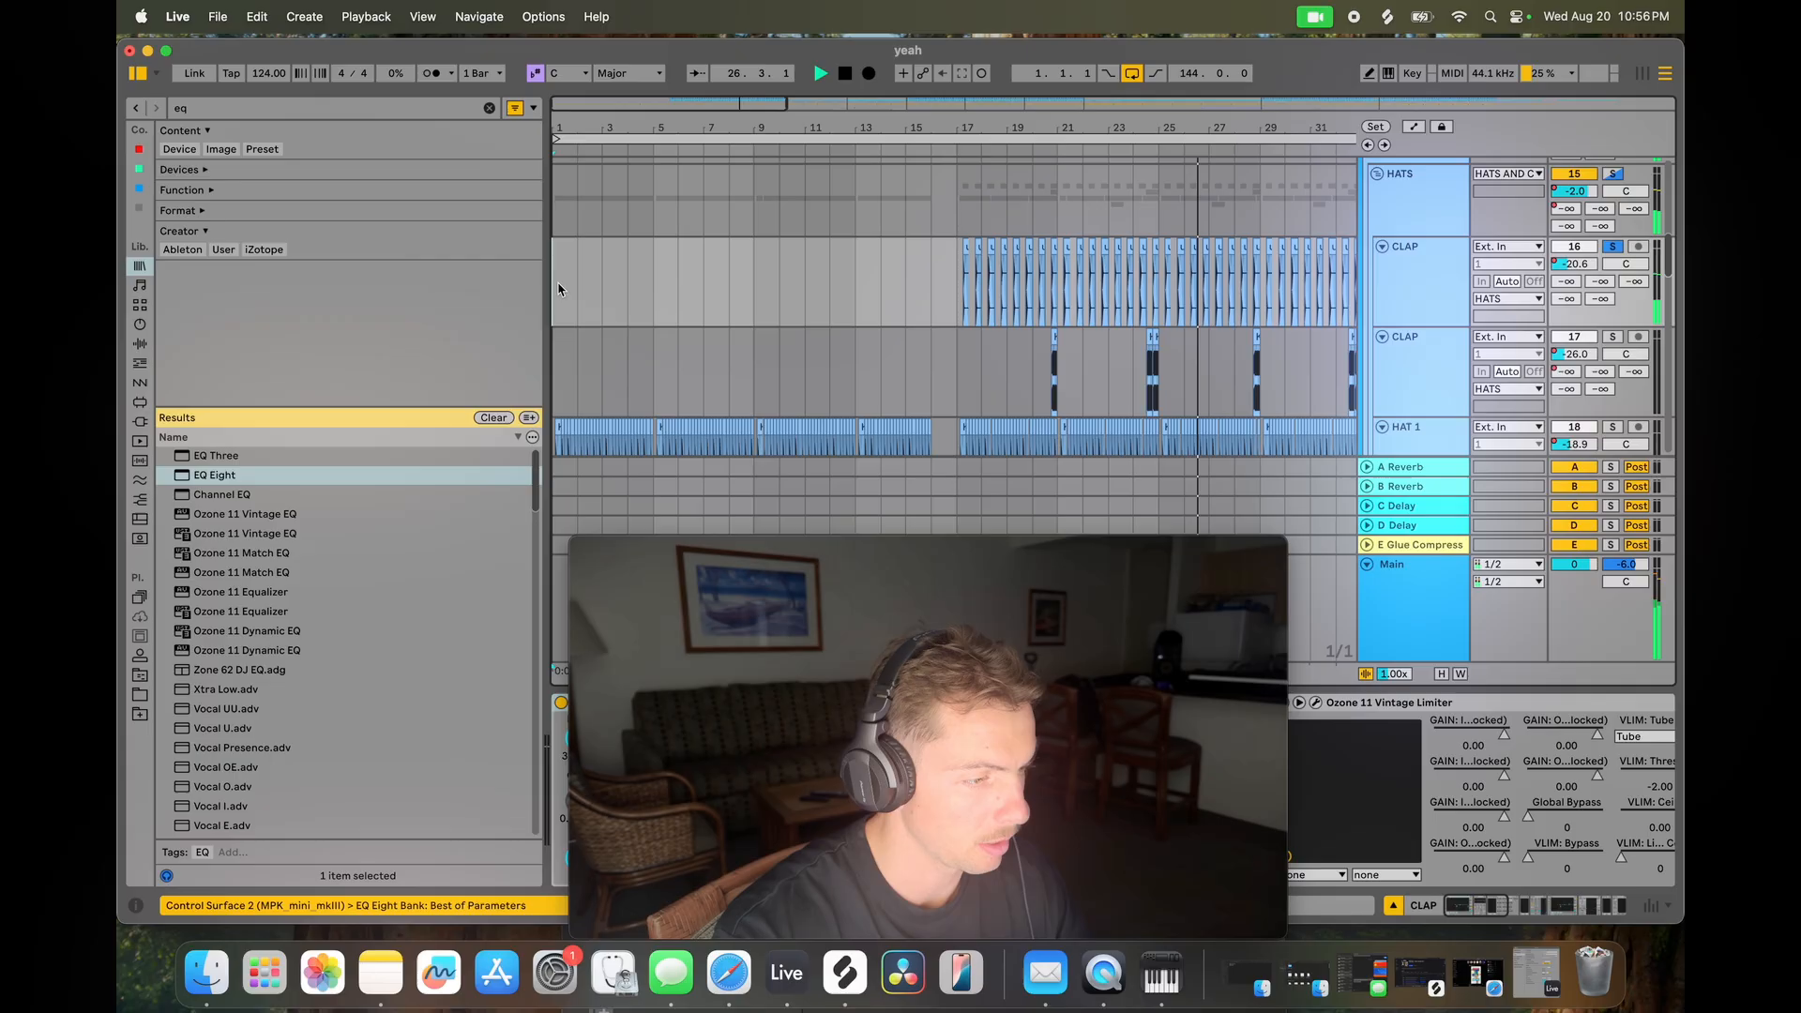
pyautogui.click(563, 204)
pyautogui.press('space')
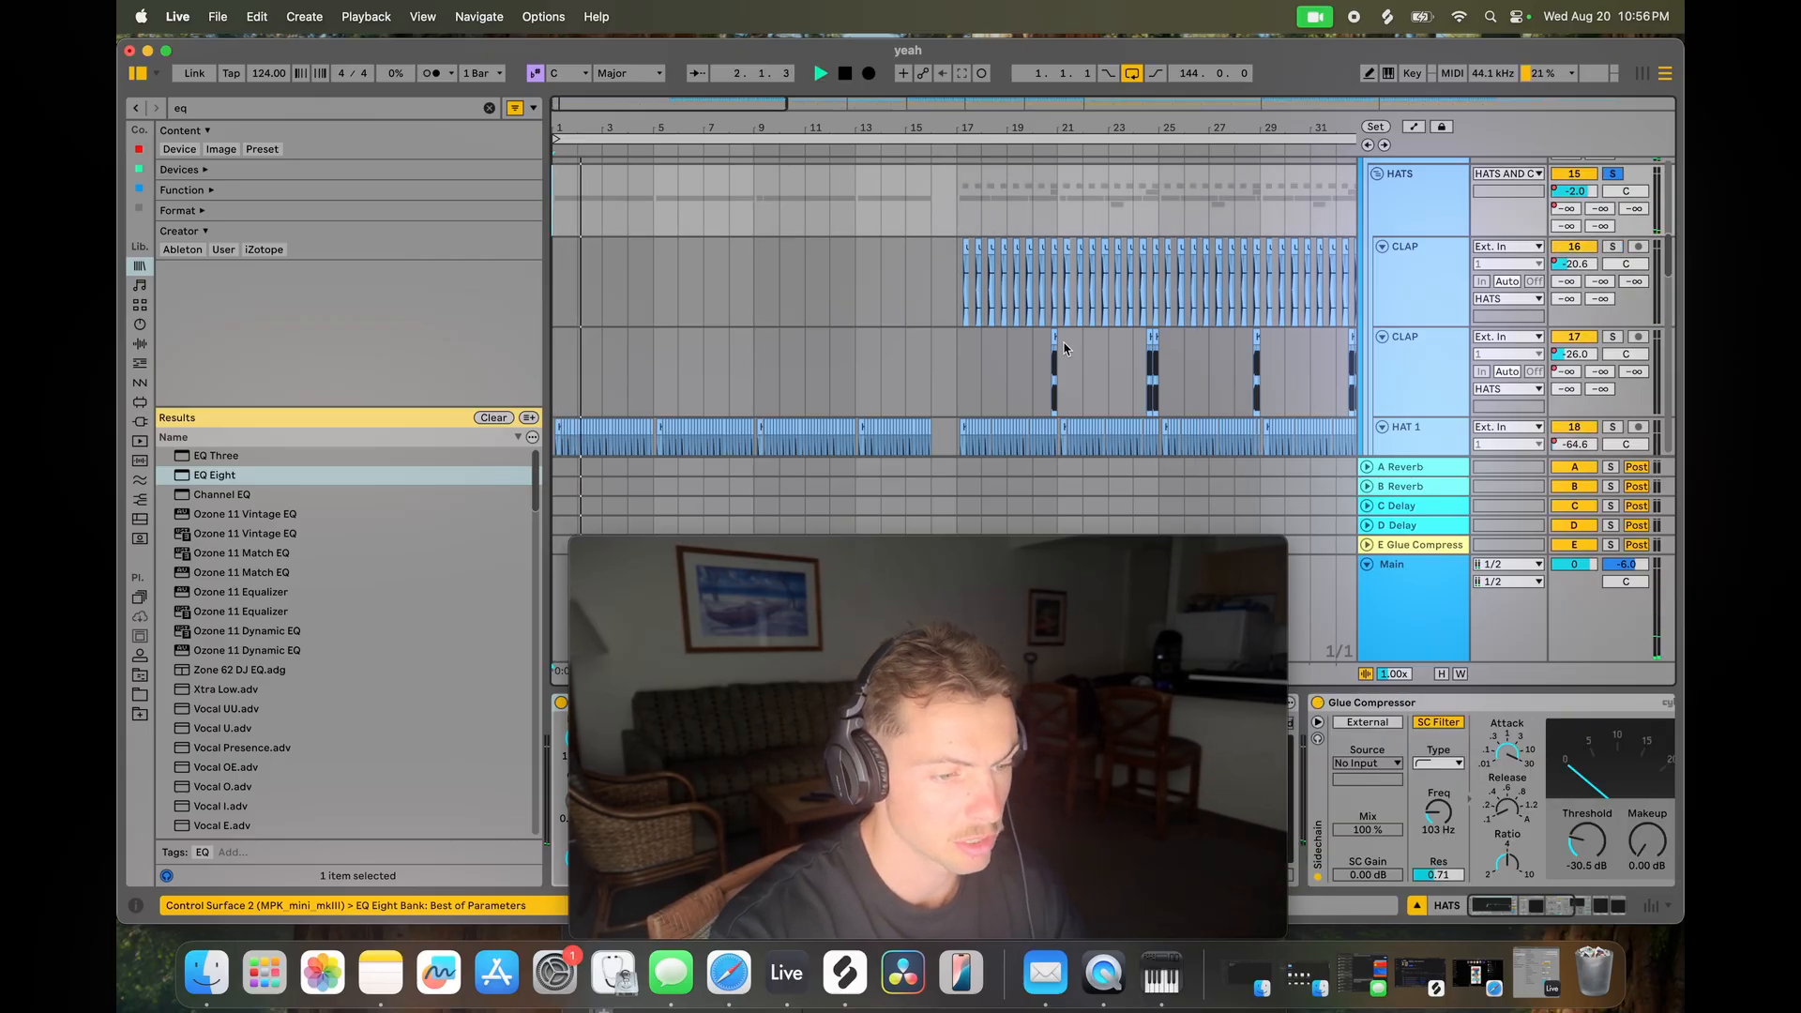
# Show the automation lanes and play the hats from bar 16 on the first HAT 1 track.
pyautogui.press('a')
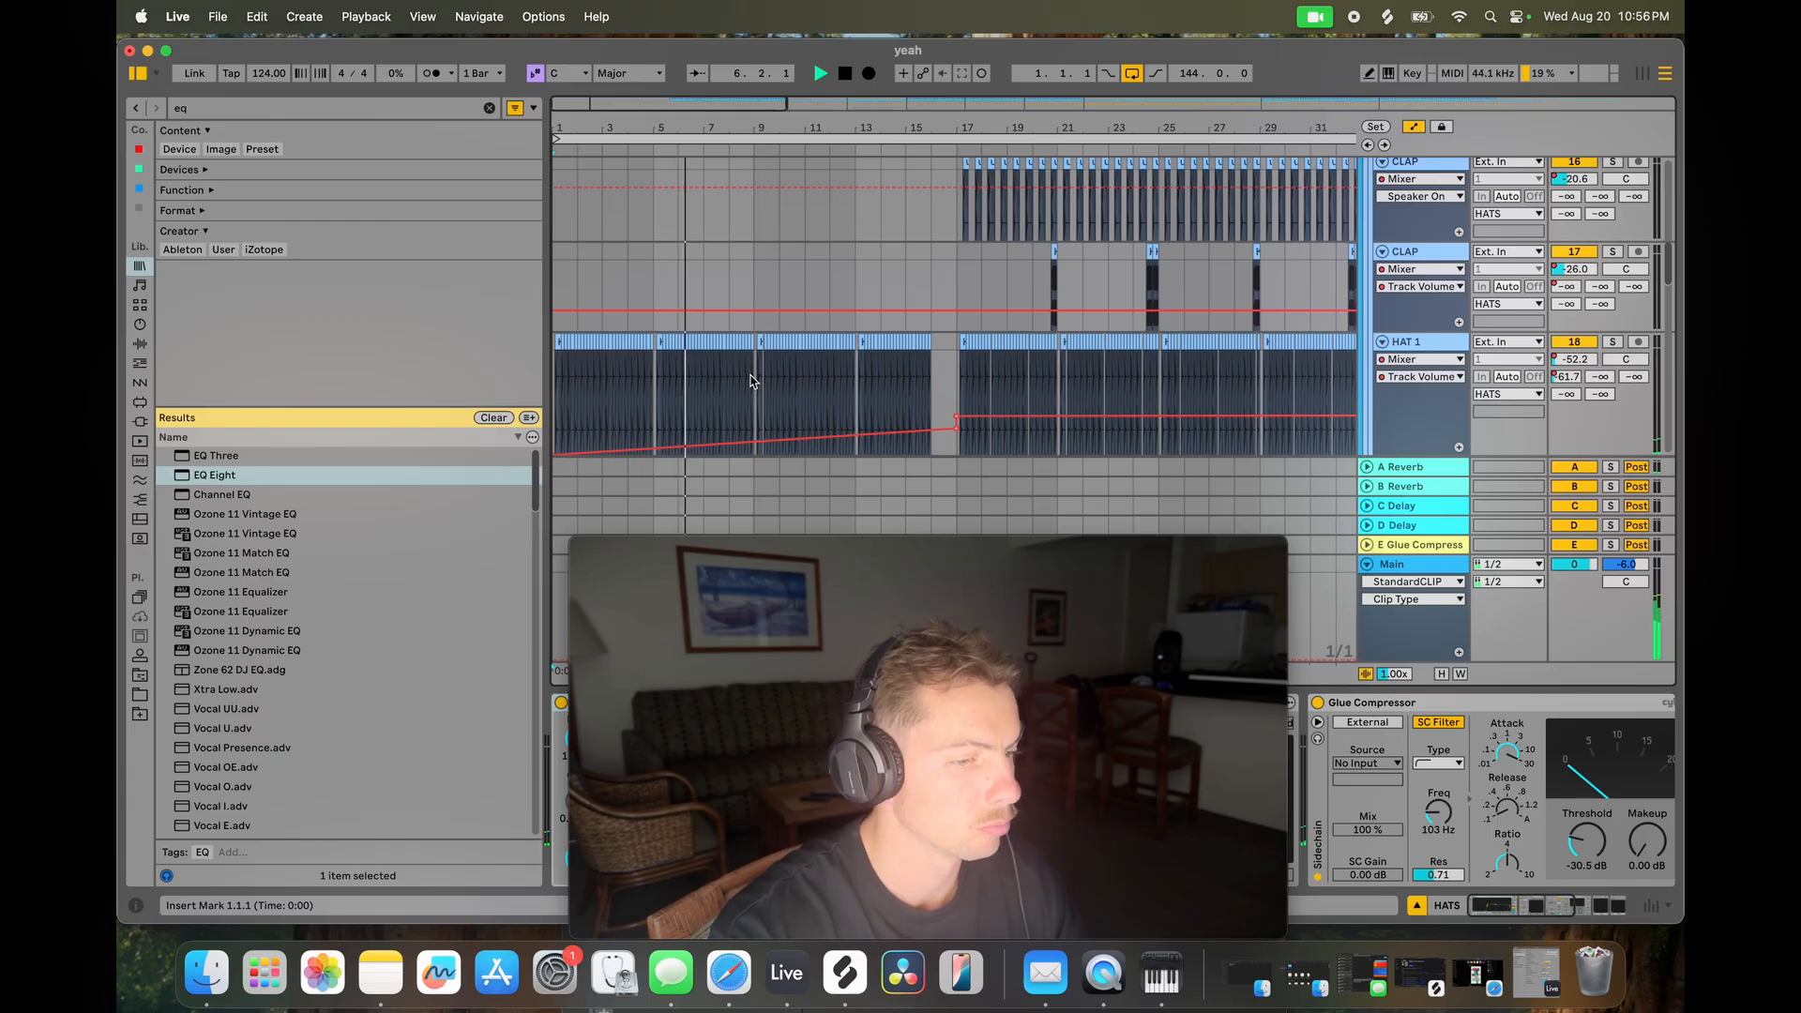
pyautogui.click(941, 389)
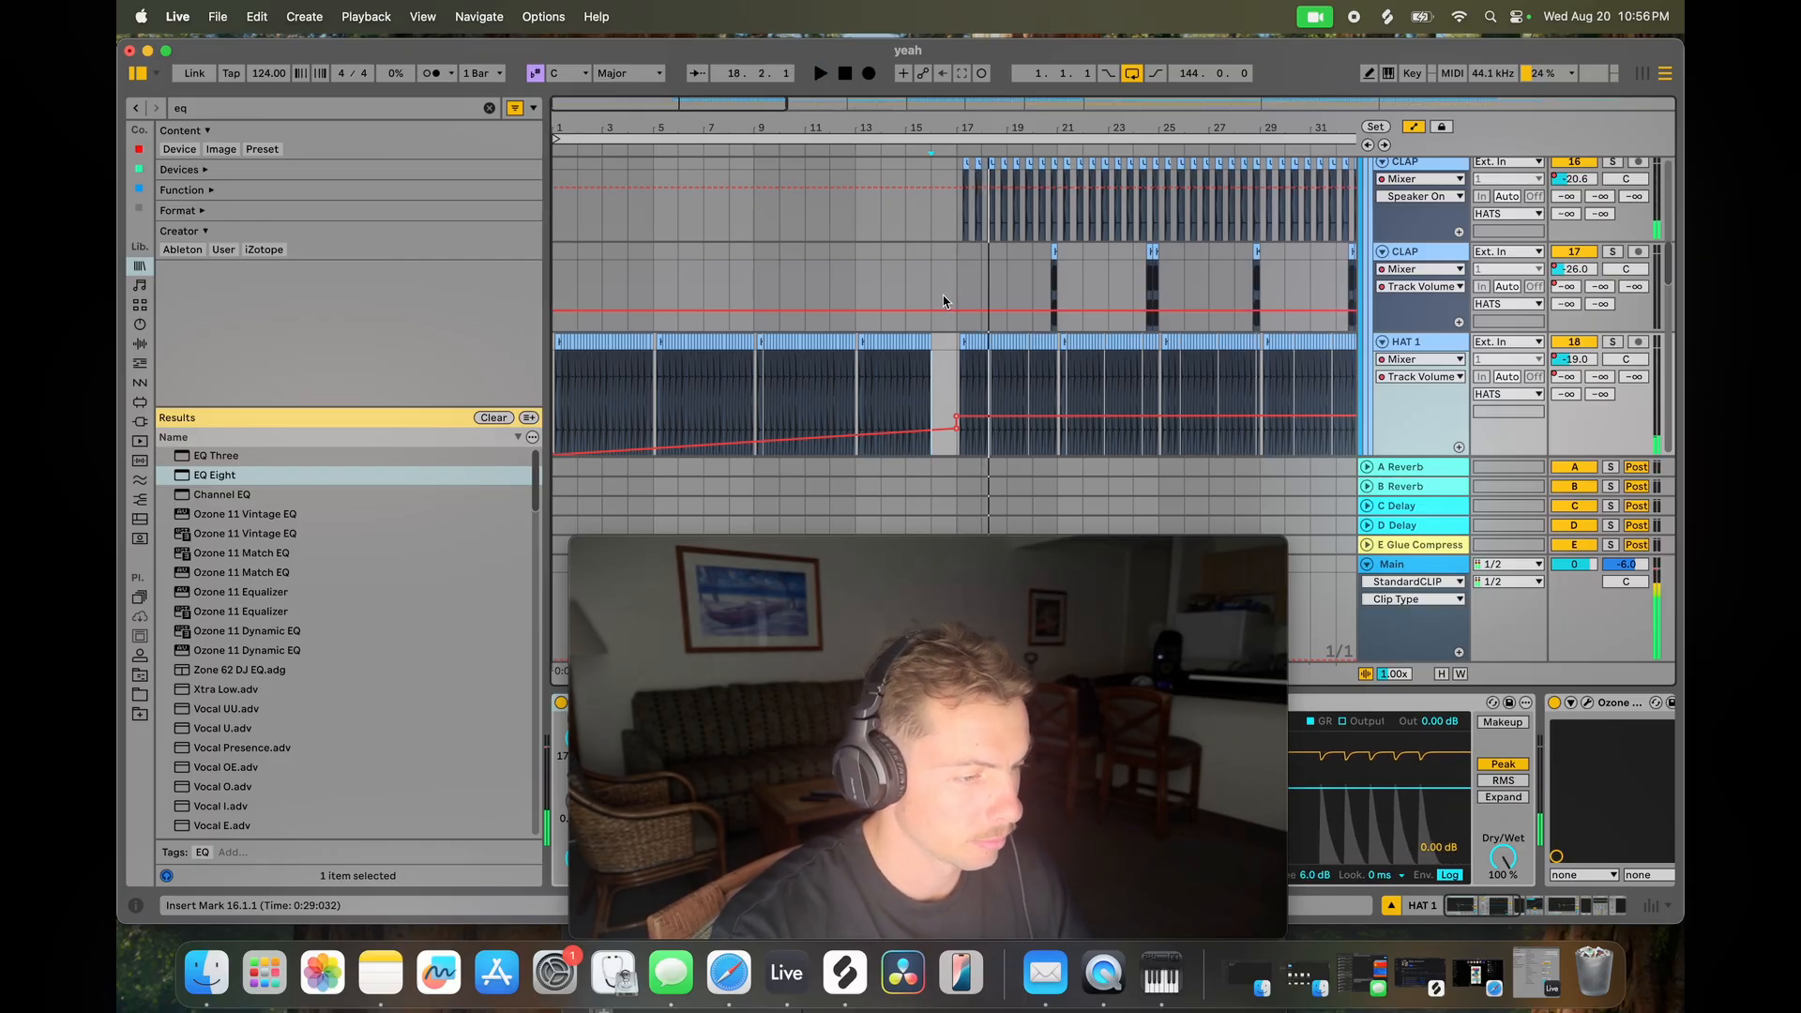
# Play the second HAT 1 track soloed from bar 23, and play it with the other hats from bar 22.
pyautogui.scroll(-3, 947, 338)
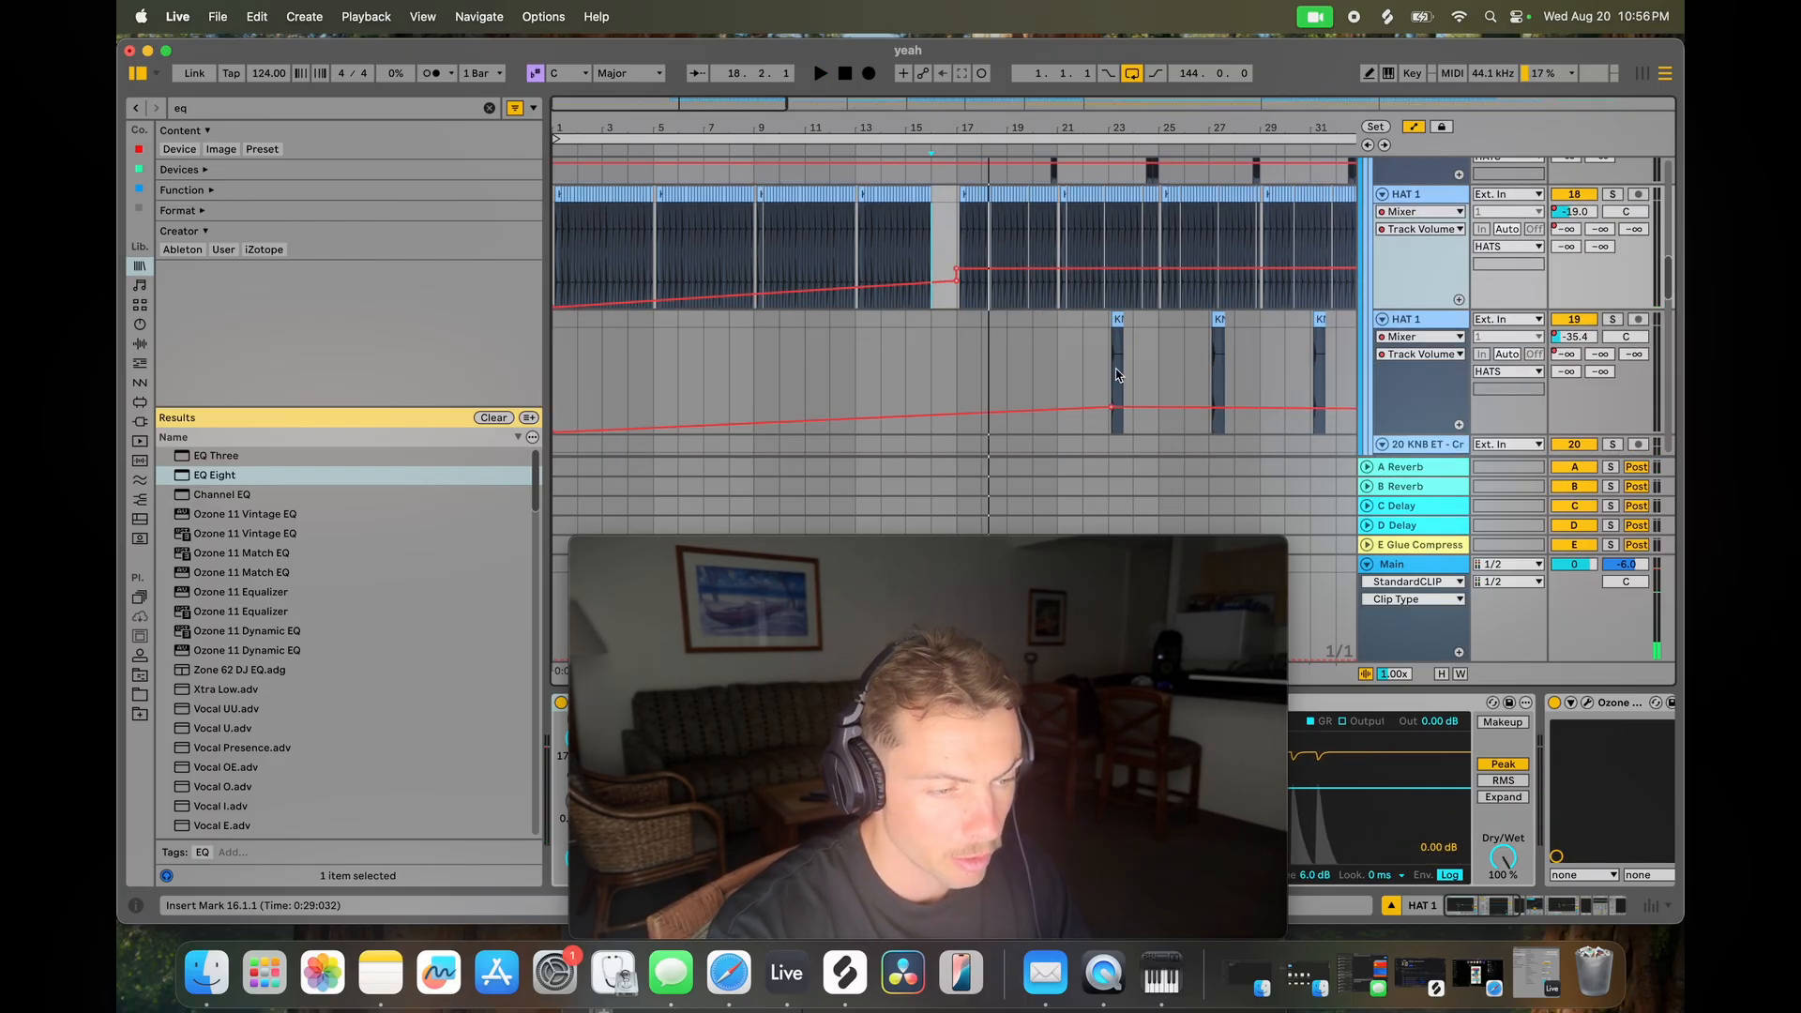
pyautogui.click(1114, 368)
pyautogui.press('space')
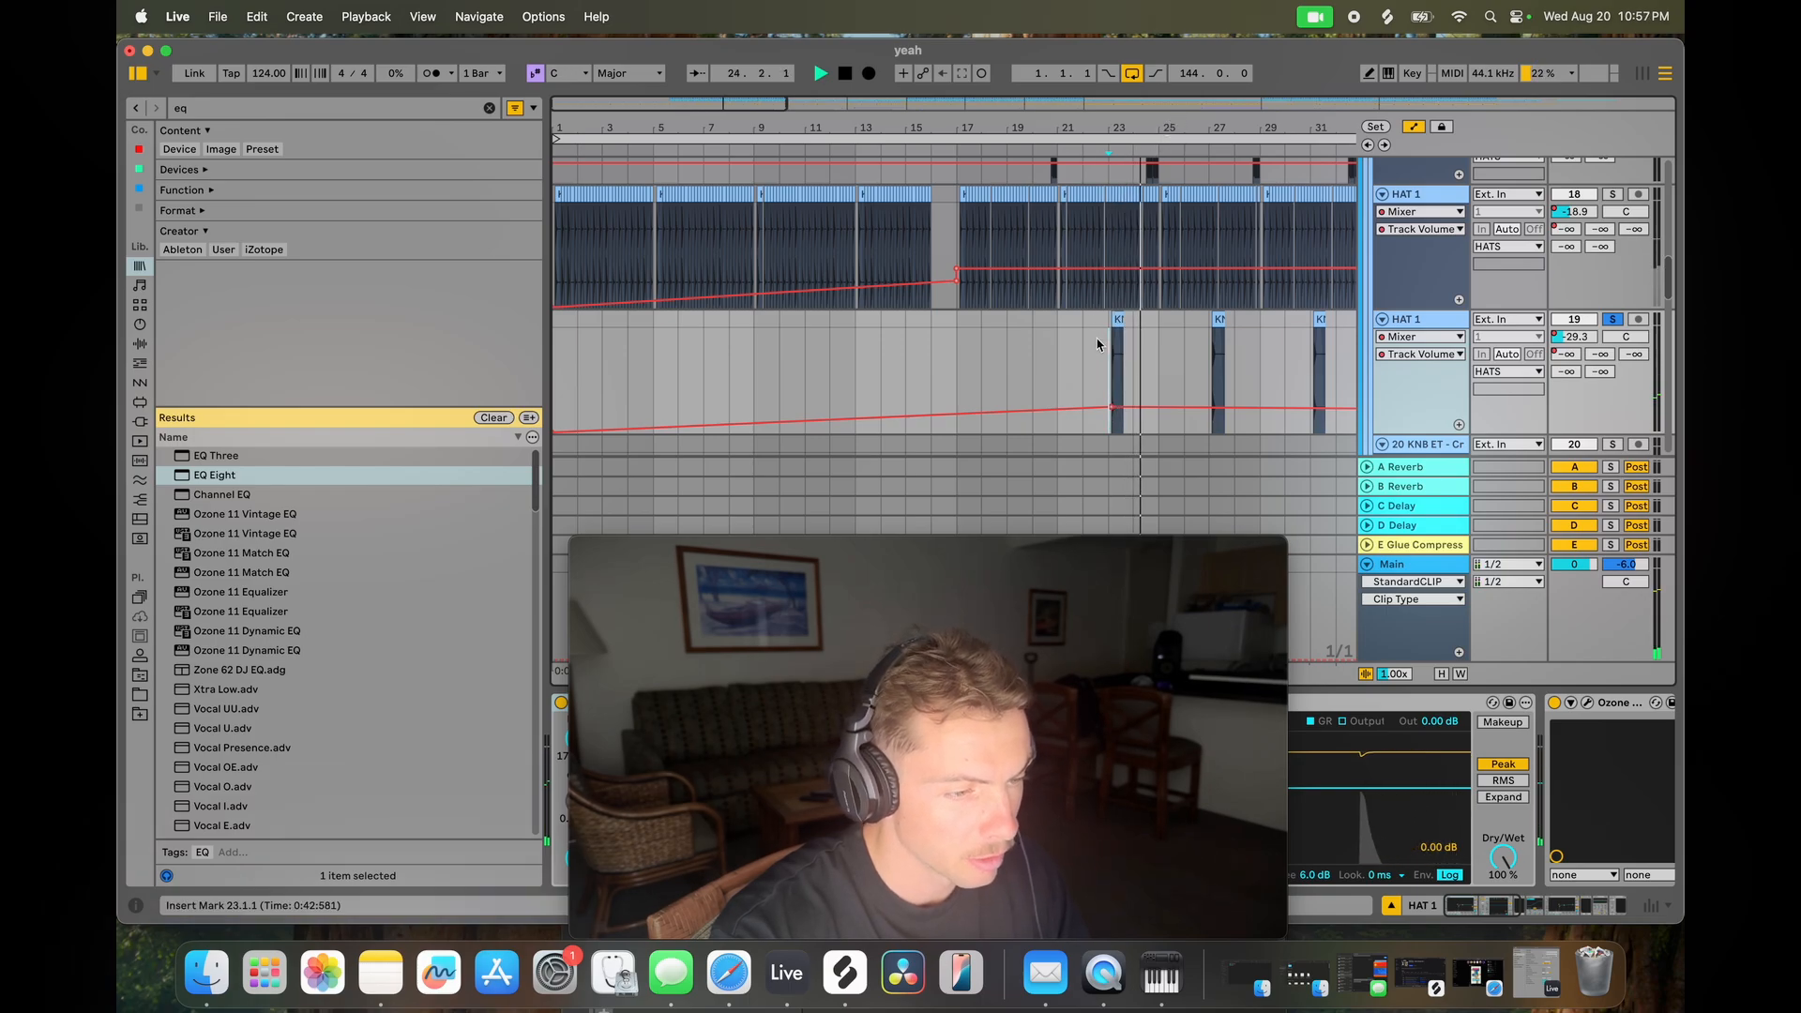
pyautogui.press('space')
pyautogui.moveTo(1156, 132); pyautogui.dragTo(1156, 178)
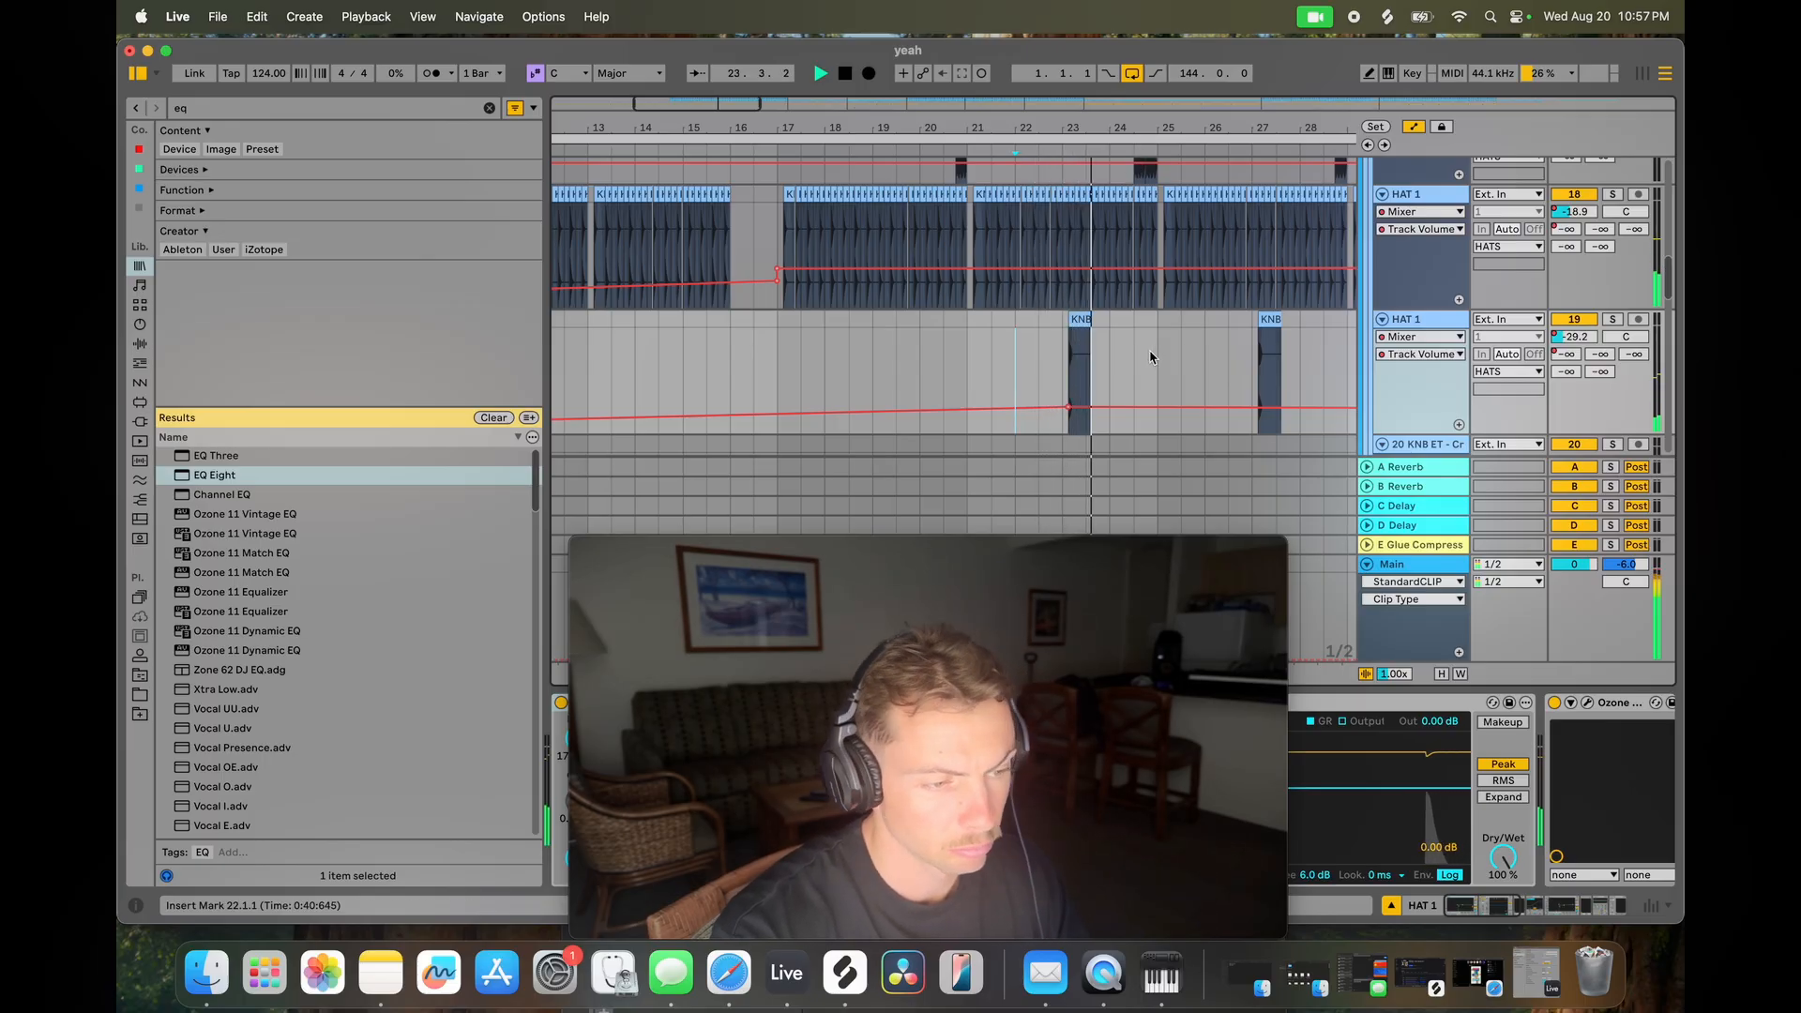
pyautogui.press('space')
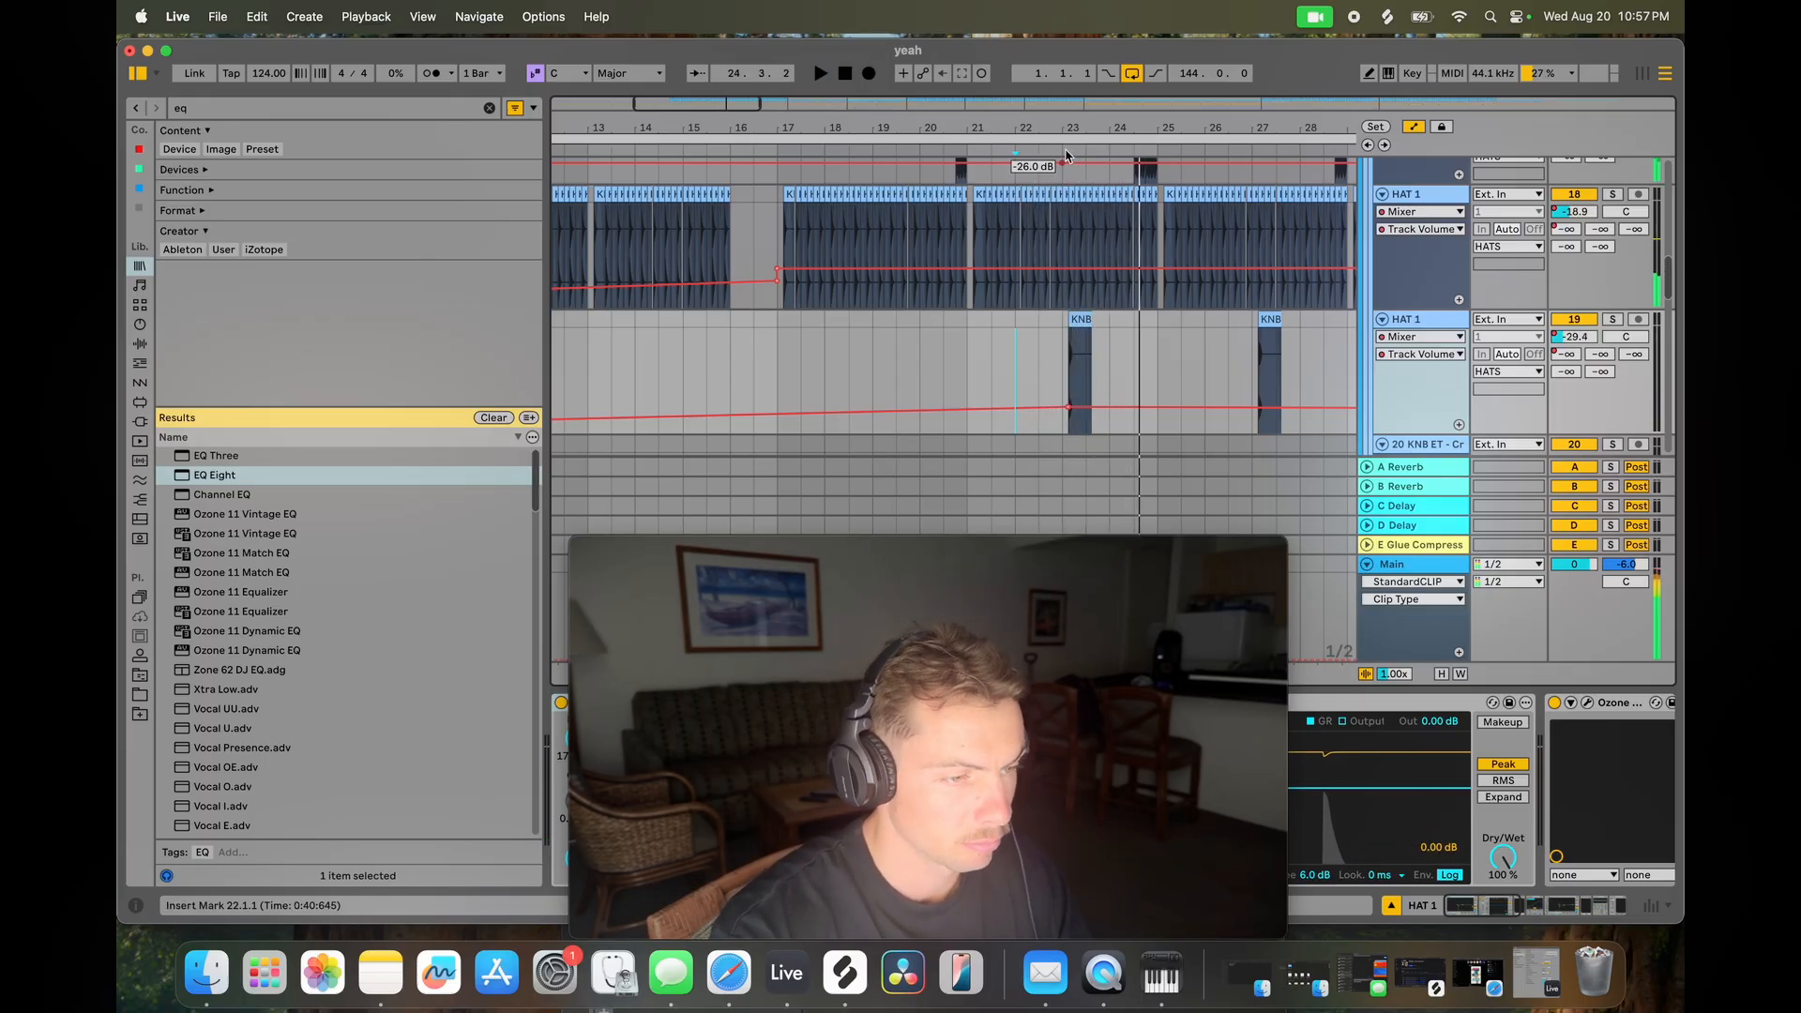
# Examine the Open Hat 08 and Open Hat 43 clips on the two HAT 1 tracks up close at 23.1.3.
pyautogui.moveTo(1069, 130); pyautogui.dragTo(1069, 321)
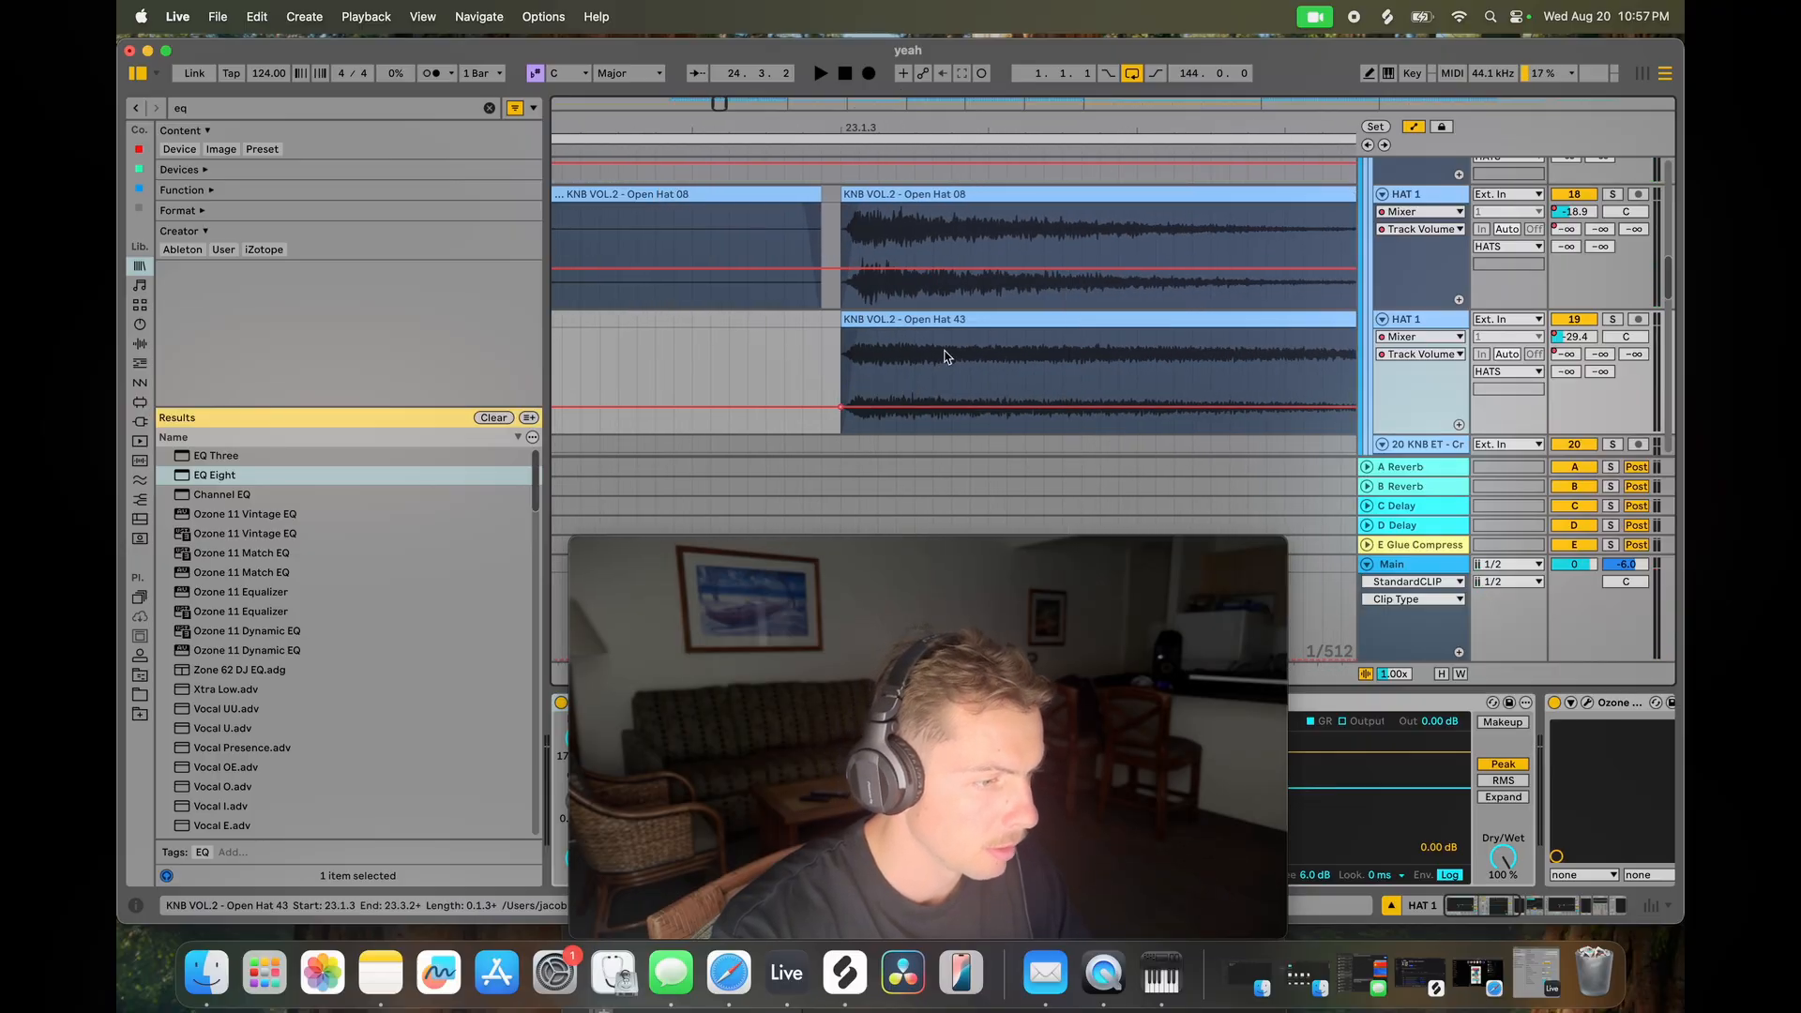
pyautogui.moveTo(925, 130); pyautogui.dragTo(924, 9)
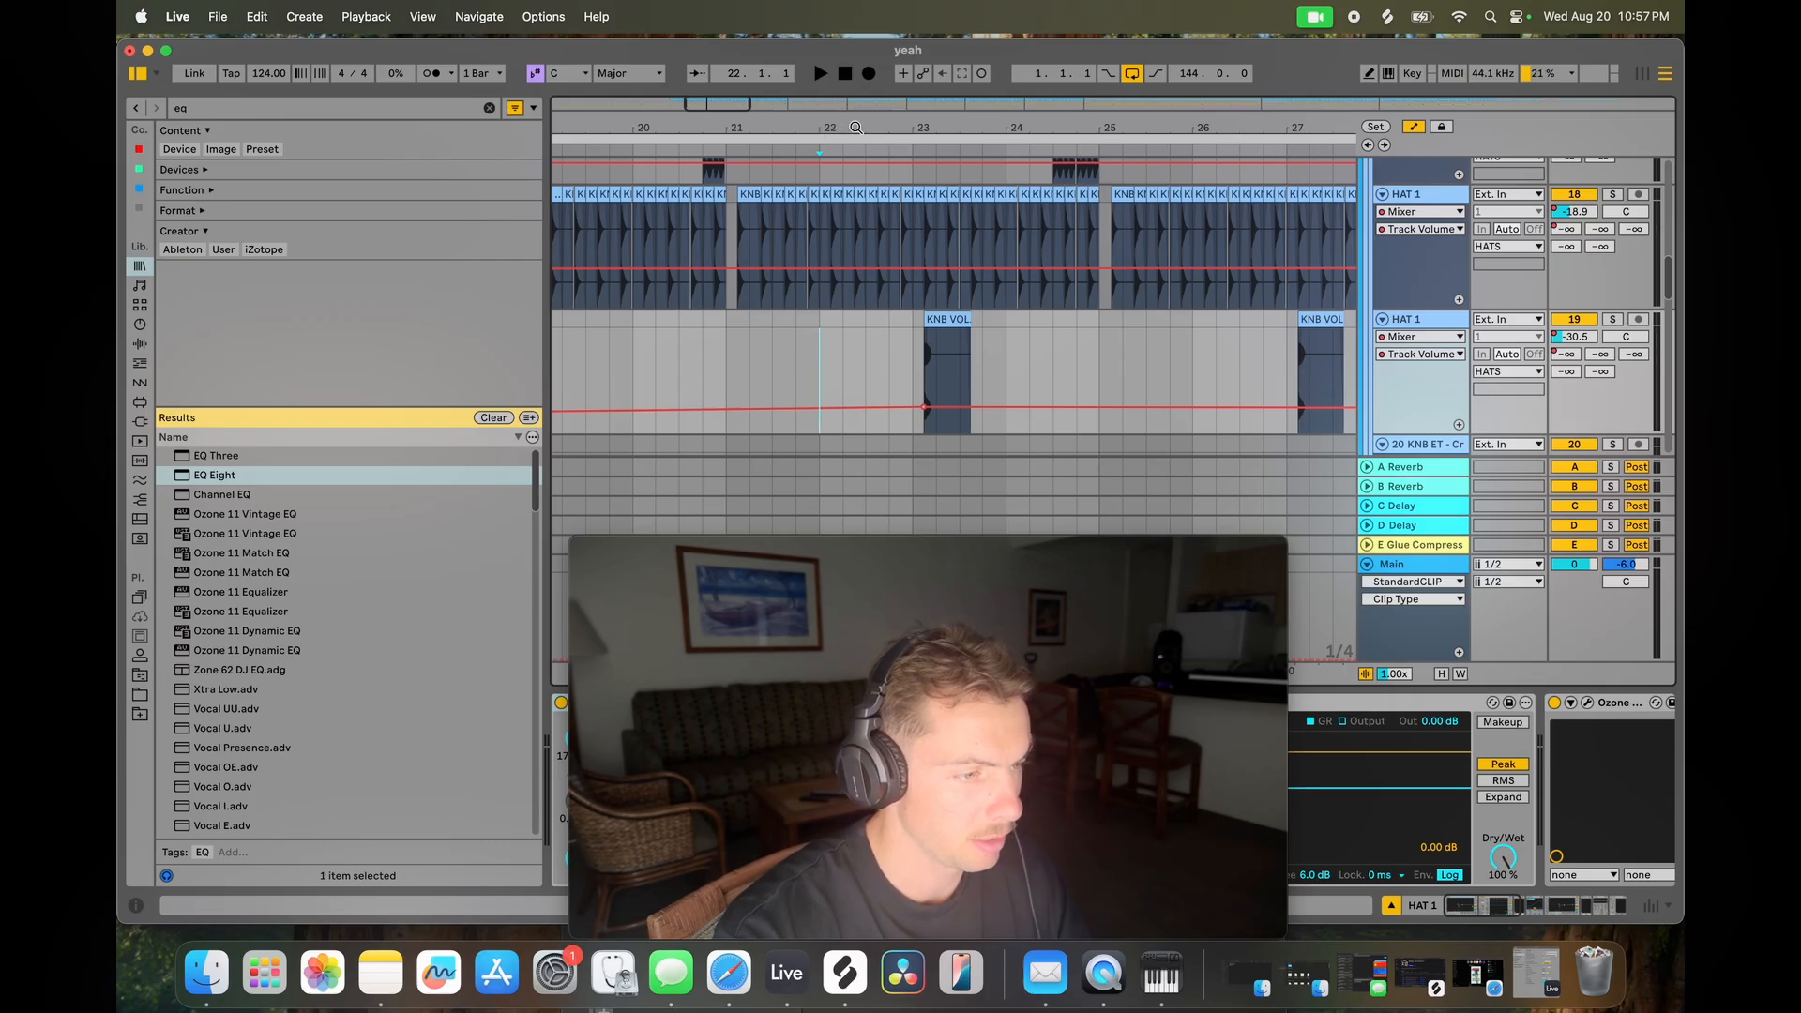
pyautogui.moveTo(856, 127); pyautogui.dragTo(855, 47)
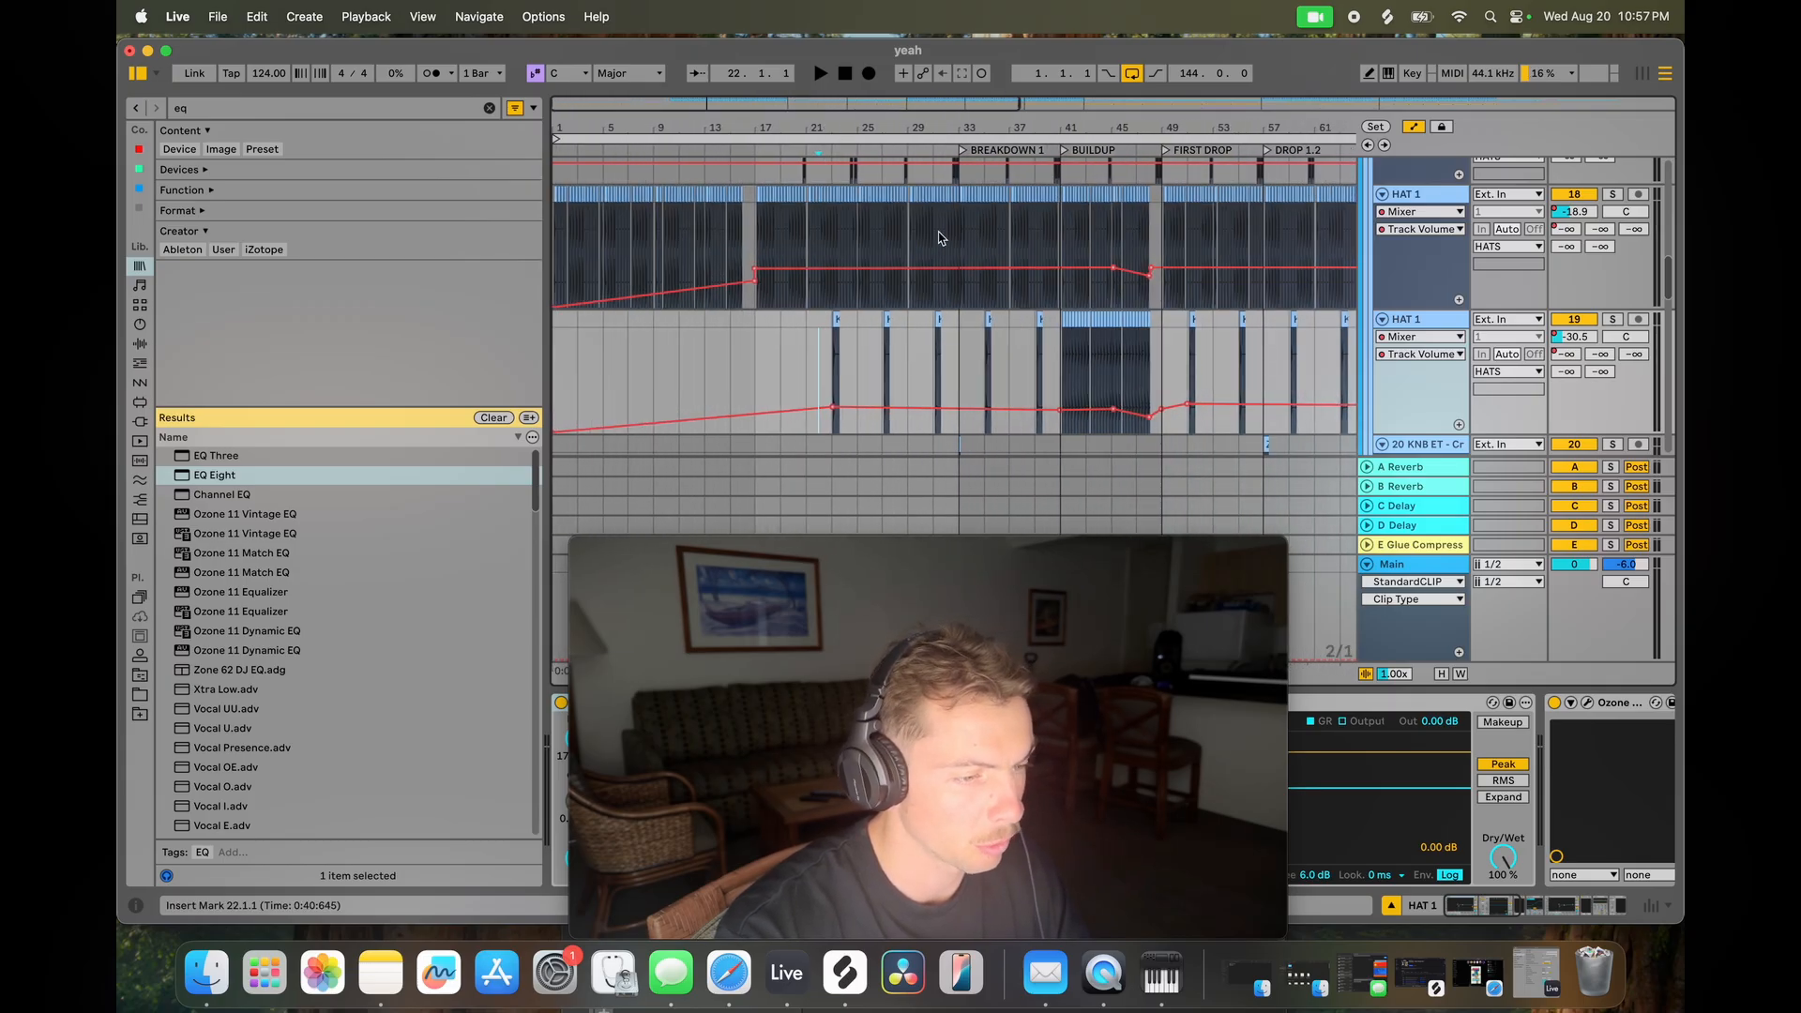
# Play the hats from bar 40 through the BUILDUP section to hear the HAT 1 volume automation.
pyautogui.moveTo(1118, 131); pyautogui.dragTo(865, 405)
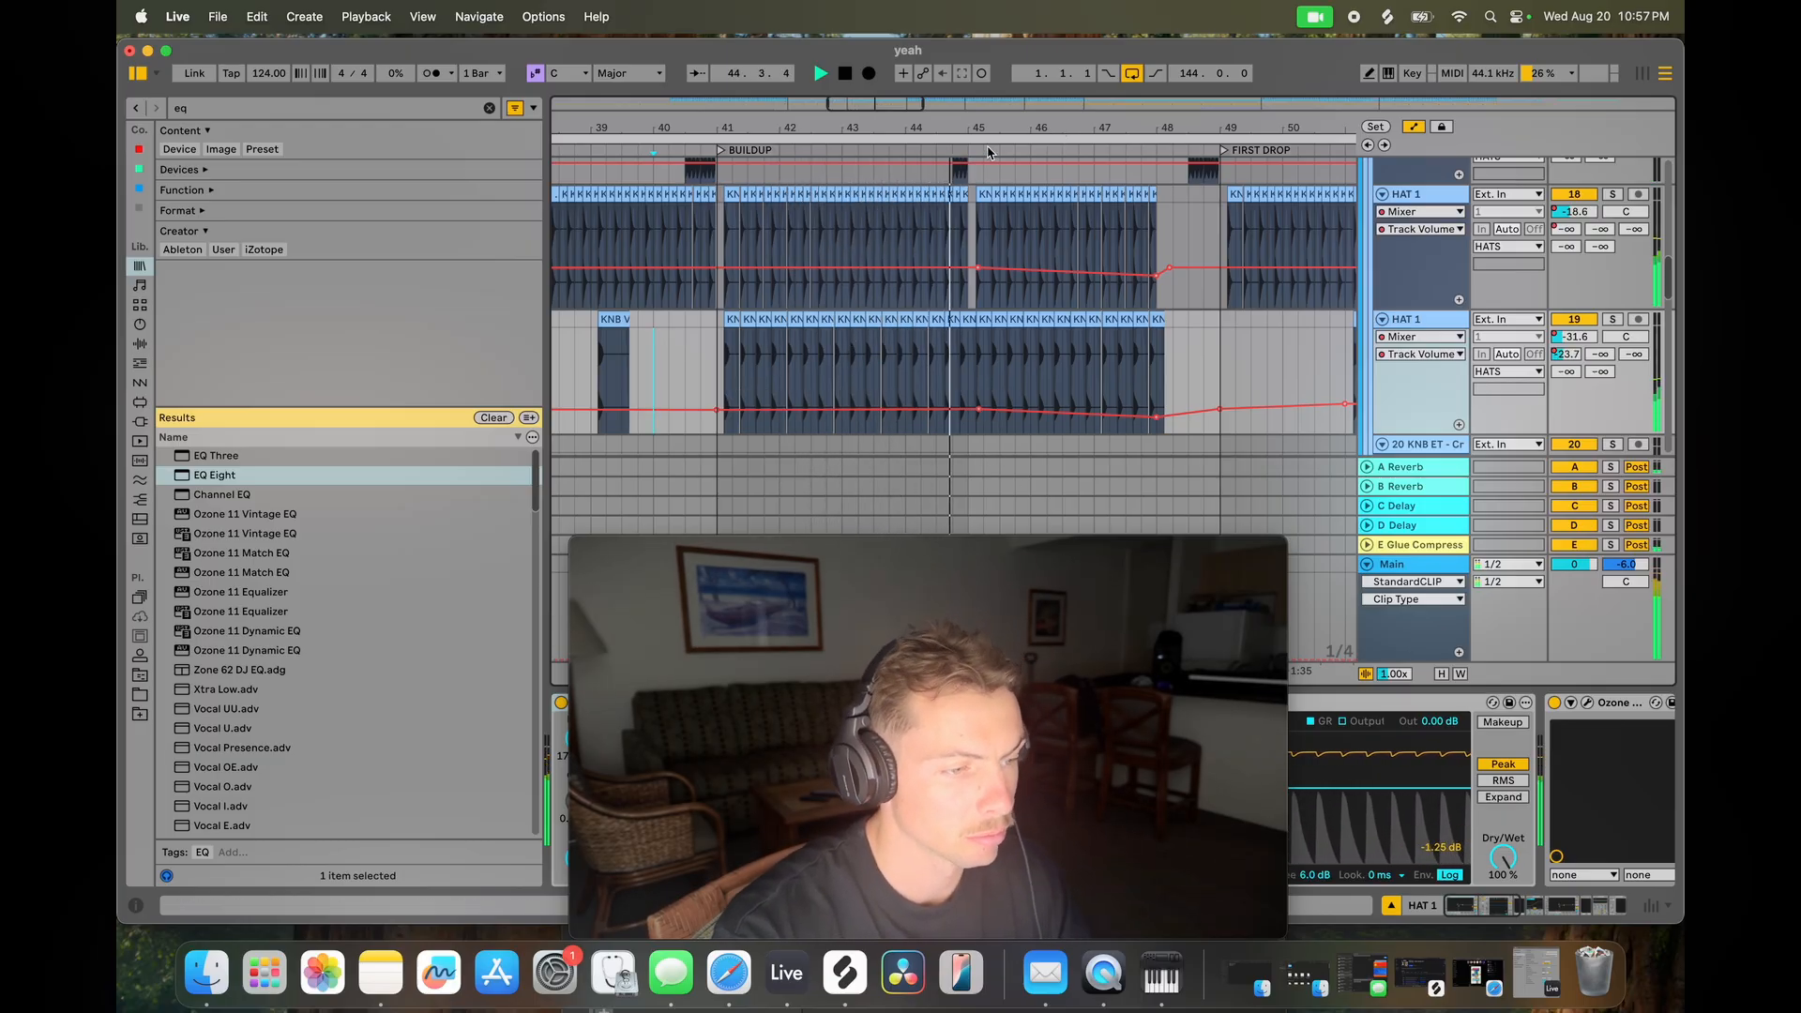
pyautogui.press('-')
pyautogui.press('-')
pyautogui.press('-')
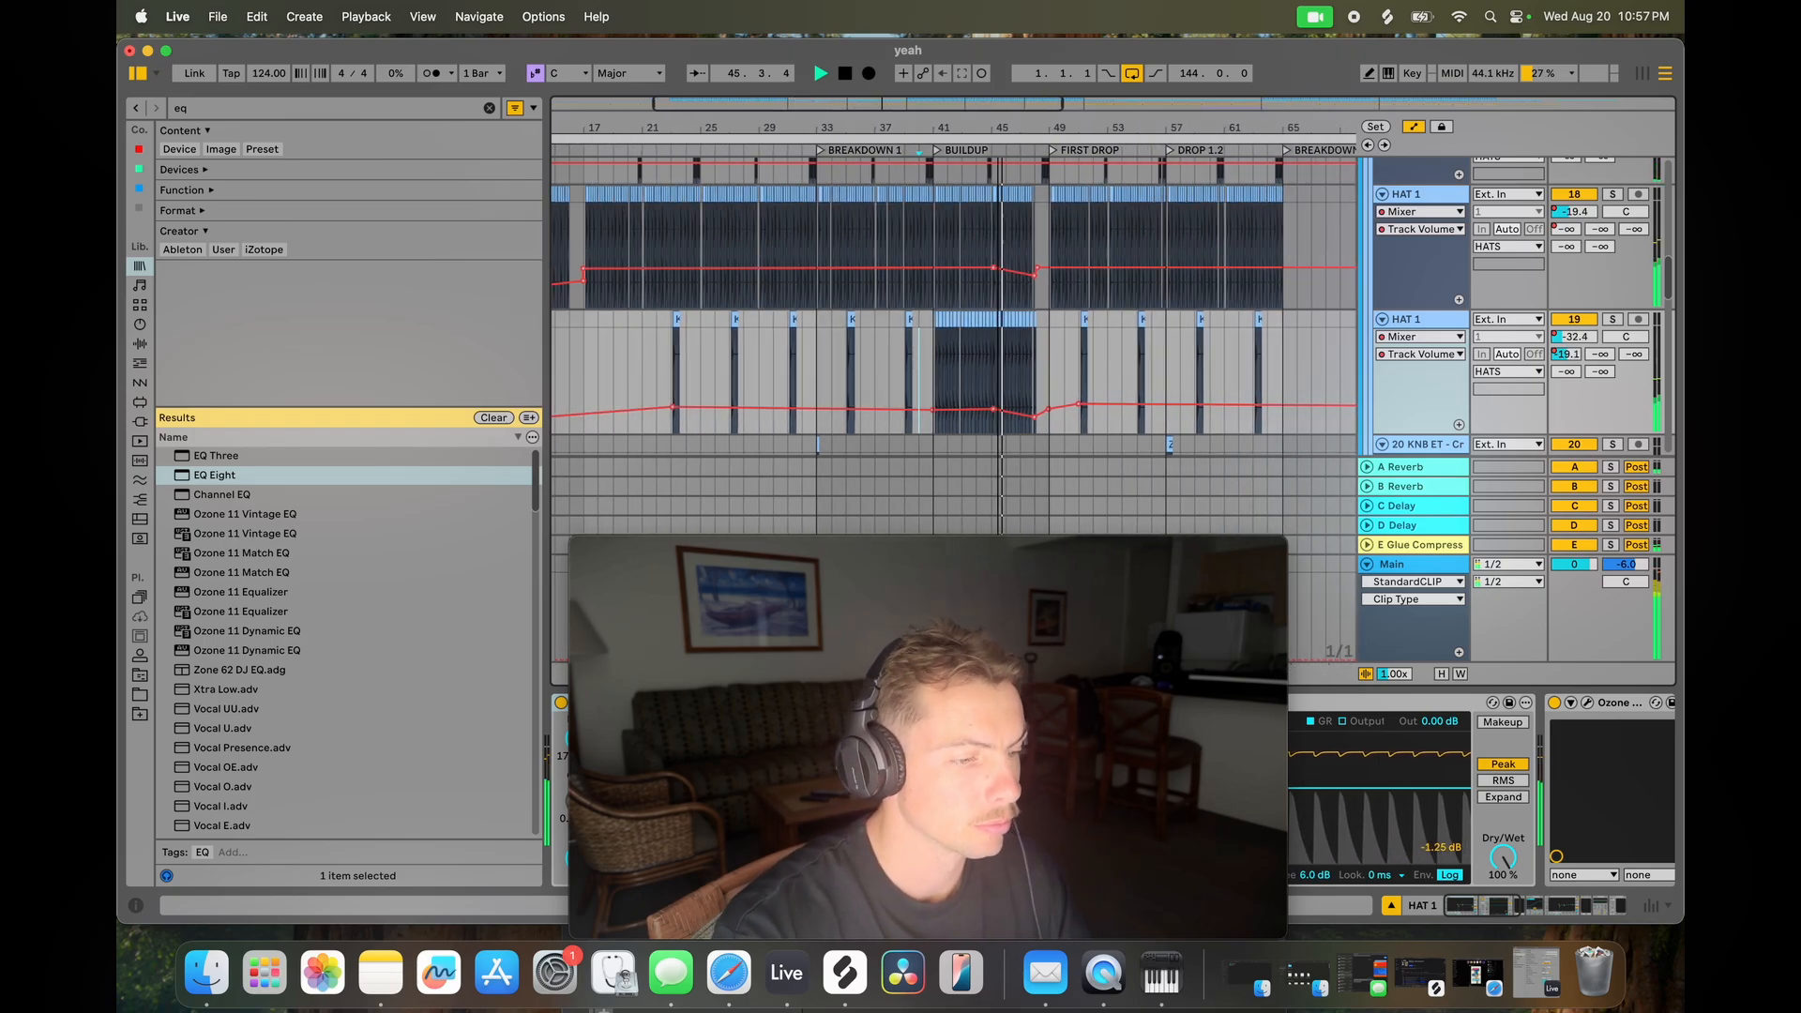
pyautogui.press('-')
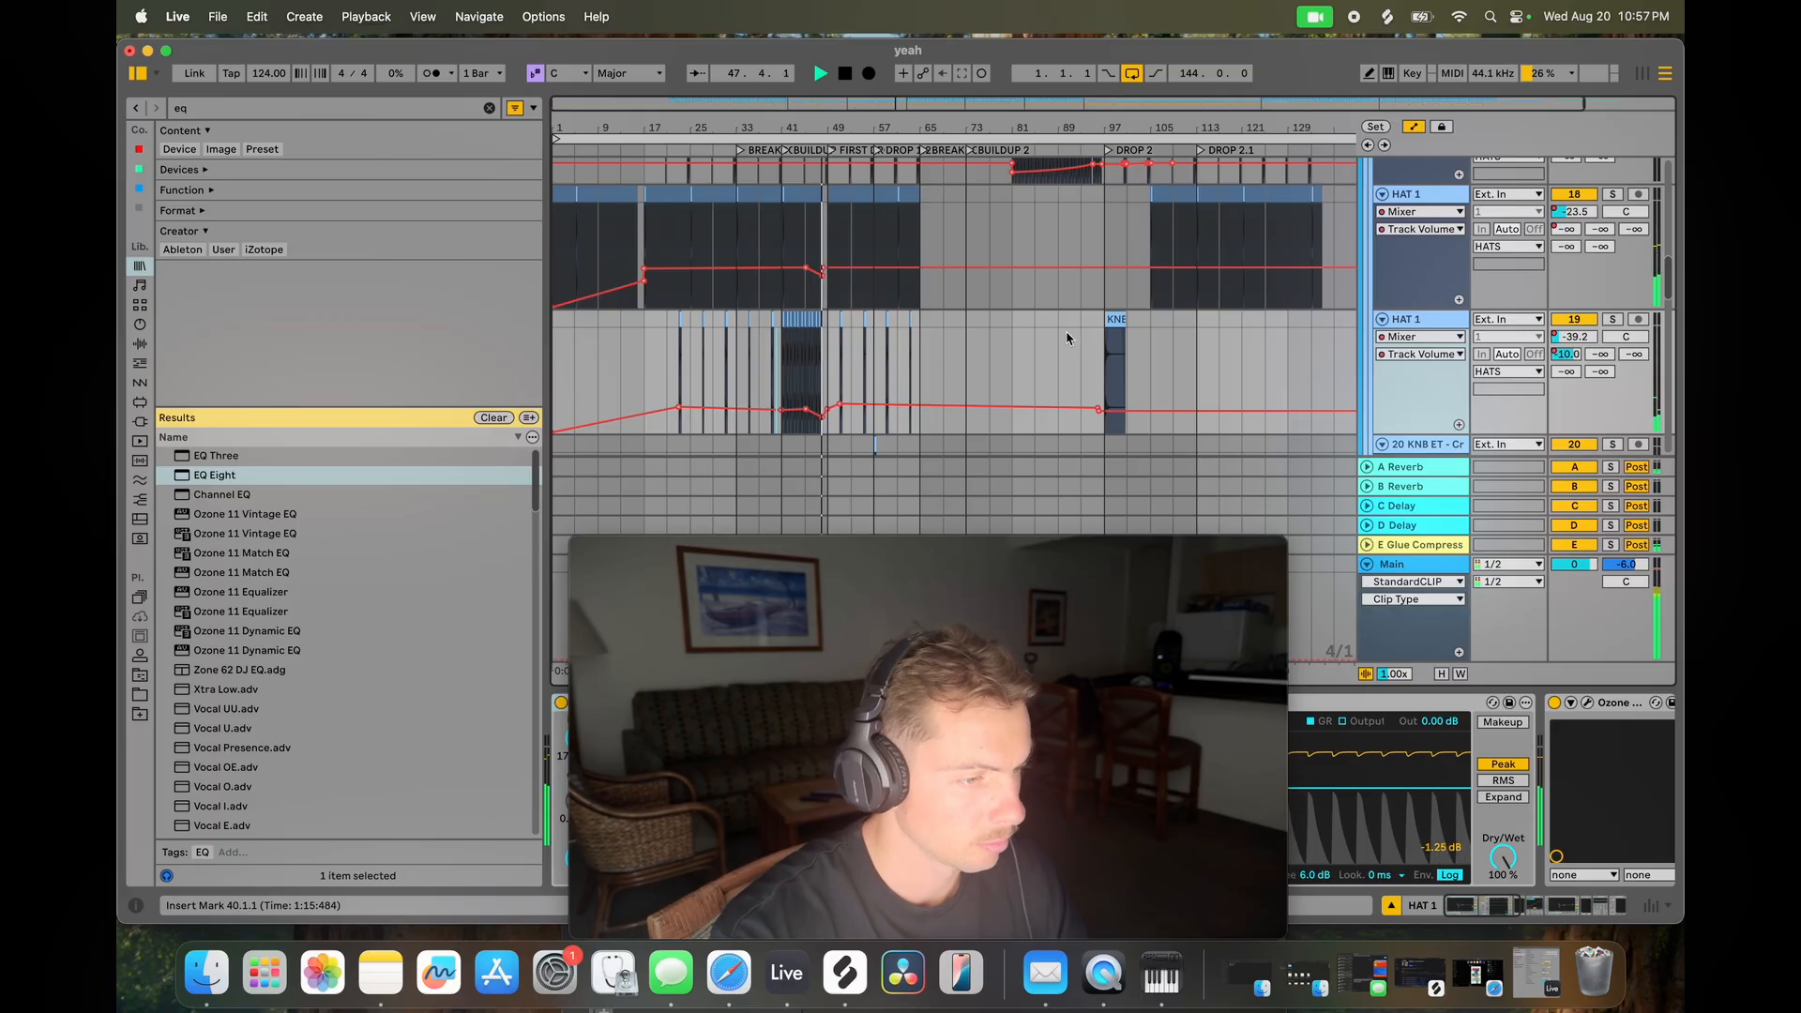
# Solo the second CLAP track and play its clips from 64.3.1.
pyautogui.scroll(5, 1066, 338)
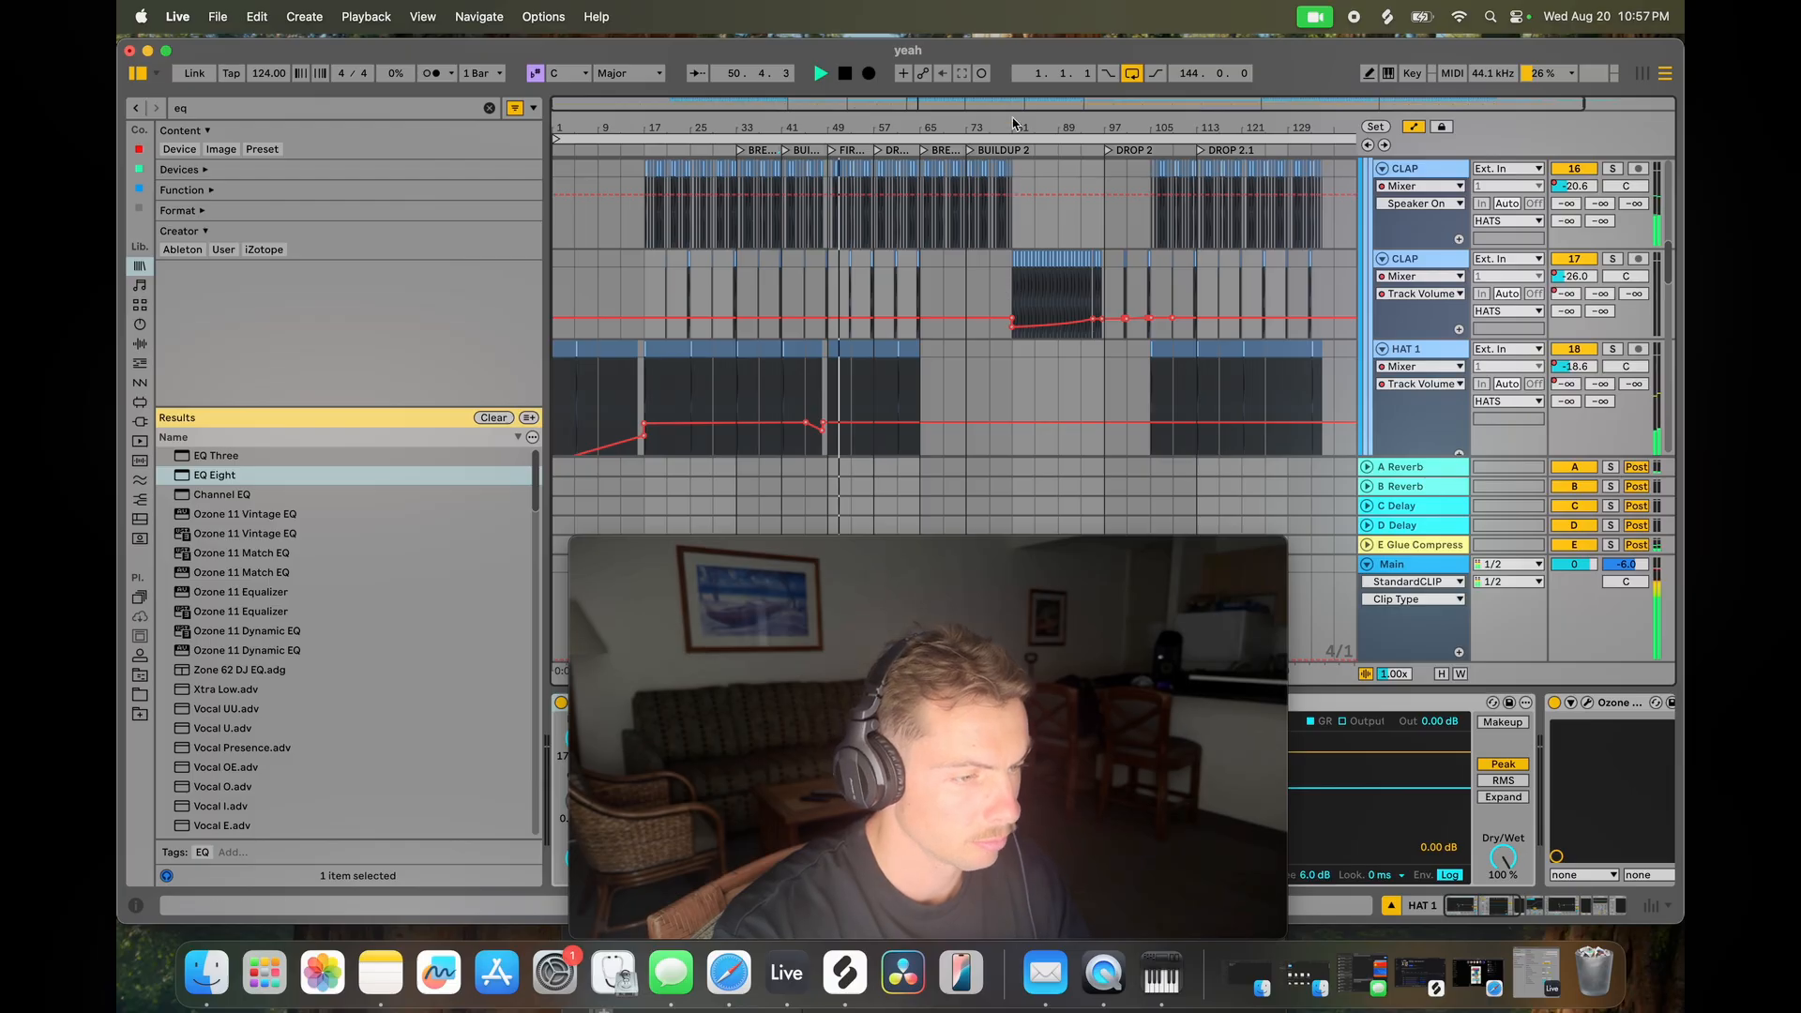
pyautogui.moveTo(1013, 114); pyautogui.dragTo(814, 191)
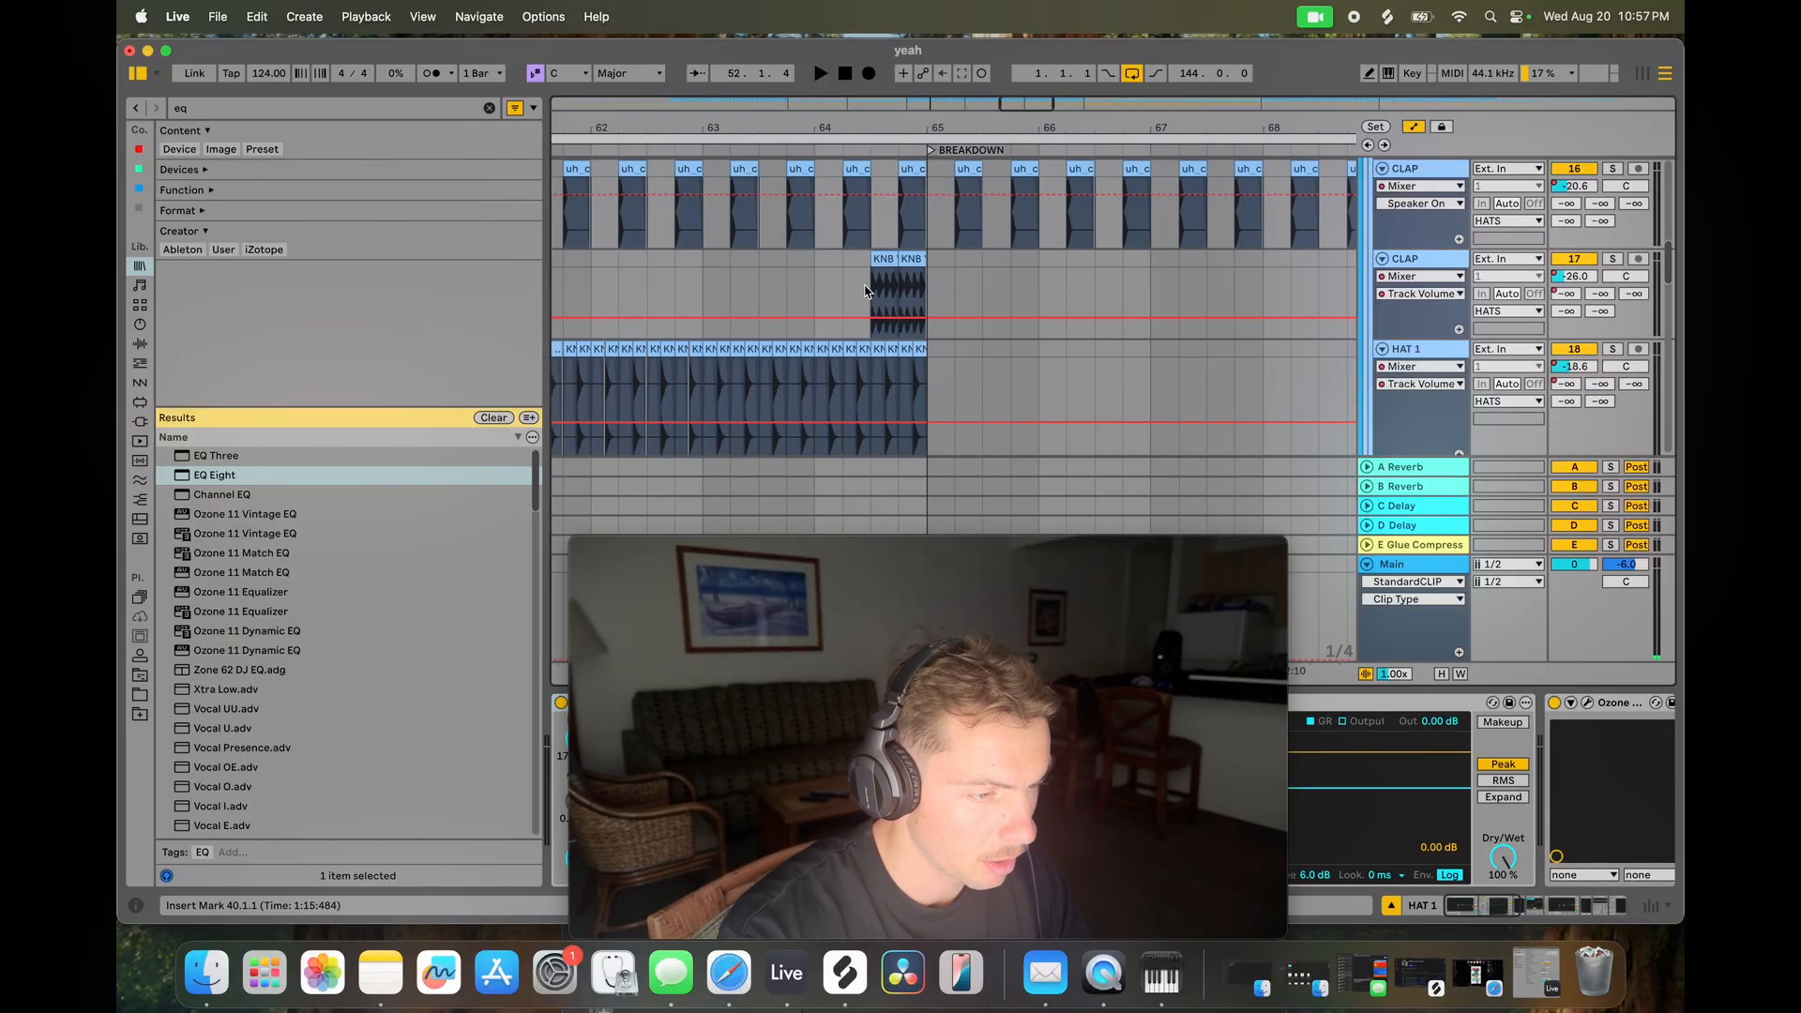
pyautogui.click(865, 291)
pyautogui.press('space')
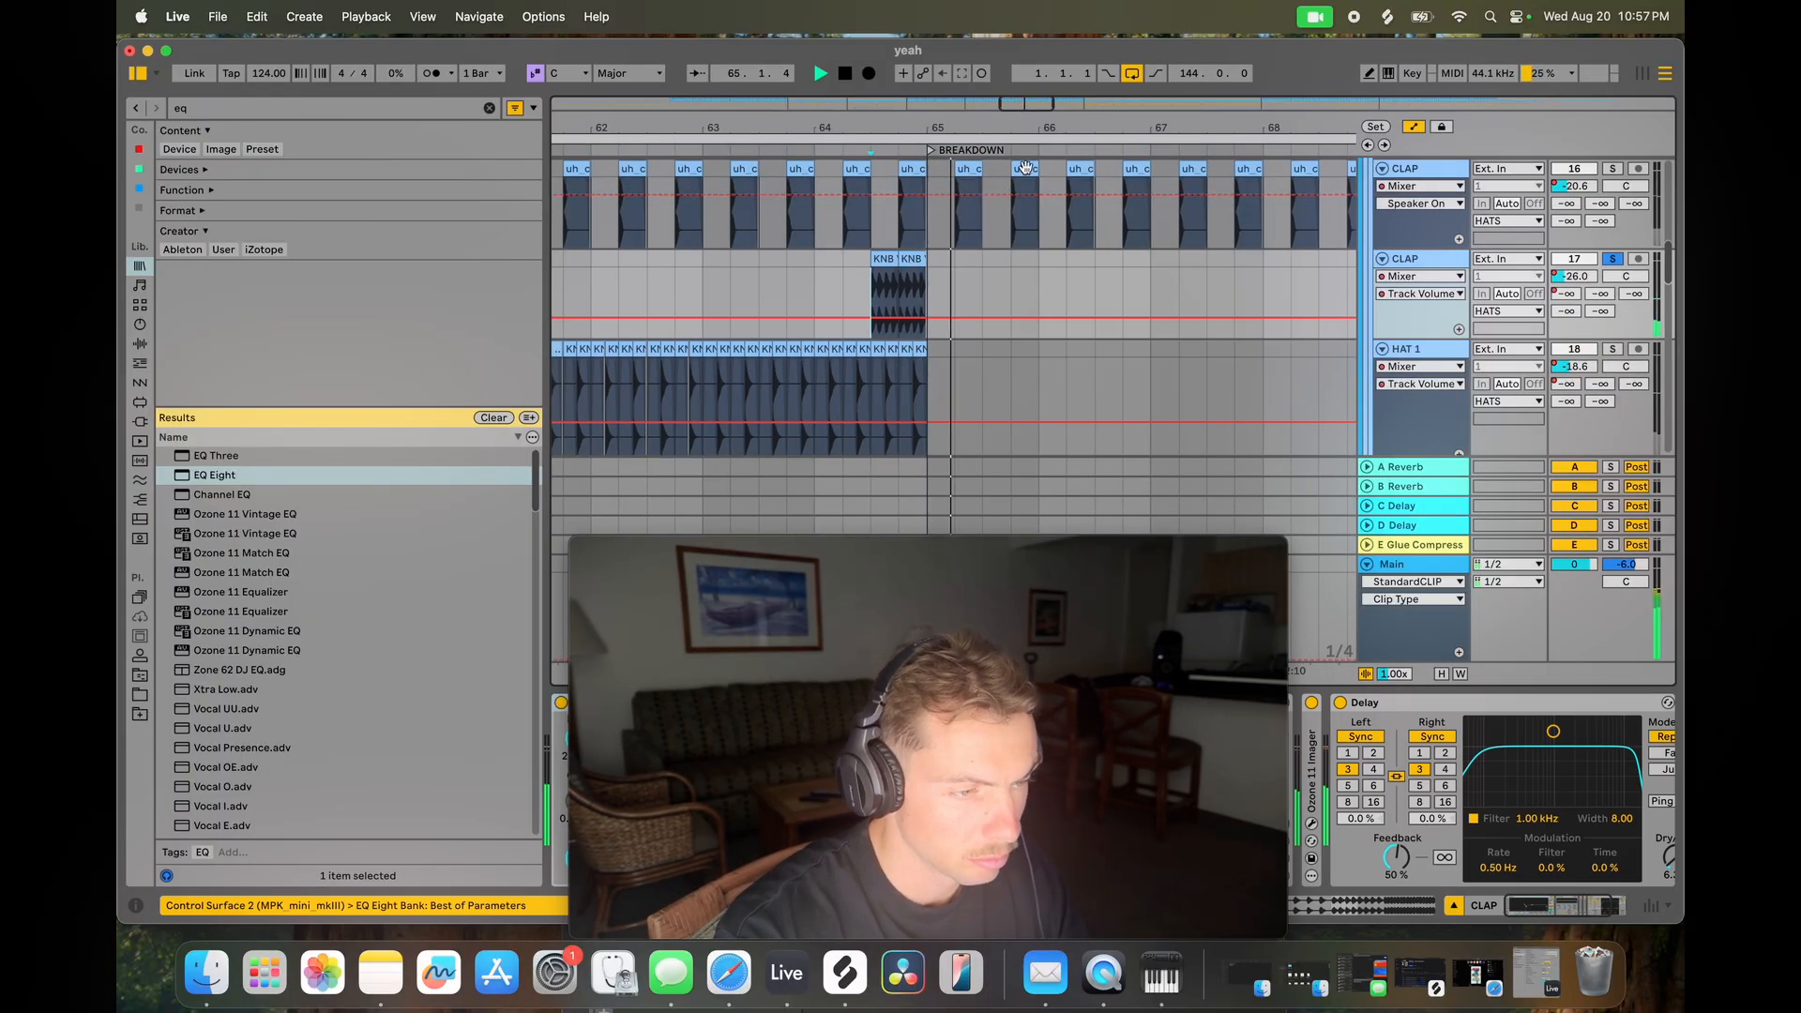
pyautogui.press('space')
# Move the webcam preview over the arrangement to uncover and inspect the second CLAP track's device chain.
pyautogui.moveTo(1037, 127); pyautogui.dragTo(900, 105)
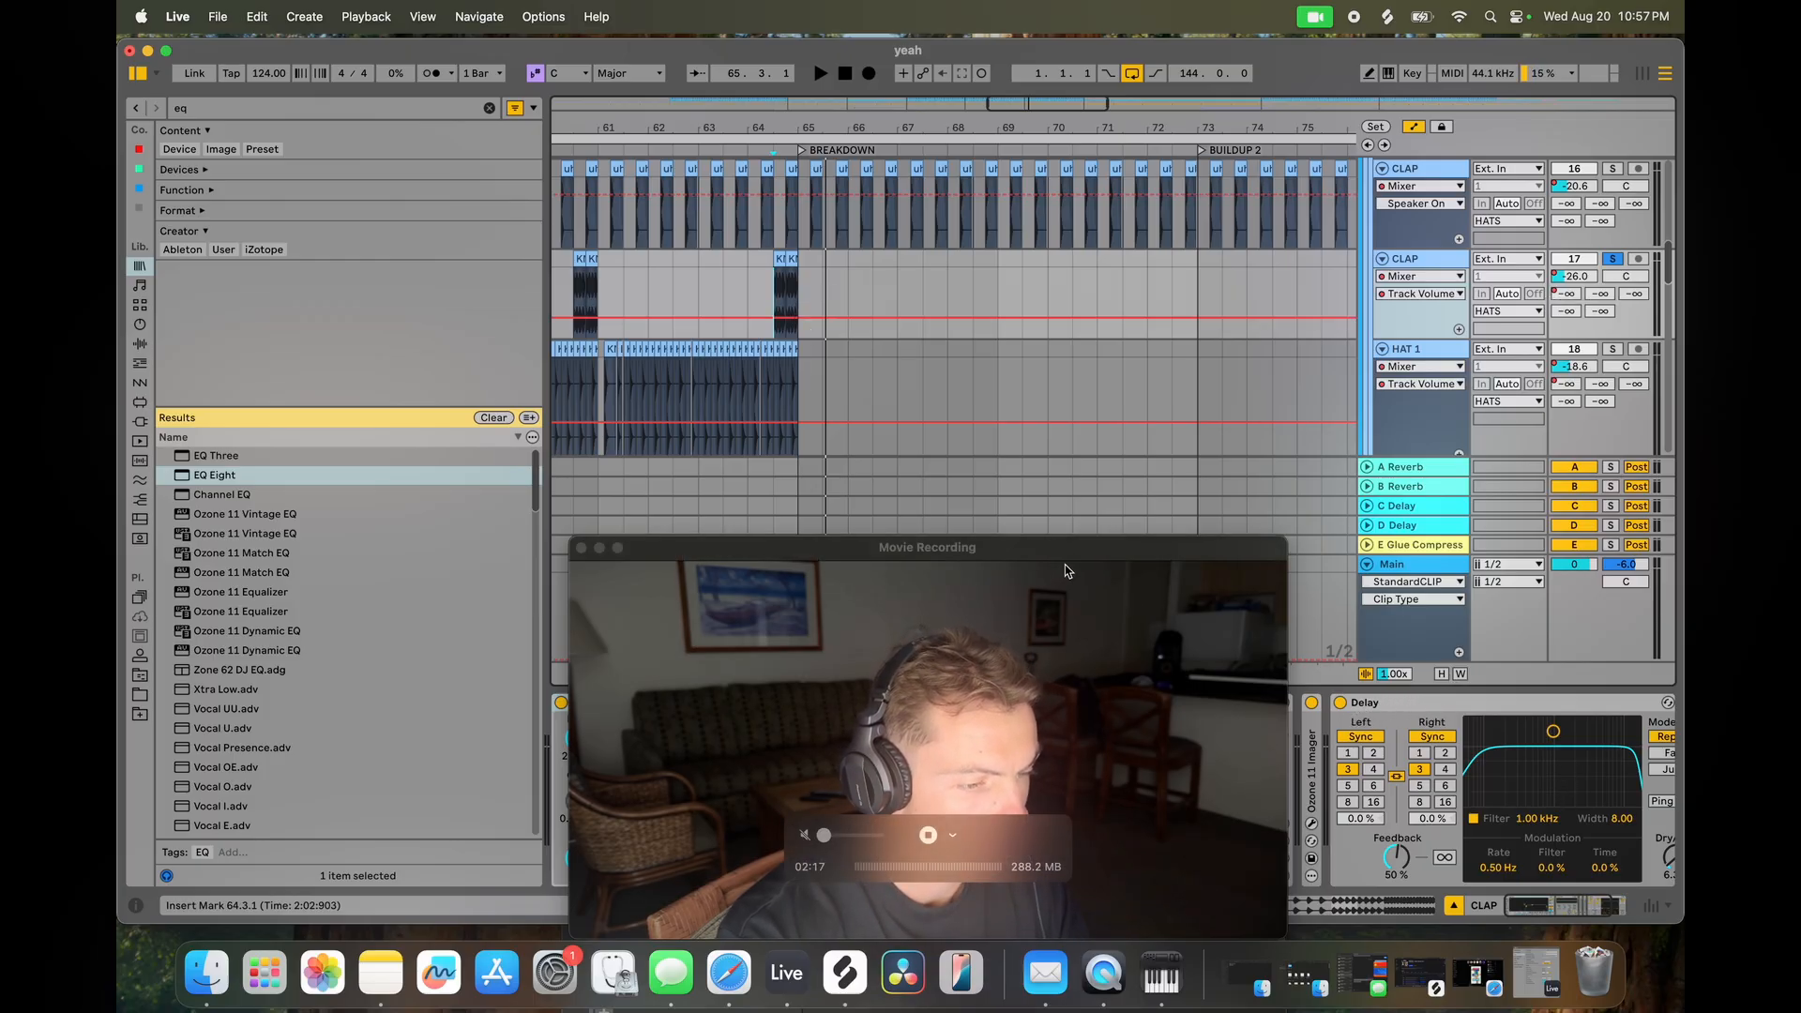
pyautogui.moveTo(1069, 552); pyautogui.dragTo(1053, 241)
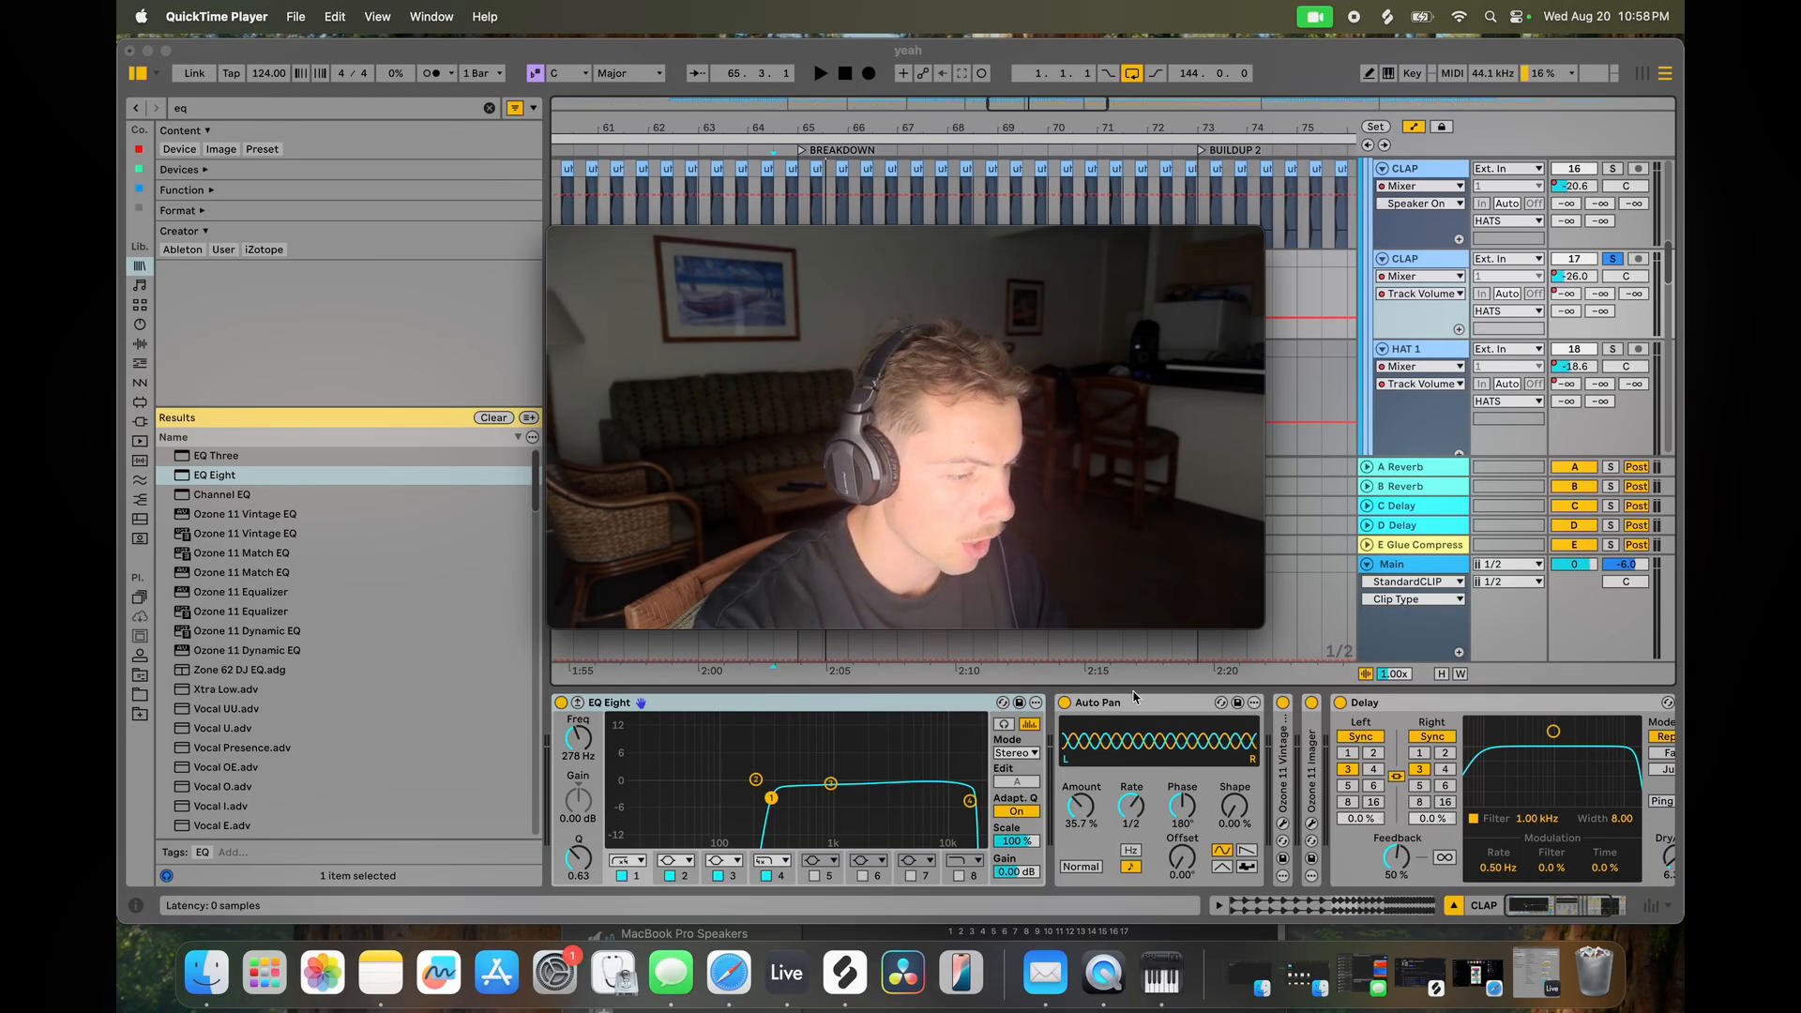
pyautogui.click(1603, 910)
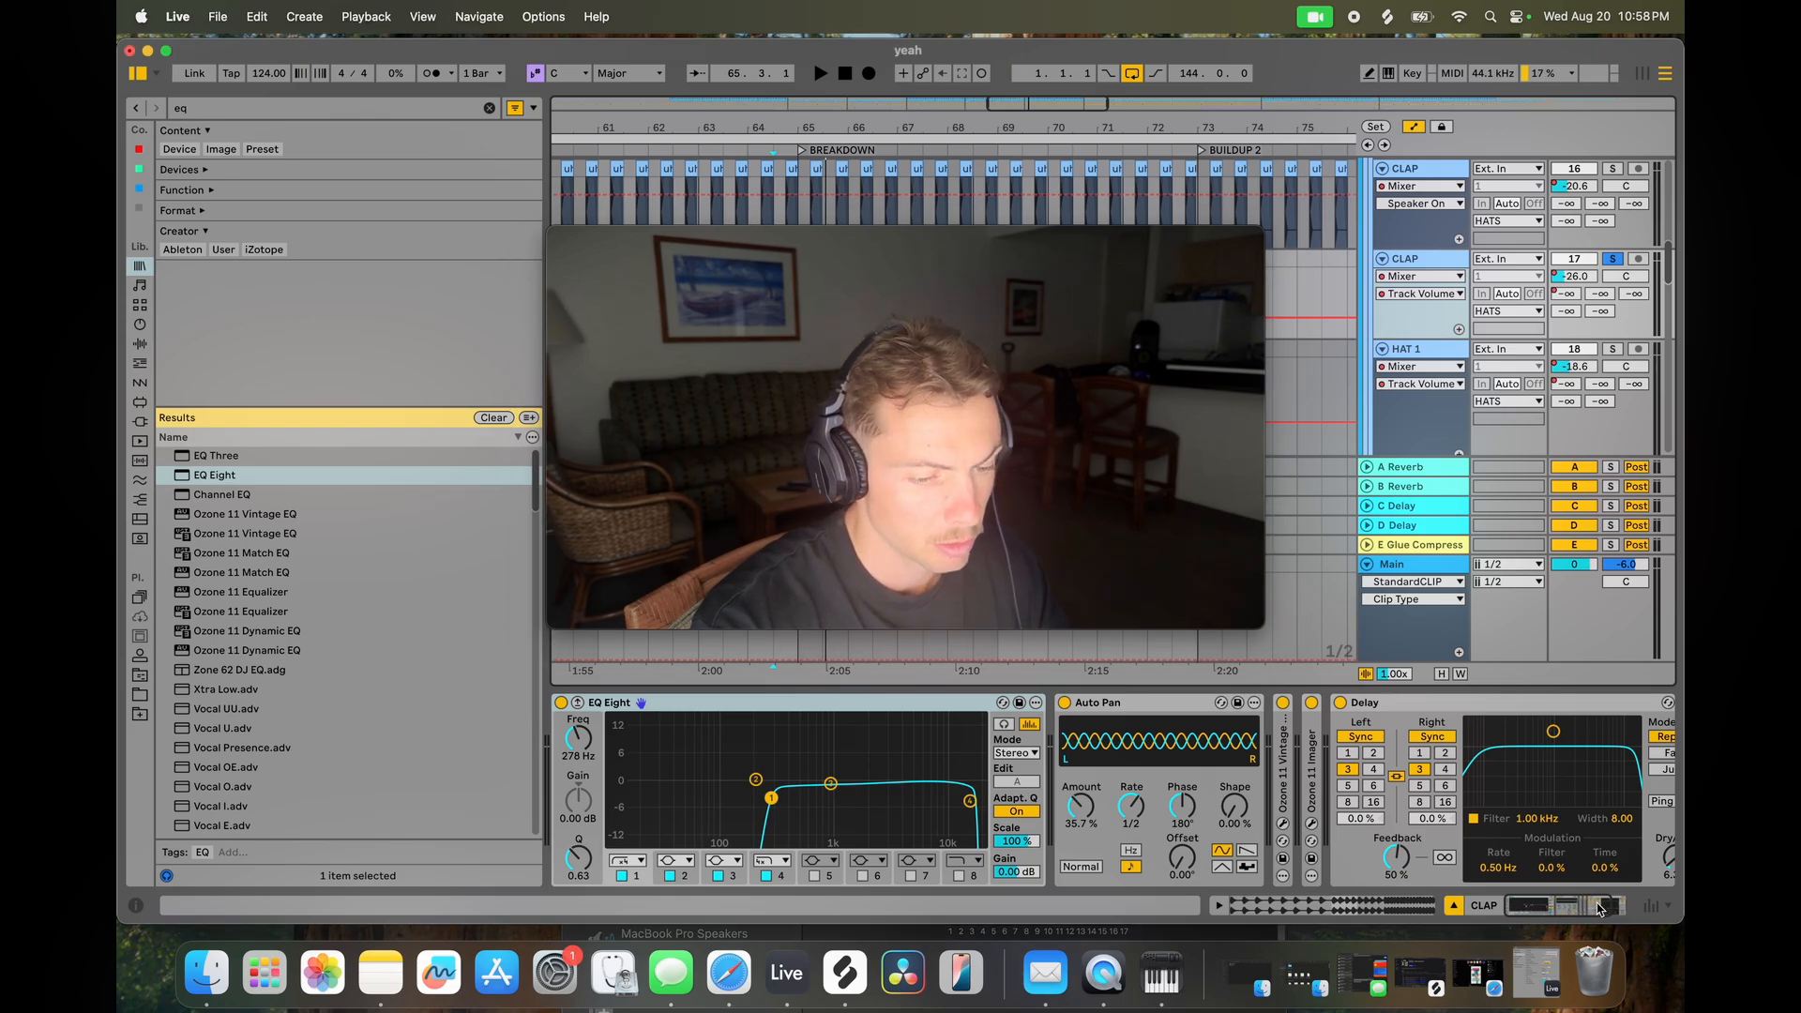
pyautogui.moveTo(1600, 909); pyautogui.dragTo(1544, 916)
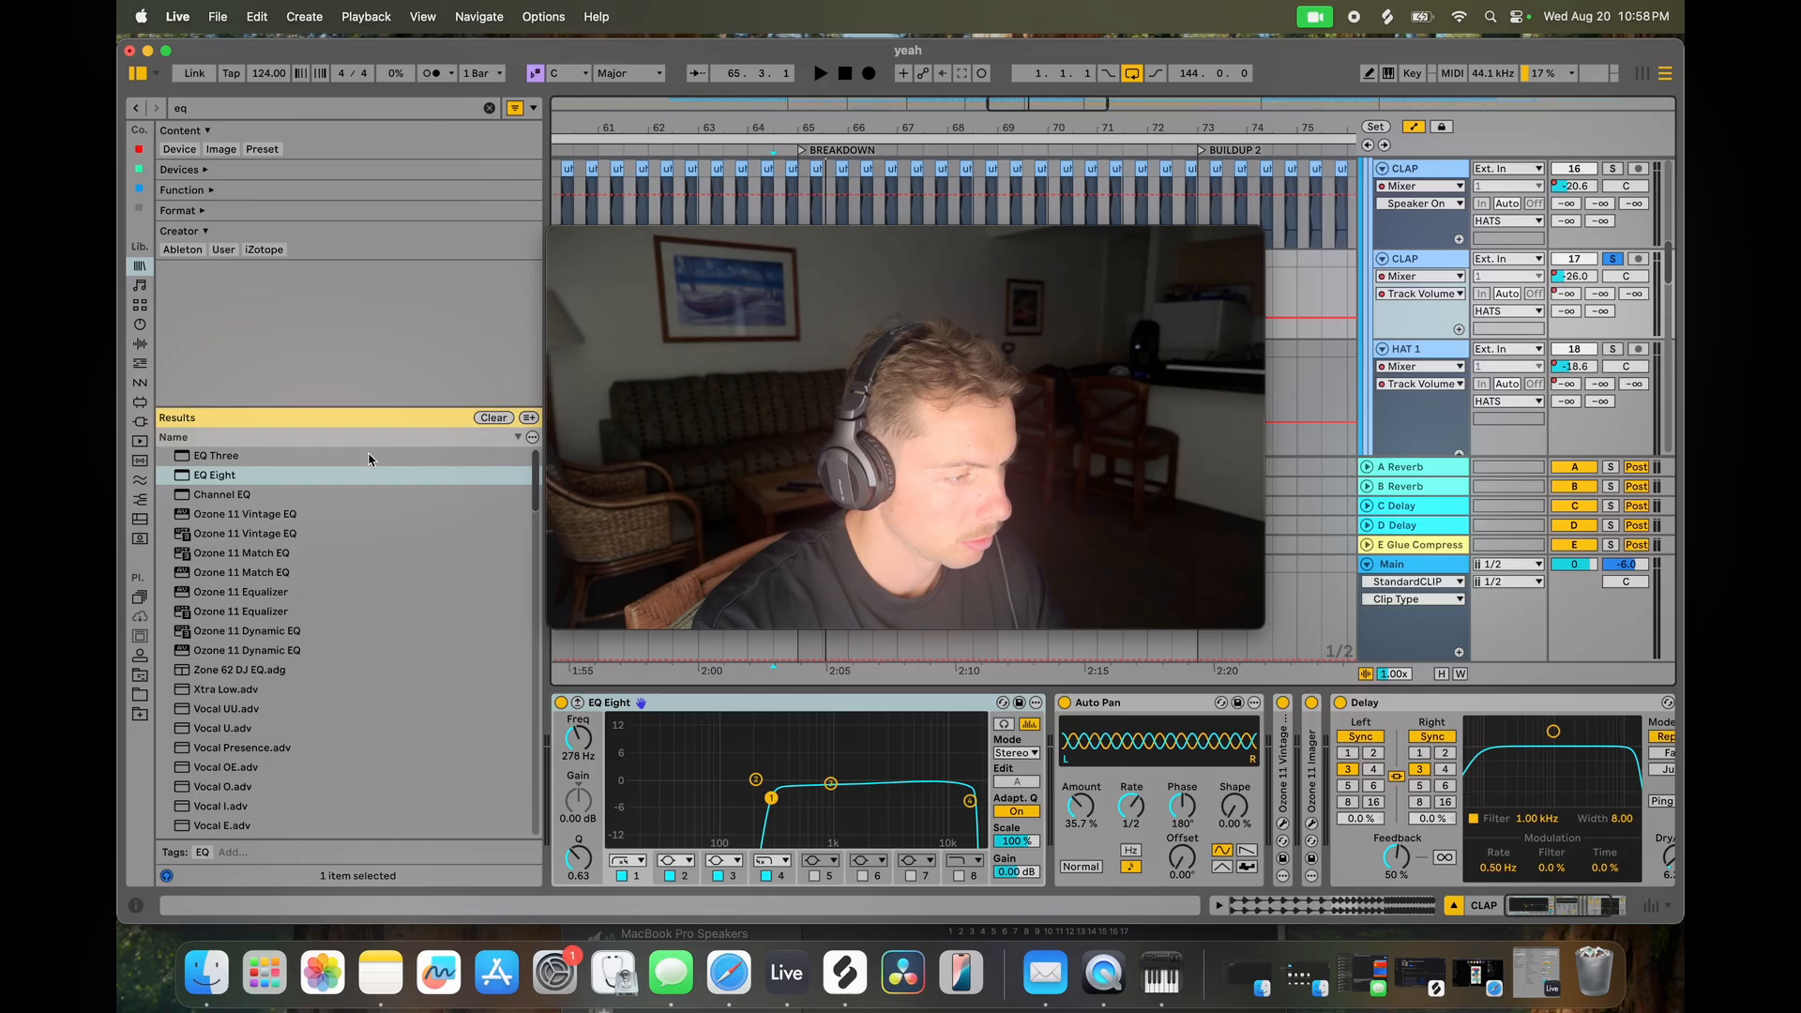
# Add an EQ Eight to the end of the second CLAP track's device chain and play the soloed clap.
pyautogui.click(251, 477)
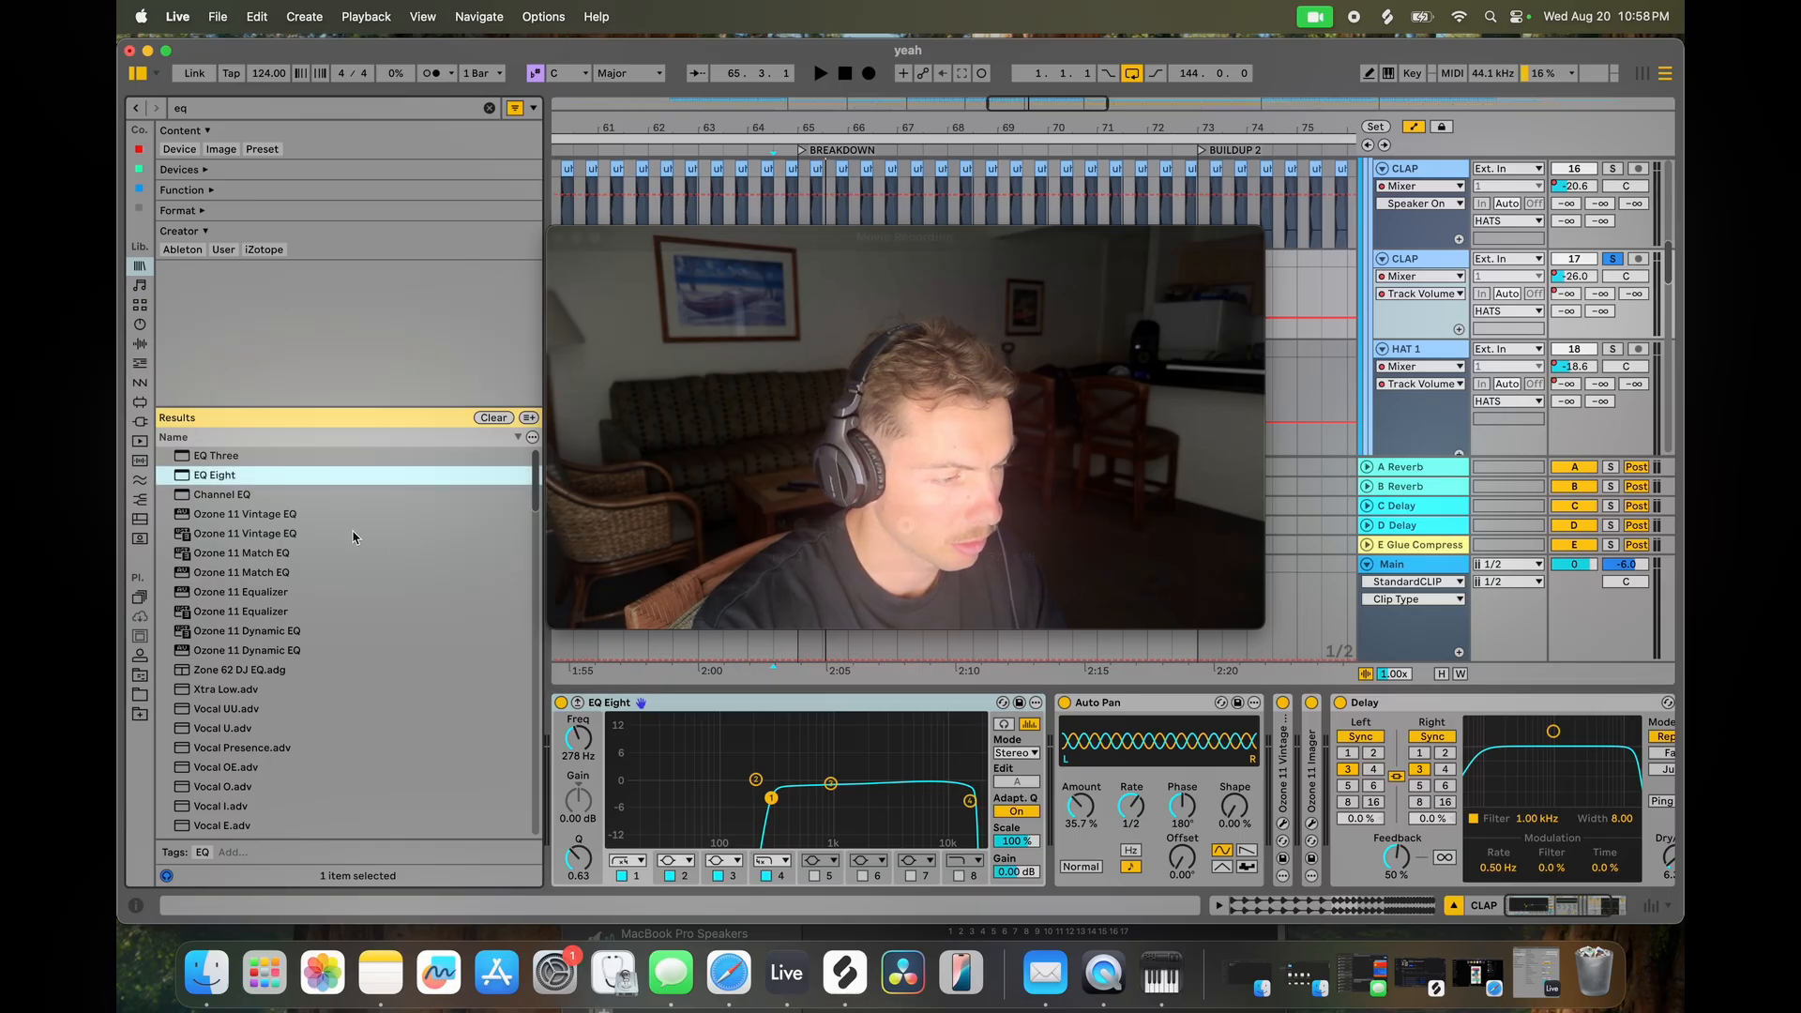
pyautogui.doubleClick(392, 472)
pyautogui.press('space')
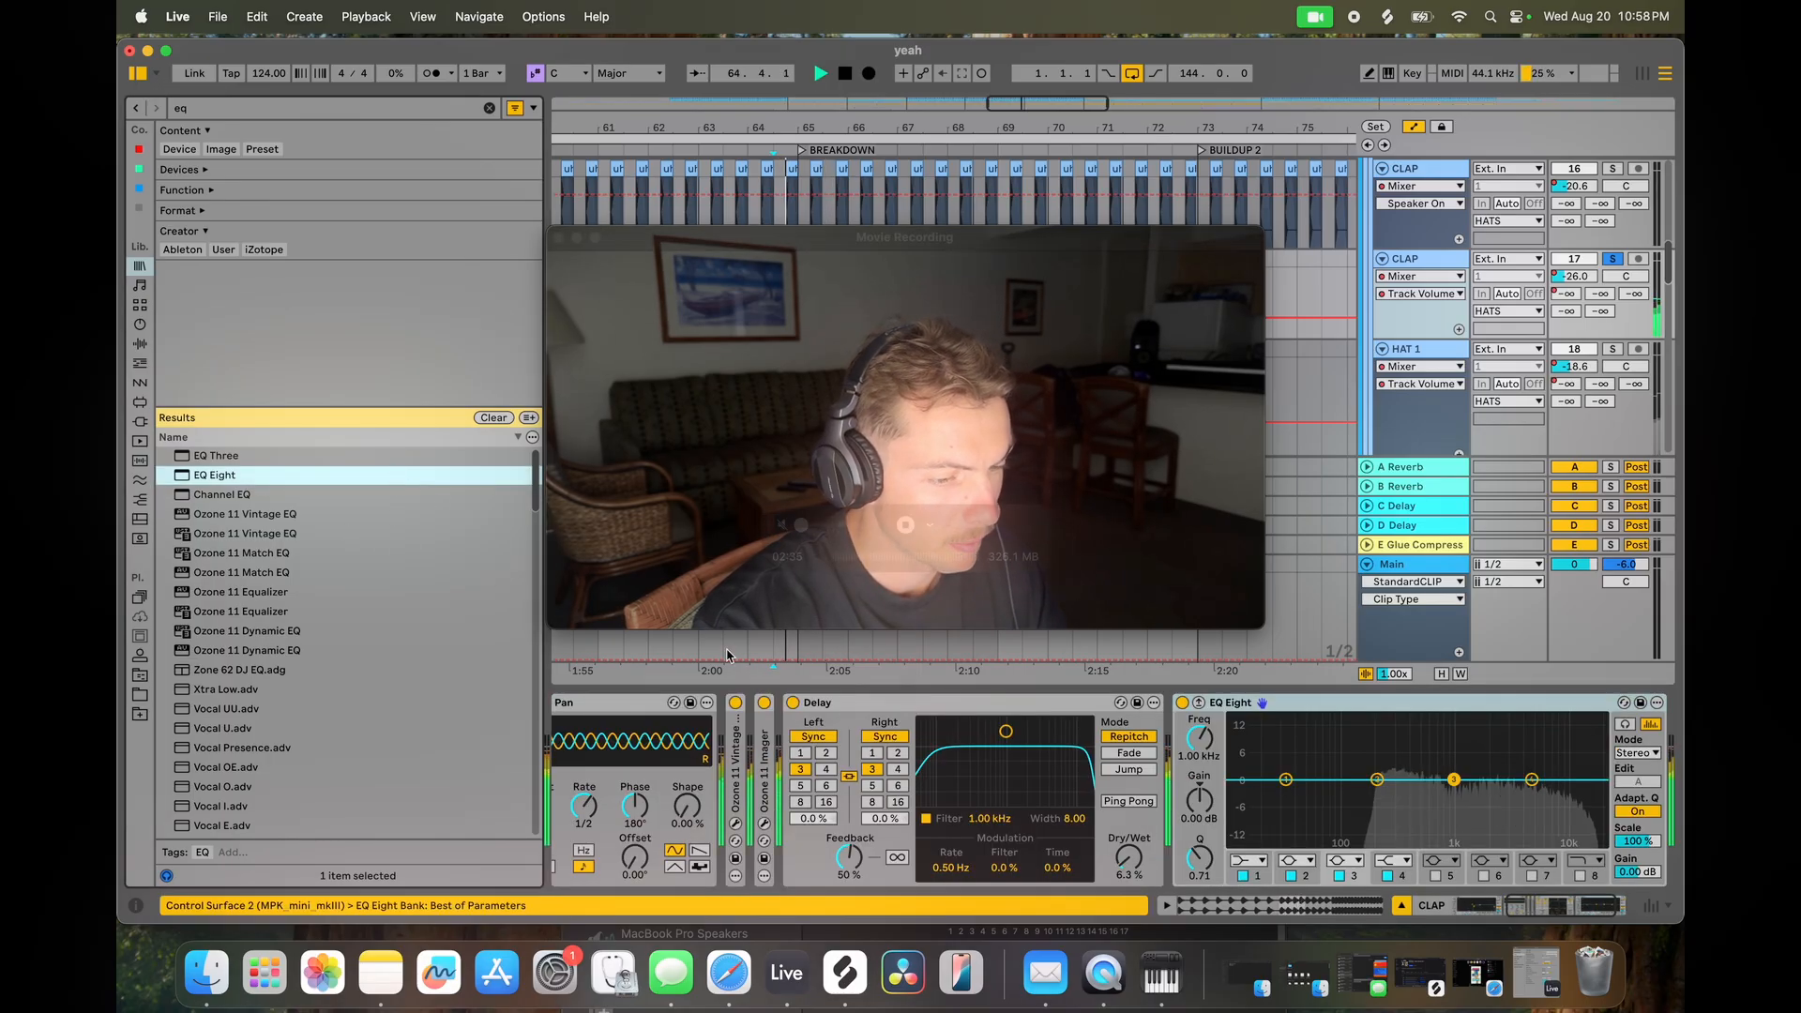
# Compare the clap's spectrum in the first EQ Eight with that in the EQ Eight after the Delay.
pyautogui.hscroll(-8, 1116, 874)
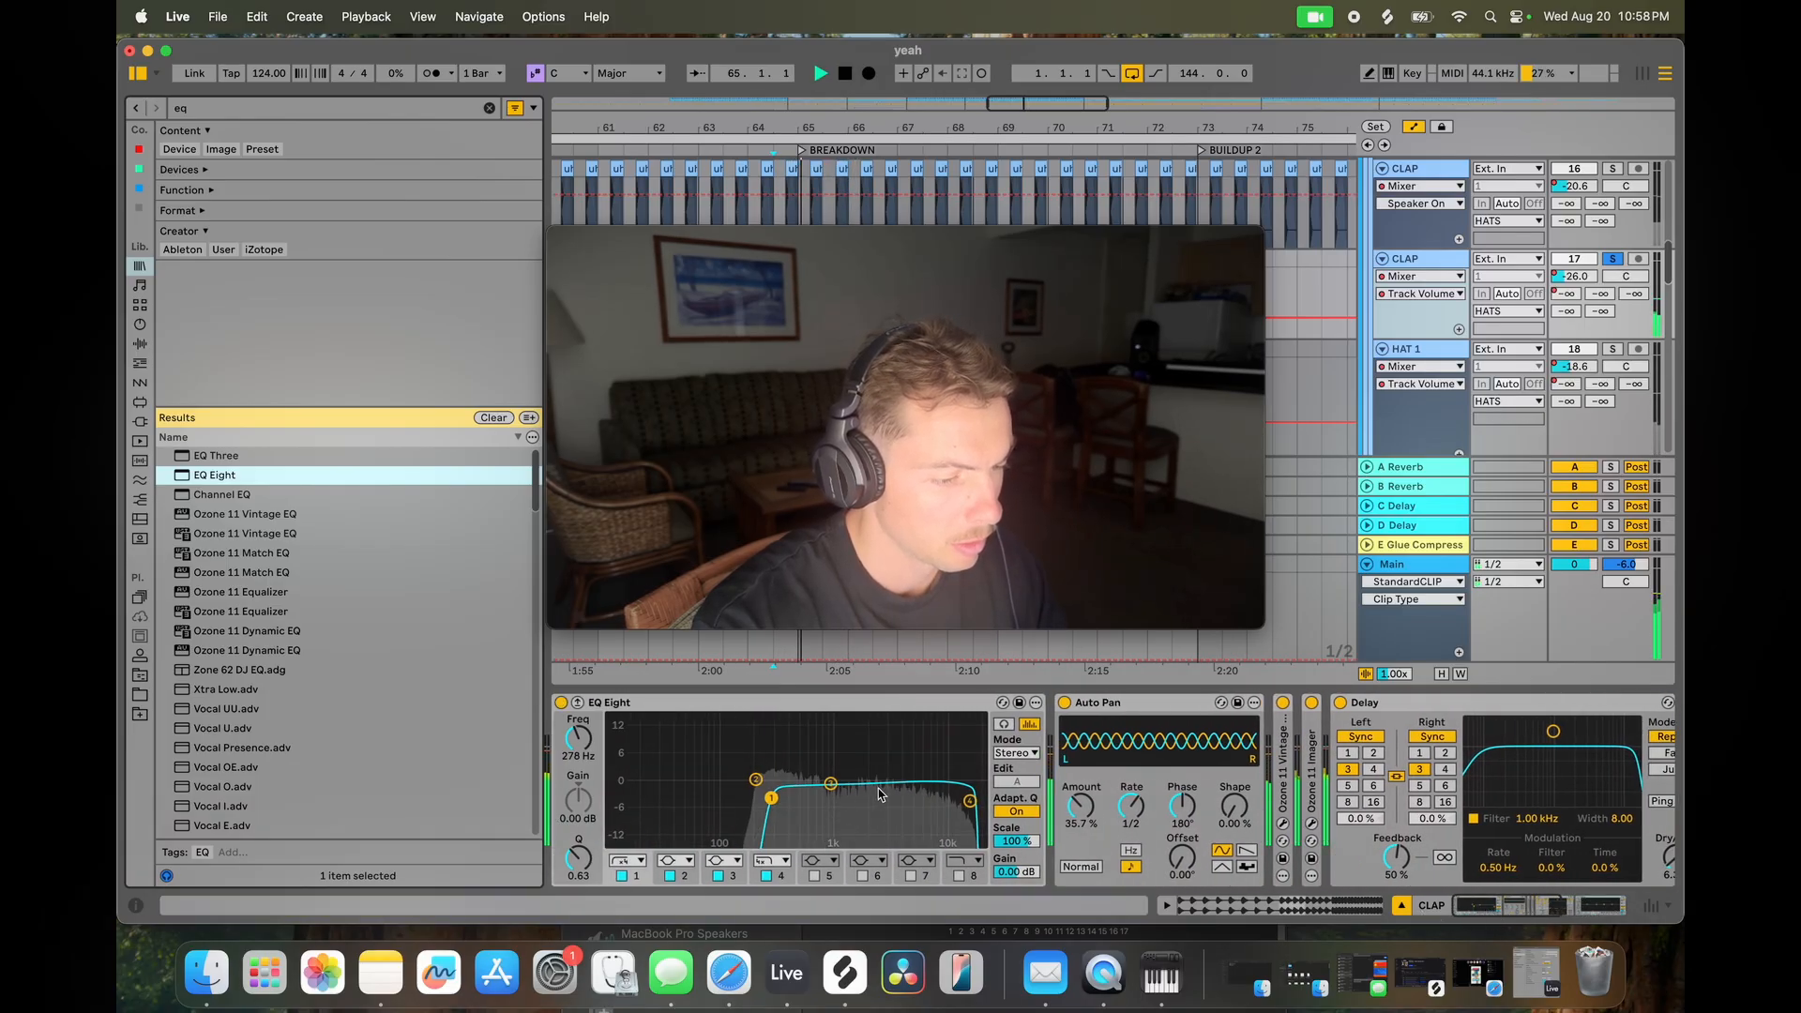
pyautogui.click(1601, 904)
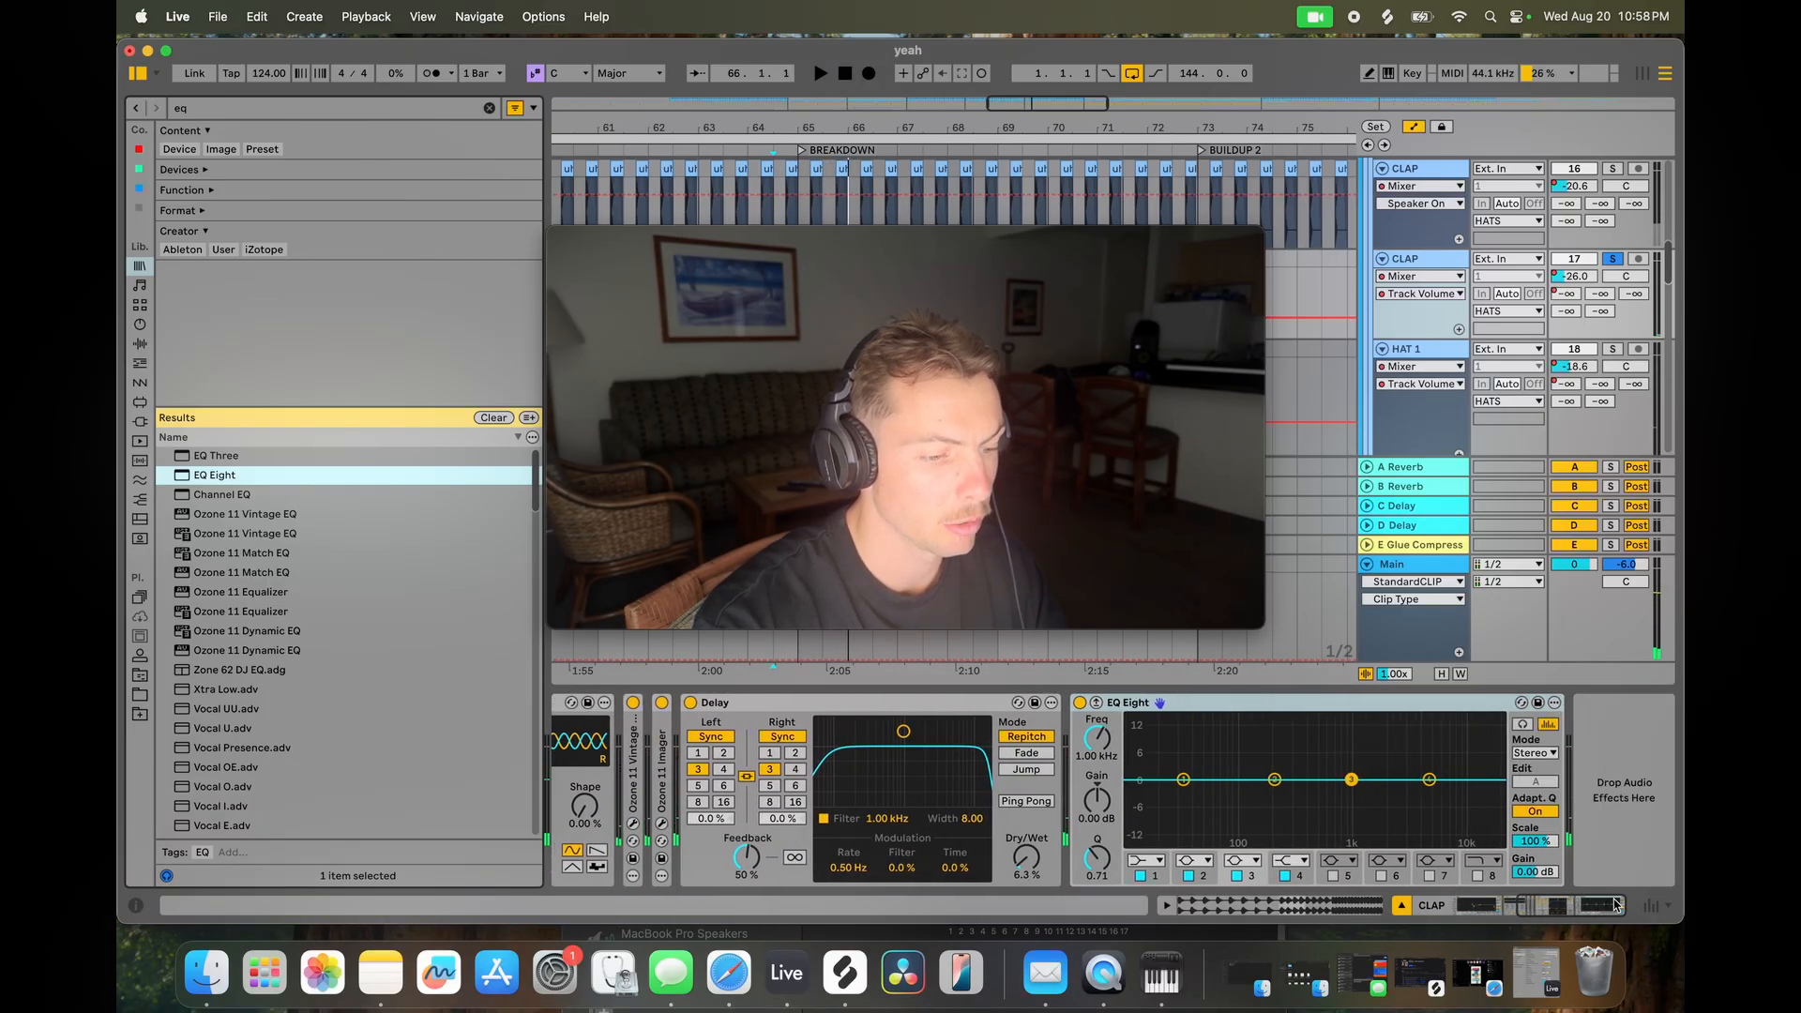
pyautogui.press('space')
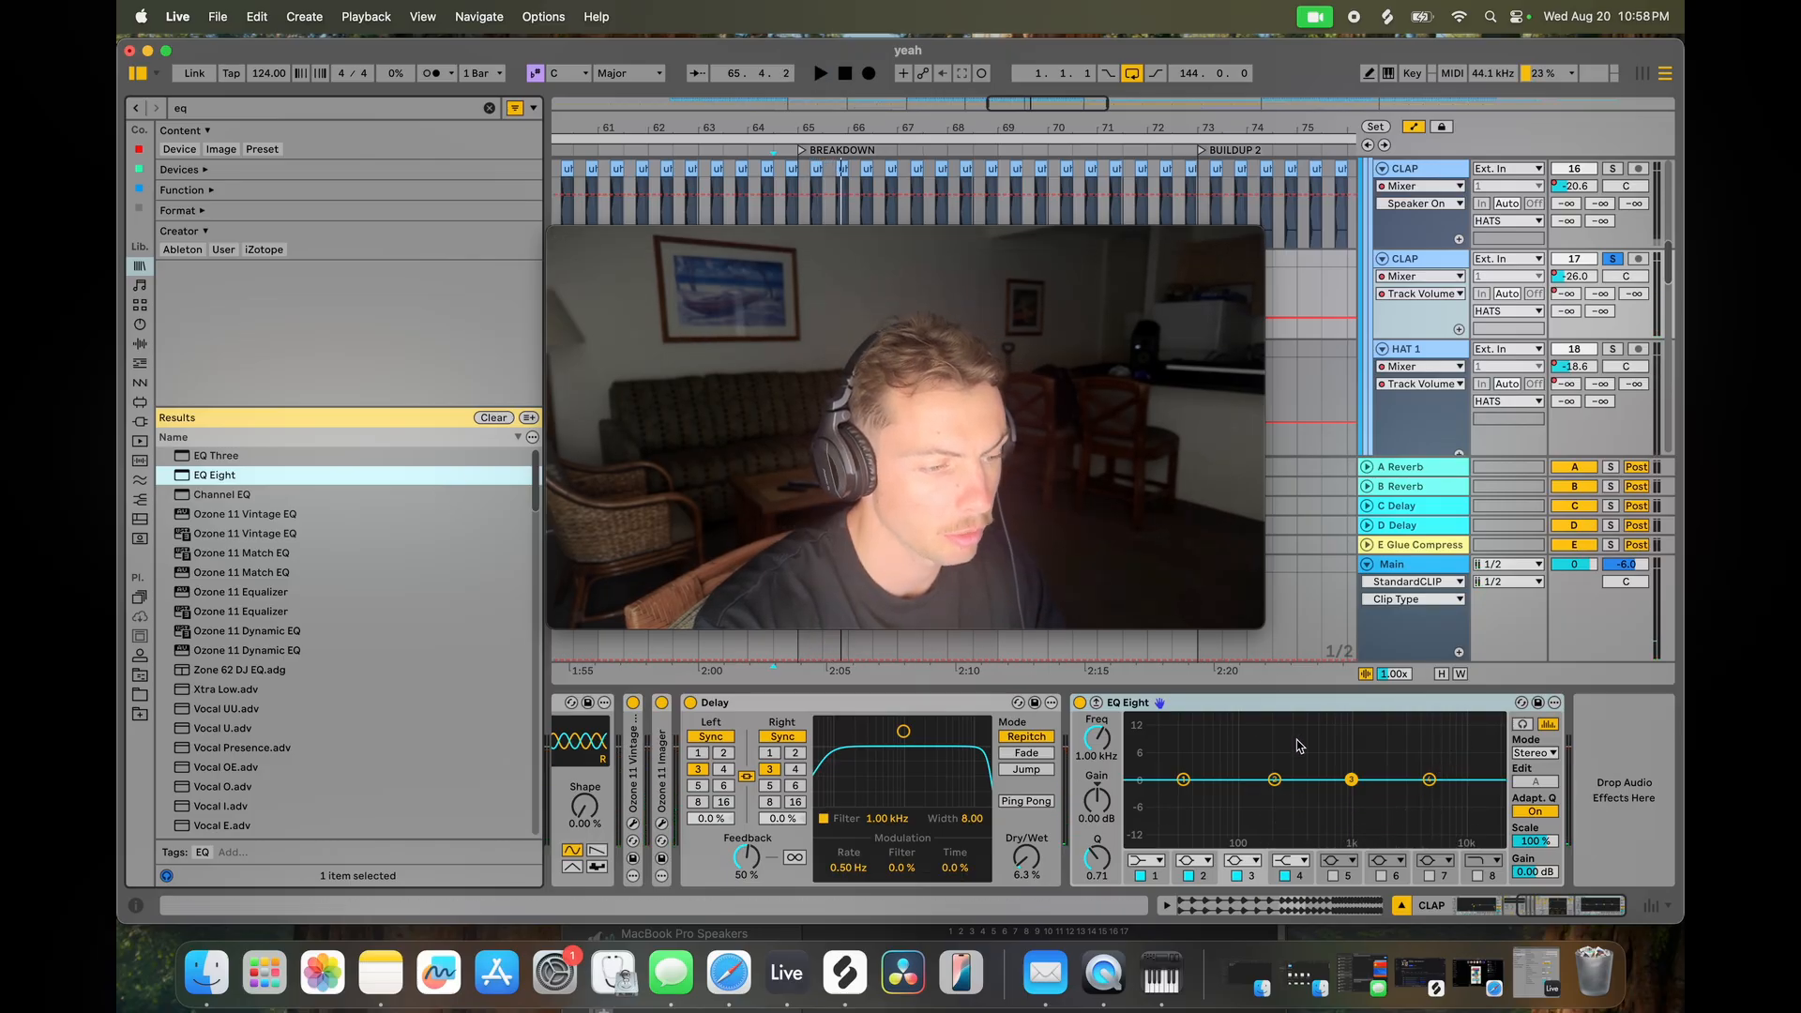
# Move the webcam preview off the tracks and play the second CLAP track's long run of clips from 81.1.1.
pyautogui.moveTo(990, 241); pyautogui.dragTo(1020, 541)
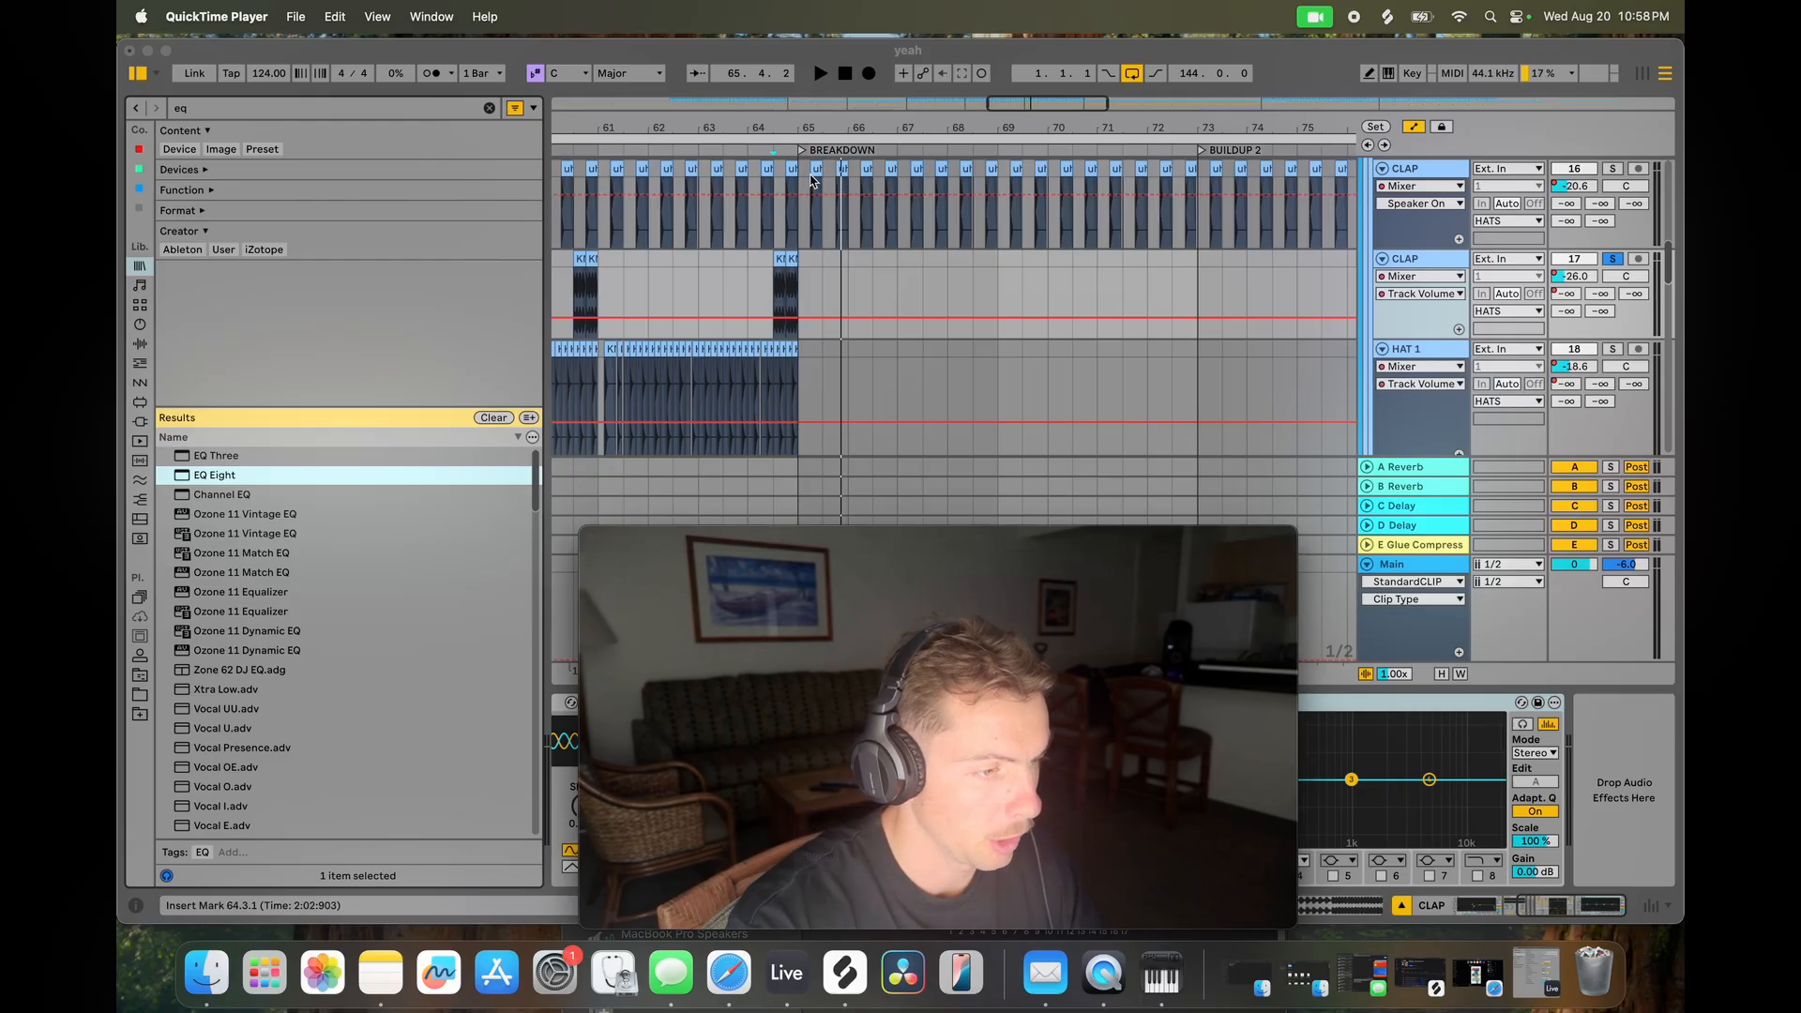
pyautogui.click(822, 134)
pyautogui.moveTo(823, 134); pyautogui.dragTo(1078, 100)
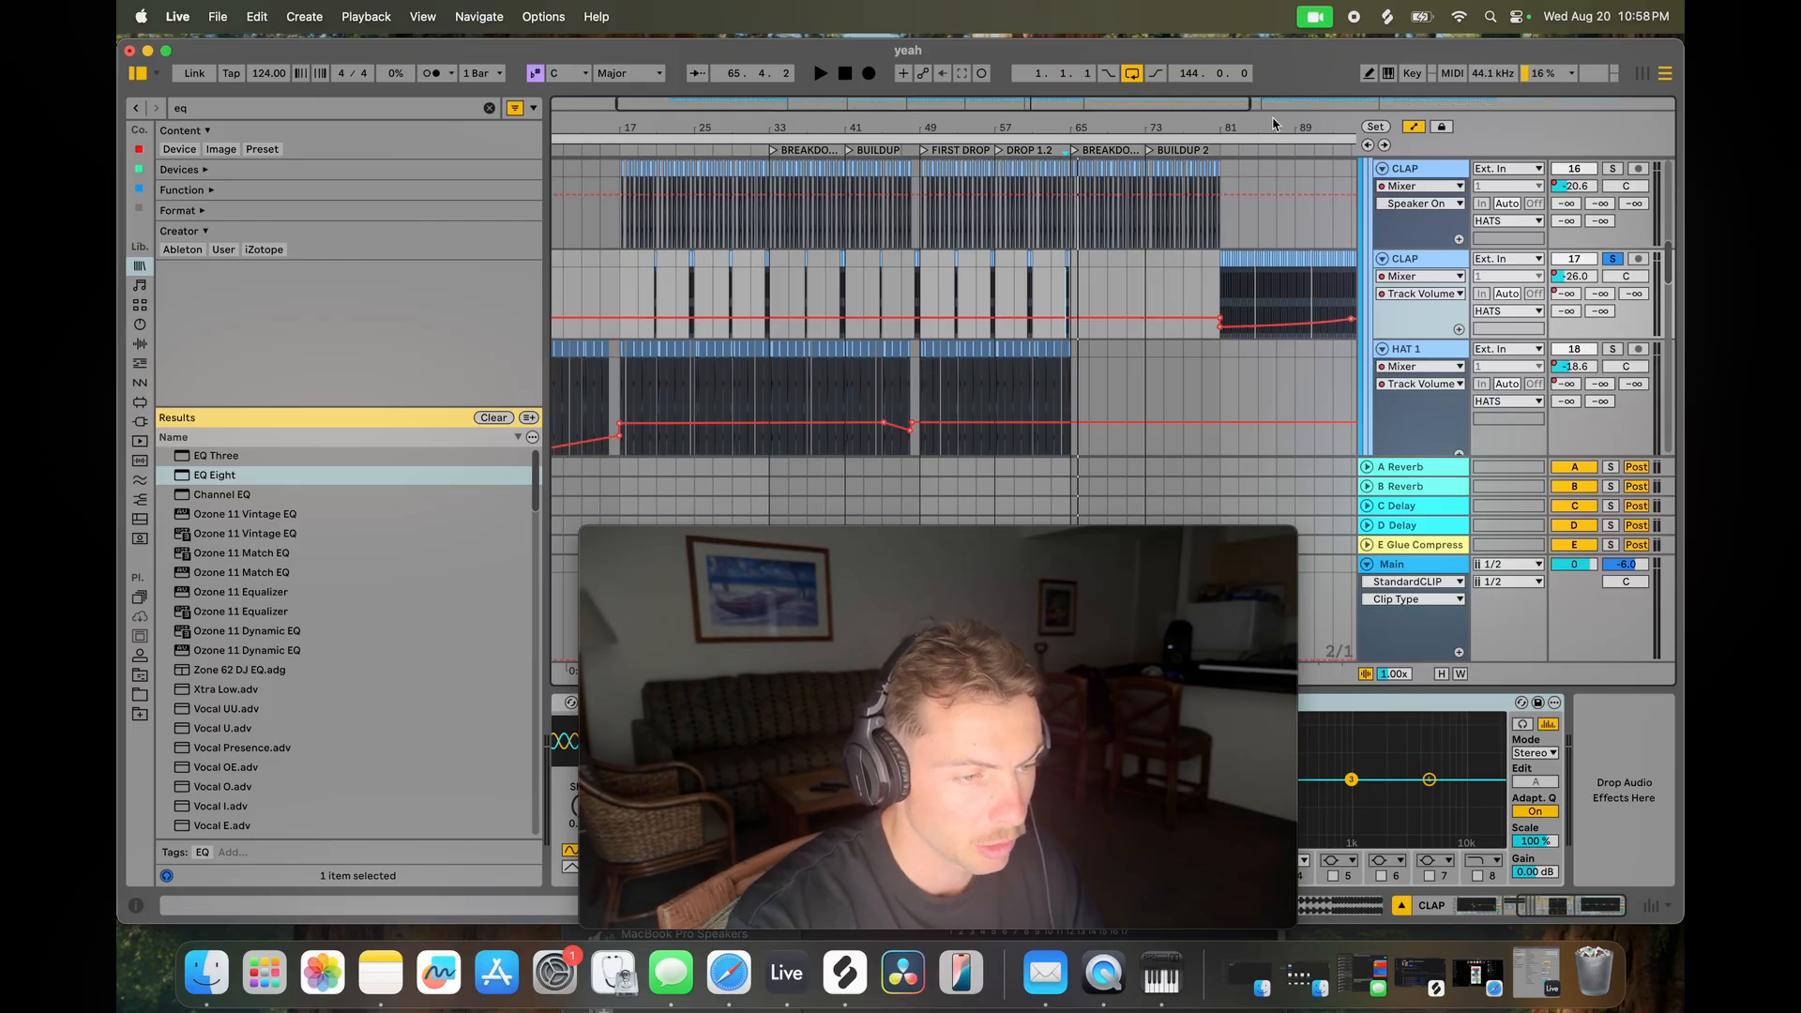
pyautogui.moveTo(1280, 124); pyautogui.dragTo(912, 129)
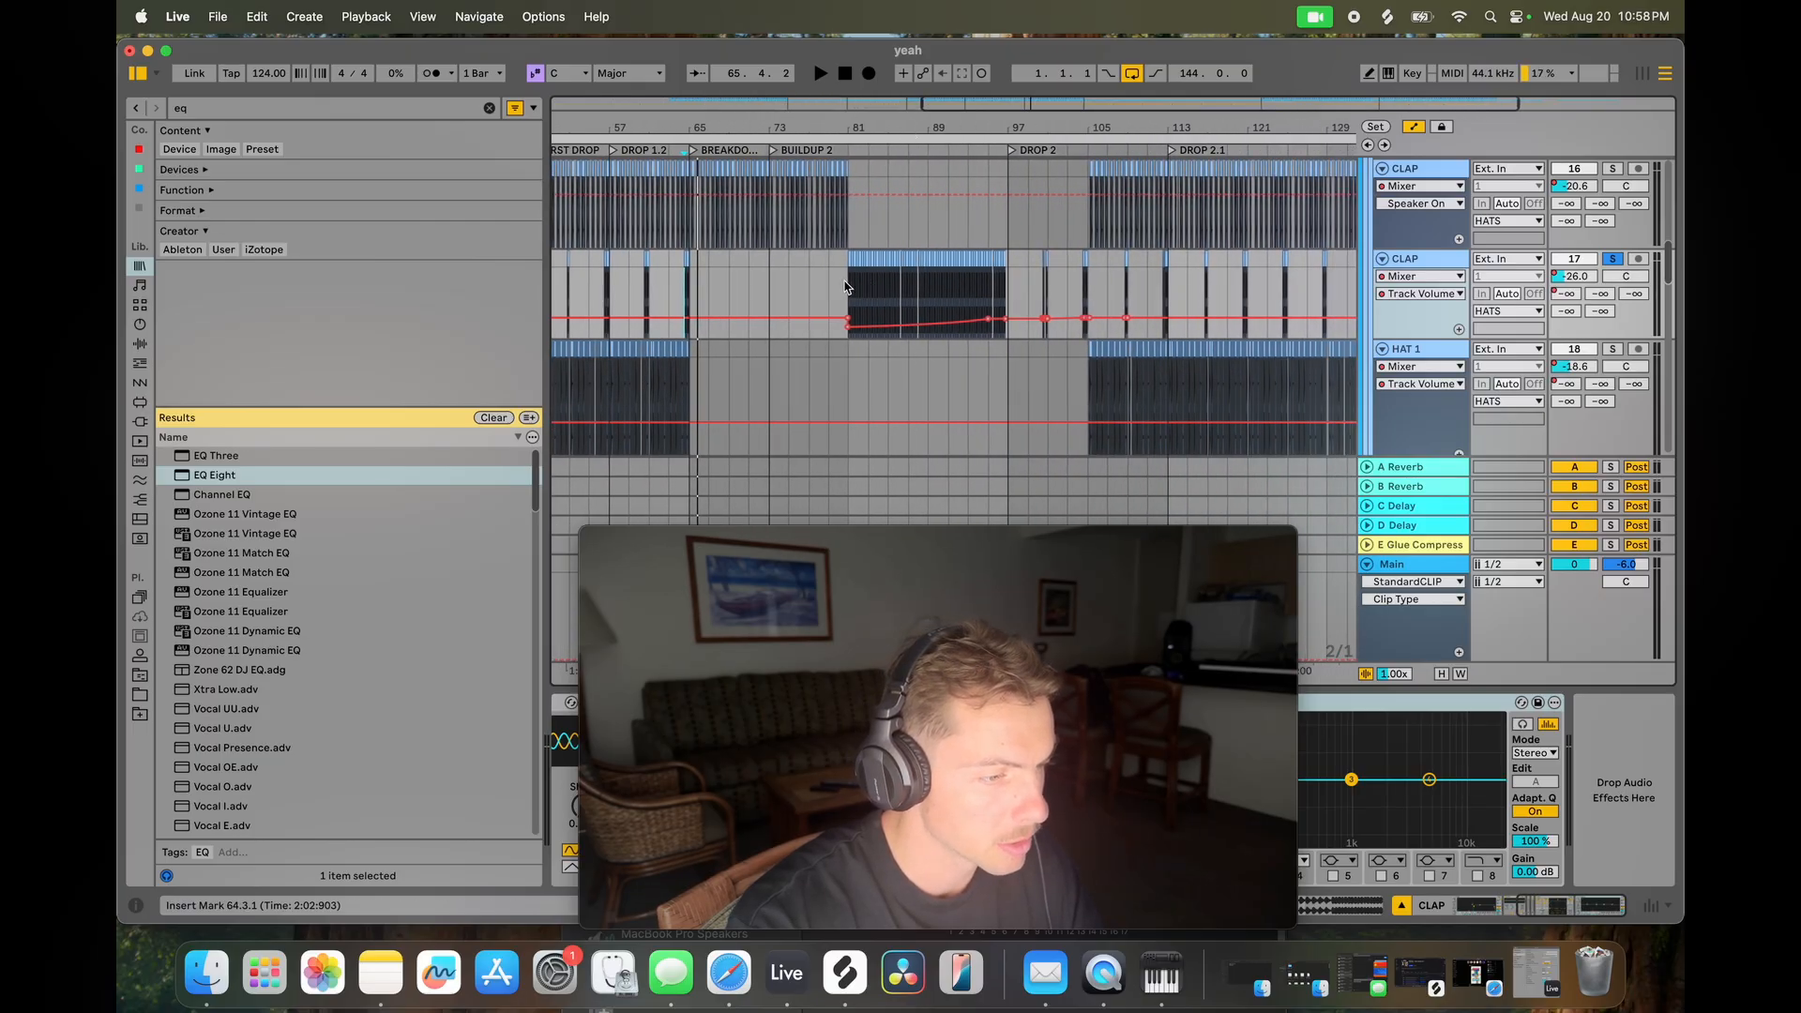
pyautogui.click(846, 286)
pyautogui.press('space')
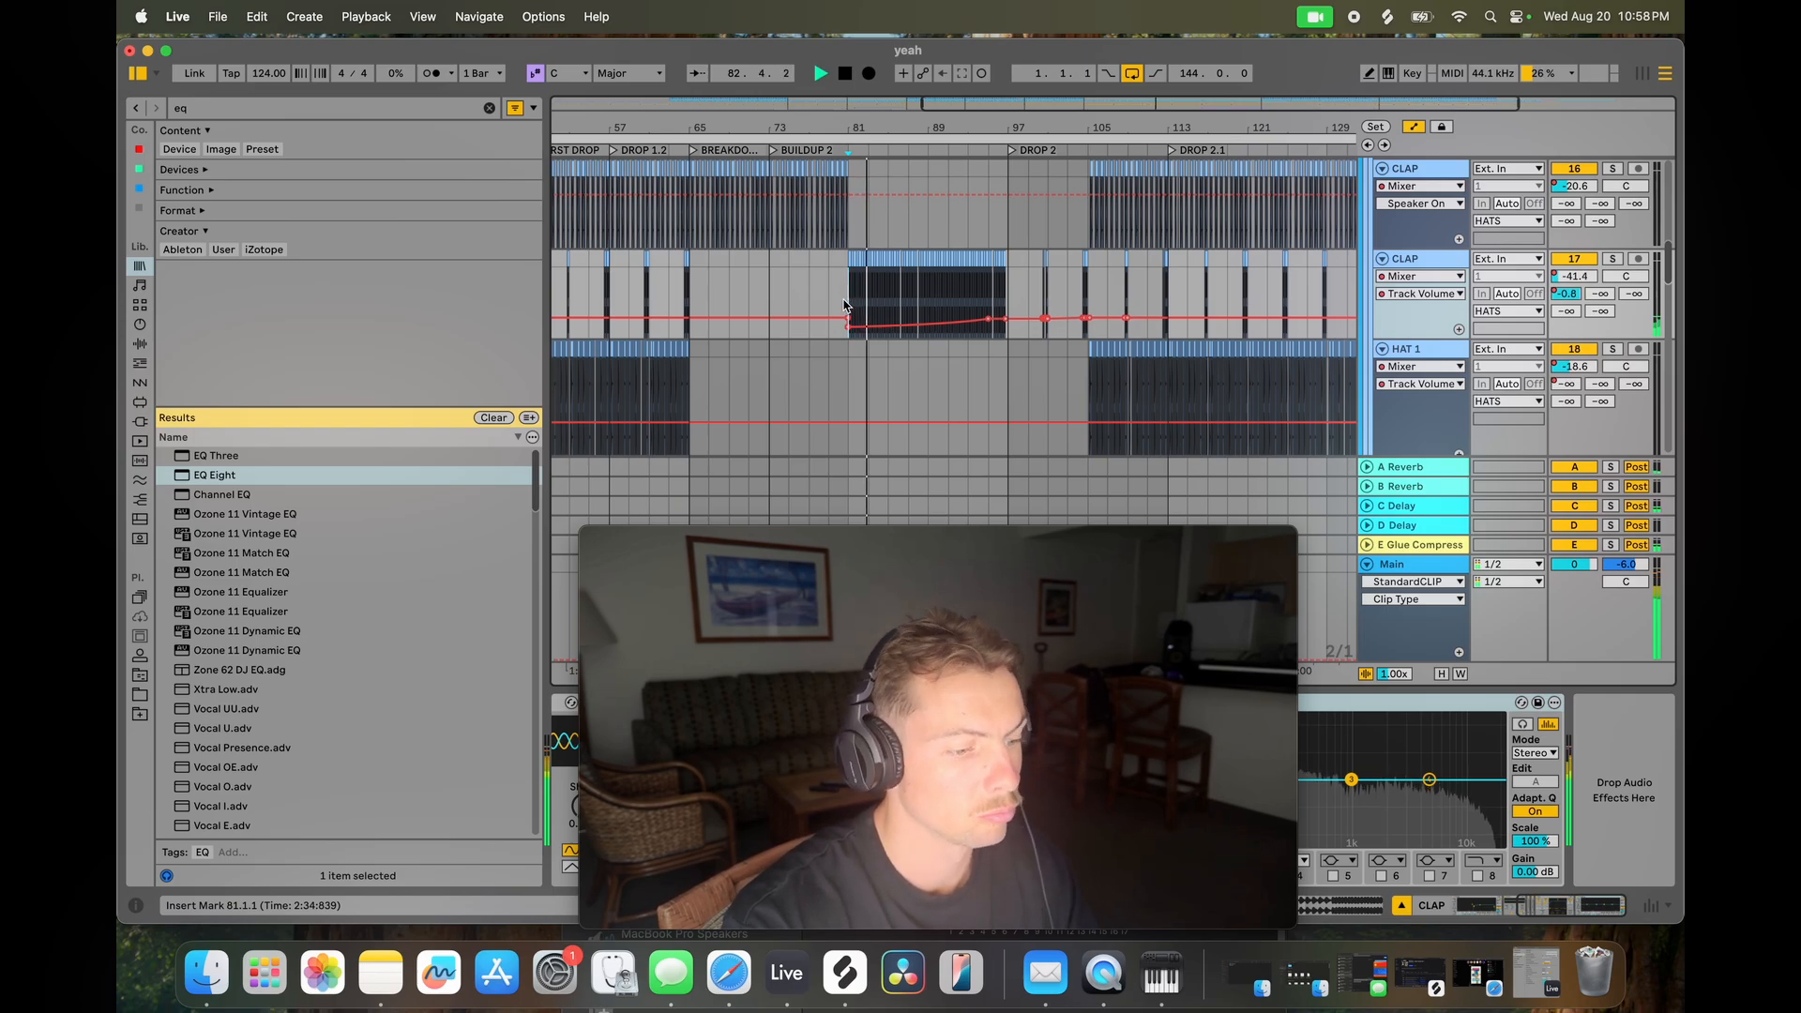
# Stop playback and examine the gap between the Snare Build Loop 06 clips just before 90.3 on the second CLAP track.
pyautogui.moveTo(872, 577)
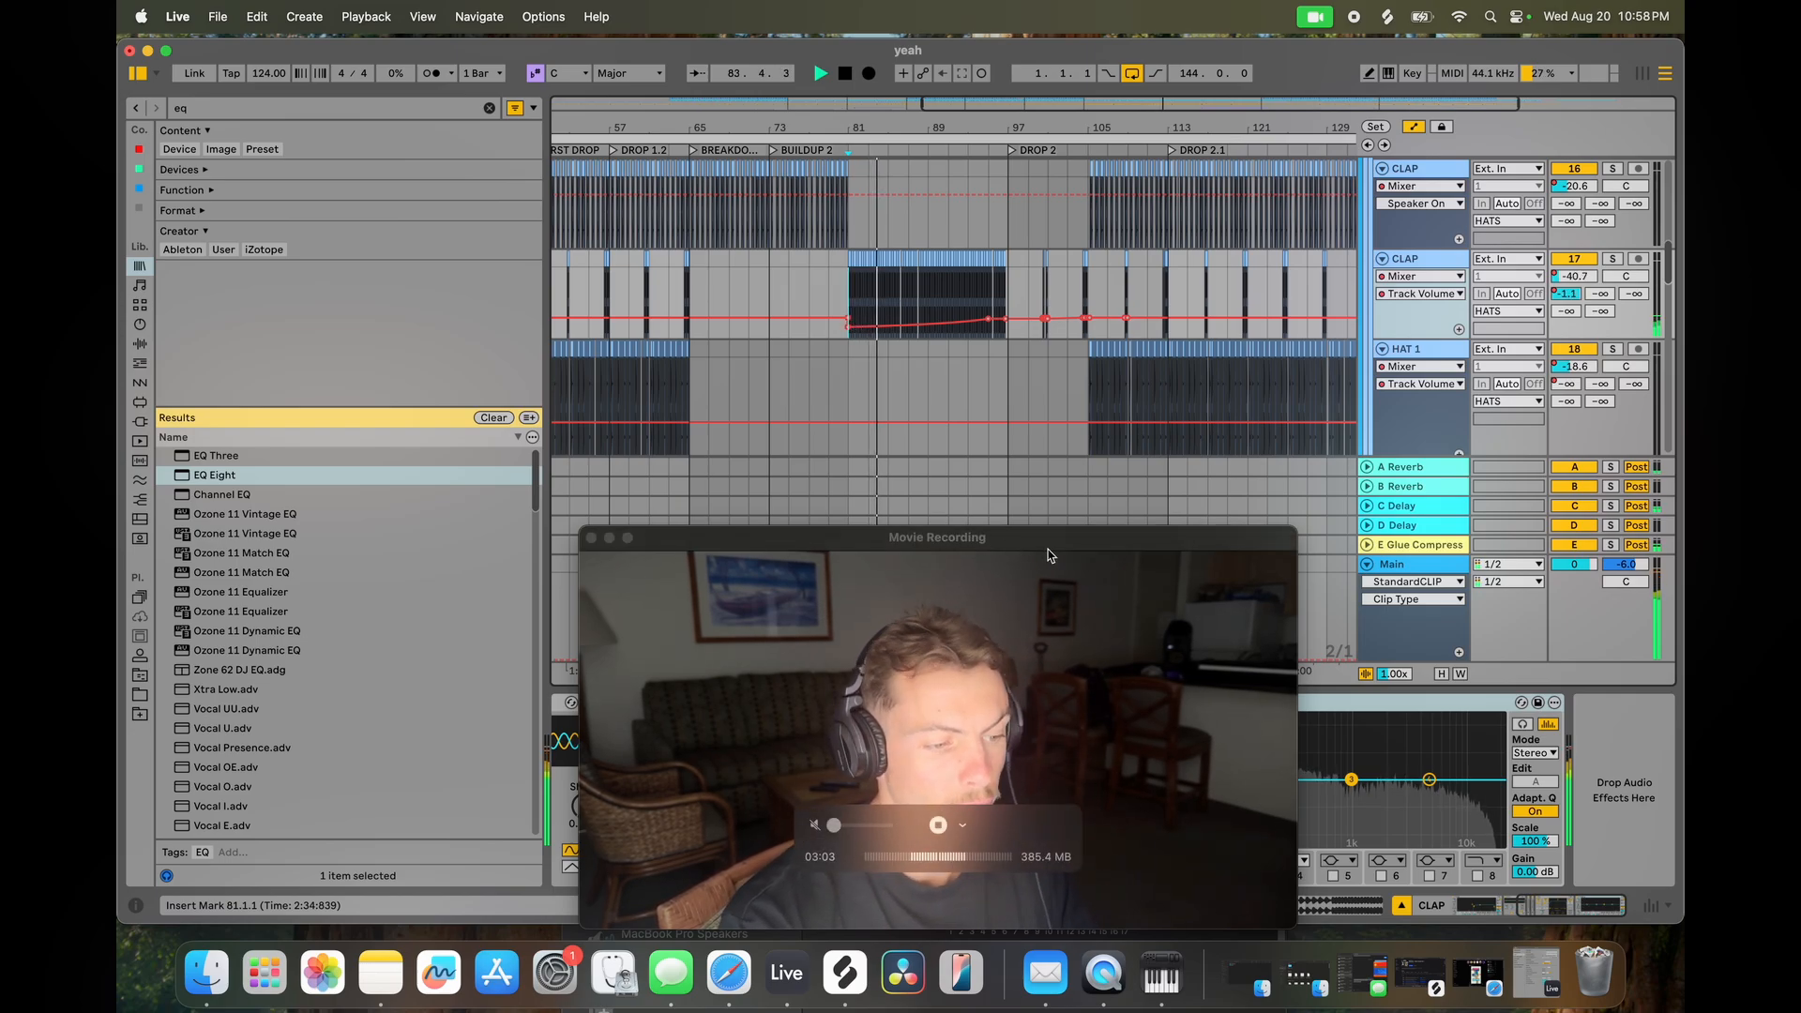
pyautogui.moveTo(1048, 555); pyautogui.dragTo(1039, 543)
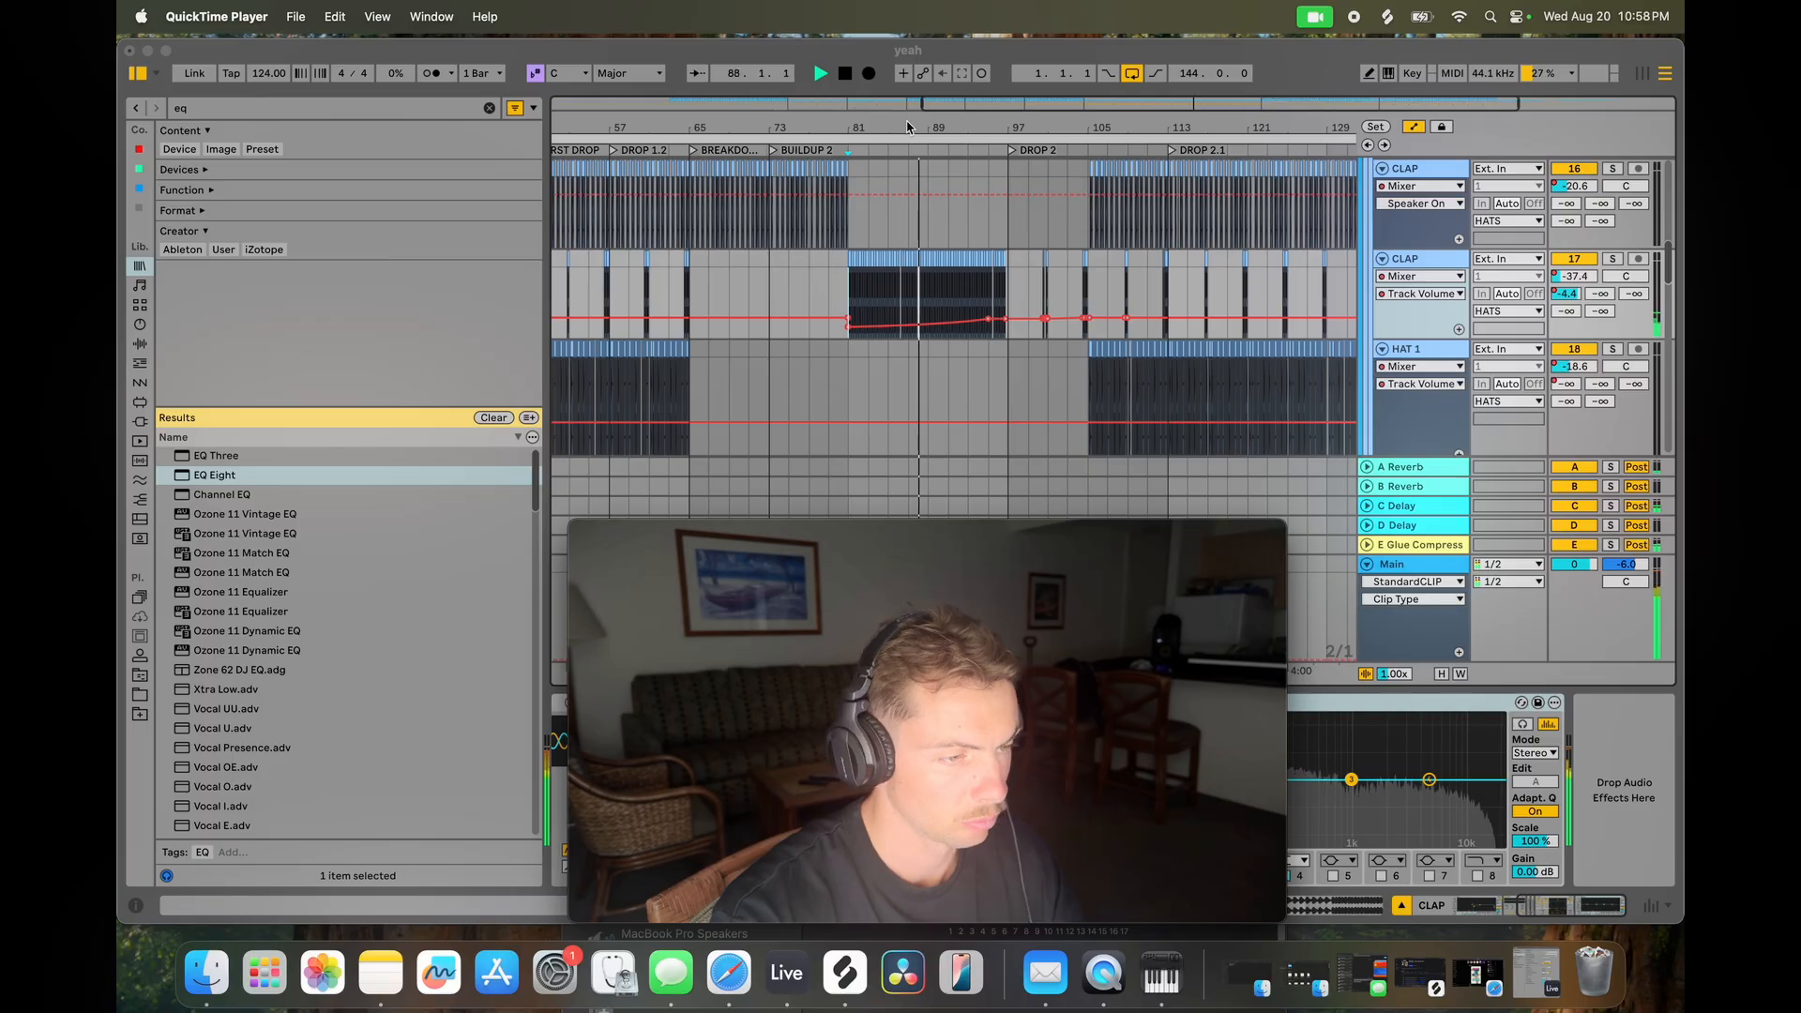
pyautogui.moveTo(908, 128); pyautogui.dragTo(662, 315)
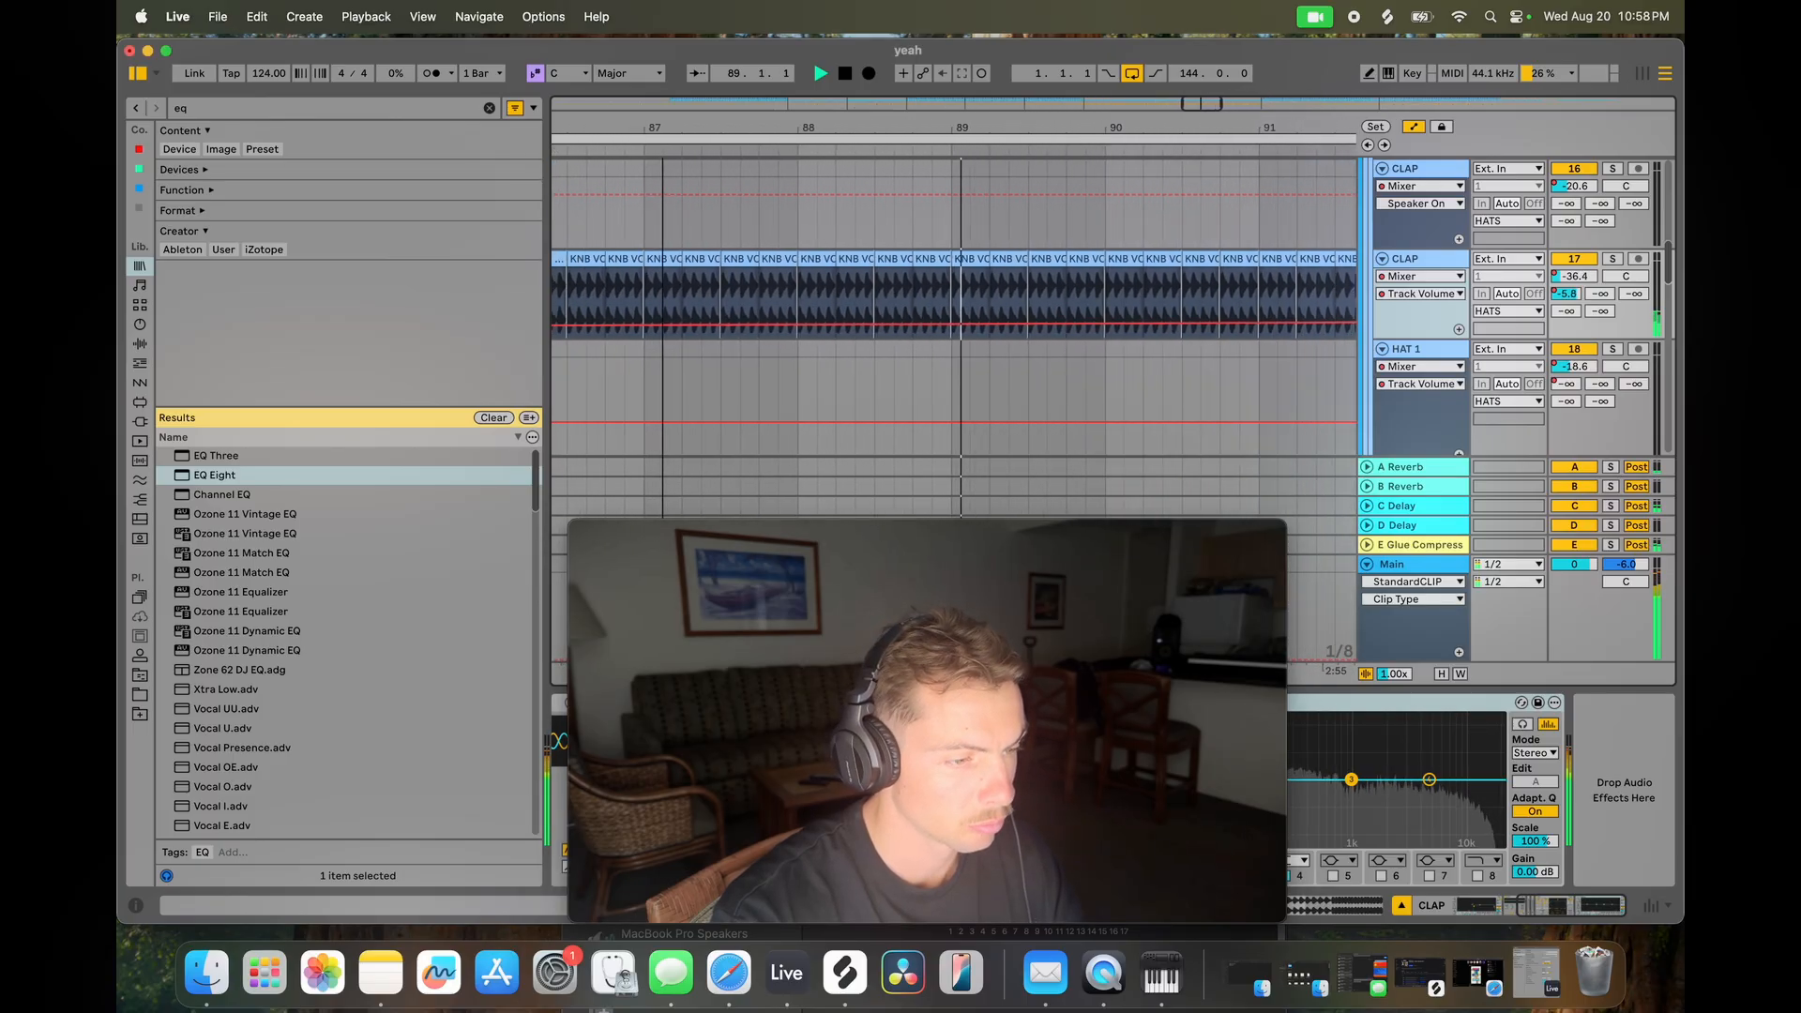
pyautogui.moveTo(1177, 128); pyautogui.dragTo(1046, 277)
pyautogui.press('space')
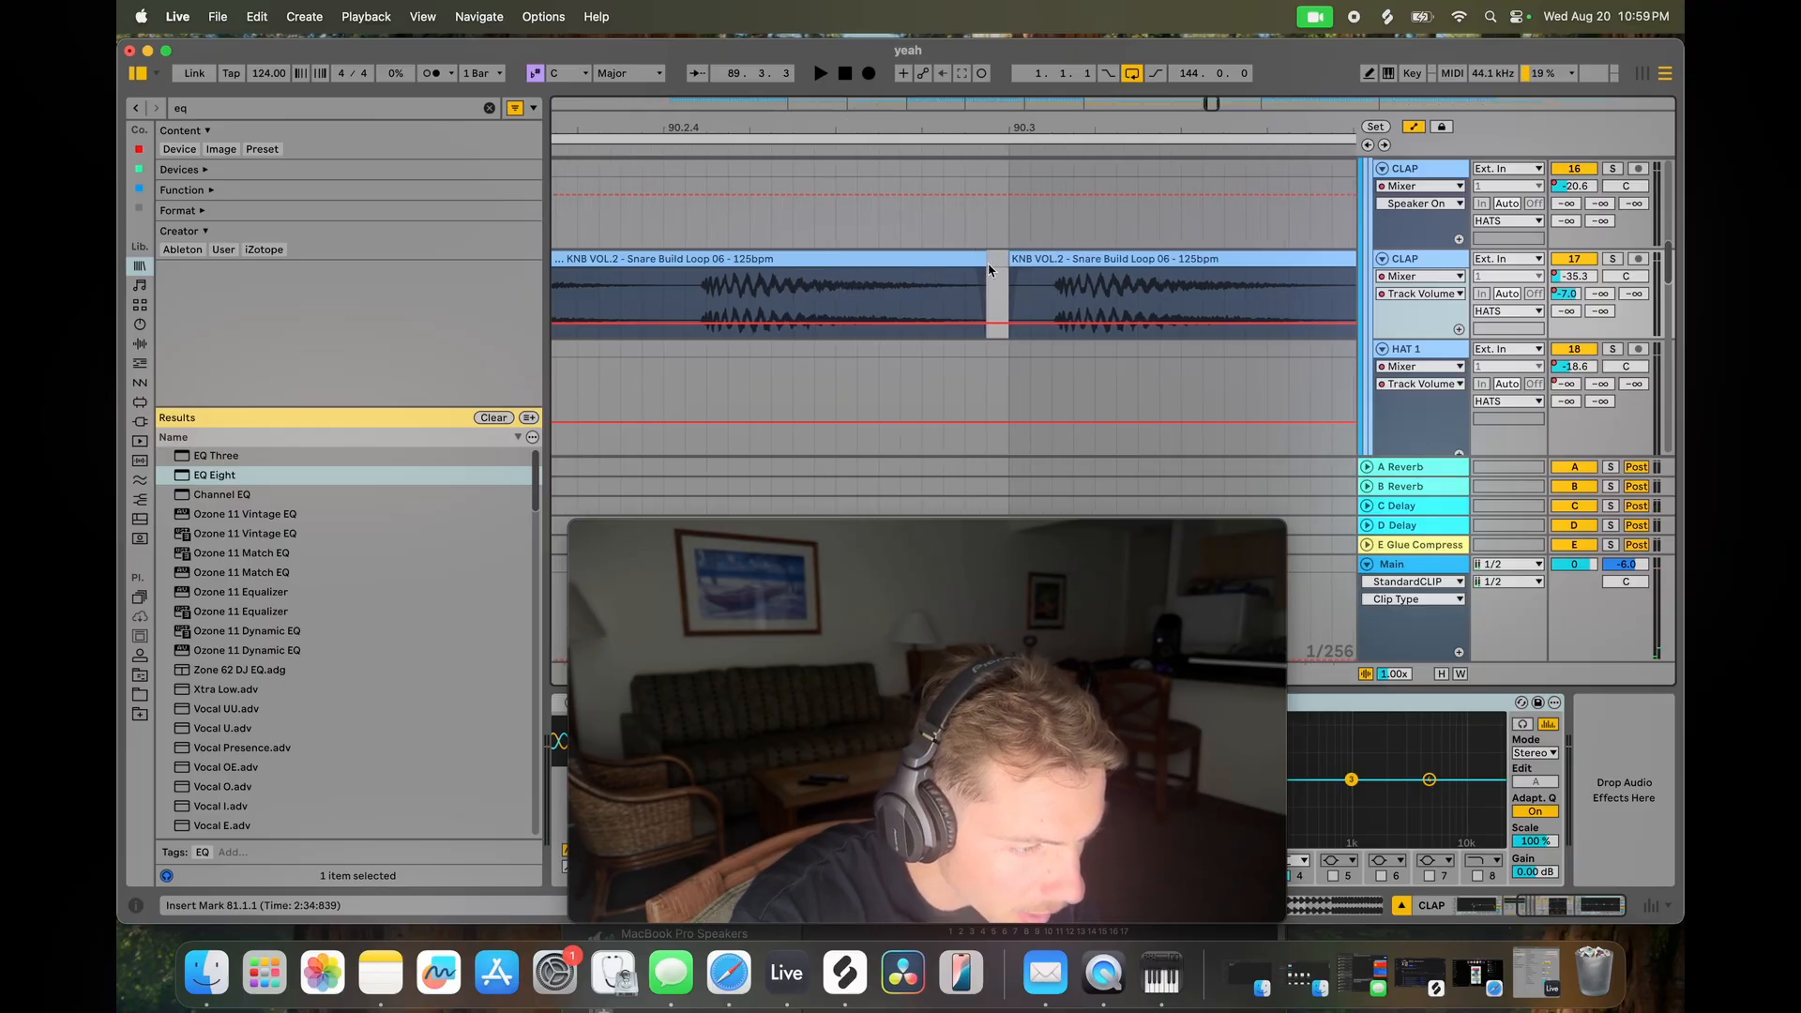
# Play the snare build again from 81.1.1 through Drop 2, and place the insert marker at 89.1.1.
pyautogui.moveTo(974, 124); pyautogui.dragTo(1007, 68)
pyautogui.press('space')
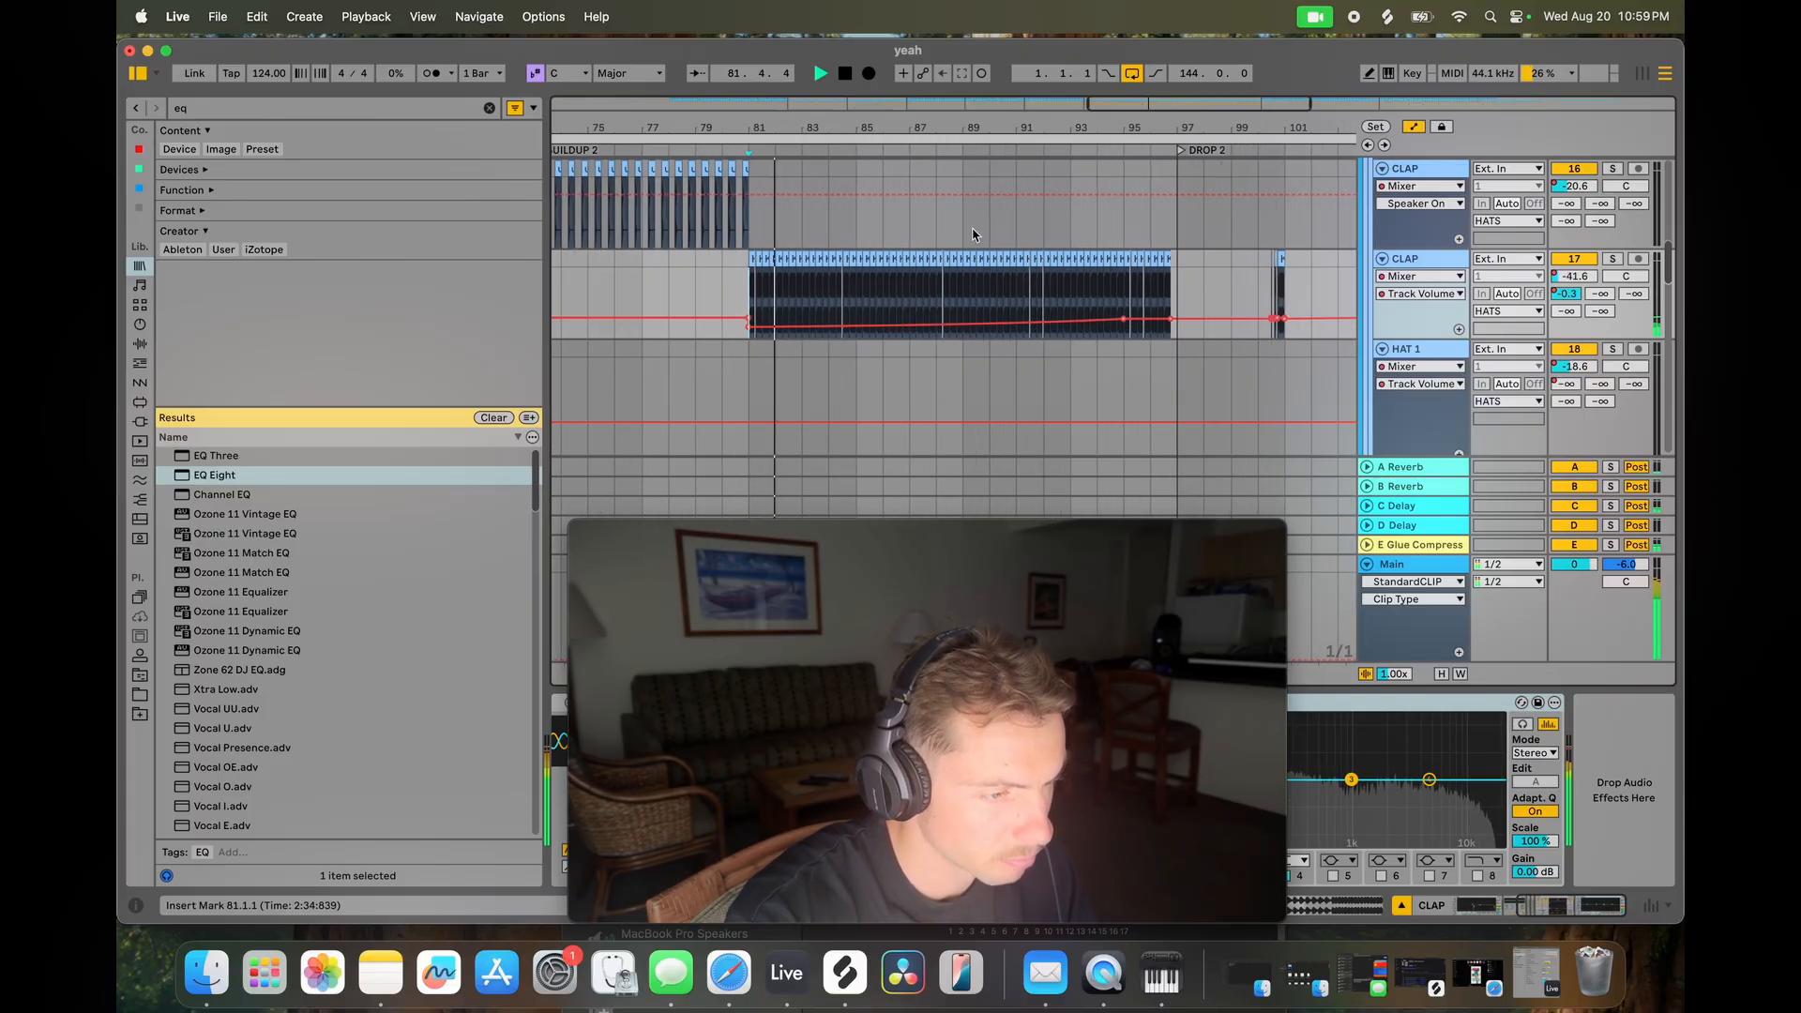
pyautogui.click(965, 235)
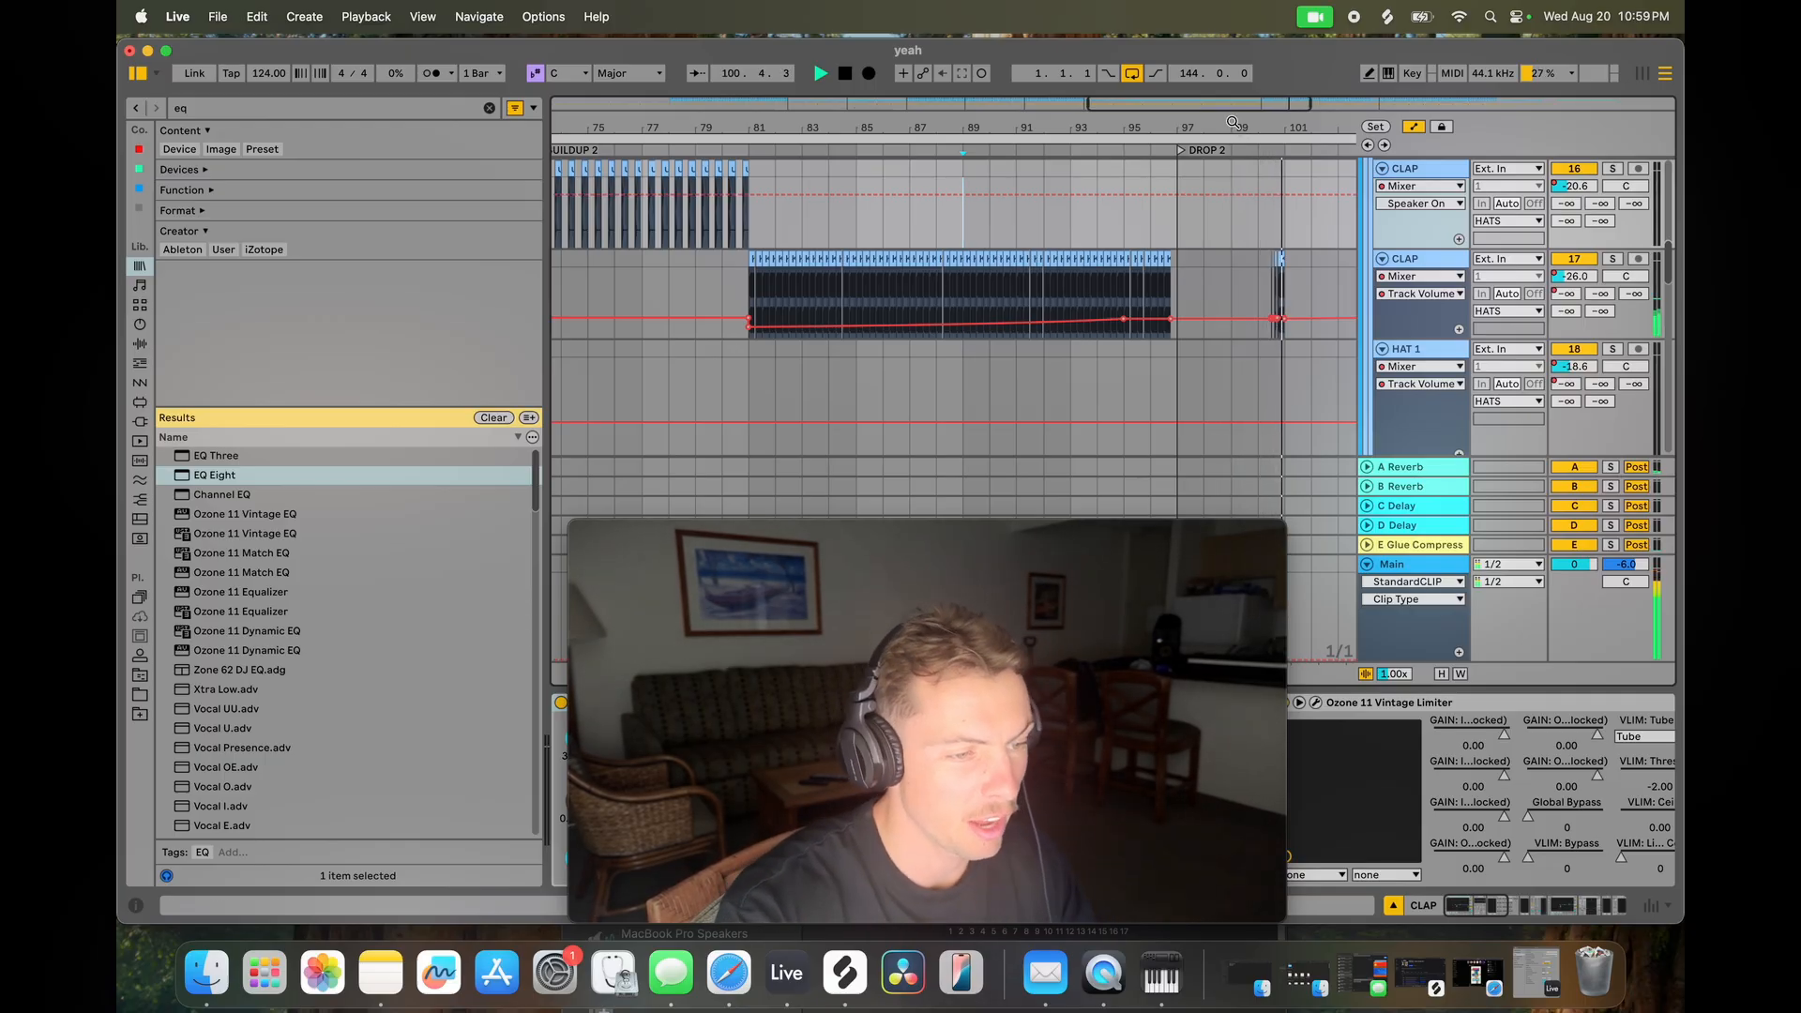
# Solo the 20-KNB ET - Crashes track and play its clips at the DROP 1.2 locator.
pyautogui.moveTo(1149, 127); pyautogui.dragTo(1149, 42)
pyautogui.scroll(-3, 1103, 389)
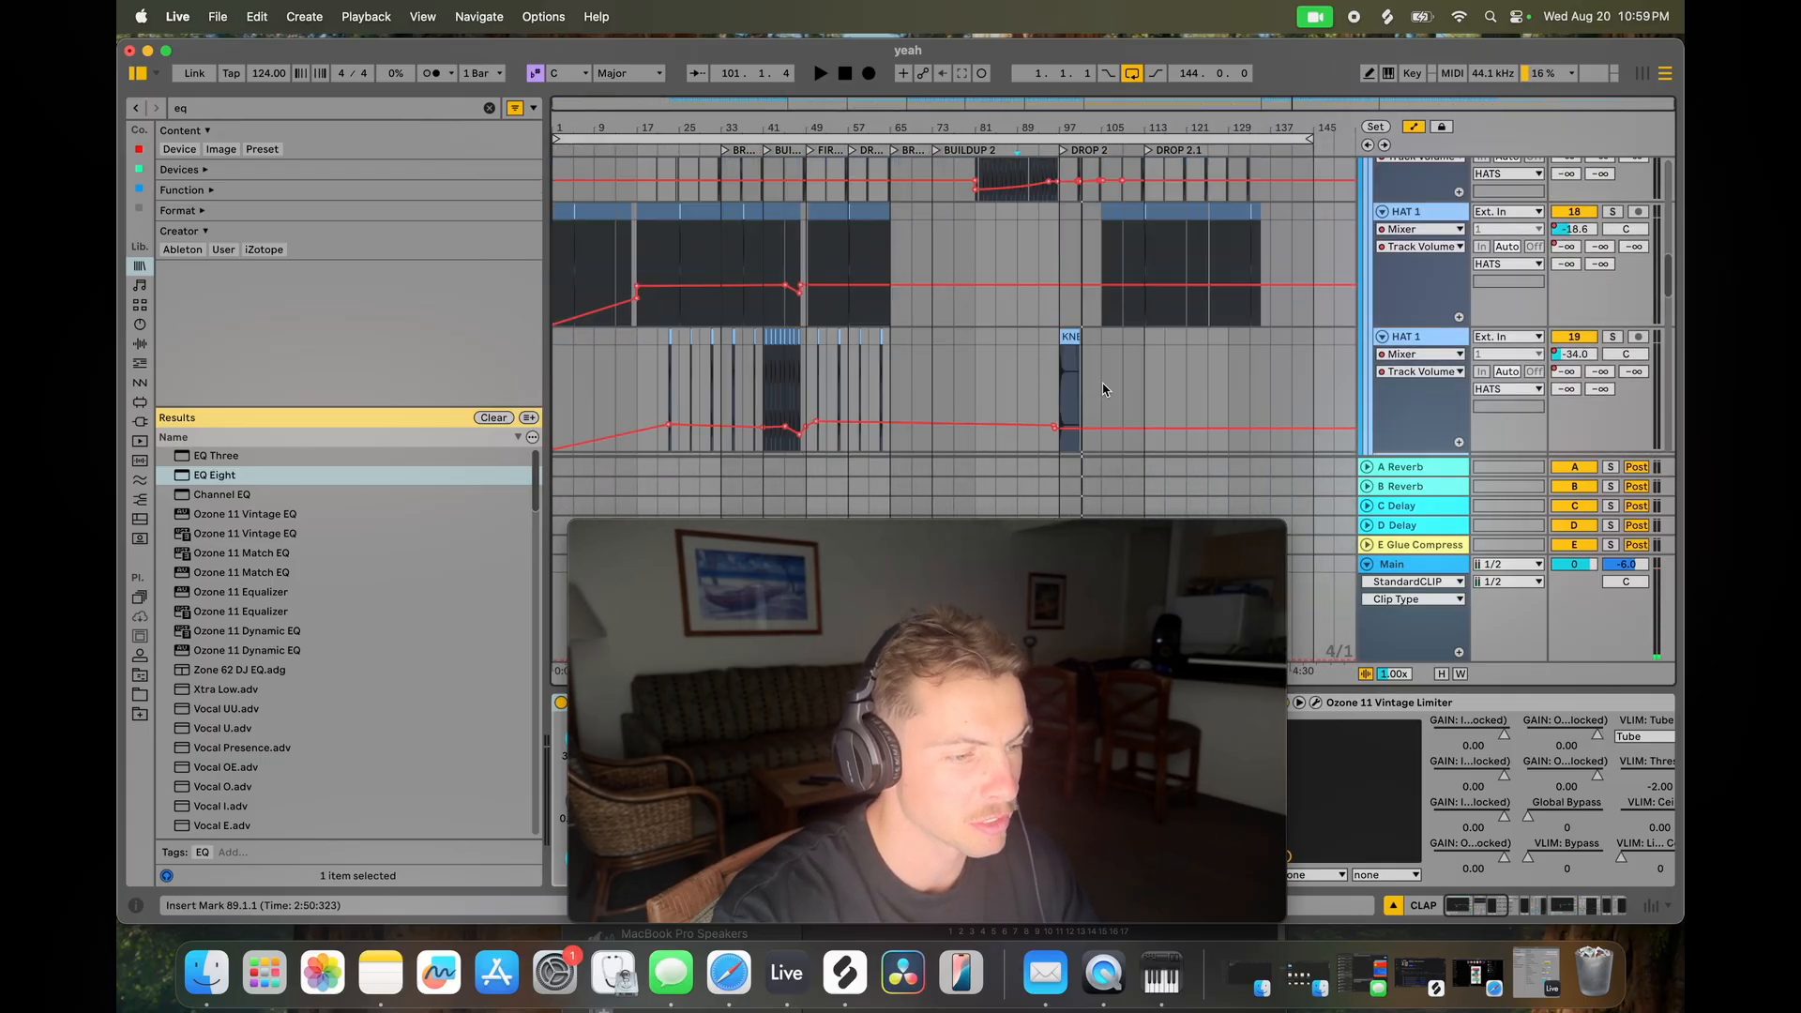
pyautogui.scroll(-3, 1054, 386)
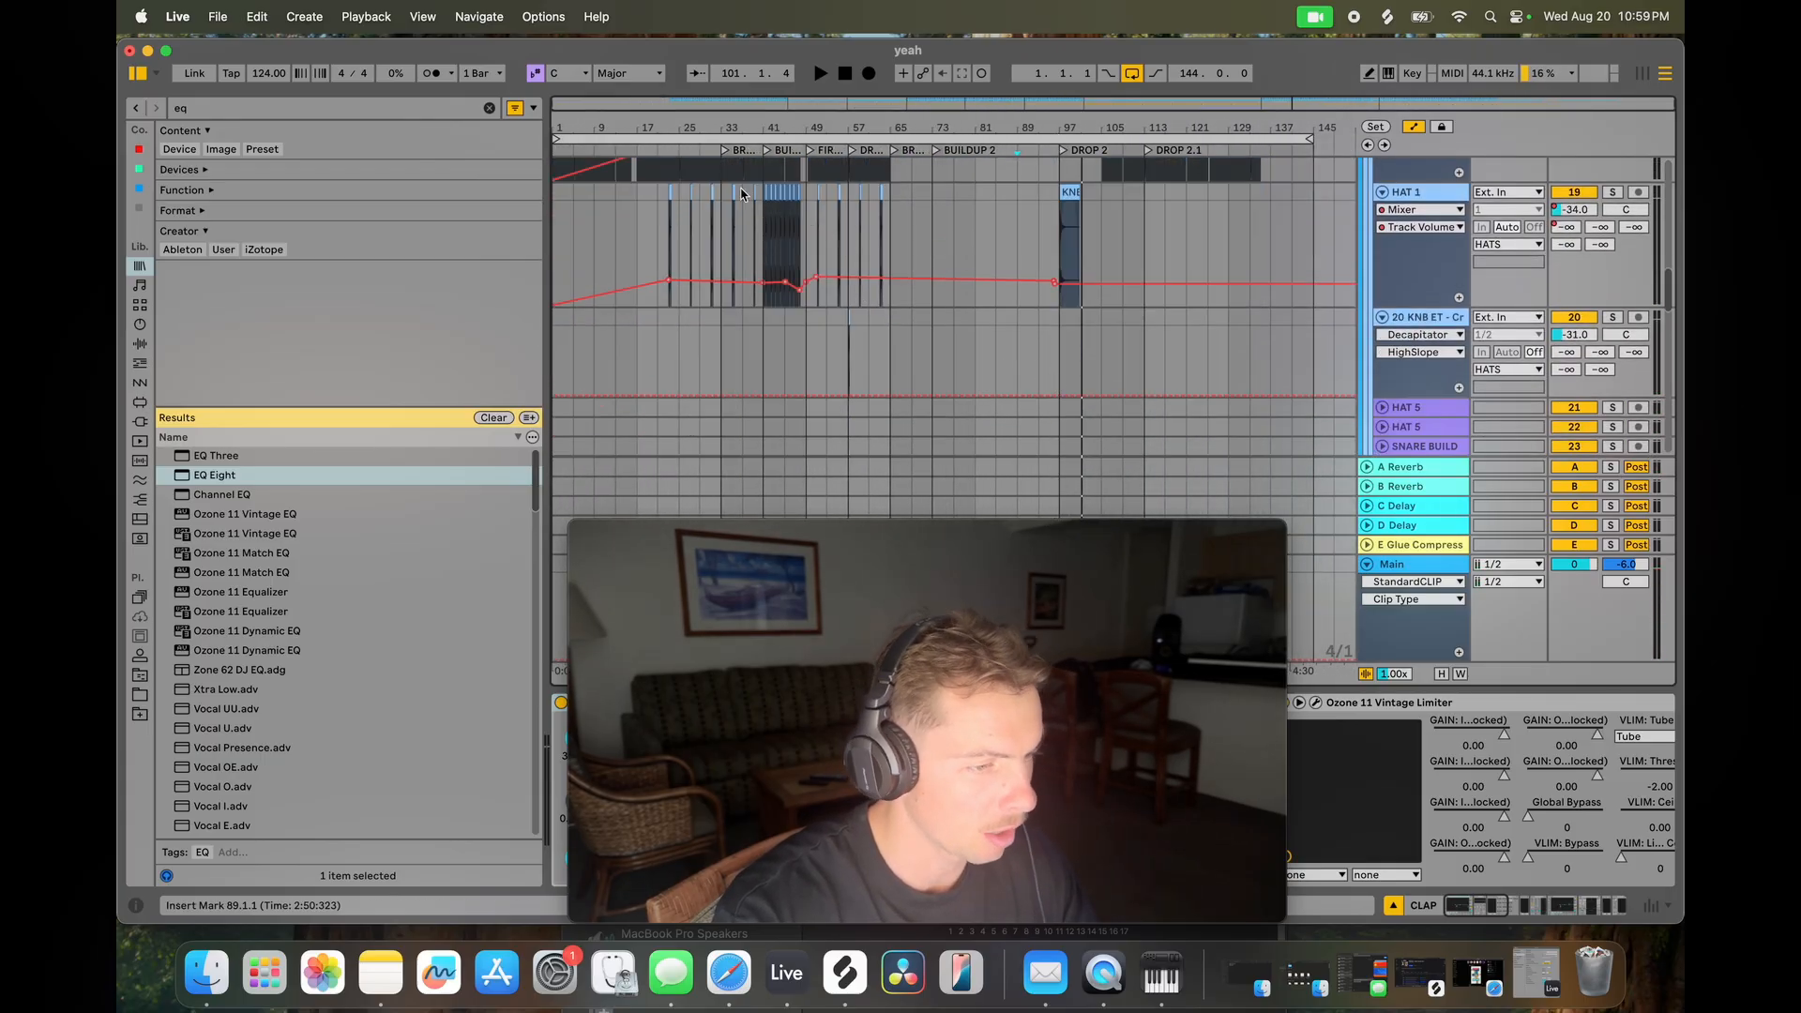
pyautogui.moveTo(1067, 123); pyautogui.dragTo(1060, 138)
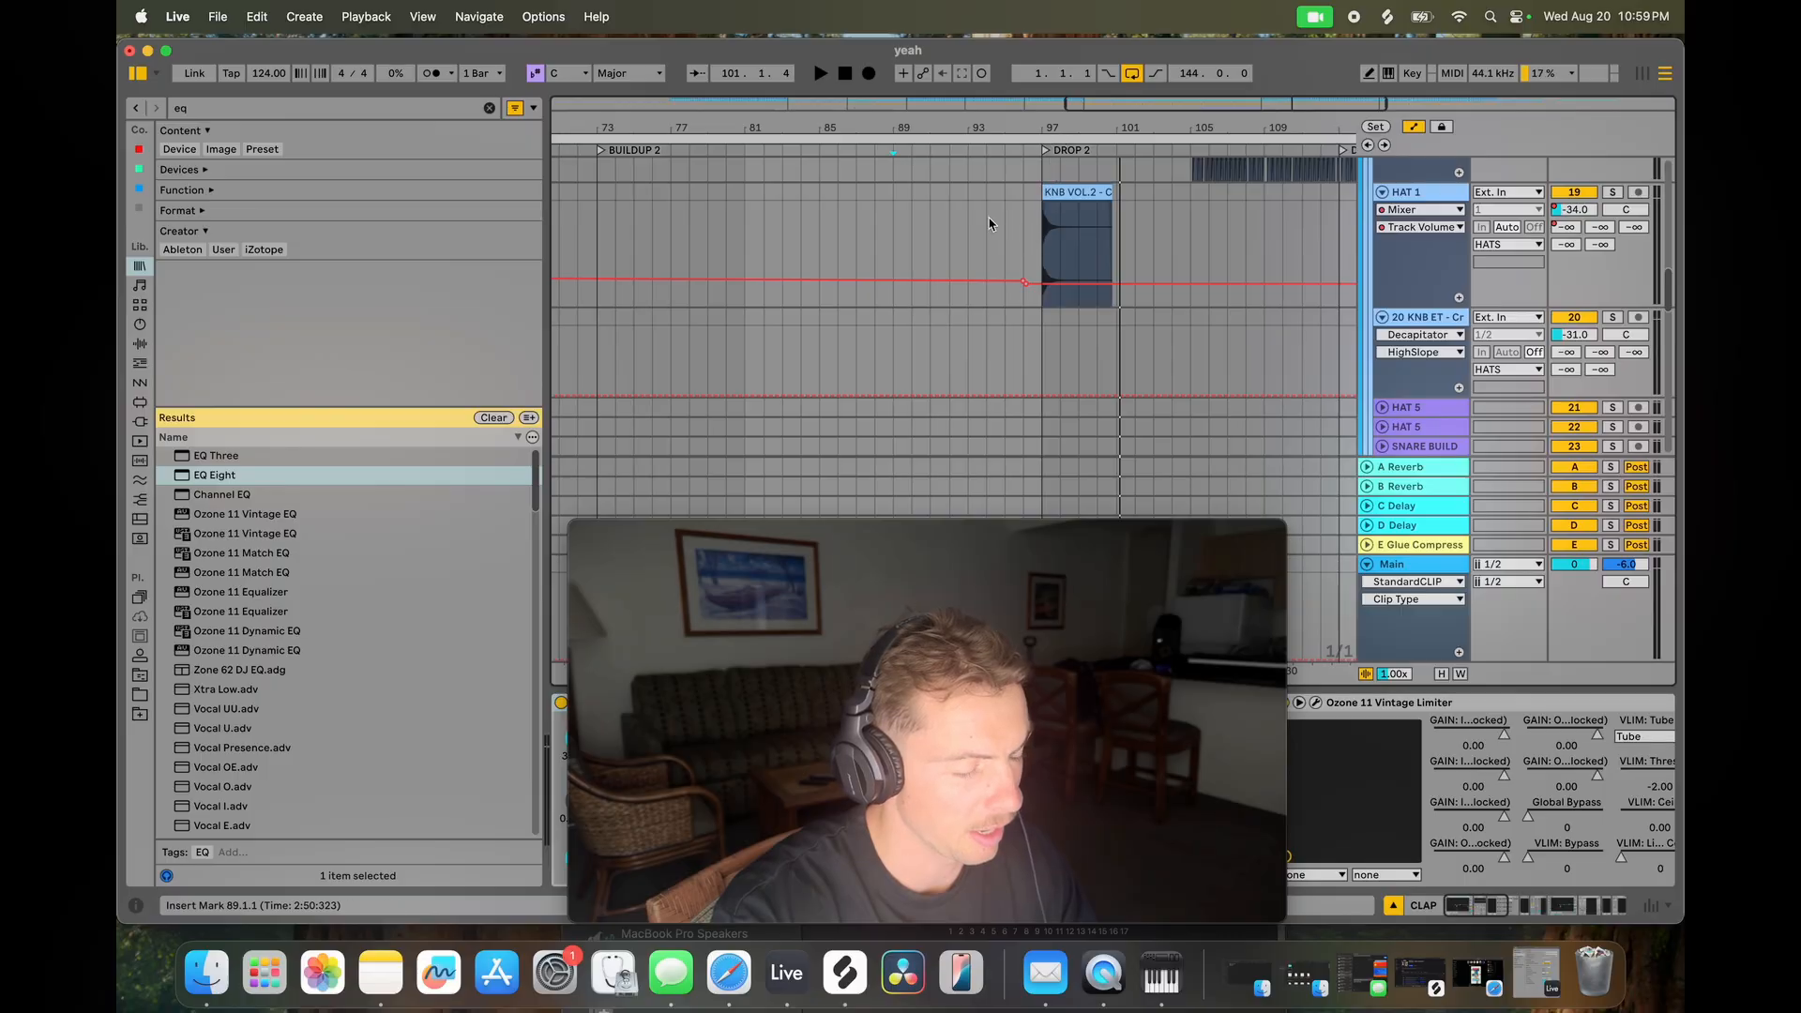
pyautogui.moveTo(999, 127); pyautogui.dragTo(998, 66)
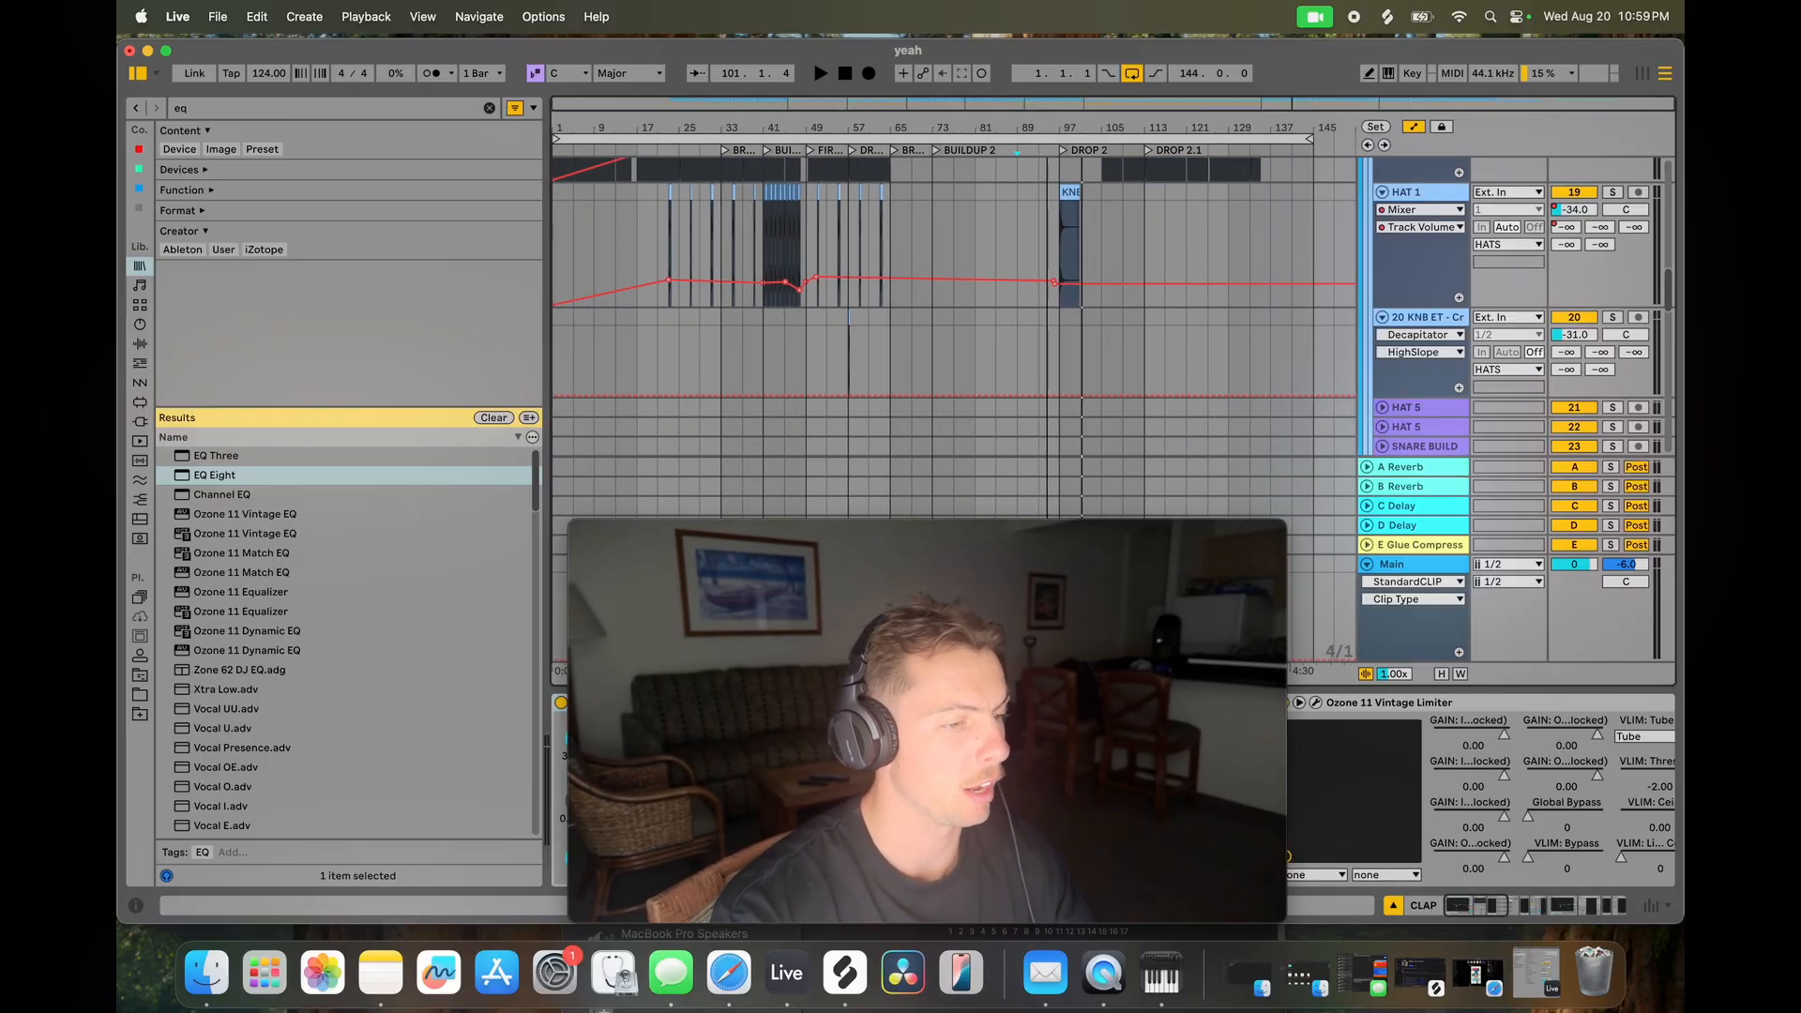
pyautogui.scroll(-2, 871, 283)
pyautogui.moveTo(843, 130); pyautogui.dragTo(914, 268)
pyautogui.click(950, 283)
pyautogui.press('space')
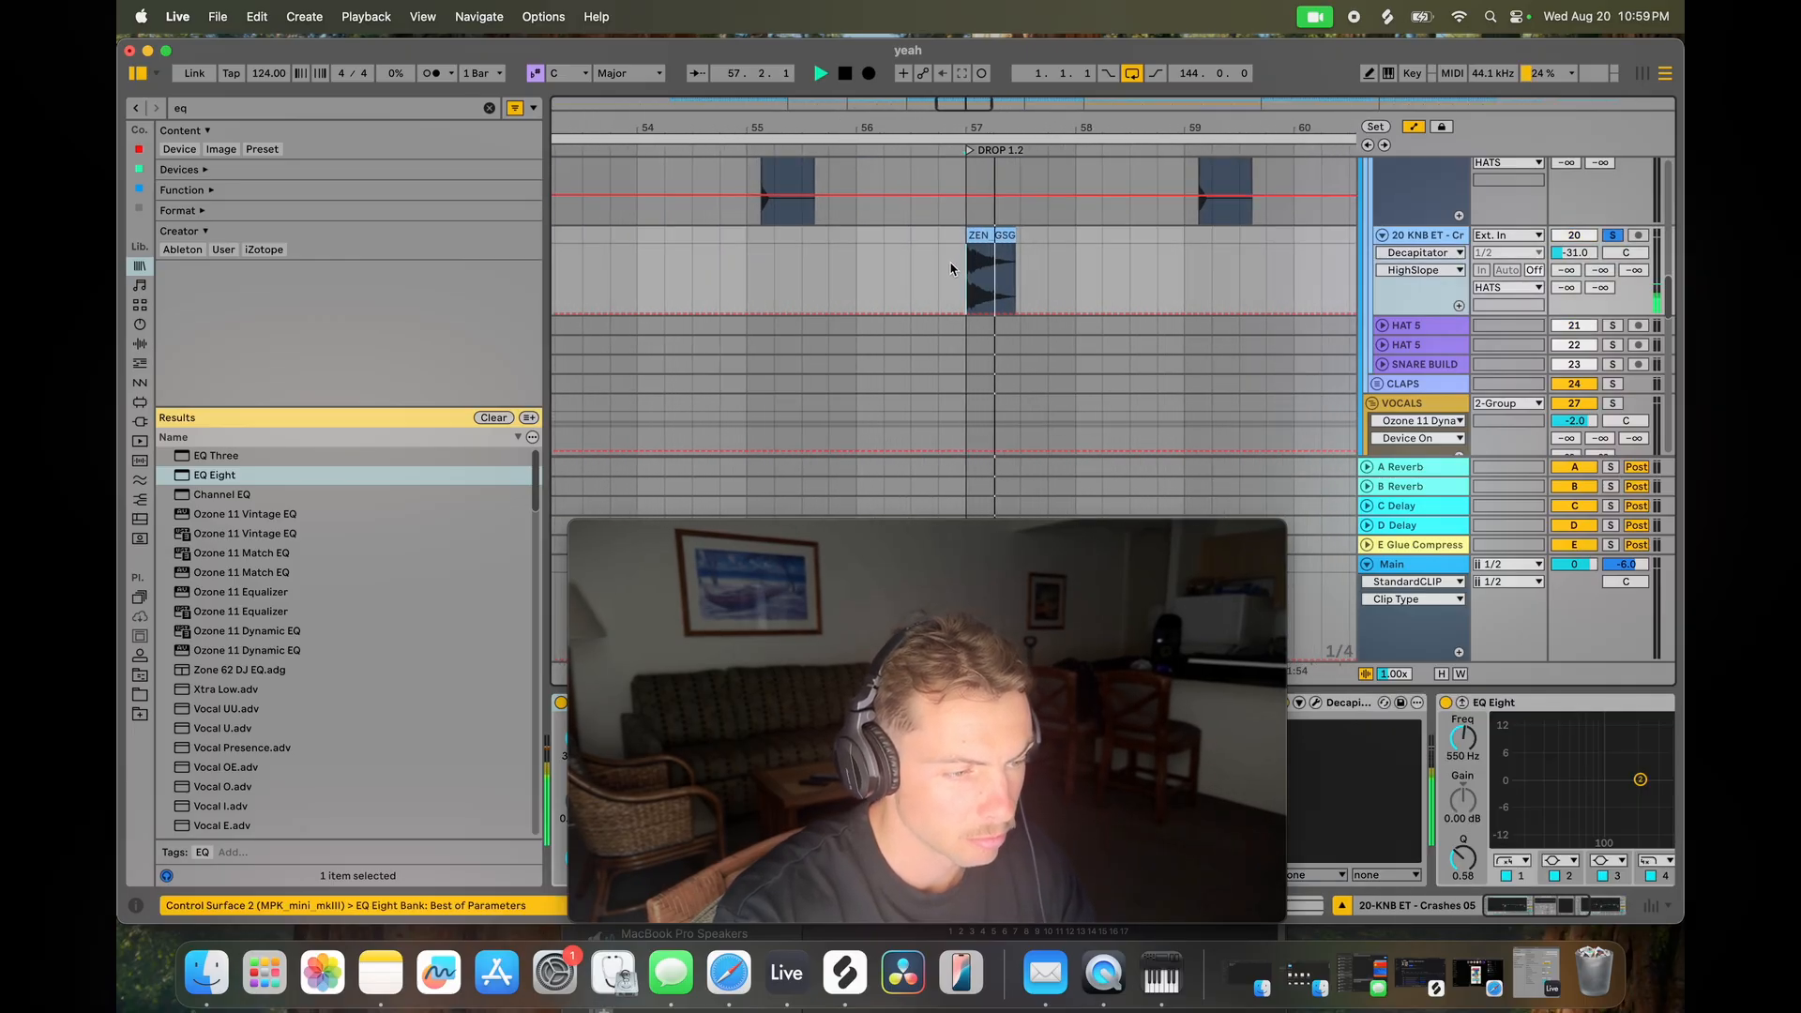
pyautogui.press('space')
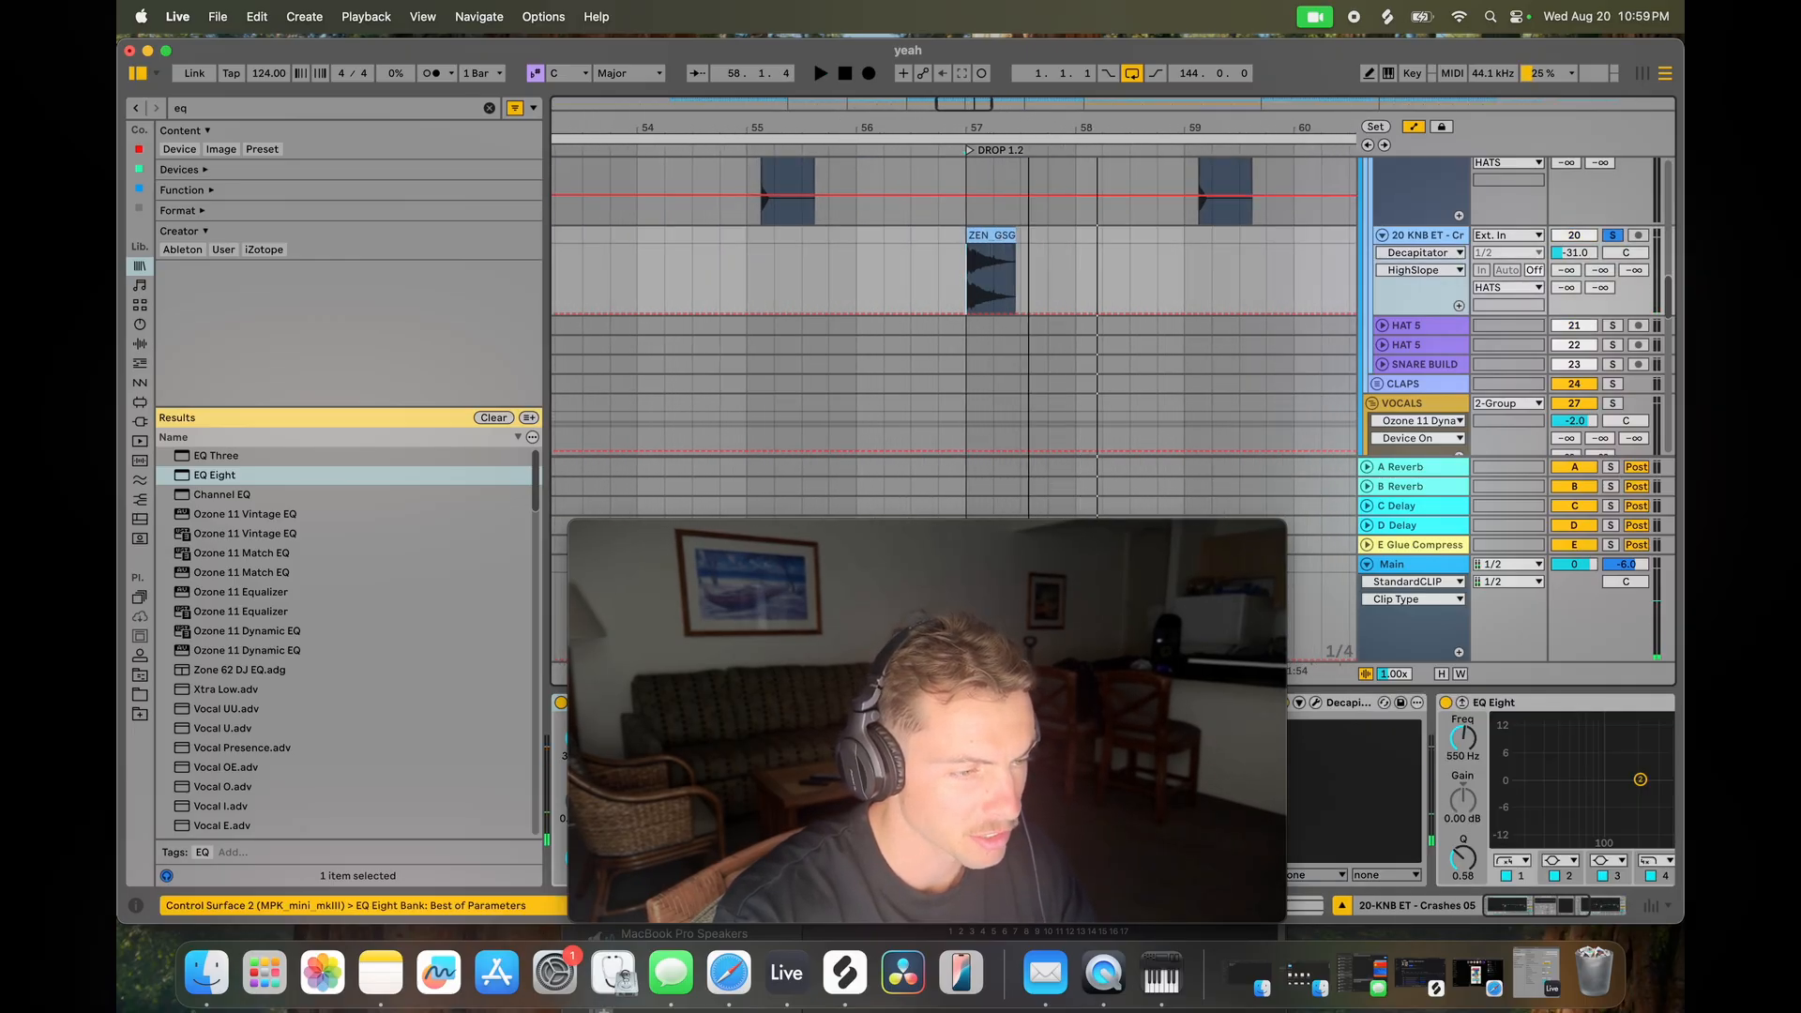
# Play the soloed crash at BREAKDOWN 1, starting from 32.4.3.
pyautogui.moveTo(1015, 128); pyautogui.dragTo(913, 3)
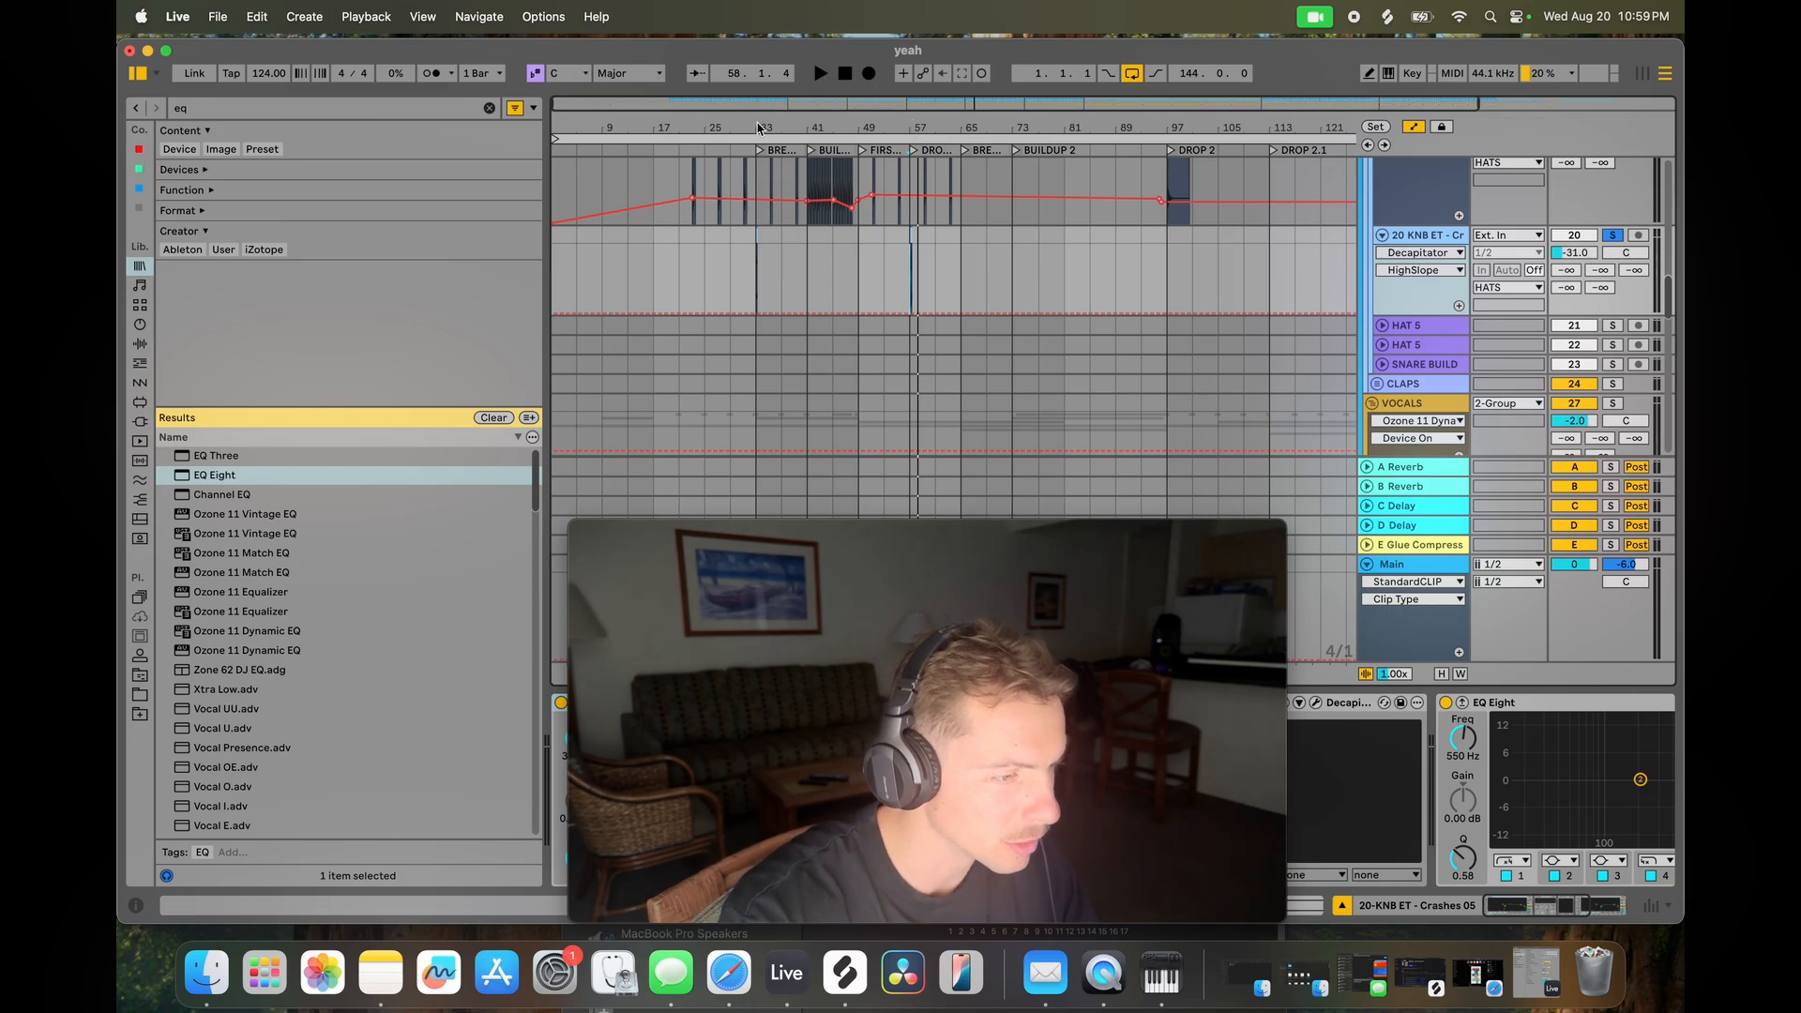
pyautogui.moveTo(759, 129); pyautogui.dragTo(678, 295)
pyautogui.click(721, 278)
pyautogui.press('space')
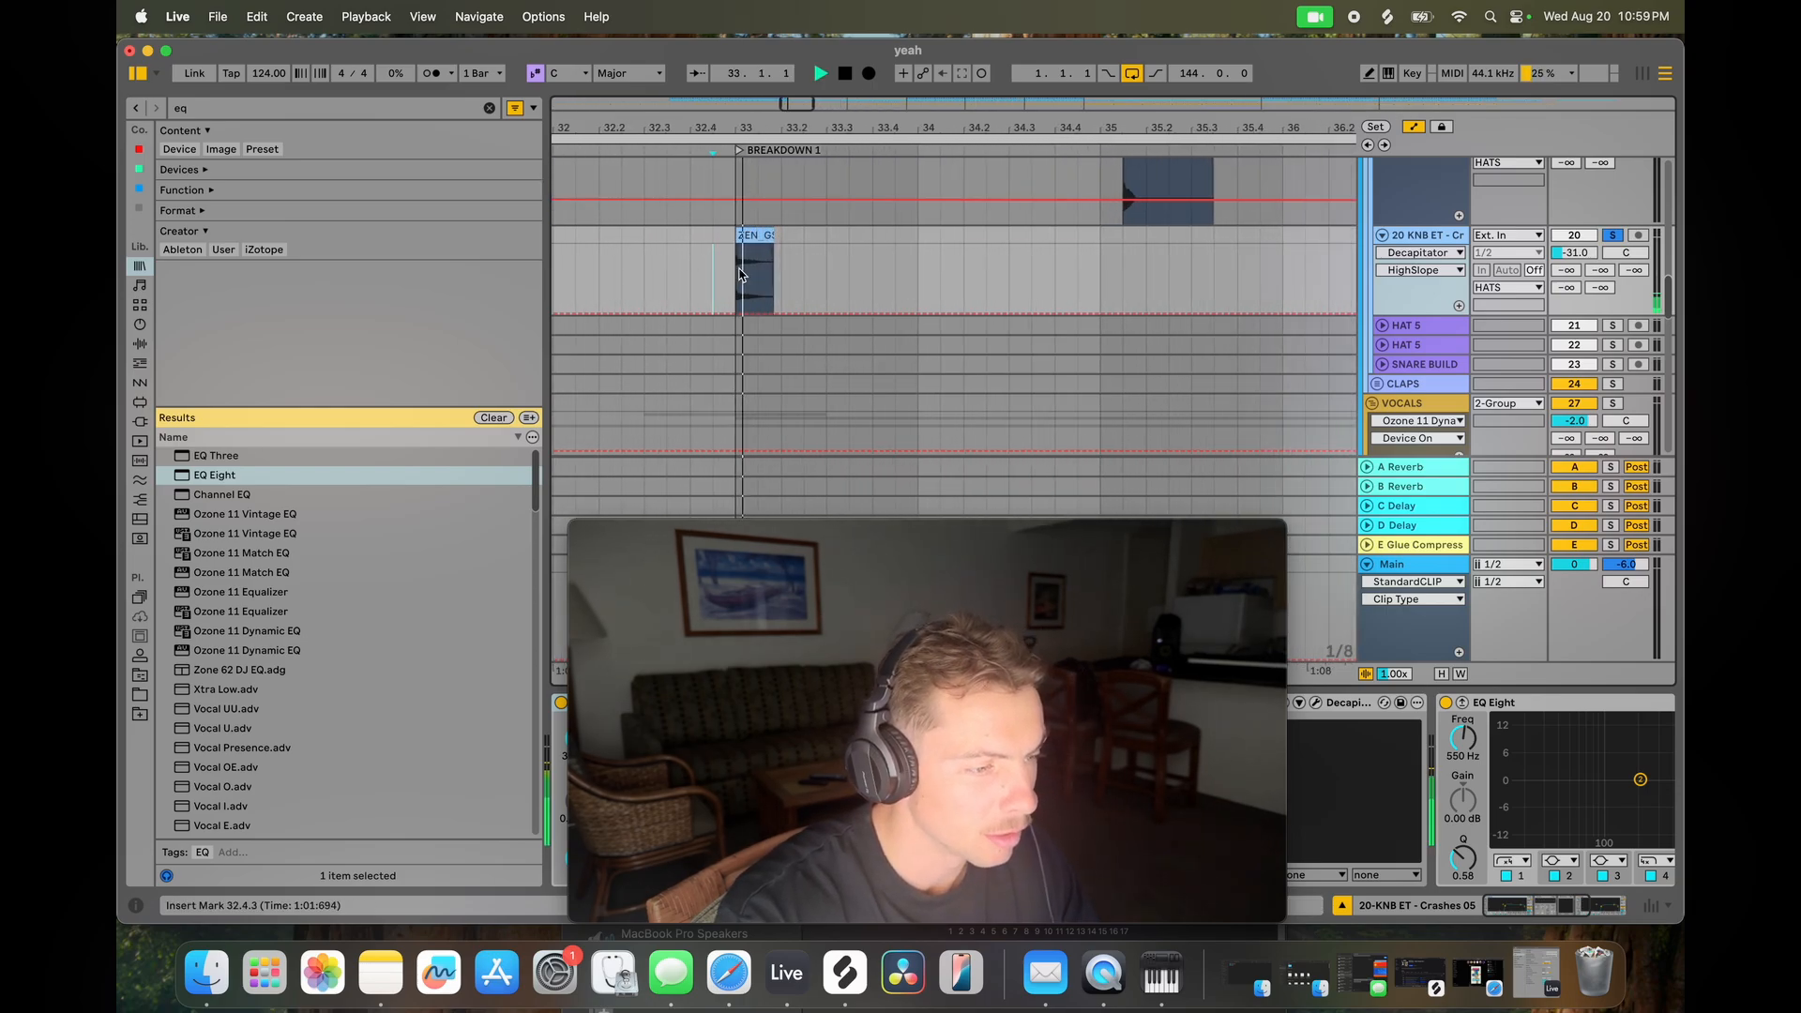
pyautogui.press('space')
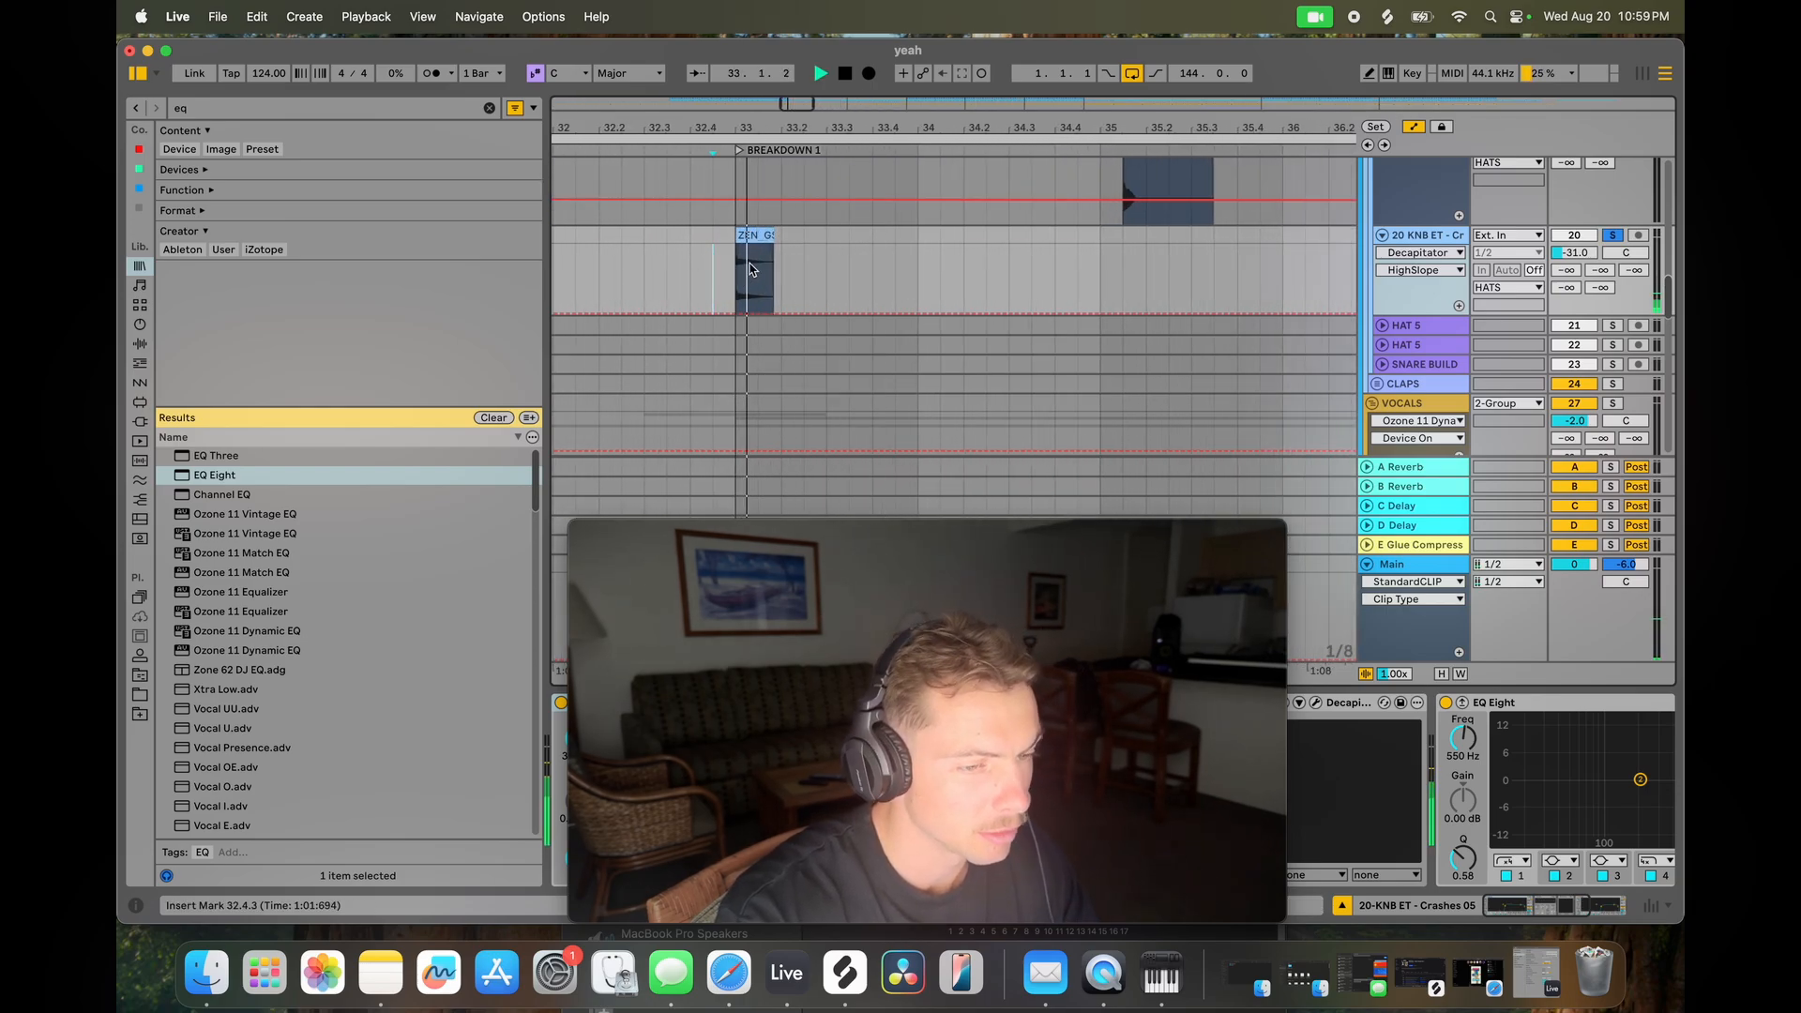
pyautogui.press('space')
# Unsolo the crashes track and play the full mix from 56.1.1 into DROP 1.2.
pyautogui.moveTo(1014, 130); pyautogui.dragTo(1004, 89)
pyautogui.hscroll(5, 1008, 308)
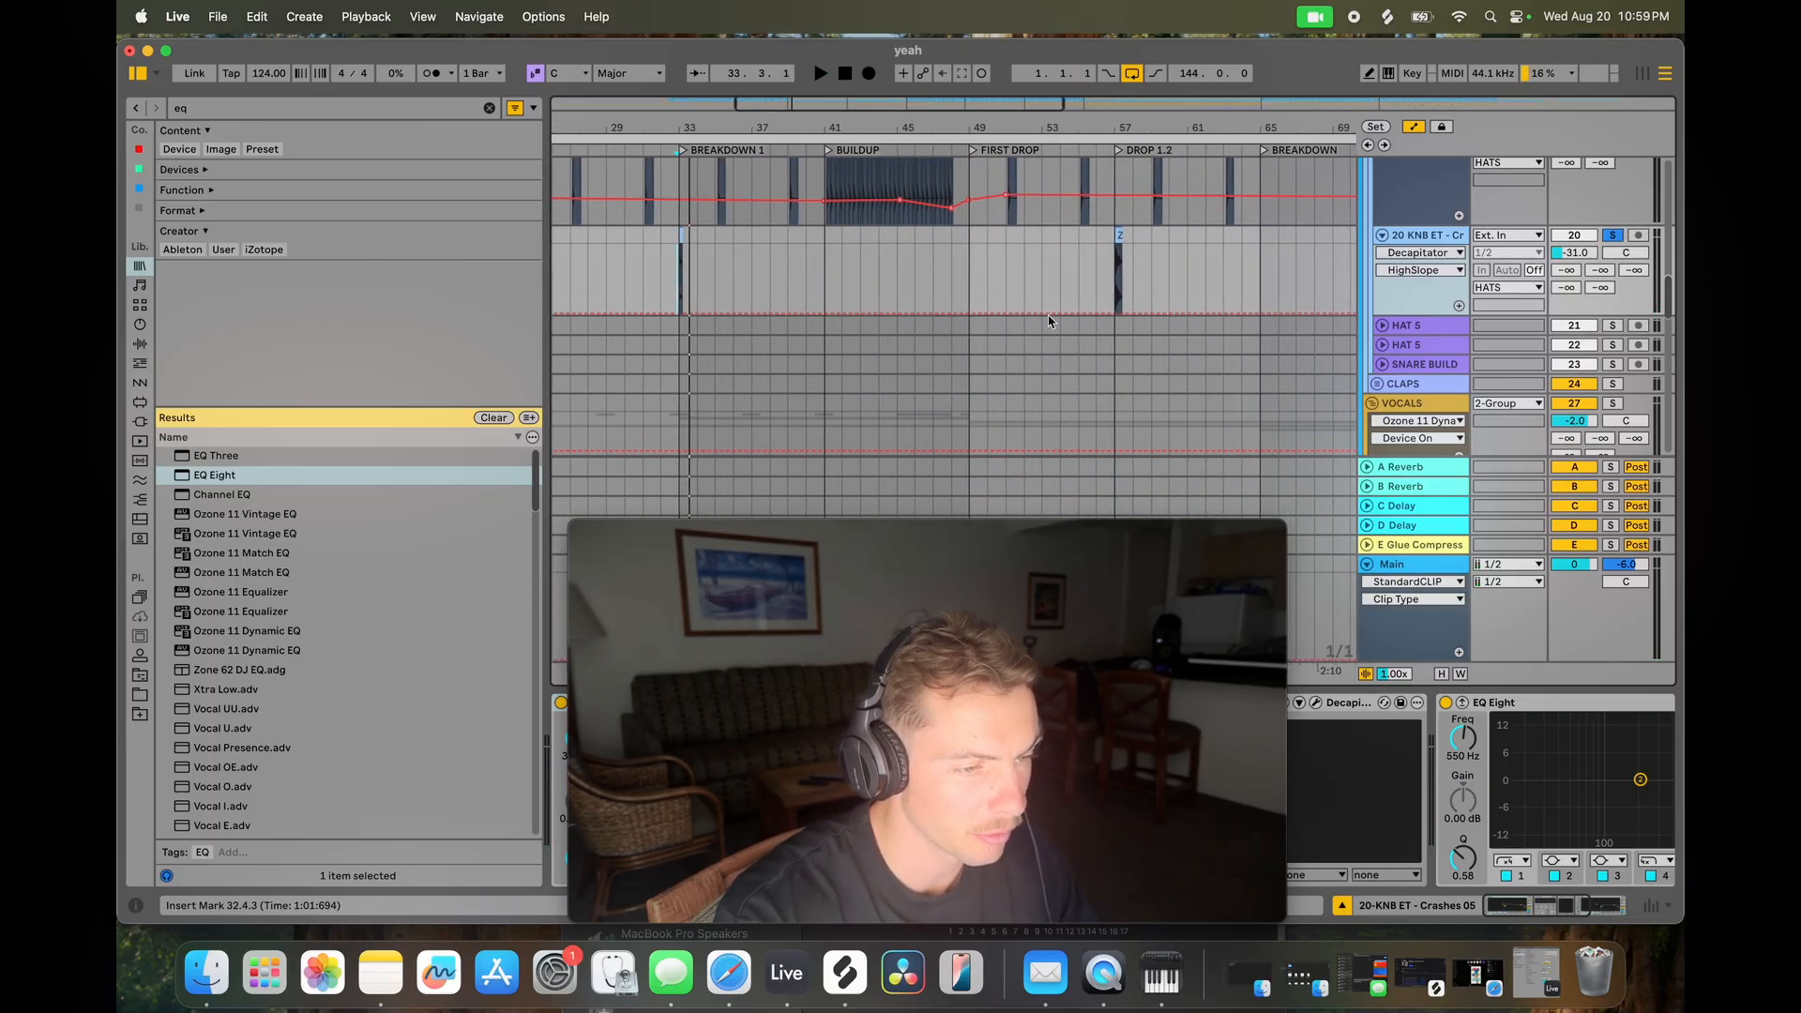
pyautogui.press('space')
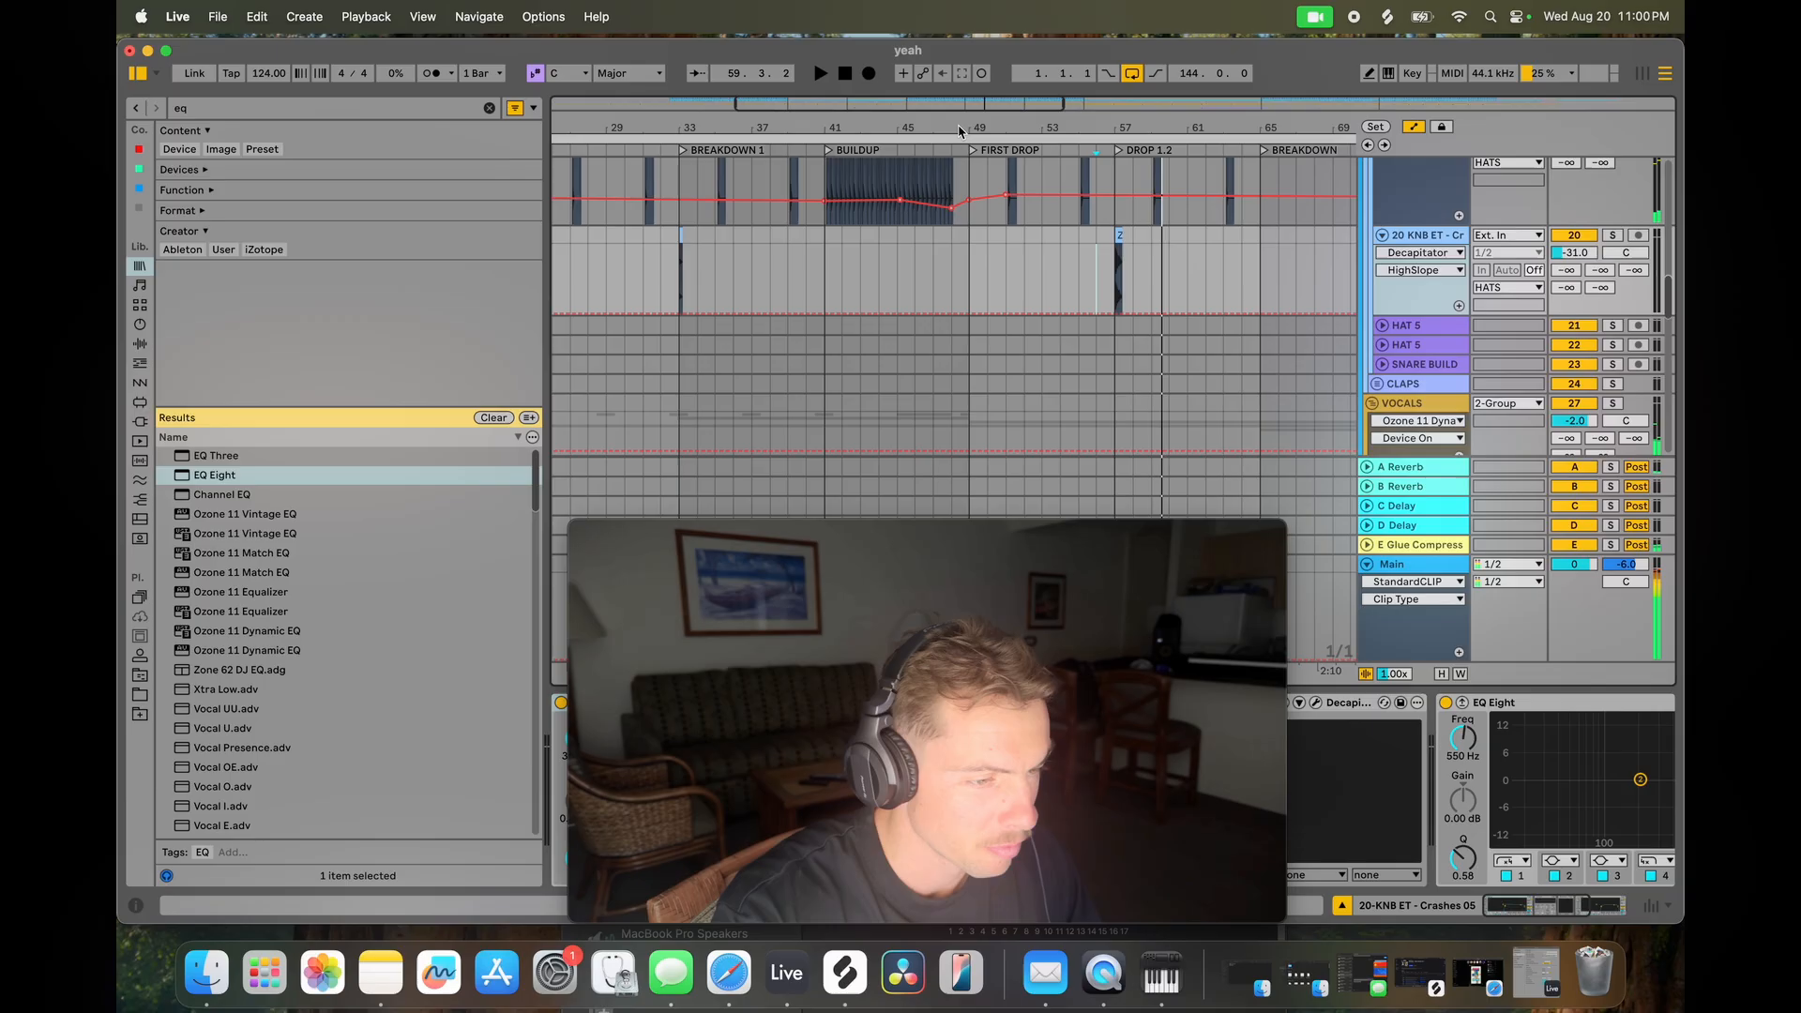
# Solo the first VOCAL 1 track in the VOCALS group and play its vocal clip from 20.3.1.
pyautogui.moveTo(965, 121); pyautogui.dragTo(965, 65)
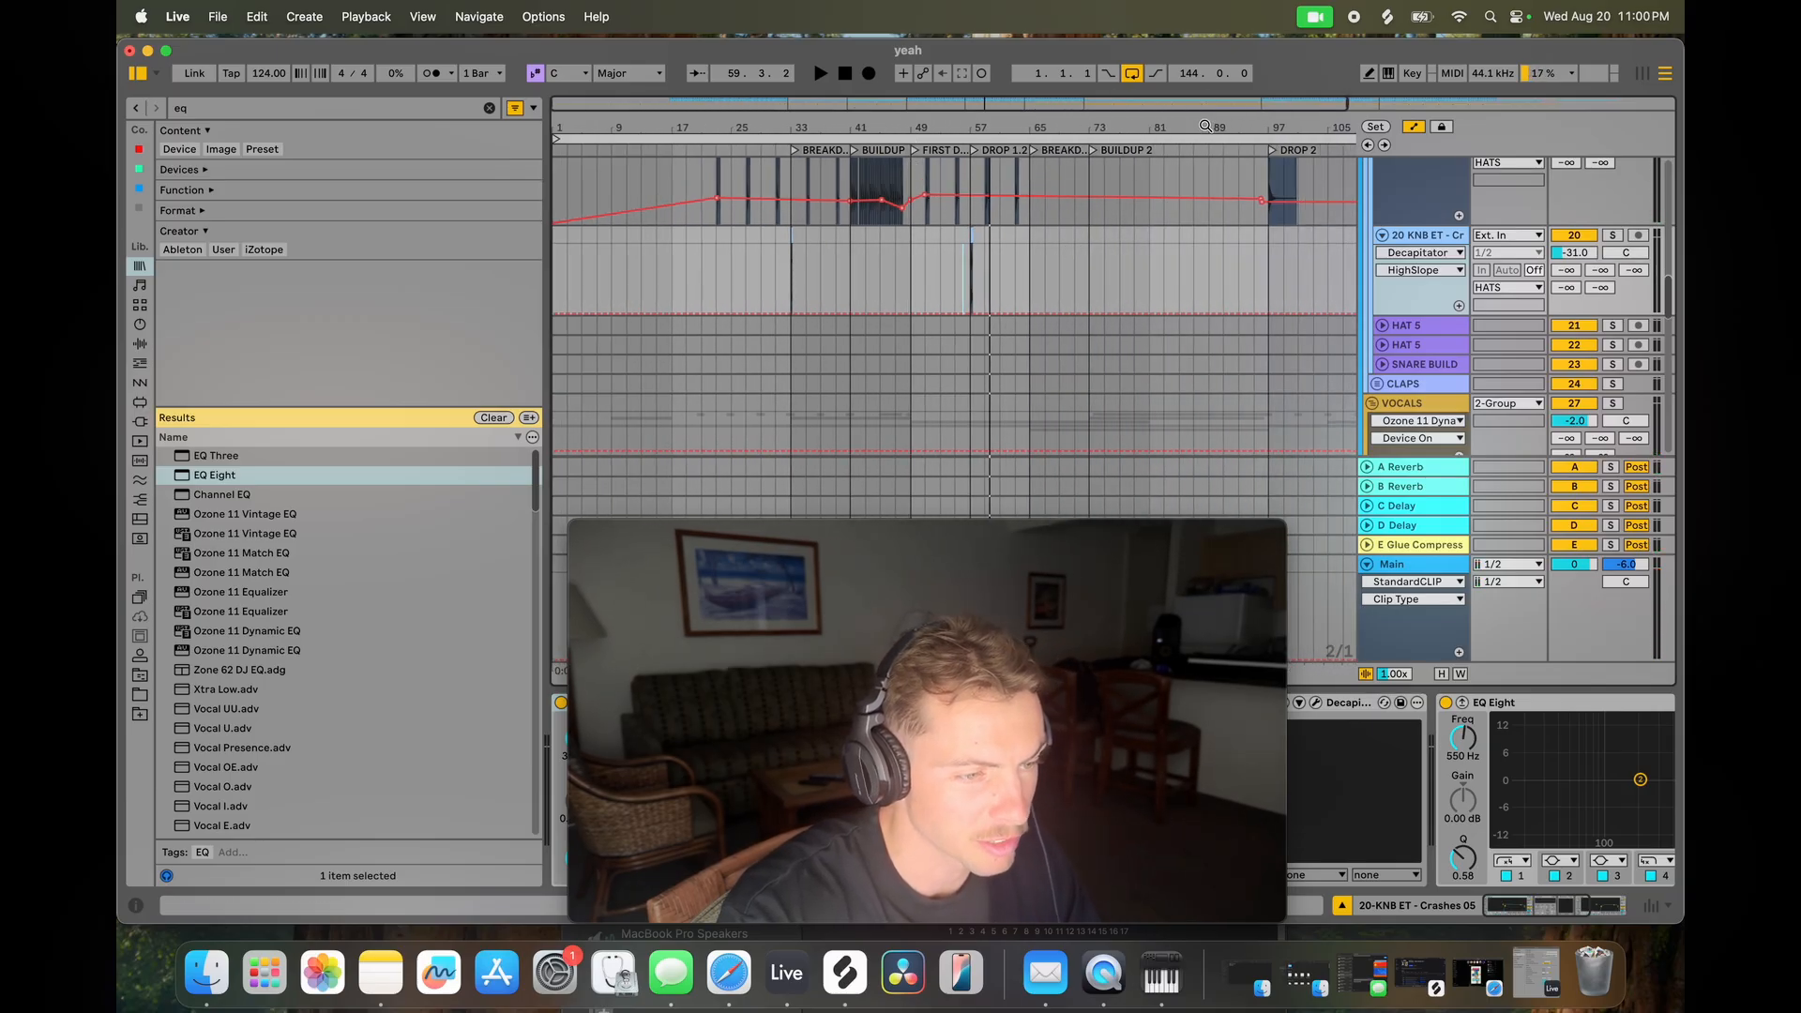
pyautogui.moveTo(1205, 125); pyautogui.dragTo(1201, 75)
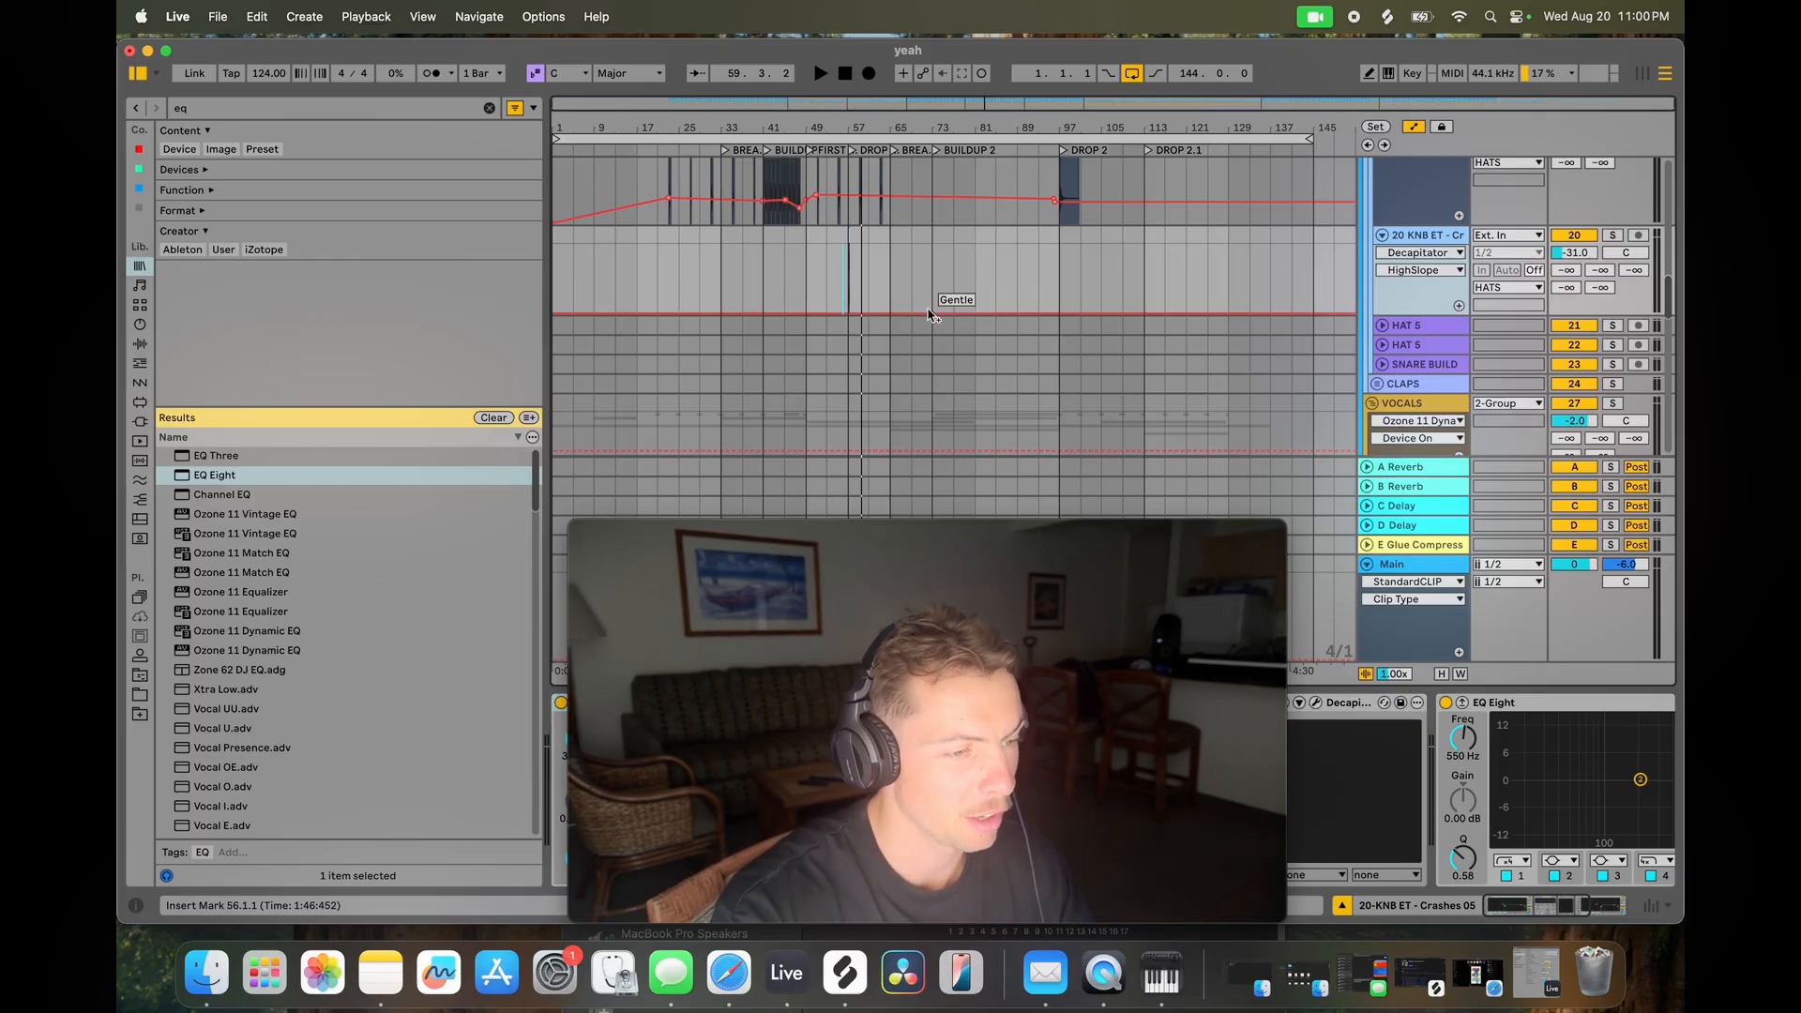
pyautogui.scroll(-3, 931, 307)
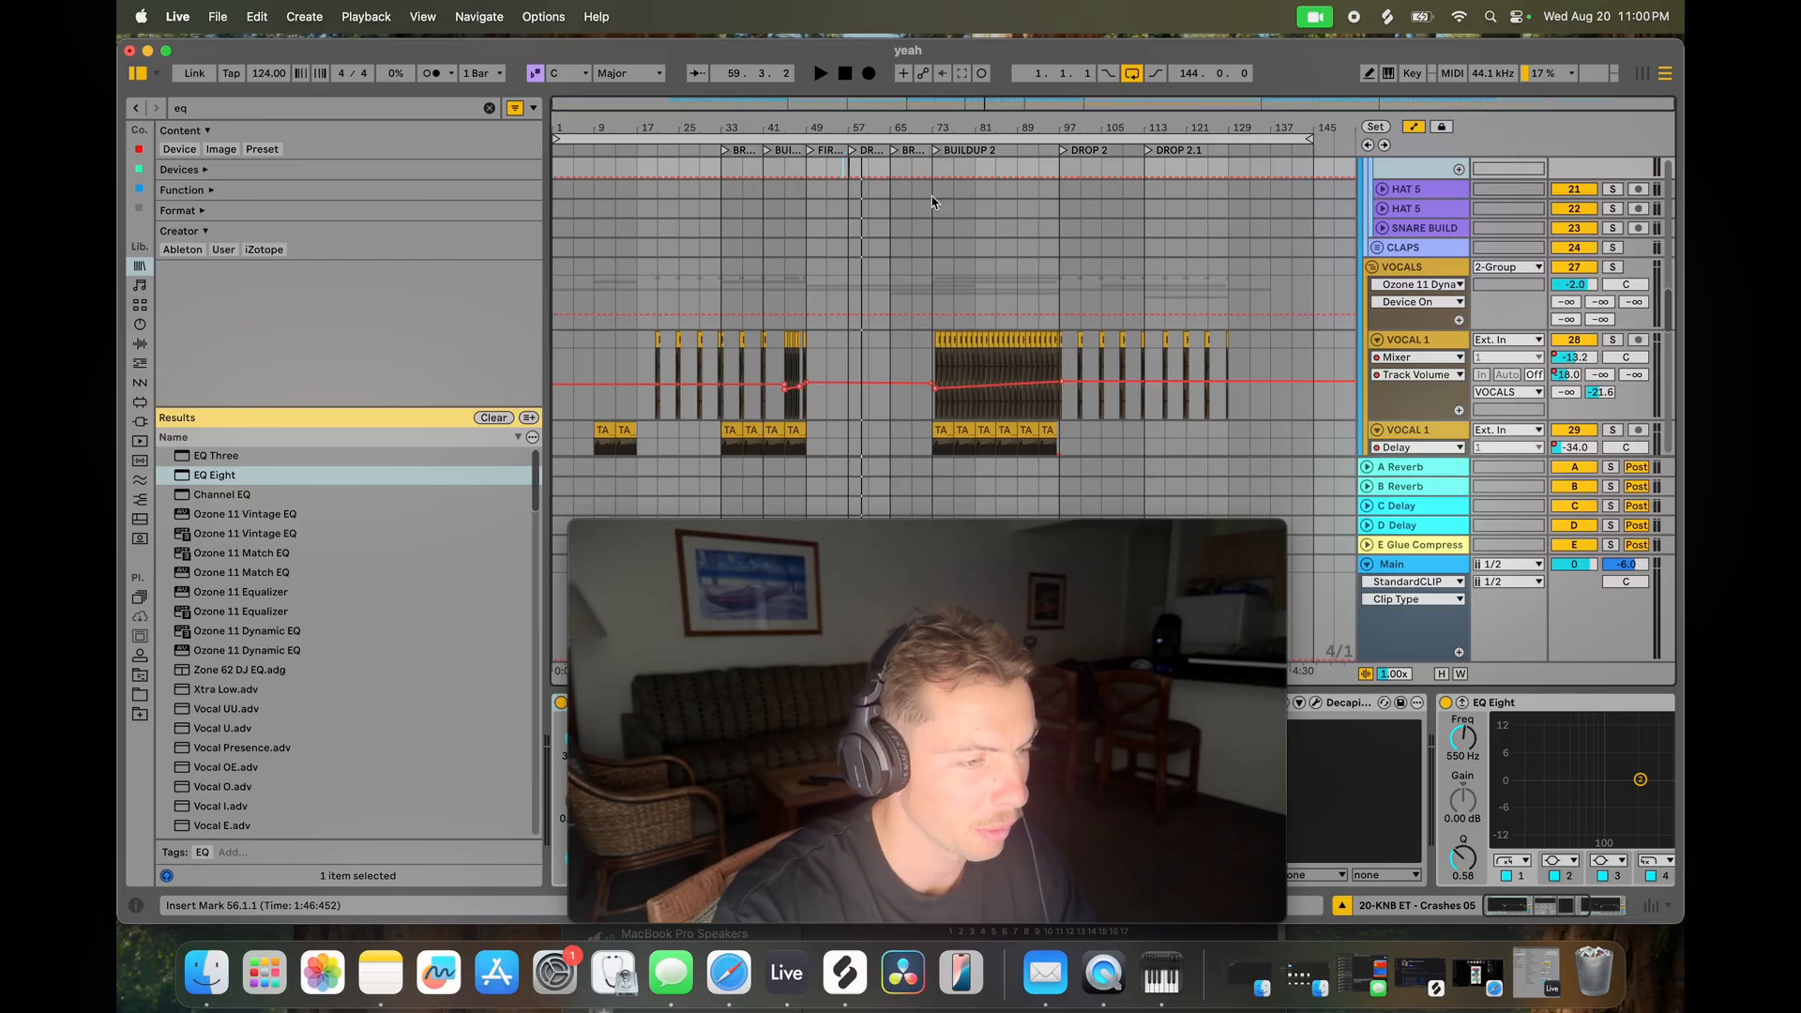
pyautogui.scroll(-1, 868, 210)
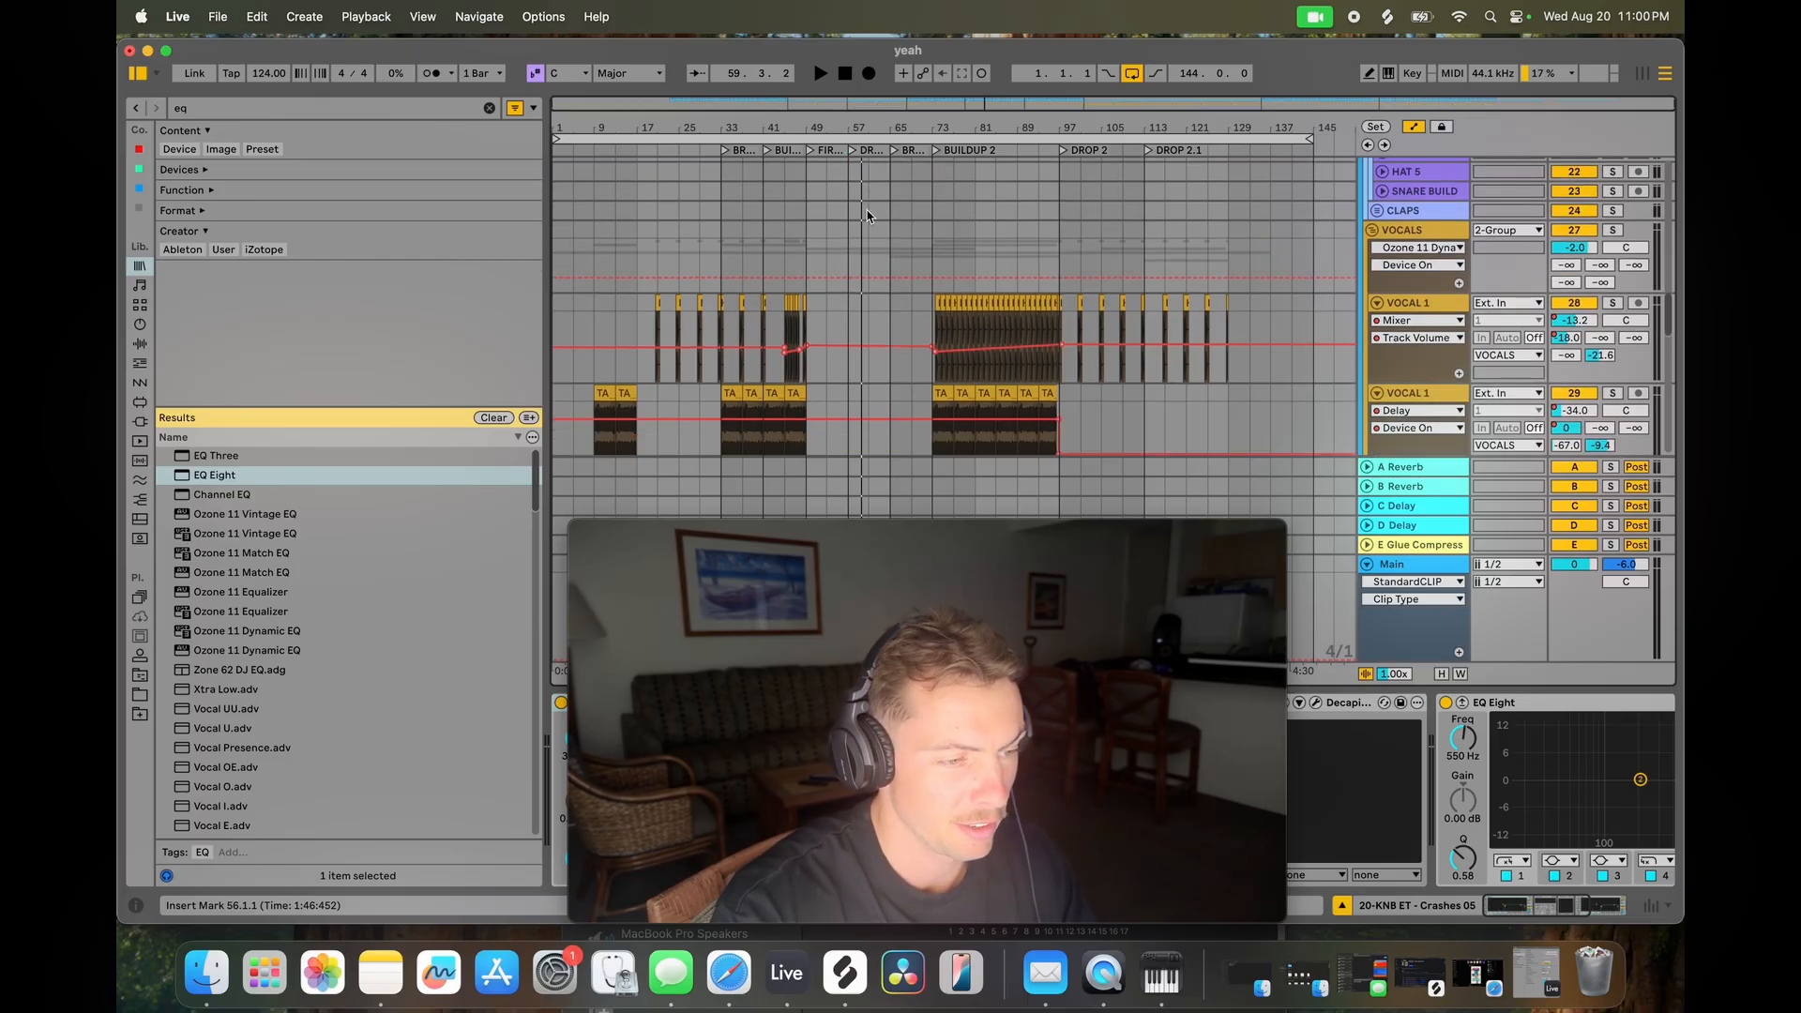
pyautogui.scroll(-2, 867, 217)
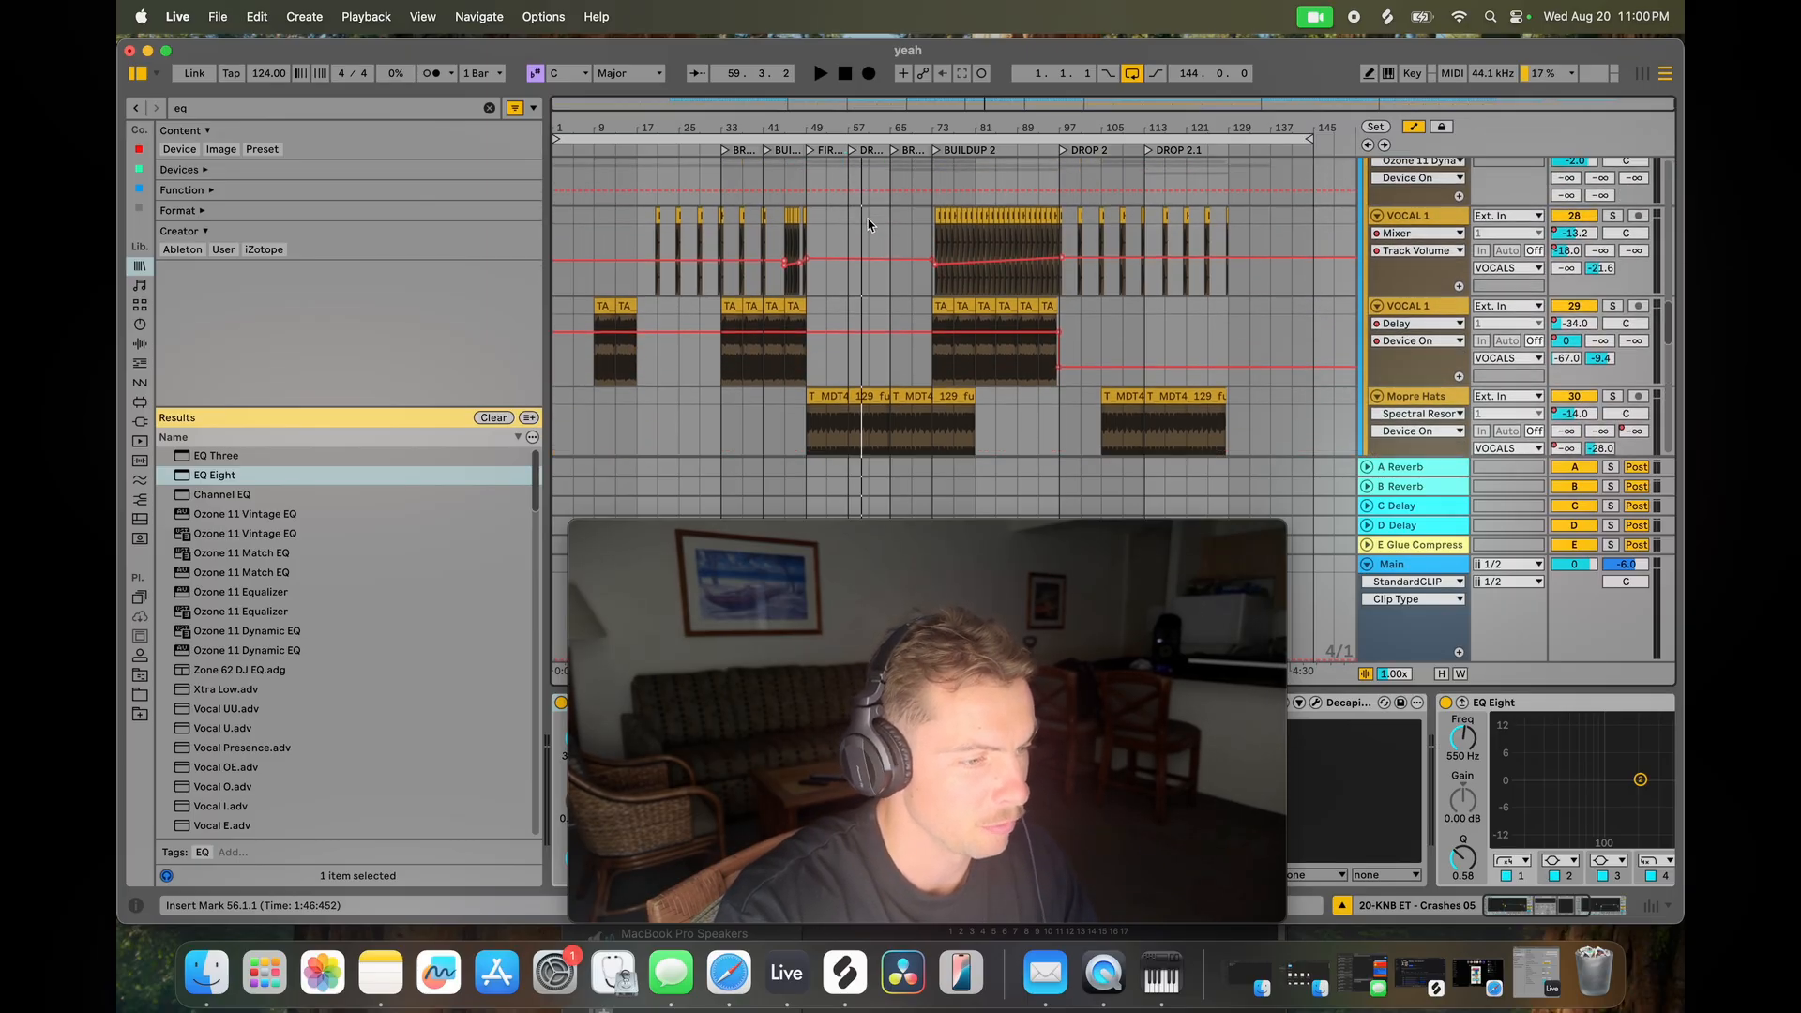
pyautogui.moveTo(931, 129)
pyautogui.mouseDown()
pyautogui.moveTo(929, 272)
pyautogui.moveTo(933, 110)
pyautogui.mouseUp()
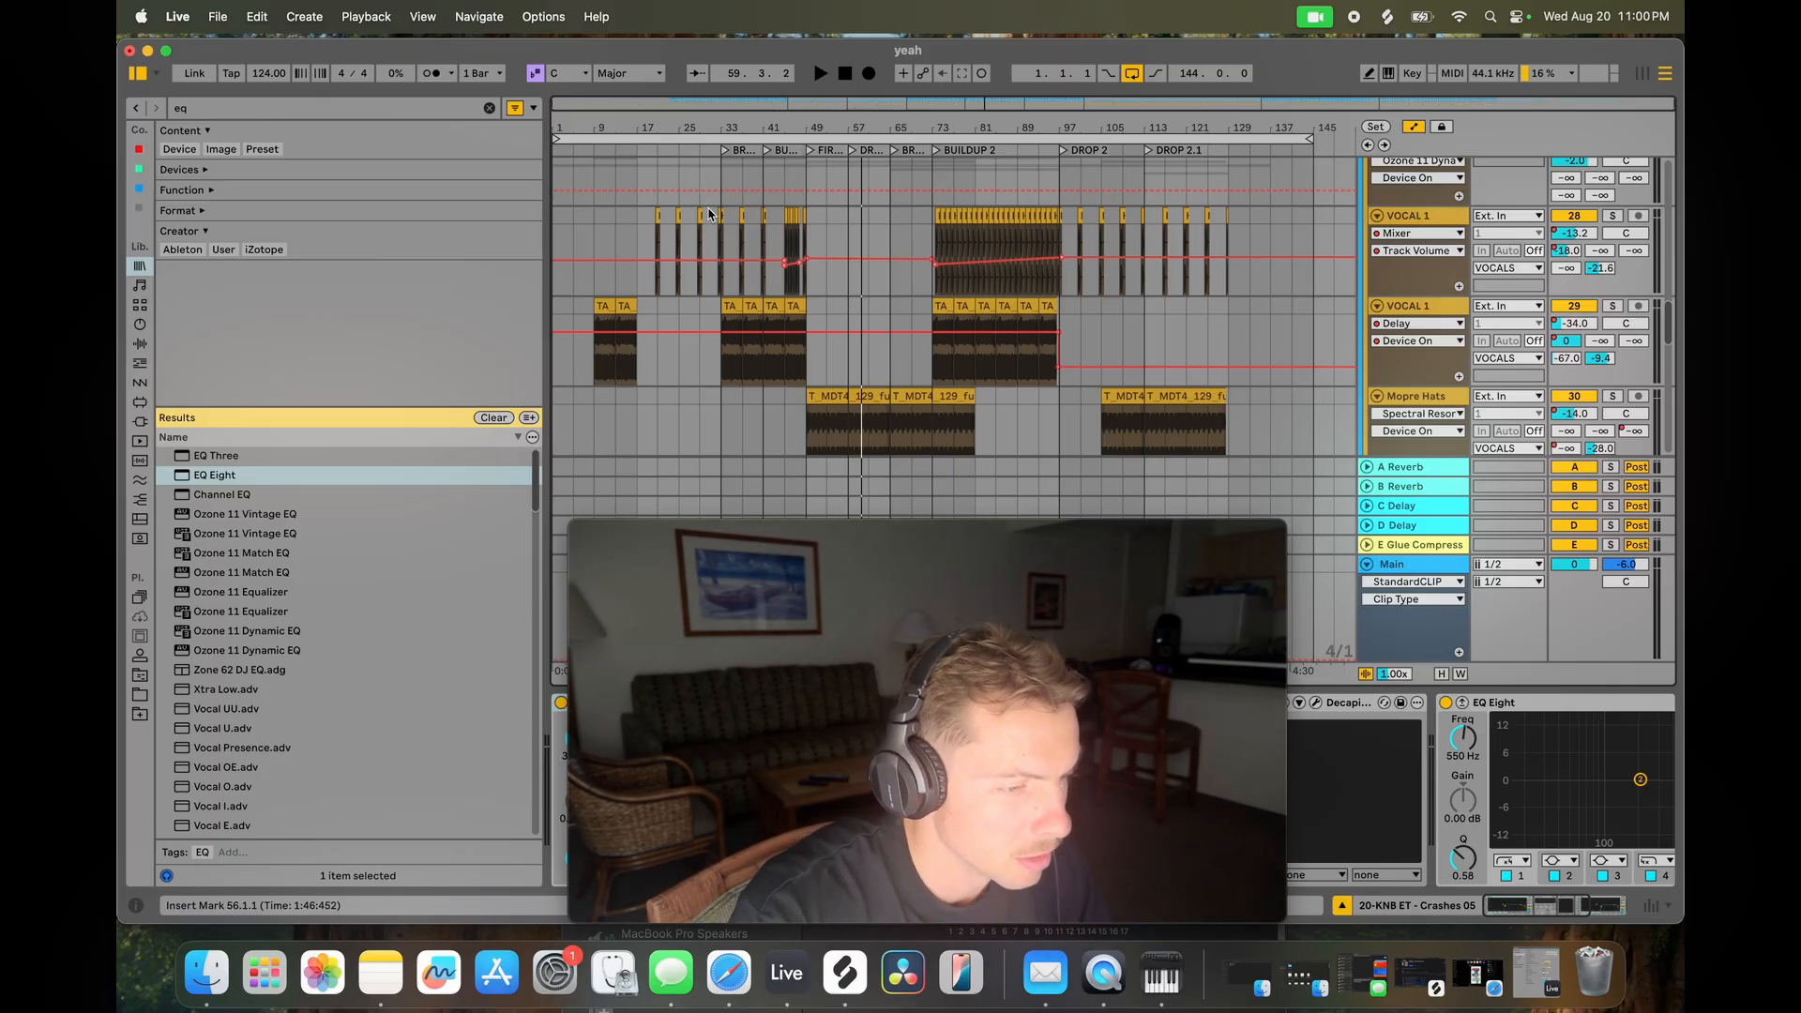
pyautogui.moveTo(727, 119); pyautogui.dragTo(710, 237)
pyautogui.click(709, 237)
pyautogui.press('space')
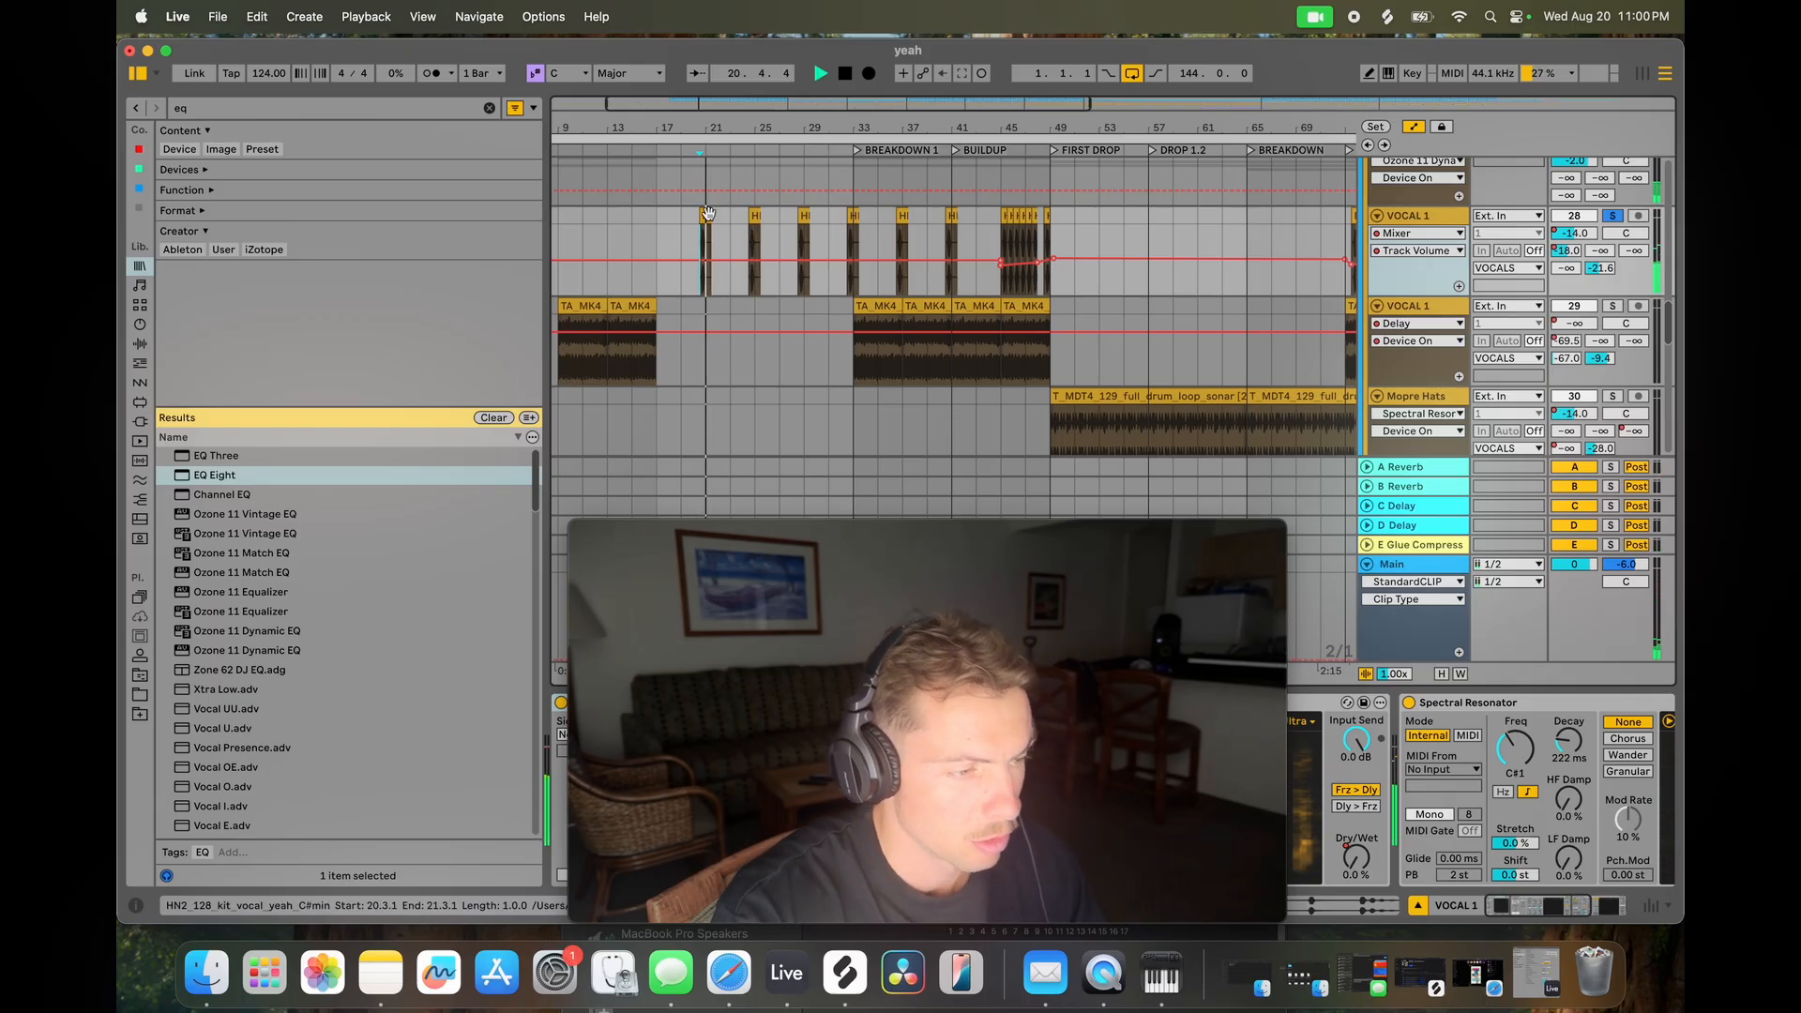
# Replay the soloed vocal from 20.3.1, stop it, and examine the HN2_128_kit_vocal_yeah_C#min clip up close.
pyautogui.moveTo(718, 123)
pyautogui.mouseDown()
pyautogui.moveTo(728, 181)
pyautogui.moveTo(726, 125)
pyautogui.mouseUp()
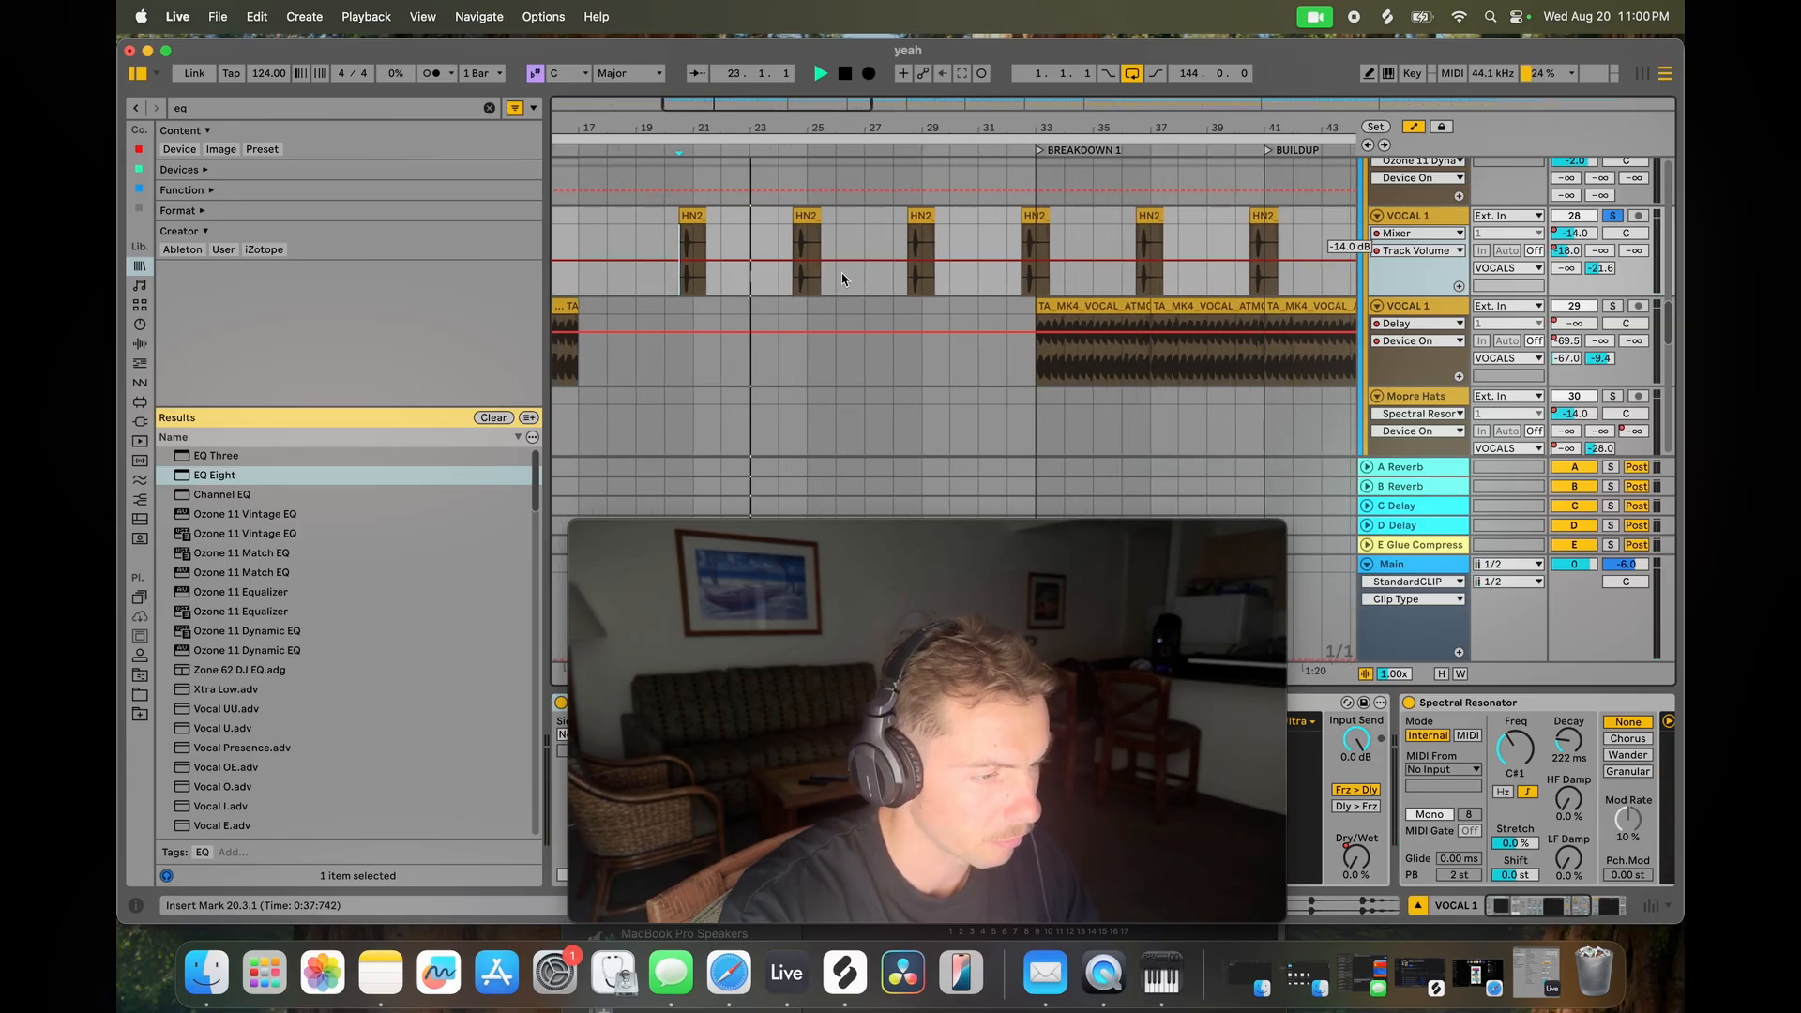
pyautogui.press('space')
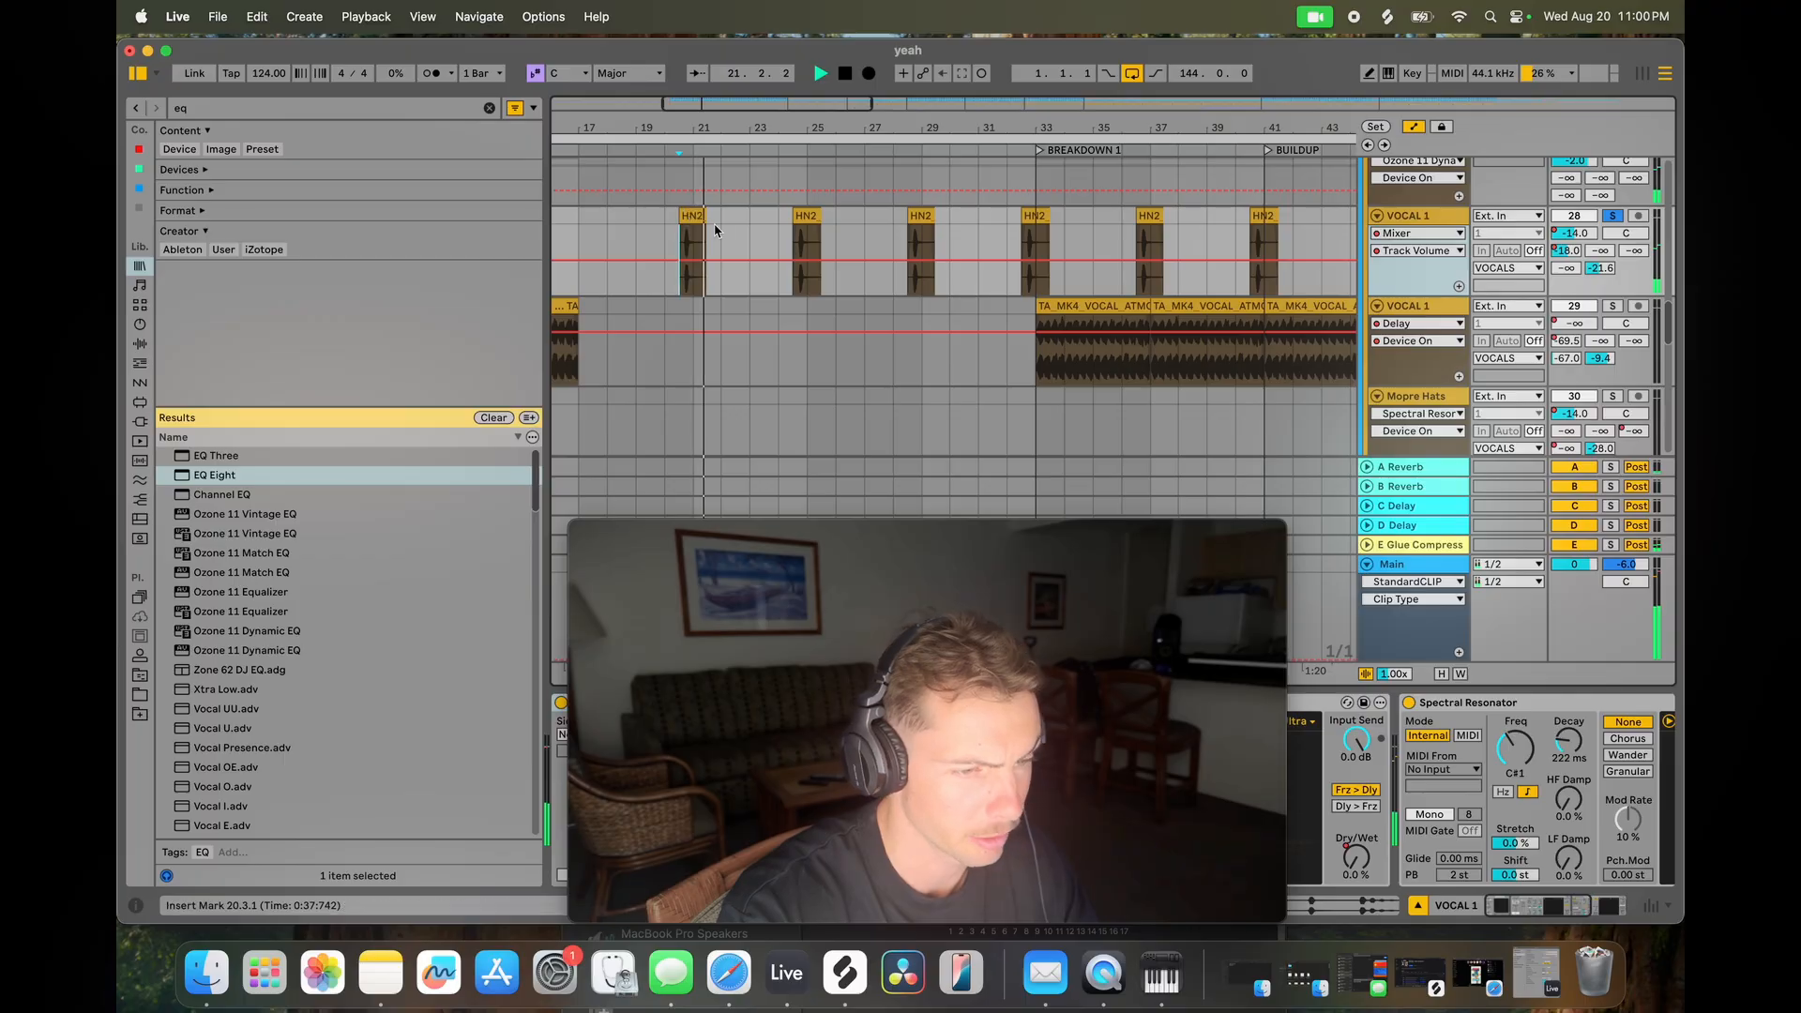
pyautogui.moveTo(682, 126); pyautogui.dragTo(679, 190)
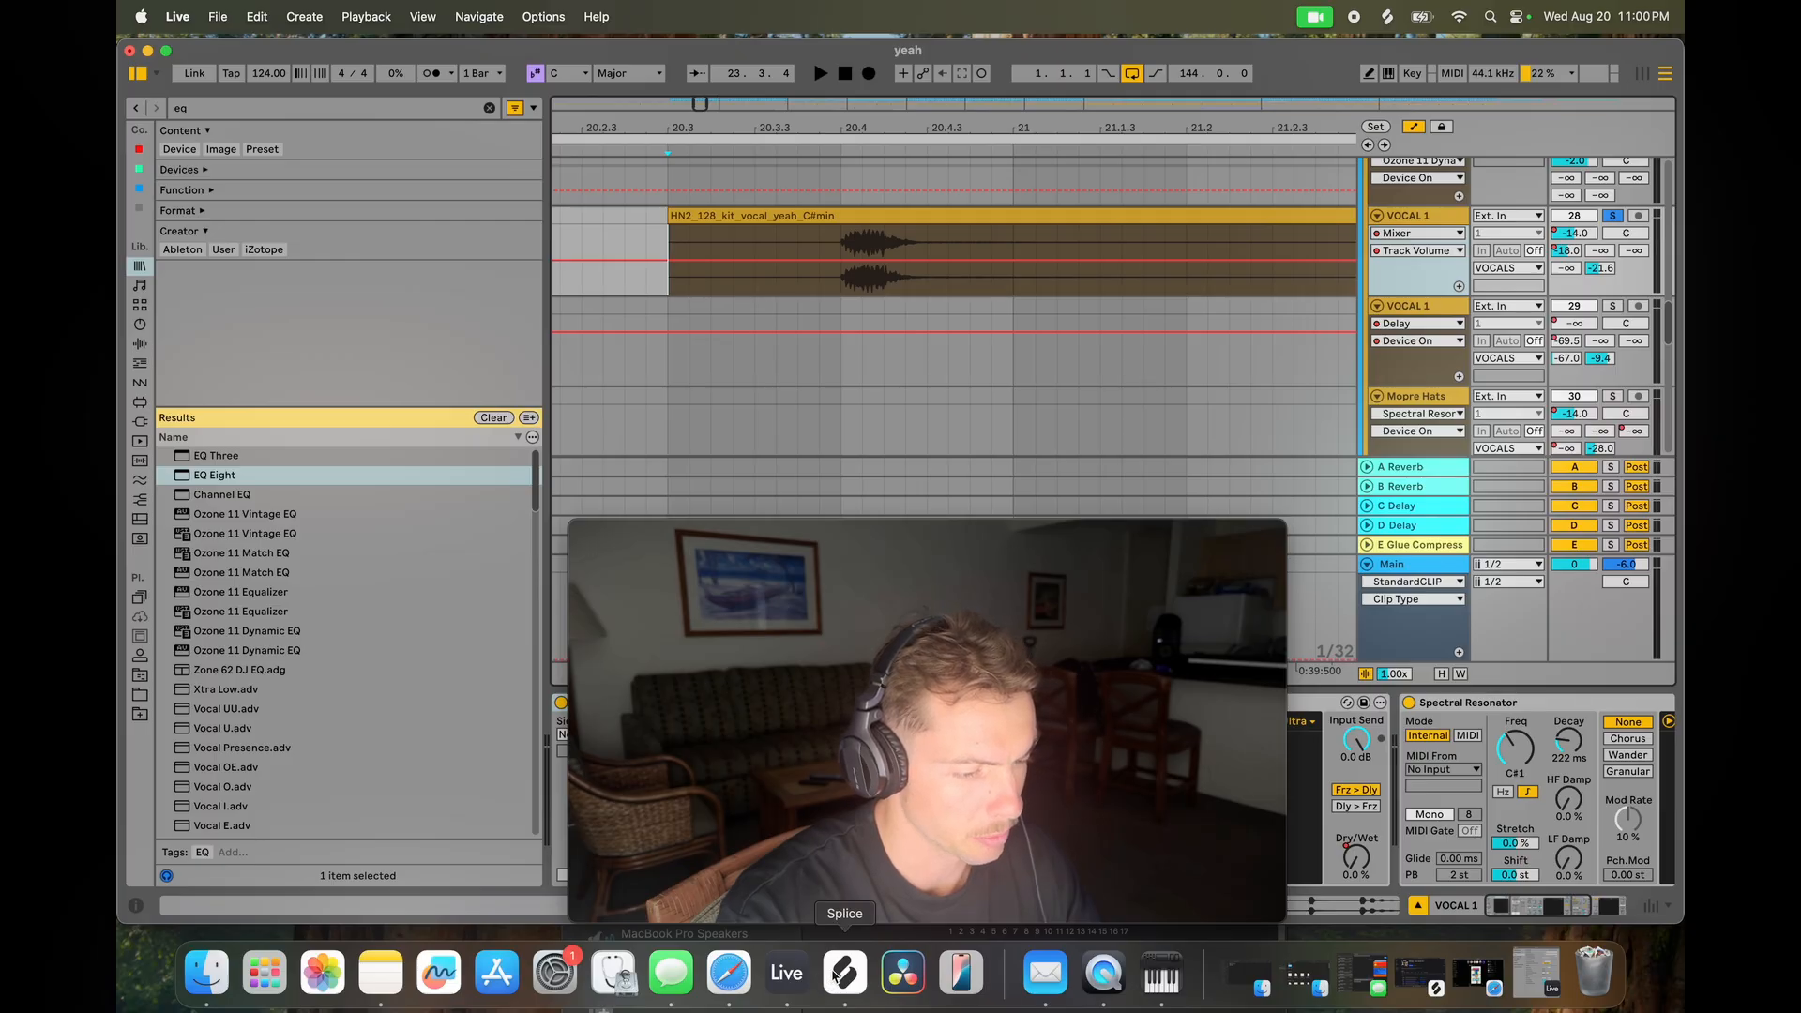
# Switch to Splice, open the library's sounds and filter the samples to the key of C minor.
pyautogui.click(836, 975)
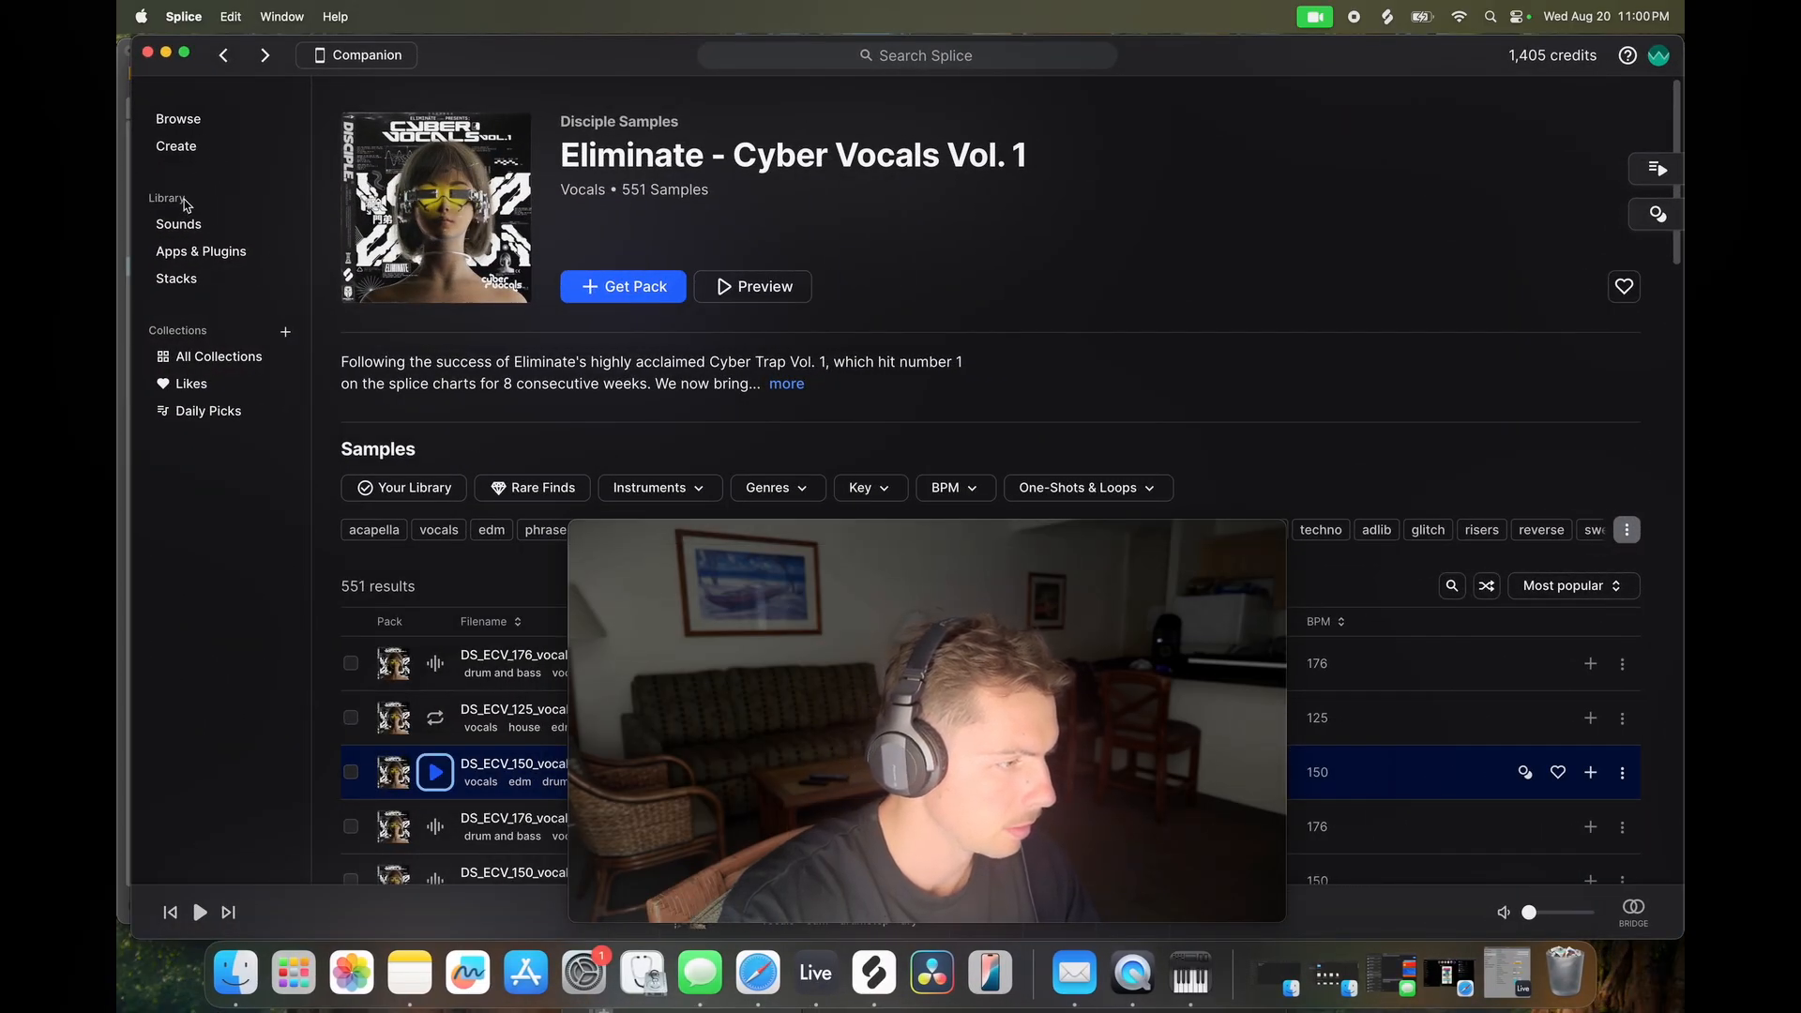
pyautogui.click(242, 128)
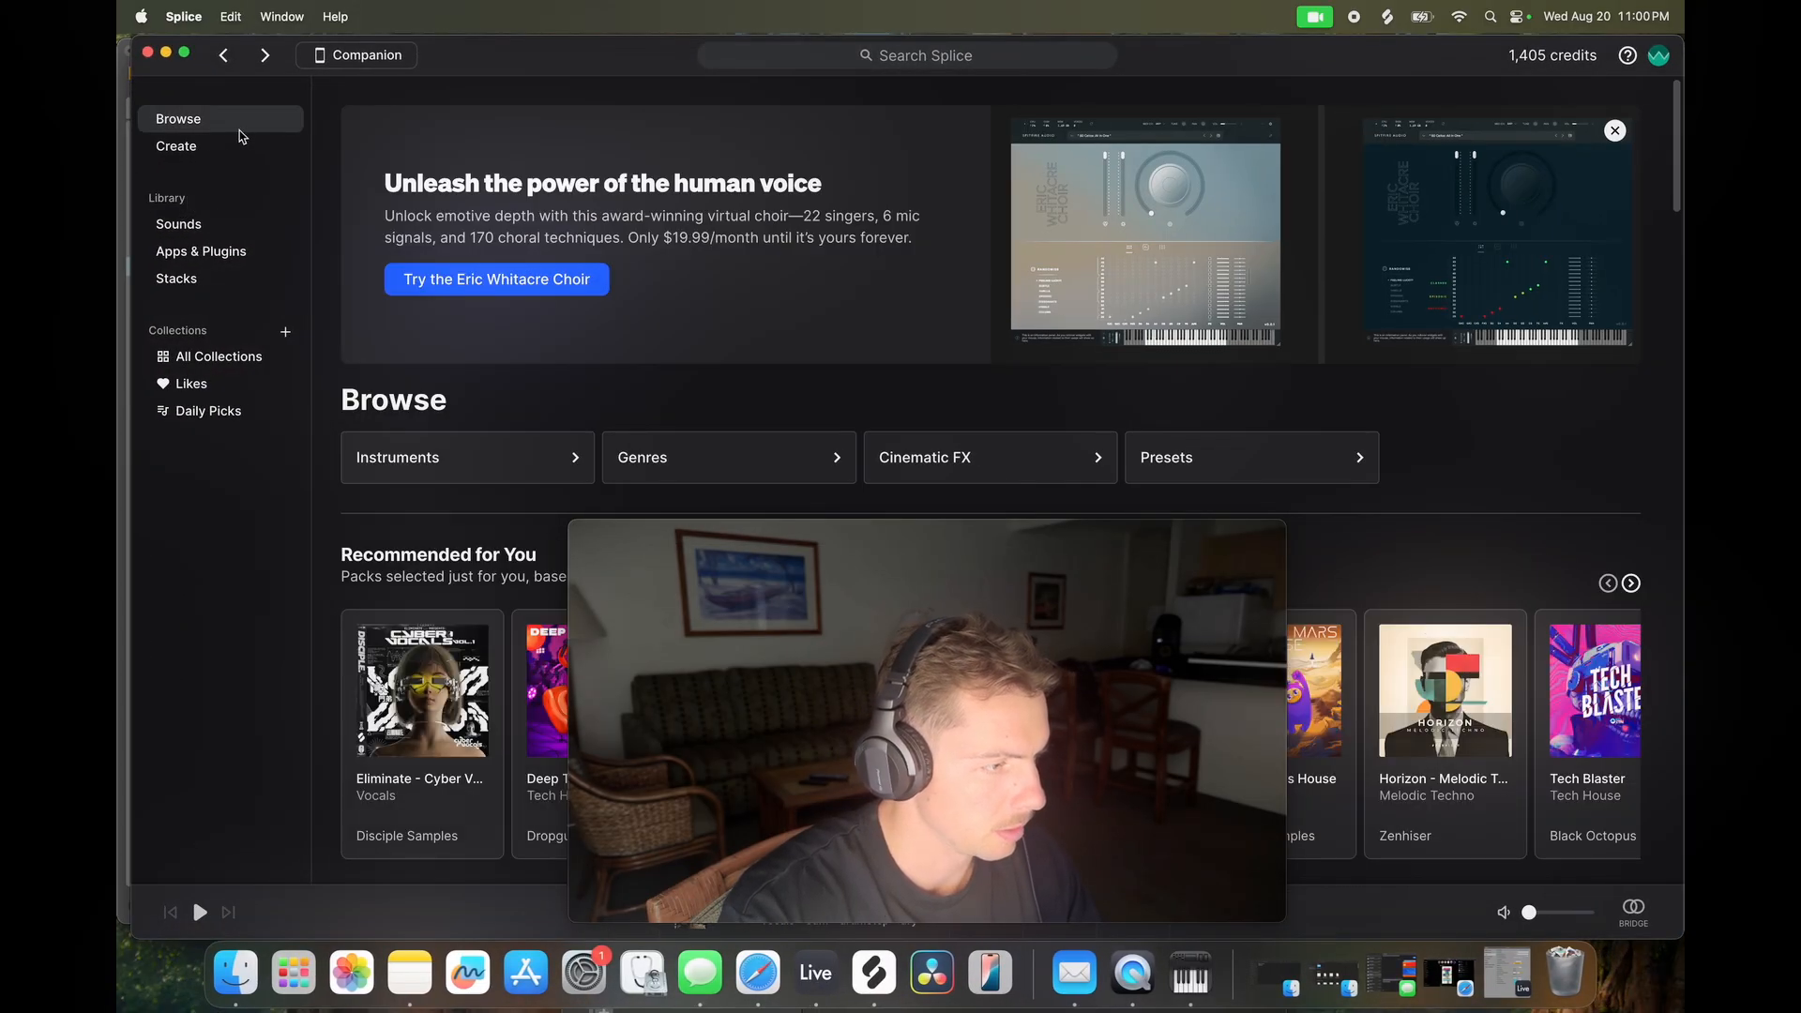
pyautogui.click(199, 224)
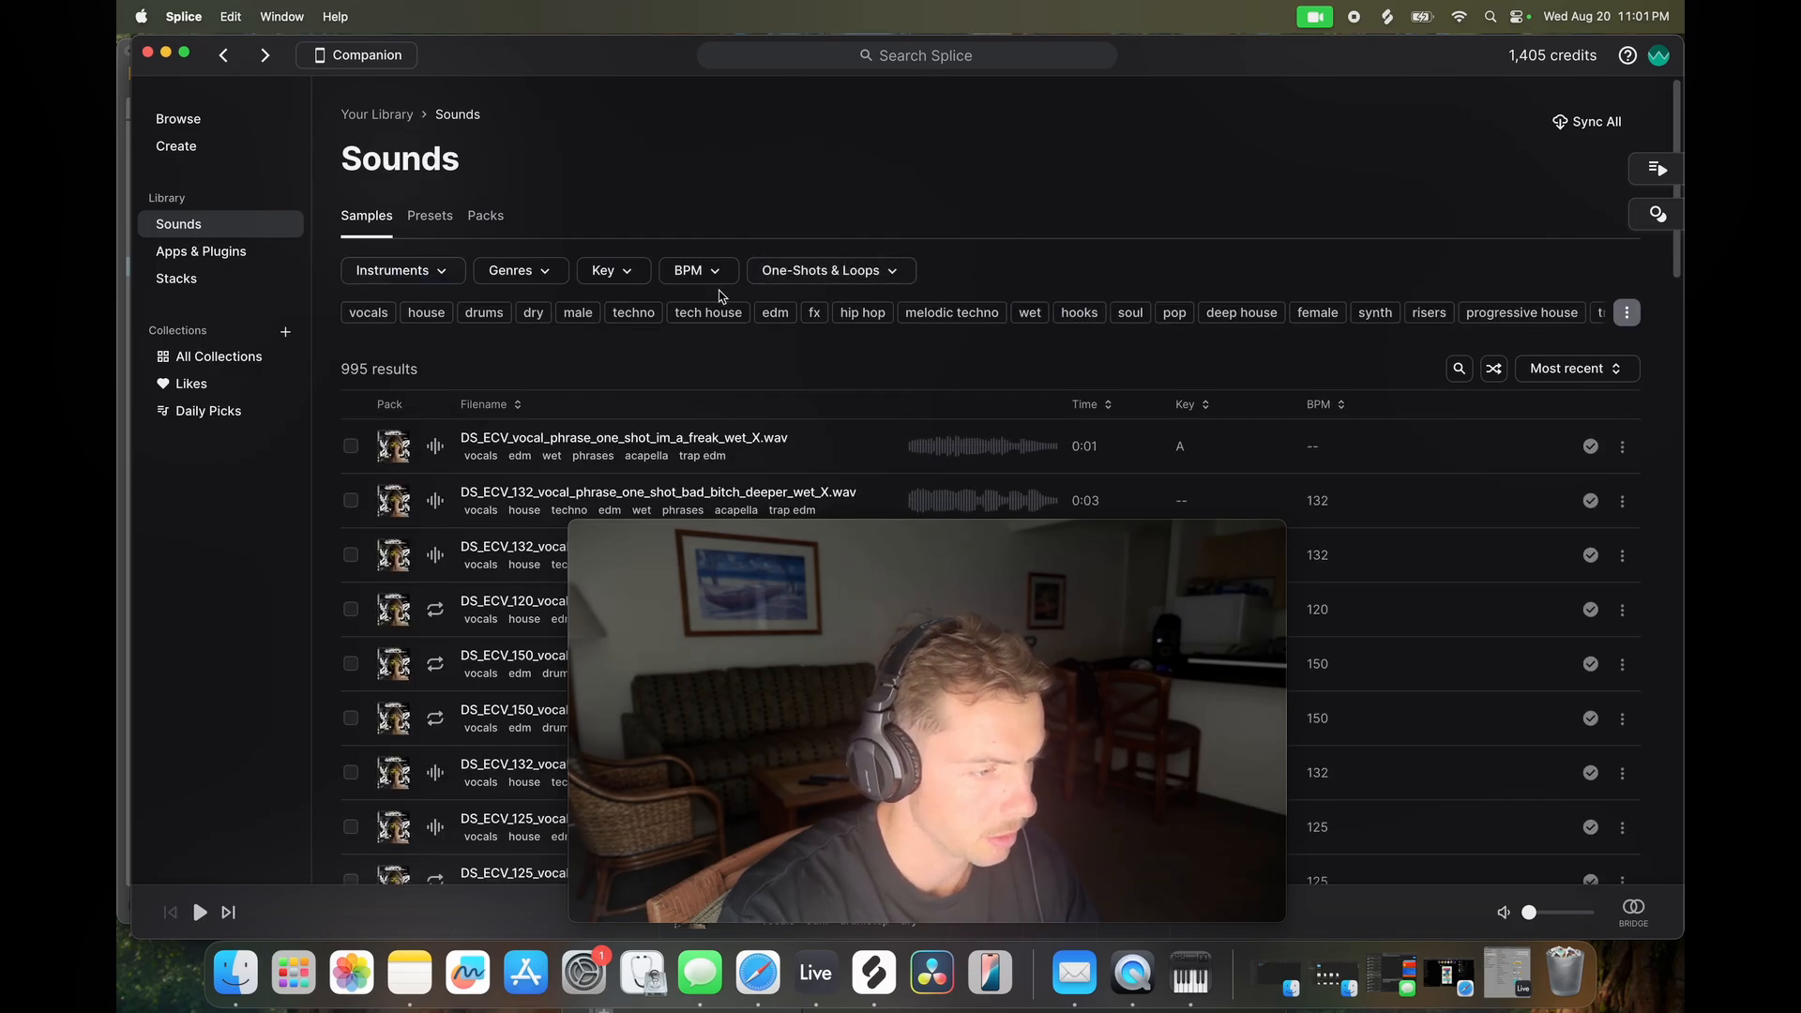
pyautogui.click(627, 281)
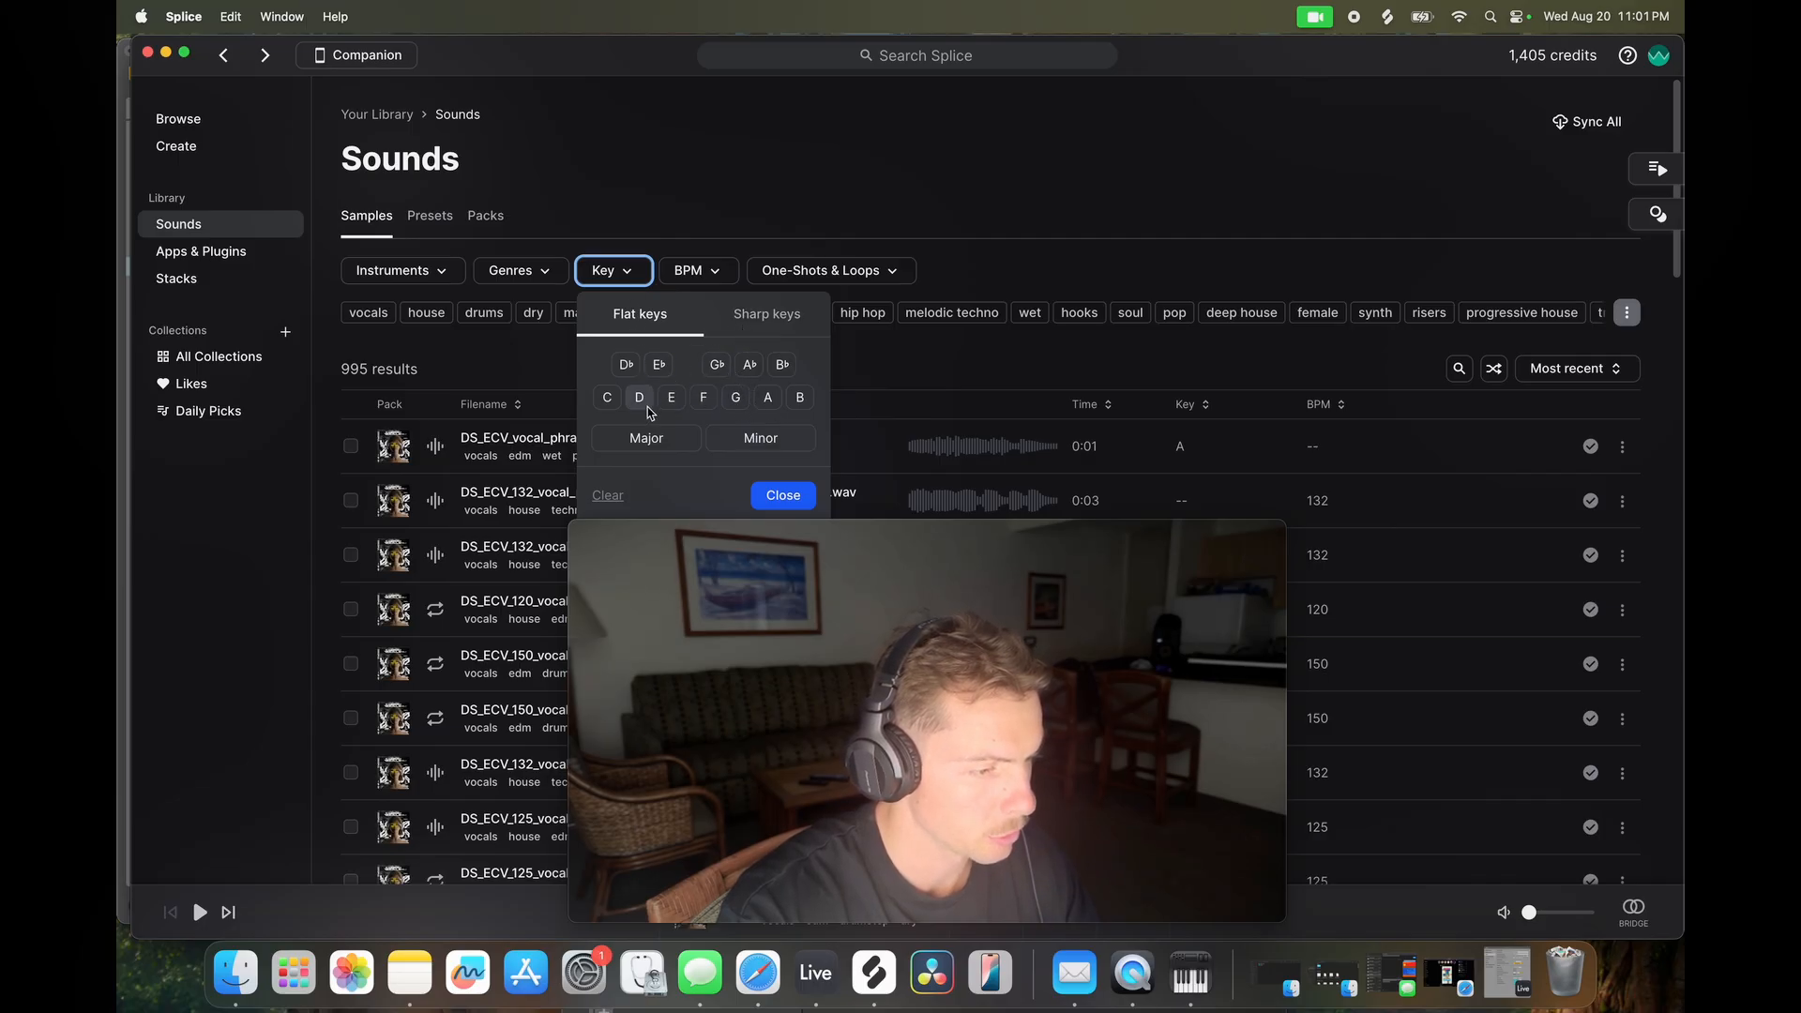
pyautogui.click(609, 397)
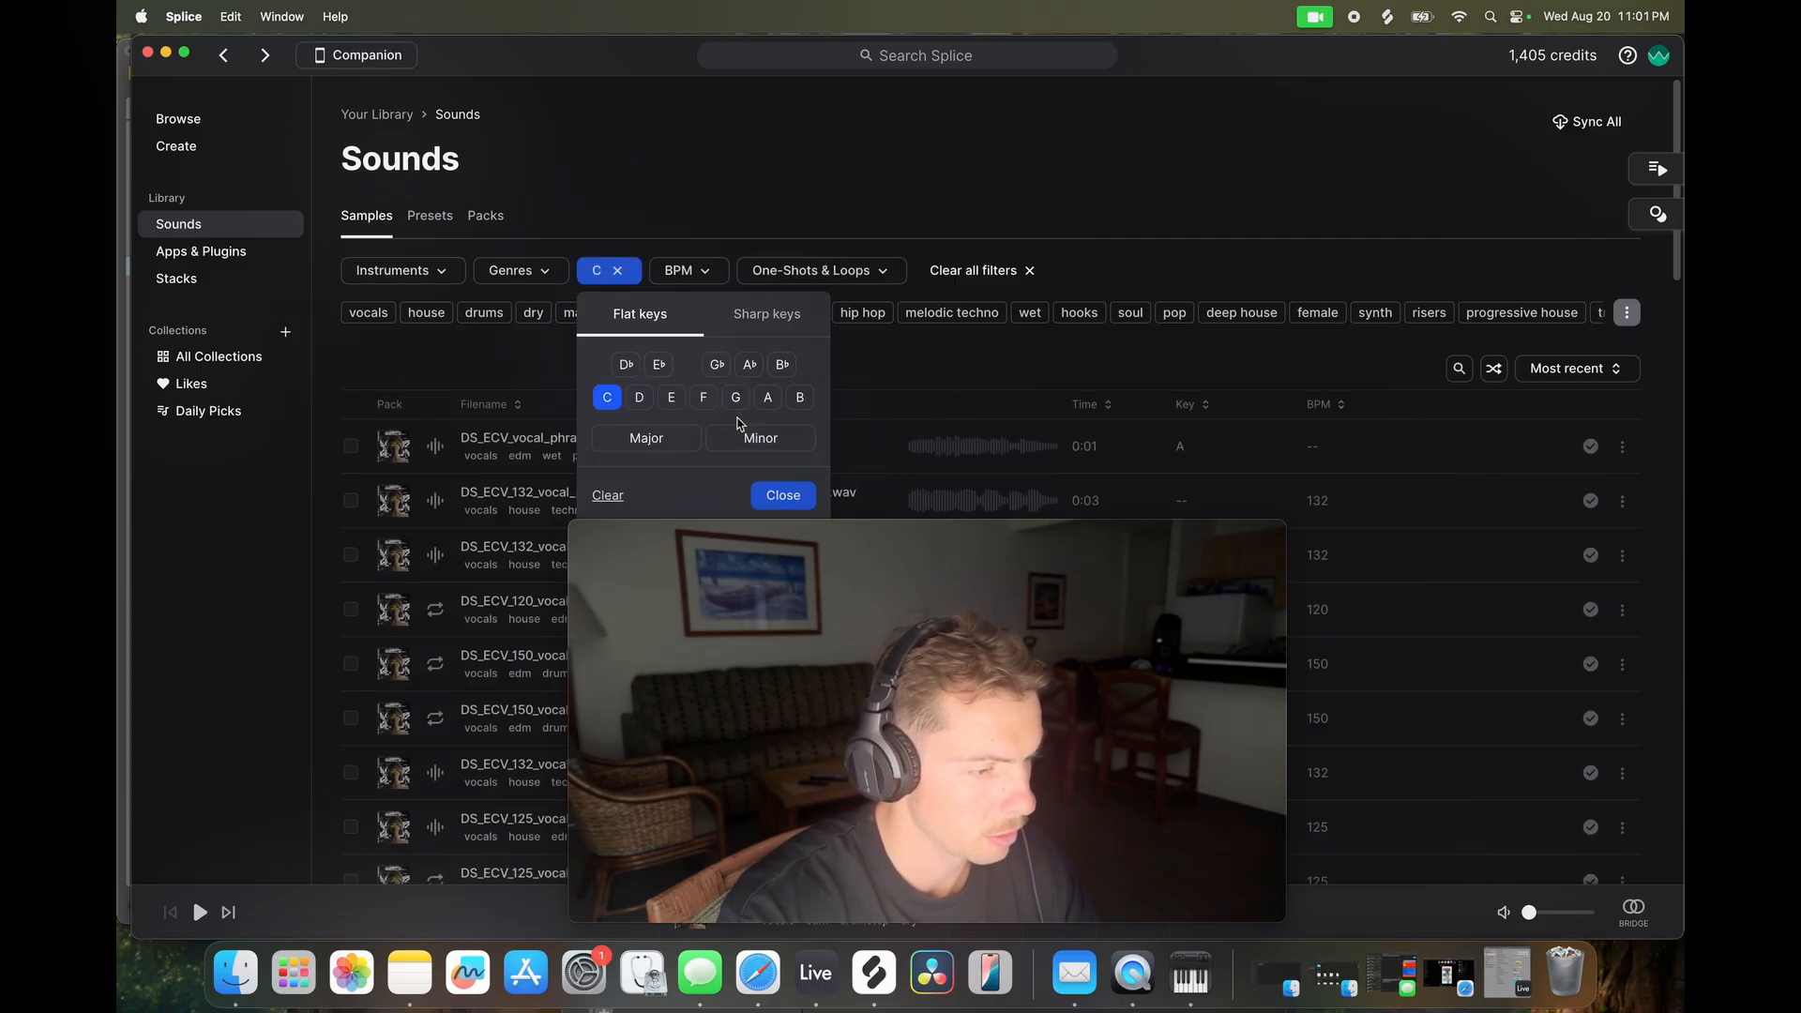
pyautogui.click(788, 441)
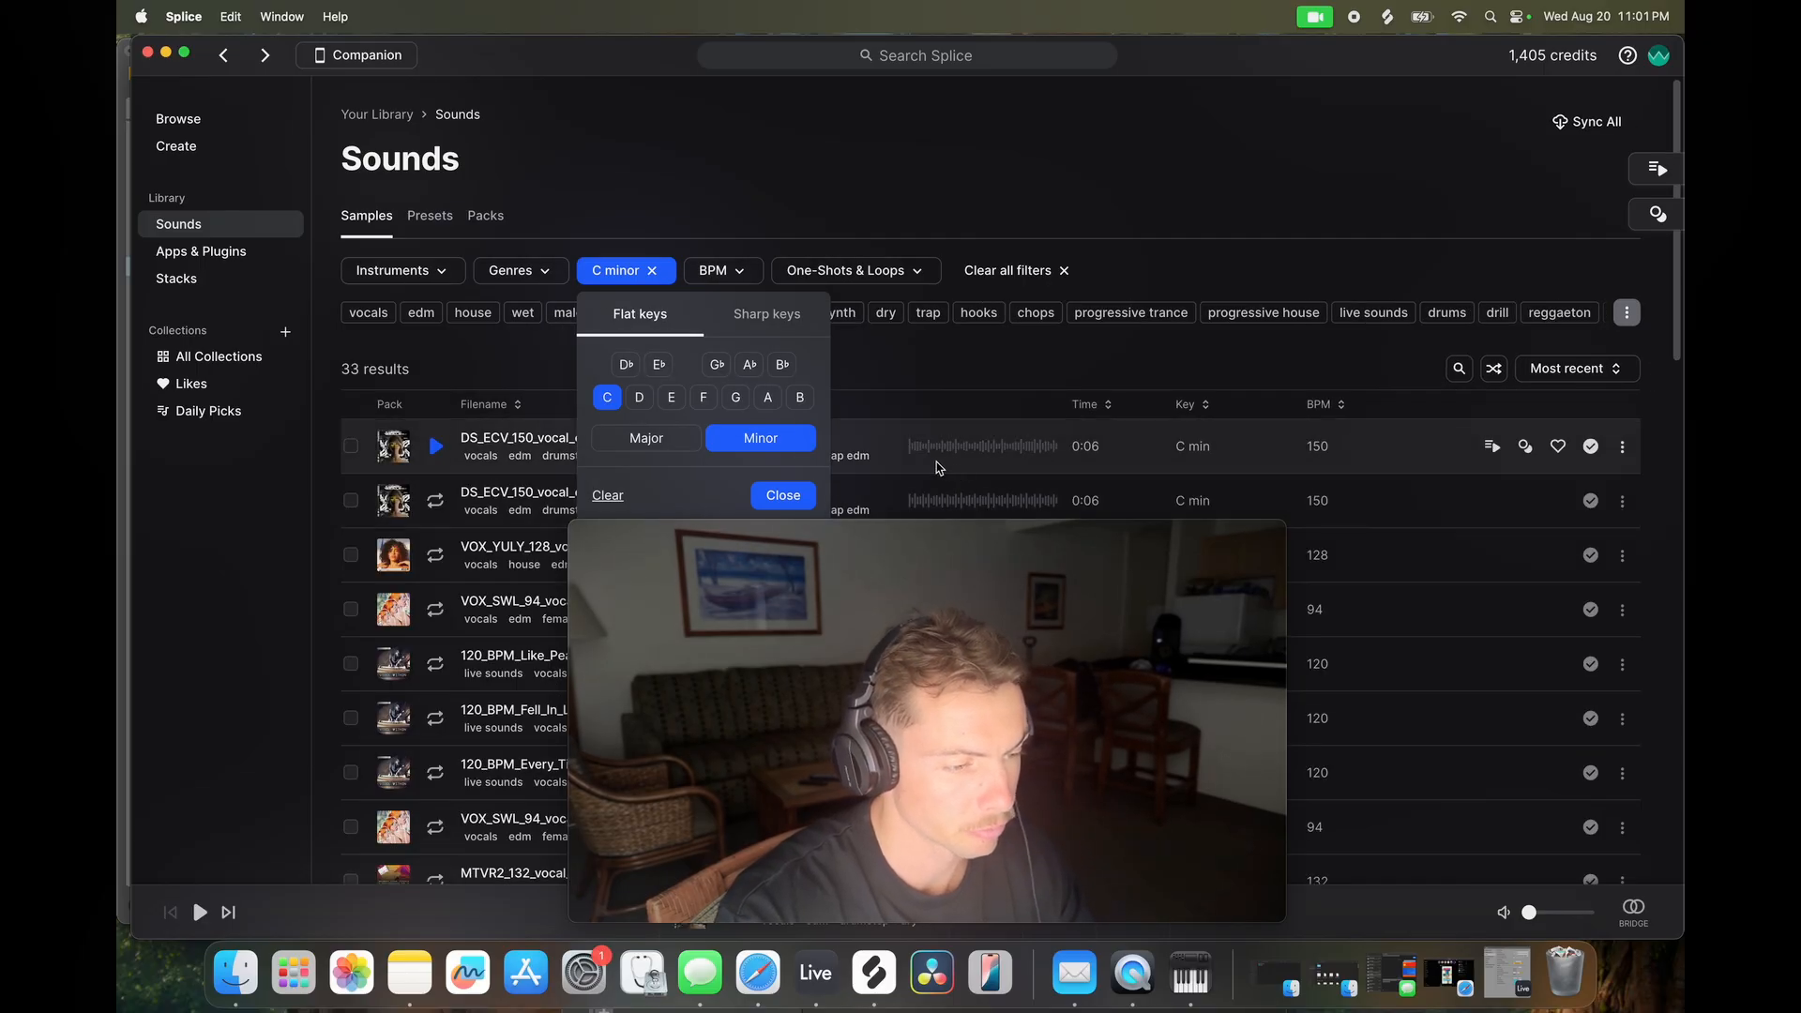
# Preview the feelsright and lostinyou DS_ECV_150 vocal chop loops, VRP_Kit3_Kick.wav and Kick.wav.
pyautogui.click(910, 446)
pyautogui.click(910, 497)
pyautogui.scroll(-10, 933, 427)
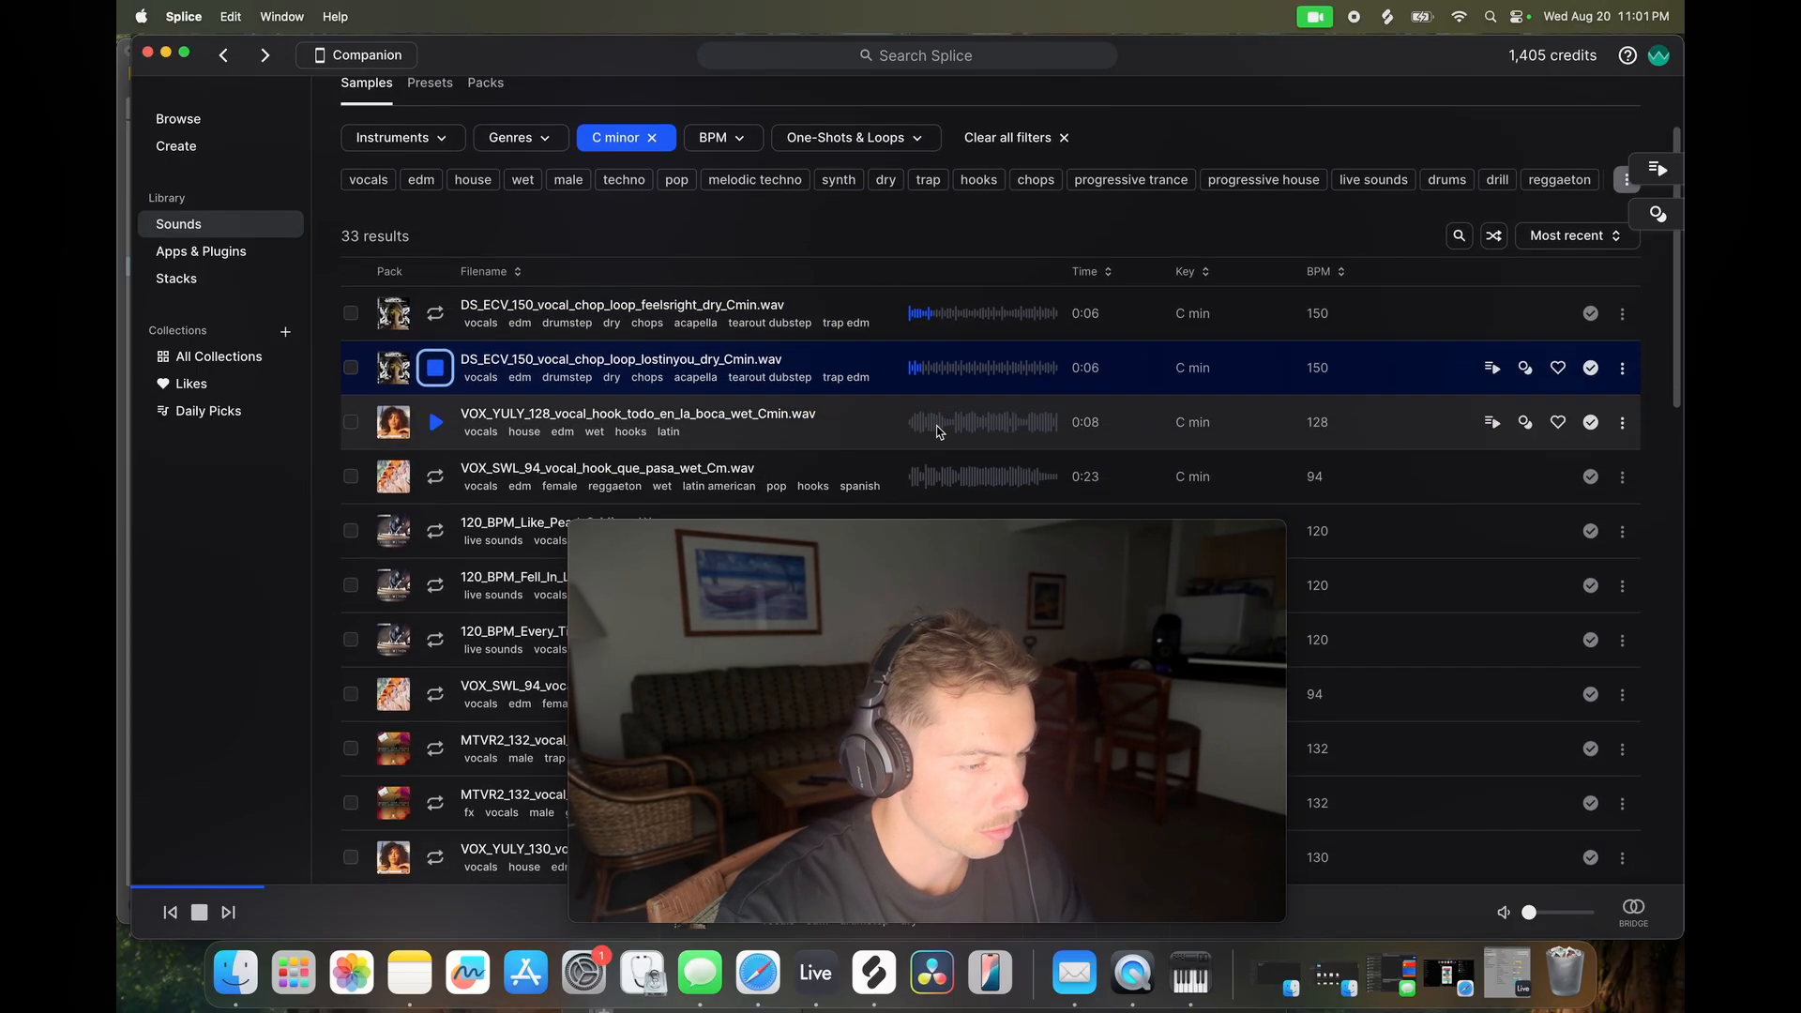
pyautogui.click(912, 325)
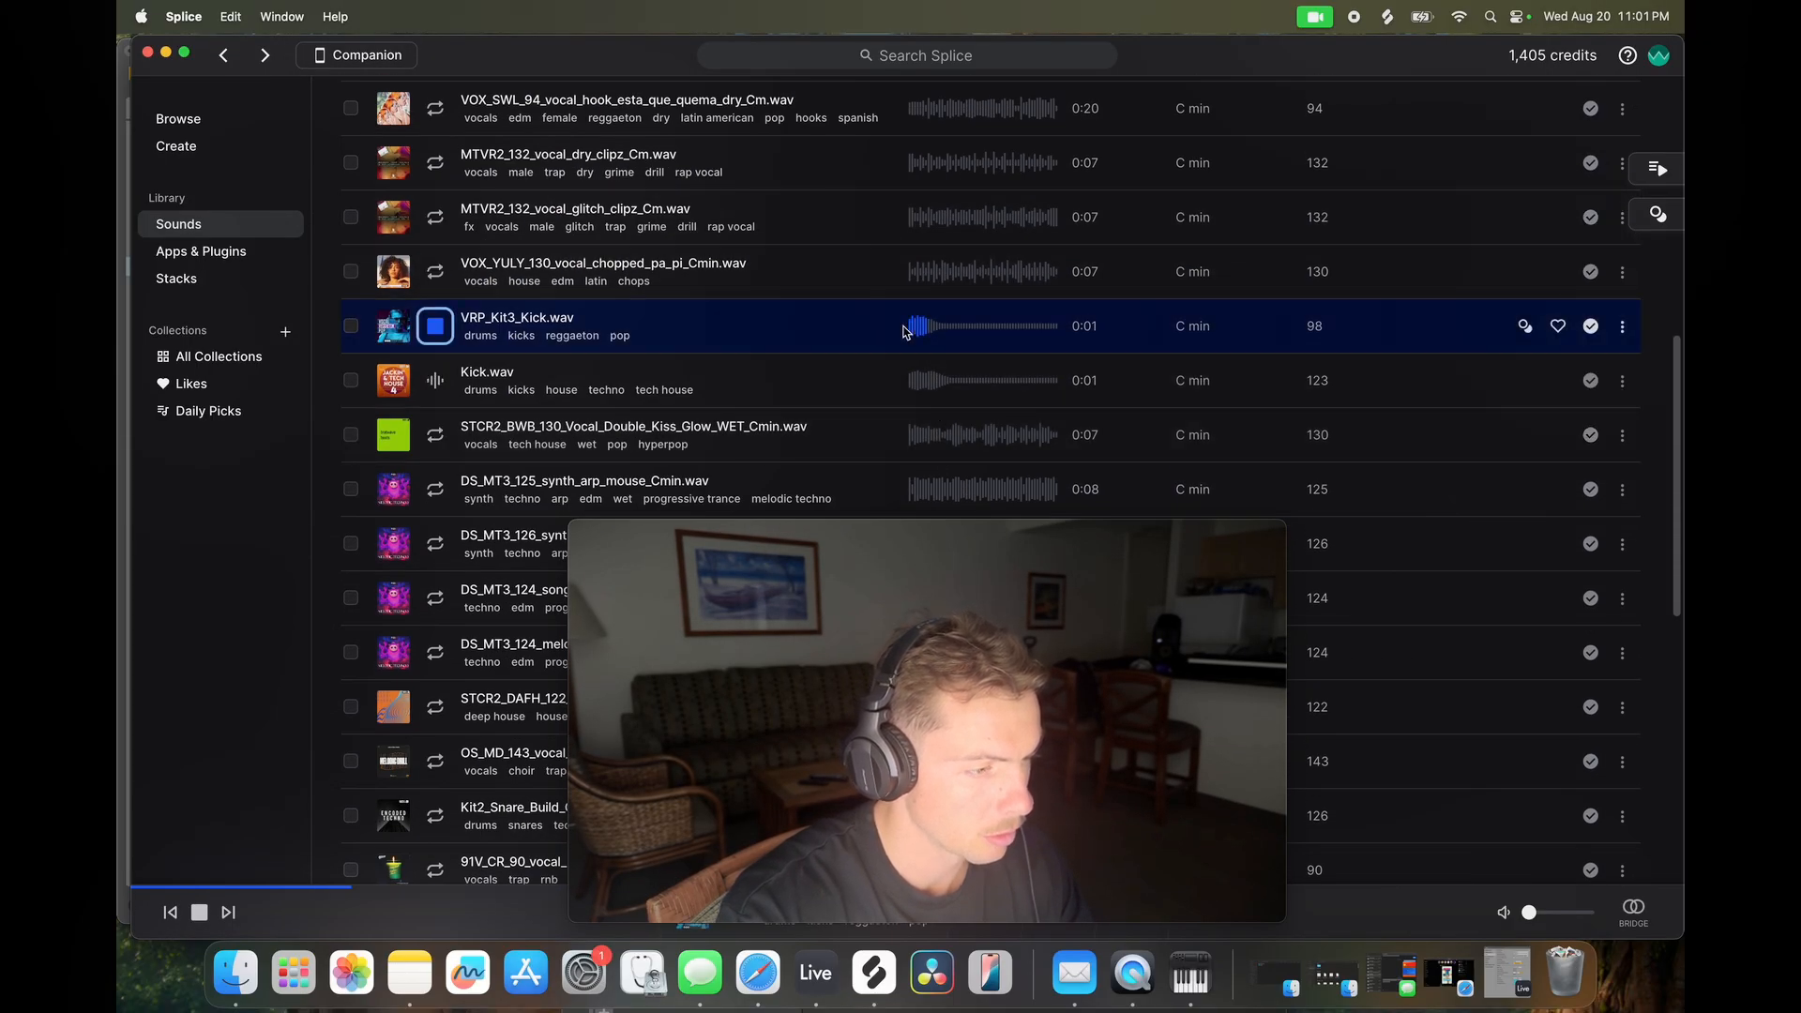
pyautogui.moveTo(906, 377); pyautogui.dragTo(906, 380)
# Preview the C minor samples upward from VRP_Kit3_Kick.wav to VOX_SWL_94_vocal_hook_esta_que_quema_dry_Cm.wav.
pyautogui.press('Up')
pyautogui.press('Up')
pyautogui.press('Up')
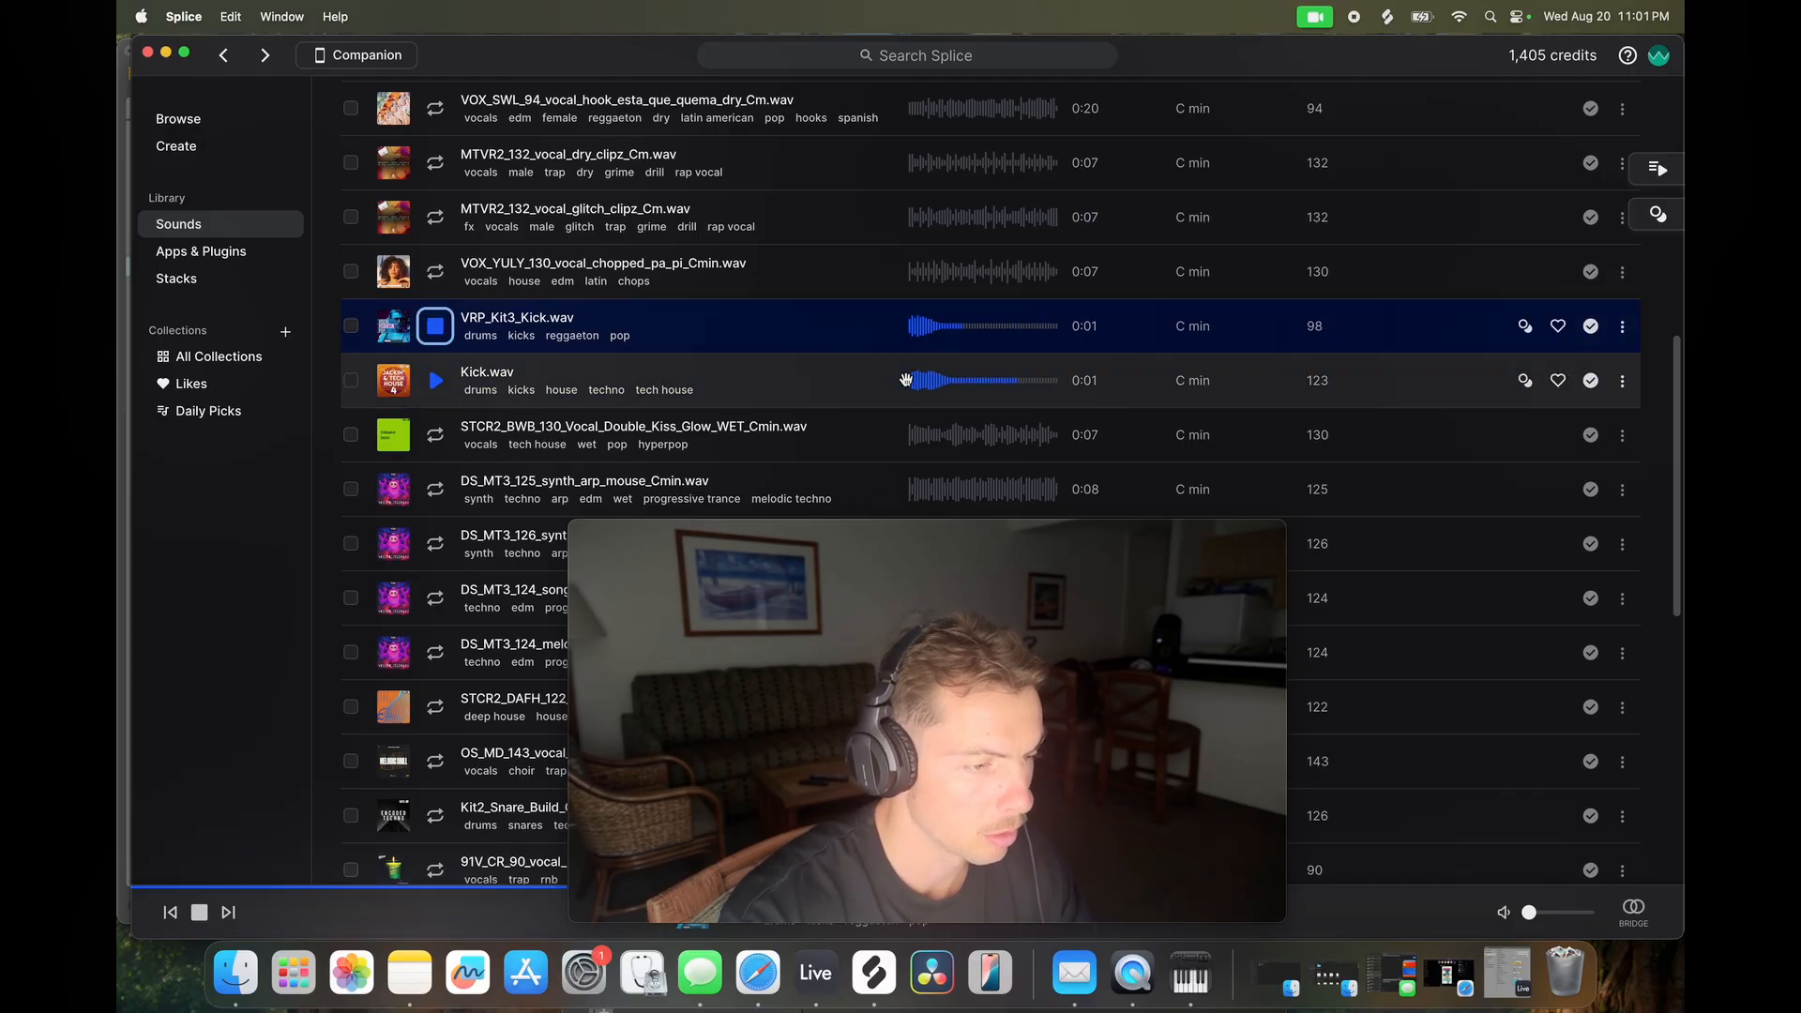
pyautogui.press('Up')
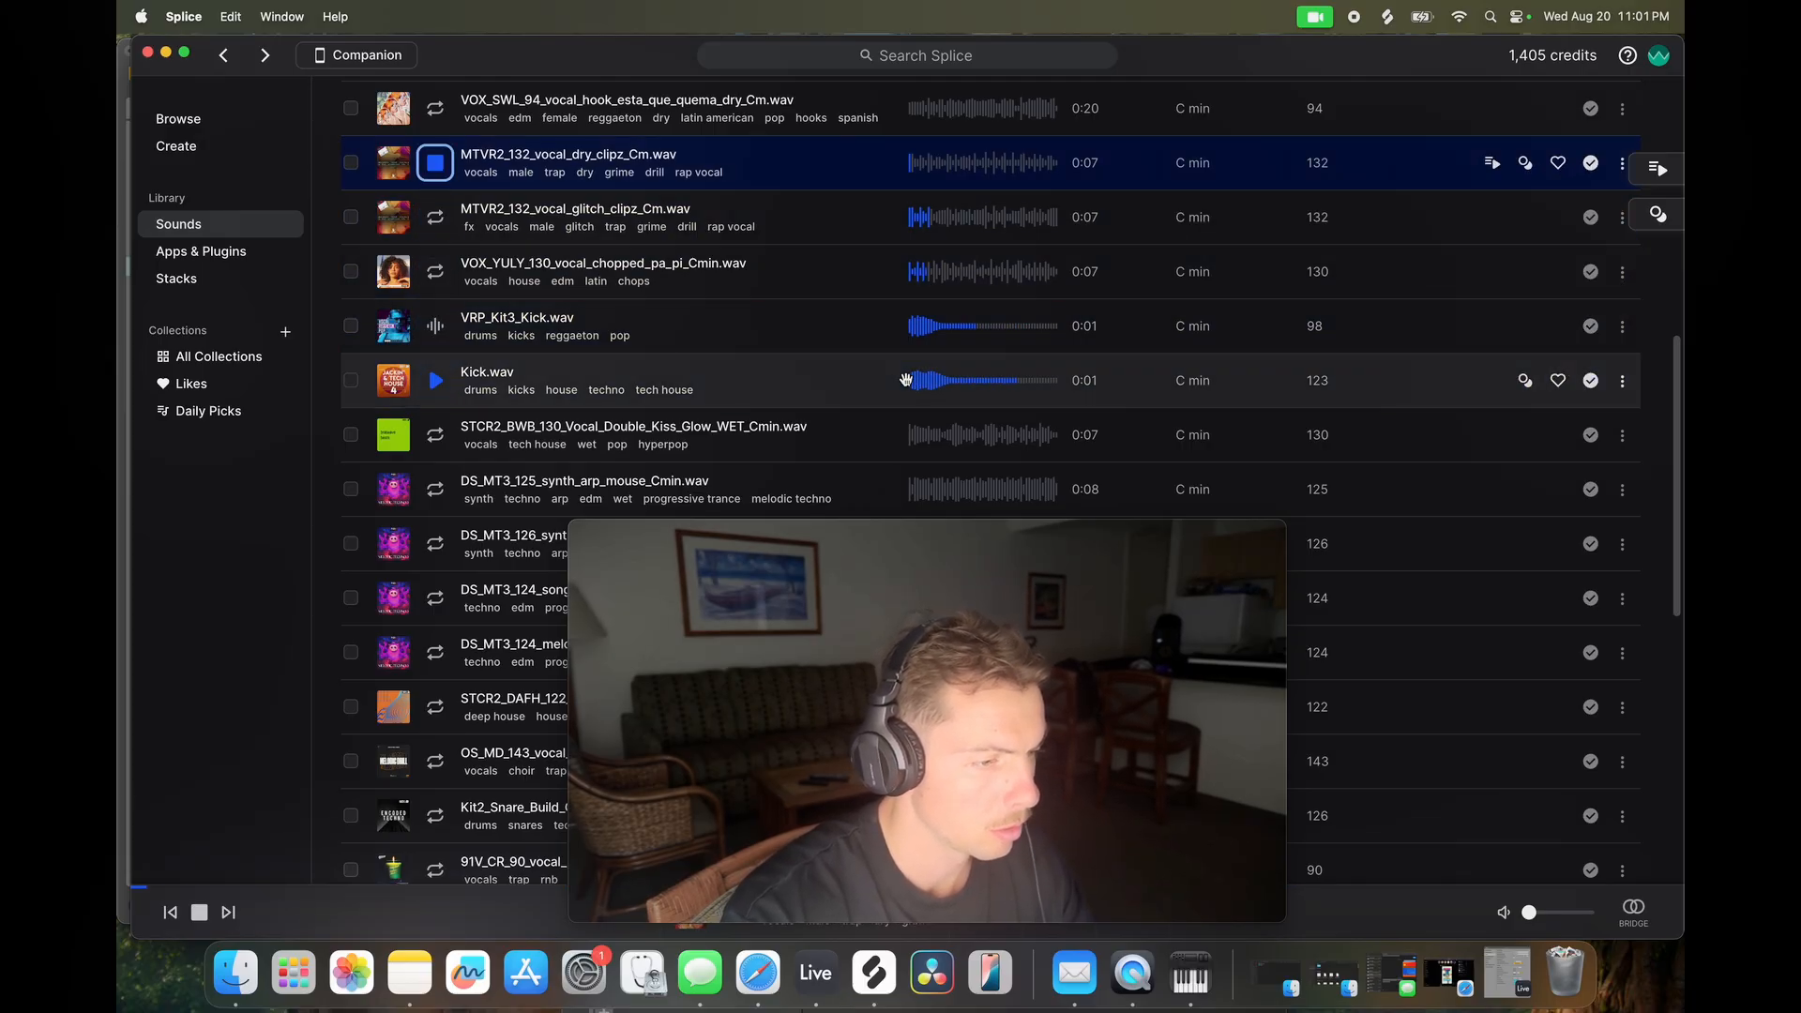
pyautogui.press('Up')
pyautogui.scroll(6, 906, 380)
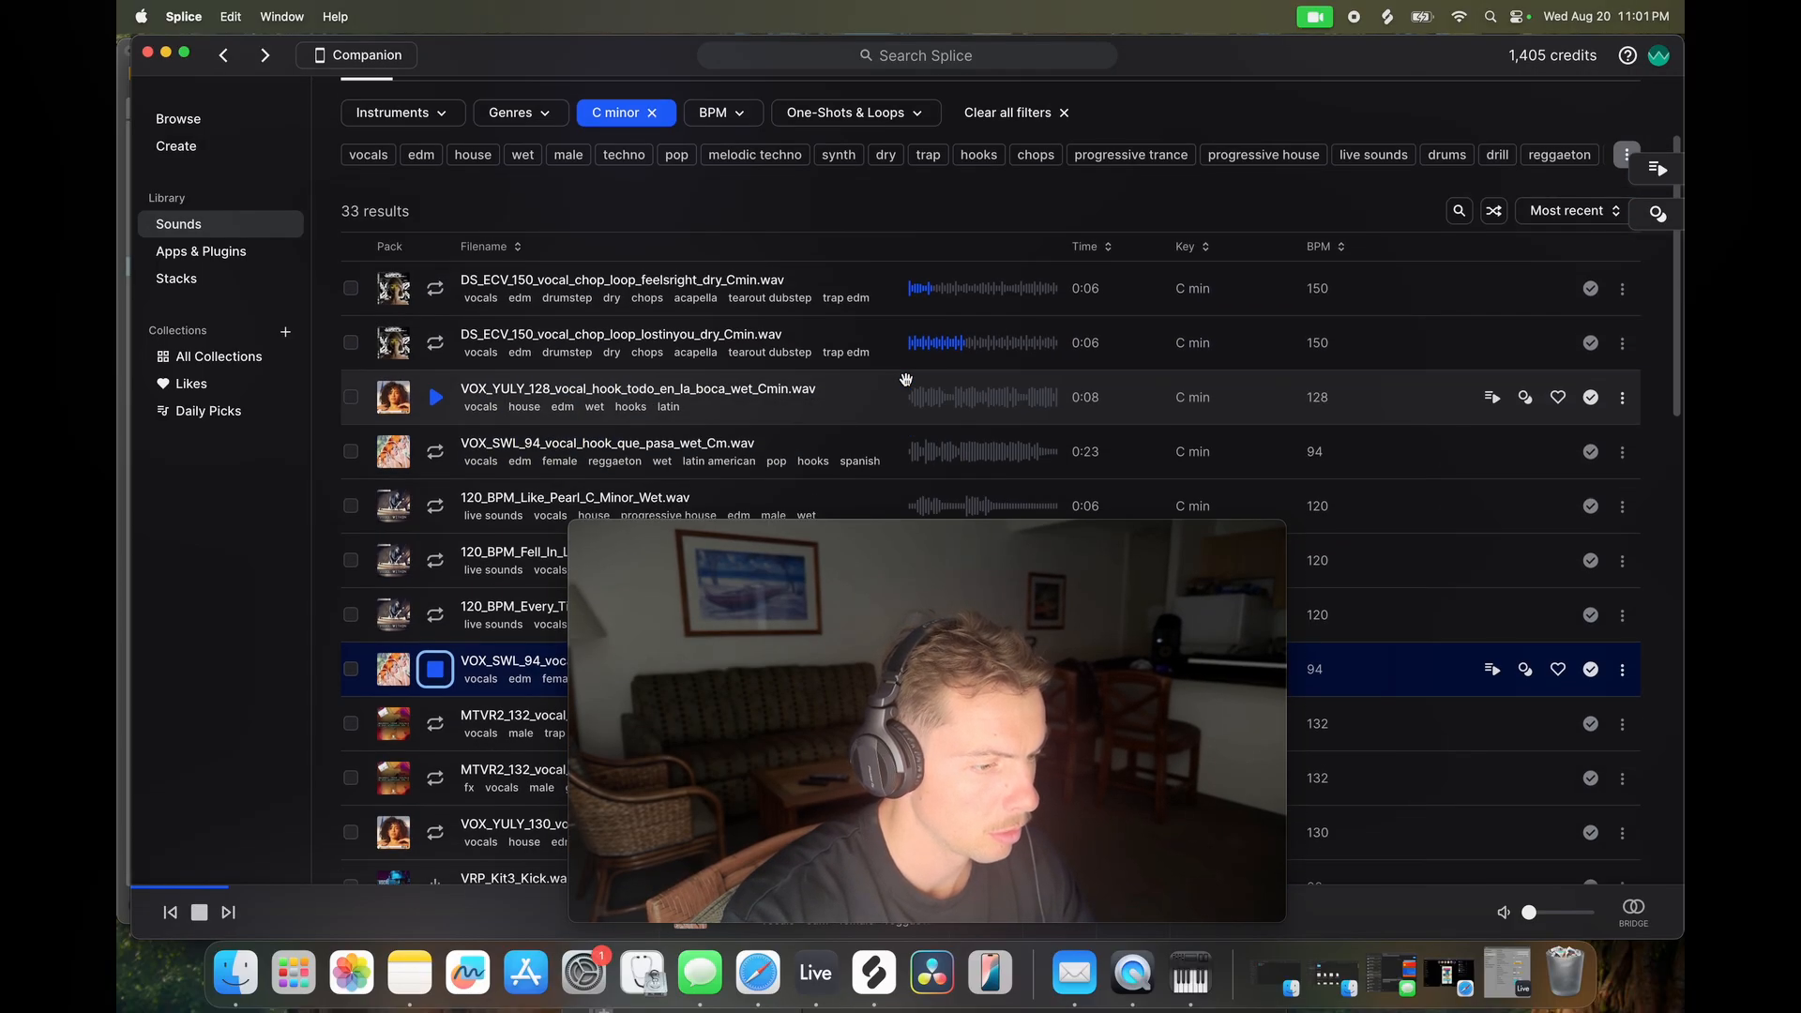
# Preview the samples from 120_BPM_Every_Time up to VOX_YULY_128_vocal_hook_todo_en_la_boca, and back down to 120_BPM_Fell_In_Love.
pyautogui.press('Up')
pyautogui.press('Up')
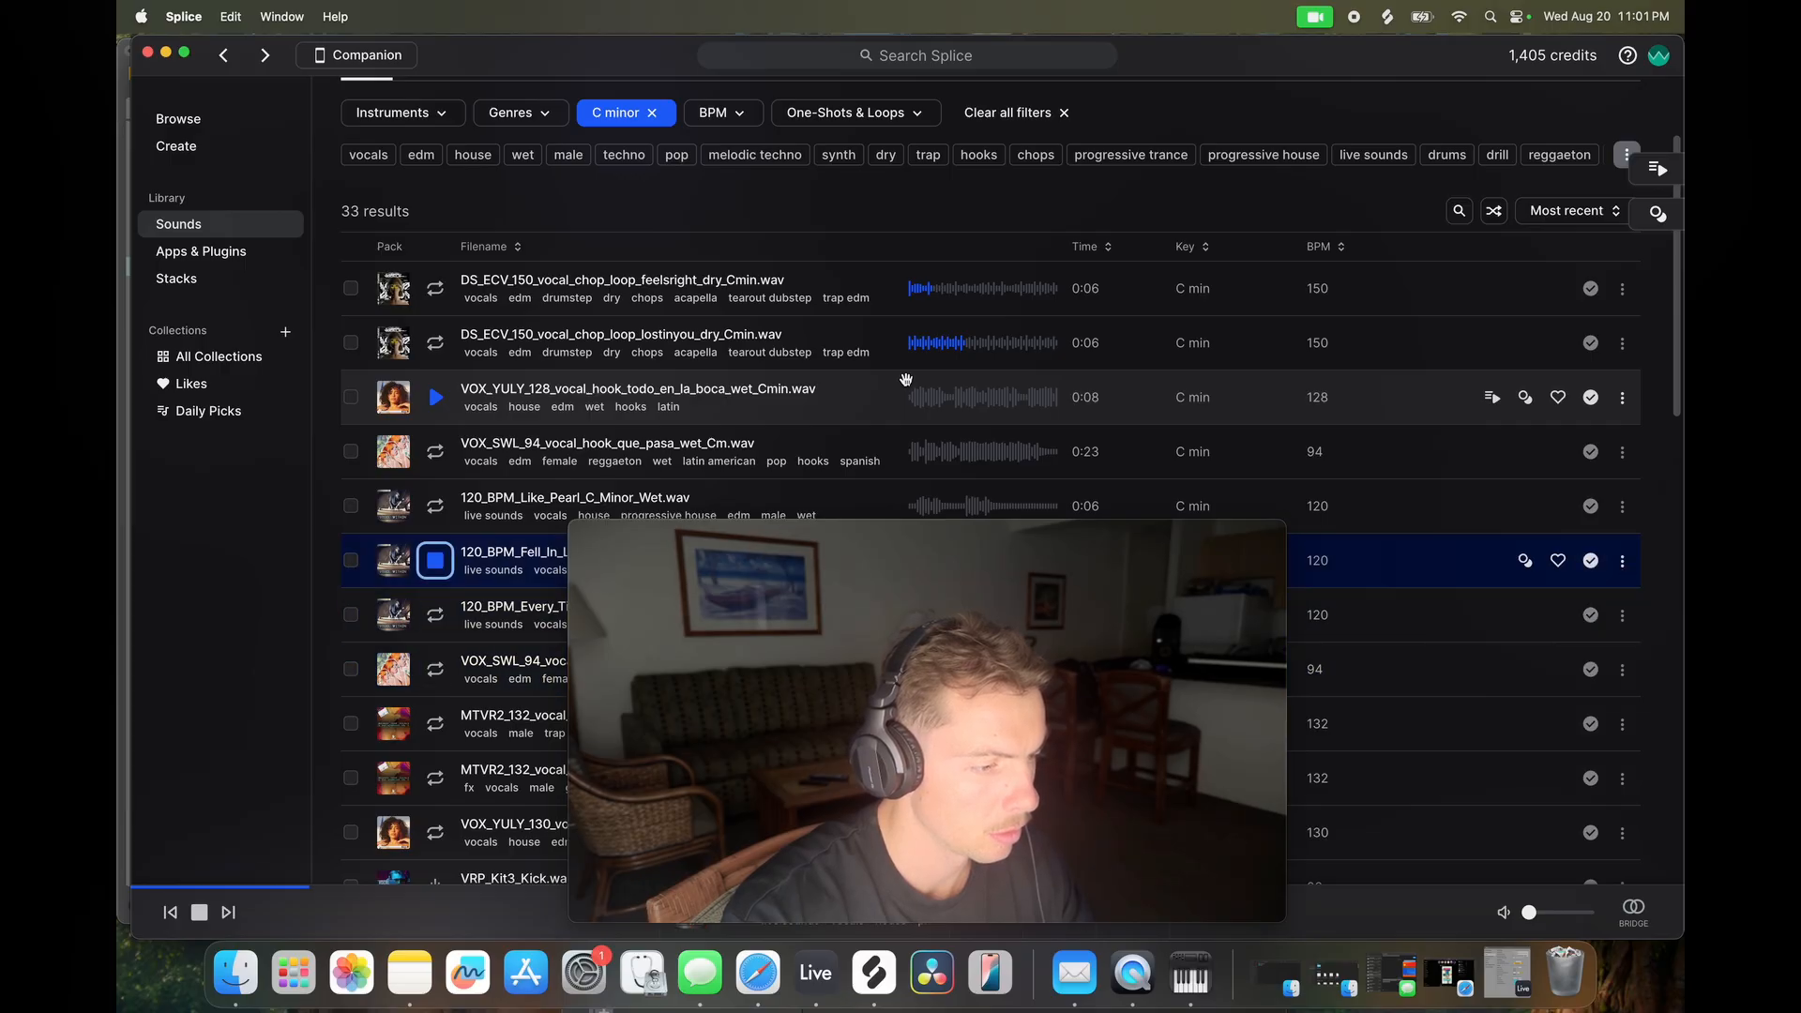
pyautogui.press('Up')
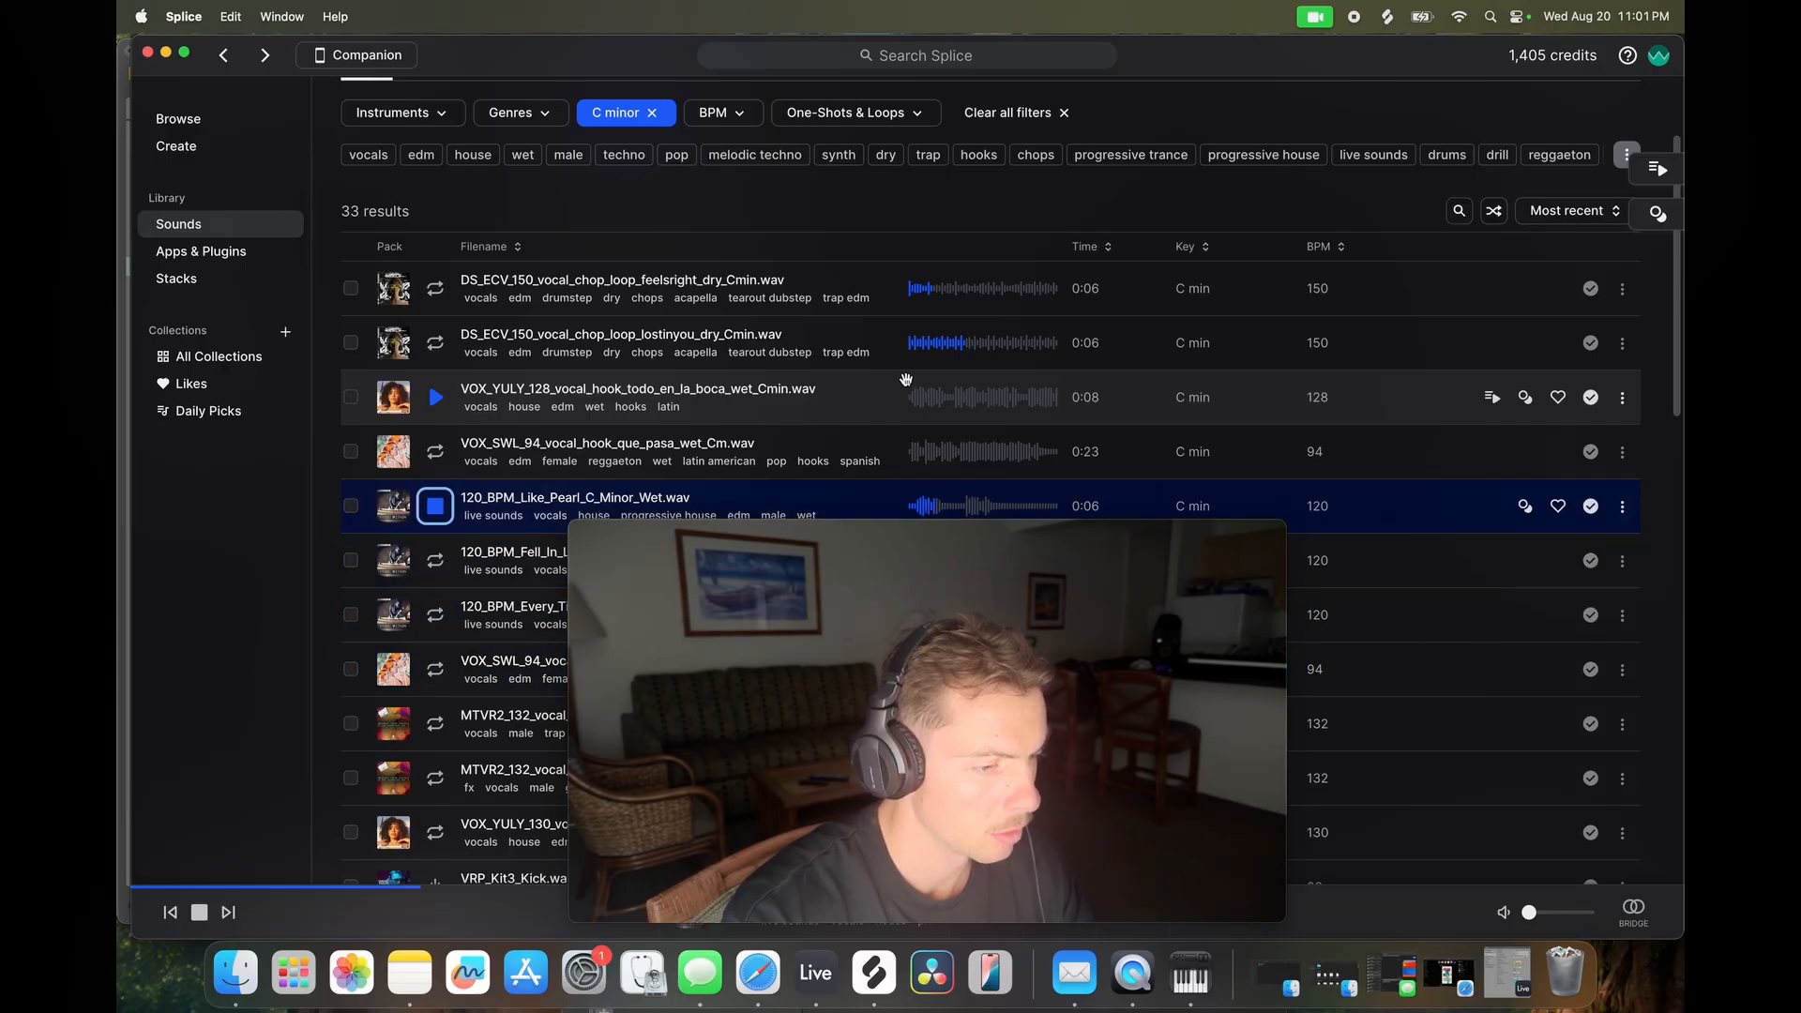
pyautogui.press('Up')
pyautogui.press('Up')
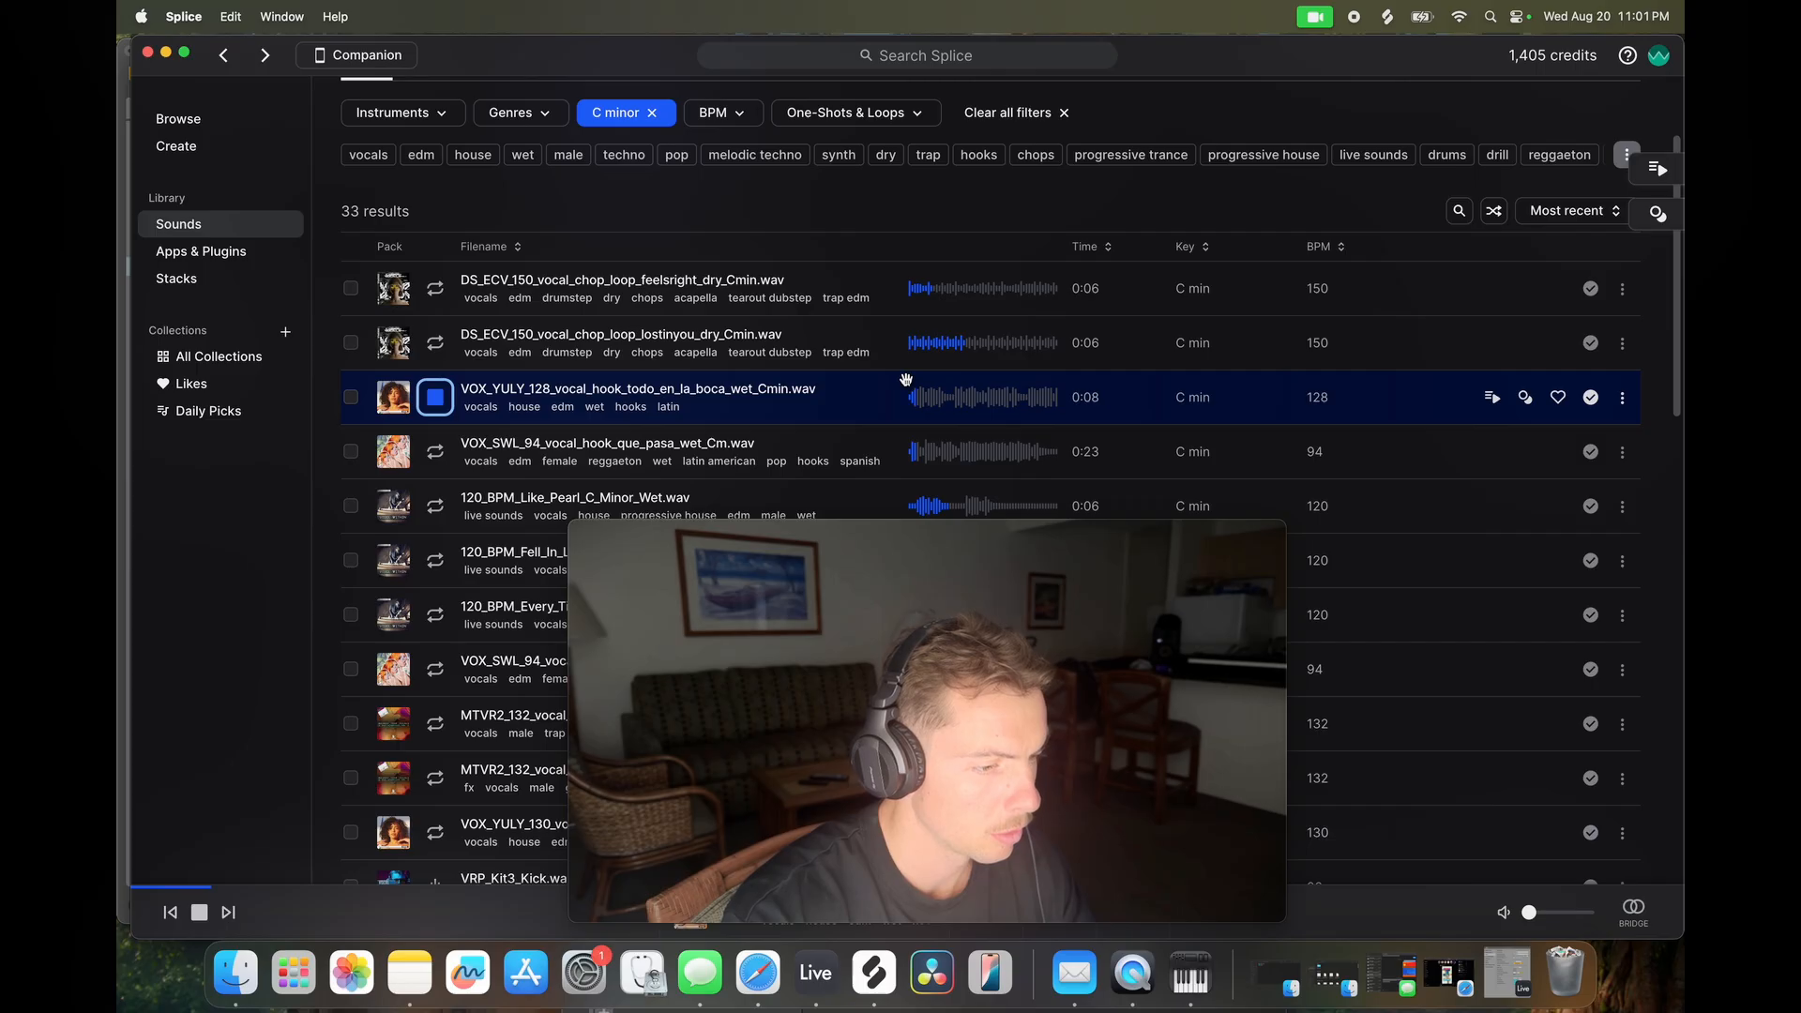
pyautogui.press('Down')
pyautogui.press('Down')
pyautogui.press('Down')
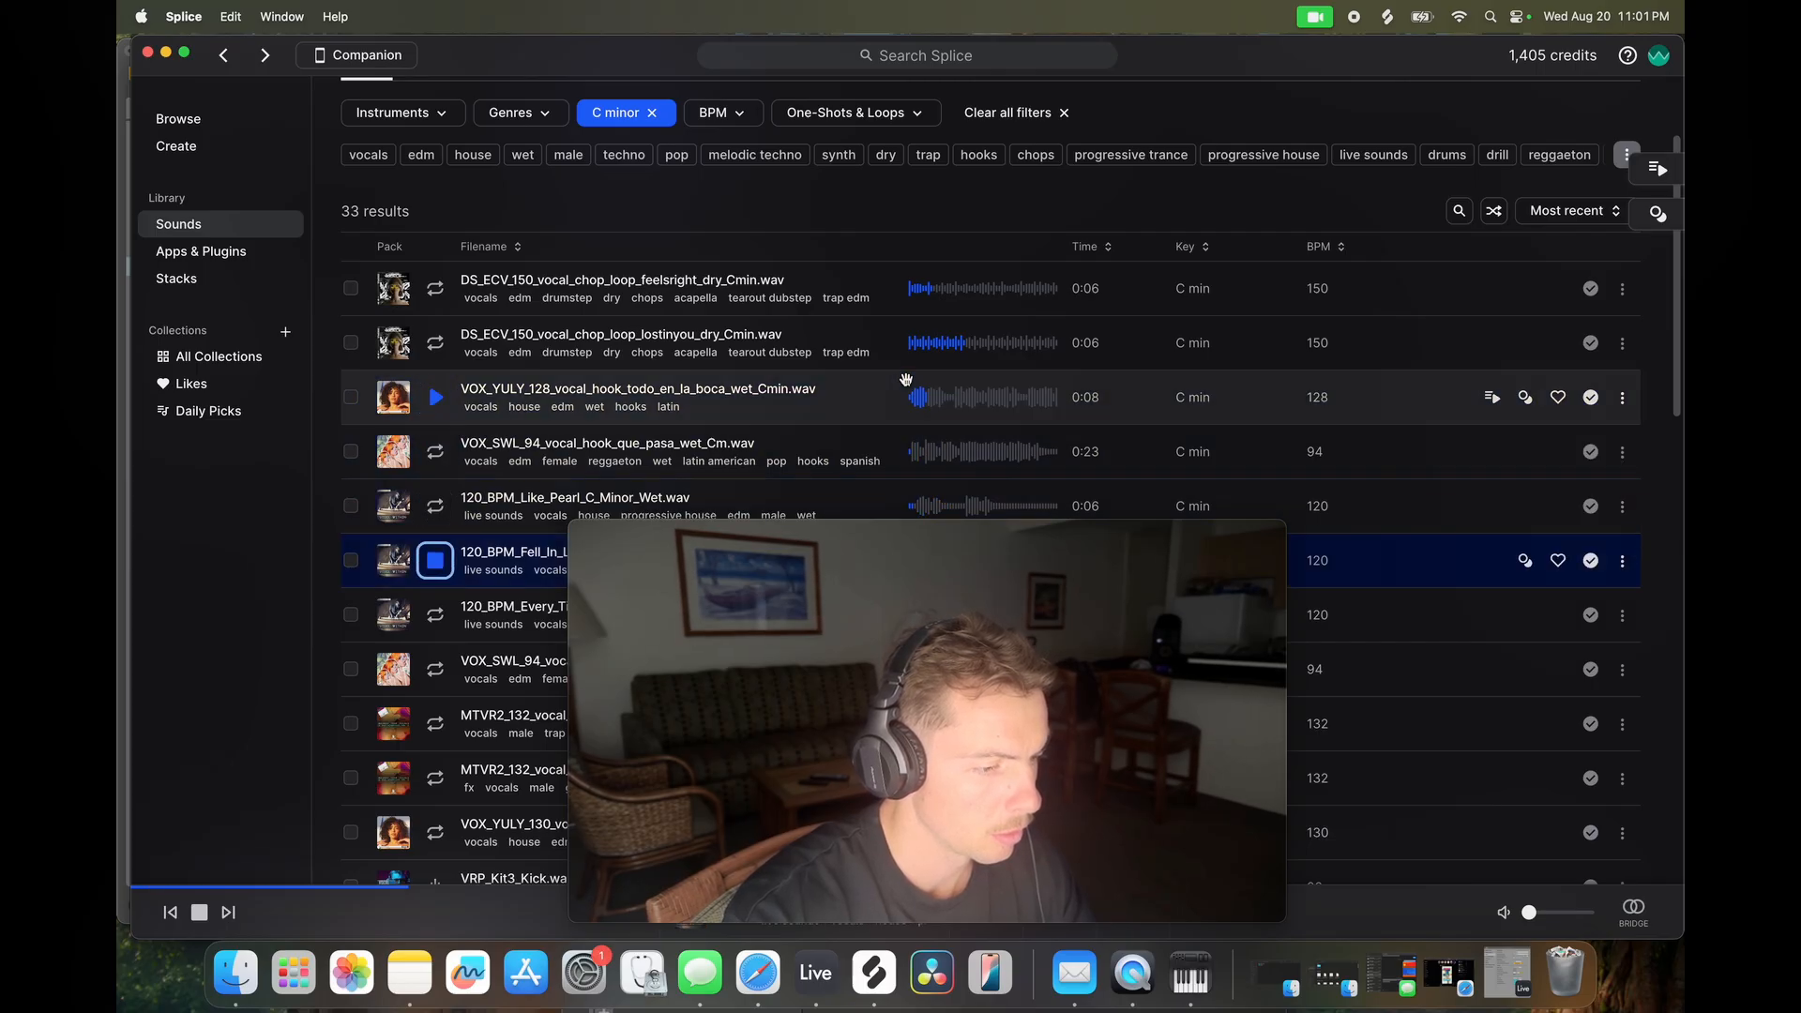
# Preview the C minor samples downward from 120_BPM_Every_Time_C_Minor_Dry.wav to VRP_Kit3_Kick.wav.
pyautogui.scroll(-5, 1028, 398)
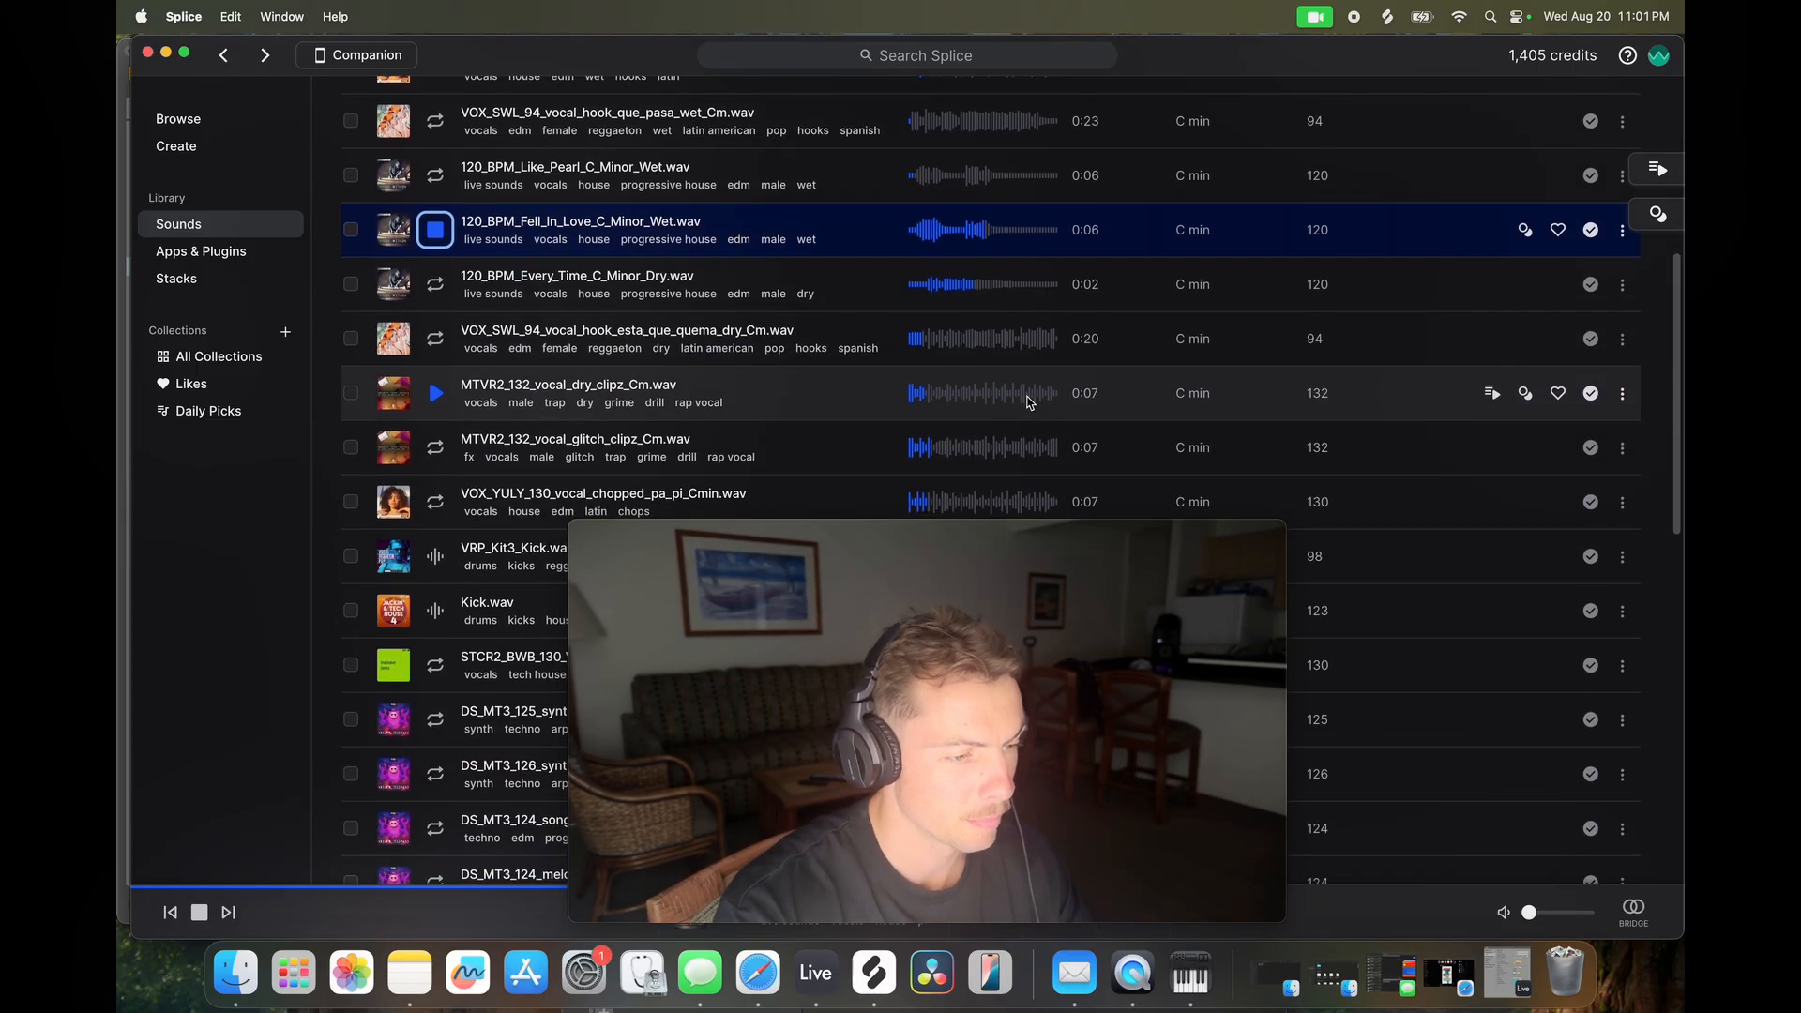
pyautogui.scroll(-5, 1027, 398)
pyautogui.scroll(1, 1026, 395)
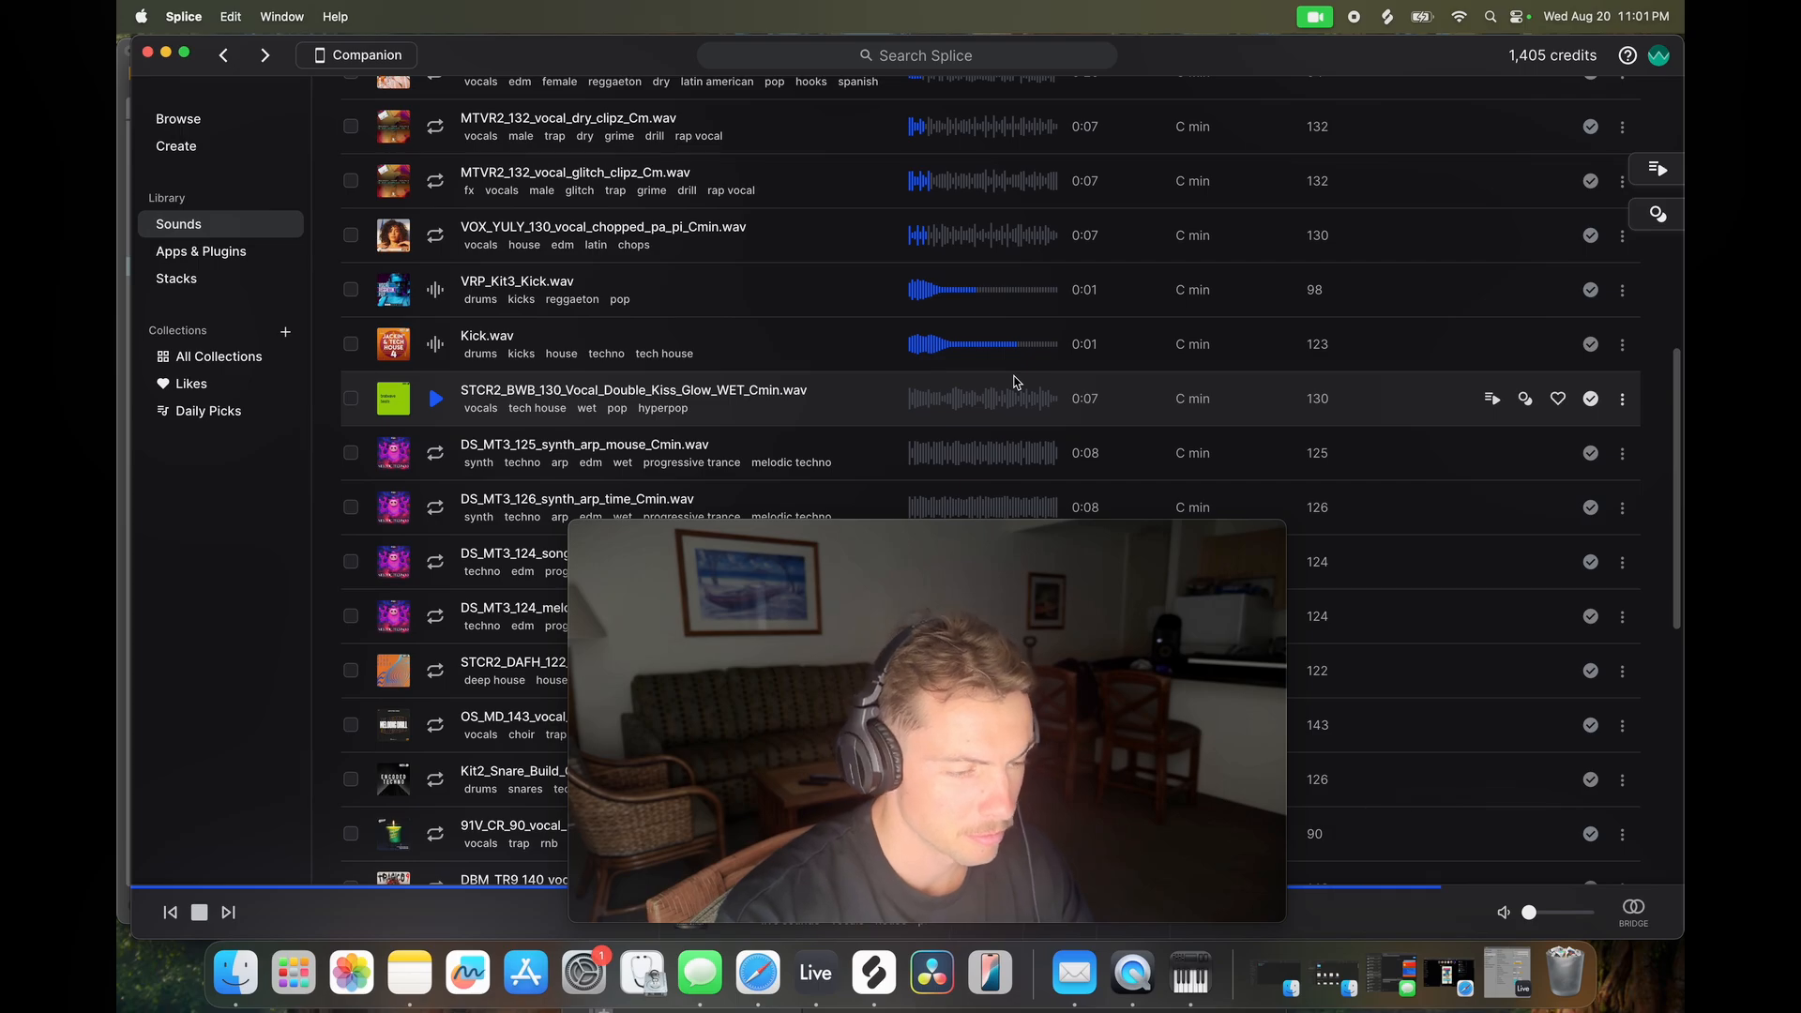
pyautogui.press('Down')
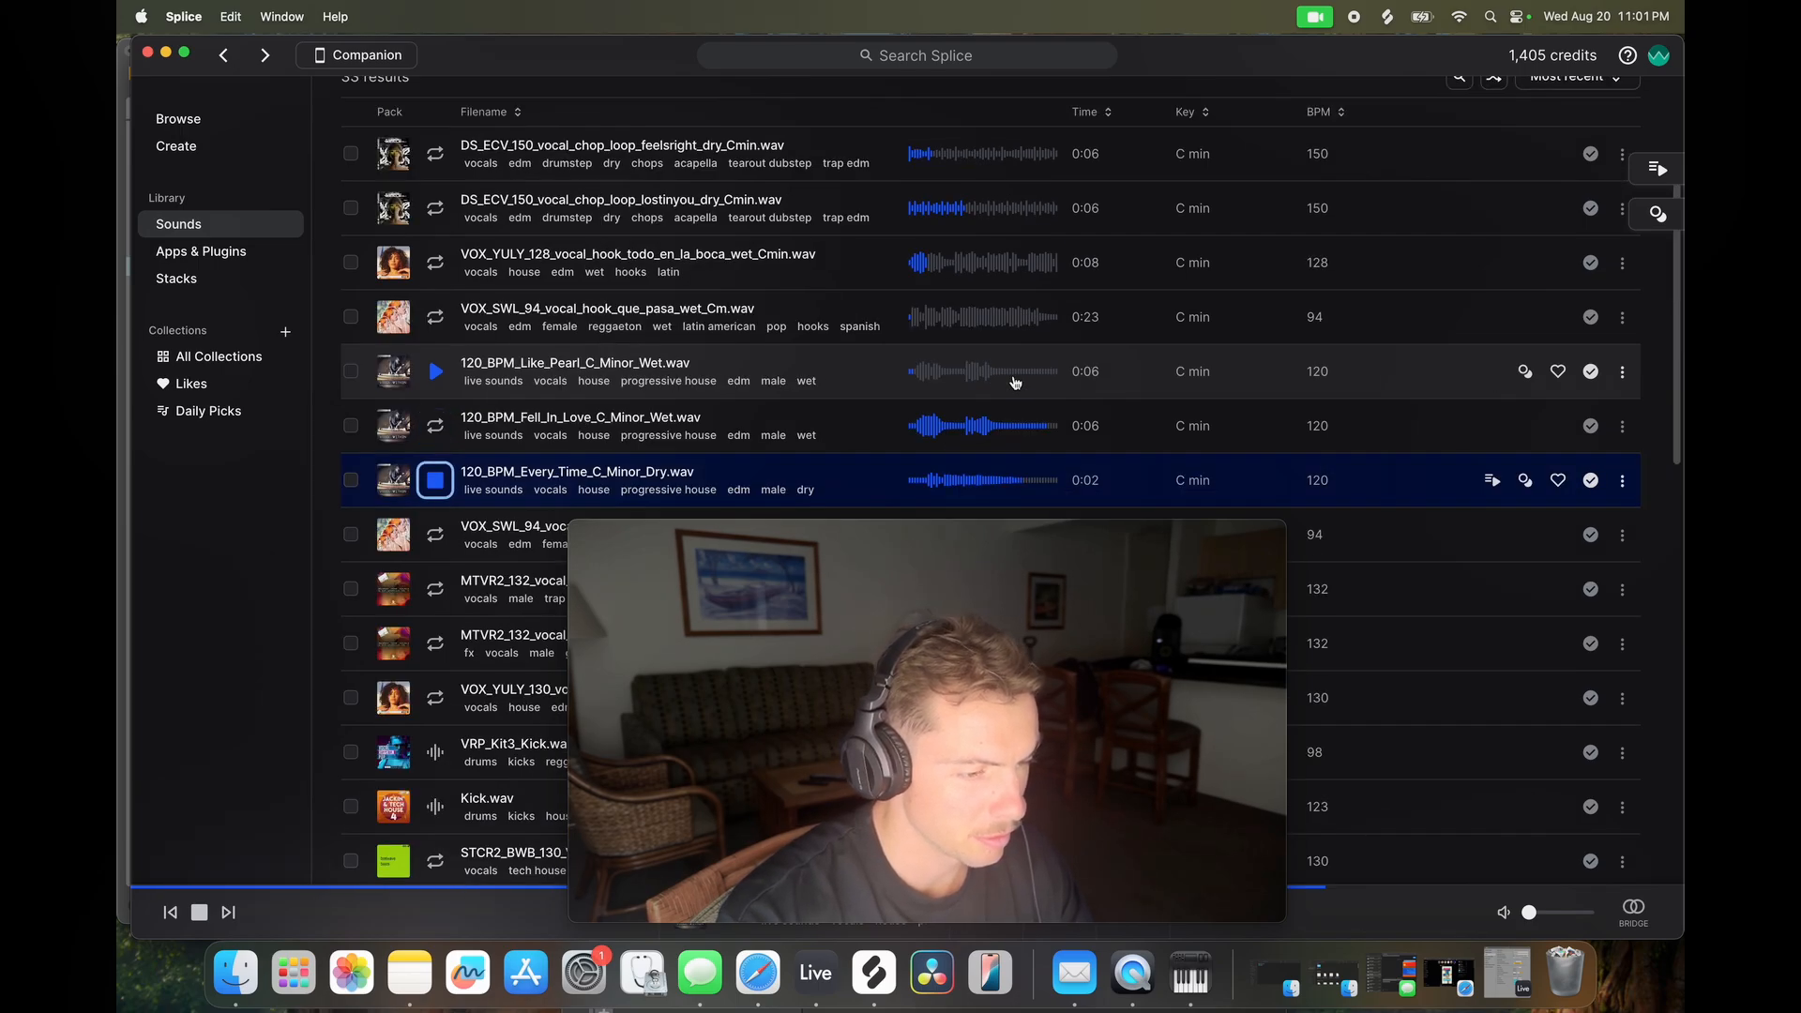
pyautogui.press('Down')
pyautogui.press('Down')
pyautogui.press('Down')
pyautogui.press('Down')
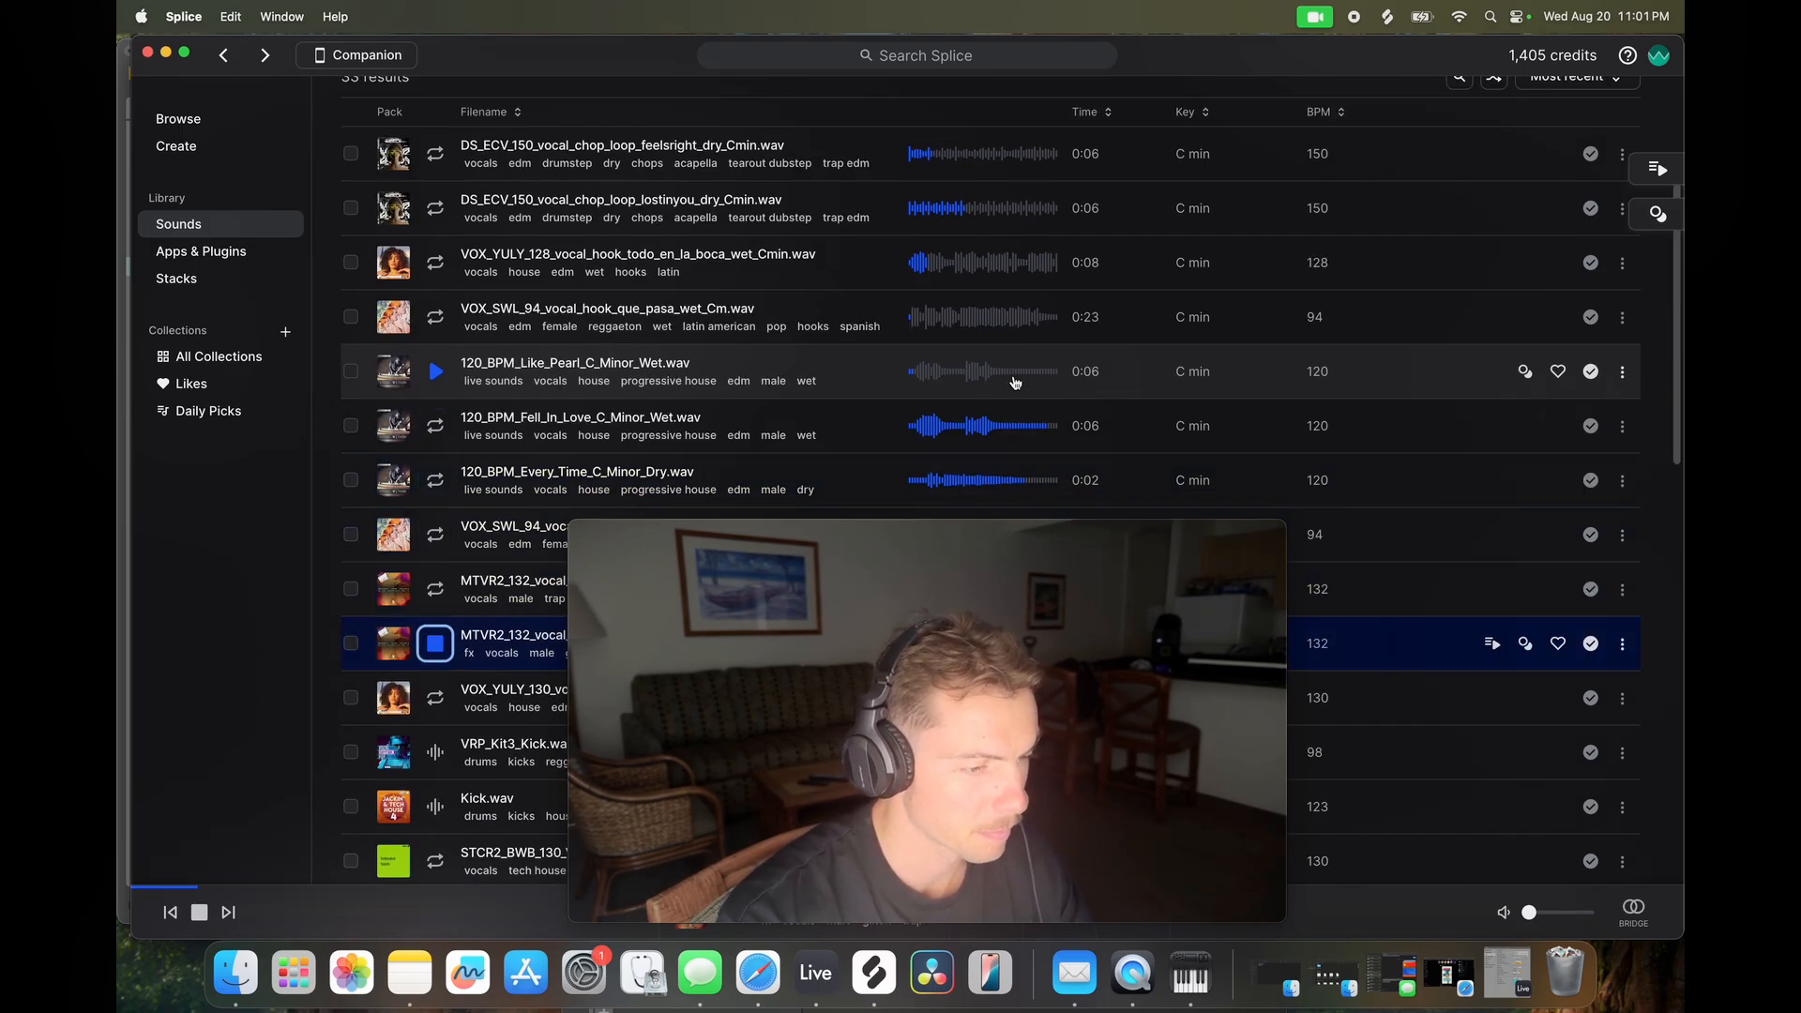
pyautogui.press('Down')
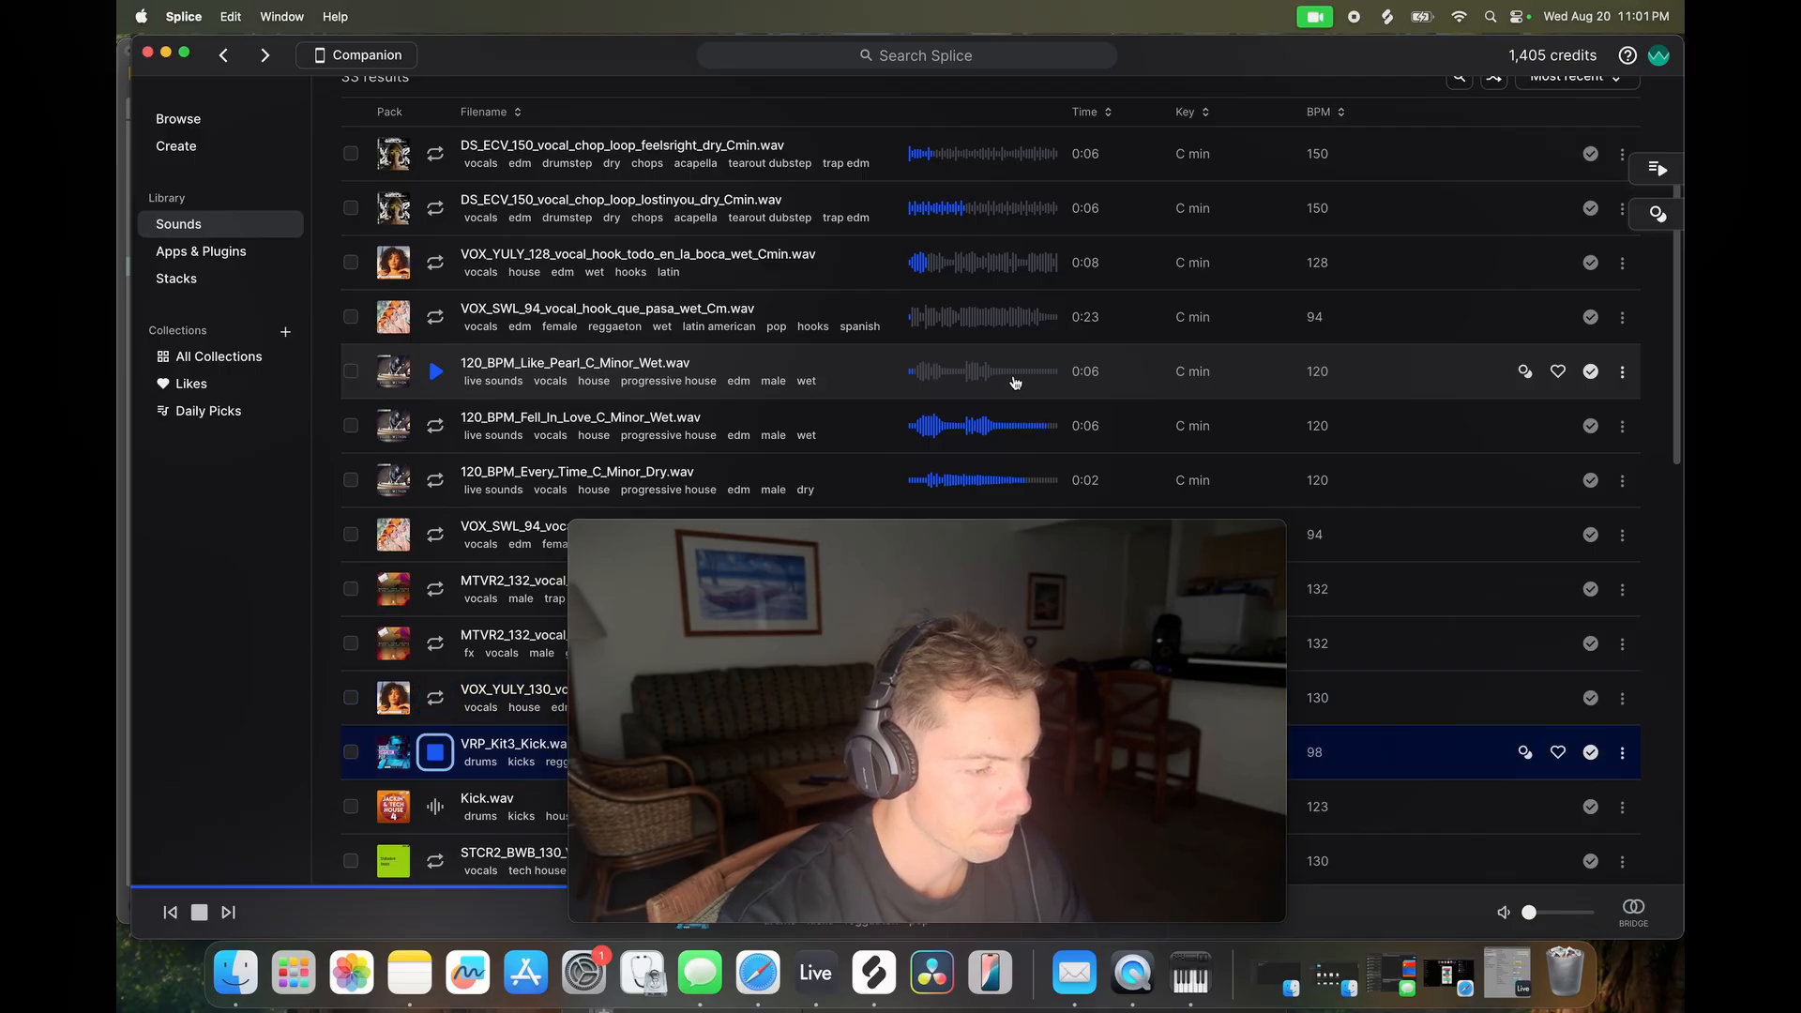
# Continue previewing the C minor samples one by one from Kick.wav to Kit2_Snare_Build_Cm_126.wav.
pyautogui.press('Down')
pyautogui.press('Down')
pyautogui.press('Down')
pyautogui.press('Down')
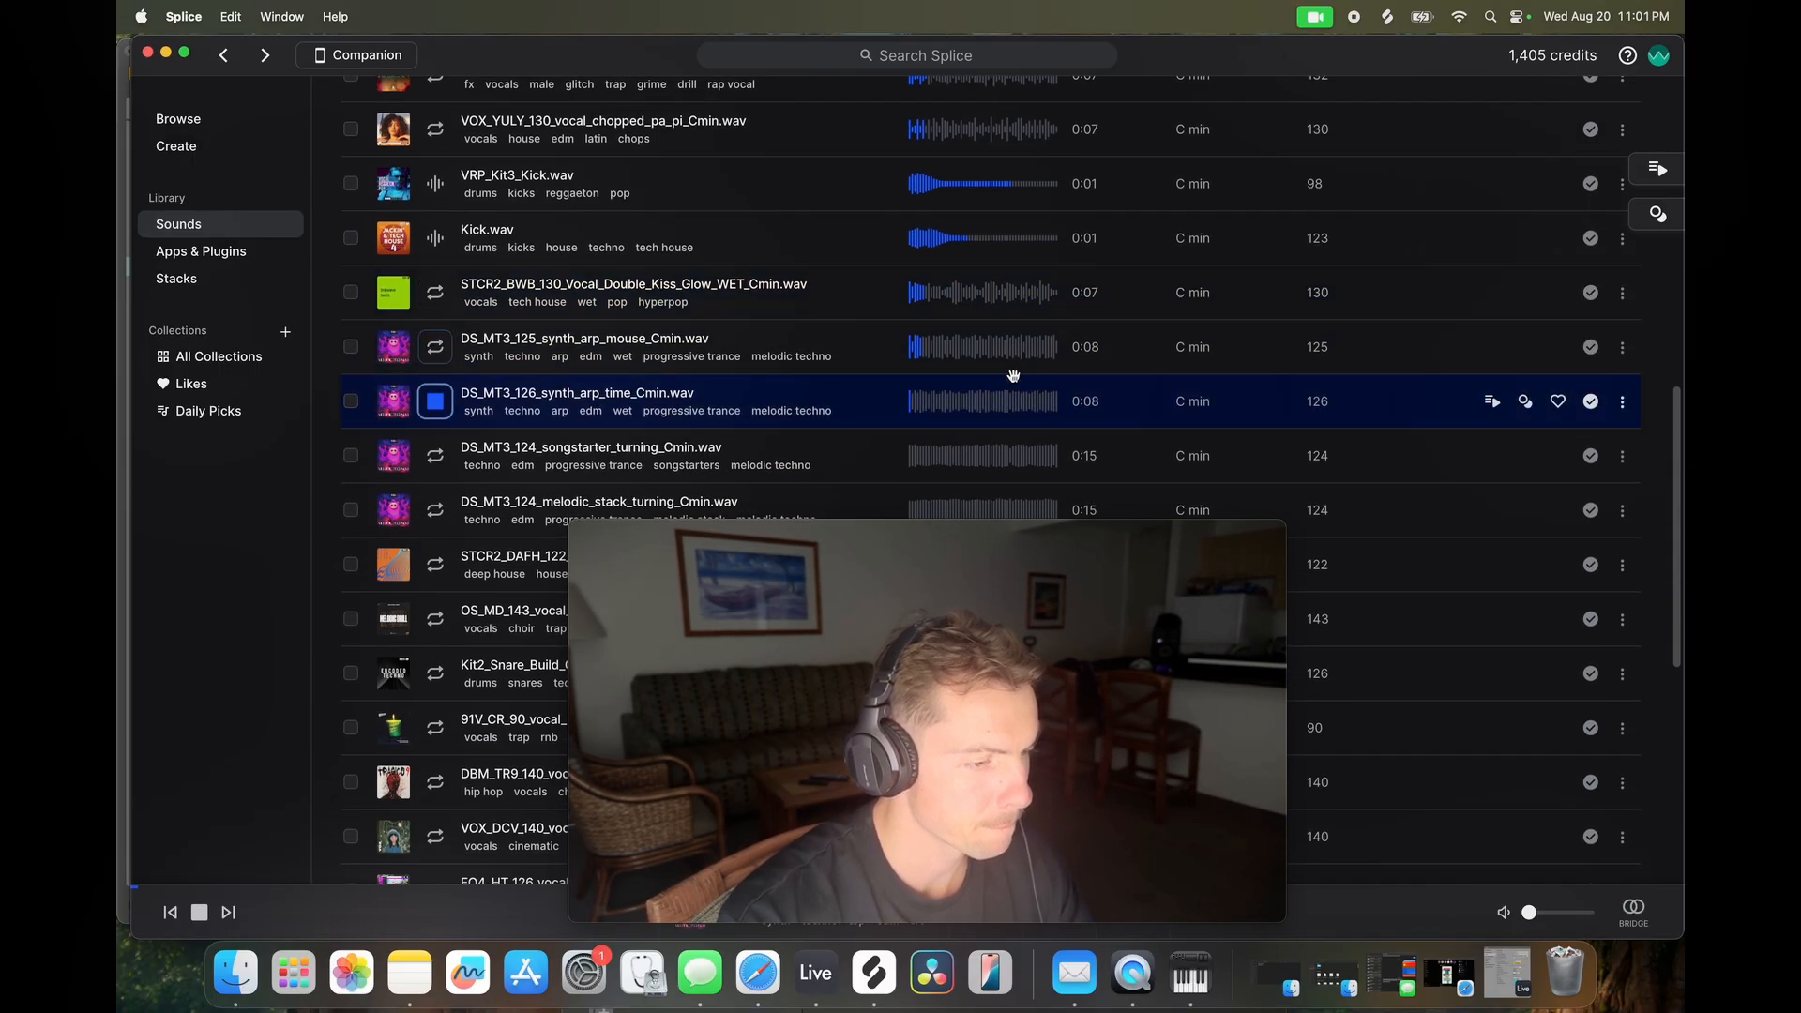
pyautogui.press('Down')
pyautogui.press('Down')
pyautogui.press('Down')
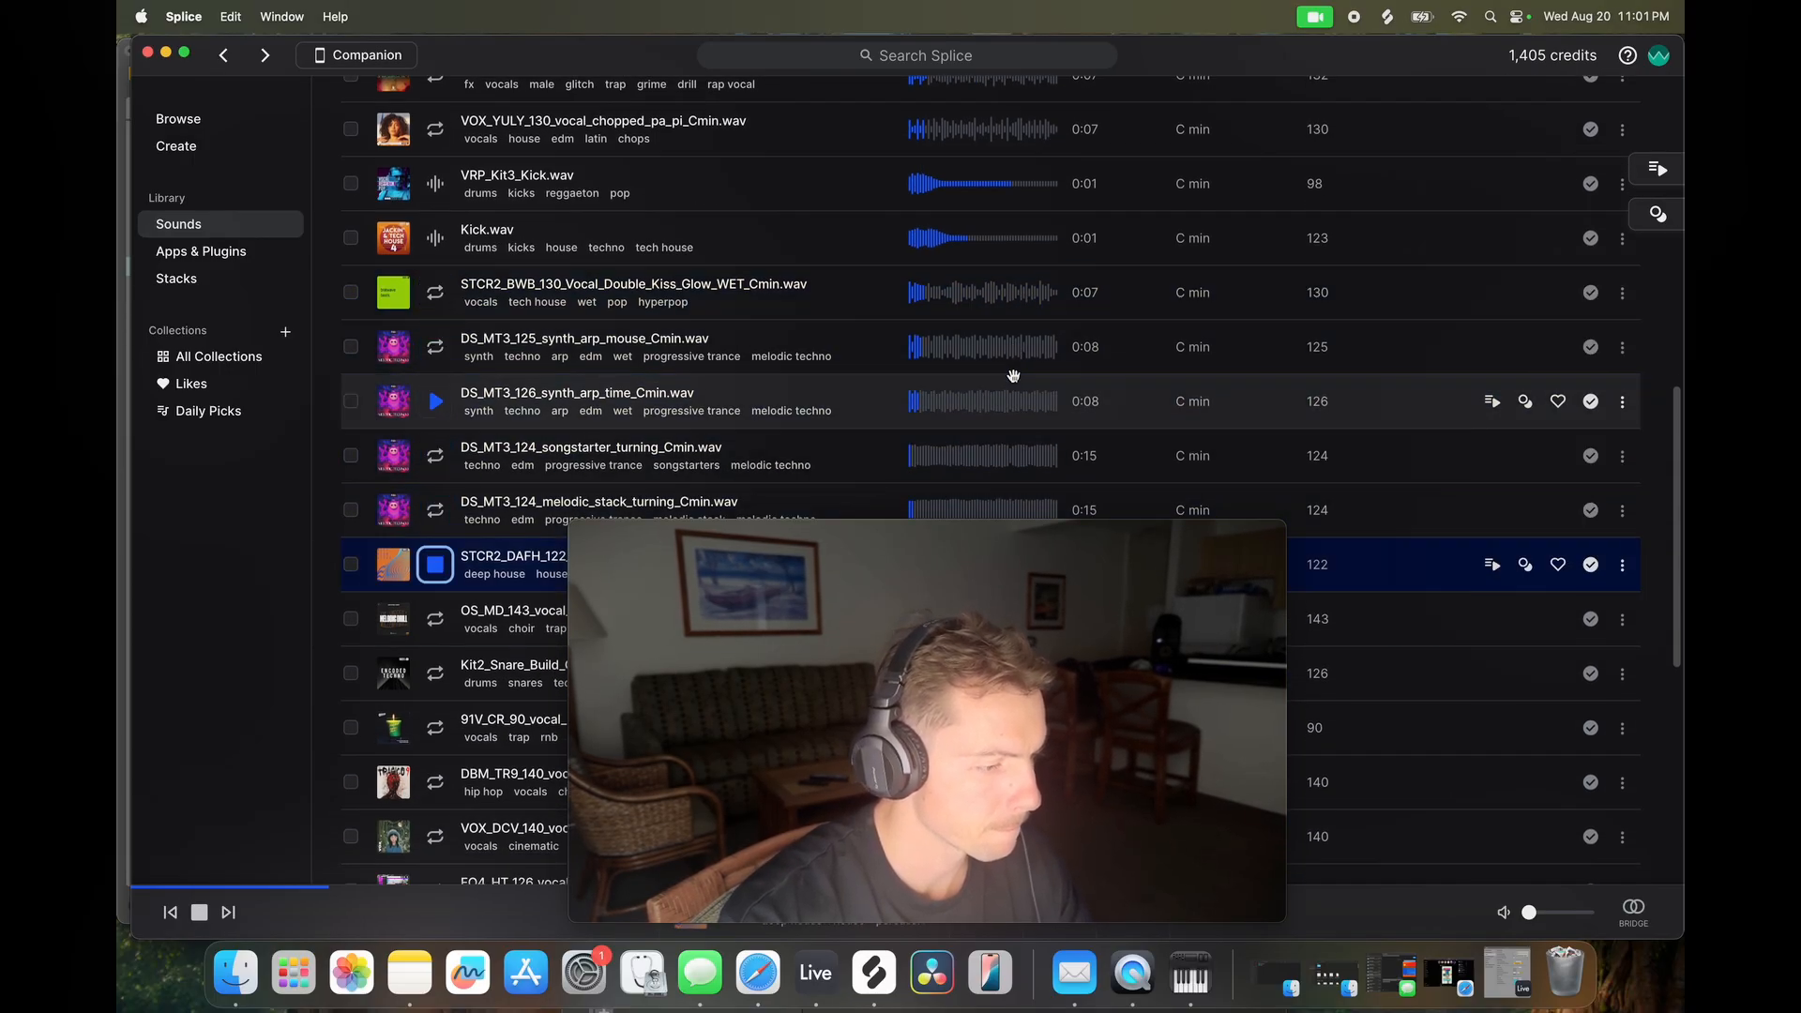
pyautogui.press('Down')
pyautogui.press('Down')
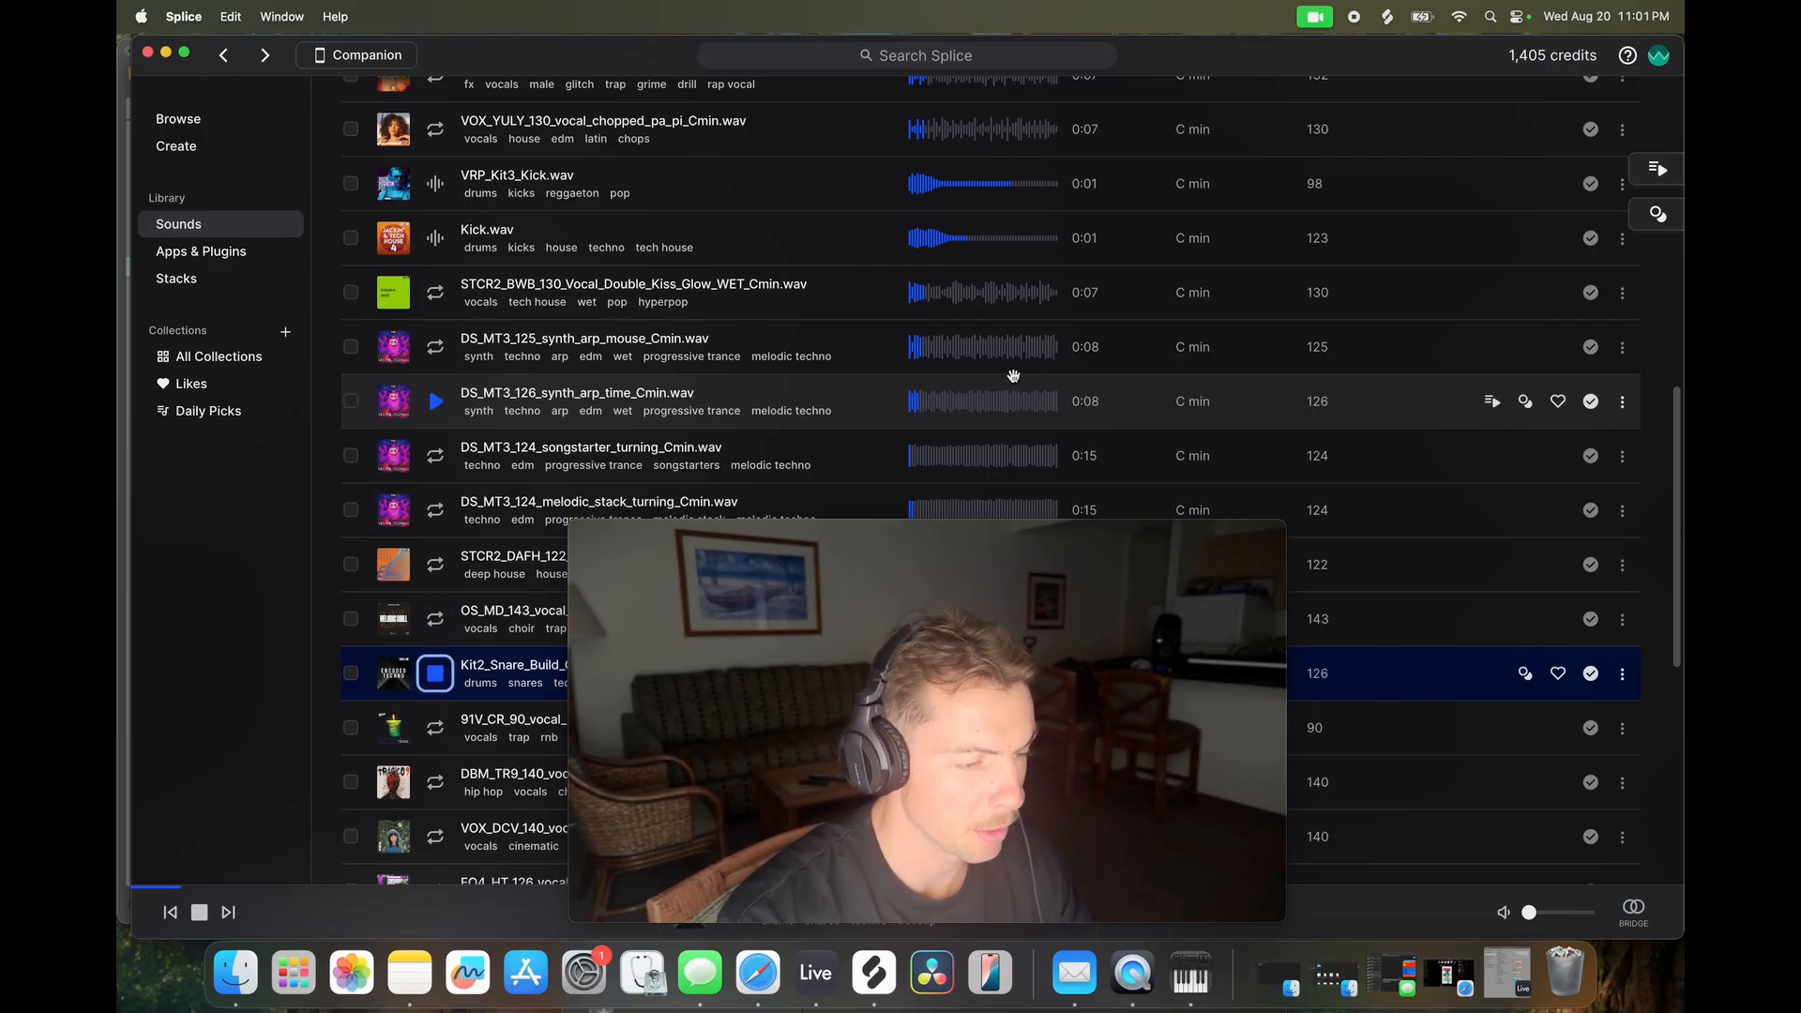
# Preview the samples from 91V_CR_90_vocal_resampled down to VOX_KYE_126_vocal_chop_galaxy, return to FO4_HT_126_vocal_chopped_hear and stop playback.
pyautogui.press('Down')
pyautogui.press('Down')
pyautogui.press('Down')
pyautogui.press('Down')
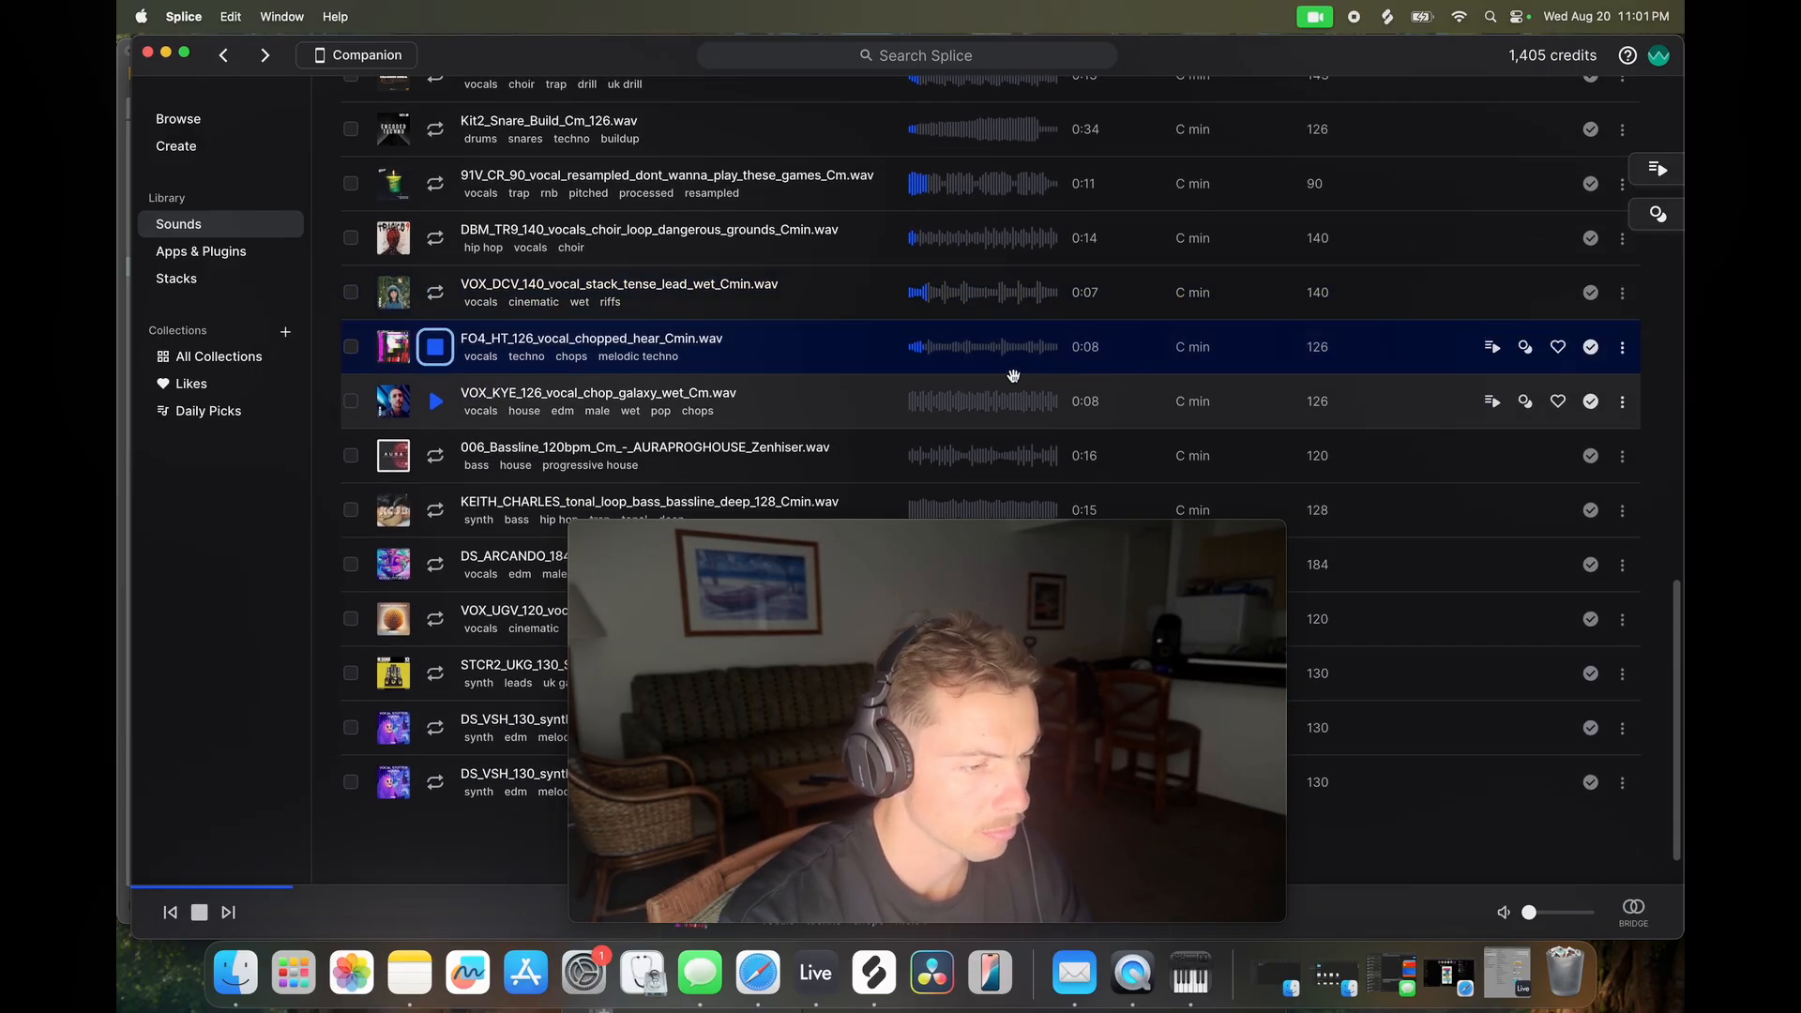
pyautogui.press('Down')
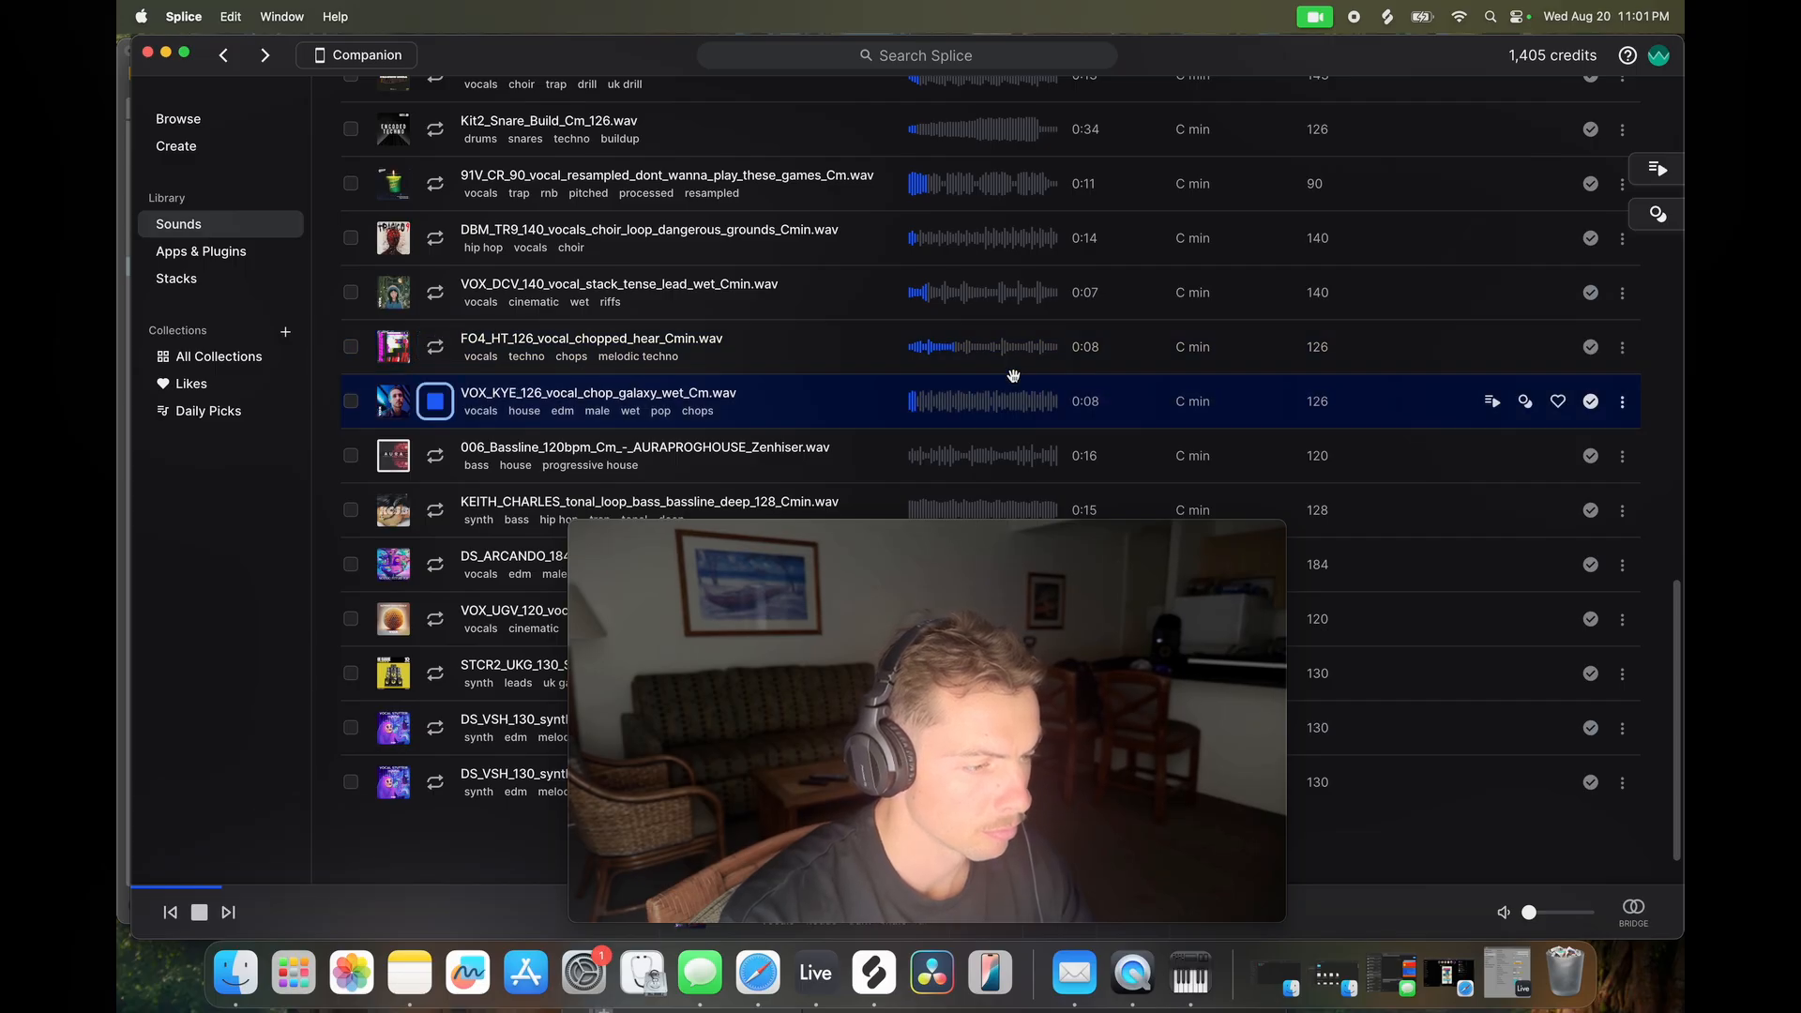
pyautogui.press('Up')
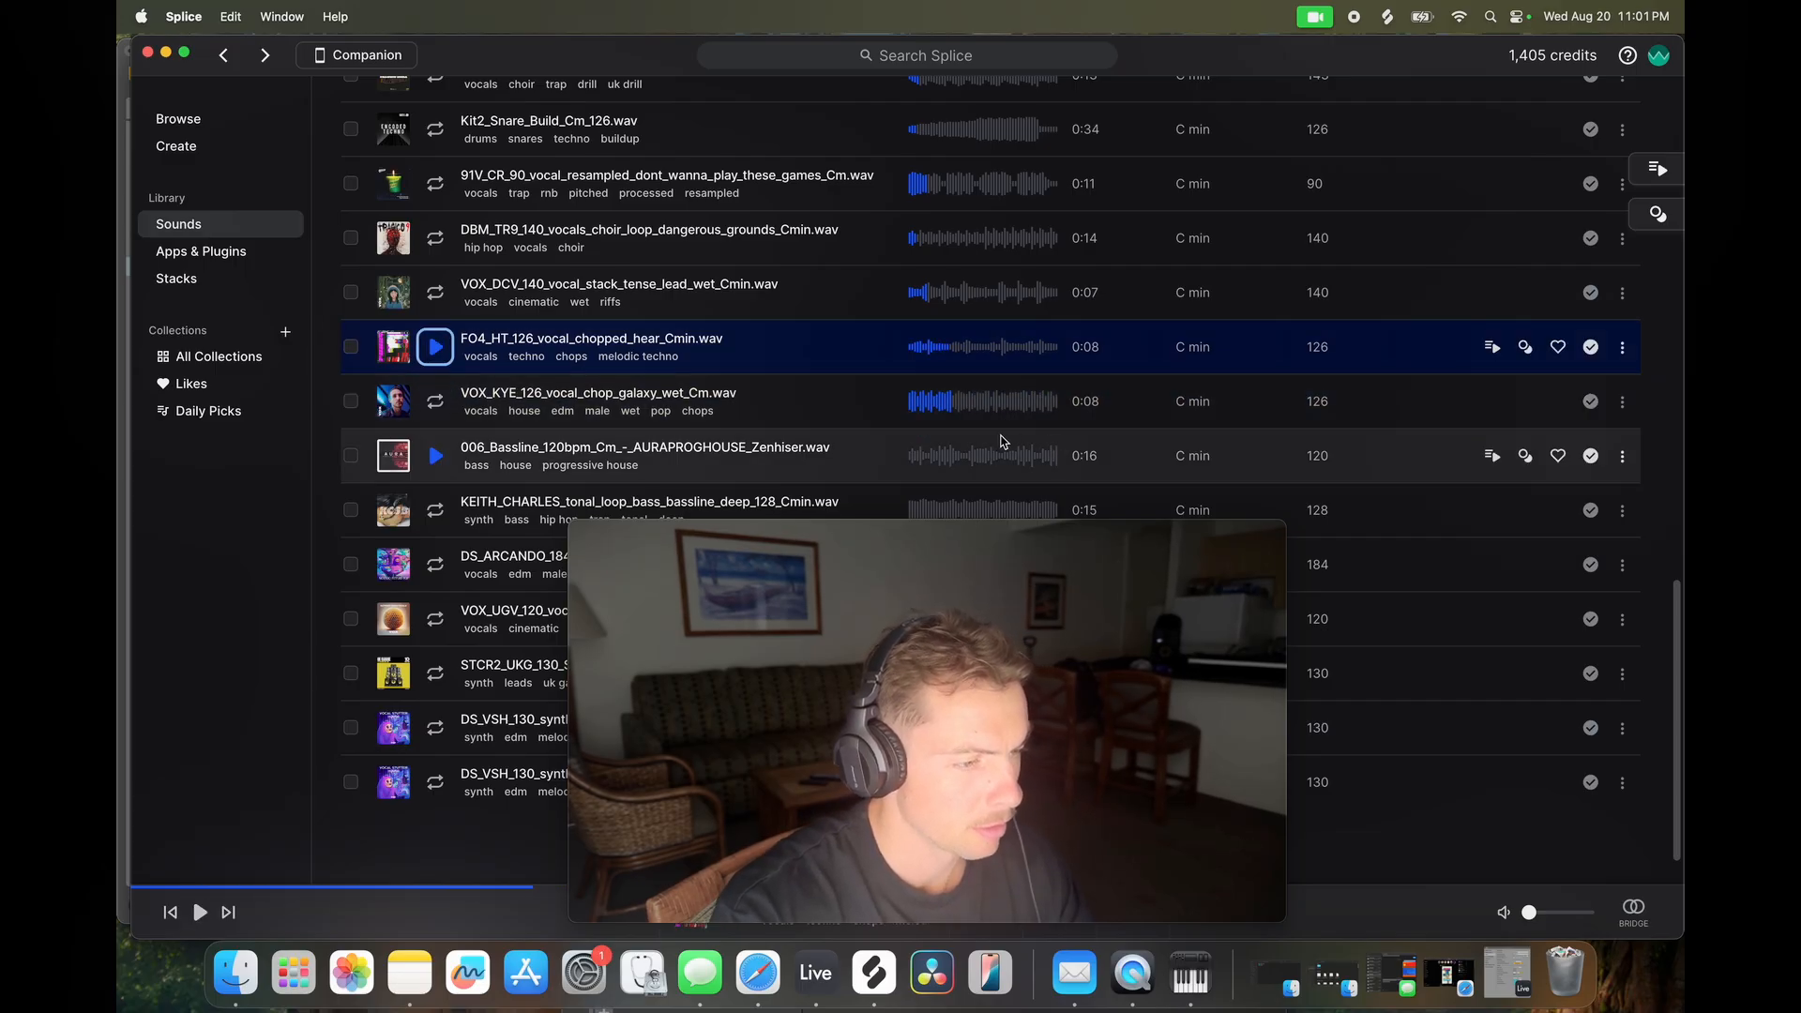
# Check the vocal clip's name in Ableton Live, return to Splice and replace the C minor key filter with C#.
pyautogui.click(841, 981)
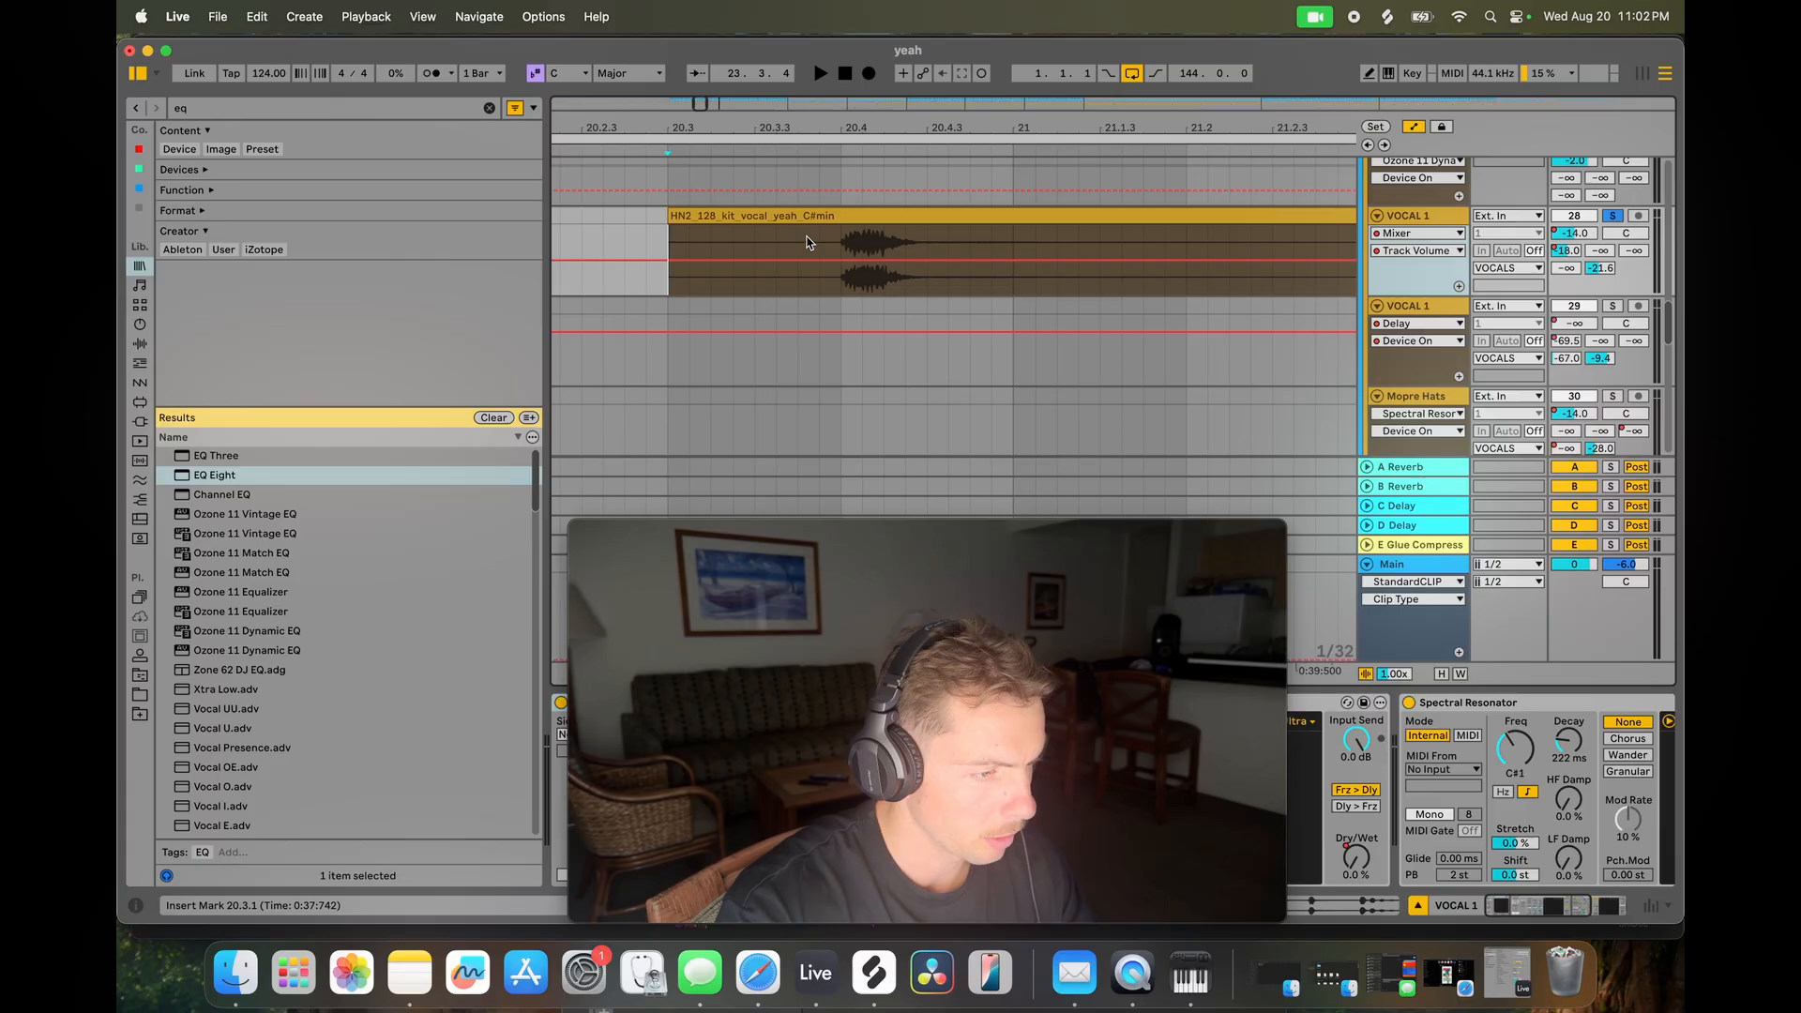
pyautogui.click(868, 976)
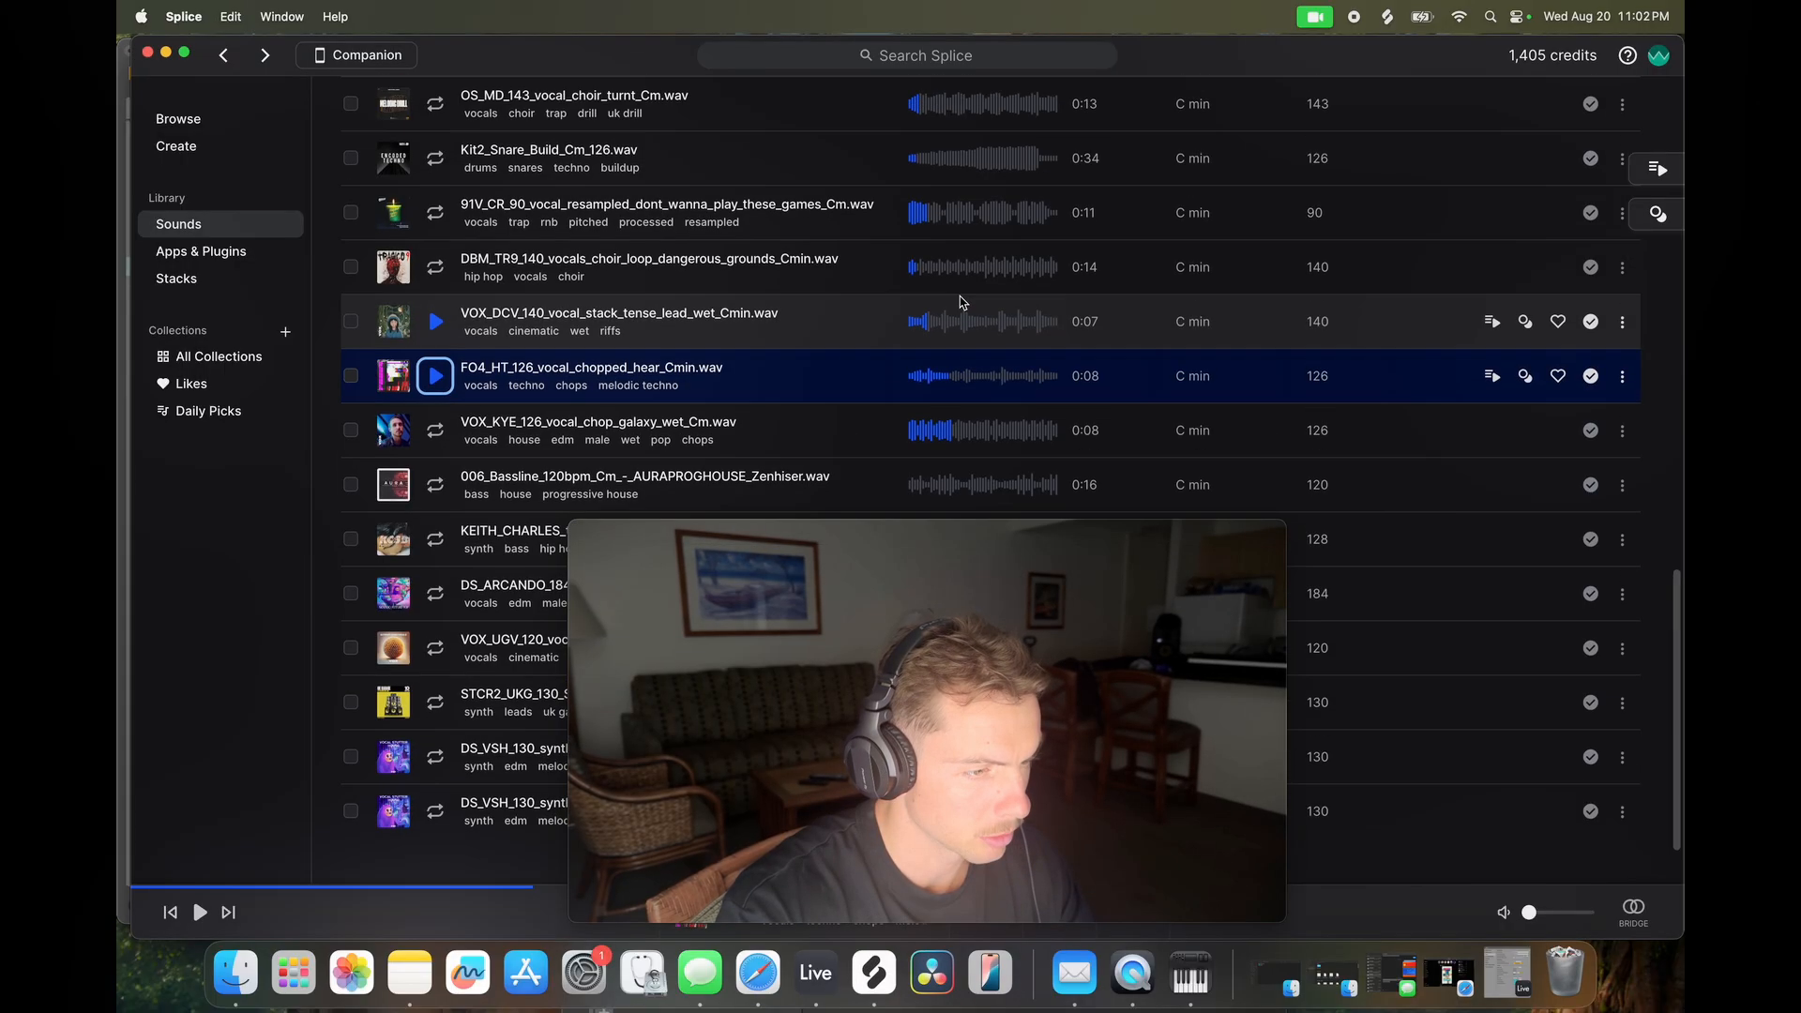
pyautogui.scroll(15, 962, 296)
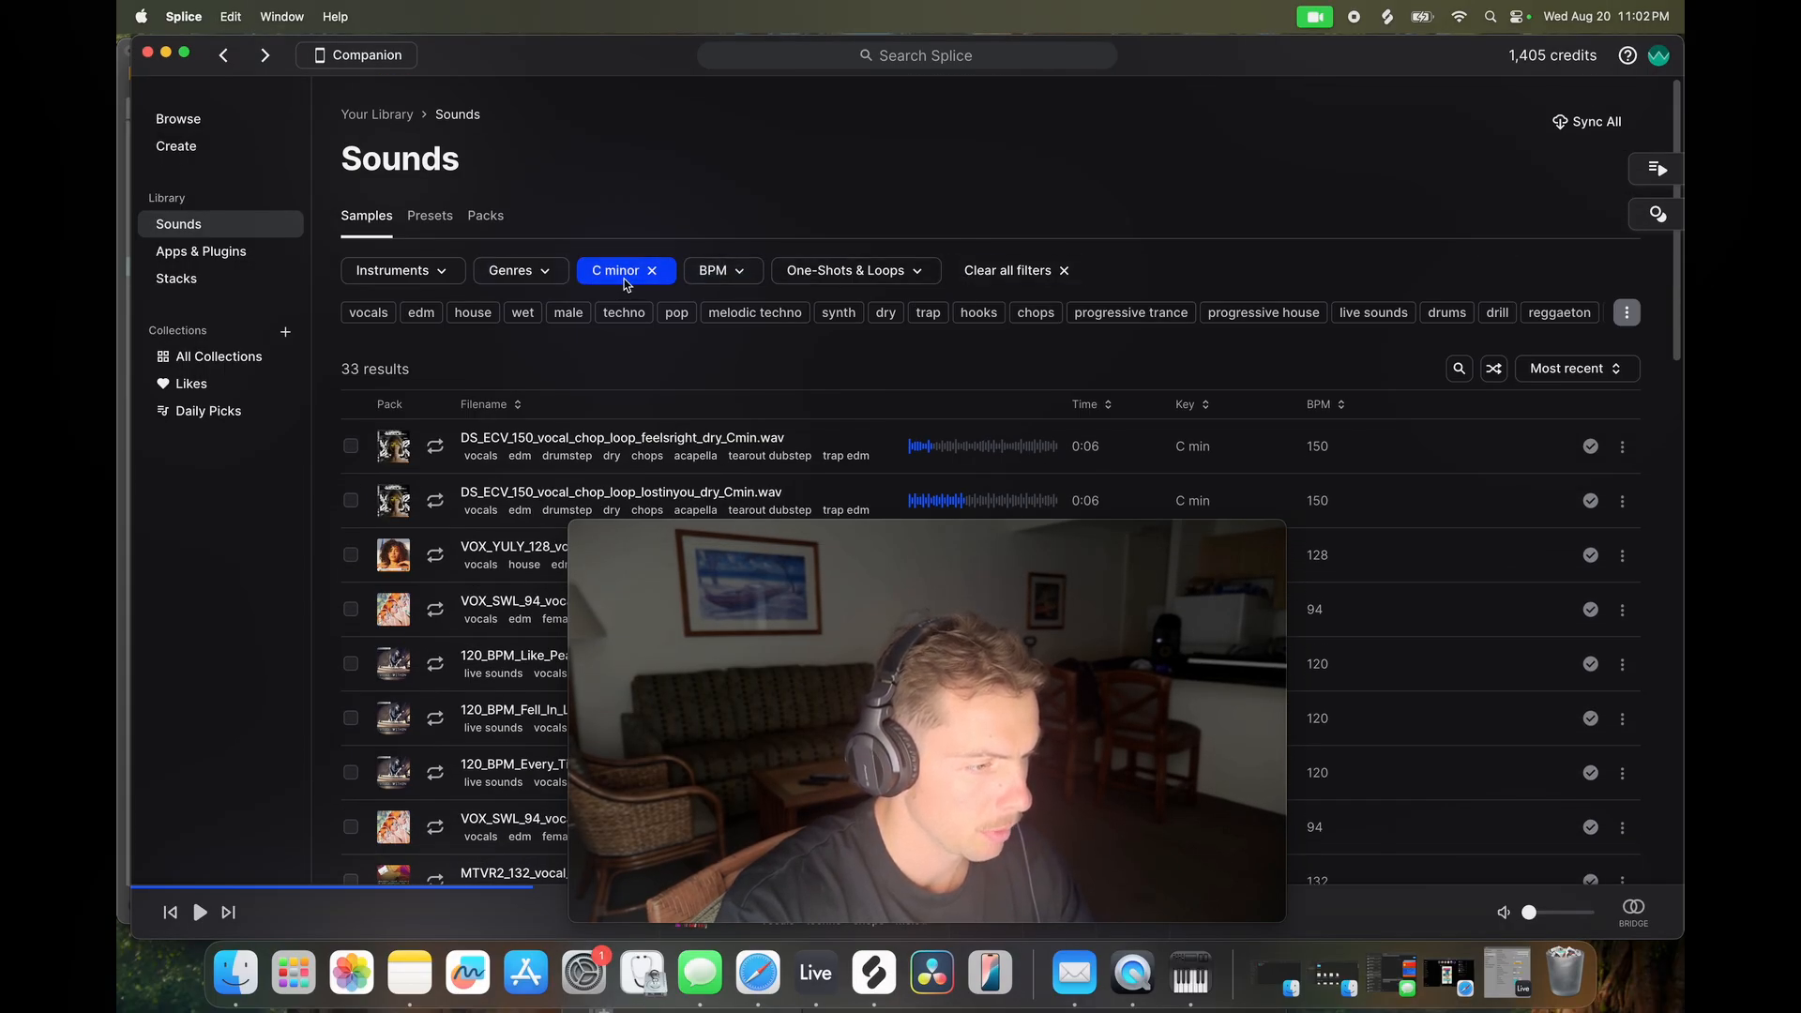
pyautogui.click(652, 271)
pyautogui.click(618, 272)
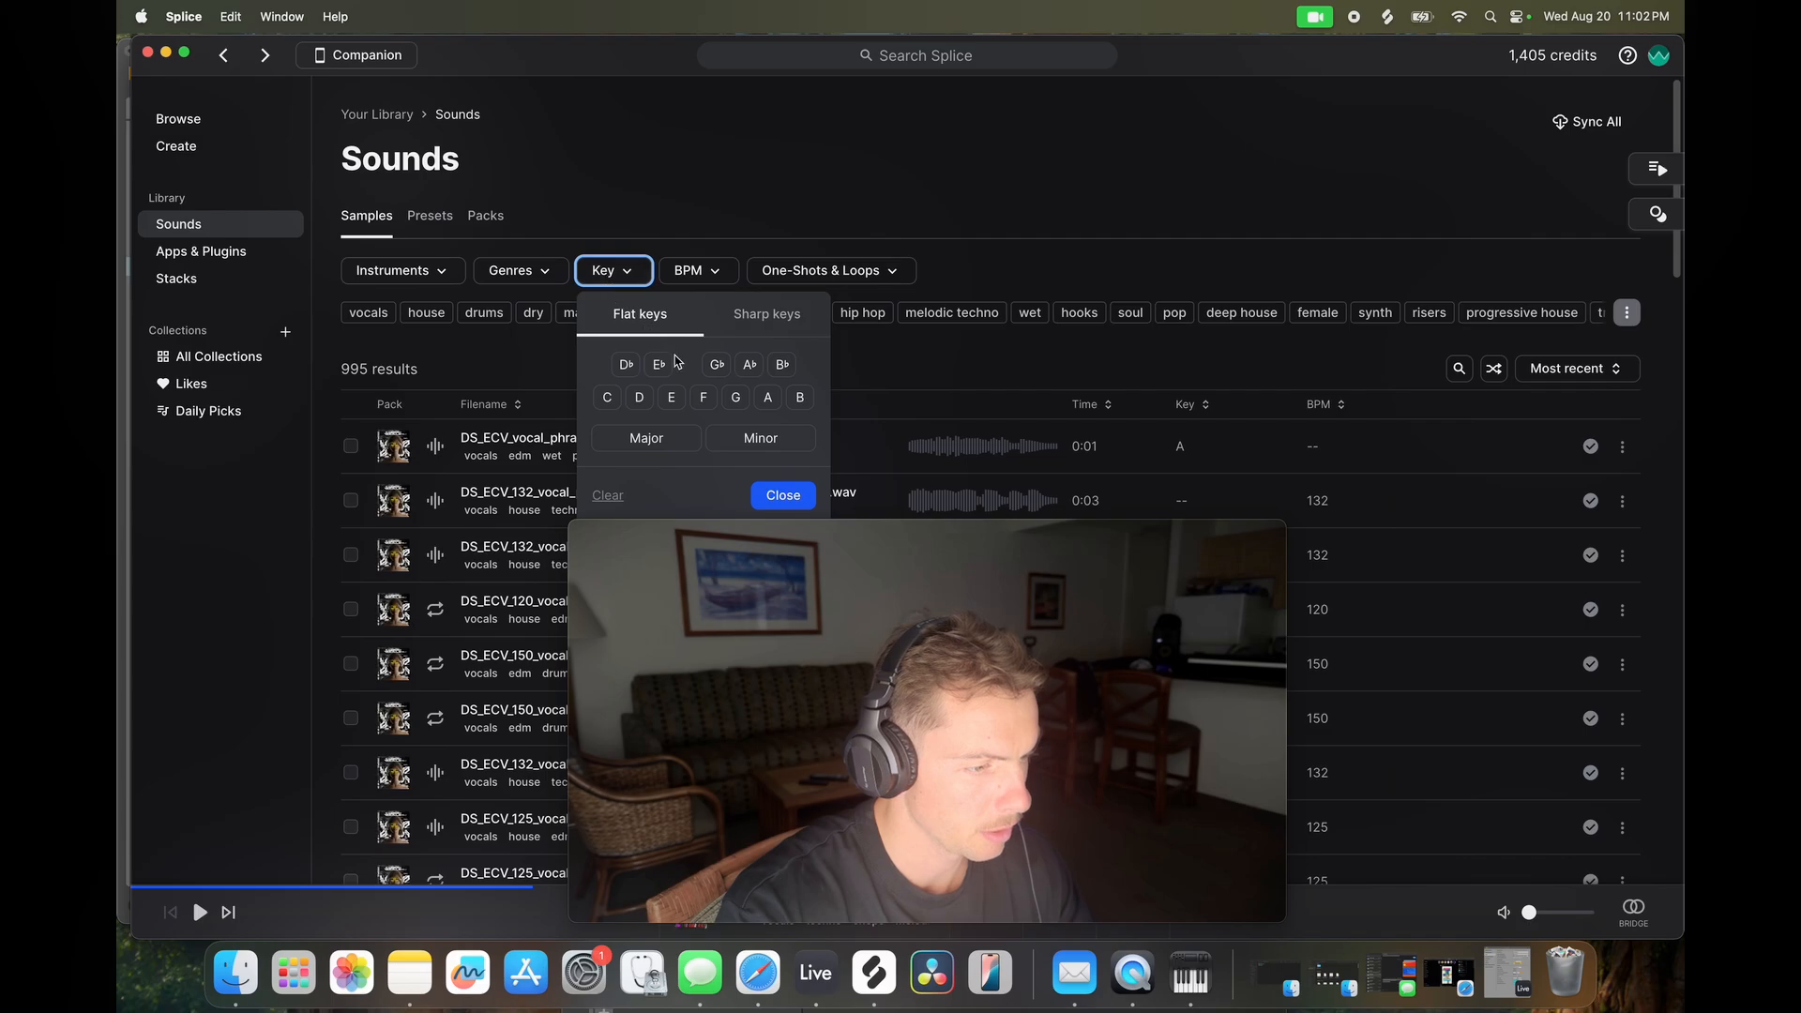
pyautogui.click(754, 316)
pyautogui.click(625, 364)
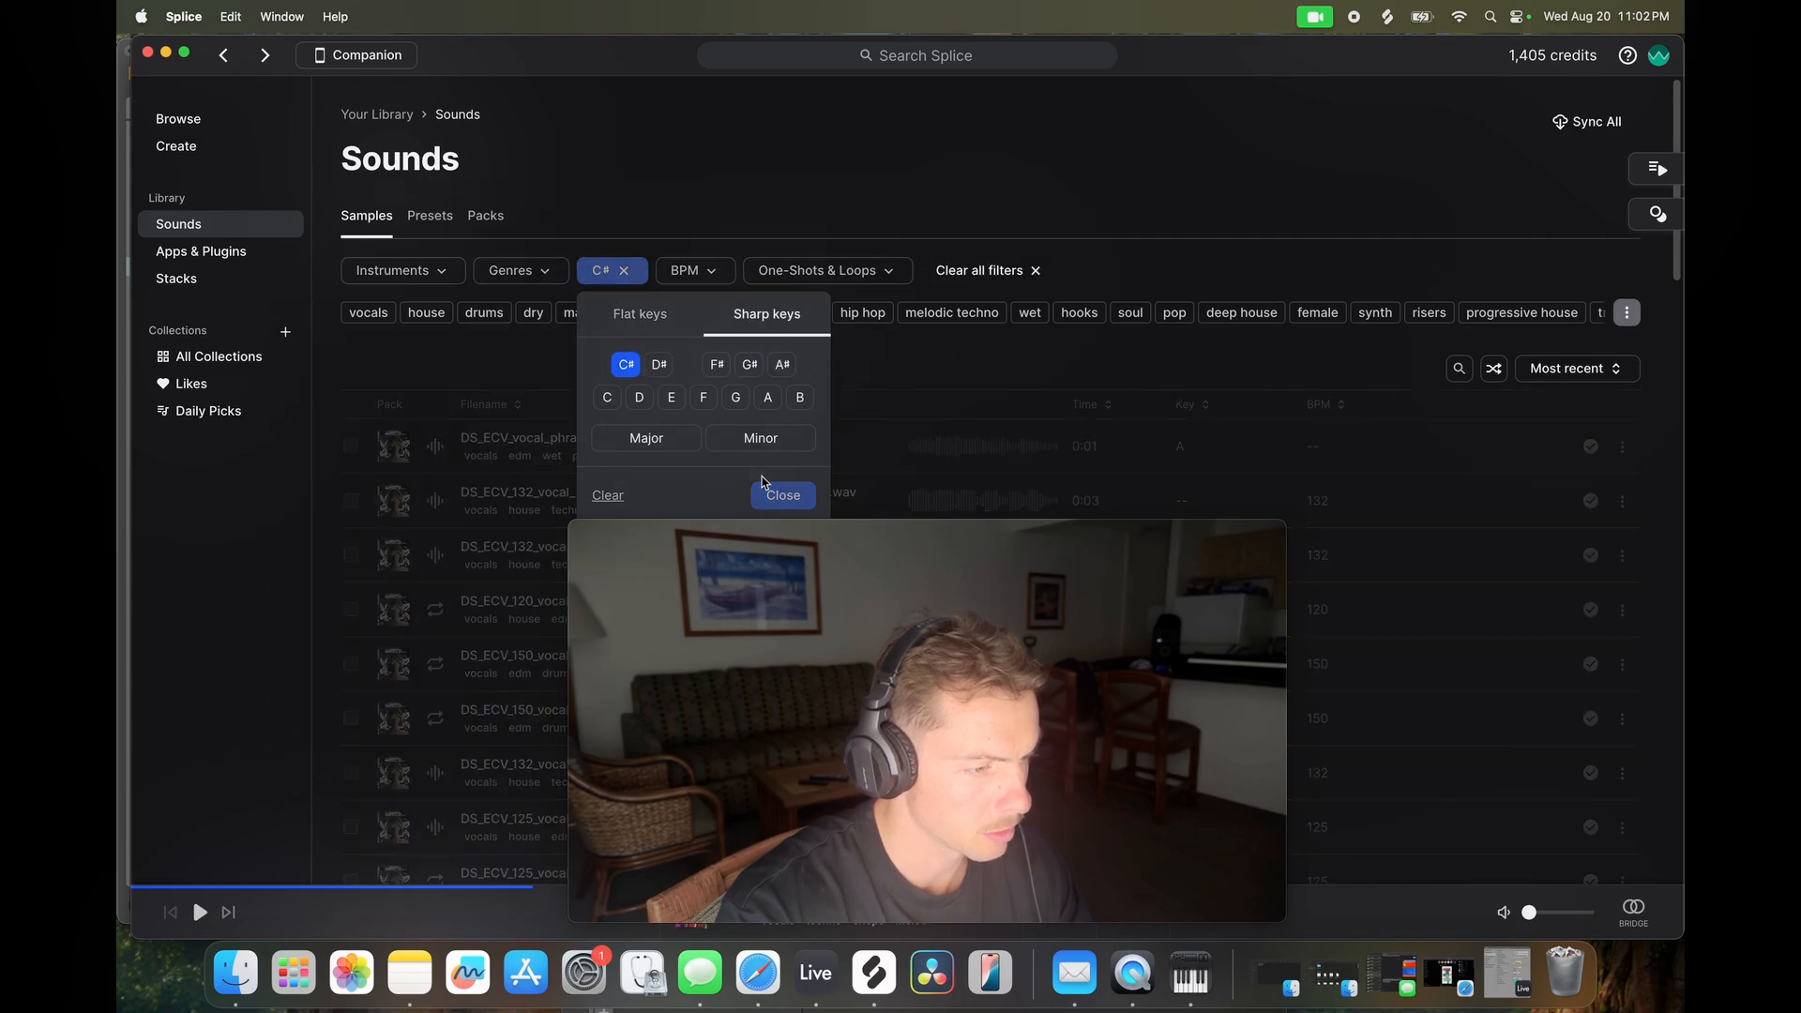
# Preview VOX_YULY_130_vocal_chopped_ha_C#min.wav and HN2_128_kit_vocal_yeah_C#min.wav, and switch back to Ableton Live.
pyautogui.click(909, 452)
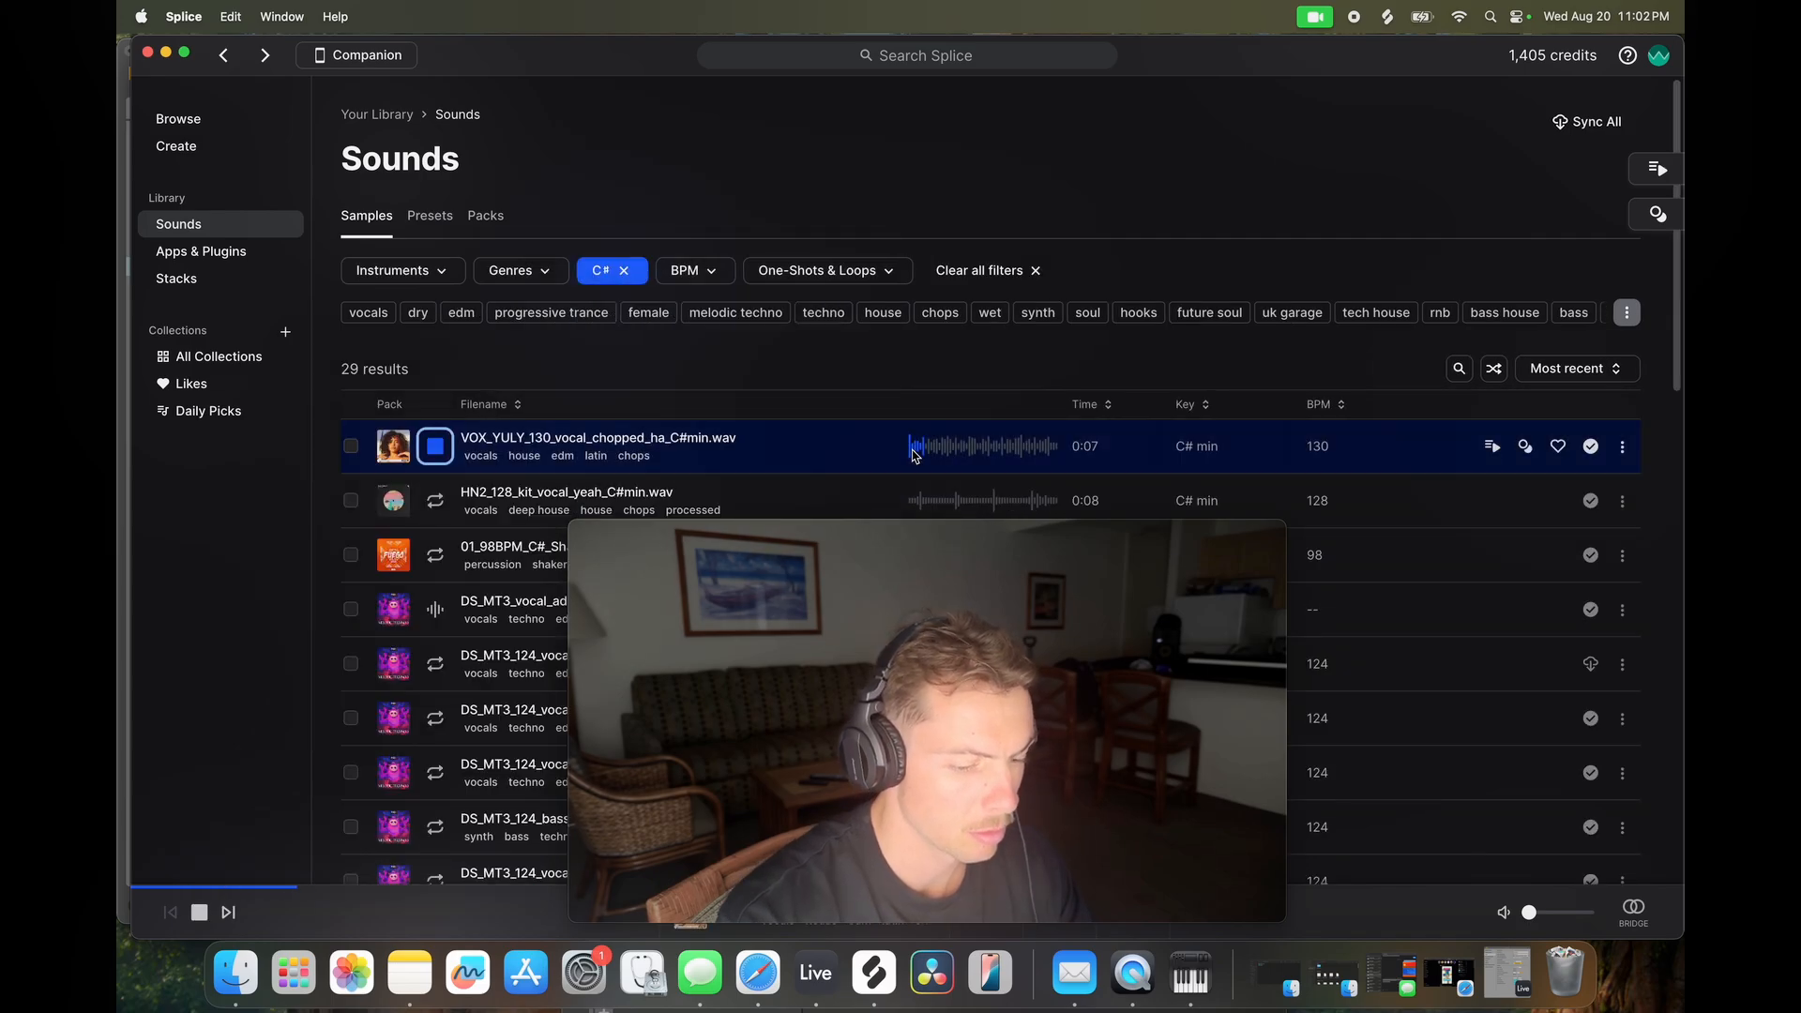
pyautogui.press('Down')
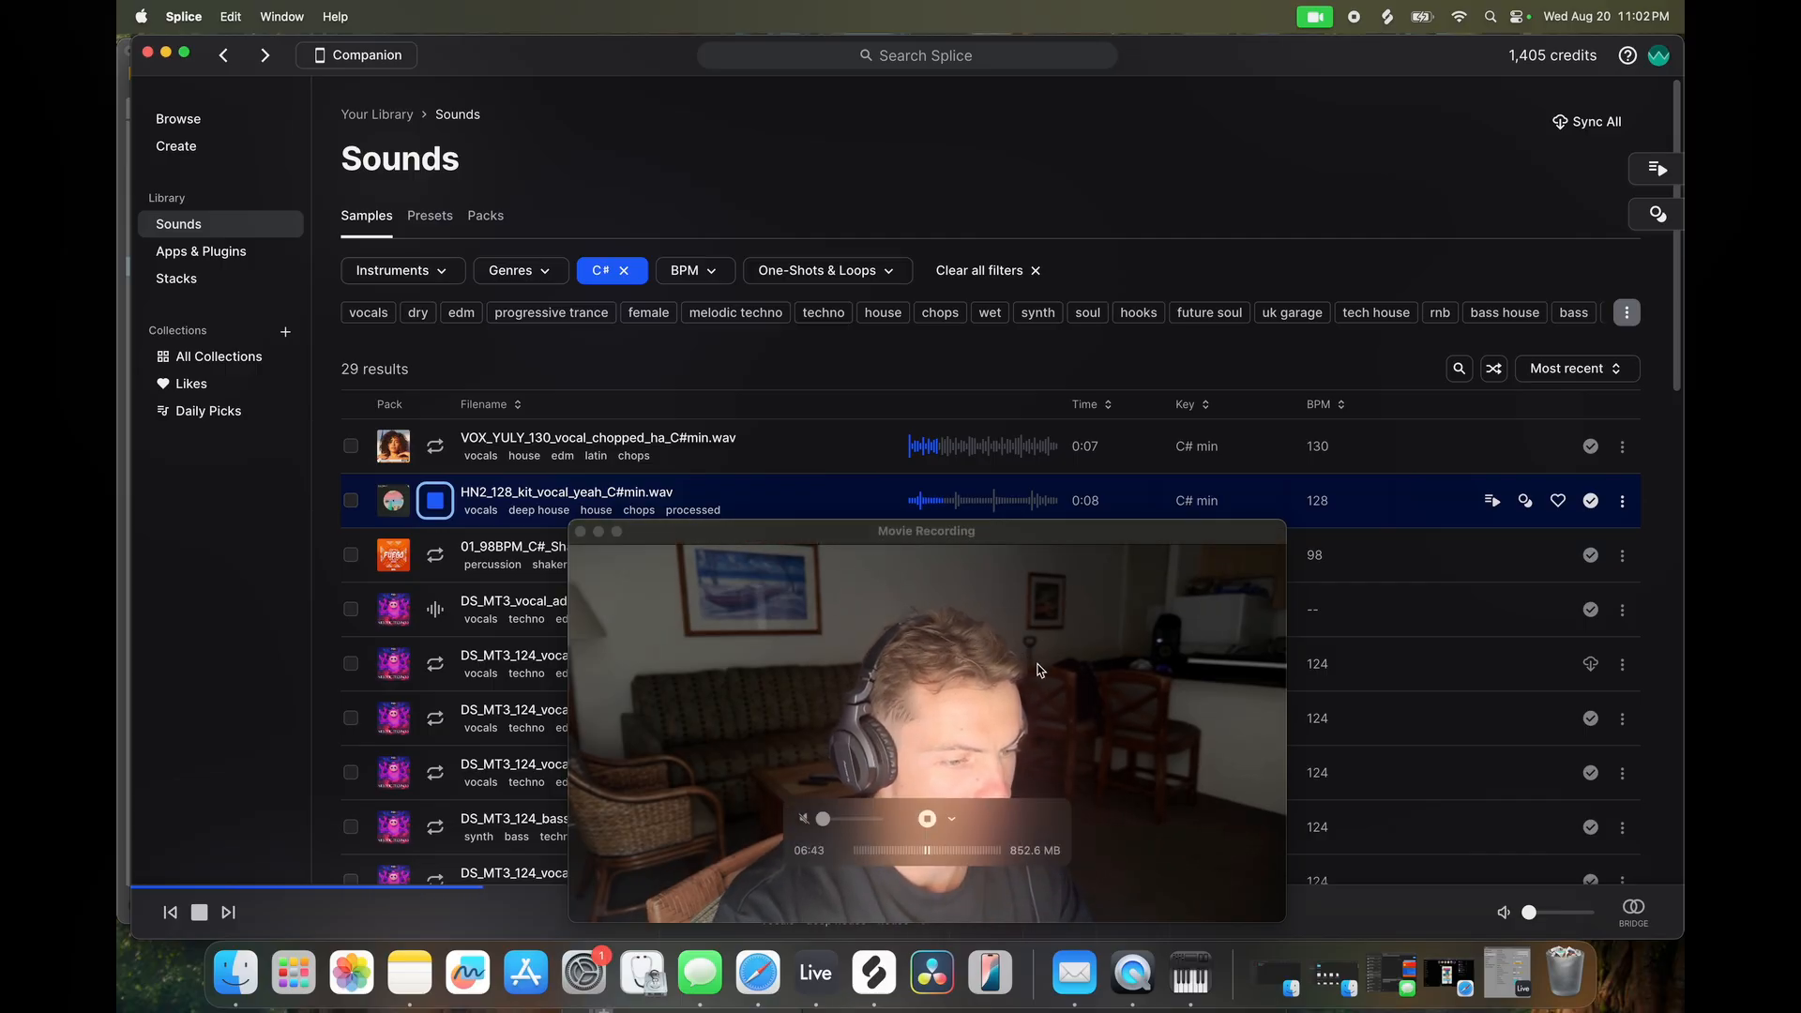
pyautogui.scroll(-3, 876, 392)
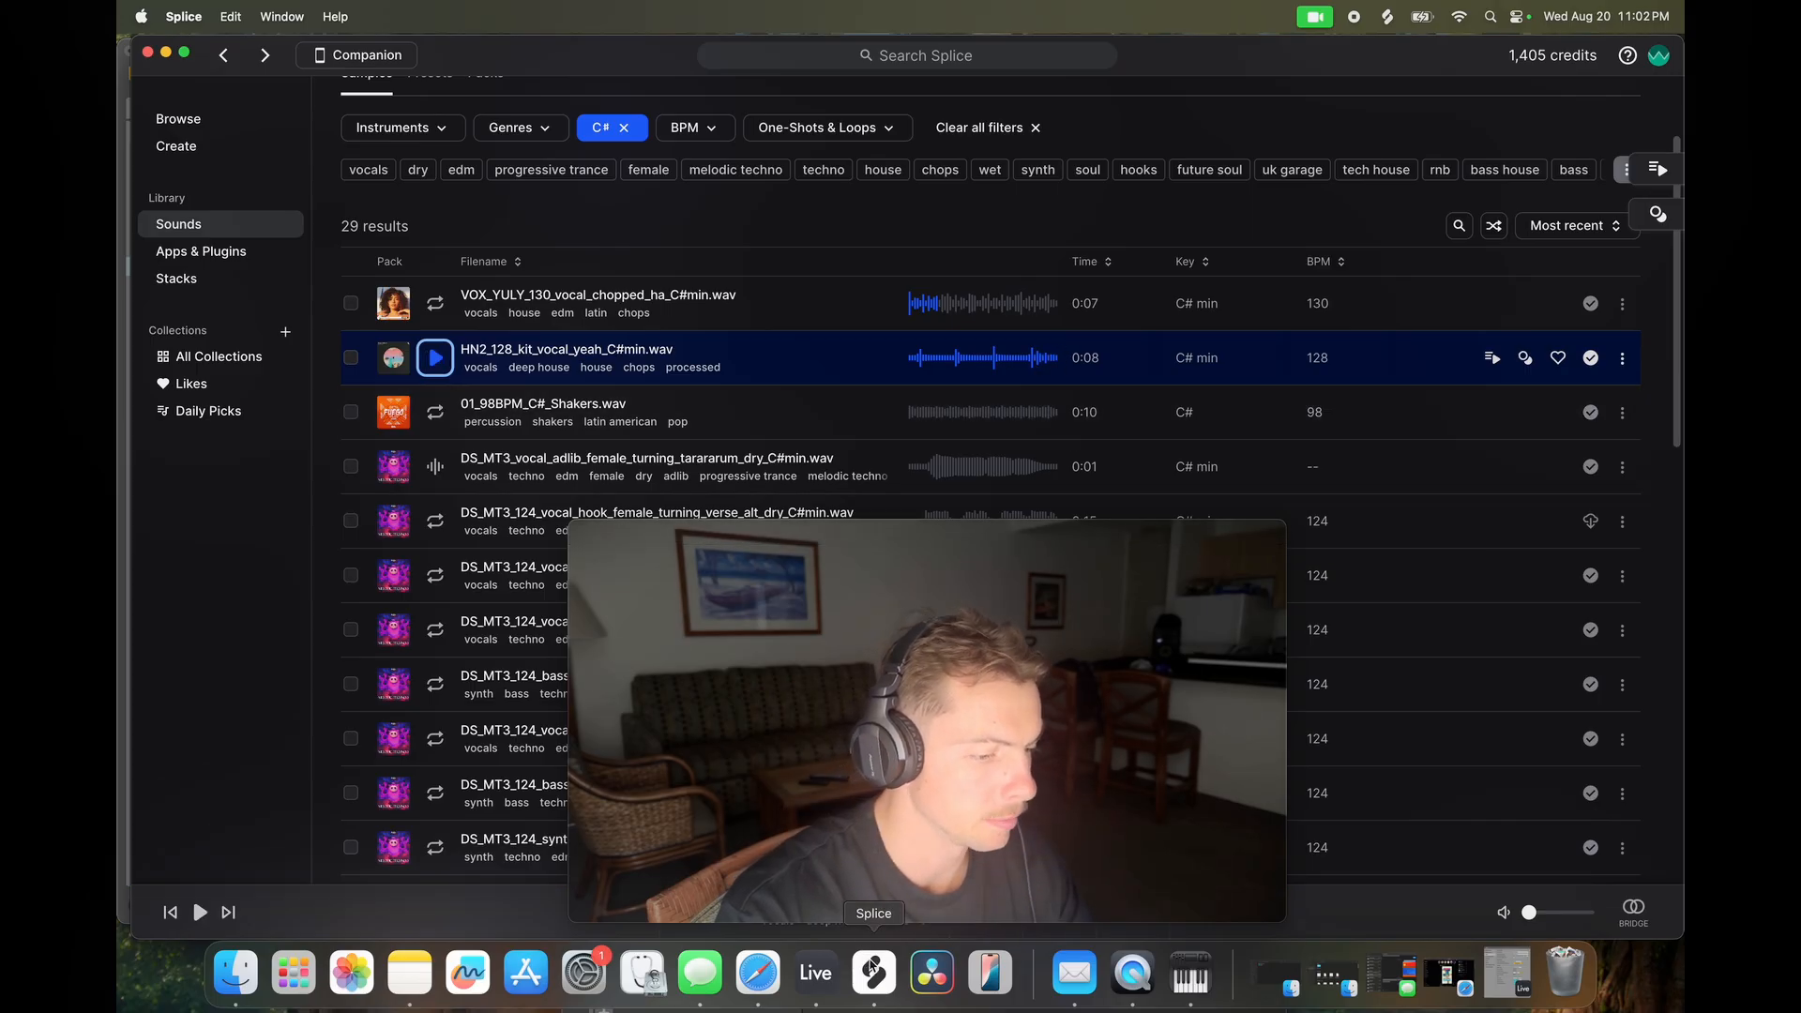
pyautogui.click(815, 973)
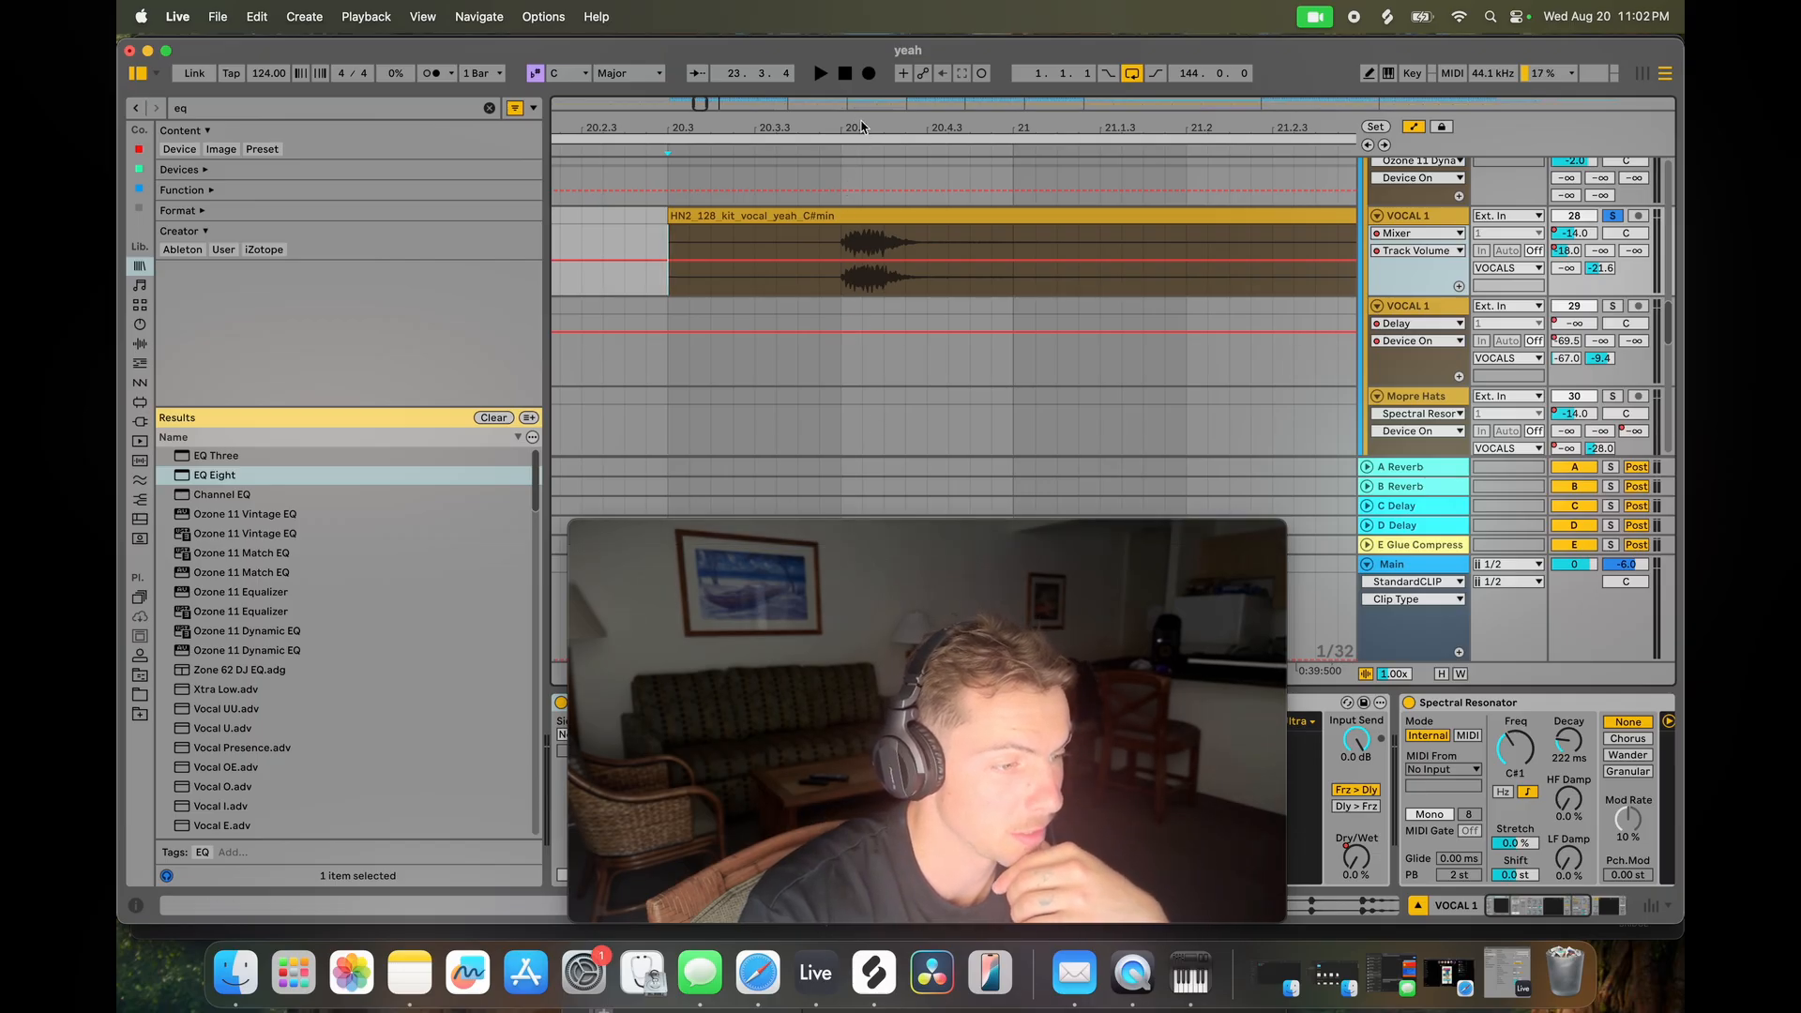
# Play the soloed HN2_128_kit_vocal_yeah_C#min clip on VOCAL 1 from its start at 20.3 and stop playback.
pyautogui.click(686, 305)
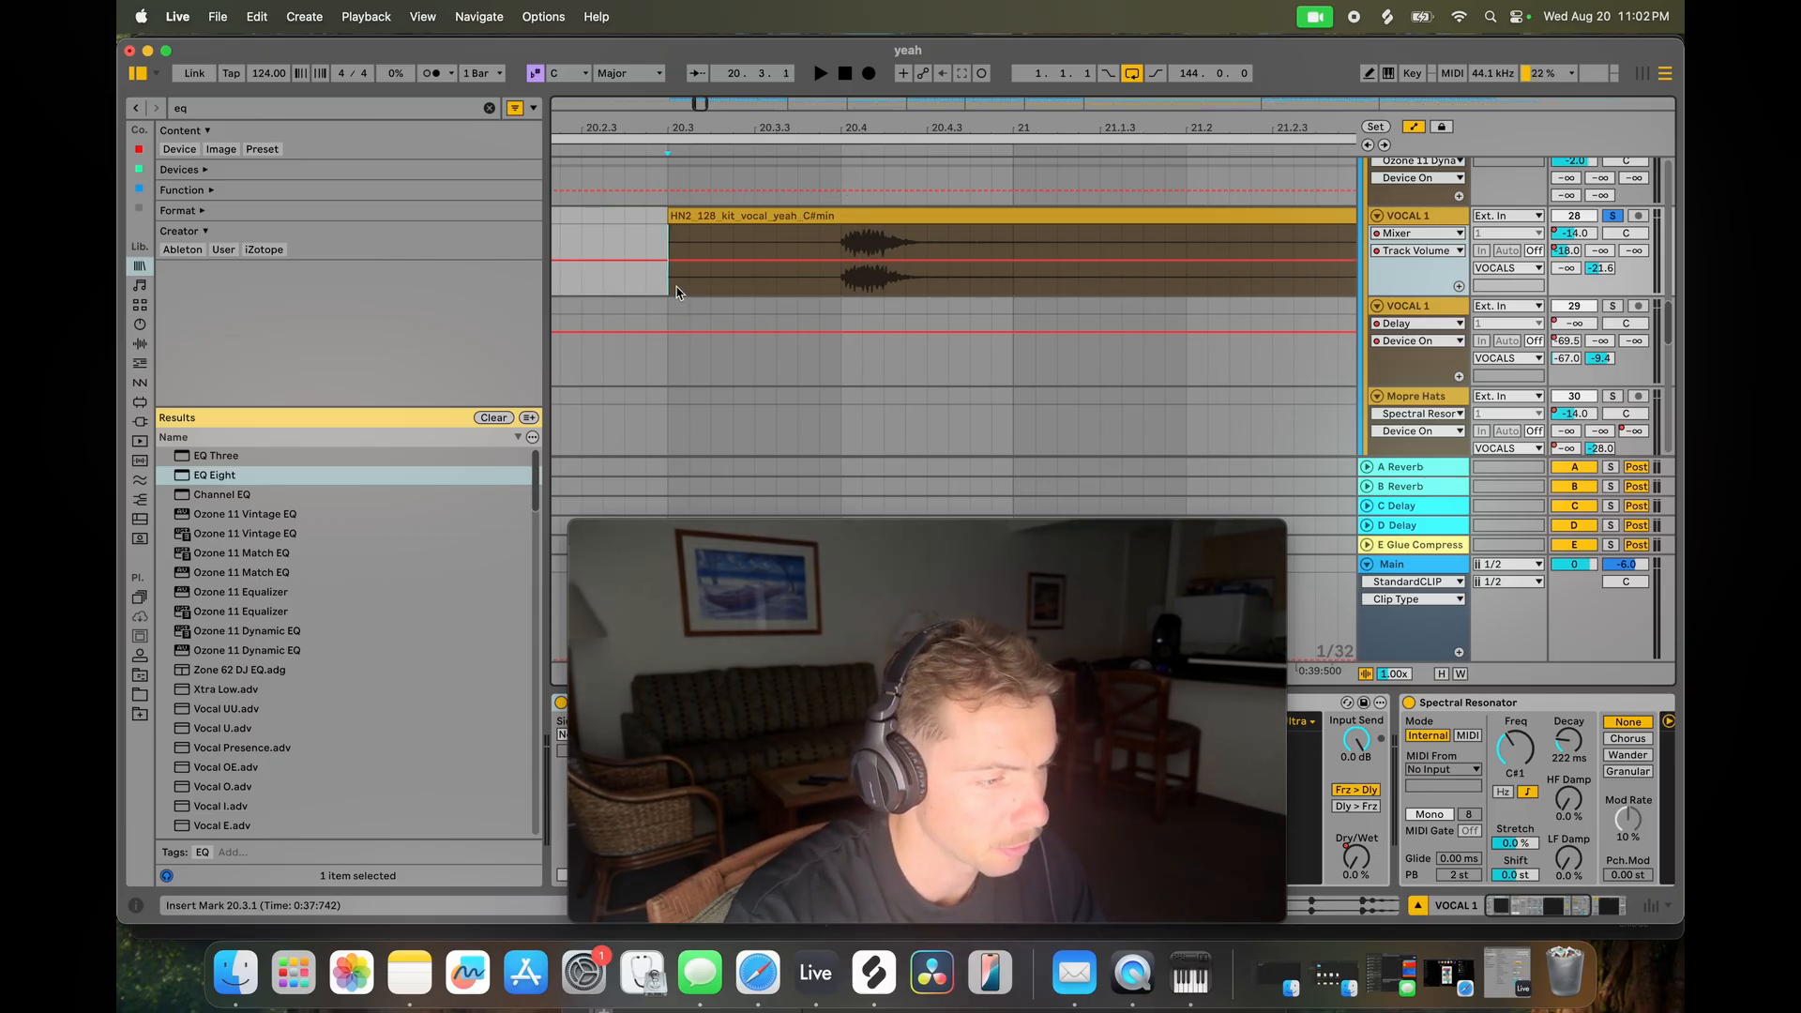
pyautogui.press('space')
pyautogui.press('space')
pyautogui.press('s')
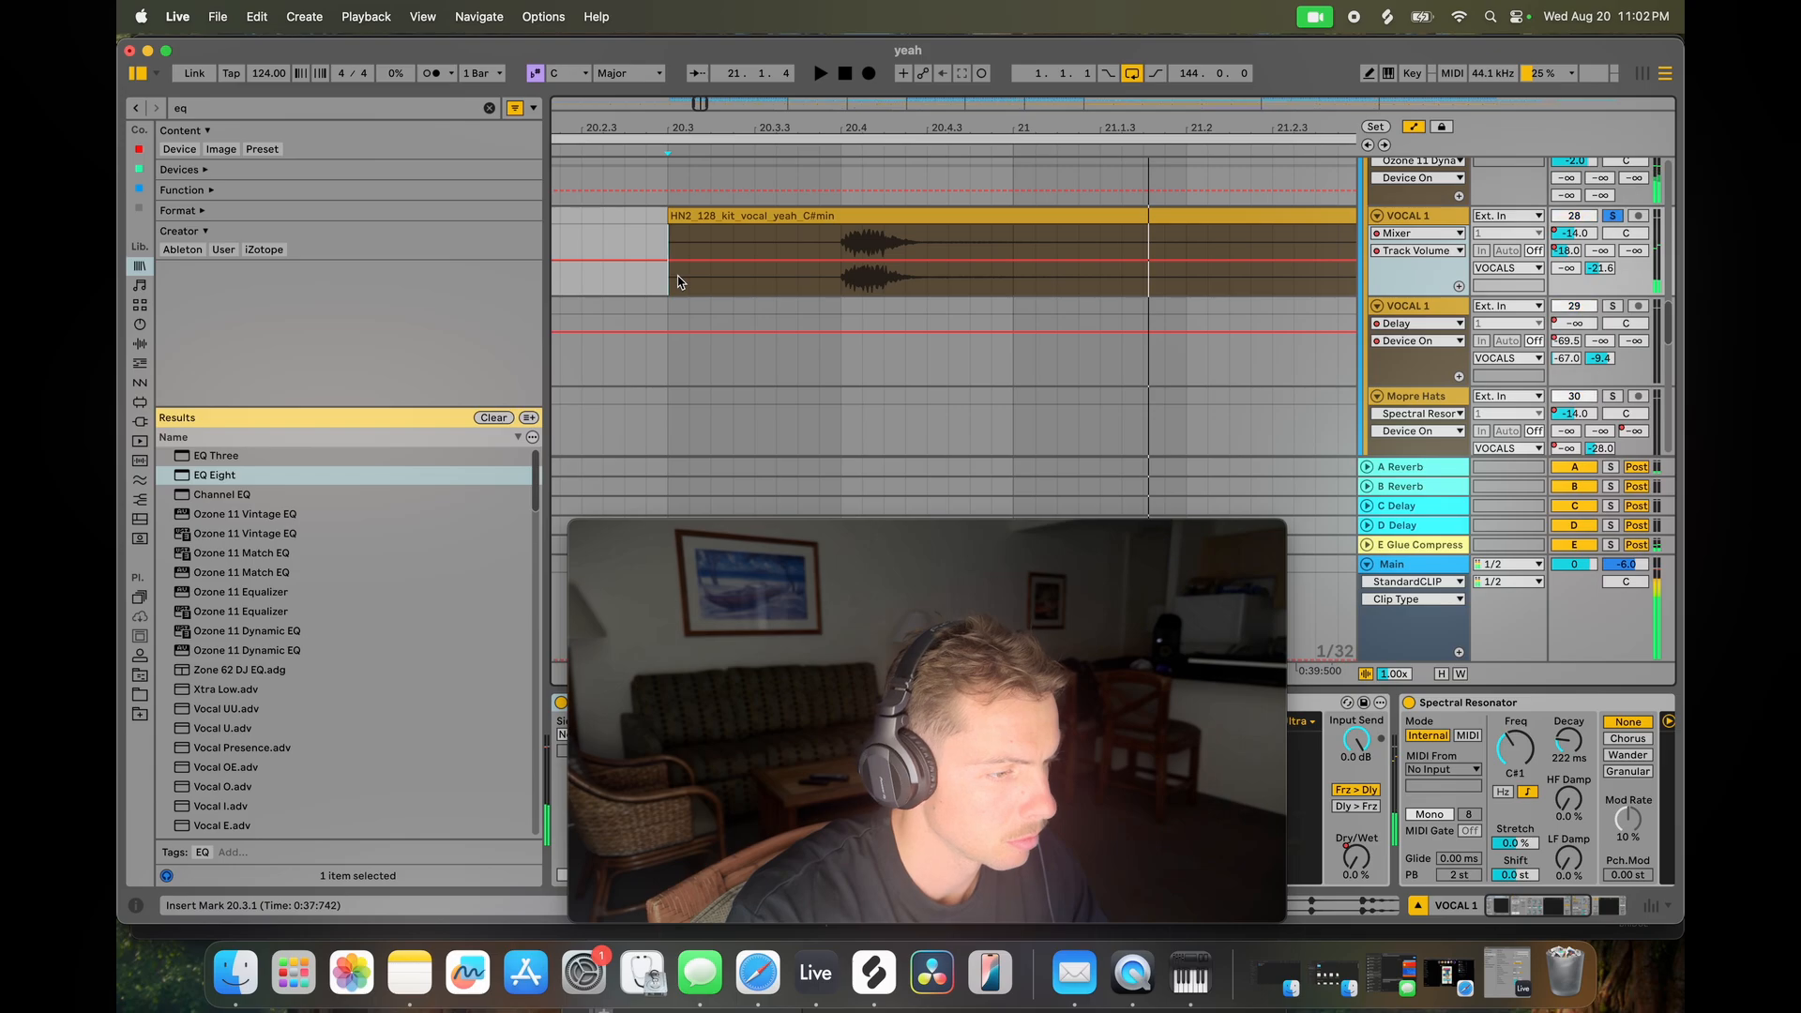
pyautogui.press('space')
pyautogui.moveTo(957, 129); pyautogui.dragTo(936, 47)
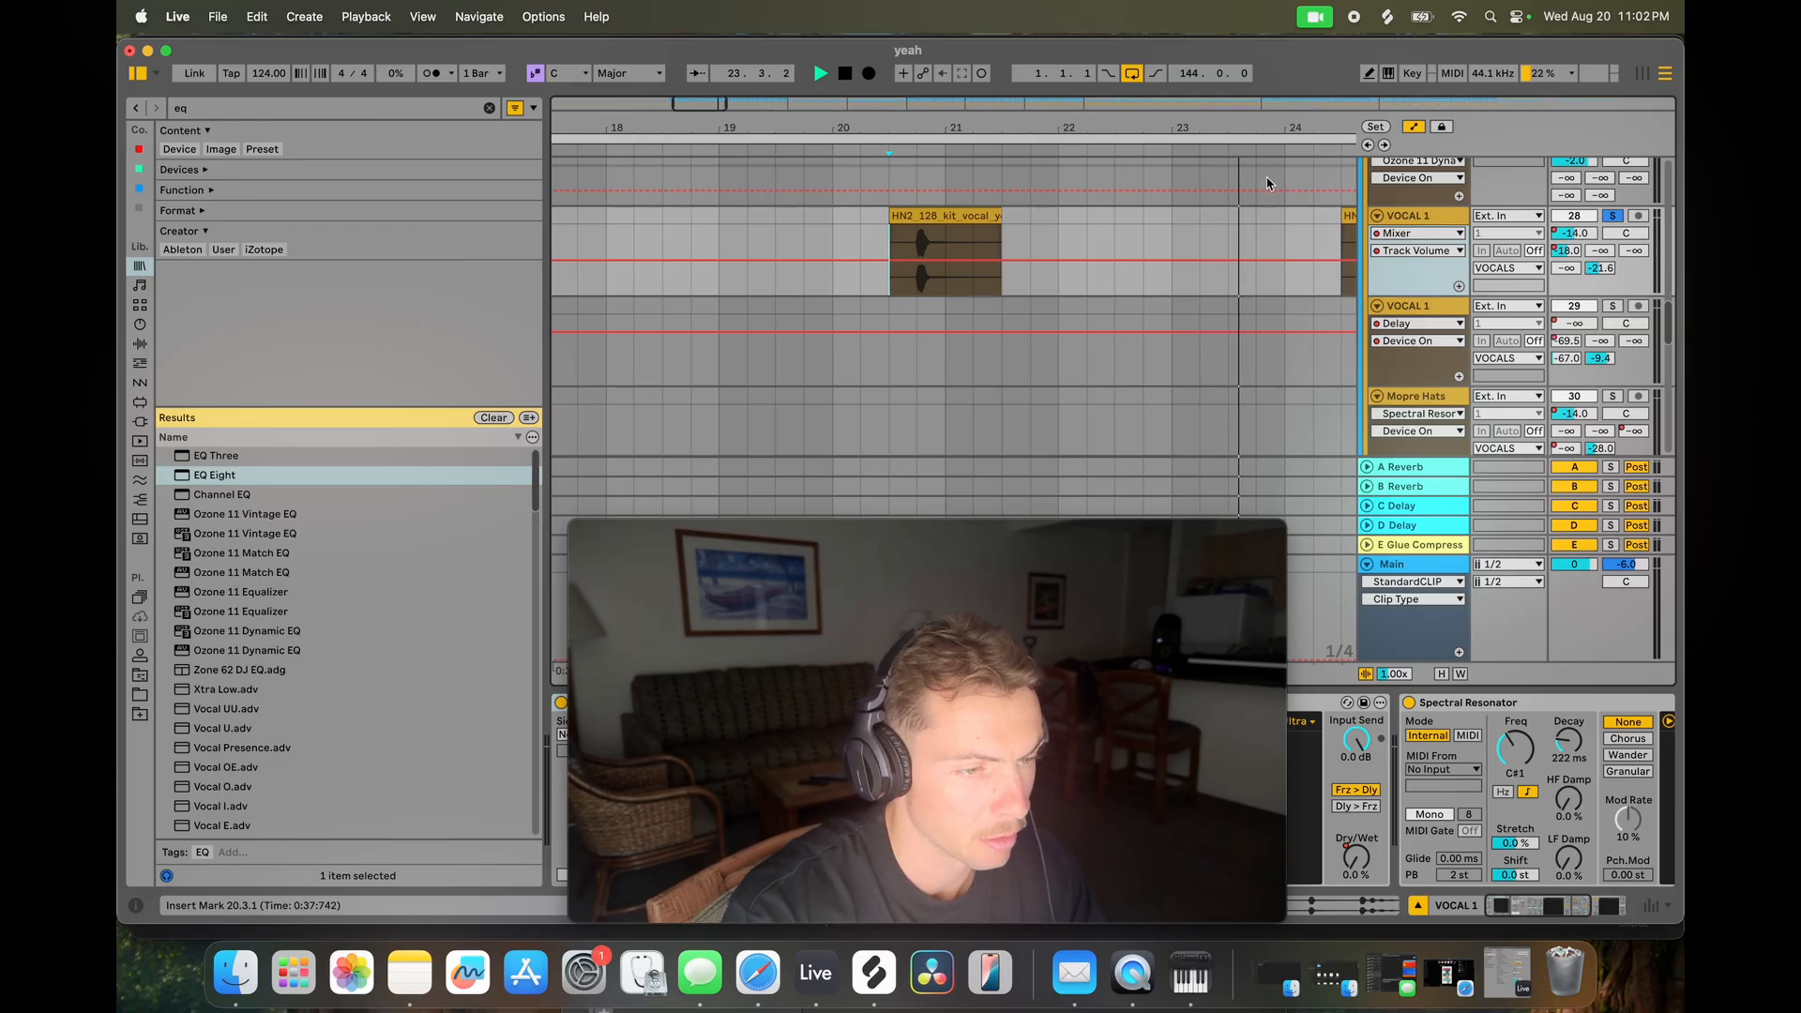
pyautogui.press('space')
# Play the rapid vocal chops on VOCAL 1 from bar 45, ahead of the first drop.
pyautogui.moveTo(1295, 131); pyautogui.dragTo(848, 49)
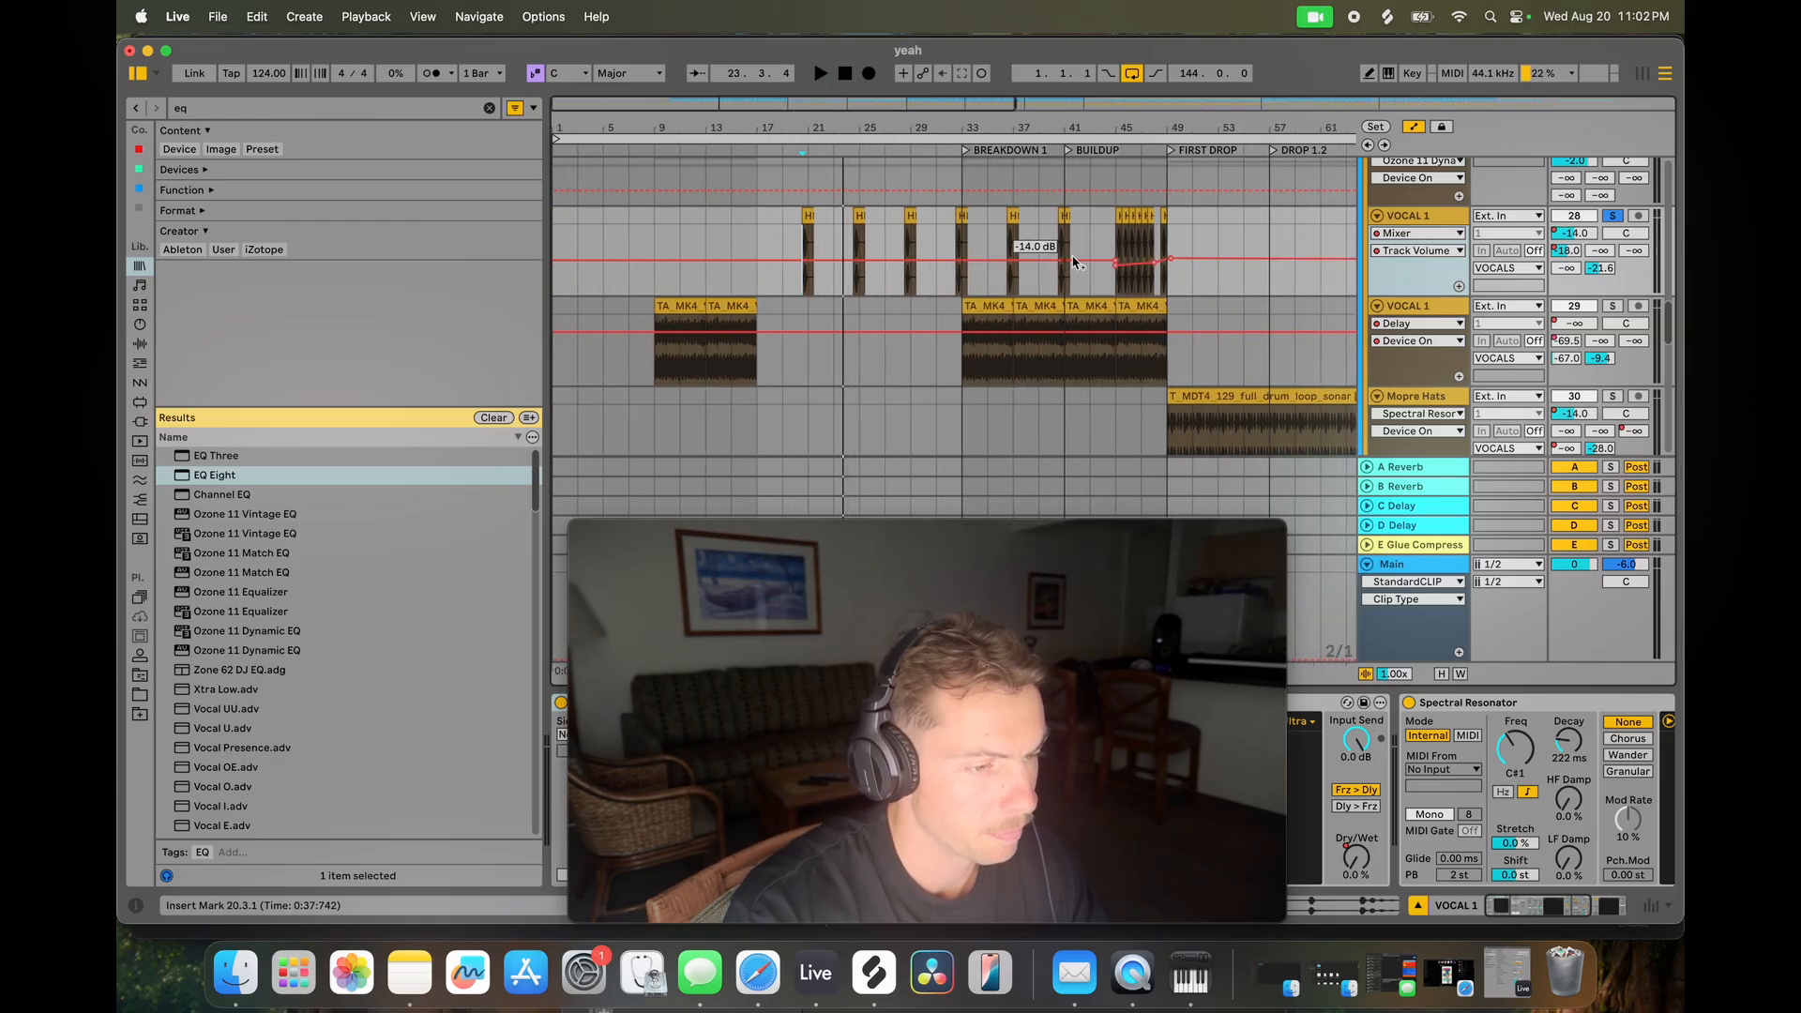
pyautogui.click(1119, 183)
pyautogui.press('space')
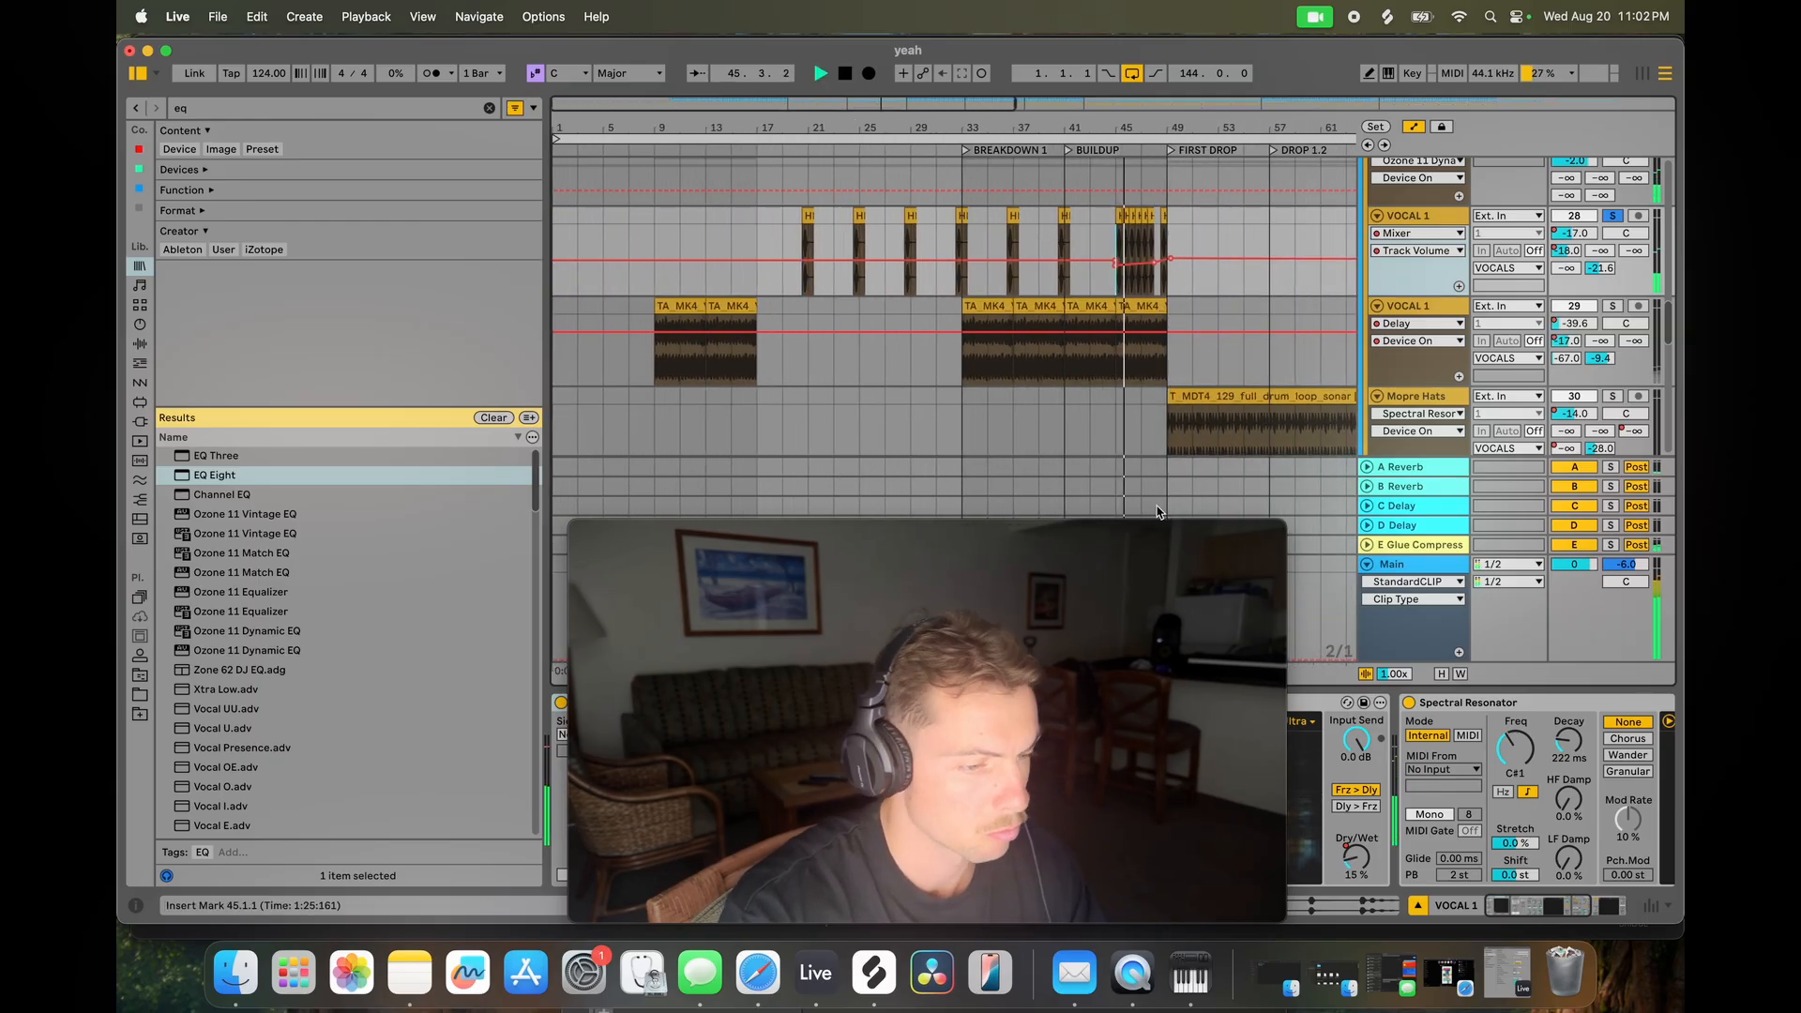
# Reposition the QuickTime Player webcam window over the arrangement, return to Ableton Live and stop playback.
pyautogui.click(1162, 537)
pyautogui.moveTo(1163, 537); pyautogui.dragTo(919, 318)
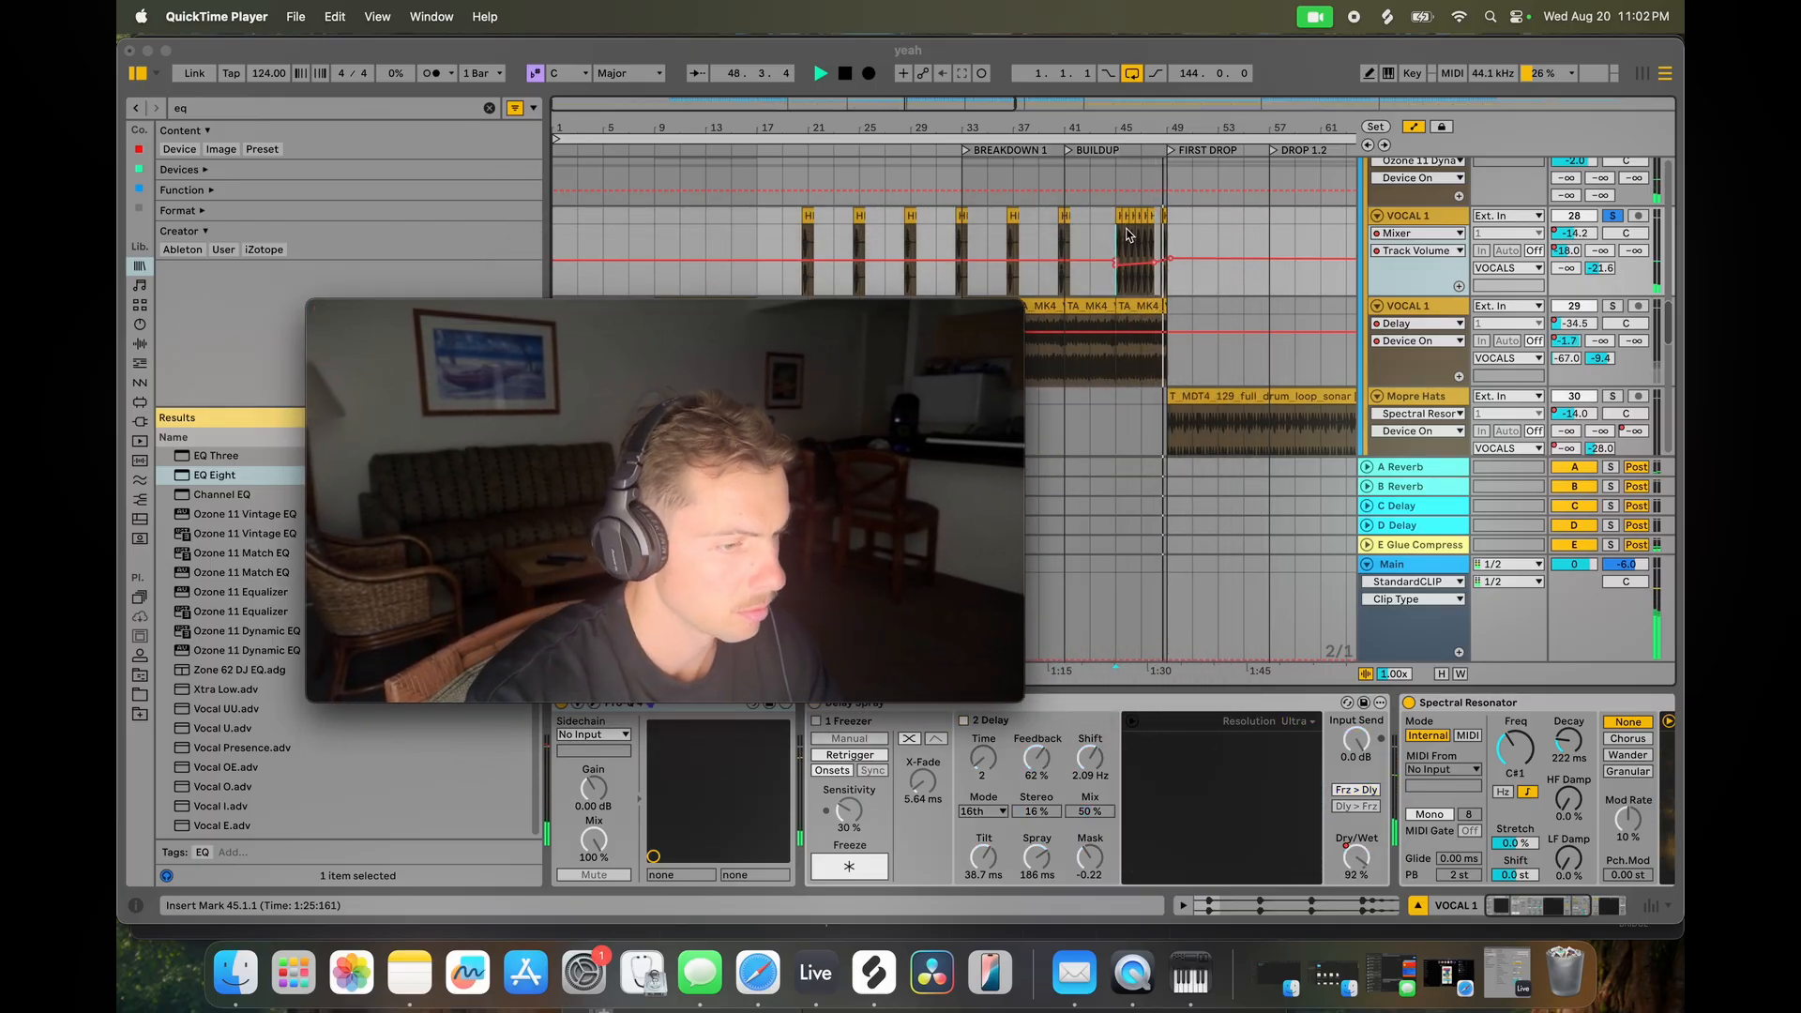
pyautogui.press('space')
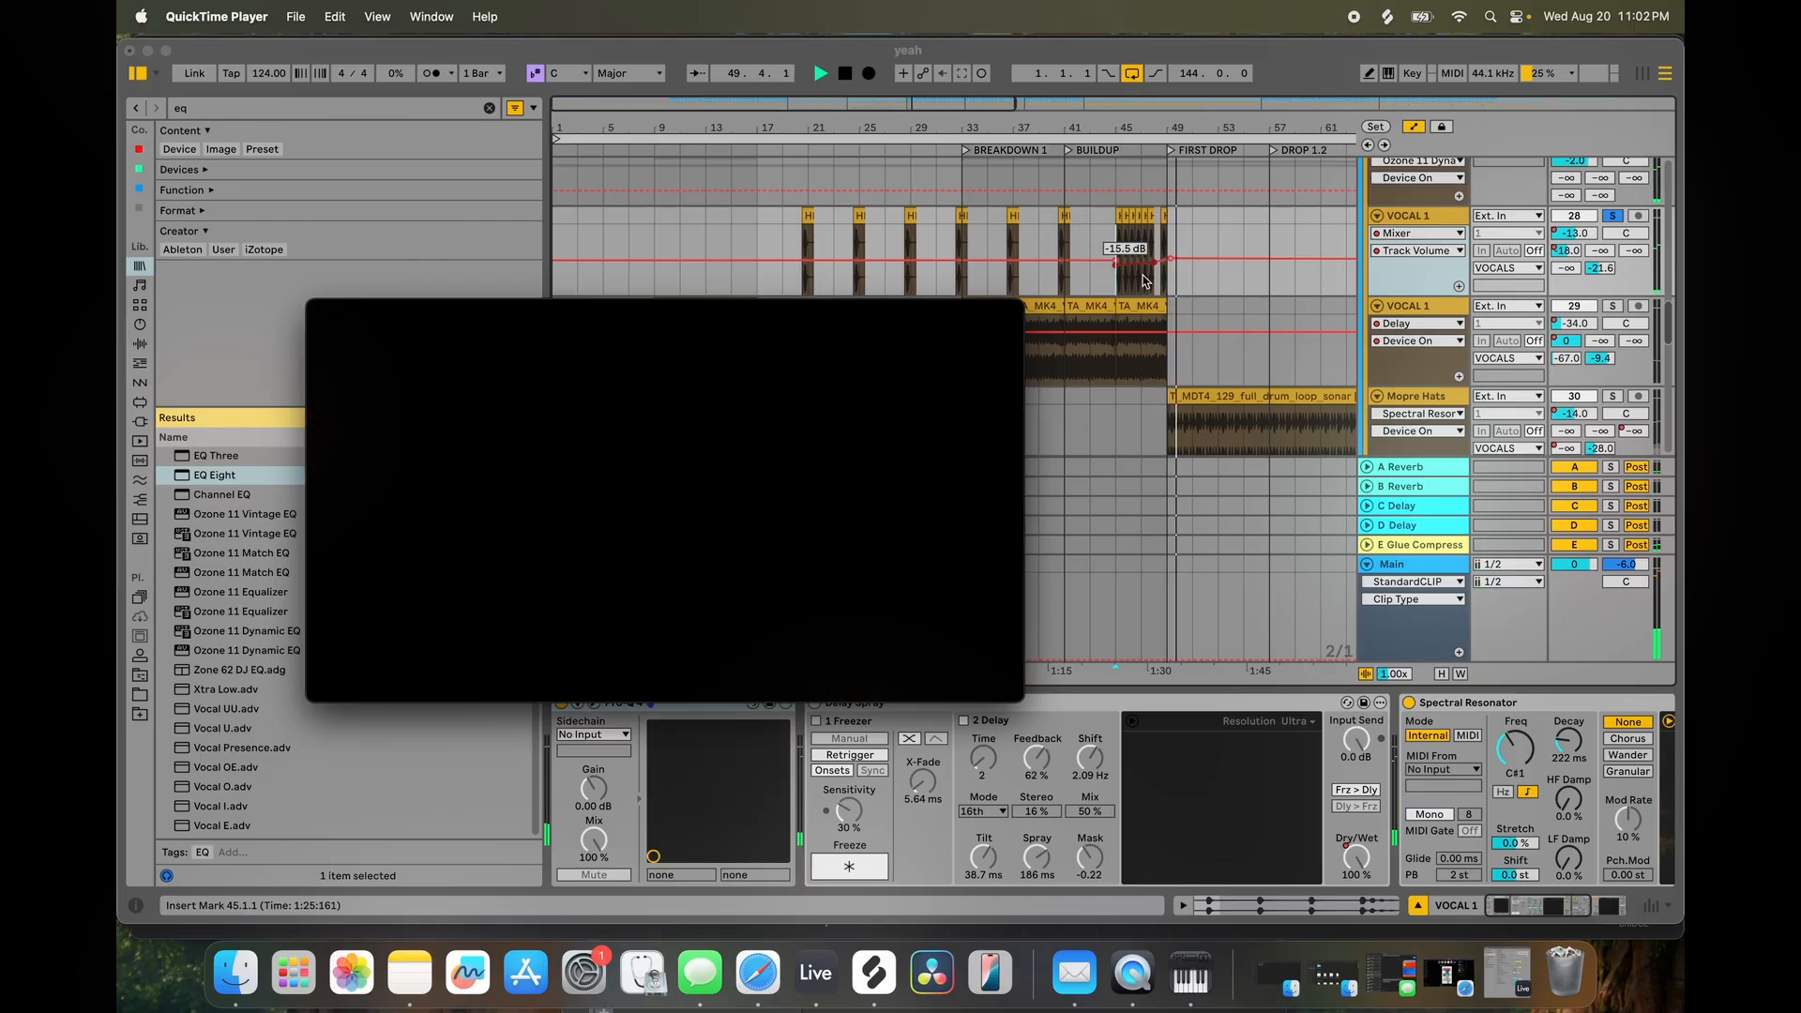
pyautogui.moveTo(984, 330); pyautogui.dragTo(1234, 304)
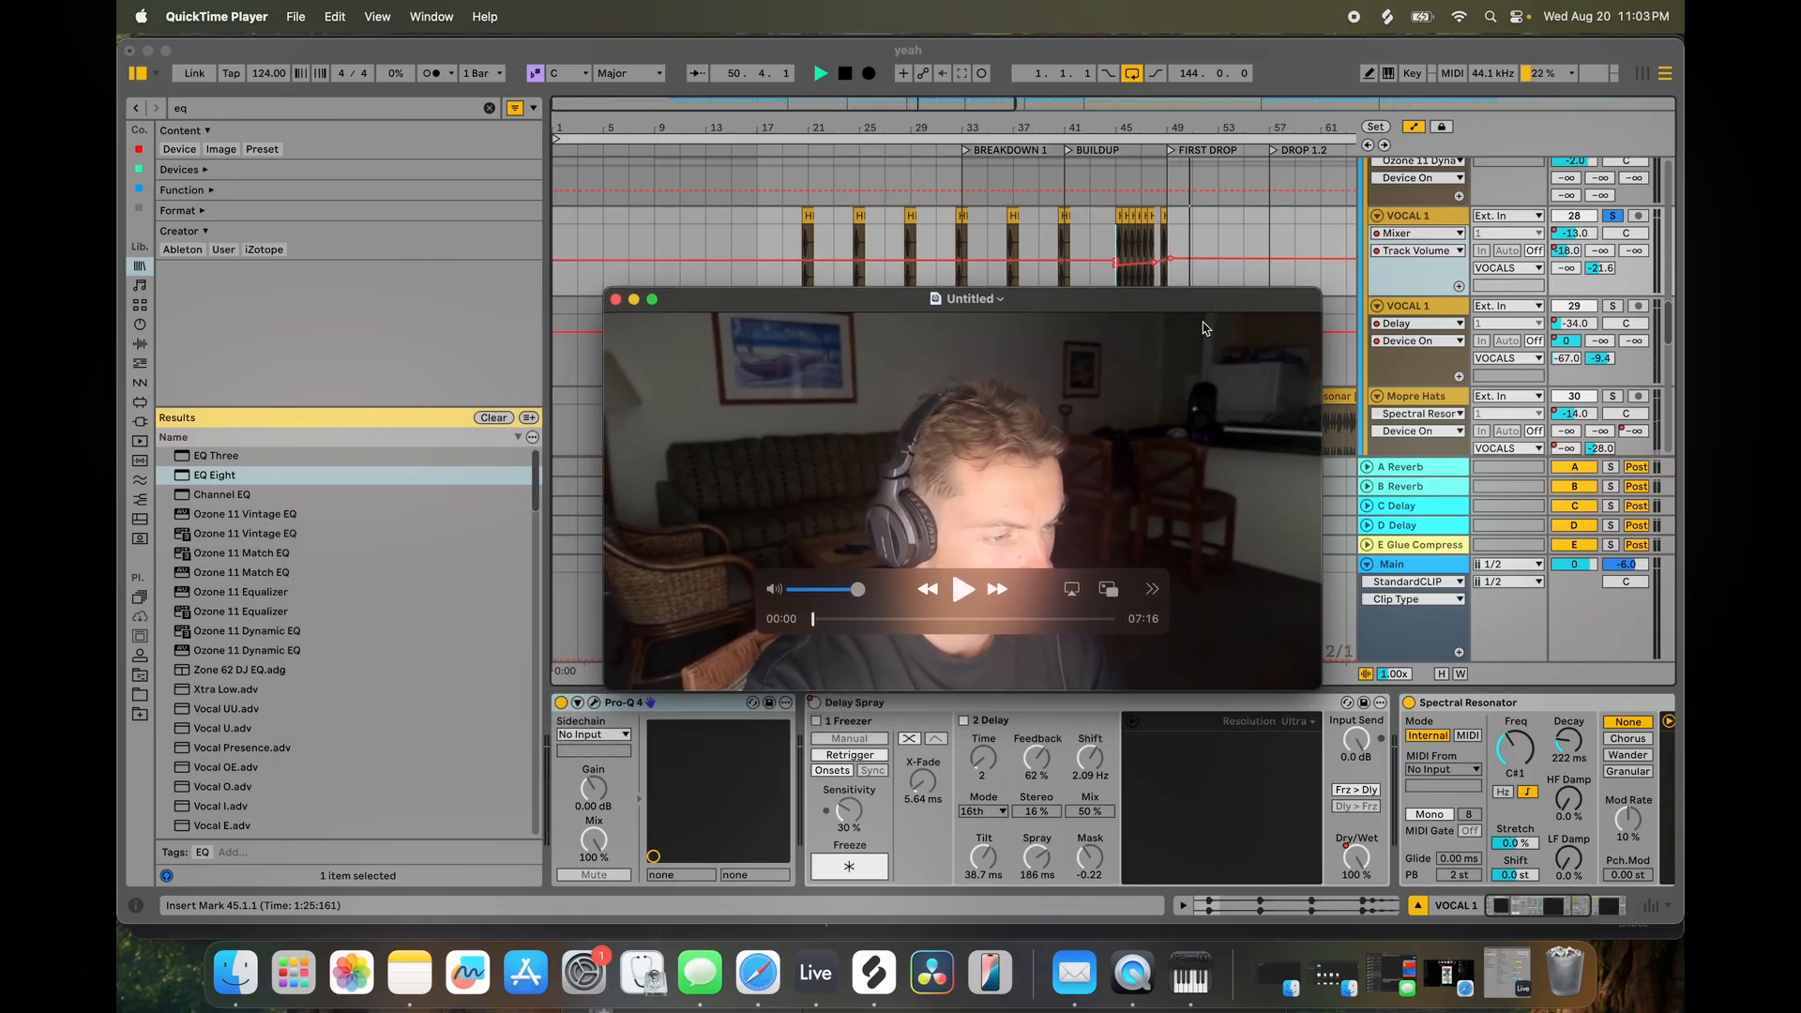
pyautogui.click(1082, 232)
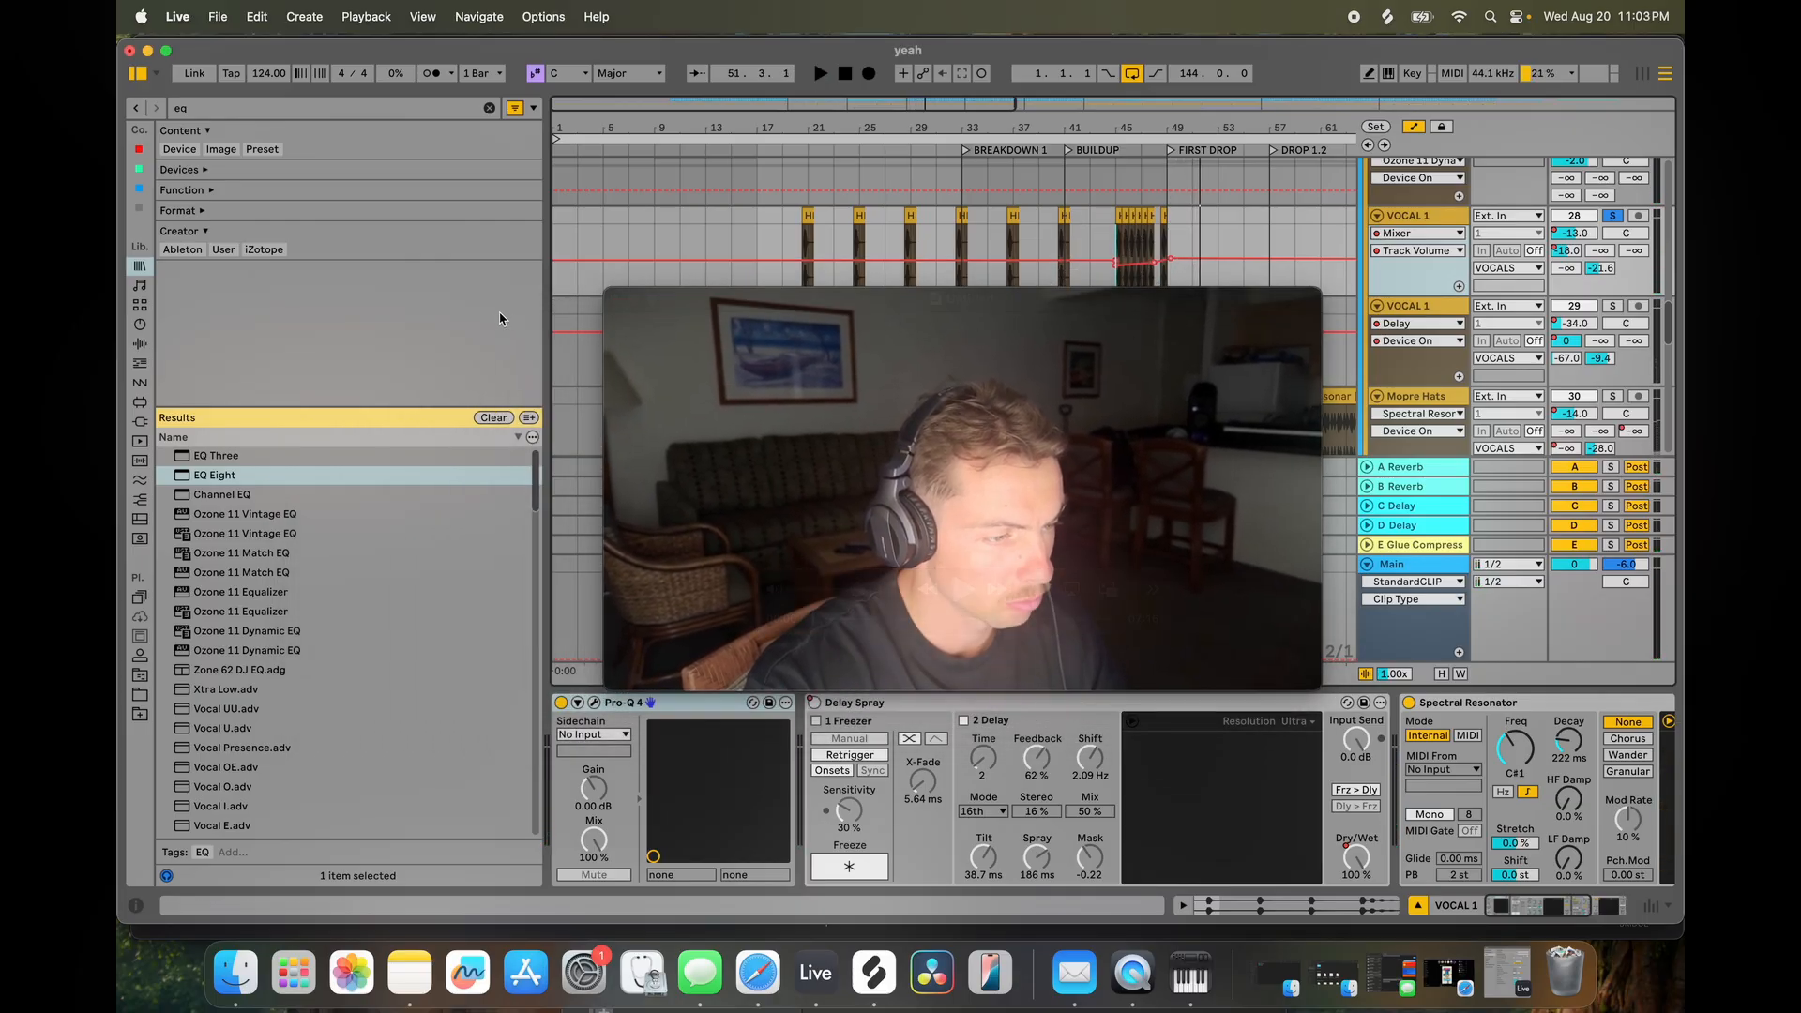
# Open a new movie recording in QuickTime Player and close the previous untitled recording.
pyautogui.click(648, 375)
pyautogui.click(295, 16)
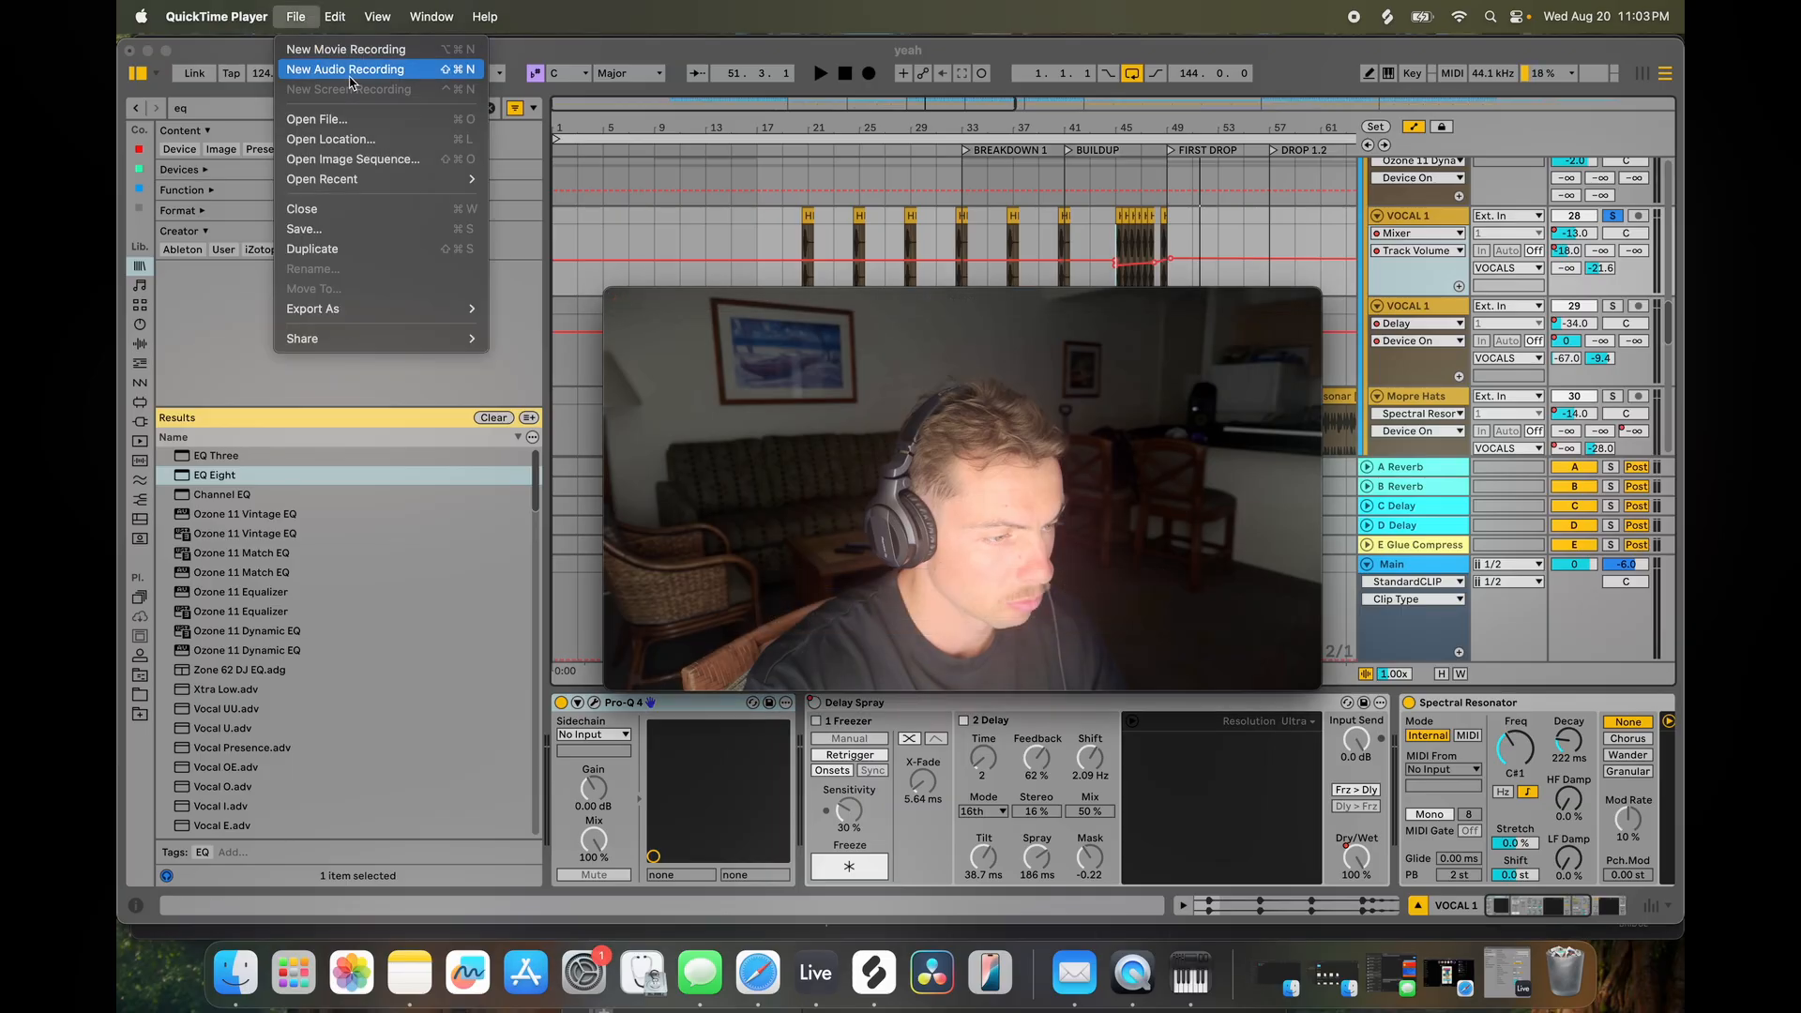
pyautogui.click(362, 54)
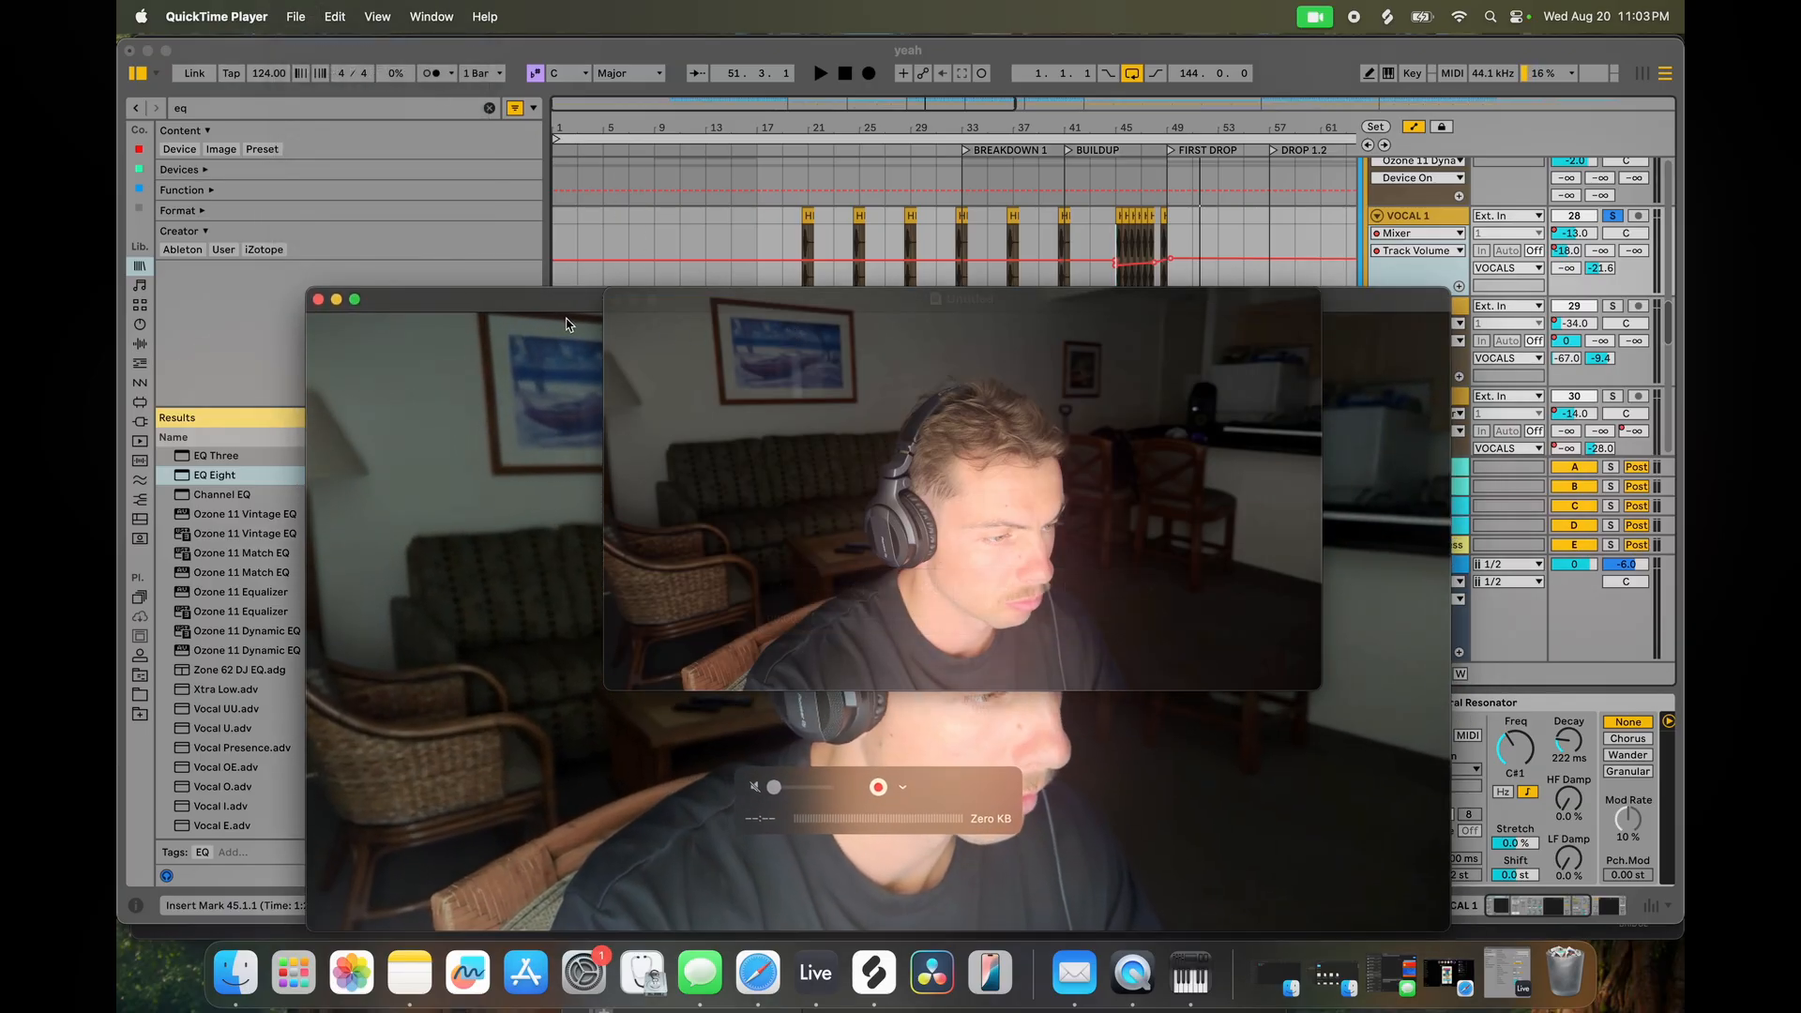
pyautogui.click(615, 300)
pyautogui.click(819, 604)
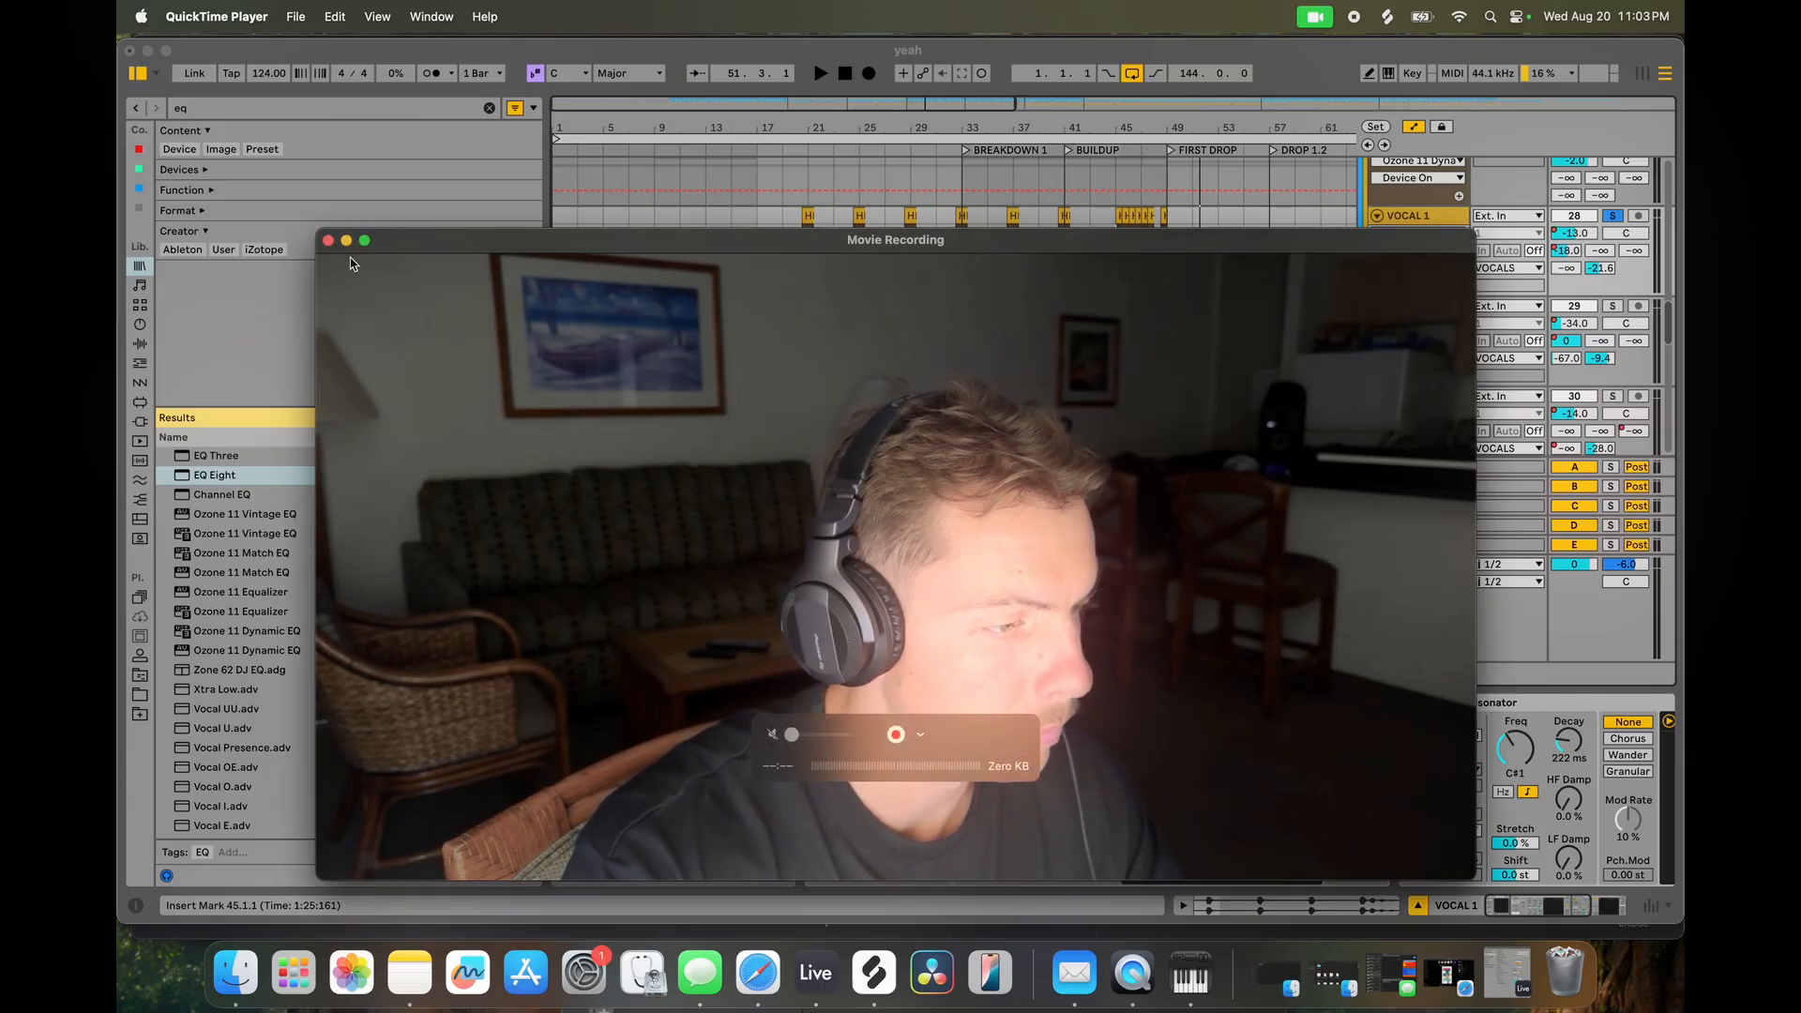
# Float the movie recording window on top, shrink it and place it just below the VOCAL 1 clips.
pyautogui.click(376, 17)
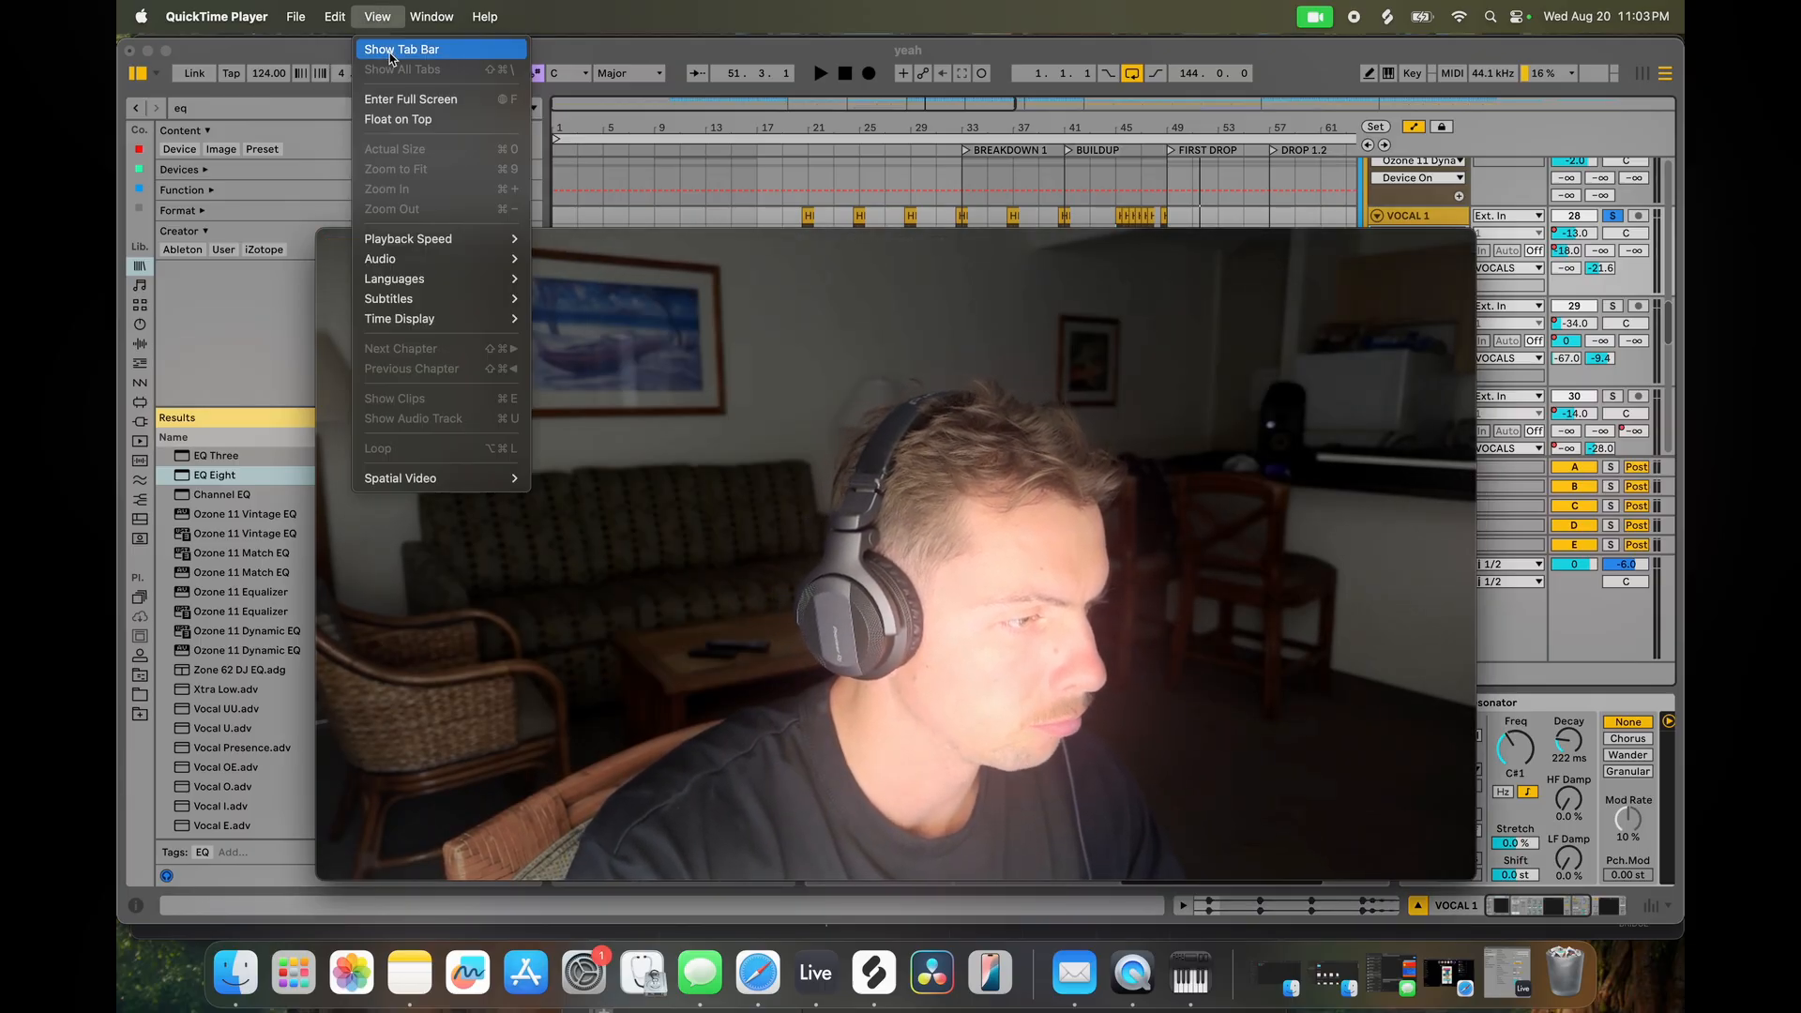
pyautogui.click(410, 120)
pyautogui.moveTo(419, 237); pyautogui.dragTo(436, 11)
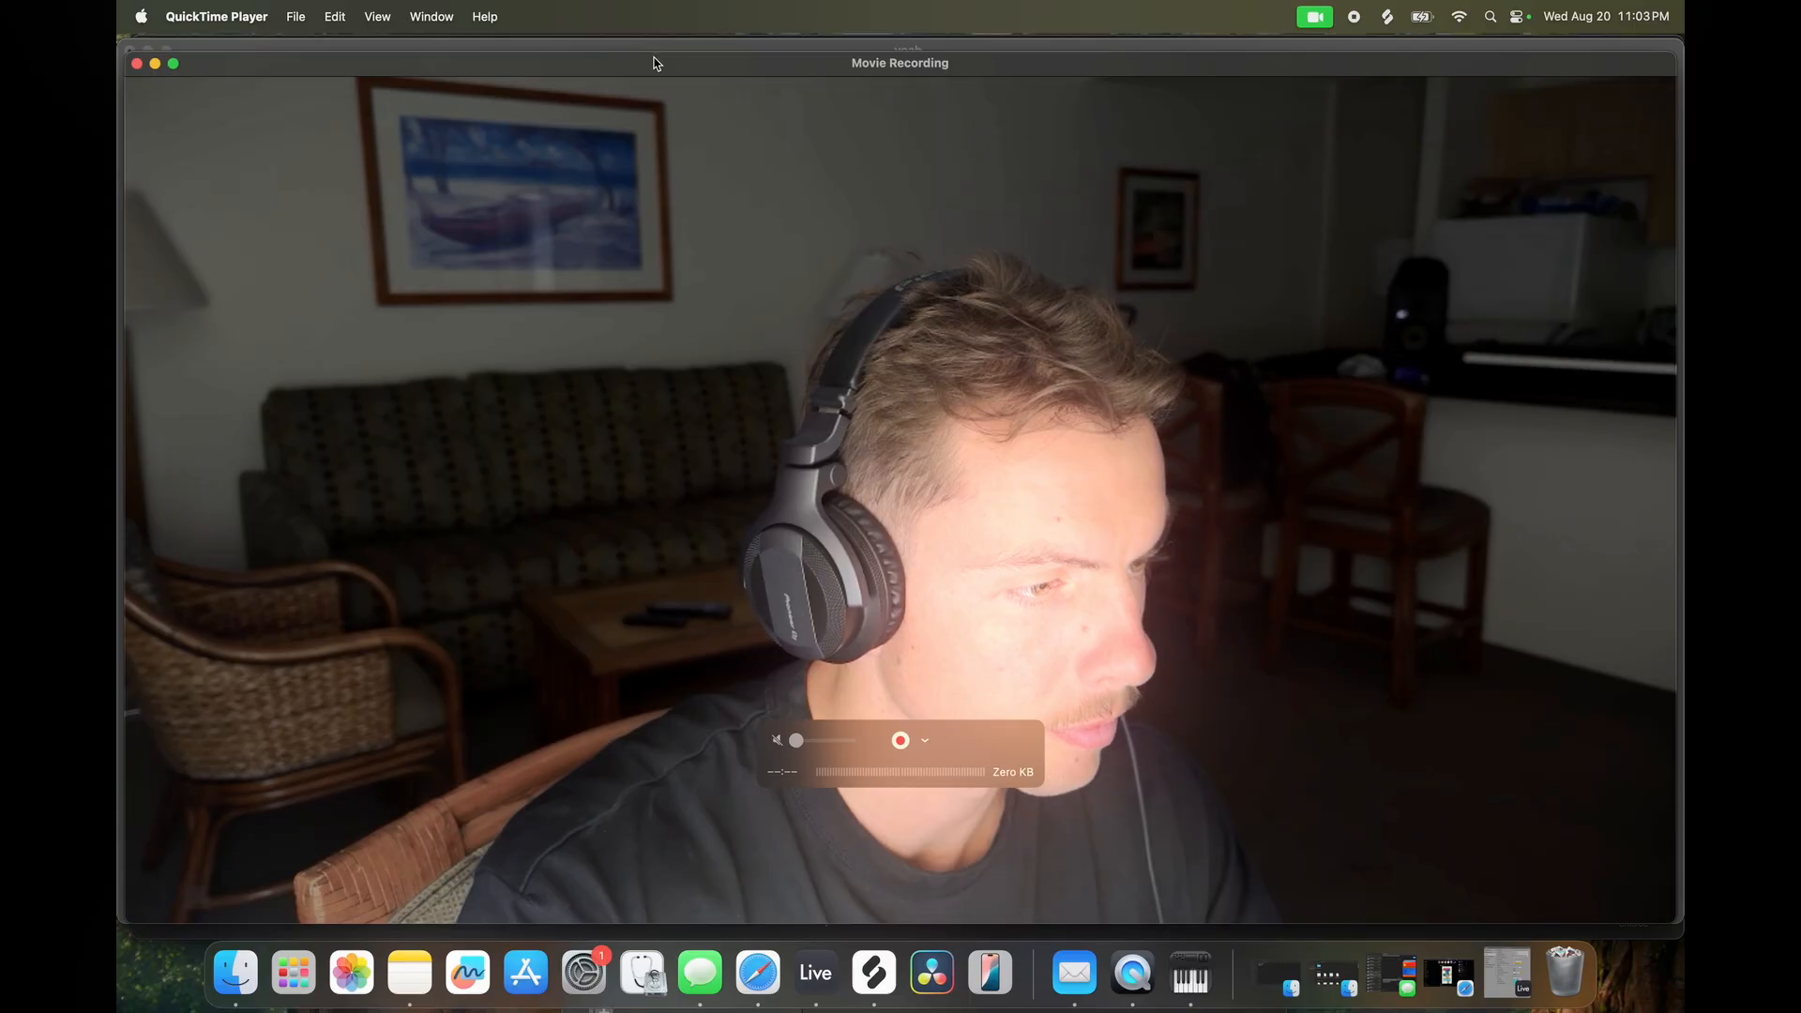
pyautogui.moveTo(654, 61); pyautogui.dragTo(800, 60)
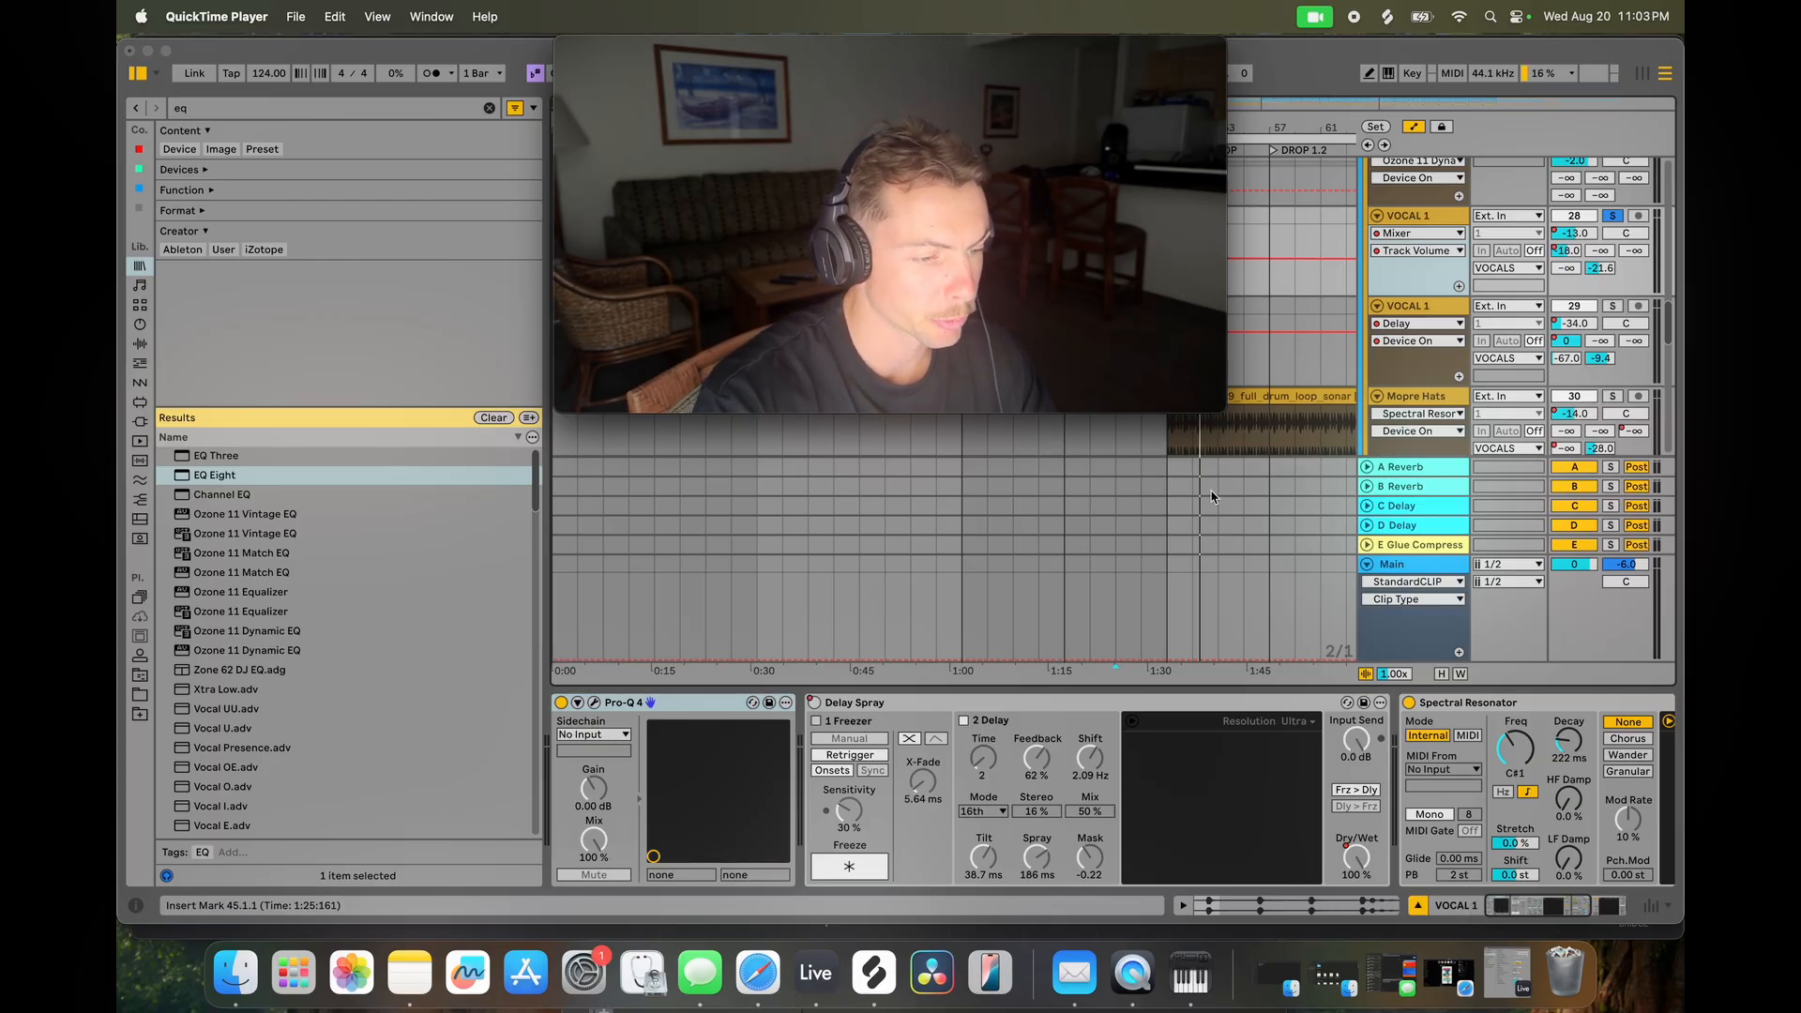
pyautogui.moveTo(1067, 52); pyautogui.dragTo(1090, 372)
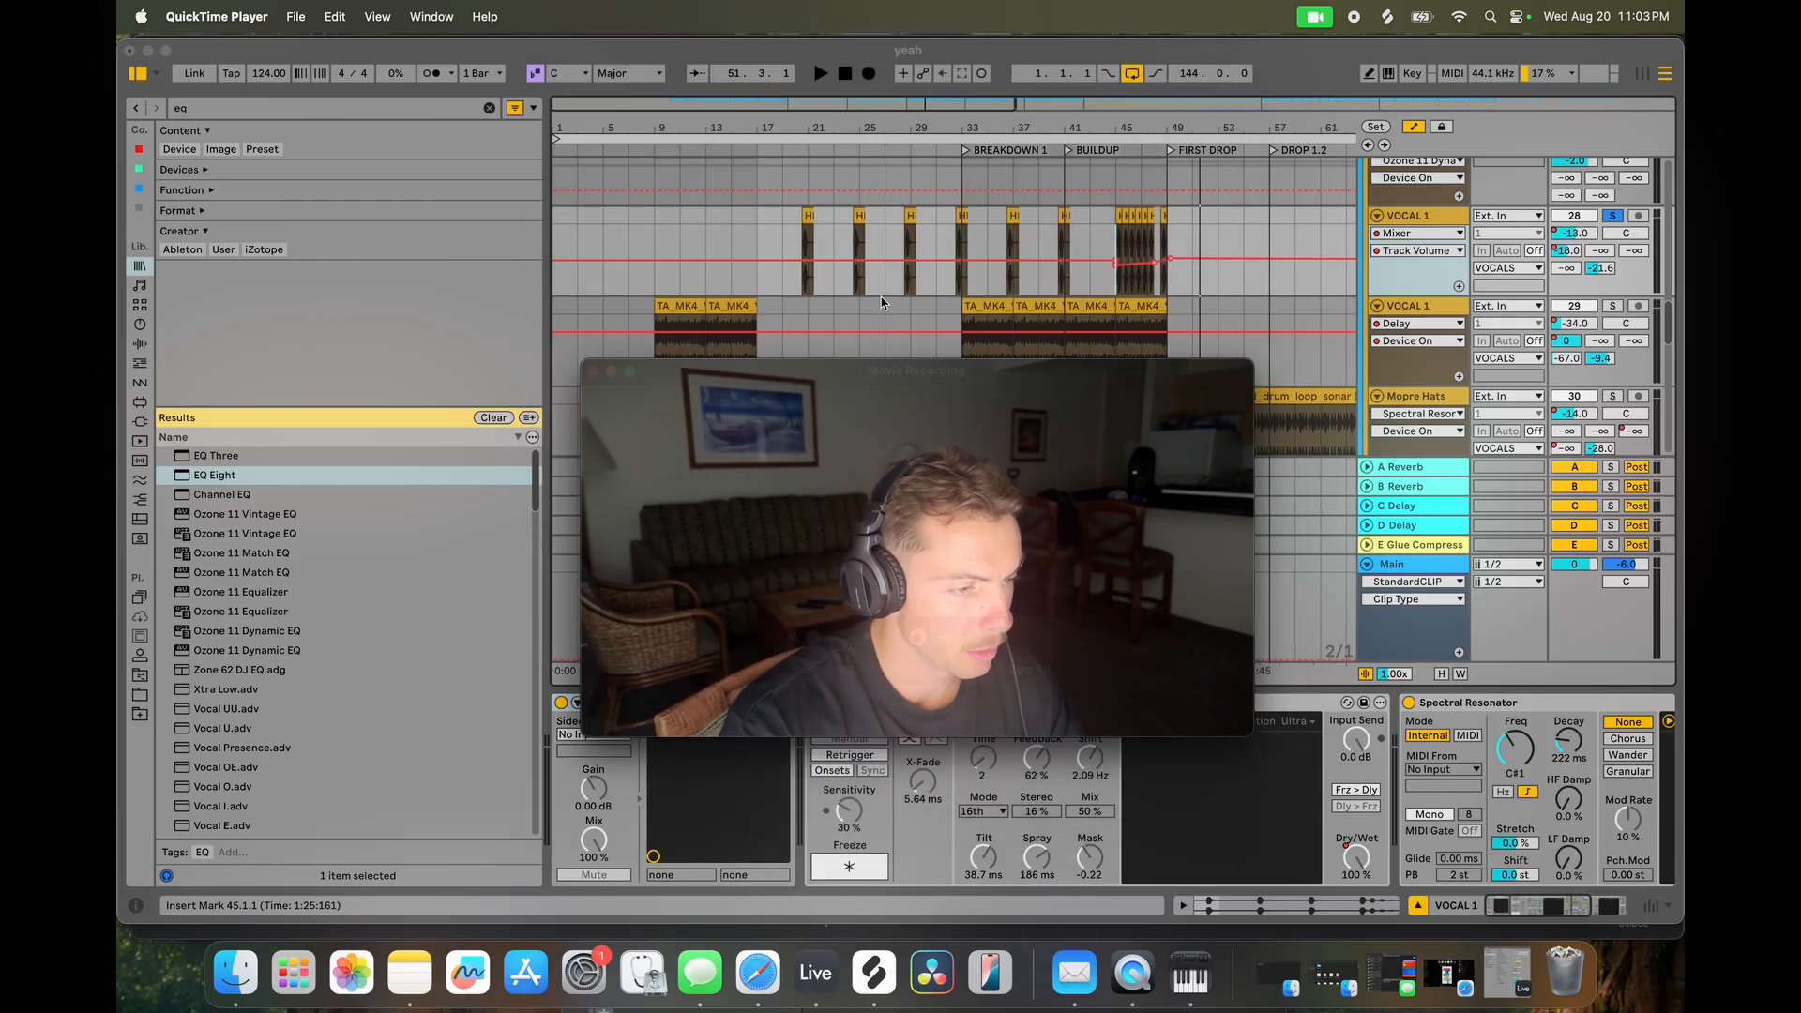
pyautogui.press('super+Tab')
pyautogui.moveTo(880, 379); pyautogui.dragTo(871, 320)
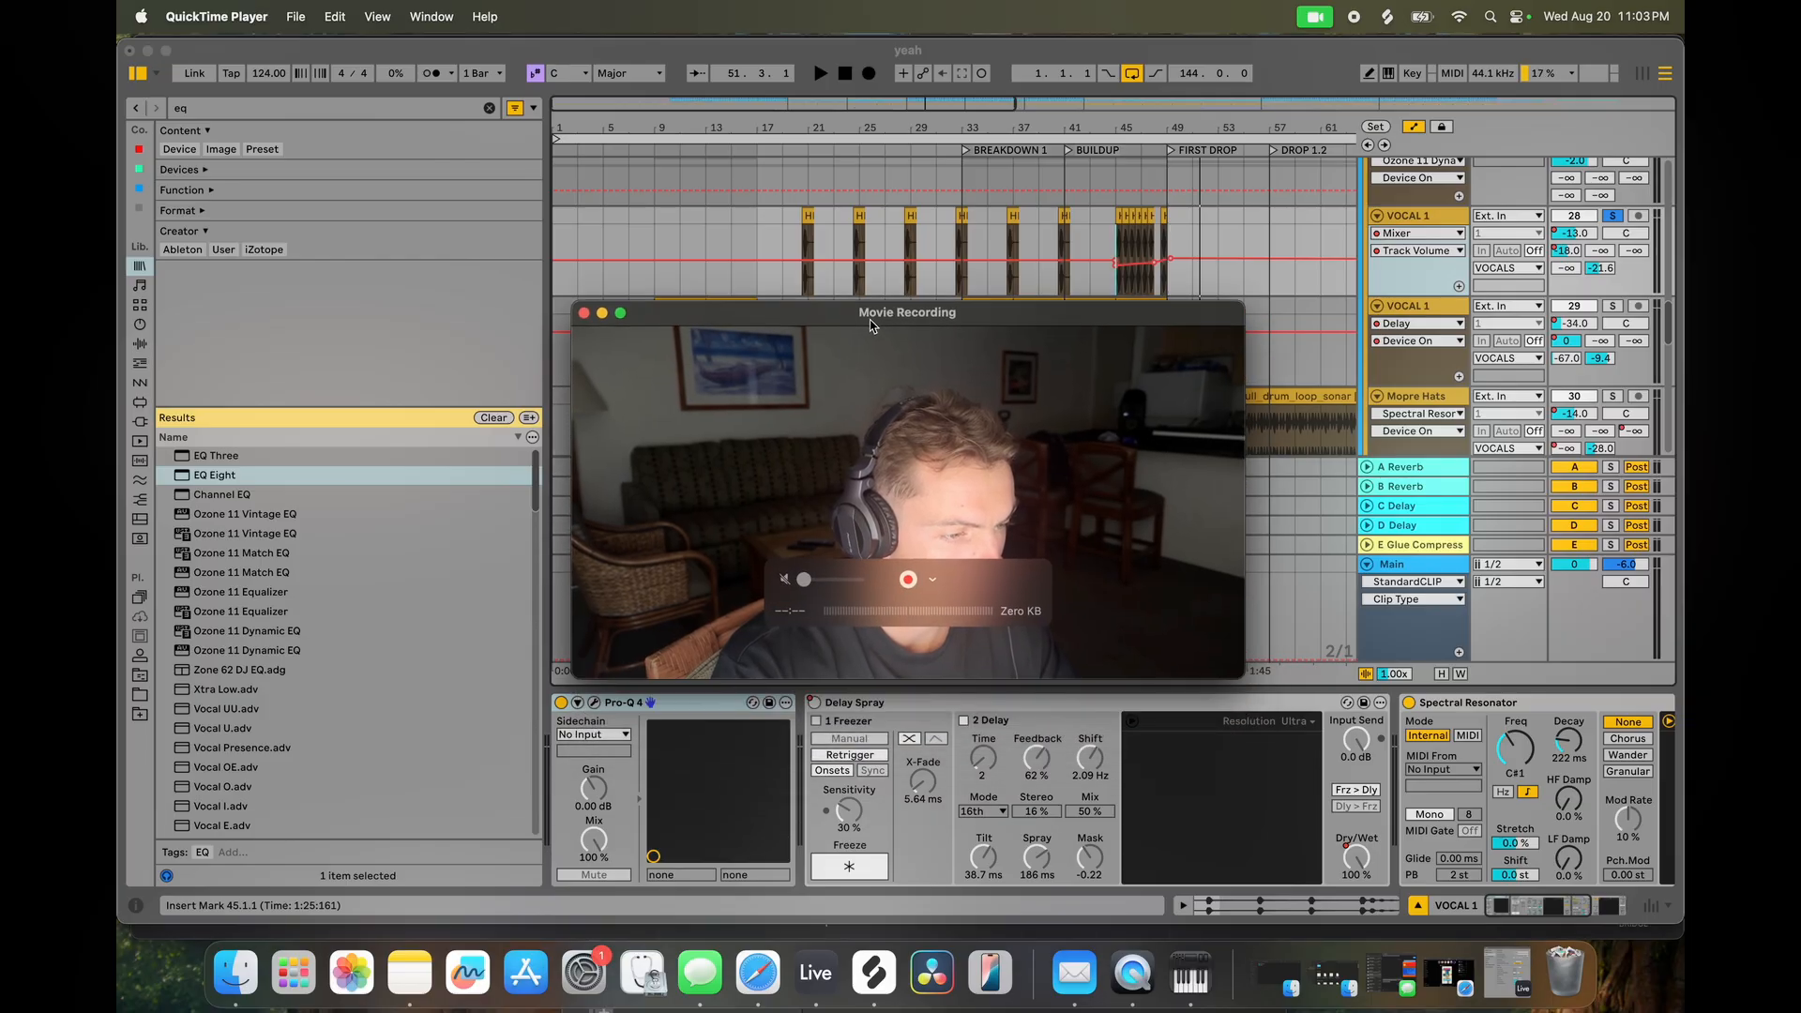
# Open the Pro-Q 4 on VOCAL 1, inspect its EQ curve while the vocal chops play, and close it.
pyautogui.click(1550, 900)
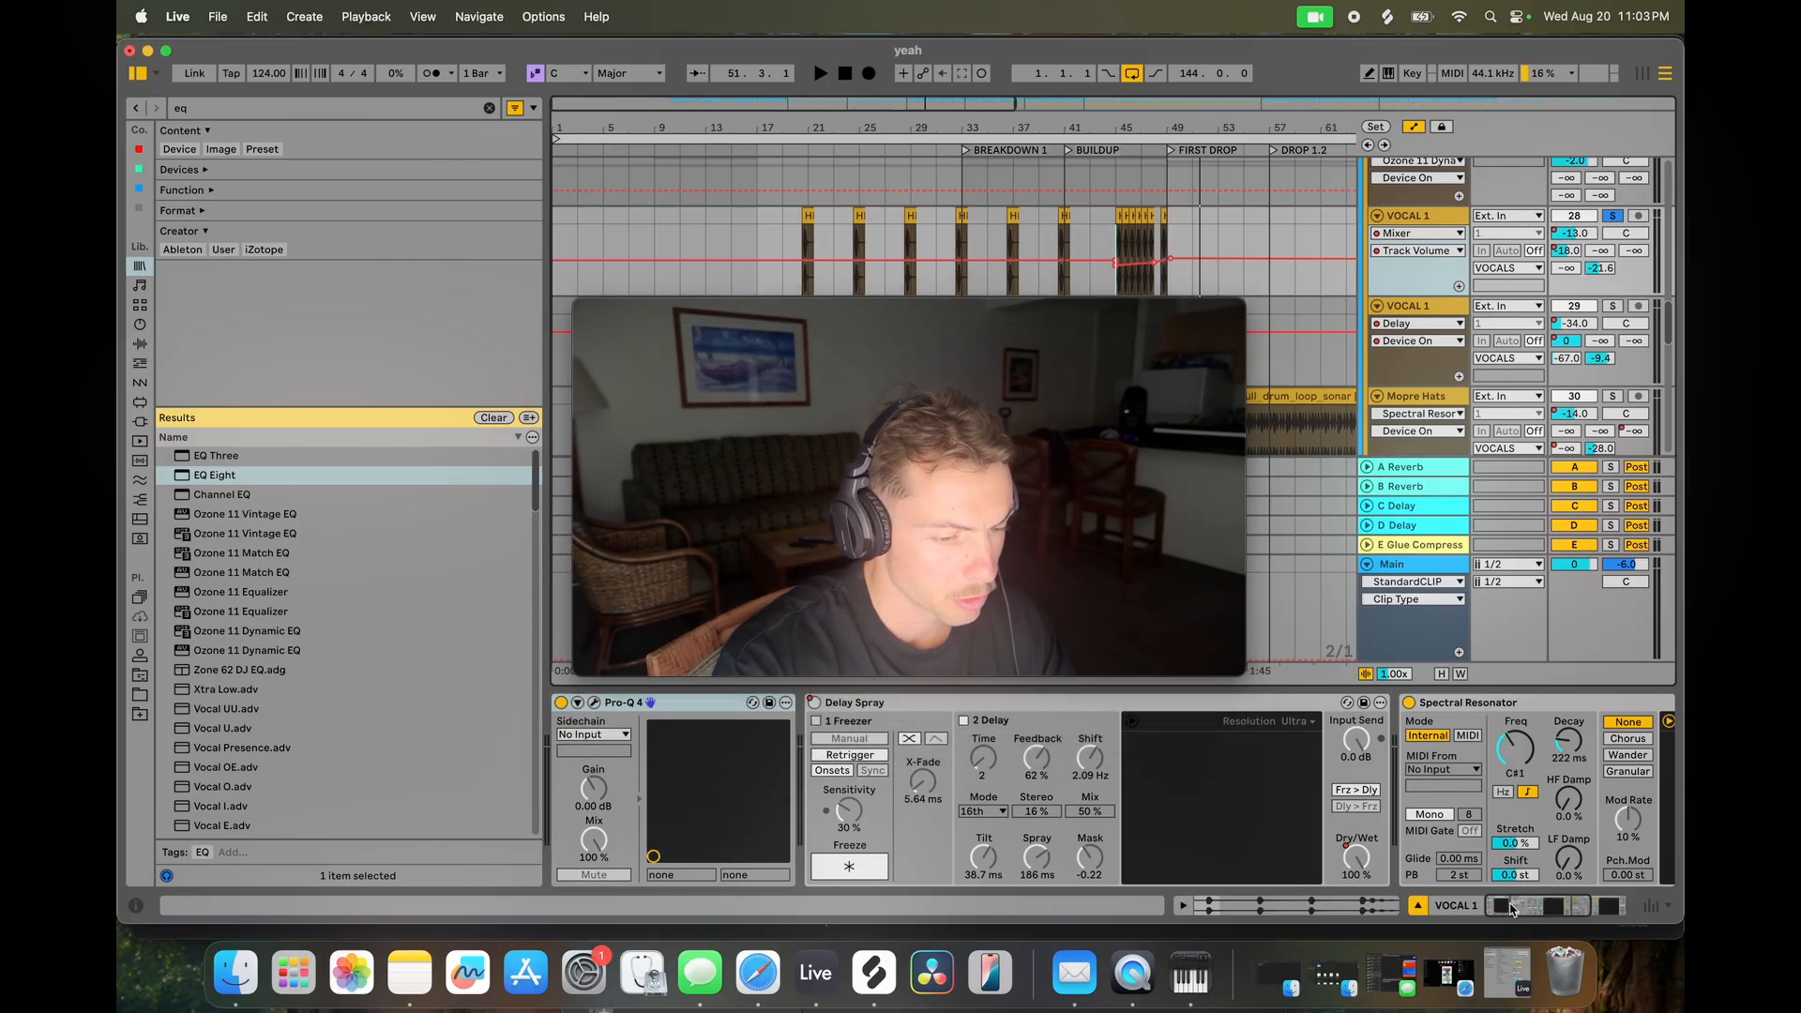
pyautogui.click(593, 703)
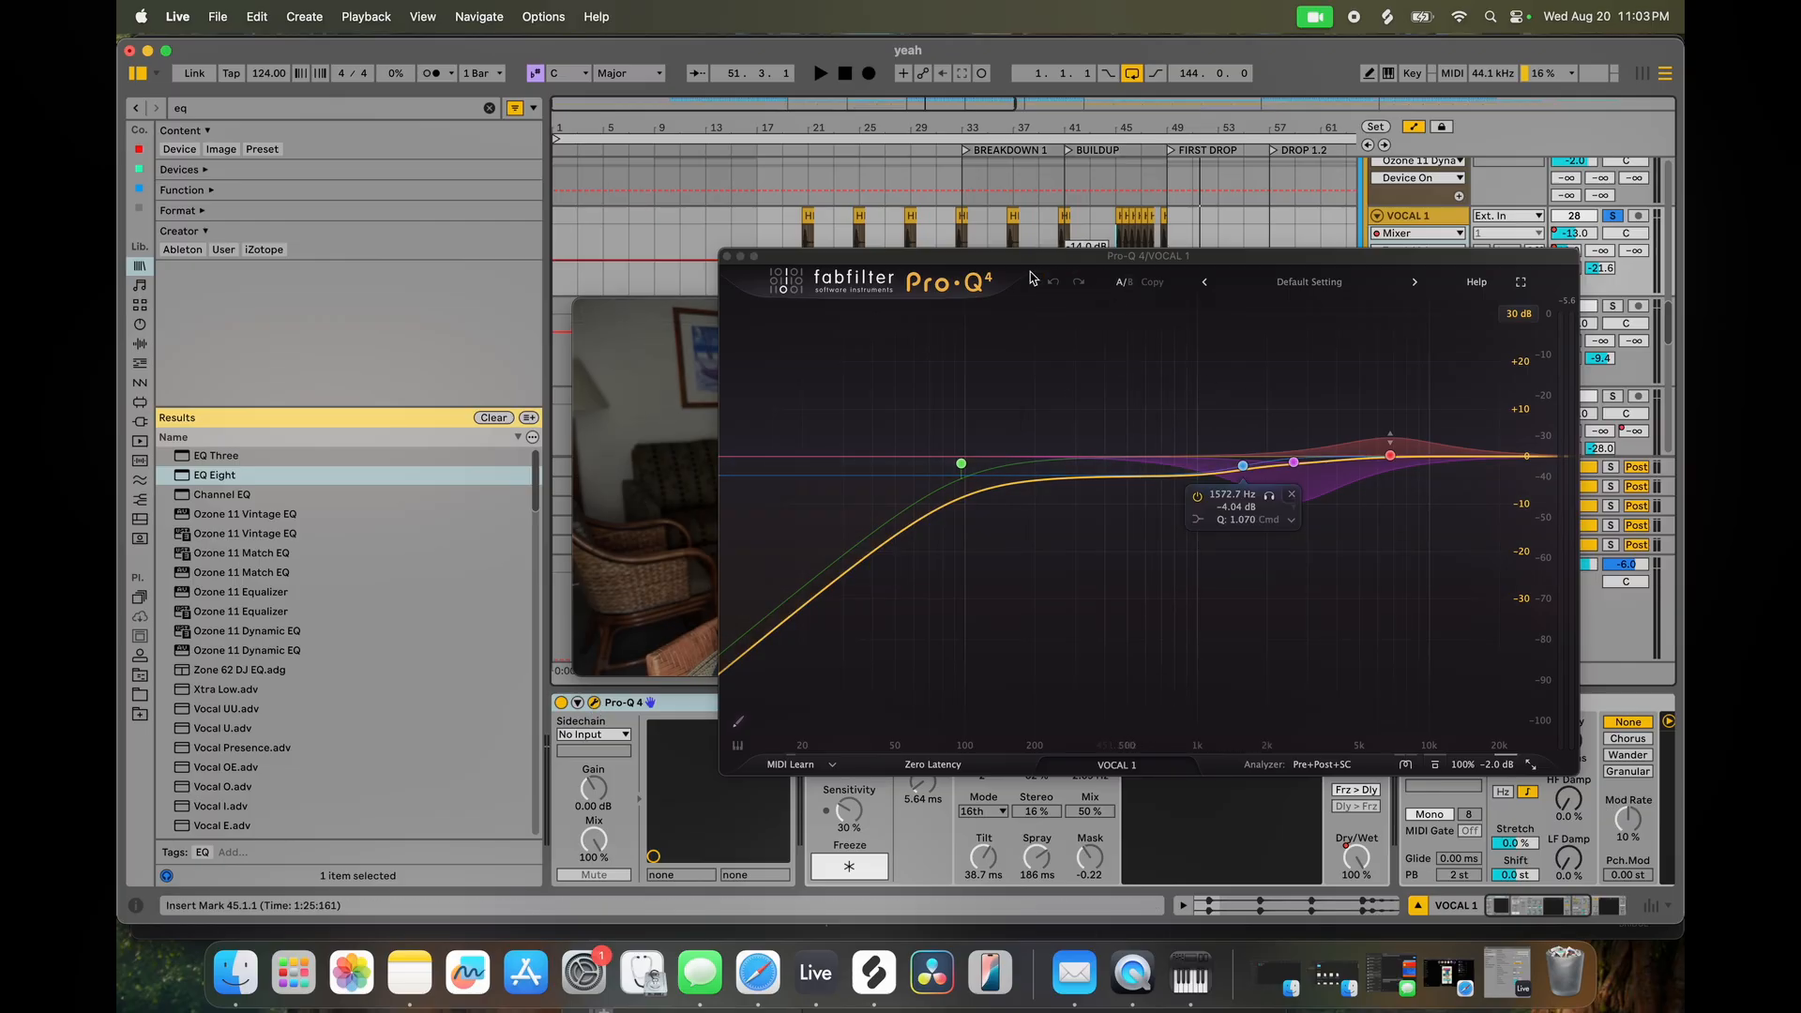
pyautogui.press('space')
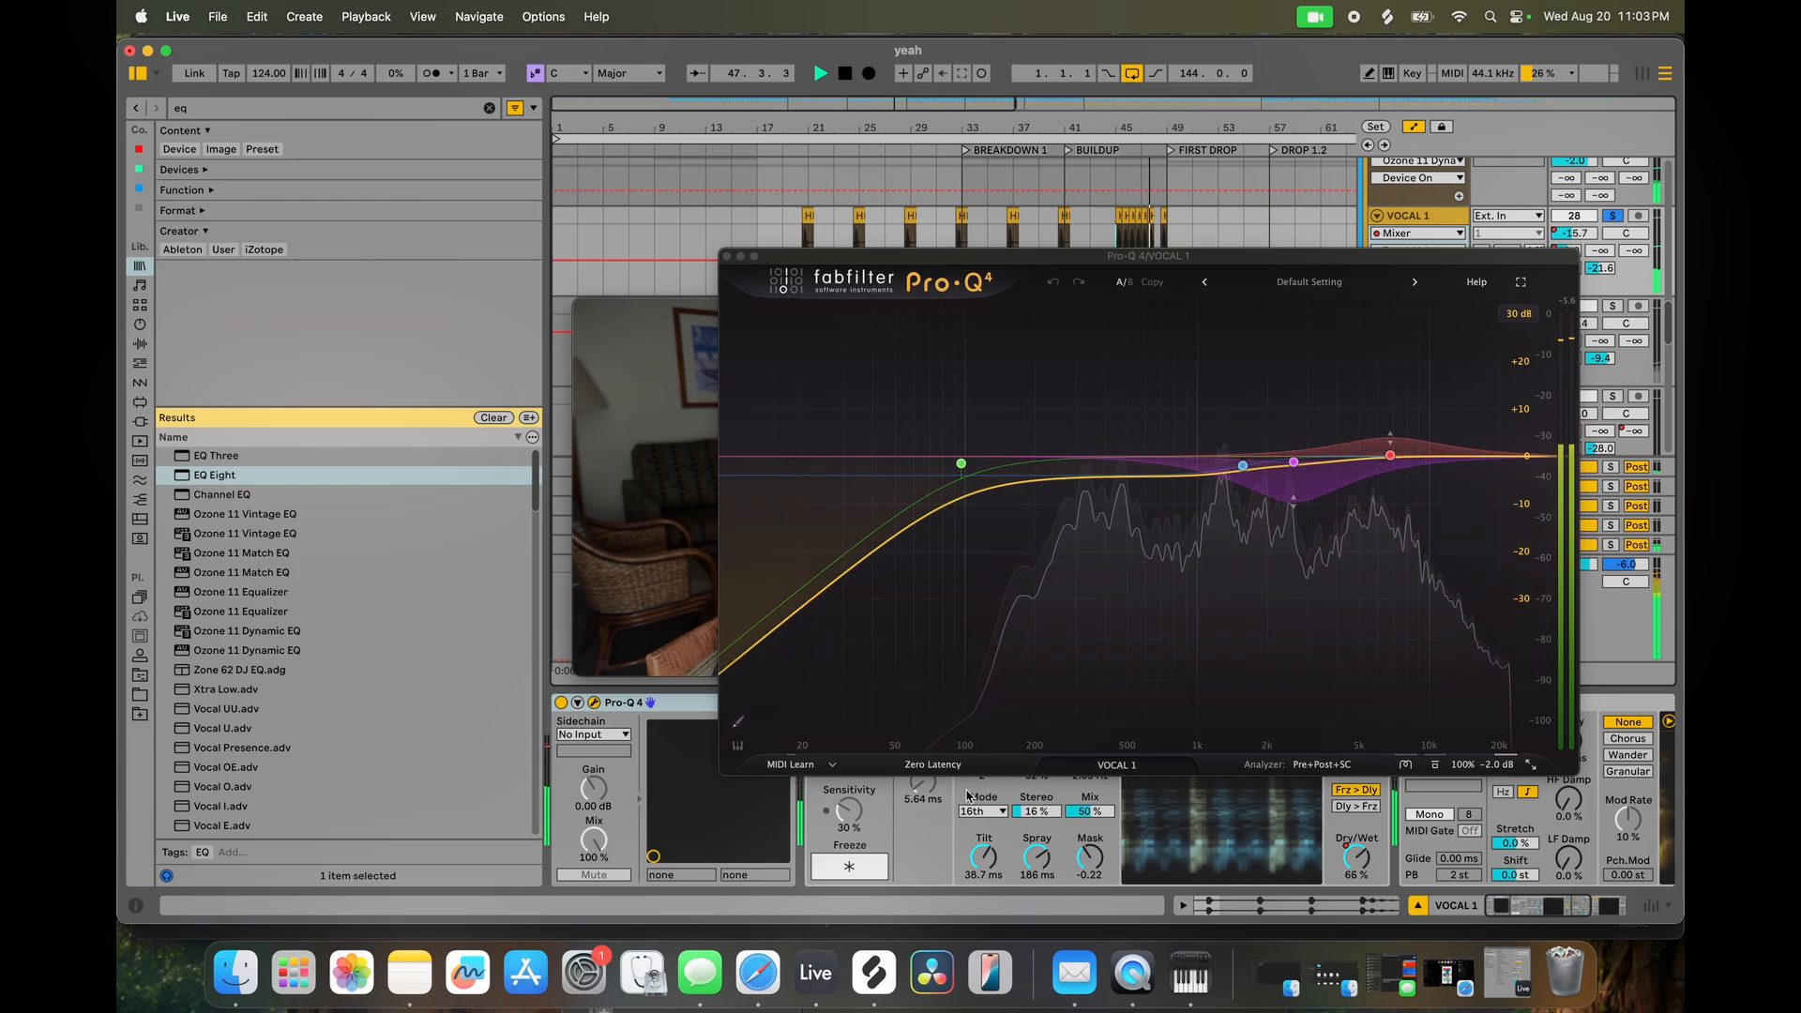
pyautogui.press('space')
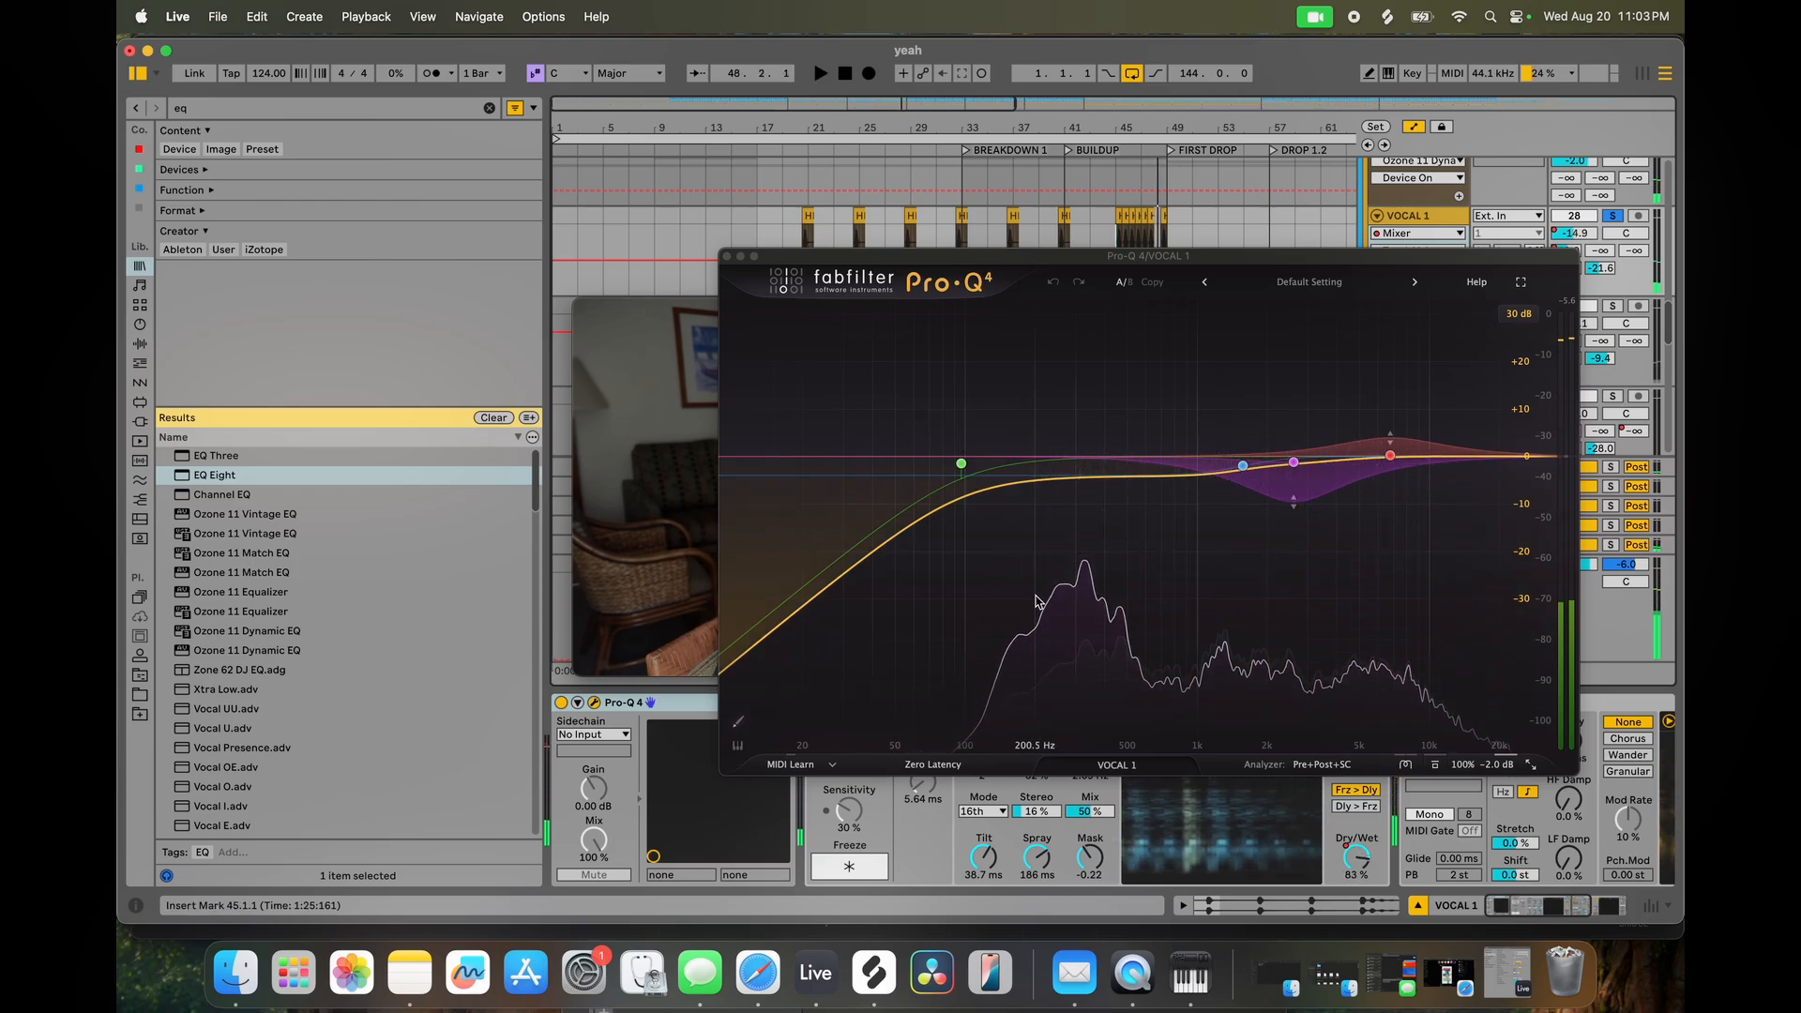
pyautogui.moveTo(1055, 255); pyautogui.dragTo(958, 113)
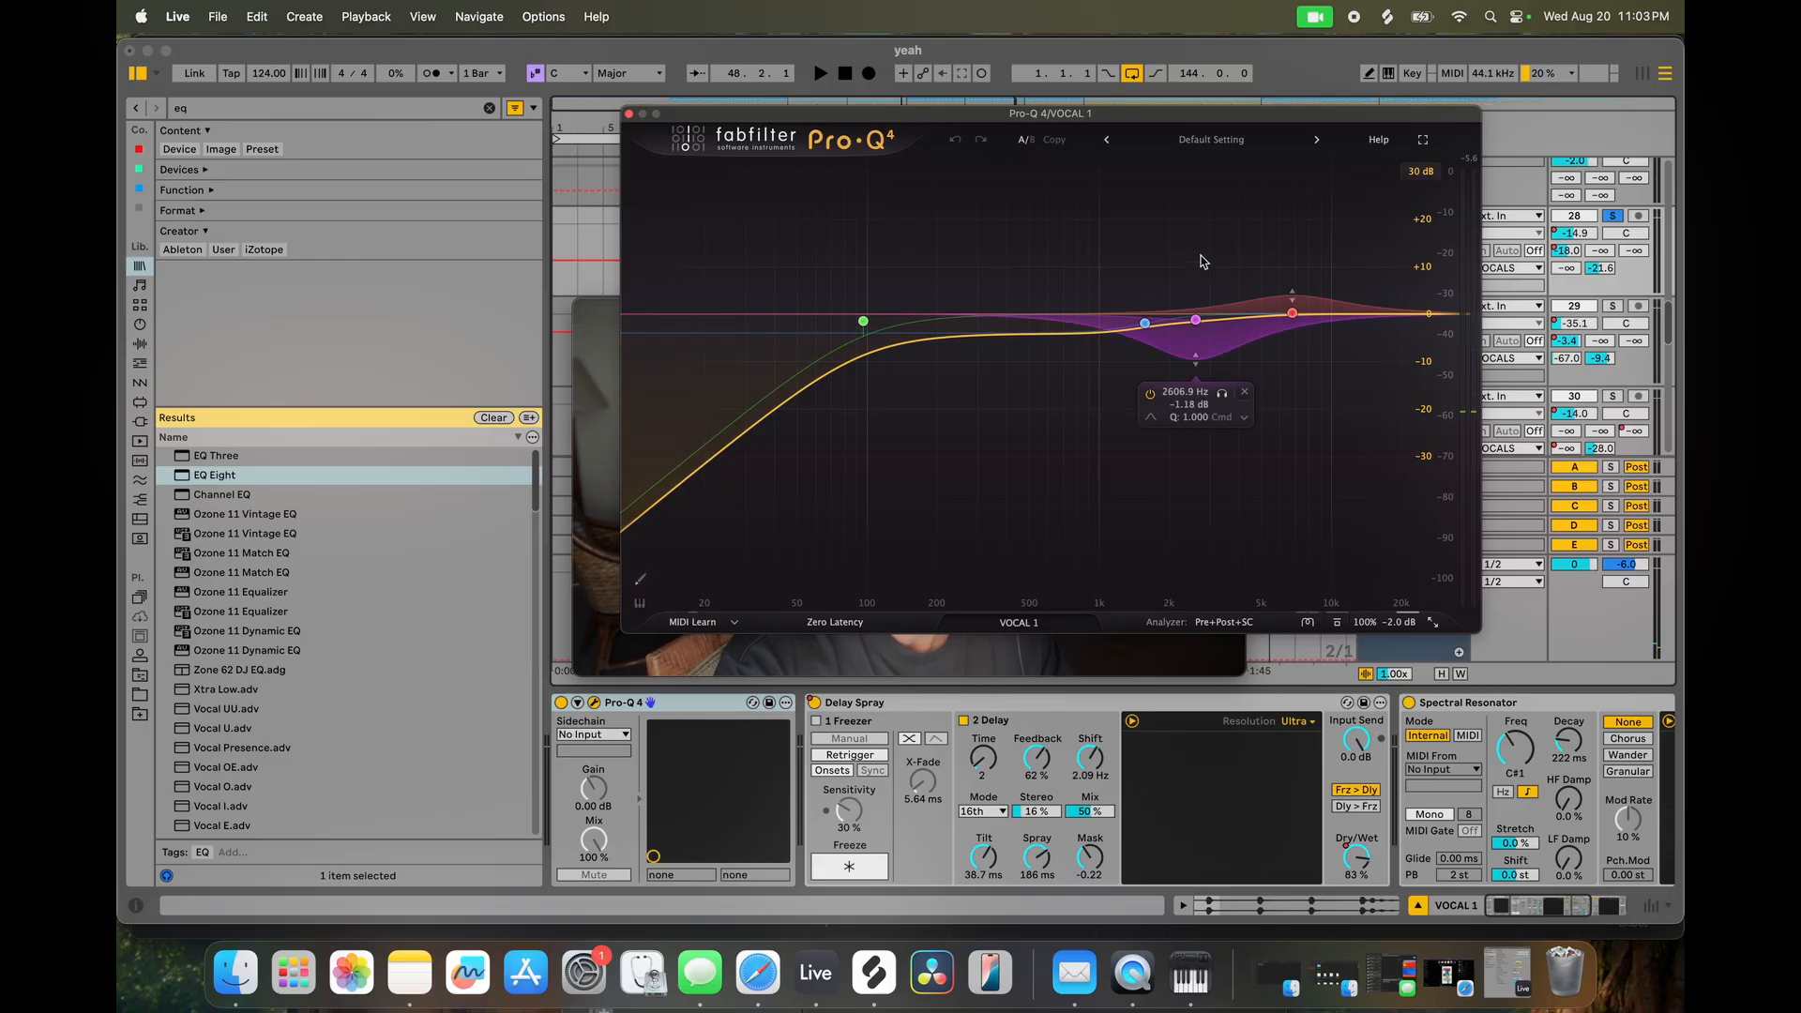
pyautogui.moveTo(1160, 120); pyautogui.dragTo(1175, 293)
pyautogui.press('space')
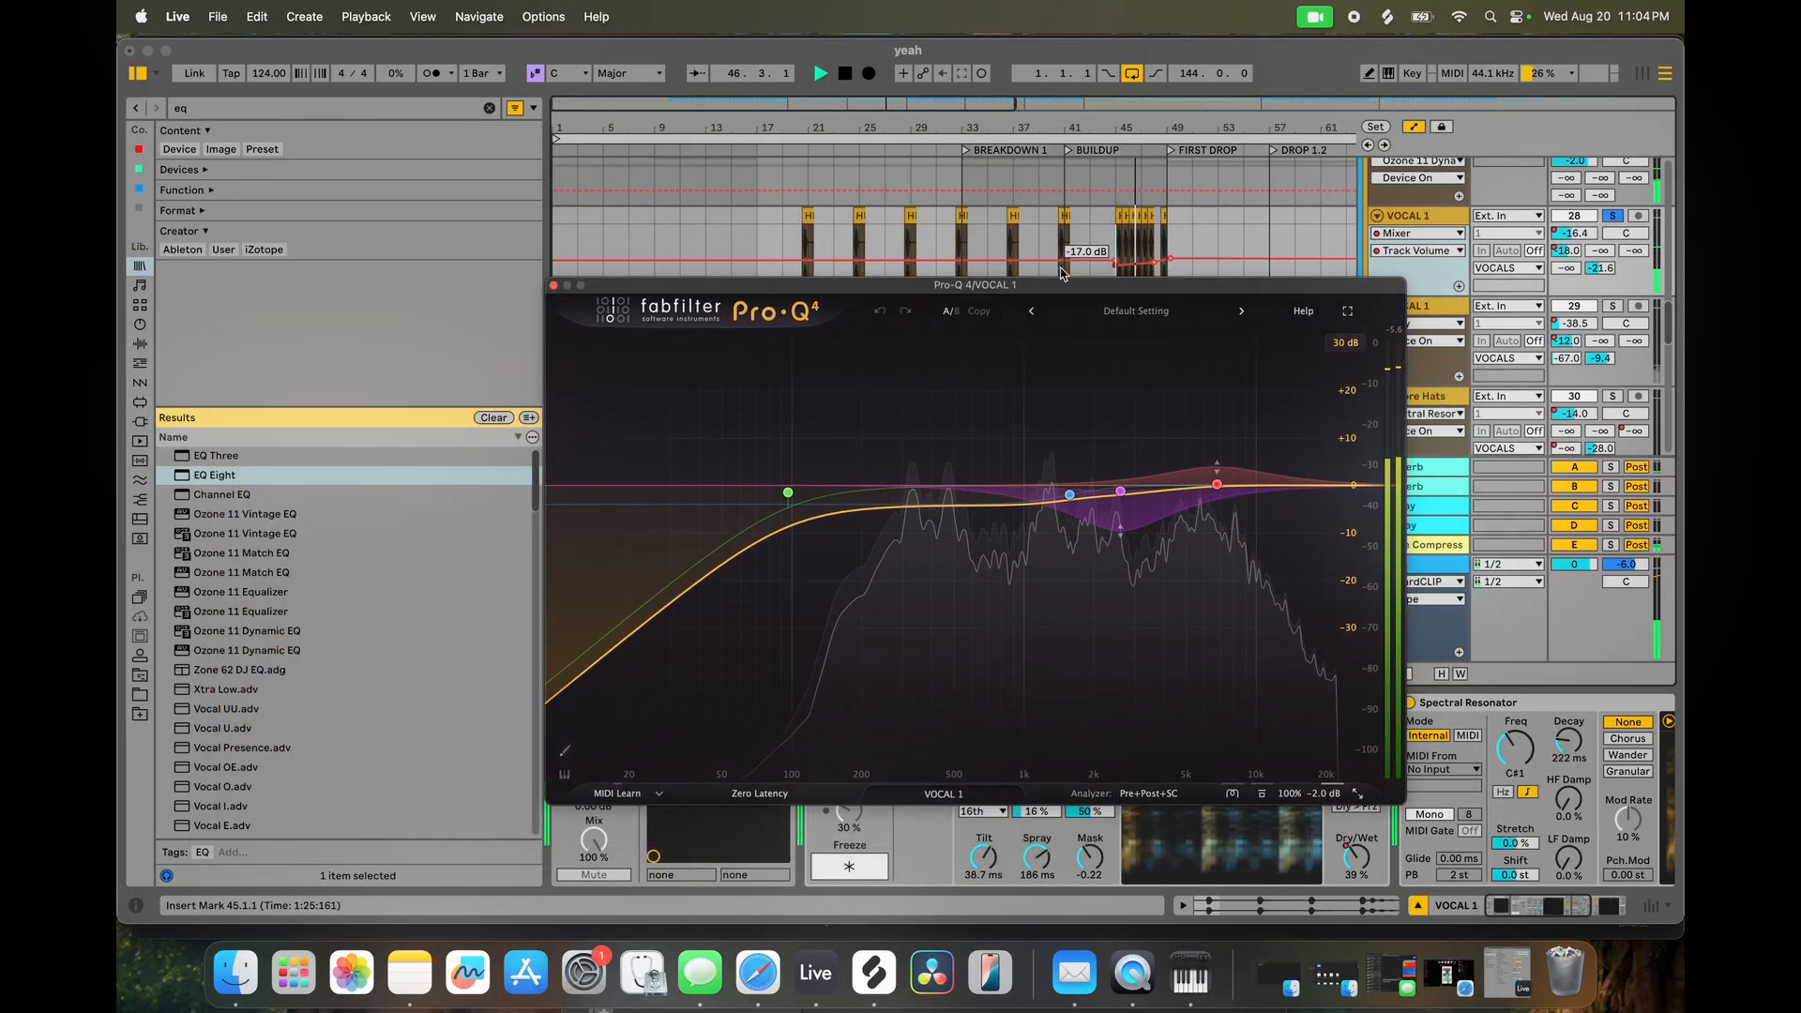
pyautogui.click(554, 286)
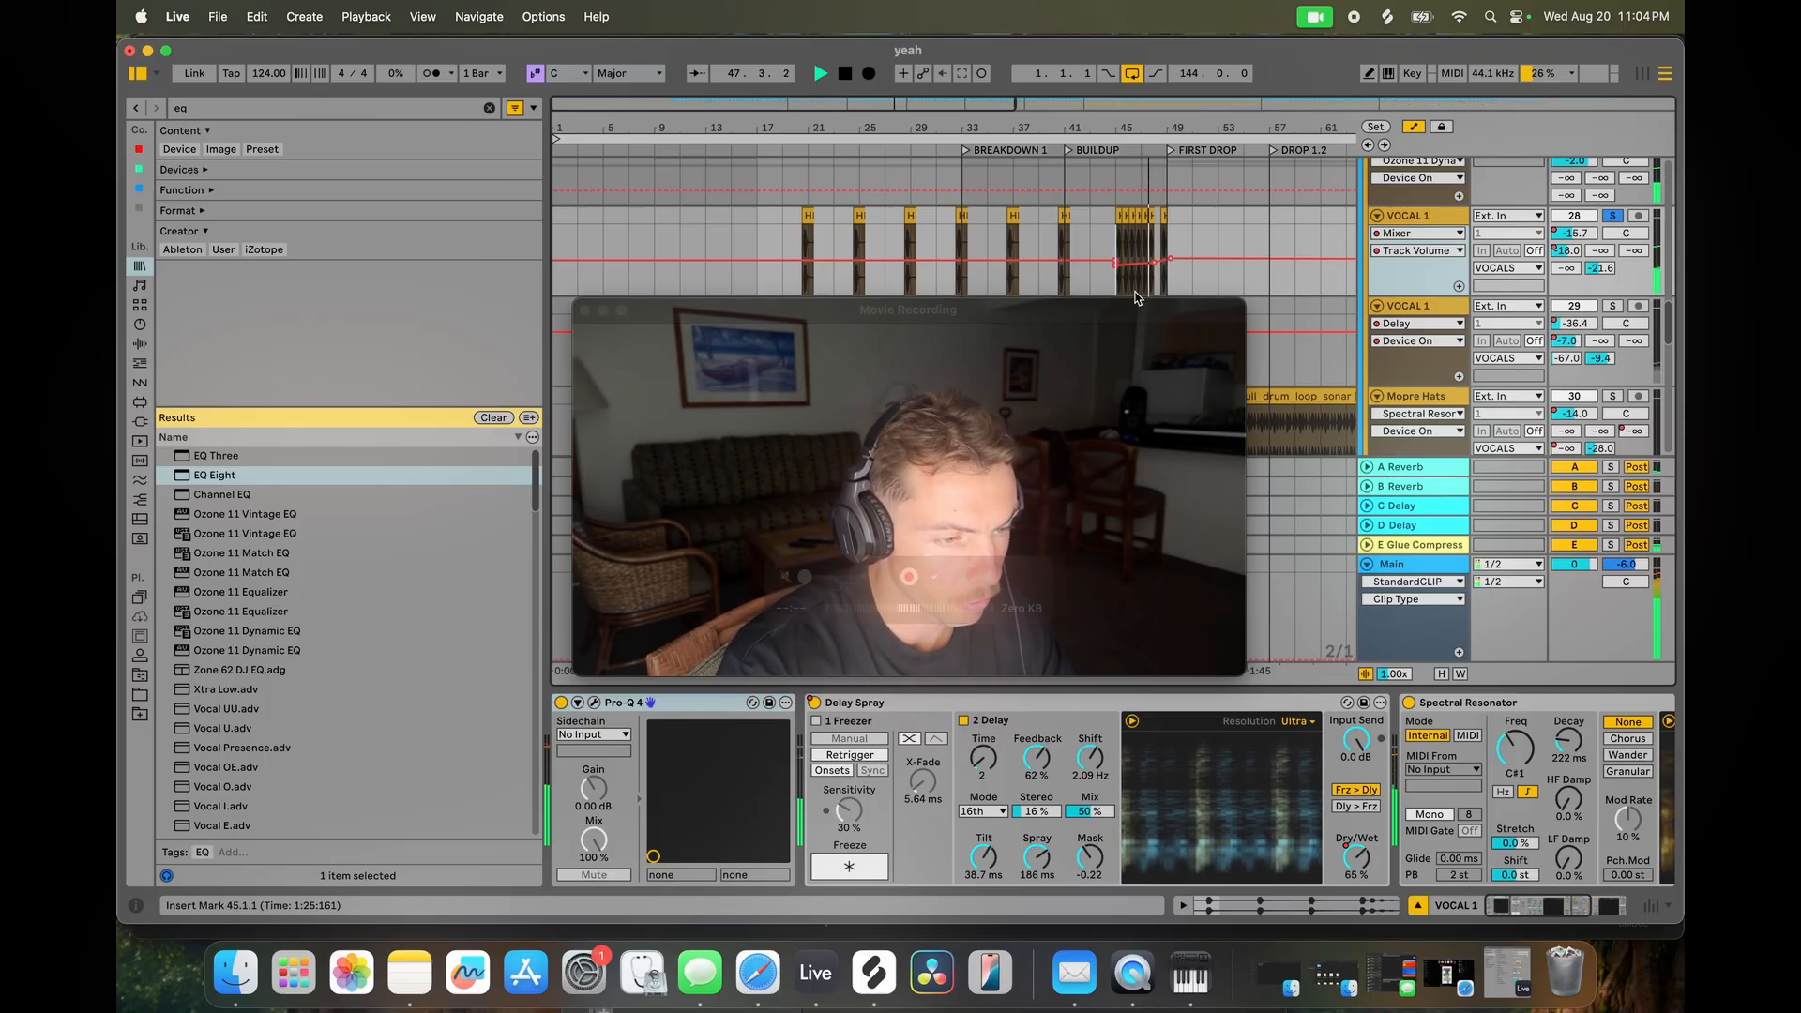
pyautogui.press('space')
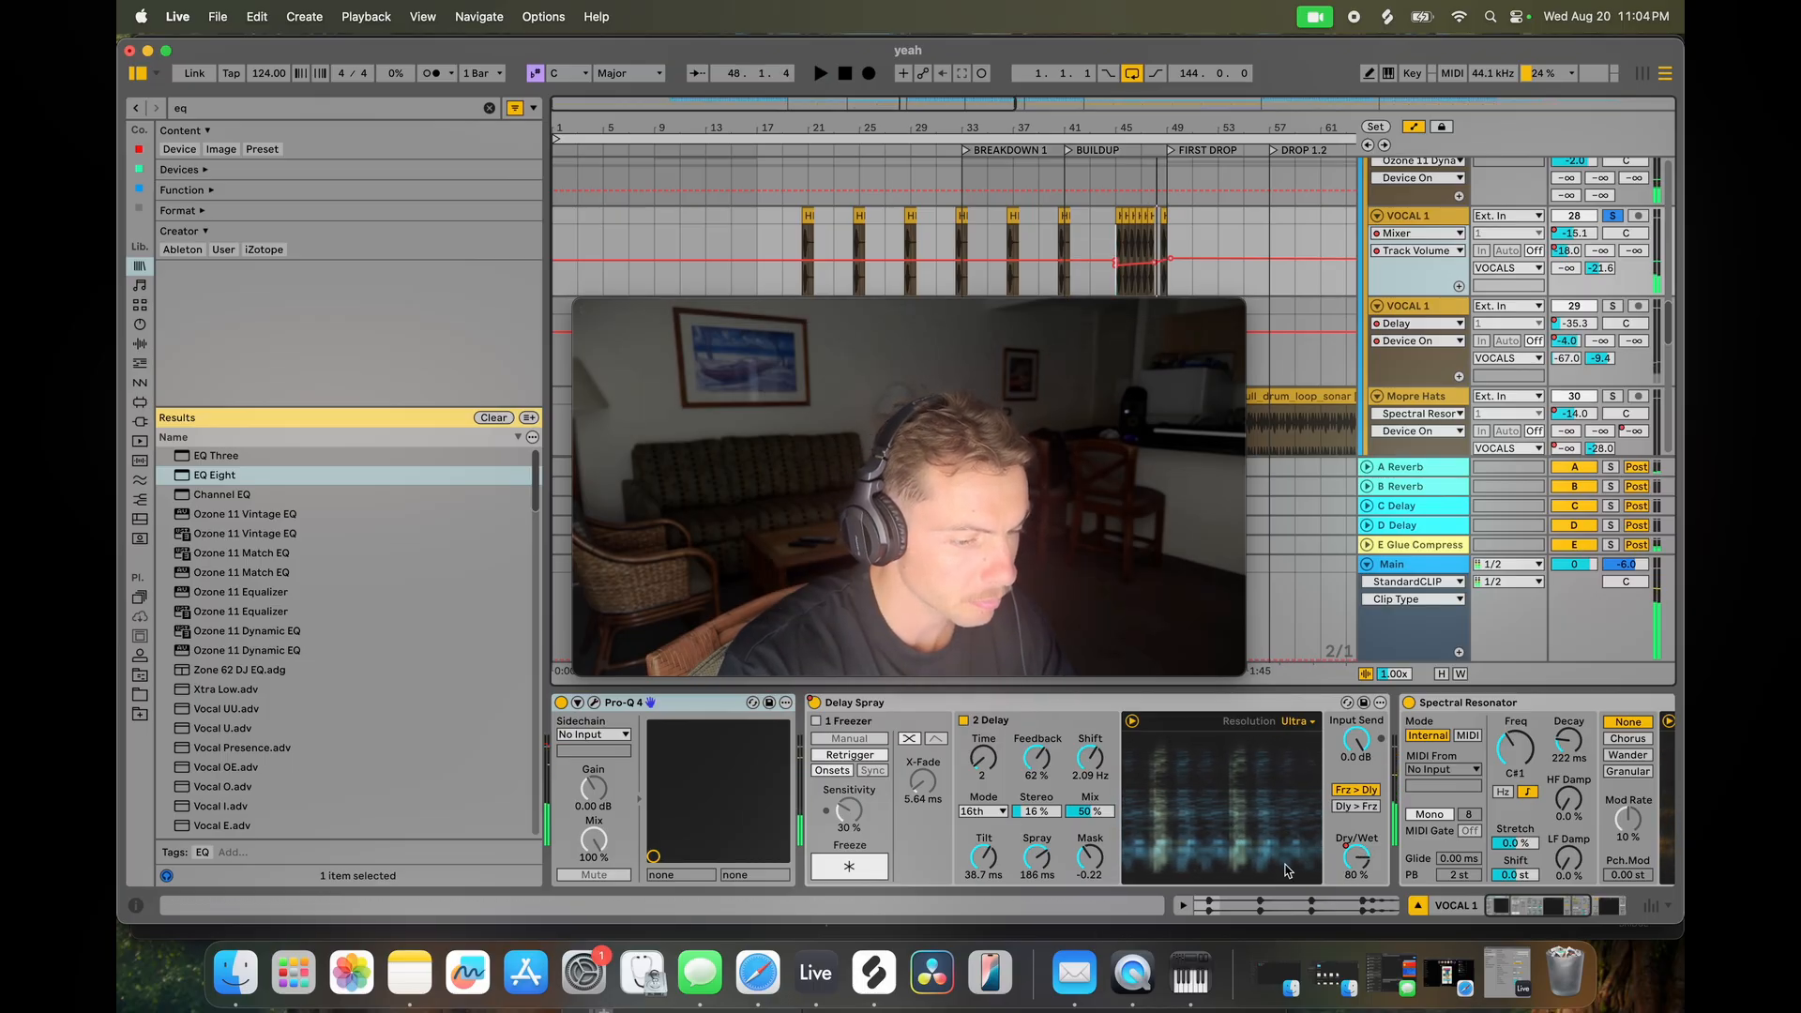
# Show the Delay Spray Dry/Wet automation on VOCAL 1 and play the vocal chops leading into the first drop.
pyautogui.click(1356, 858)
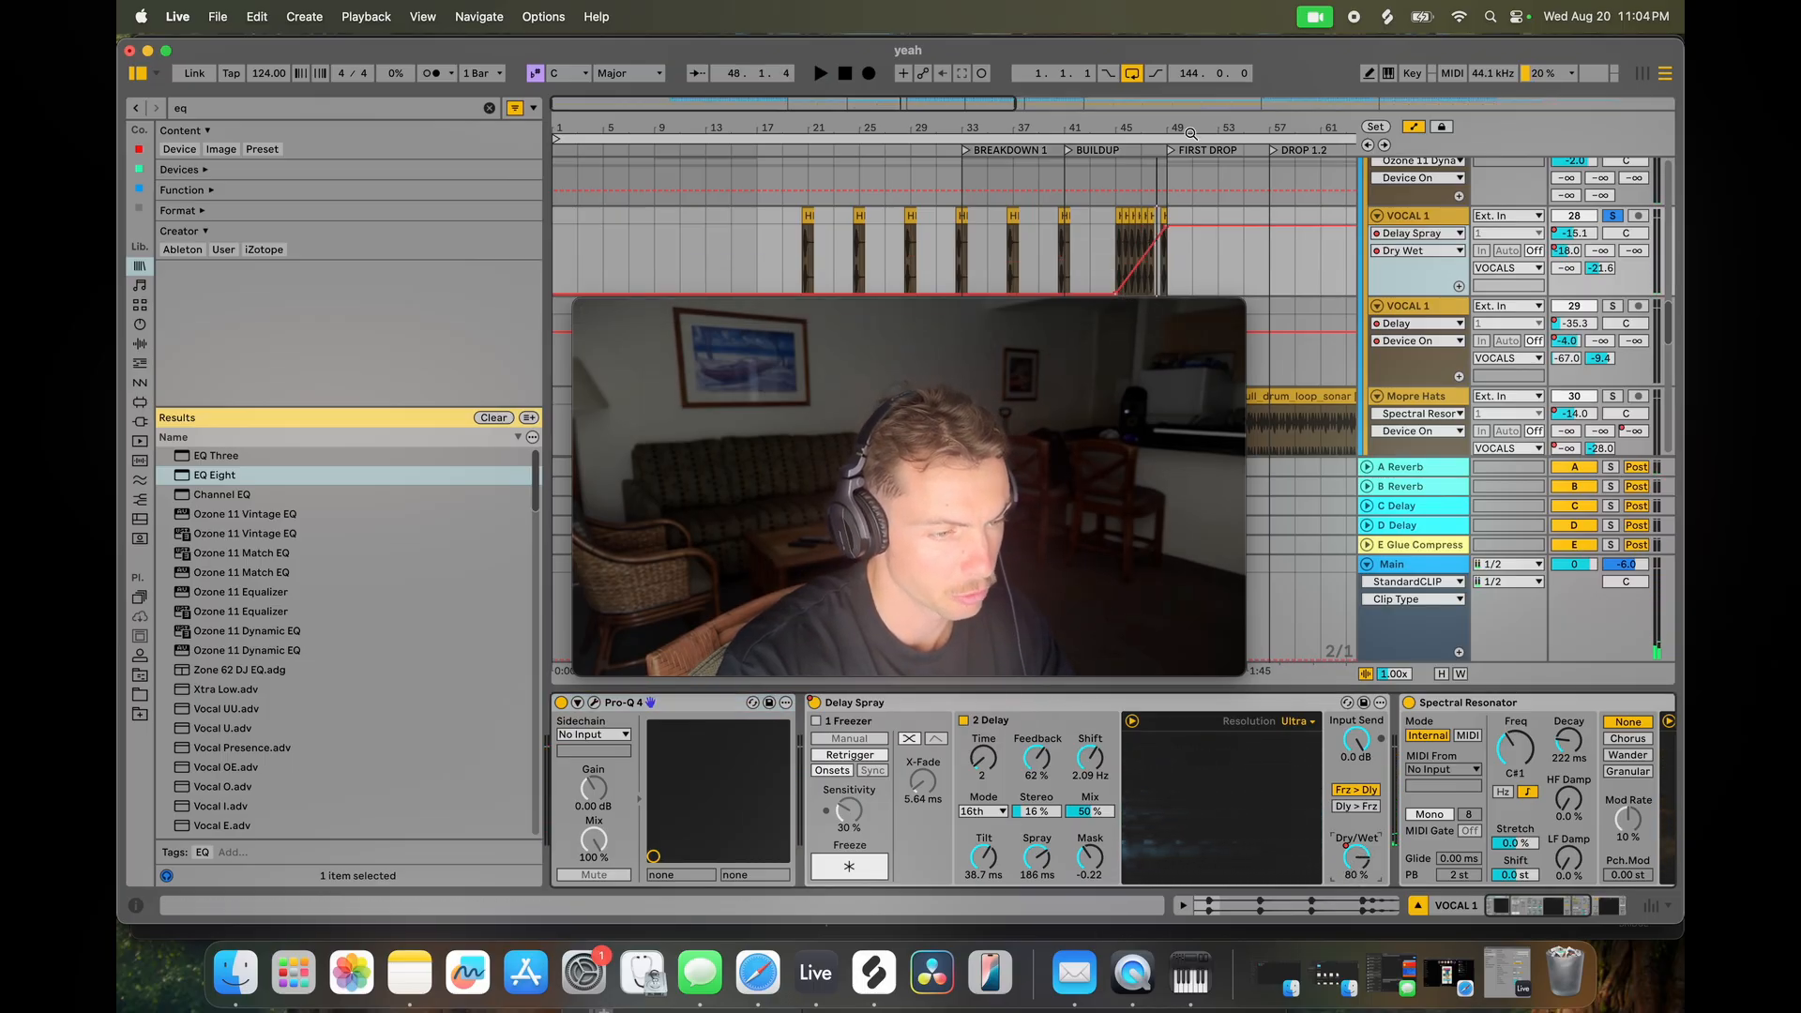
pyautogui.moveTo(1128, 127); pyautogui.dragTo(781, 108)
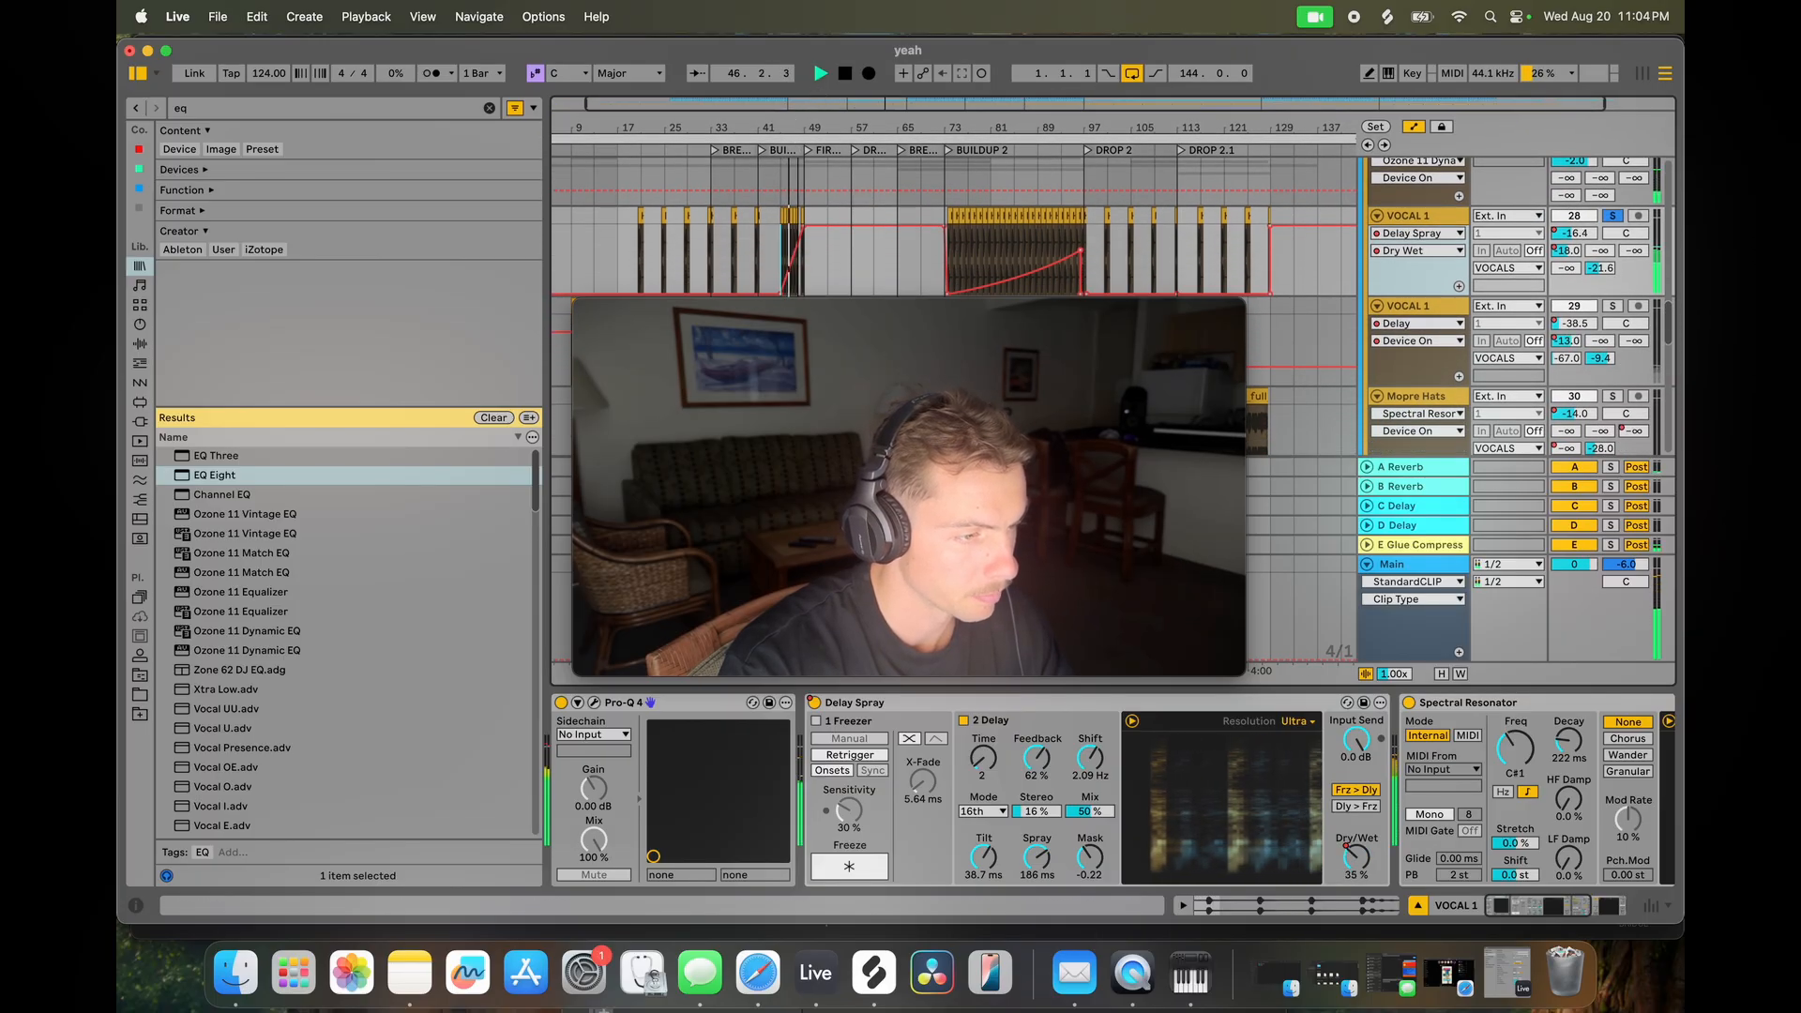
pyautogui.moveTo(808, 119); pyautogui.dragTo(969, 275)
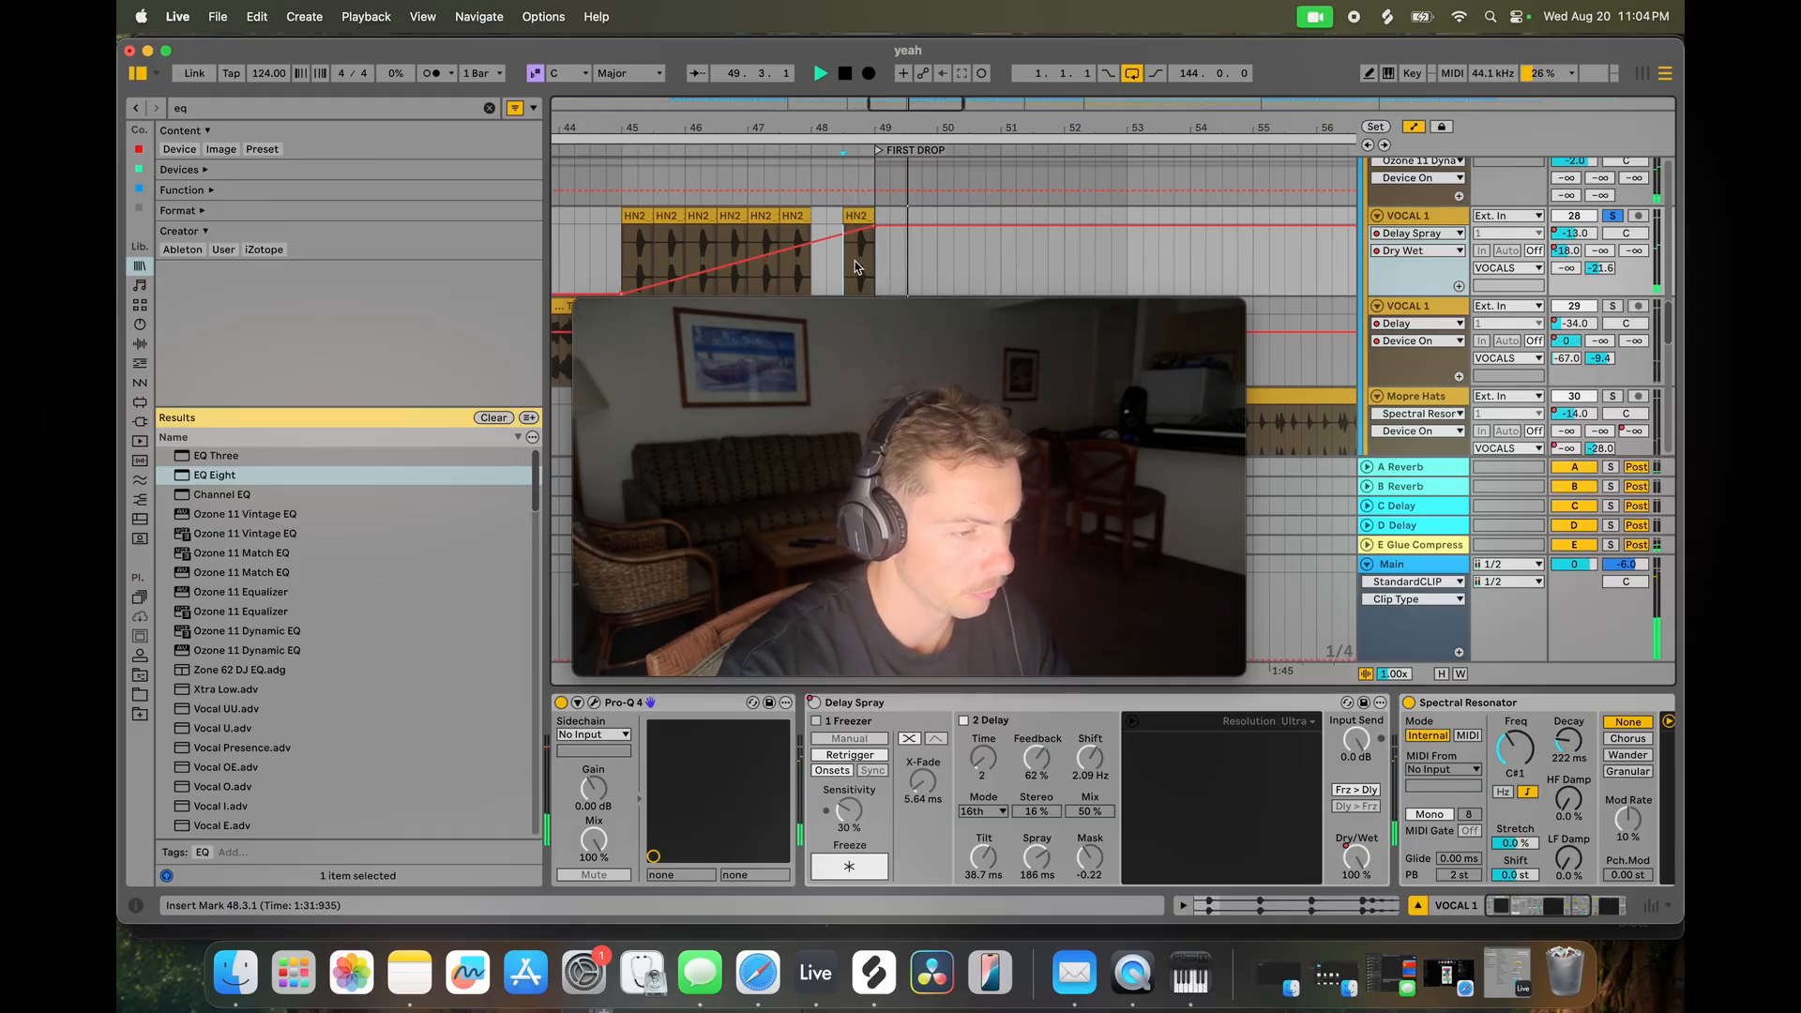
pyautogui.press('space')
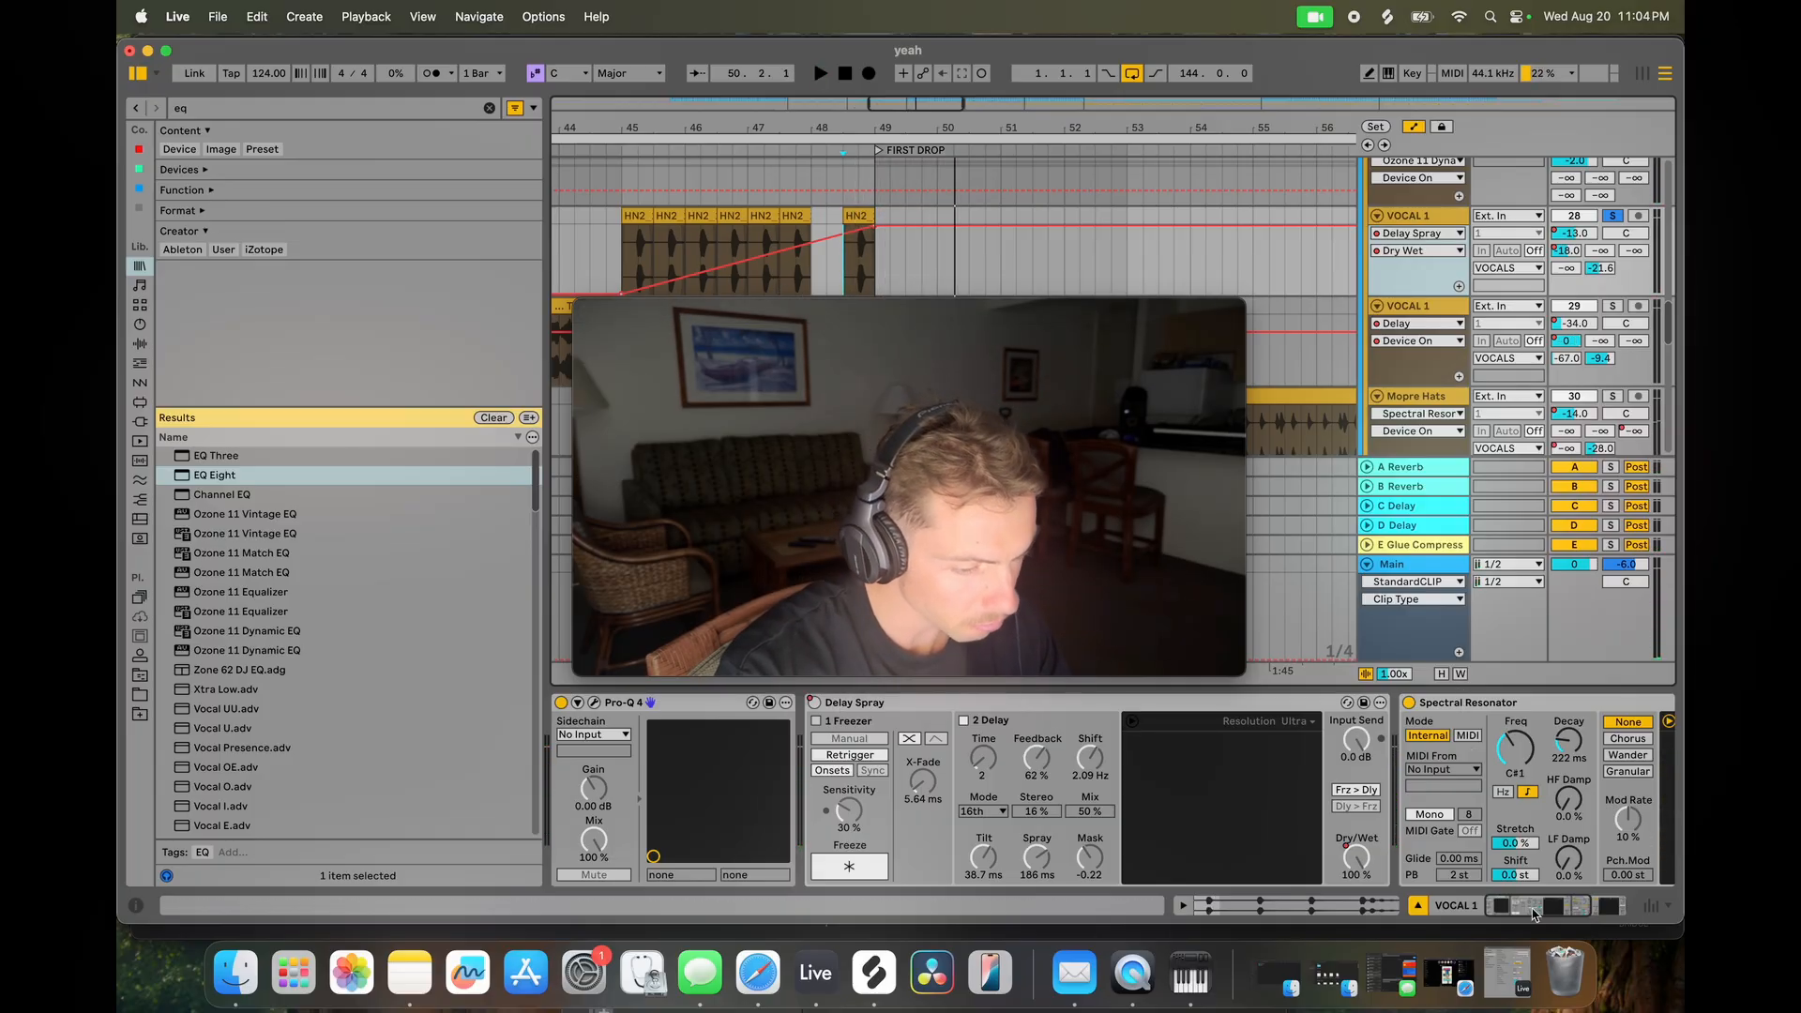
# Show the Spectral Resonator Dry/Wet automation on VOCAL 1 and play the vocal chops from bar 45 to hear the effect.
pyautogui.moveTo(1552, 905); pyautogui.dragTo(1607, 908)
pyautogui.click(1553, 878)
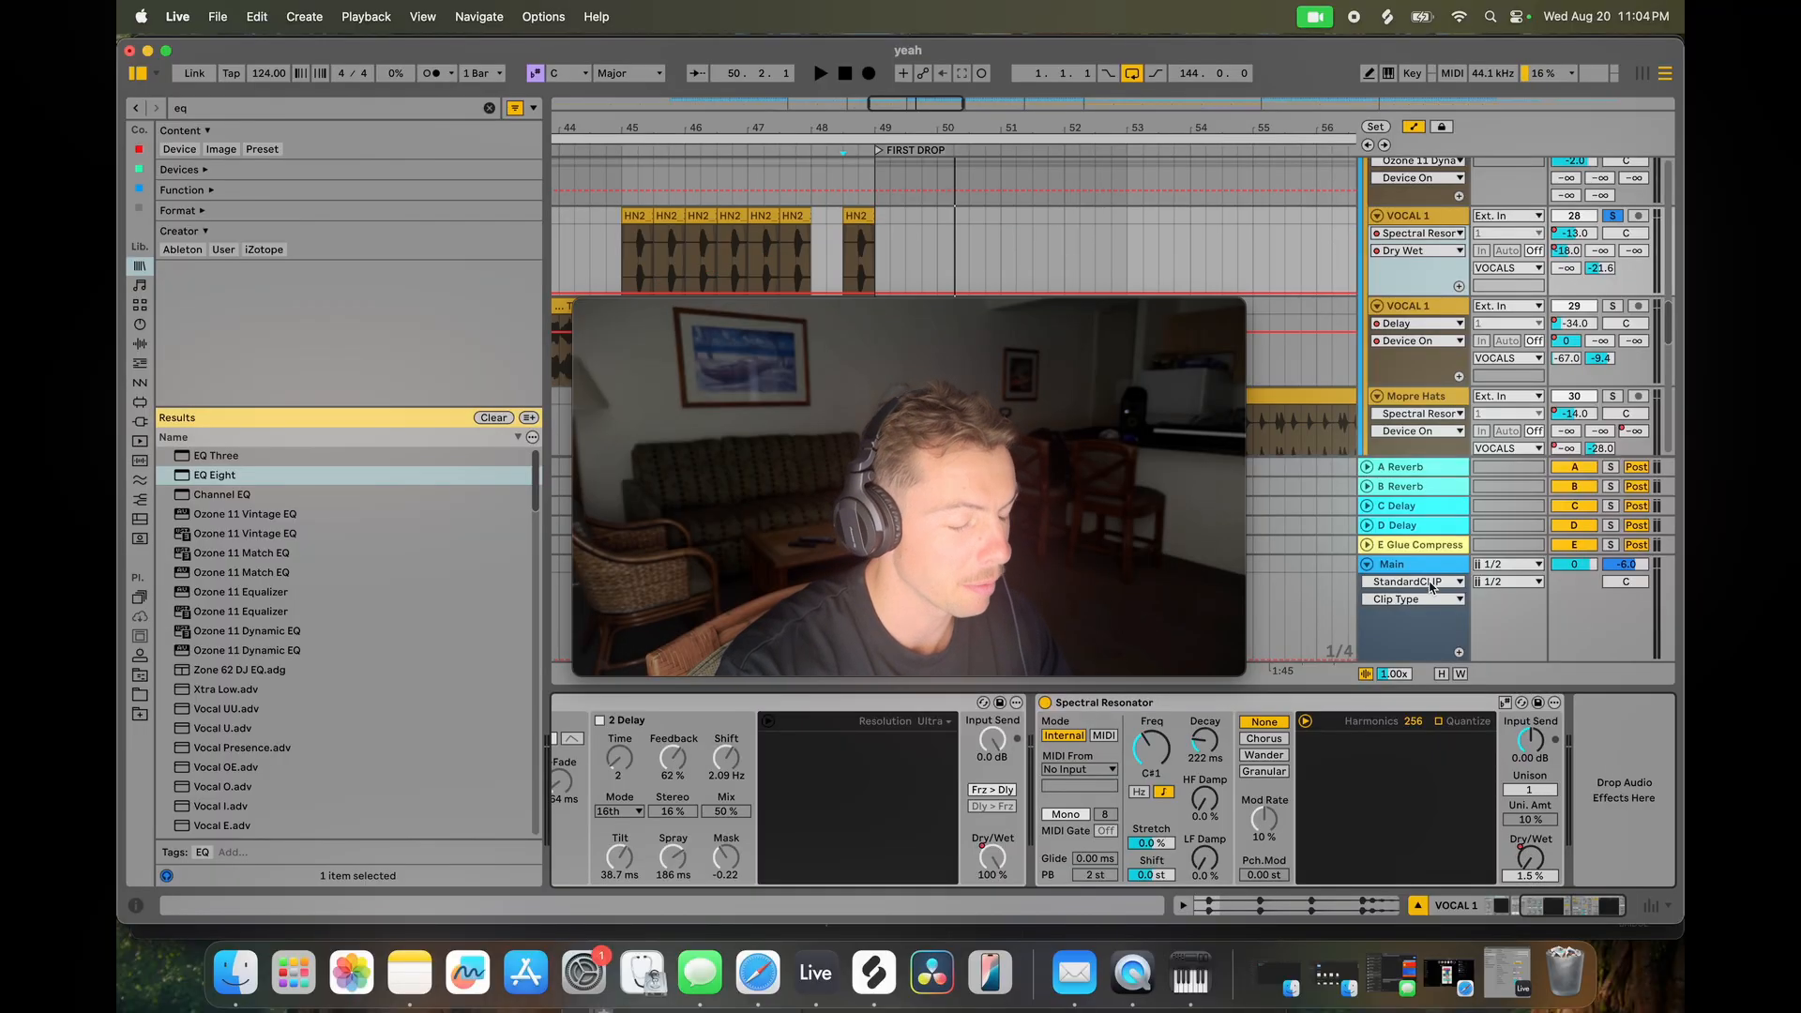
pyautogui.click(628, 253)
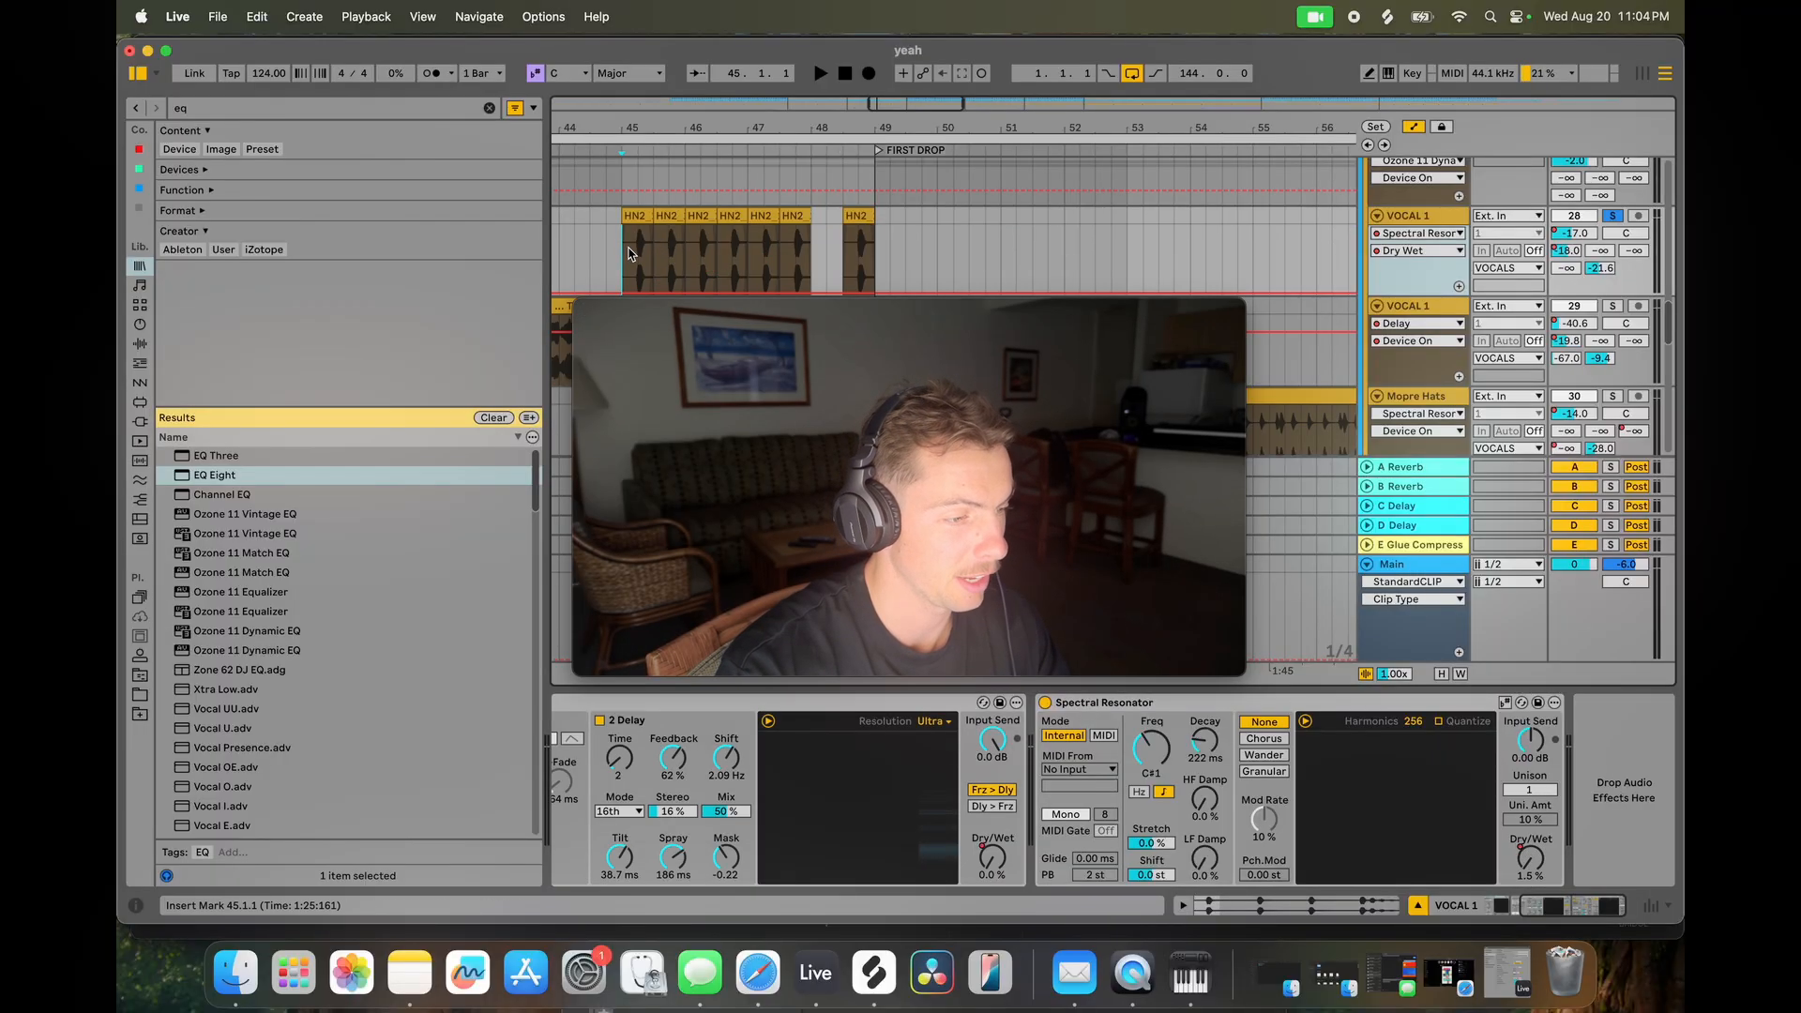
pyautogui.press('space')
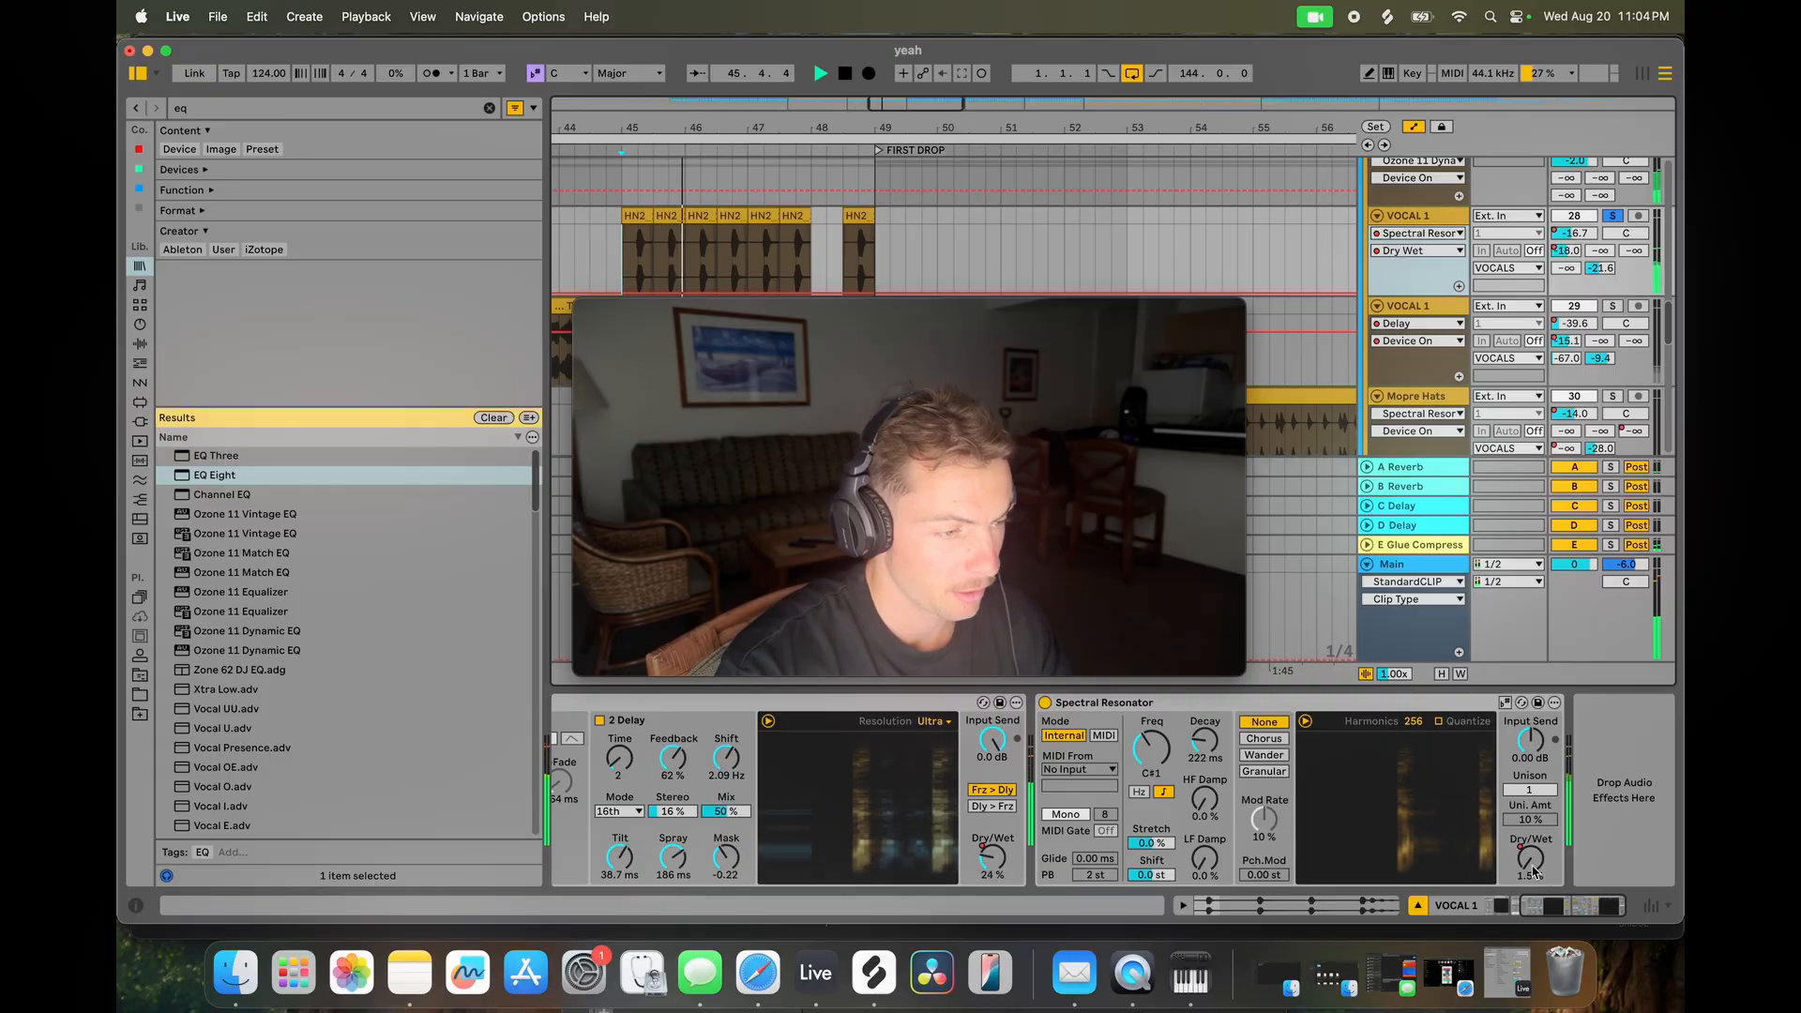
pyautogui.moveTo(1534, 870); pyautogui.dragTo(1534, 817)
pyautogui.press('space')
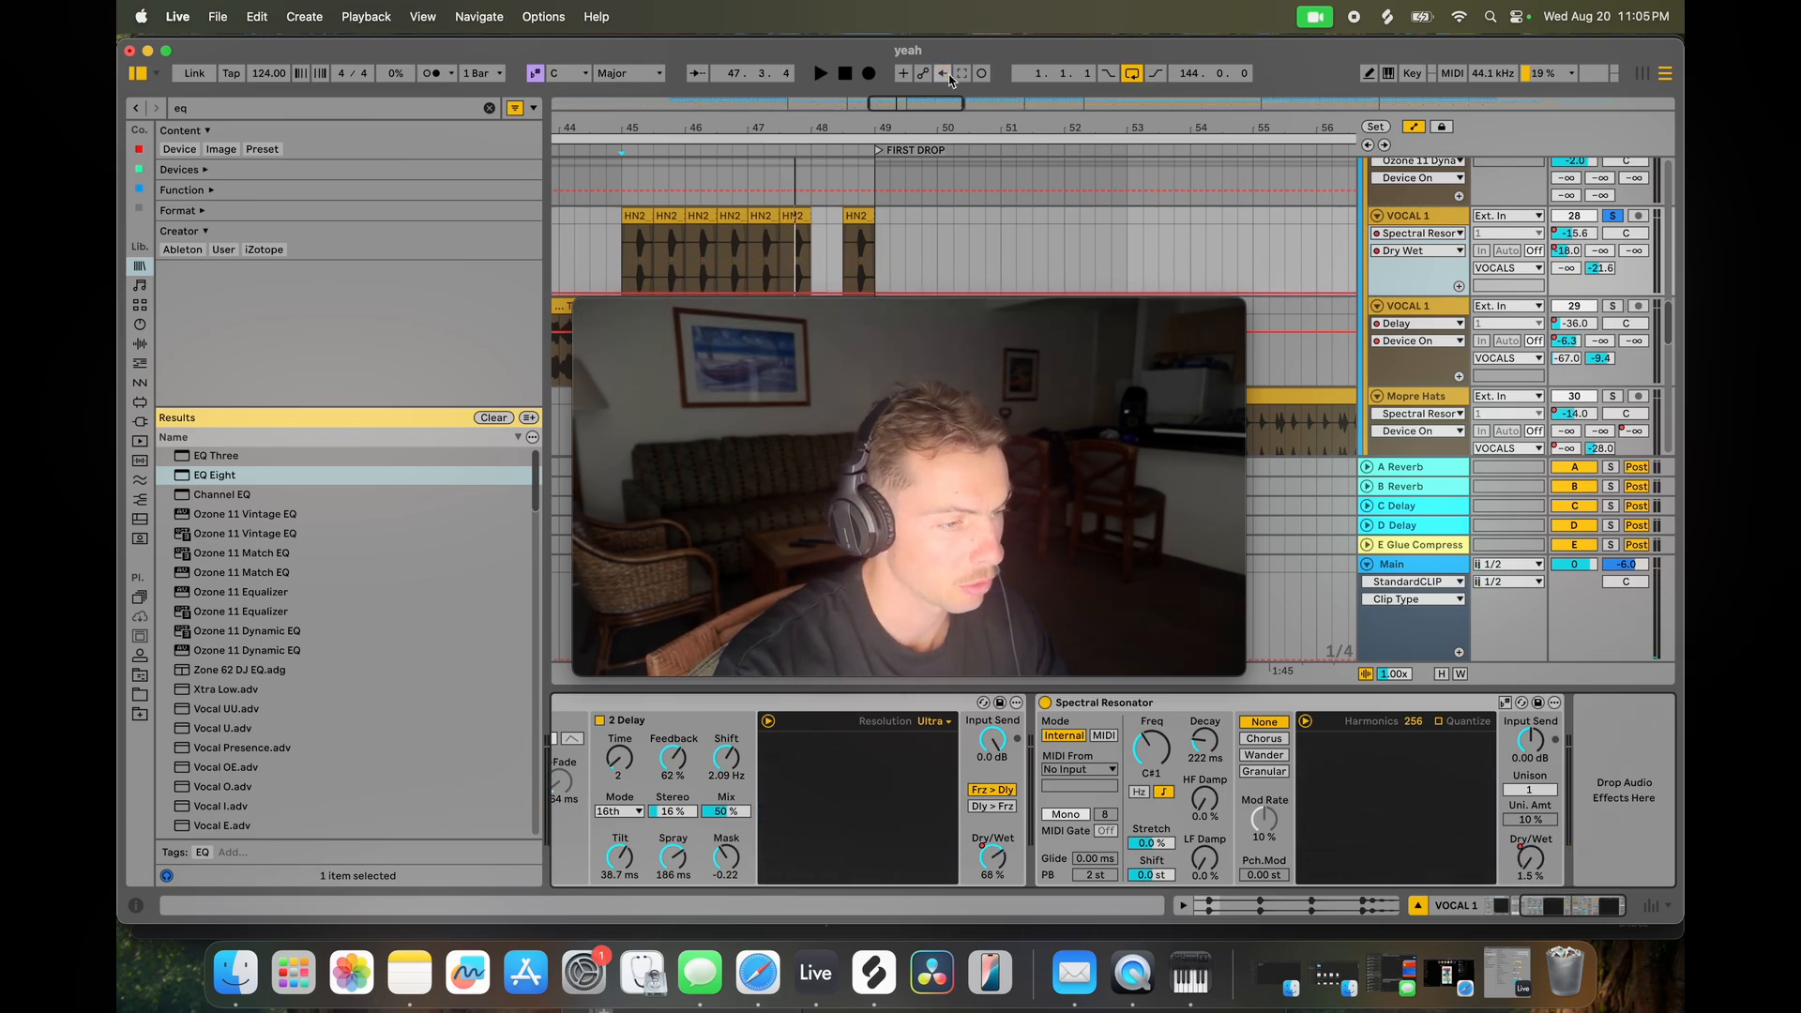
pyautogui.moveTo(941, 315)
pyautogui.mouseDown()
pyautogui.moveTo(963, 148)
pyautogui.moveTo(964, 310)
pyautogui.mouseUp()
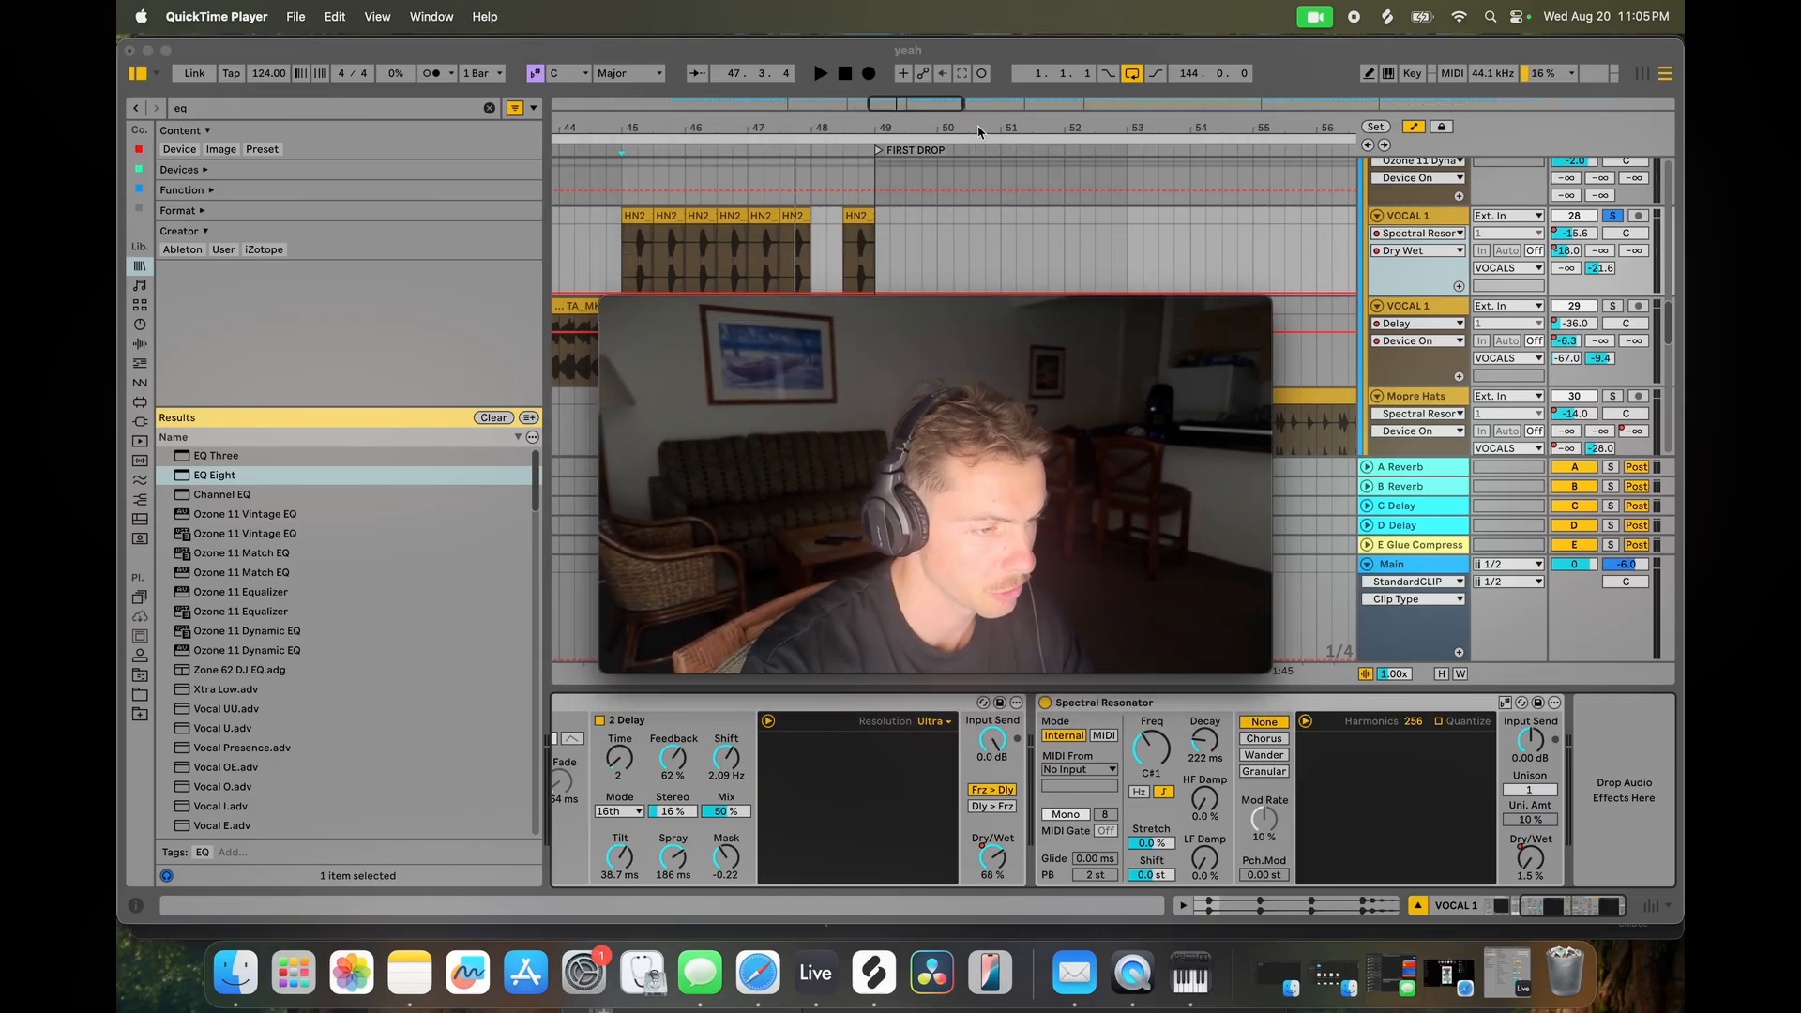
pyautogui.moveTo(977, 128); pyautogui.dragTo(967, 43)
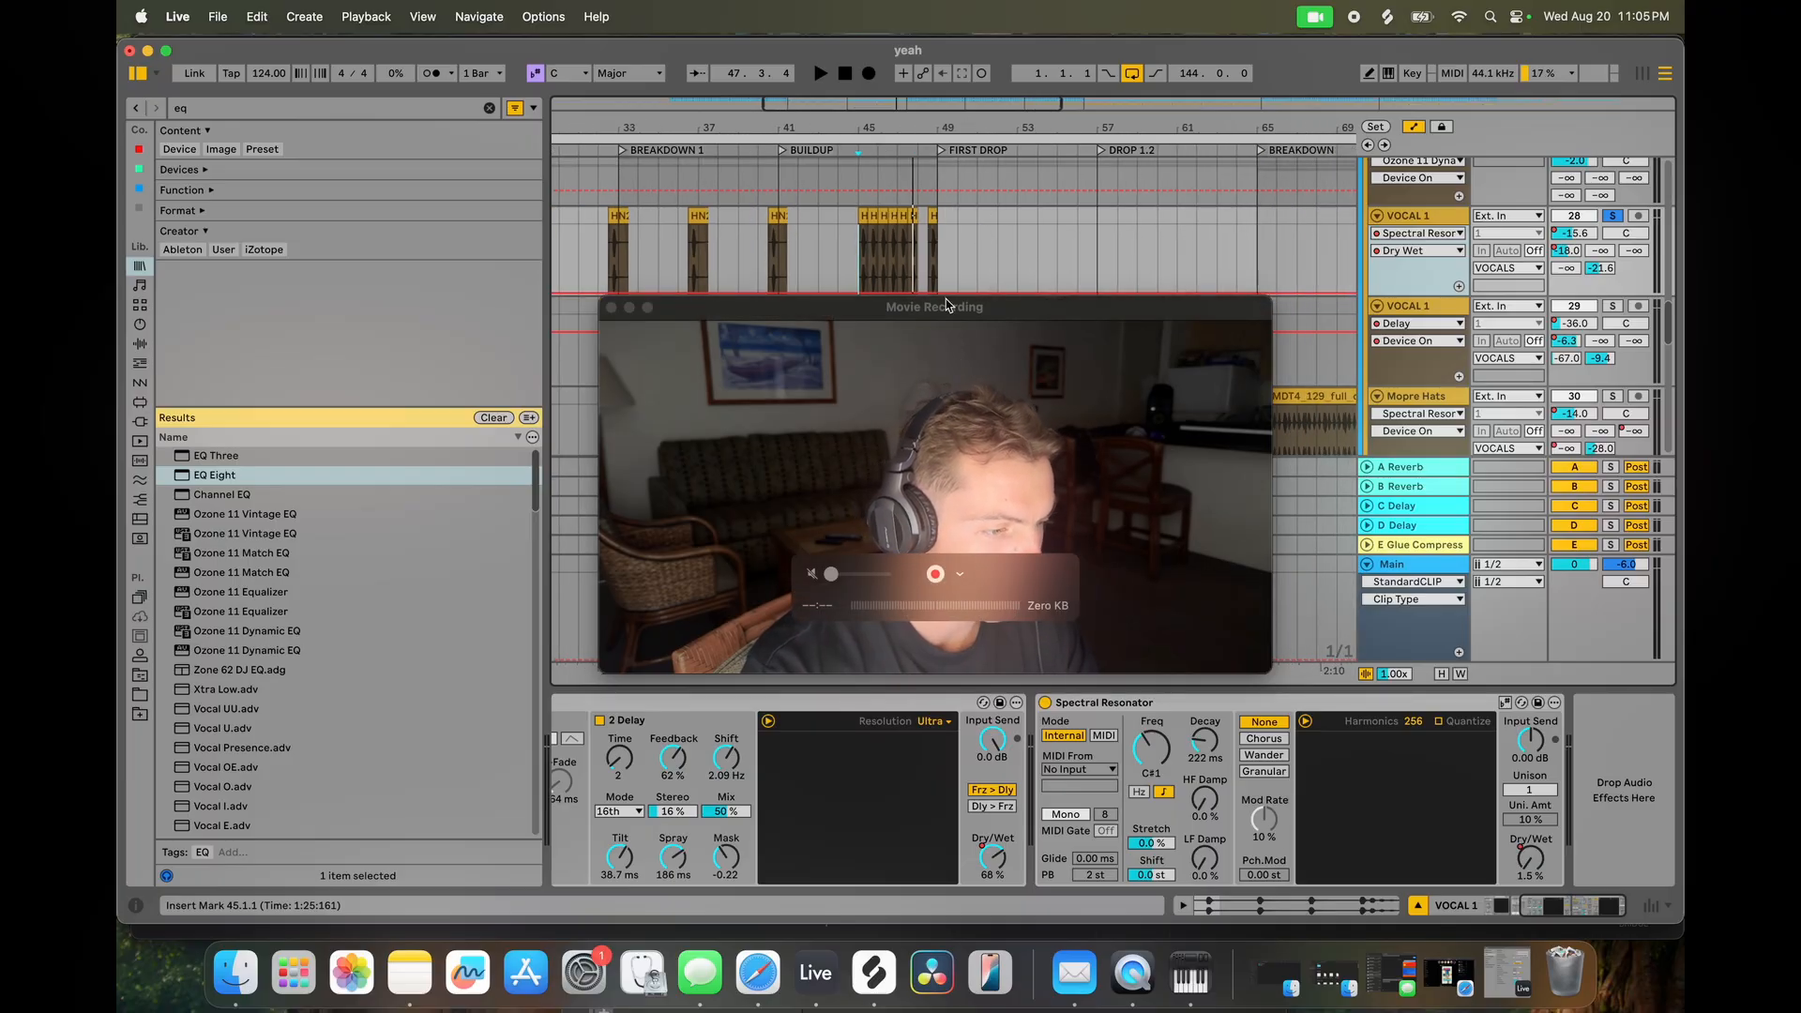
# Play the VOCAL 1 chops from bar 74 in BUILDUP 2, showing the Delay Spray and Spectral Resonator Dry/Wet automation.
pyautogui.moveTo(1015, 111); pyautogui.dragTo(1115, 40)
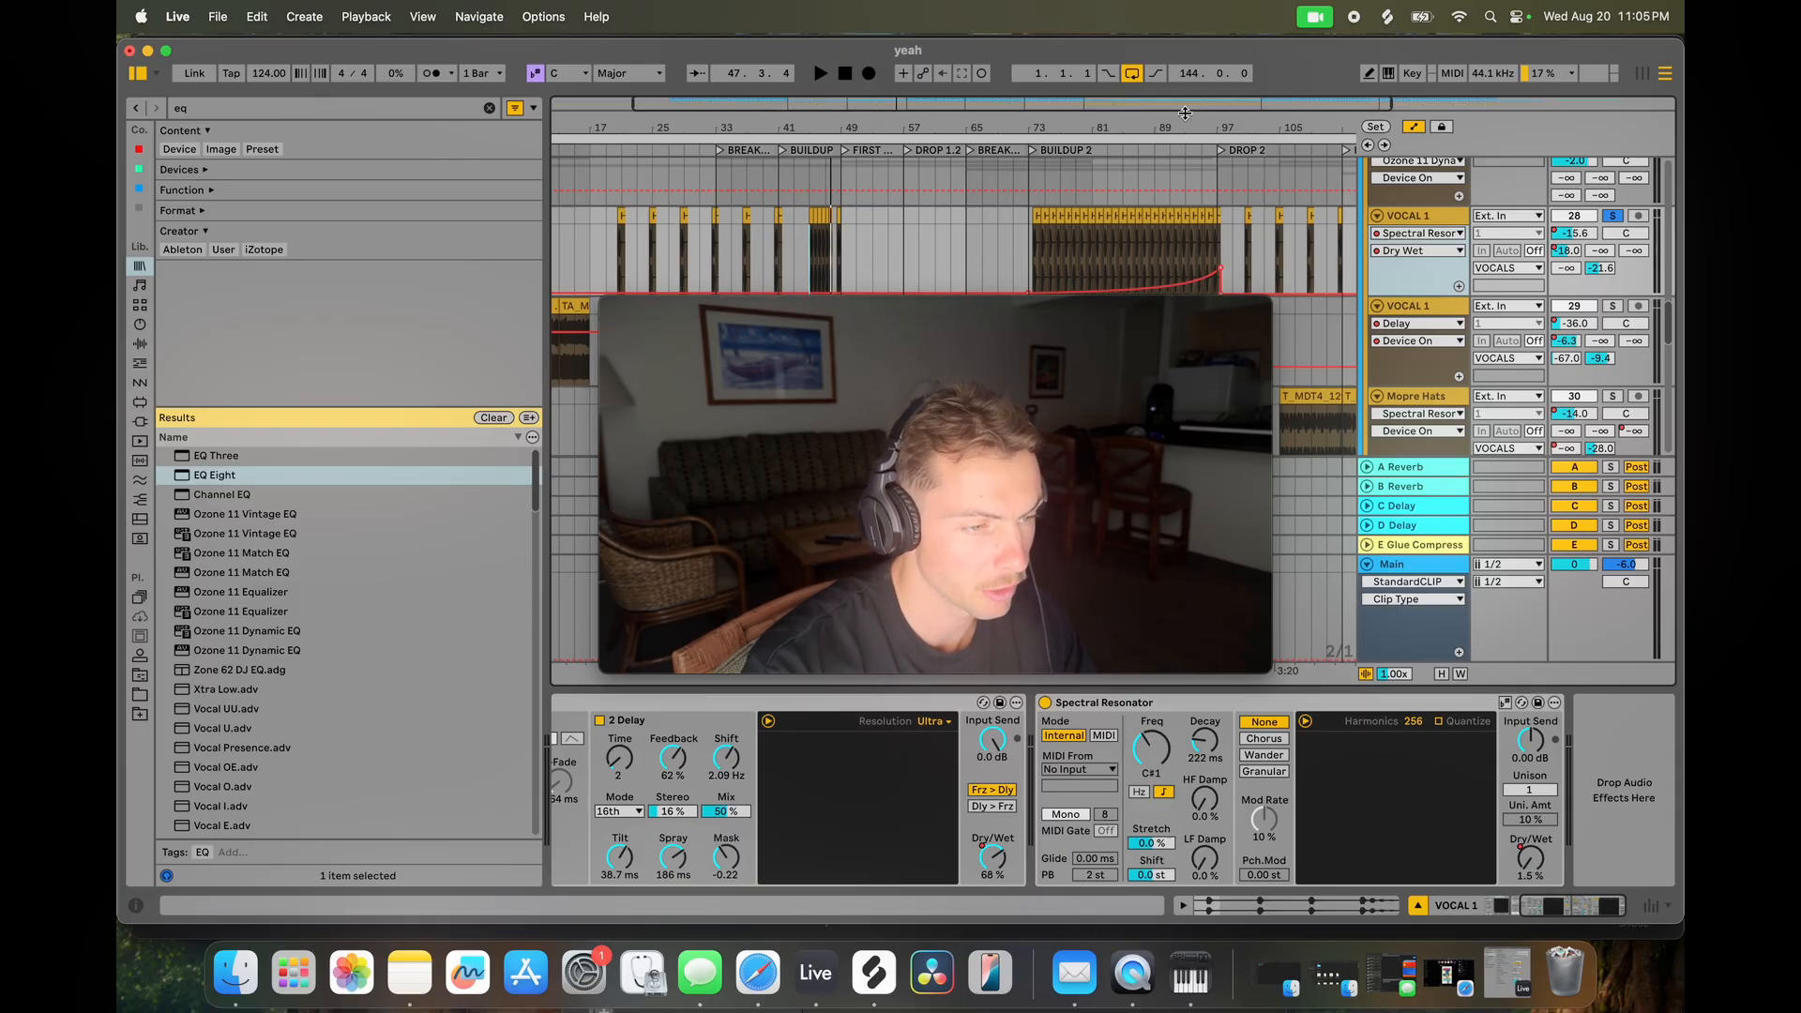
pyautogui.moveTo(1184, 113); pyautogui.dragTo(970, 123)
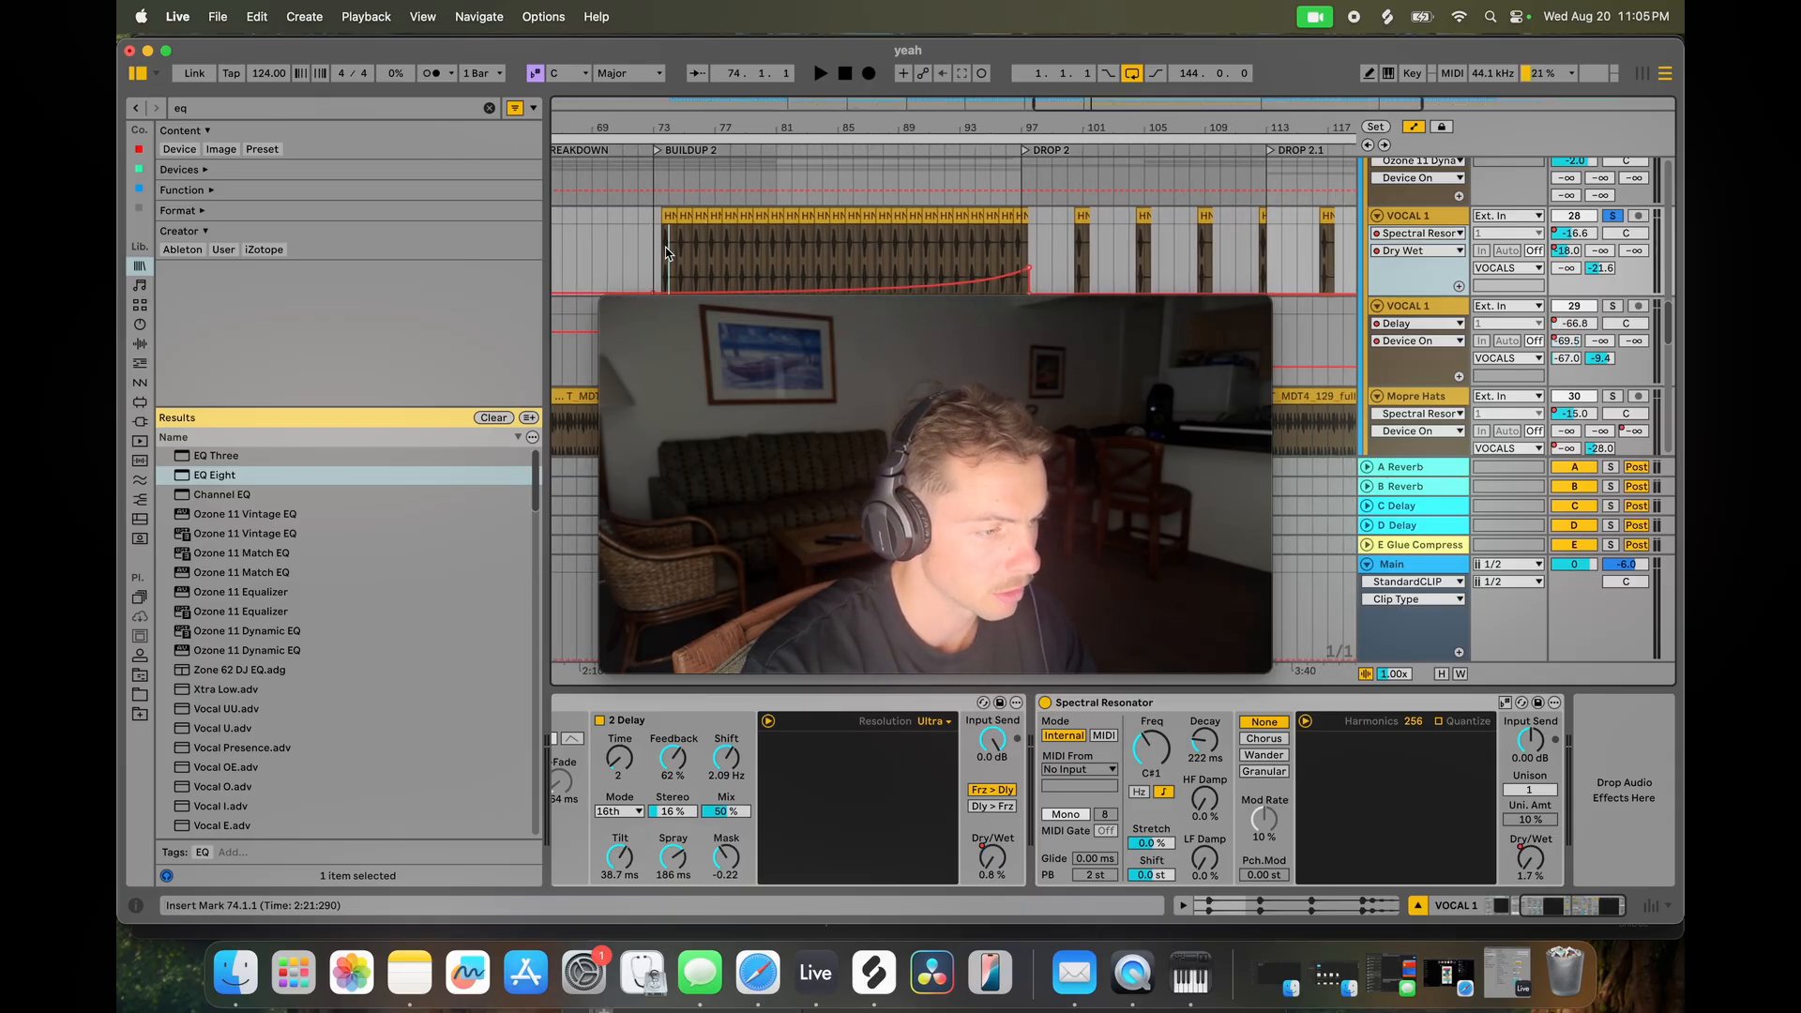
pyautogui.click(998, 863)
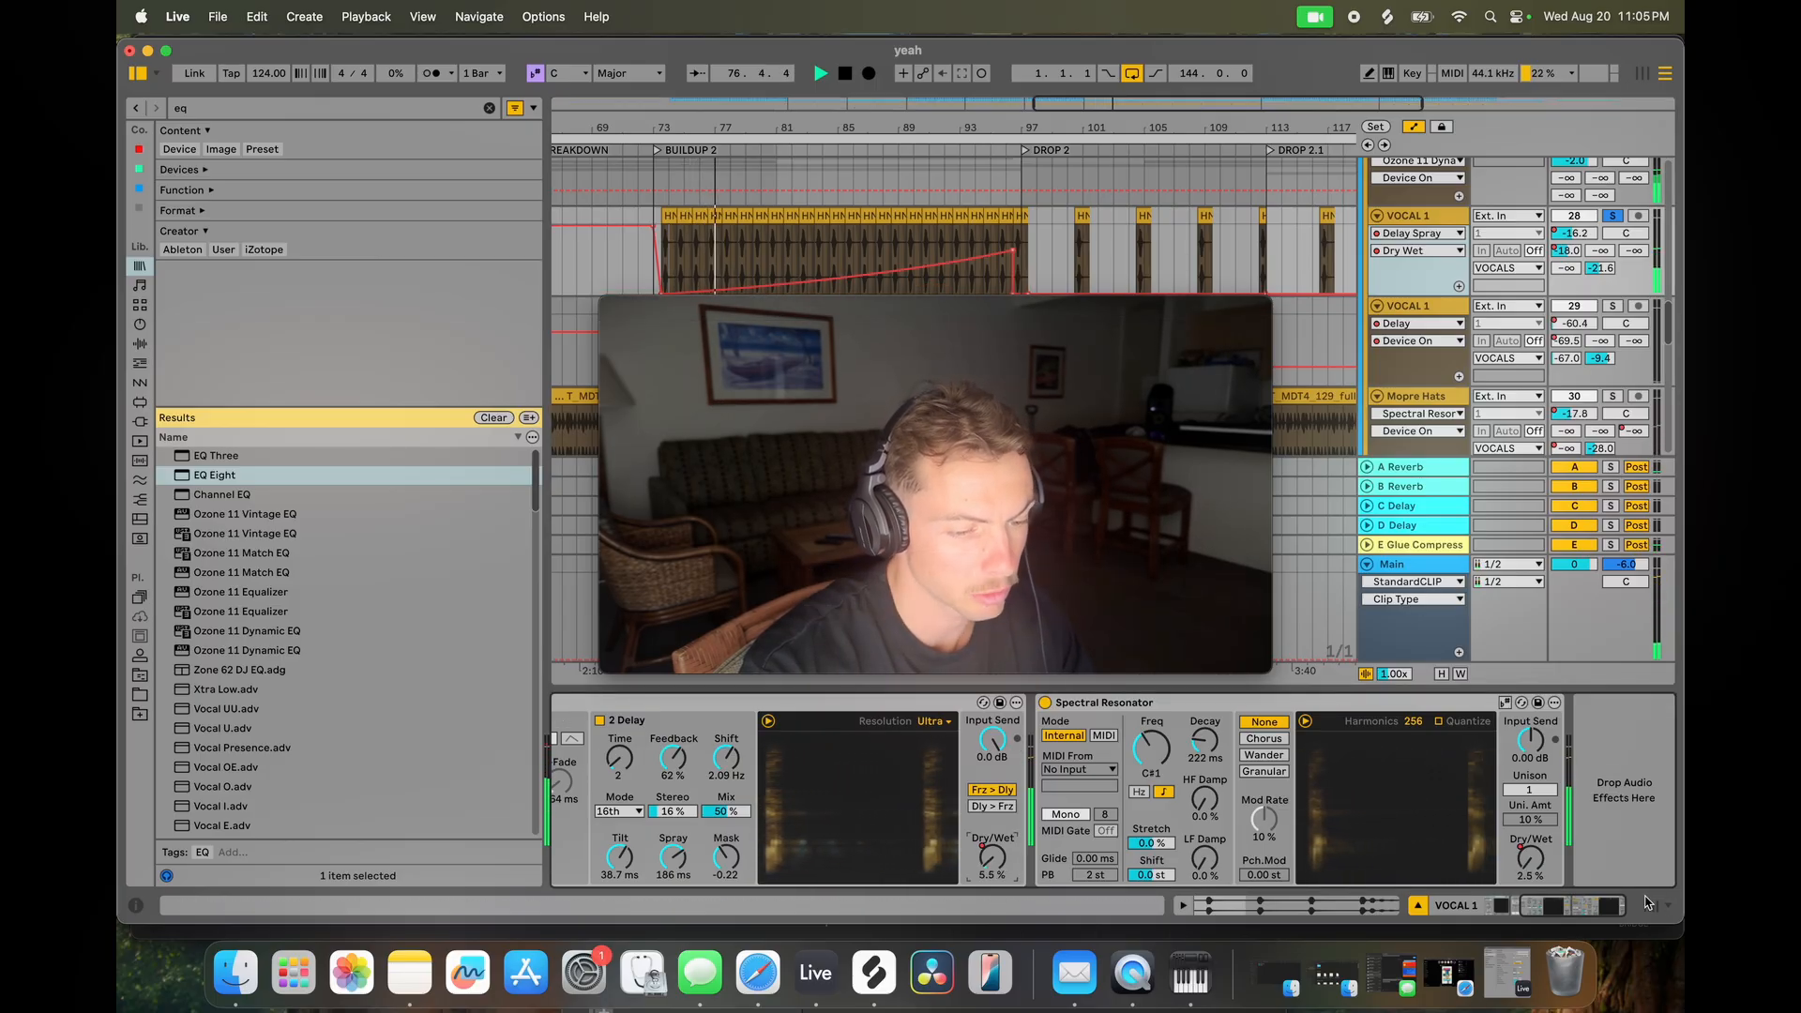
pyautogui.click(1538, 874)
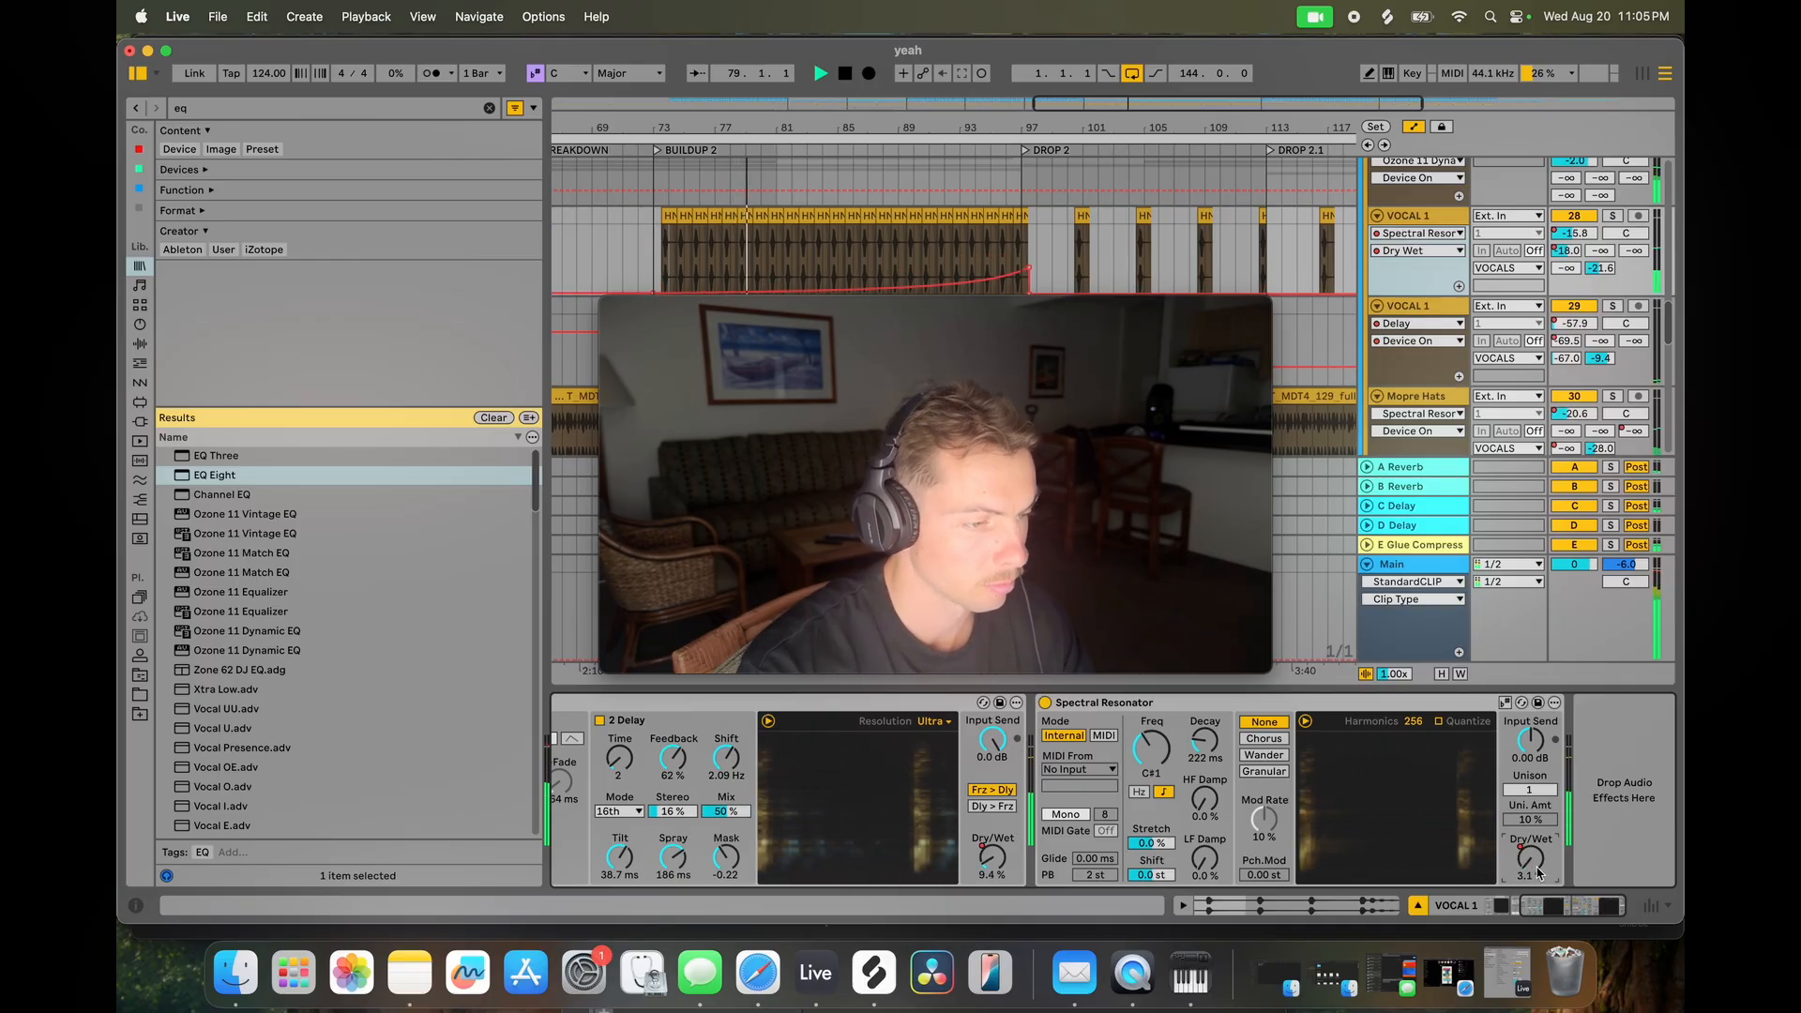
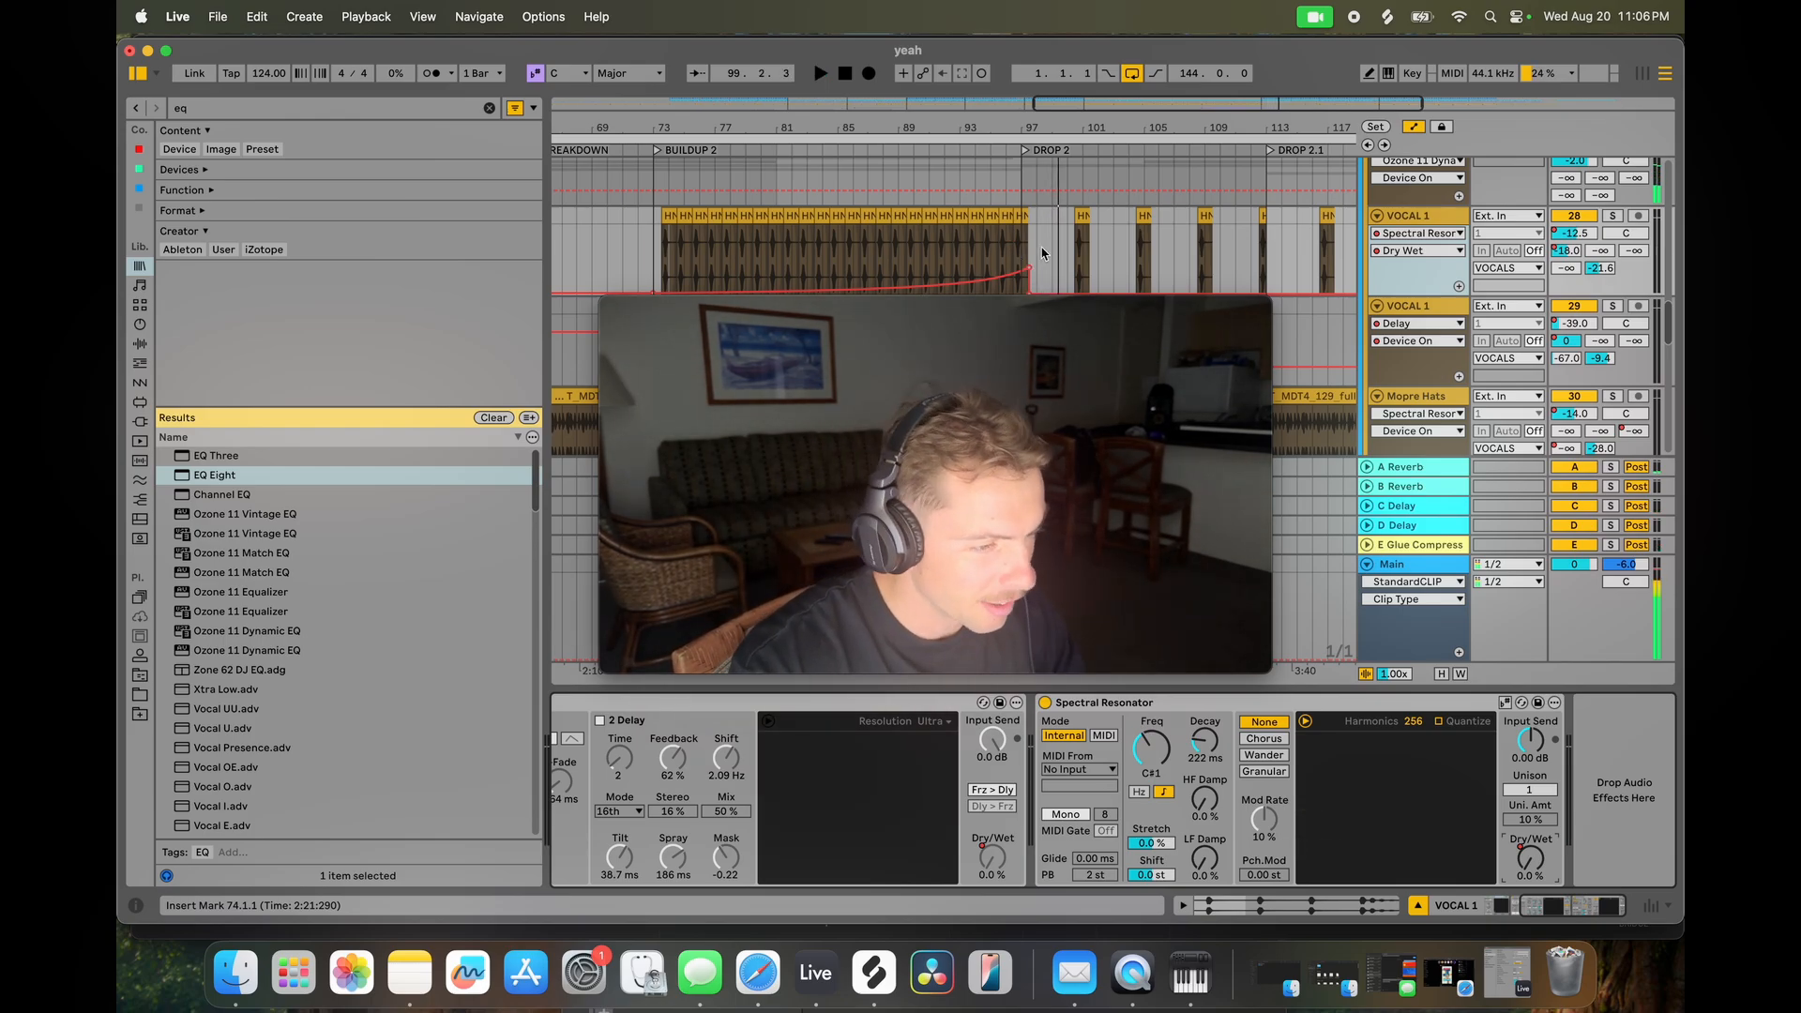
# Settle the movie recording window below the VOCAL 1 clips and play the soloed chops from about bar 91 into DROP 2.
pyautogui.click(1071, 302)
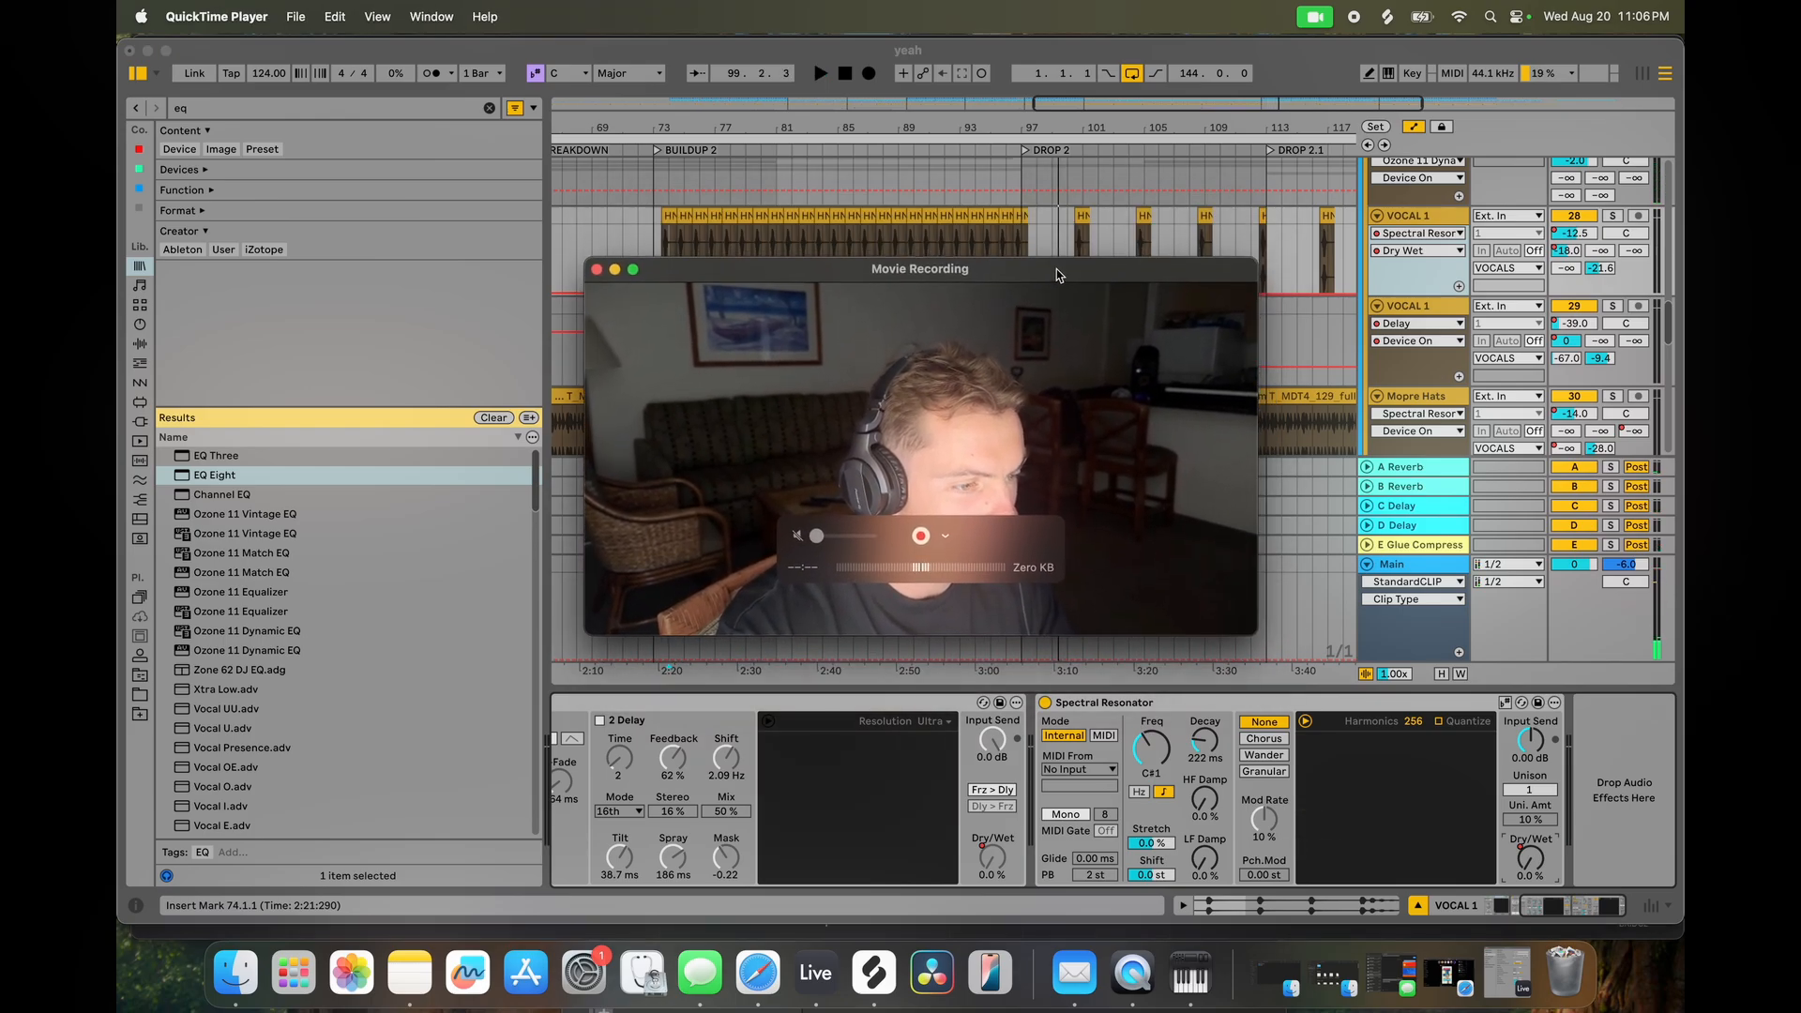
pyautogui.moveTo(1068, 309); pyautogui.dragTo(1073, 316)
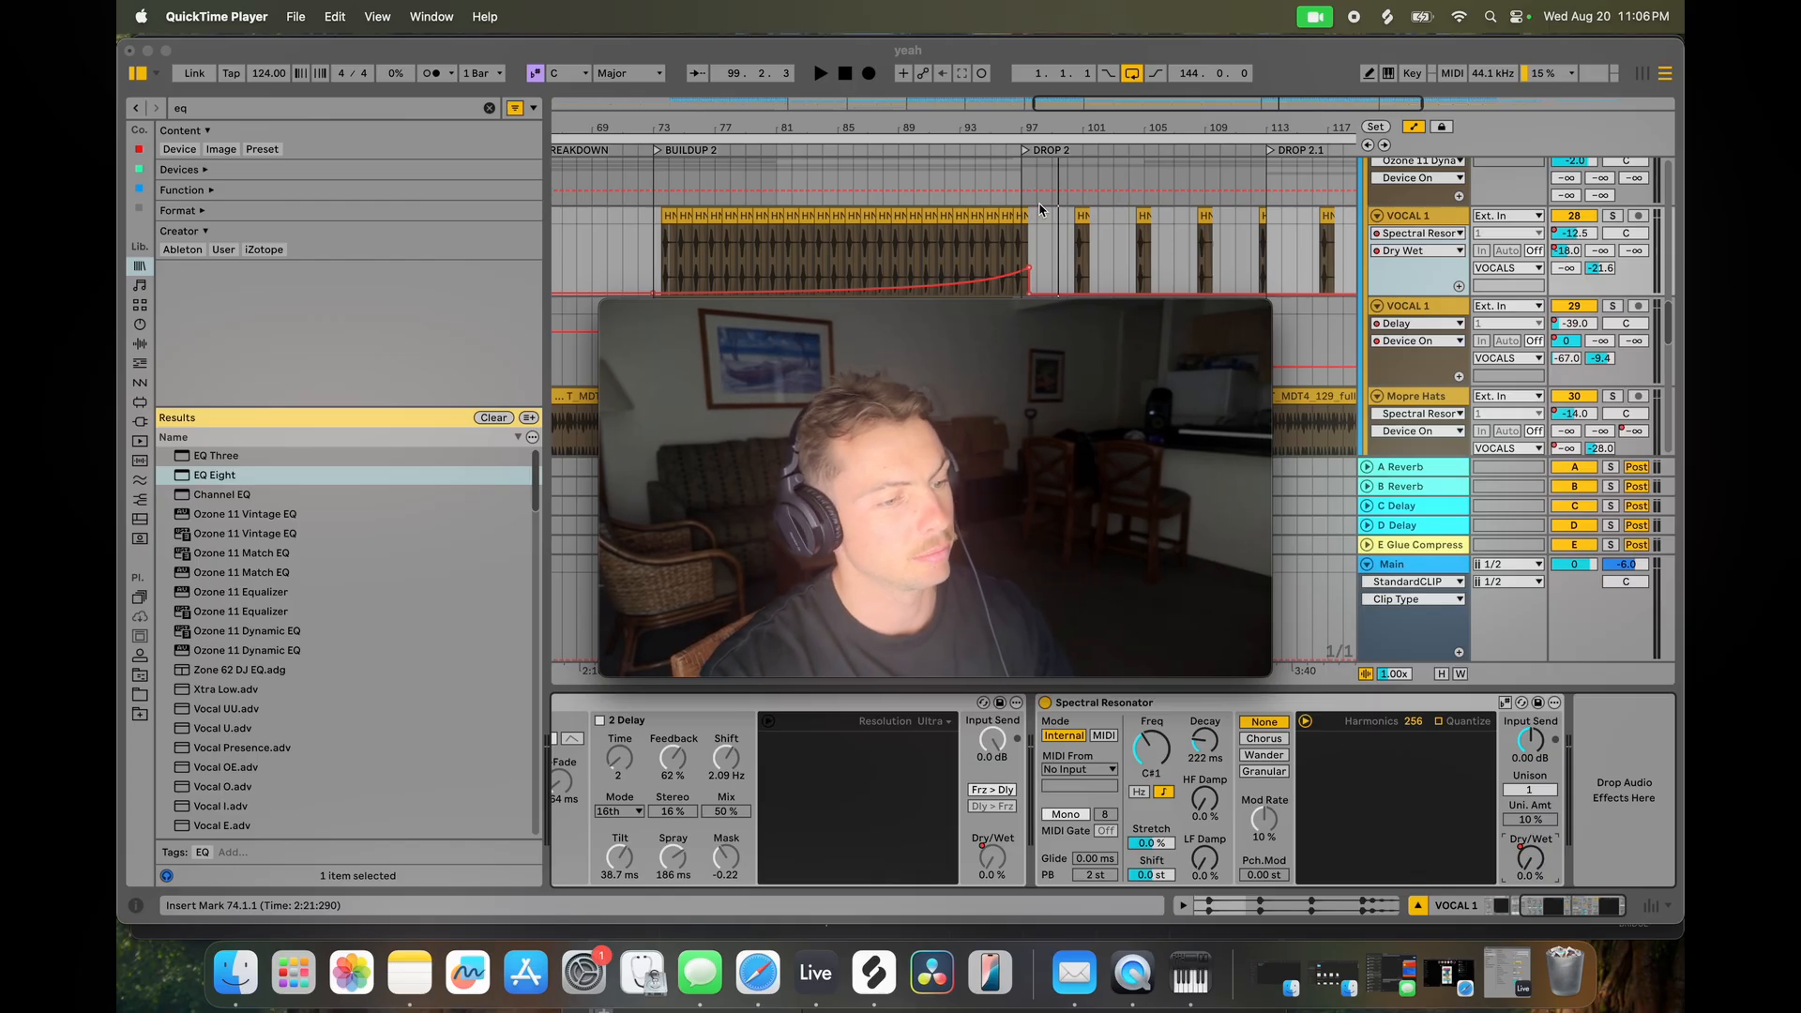
pyautogui.click(1000, 129)
pyautogui.moveTo(1000, 120); pyautogui.dragTo(881, 208)
pyautogui.click(900, 247)
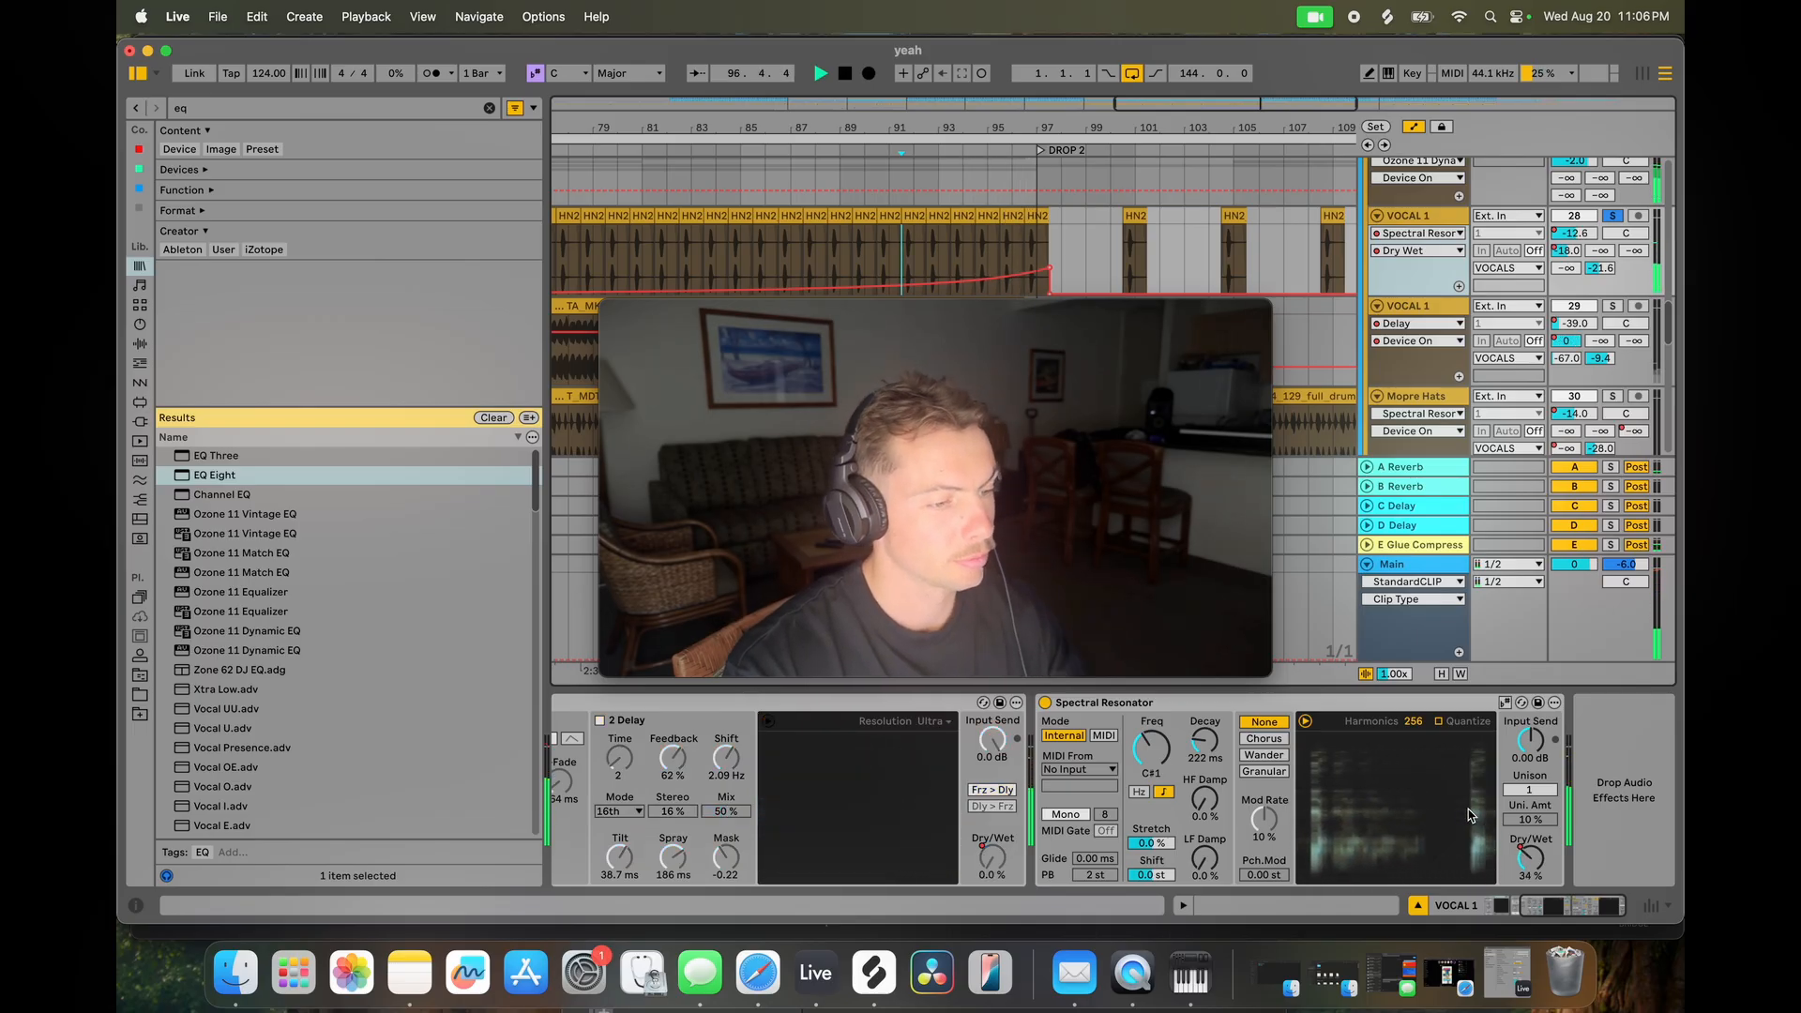
pyautogui.press('space')
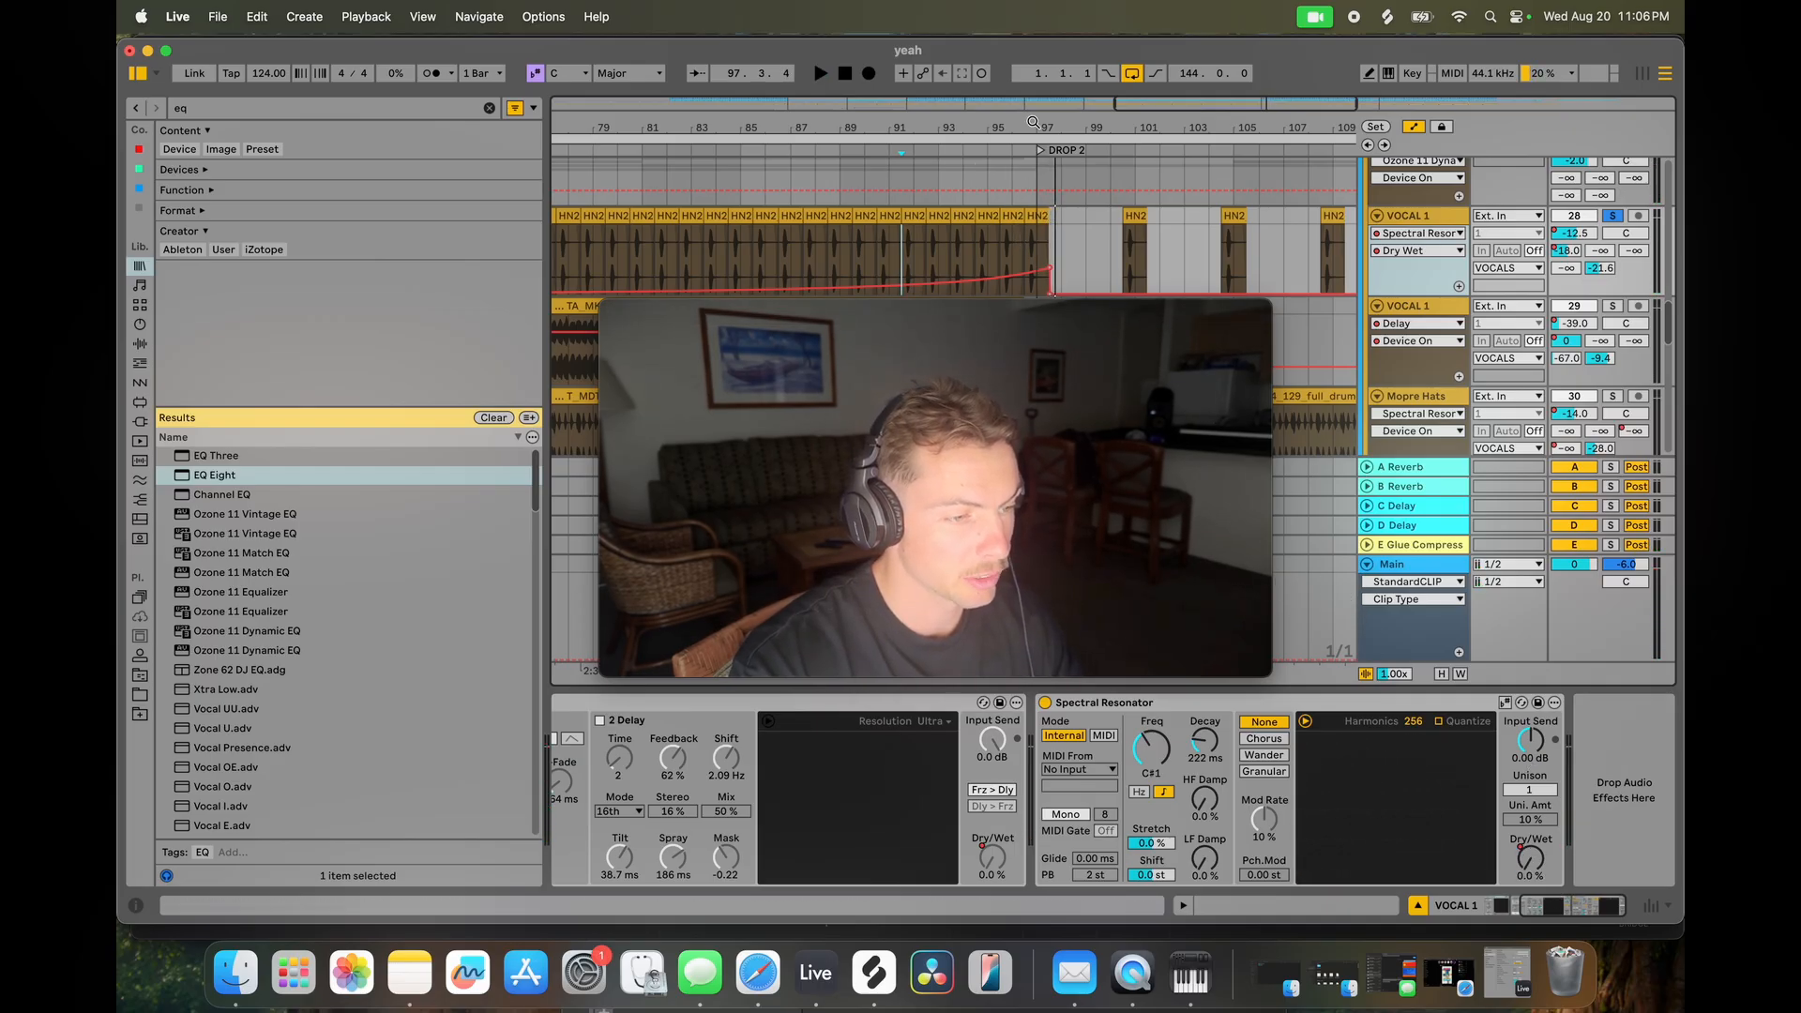
# Unsolo VOCAL 1 and play the full mix from 96.3.1 across the transition into DROP 2.
pyautogui.moveTo(1033, 122); pyautogui.dragTo(1032, 229)
pyautogui.click(1010, 245)
pyautogui.press('space')
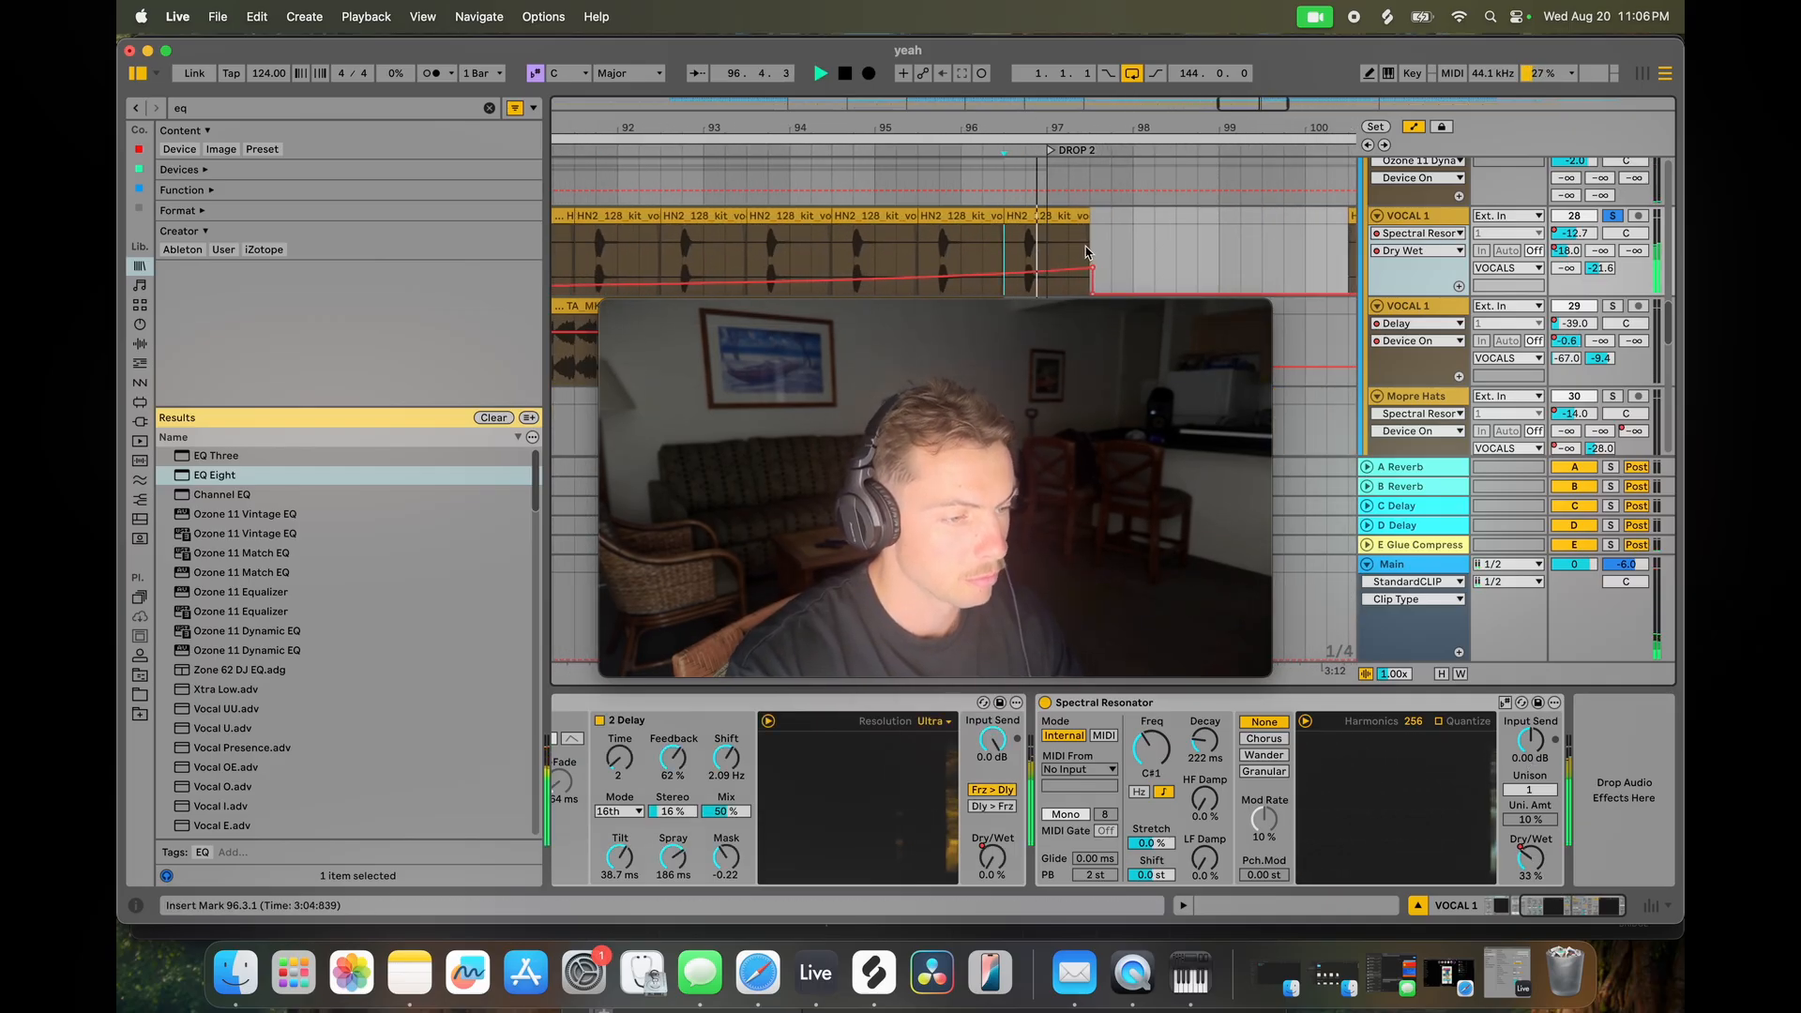
pyautogui.press('s')
pyautogui.press('space')
pyautogui.press('space')
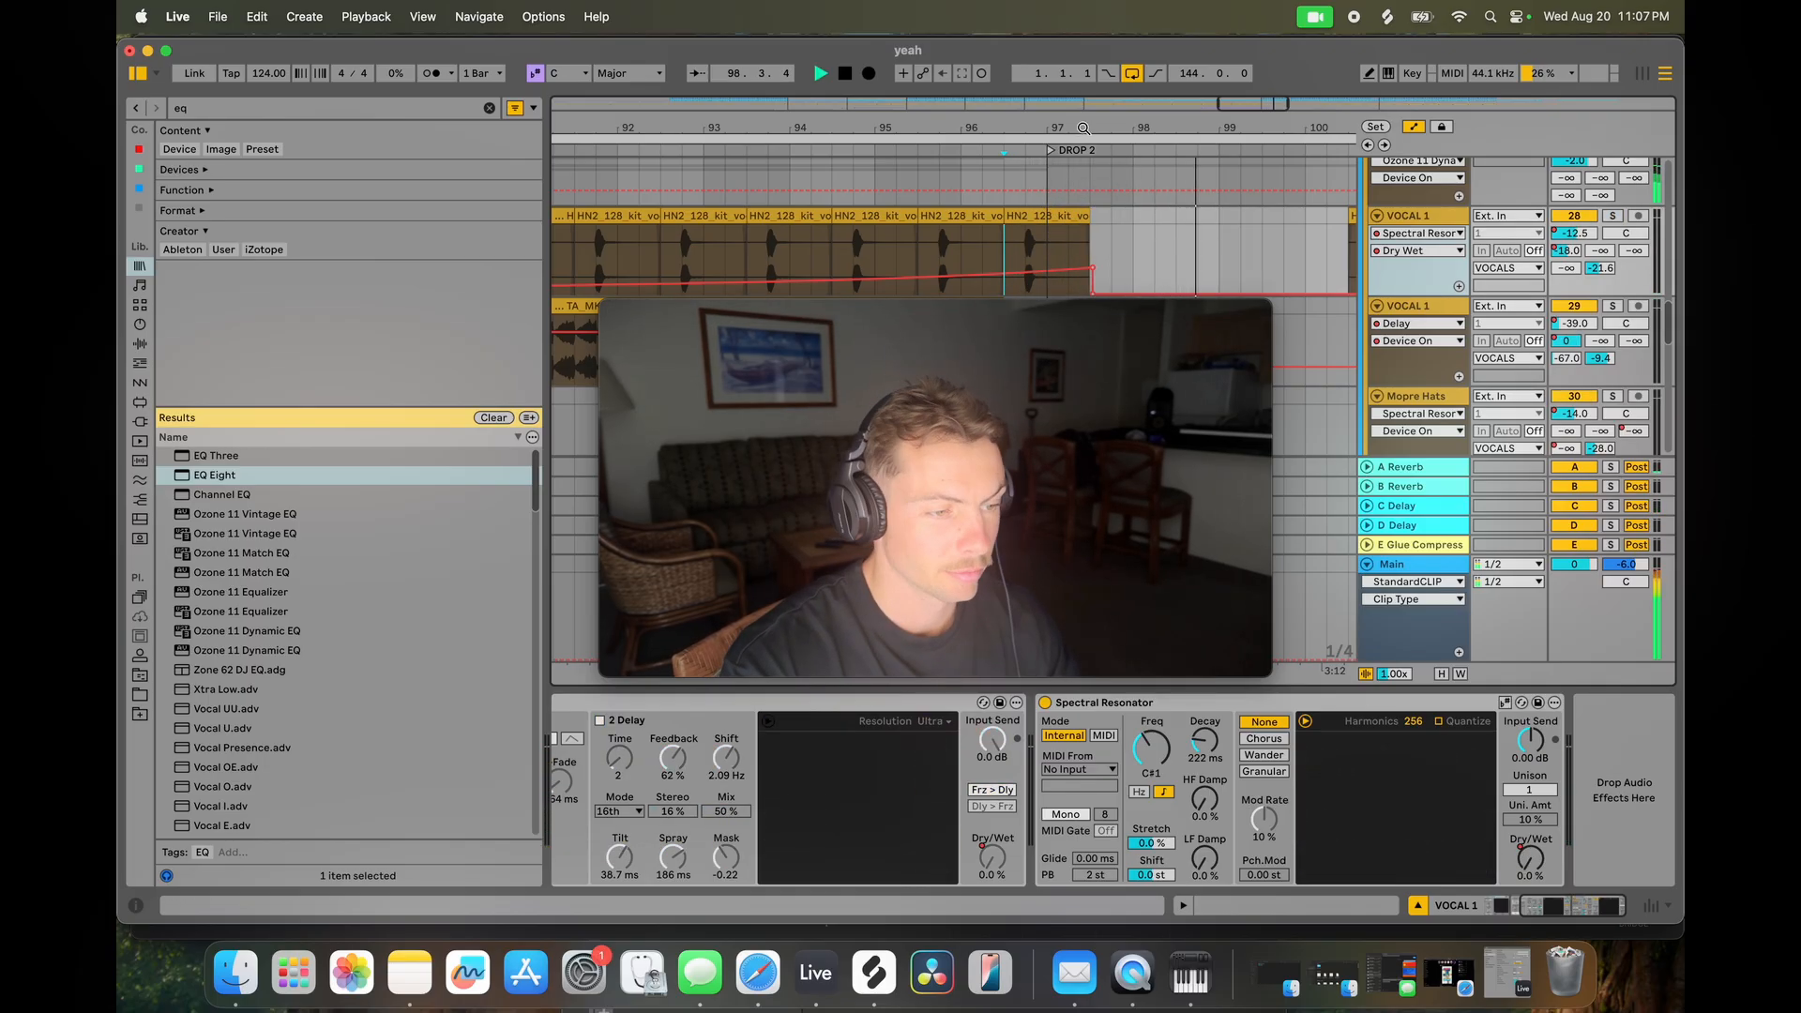
# Examine the end of the Spectral Resonator Dry/Wet automation at DROP 2 while the full mix plays, and stop playback.
pyautogui.moveTo(1083, 127); pyautogui.dragTo(1083, 45)
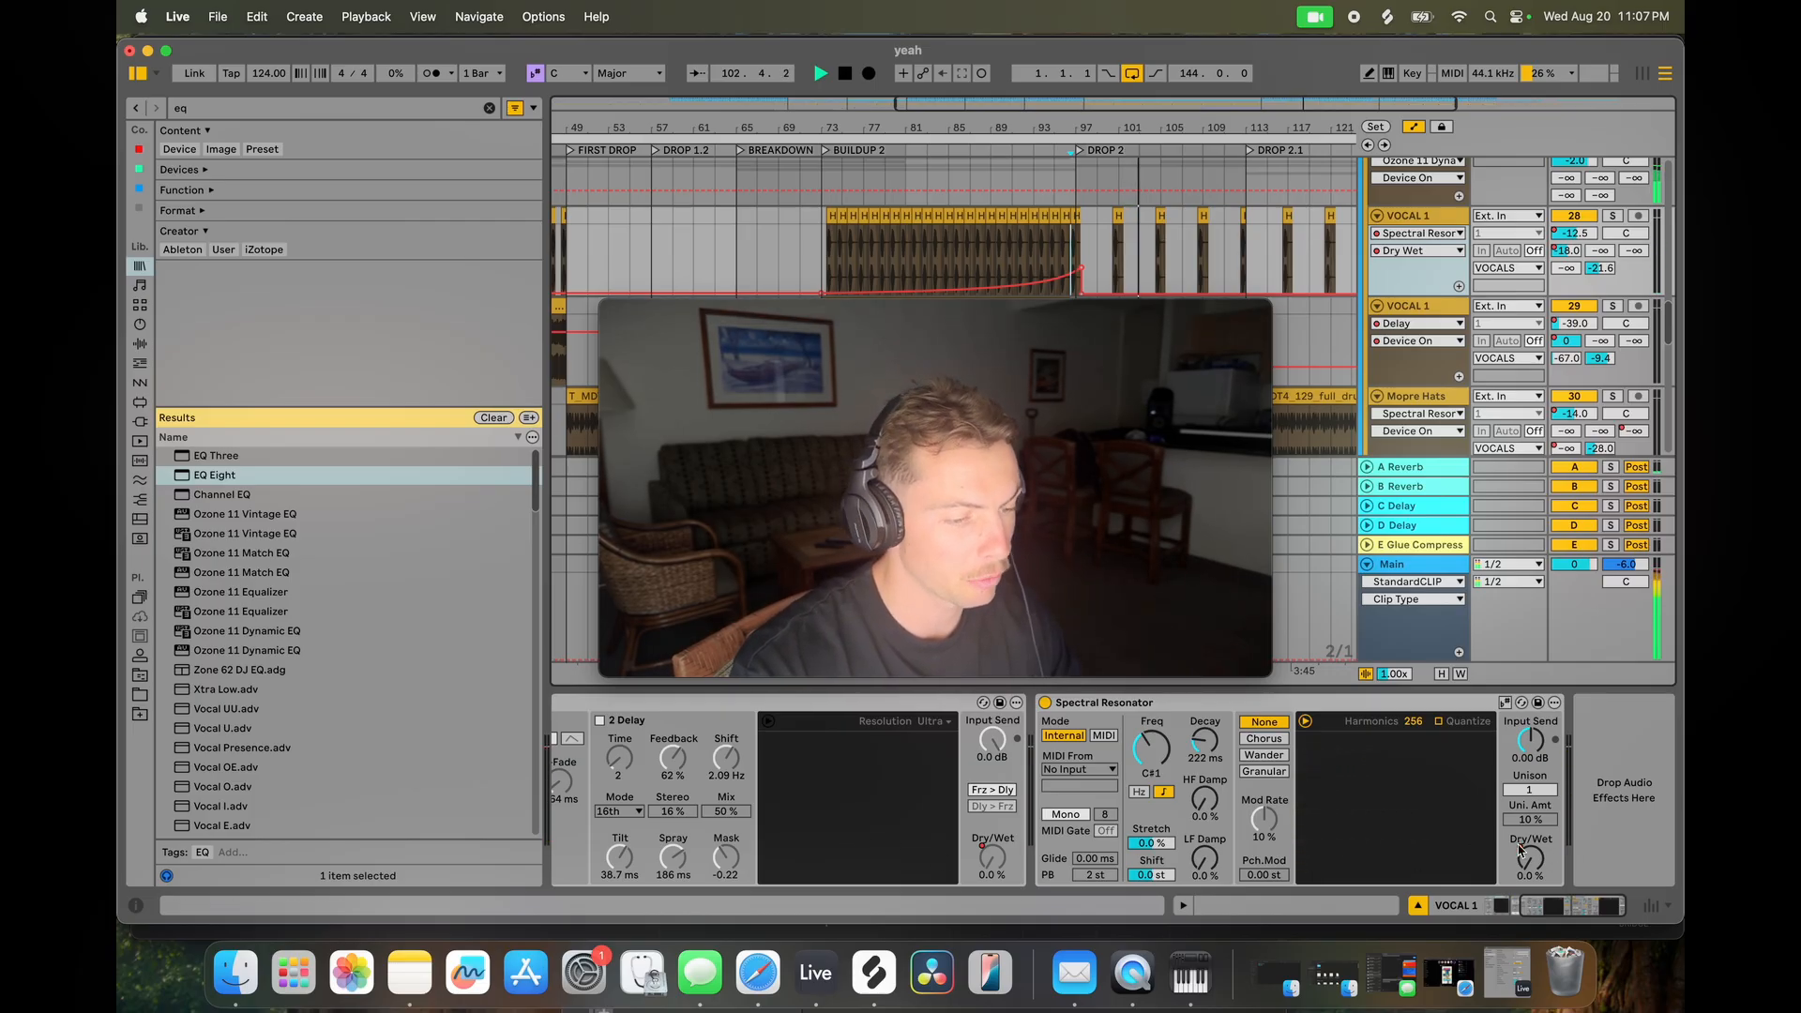
pyautogui.click(1154, 265)
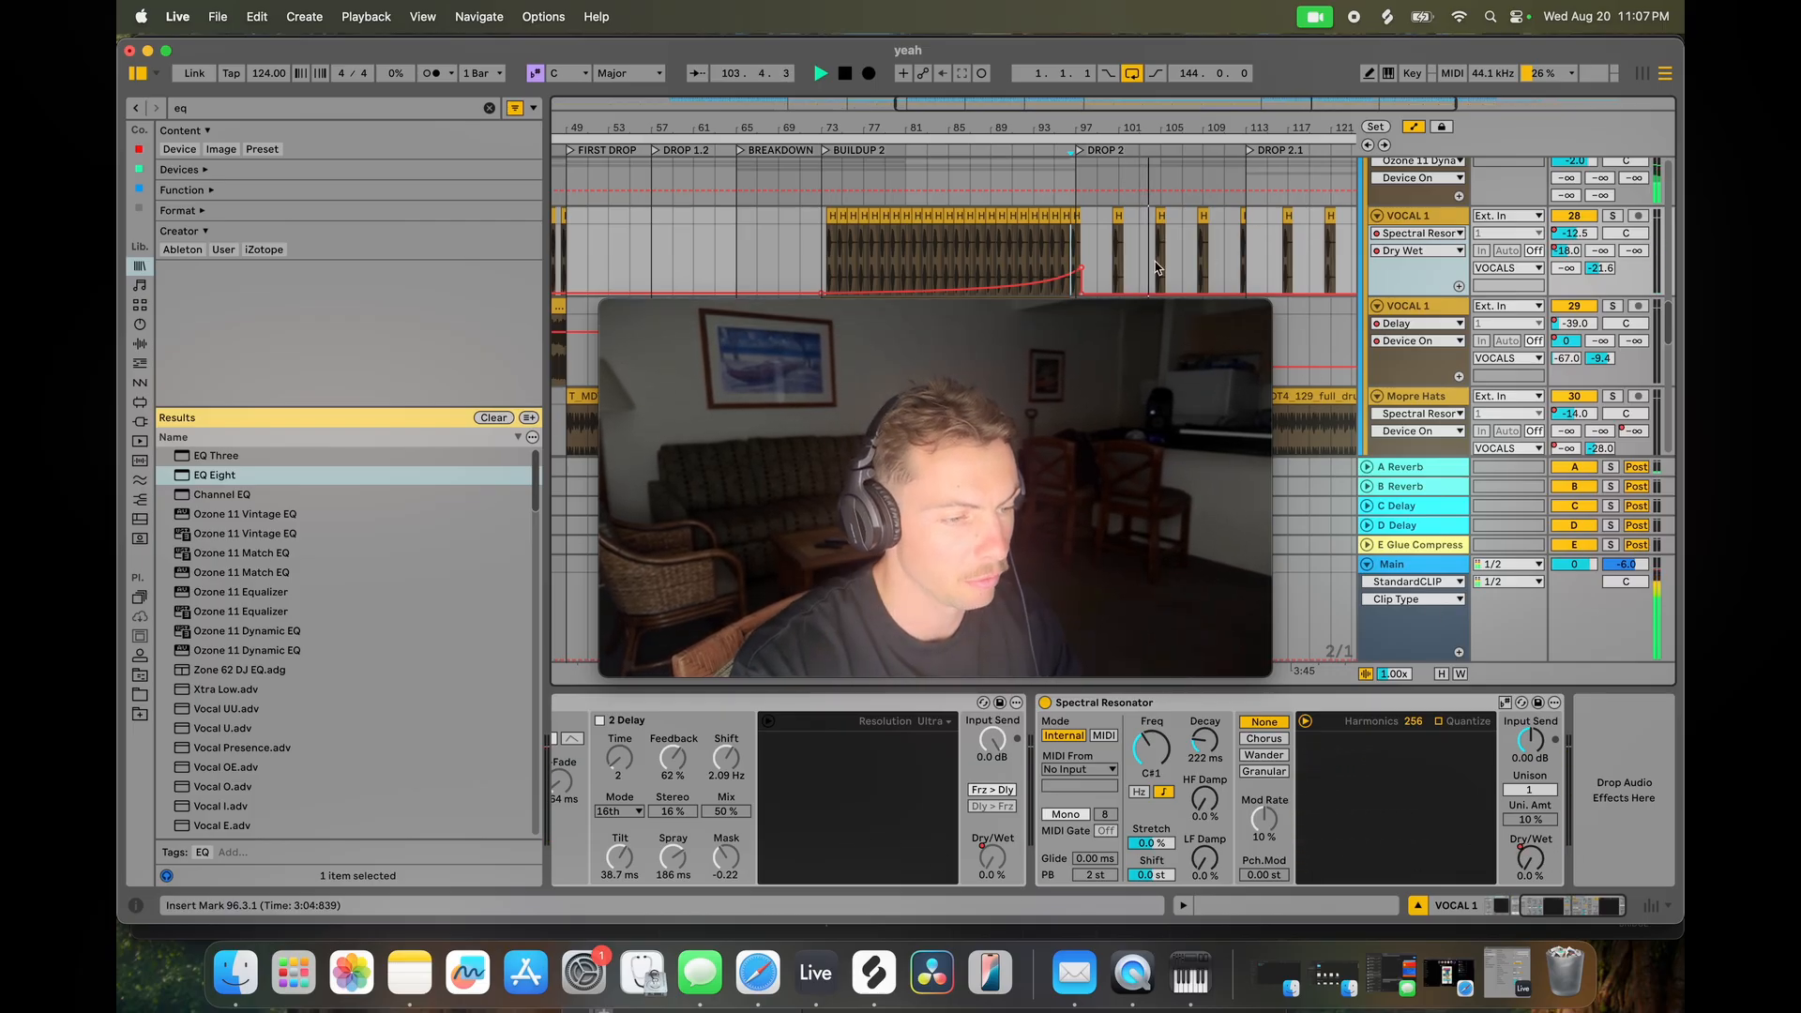
pyautogui.moveTo(1130, 114); pyautogui.dragTo(1088, 118)
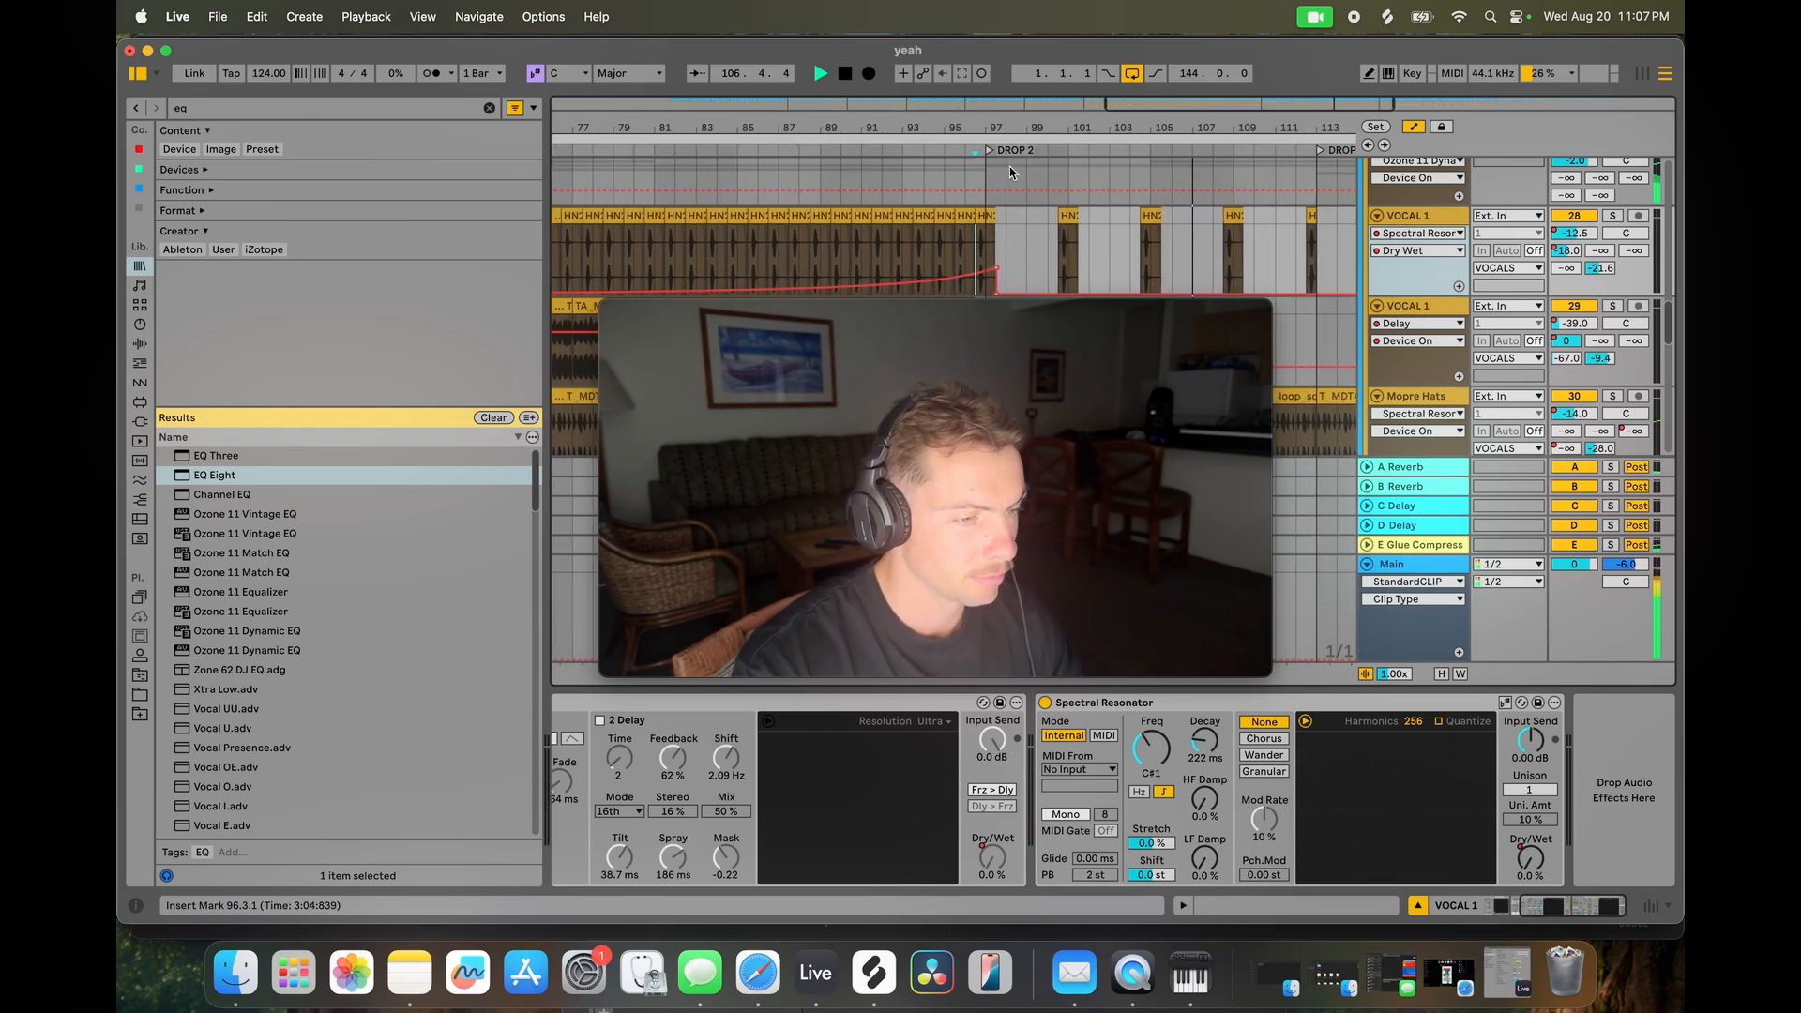
pyautogui.moveTo(959, 122); pyautogui.dragTo(959, 99)
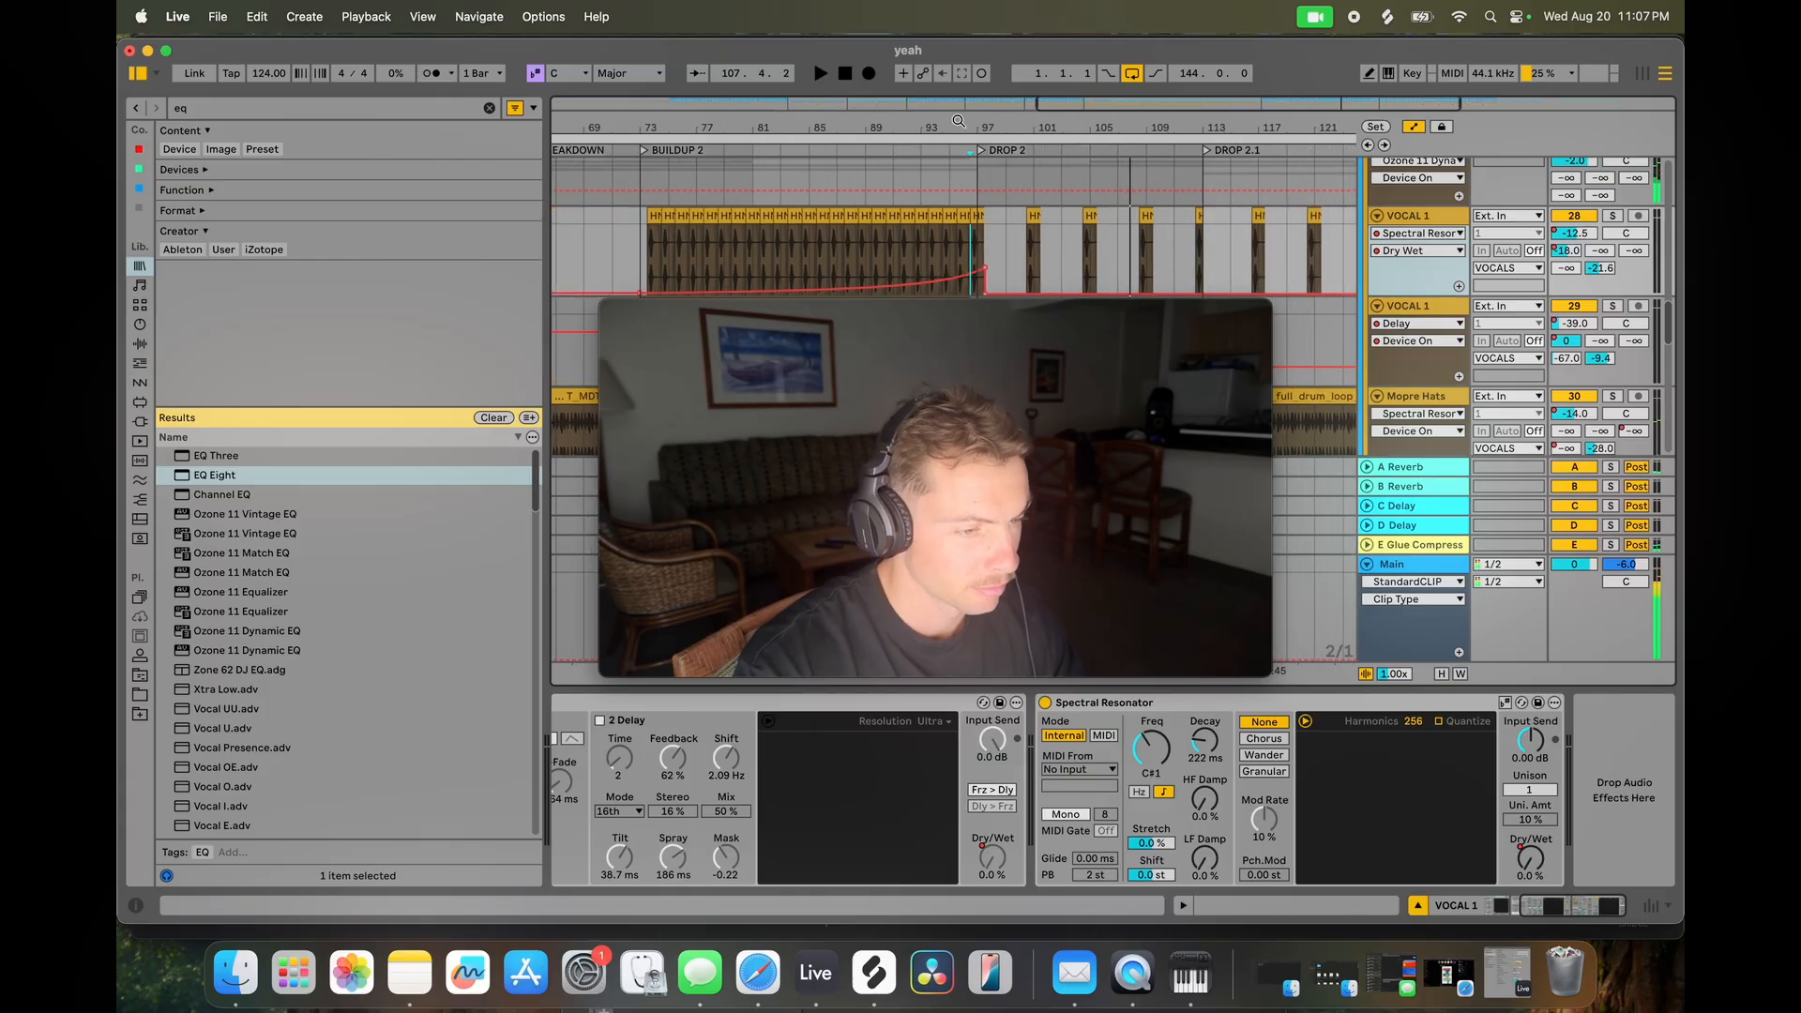
pyautogui.click(919, 243)
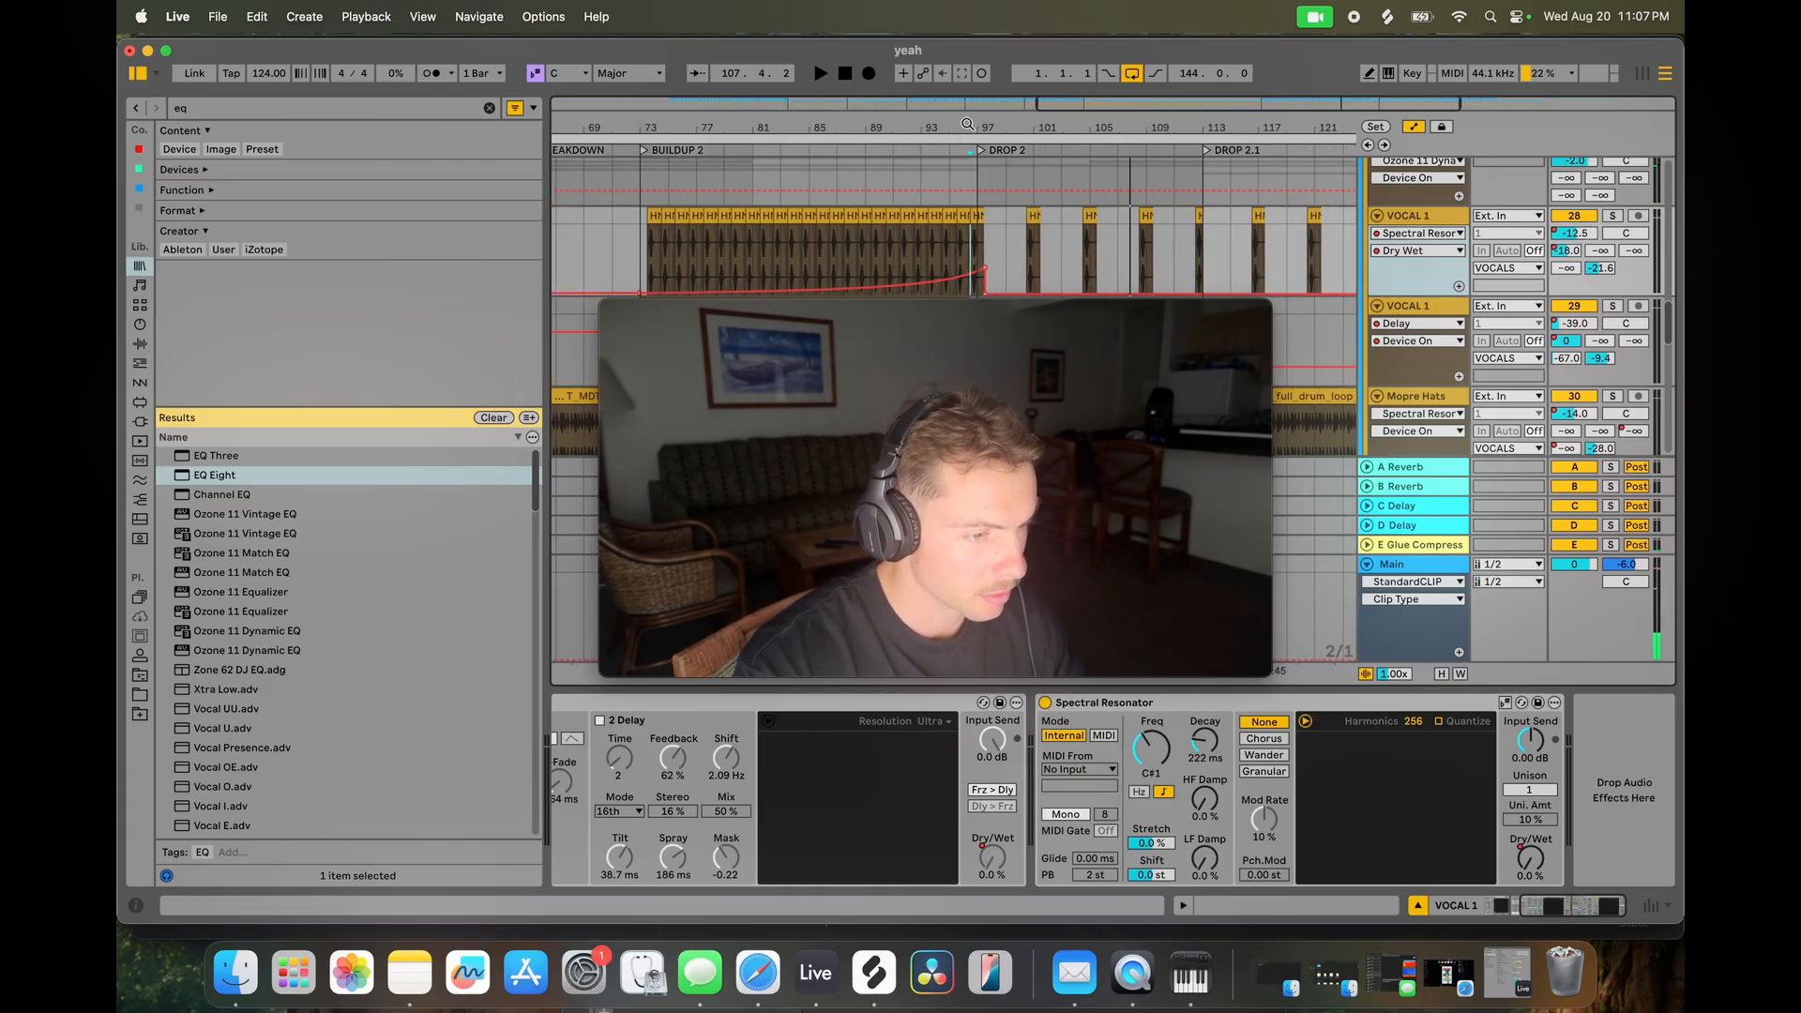
# Look over the VOCAL 1 chops across the arrangement and bring the second VOCAL 1 track's buildup clips into view.
pyautogui.scroll(-1, 940, 242)
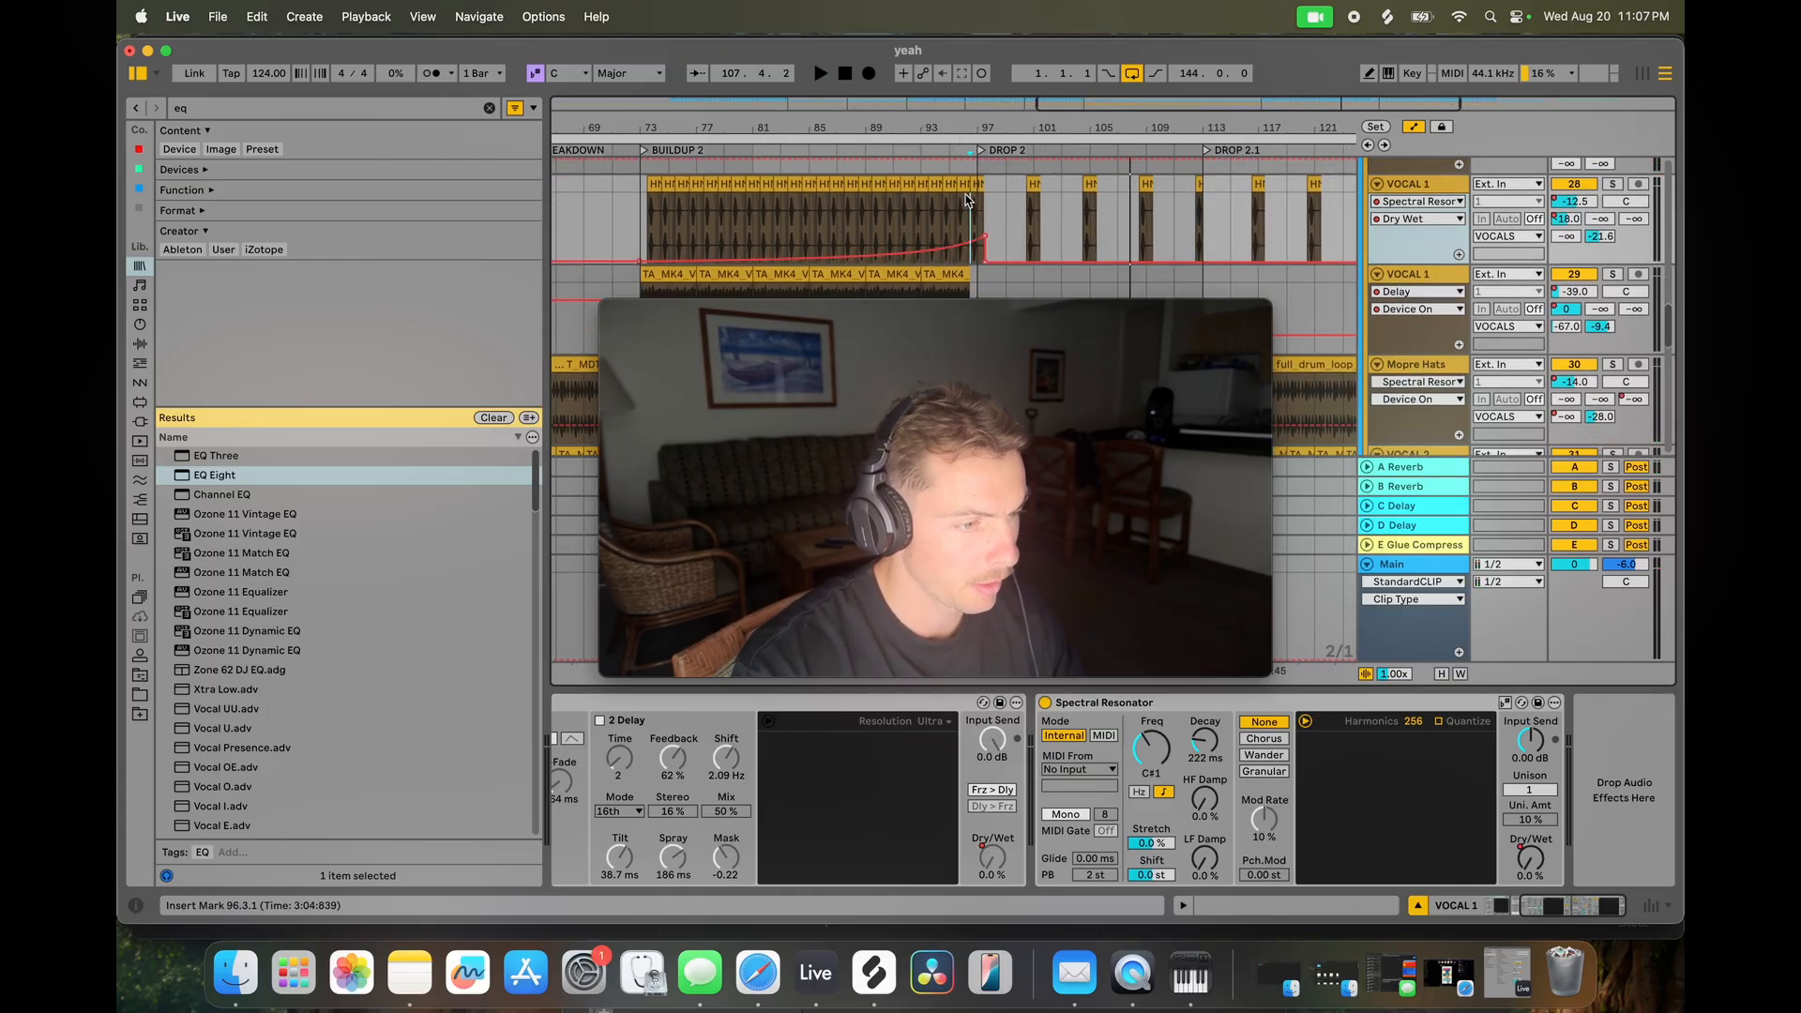
pyautogui.moveTo(972, 134); pyautogui.dragTo(972, 80)
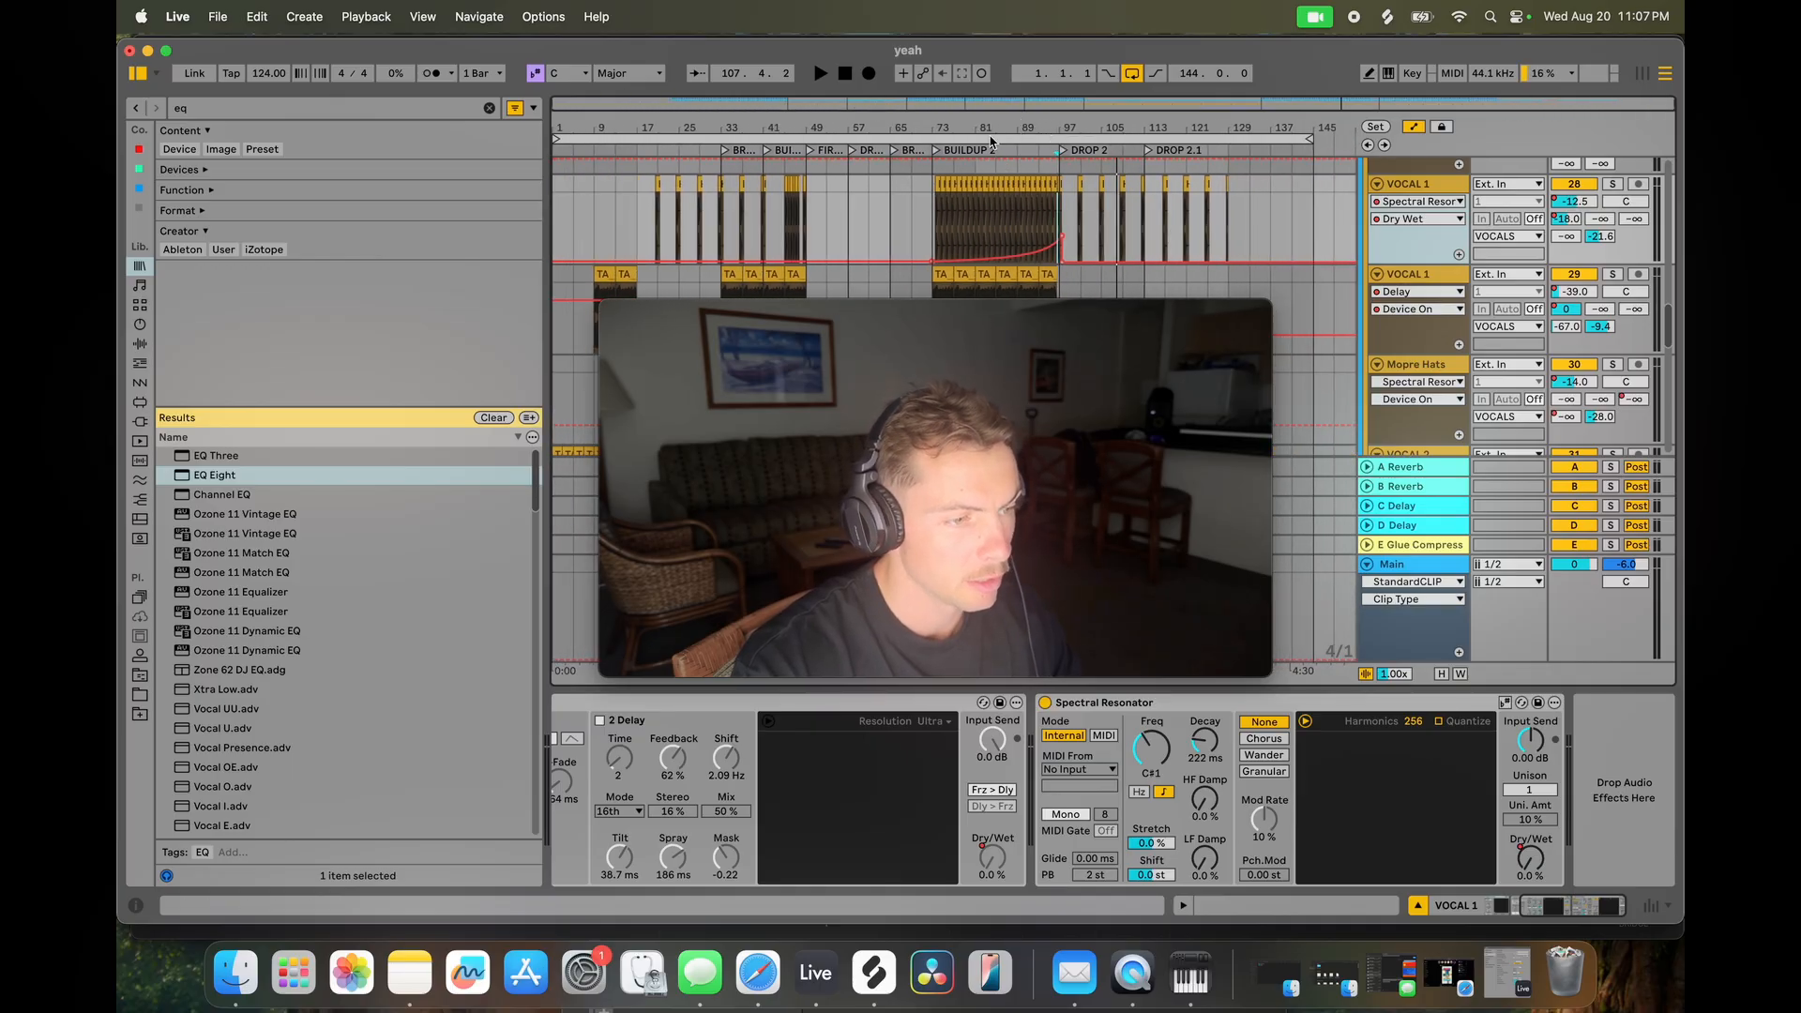
pyautogui.moveTo(971, 131); pyautogui.dragTo(971, 145)
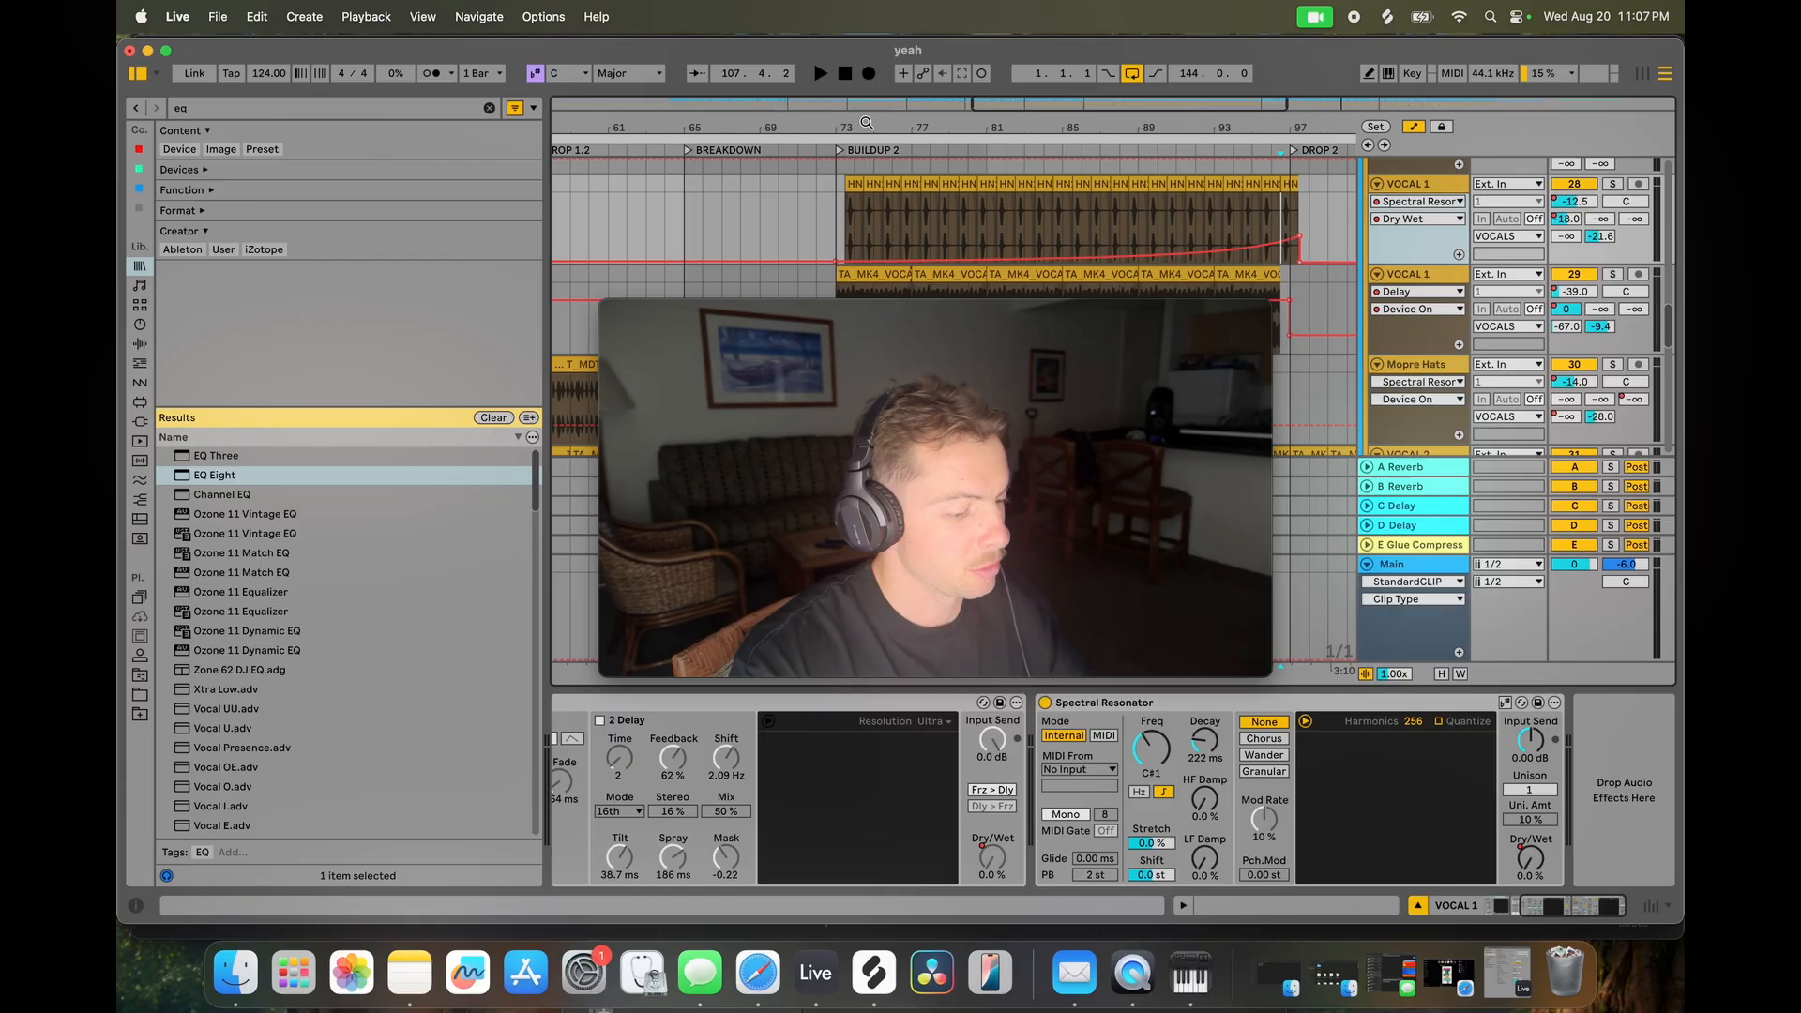
pyautogui.moveTo(868, 122)
pyautogui.mouseDown()
pyautogui.moveTo(869, 139)
pyautogui.moveTo(868, 98)
pyautogui.mouseUp()
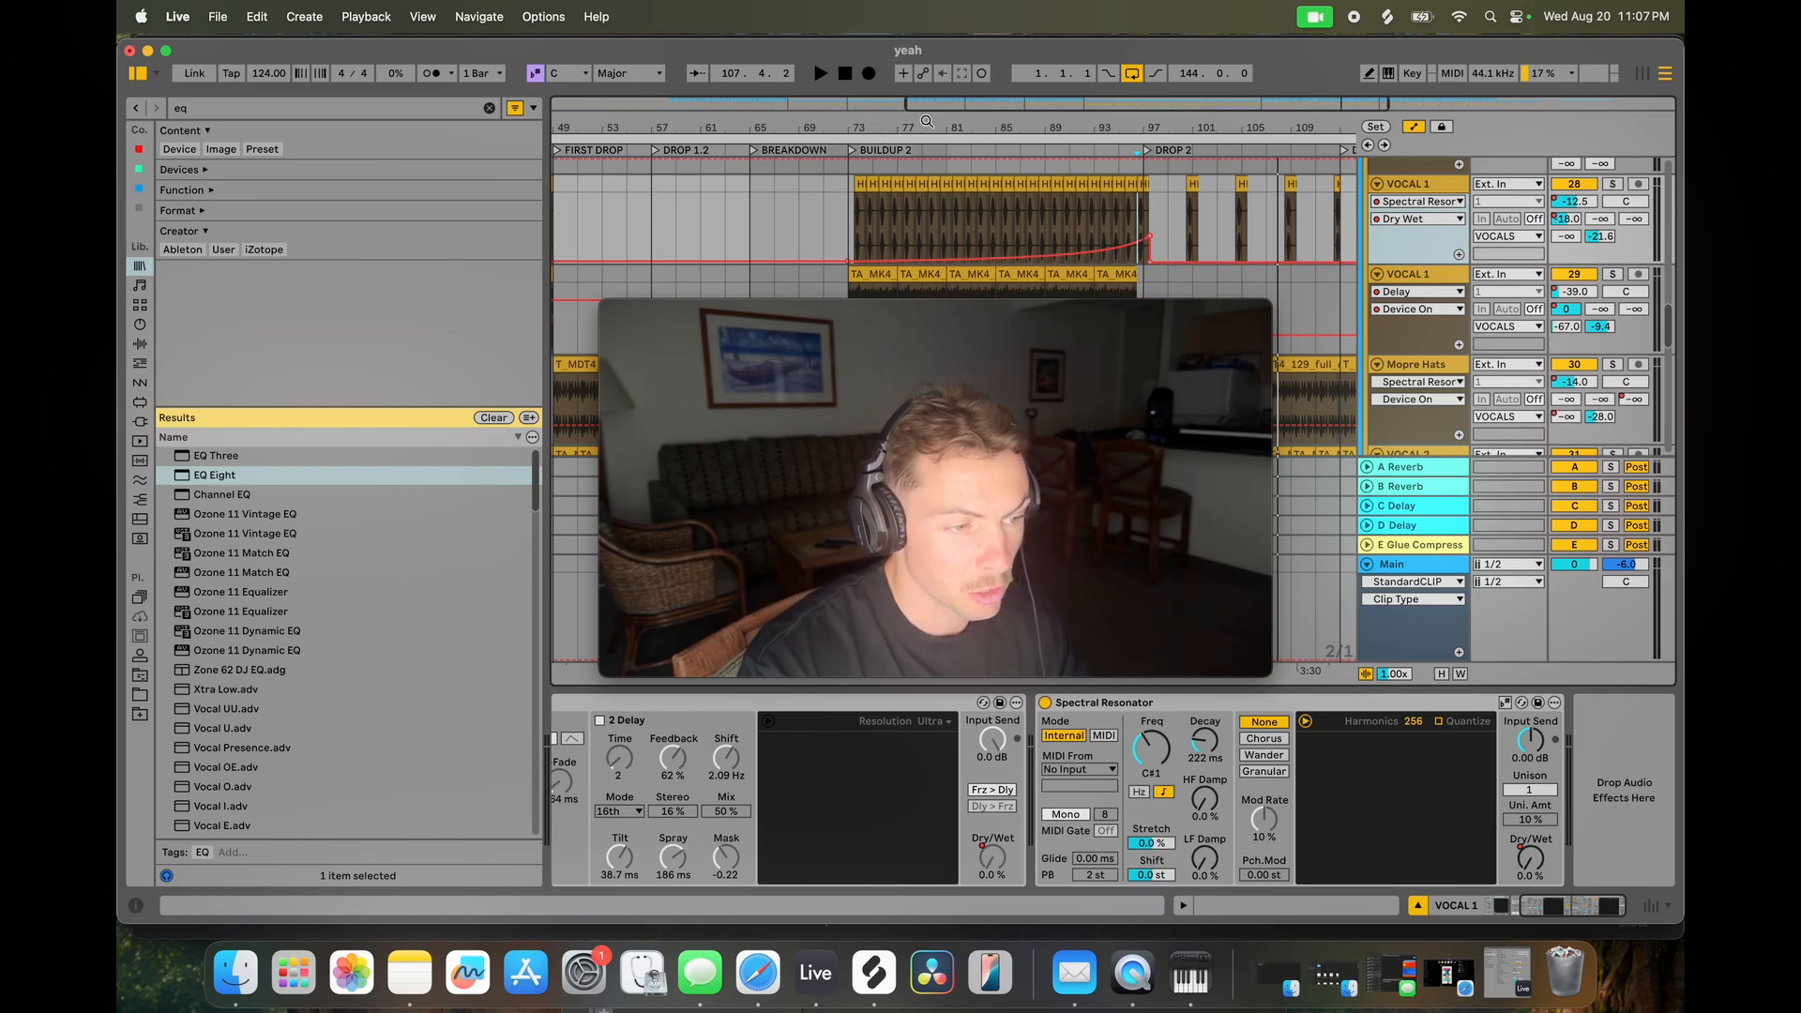
pyautogui.moveTo(927, 121); pyautogui.dragTo(927, 97)
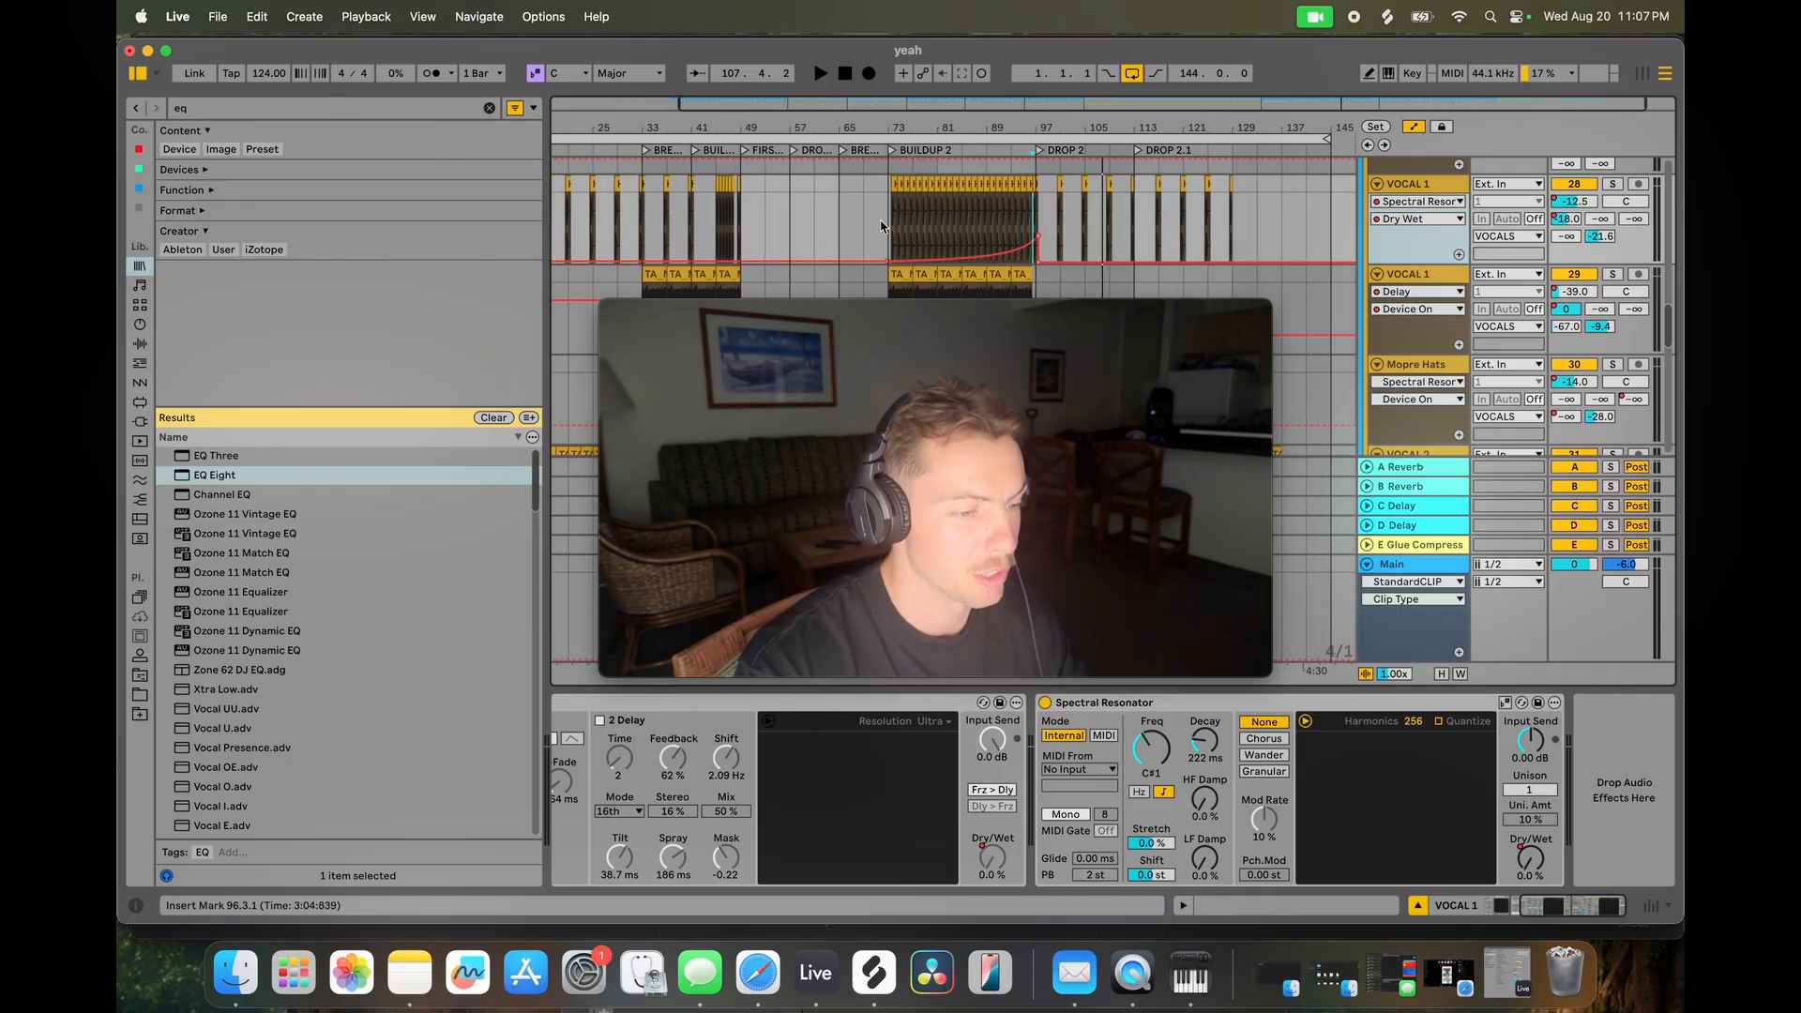
pyautogui.scroll(-2, 881, 226)
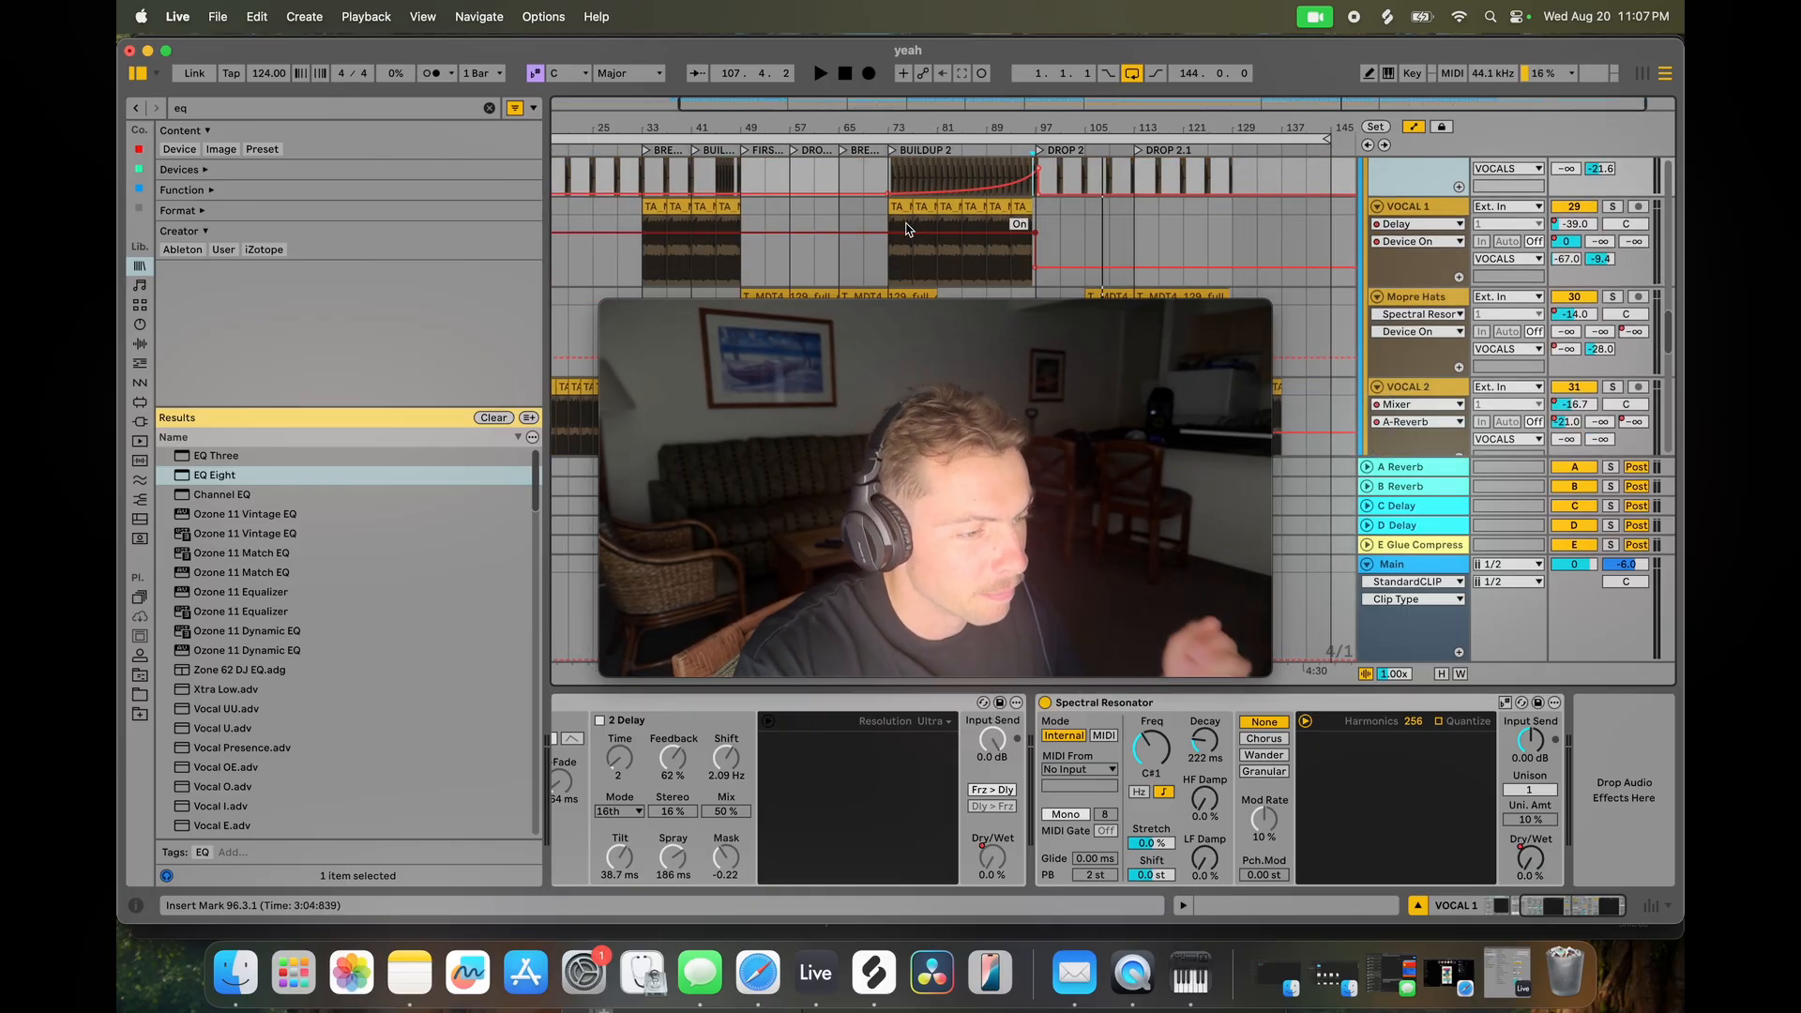
# Solo the VOCAL 1 track and listen to its atmos vocal loop from the start of Breakdown 1 at bar 33.
pyautogui.click(643, 275)
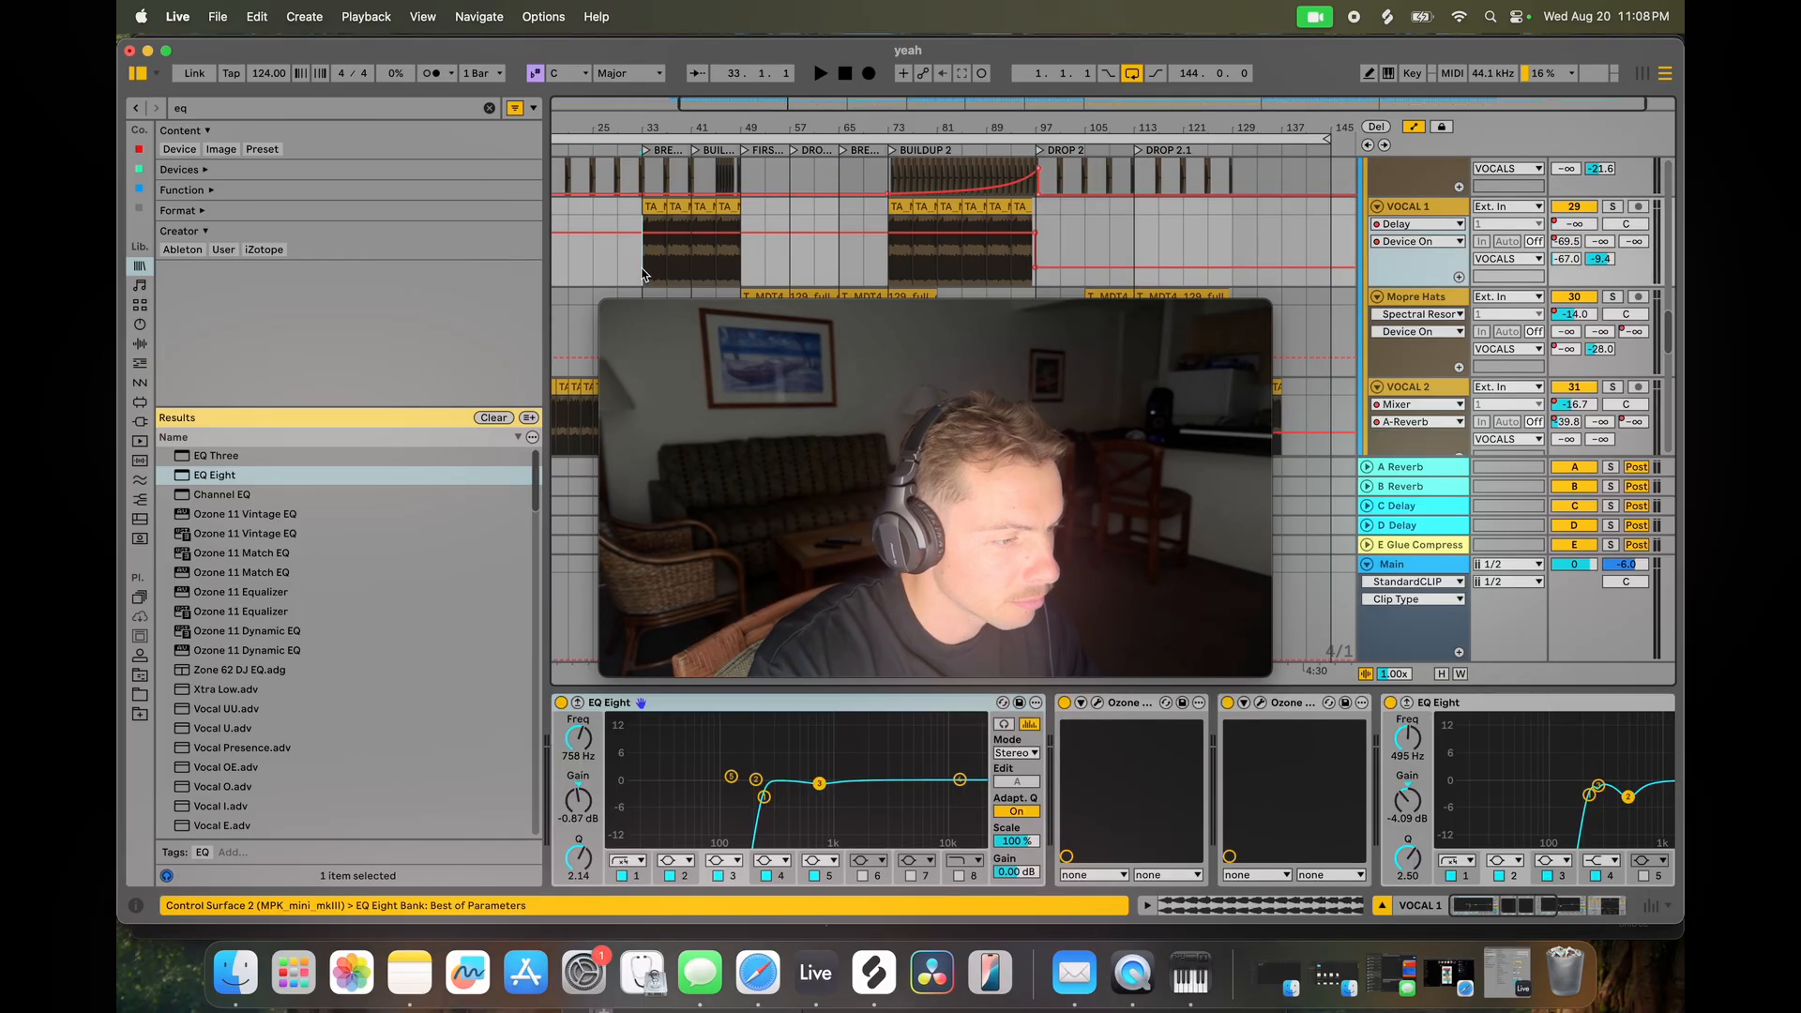
pyautogui.press('space')
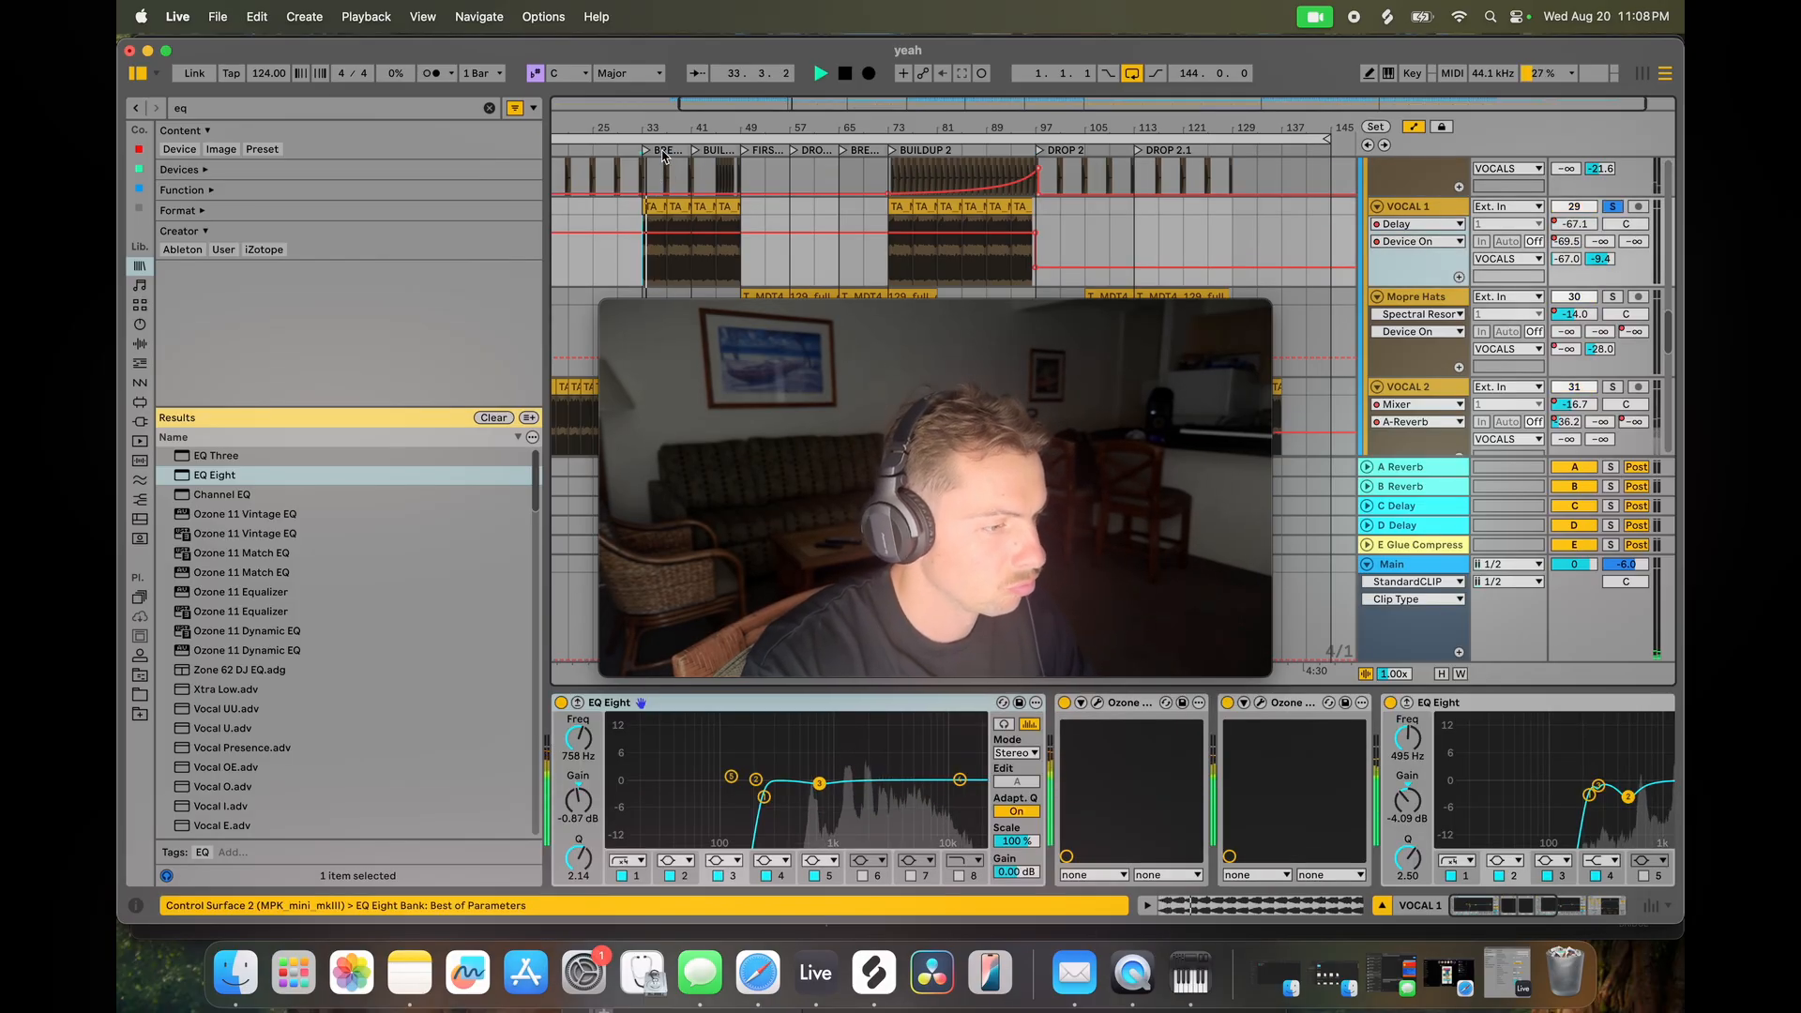
pyautogui.scroll(10, 644, 254)
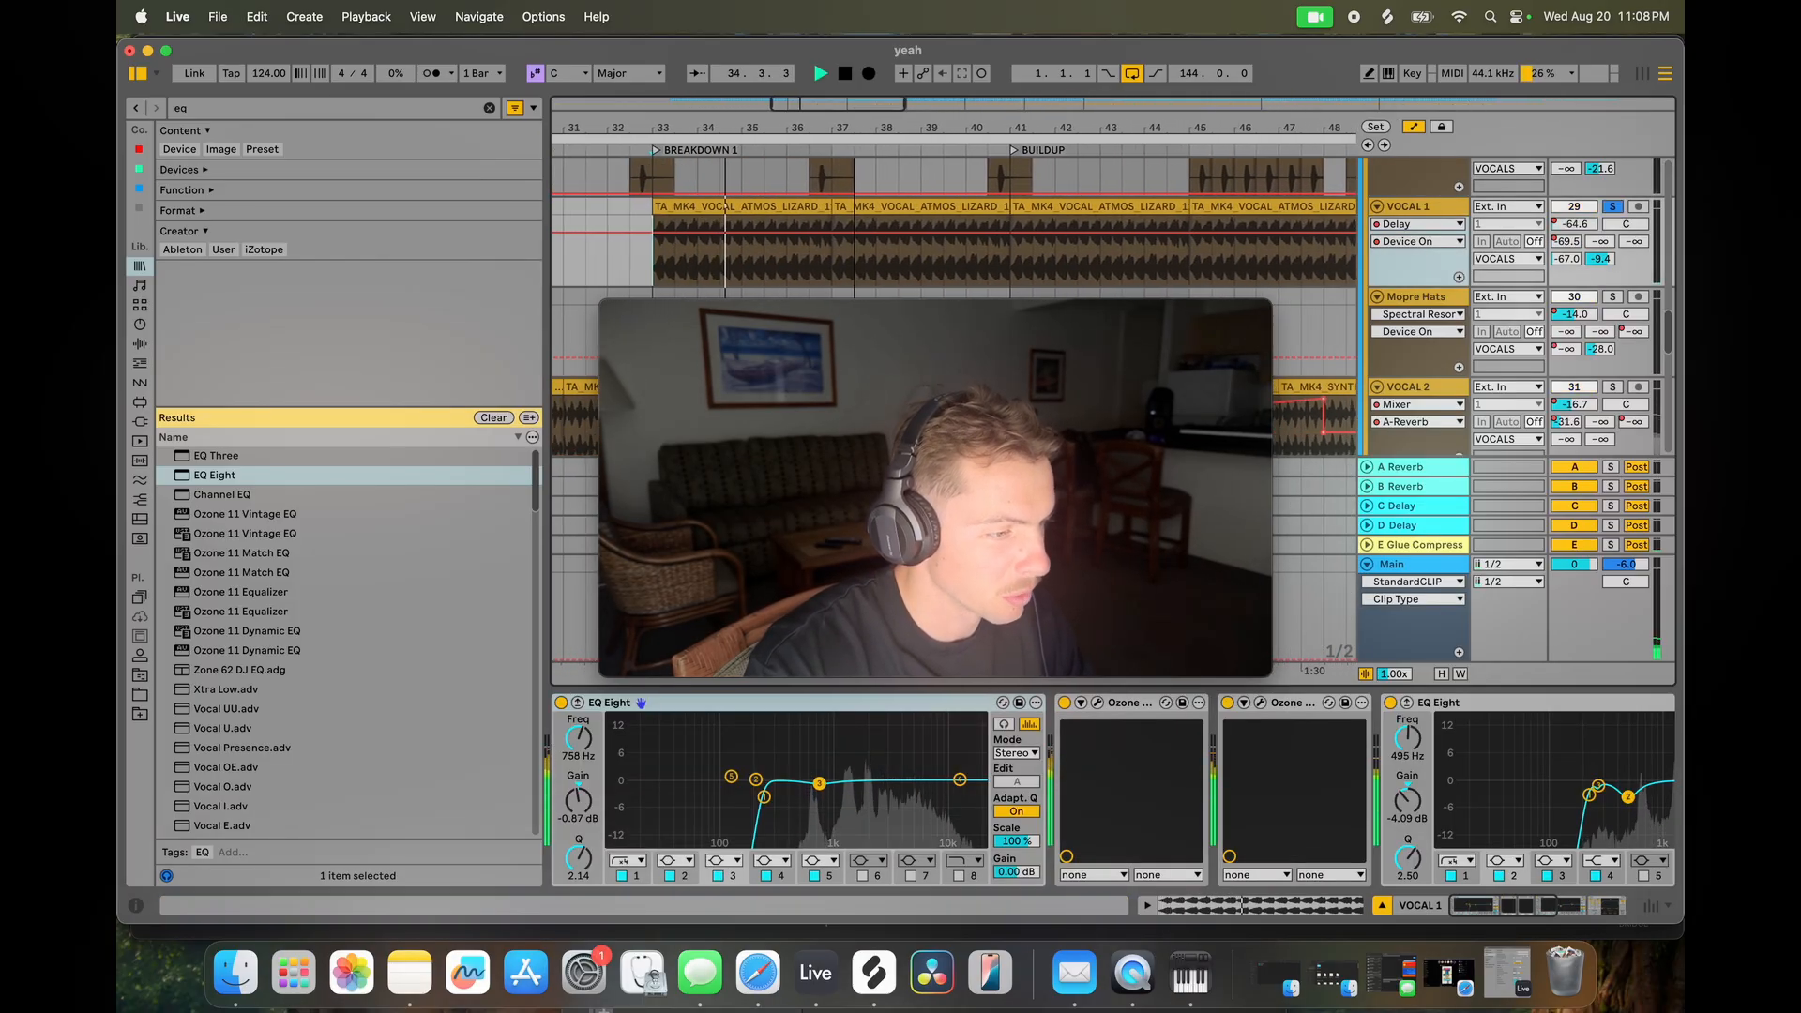
pyautogui.scroll(3, 644, 253)
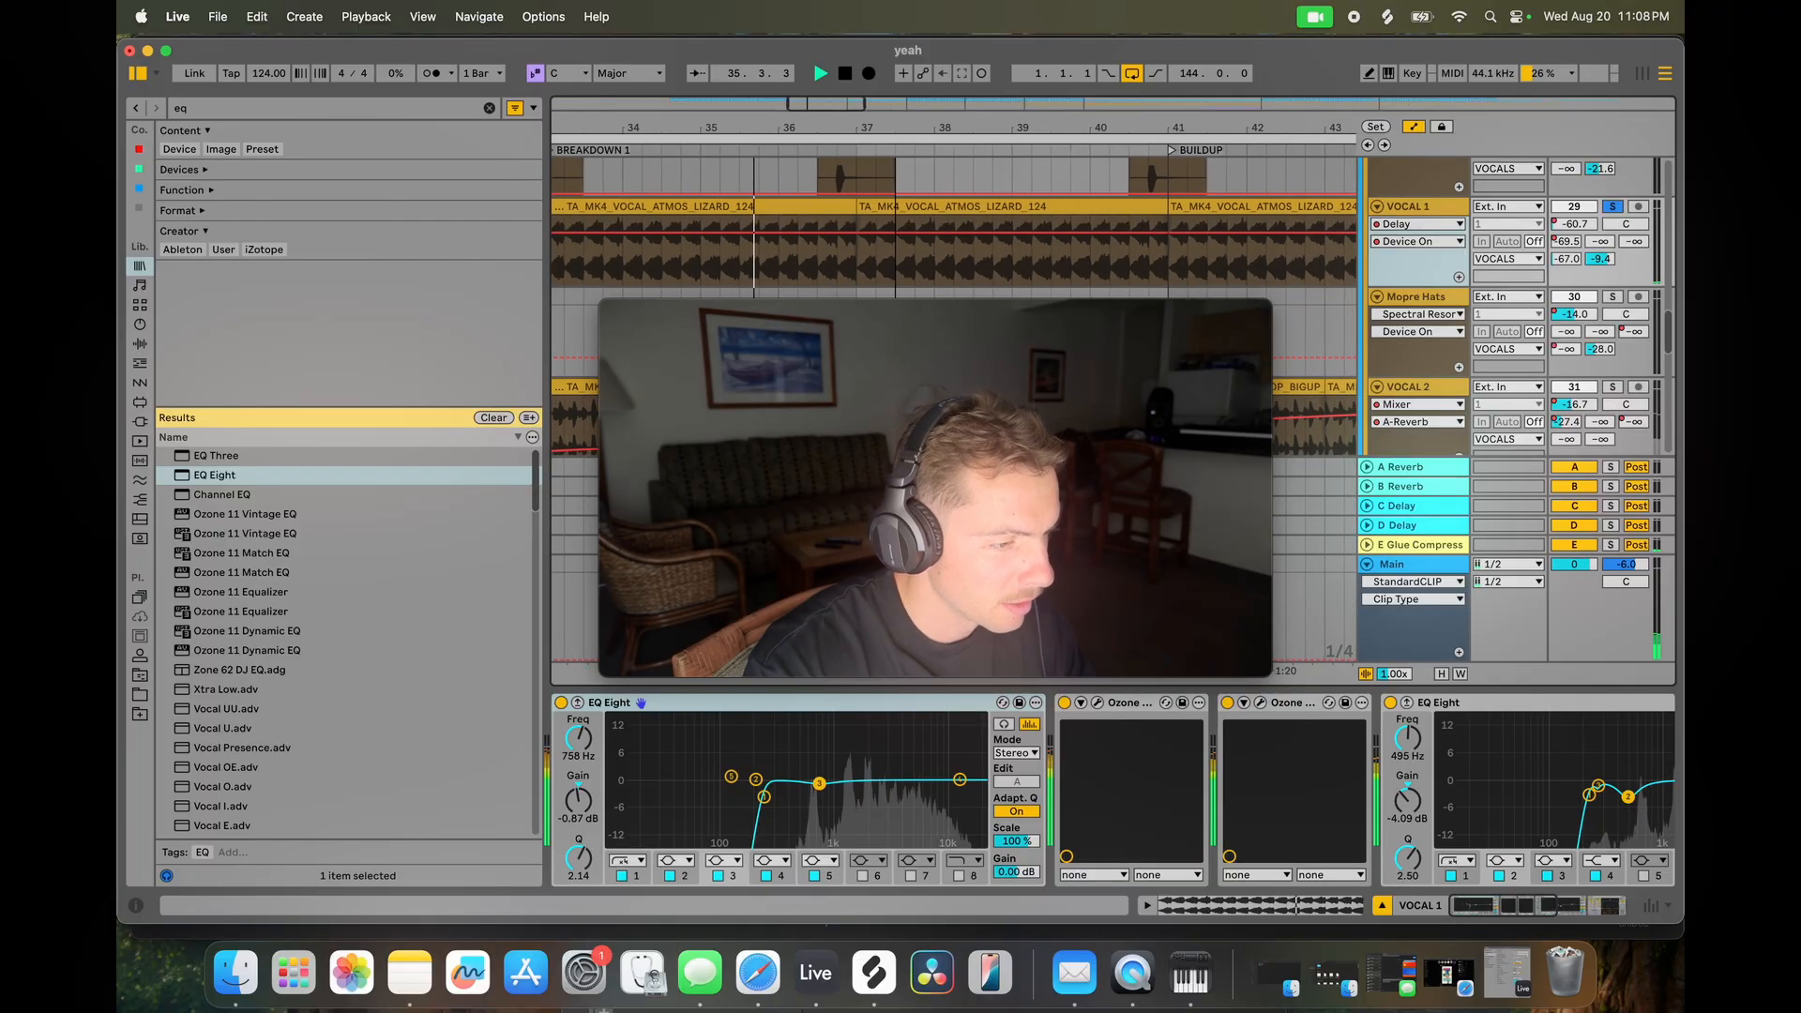
pyautogui.moveTo(914, 127); pyautogui.dragTo(977, 127)
pyautogui.press('space')
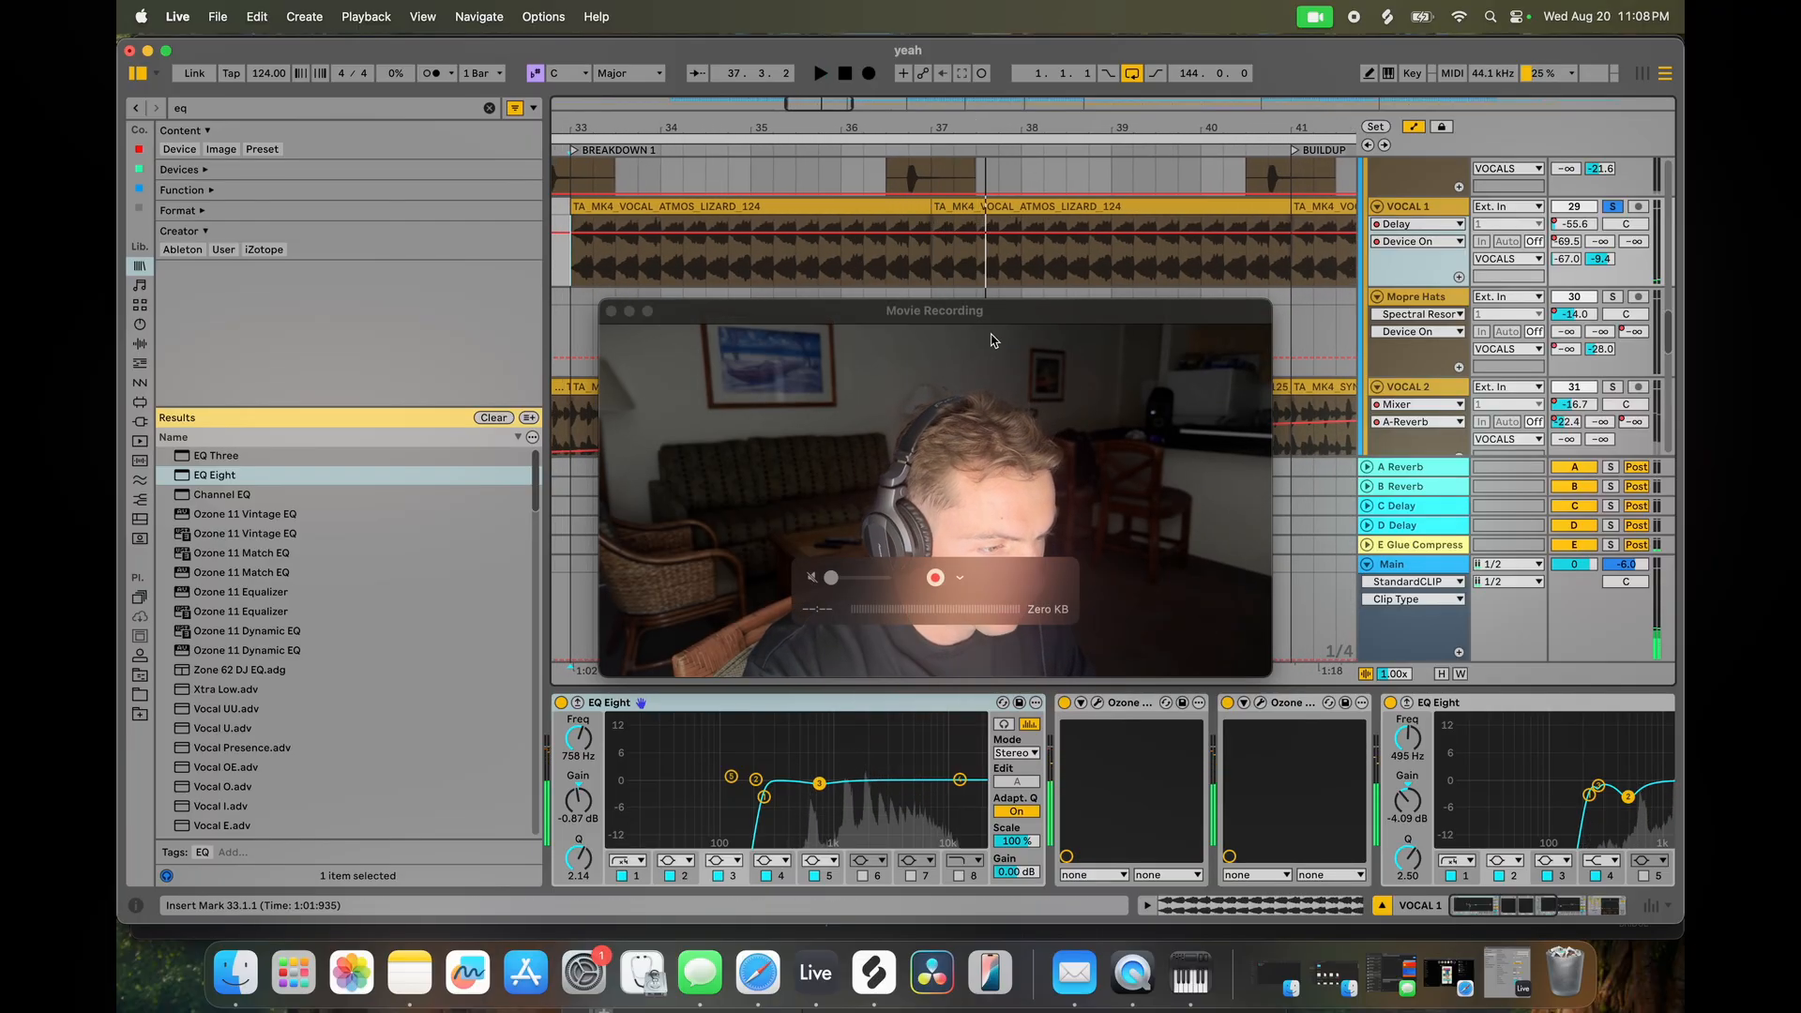
pyautogui.press('space')
pyautogui.moveTo(821, 128)
pyautogui.mouseDown()
pyautogui.moveTo(820, 229)
pyautogui.moveTo(821, 121)
pyautogui.mouseUp()
pyautogui.press('space')
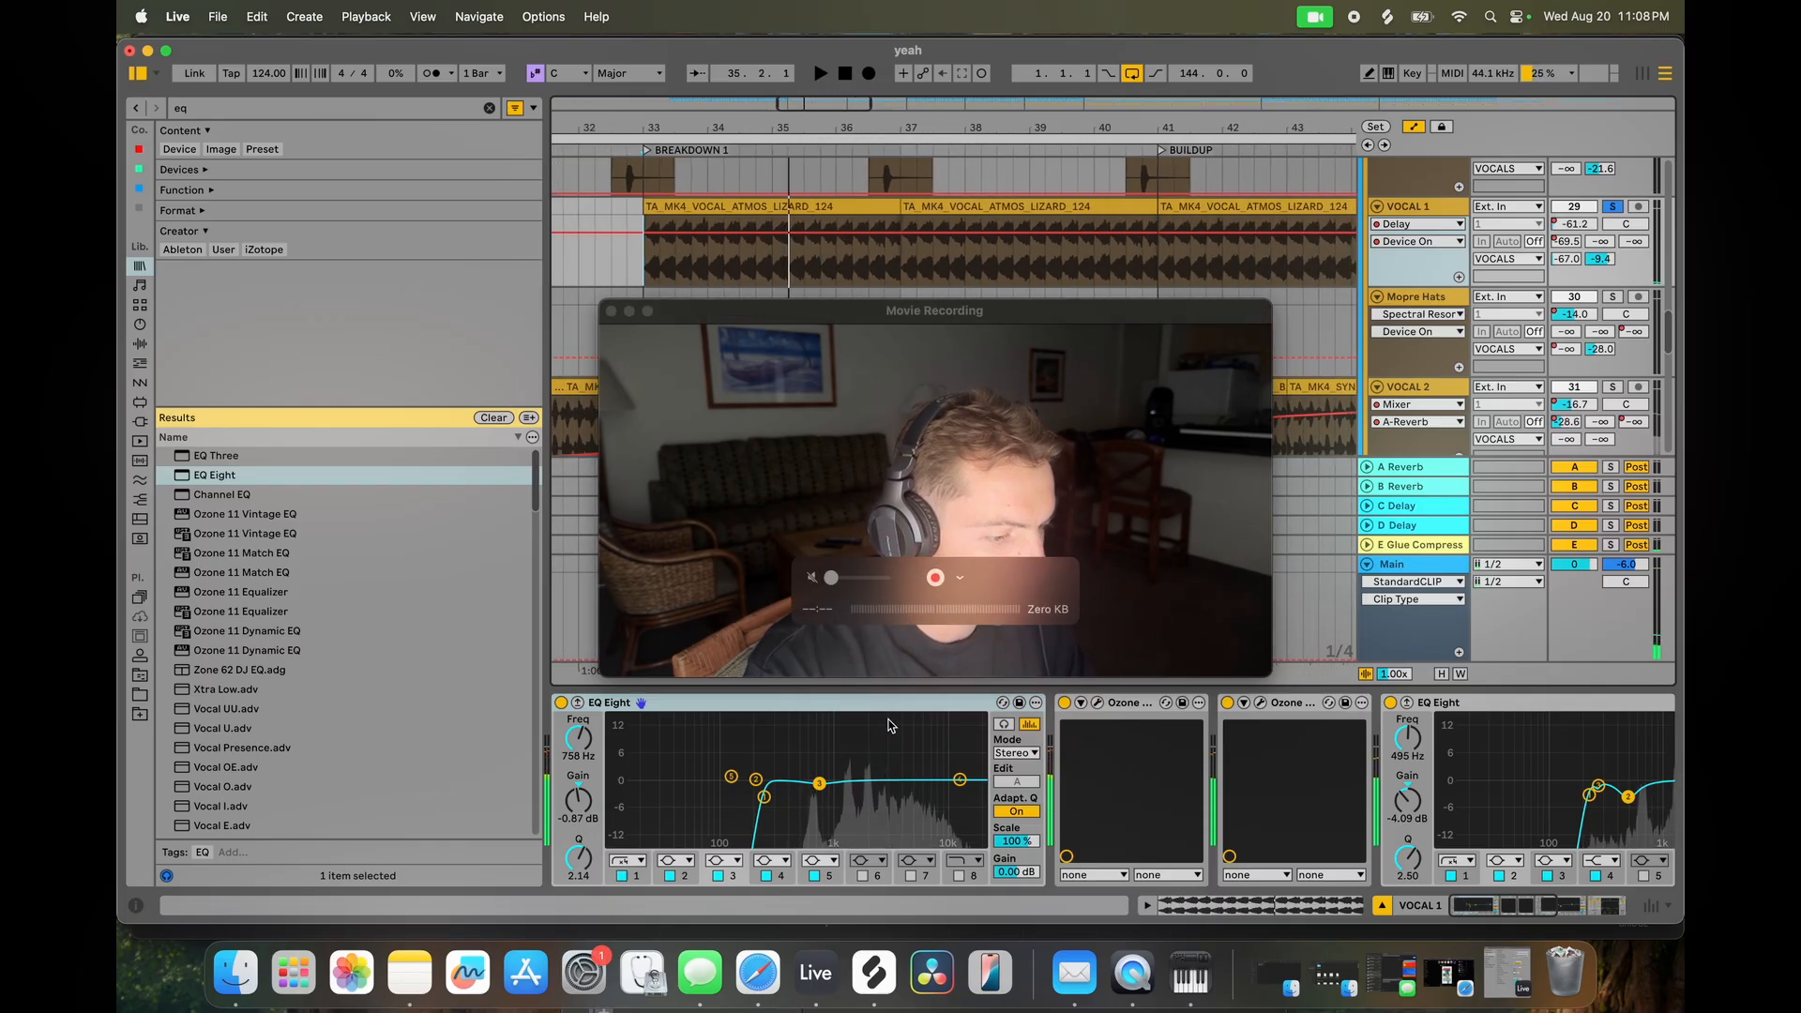
# Switch to Splice, search for "atmo" and limit the results to samples in Your Library.
pyautogui.click(869, 975)
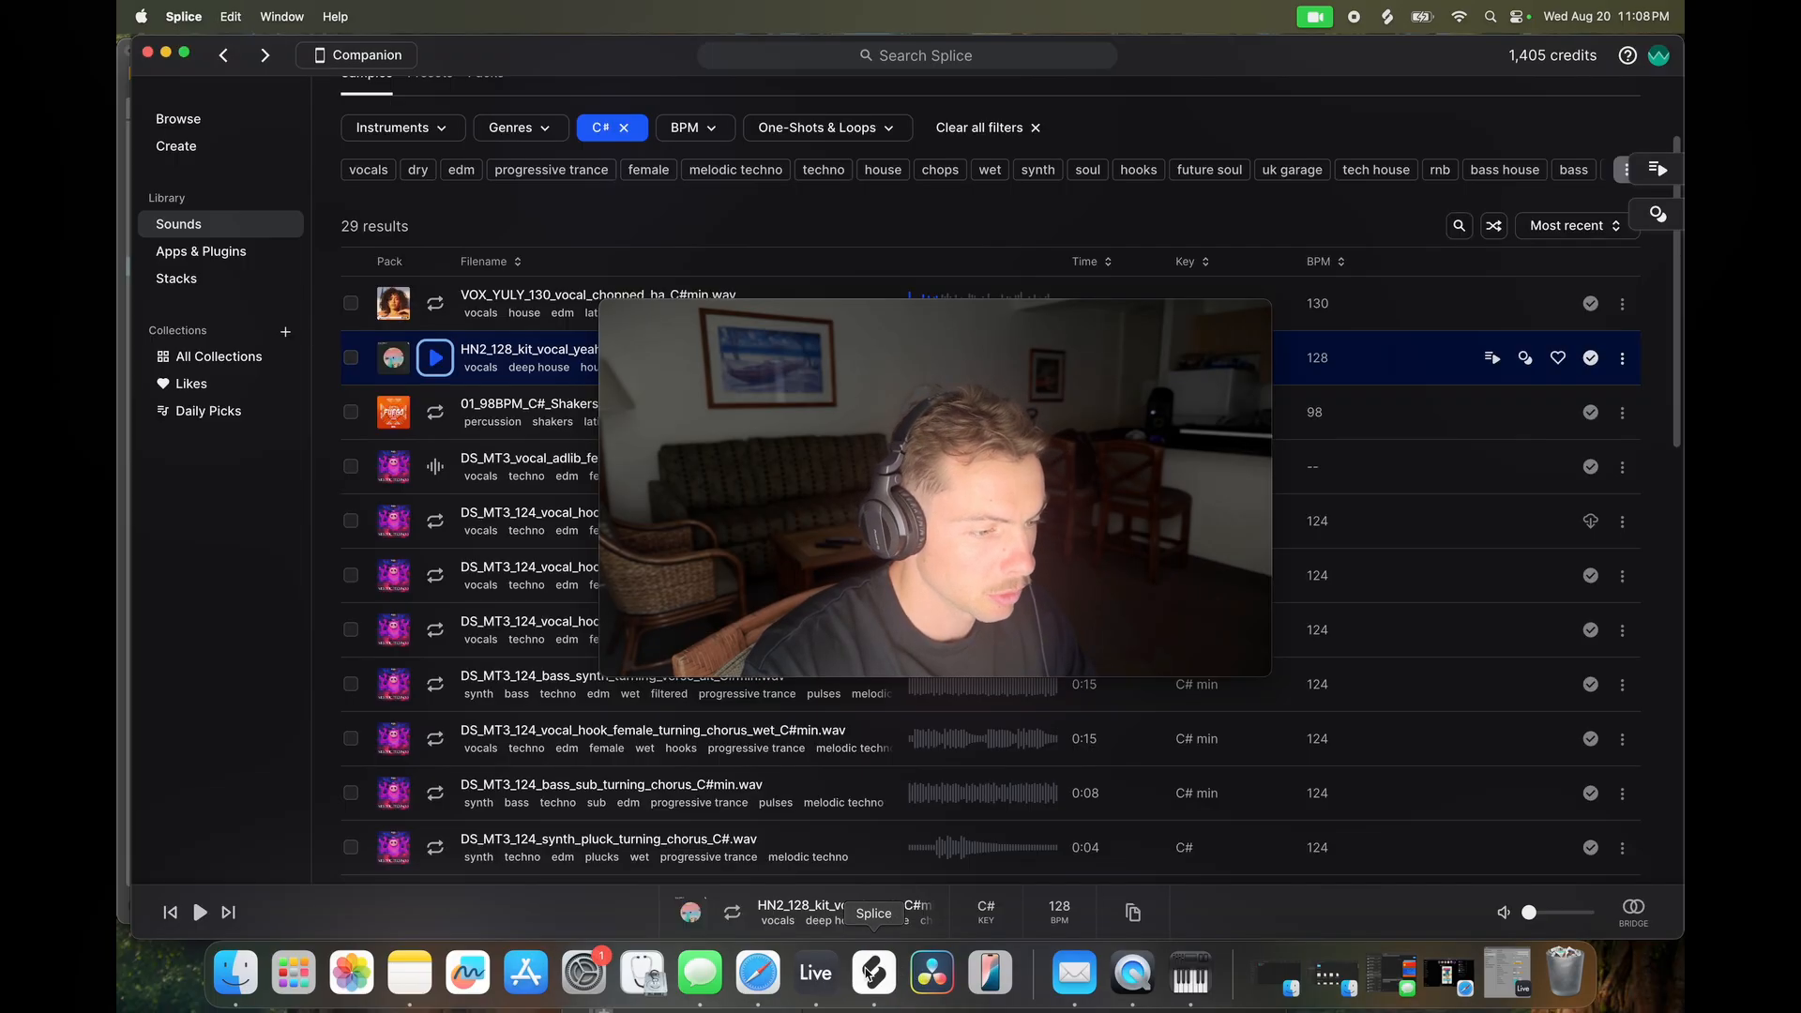
pyautogui.click(916, 59)
pyautogui.write('atmo')
pyautogui.press('Return')
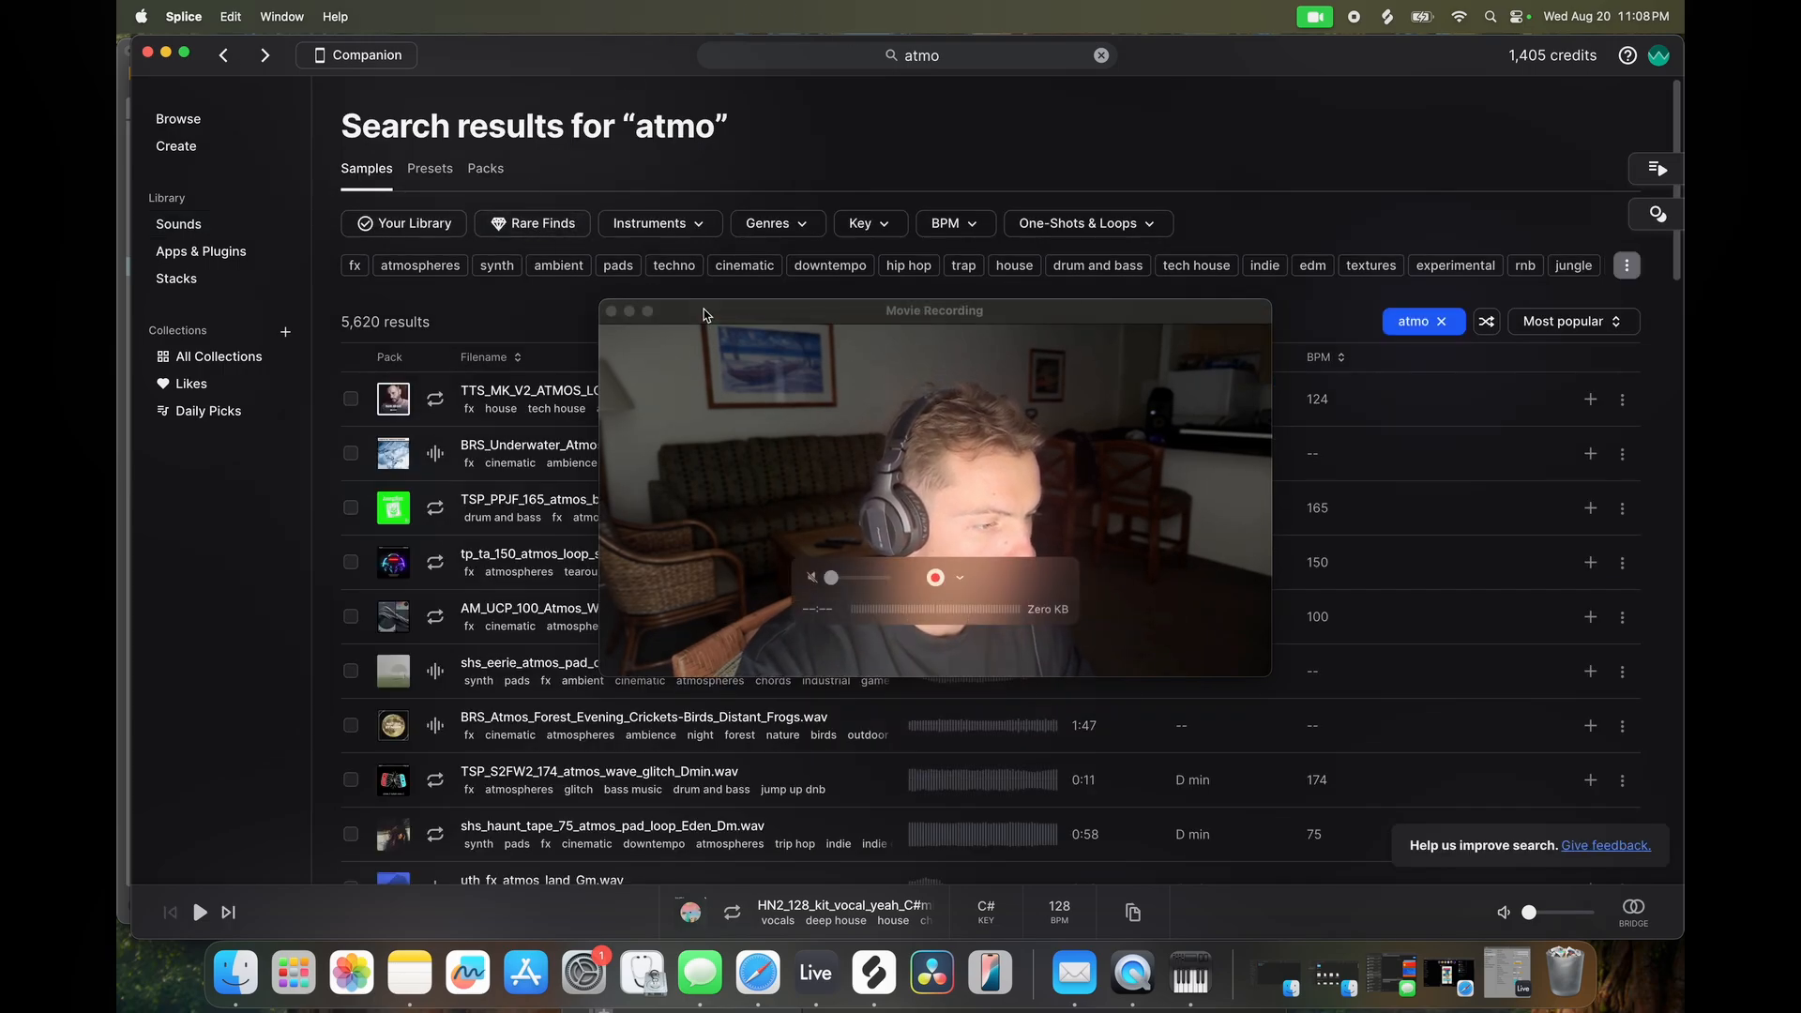
pyautogui.click(398, 224)
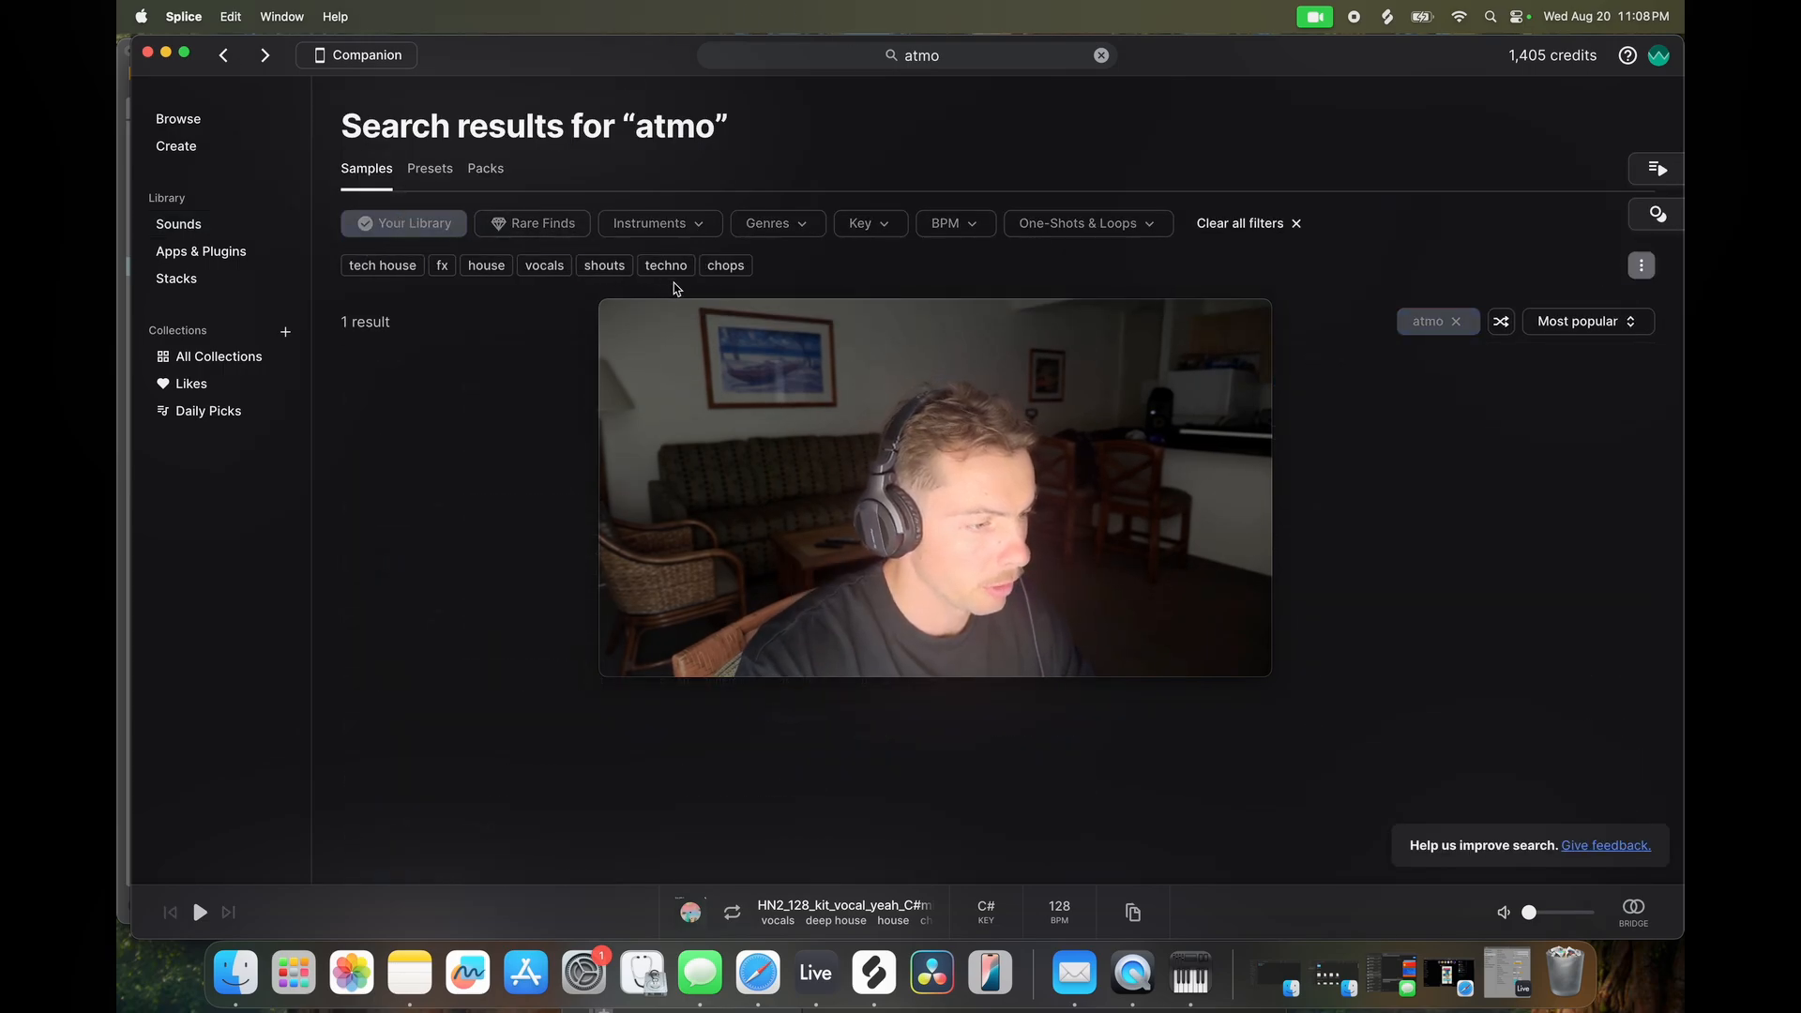
# Clear the camera window off the result list and preview the TA_MK4_VOCAL_ATMOS_LIZARD_124.wav sample.
pyautogui.moveTo(744, 300); pyautogui.dragTo(914, 459)
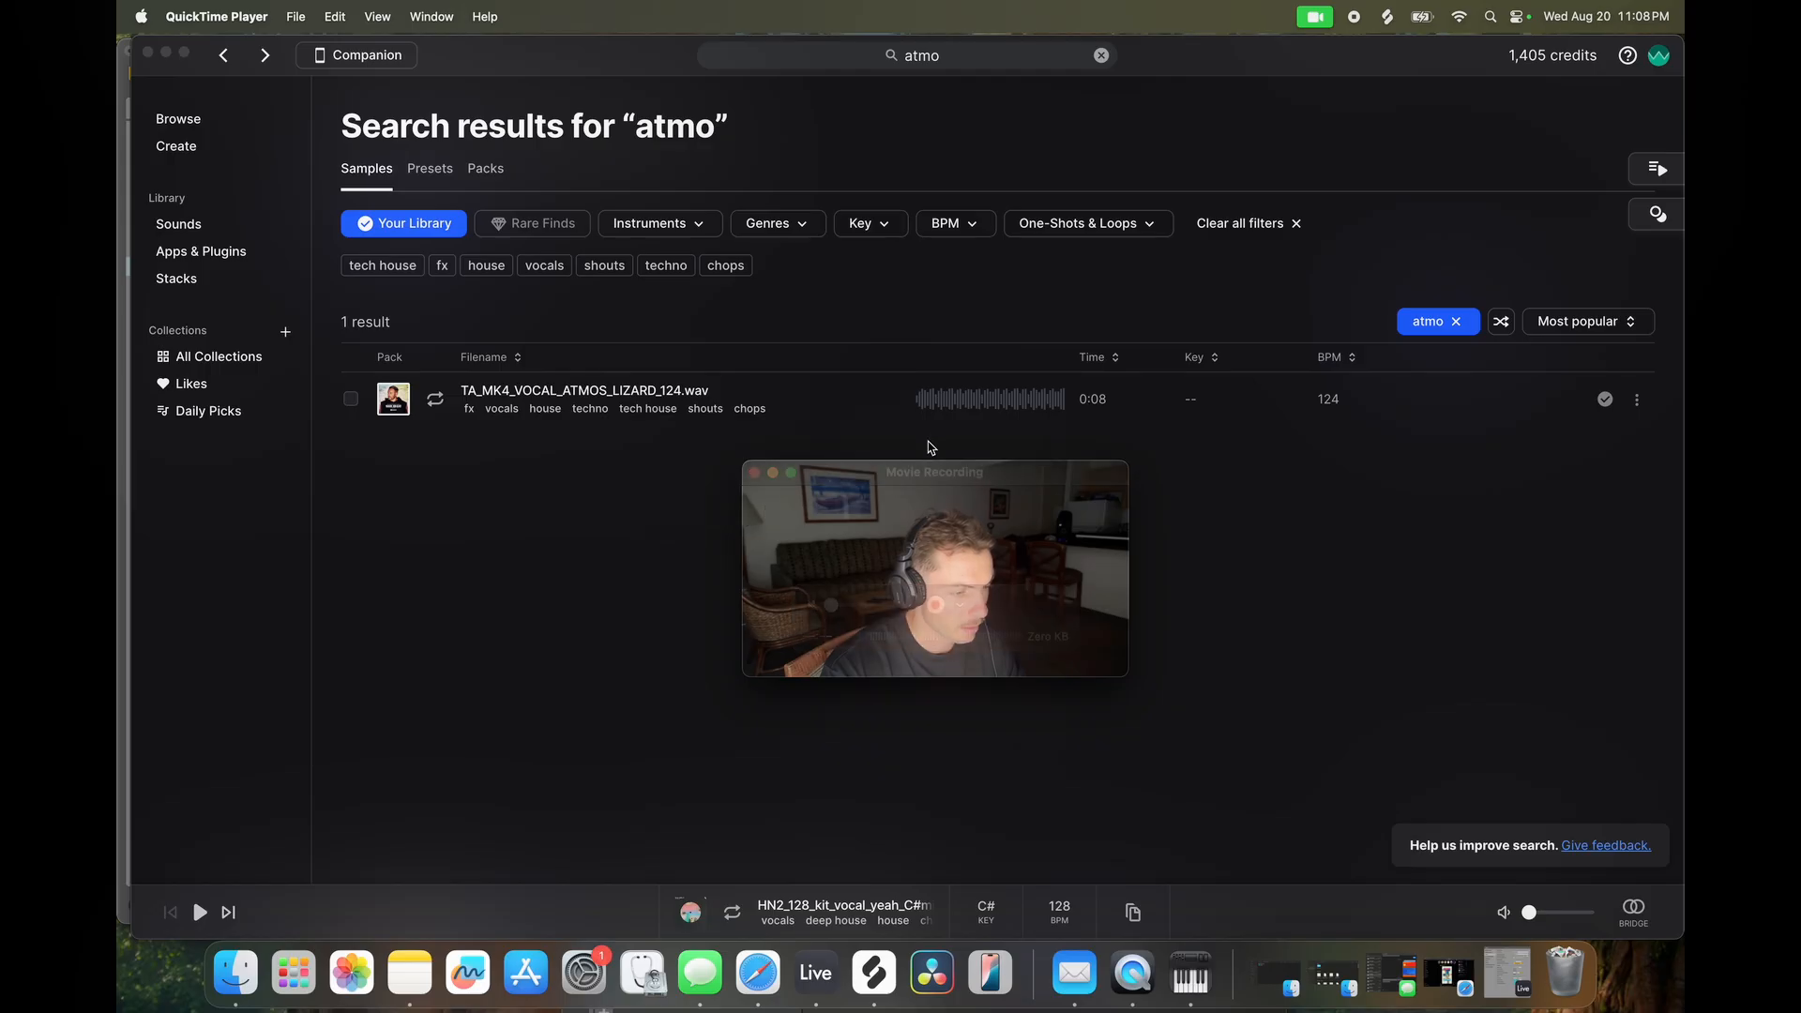
pyautogui.click(920, 410)
pyautogui.click(920, 410)
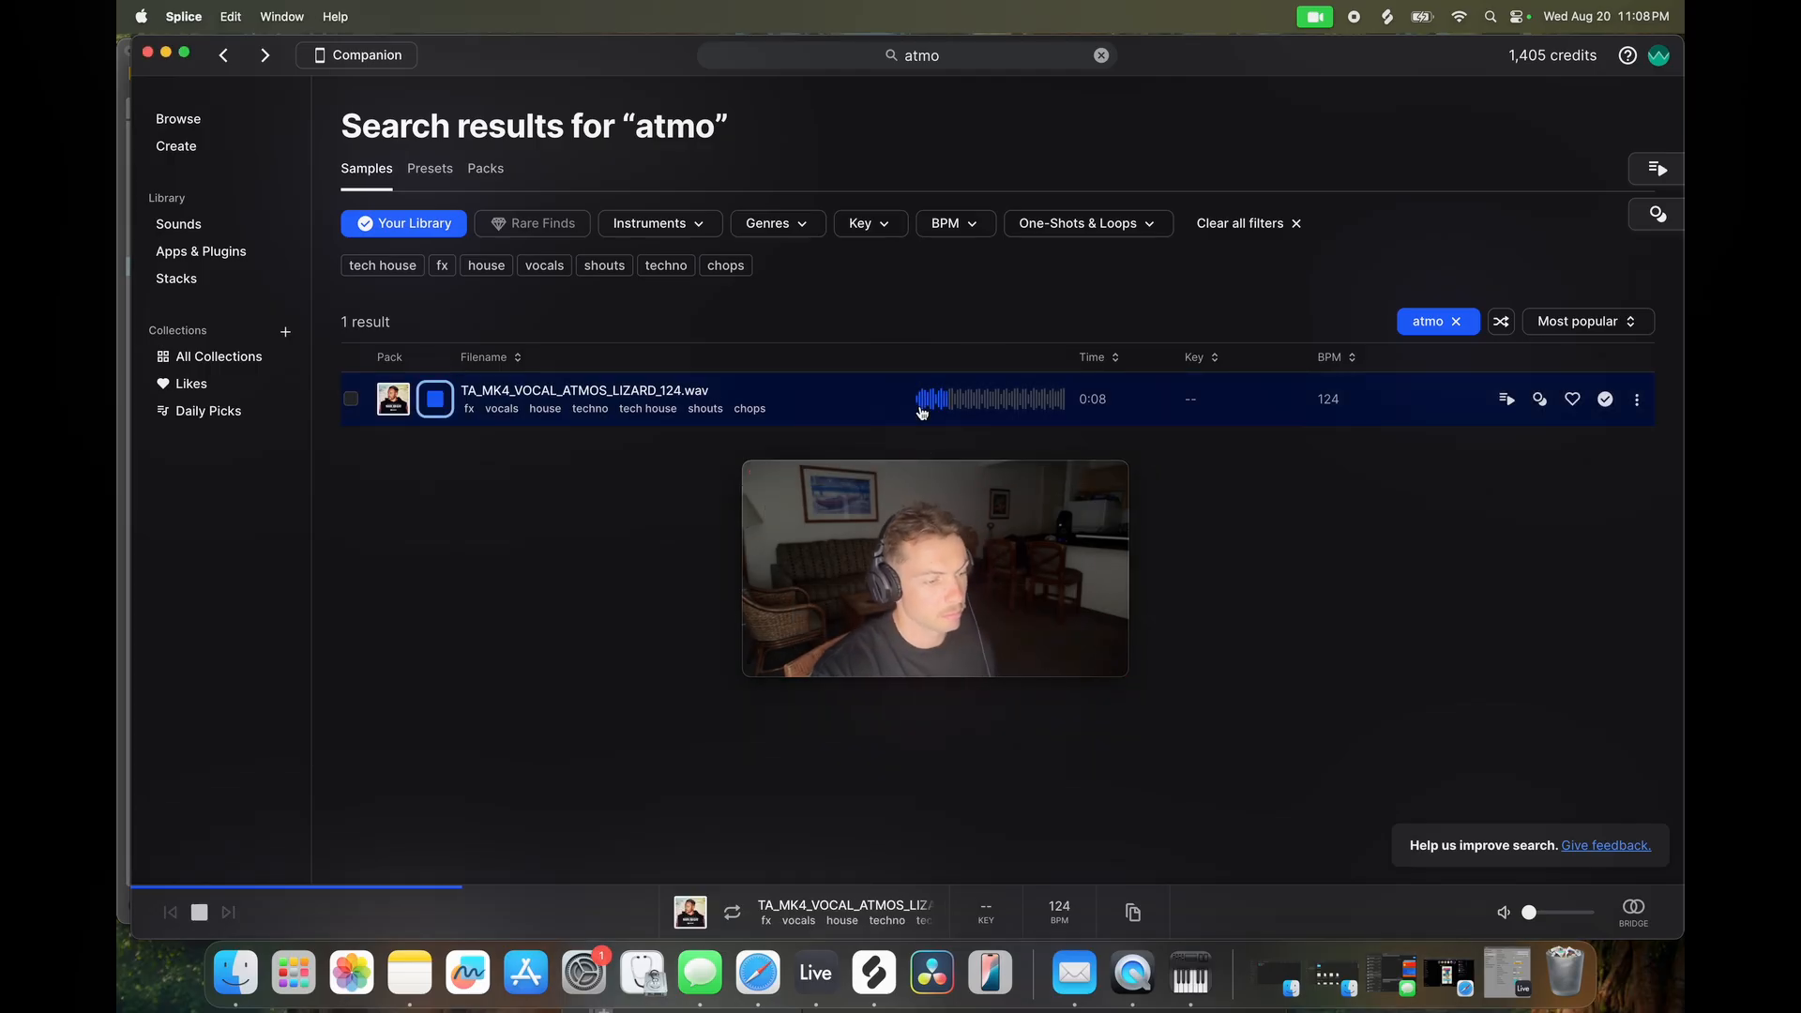
pyautogui.click(937, 469)
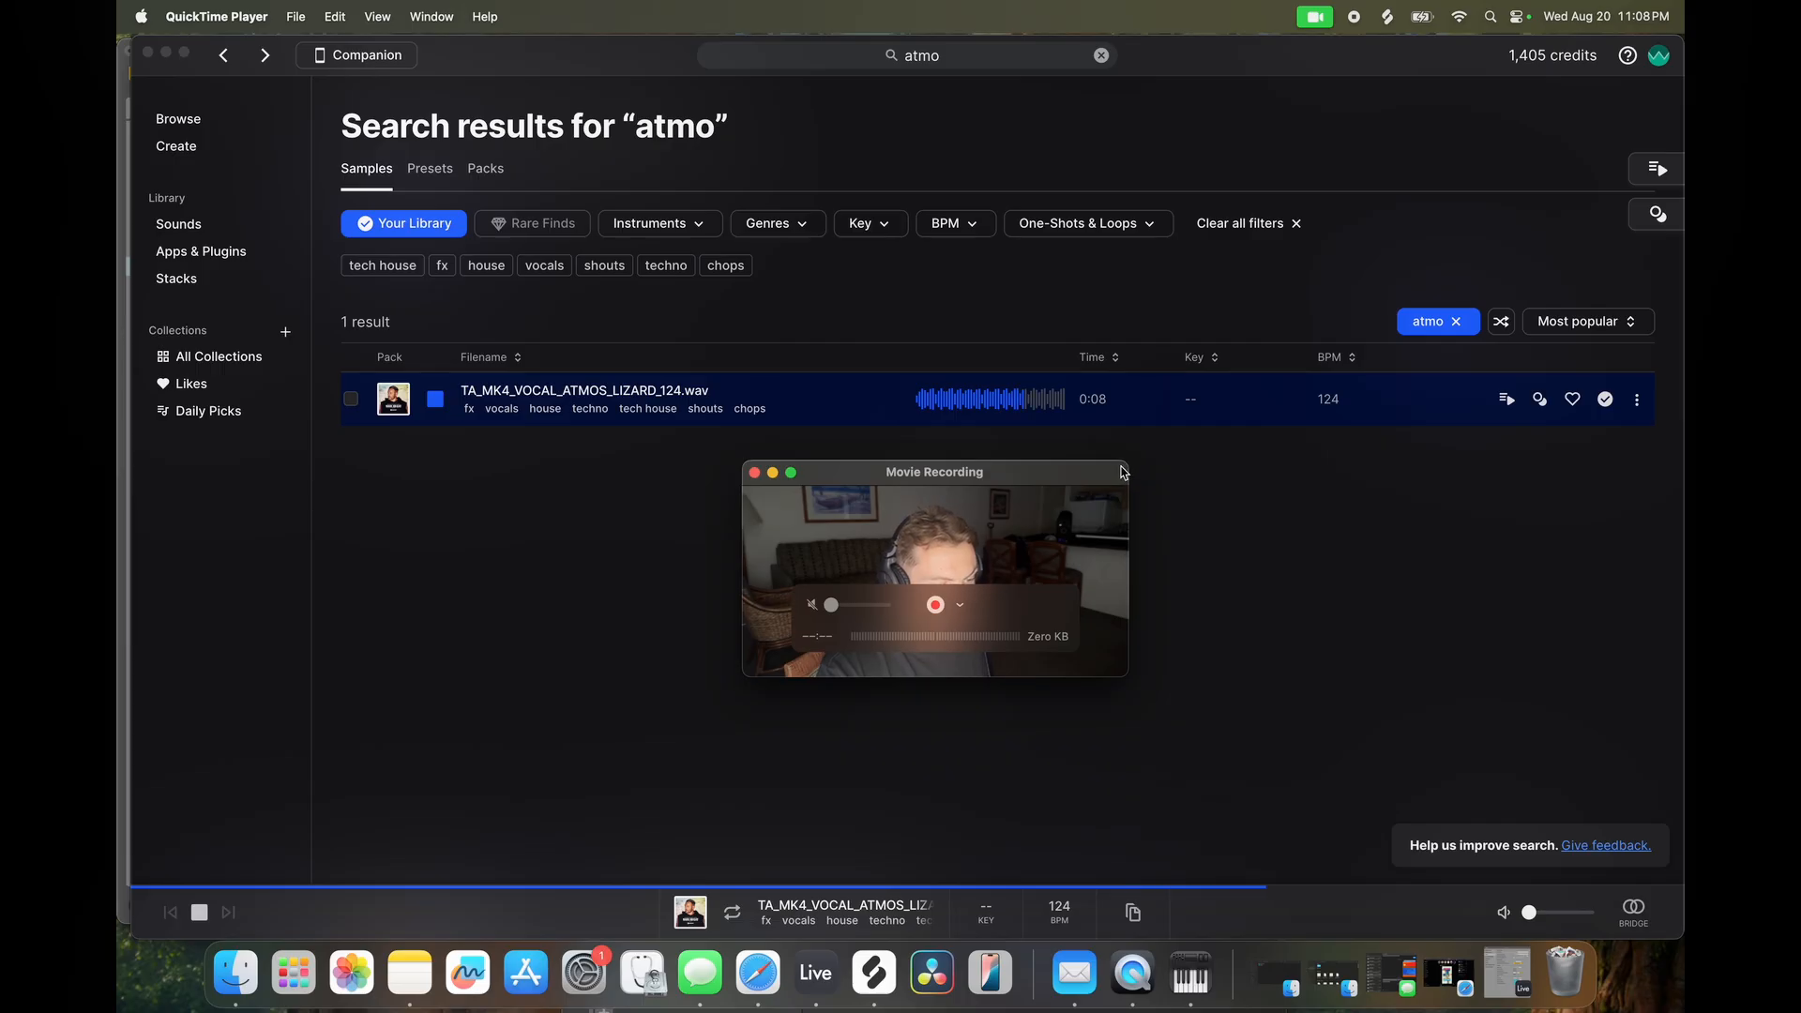
pyautogui.moveTo(1124, 463); pyautogui.dragTo(1097, 499)
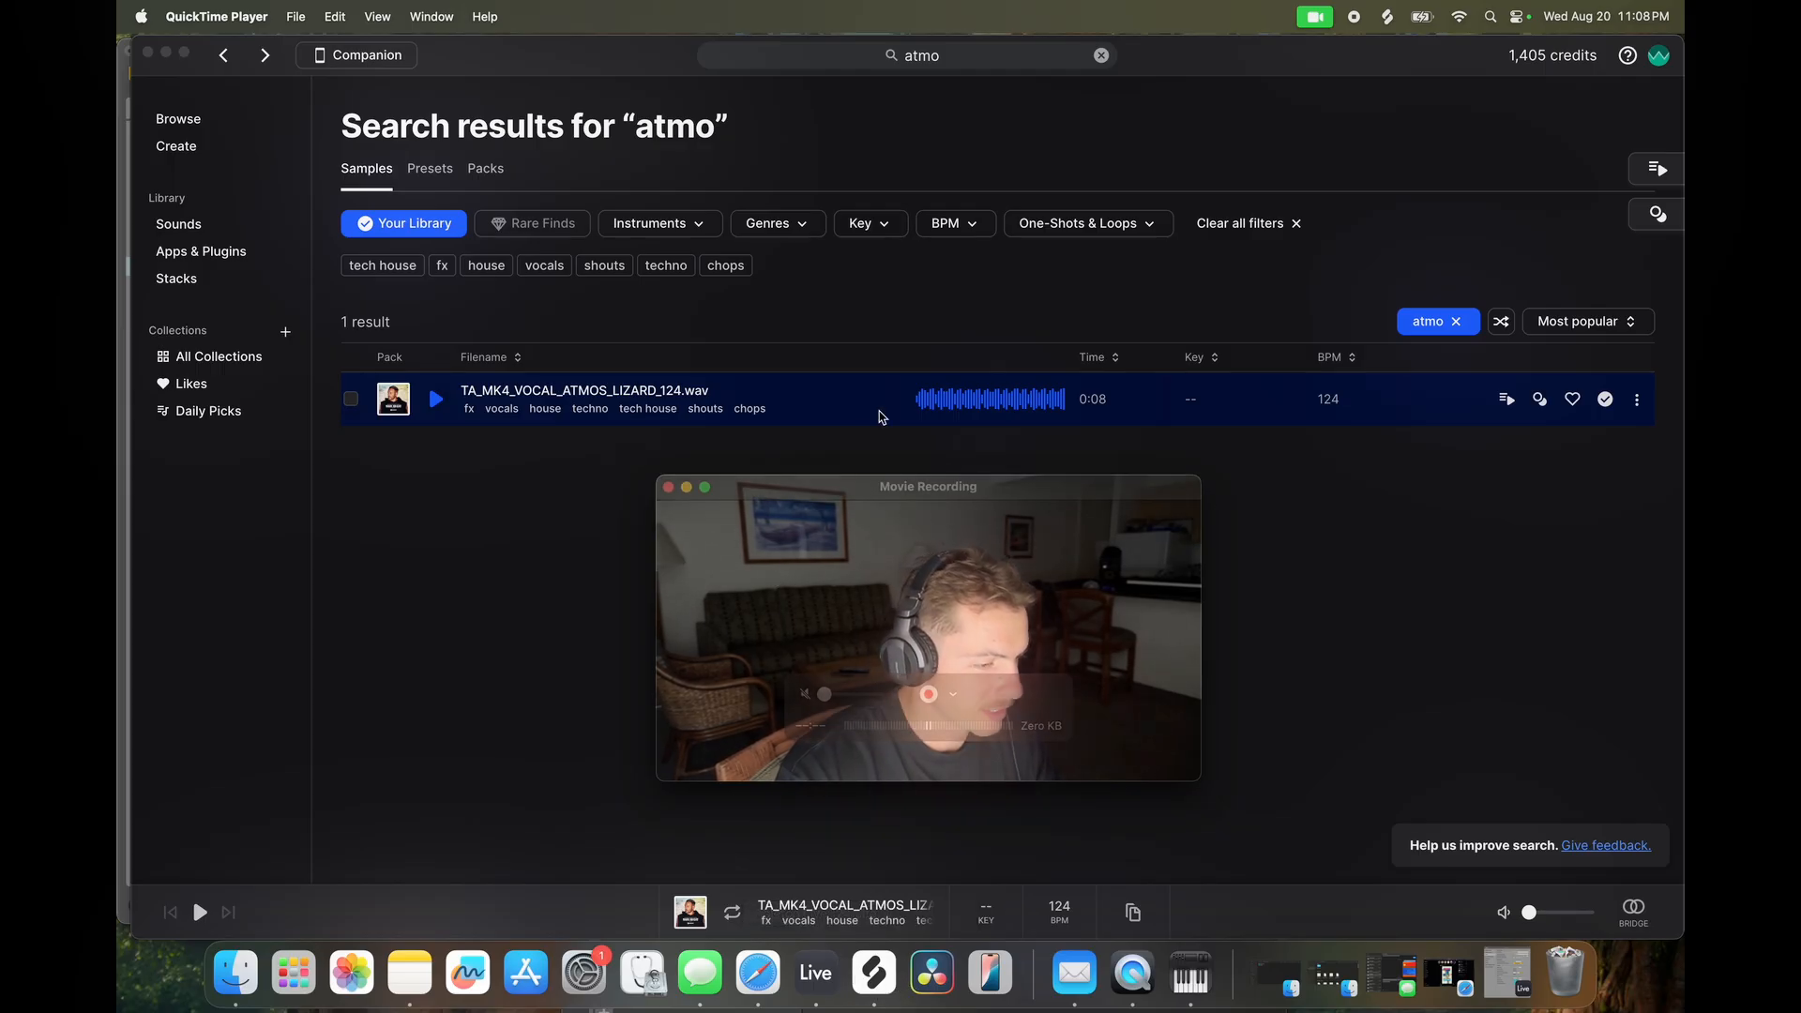
pyautogui.click(919, 401)
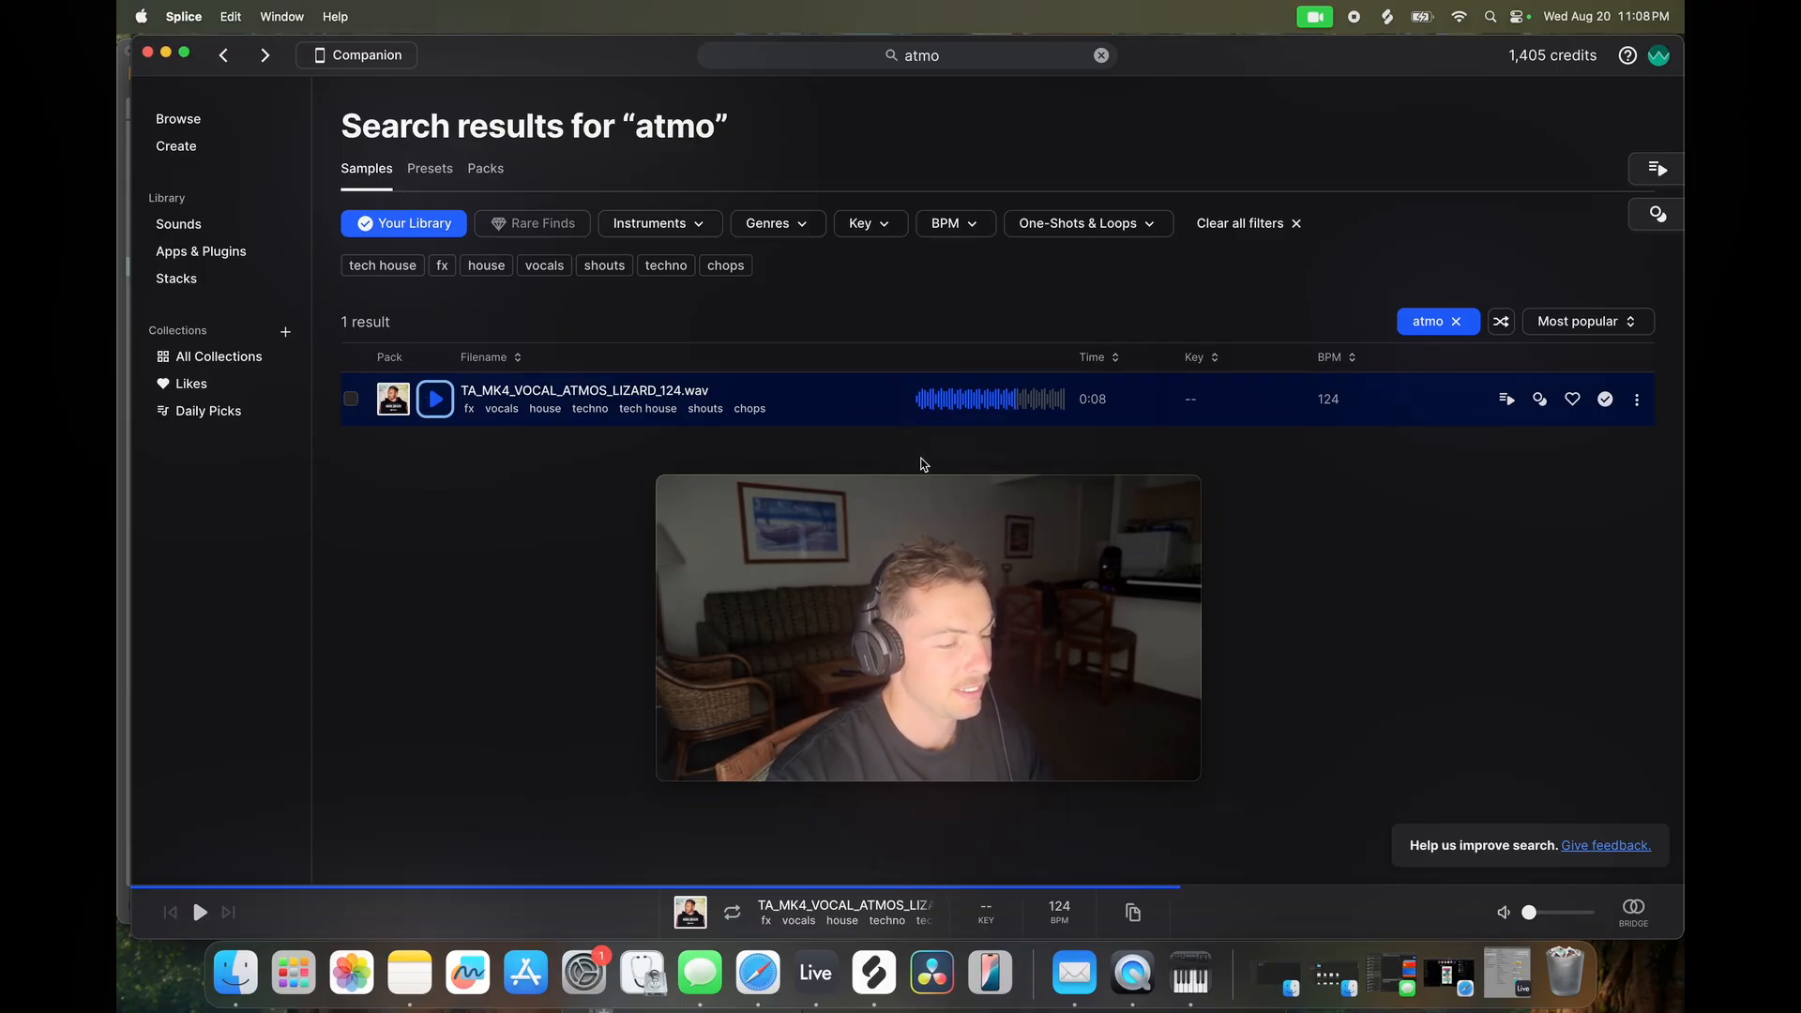
pyautogui.moveTo(937, 498)
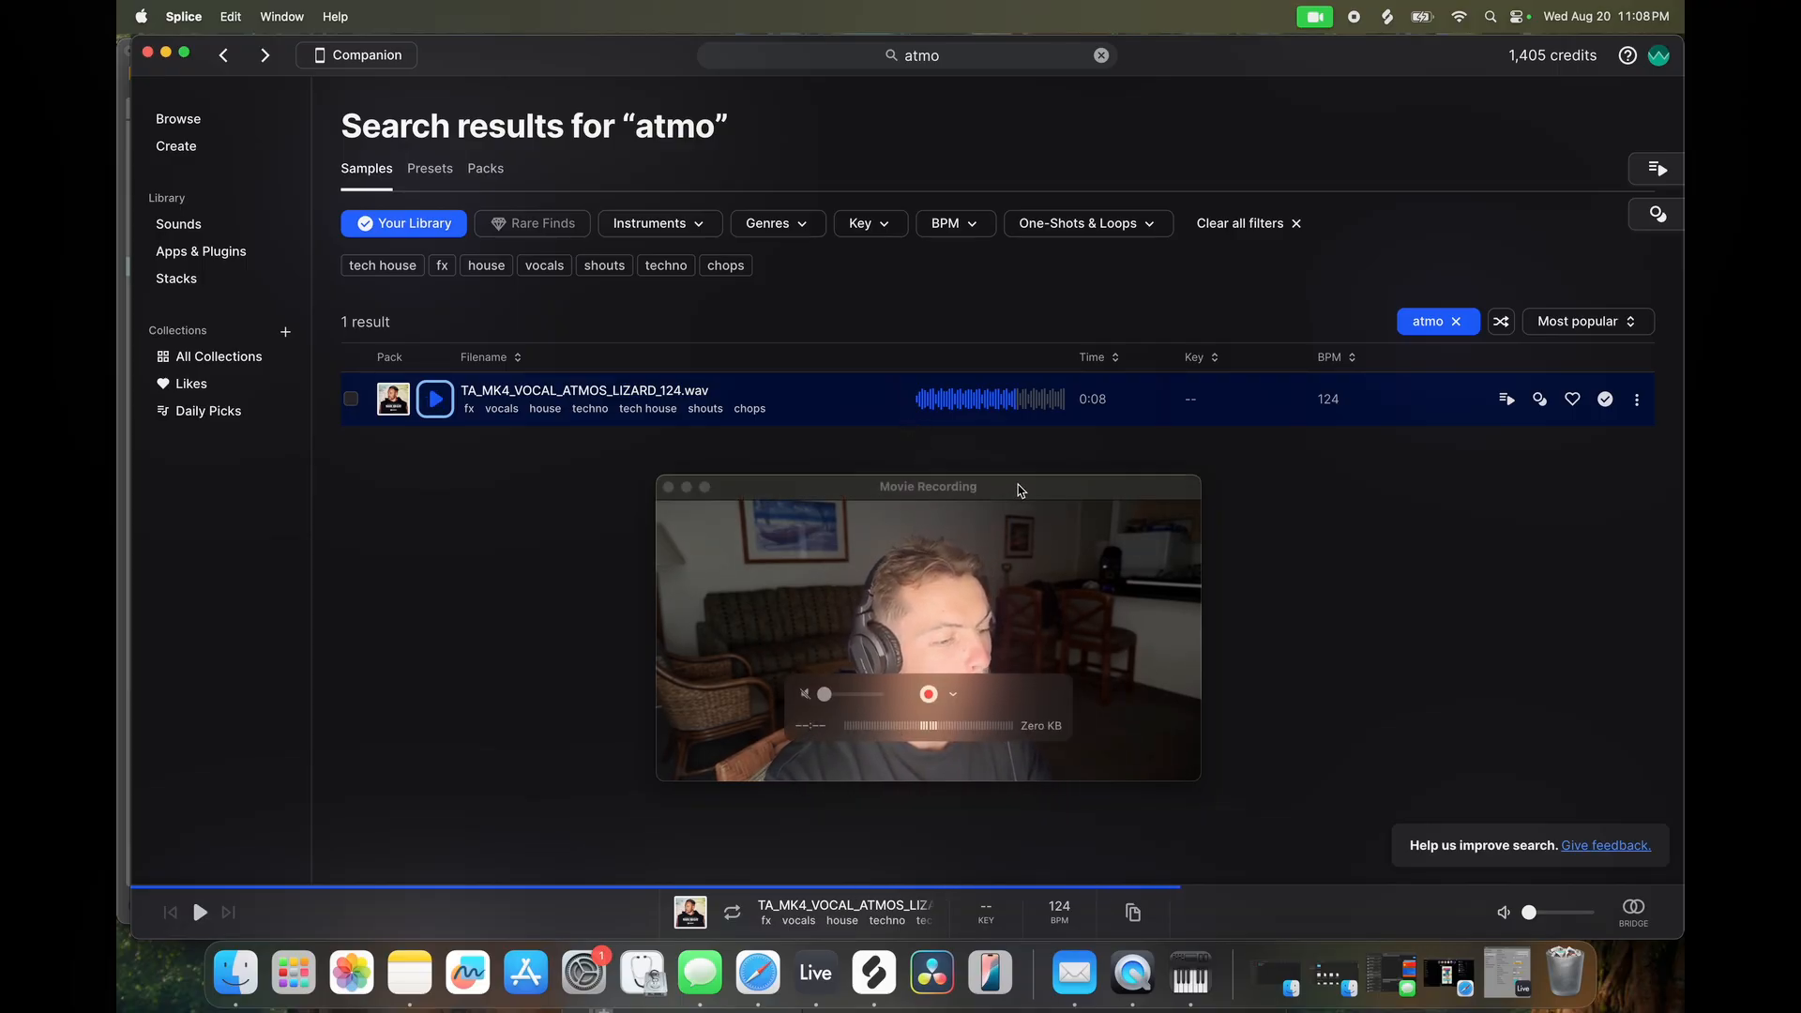
pyautogui.moveTo(1002, 498); pyautogui.dragTo(974, 494)
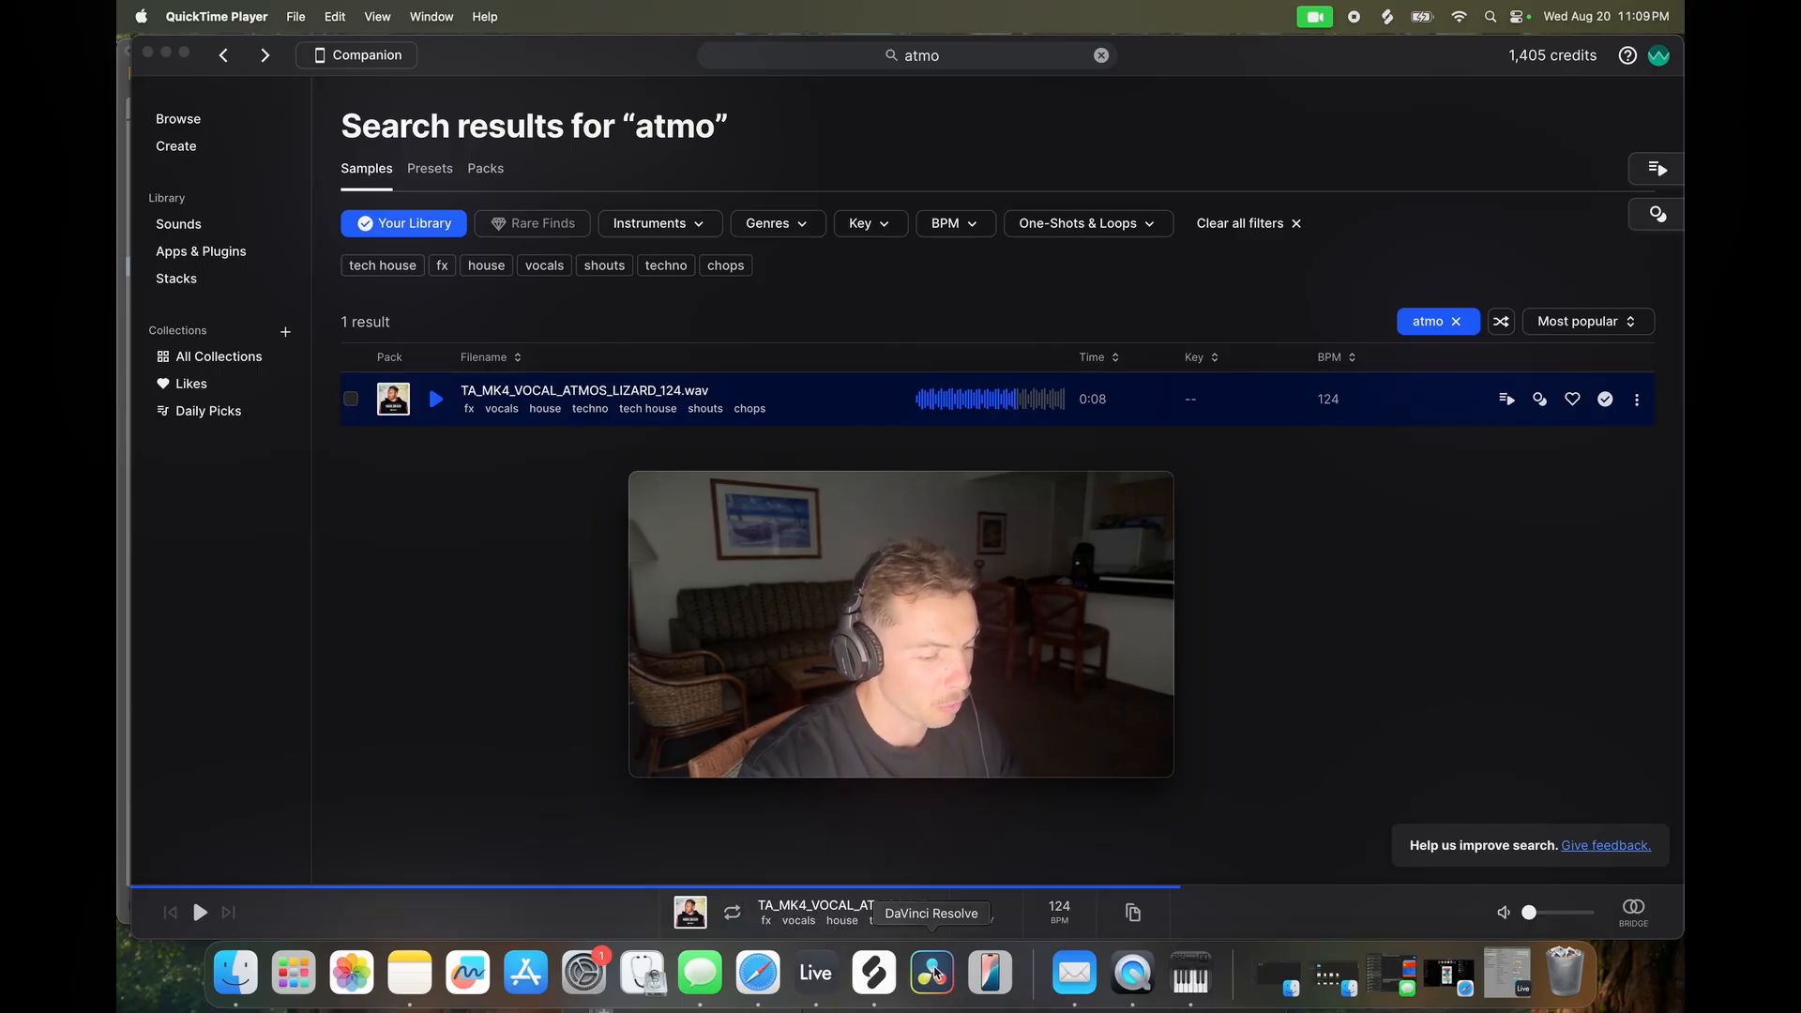
# Switch to Ableton Live and play the soloed VOCAL 1 track from bar 9, keeping its devices uncovered.
pyautogui.click(815, 972)
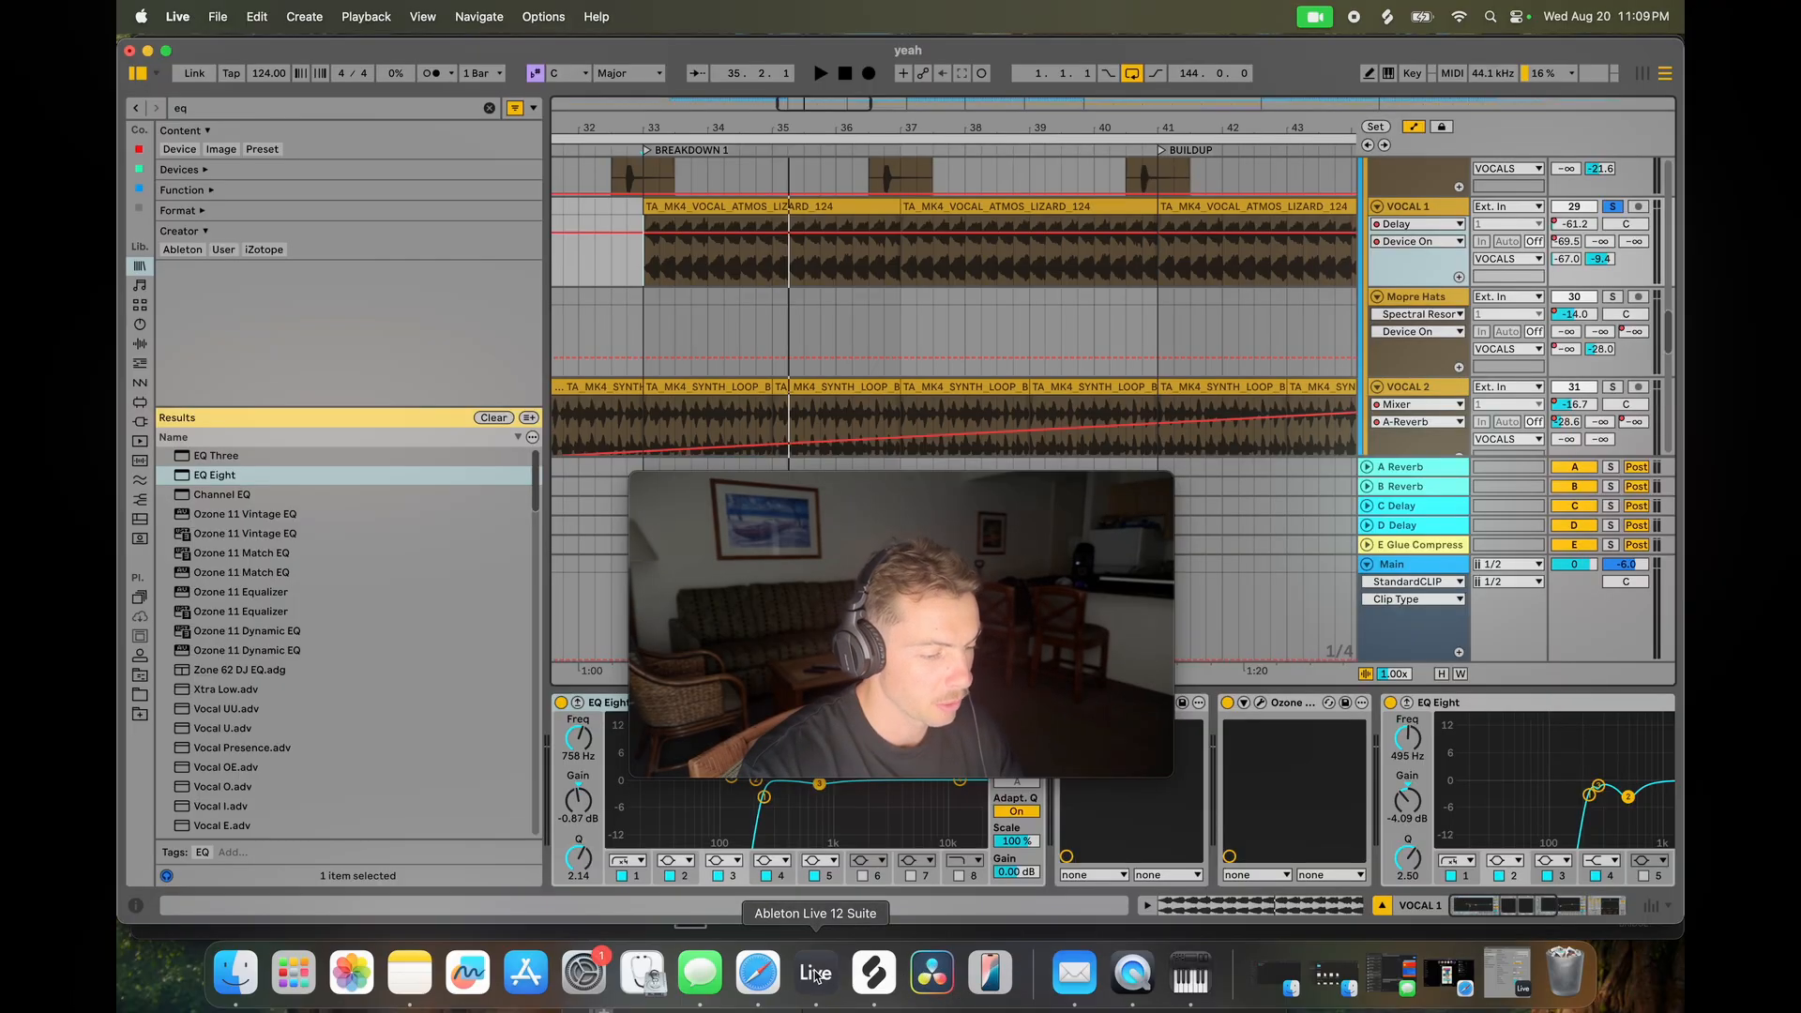
pyautogui.moveTo(991, 486); pyautogui.dragTo(1003, 550)
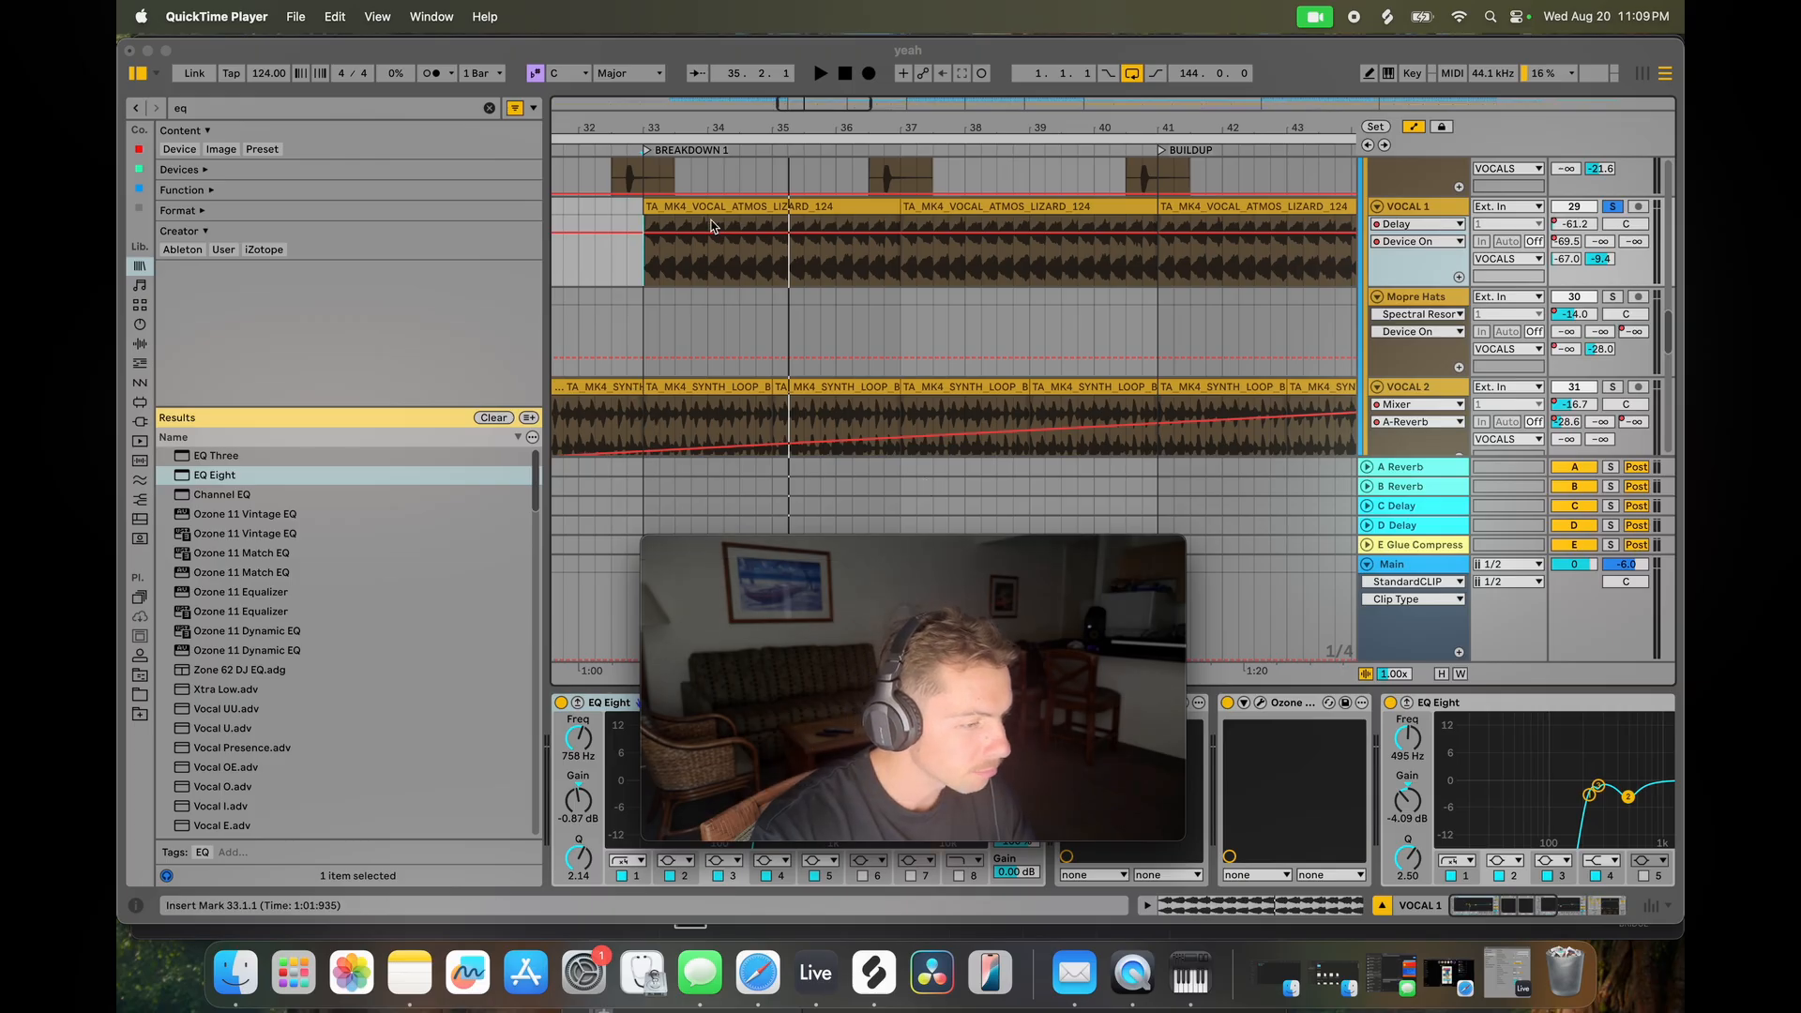
pyautogui.click(763, 123)
pyautogui.moveTo(763, 123); pyautogui.dragTo(763, 94)
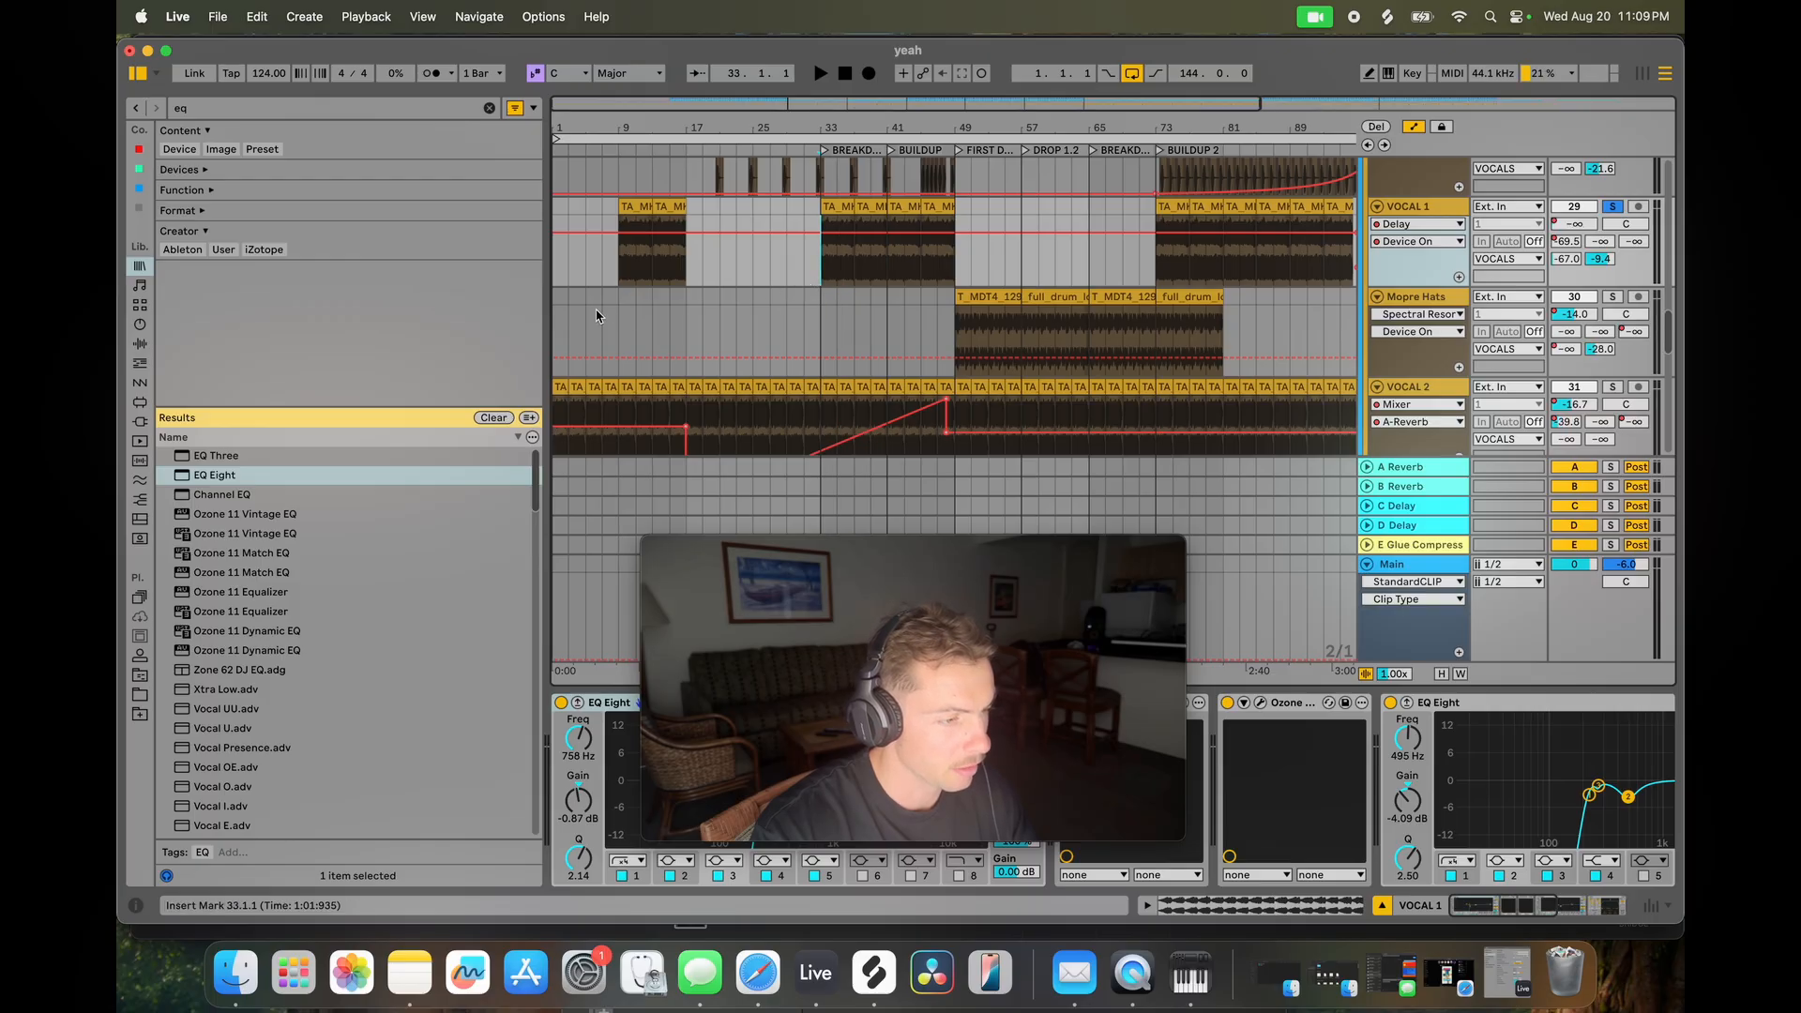
pyautogui.press('space')
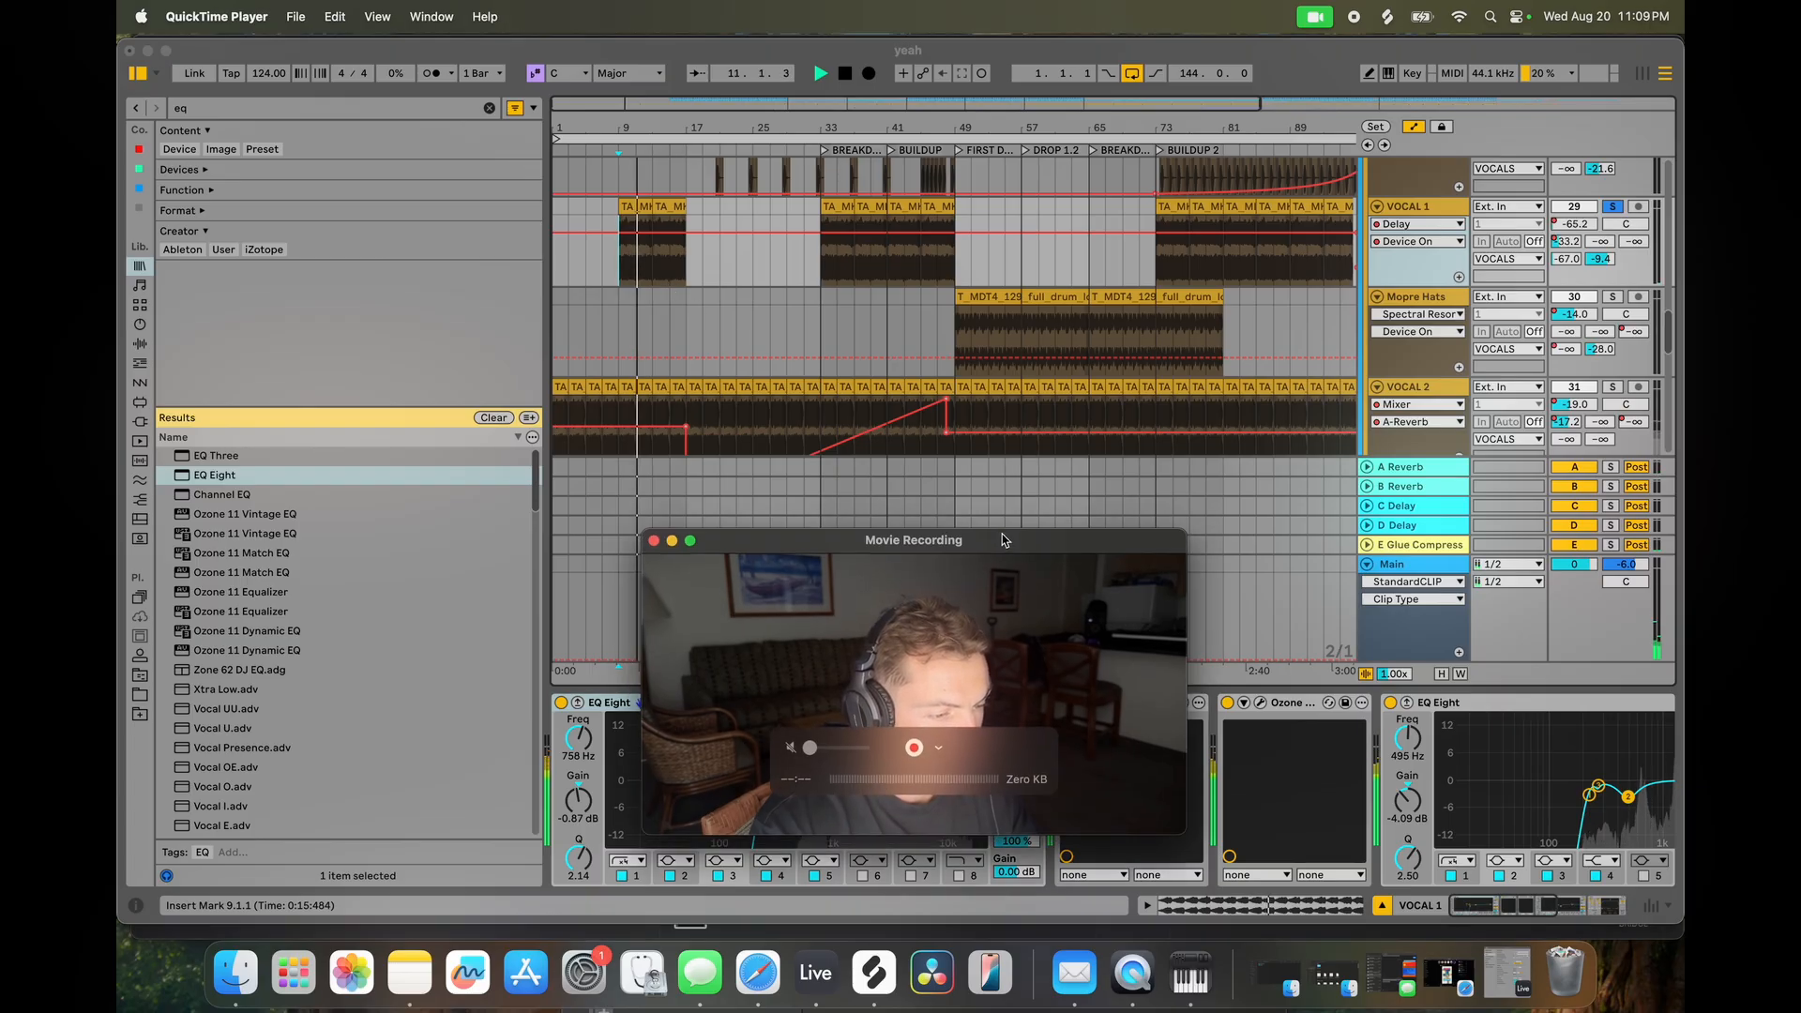
pyautogui.moveTo(1002, 532); pyautogui.dragTo(1001, 358)
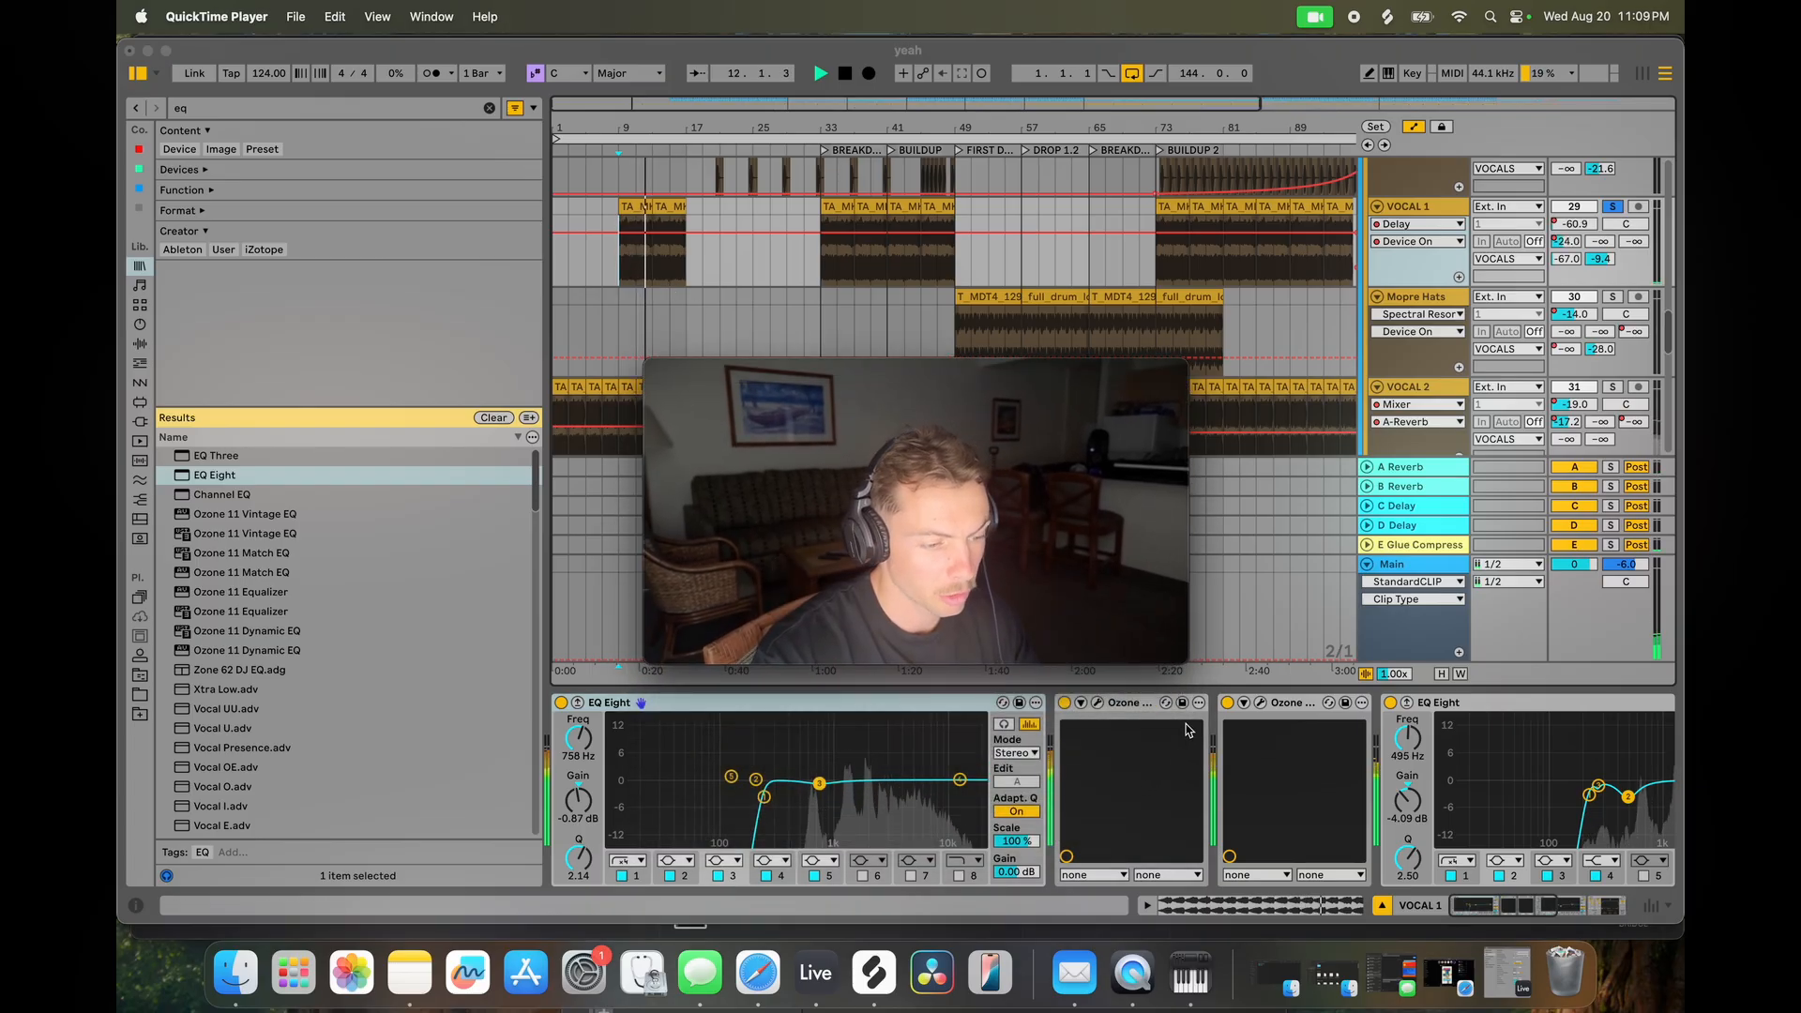
# Inspect the Ozone 11 Clarity and Ozone 11 Vintage Tape settings on VOCAL 1, closing each plug-in window after viewing.
pyautogui.click(1096, 704)
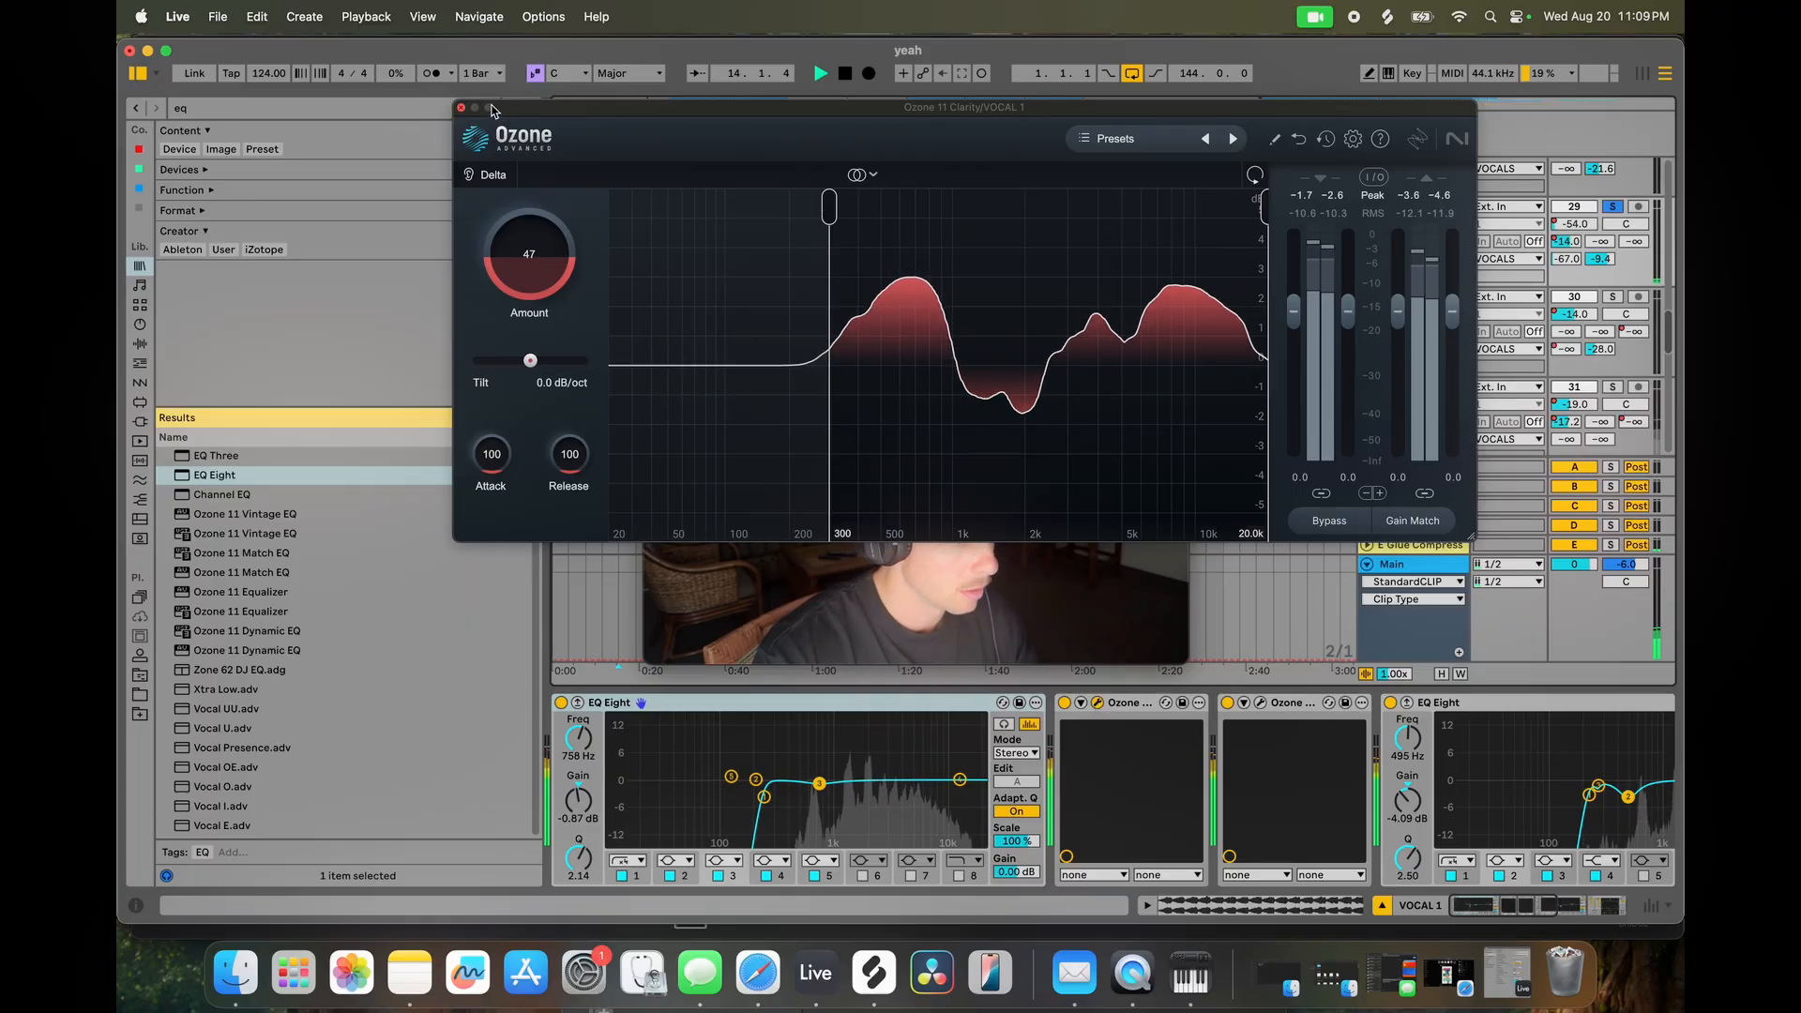
pyautogui.click(463, 108)
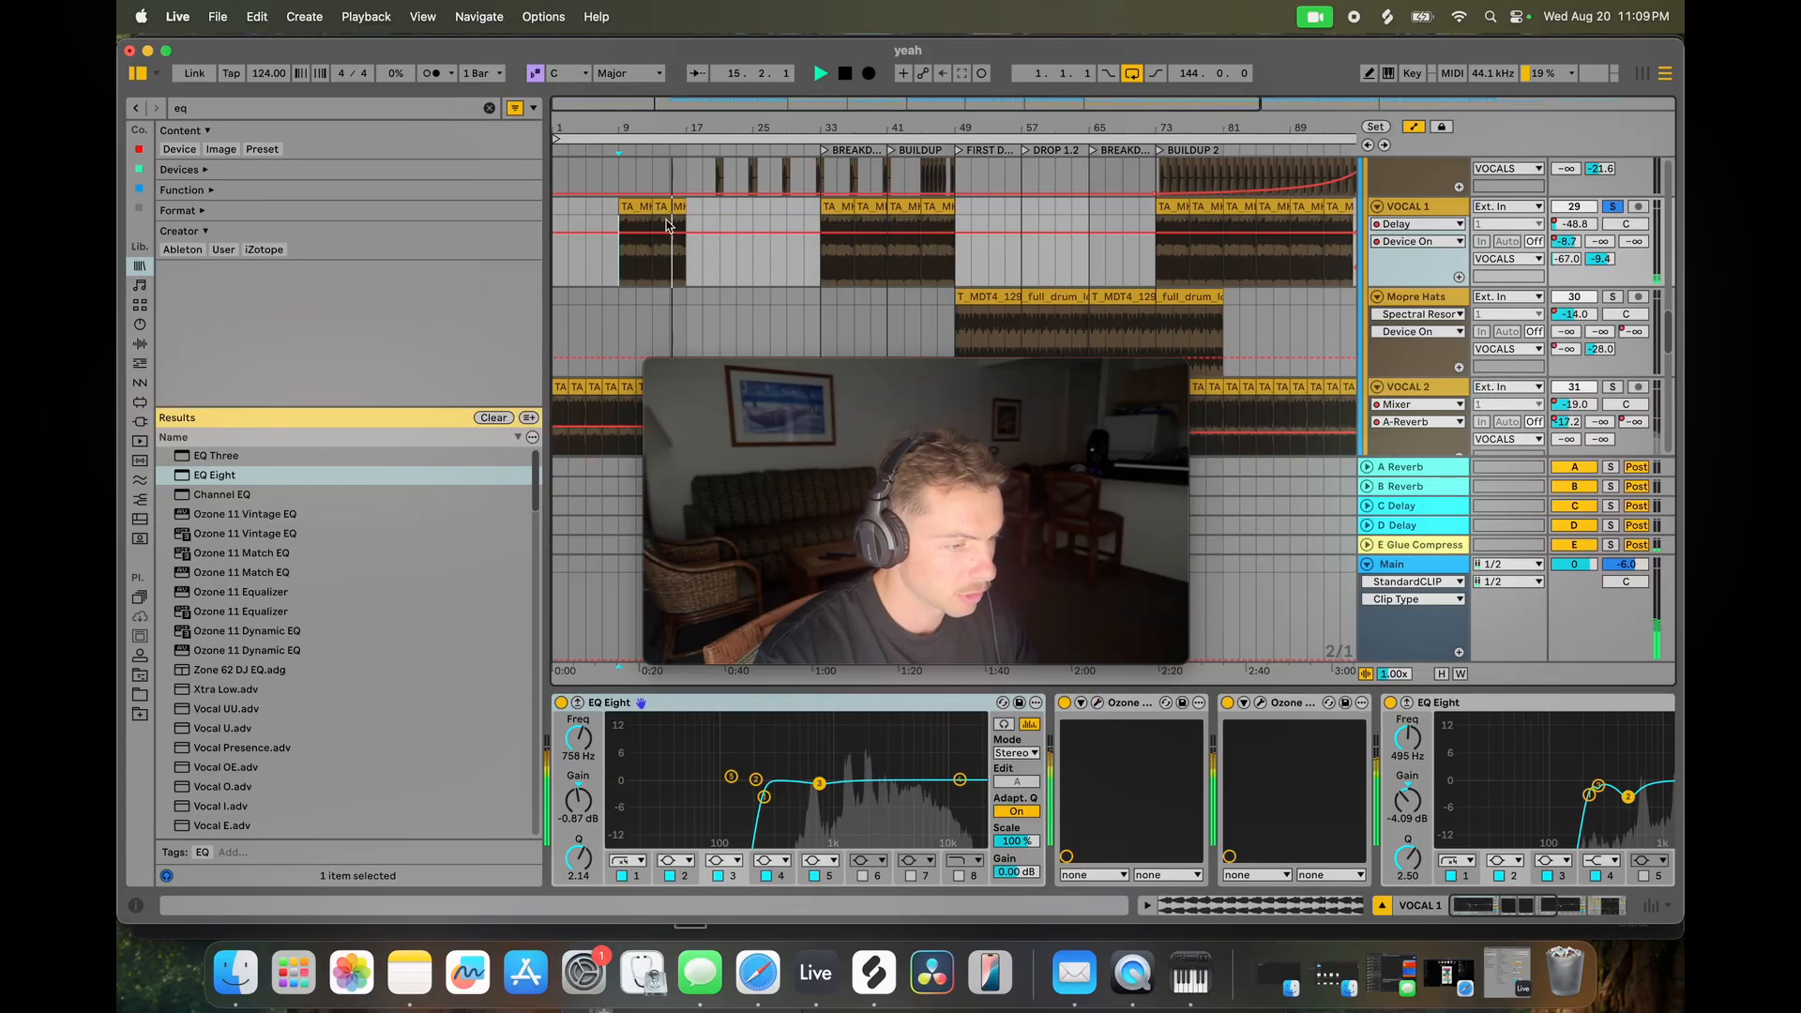
pyautogui.click(1260, 704)
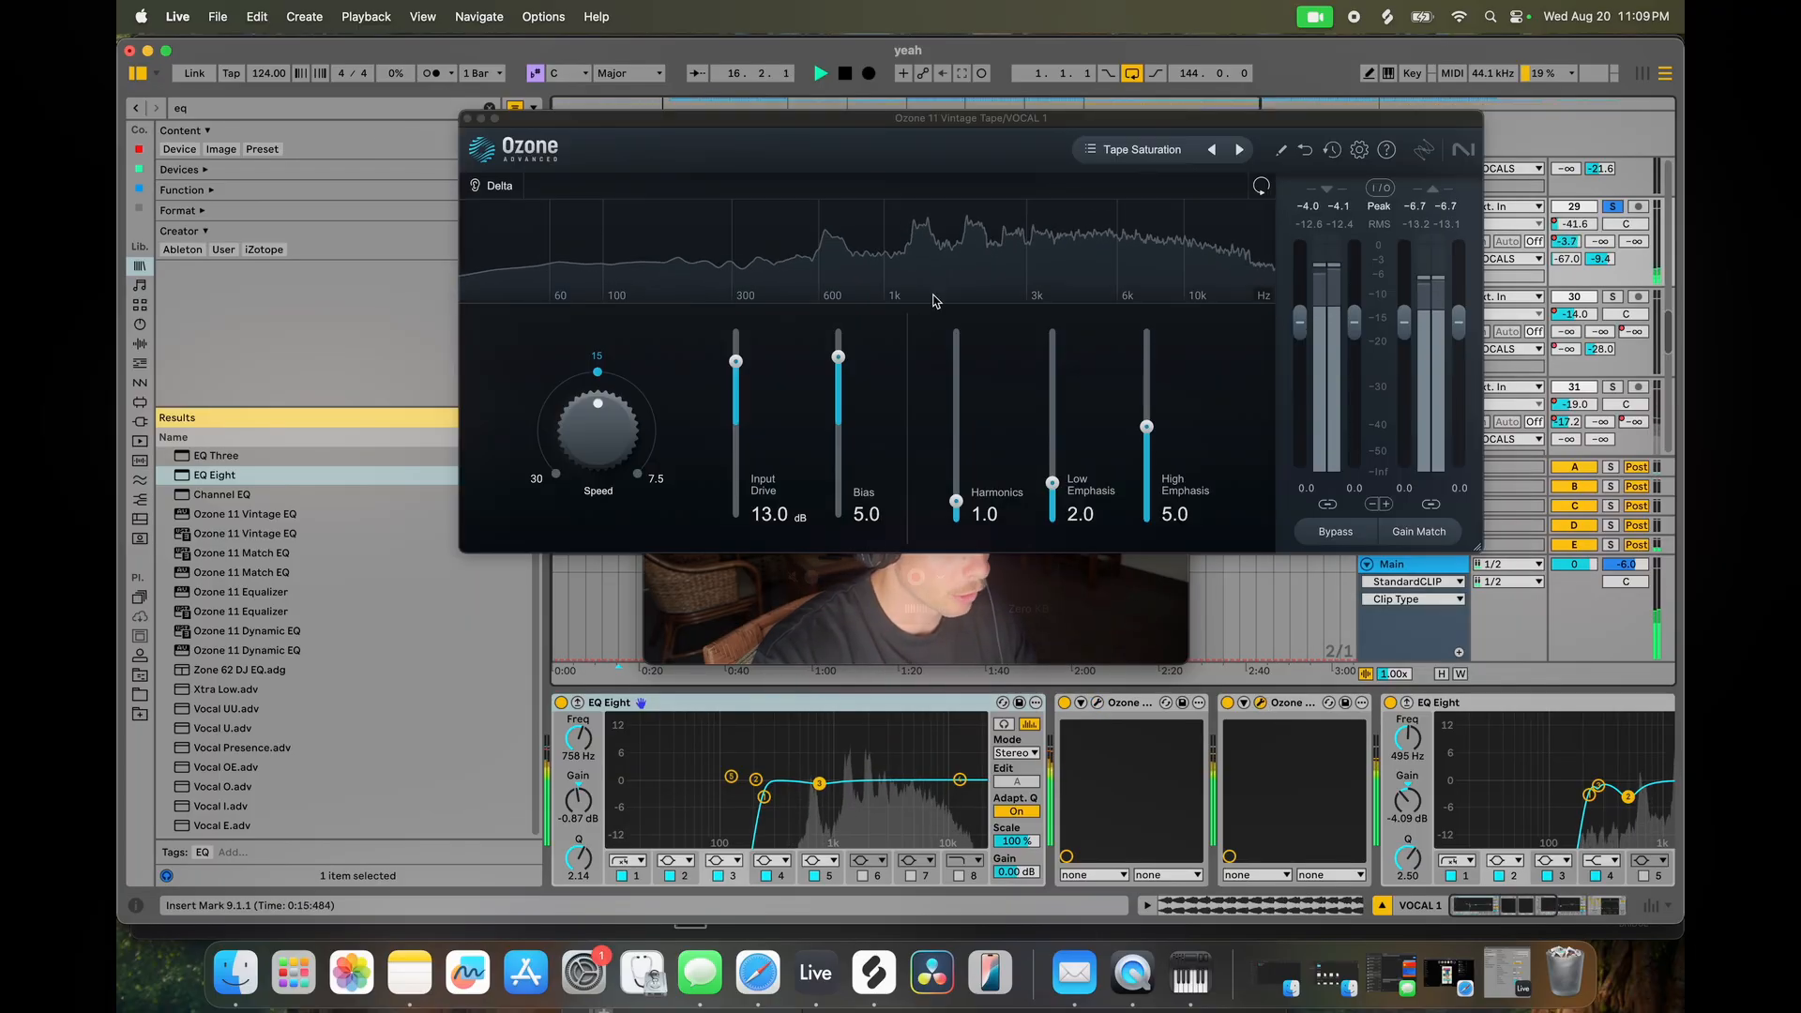
pyautogui.click(466, 118)
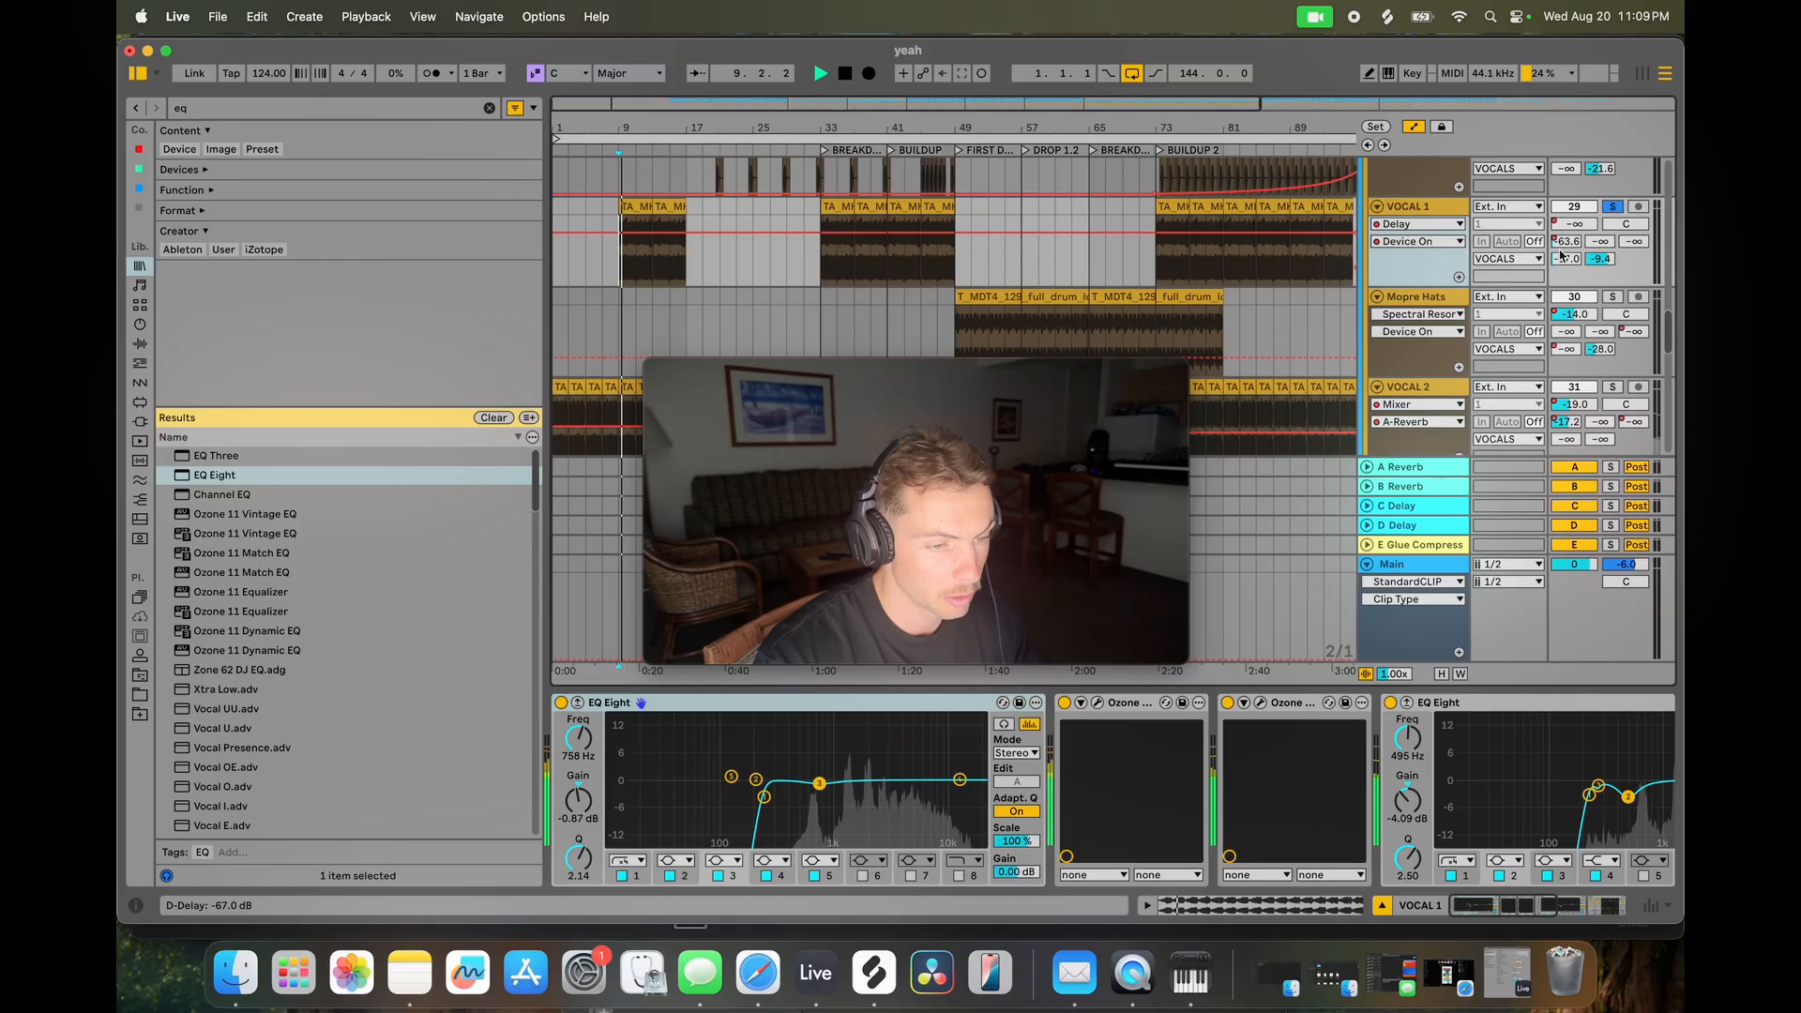
# Display VOCAL 1's A-Reverb send automation and play Buildup 2 from bar 89, toggling the track's solo to compare.
pyautogui.click(1560, 242)
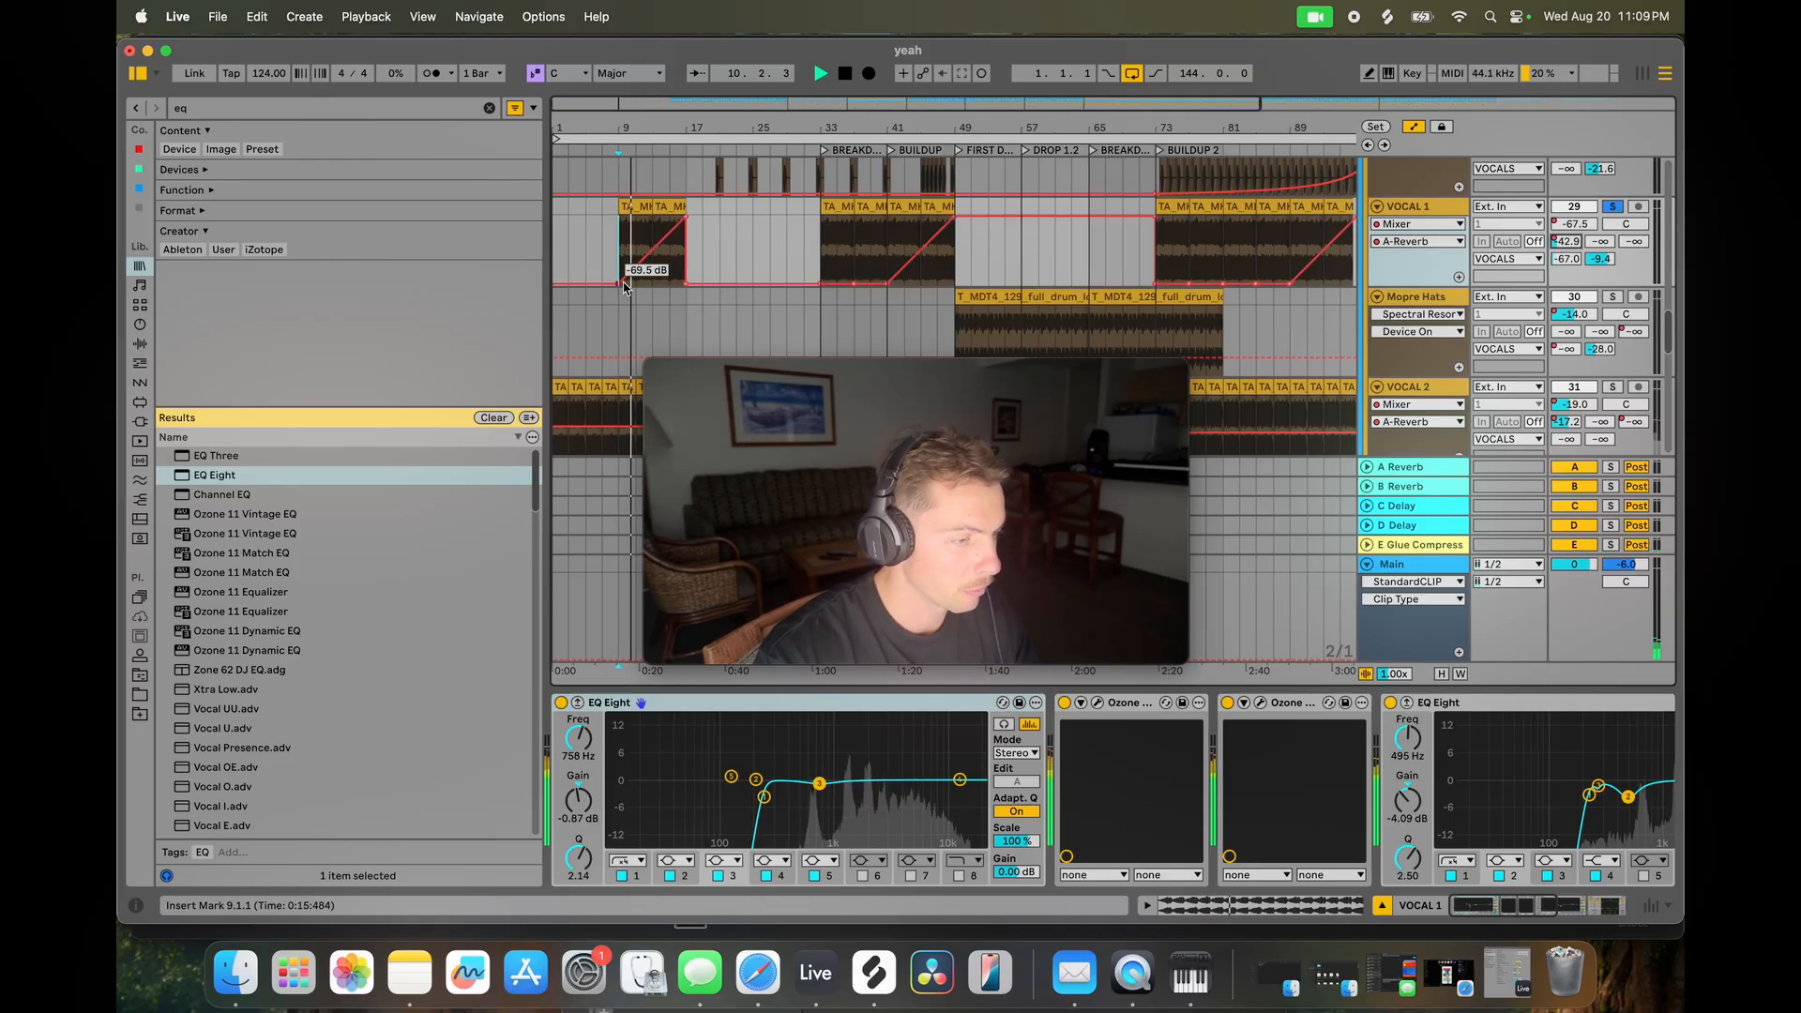
pyautogui.moveTo(1243, 123); pyautogui.dragTo(1083, 115)
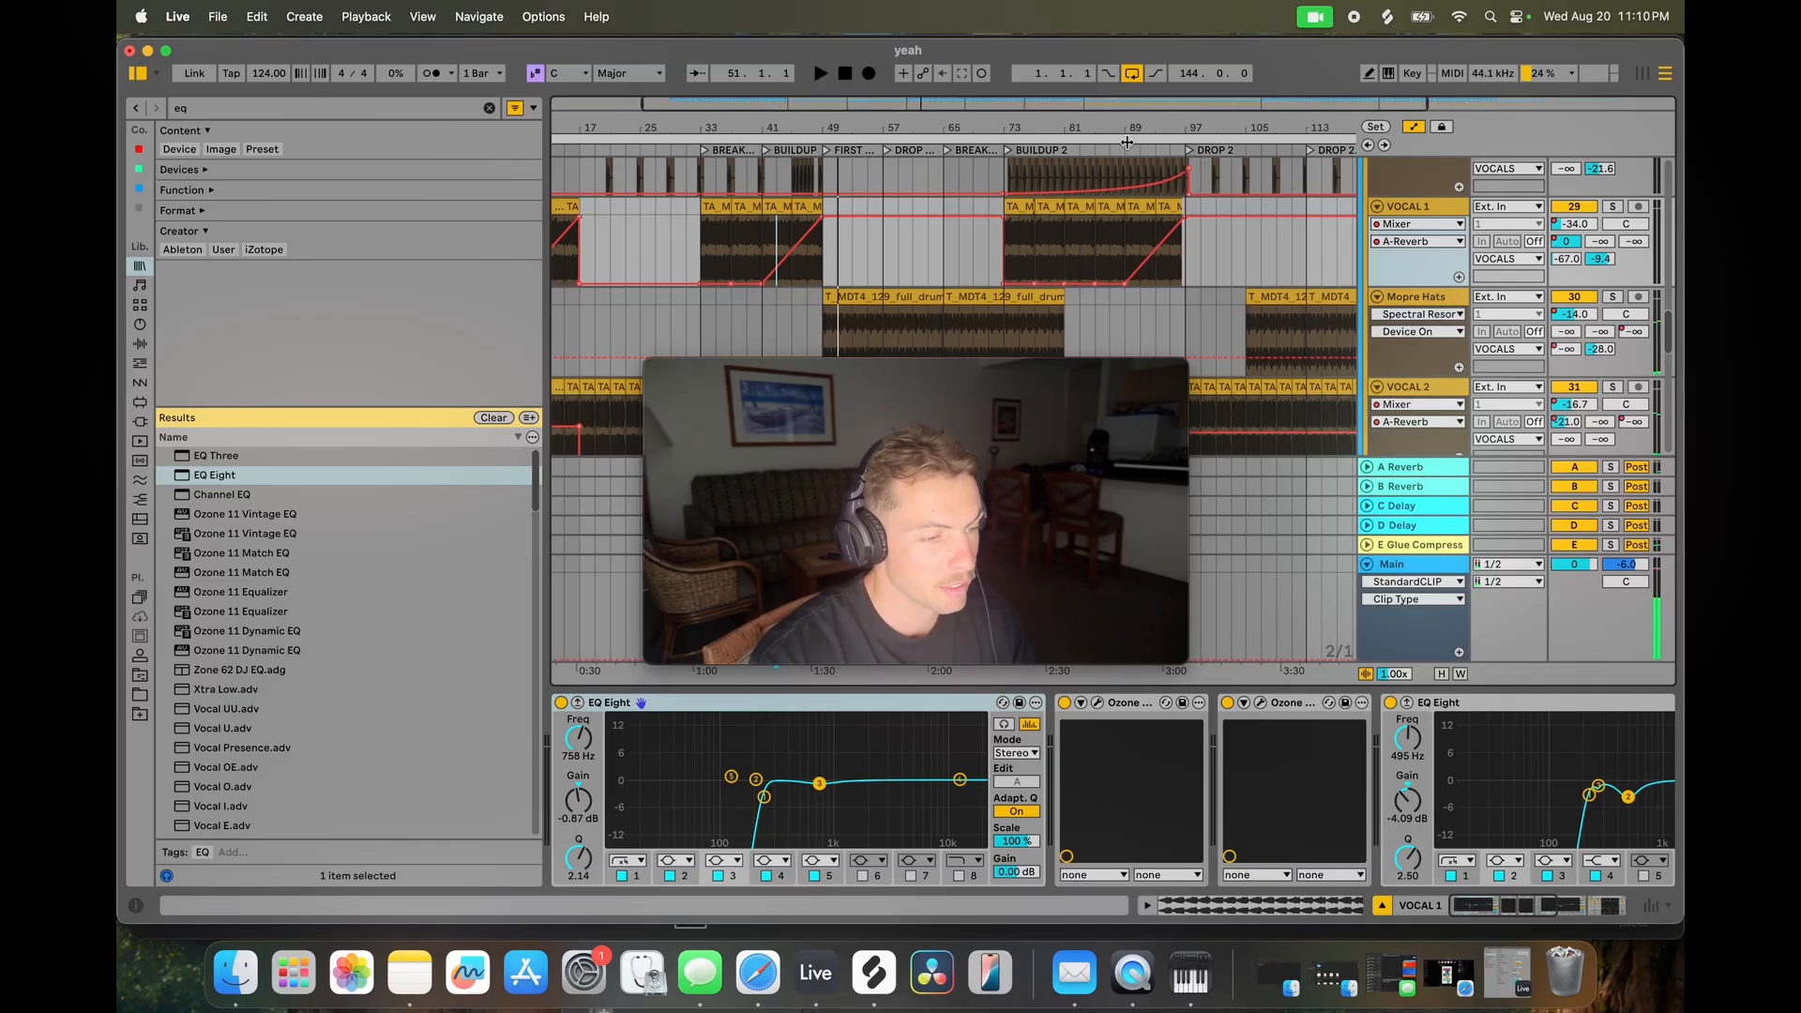
pyautogui.scroll(5, 1161, 122)
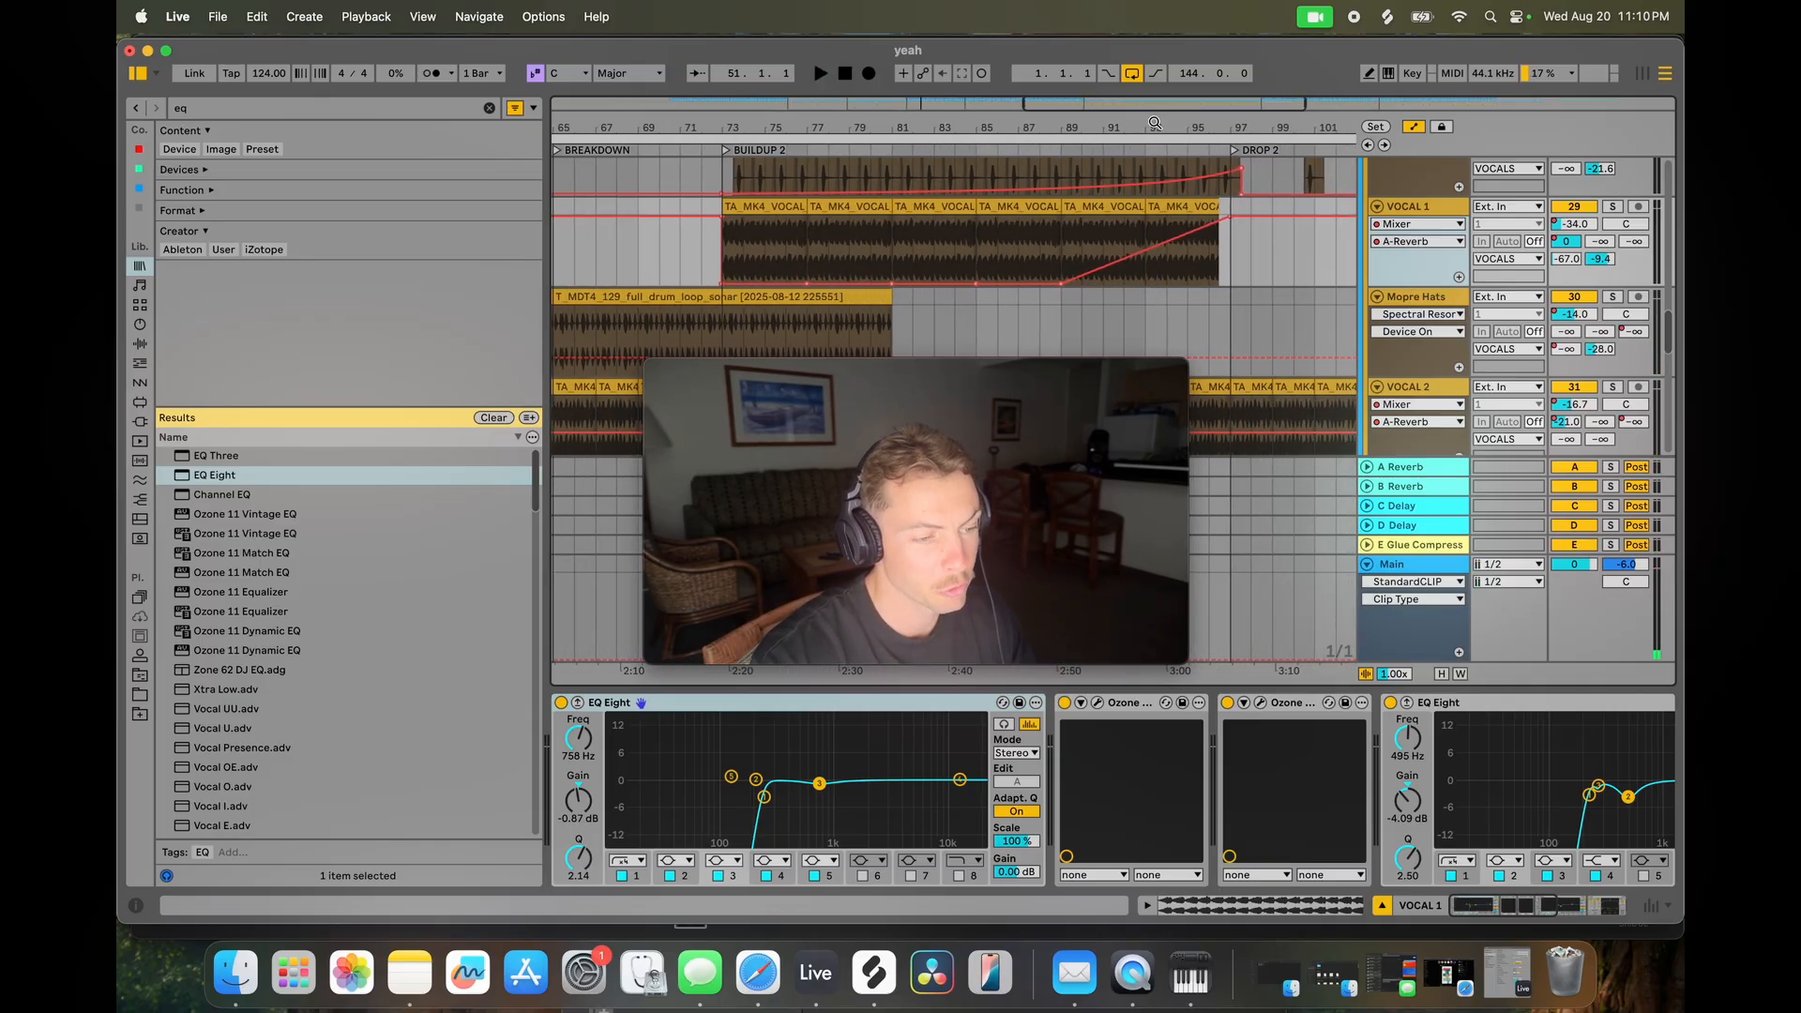
pyautogui.click(1061, 251)
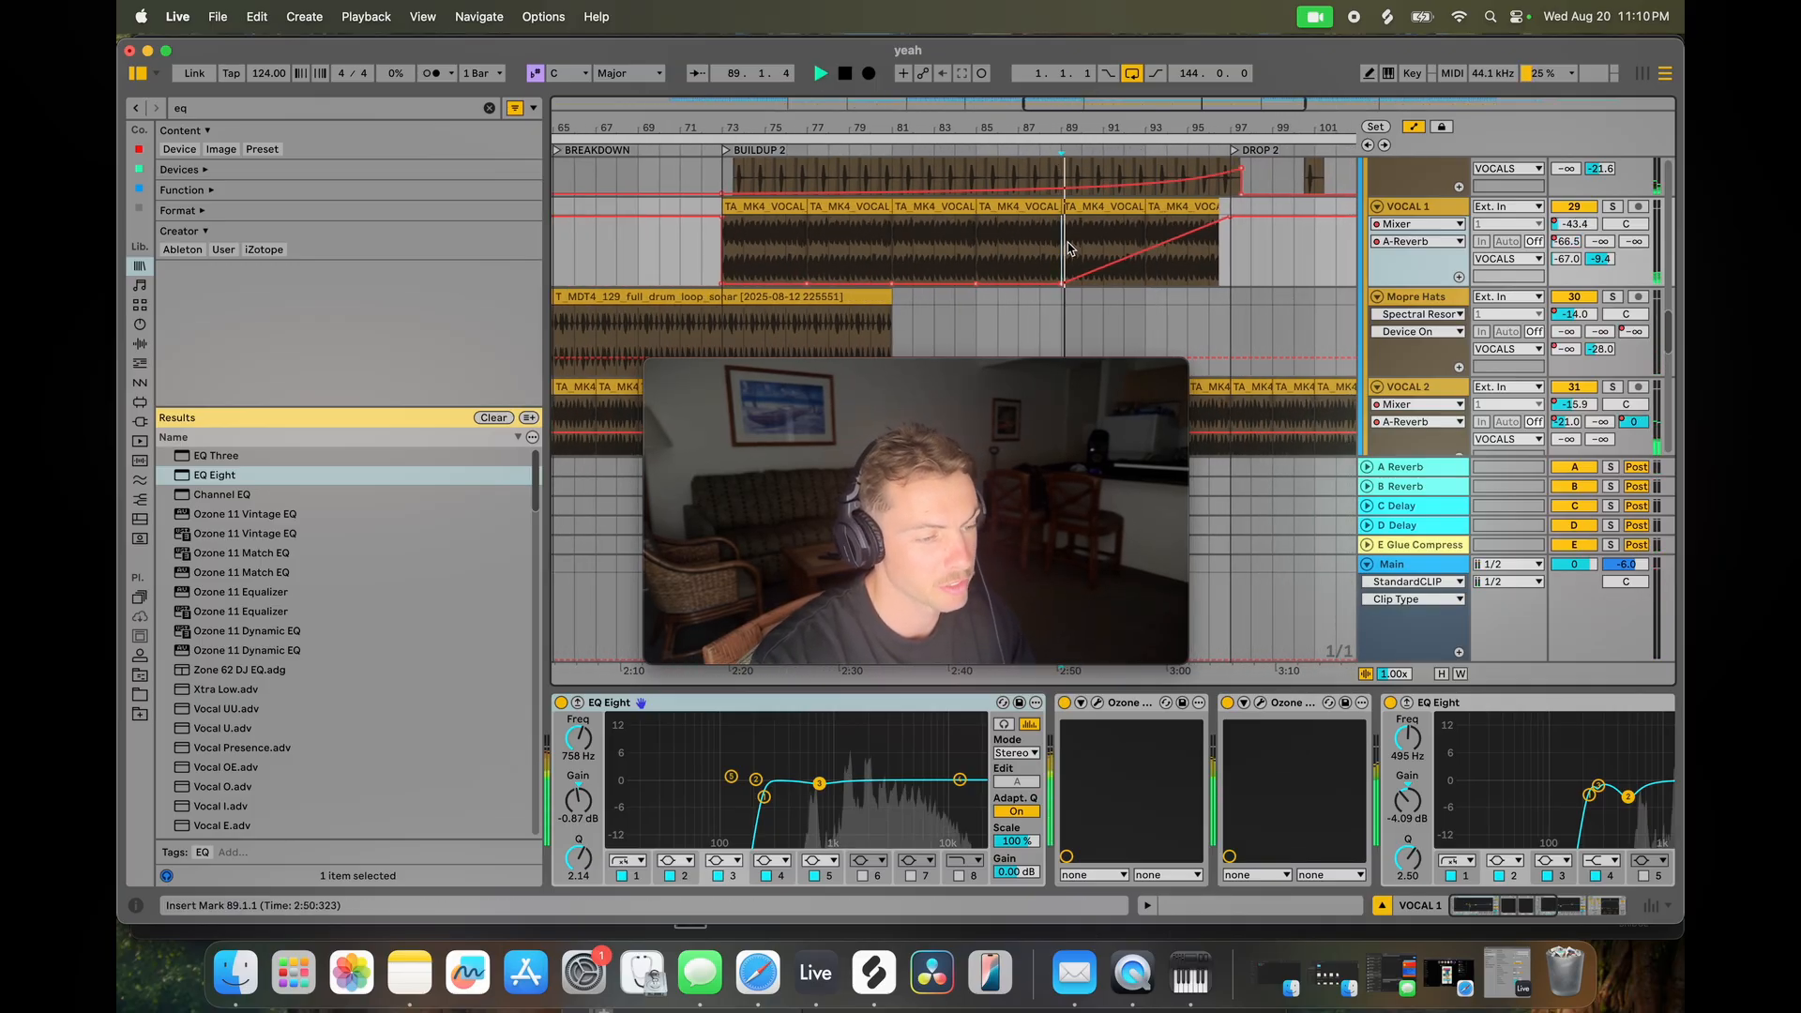
pyautogui.press('s')
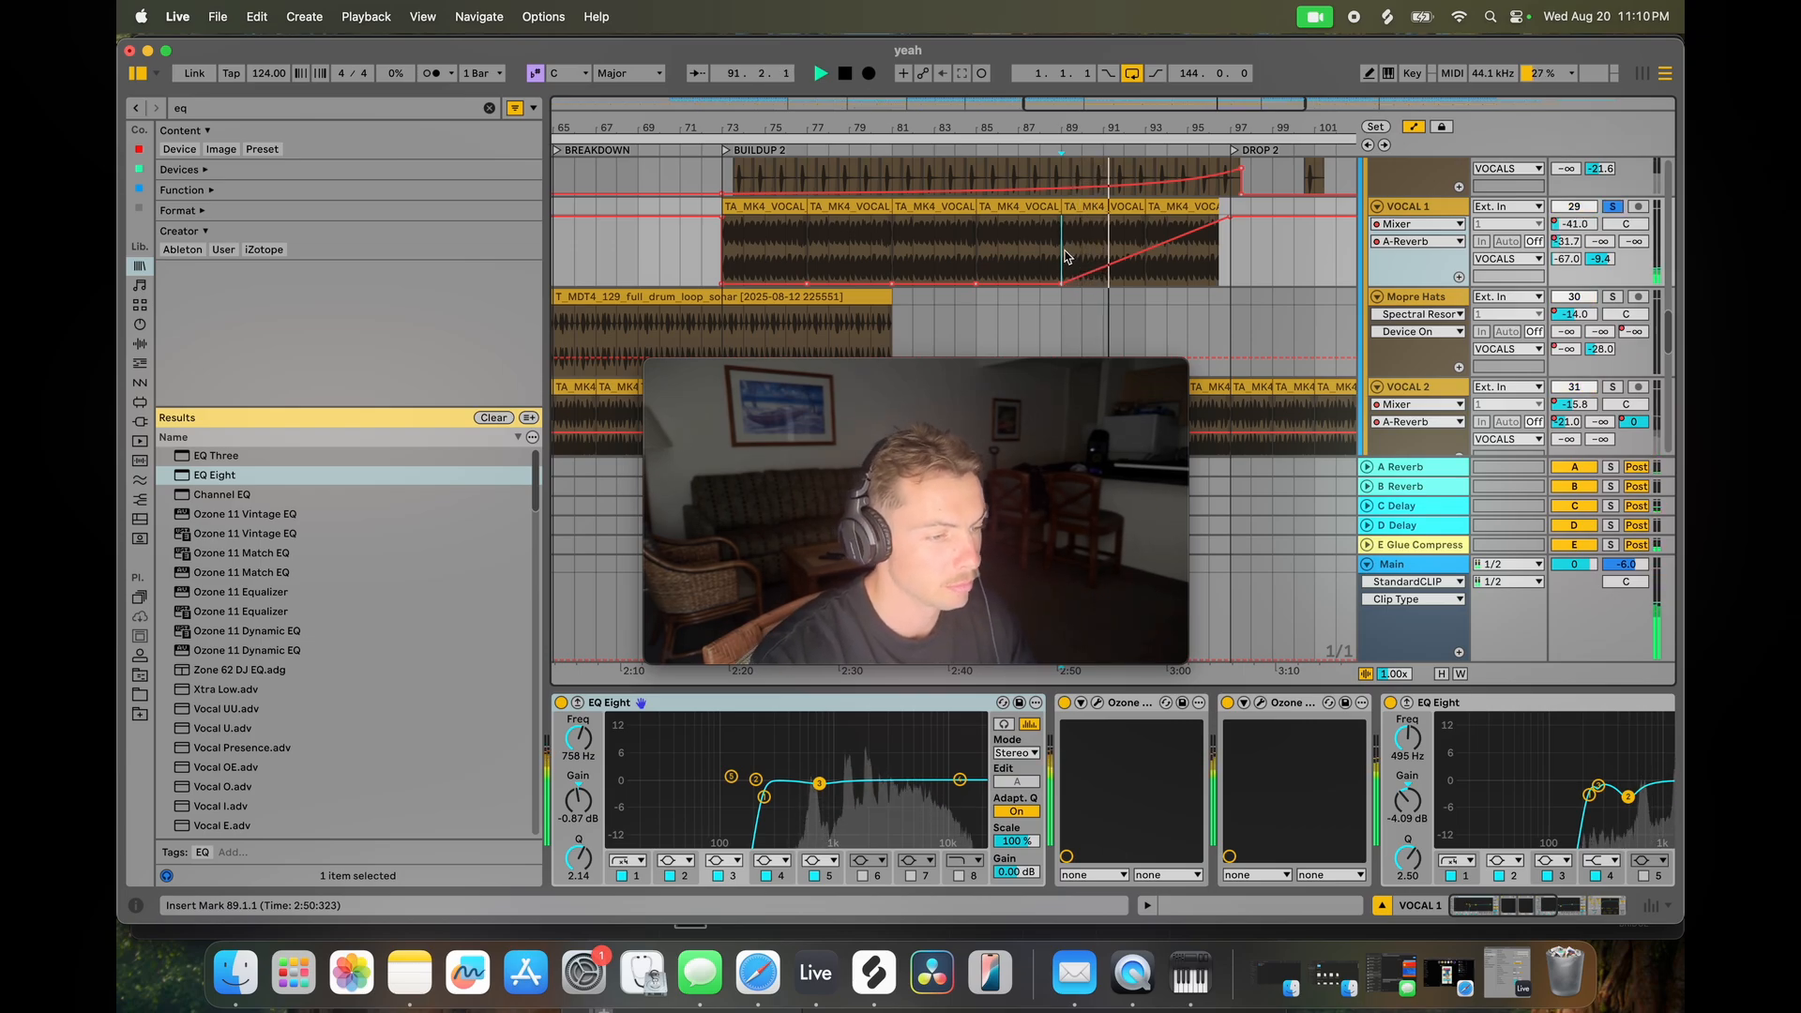
pyautogui.press('s')
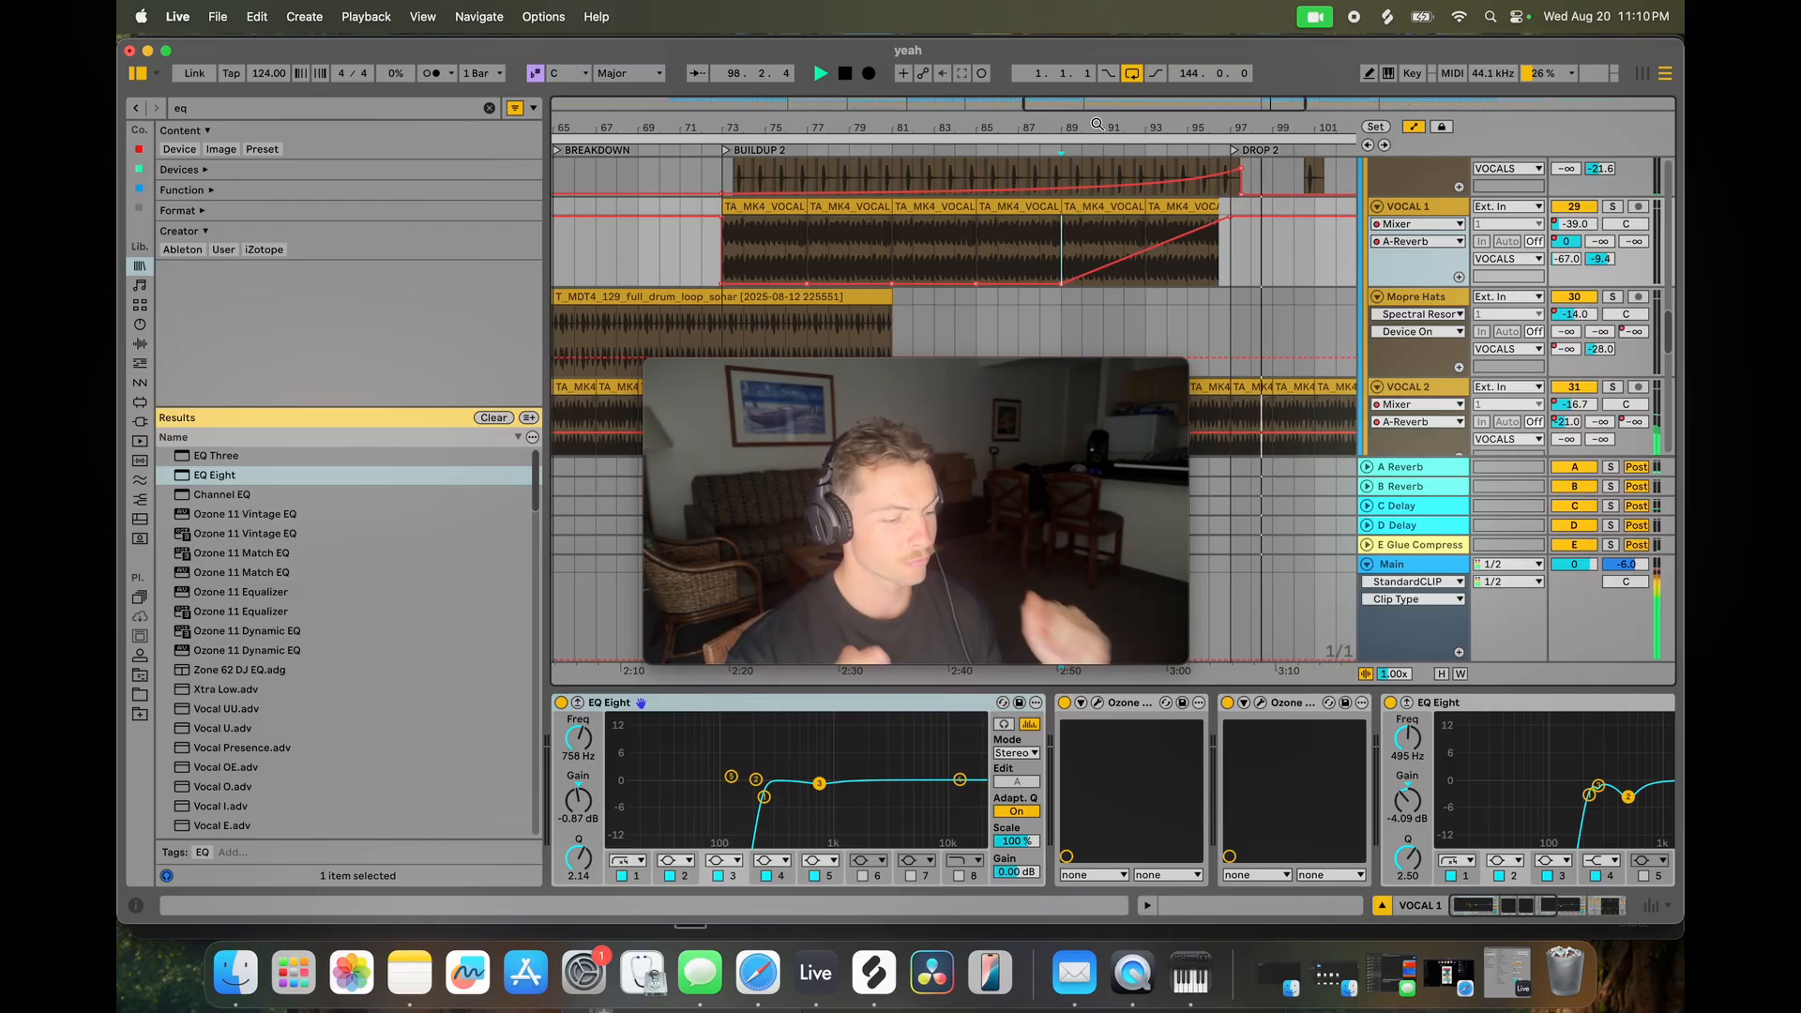
# Stop playback and place the insertion marker on VOCAL 1 at bar 65 to show the track's device chain.
pyautogui.moveTo(972, 376)
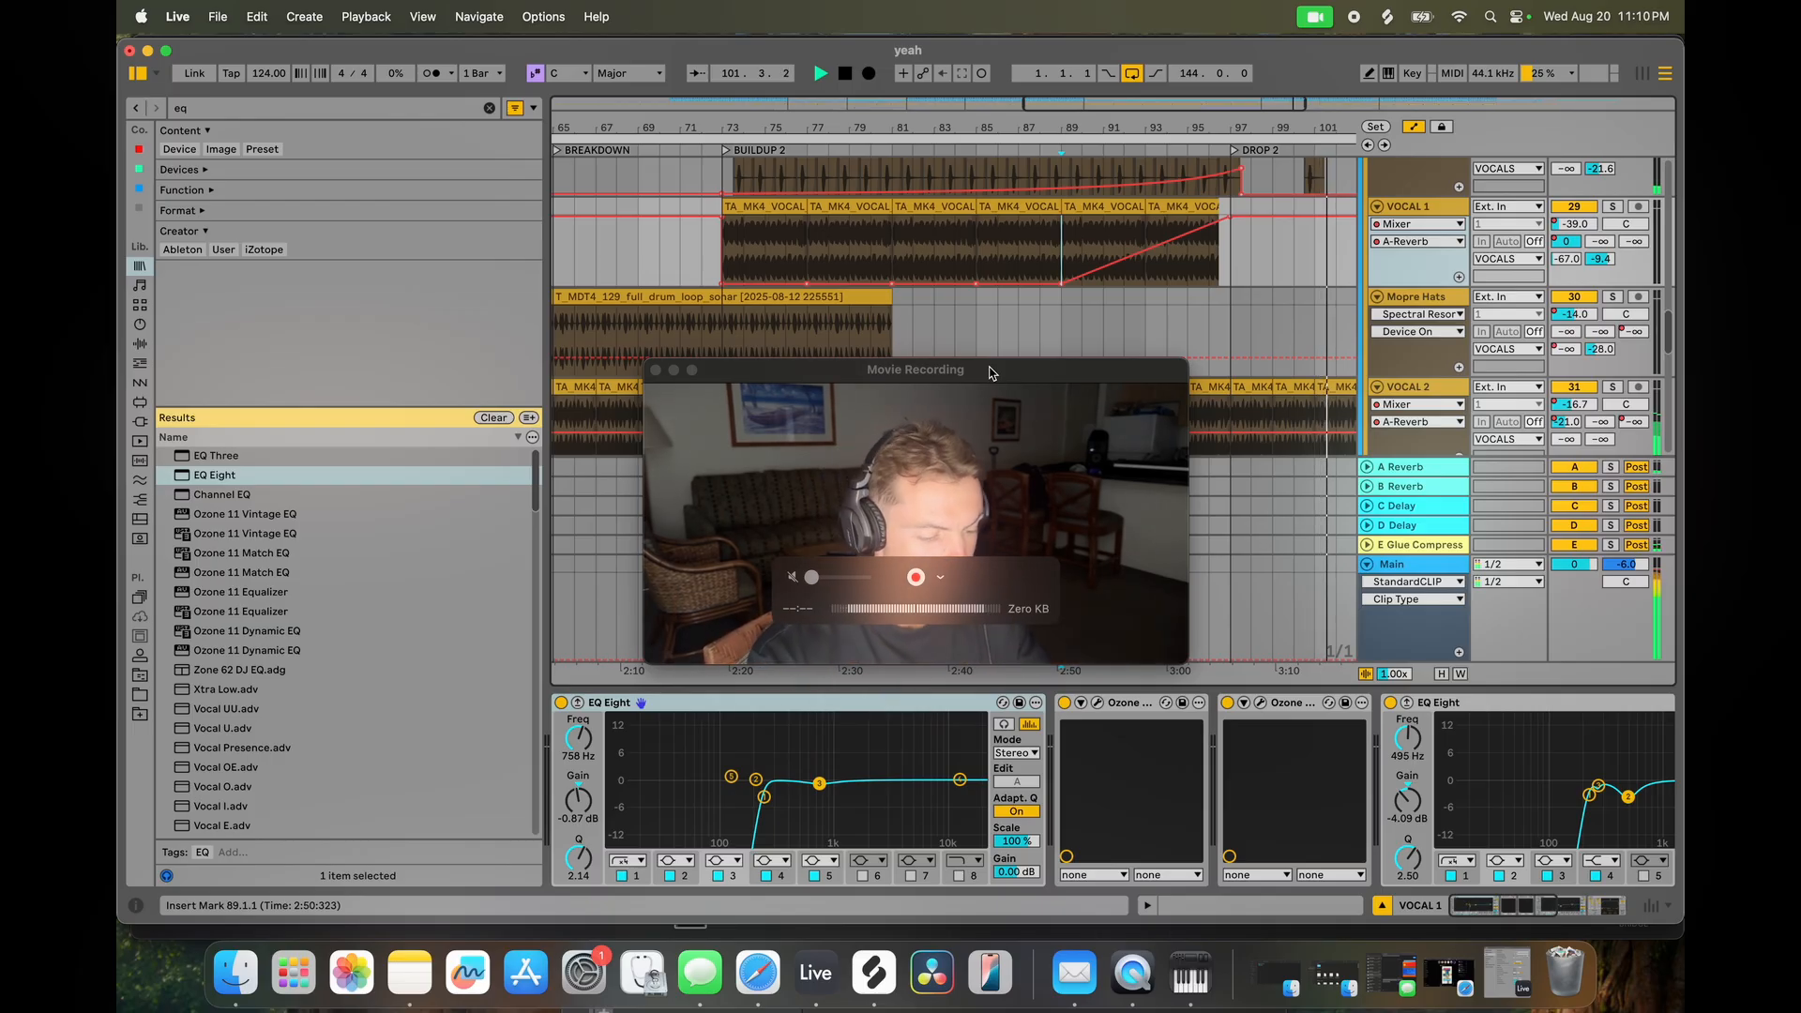
pyautogui.click(728, 335)
pyautogui.doubleClick(783, 139)
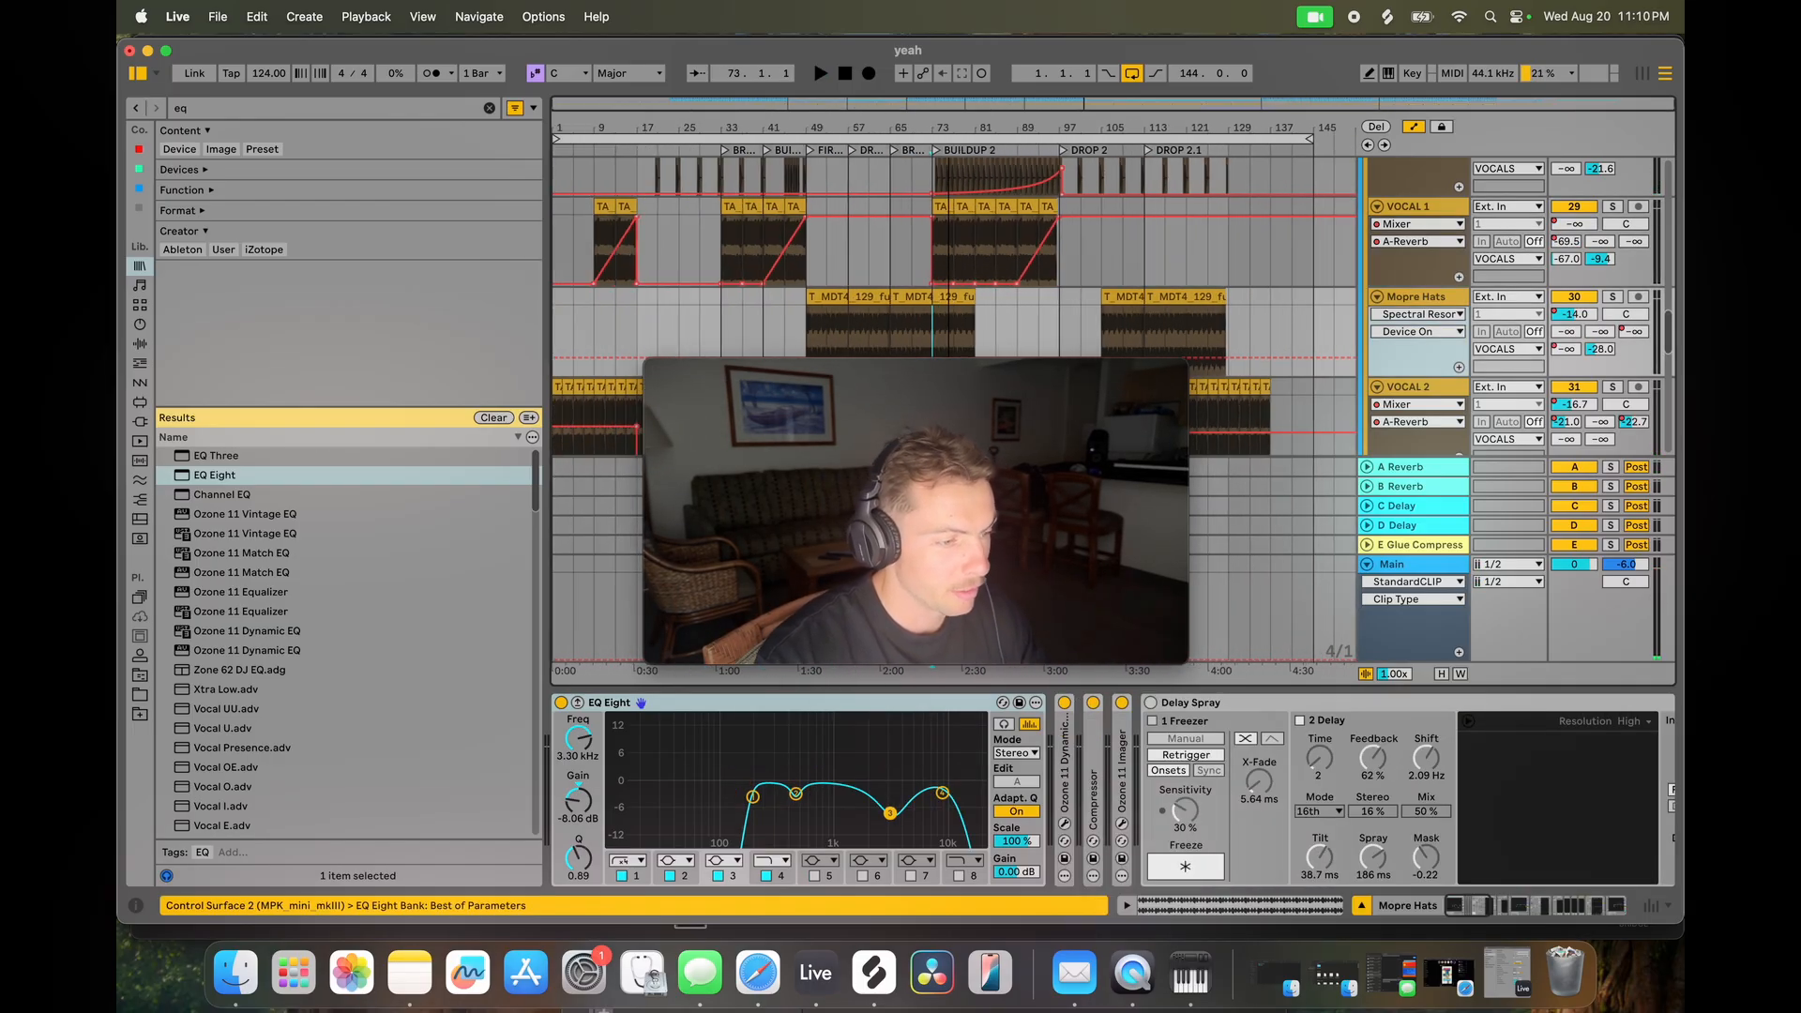
pyautogui.click(813, 322)
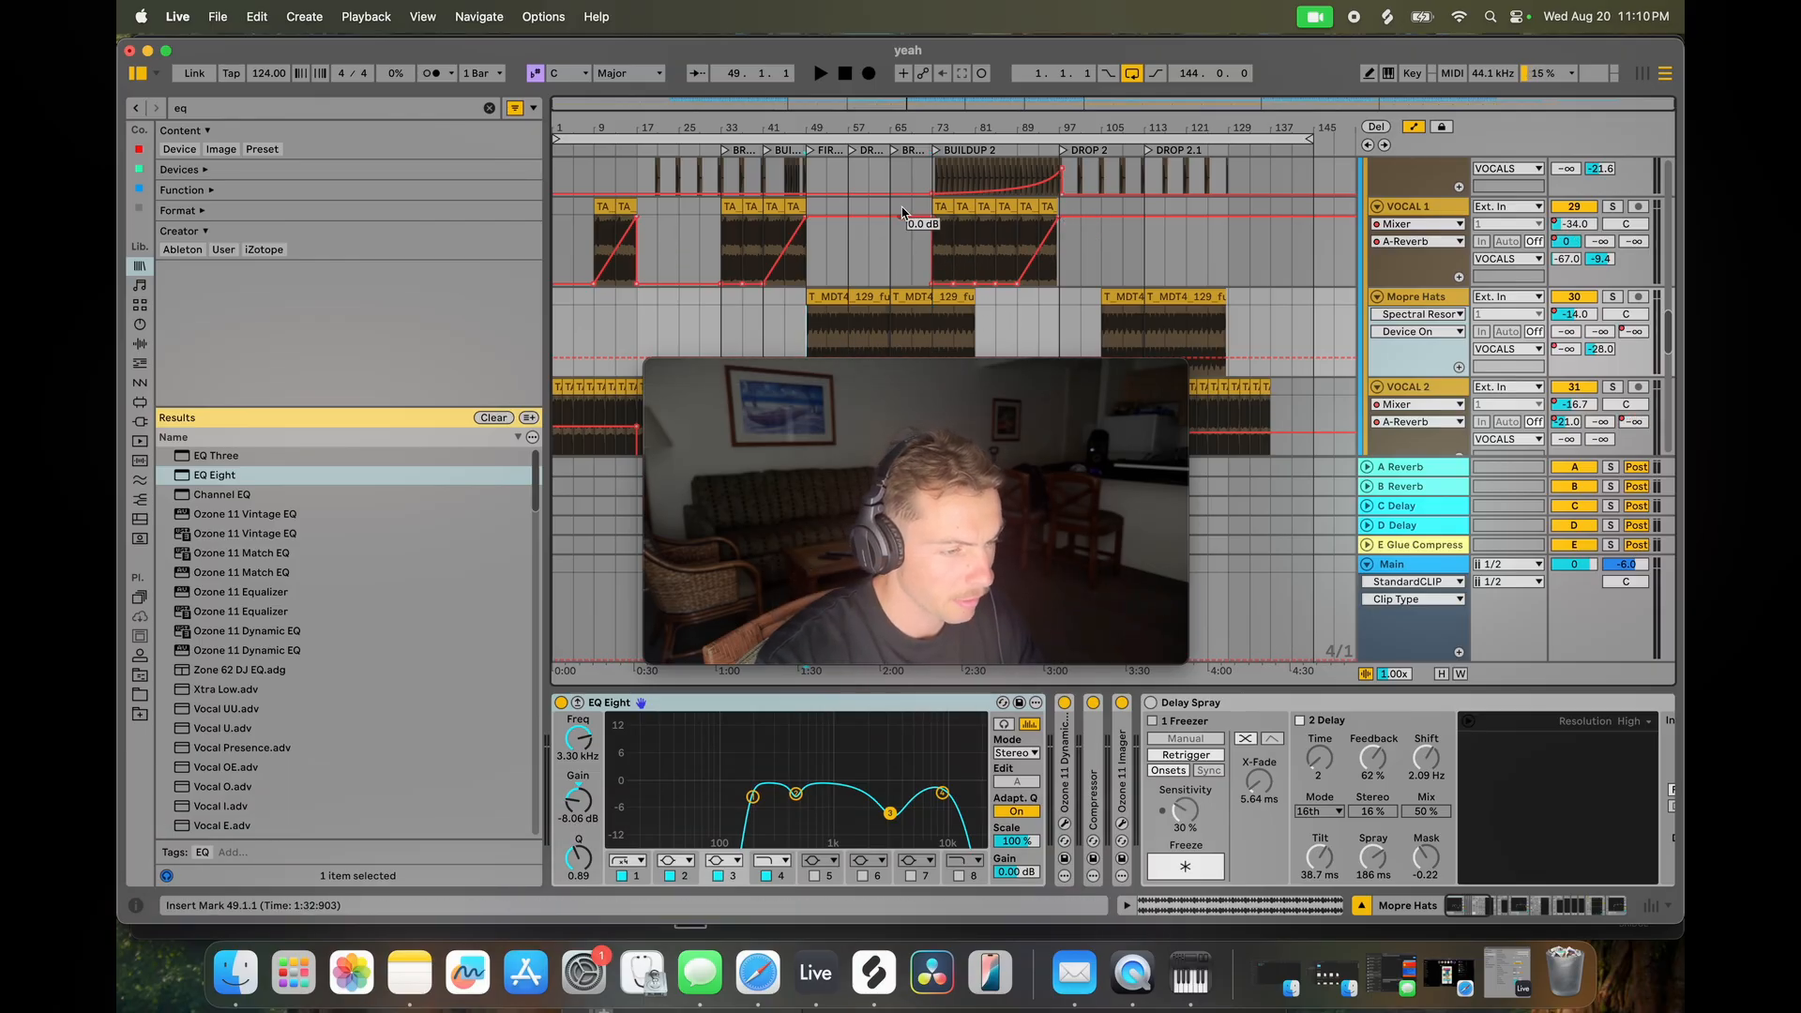
pyautogui.click(899, 269)
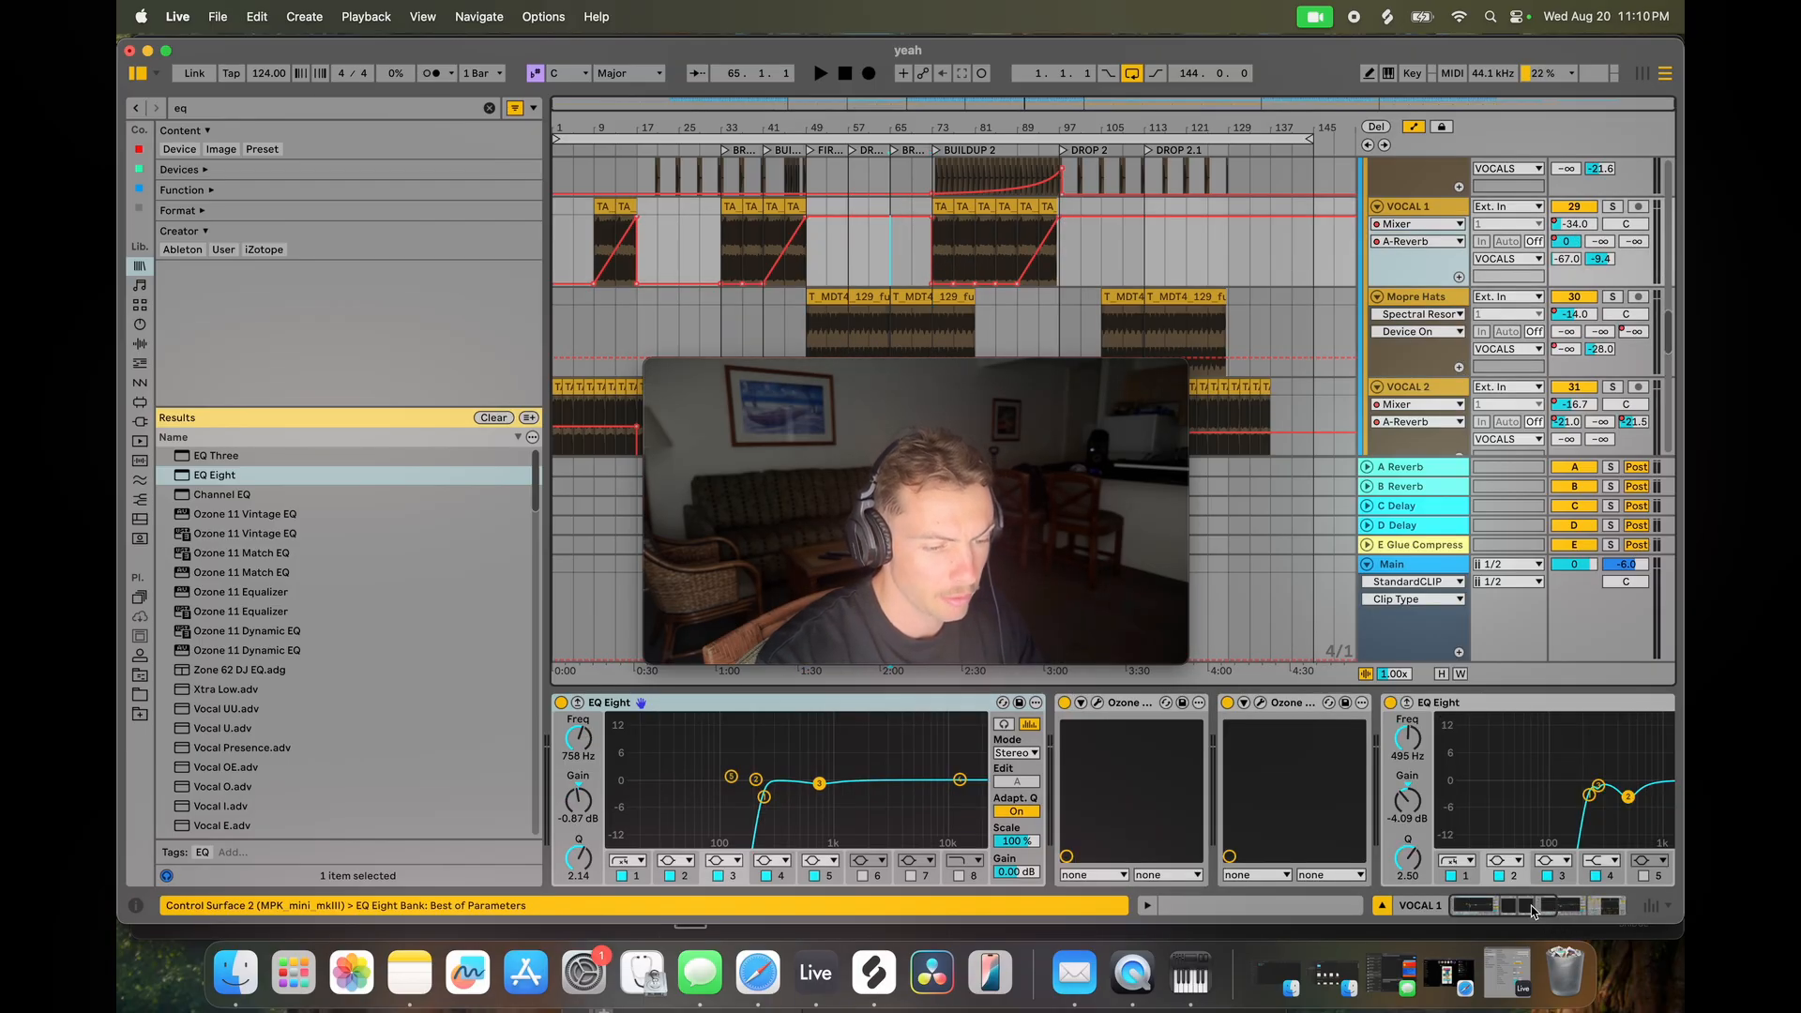
# Display the Delay Dry/Wet automation on VOCAL 1 and play the soloed track from bar 93, stopping after the buildup ends.
pyautogui.moveTo(1534, 912); pyautogui.dragTo(1613, 910)
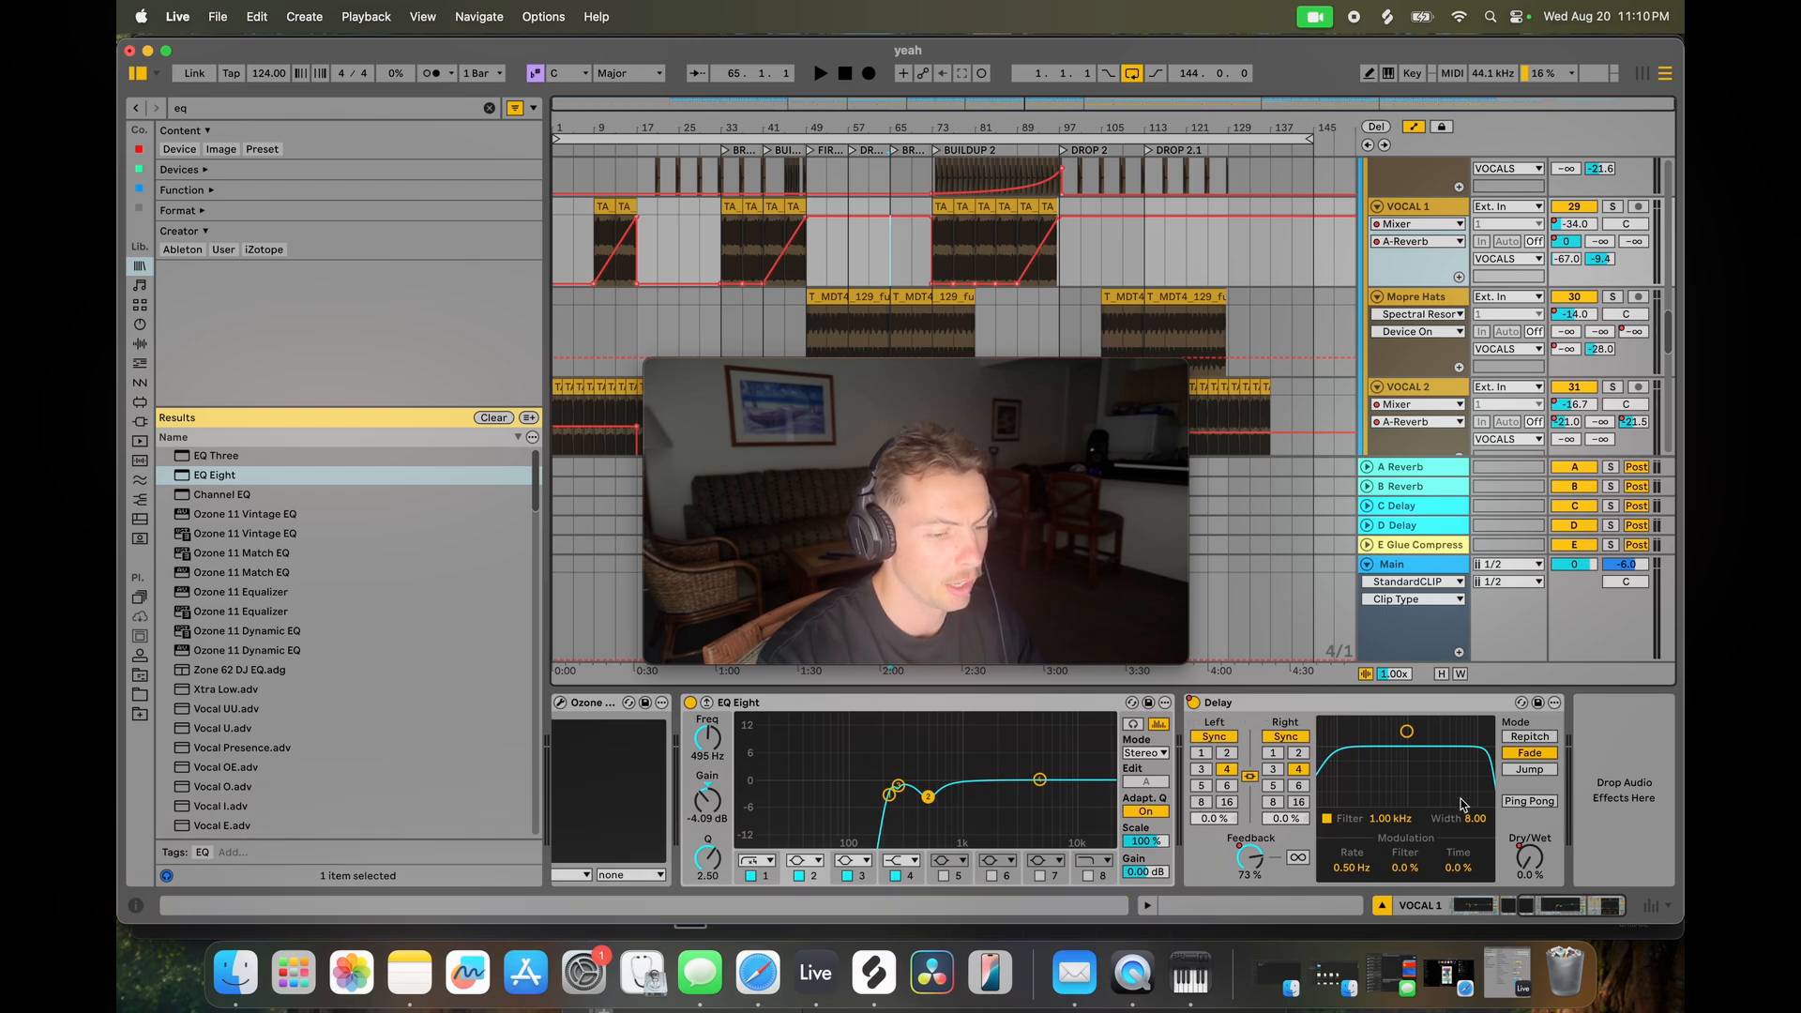
pyautogui.click(1536, 857)
pyautogui.click(1037, 246)
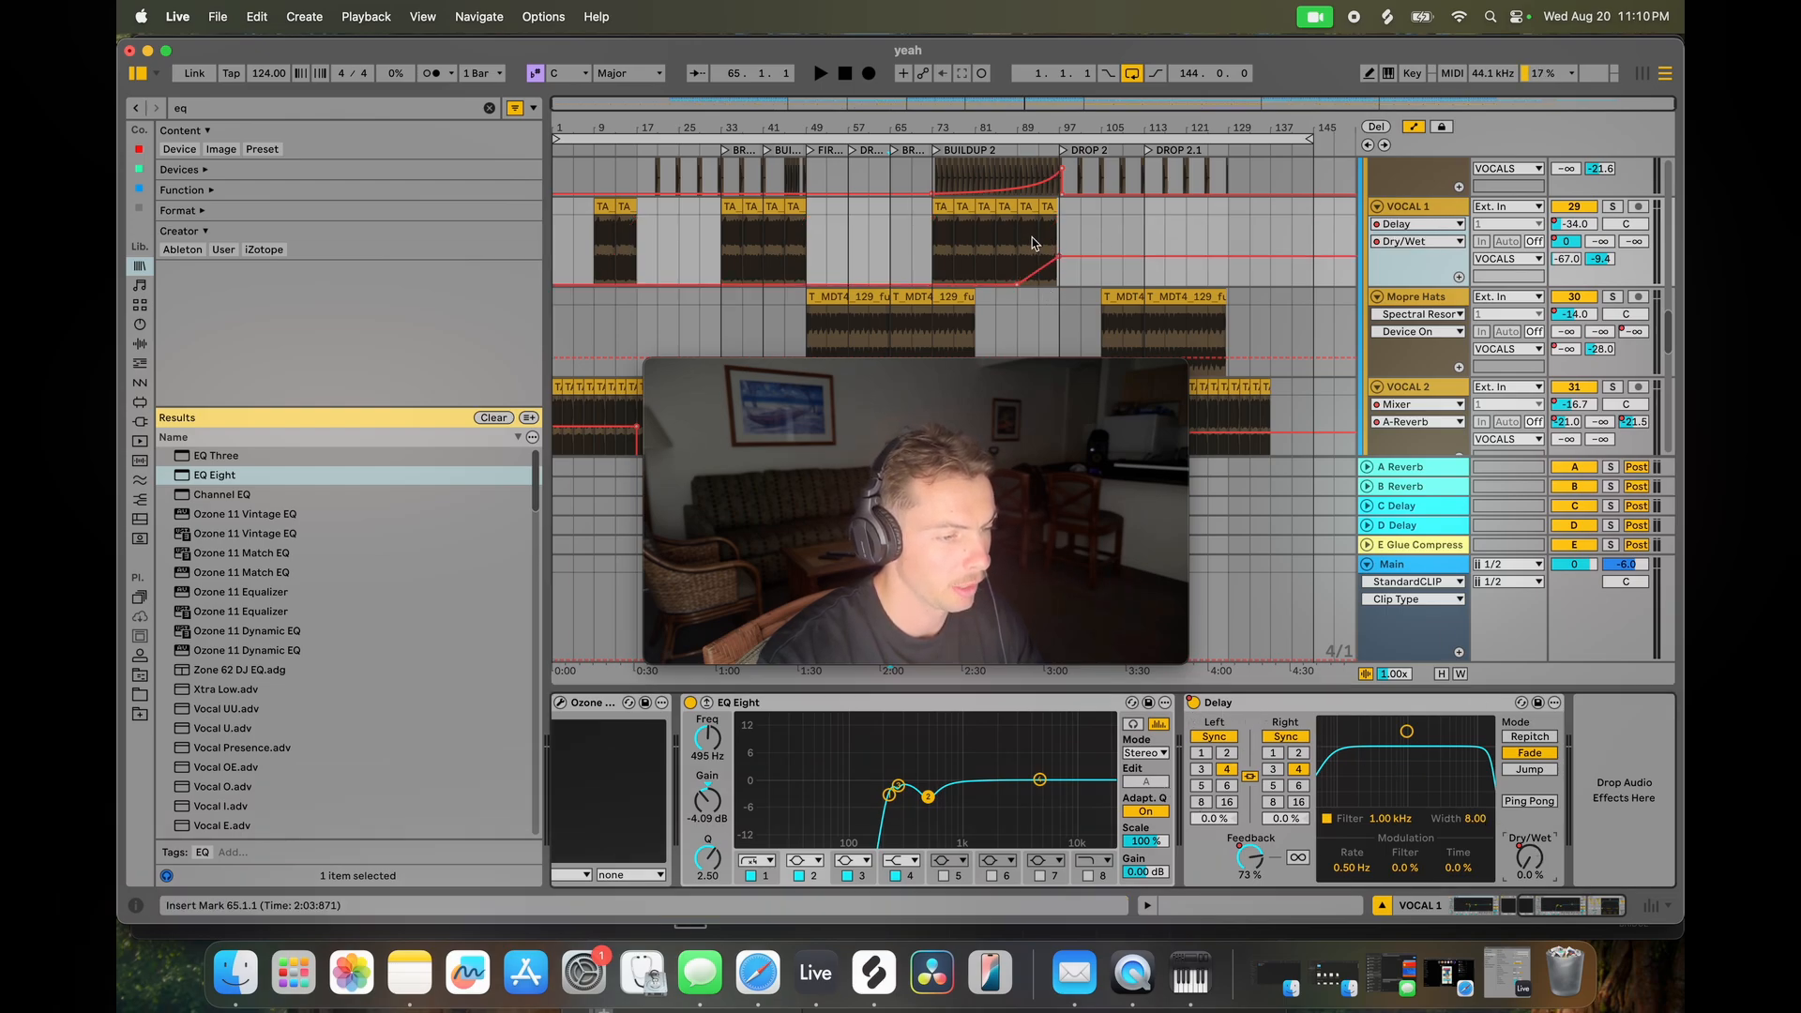
pyautogui.press('space')
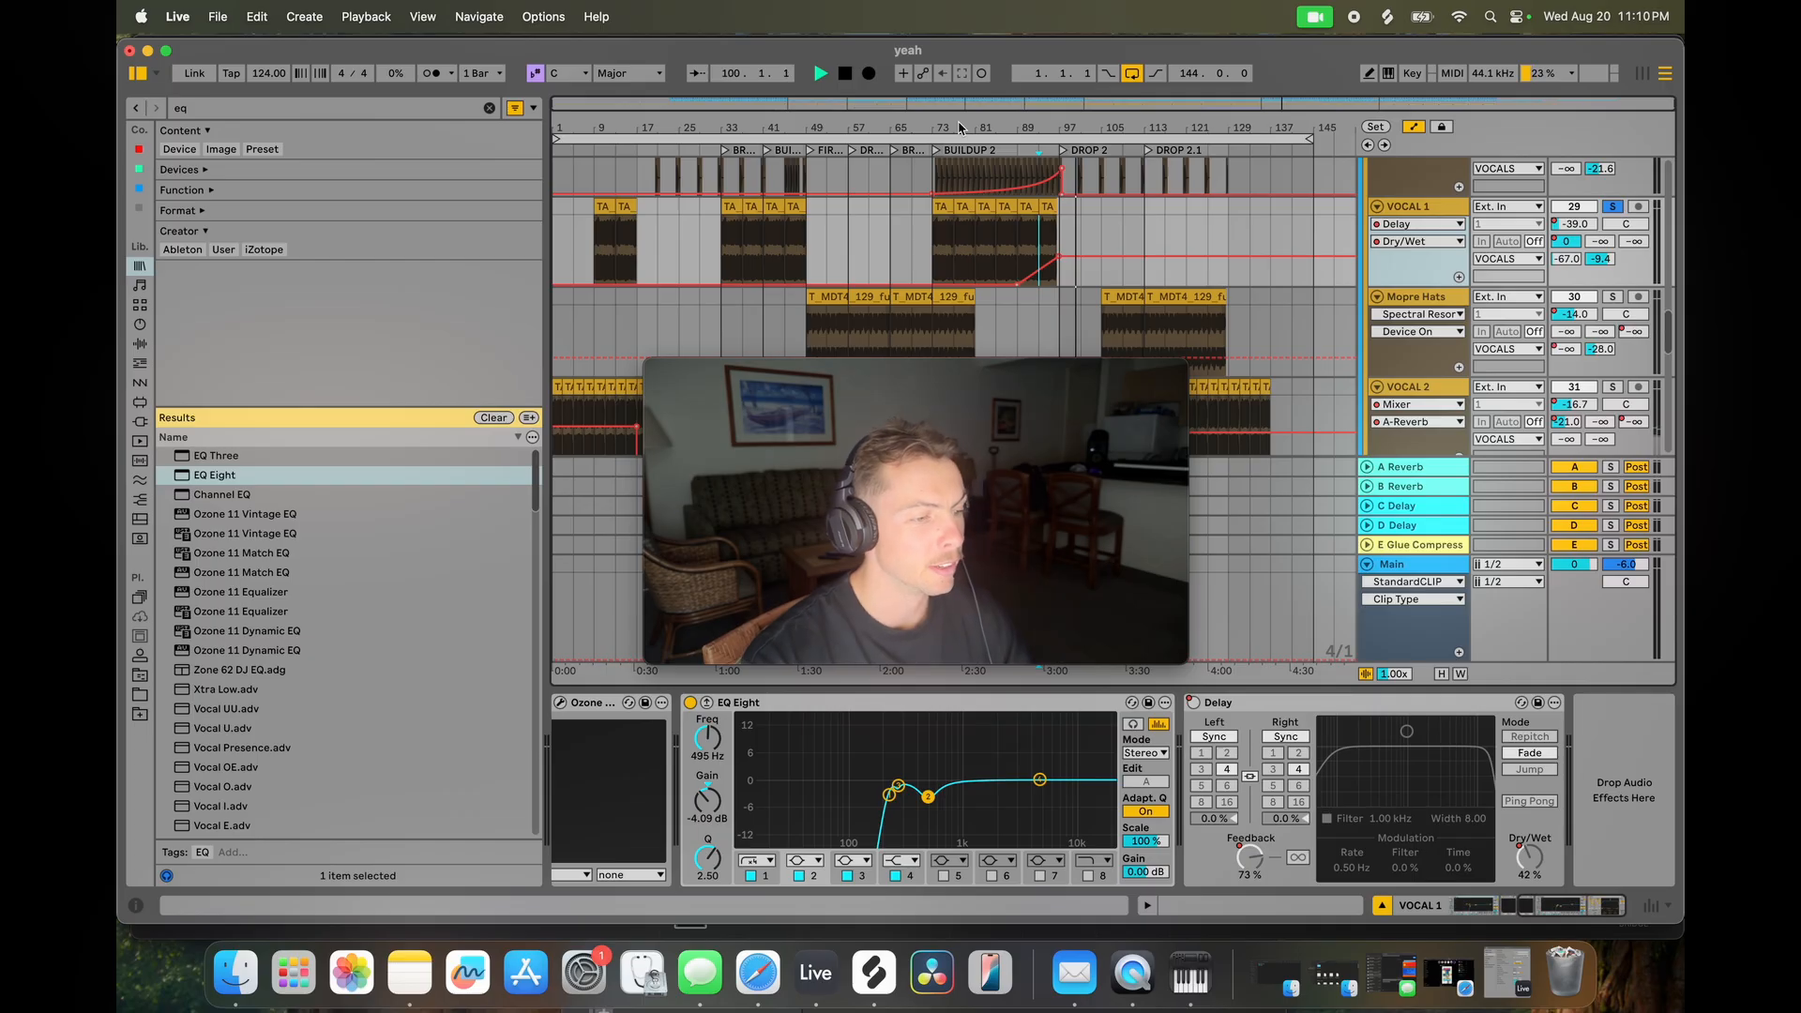
pyautogui.moveTo(950, 122); pyautogui.dragTo(732, 291)
pyautogui.press('space')
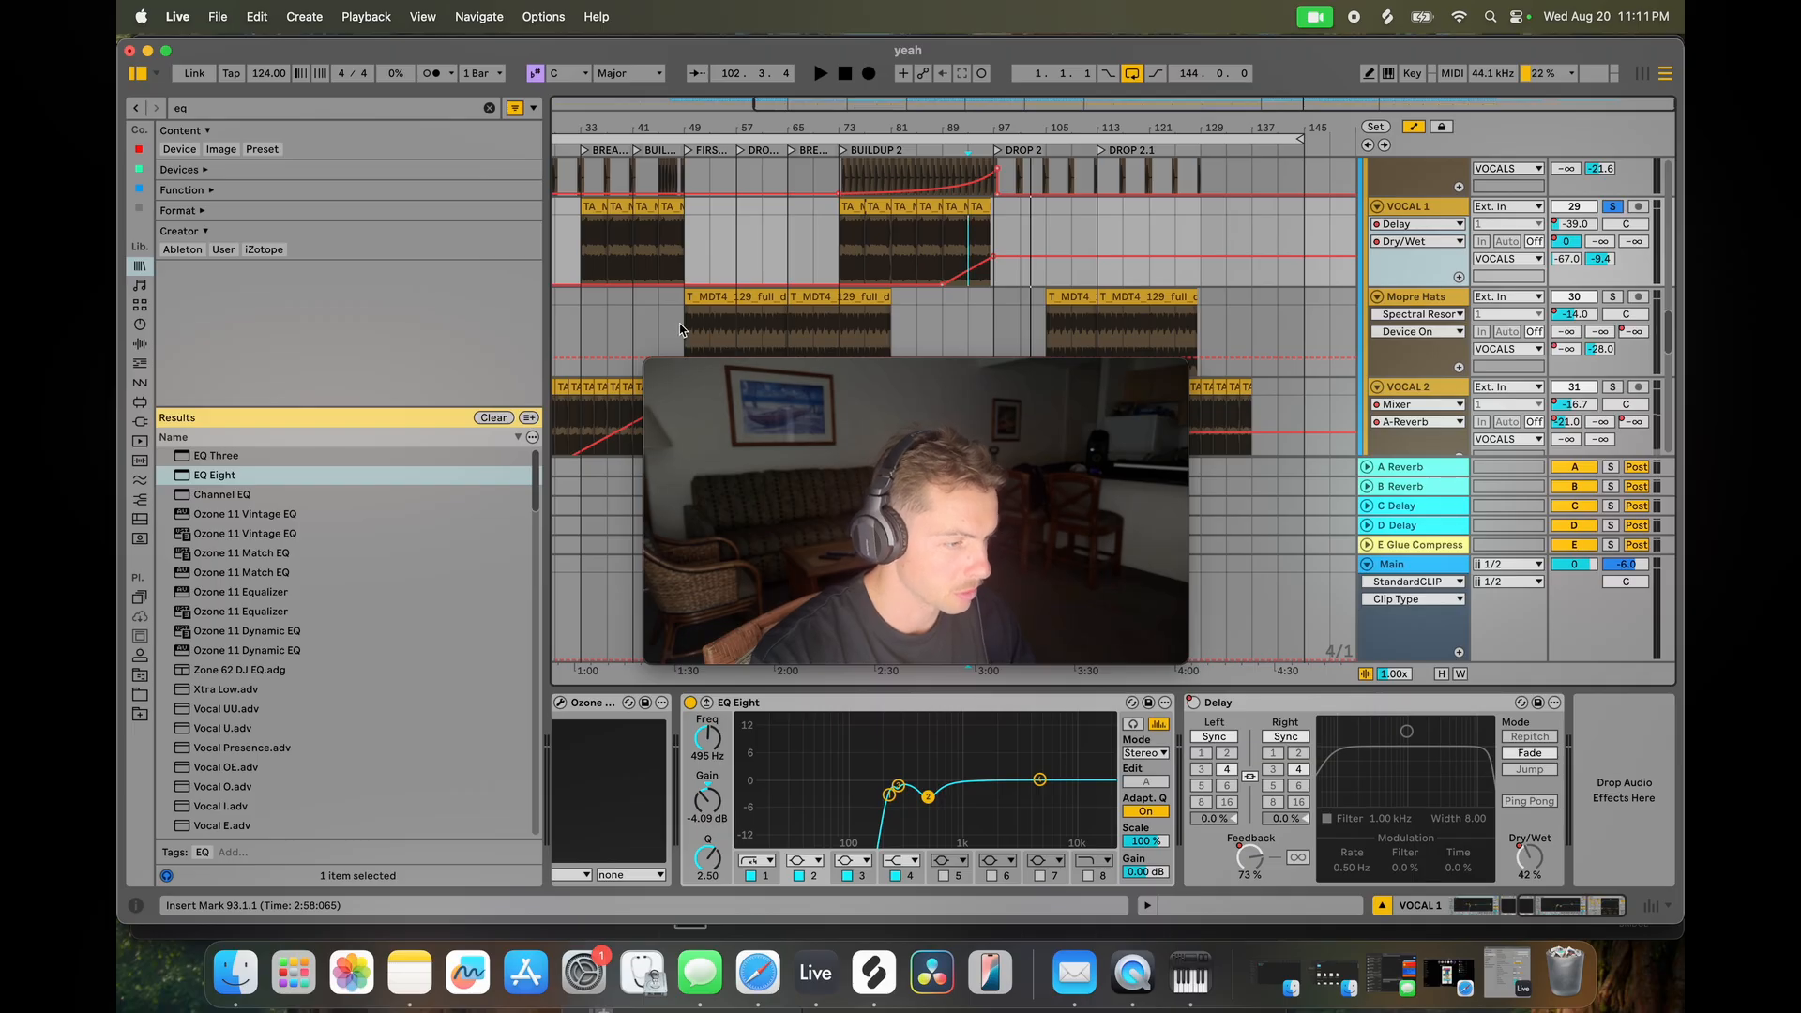
# Solo the Mopre Hats track and play its drum loop from the first drop at bar 49.
pyautogui.click(680, 328)
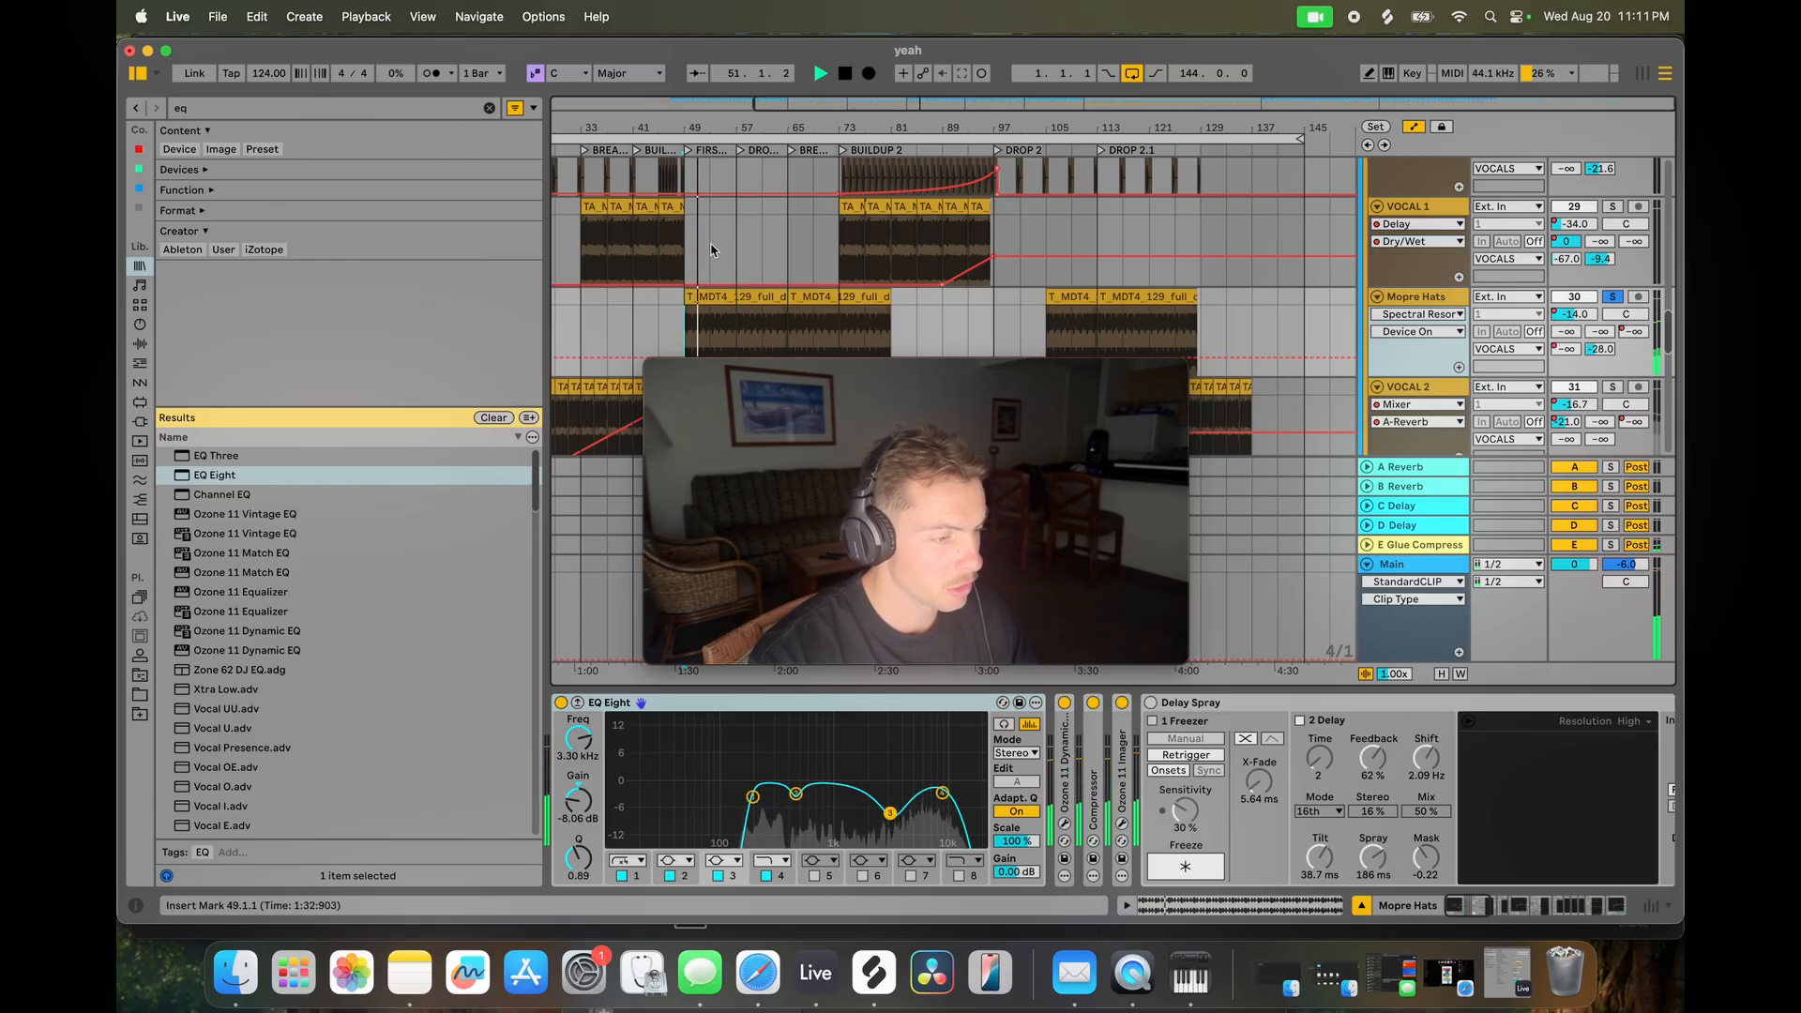
pyautogui.moveTo(691, 132); pyautogui.dragTo(713, 202)
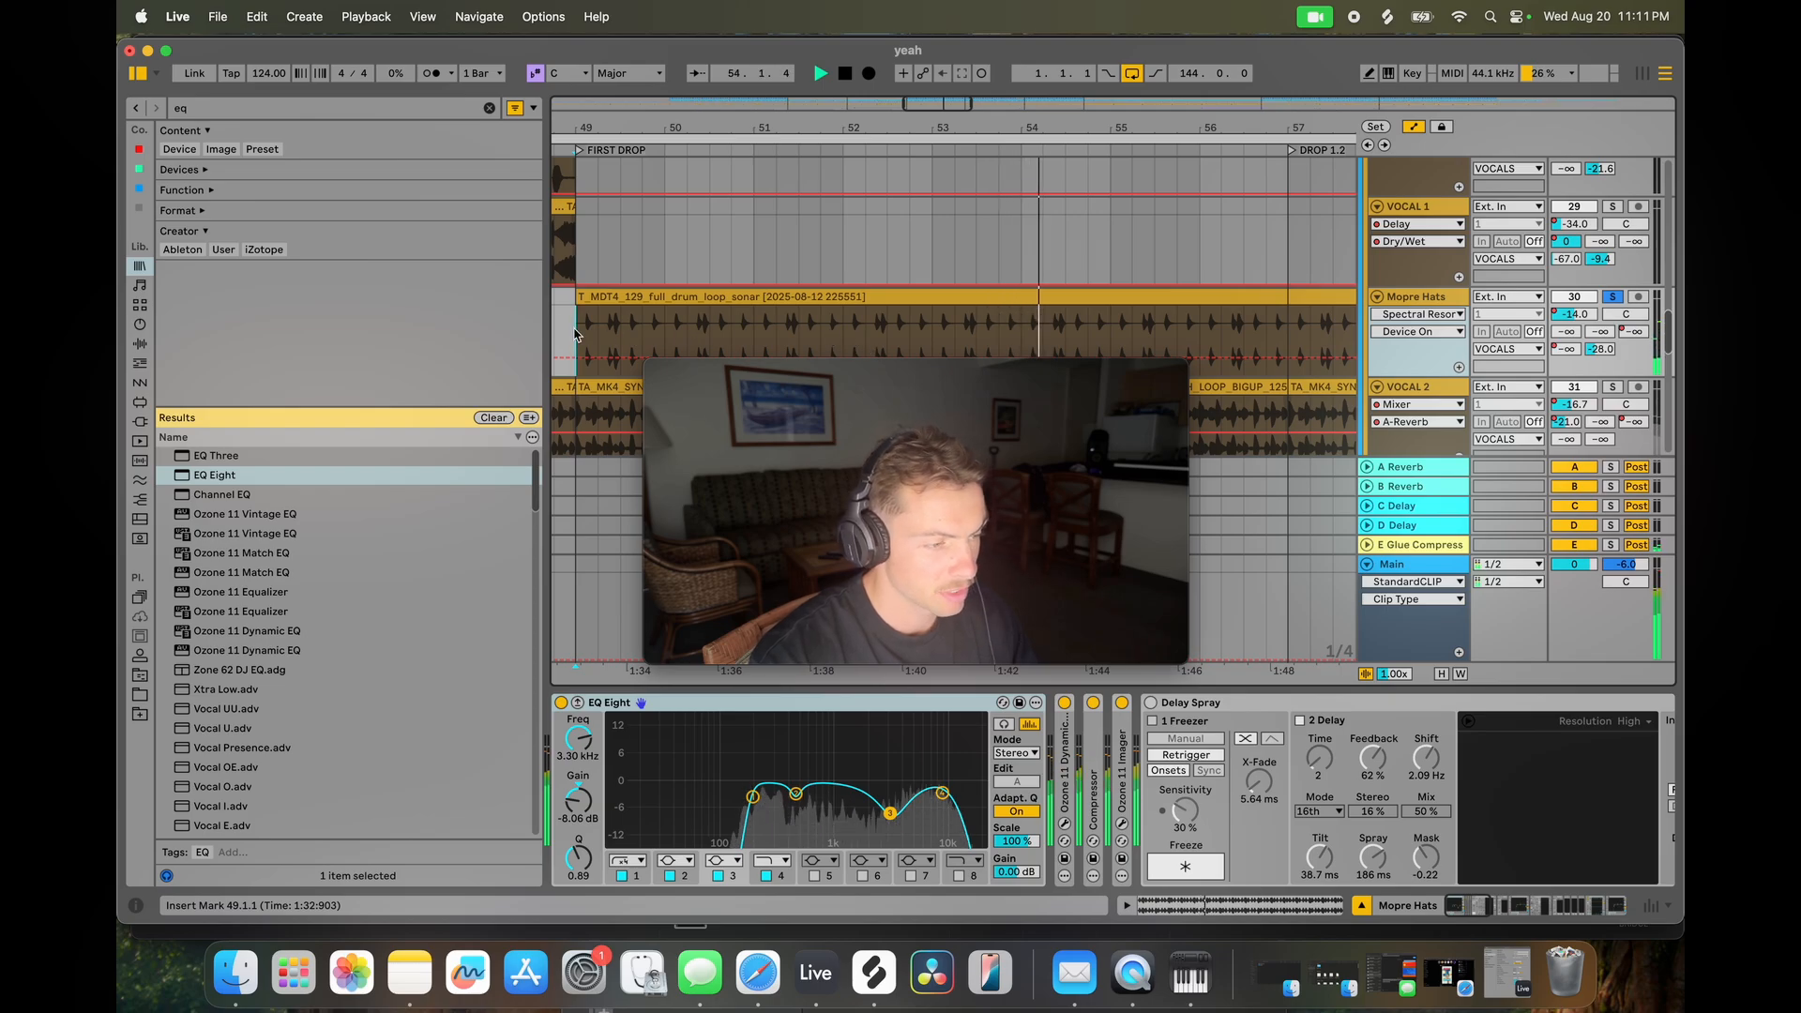
pyautogui.moveTo(695, 130); pyautogui.dragTo(696, 70)
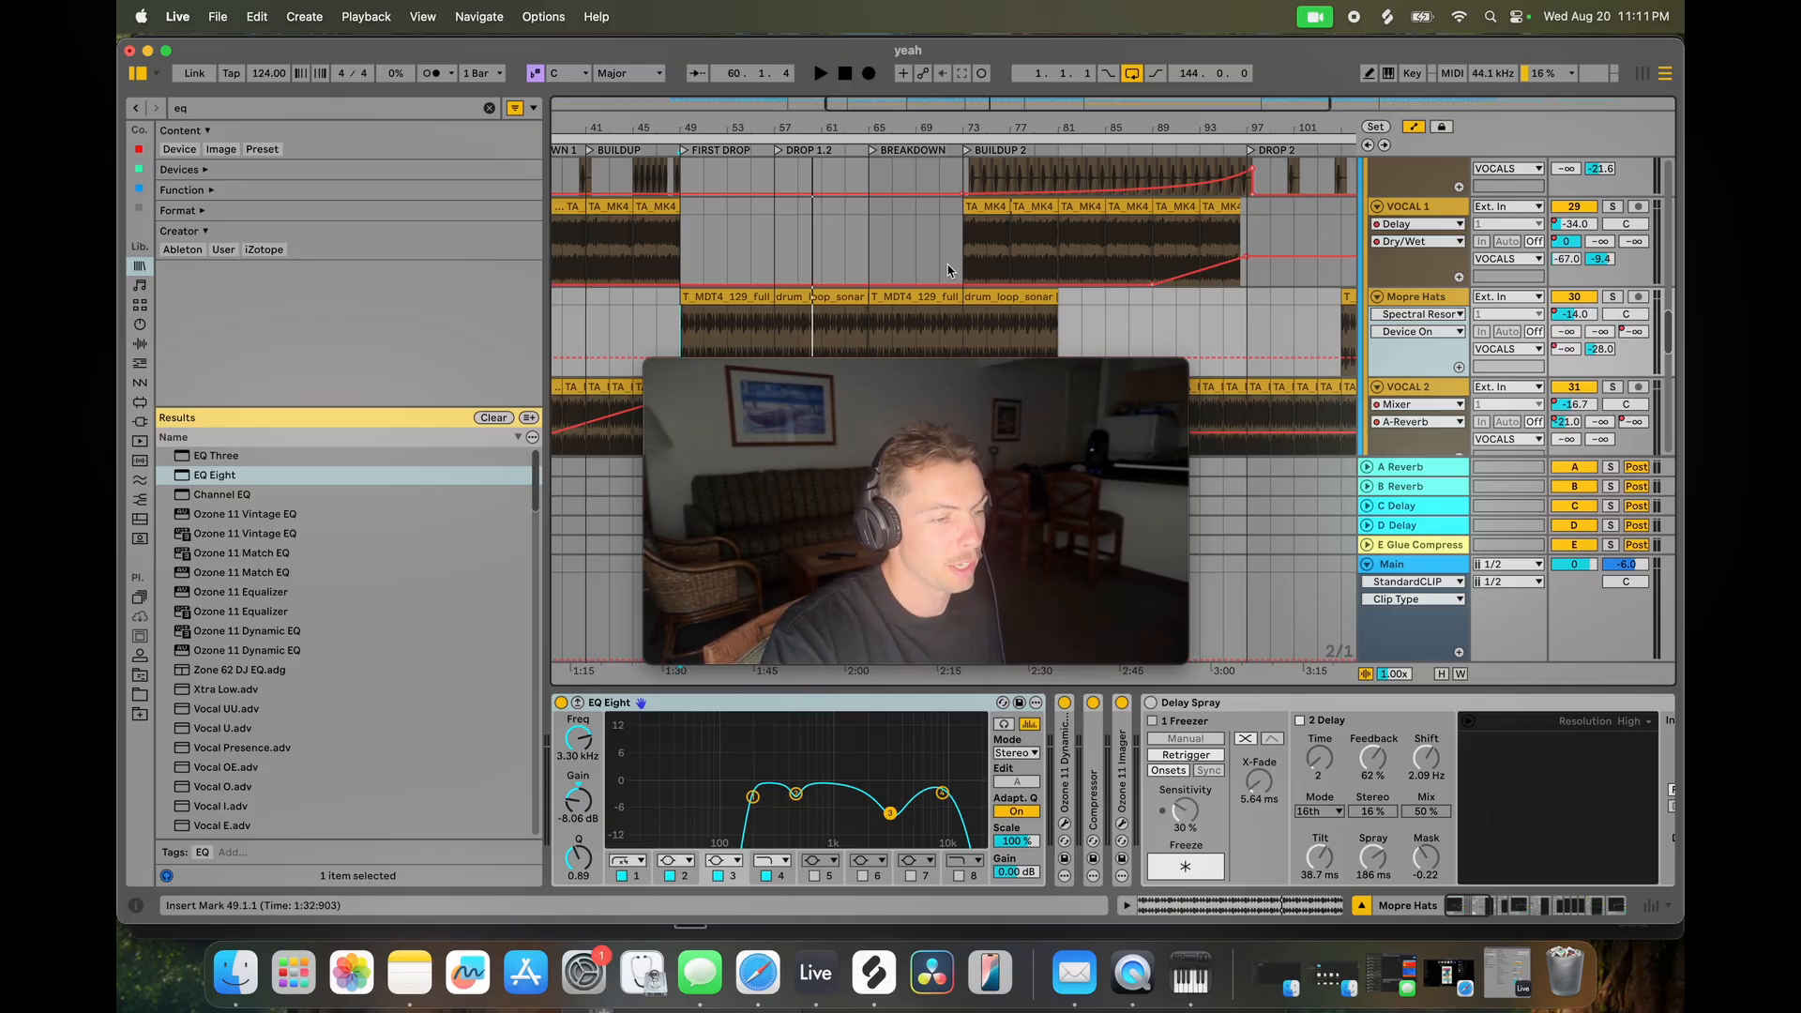
# Fold the Main track and reposition the Movie Recording window to reveal the vocal tracks below Mopre Hats.
pyautogui.click(972, 362)
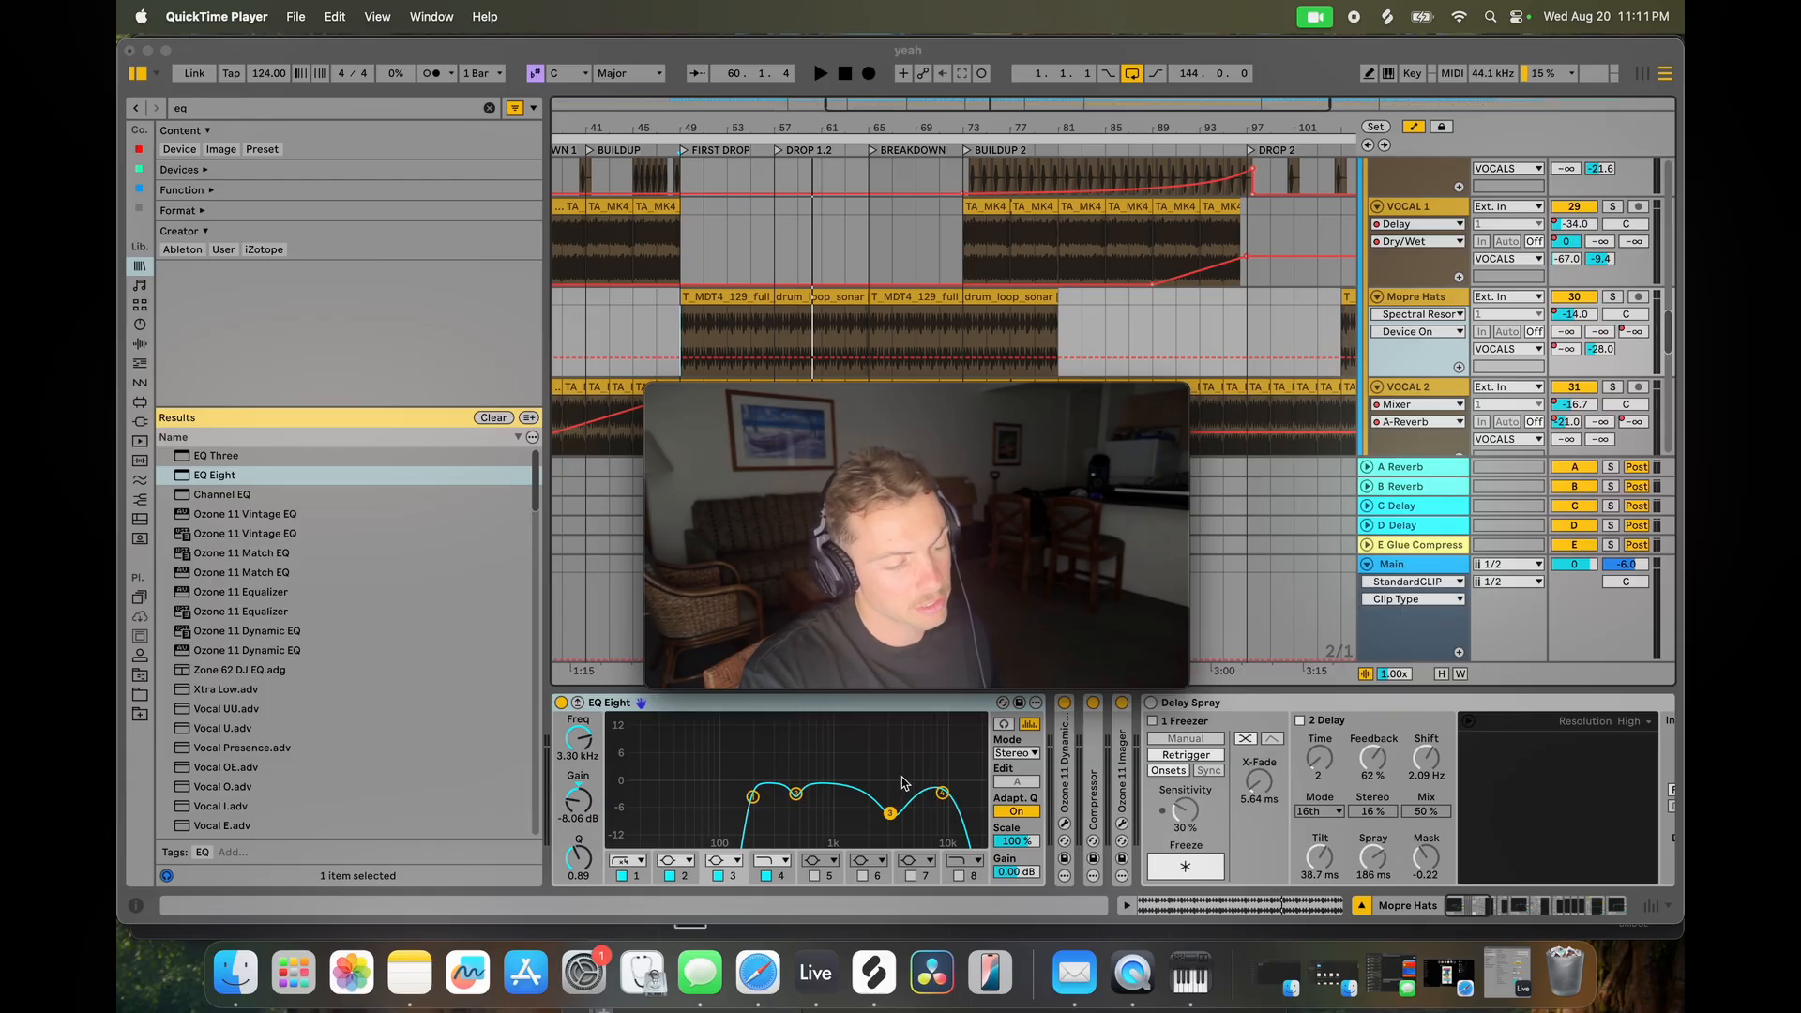
pyautogui.moveTo(930, 479)
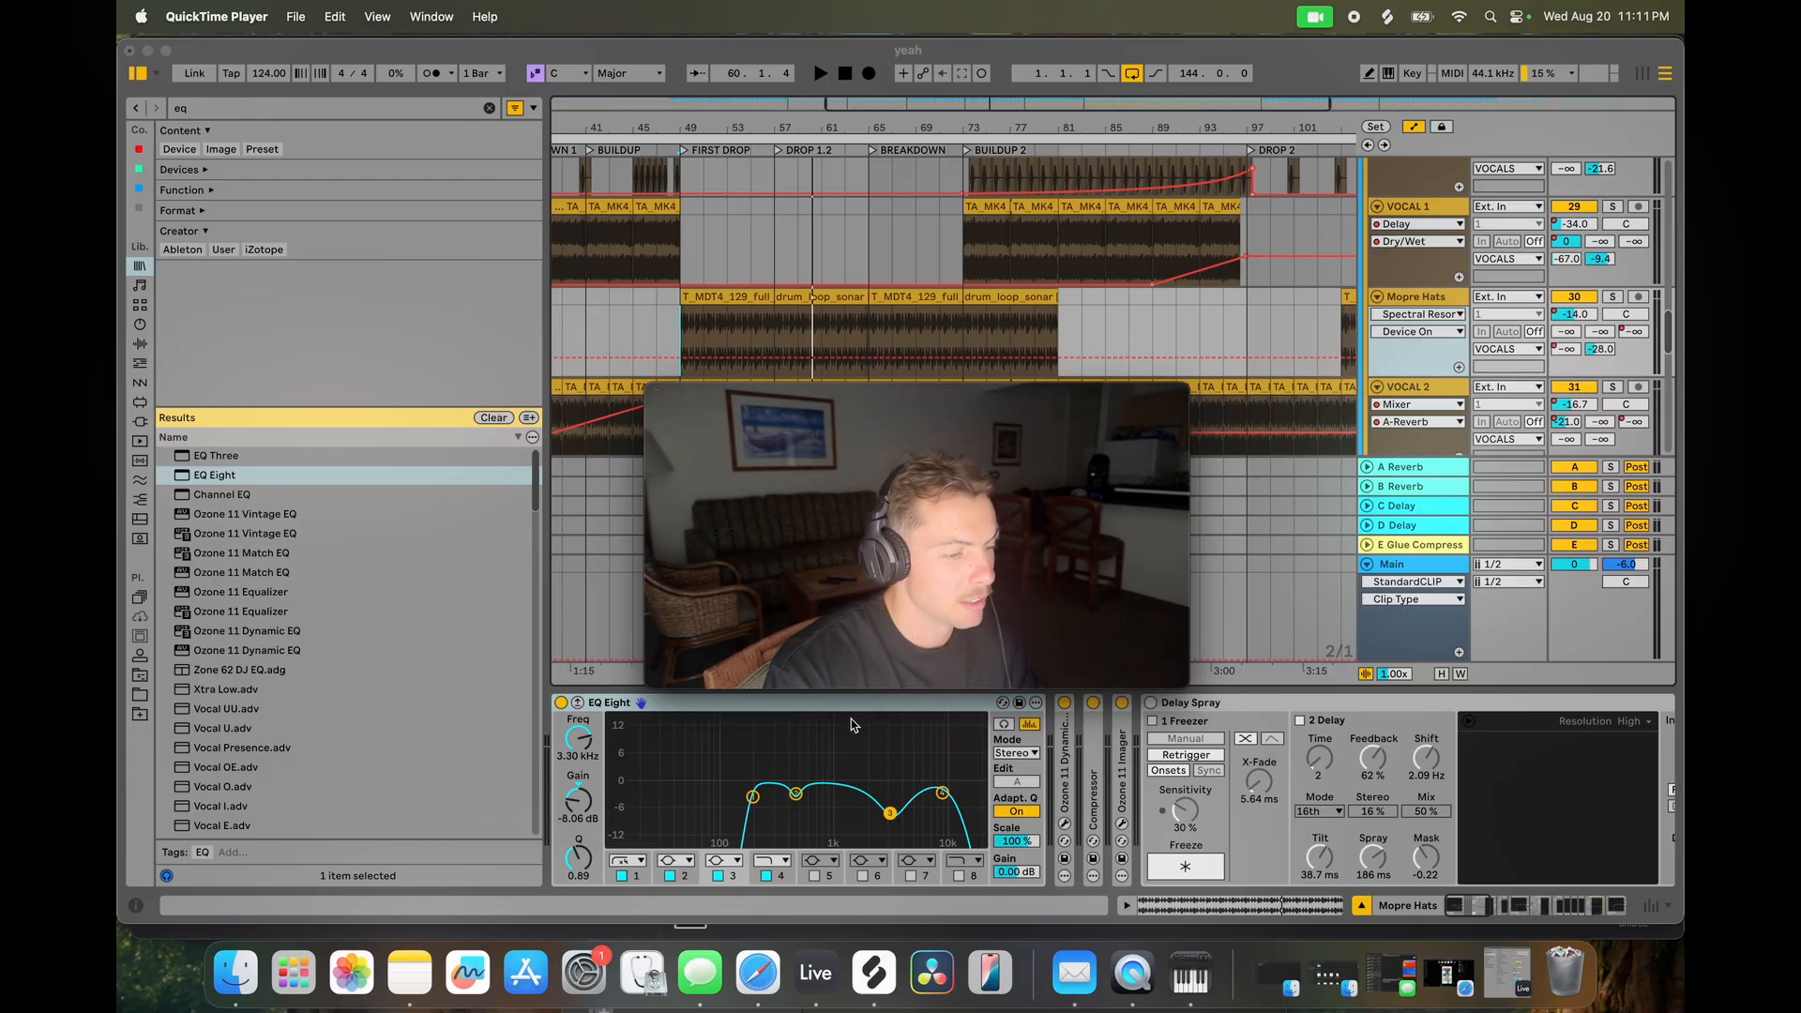
pyautogui.click(682, 327)
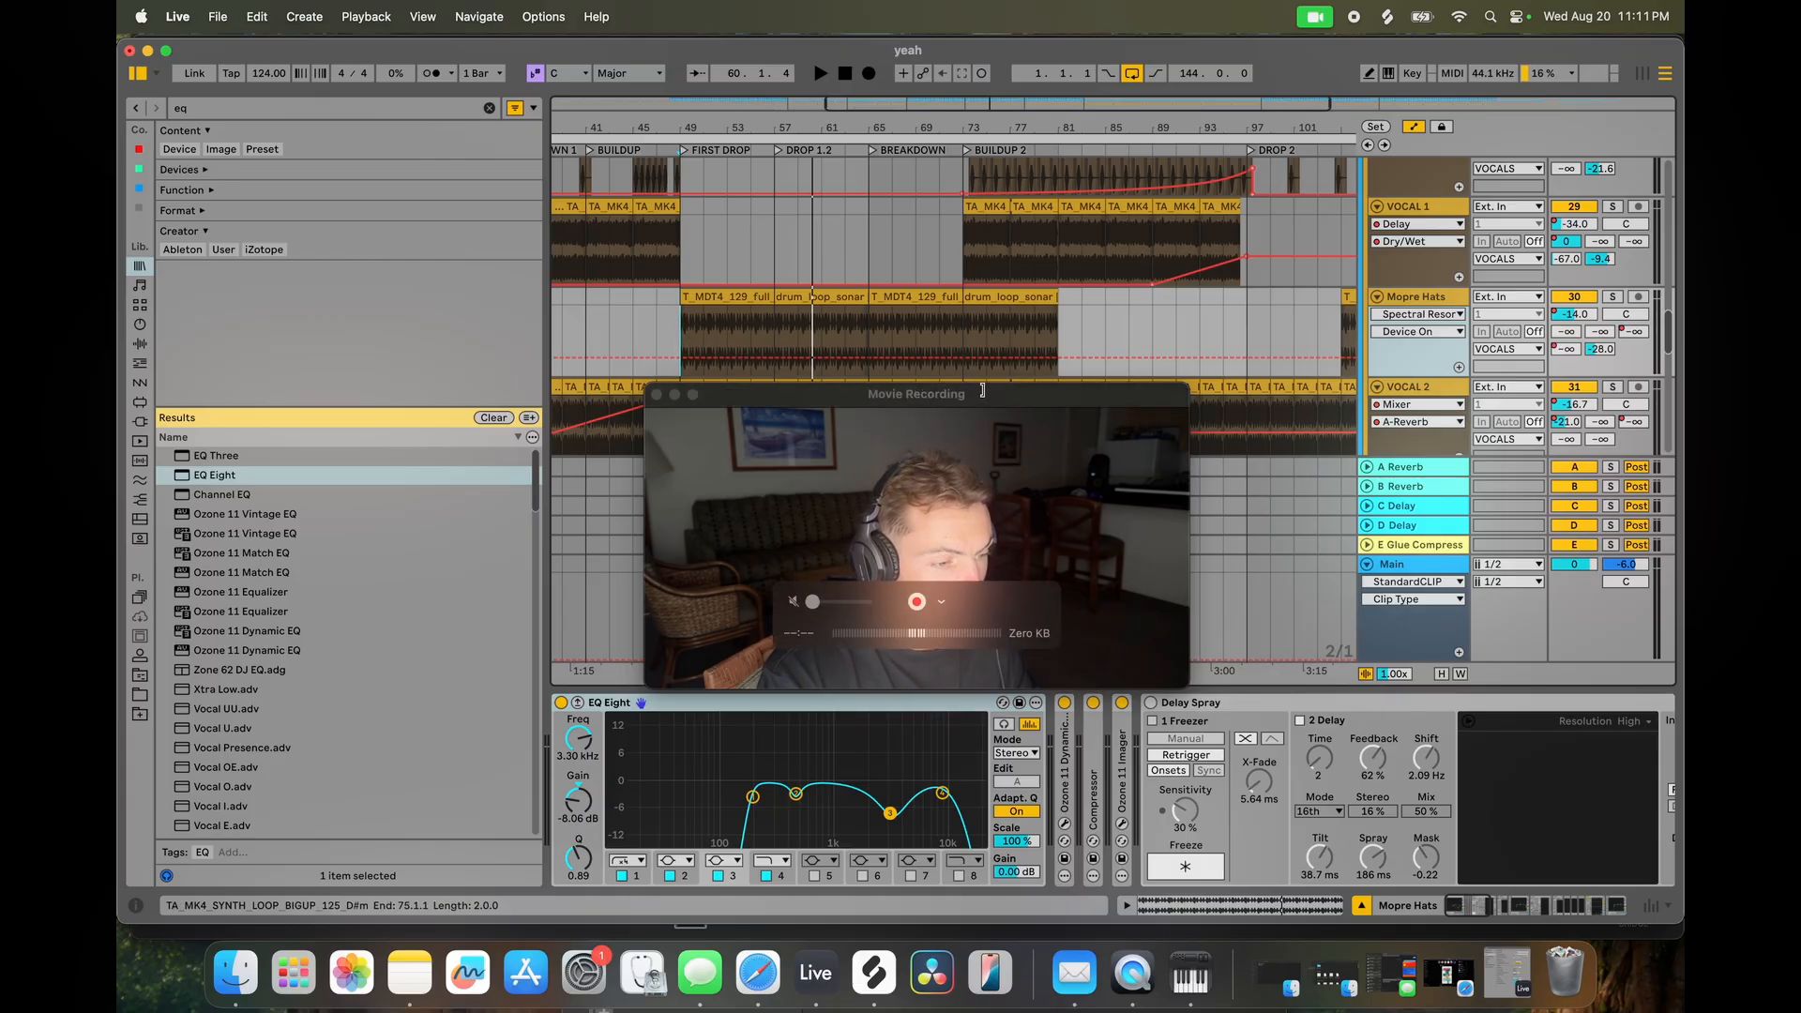
pyautogui.moveTo(993, 403); pyautogui.dragTo(998, 138)
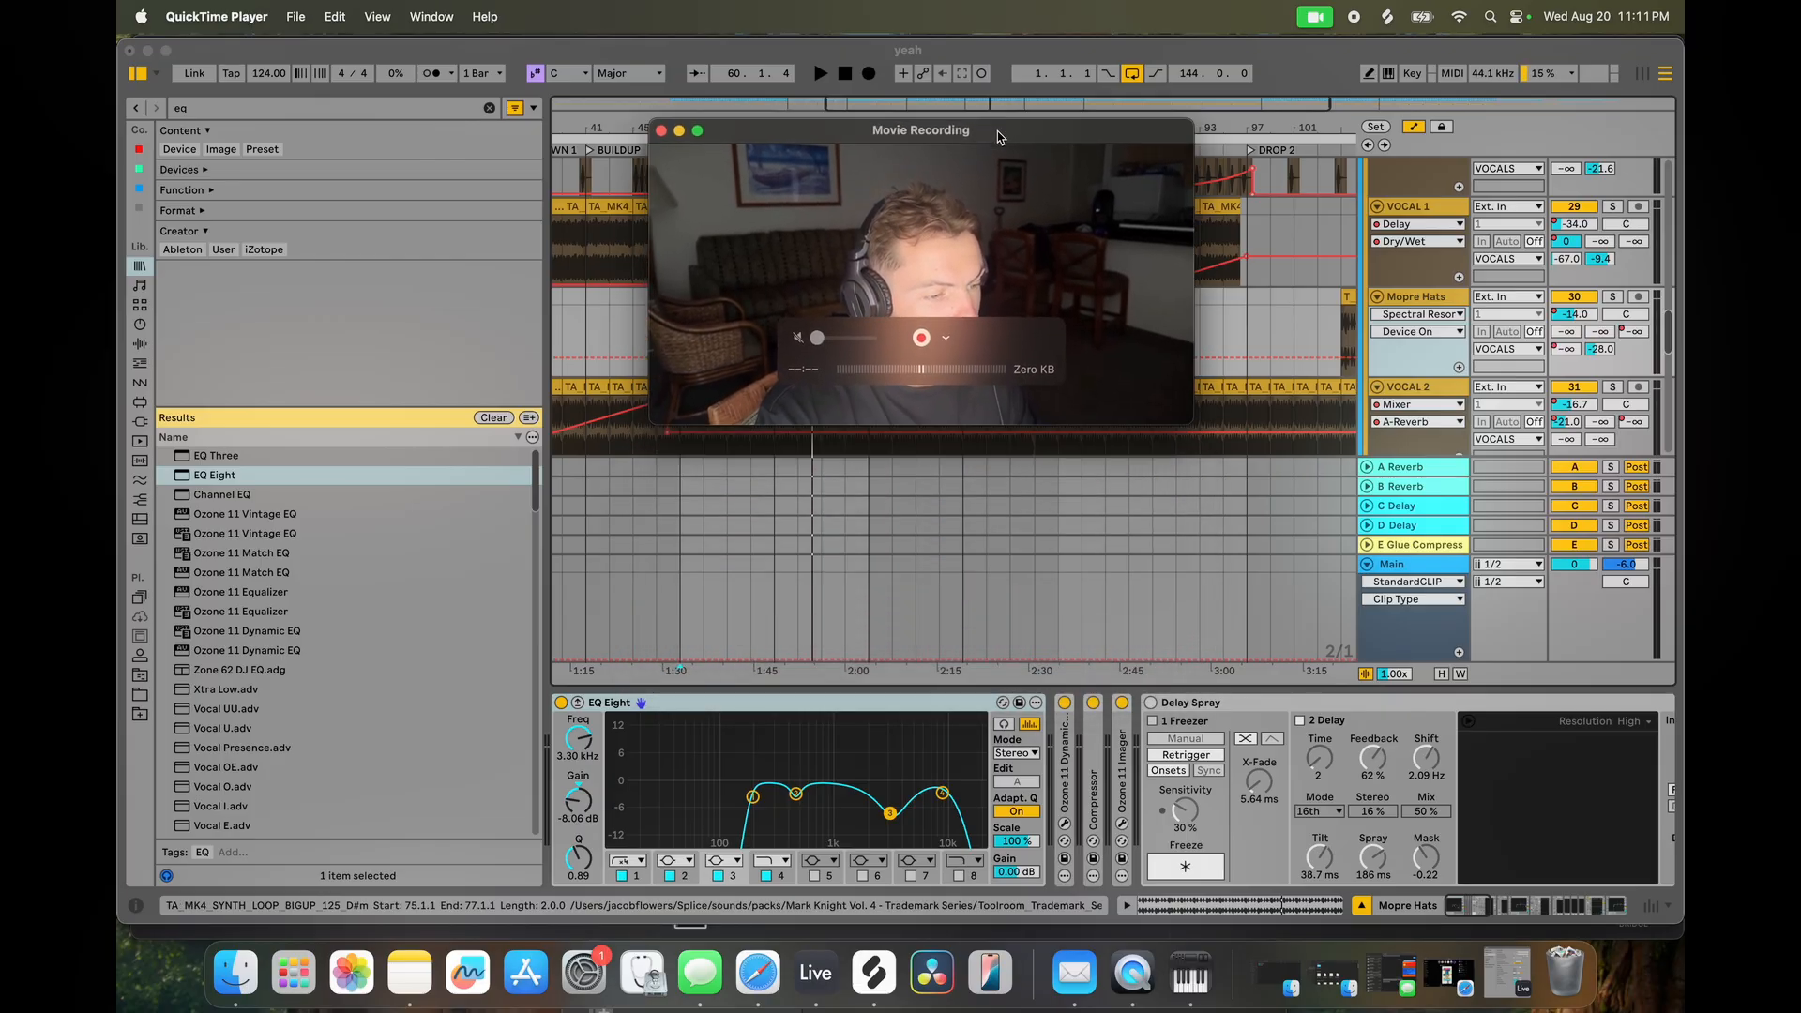
pyautogui.click(1365, 563)
pyautogui.click(1366, 563)
pyautogui.scroll(-1, 1069, 515)
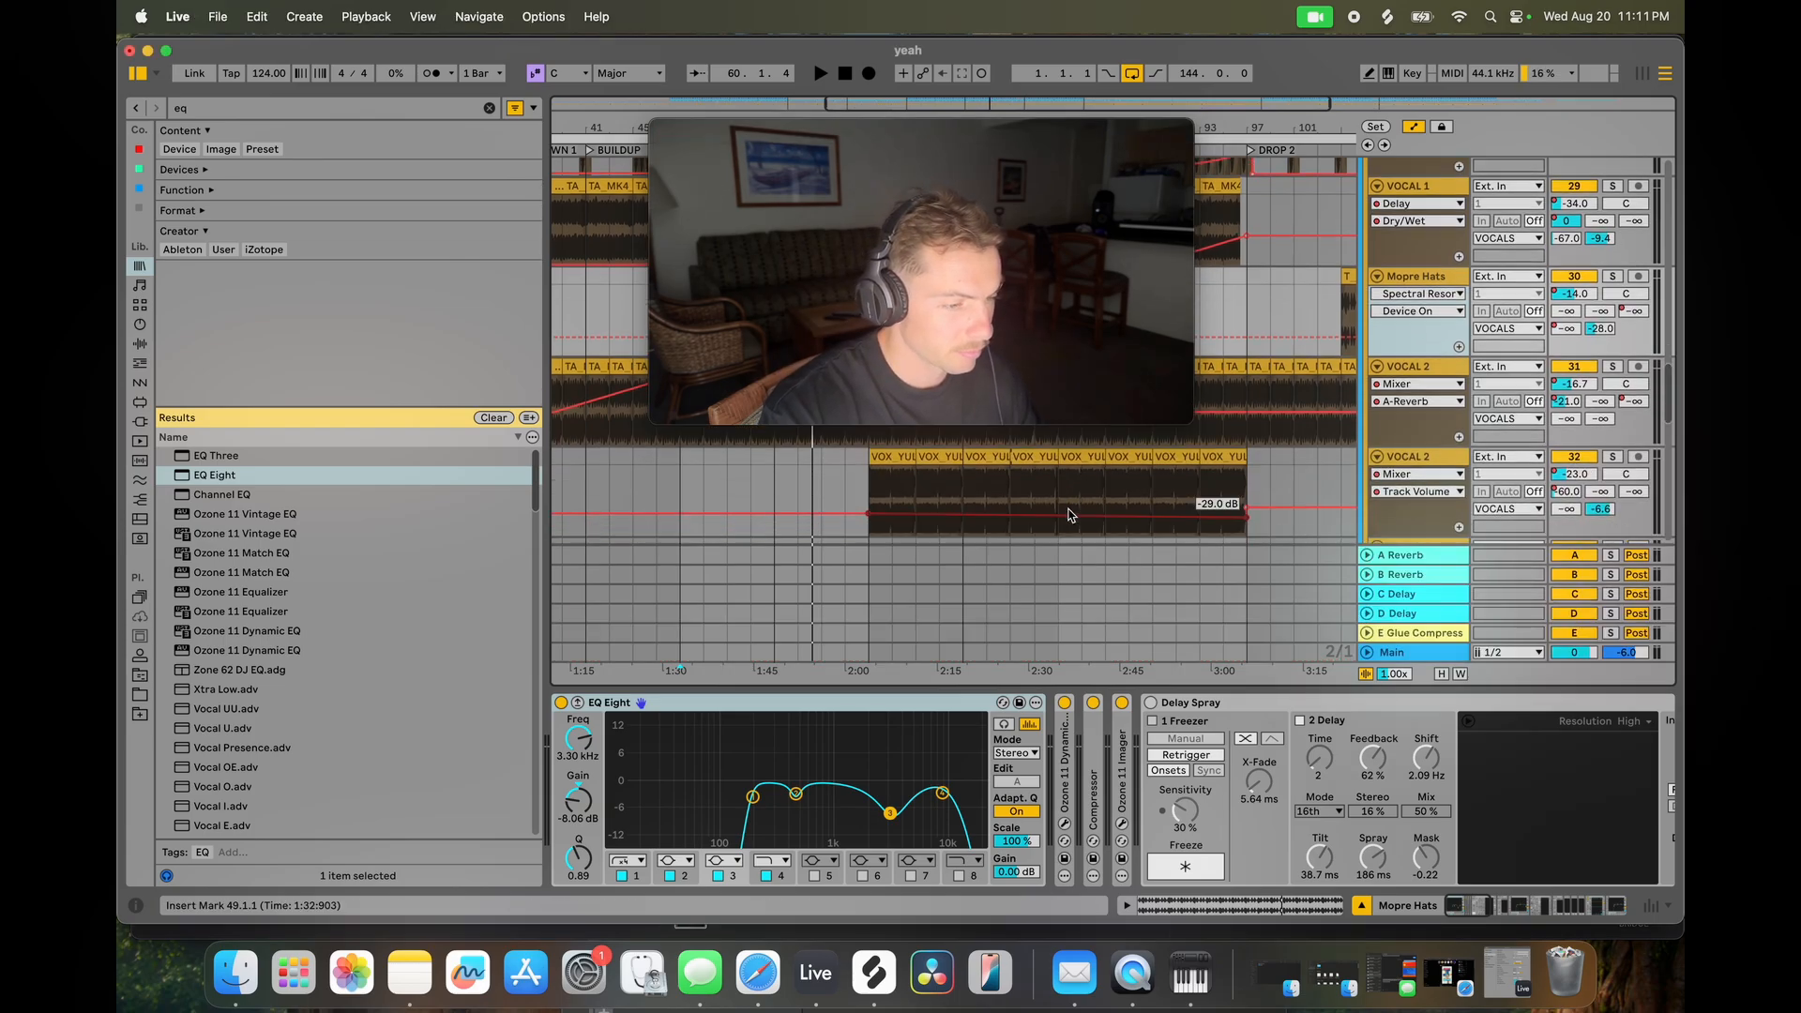
pyautogui.moveTo(989, 137); pyautogui.dragTo(989, 454)
# Play the soloed Mopre Hats from bar 49 and move the Movie Recording window clear of its device chain.
pyautogui.click(689, 295)
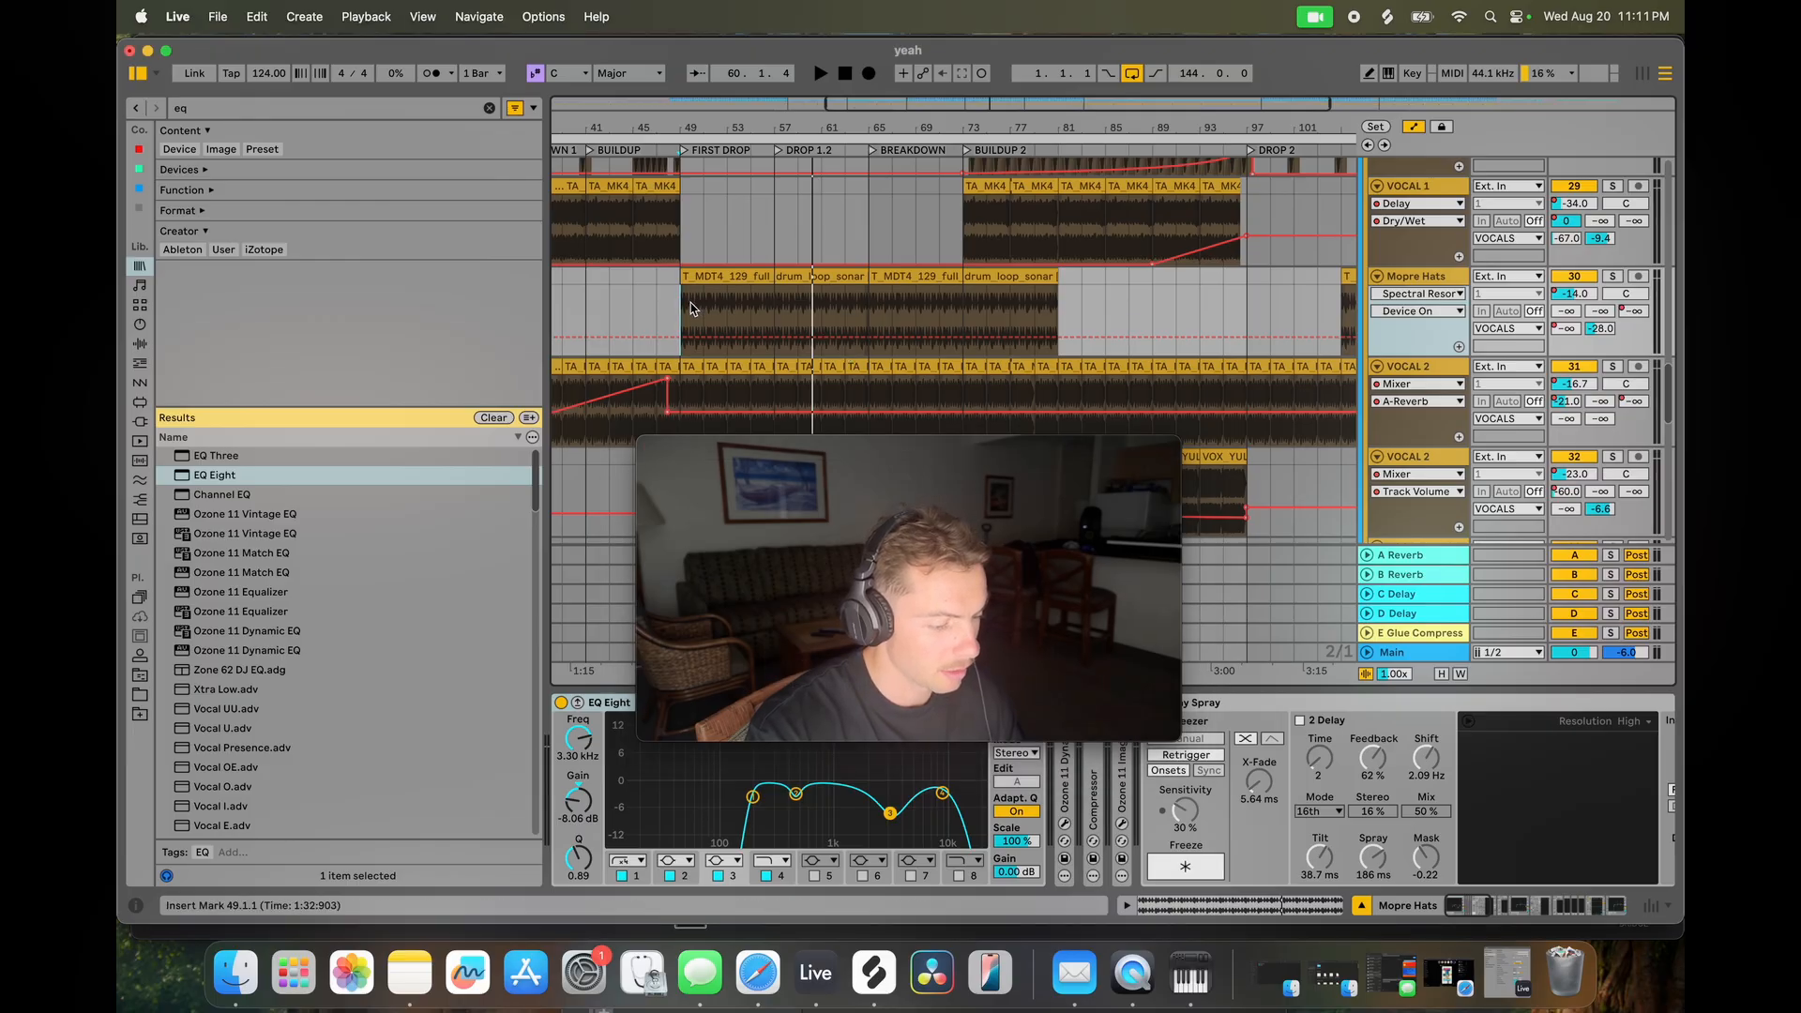
pyautogui.press('space')
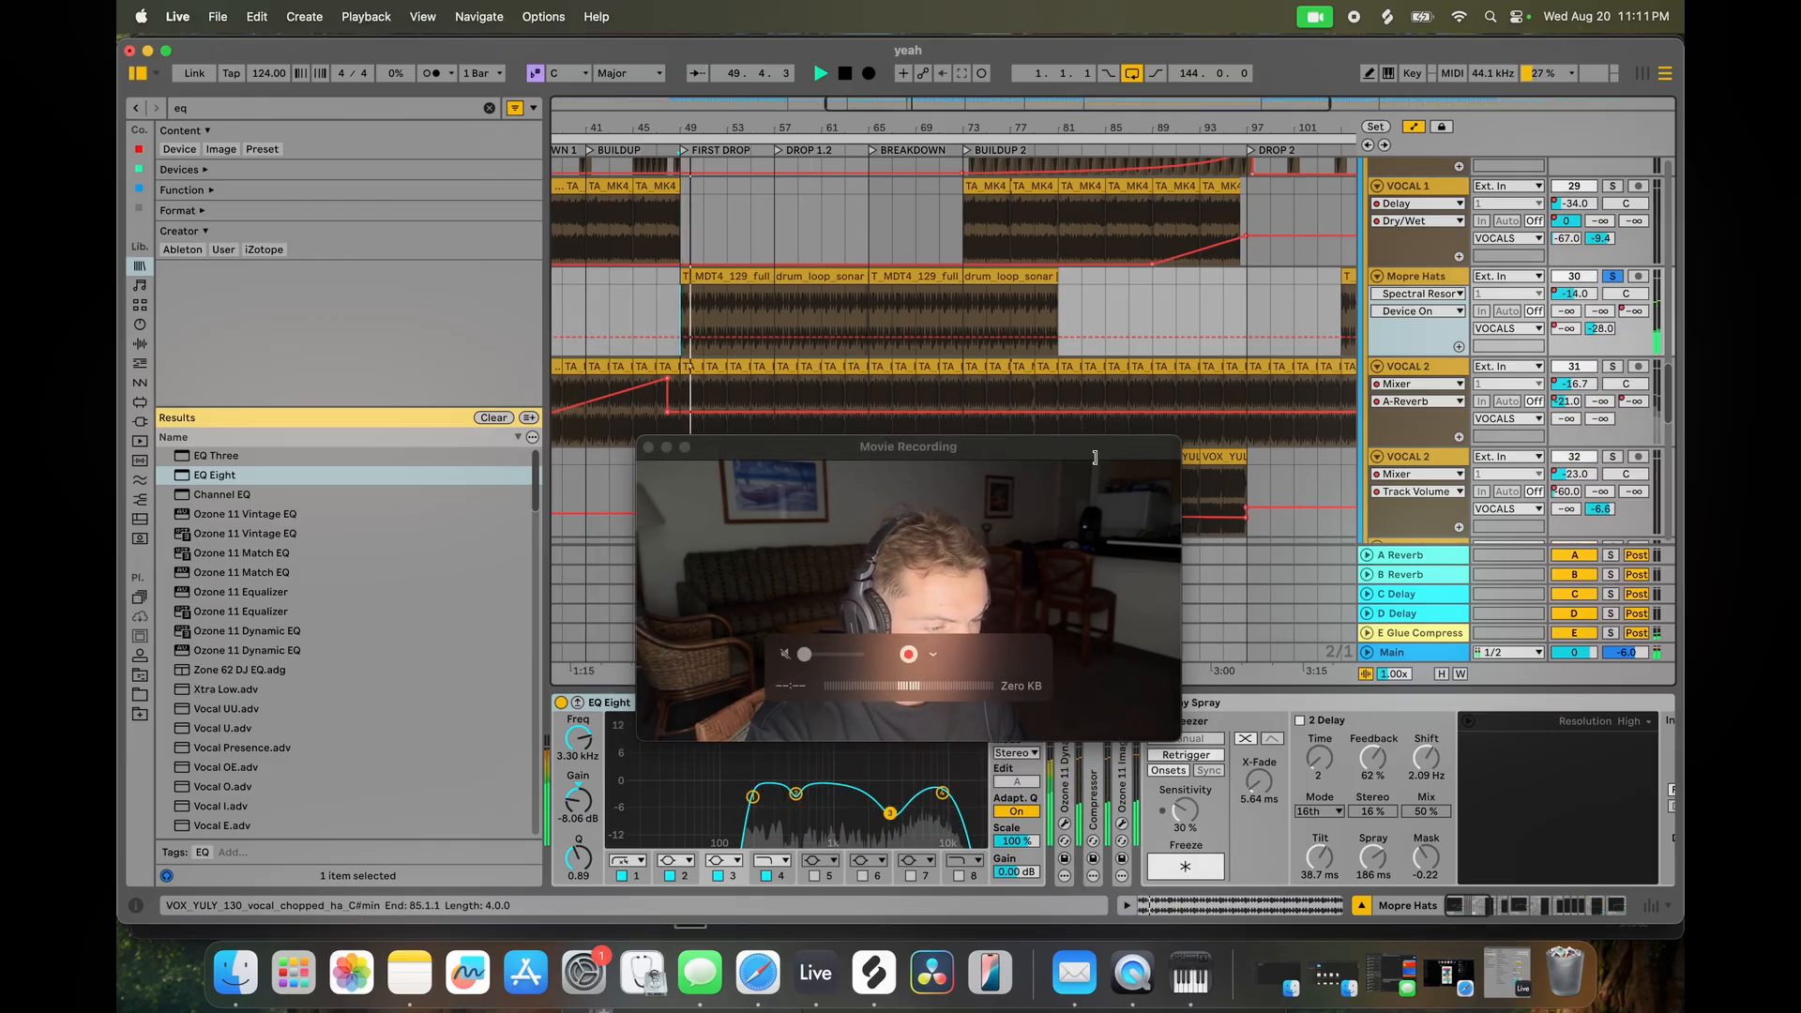
pyautogui.moveTo(1100, 461); pyautogui.dragTo(1156, 59)
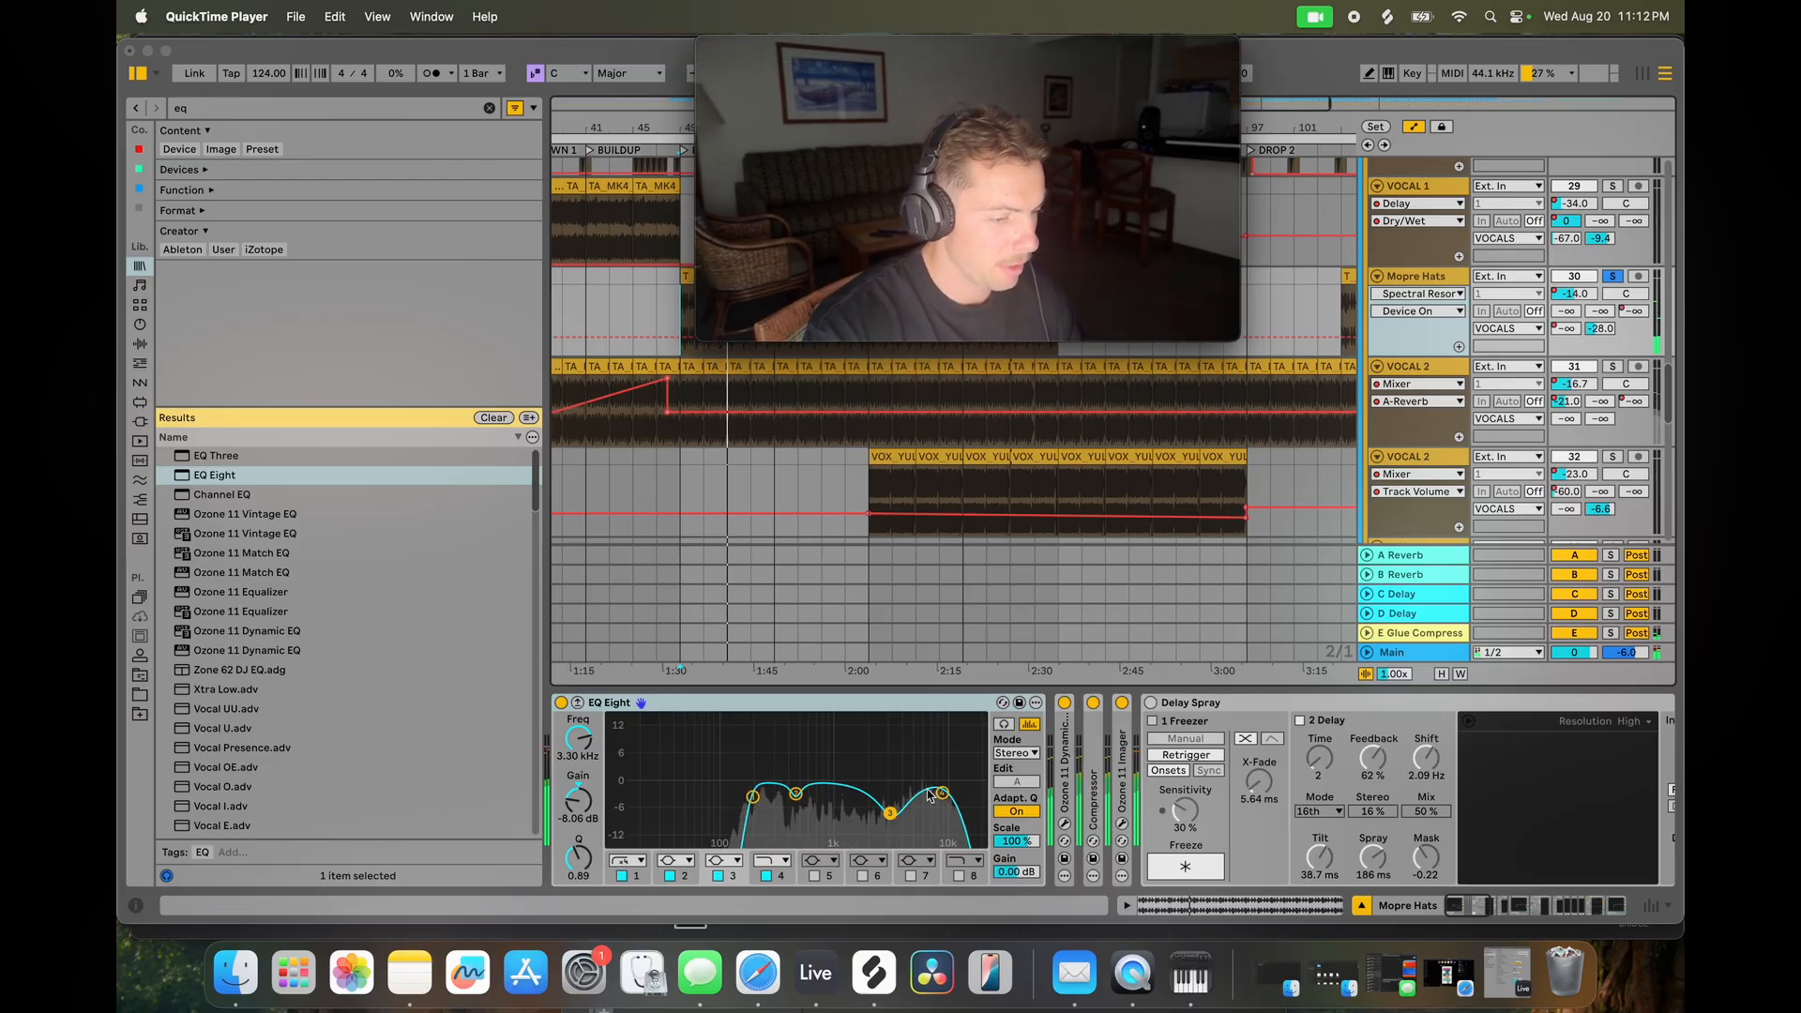
# Set the 4908 Hz band's gain to 0.9 dB in Ozone 11 Dynamic EQ on Mopre Hats and close the plug-in window.
pyautogui.click(1066, 830)
pyautogui.click(1065, 824)
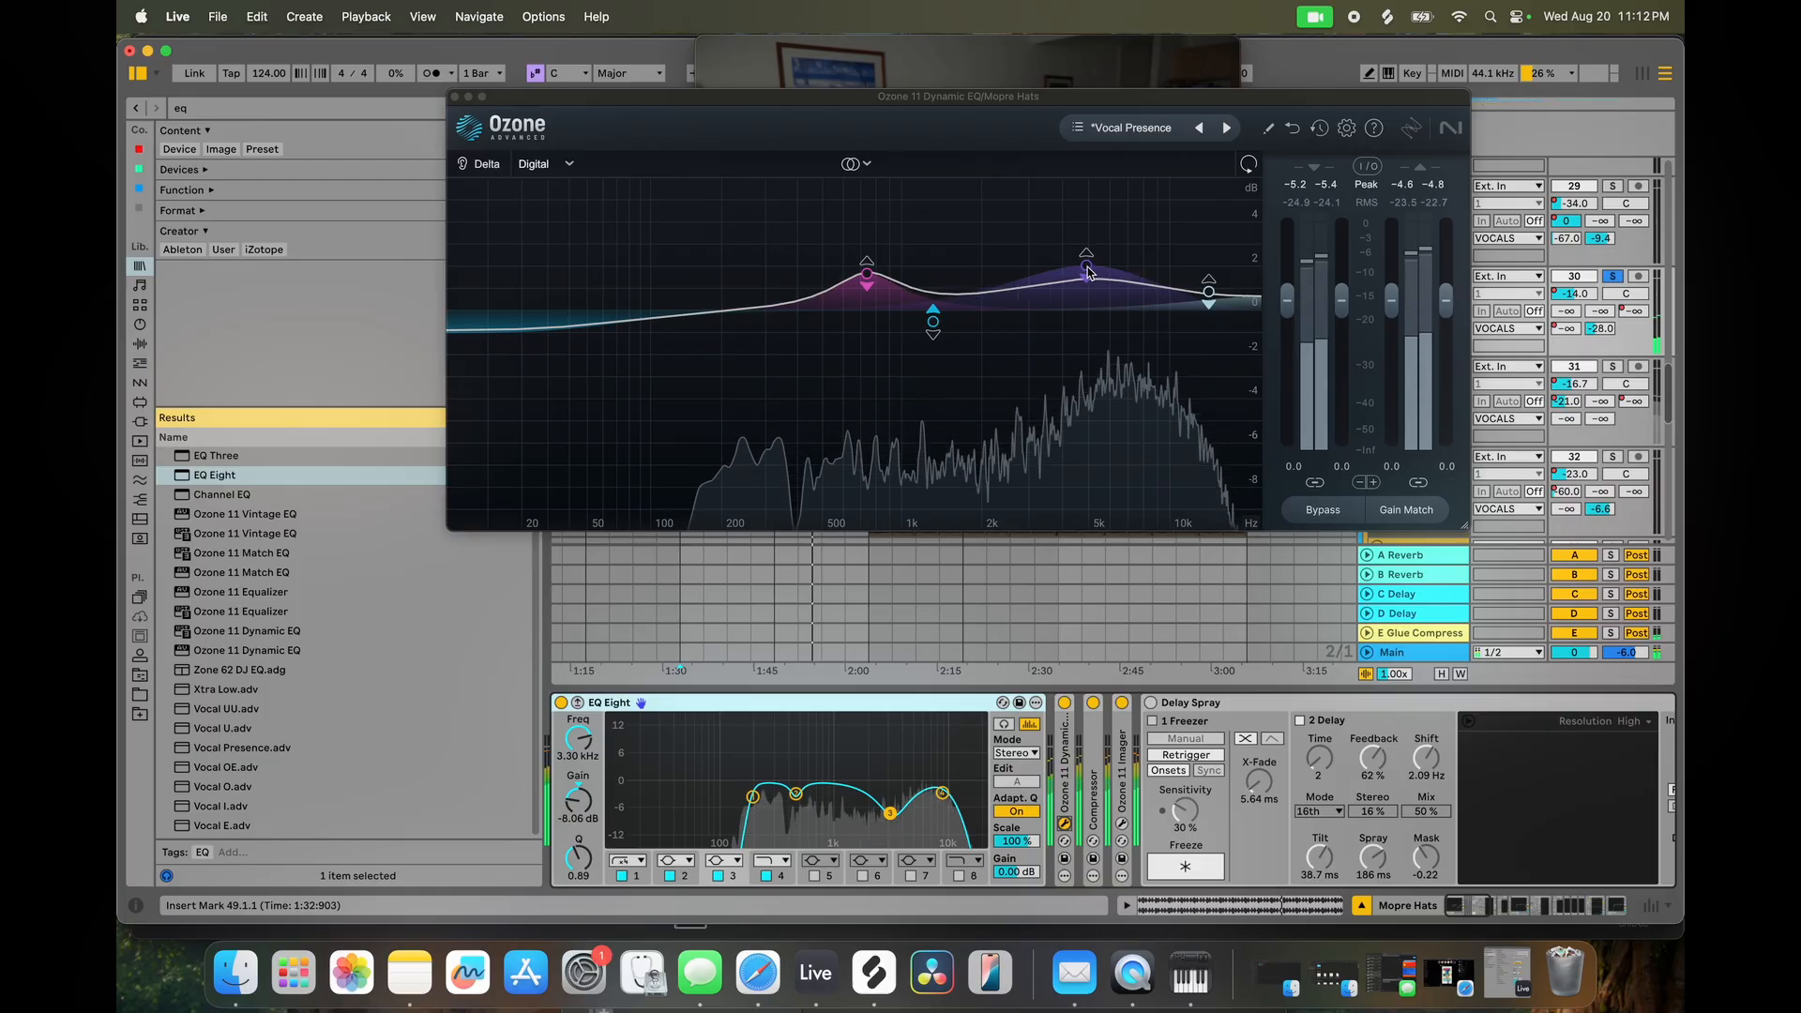
pyautogui.moveTo(1086, 270)
pyautogui.mouseDown()
pyautogui.moveTo(1087, 317)
pyautogui.moveTo(1087, 300)
pyautogui.mouseUp()
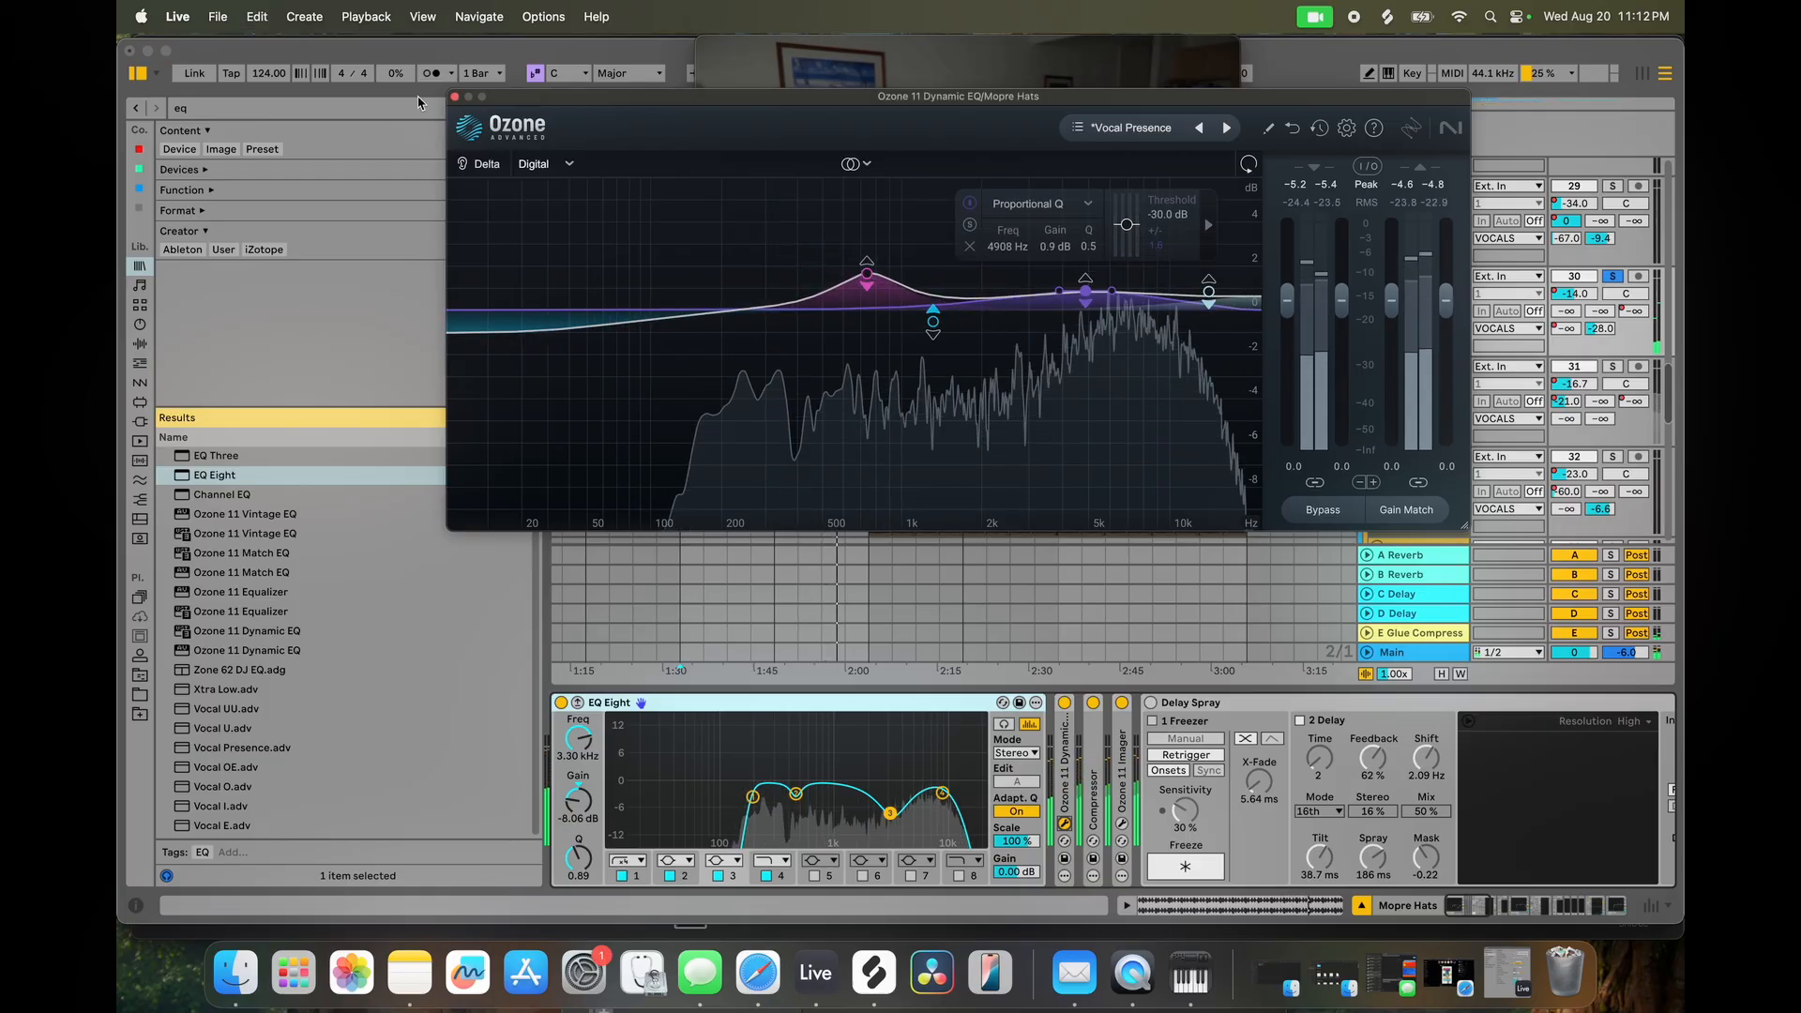
pyautogui.click(1001, 562)
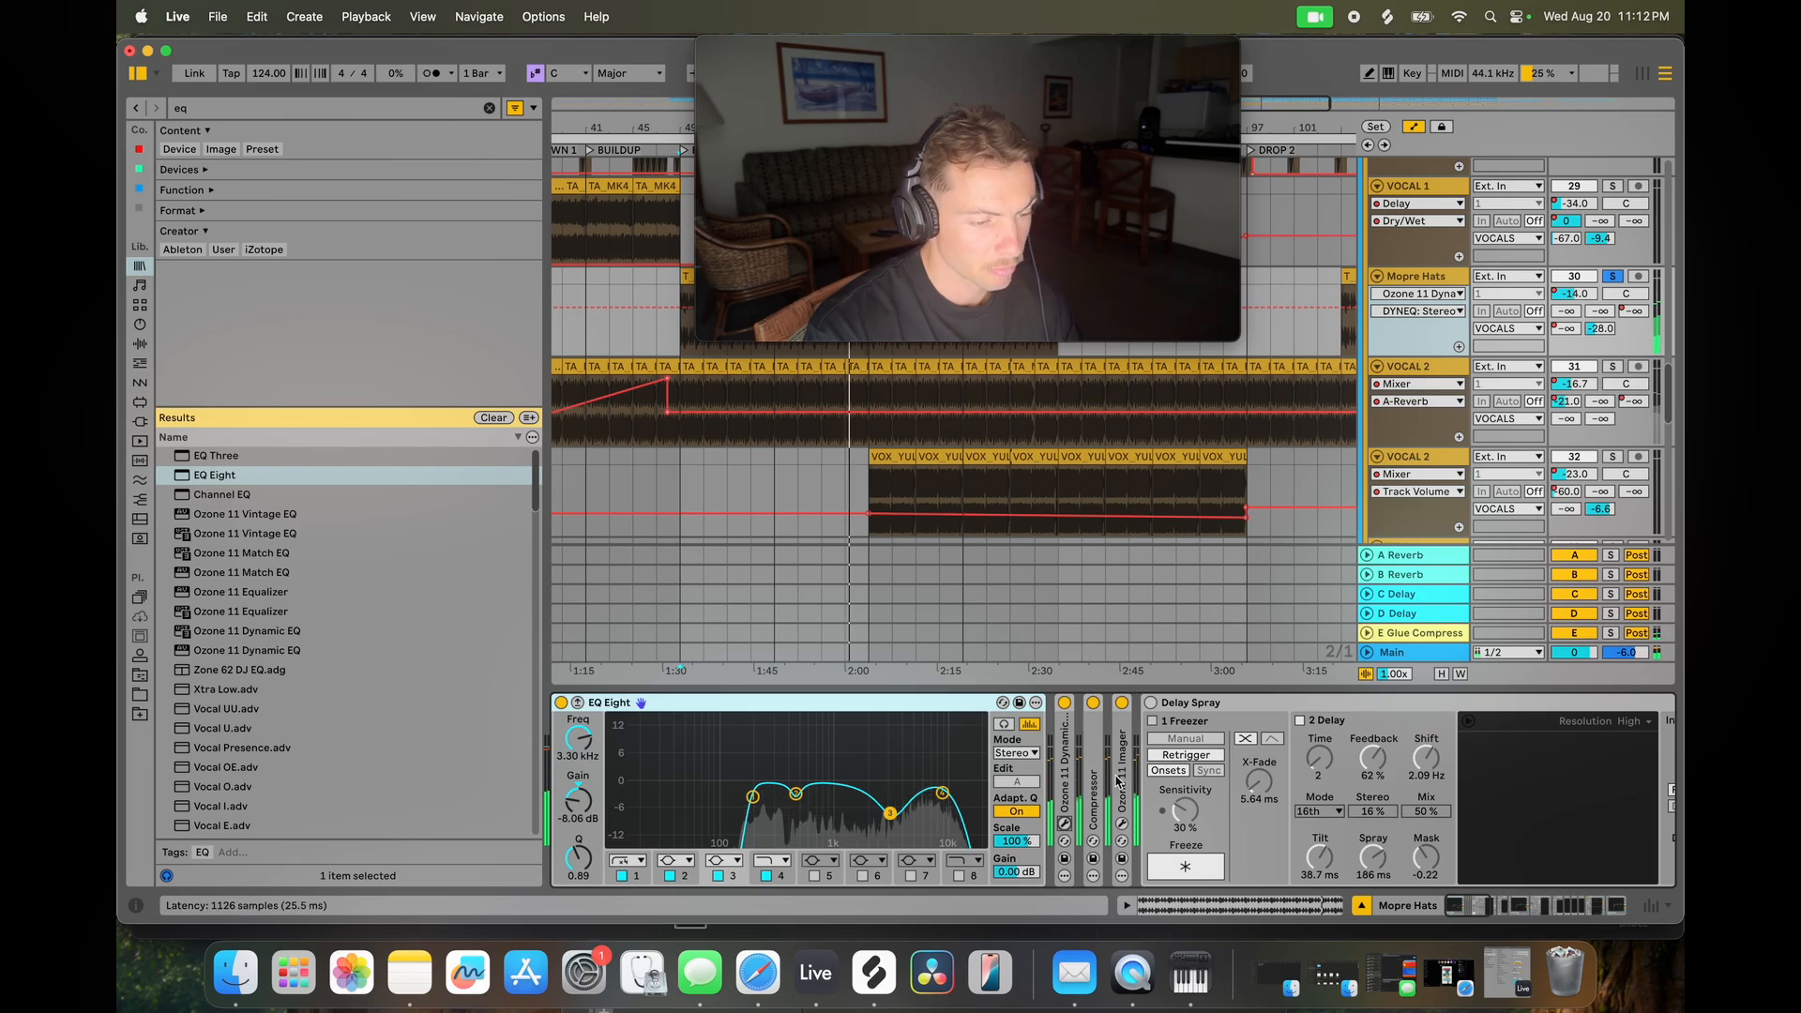
# Inspect the Compressor and Ozone 11 Imager settings on Mopre Hats, folding the Compressor and closing the Imager window after viewing.
pyautogui.click(1094, 793)
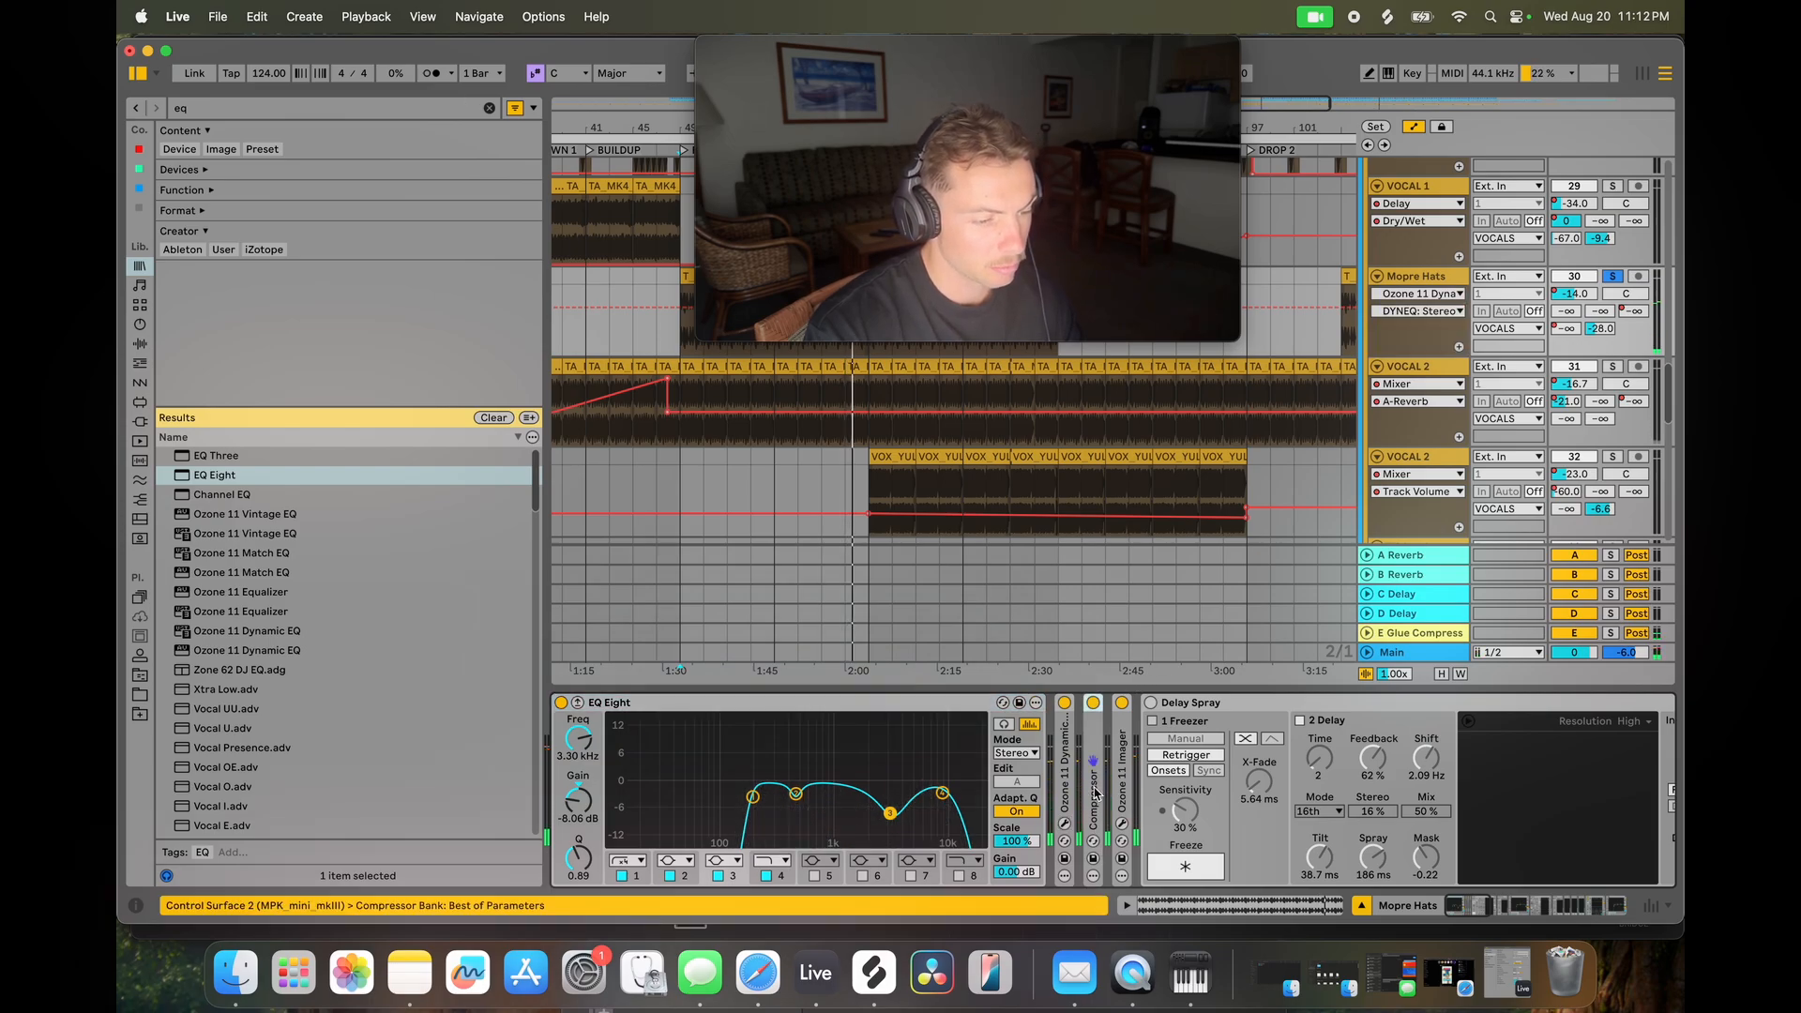
pyautogui.doubleClick(1095, 793)
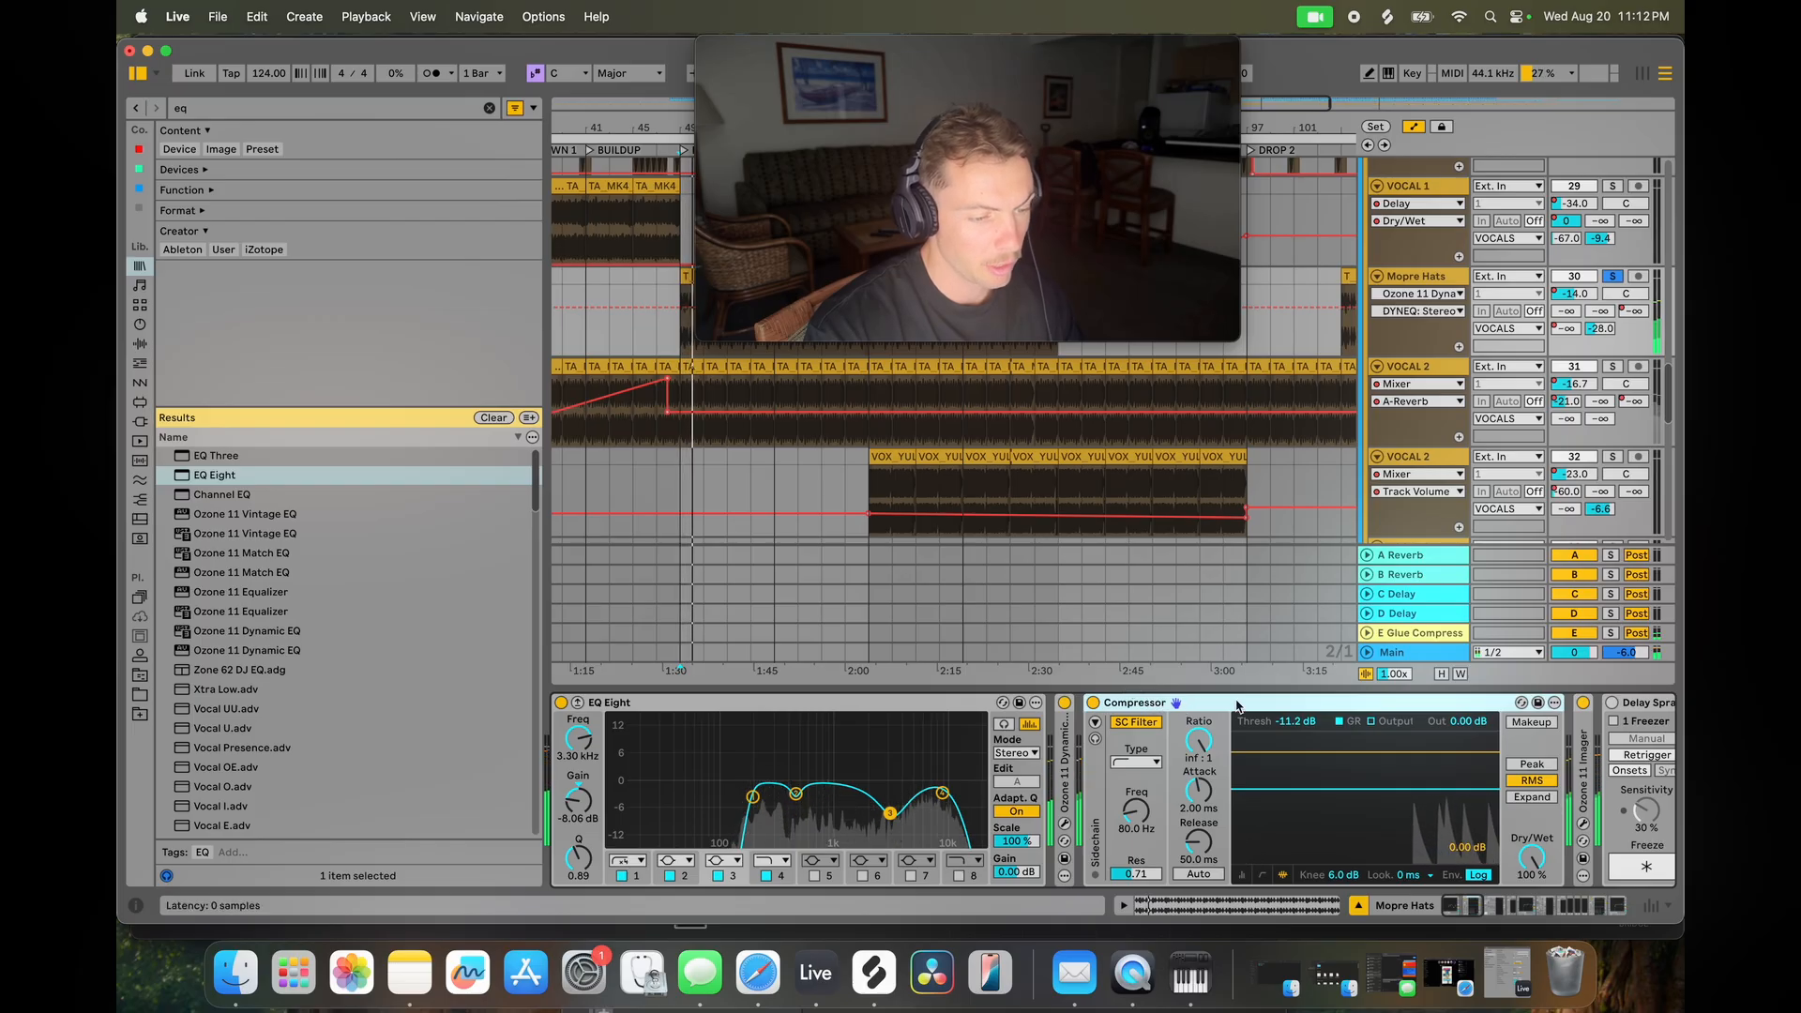
pyautogui.doubleClick(1238, 704)
pyautogui.doubleClick(1122, 786)
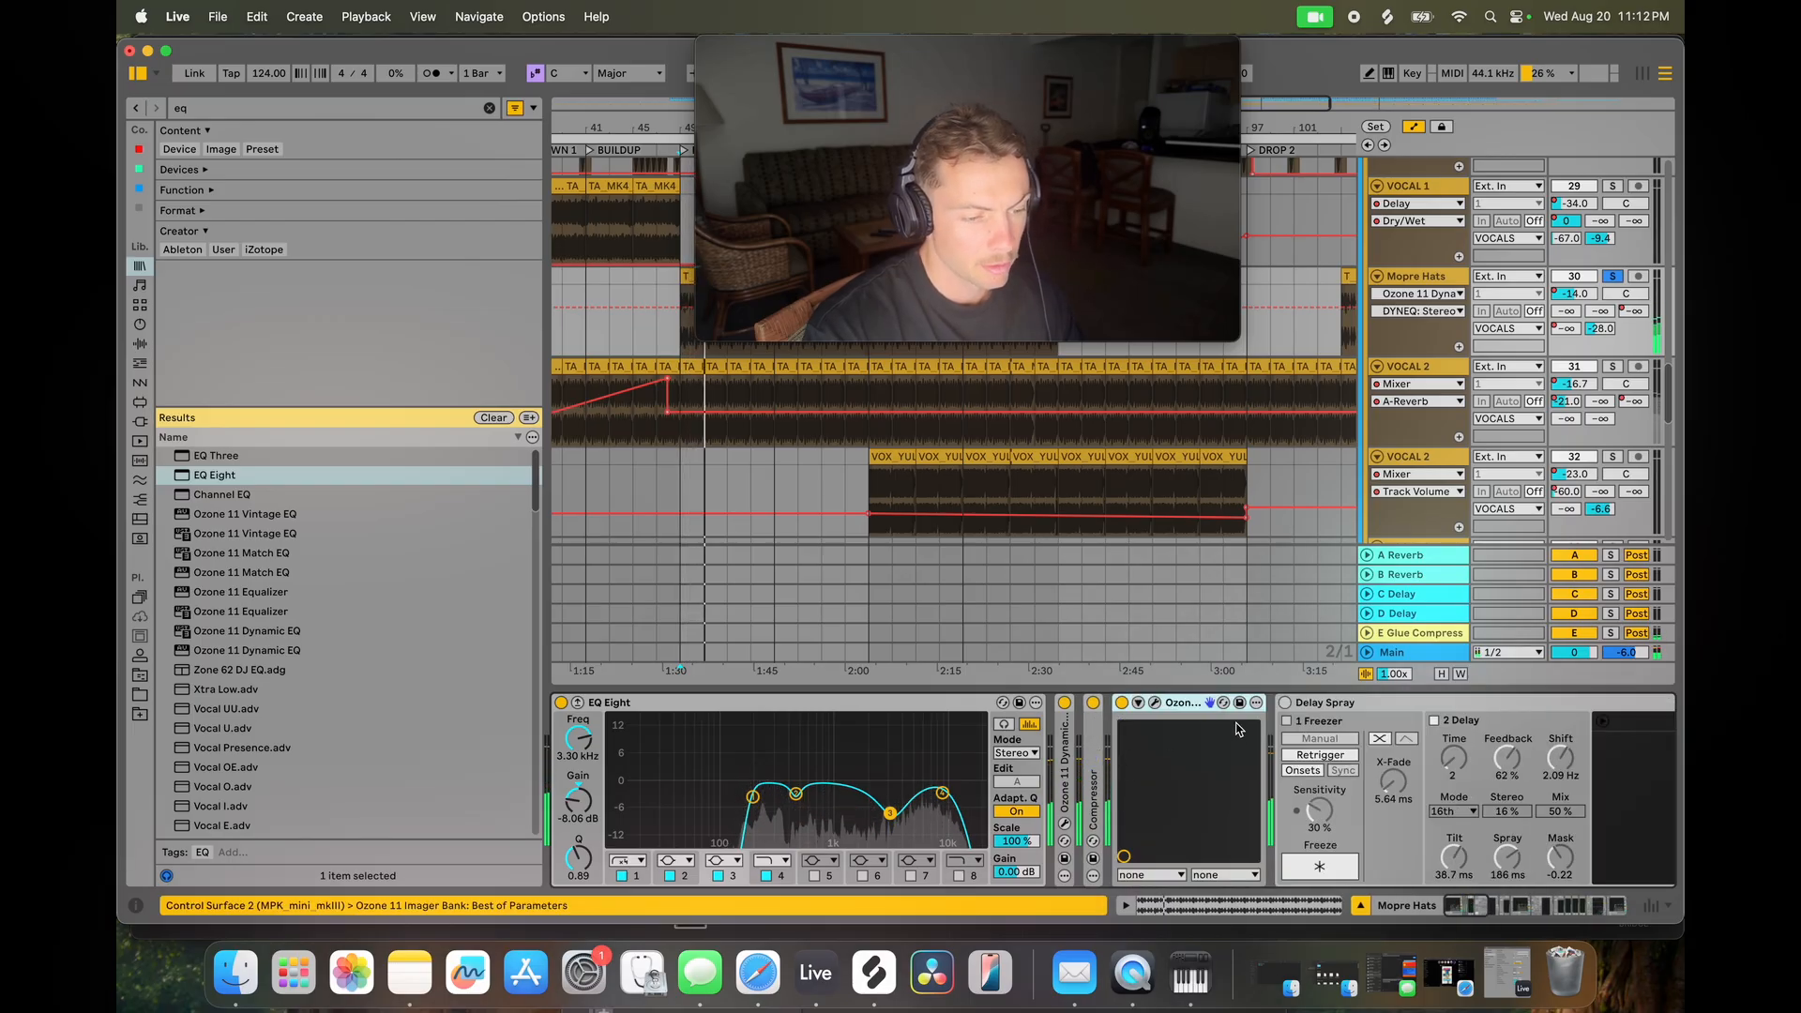
pyautogui.click(1156, 702)
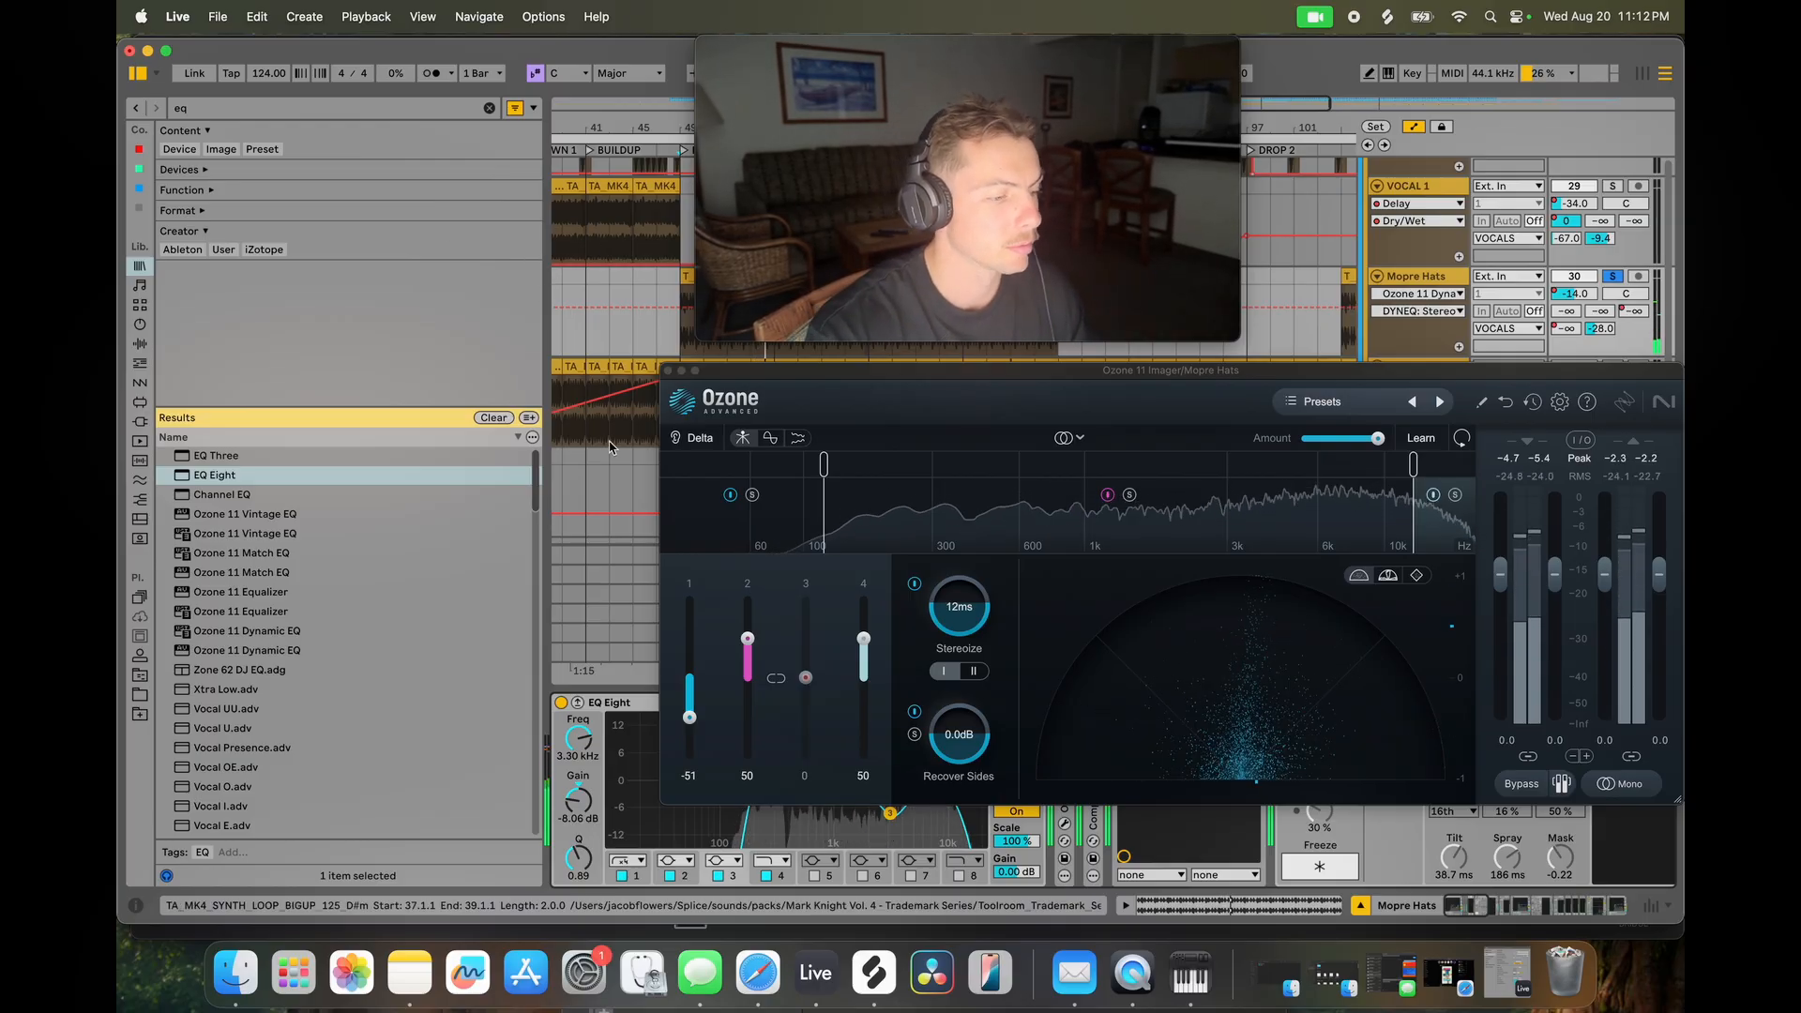
pyautogui.click(667, 369)
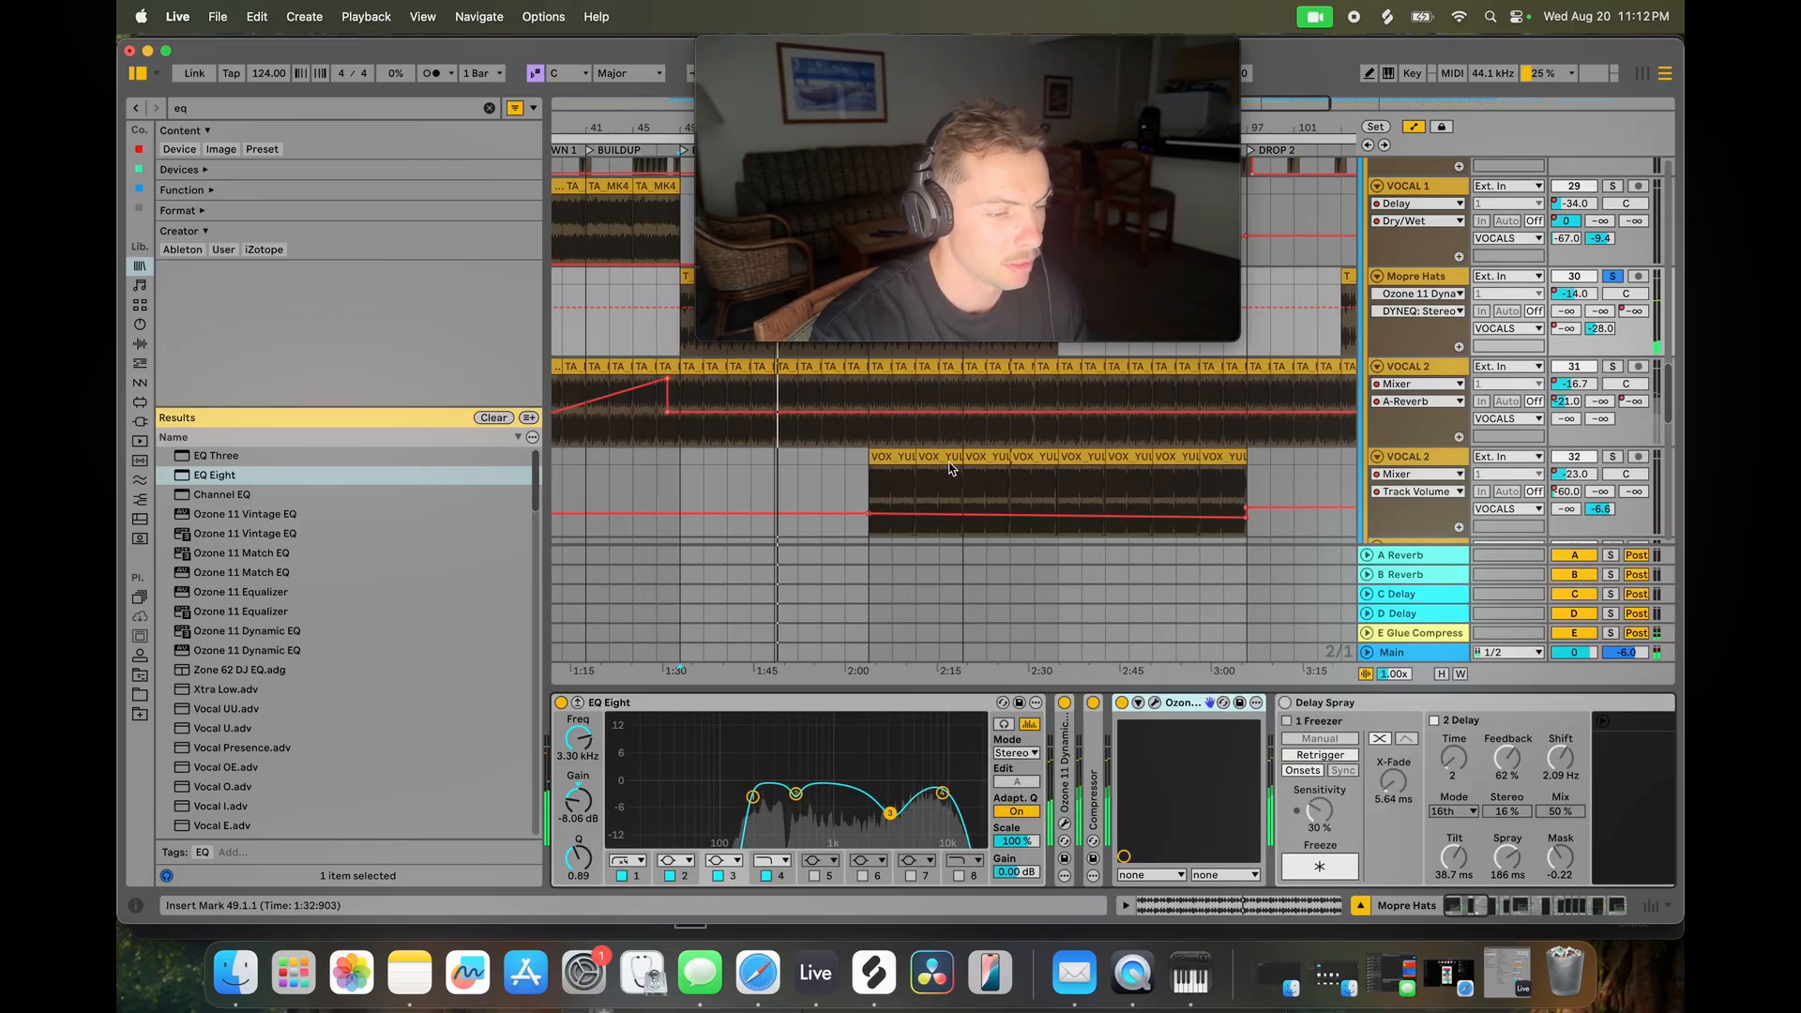
# Stop playback, place the insertion marker on the upper VOCAL 2 track at bar 45 and uncover its clips and A-Reverb automation.
pyautogui.moveTo(769, 62); pyautogui.dragTo(732, 62)
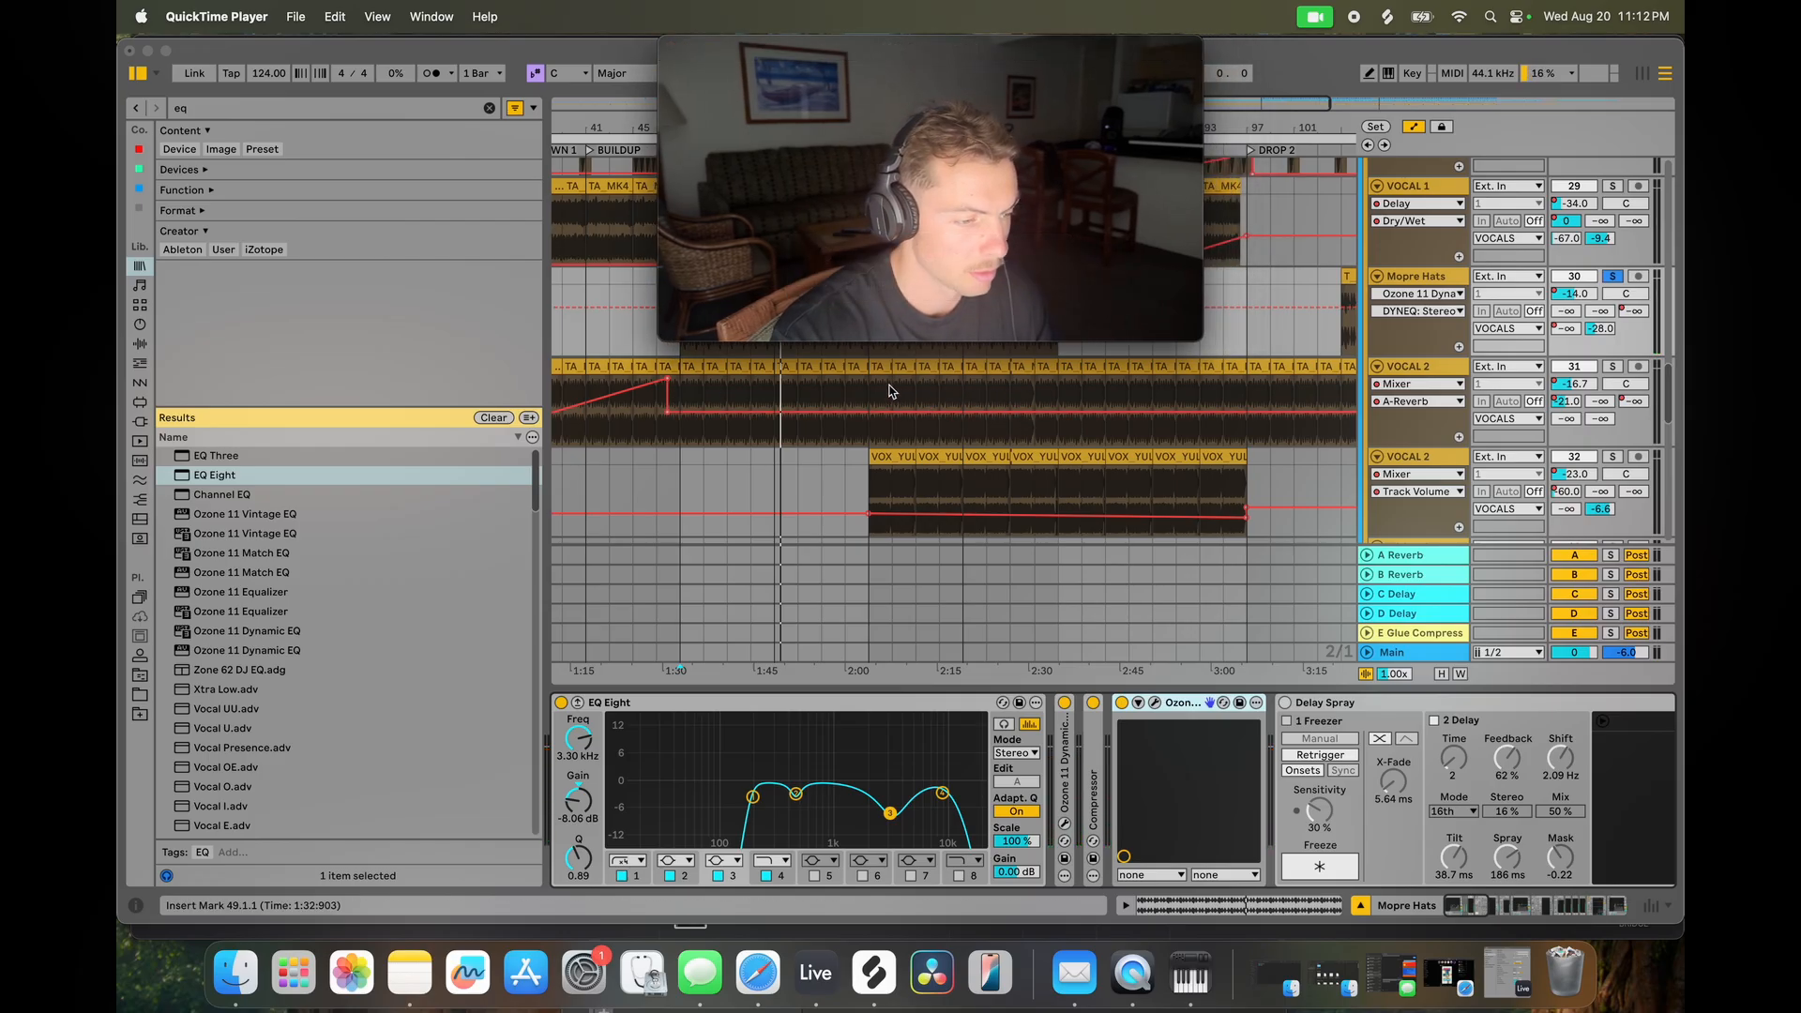
pyautogui.click(638, 440)
pyautogui.click(638, 437)
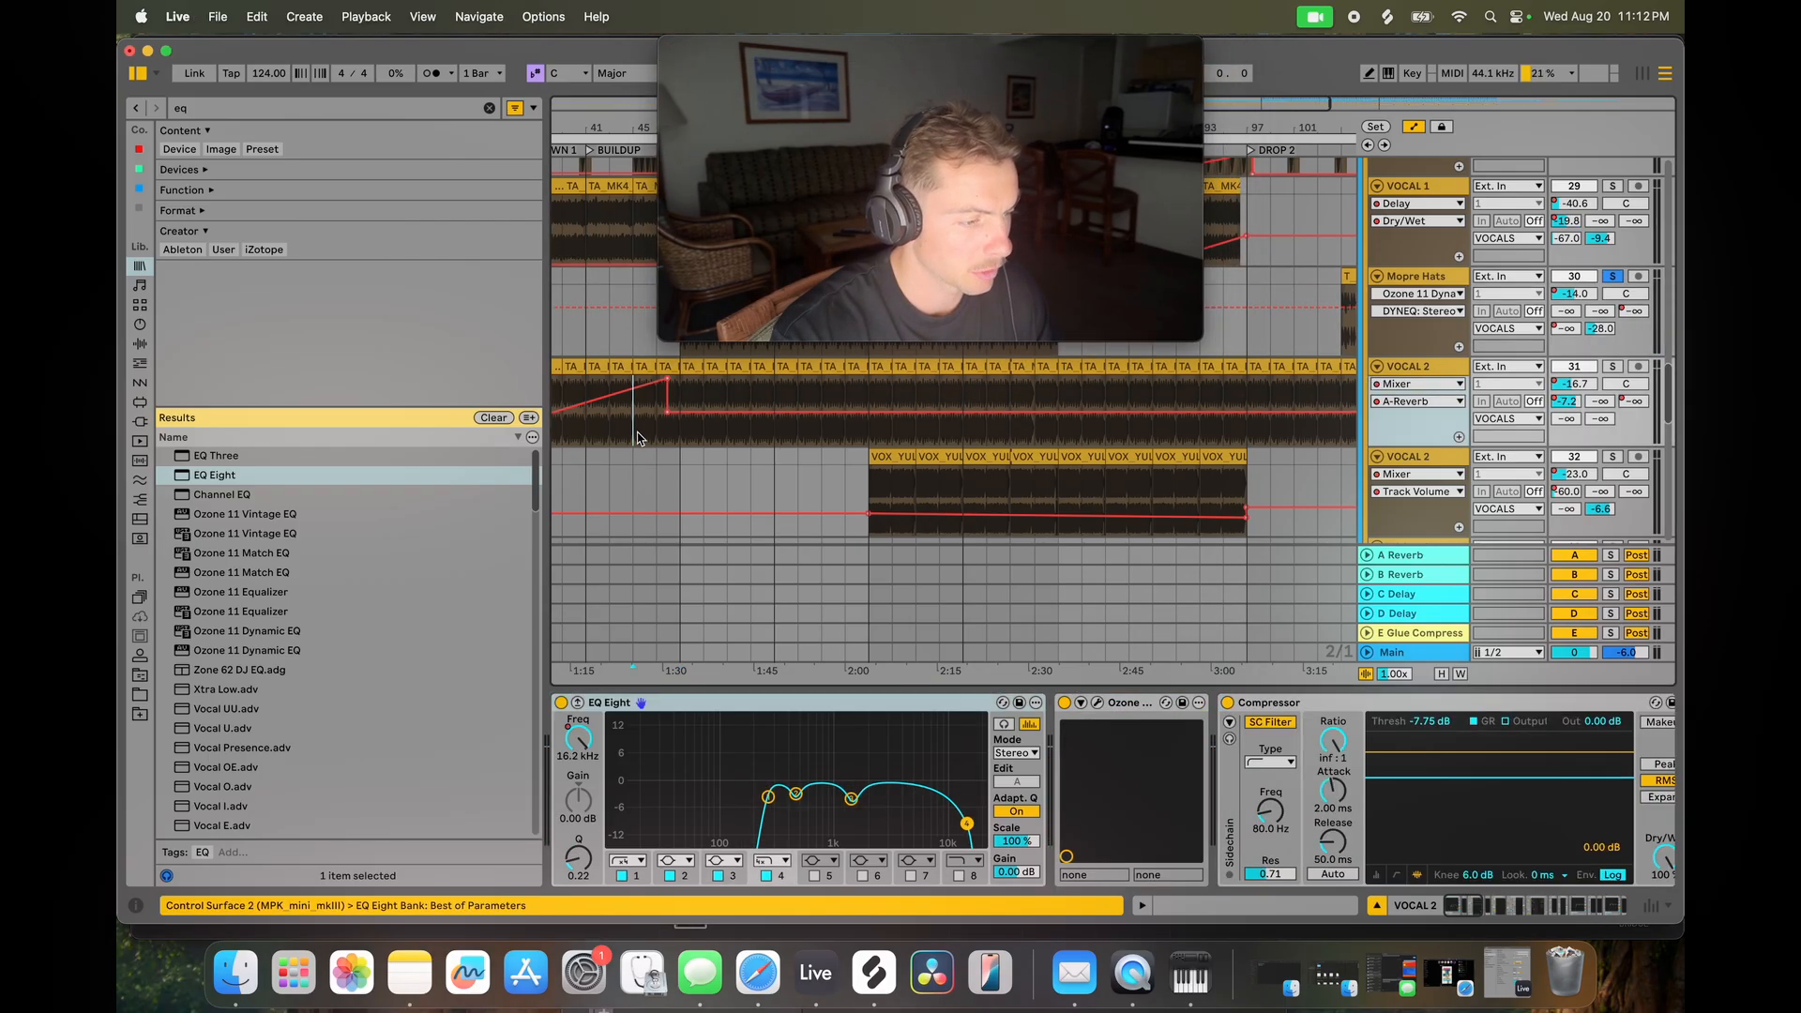
pyautogui.moveTo(666, 93)
pyautogui.moveTo(735, 52); pyautogui.dragTo(757, 489)
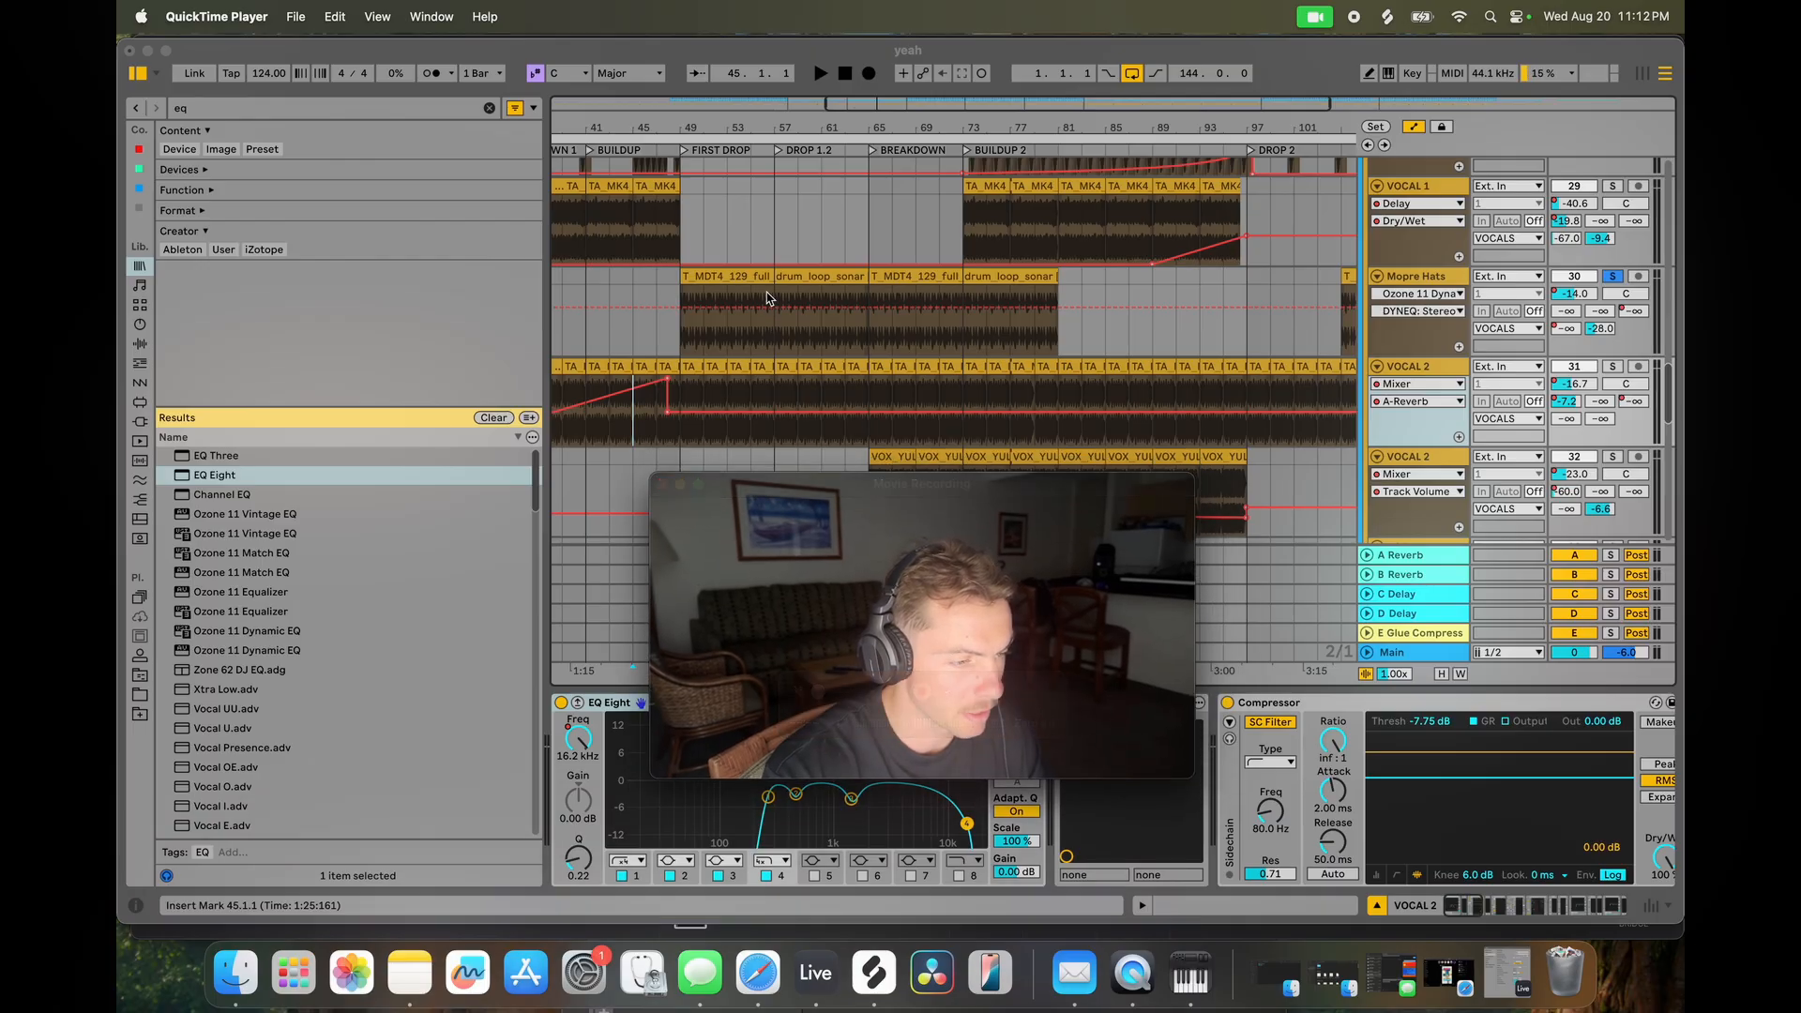
pyautogui.moveTo(802, 129); pyautogui.dragTo(802, 58)
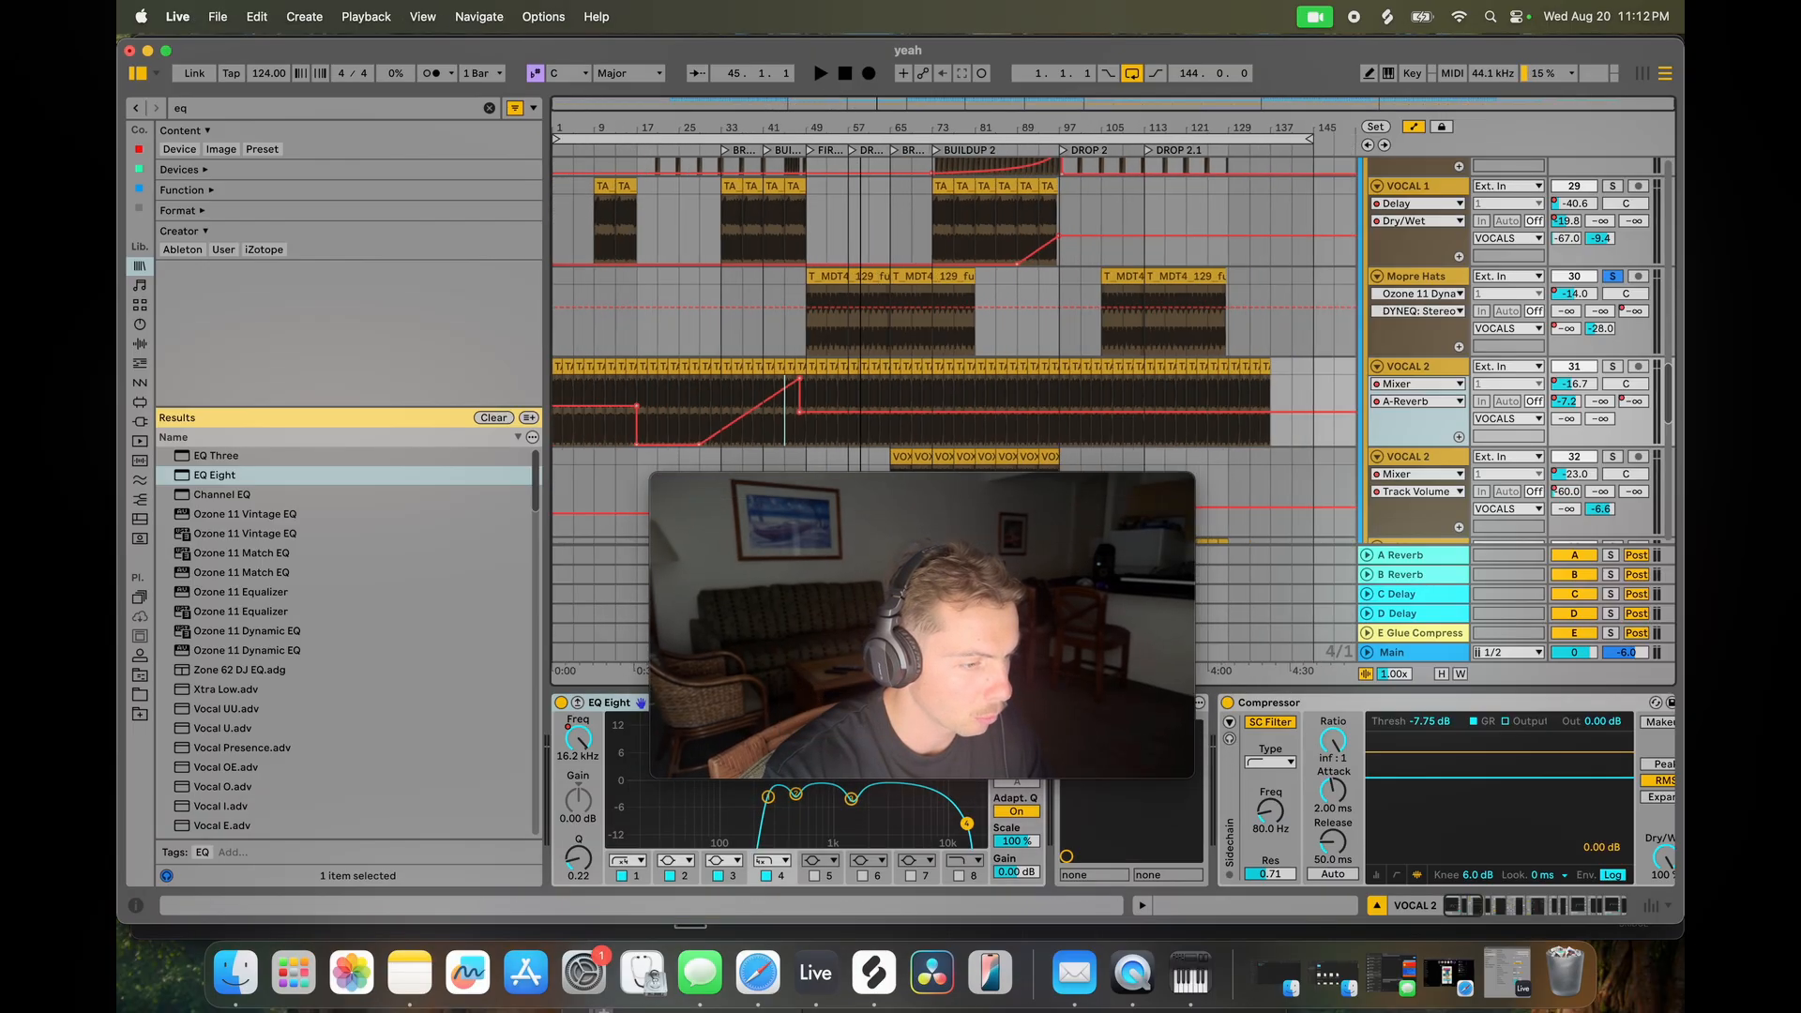
# Play the upper VOCAL 2 track from bar 3, toggling its solo to hear it alone and in the mix.
pyautogui.click(561, 393)
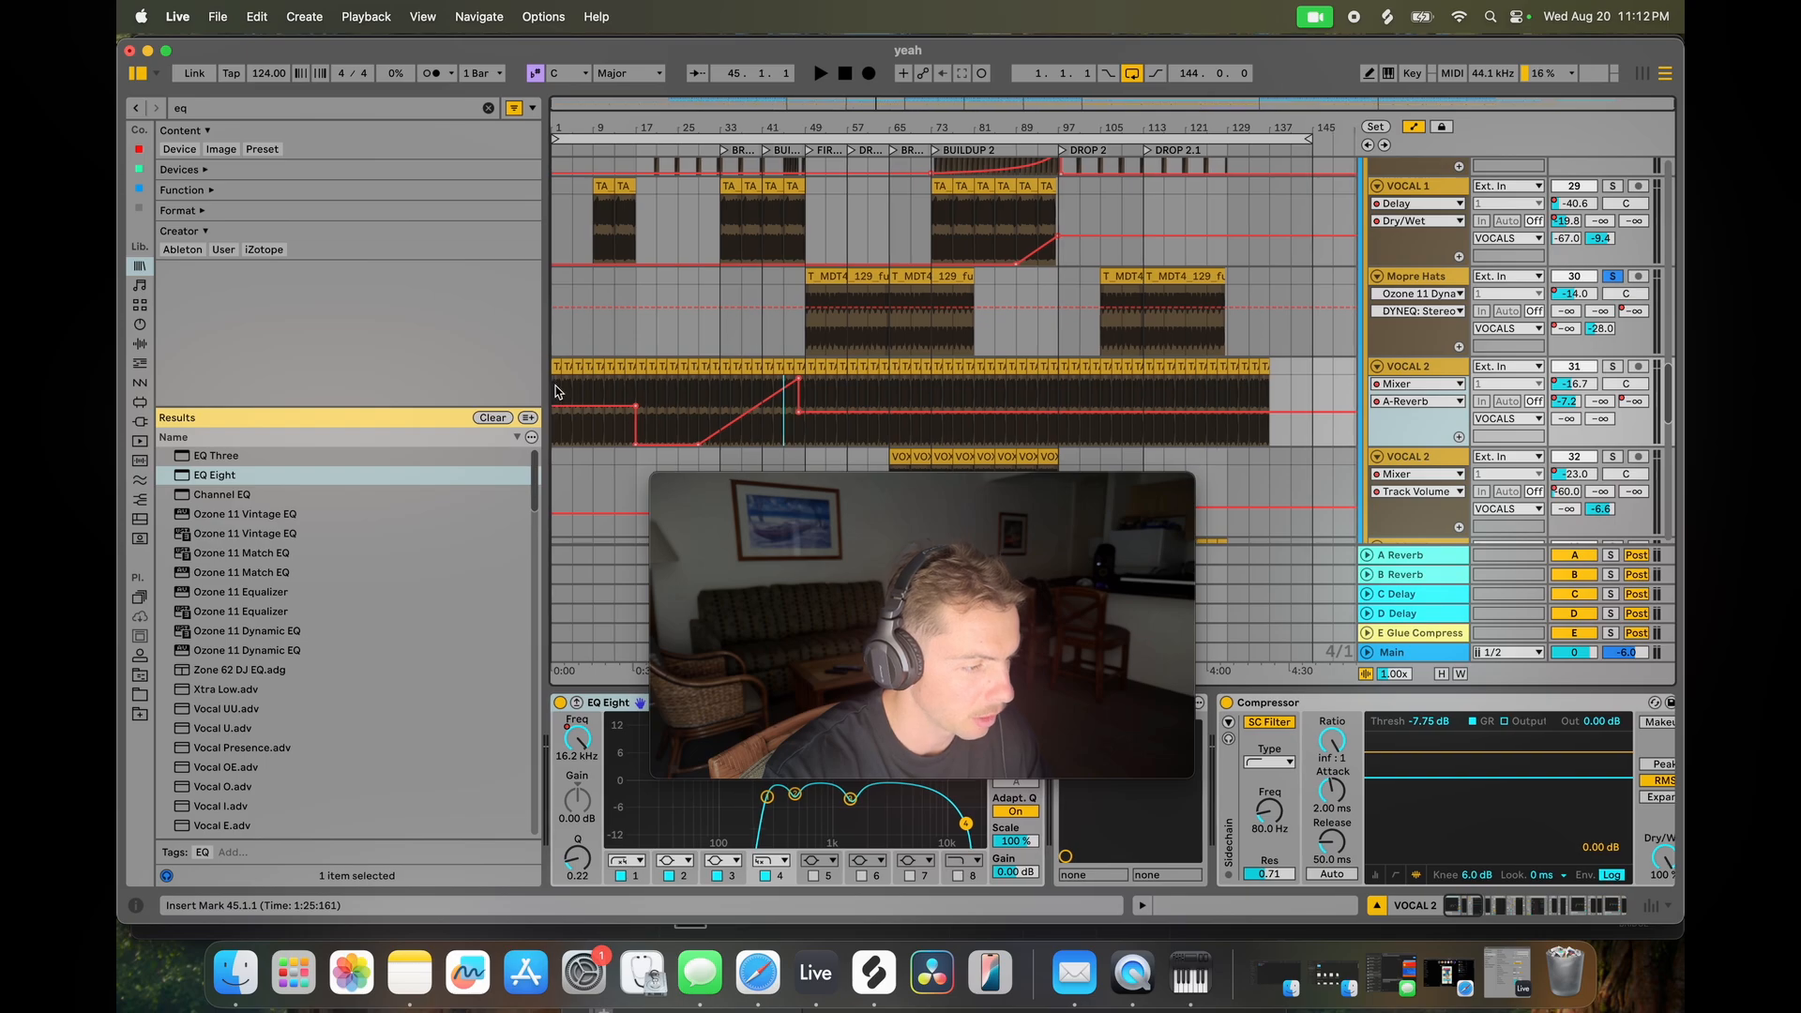
pyautogui.press('space')
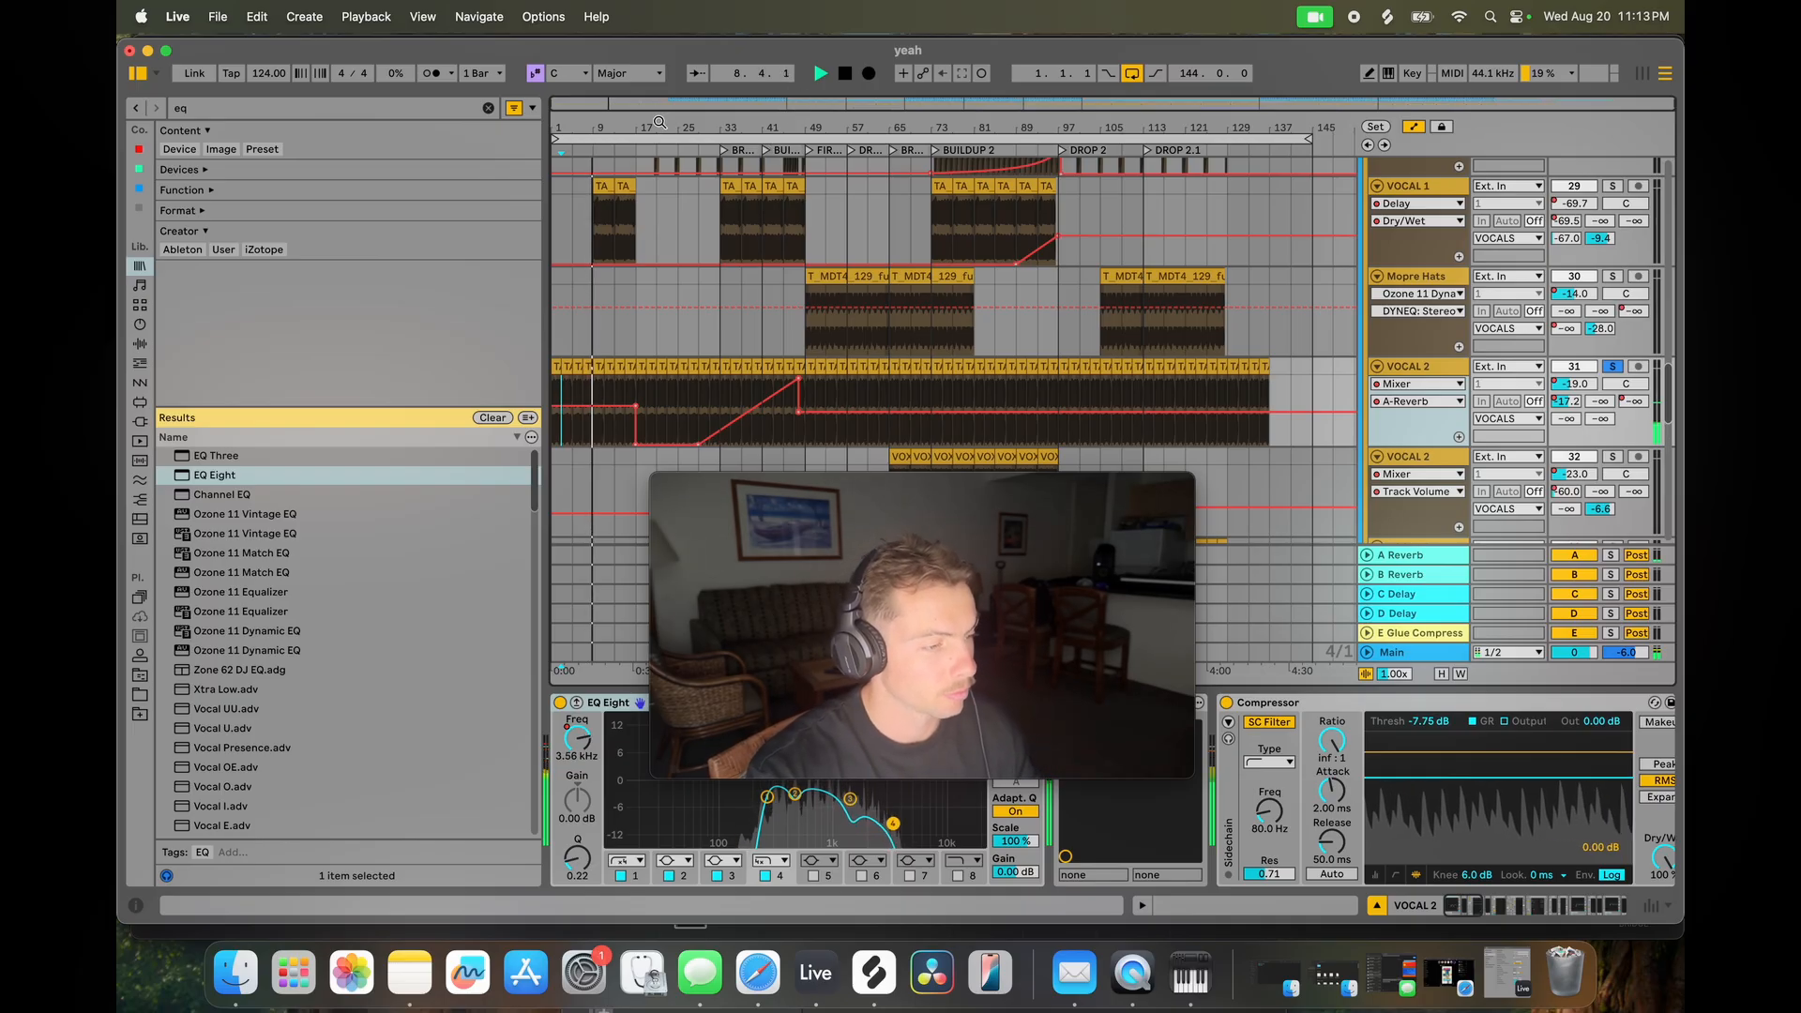
pyautogui.moveTo(660, 122); pyautogui.dragTo(691, 145)
pyautogui.moveTo(1184, 483)
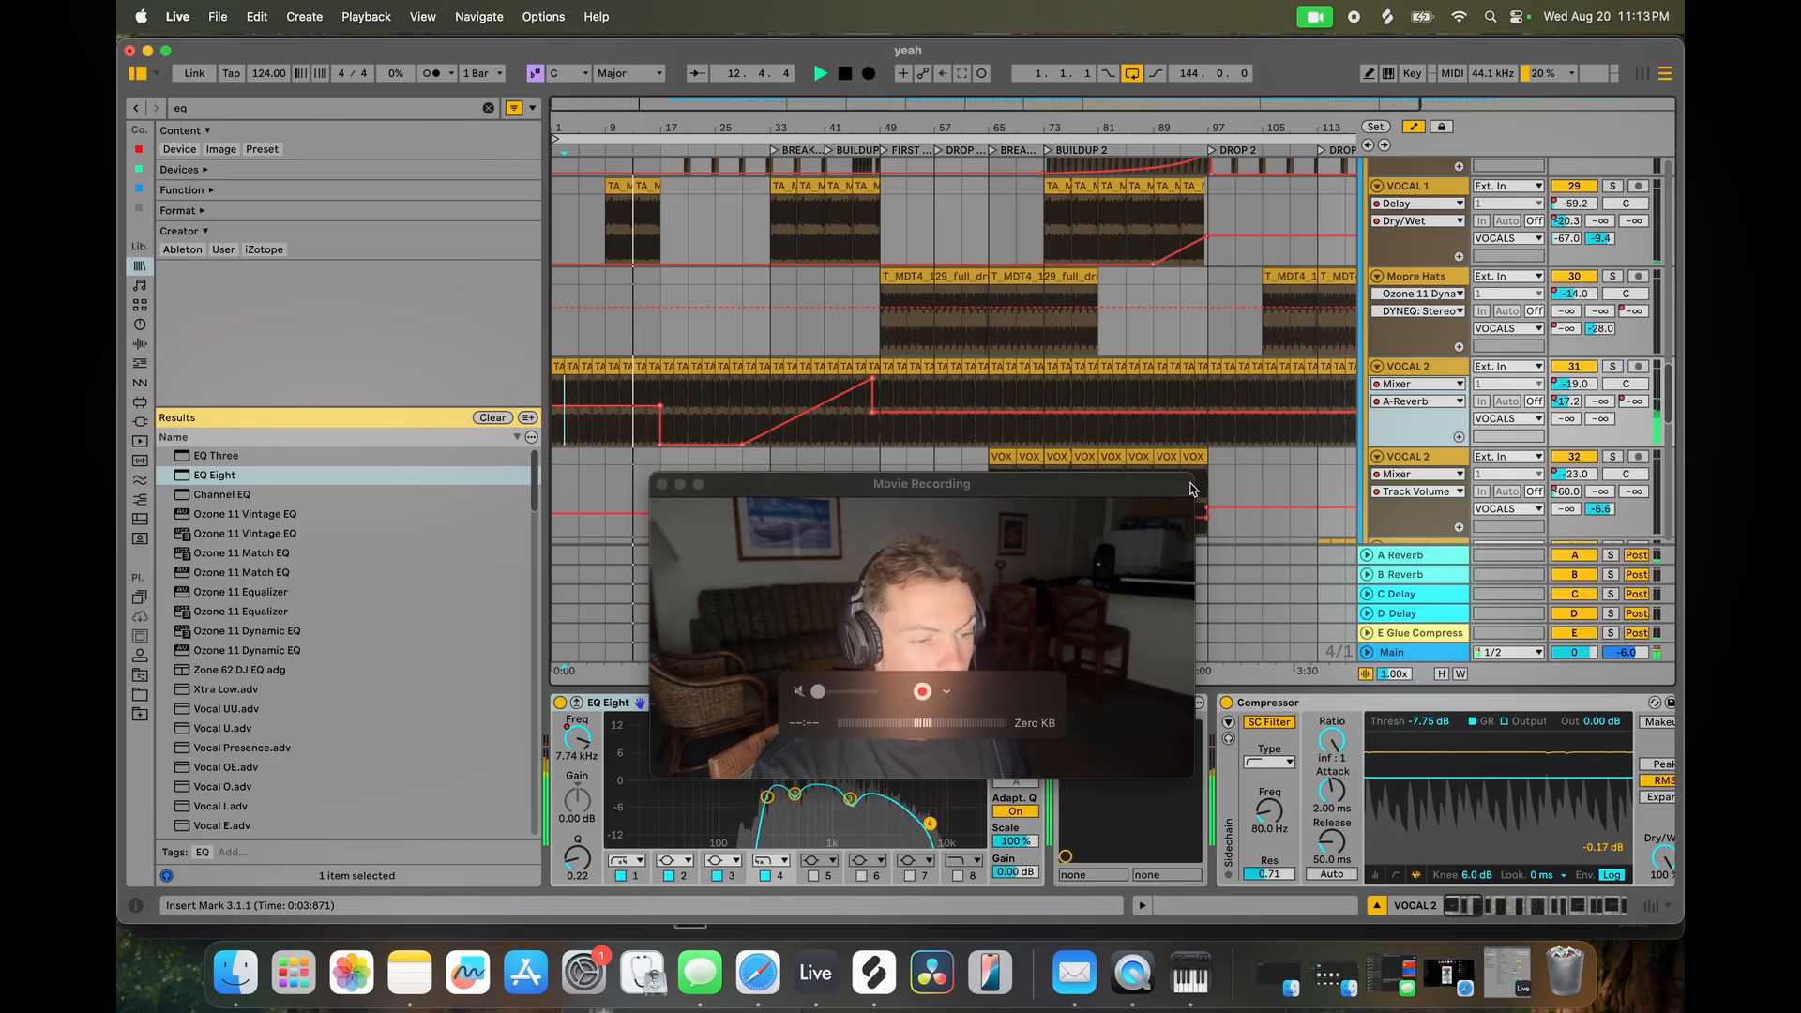
pyautogui.moveTo(633, 132); pyautogui.dragTo(569, 251)
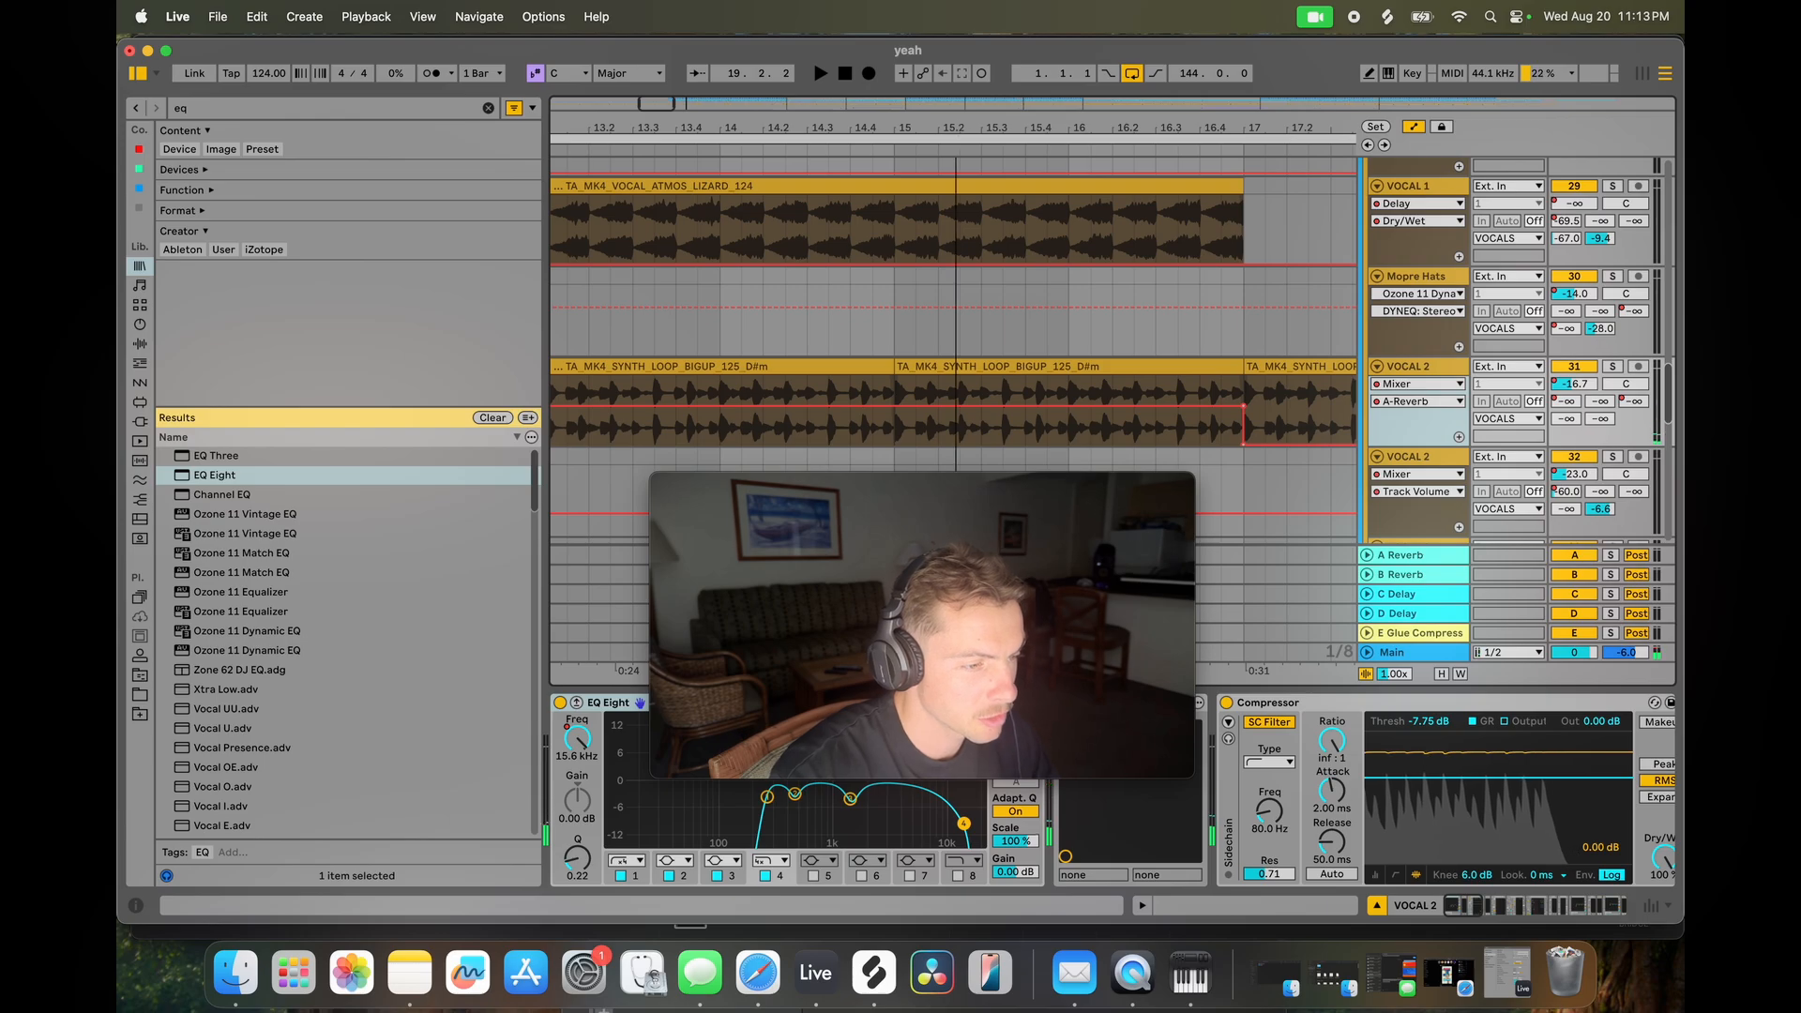
# Play the soloed VOCAL 2 synth loop from bar 15, stop it and examine its waveform up close.
pyautogui.moveTo(956, 127); pyautogui.dragTo(700, 158)
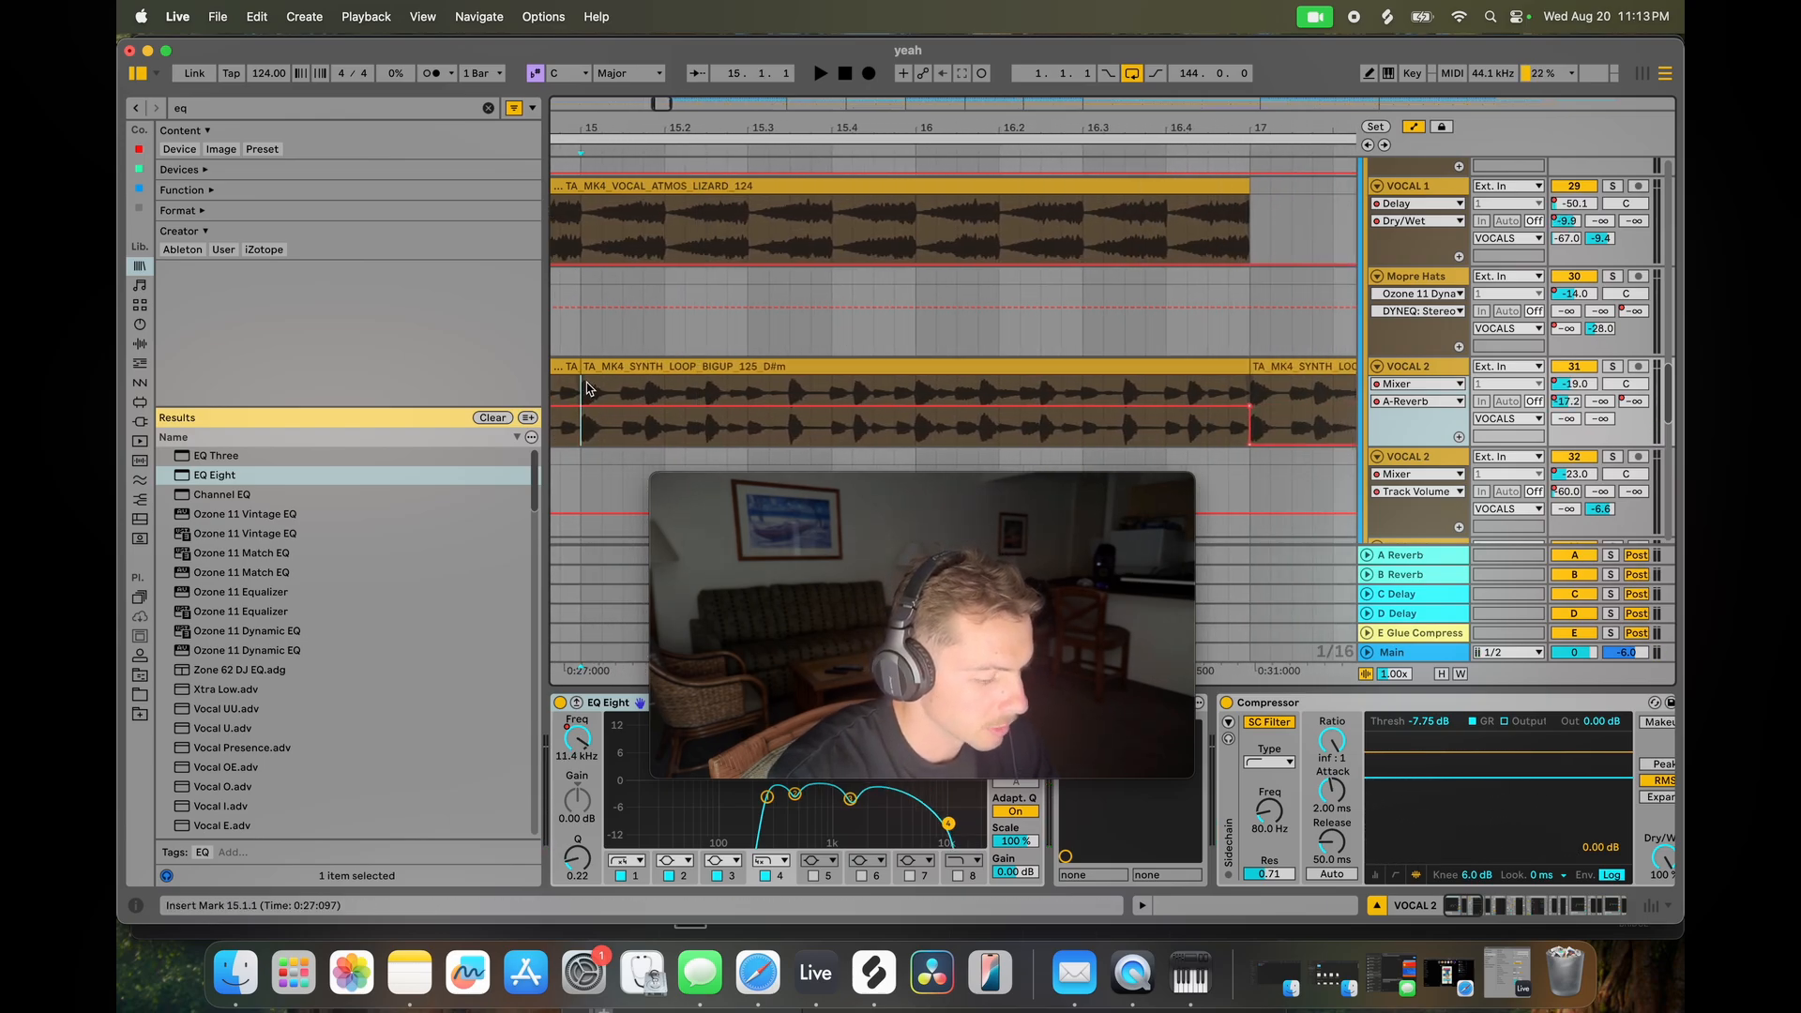
pyautogui.press('space')
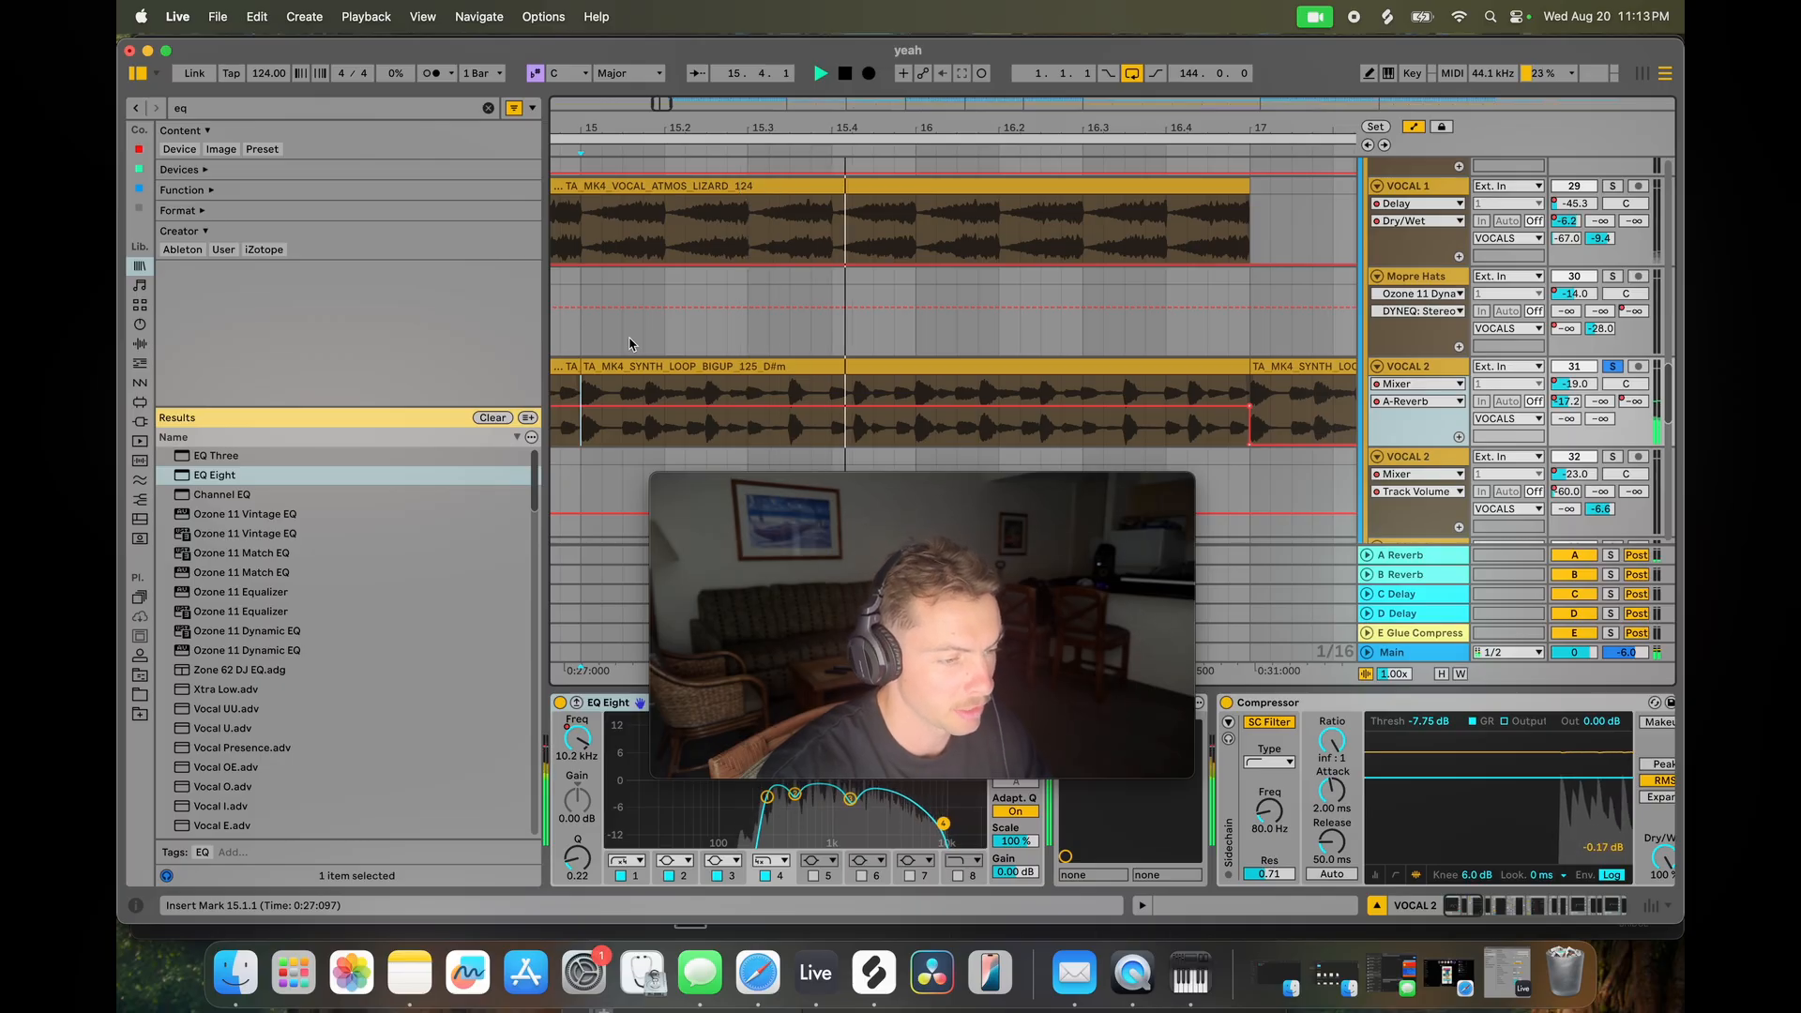
pyautogui.press('space')
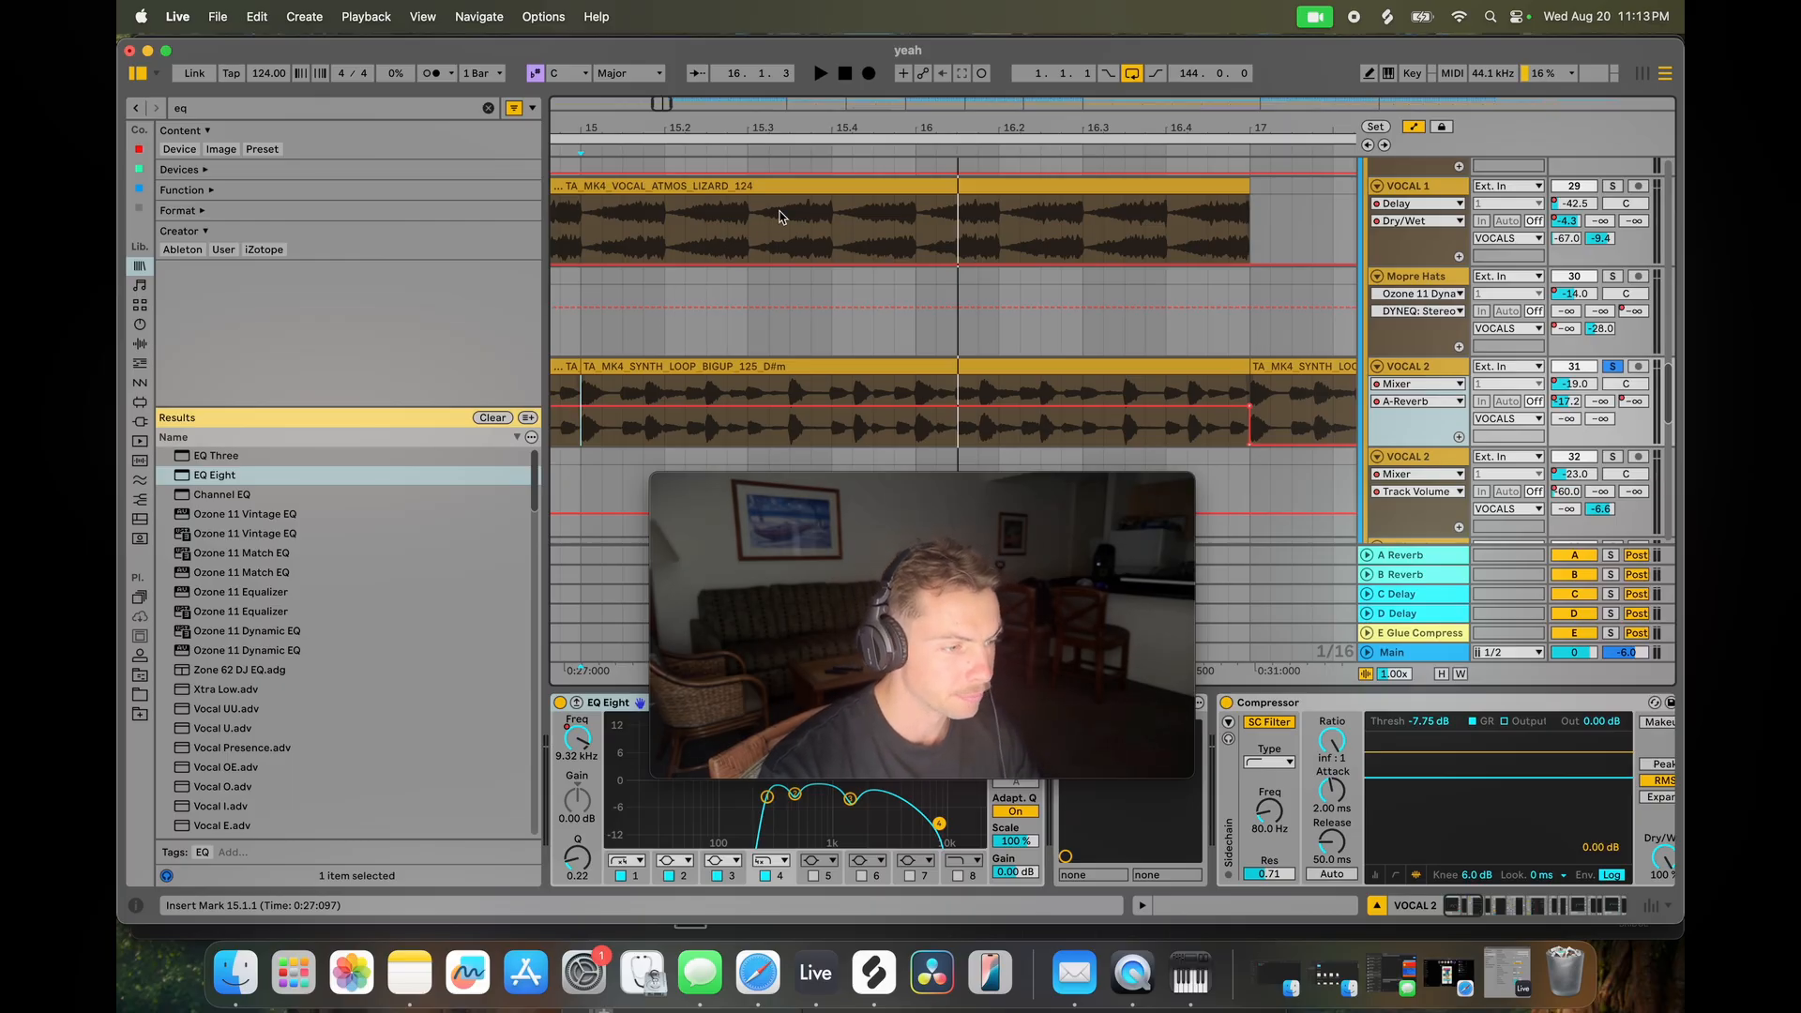
pyautogui.moveTo(848, 134)
pyautogui.mouseDown()
pyautogui.moveTo(848, 99)
pyautogui.moveTo(850, 151)
pyautogui.mouseUp()
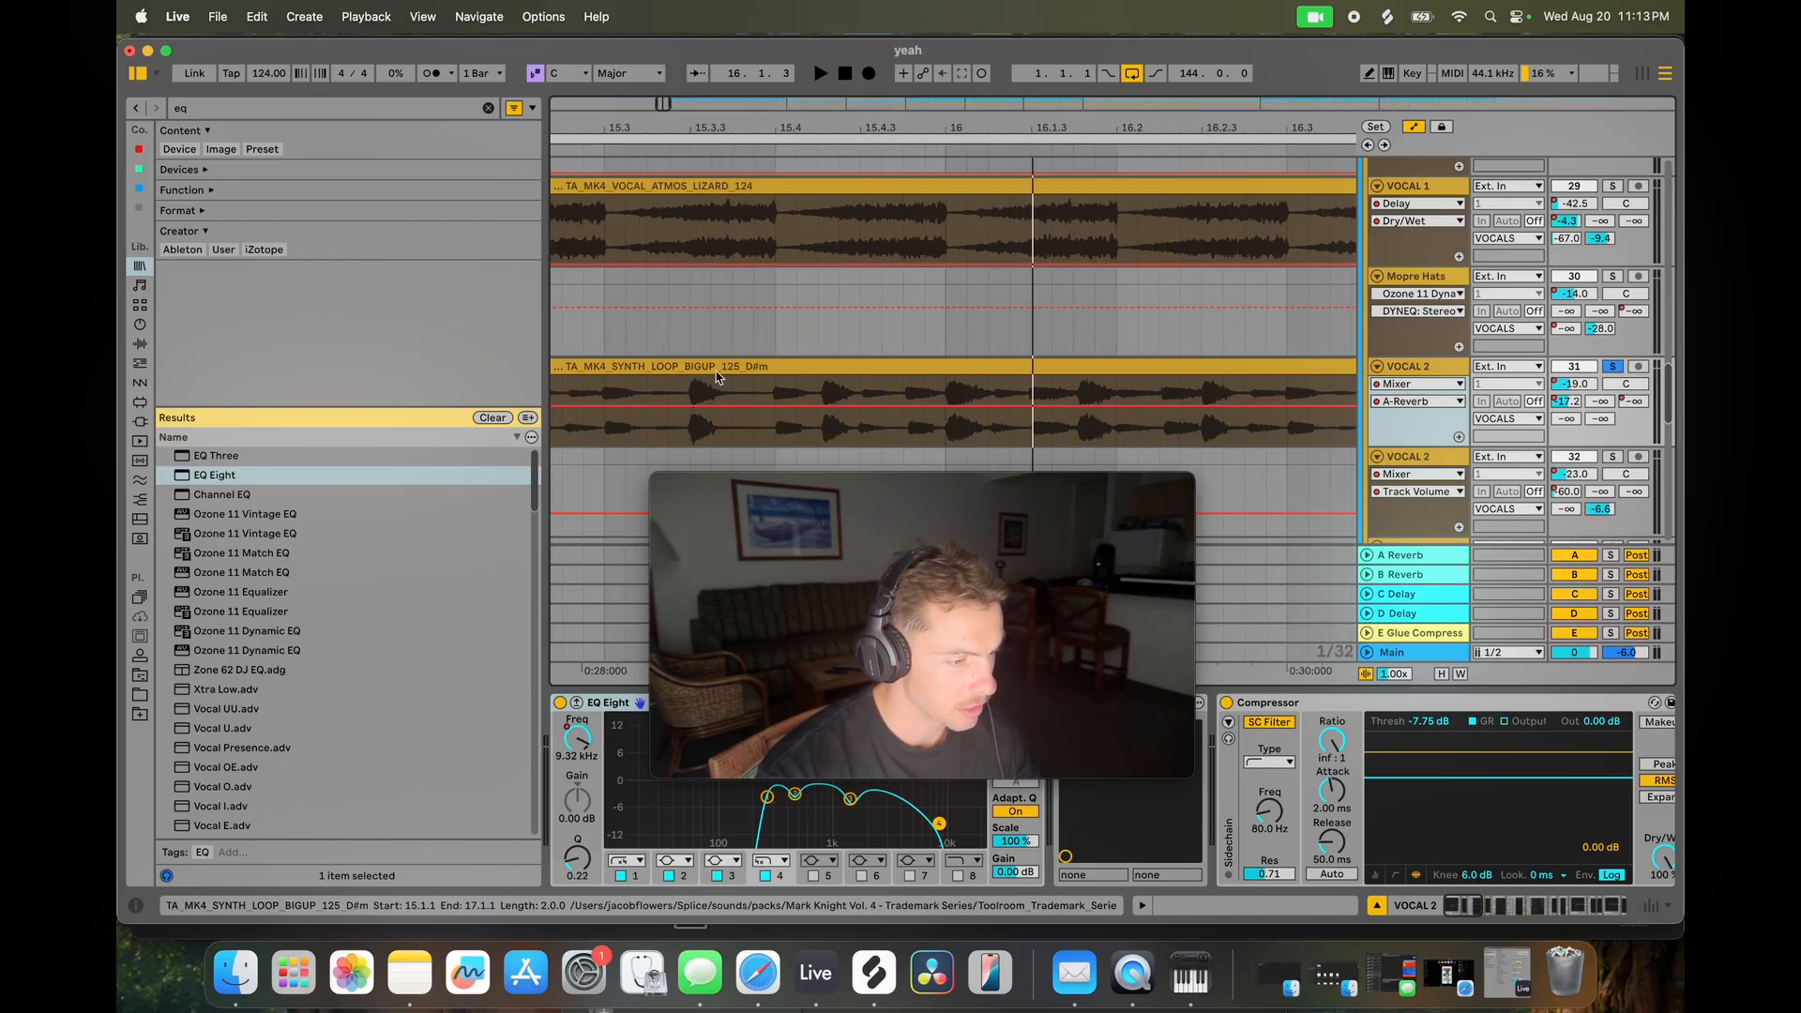
# Place the insertion marker at bar 17 on the upper VOCAL 2 track, where its A-Reverb automation drops, keeping the lane uncovered.
pyautogui.scroll(-10, 864, 127)
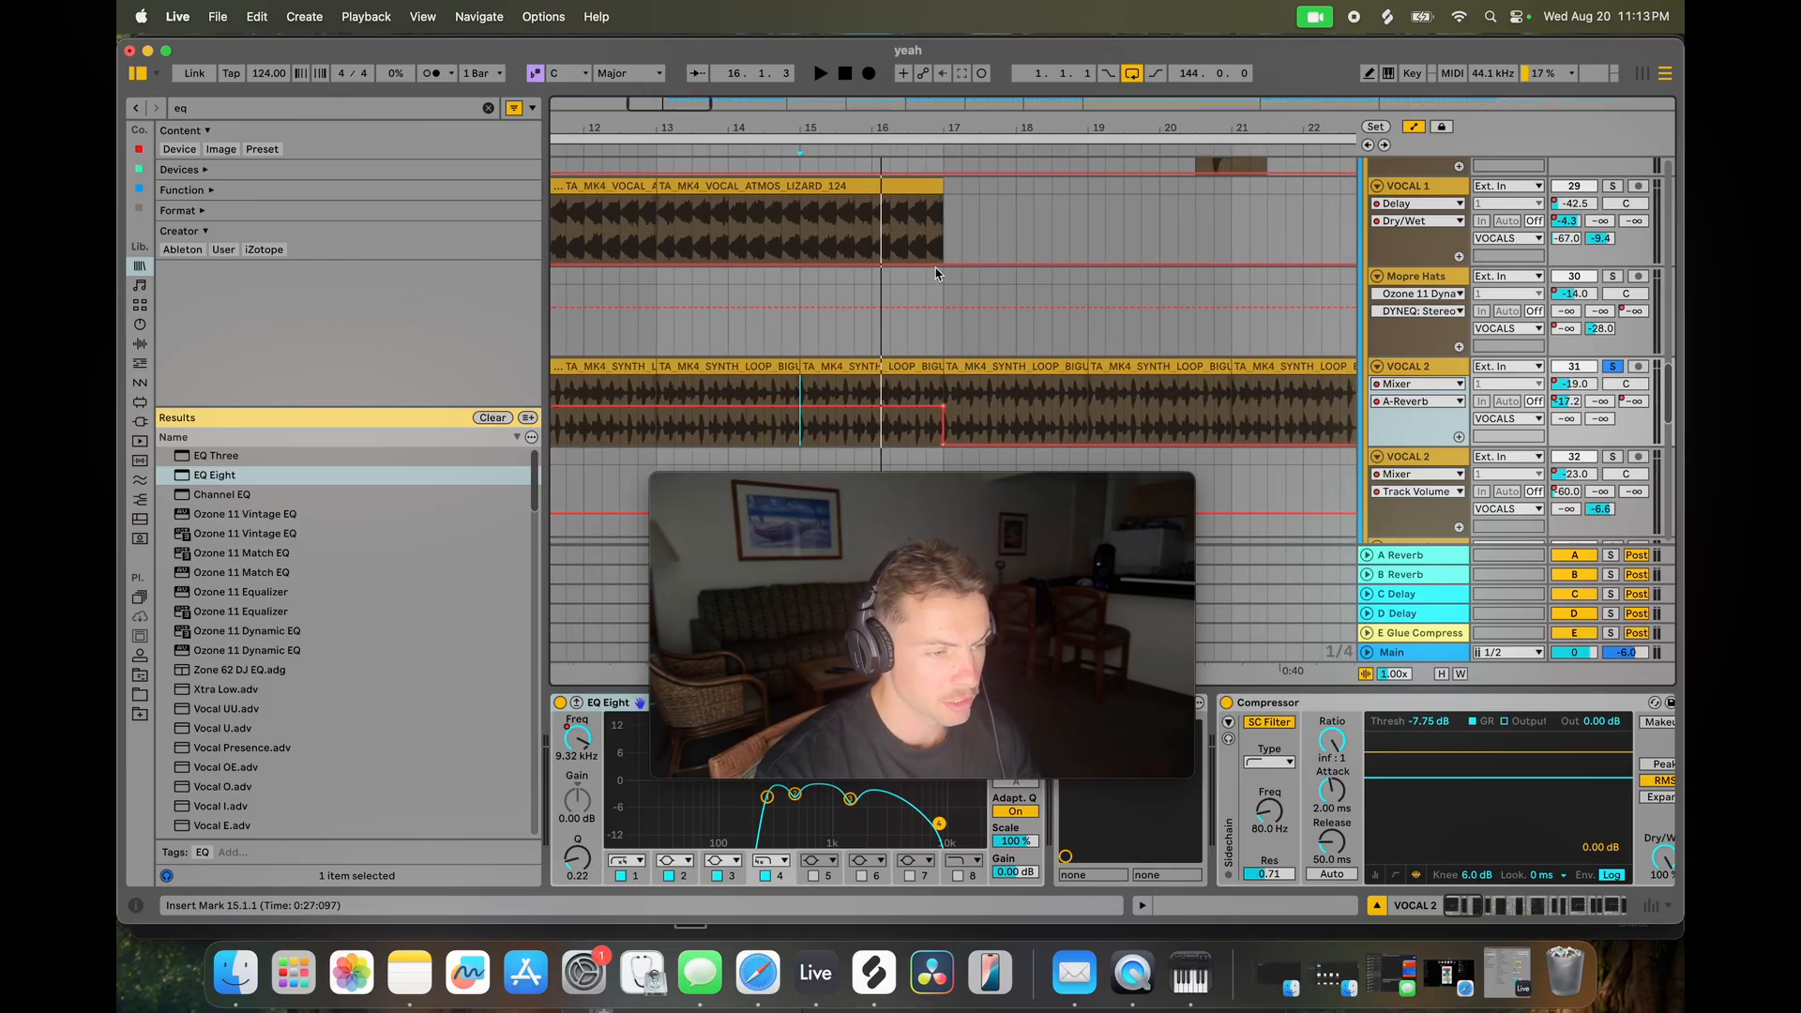
pyautogui.scroll(-5, 927, 128)
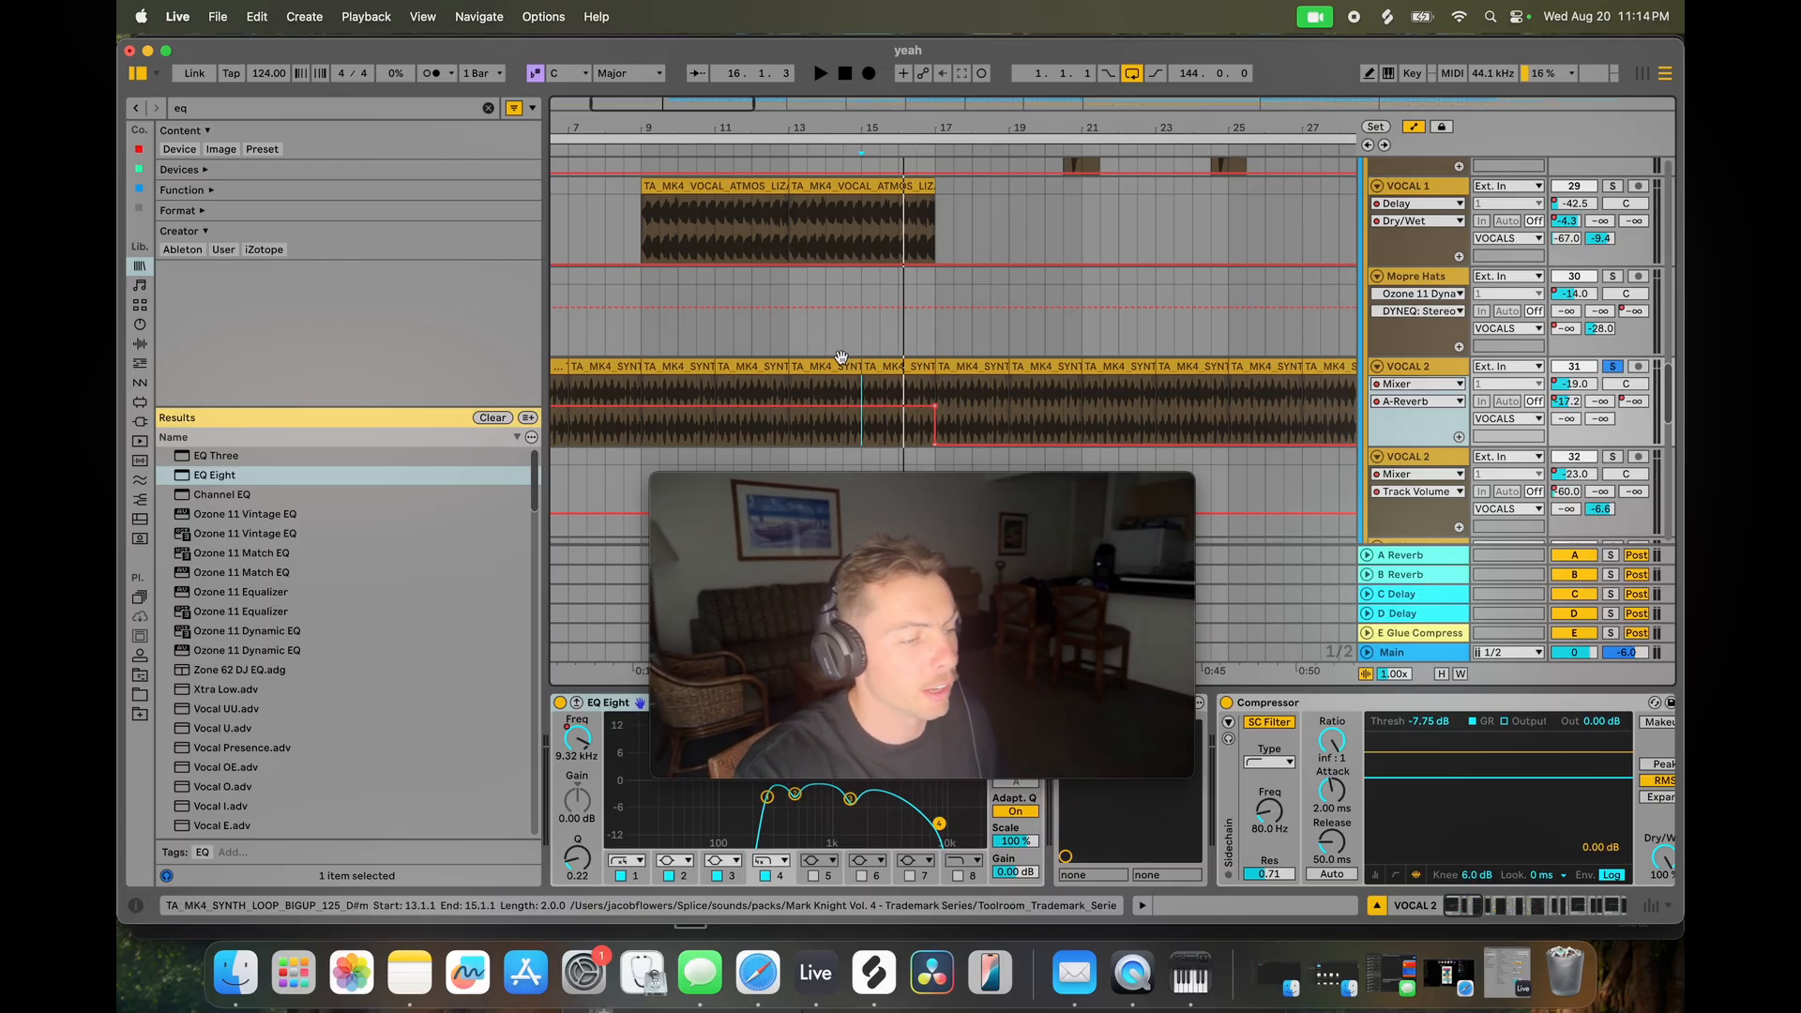
pyautogui.scroll(2, 838, 357)
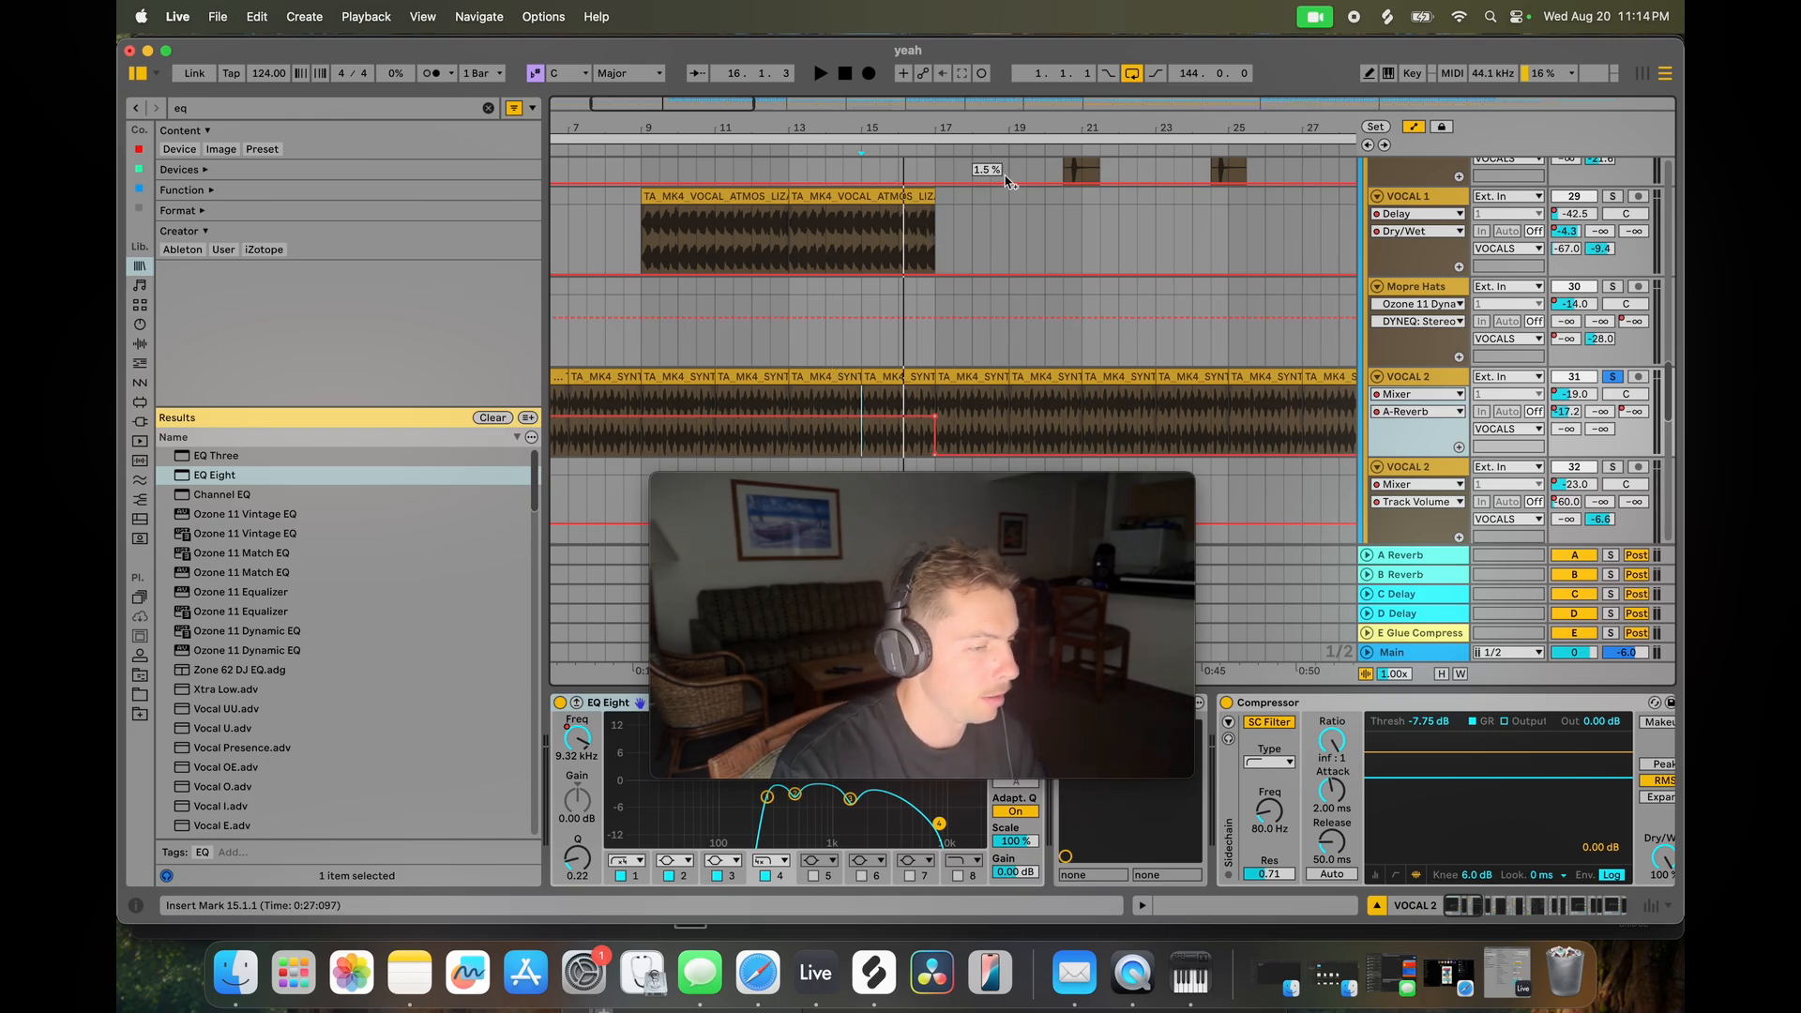
pyautogui.moveTo(1029, 124); pyautogui.dragTo(854, 86)
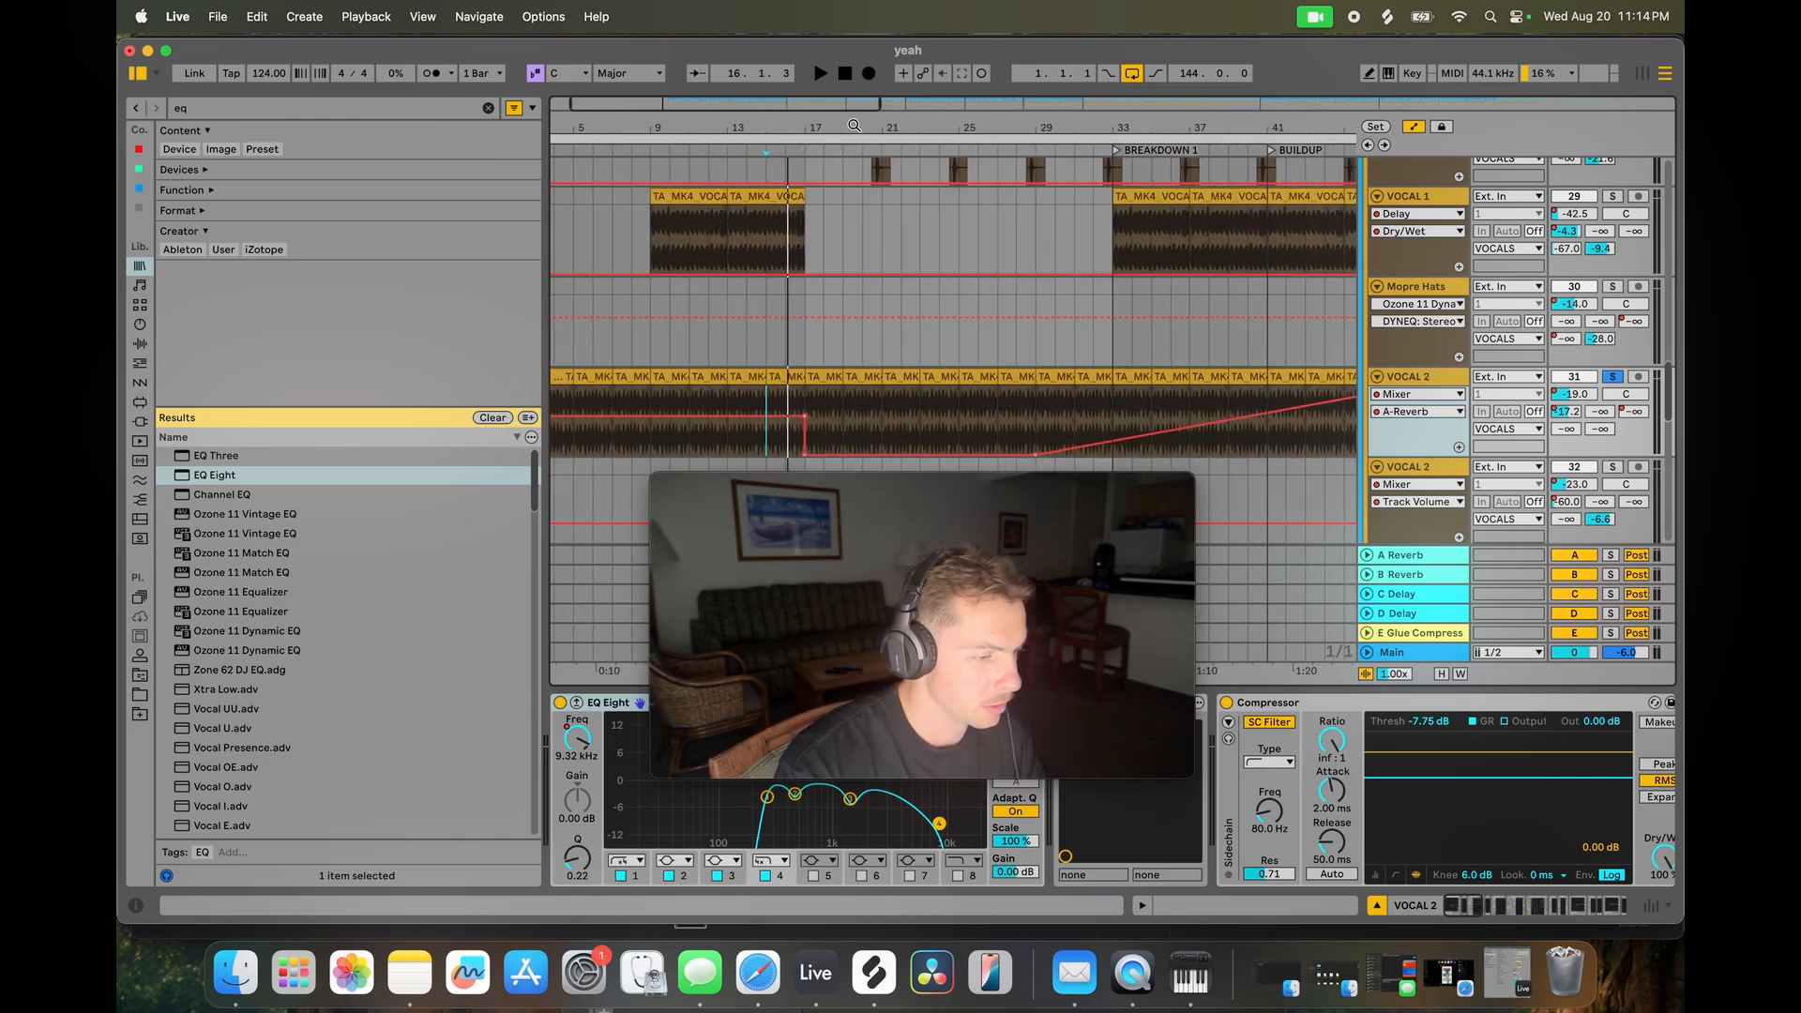
pyautogui.click(812, 392)
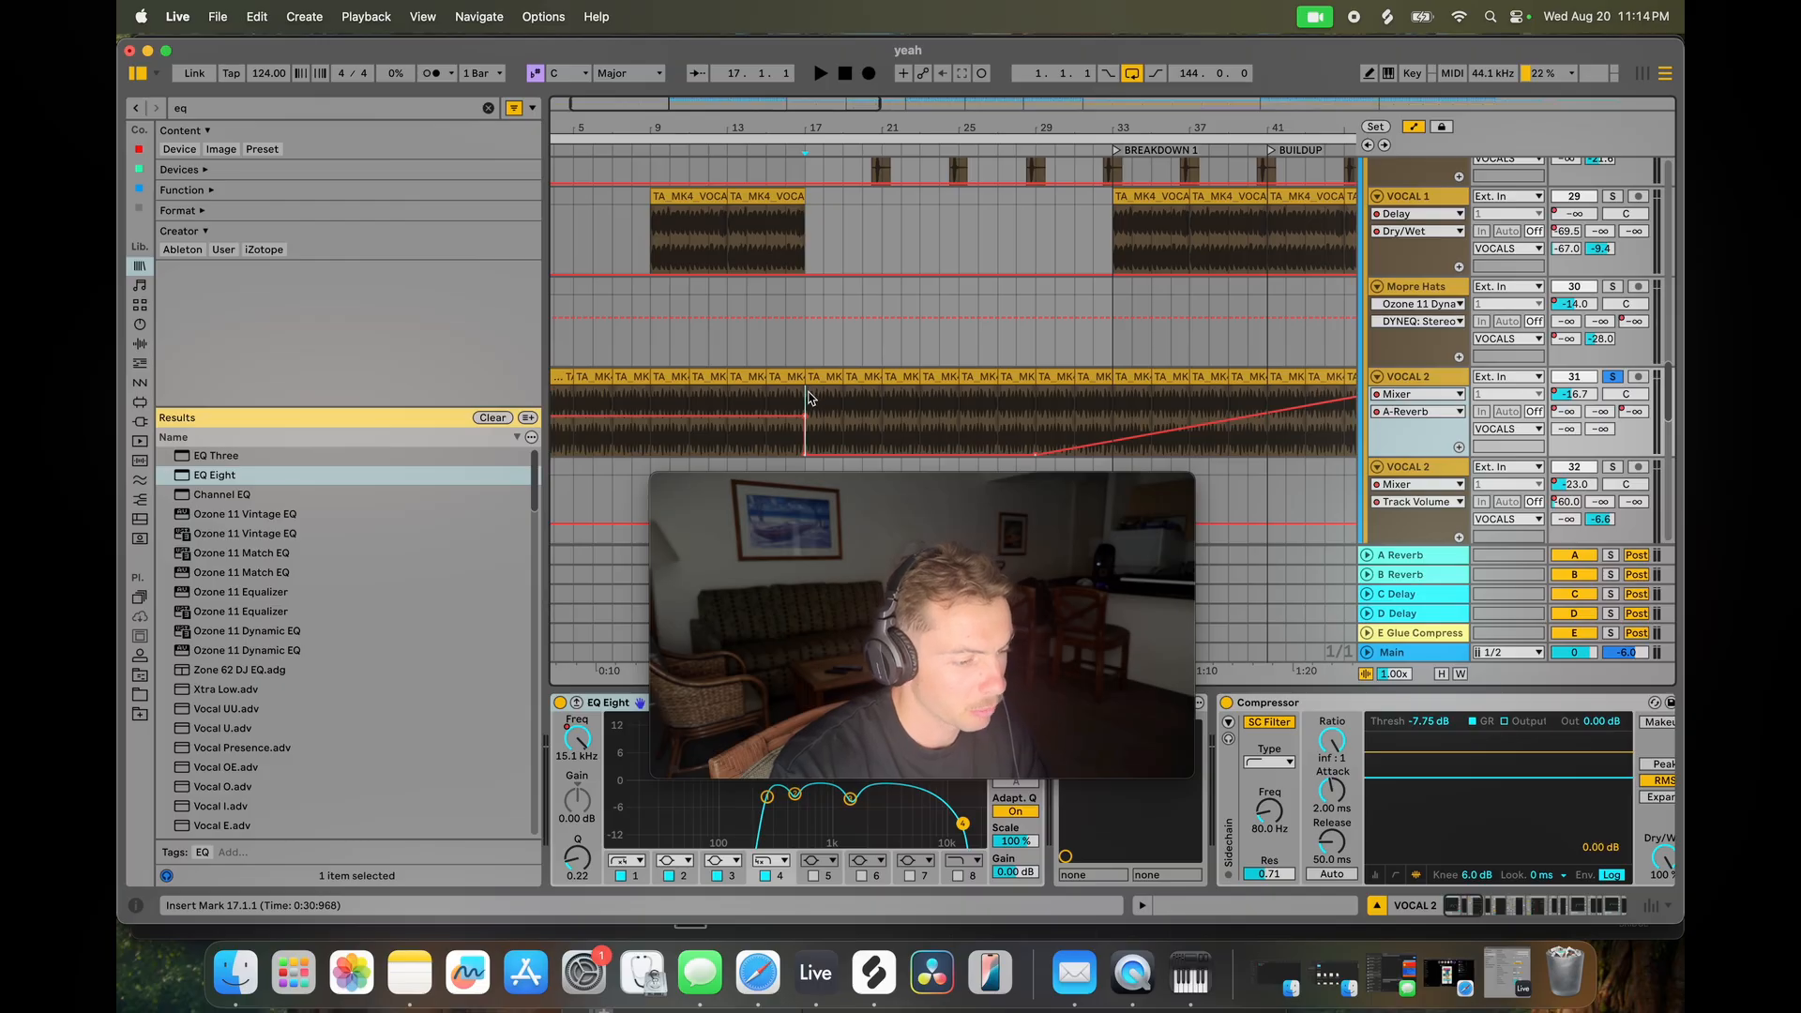
pyautogui.moveTo(1011, 710)
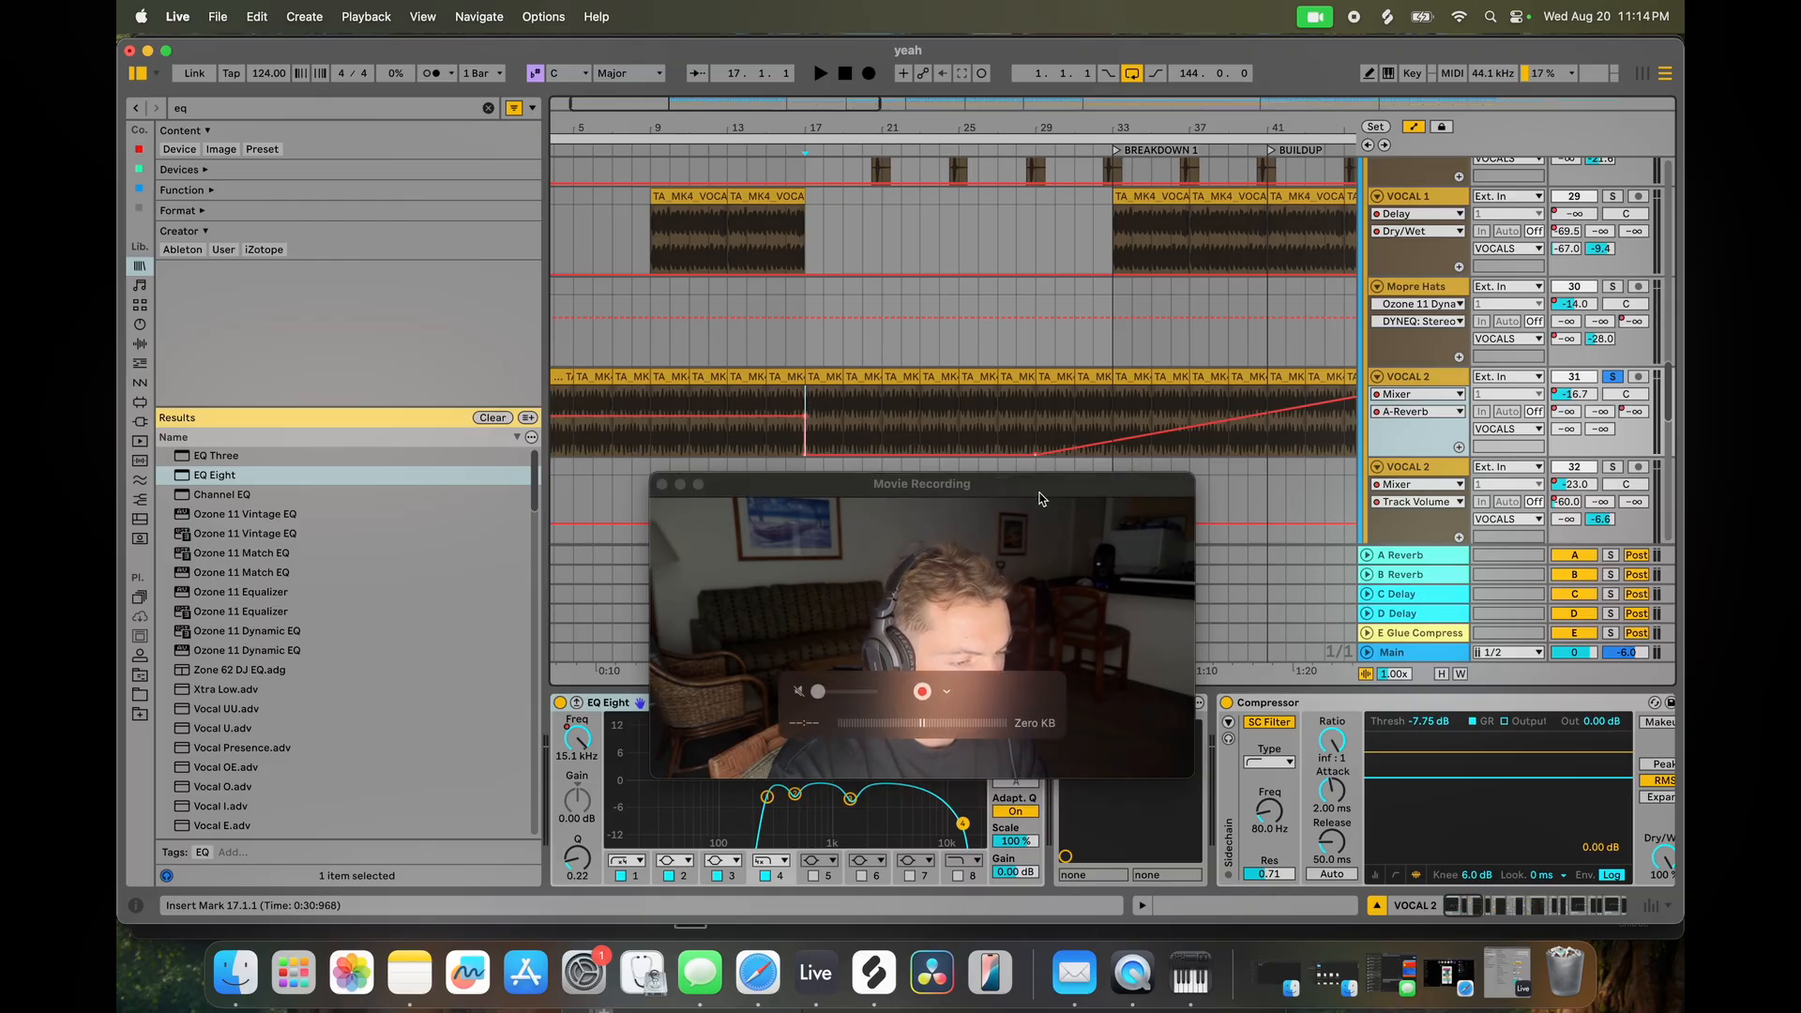
pyautogui.moveTo(1039, 498); pyautogui.dragTo(1070, 334)
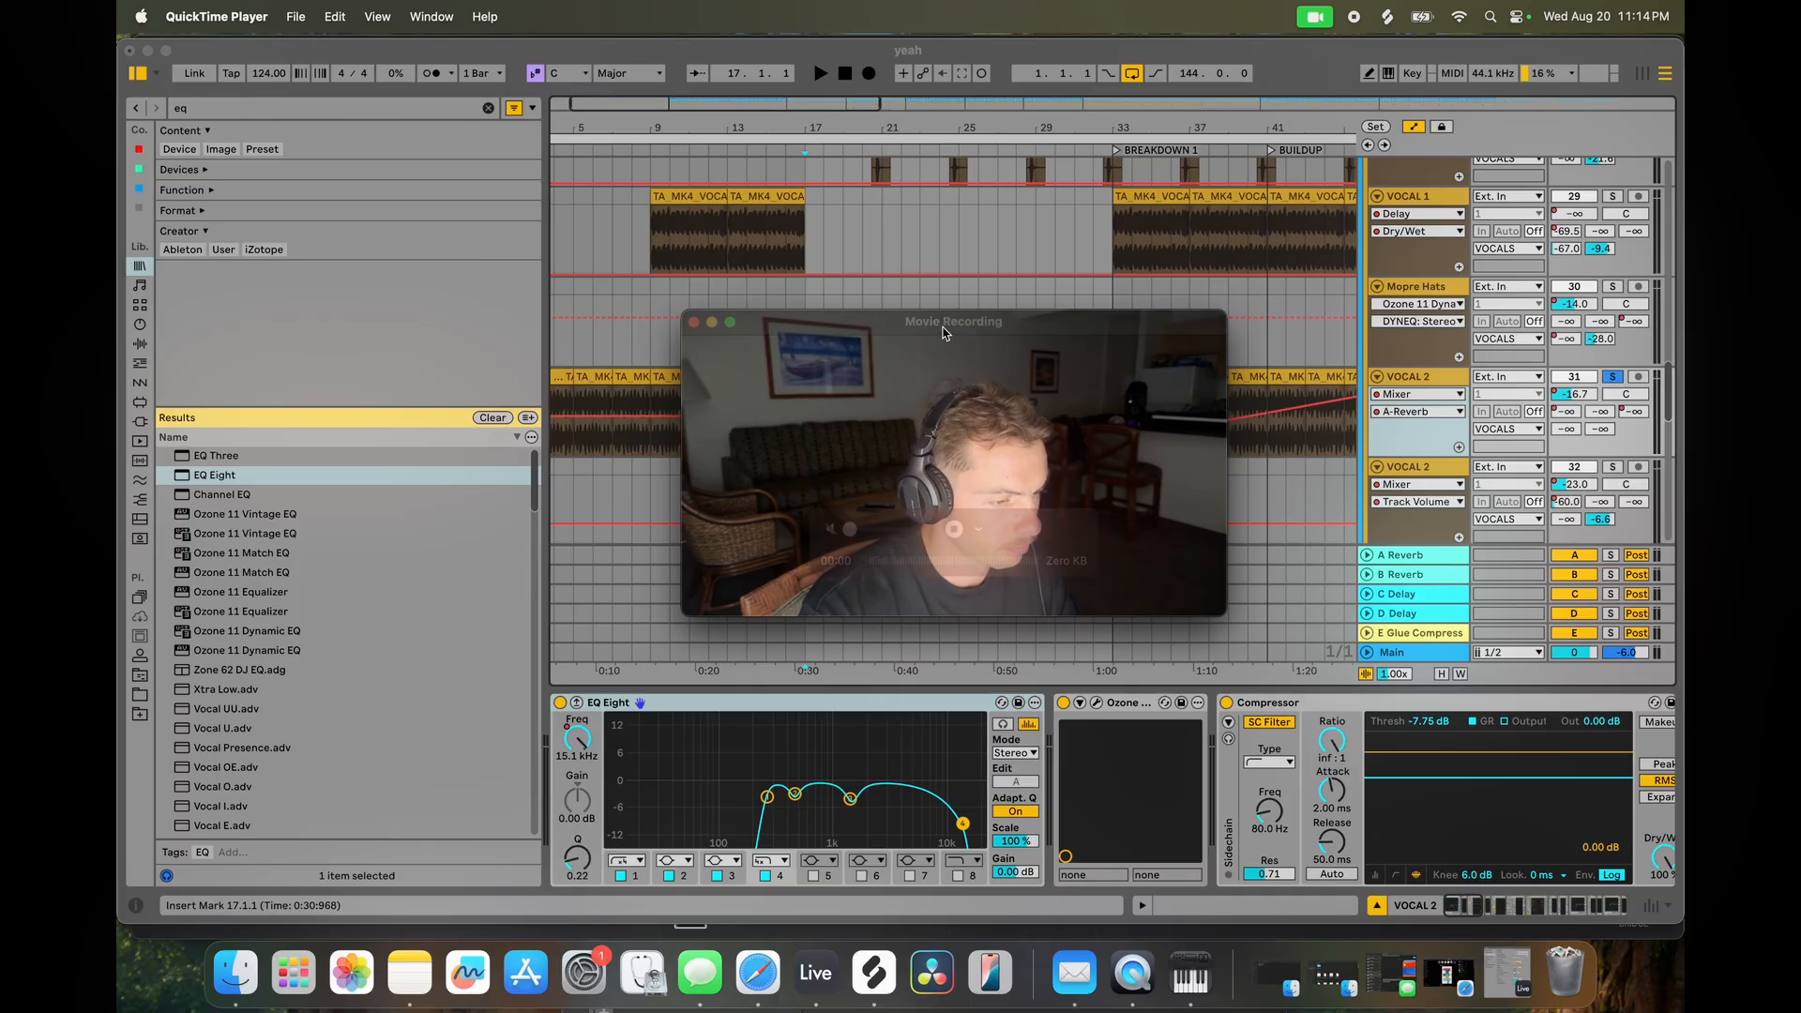
pyautogui.moveTo(1022, 326); pyautogui.dragTo(1019, 501)
pyautogui.click(807, 398)
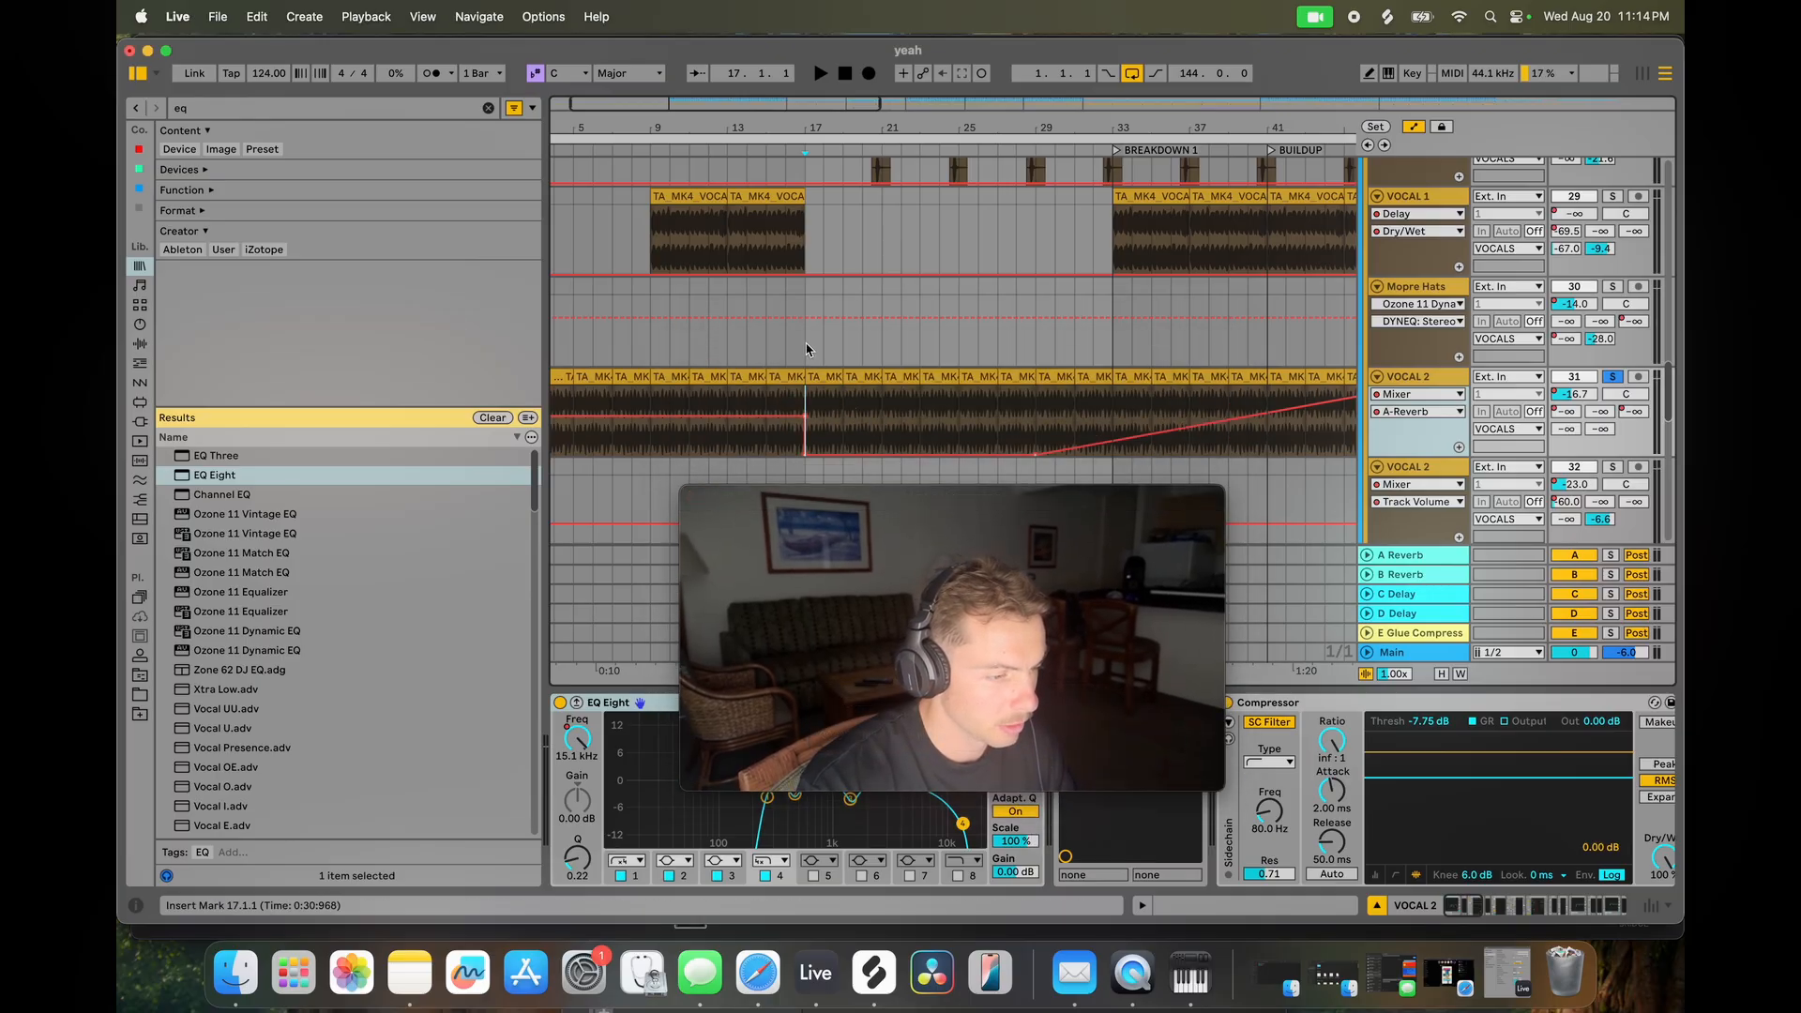
# Play the soloed upper VOCAL 2 track from bar 17, uncover its device chain to examine the first effects, and stop playback.
pyautogui.press('space')
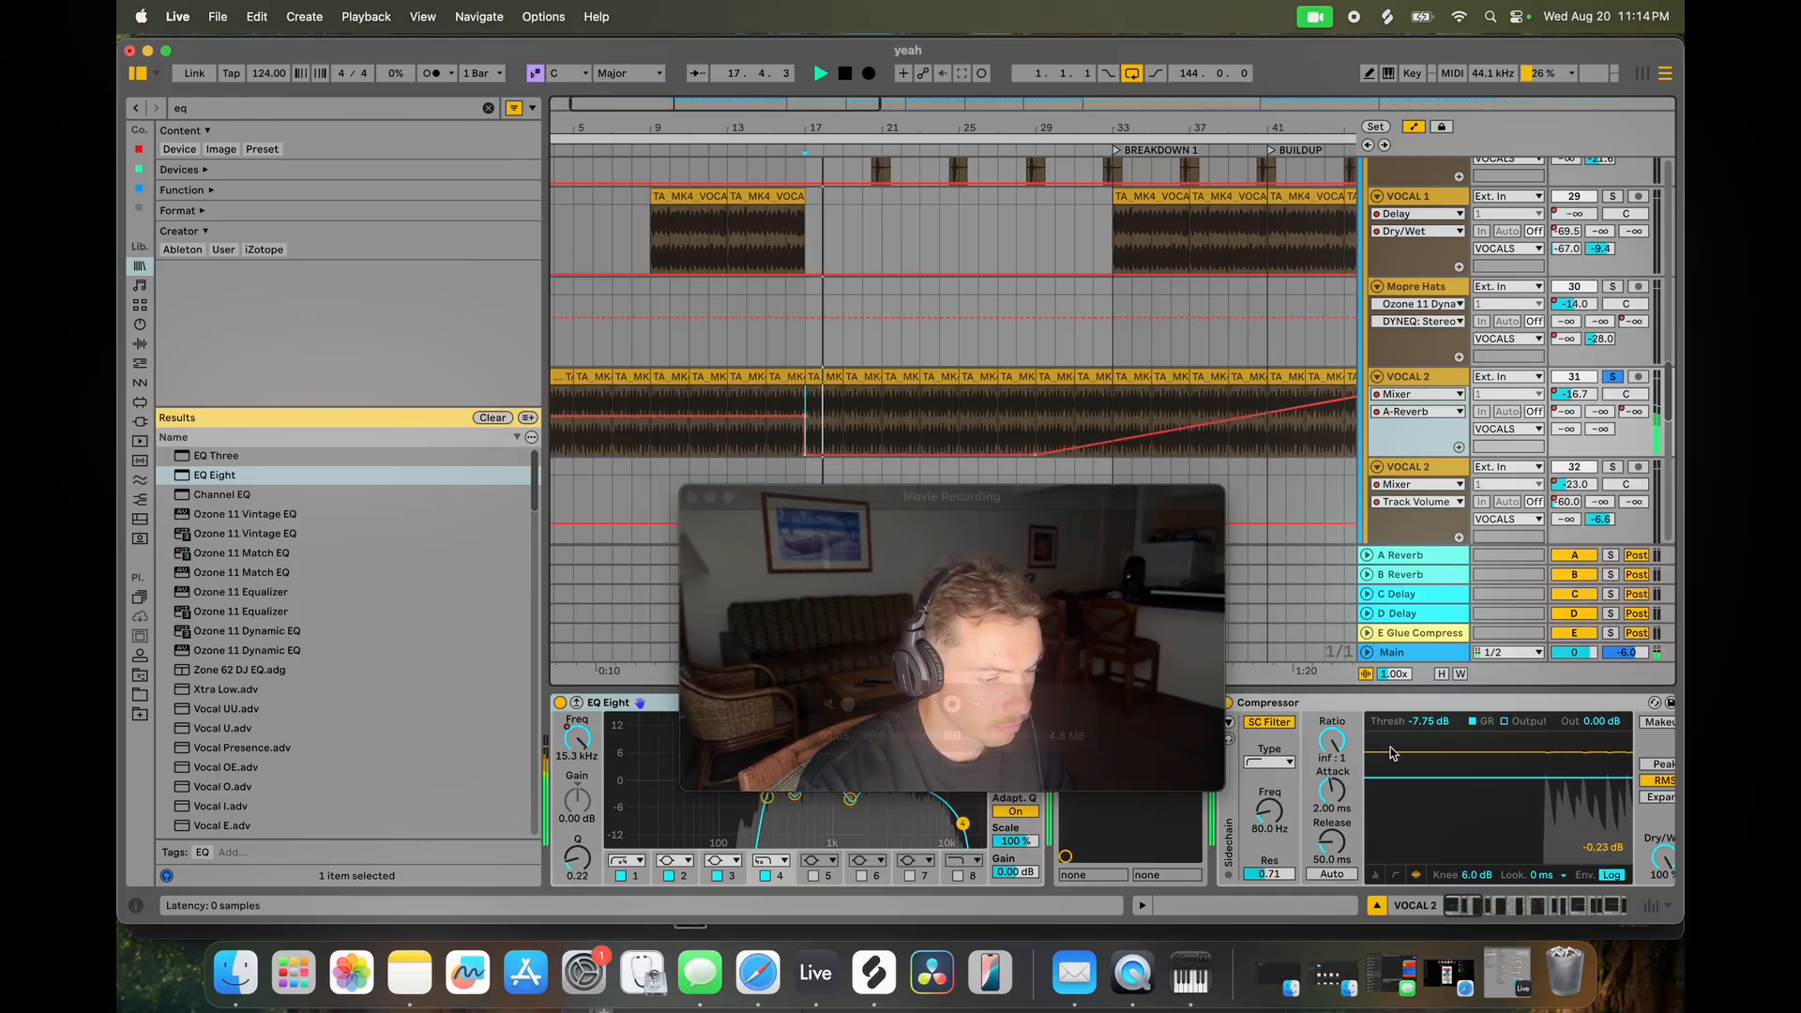
pyautogui.moveTo(1088, 495); pyautogui.dragTo(1087, 159)
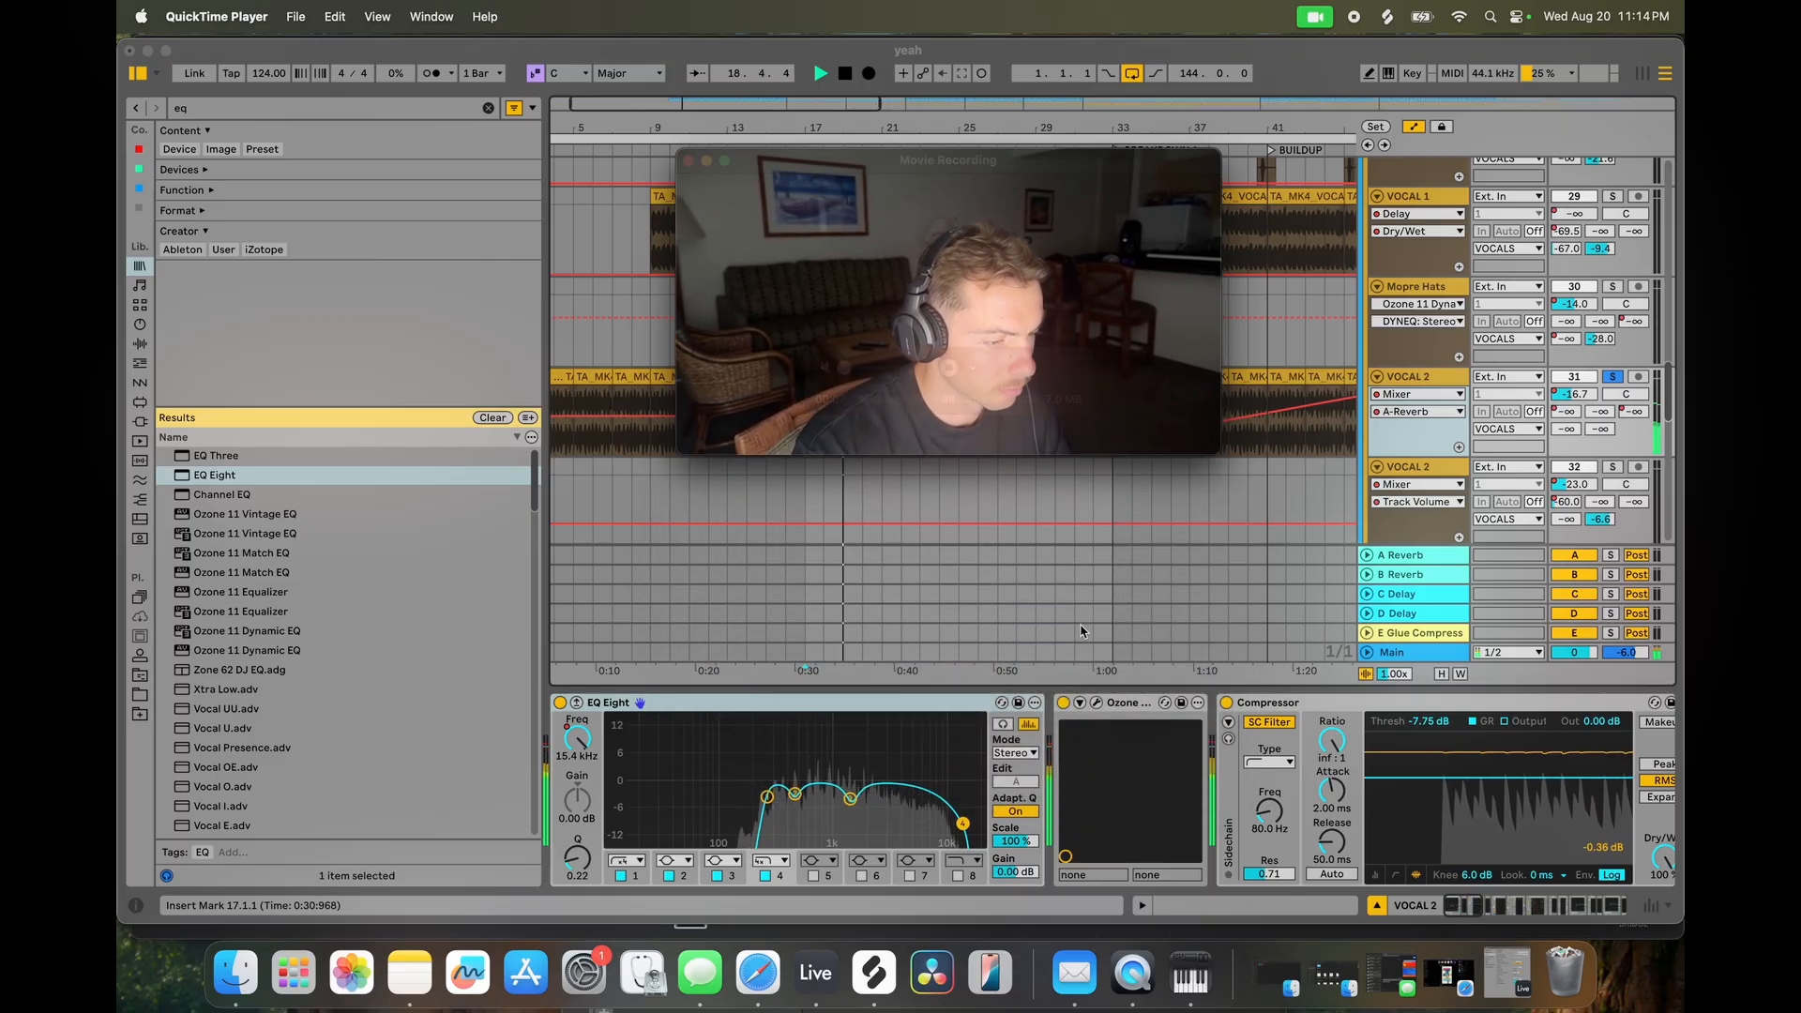
pyautogui.click(802, 531)
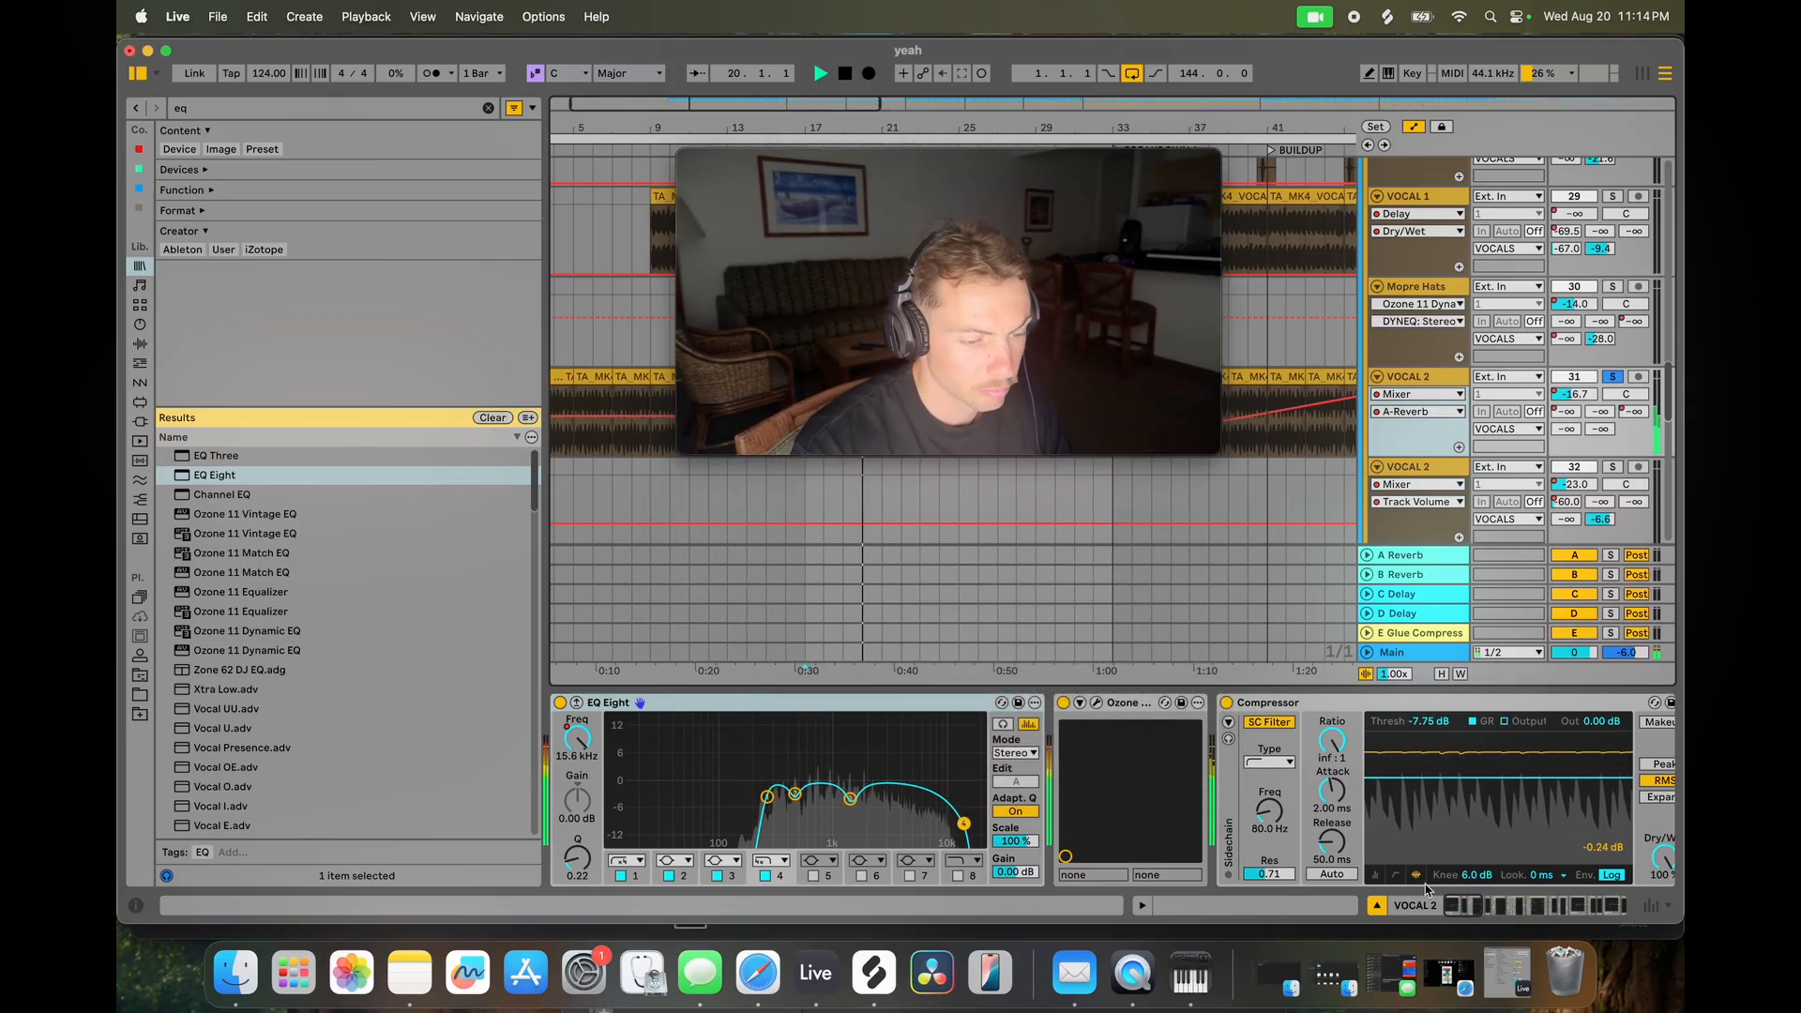
pyautogui.click(1482, 908)
pyautogui.moveTo(1482, 908); pyautogui.dragTo(1460, 908)
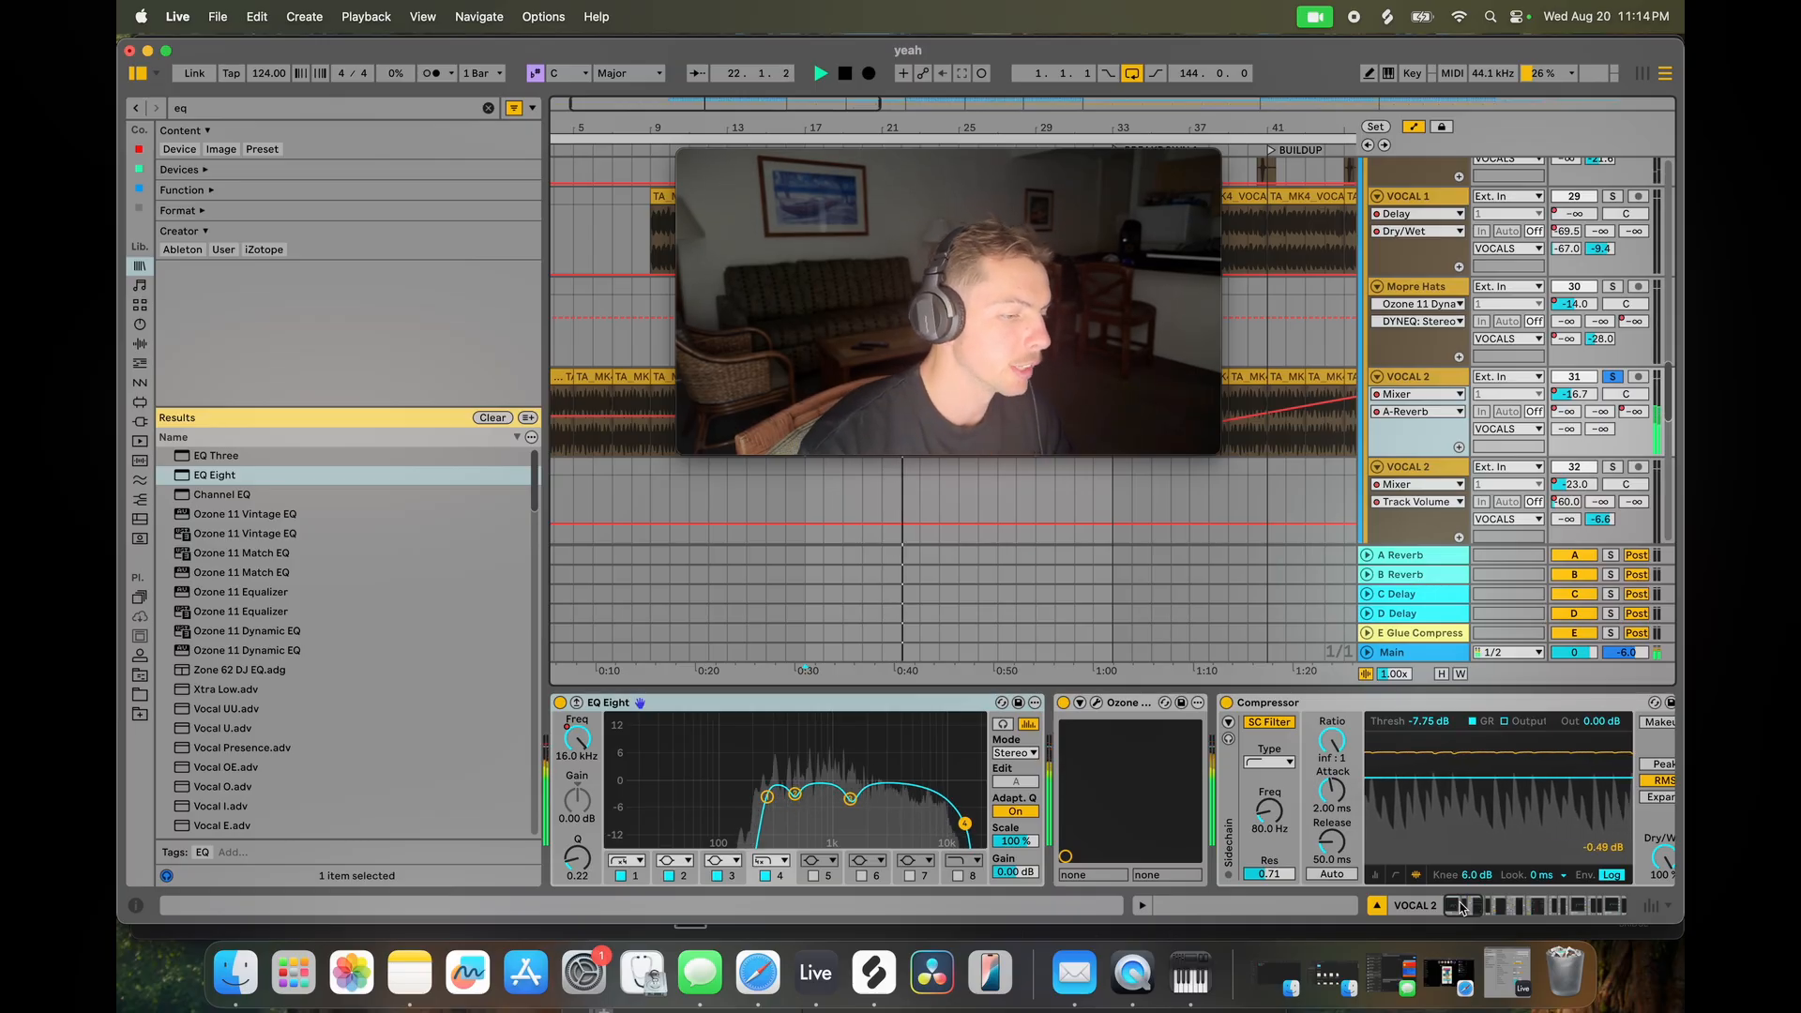
pyautogui.press('space')
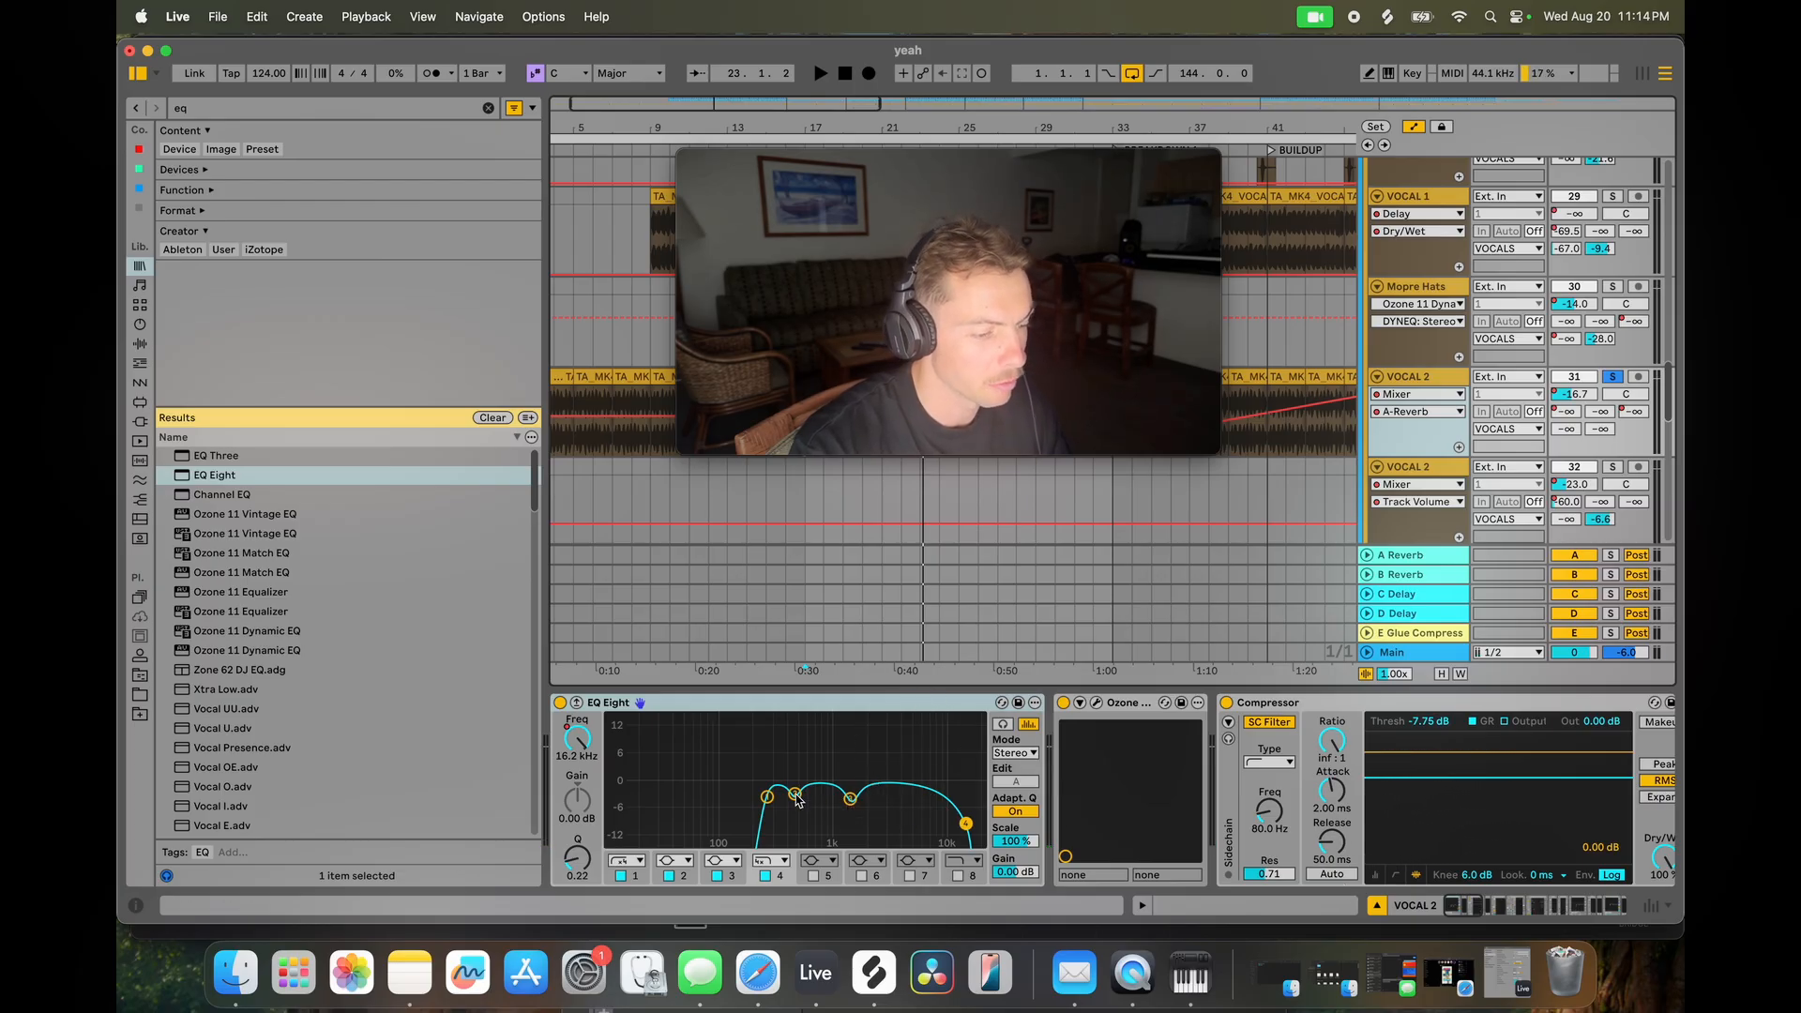
# Move the third EQ Eight band on the upper VOCAL 2 track to 1.04 kHz at -4.59 dB and audition it from bar 17.
pyautogui.moveTo(848, 799); pyautogui.dragTo(847, 763)
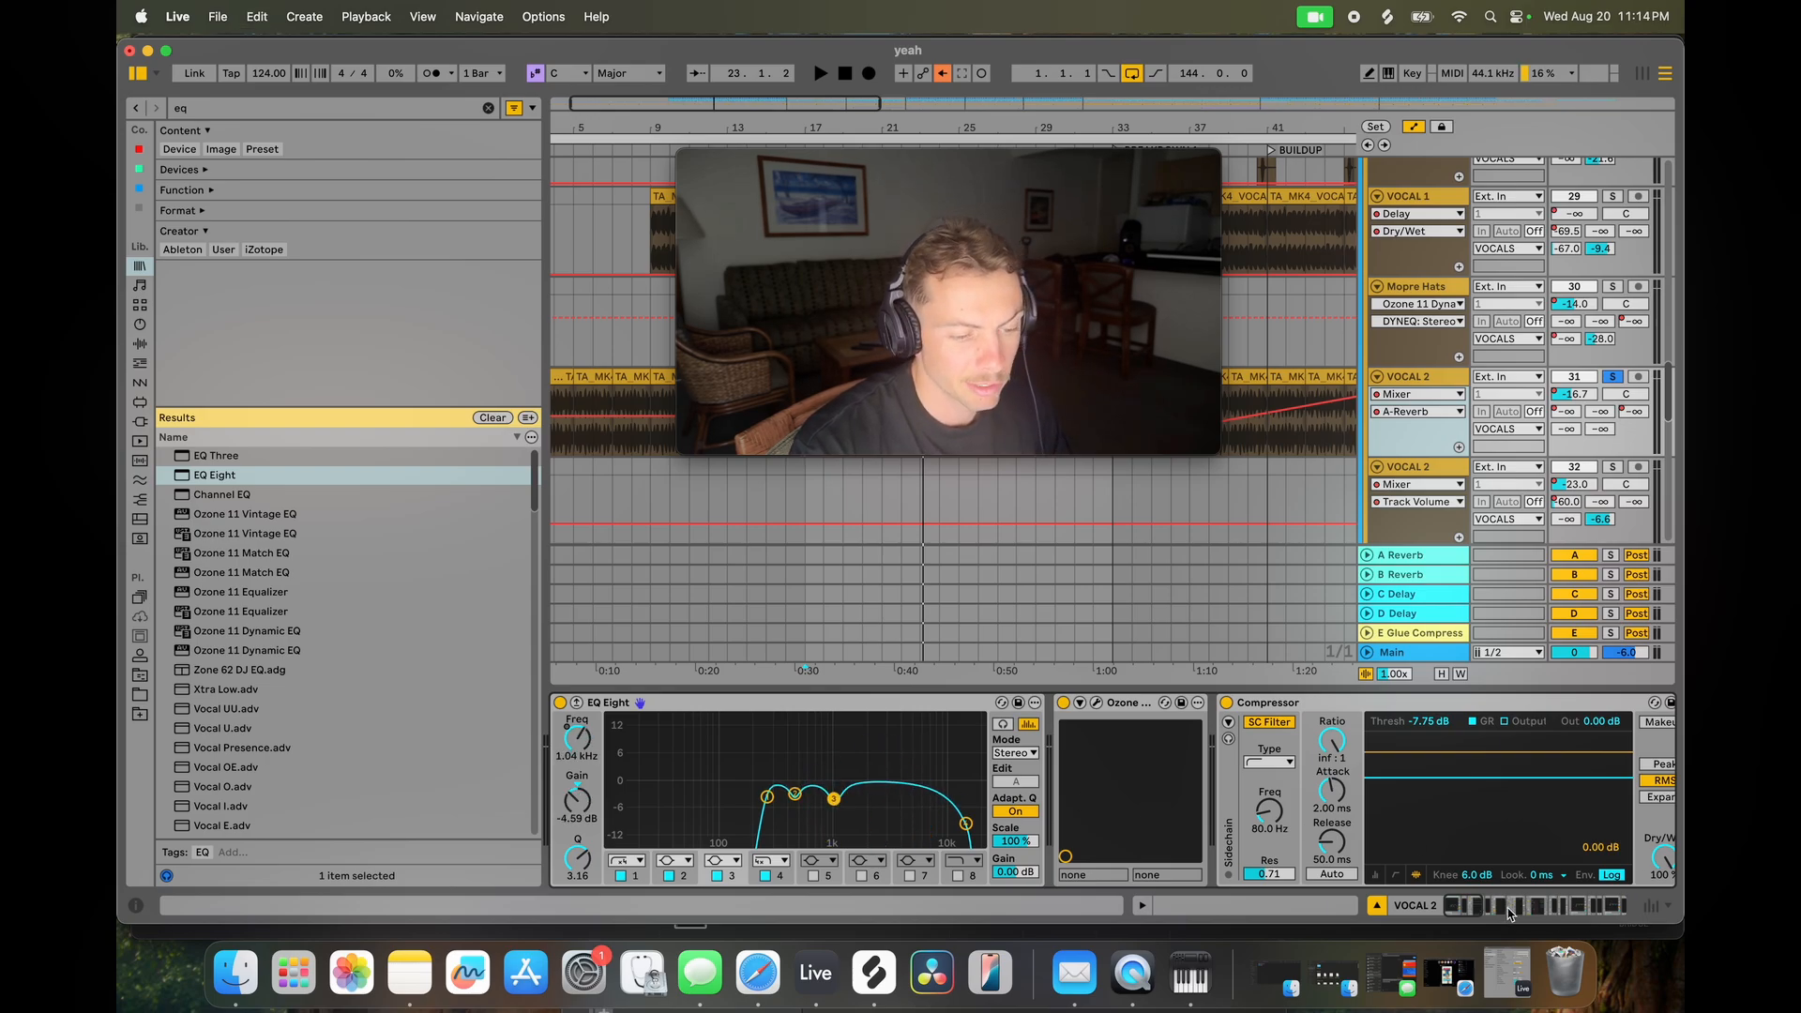
pyautogui.press('space')
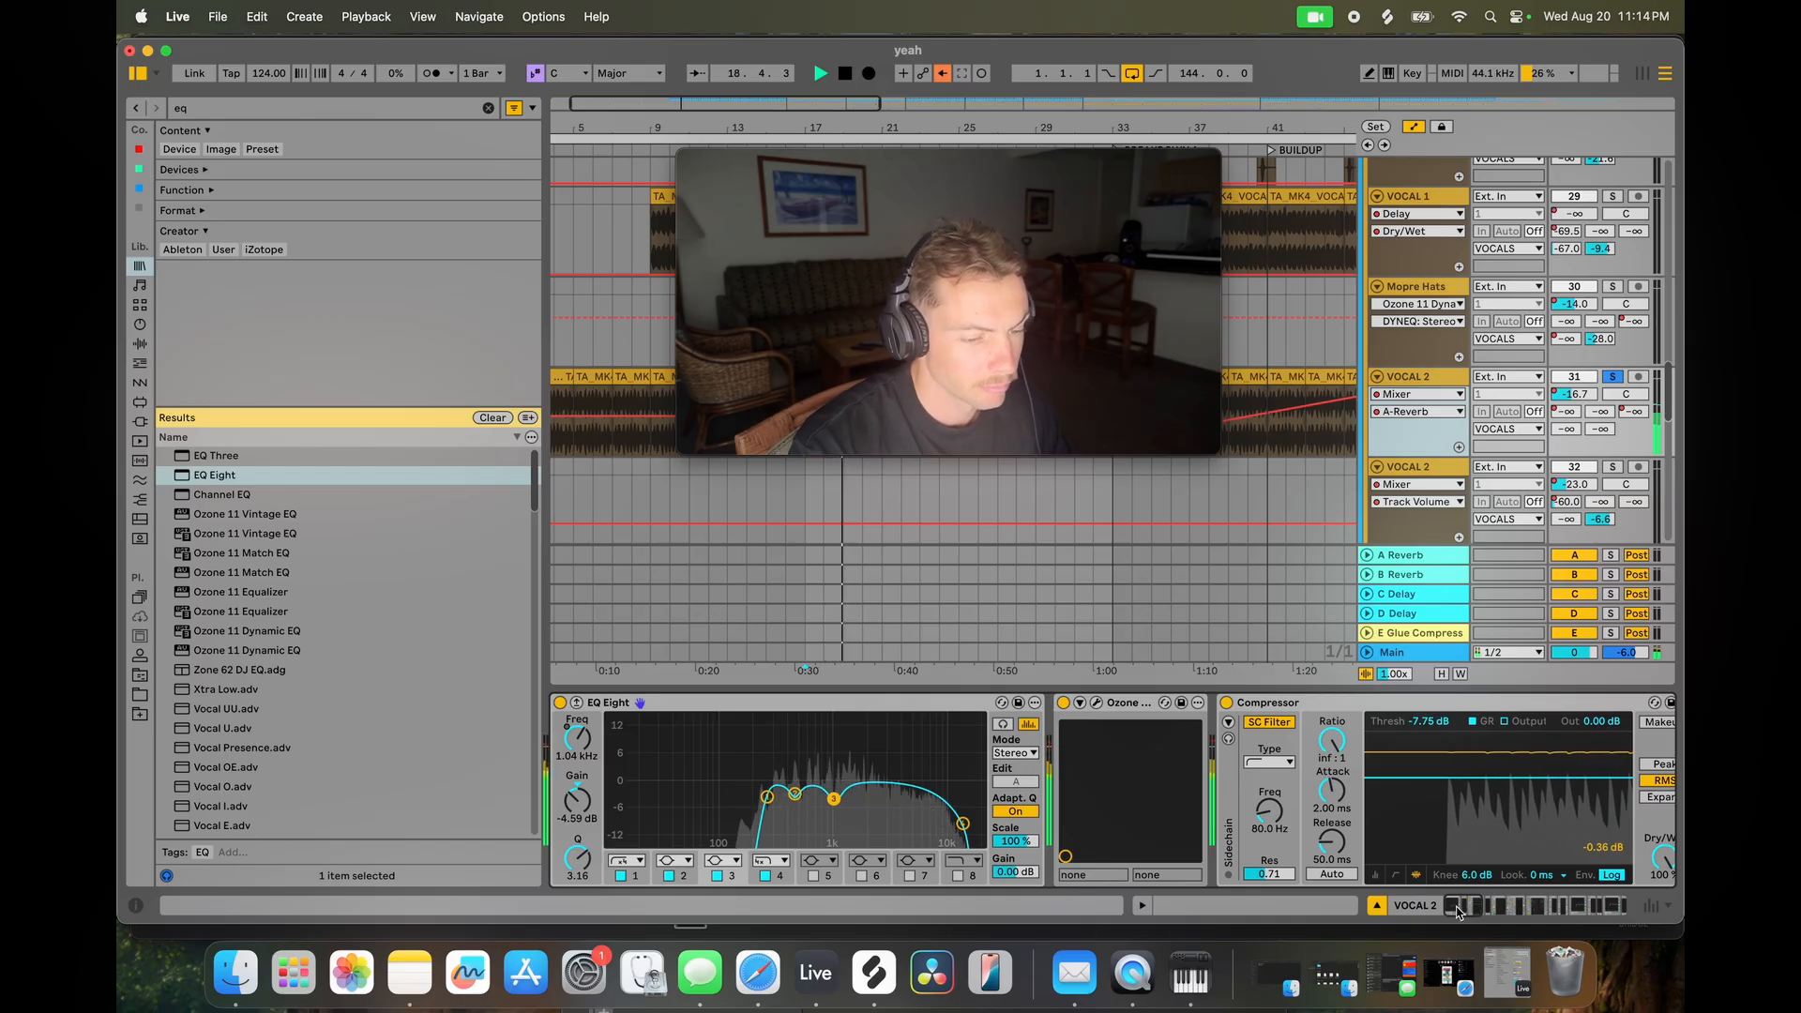
pyautogui.press('space')
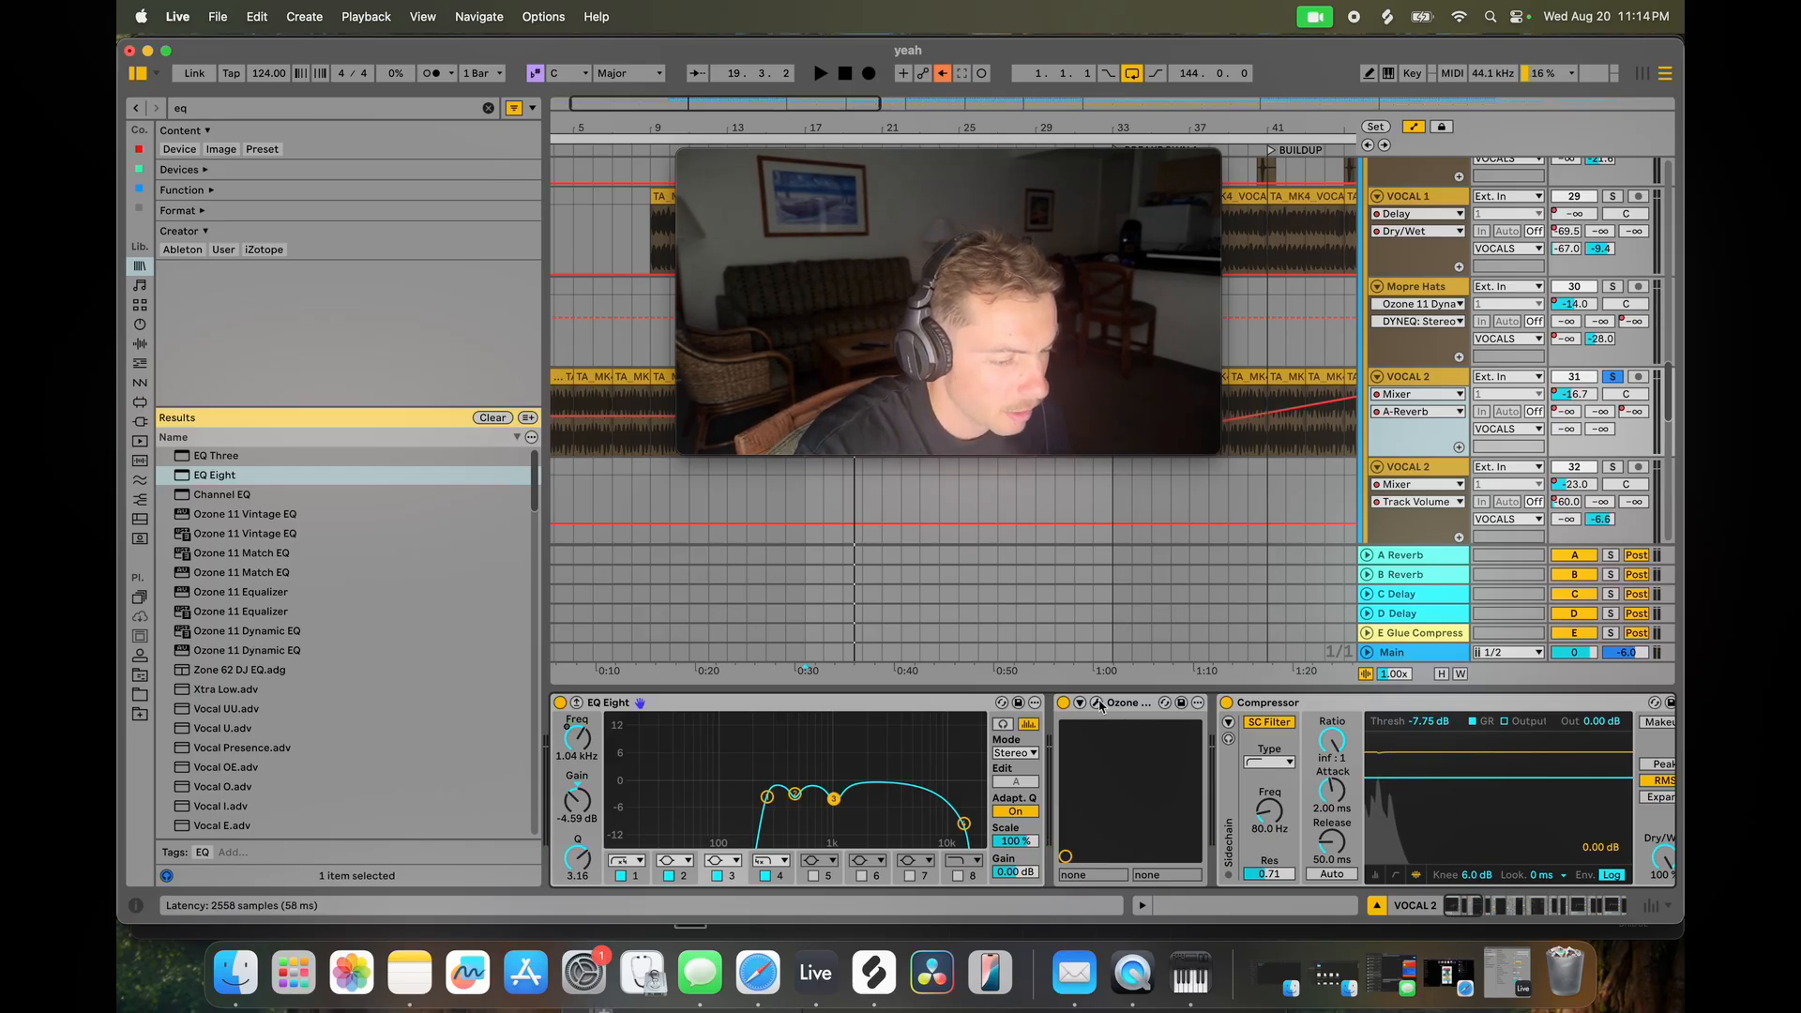
# Inspect the Ozone 11 Dynamic EQ and Ozone 11 Imager on the upper VOCAL 2 track, playing the loop through the Imager and closing both windows.
pyautogui.click(1097, 704)
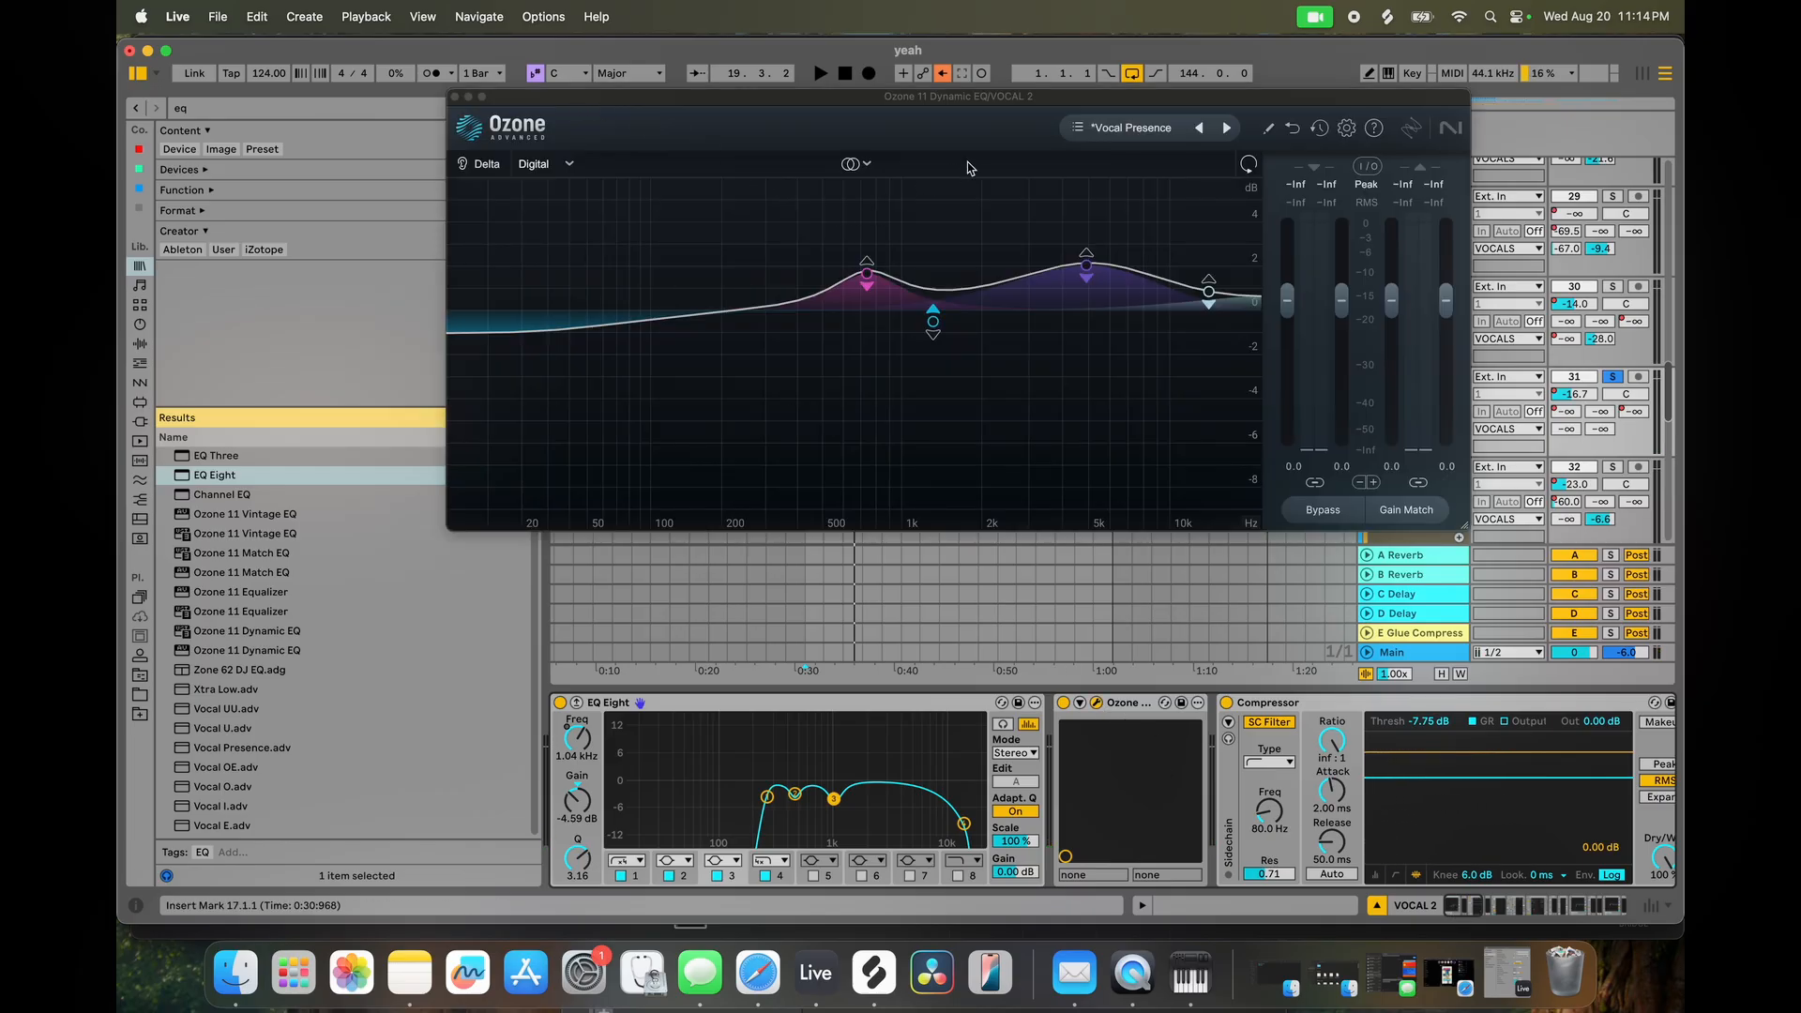
pyautogui.click(456, 97)
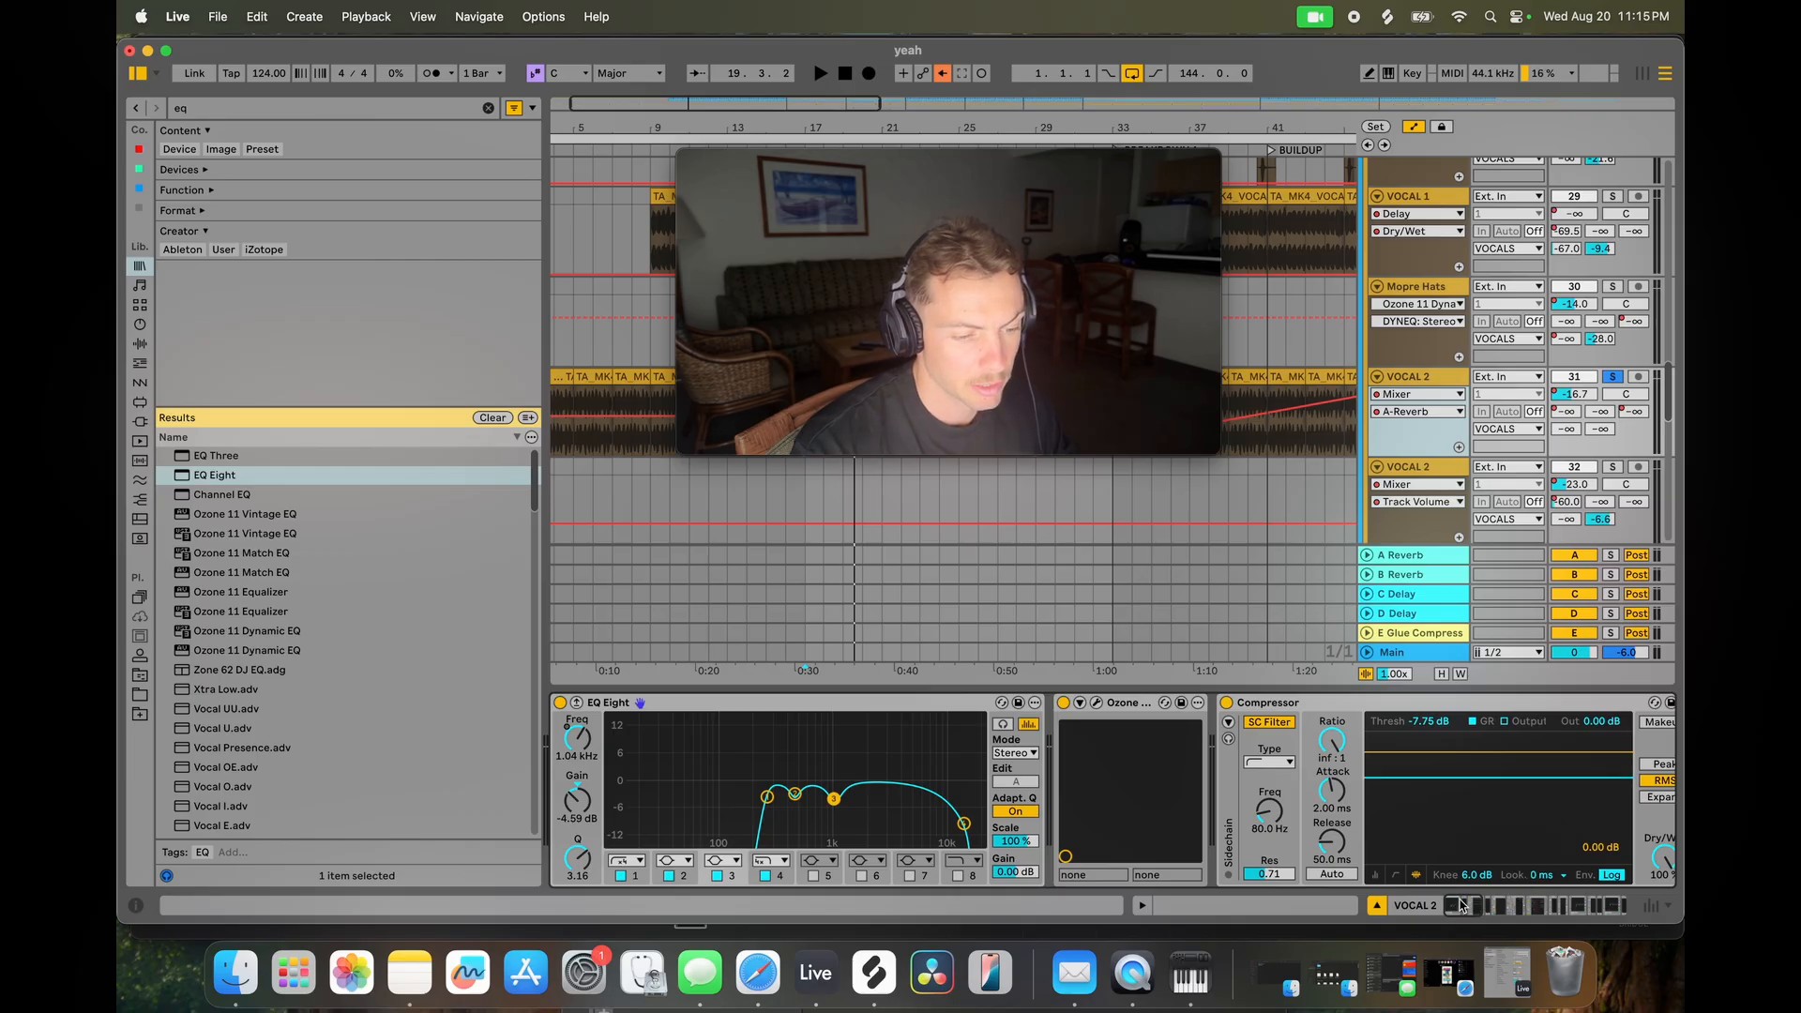
pyautogui.moveTo(1460, 903); pyautogui.dragTo(1491, 900)
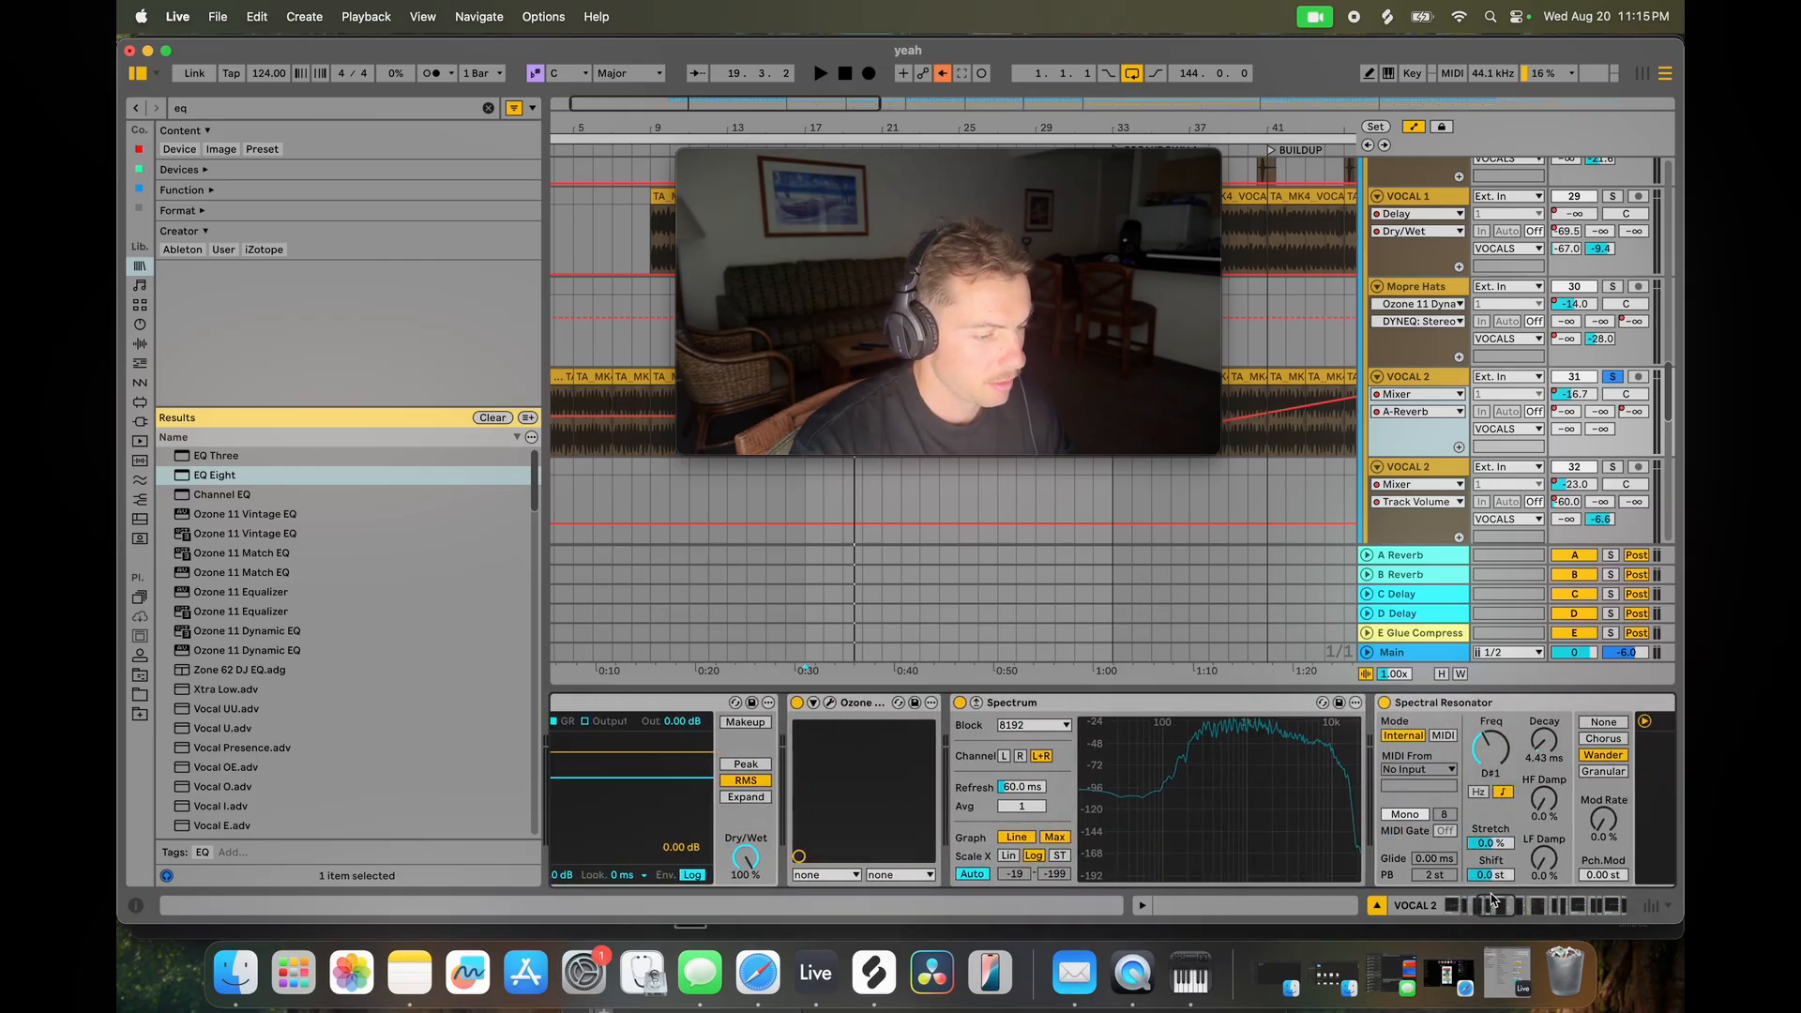
pyautogui.click(834, 704)
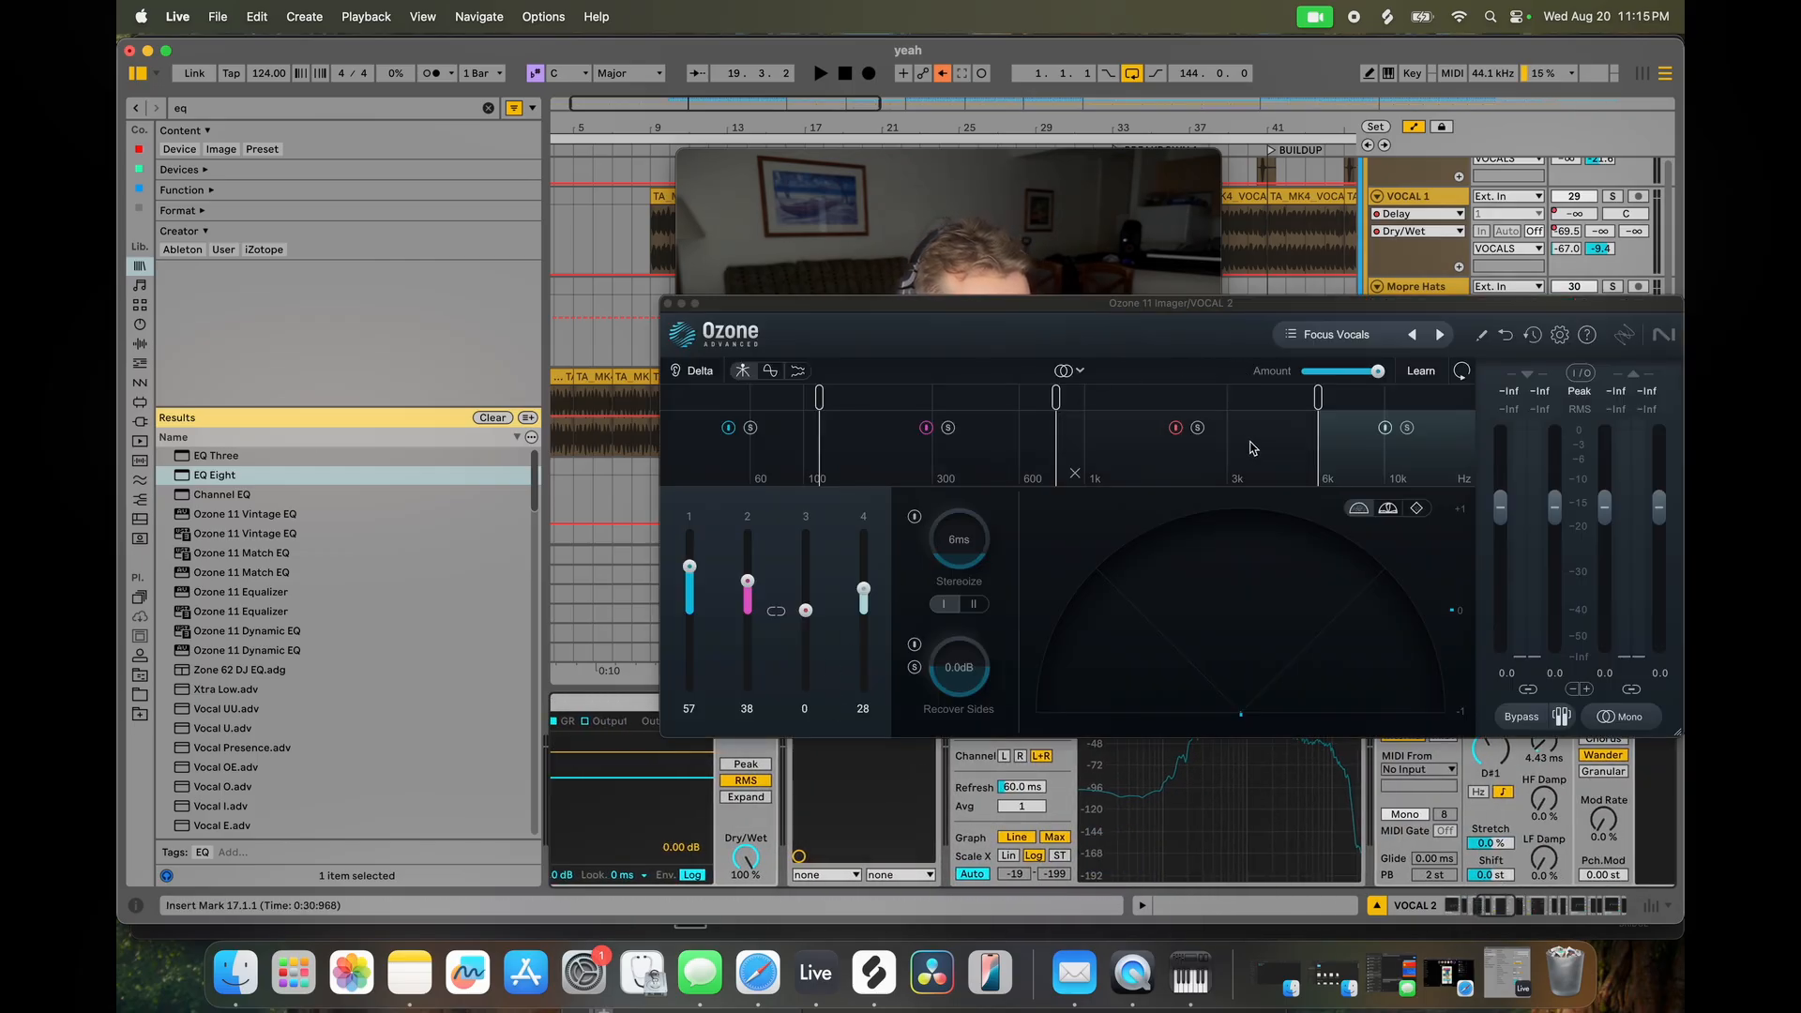
pyautogui.press('space')
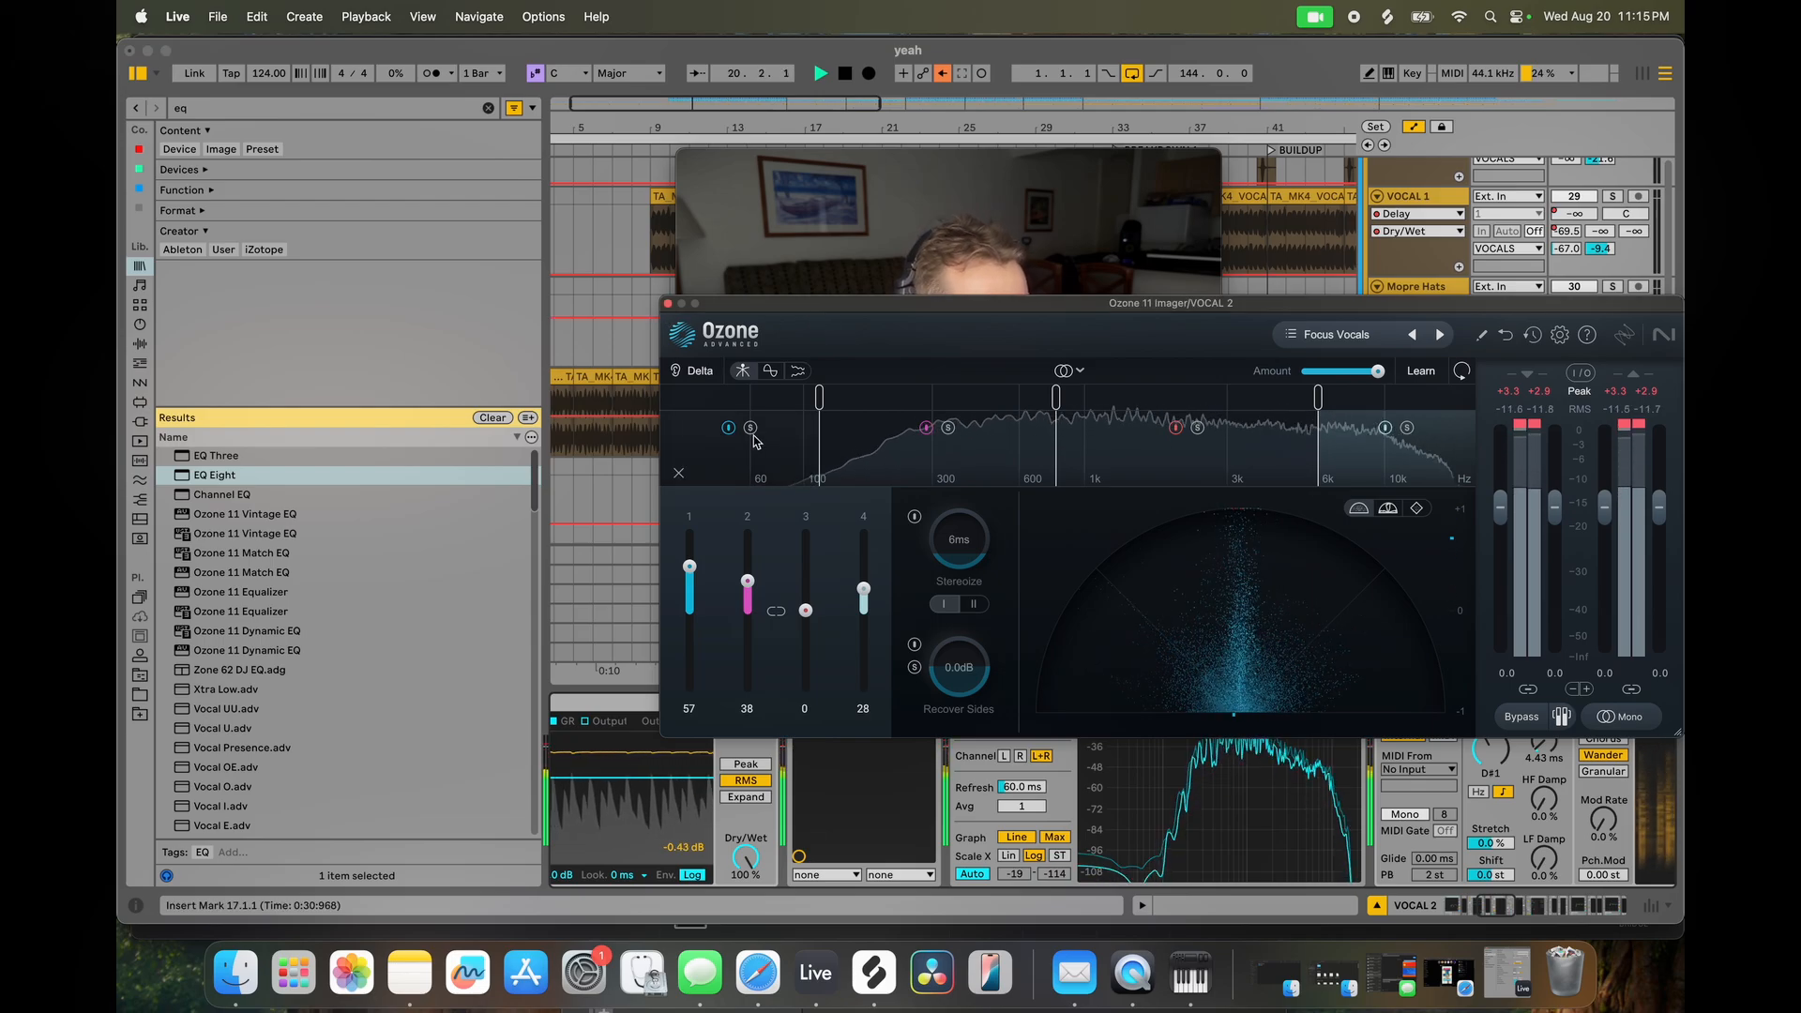
pyautogui.moveTo(846, 319); pyautogui.dragTo(670, 490)
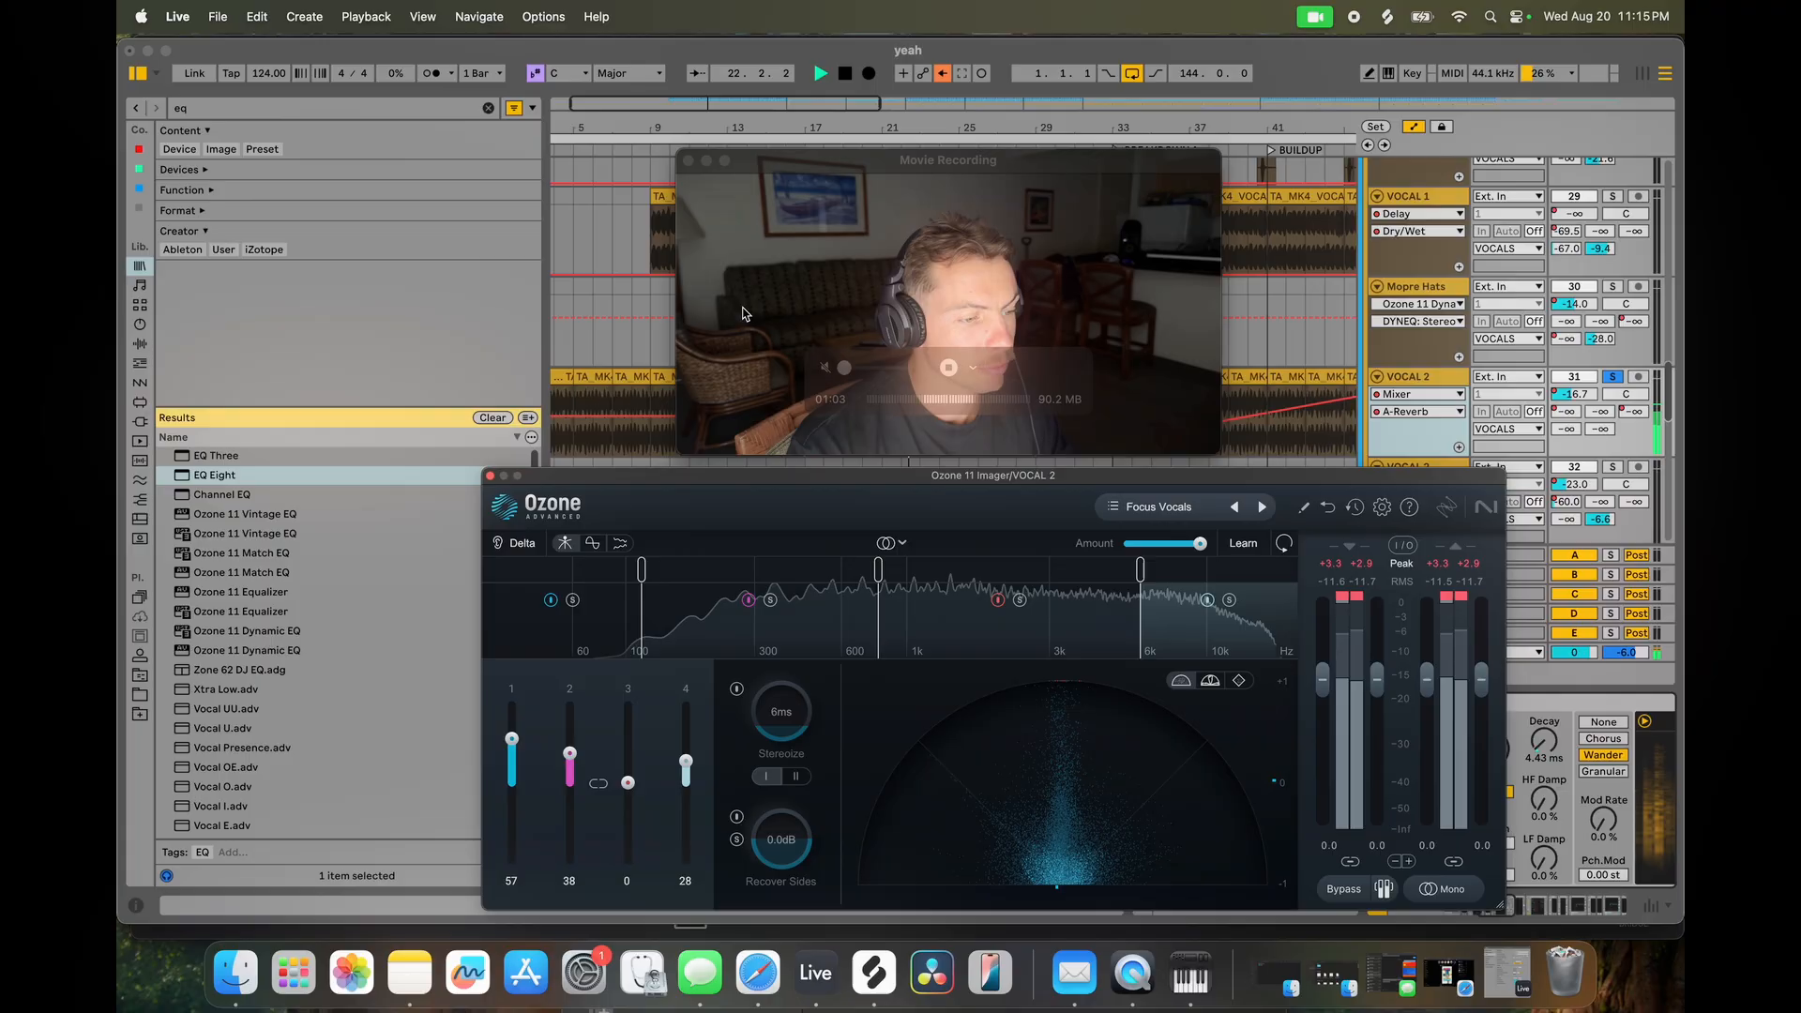
pyautogui.click(491, 478)
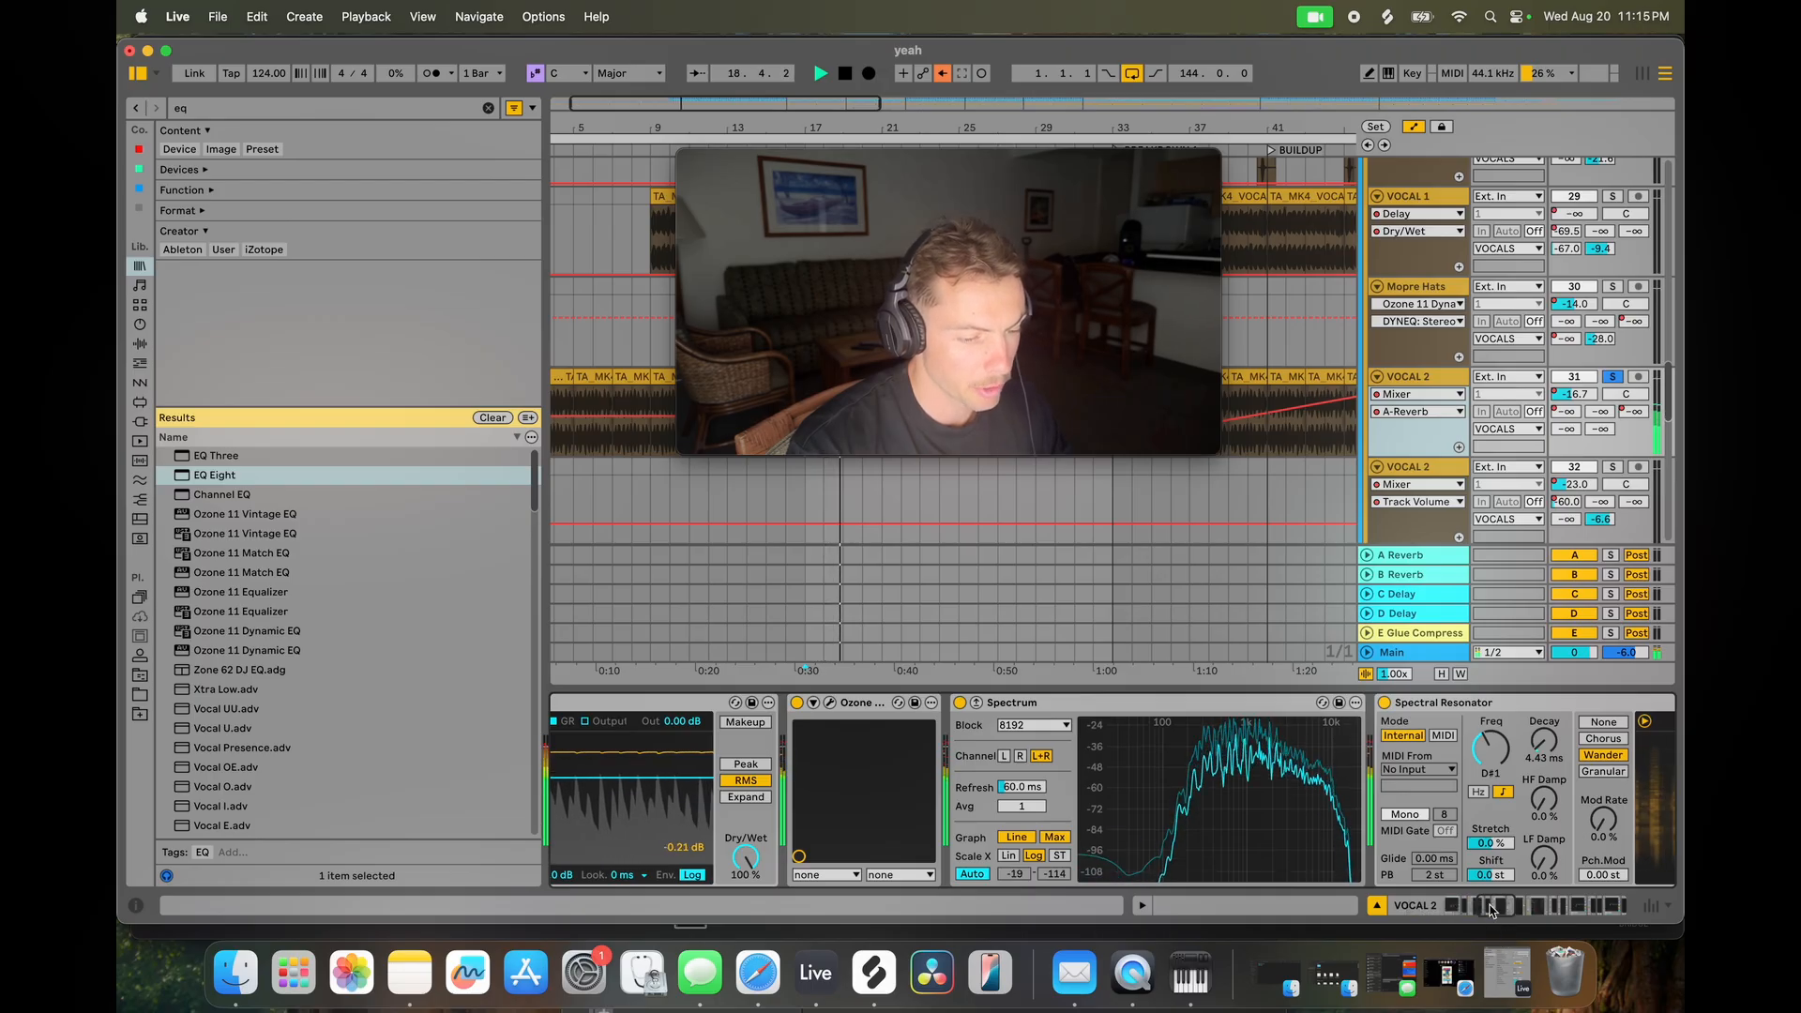
# Stop playback and show the Spectral Resonator Dry/Wet automation on the upper VOCAL 2 track across the whole arrangement.
pyautogui.hscroll(5, 1285, 844)
pyautogui.click(1247, 870)
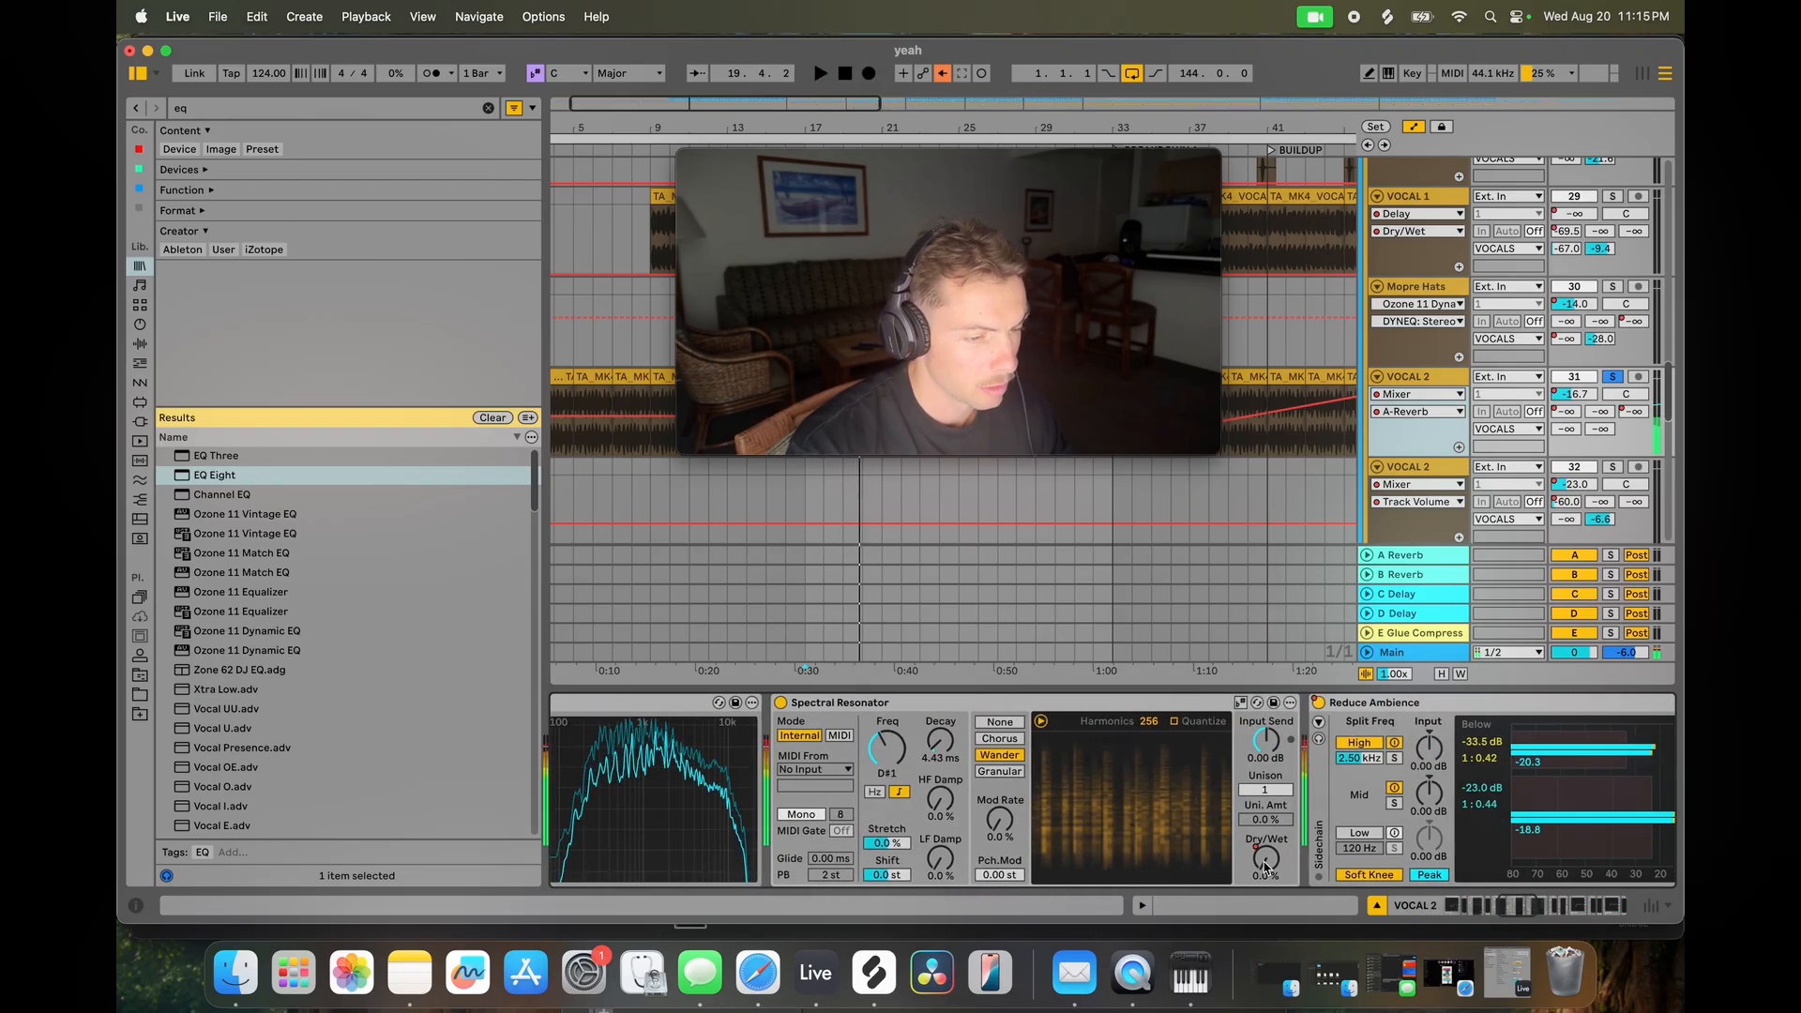
pyautogui.press('space')
pyautogui.moveTo(1141, 181); pyautogui.dragTo(1136, 571)
pyautogui.click(1089, 75)
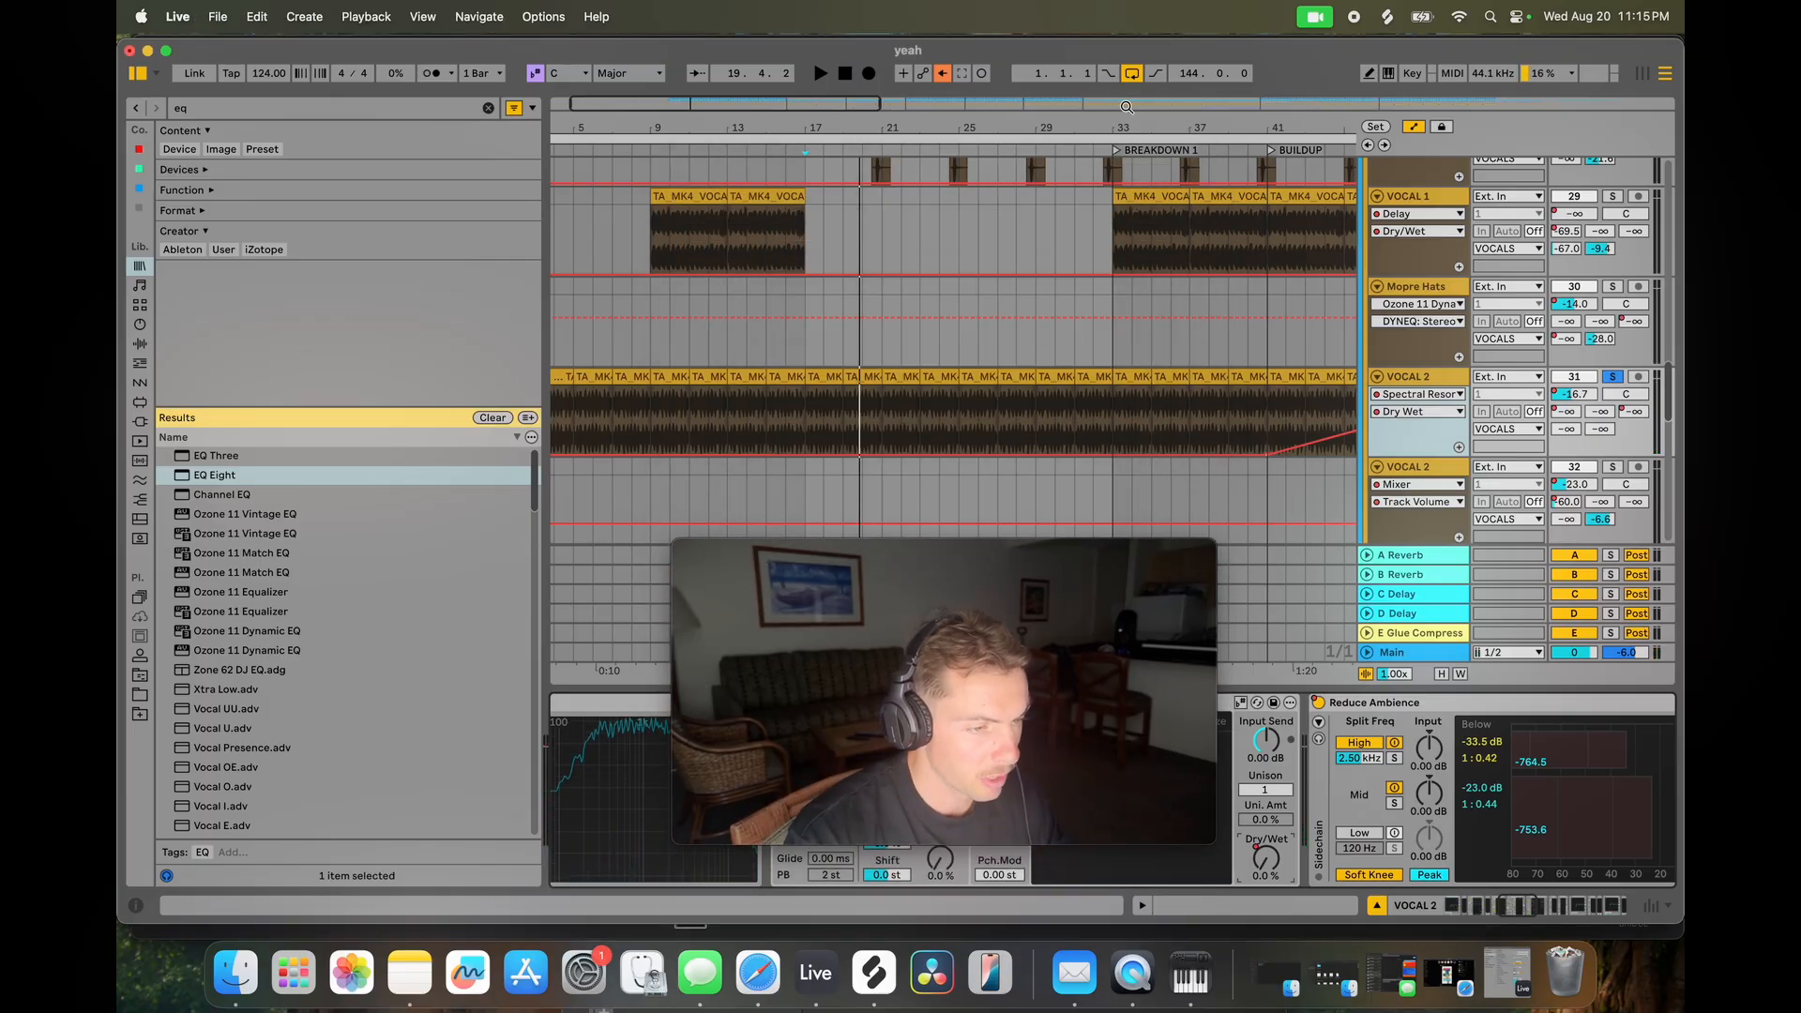
pyautogui.doubleClick(1126, 107)
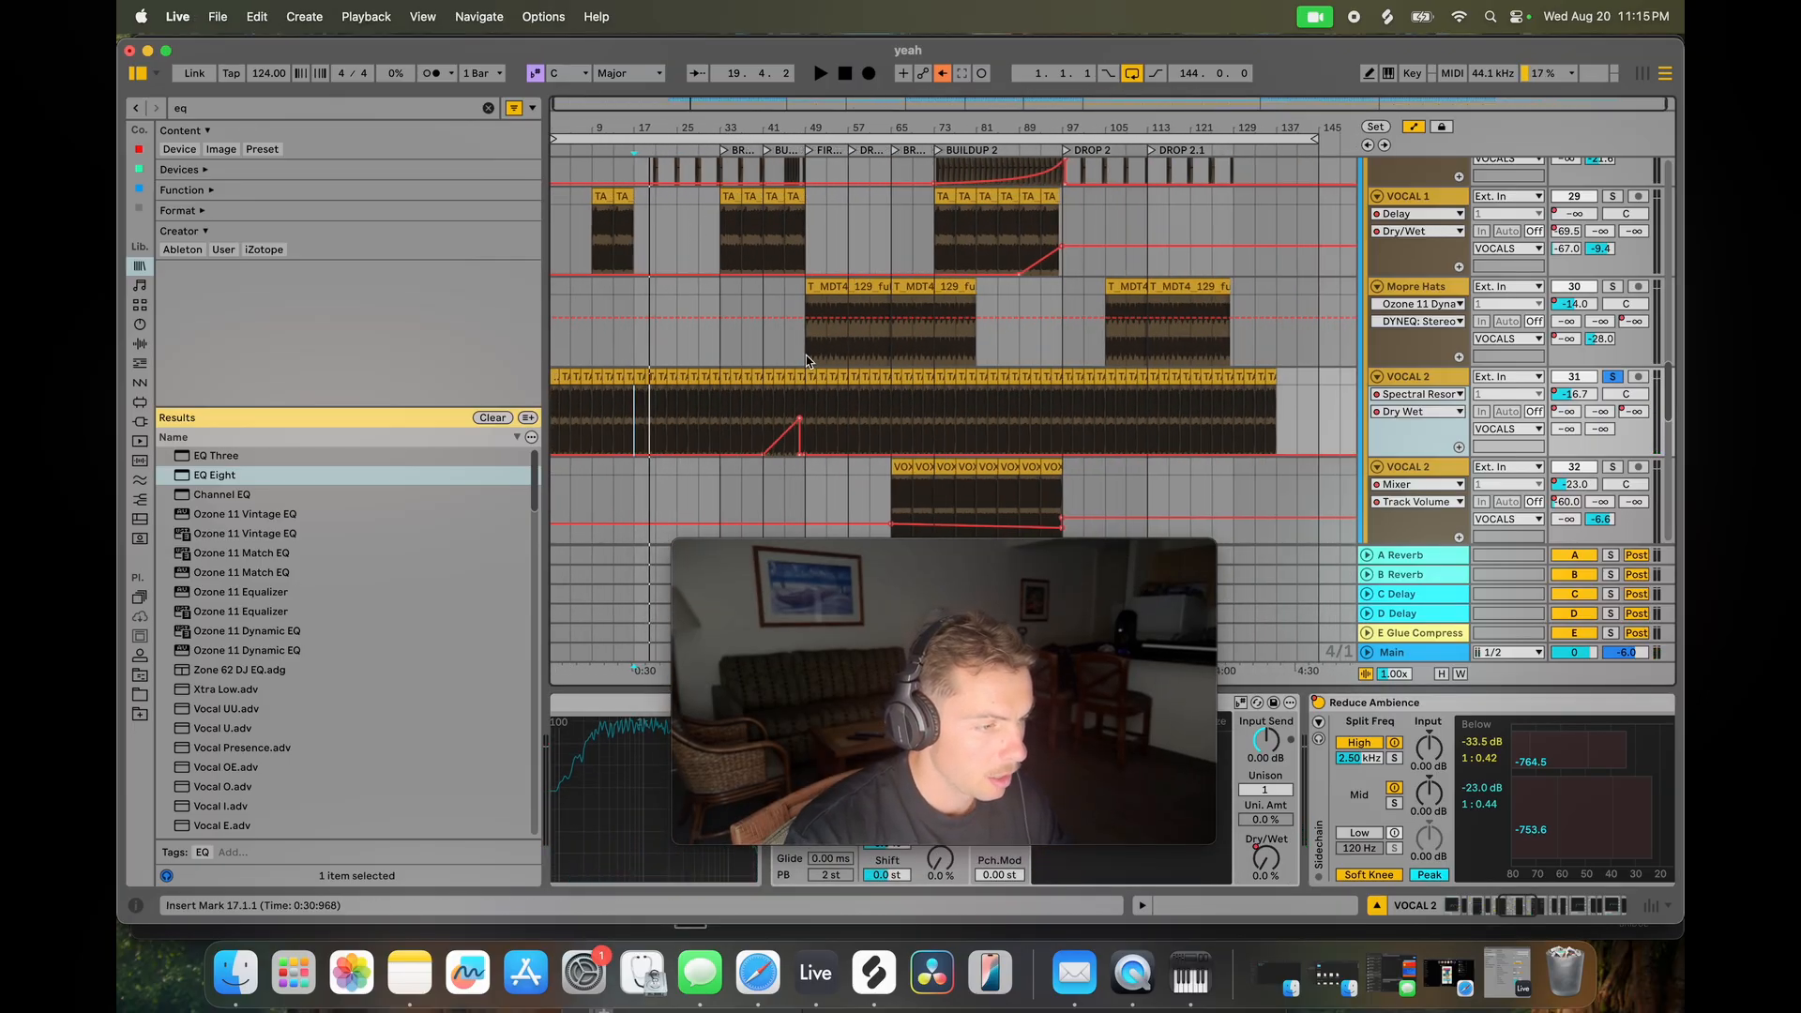
# Play the upper VOCAL 2 track from bar 41 through the buildup into the first drop to hear the Spectral Resonator Dry/Wet ramp.
pyautogui.moveTo(788, 128); pyautogui.dragTo(763, 329)
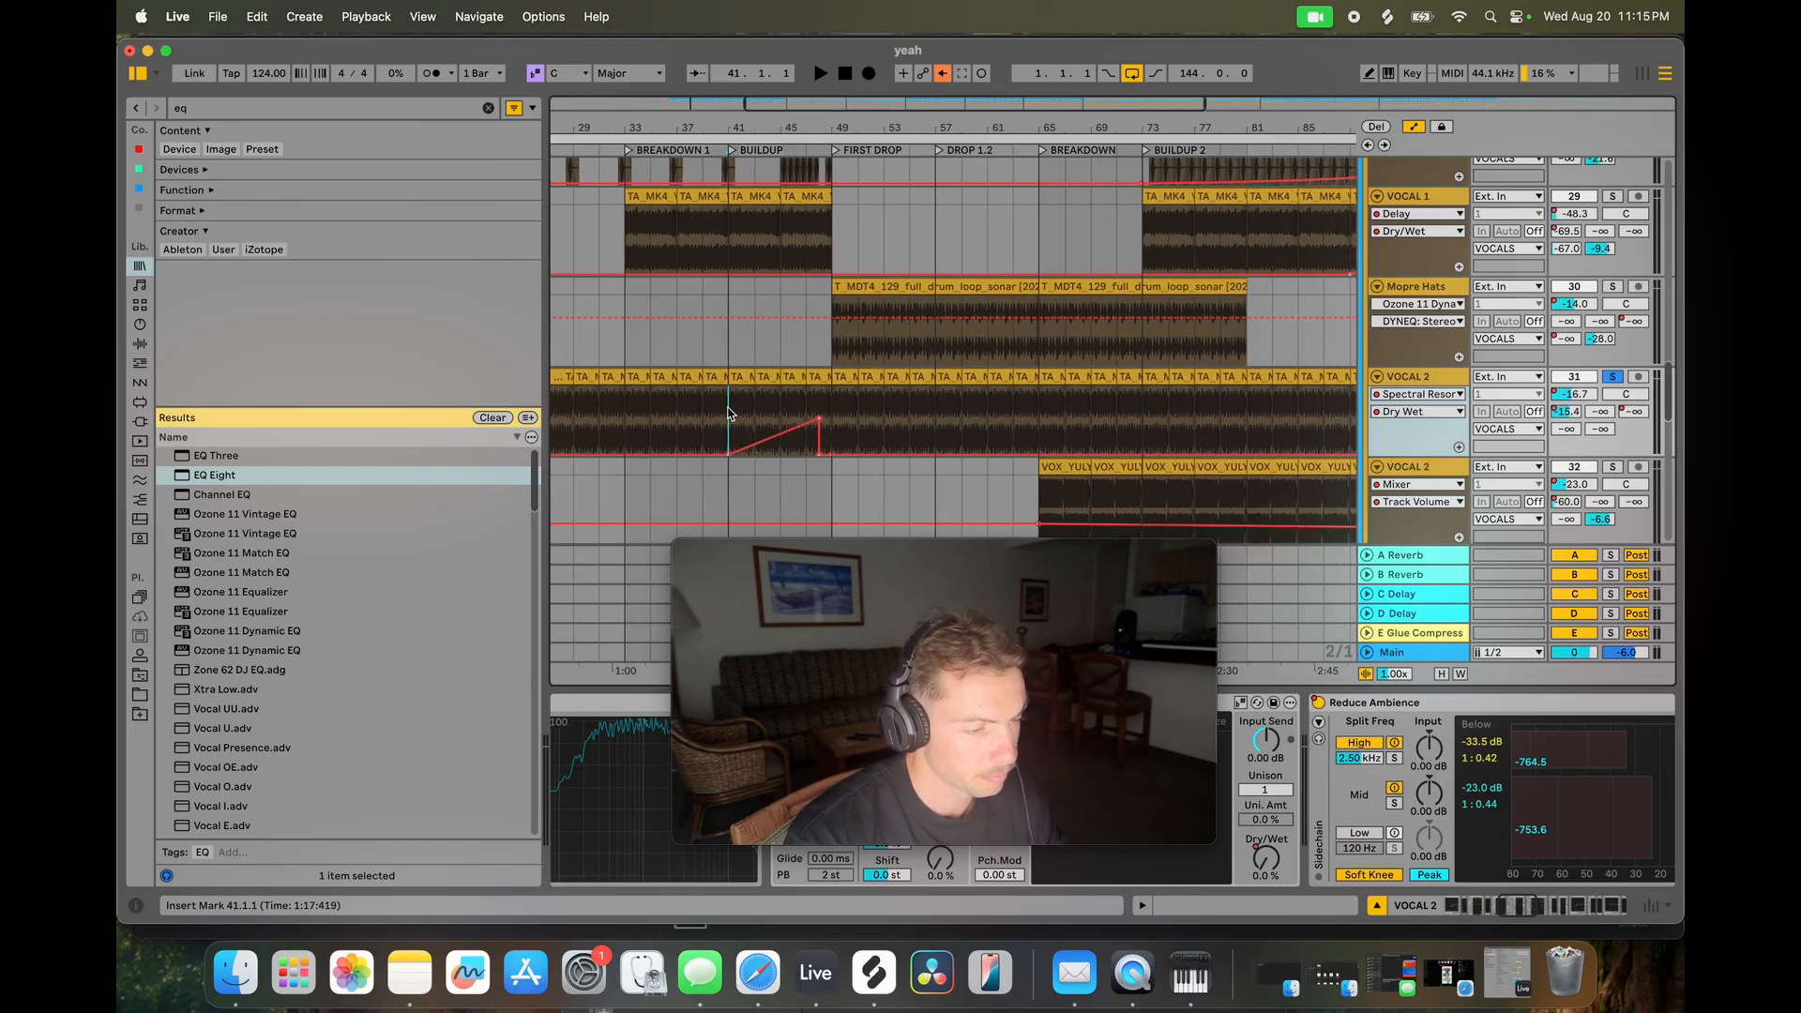
pyautogui.press('space')
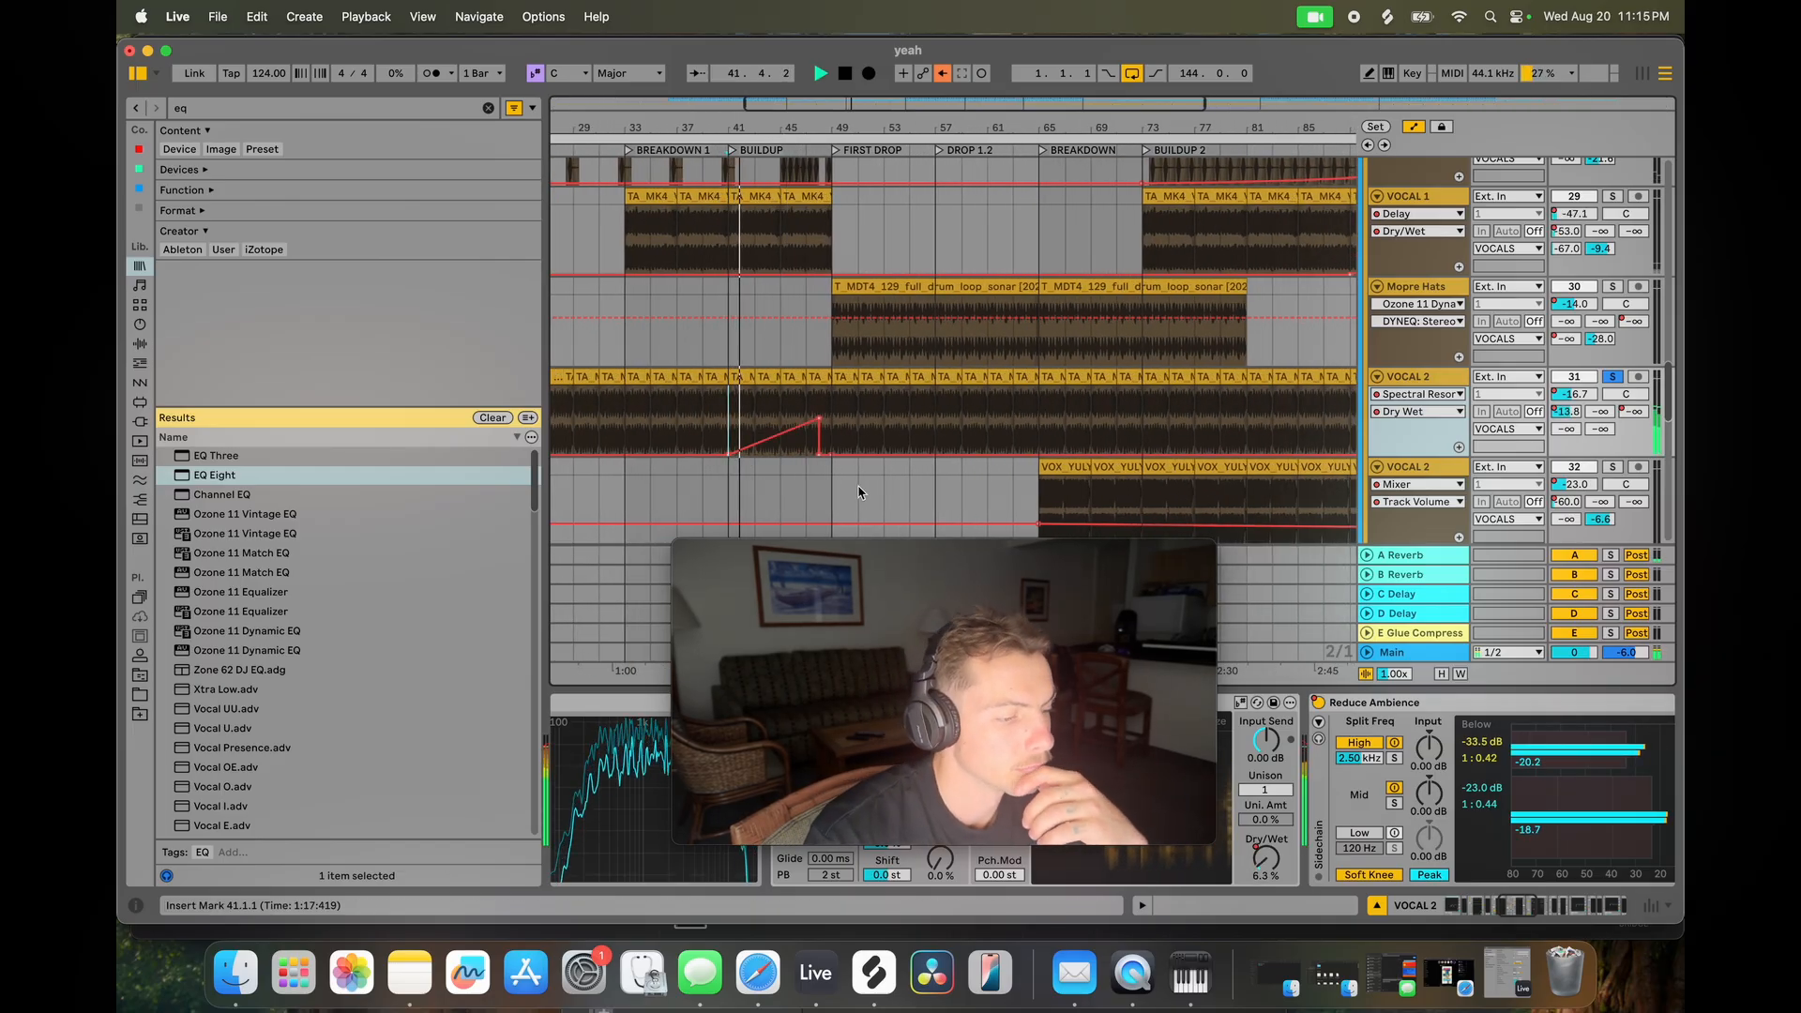
pyautogui.moveTo(938, 544)
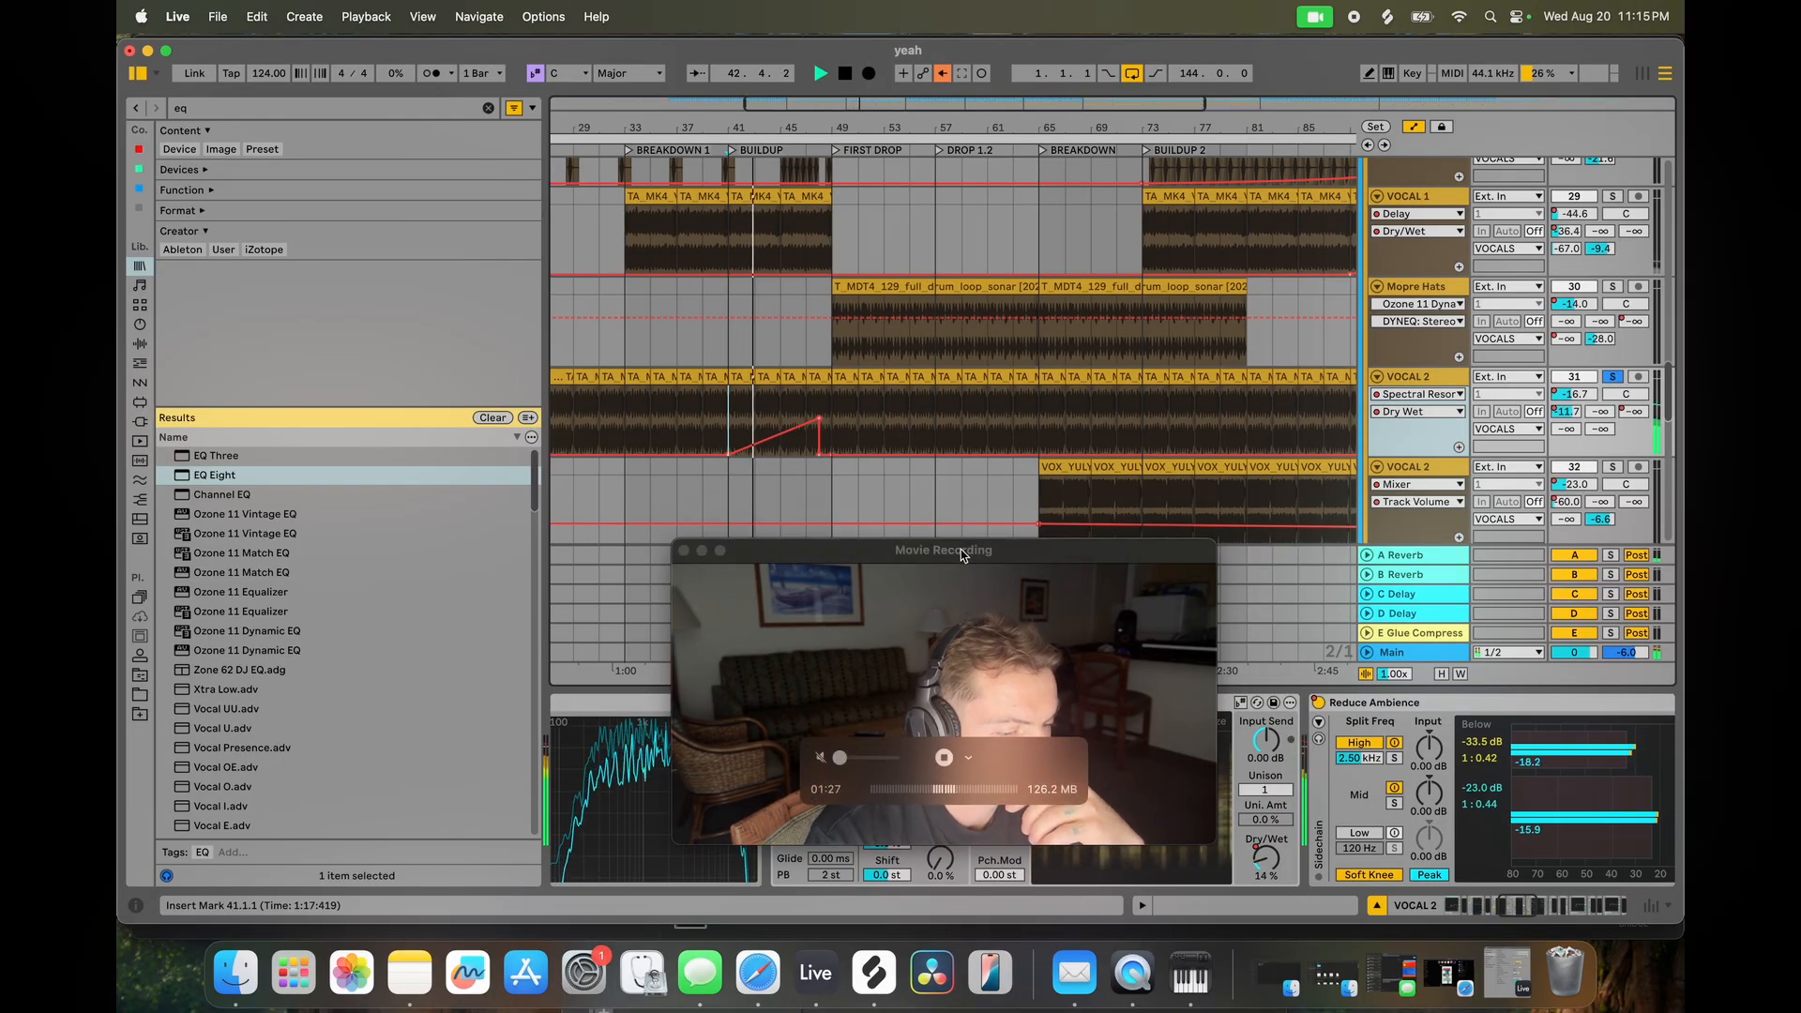
pyautogui.moveTo(819, 423)
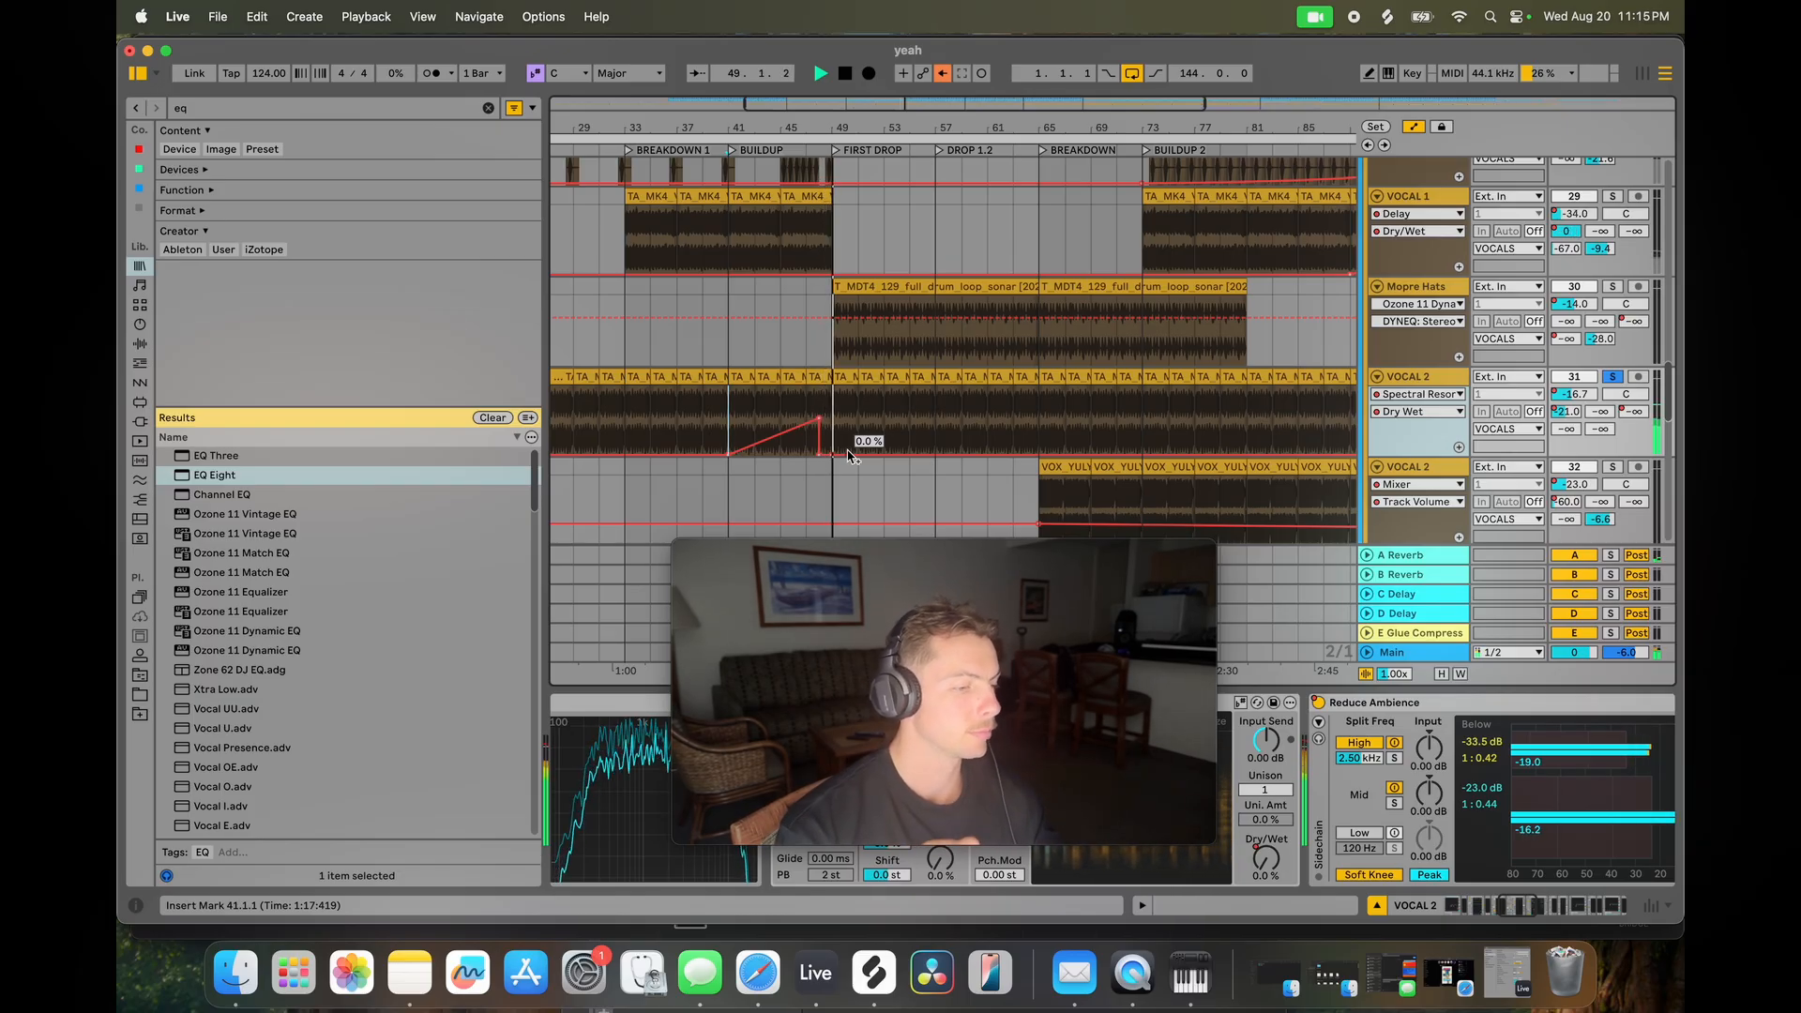
pyautogui.press('space')
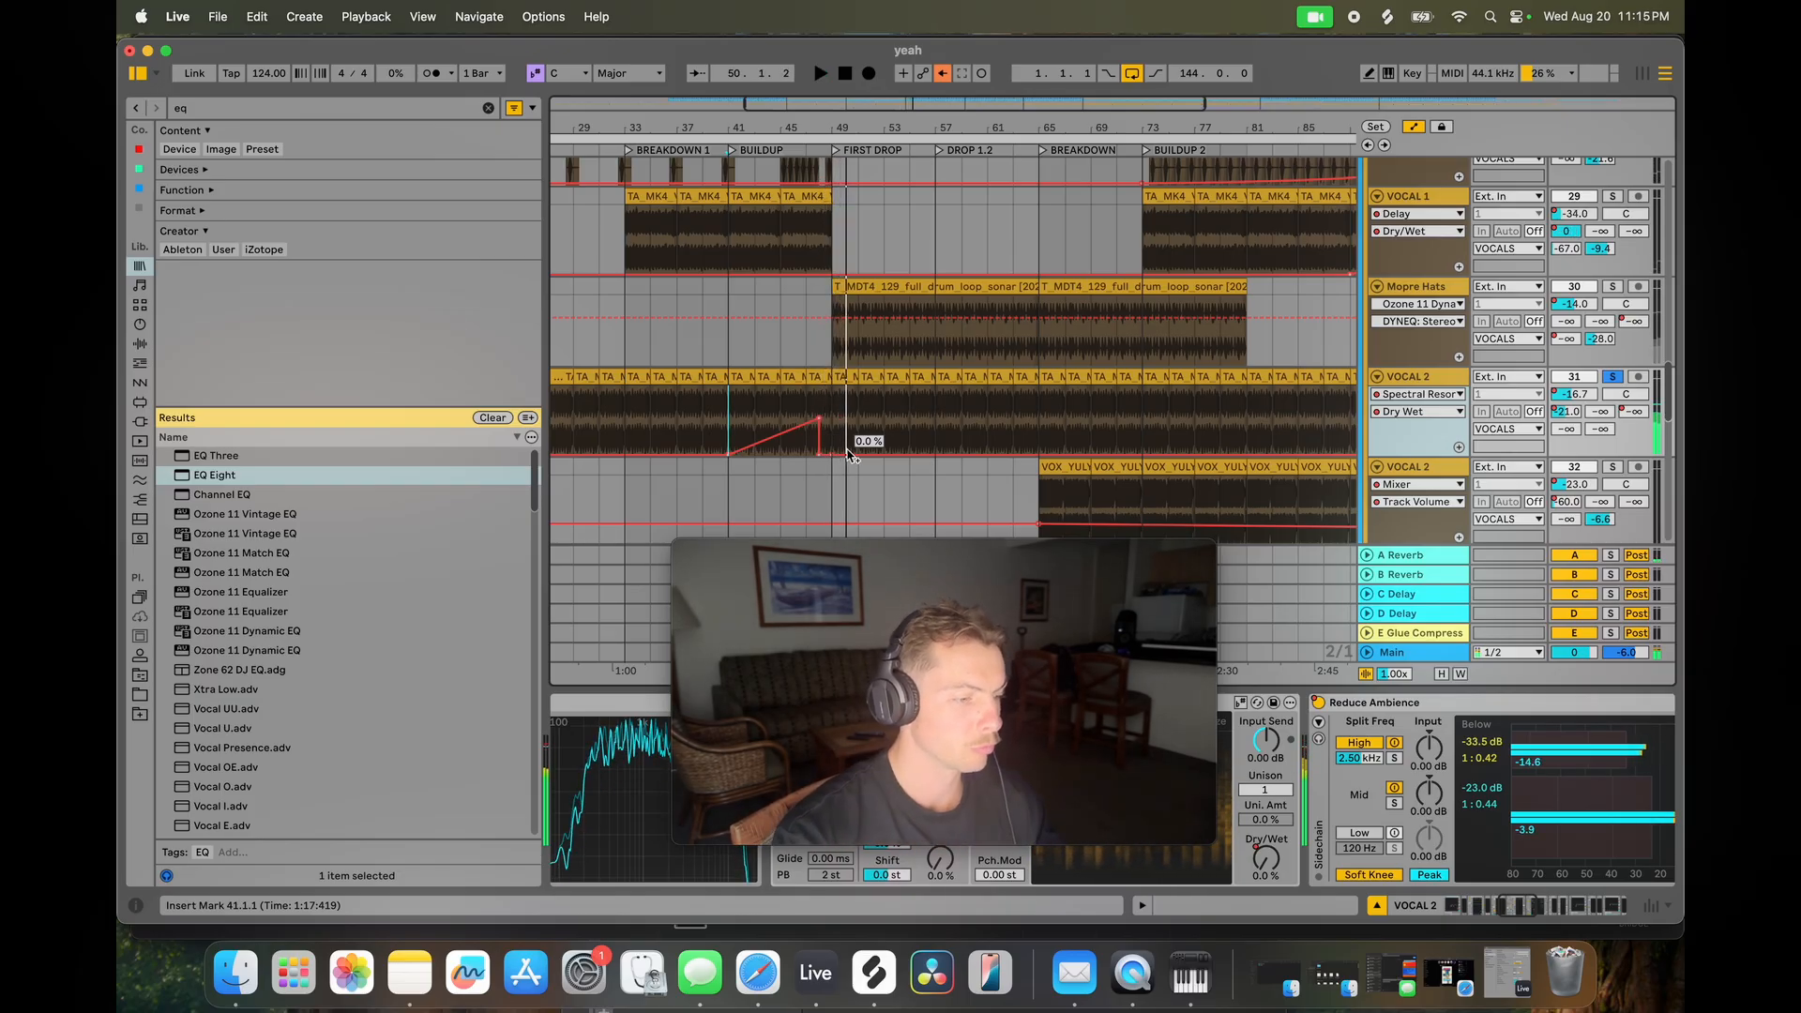
# Replay the end of the Spectral Resonator ramp from bar 47, looking closely at its cut-off before the first drop.
pyautogui.moveTo(819, 118); pyautogui.dragTo(832, 295)
pyautogui.click(777, 354)
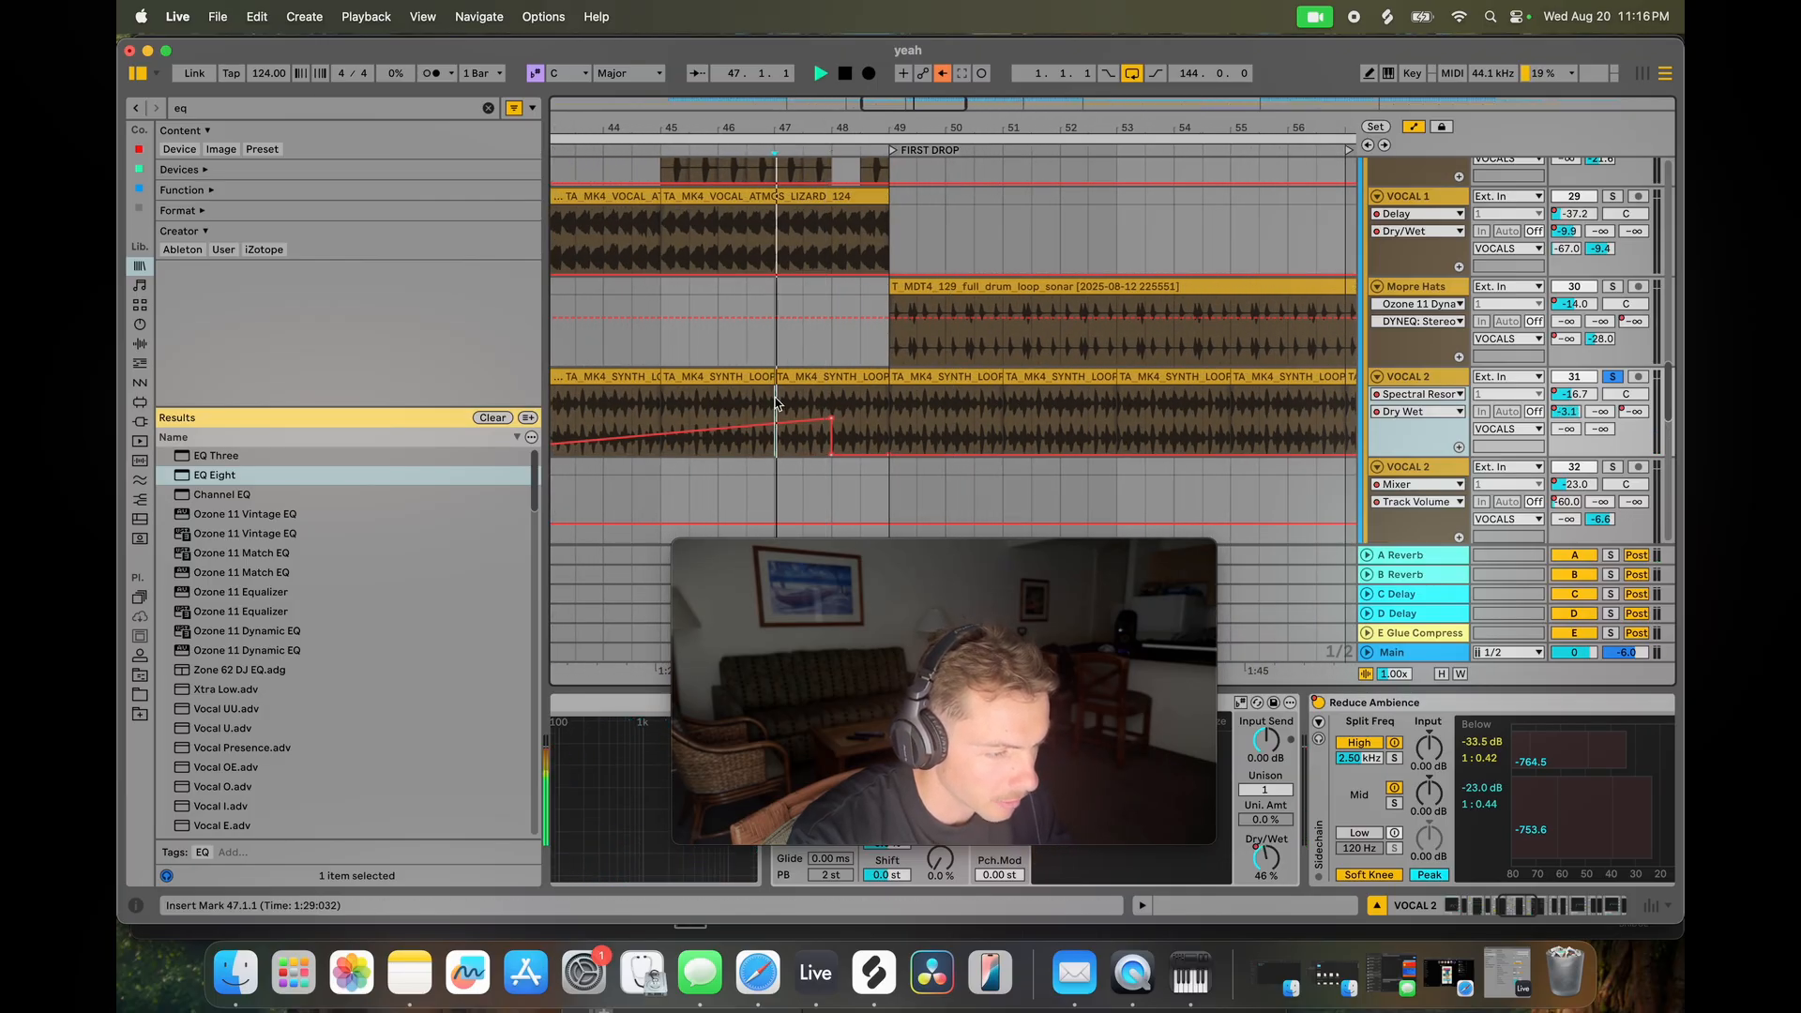
pyautogui.press('space')
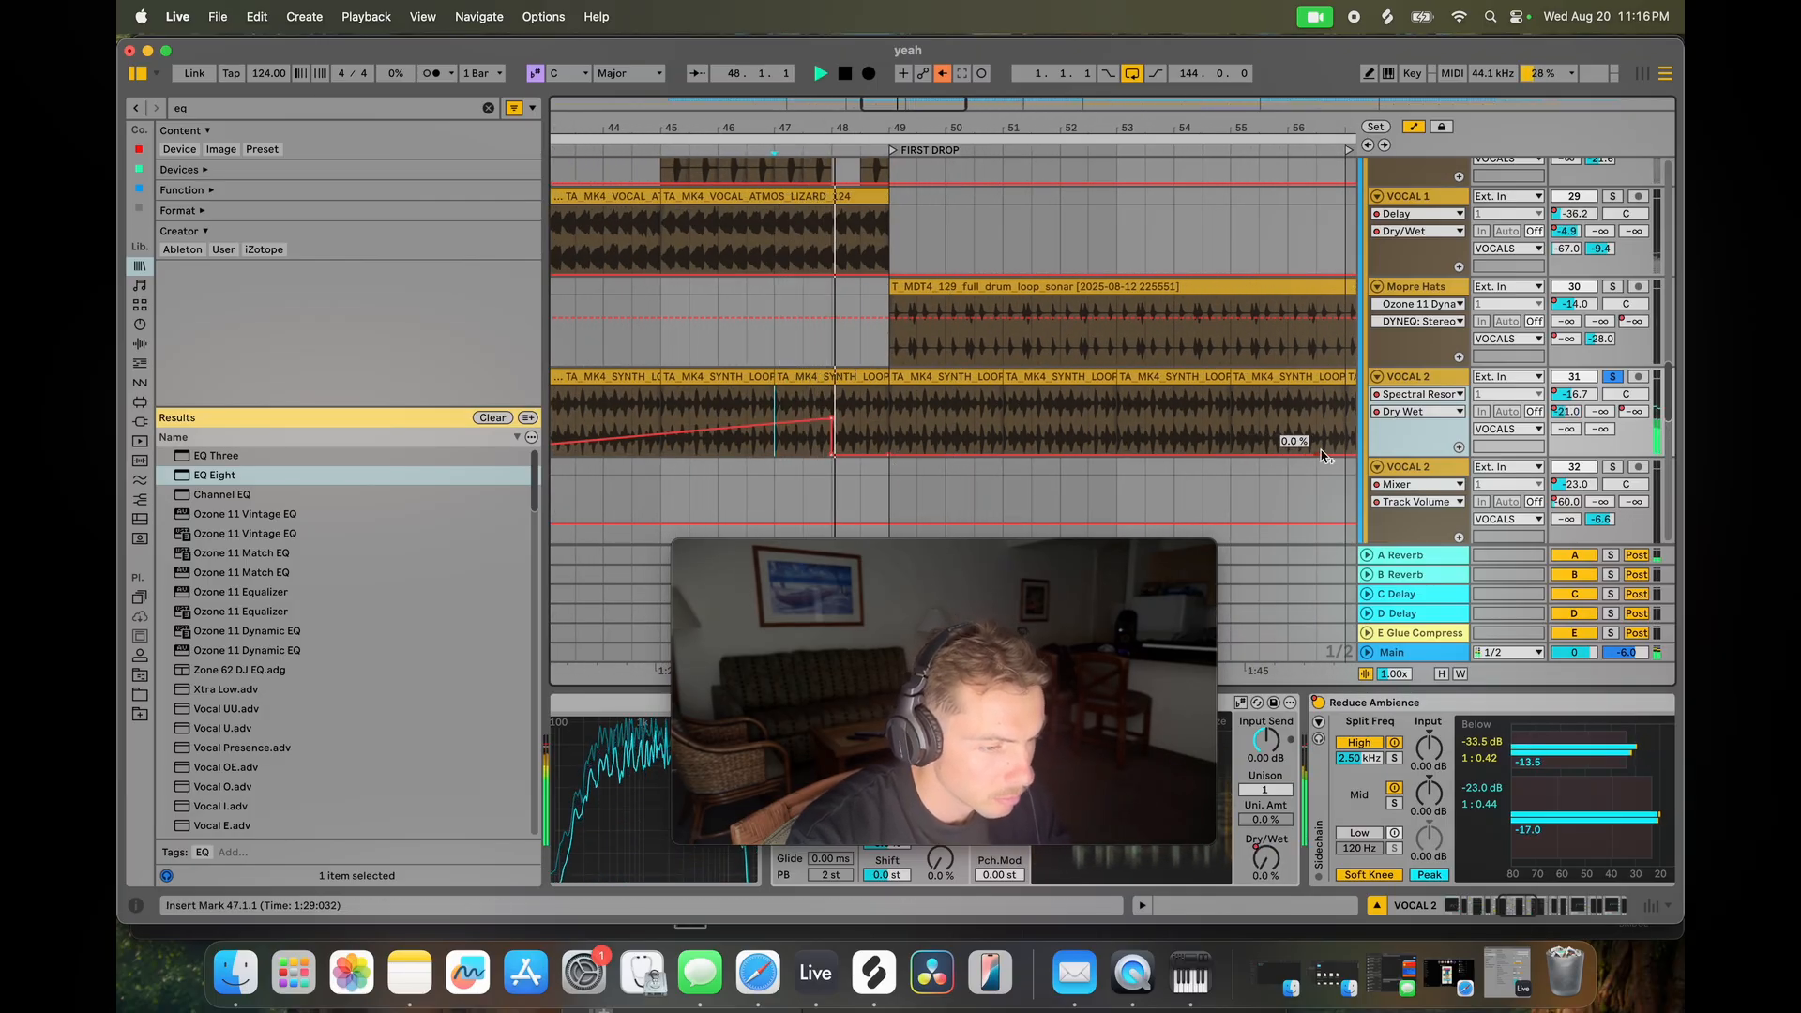
pyautogui.press('space')
# Show the A-Reverb send automation of the upper VOCAL 2 track across the whole arrangement.
pyautogui.click(1564, 413)
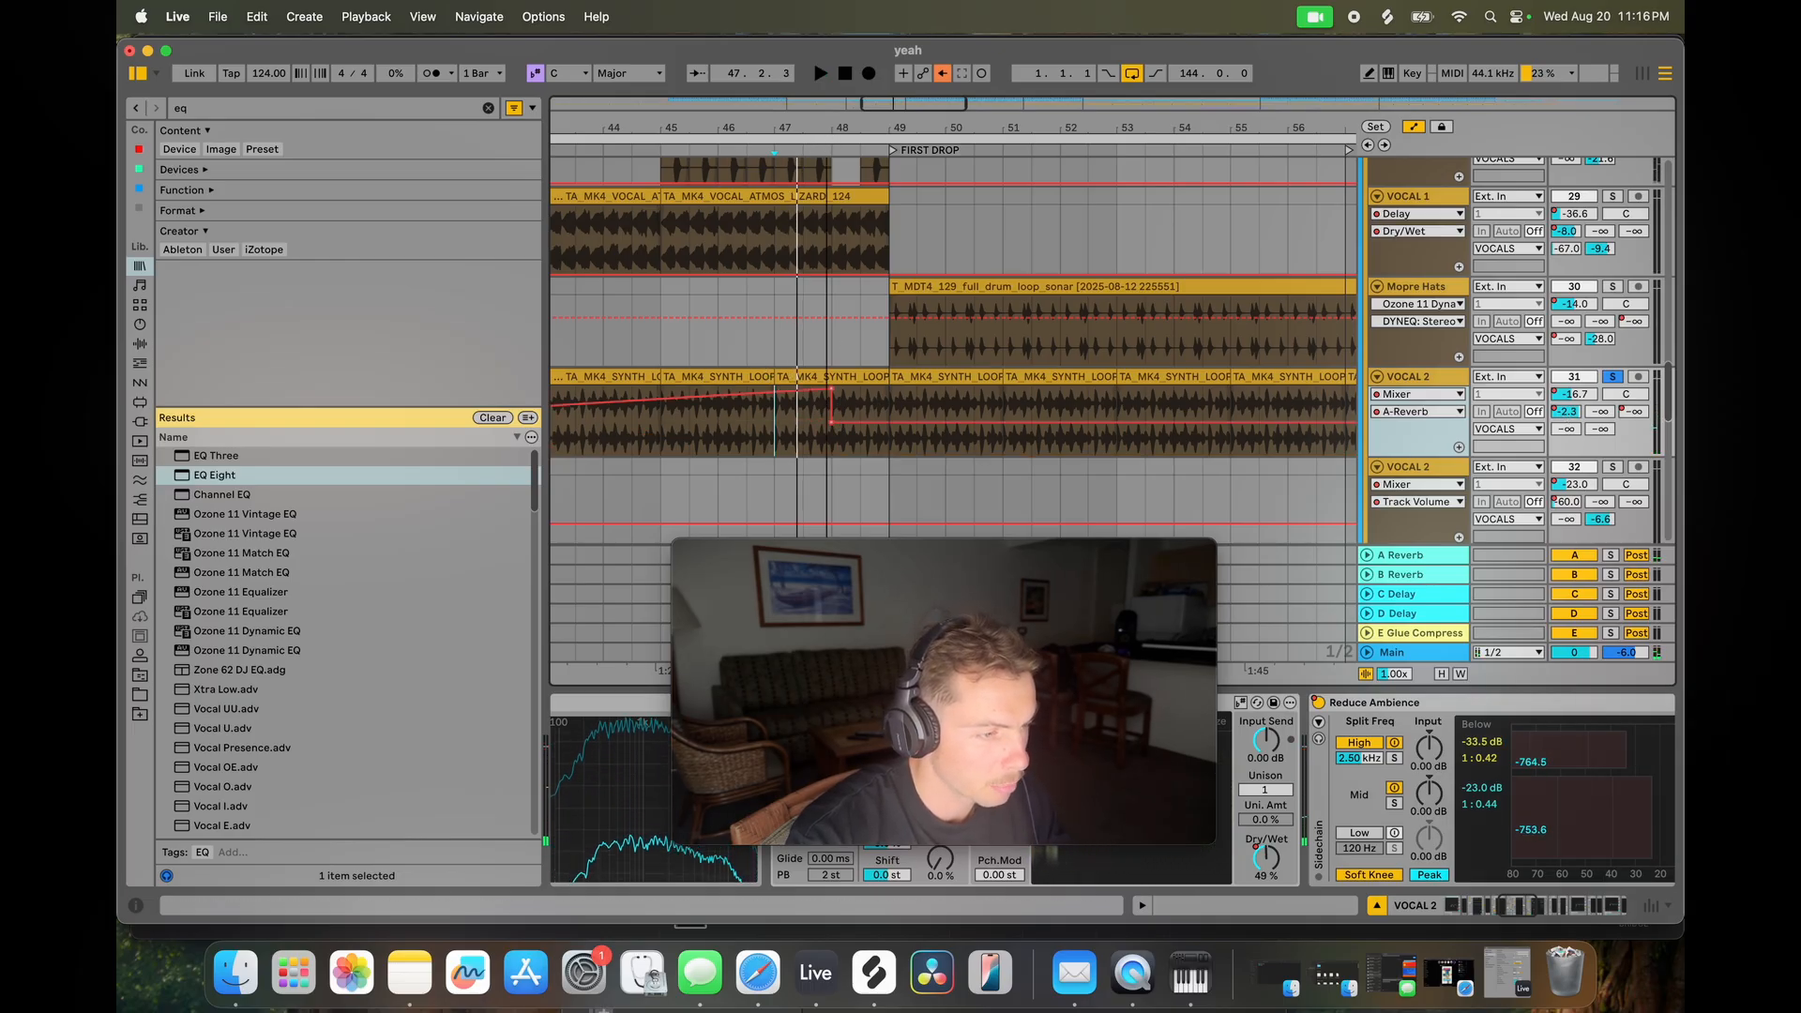
pyautogui.moveTo(826, 128); pyautogui.dragTo(826, 47)
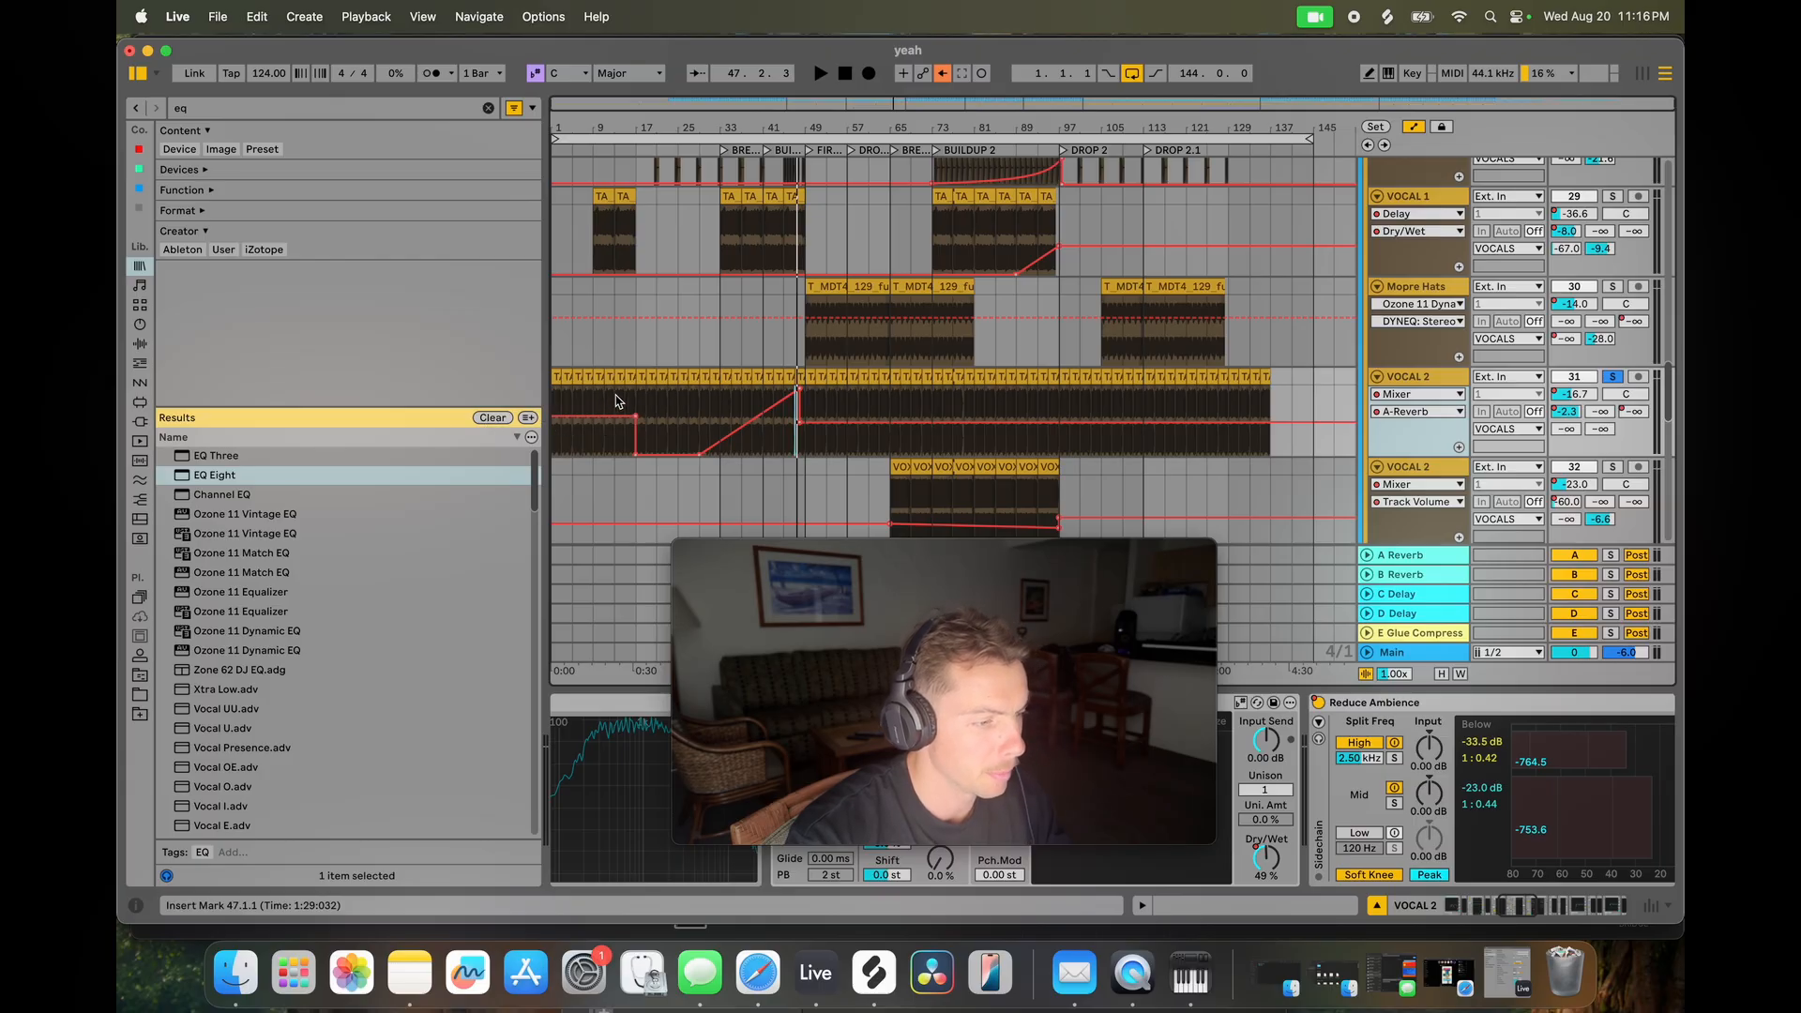
# Play the full mix from bar 79 through Buildup 2 while viewing the upper VOCAL 2 track's A-Reverb send automation.
pyautogui.press('space')
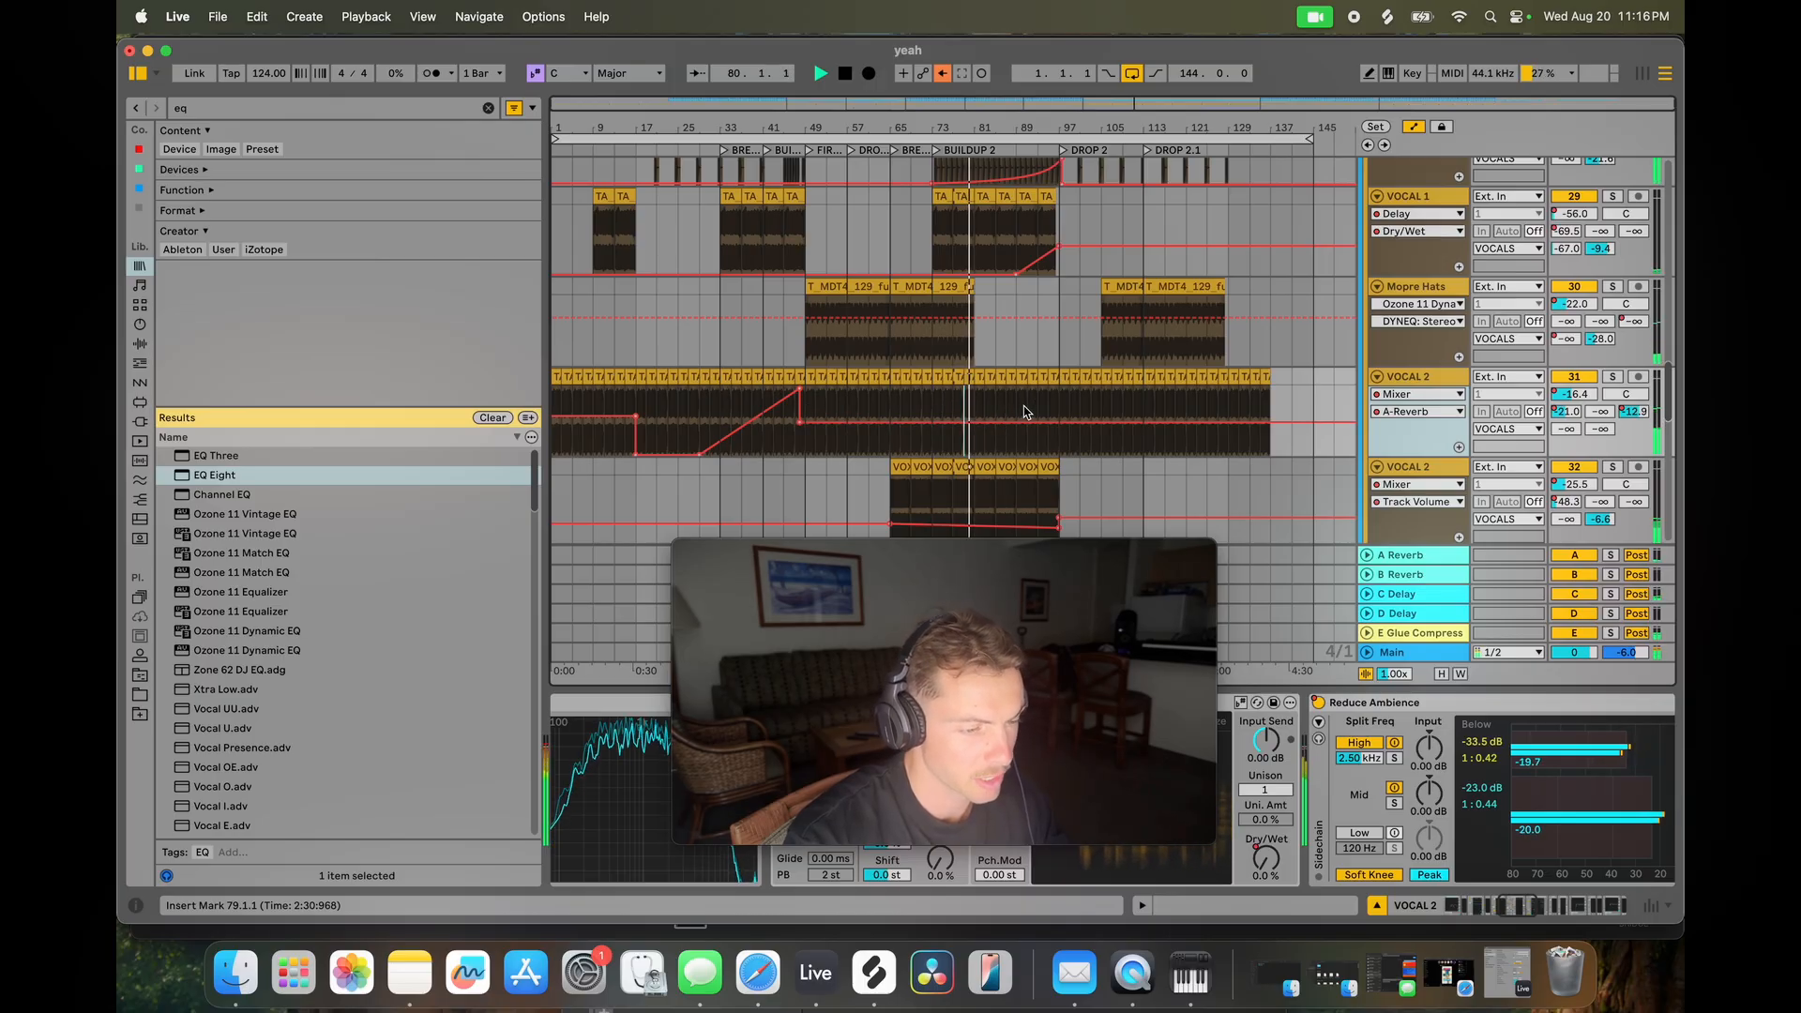
pyautogui.scroll(-1, 1020, 409)
pyautogui.moveTo(1140, 657)
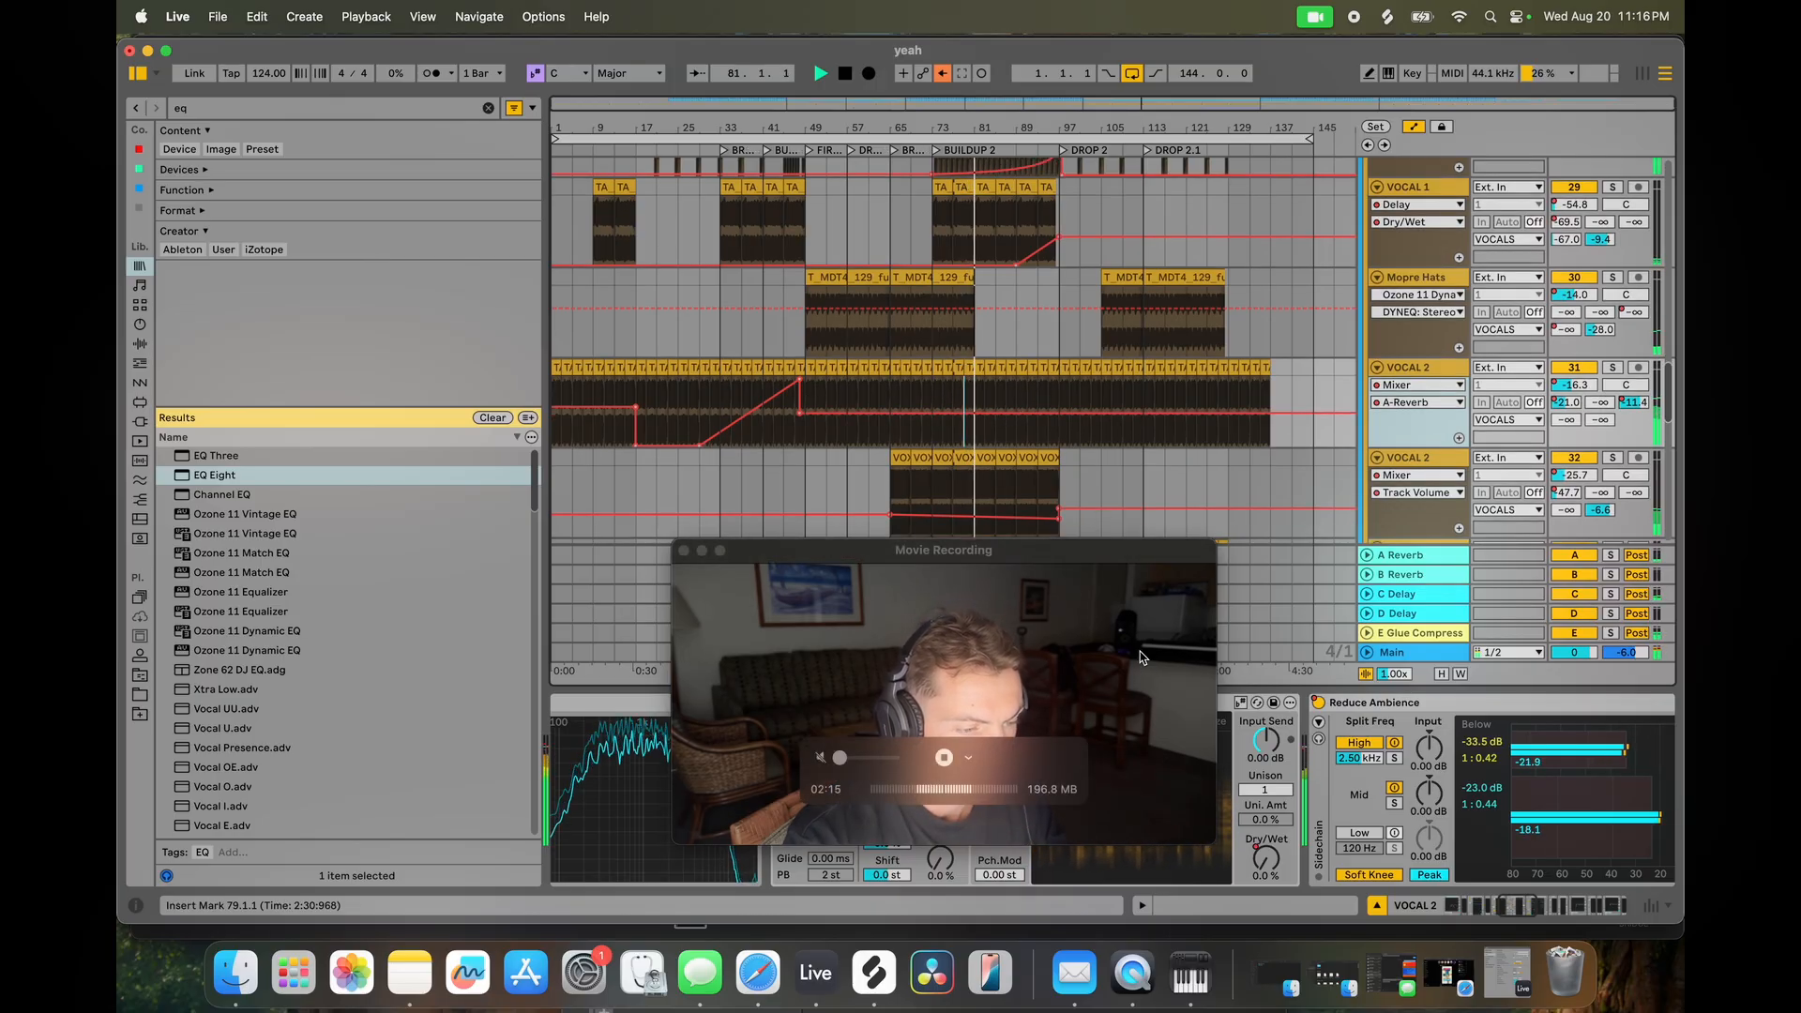
# Switch to QuickTime Player, stop the webcam movie recording and delete it without saving.
pyautogui.moveTo(1153, 560); pyautogui.dragTo(1172, 376)
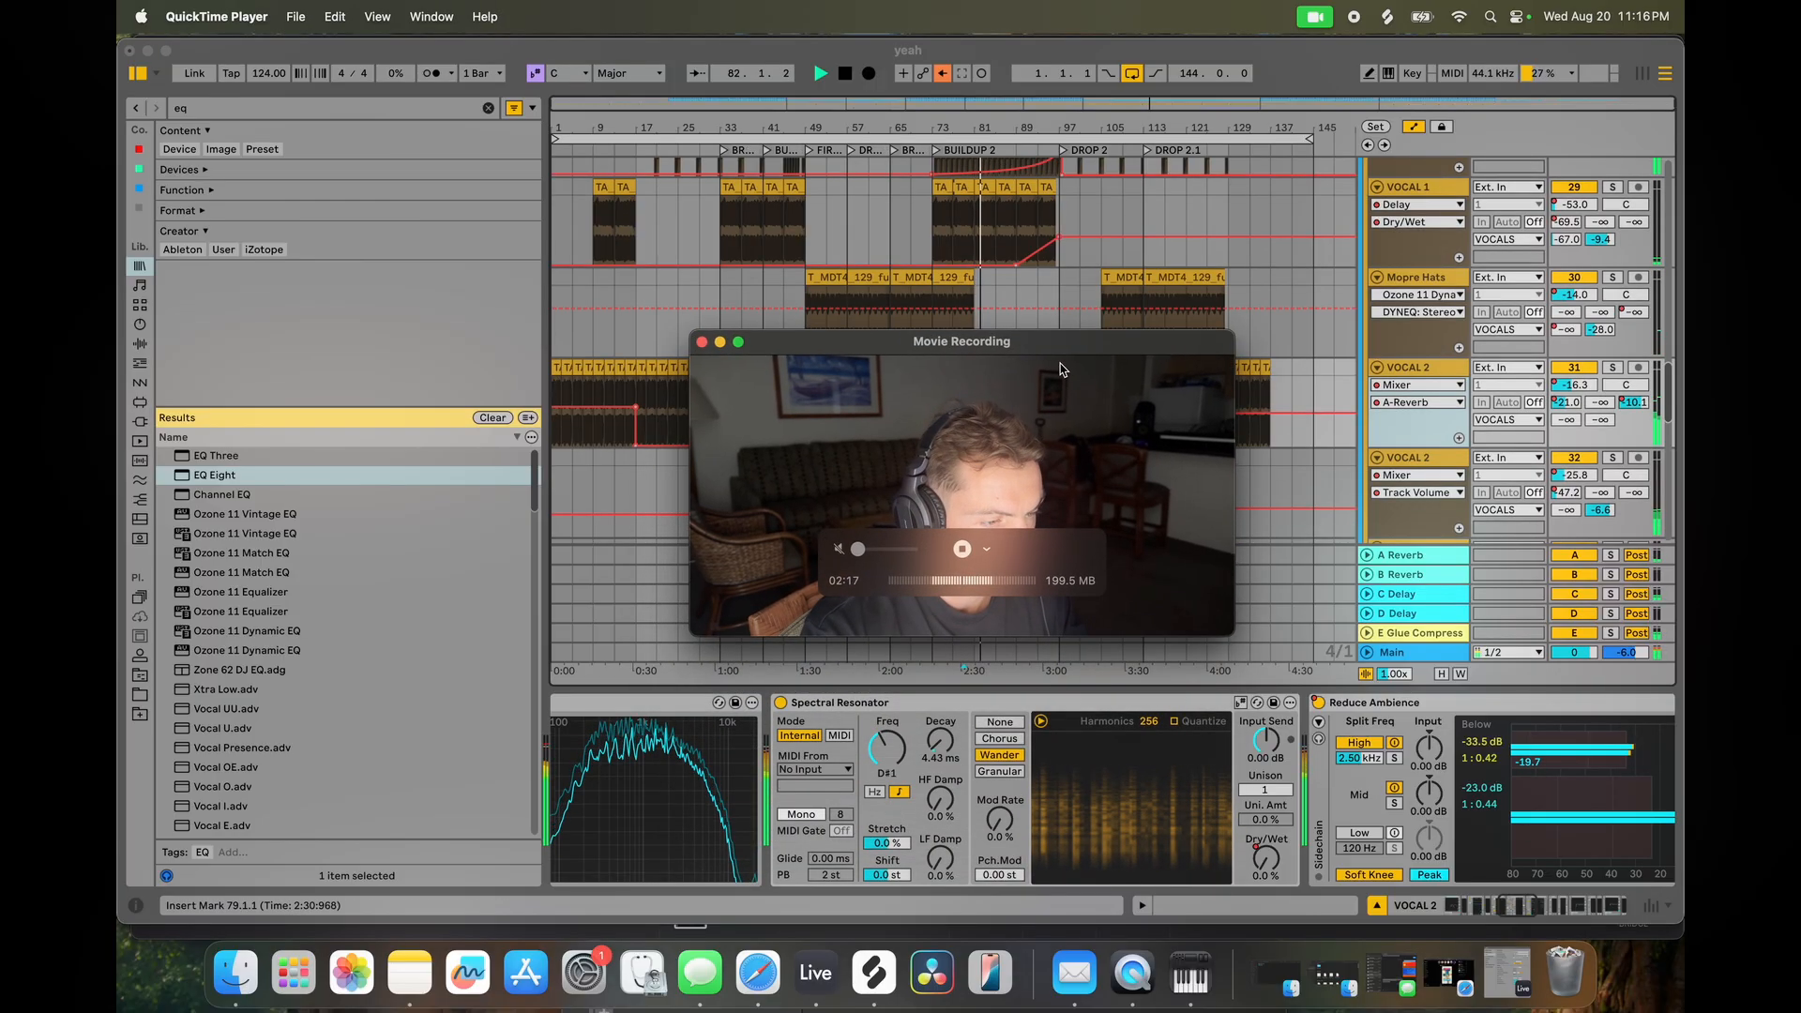
pyautogui.moveTo(1059, 355); pyautogui.dragTo(1065, 496)
pyautogui.click(978, 696)
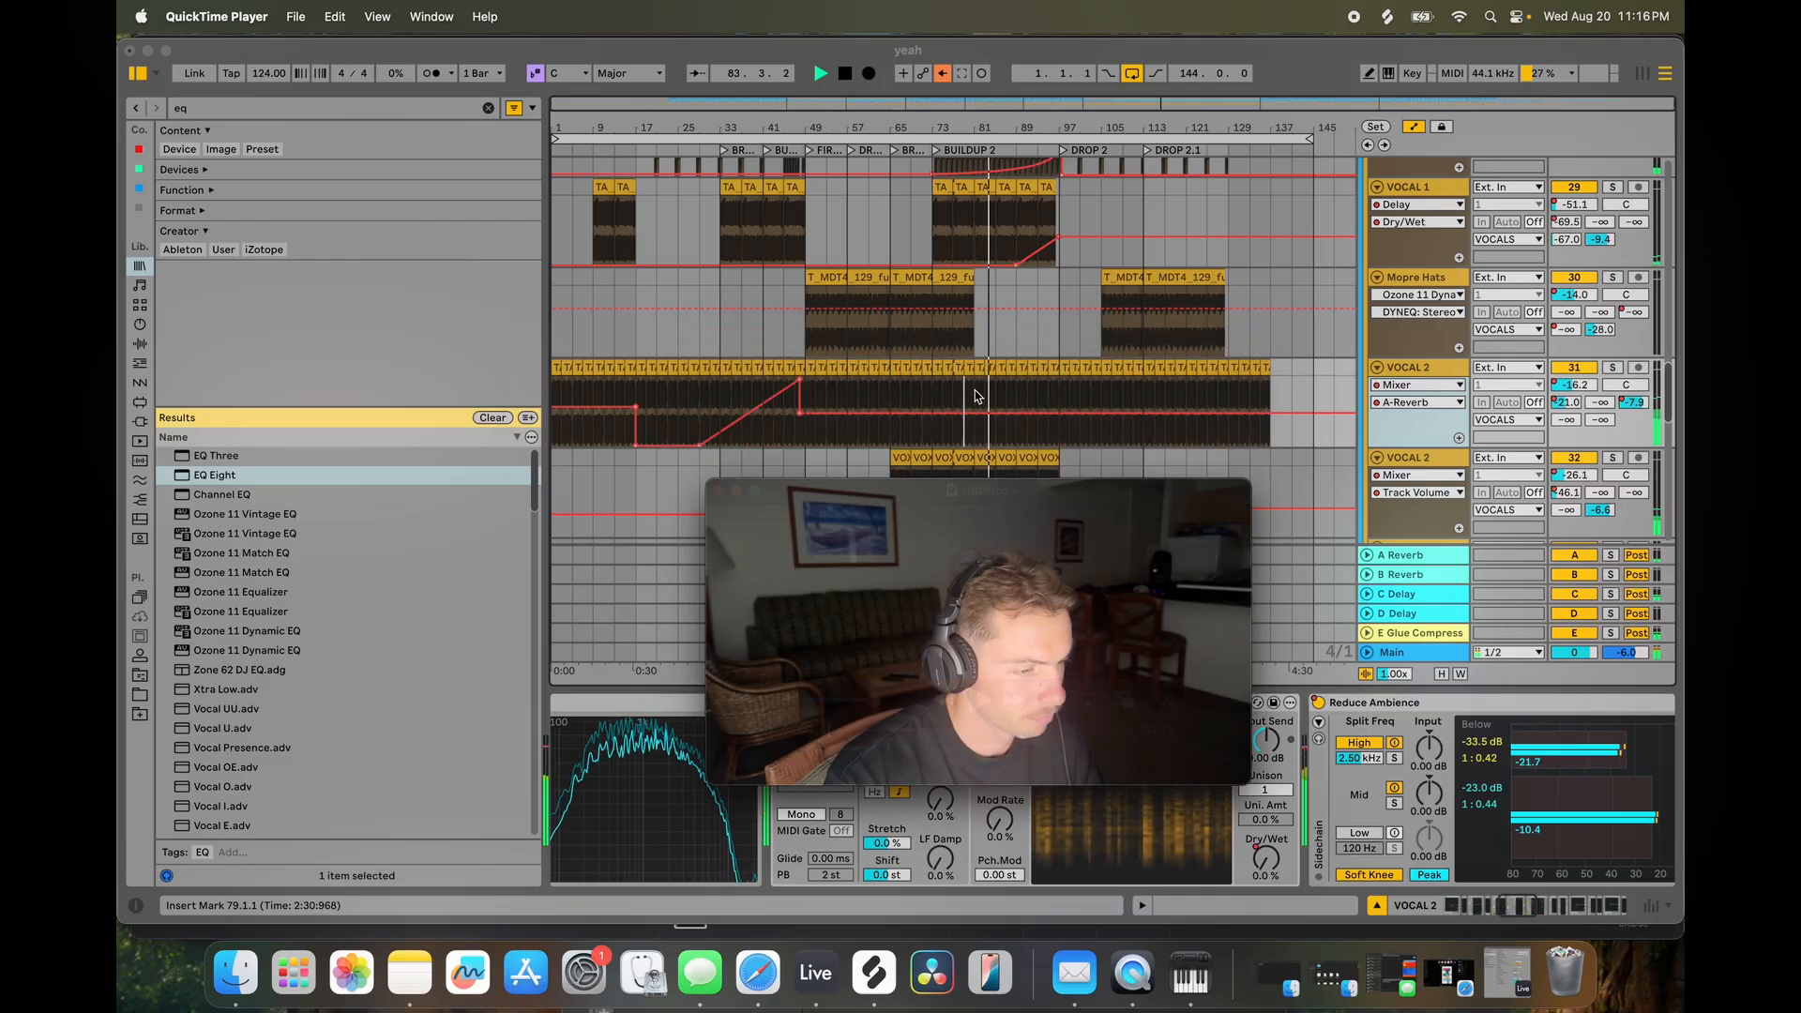
pyautogui.click(719, 490)
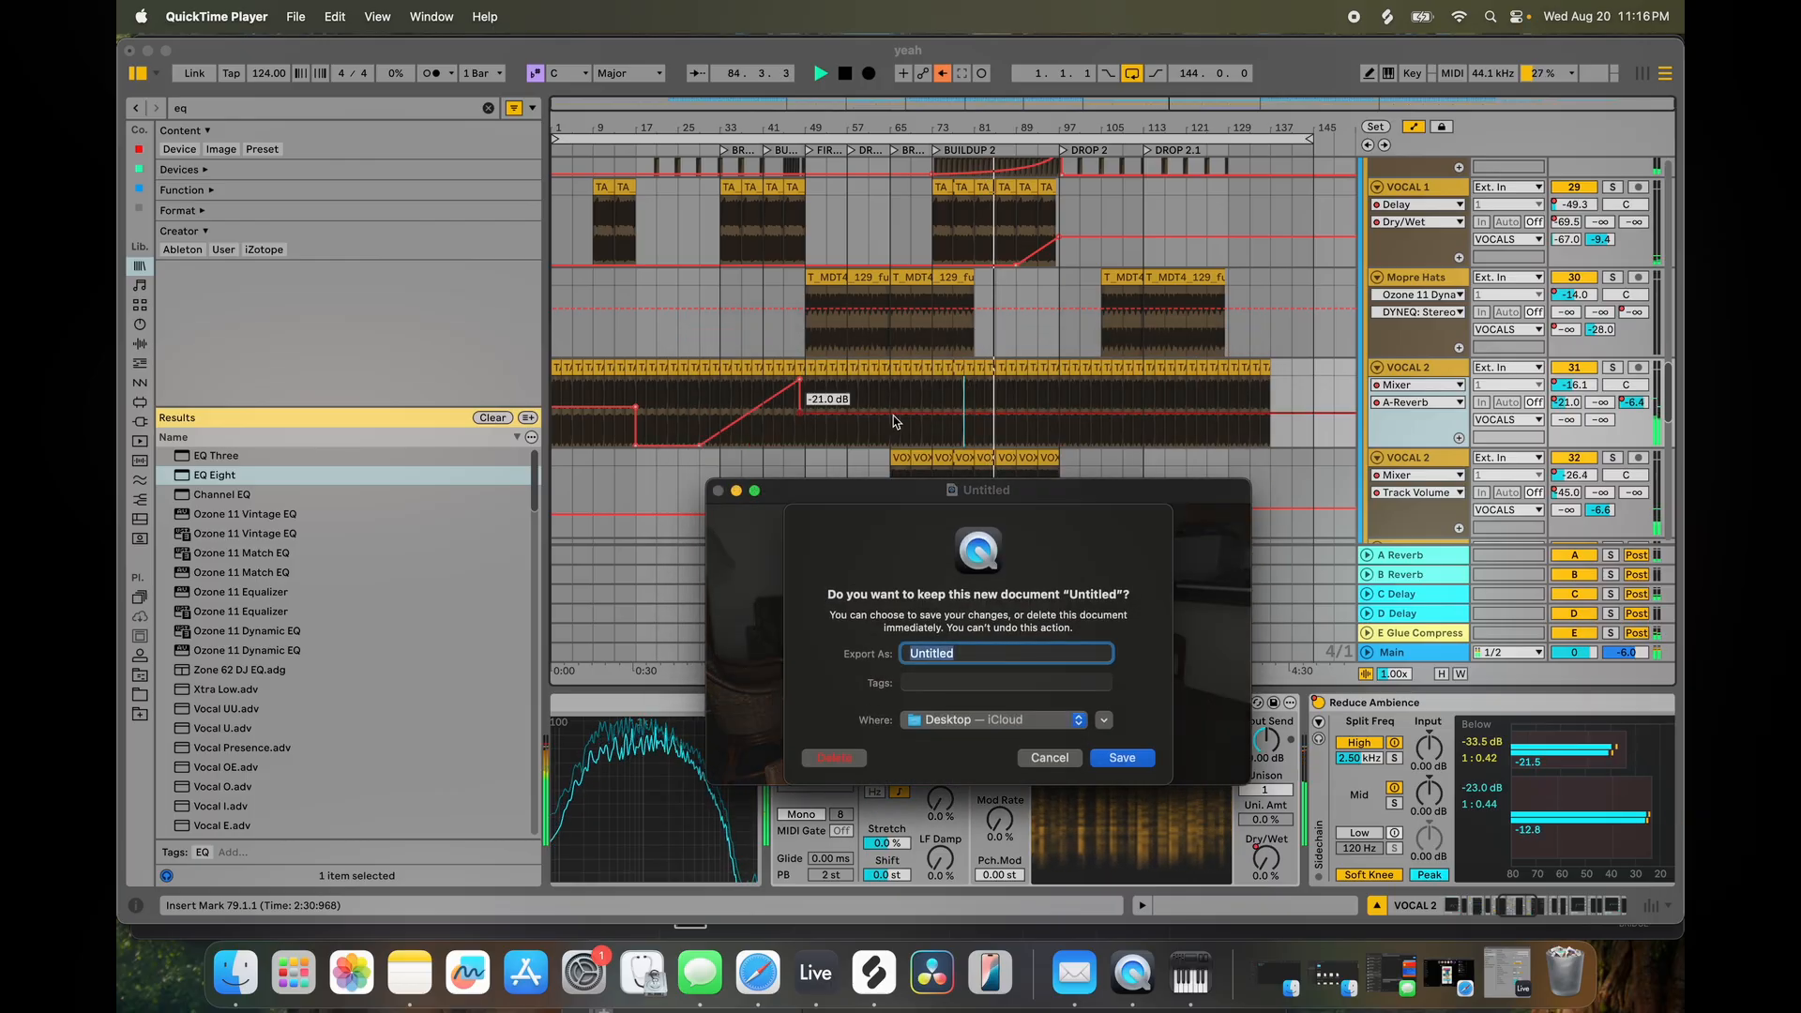
pyautogui.click(834, 758)
# Open a new movie recording window and keep it floating on top of other windows.
pyautogui.click(298, 16)
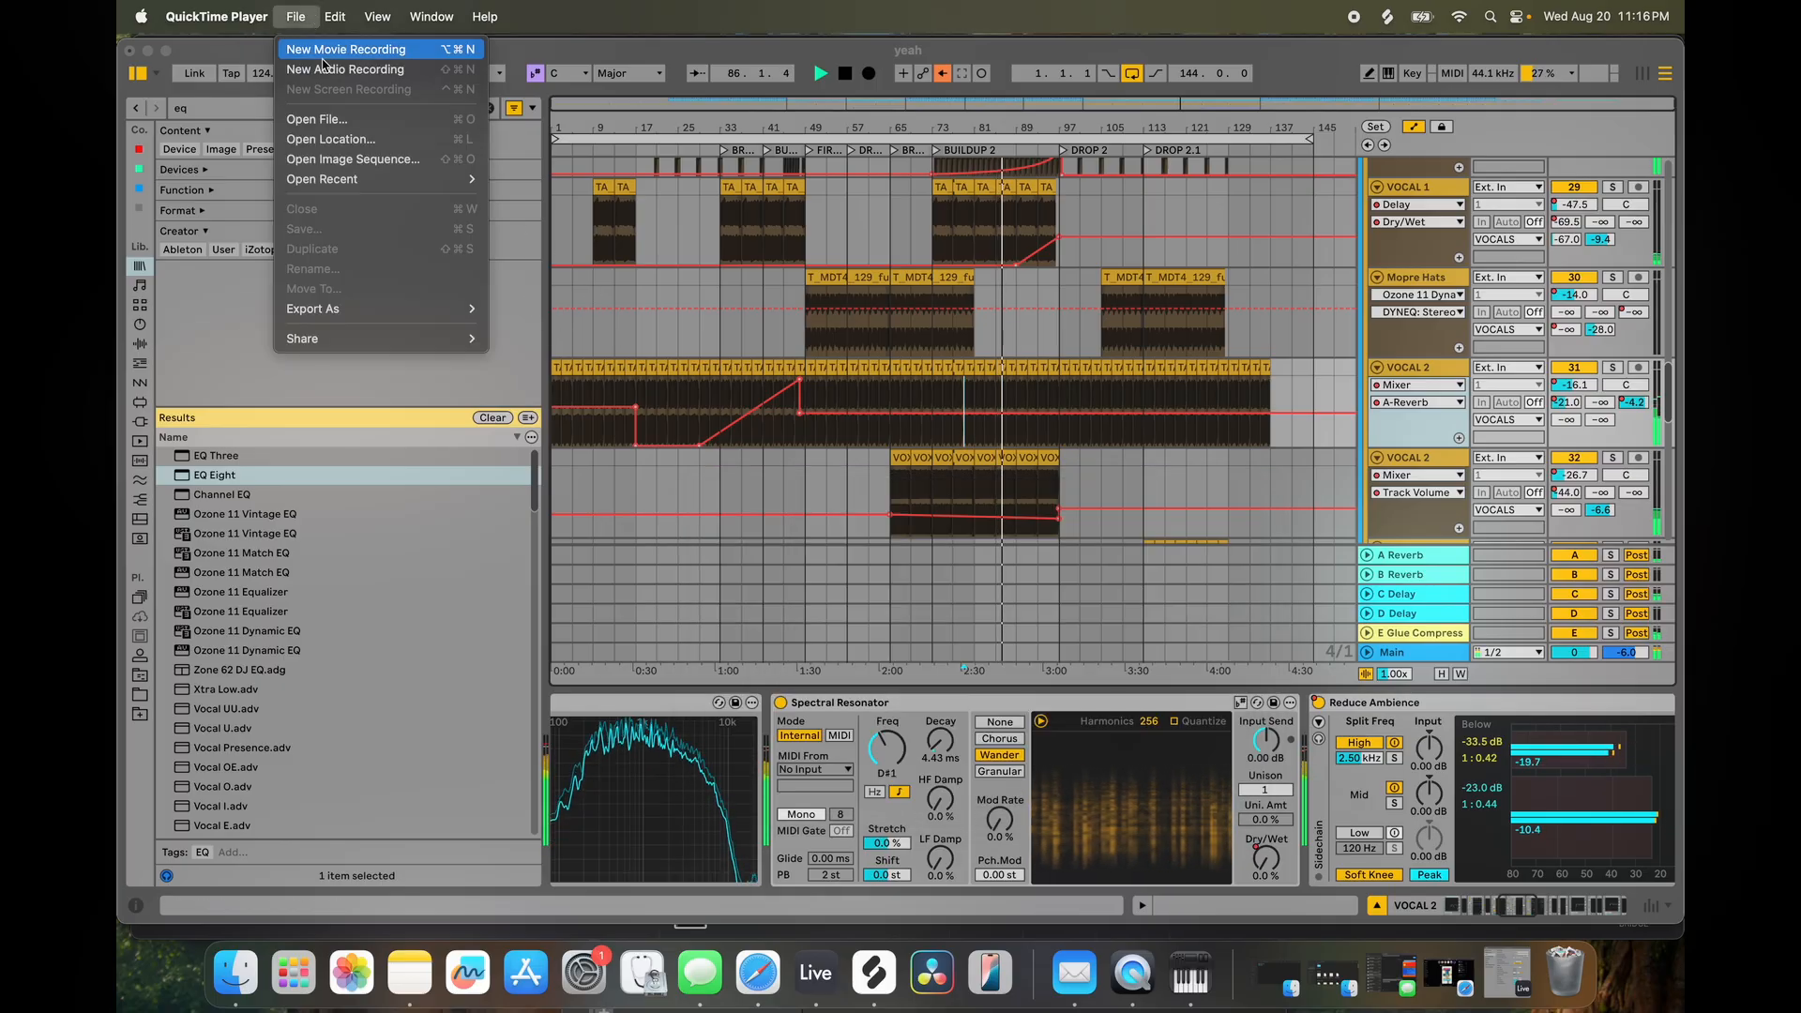
pyautogui.click(349, 44)
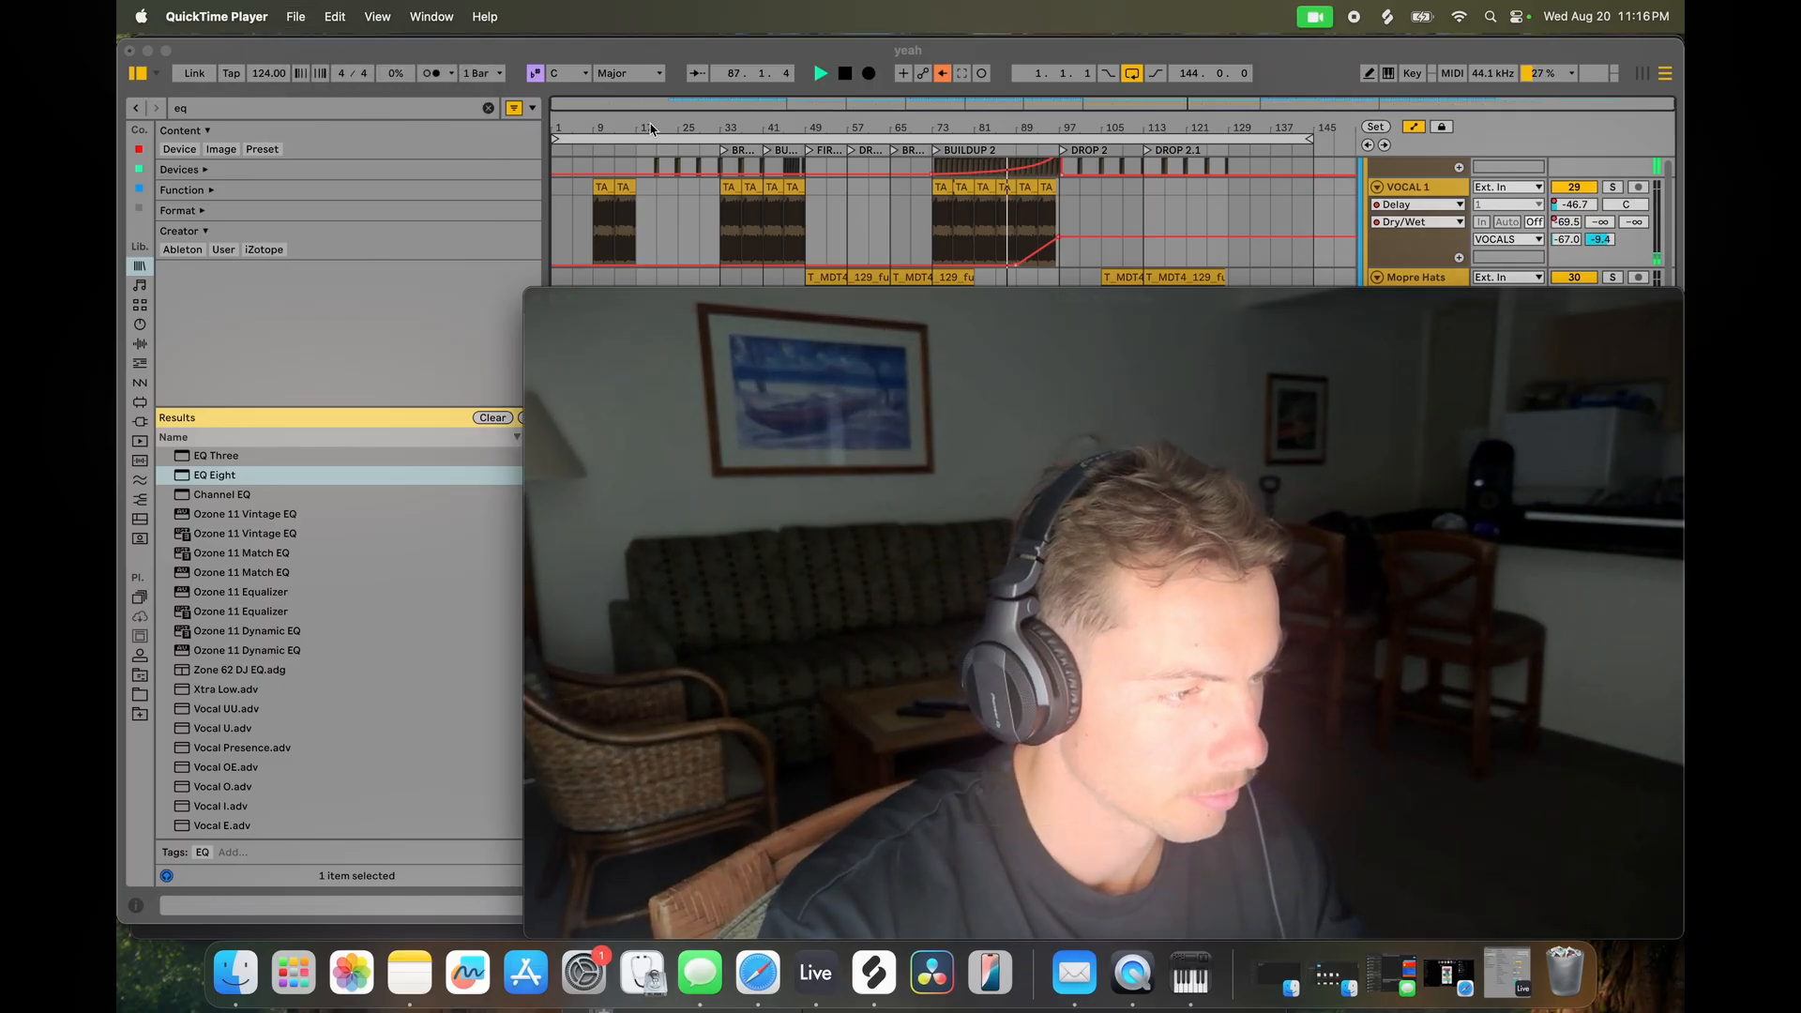
pyautogui.click(377, 16)
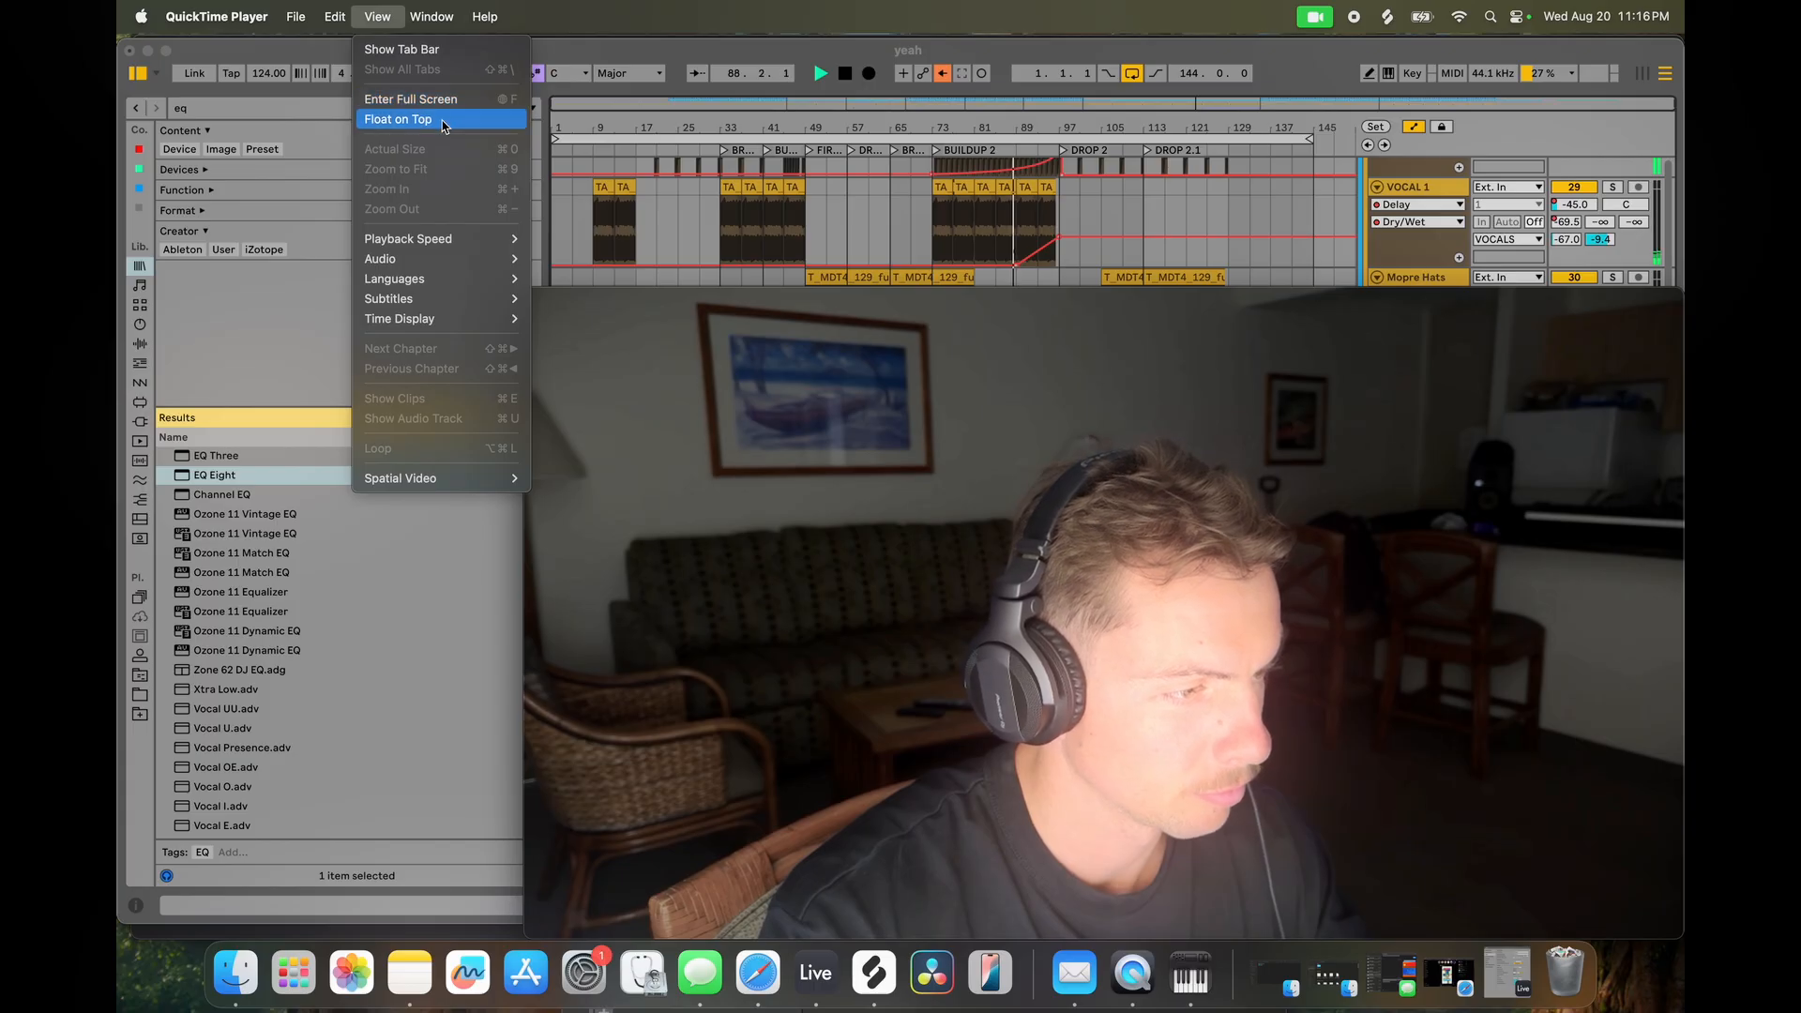
pyautogui.click(442, 119)
# Shrink the webcam window and place it below the upper VOCAL 2 track in the arrangement.
pyautogui.moveTo(1060, 302); pyautogui.dragTo(876, 296)
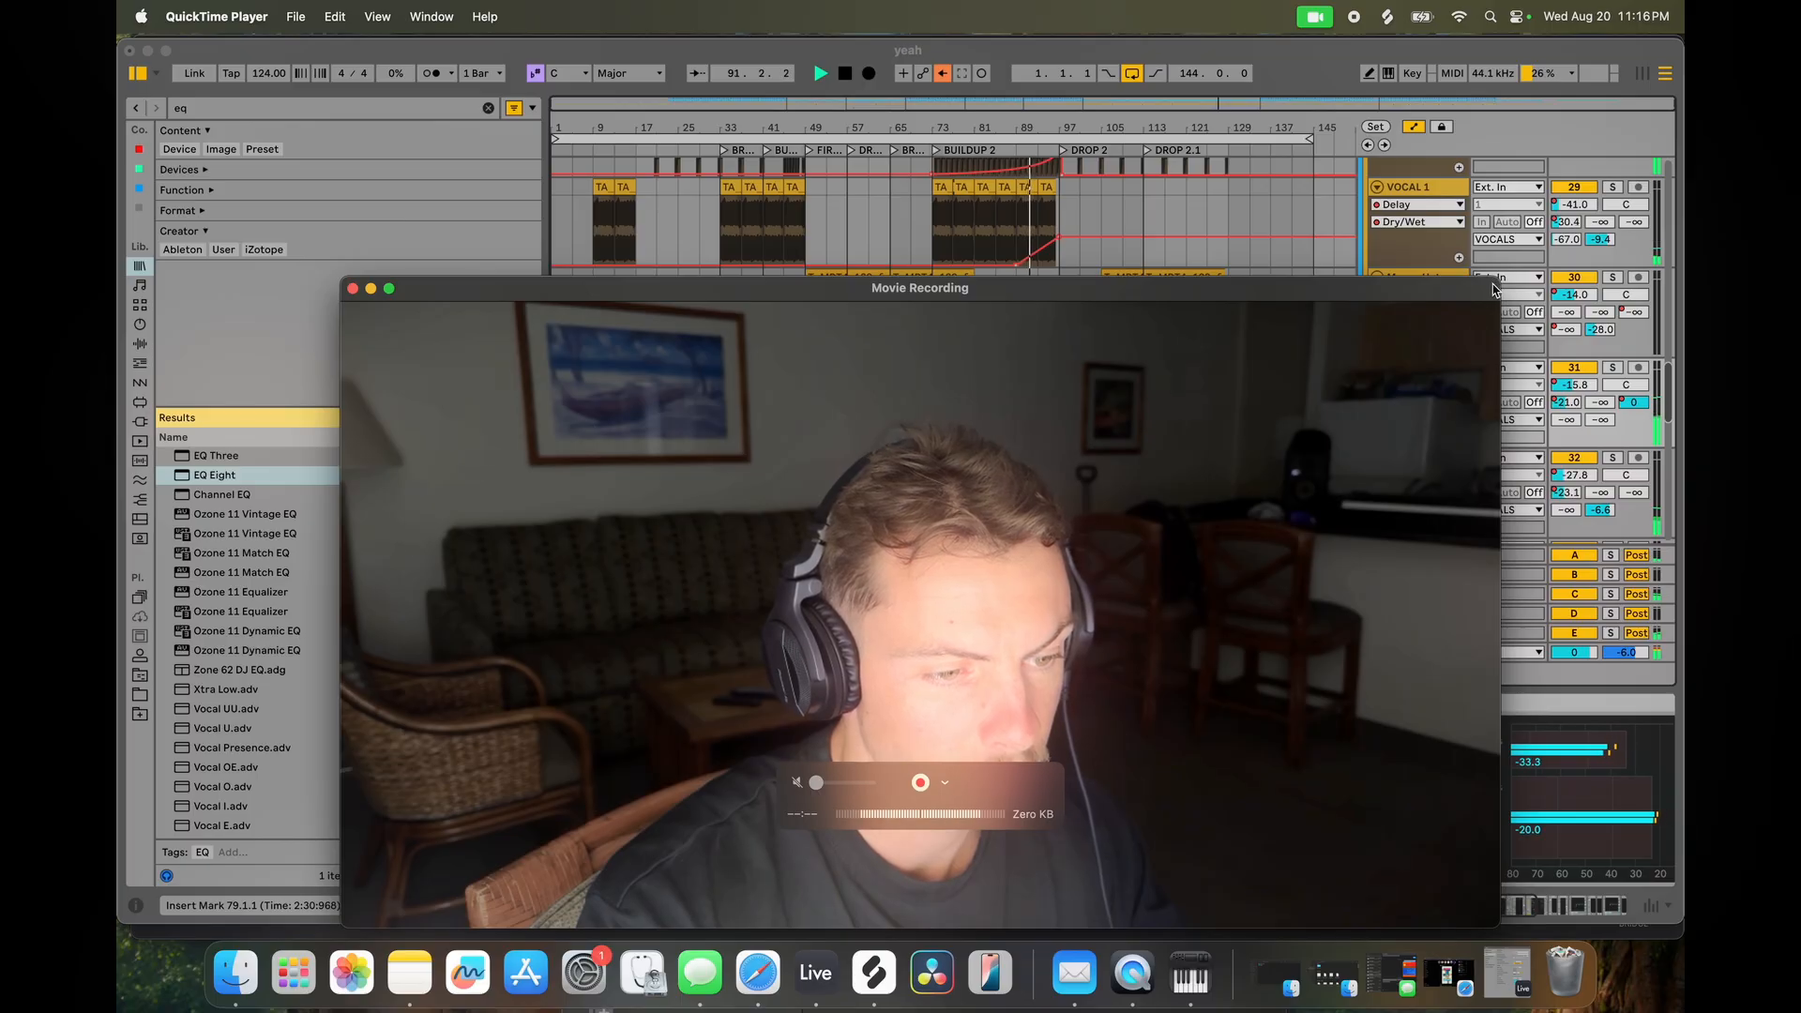
pyautogui.moveTo(1493, 289); pyautogui.dragTo(1163, 469)
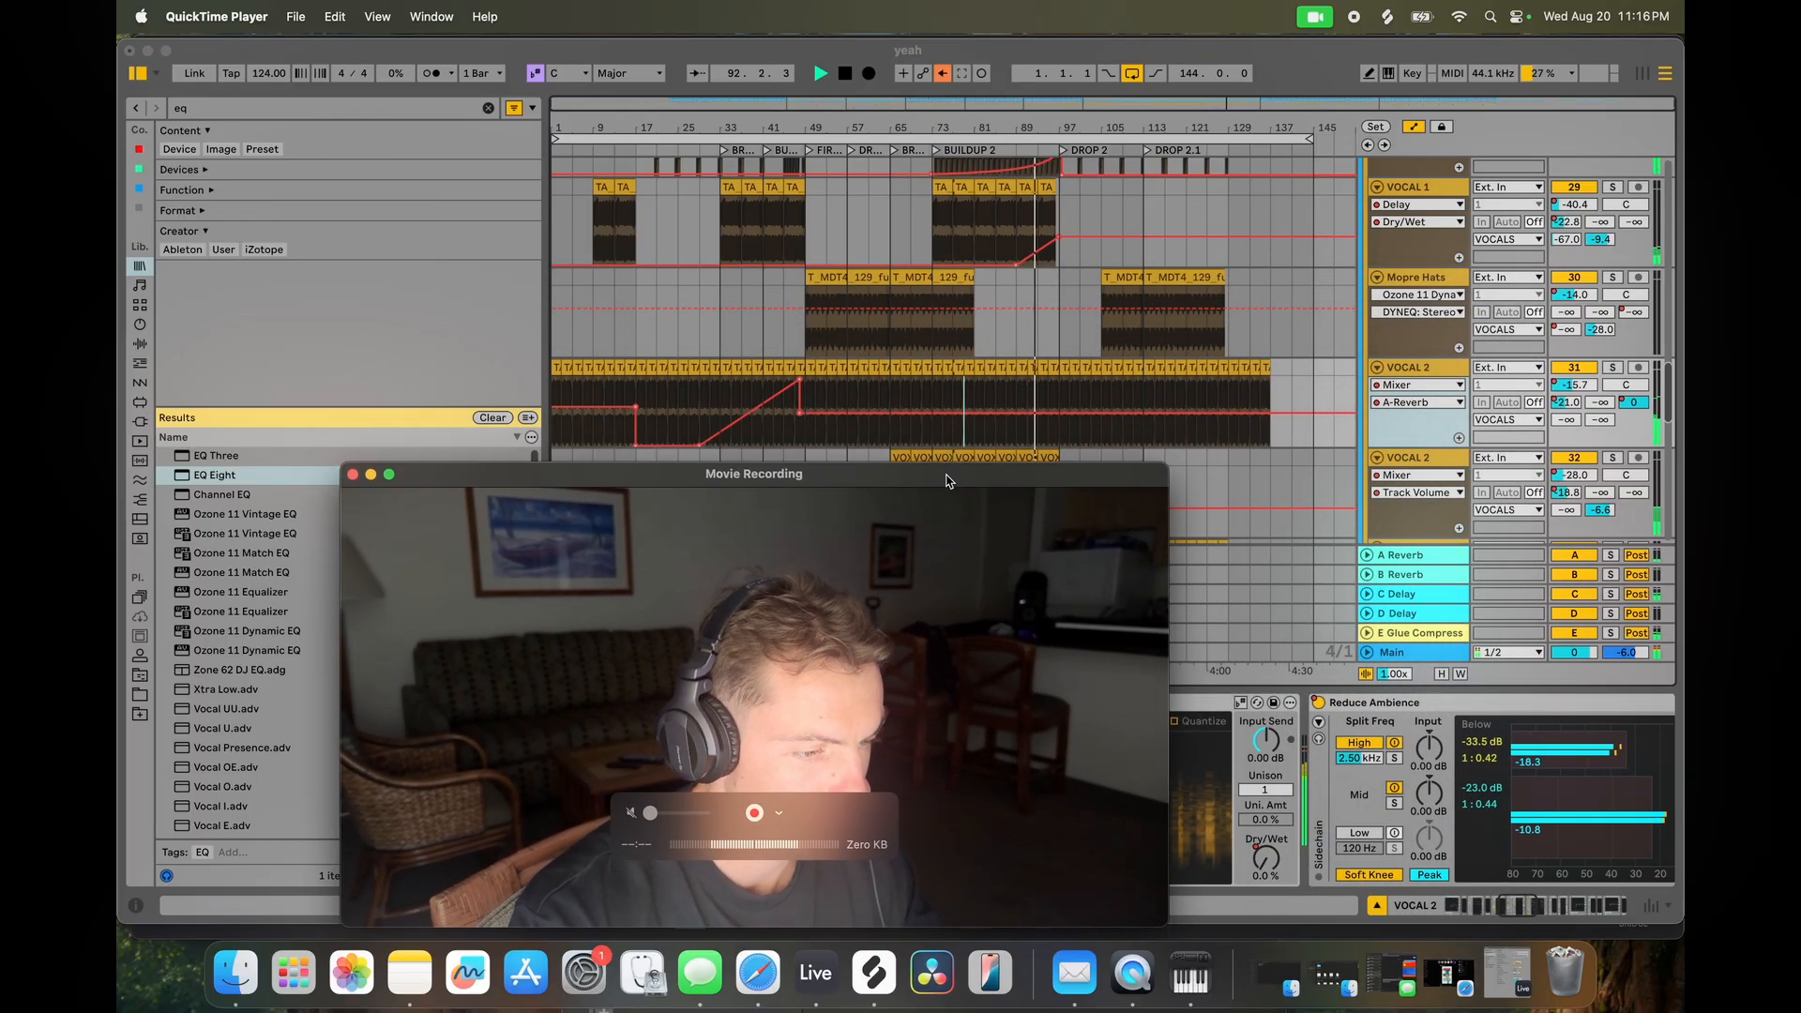
pyautogui.moveTo(947, 481); pyautogui.dragTo(1118, 473)
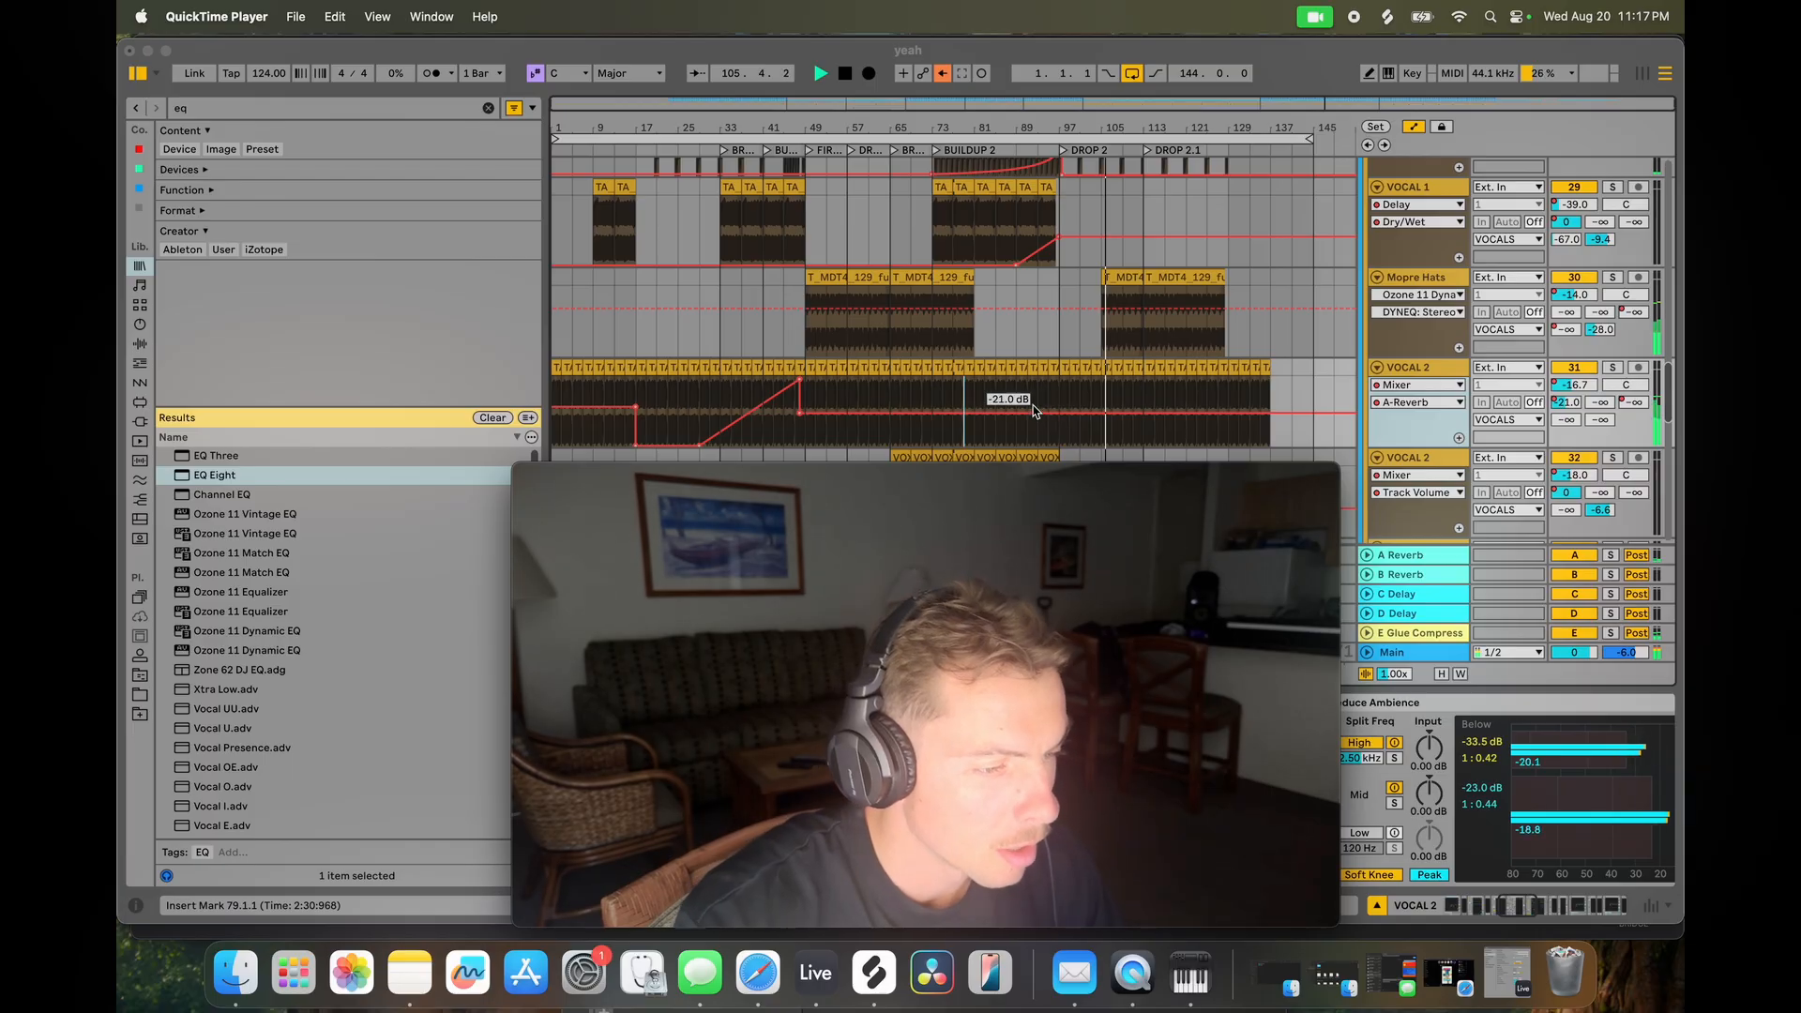
# Stop Live's playback, uncover the device chain and show the whole Reduce Ambience device on the upper VOCAL 2 track.
pyautogui.click(1023, 354)
pyautogui.press('space')
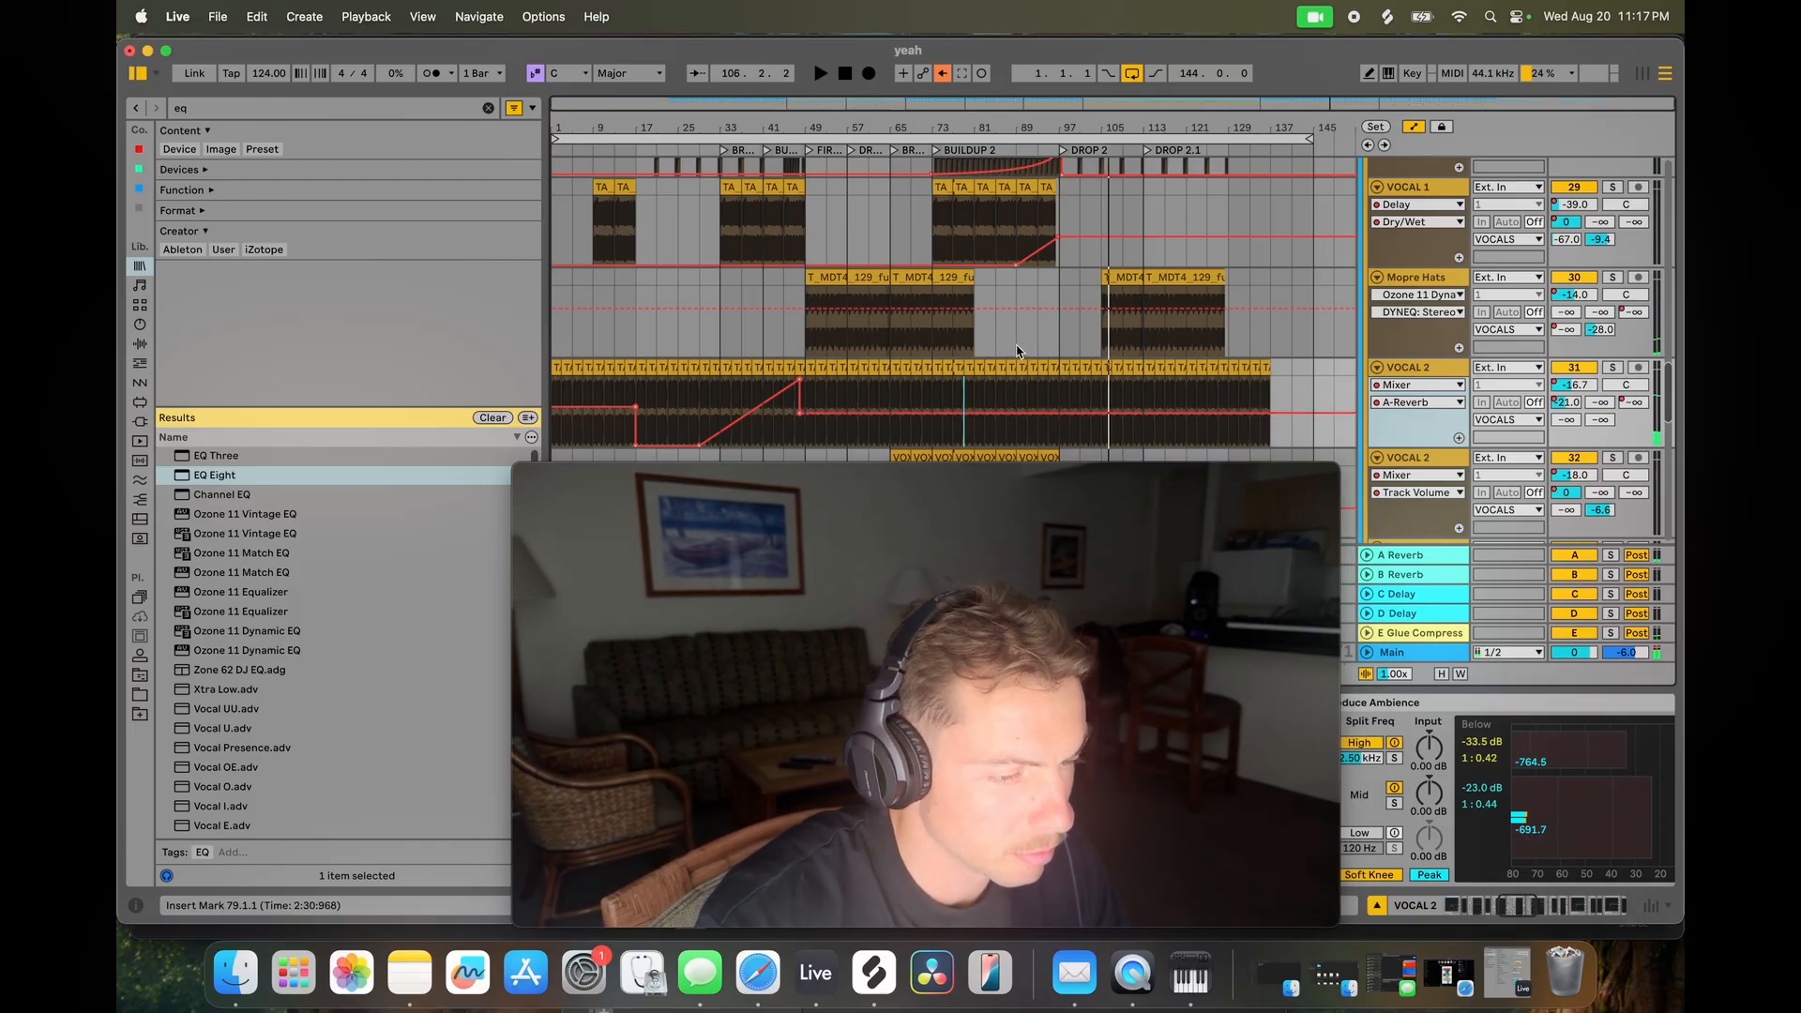
pyautogui.moveTo(1157, 477); pyautogui.dragTo(1180, 52)
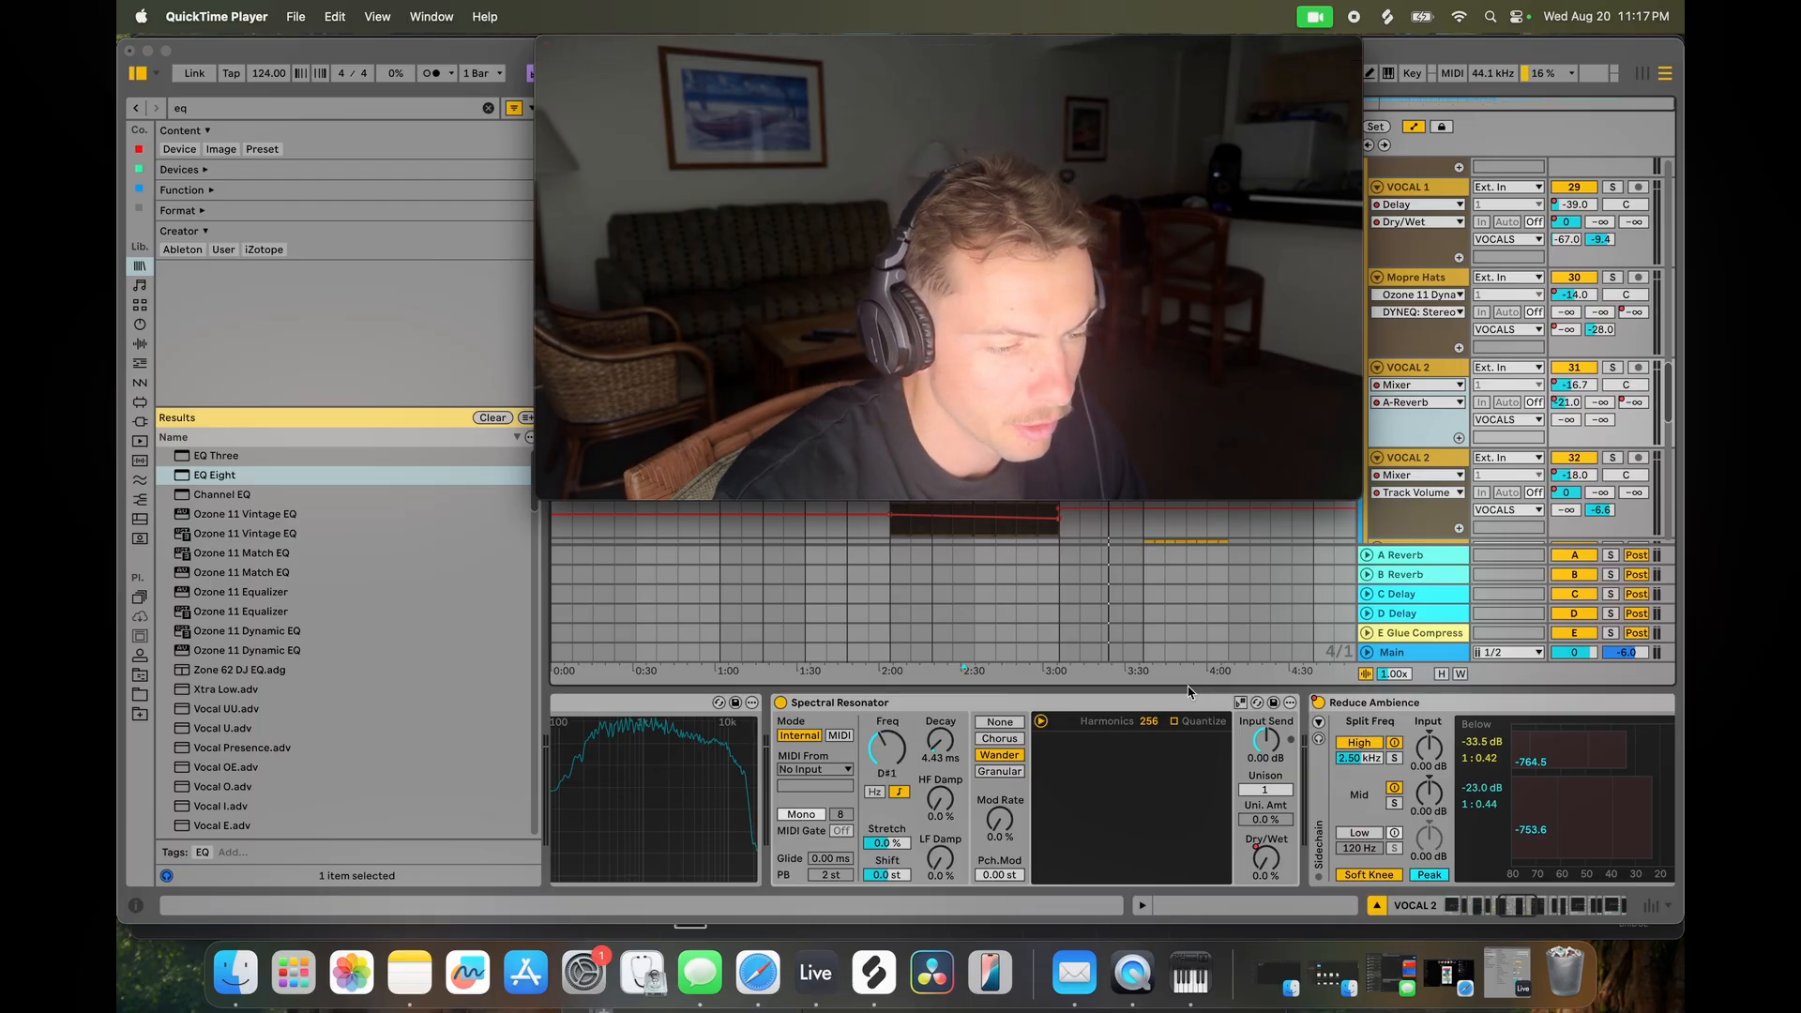
pyautogui.click(1035, 716)
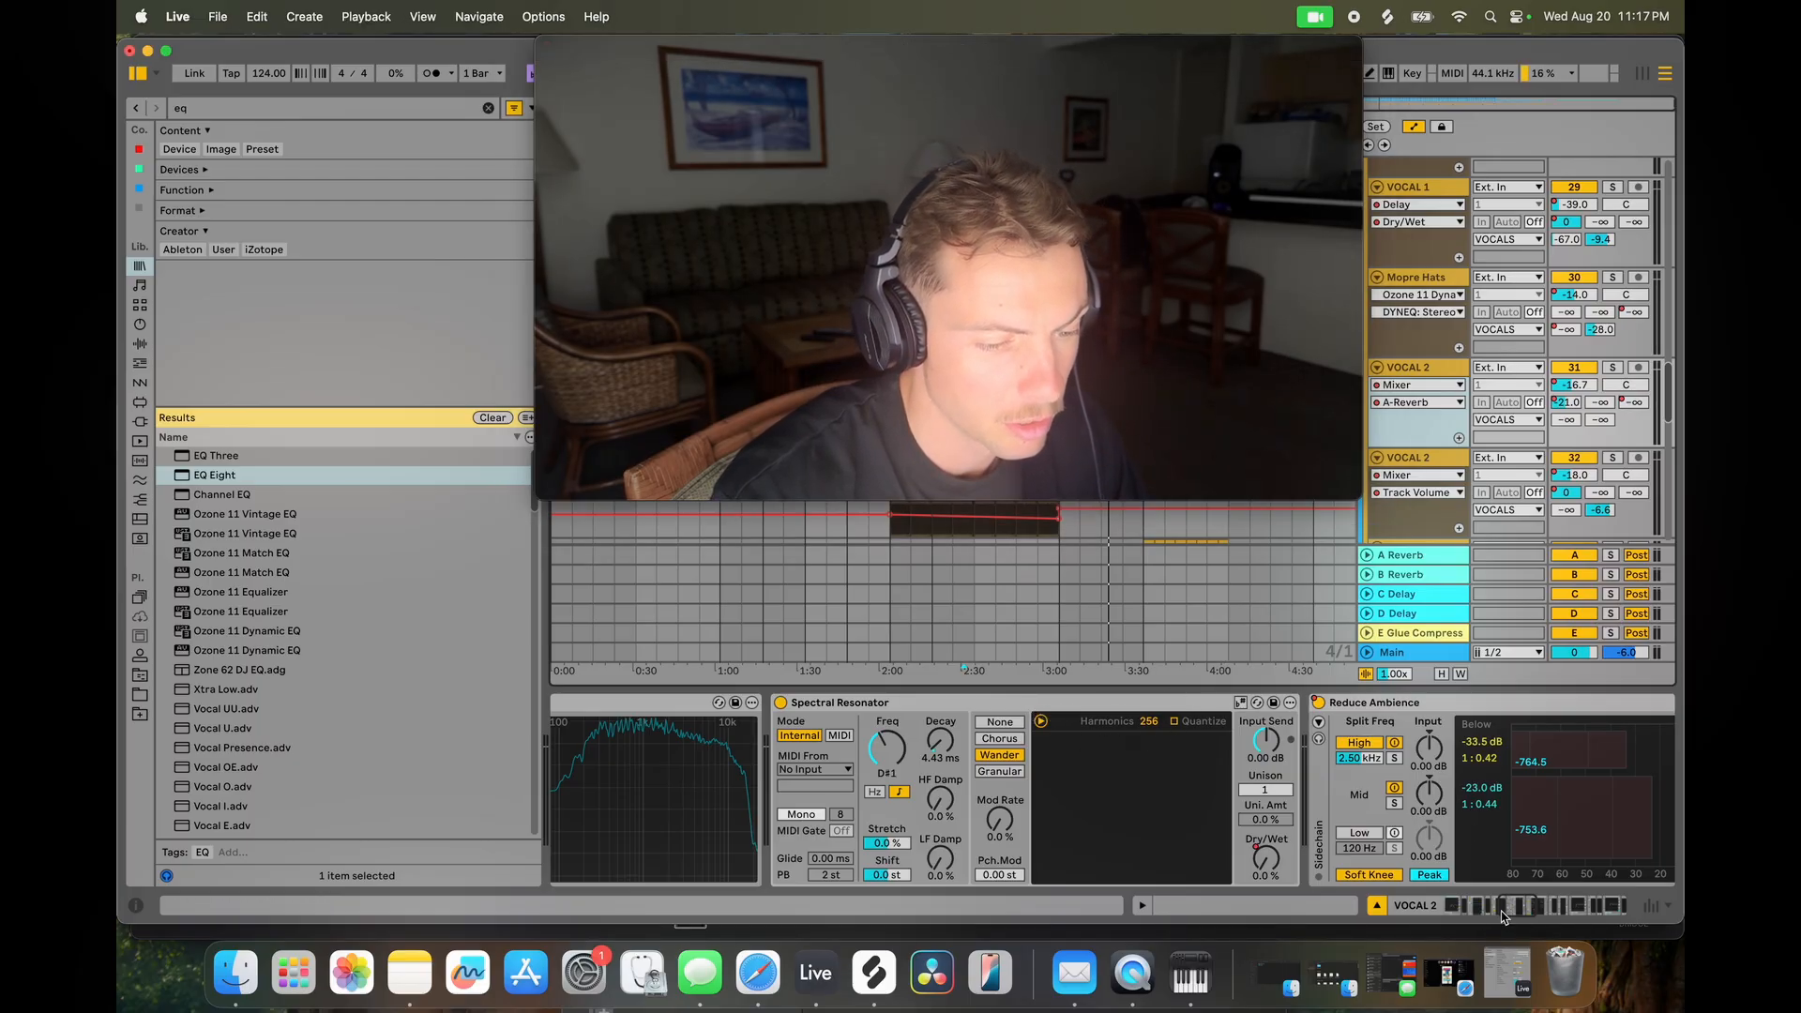
pyautogui.click(1571, 909)
pyautogui.click(1538, 906)
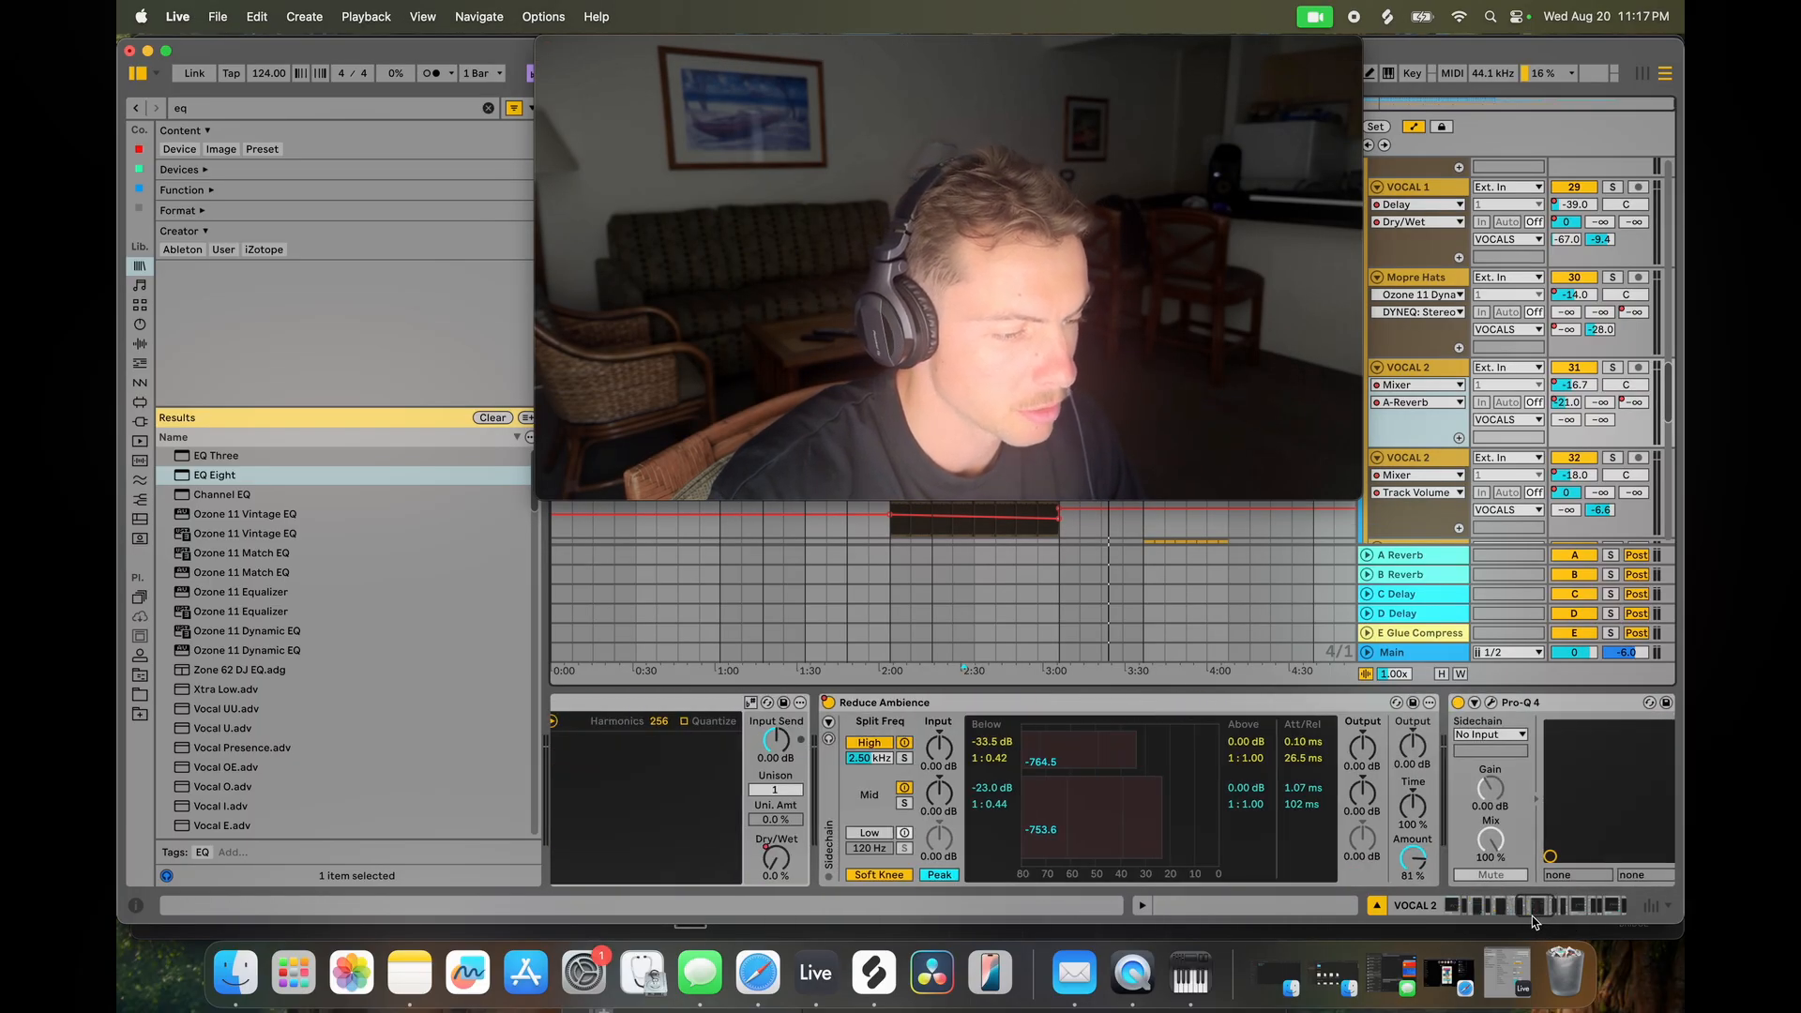
# Play the soloed upper VOCAL 2 track from bar 79 and bypass Reduce Ambience to hear the difference.
pyautogui.press('space')
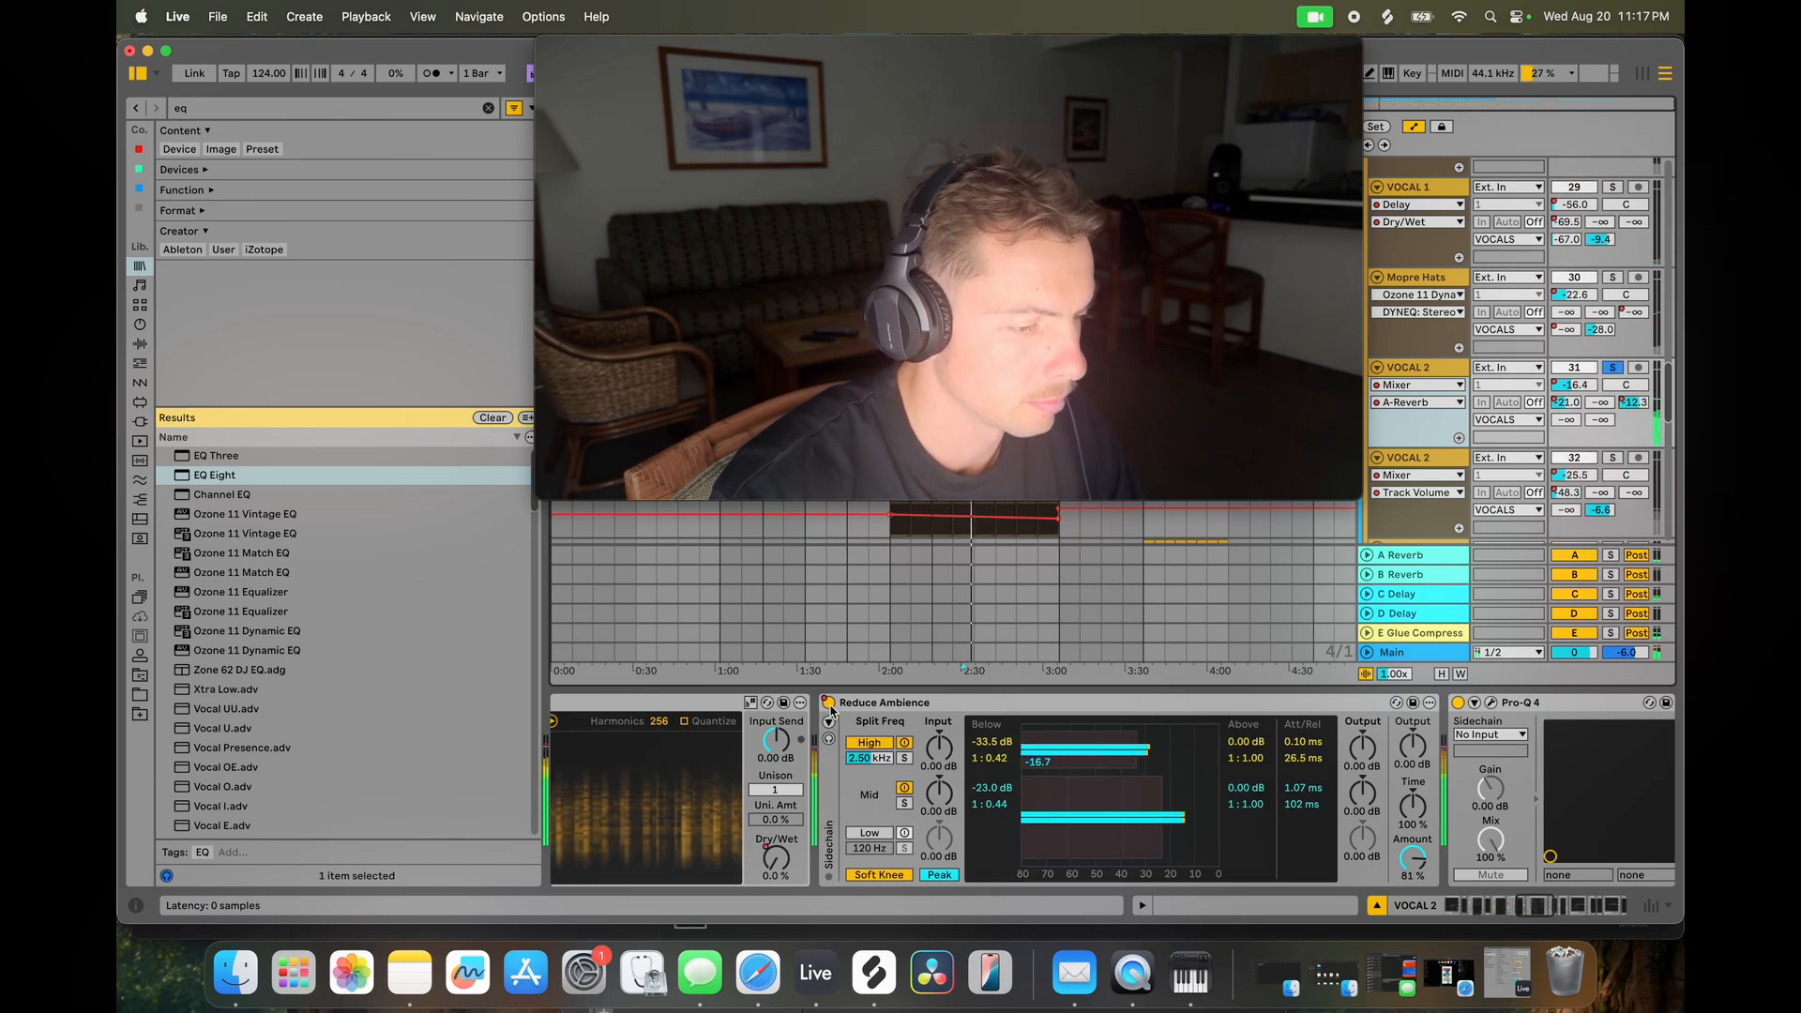
pyautogui.click(828, 705)
pyautogui.click(829, 703)
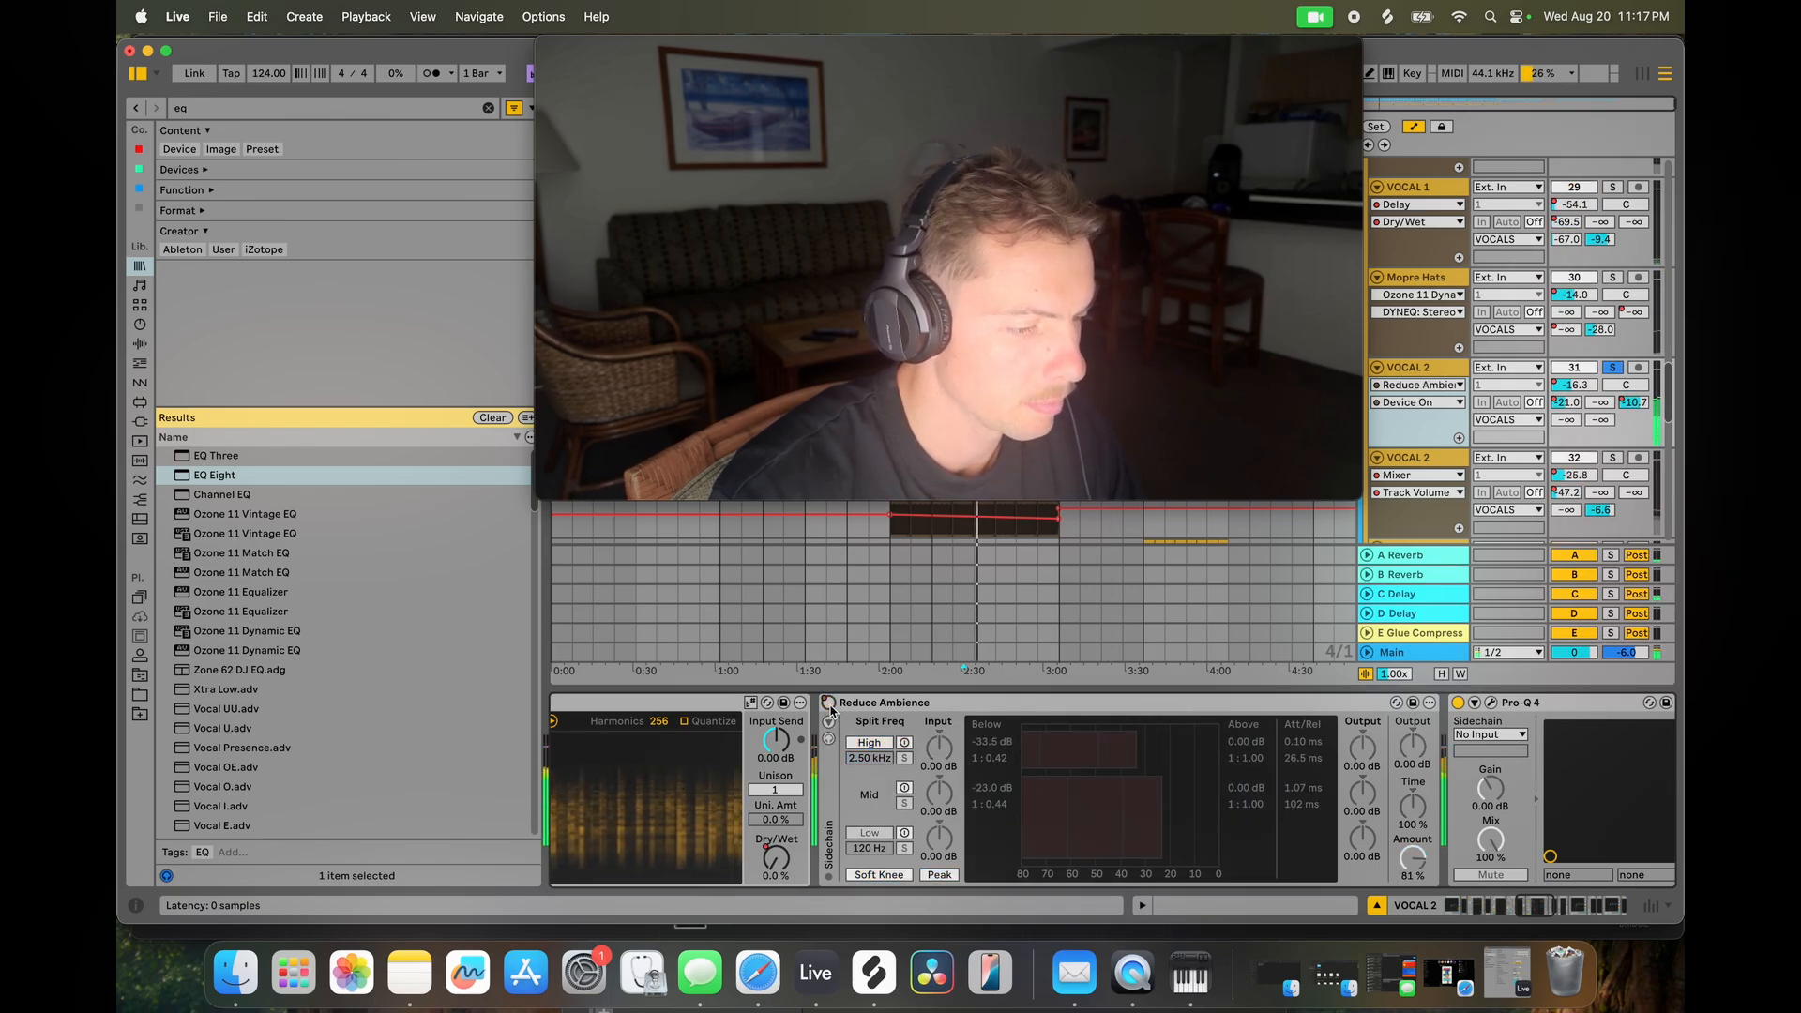
# Uncover the arrangement and replay the upper VOCAL 2 track from bar 5 with Reduce Ambience bypassed.
pyautogui.moveTo(1004, 63)
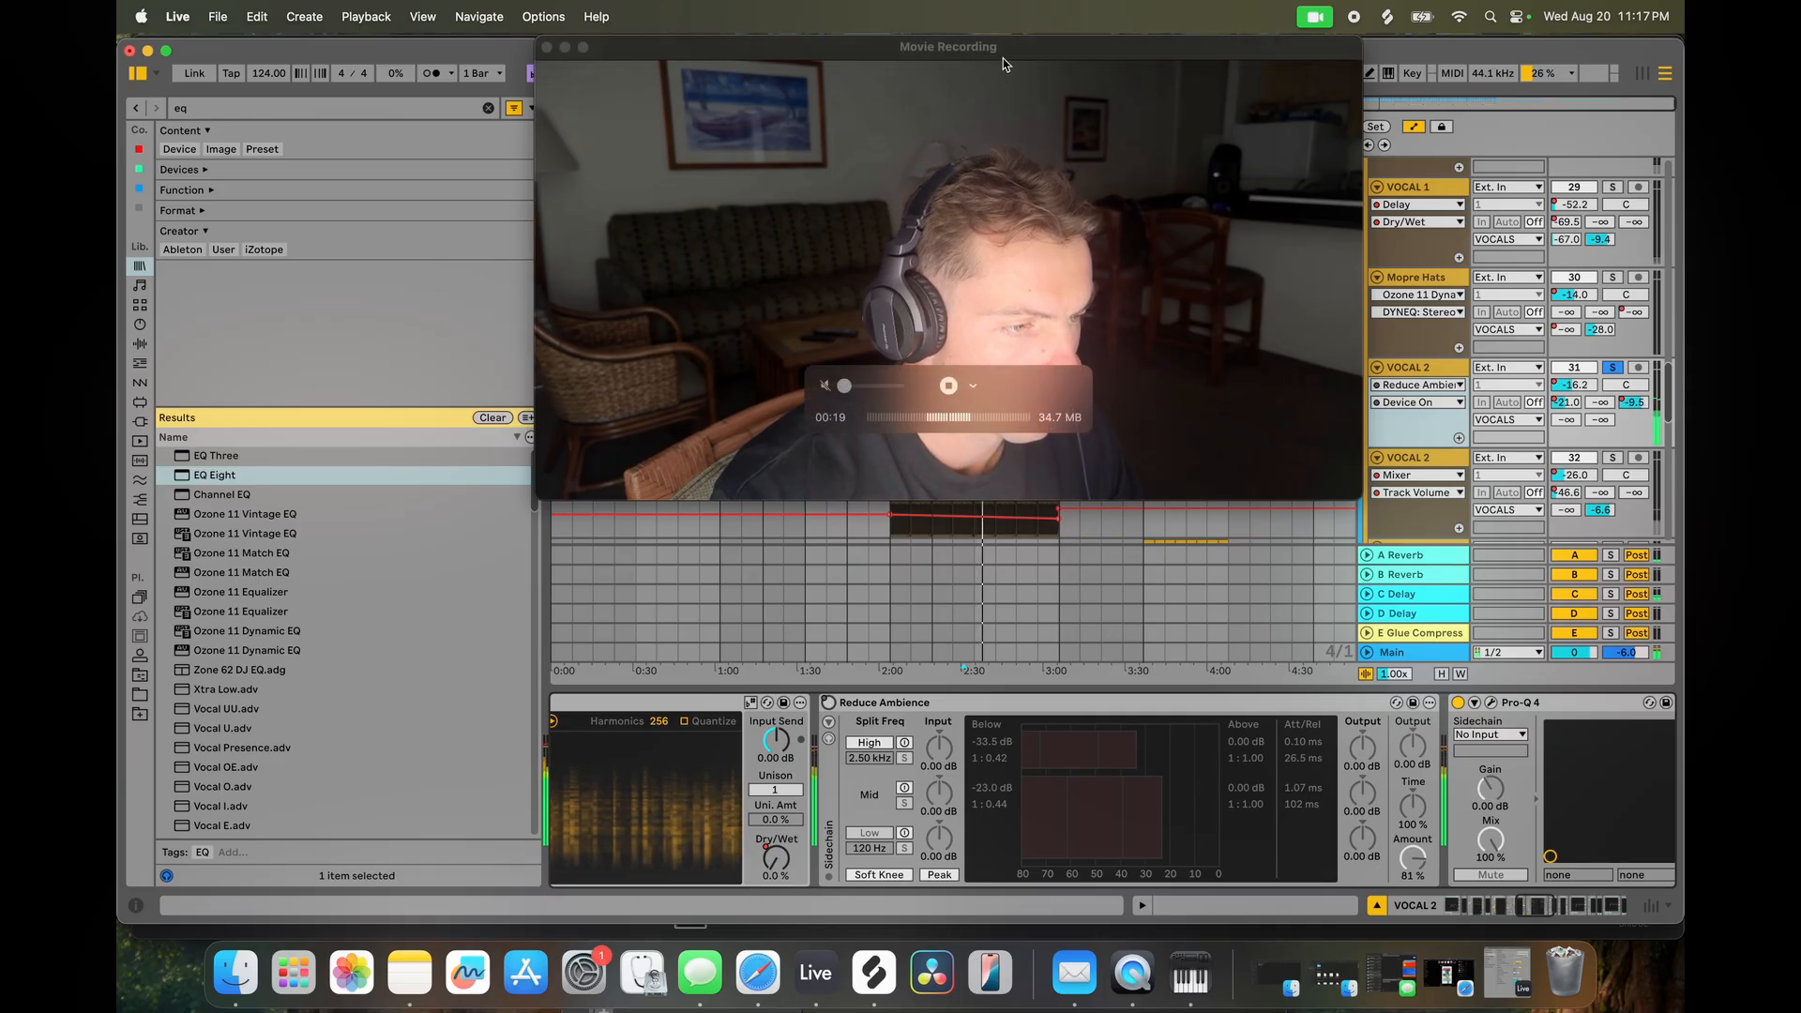
pyautogui.moveTo(1004, 64); pyautogui.dragTo(1019, 456)
pyautogui.click(598, 396)
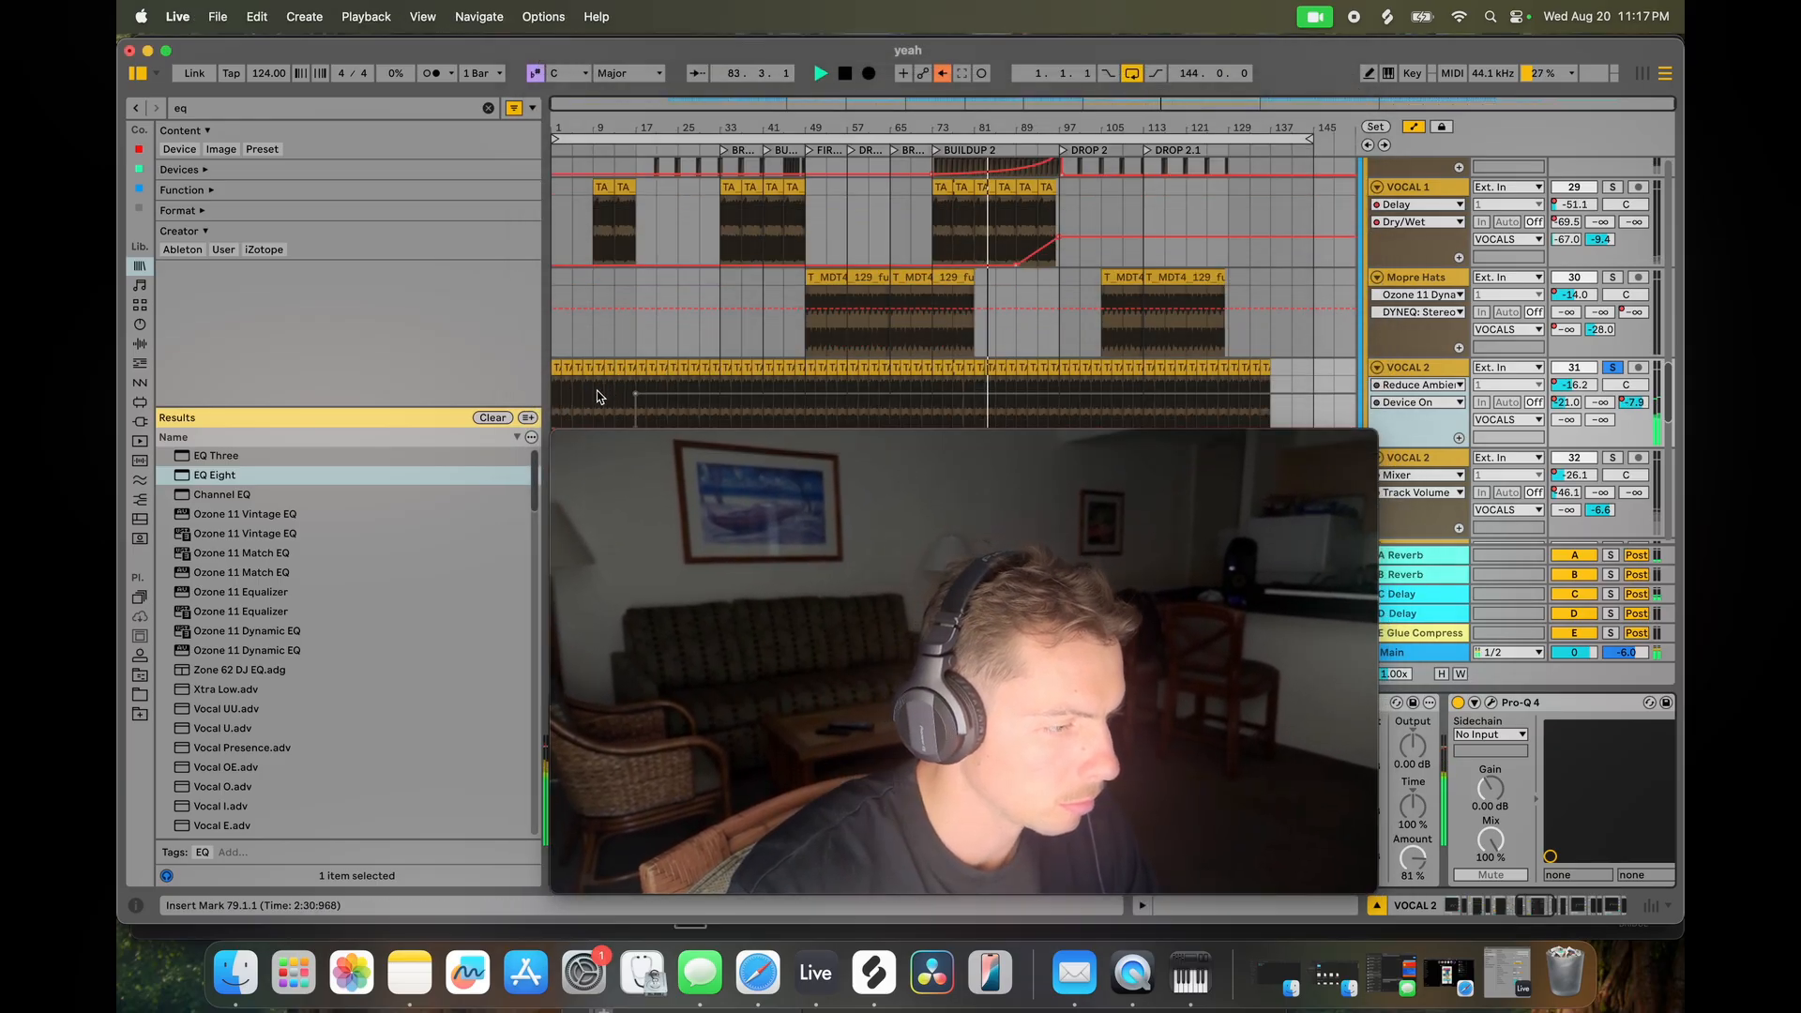
pyautogui.click(572, 400)
pyautogui.press('space')
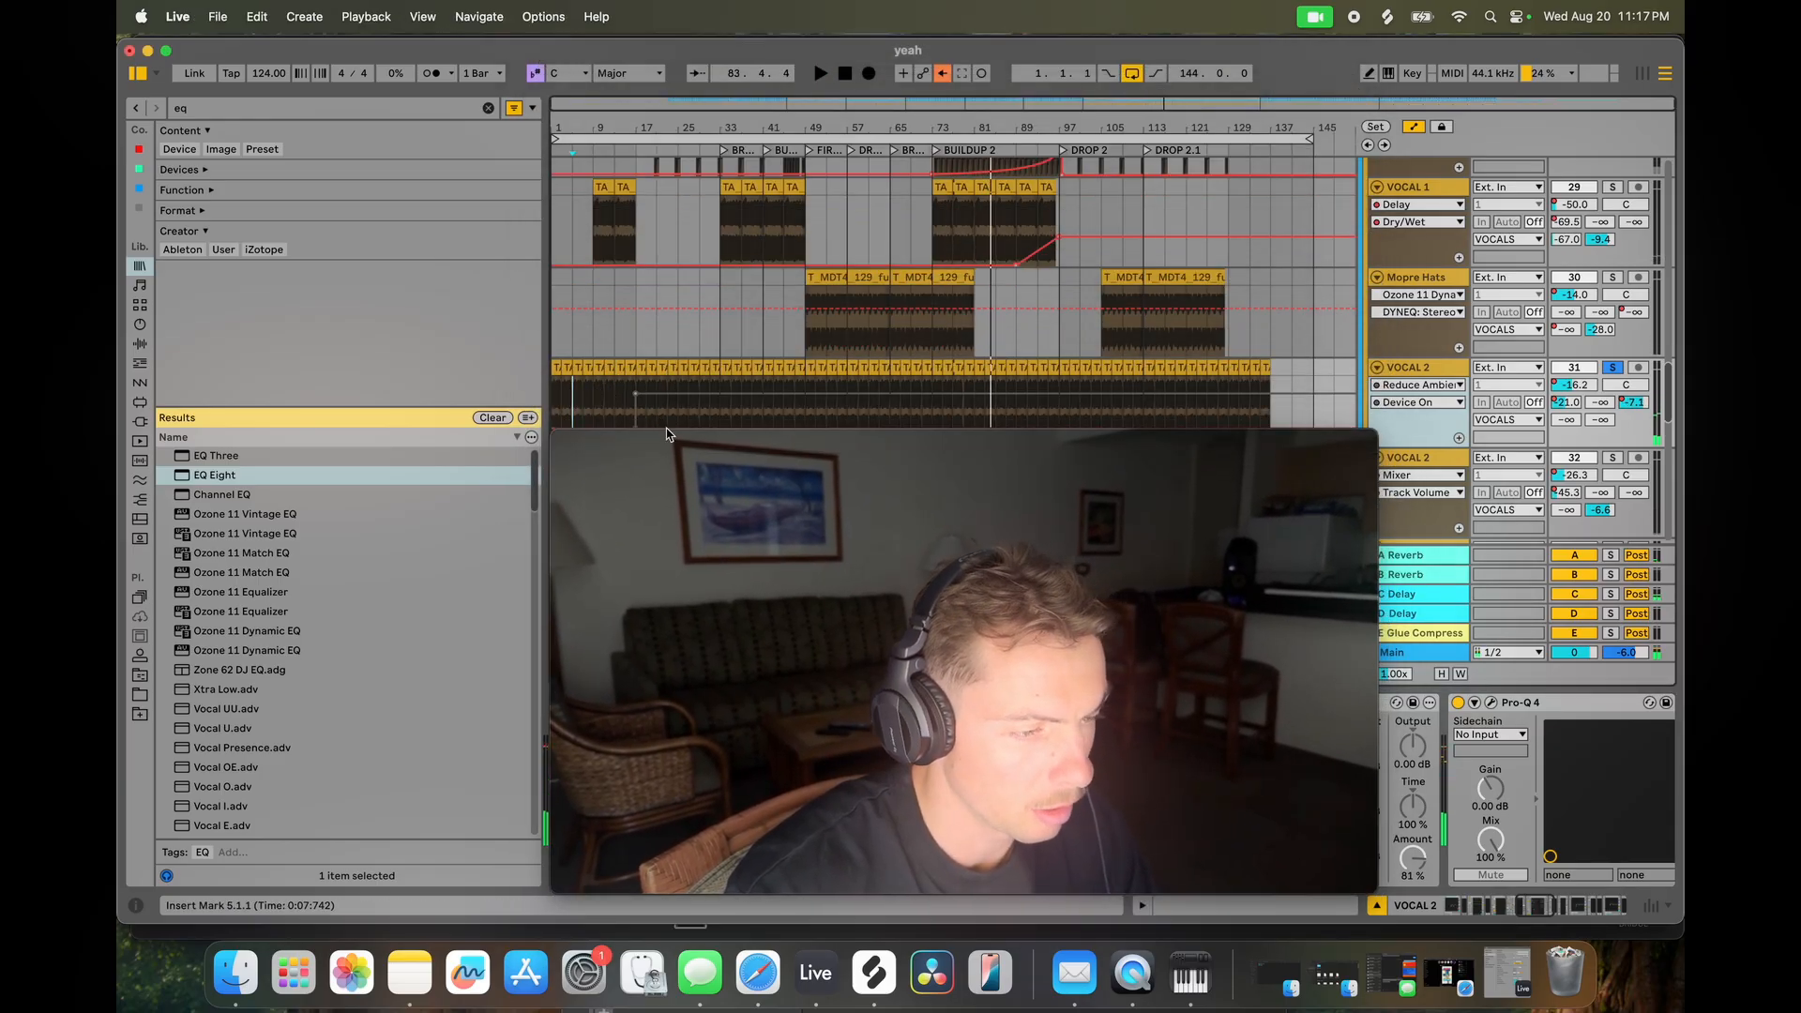
pyautogui.press('space')
# Move the webcam window clear of the upper VOCAL 2 track and restart playback from bar 29.
pyautogui.click(806, 443)
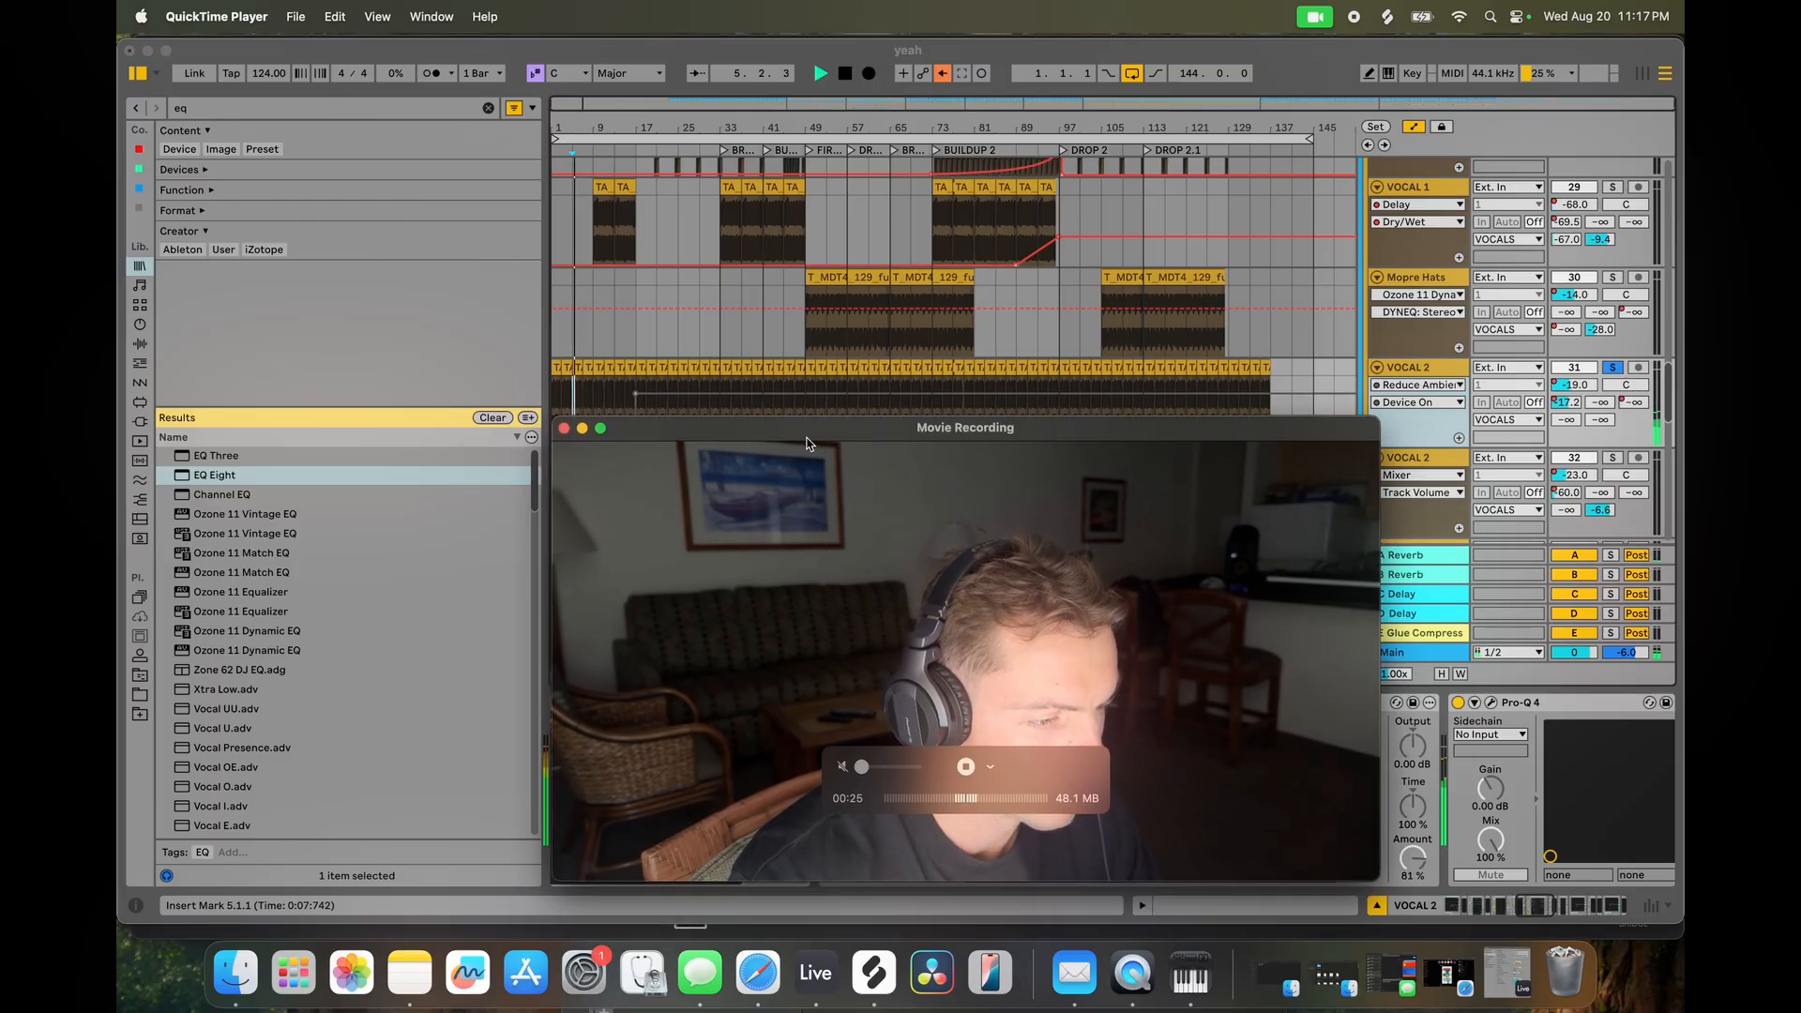
pyautogui.moveTo(806, 444); pyautogui.dragTo(720, 502)
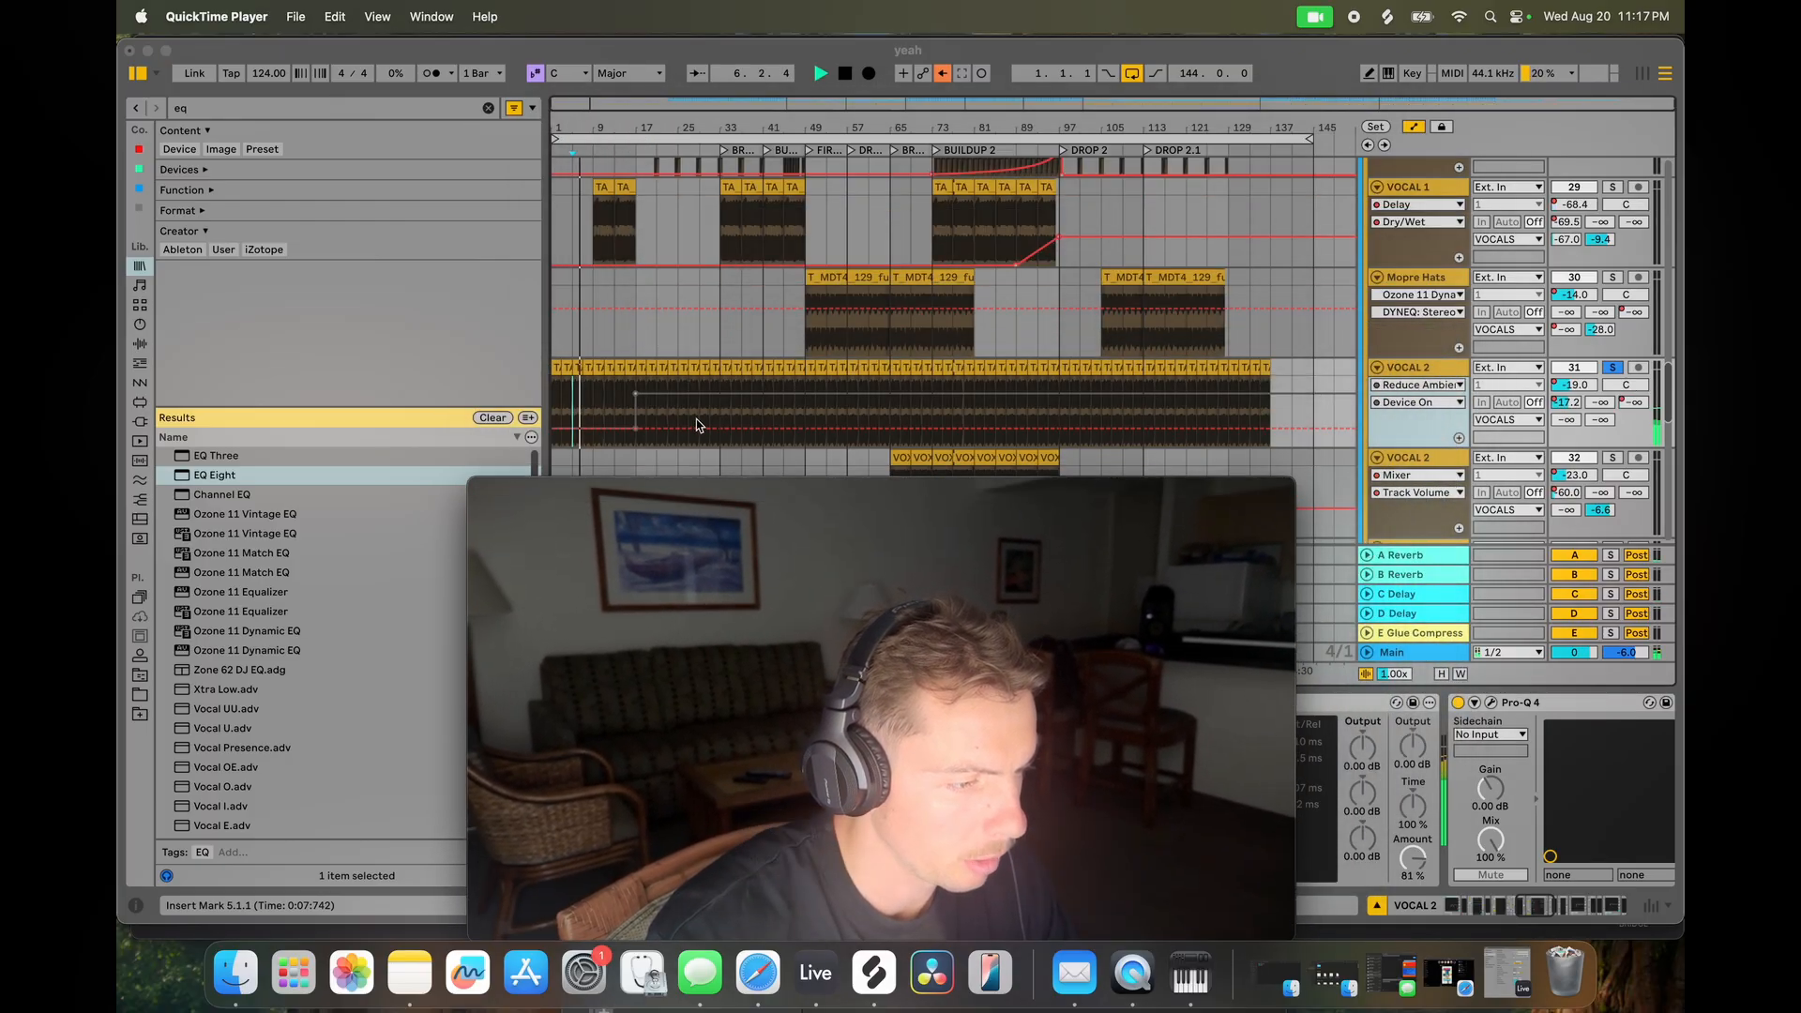
pyautogui.click(697, 427)
pyautogui.press('space')
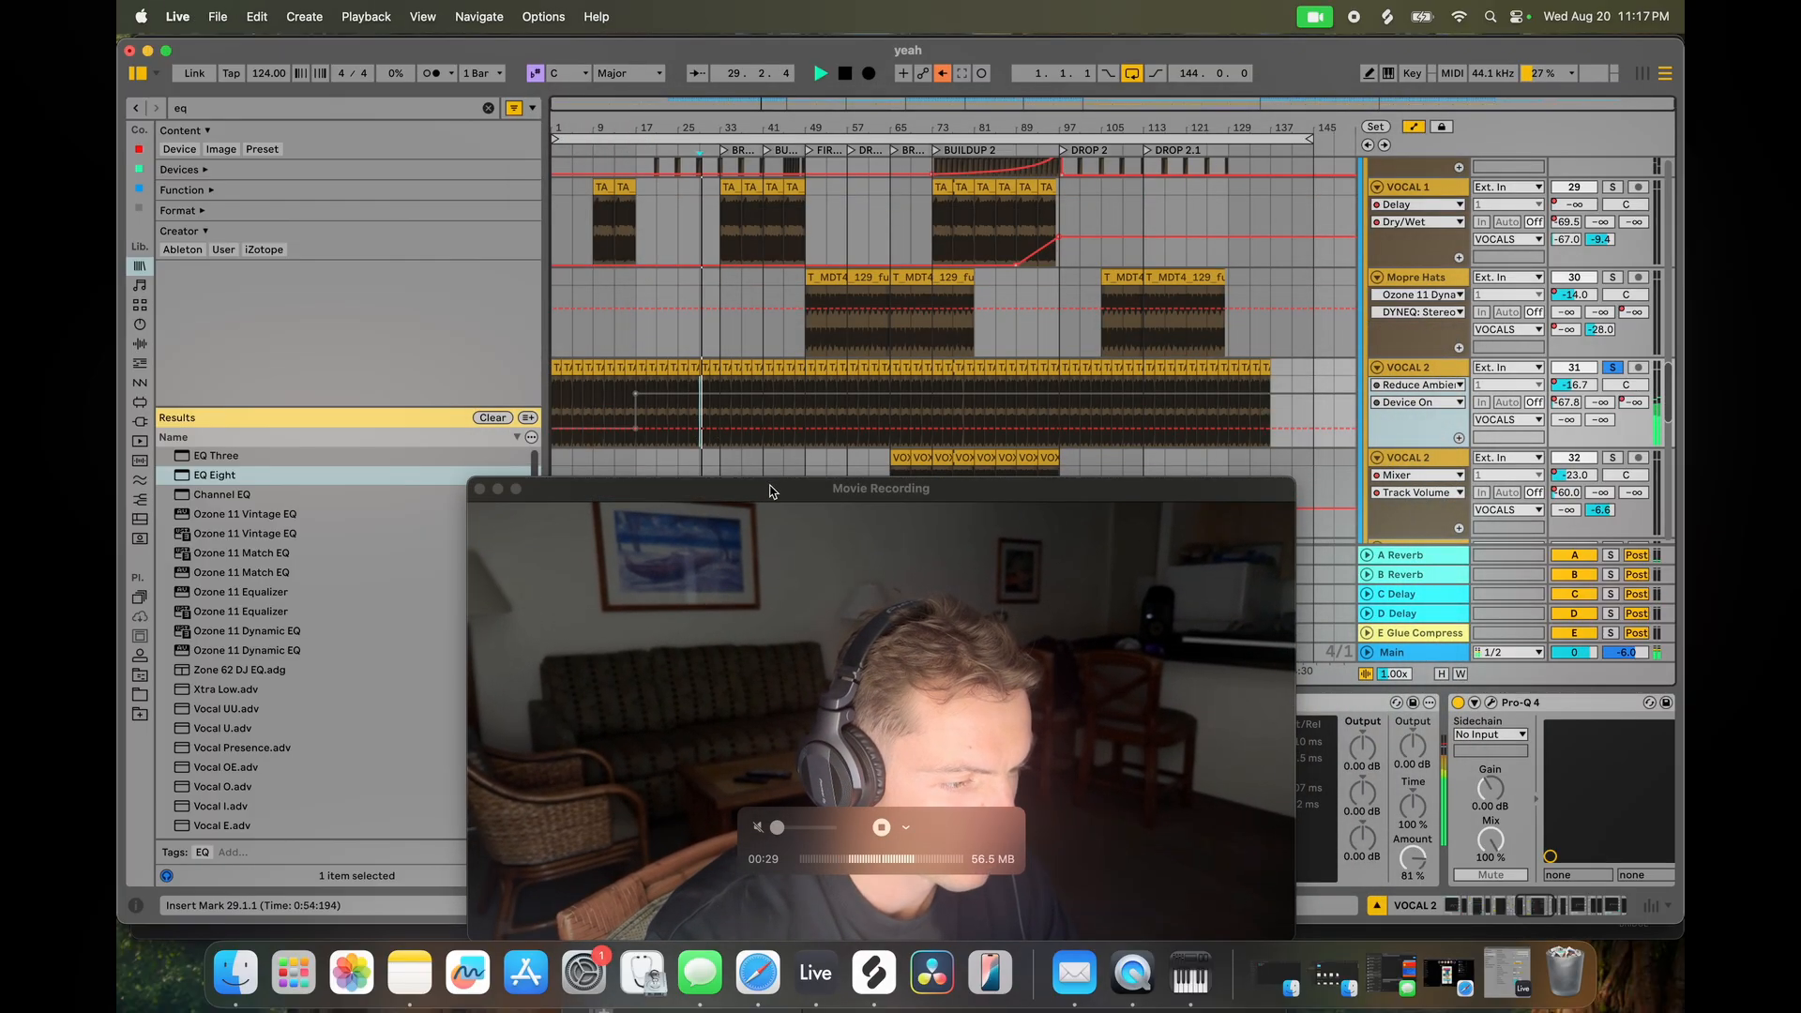
# Uncover the device chain and turn Reduce Ambience back on while the vocal plays.
pyautogui.moveTo(772, 489); pyautogui.dragTo(789, 55)
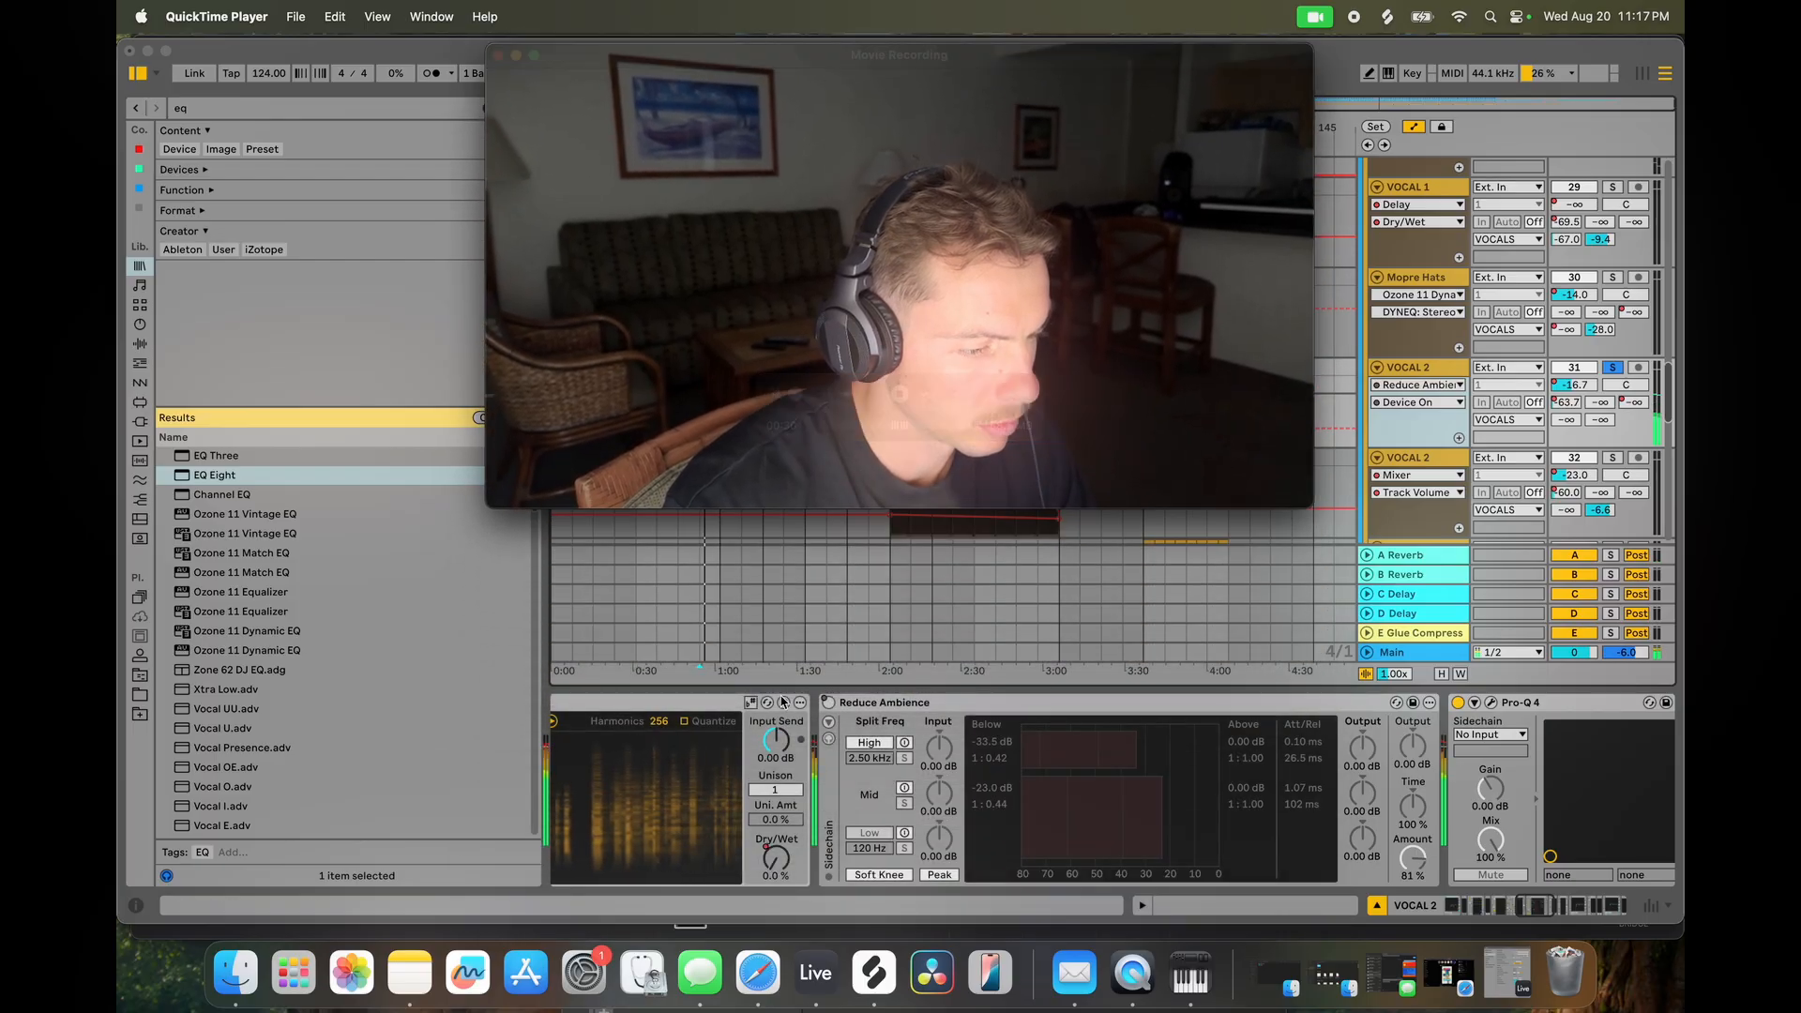
pyautogui.click(830, 708)
pyautogui.click(829, 705)
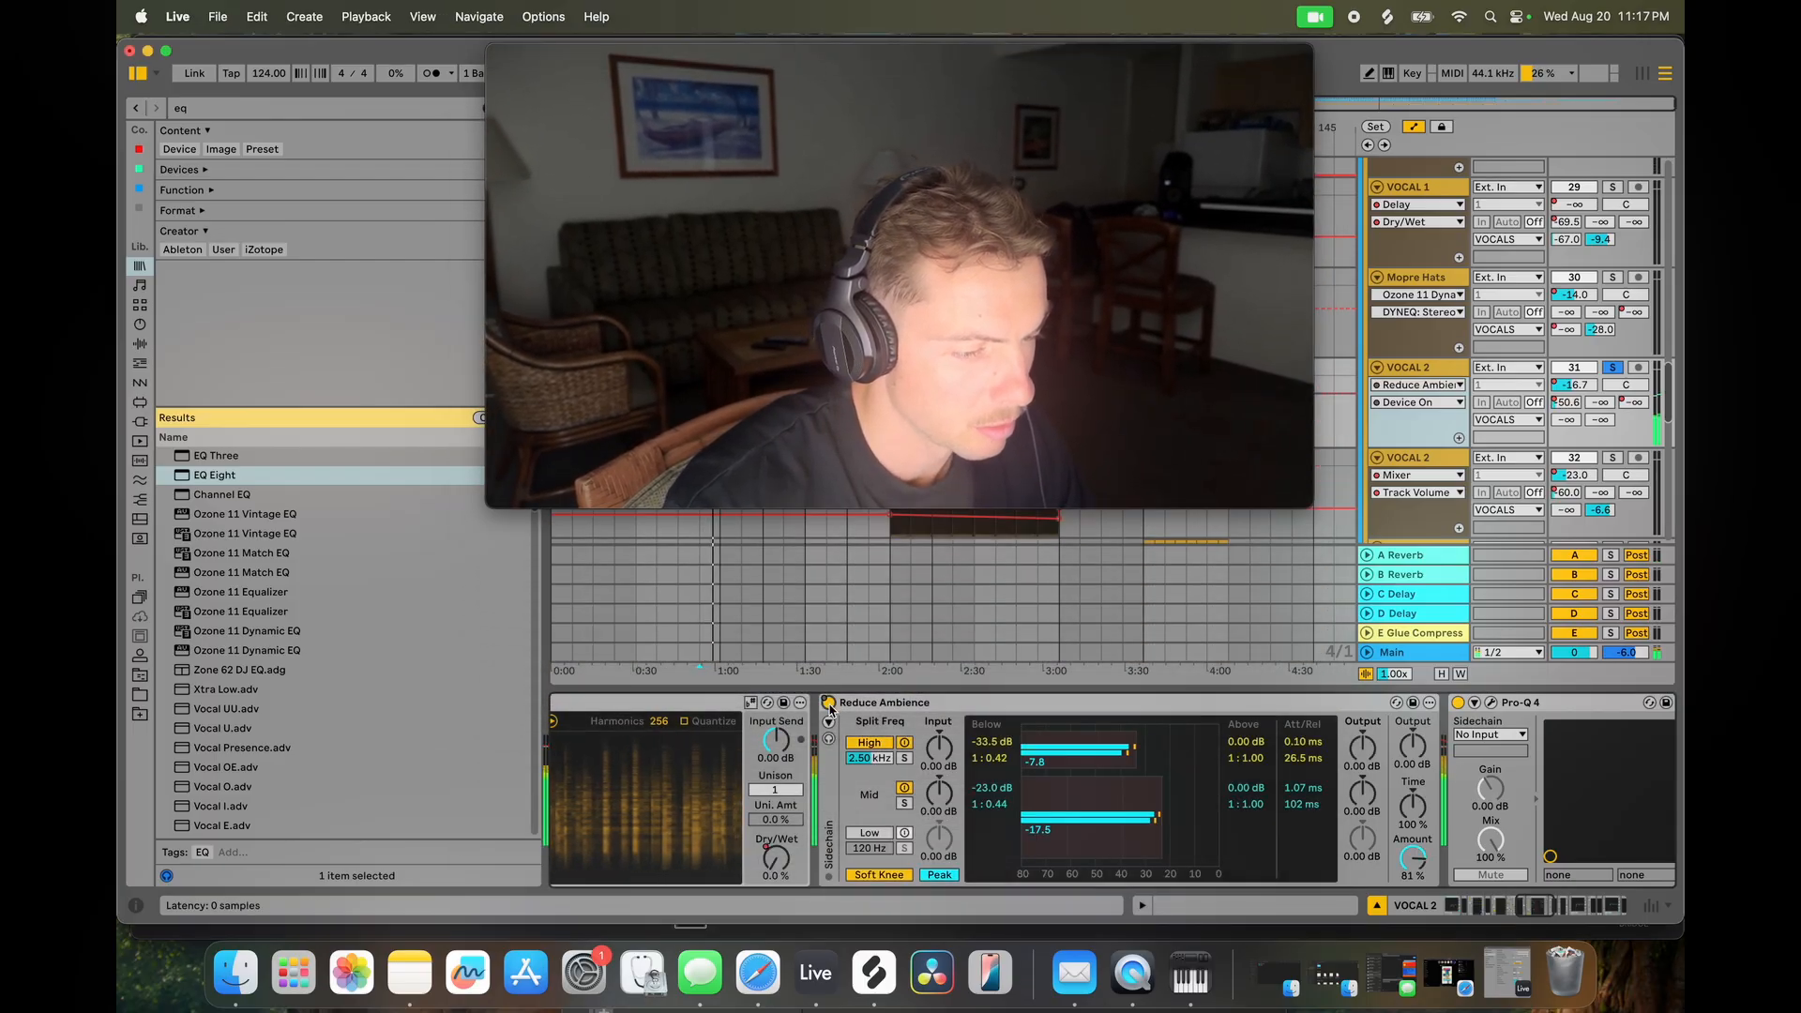
# Replay the upper VOCAL 2 track from bar 29, switching Reduce Ambience off and on to compare the sound.
pyautogui.moveTo(865, 222)
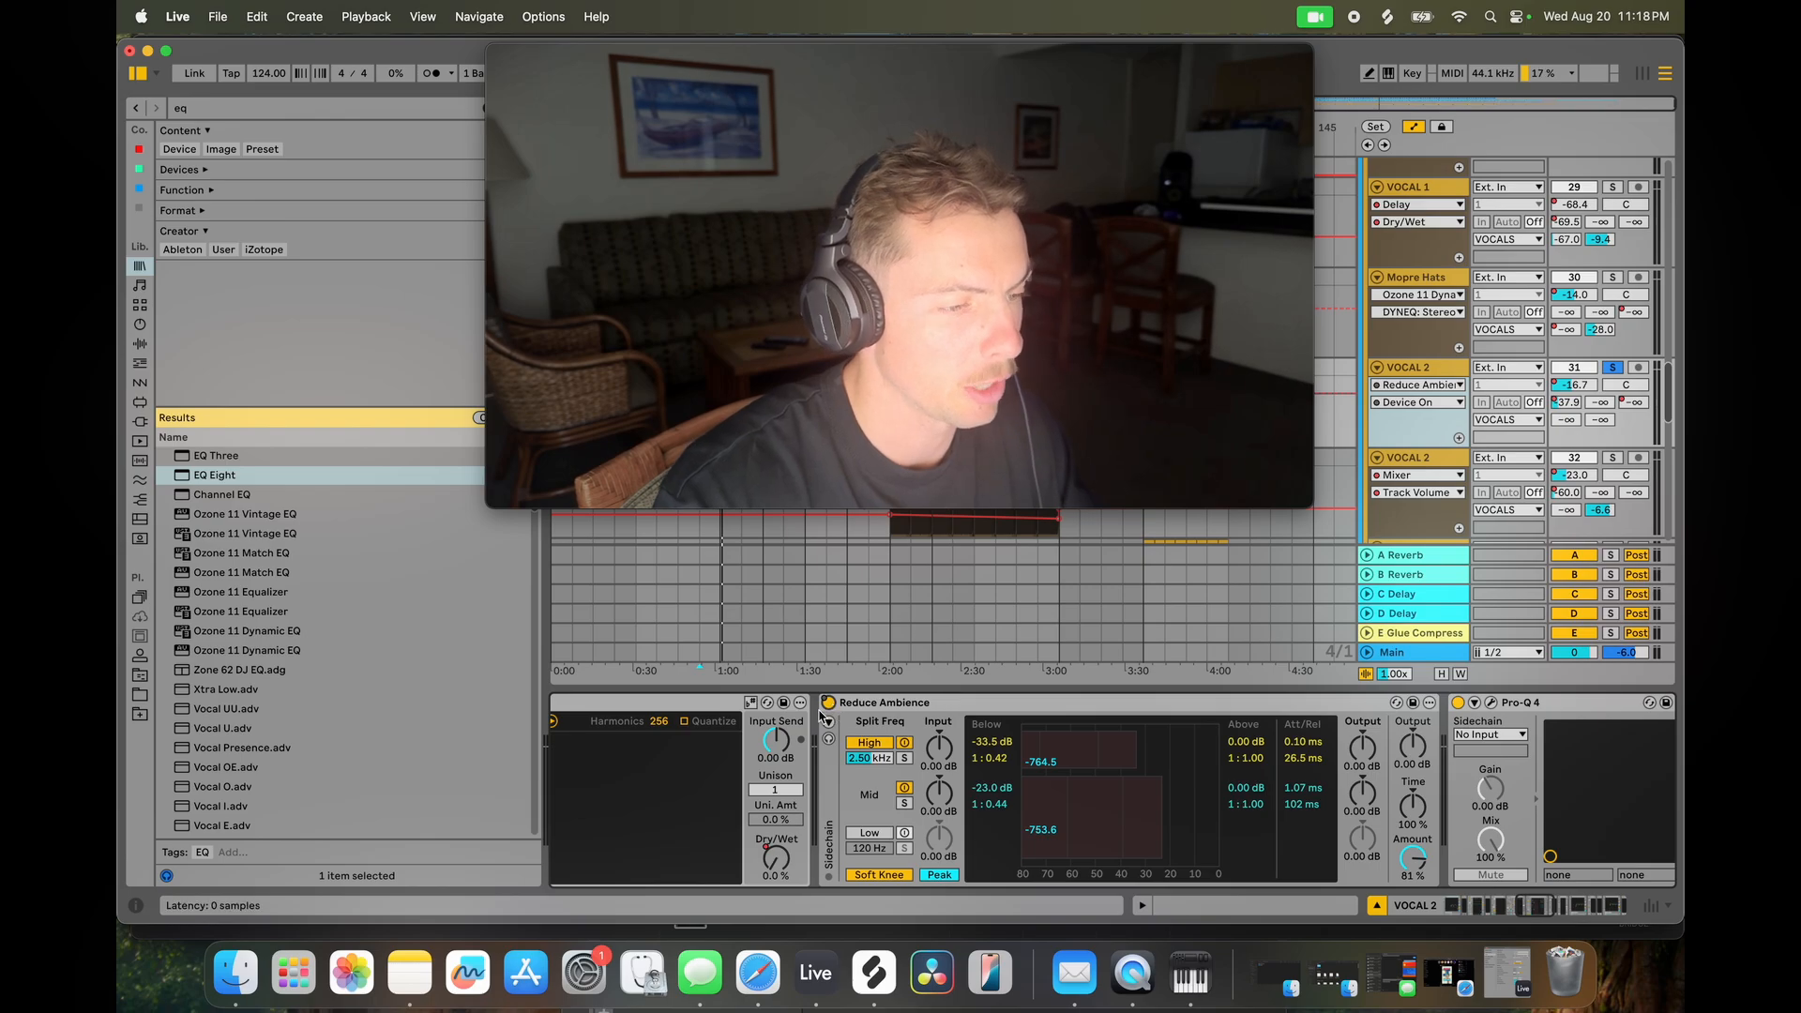
pyautogui.press('space')
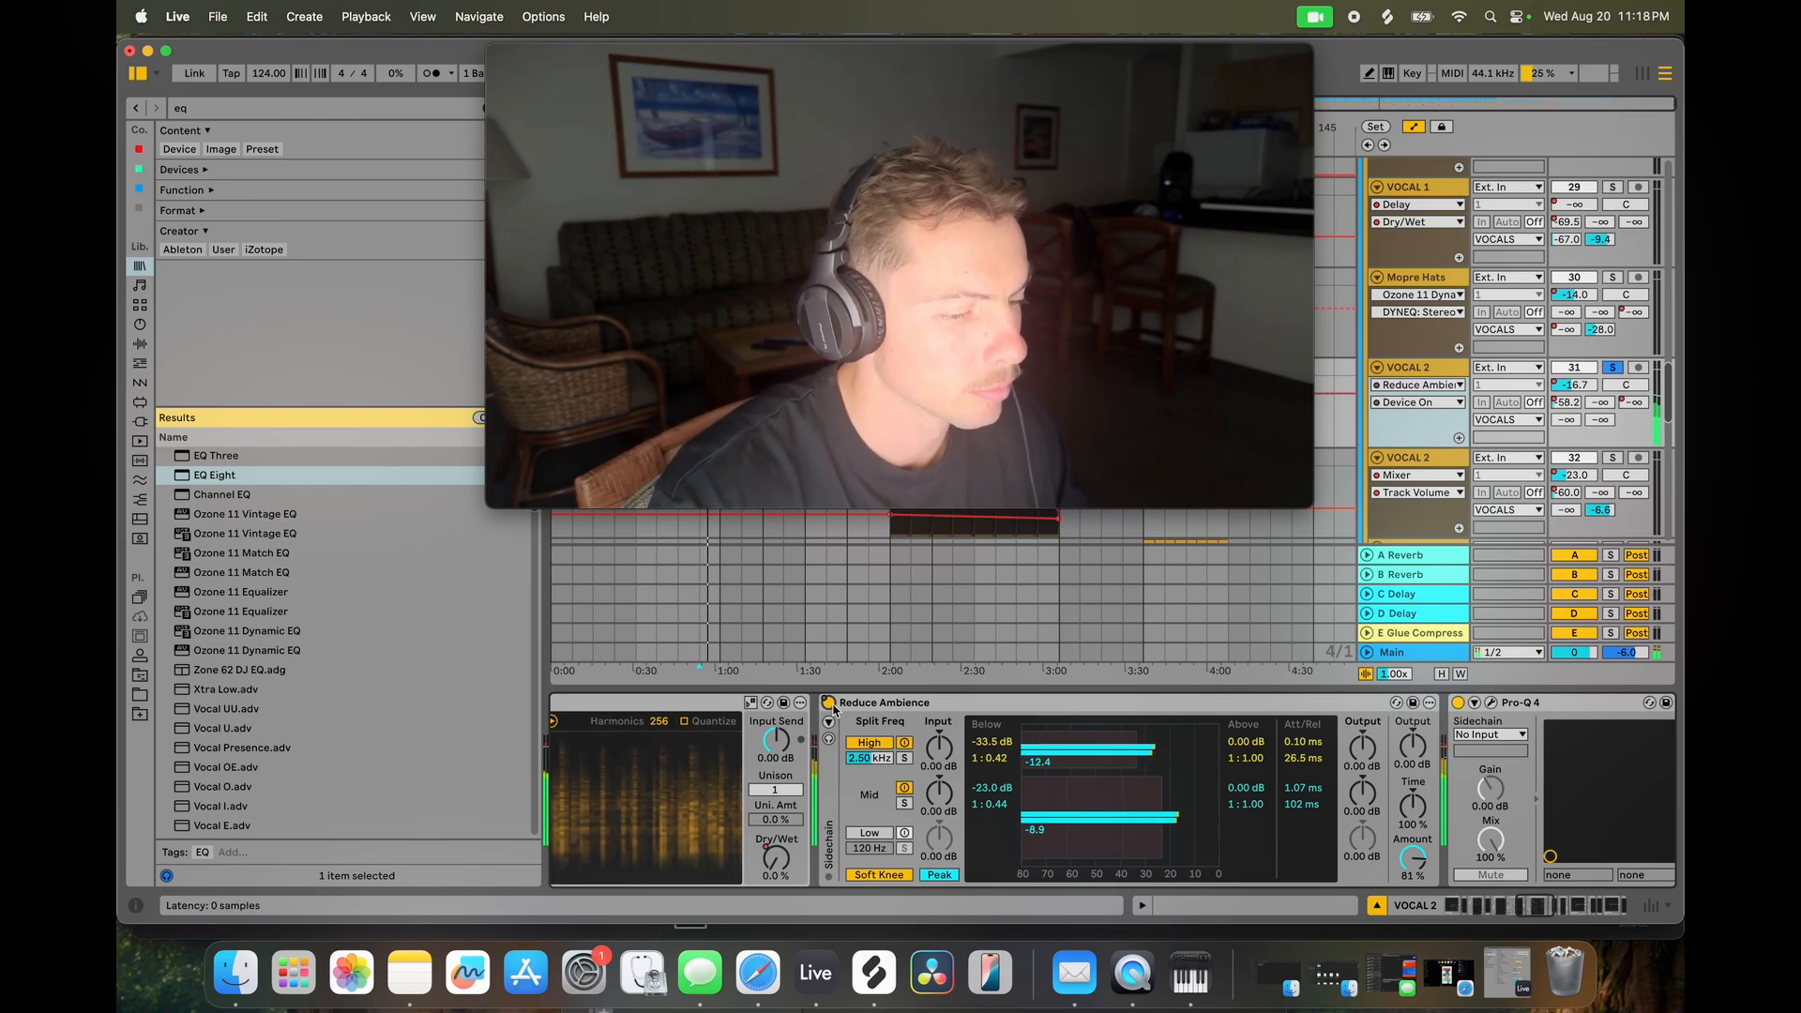
pyautogui.click(829, 703)
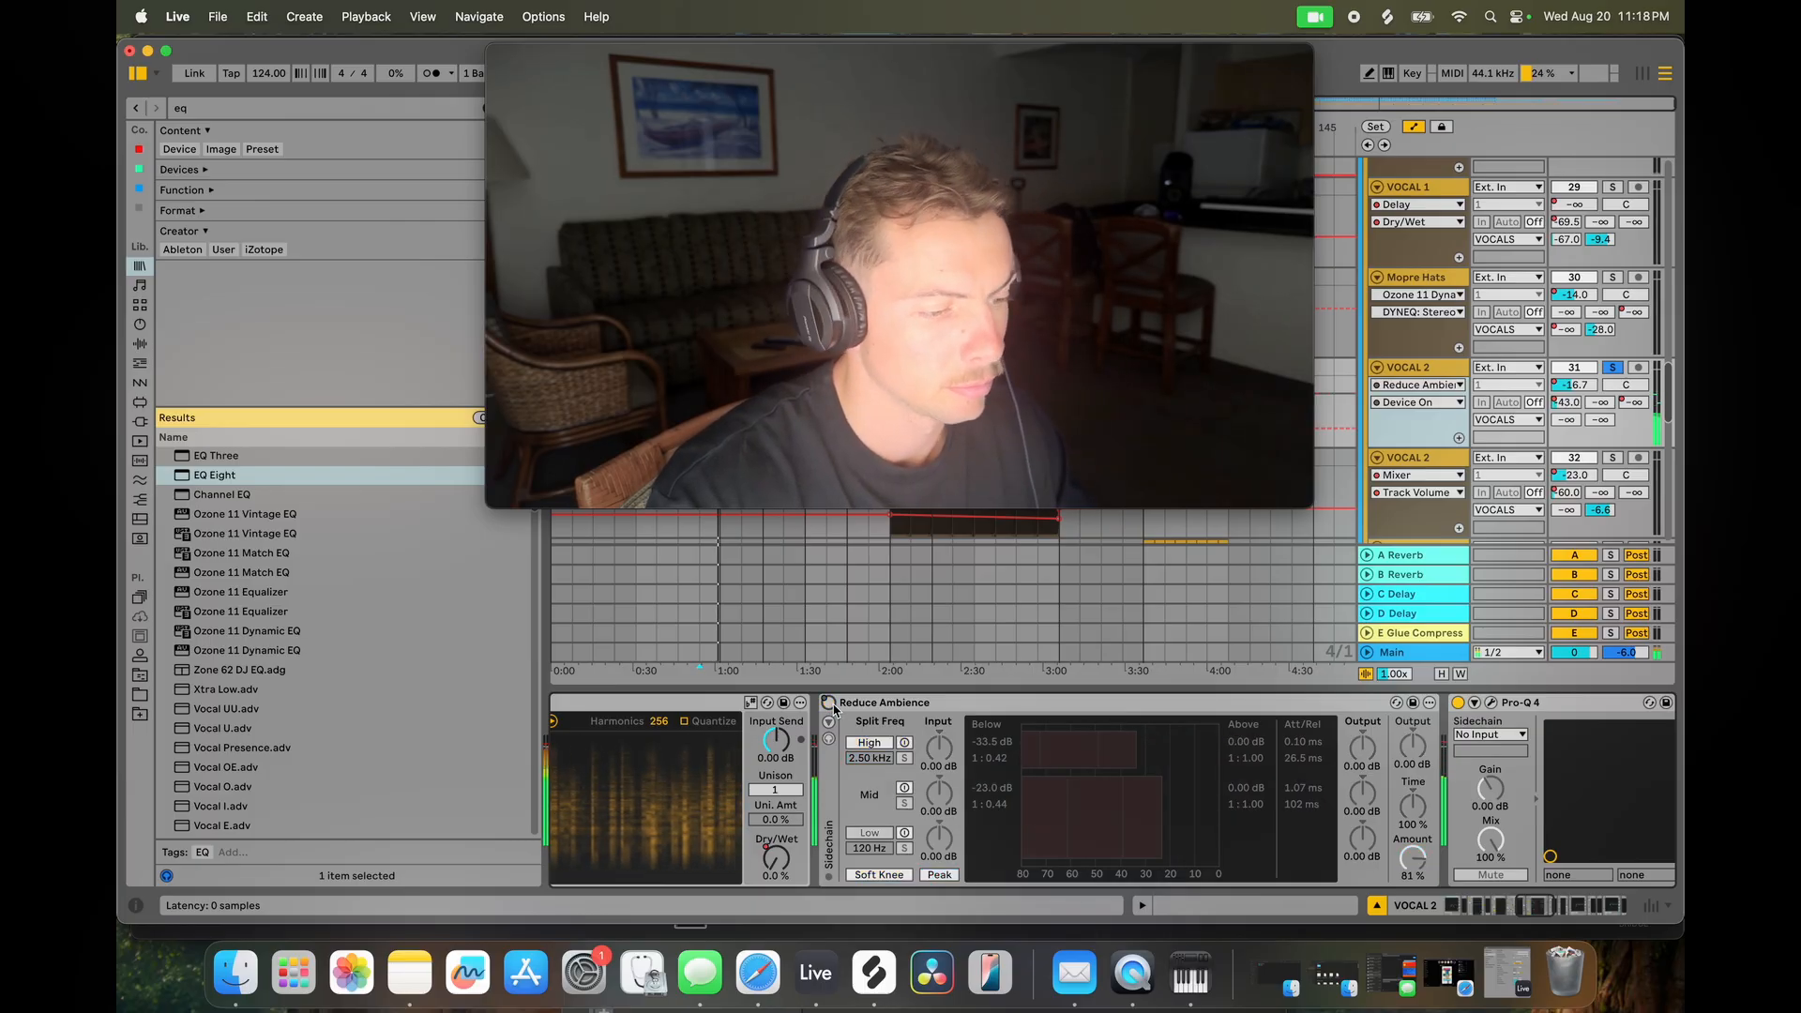
pyautogui.click(829, 702)
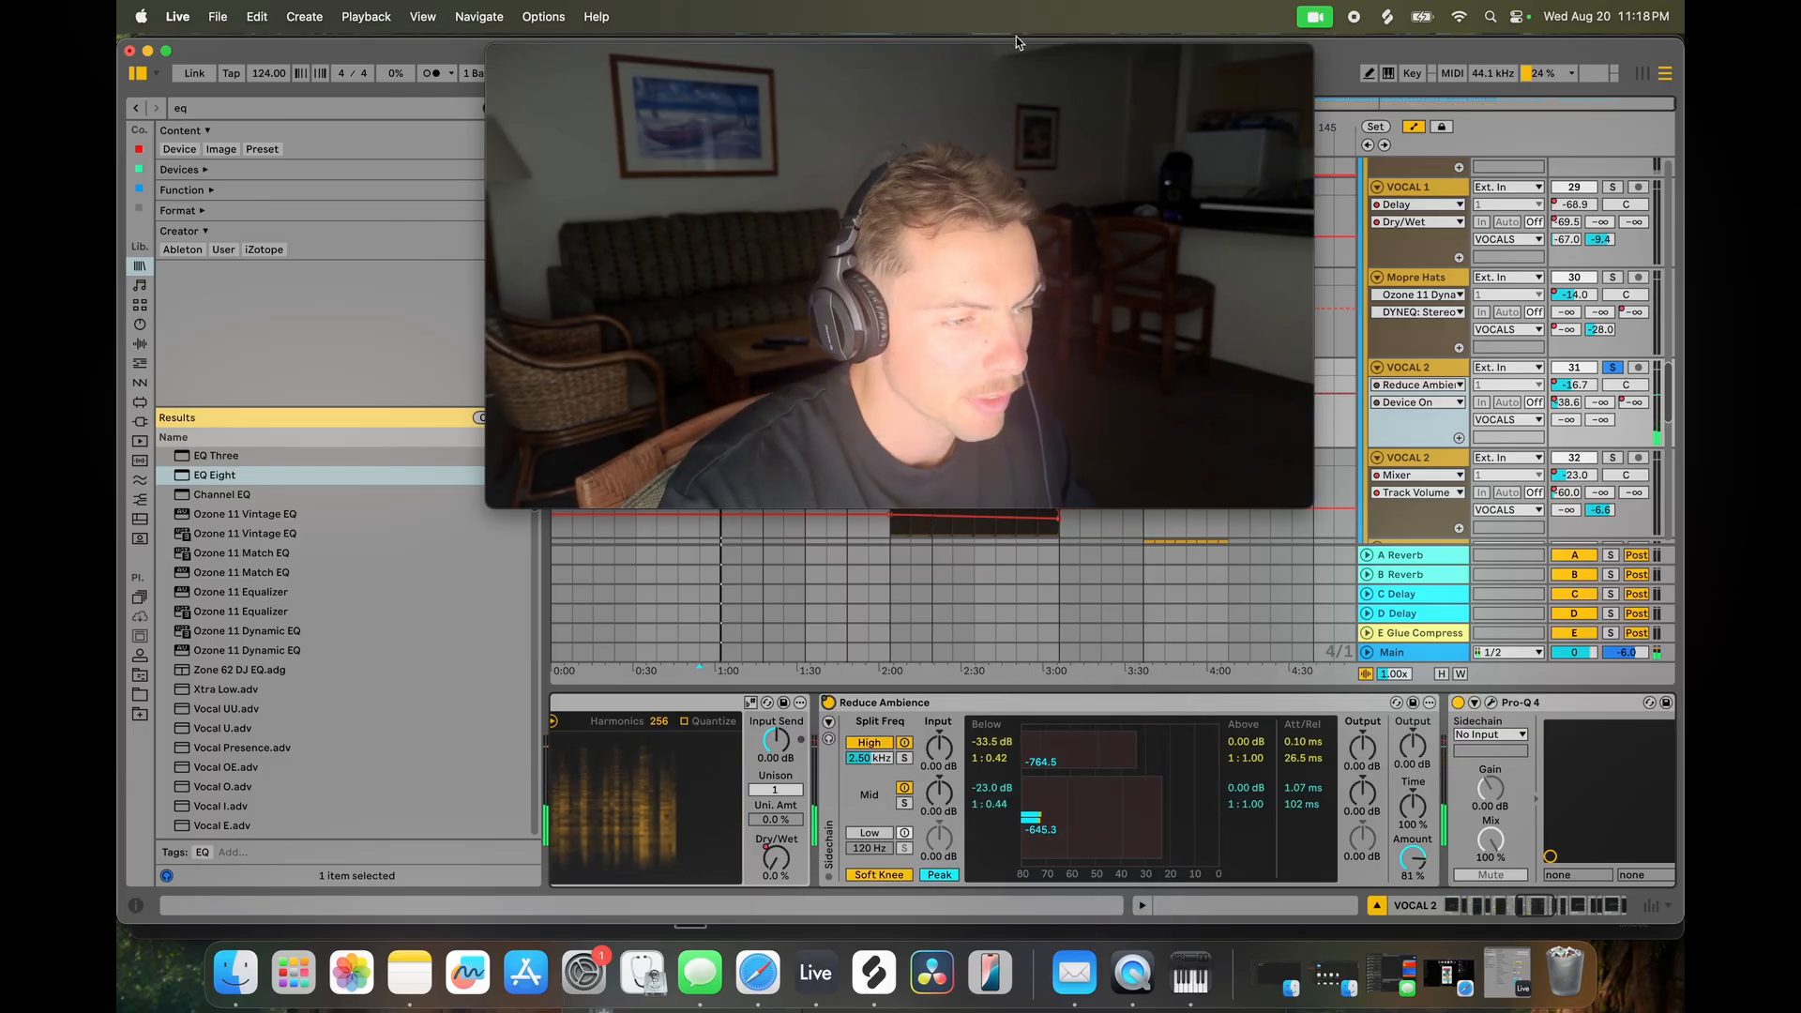
pyautogui.moveTo(1021, 65)
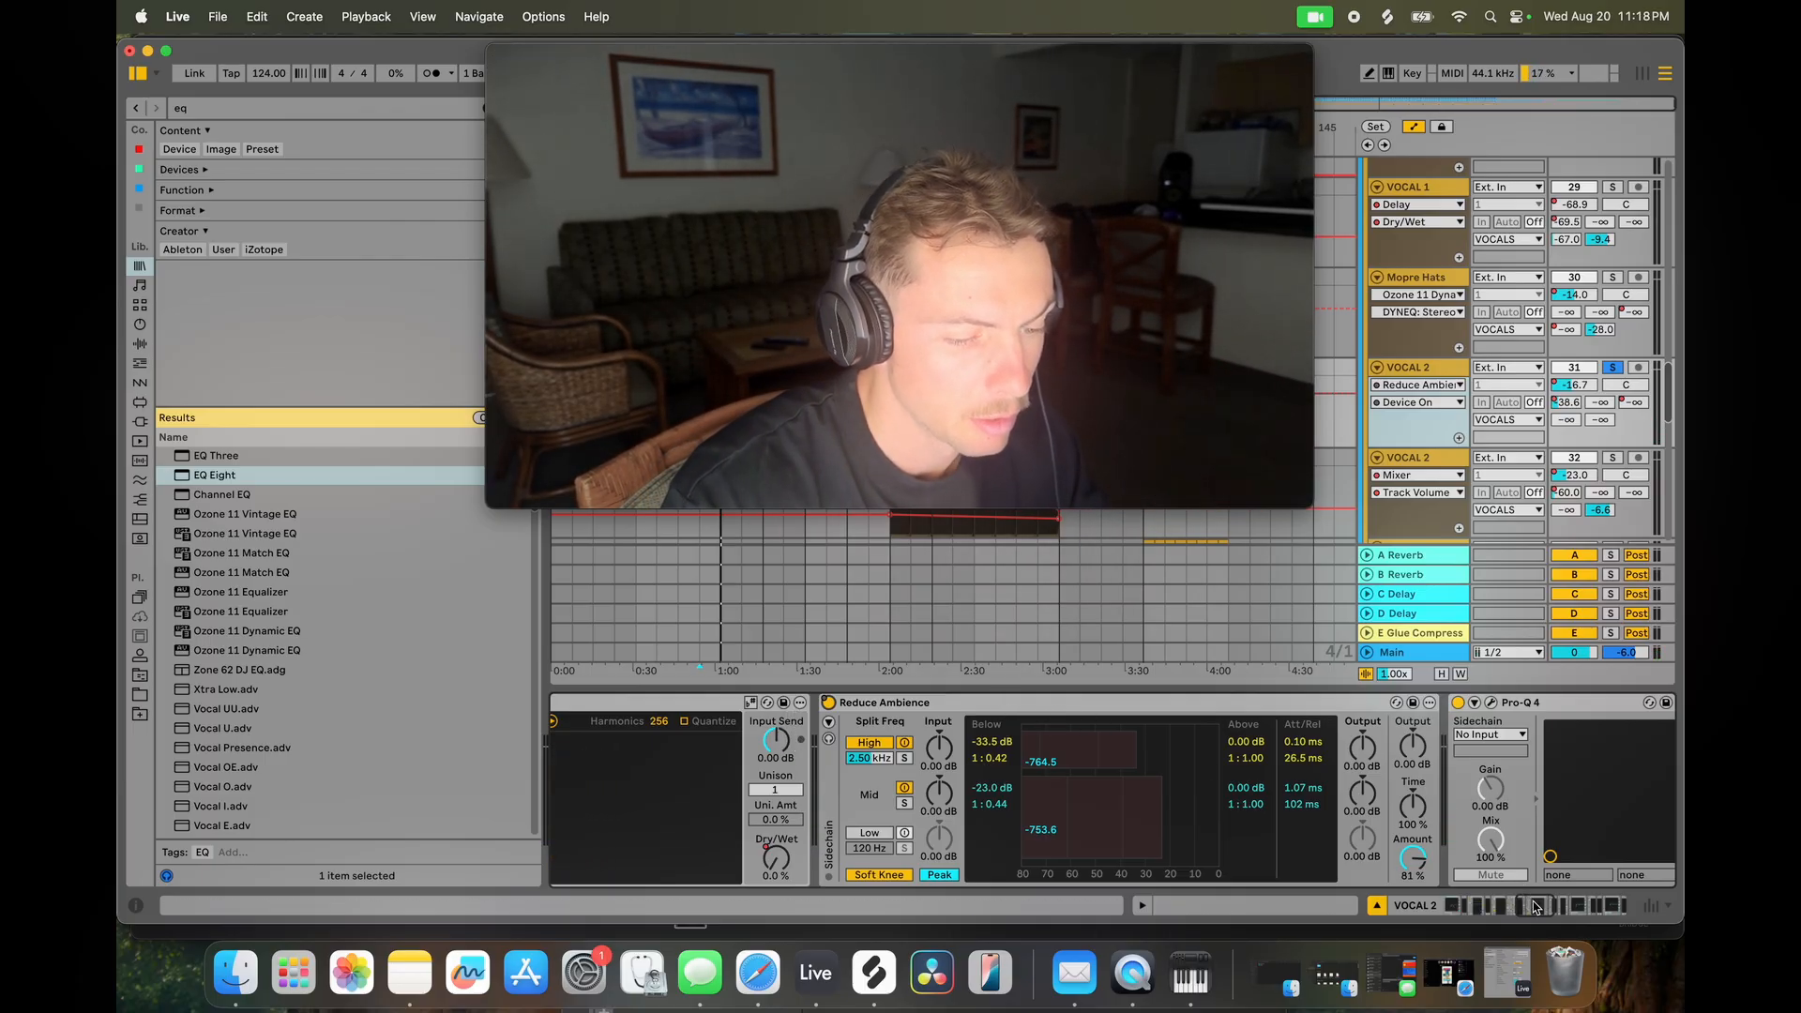
# Open Pro-Q 4 on the upper VOCAL 2 track, examine its EQ curve during playback and close it.
pyautogui.moveTo(1535, 906); pyautogui.dragTo(1568, 905)
pyautogui.hscroll(-8, 1310, 826)
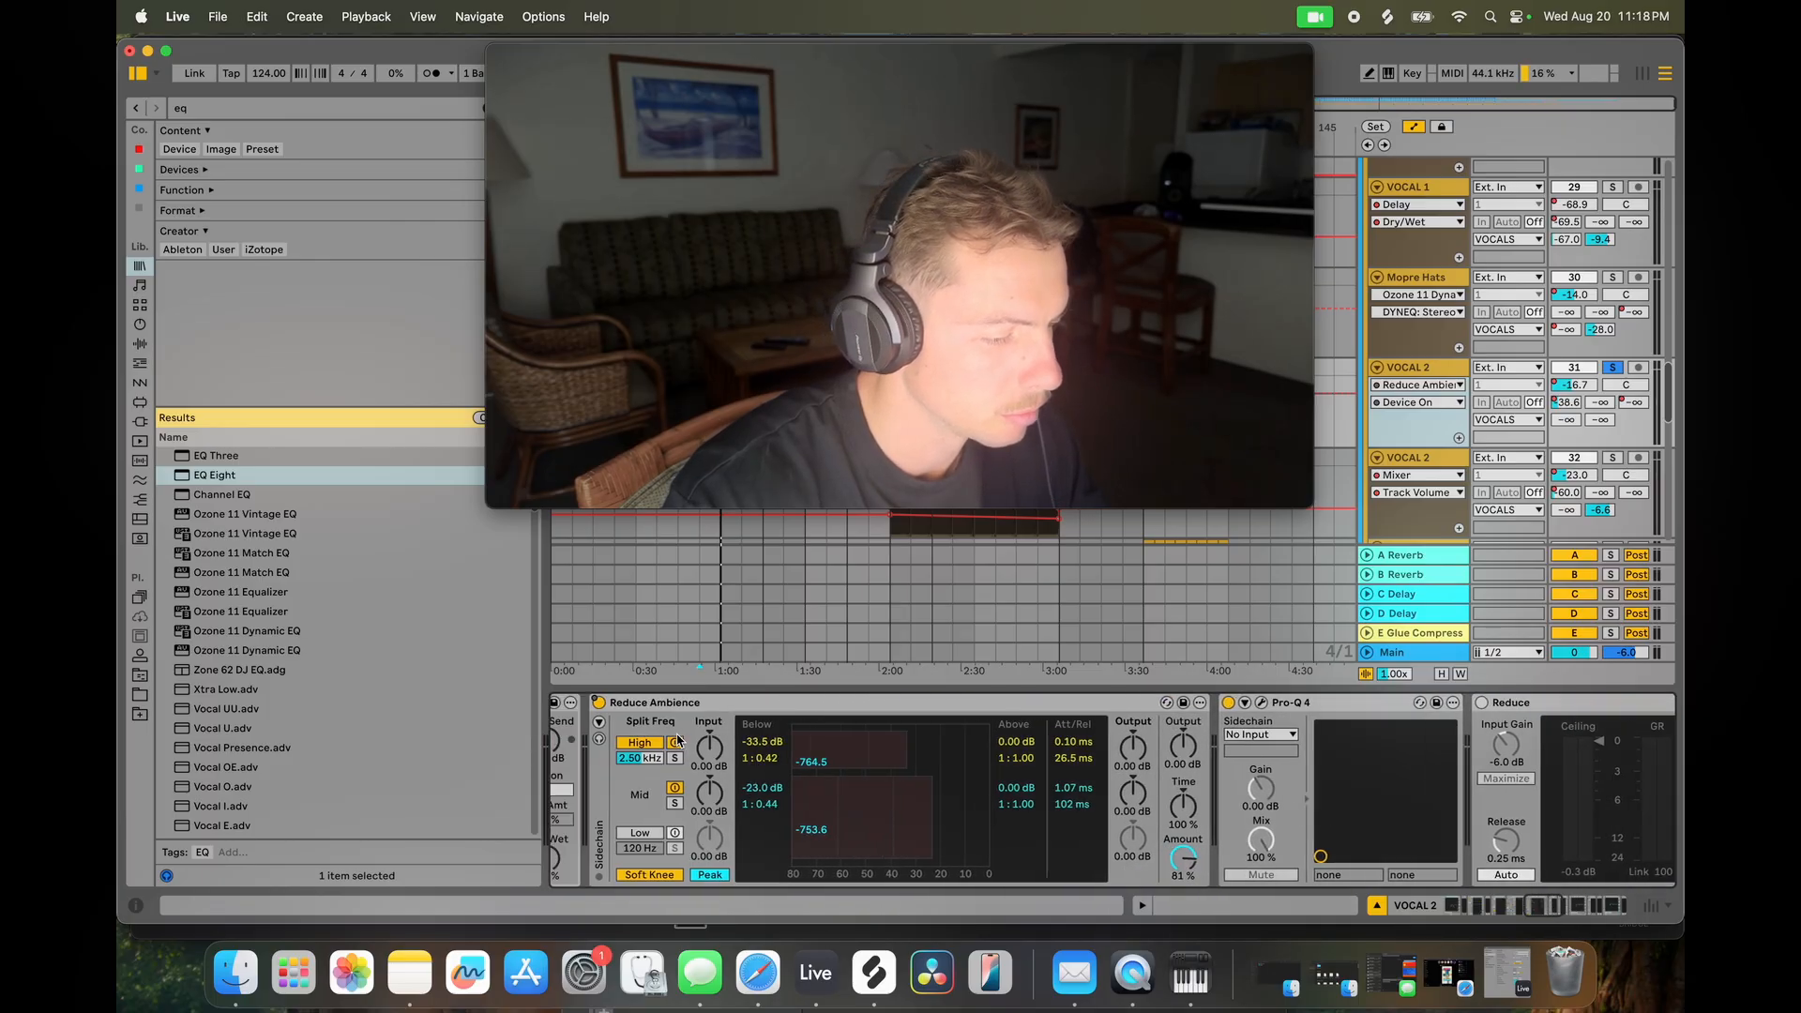
pyautogui.click(1261, 704)
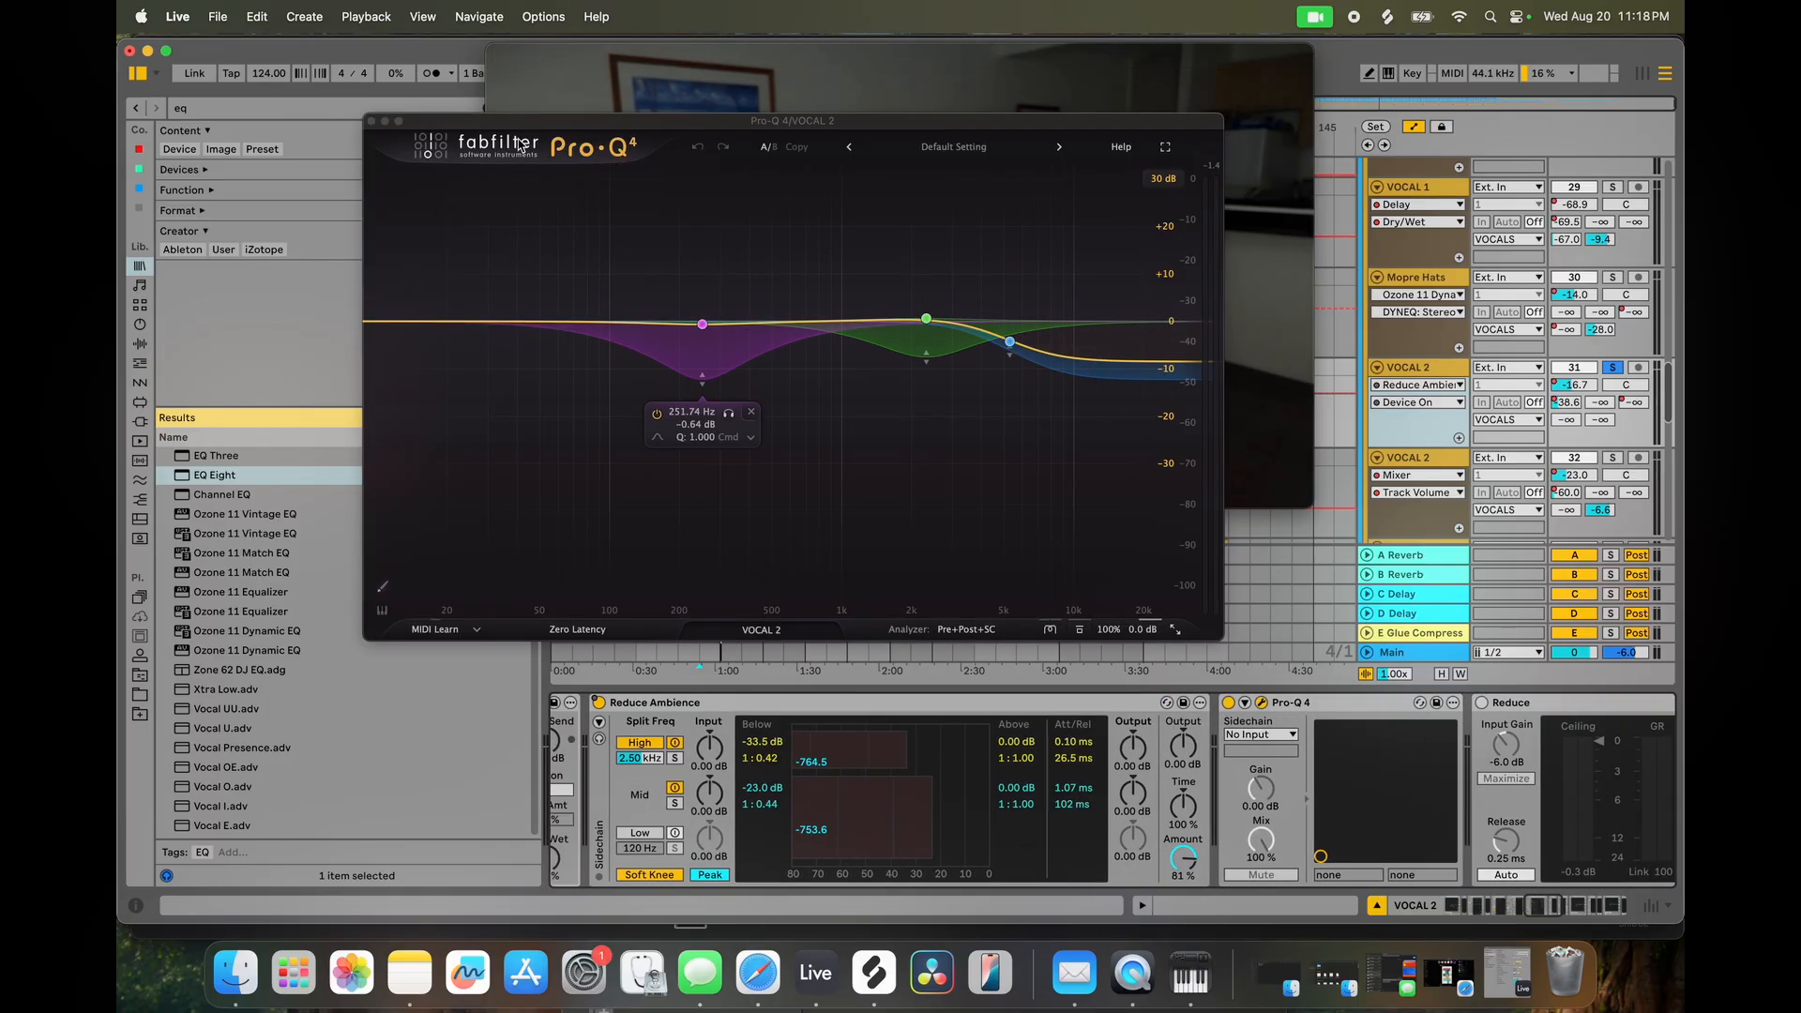
pyautogui.press('space')
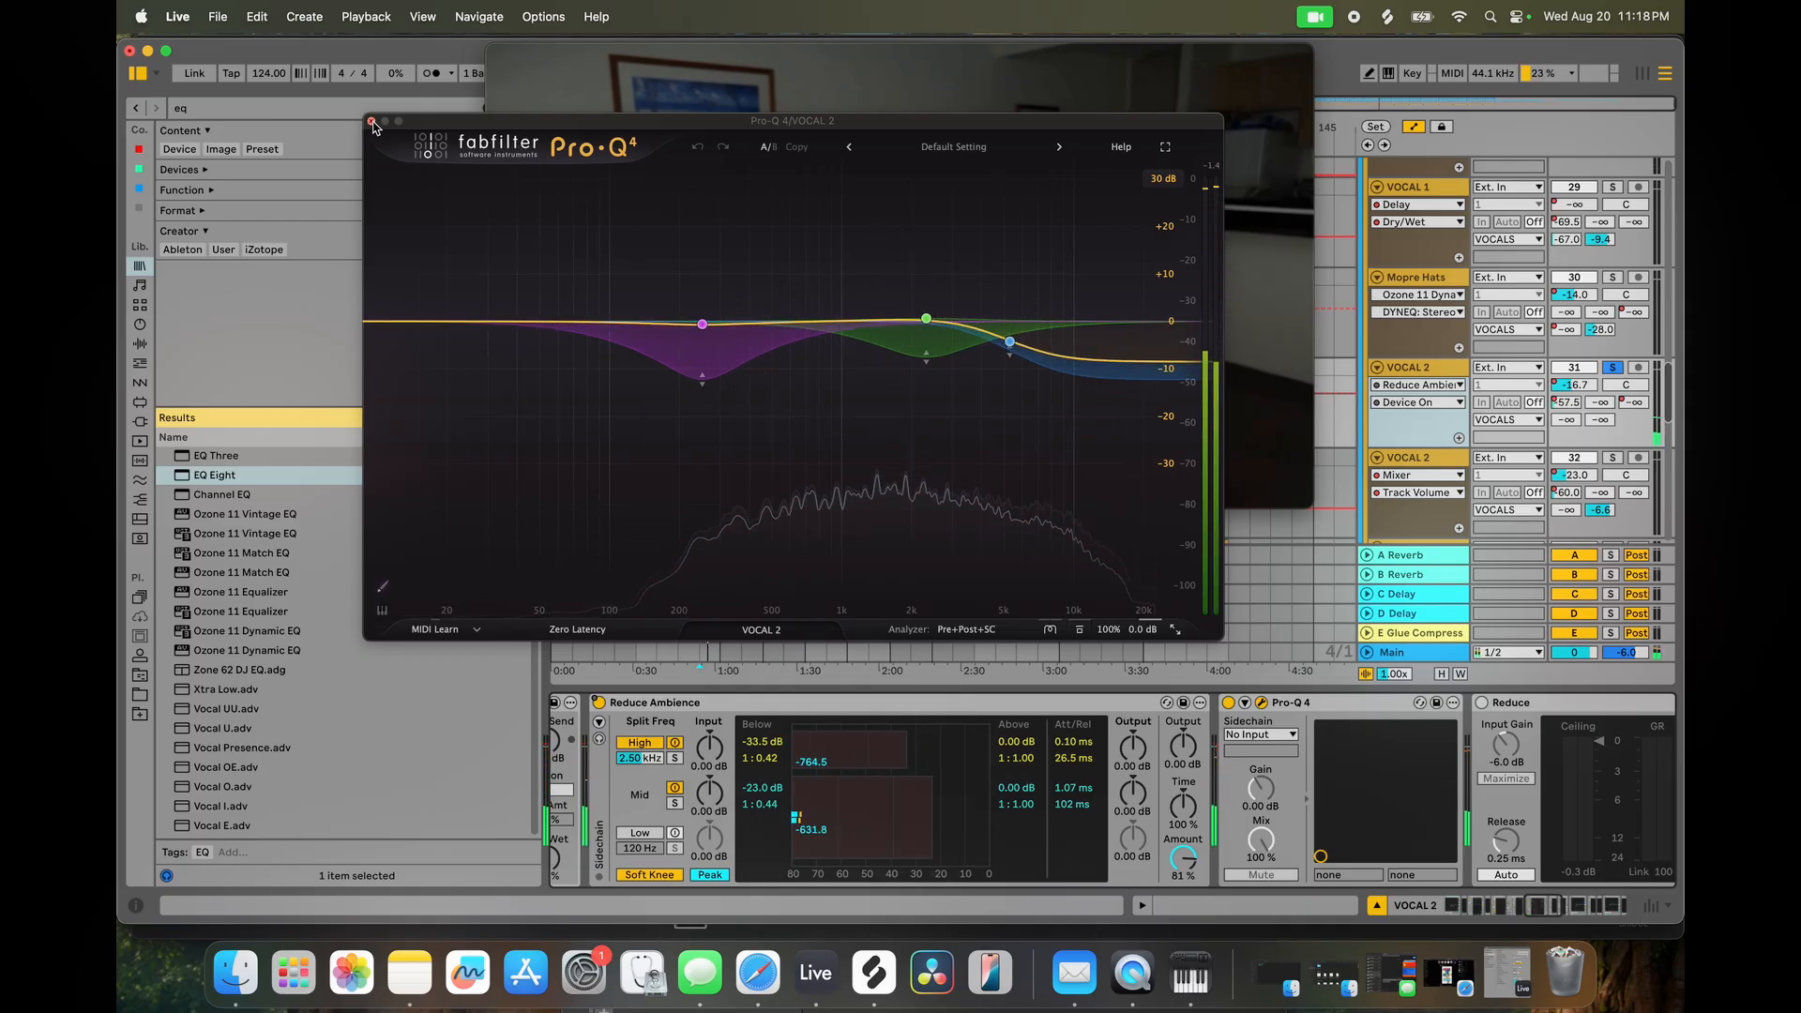
pyautogui.click(371, 123)
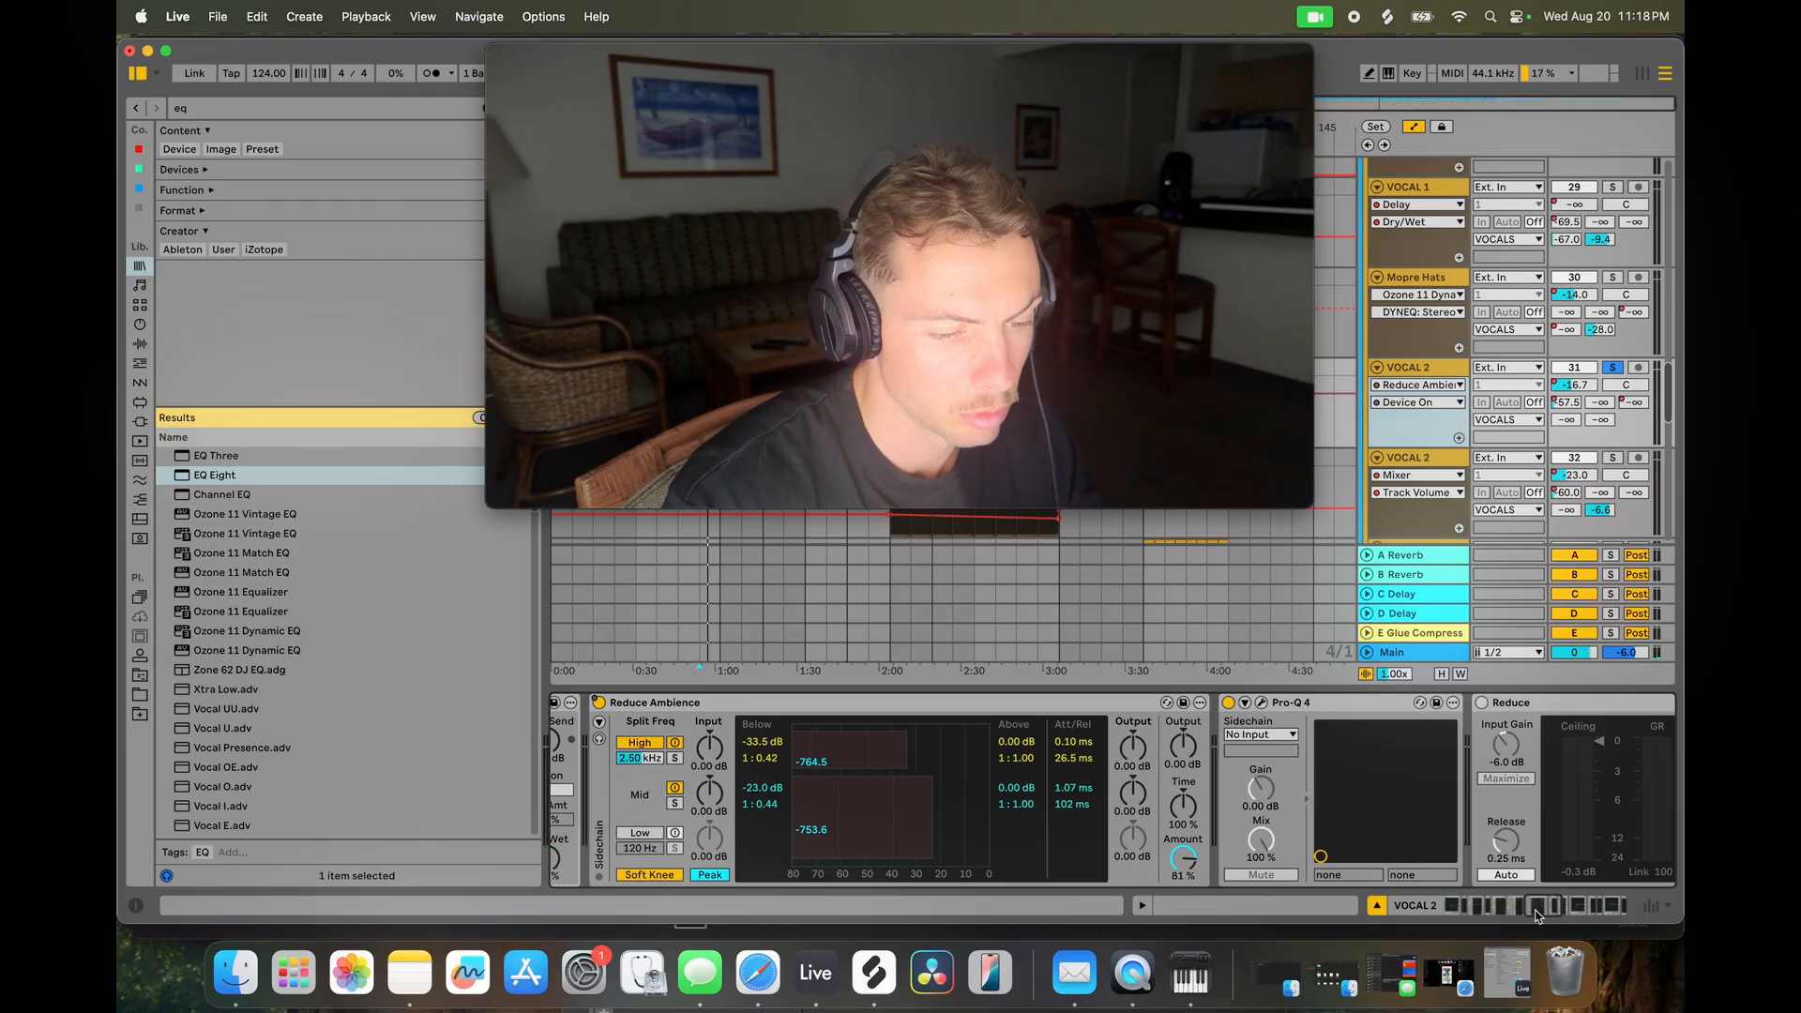
# Remove the switched-off Reduce limiter from the upper VOCAL 2 track's device chain.
pyautogui.moveTo(1536, 912); pyautogui.dragTo(1560, 910)
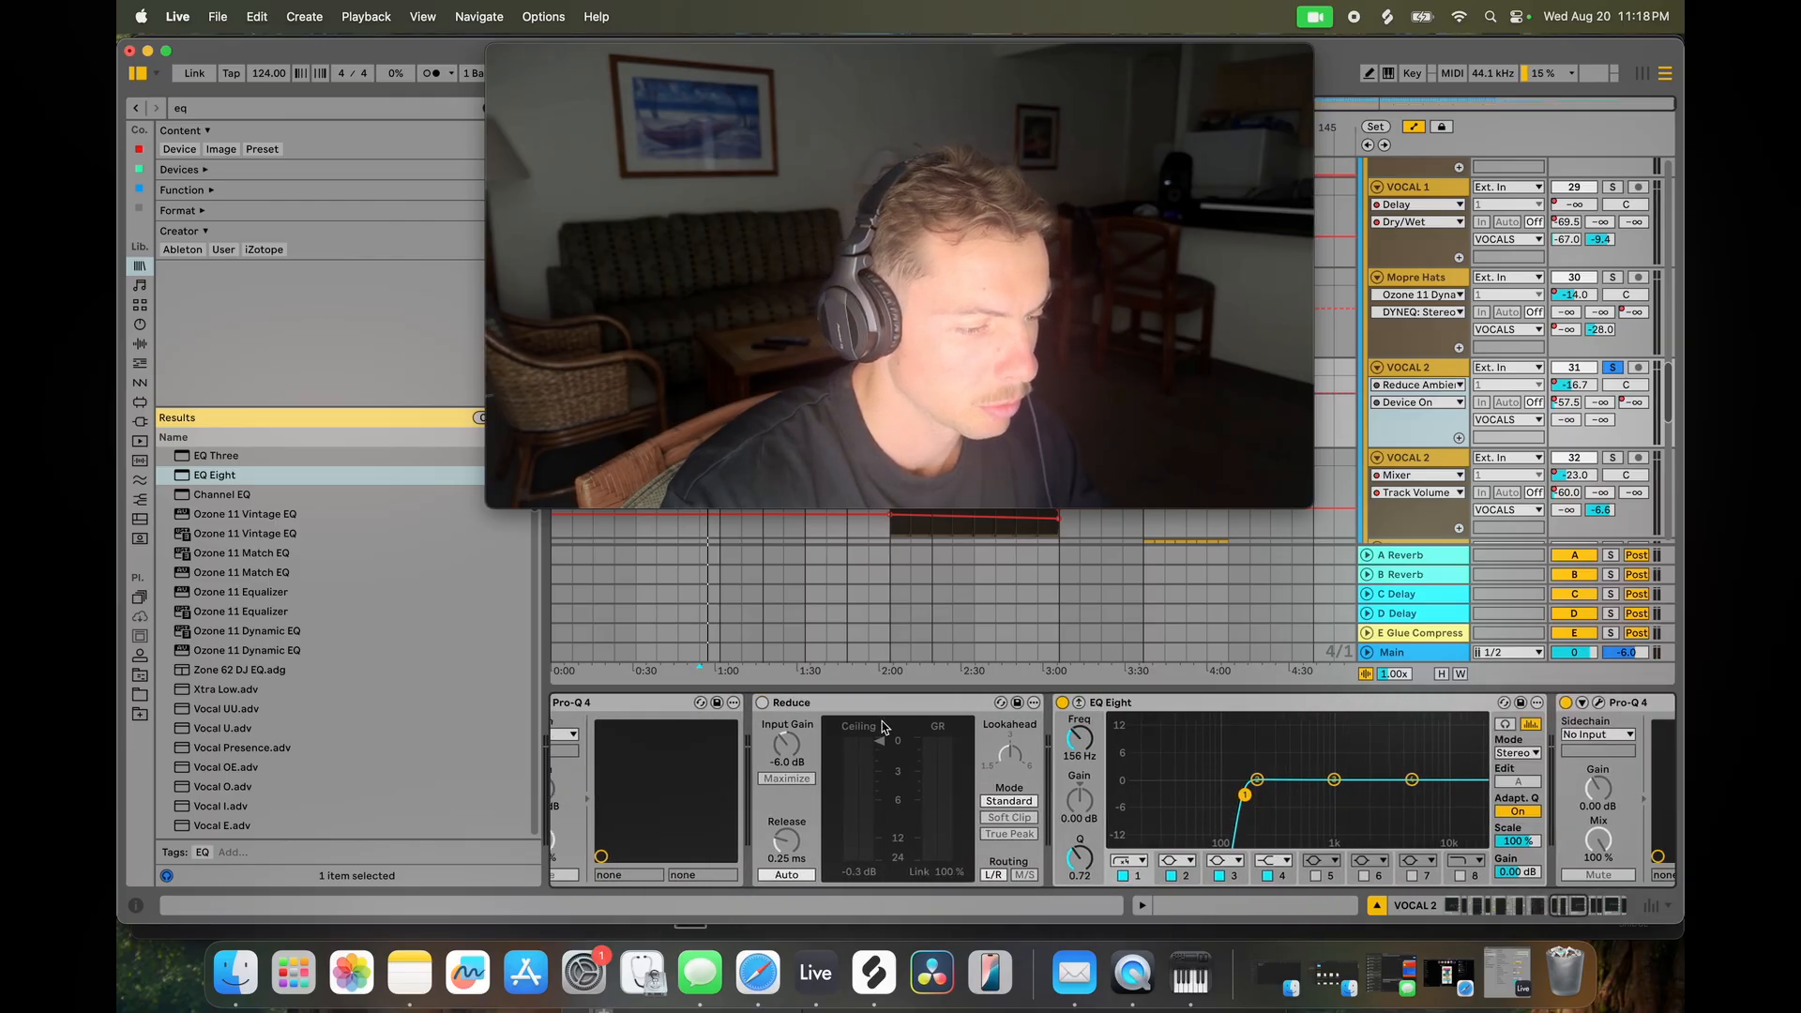
pyautogui.rightClick(908, 710)
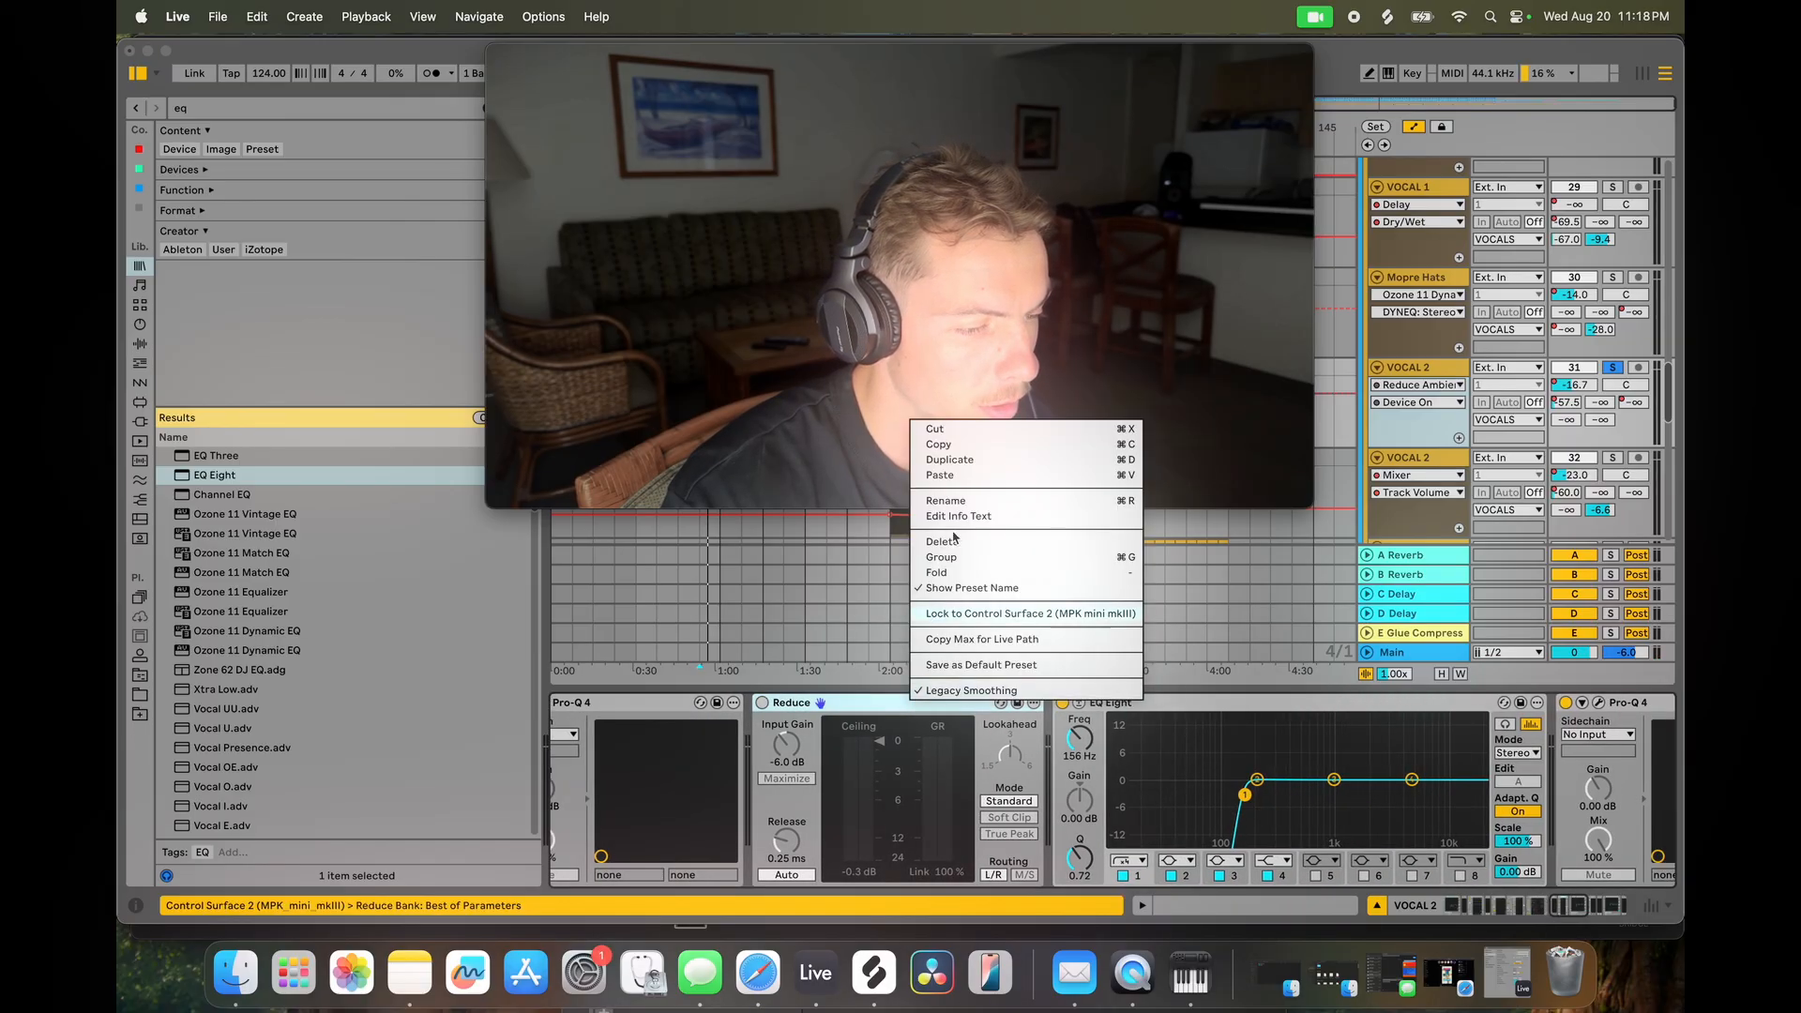
pyautogui.click(967, 430)
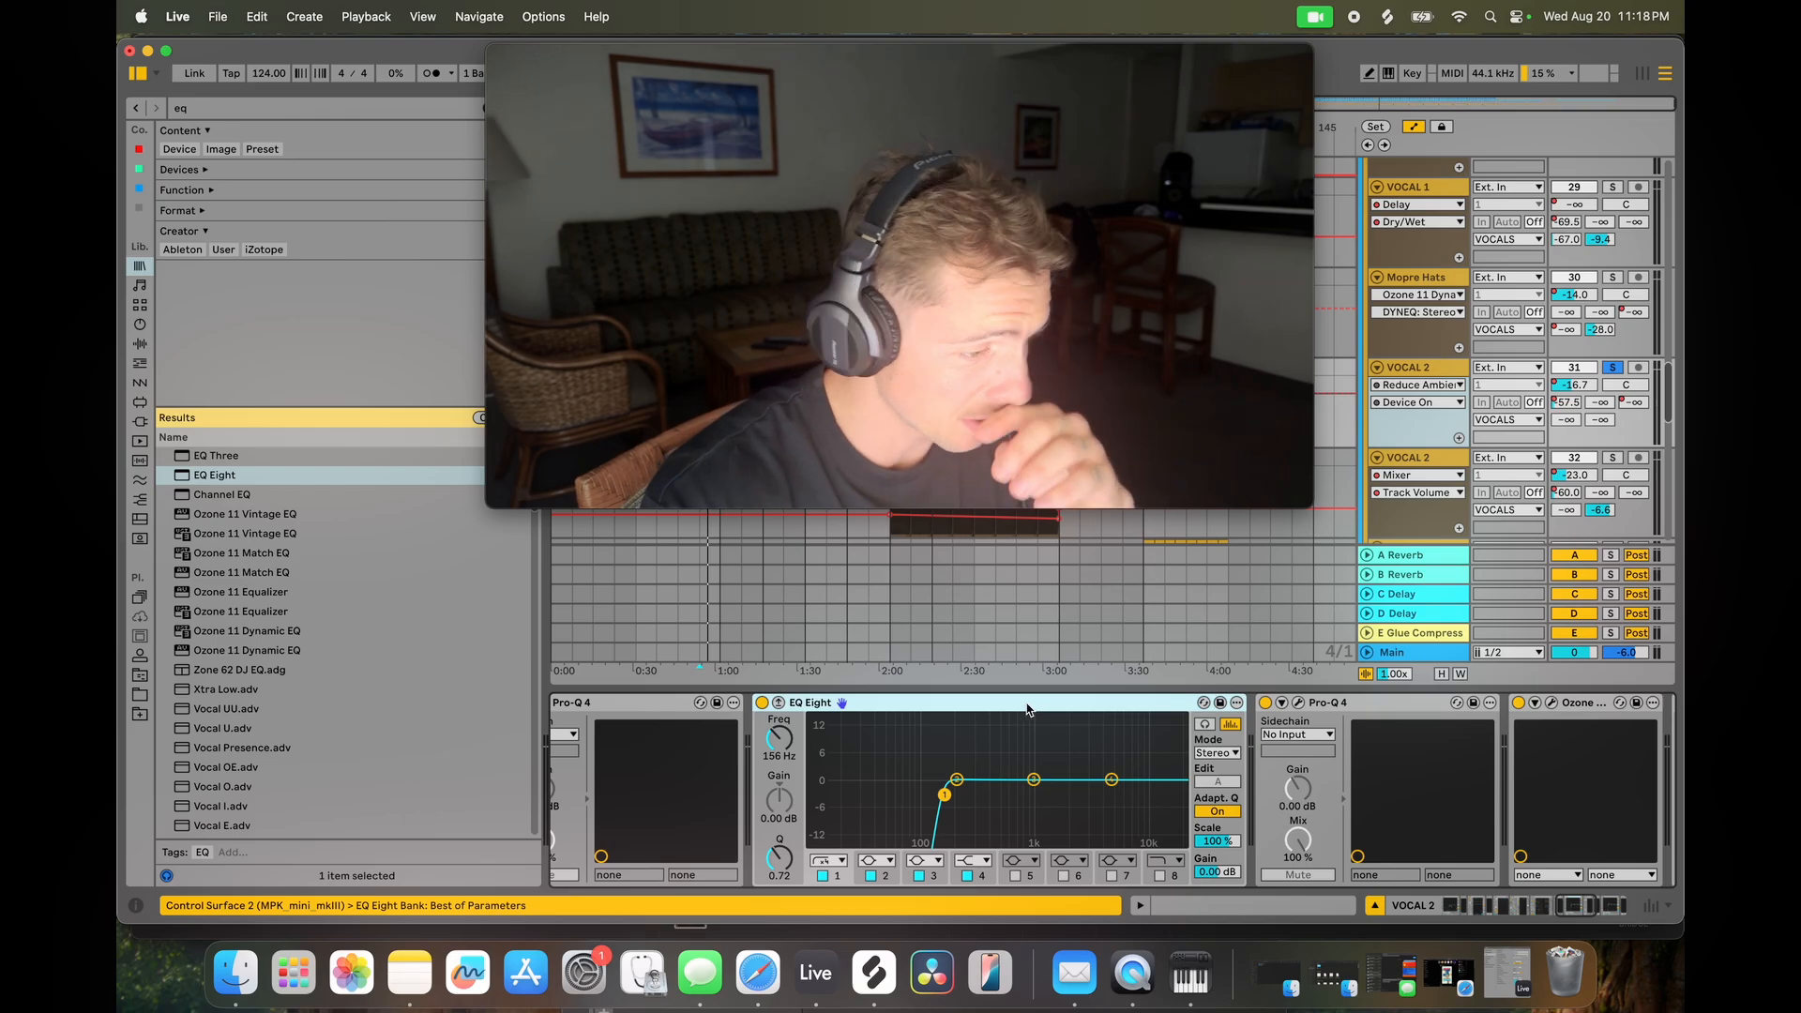
# Play the upper VOCAL 2 track, examine the EQ curve in the Pro-Q 4 after EQ Eight and close it.
pyautogui.press('space')
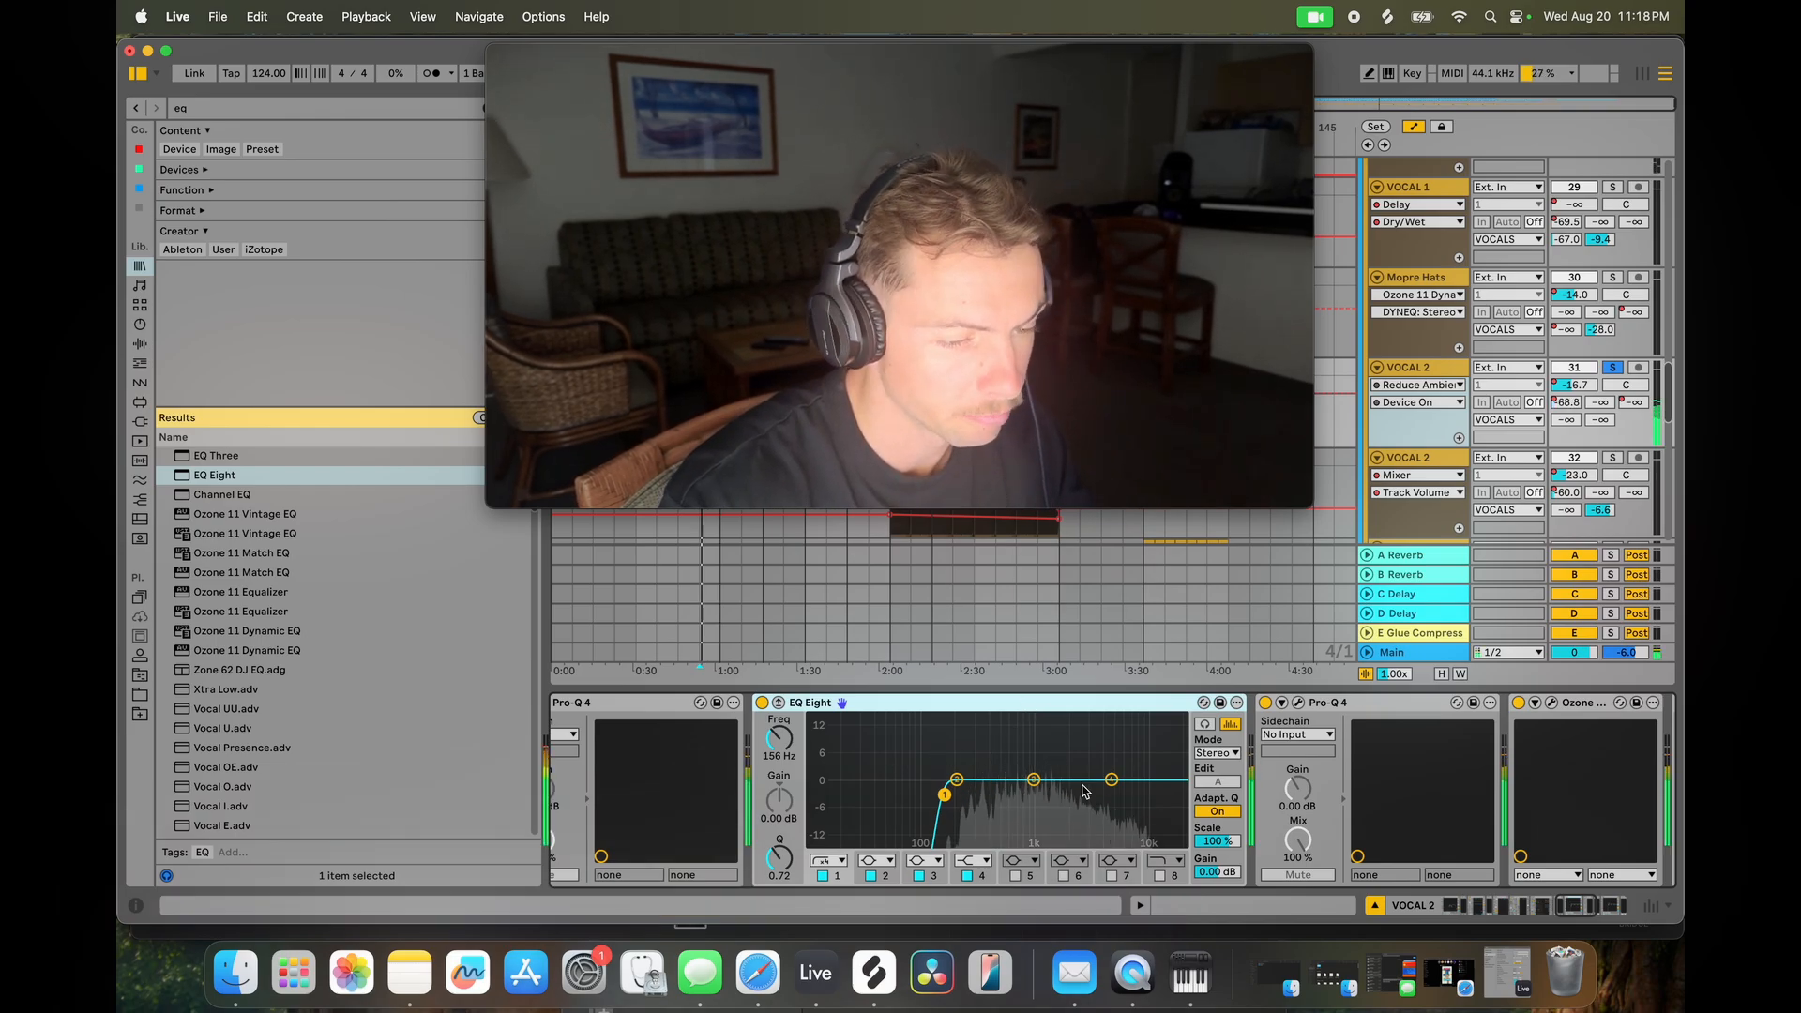
pyautogui.click(1300, 705)
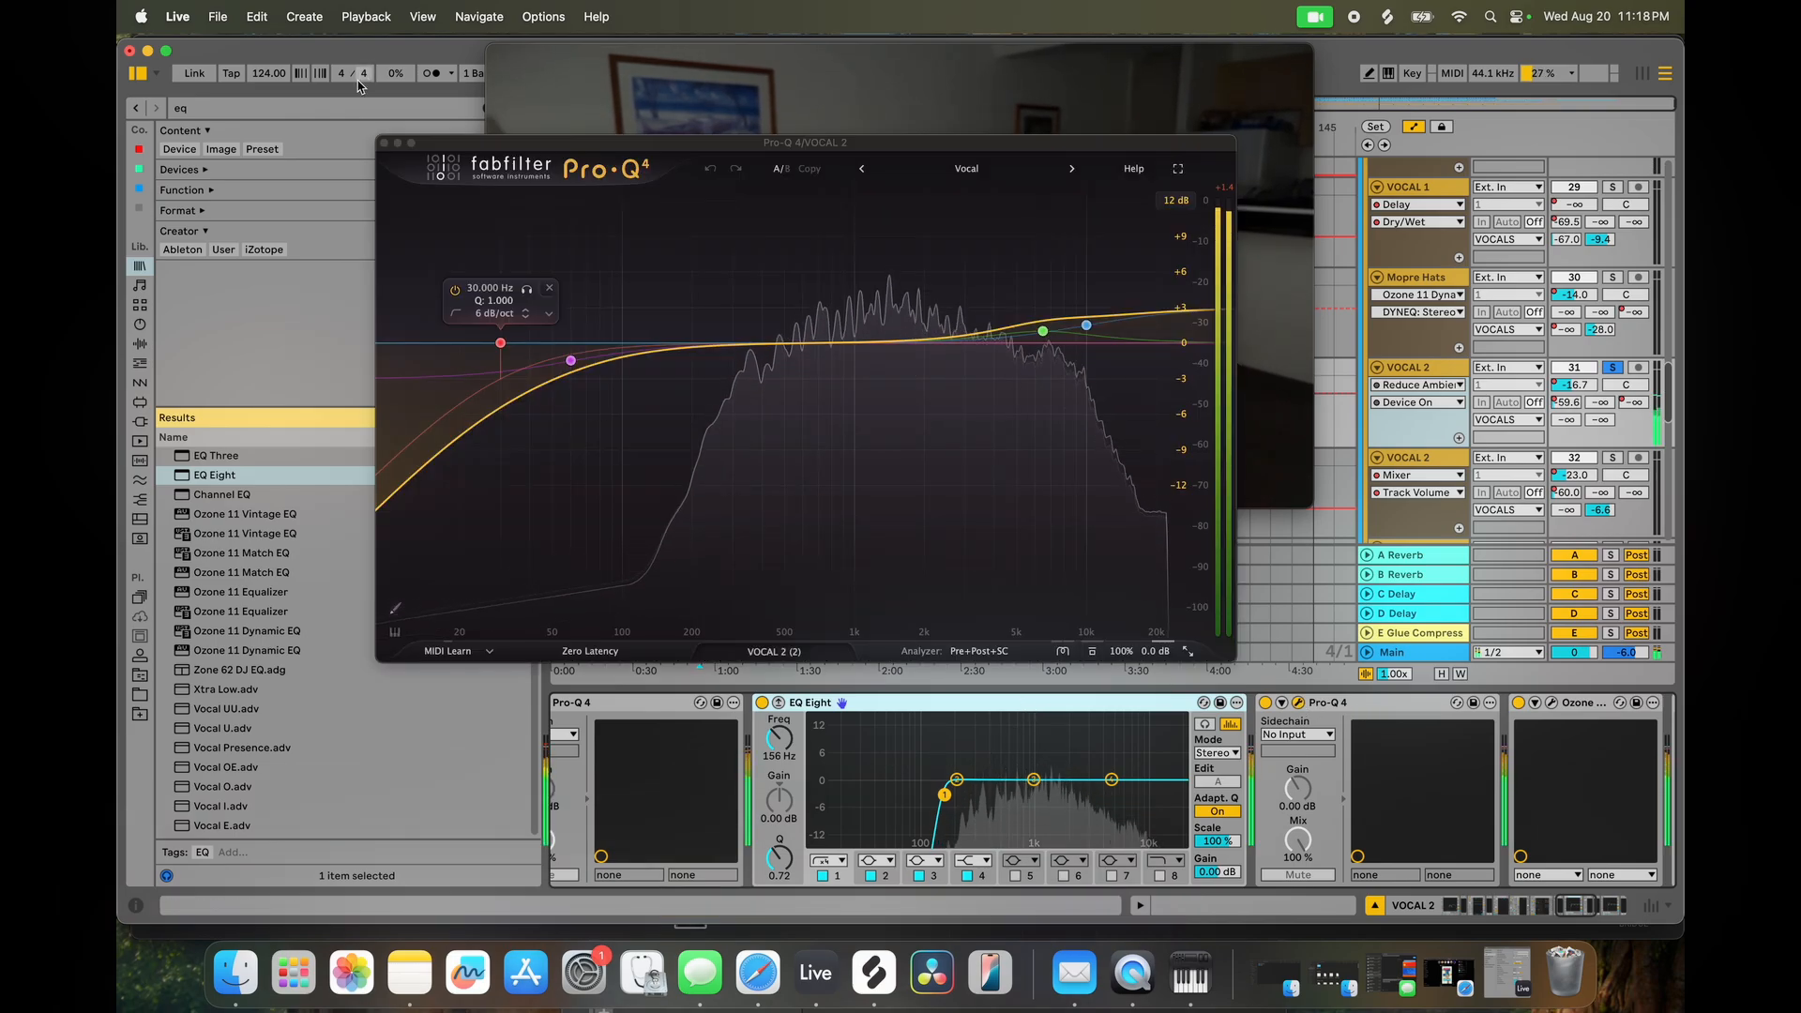
pyautogui.click(384, 145)
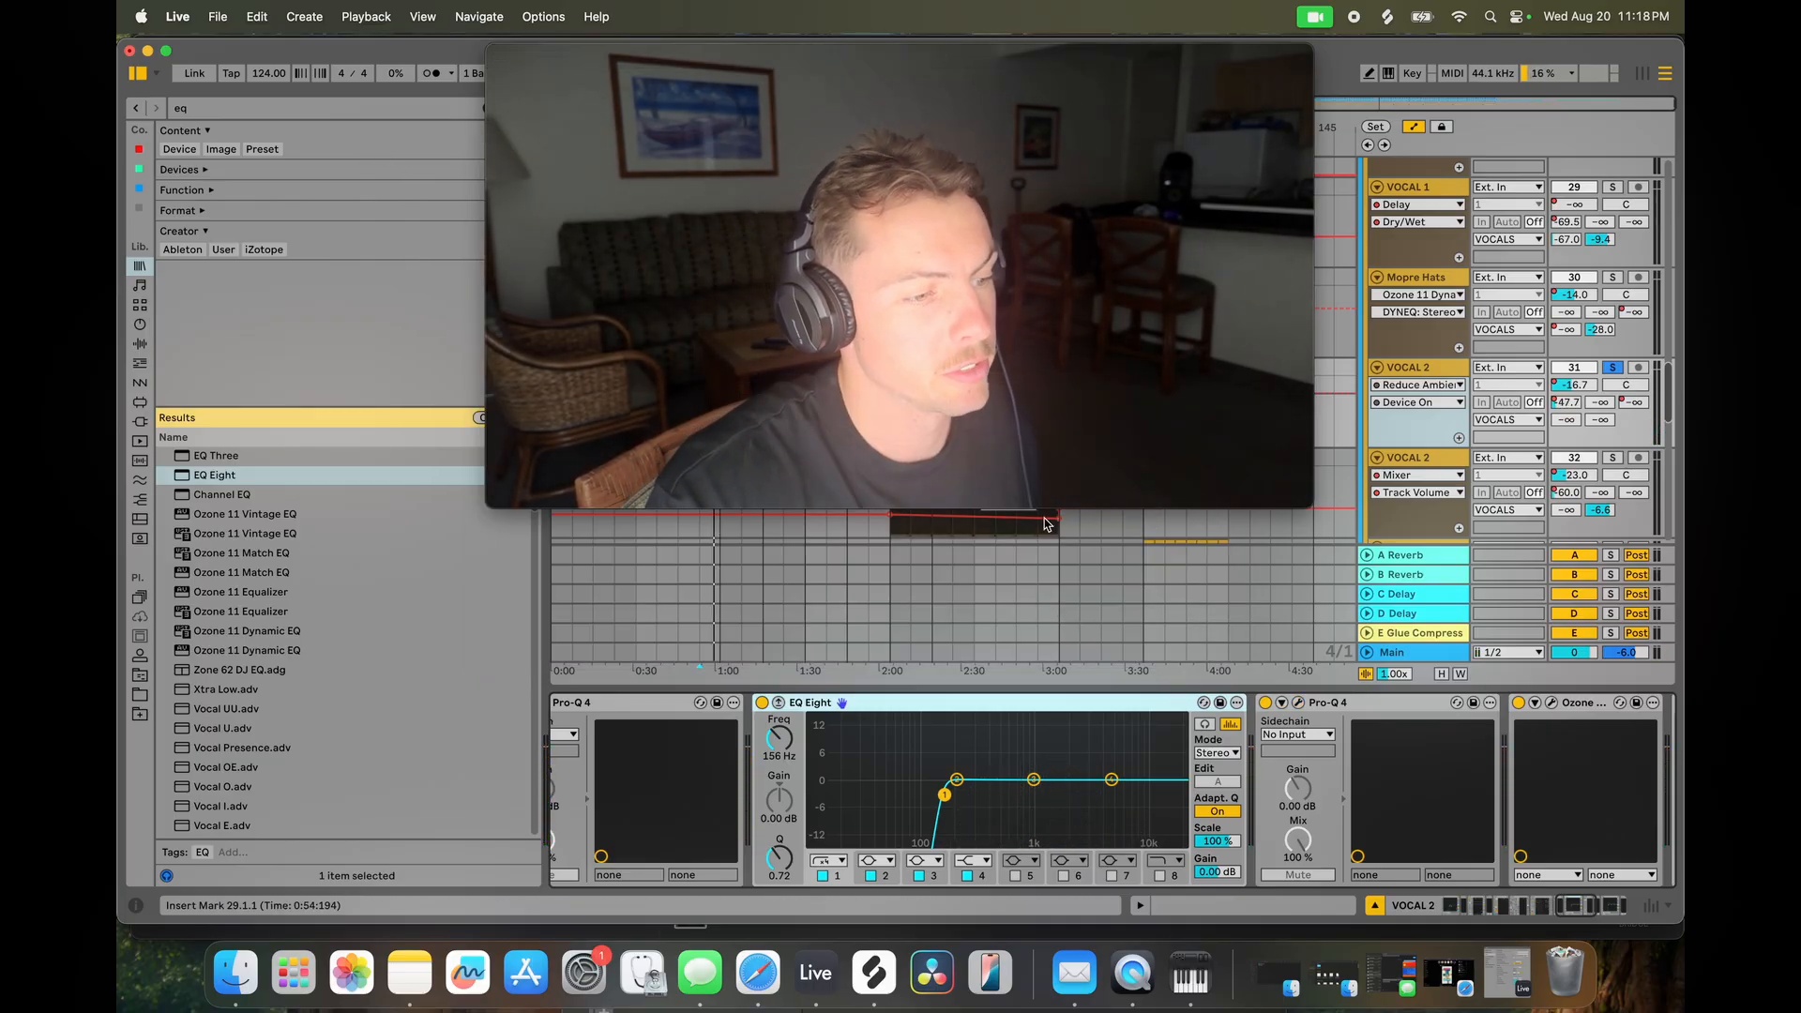
# Open Ozone 11 Imager near the end of the upper VOCAL 2 chain, examine its multiband widths during playback and close it.
pyautogui.moveTo(1585, 905); pyautogui.dragTo(1615, 910)
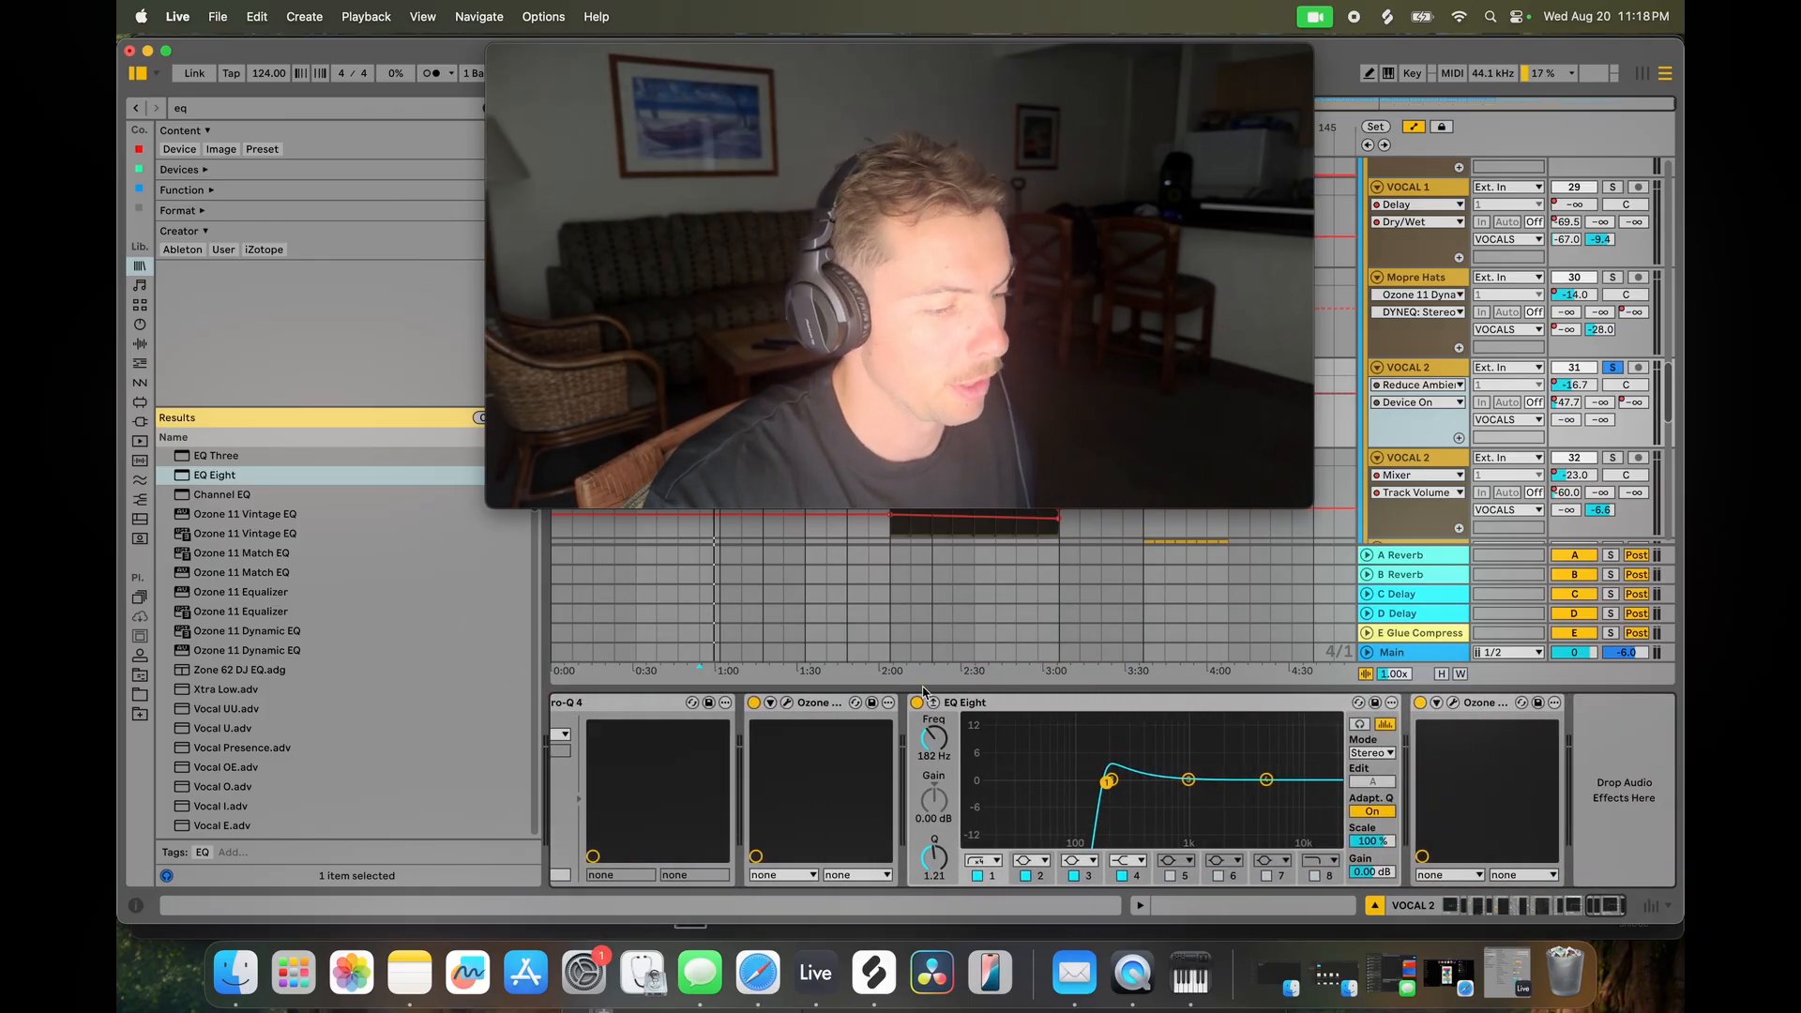
pyautogui.click(787, 704)
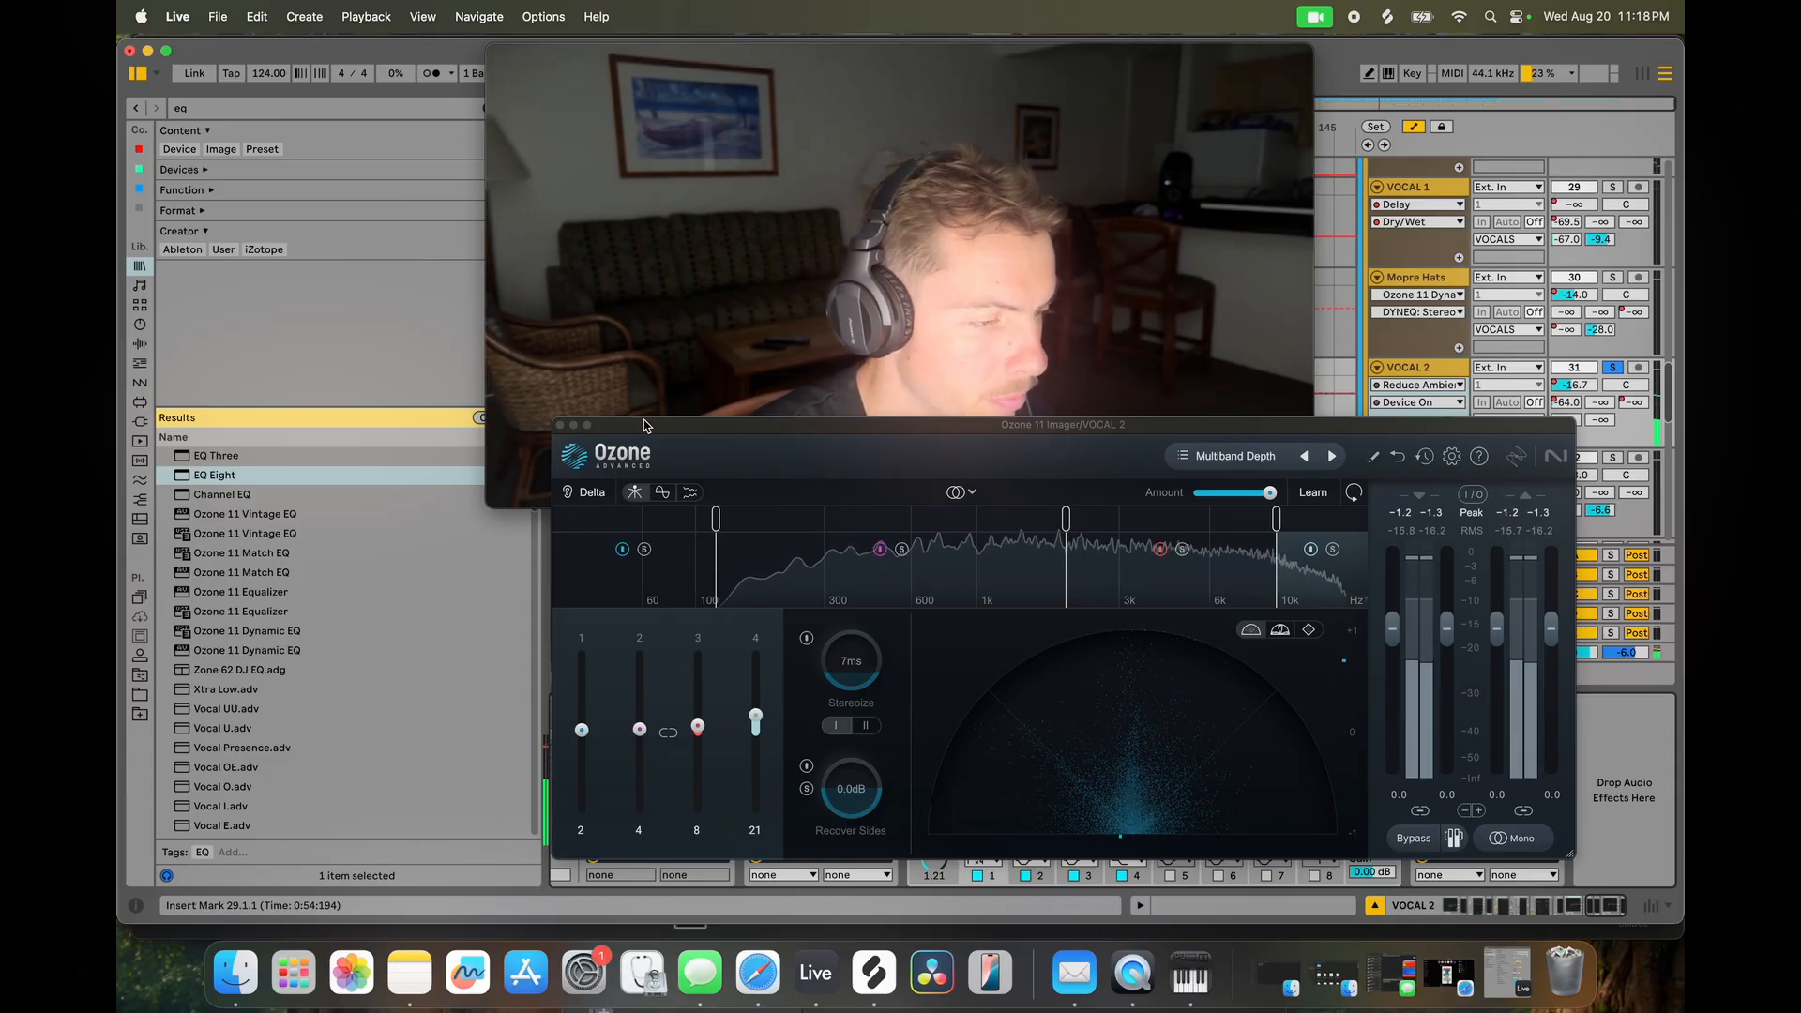
pyautogui.click(561, 425)
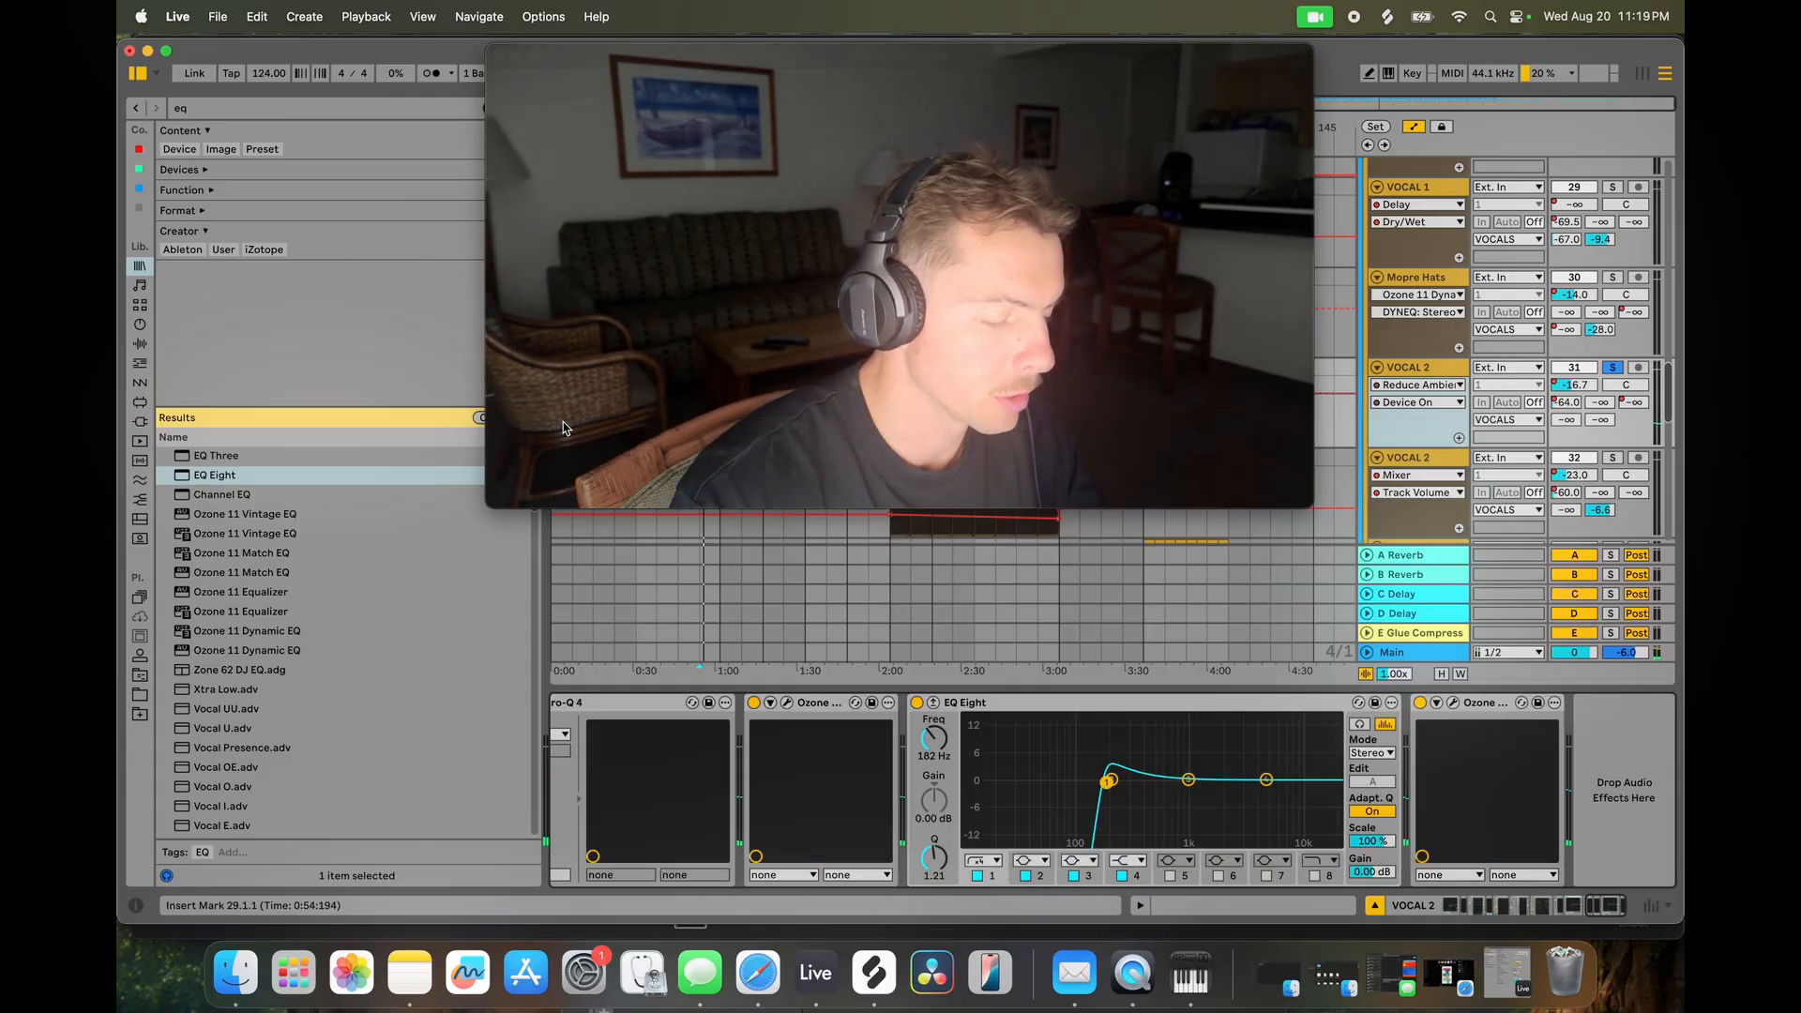
# Open Ozone 11 Clarity on the upper VOCAL 2 track, examine its Mud Removal curve during playback and move its window off the device chain.
pyautogui.click(1455, 703)
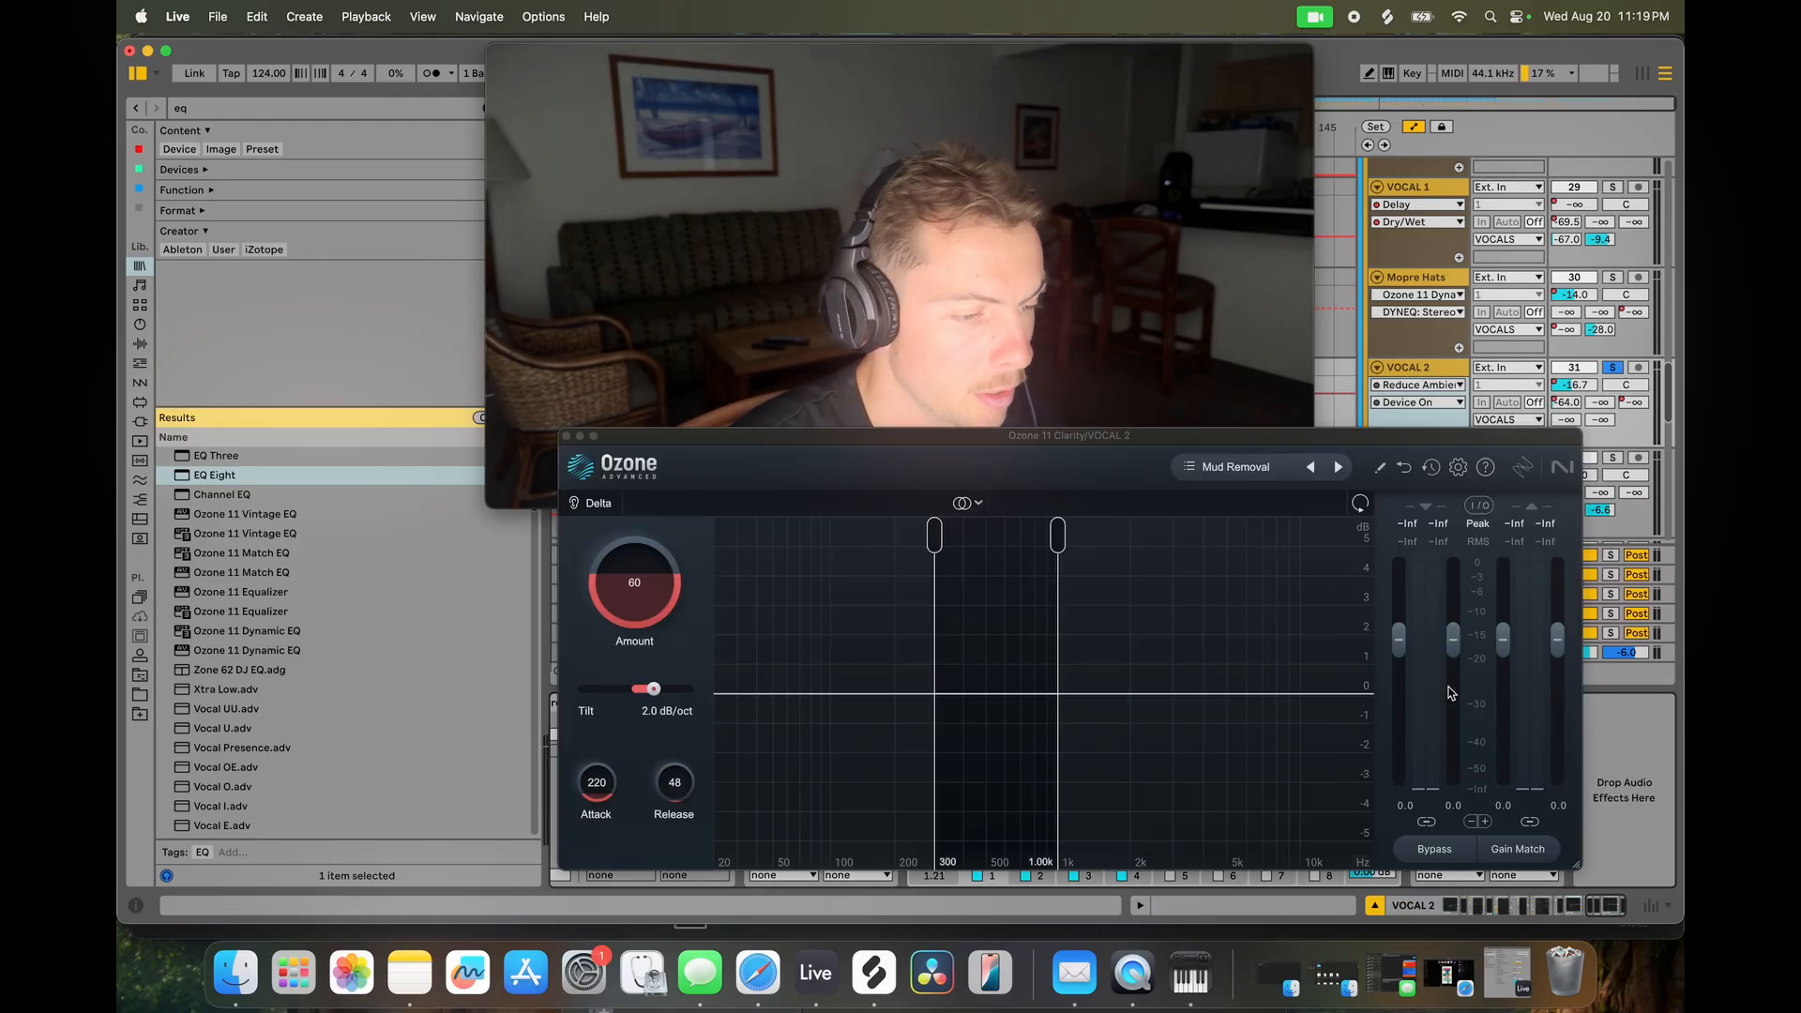
pyautogui.press('space')
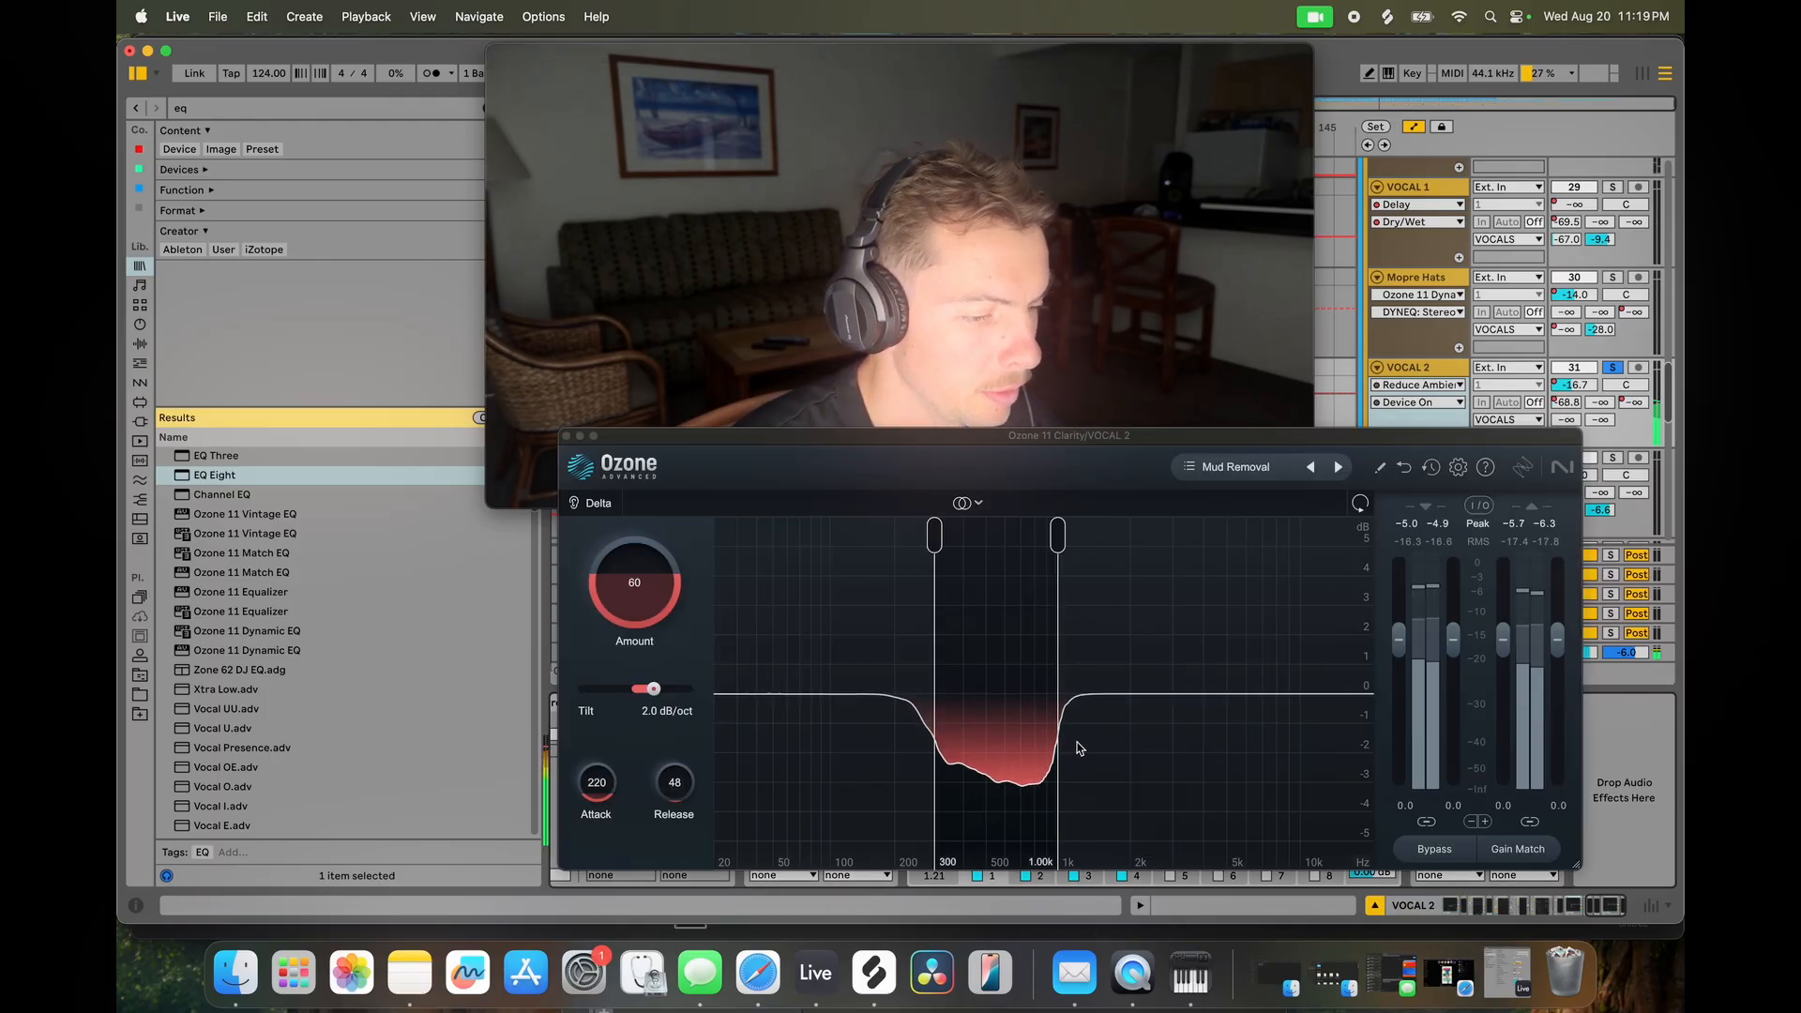
pyautogui.click(833, 444)
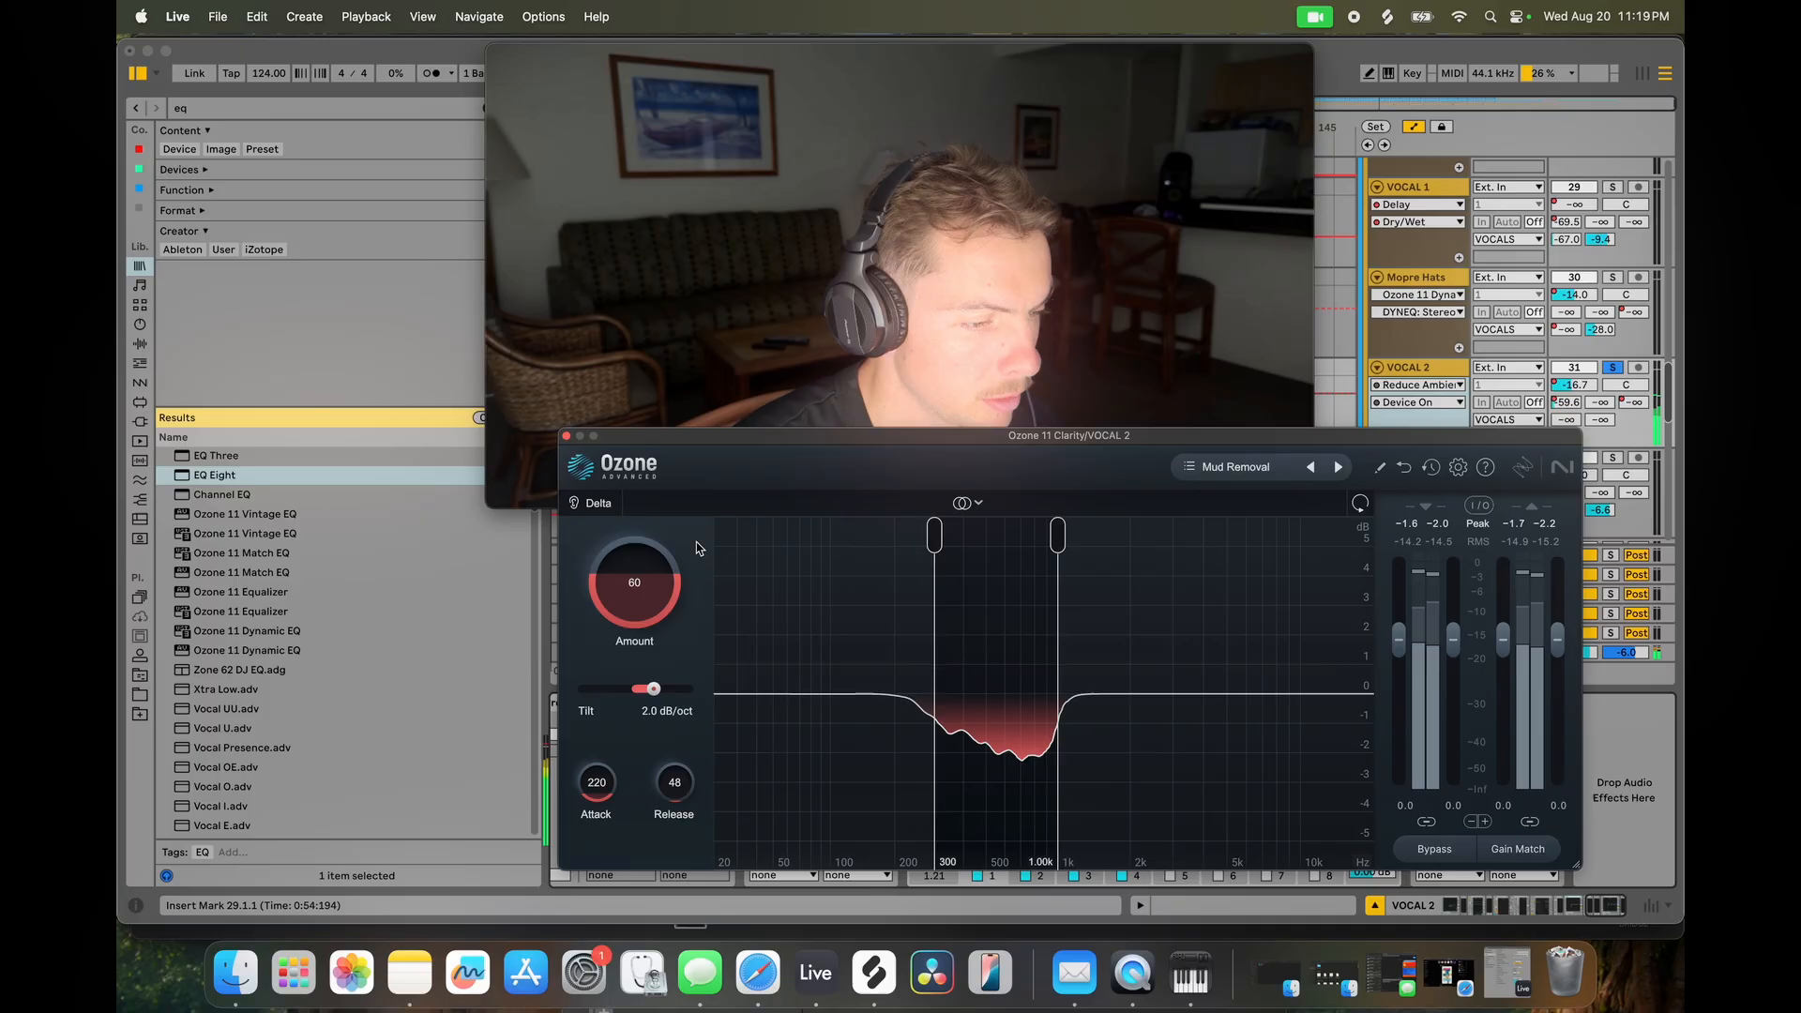
pyautogui.moveTo(1346, 453); pyautogui.dragTo(1219, 837)
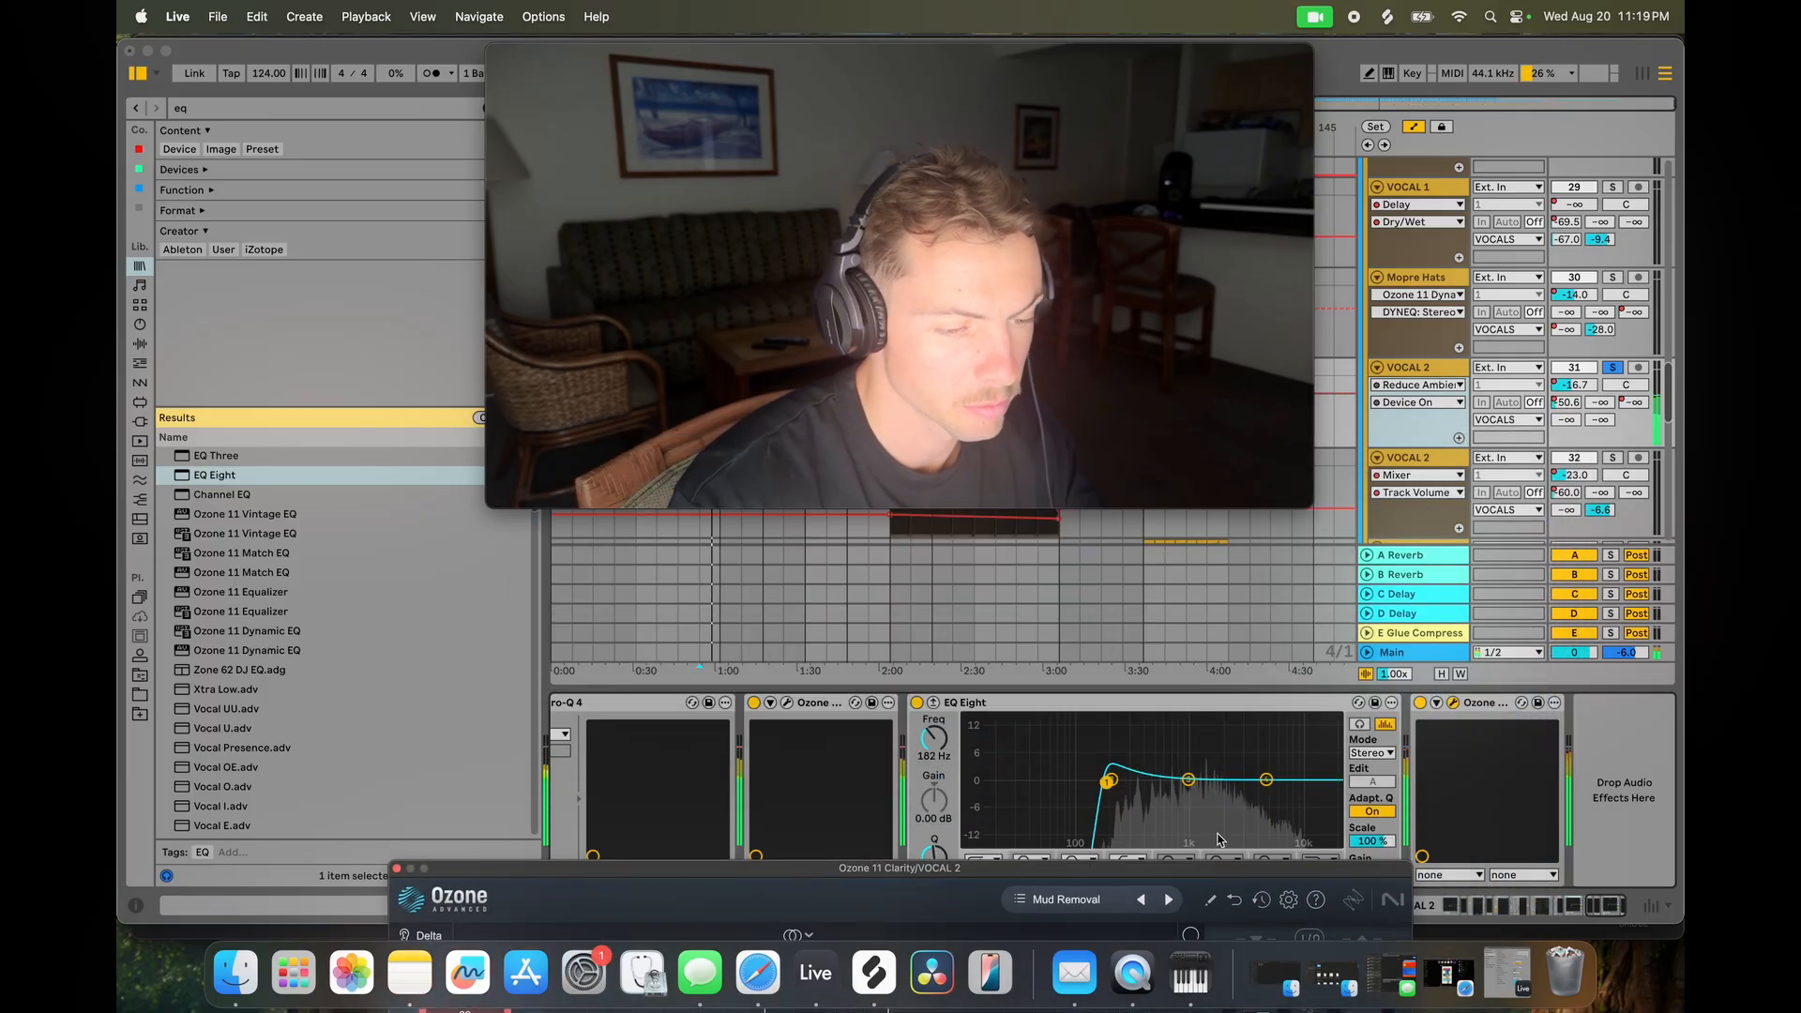
# Switch Ozone 11 Clarity off and on to compare the vocal's sound, stop playback and close the plug-in window.
pyautogui.click(1420, 704)
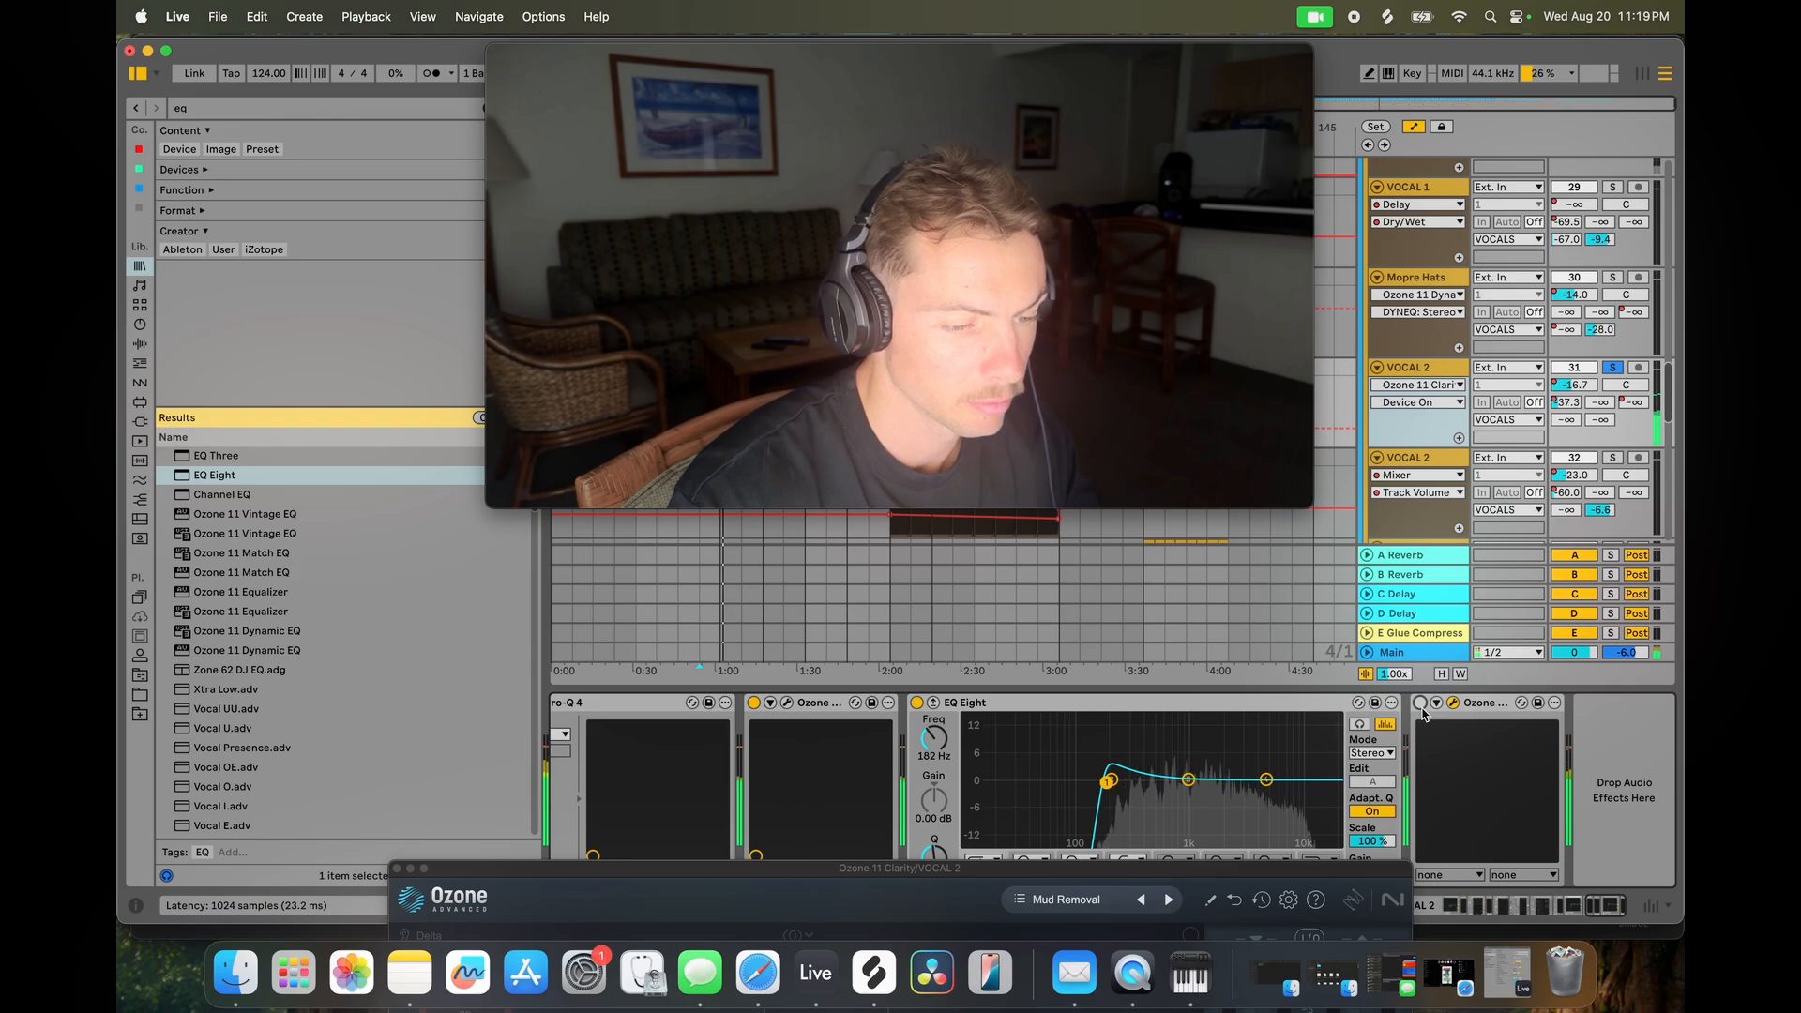
pyautogui.click(1420, 704)
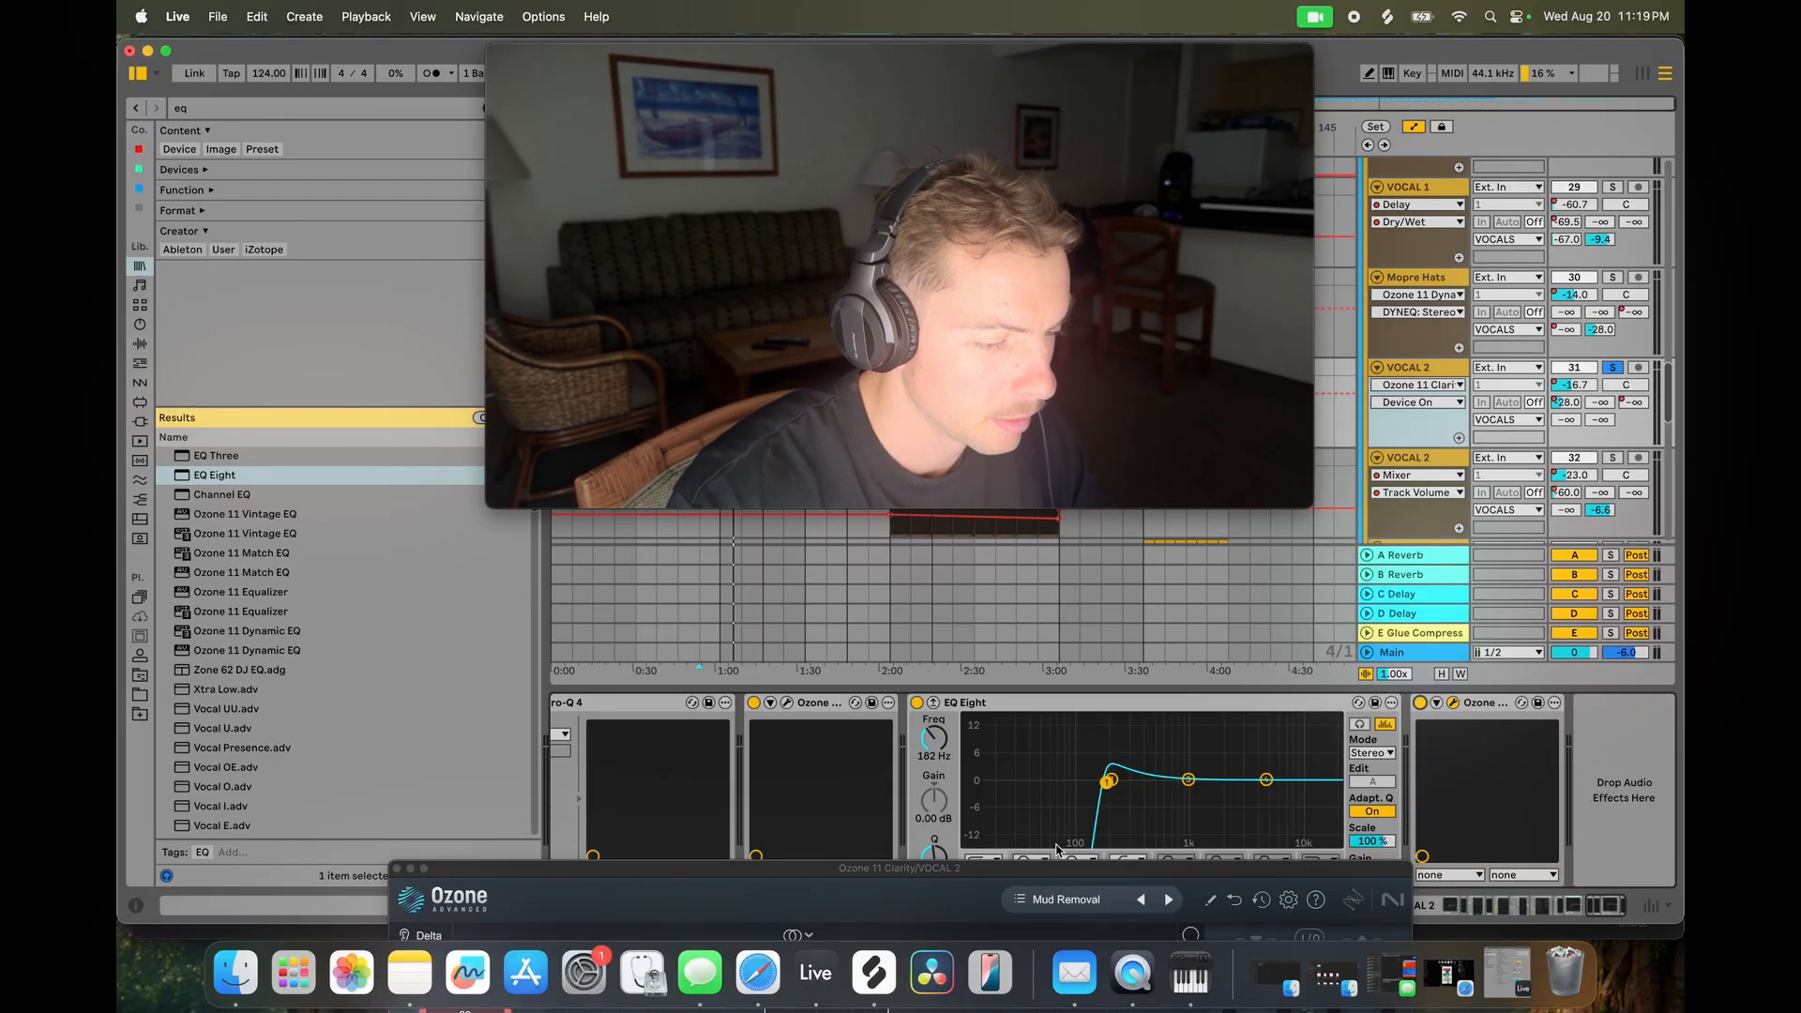
pyautogui.moveTo(1052, 872); pyautogui.dragTo(1268, 271)
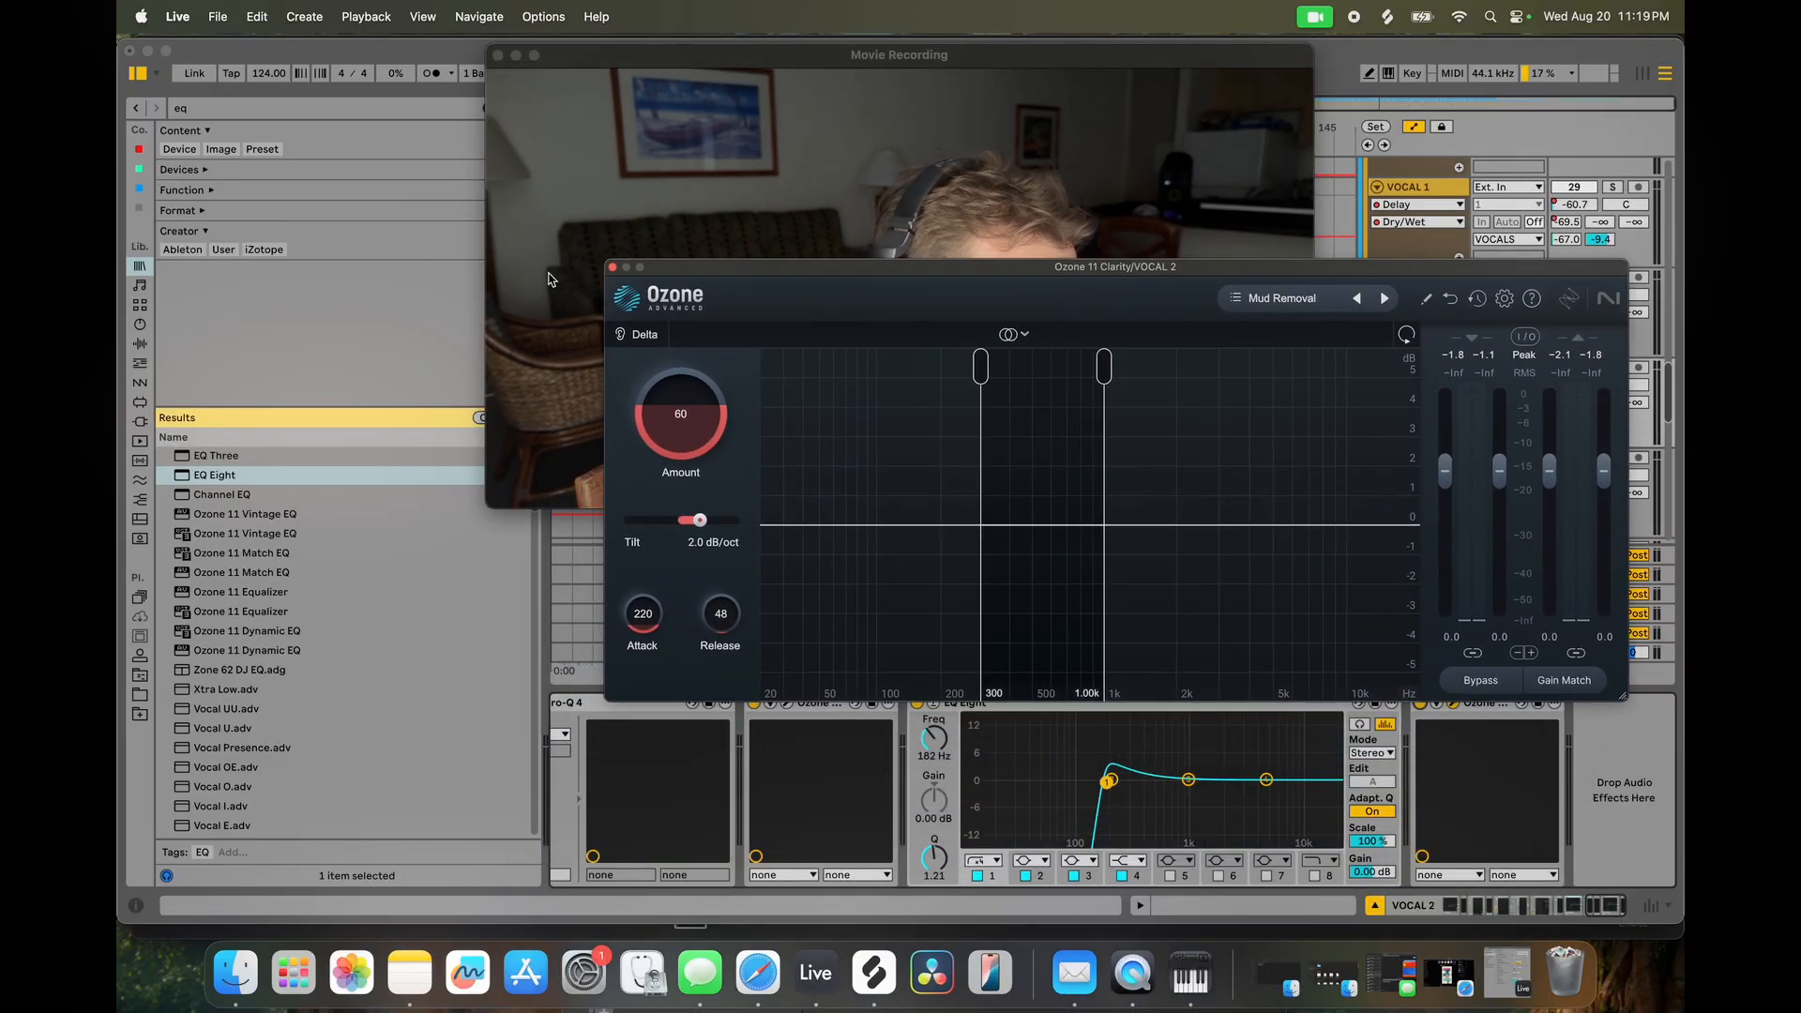
pyautogui.click(612, 268)
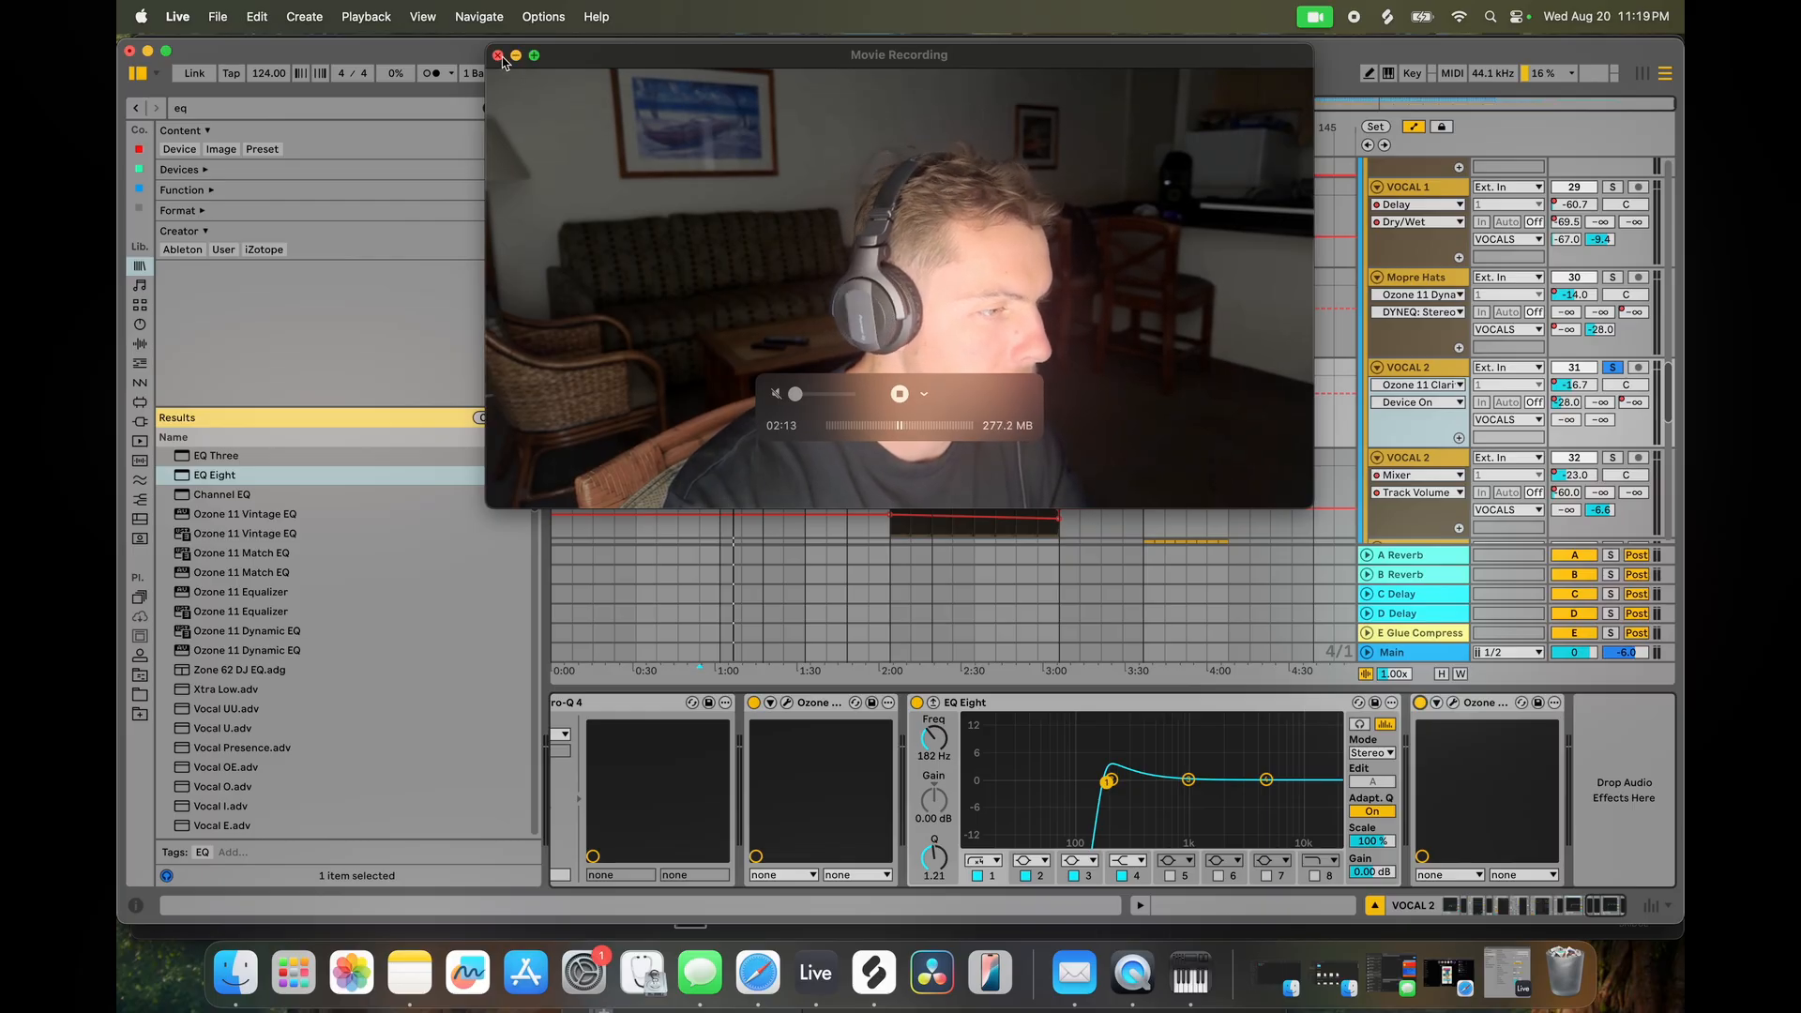
# Move the webcam window below the vocal tracks, unsolo the upper VOCAL 2 track and play the full mix from bar 89.
pyautogui.moveTo(578, 59); pyautogui.dragTo(600, 52)
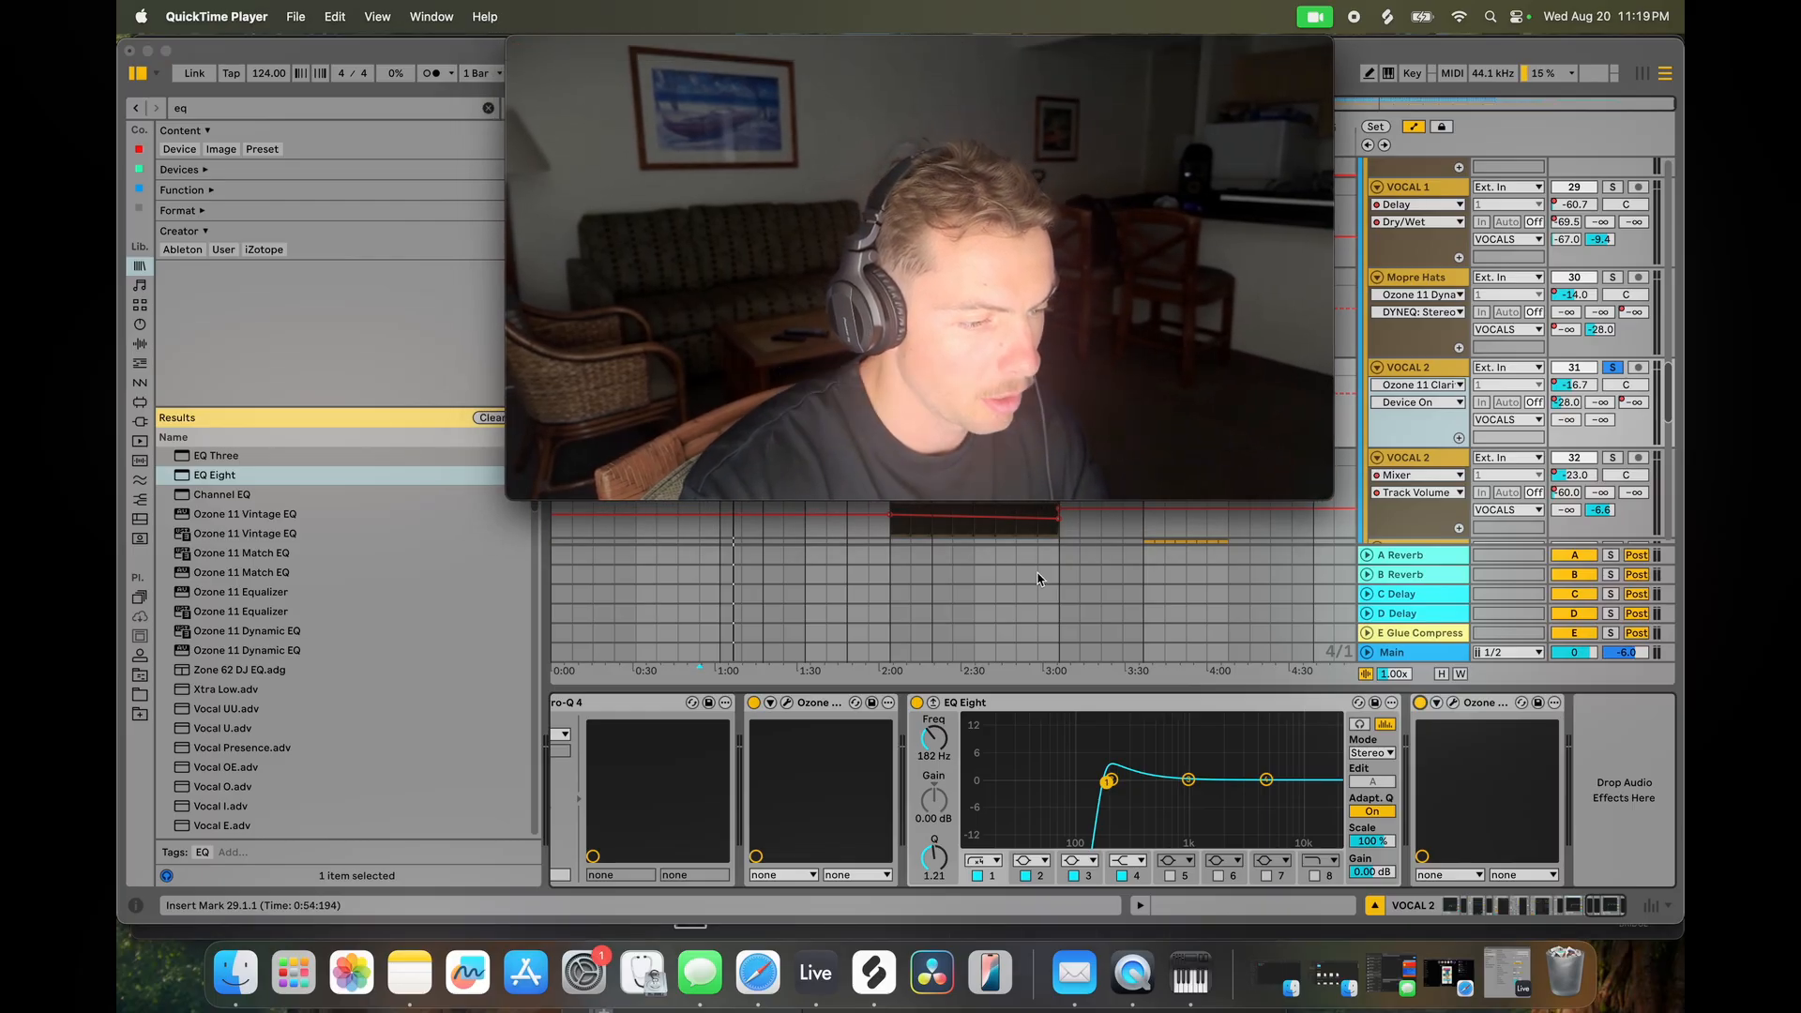
pyautogui.moveTo(1002, 56); pyautogui.dragTo(1017, 536)
pyautogui.click(1017, 422)
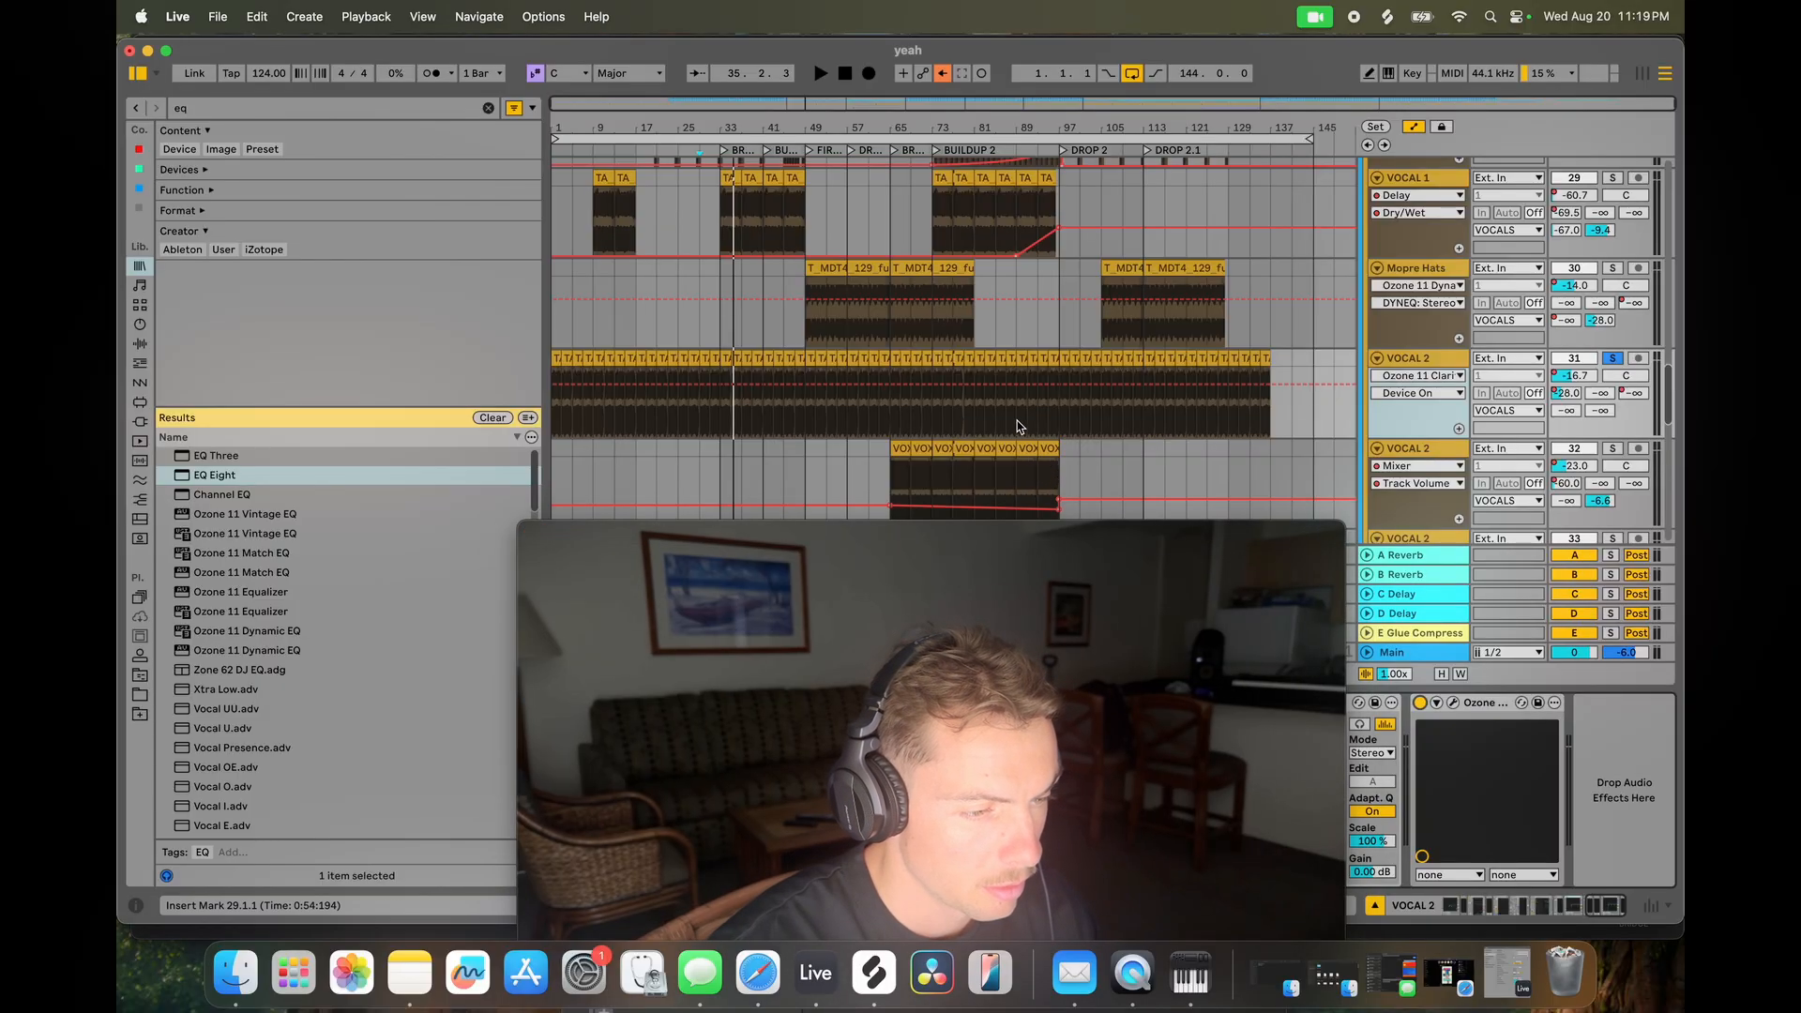
pyautogui.click(1018, 424)
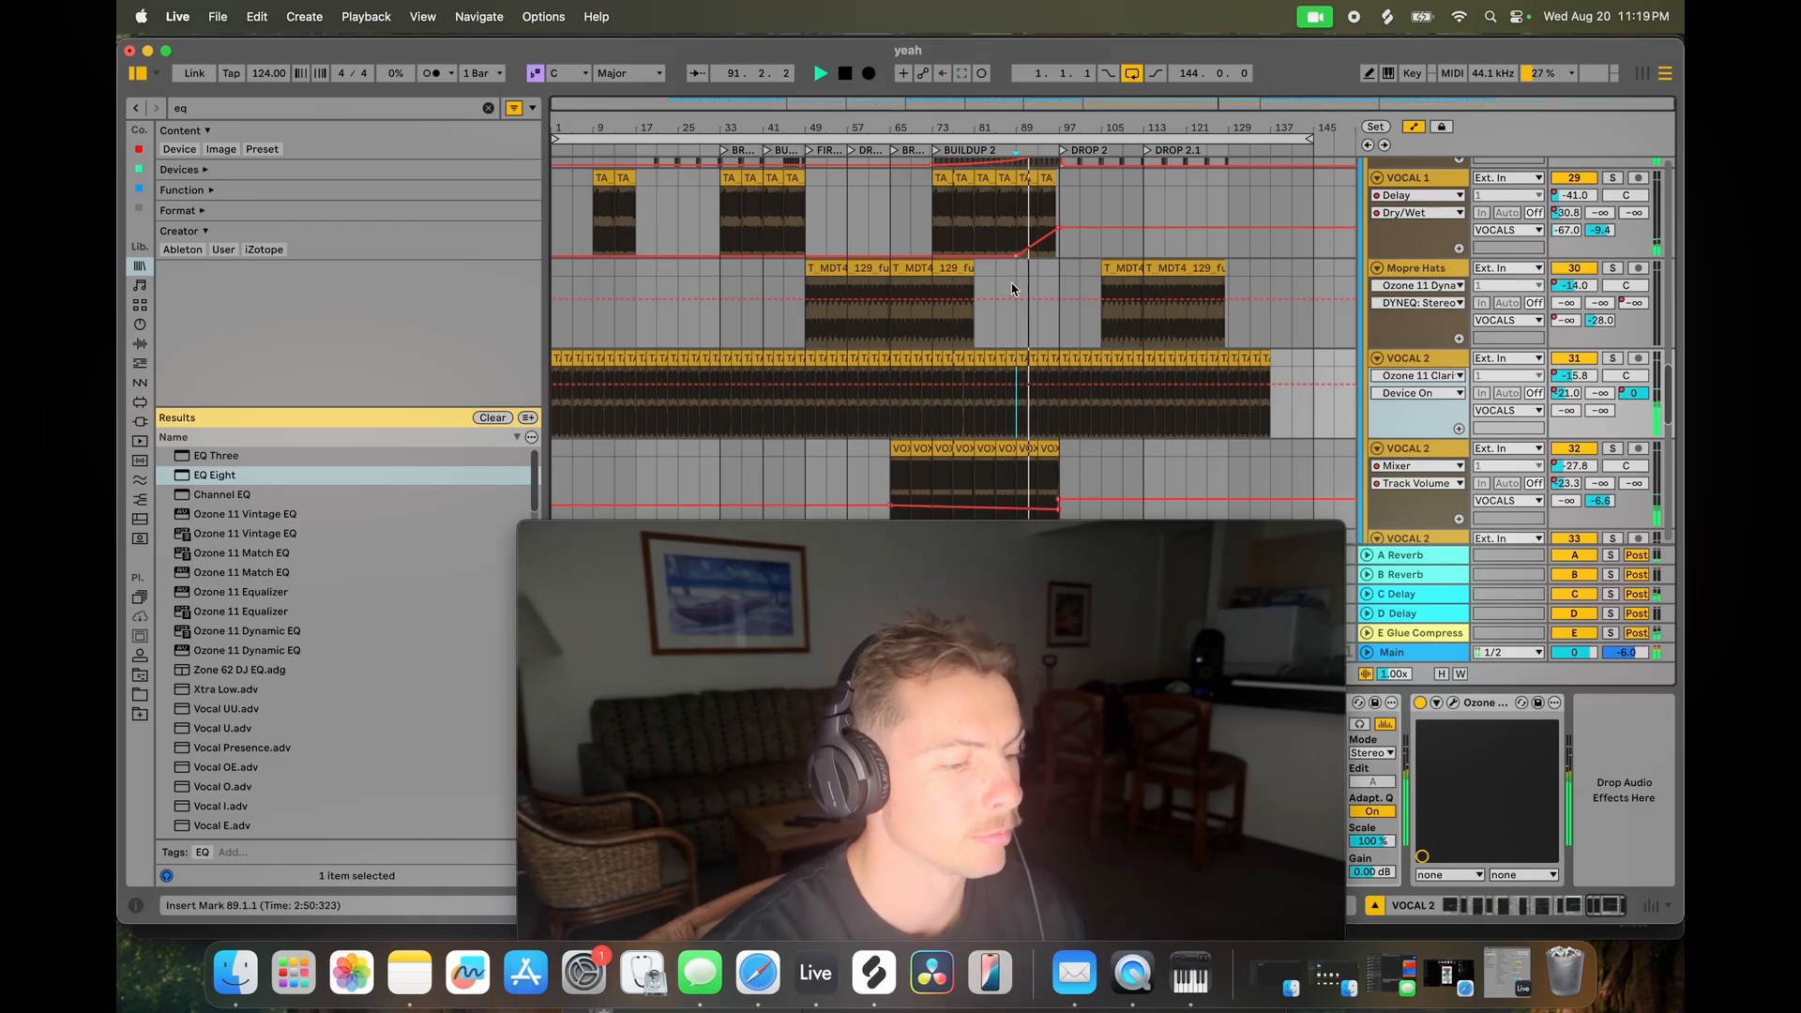
# Stop the webcam recording and the arrangement playback.
pyautogui.click(1067, 530)
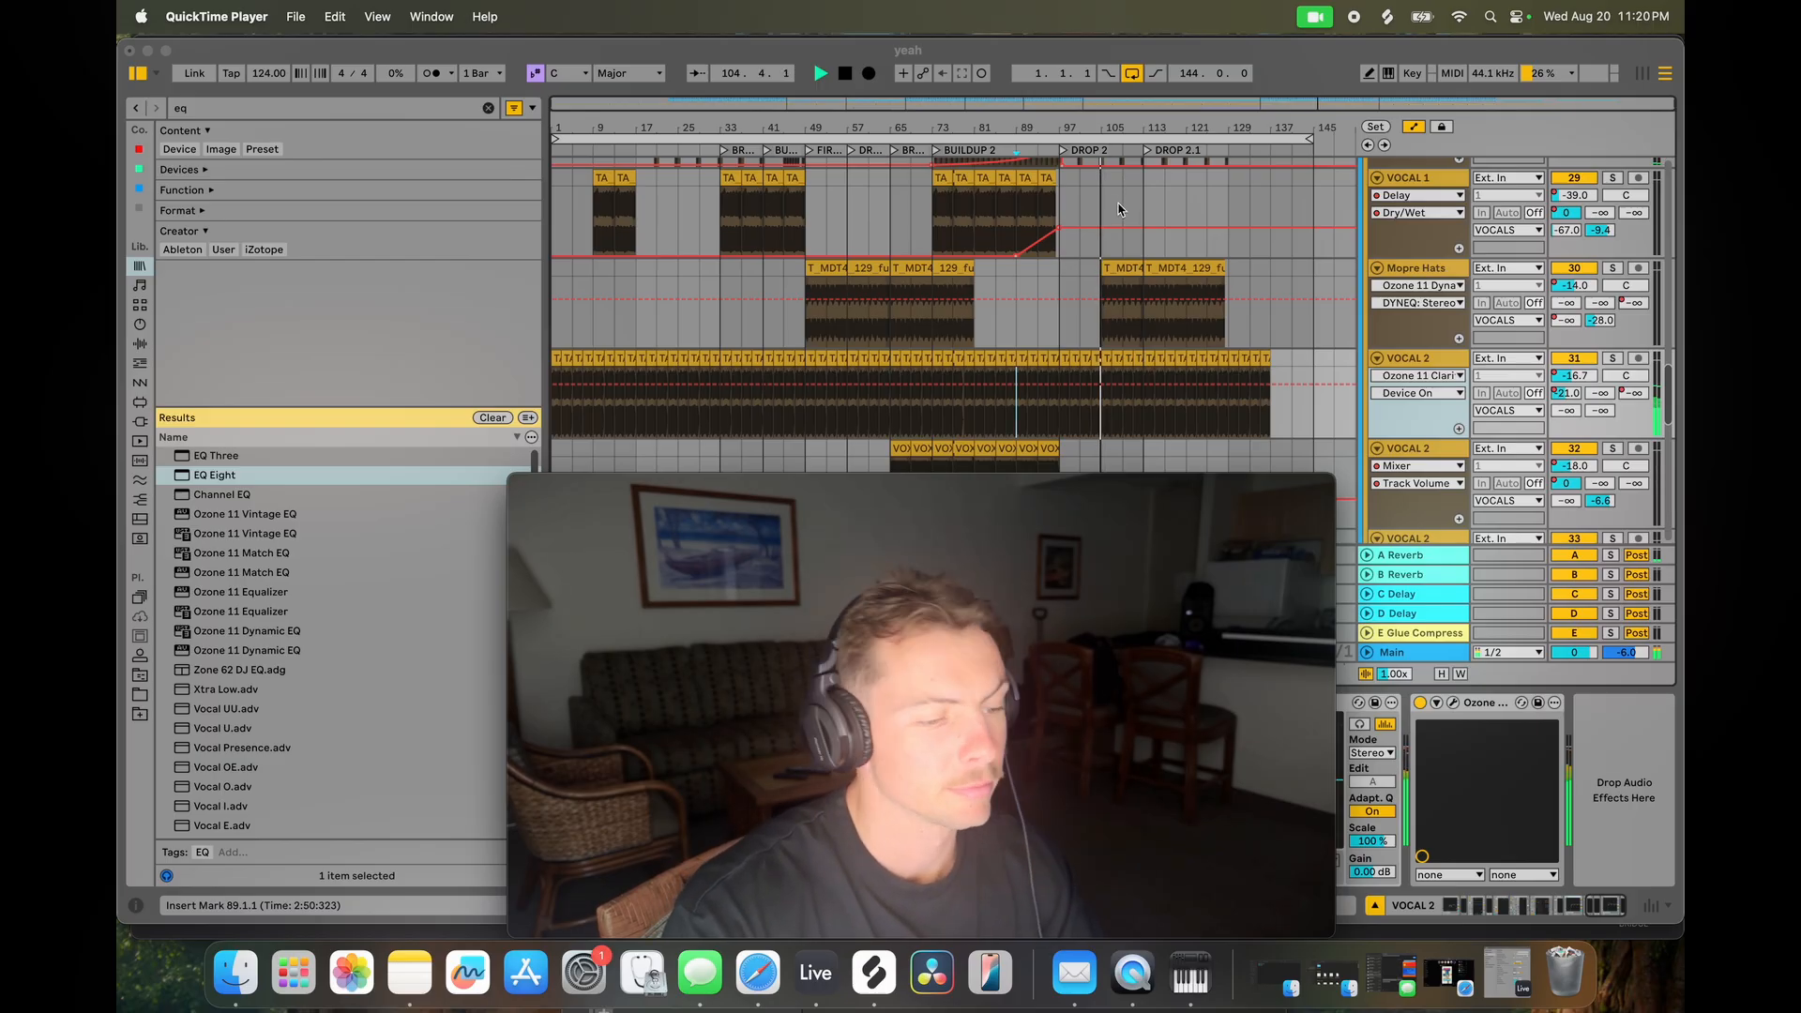
pyautogui.press('space')
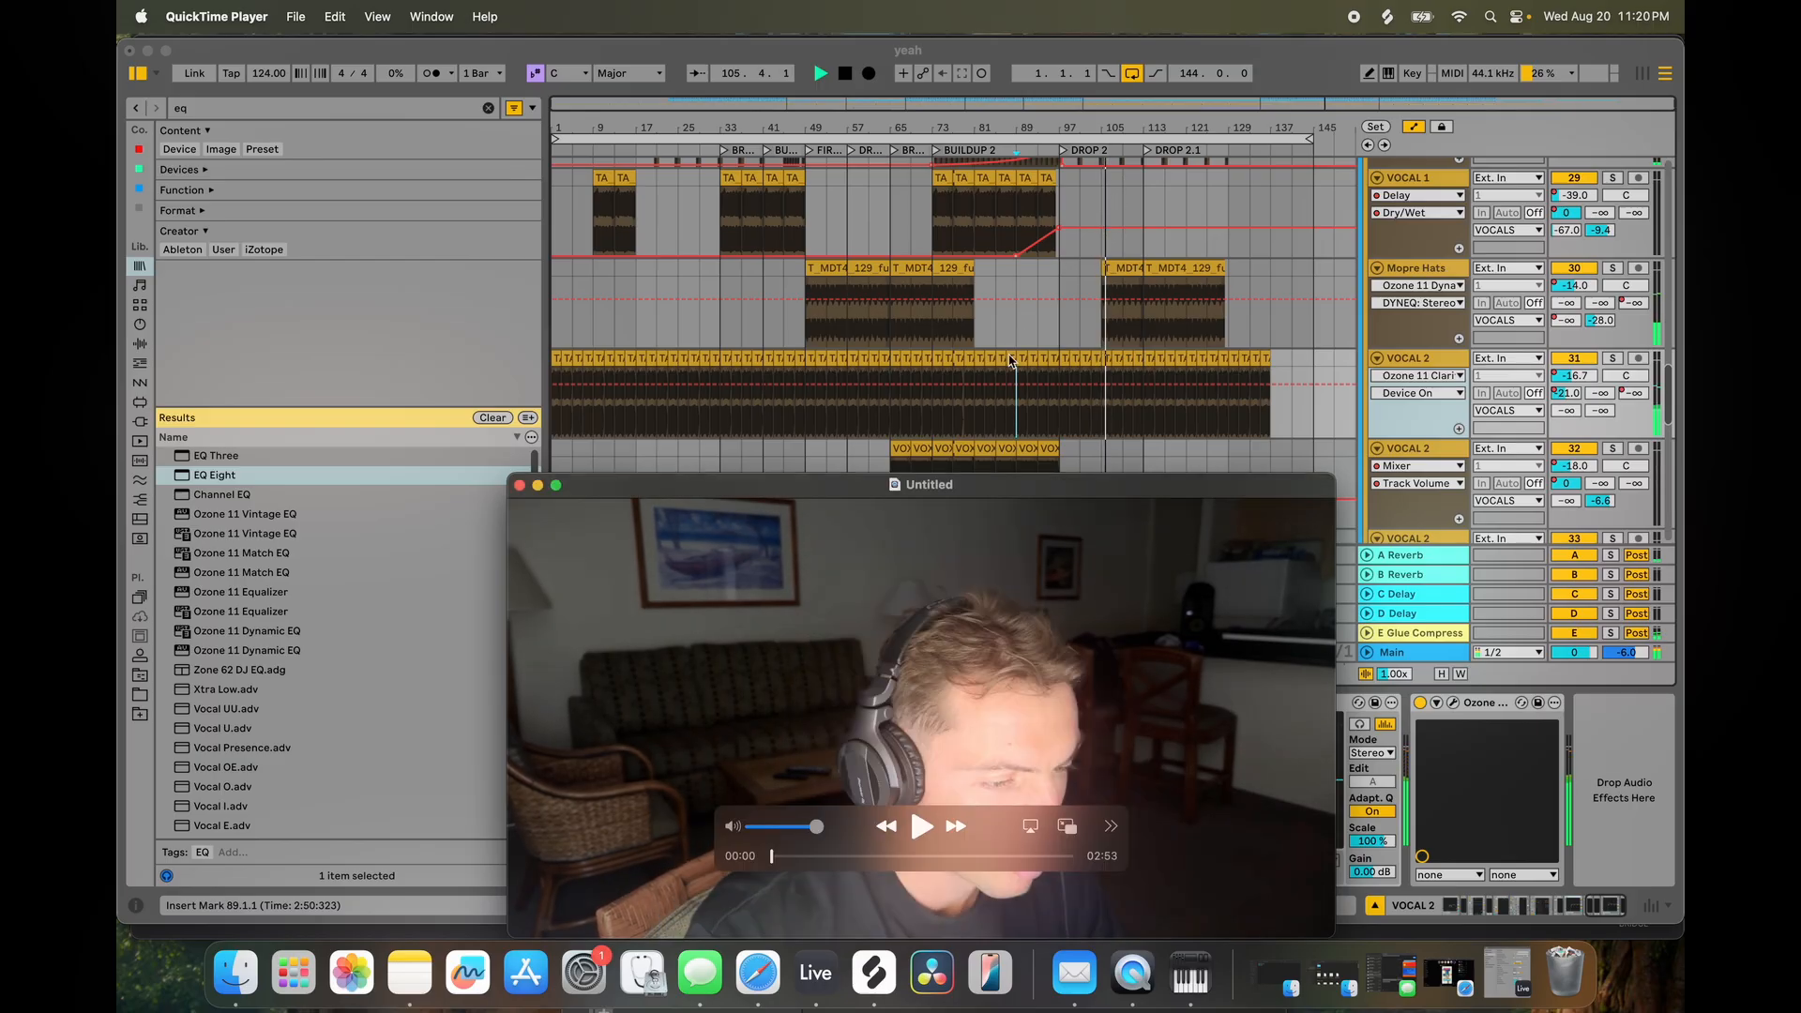
pyautogui.click(1057, 328)
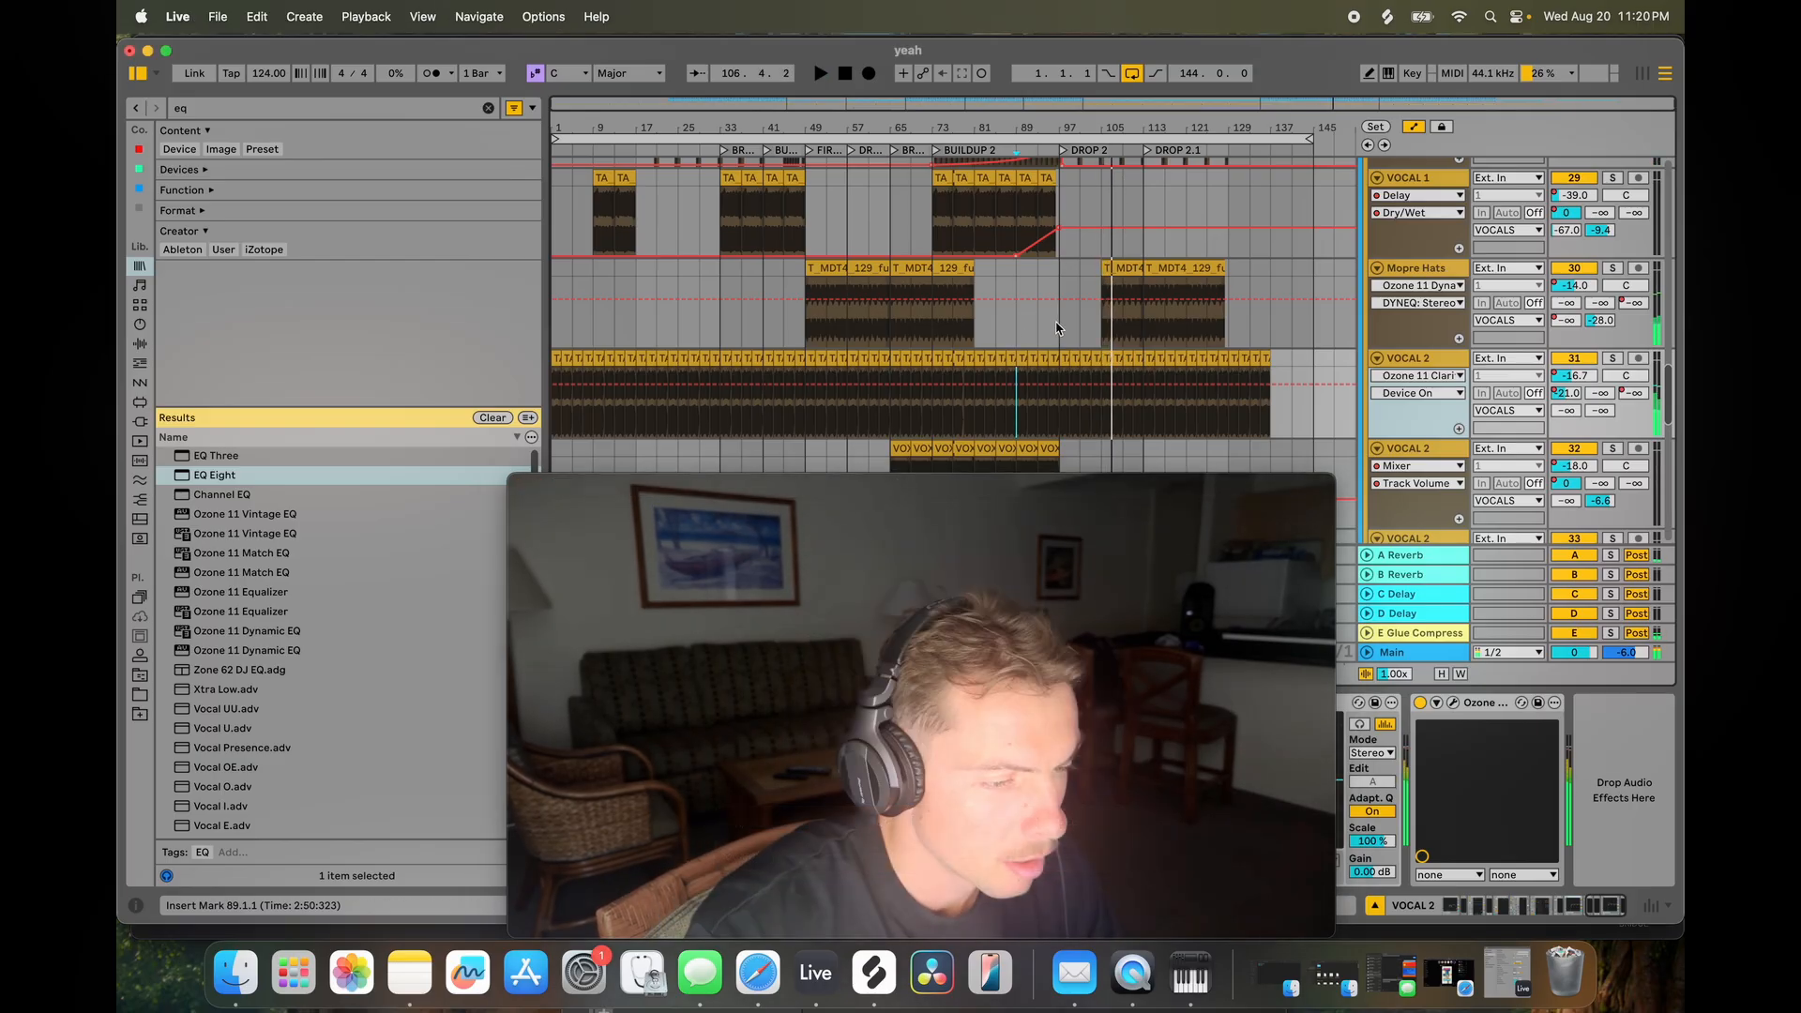
# Open a new movie recording in QuickTime Player and delete the finished untitled recording without saving it.
pyautogui.moveTo(520, 488)
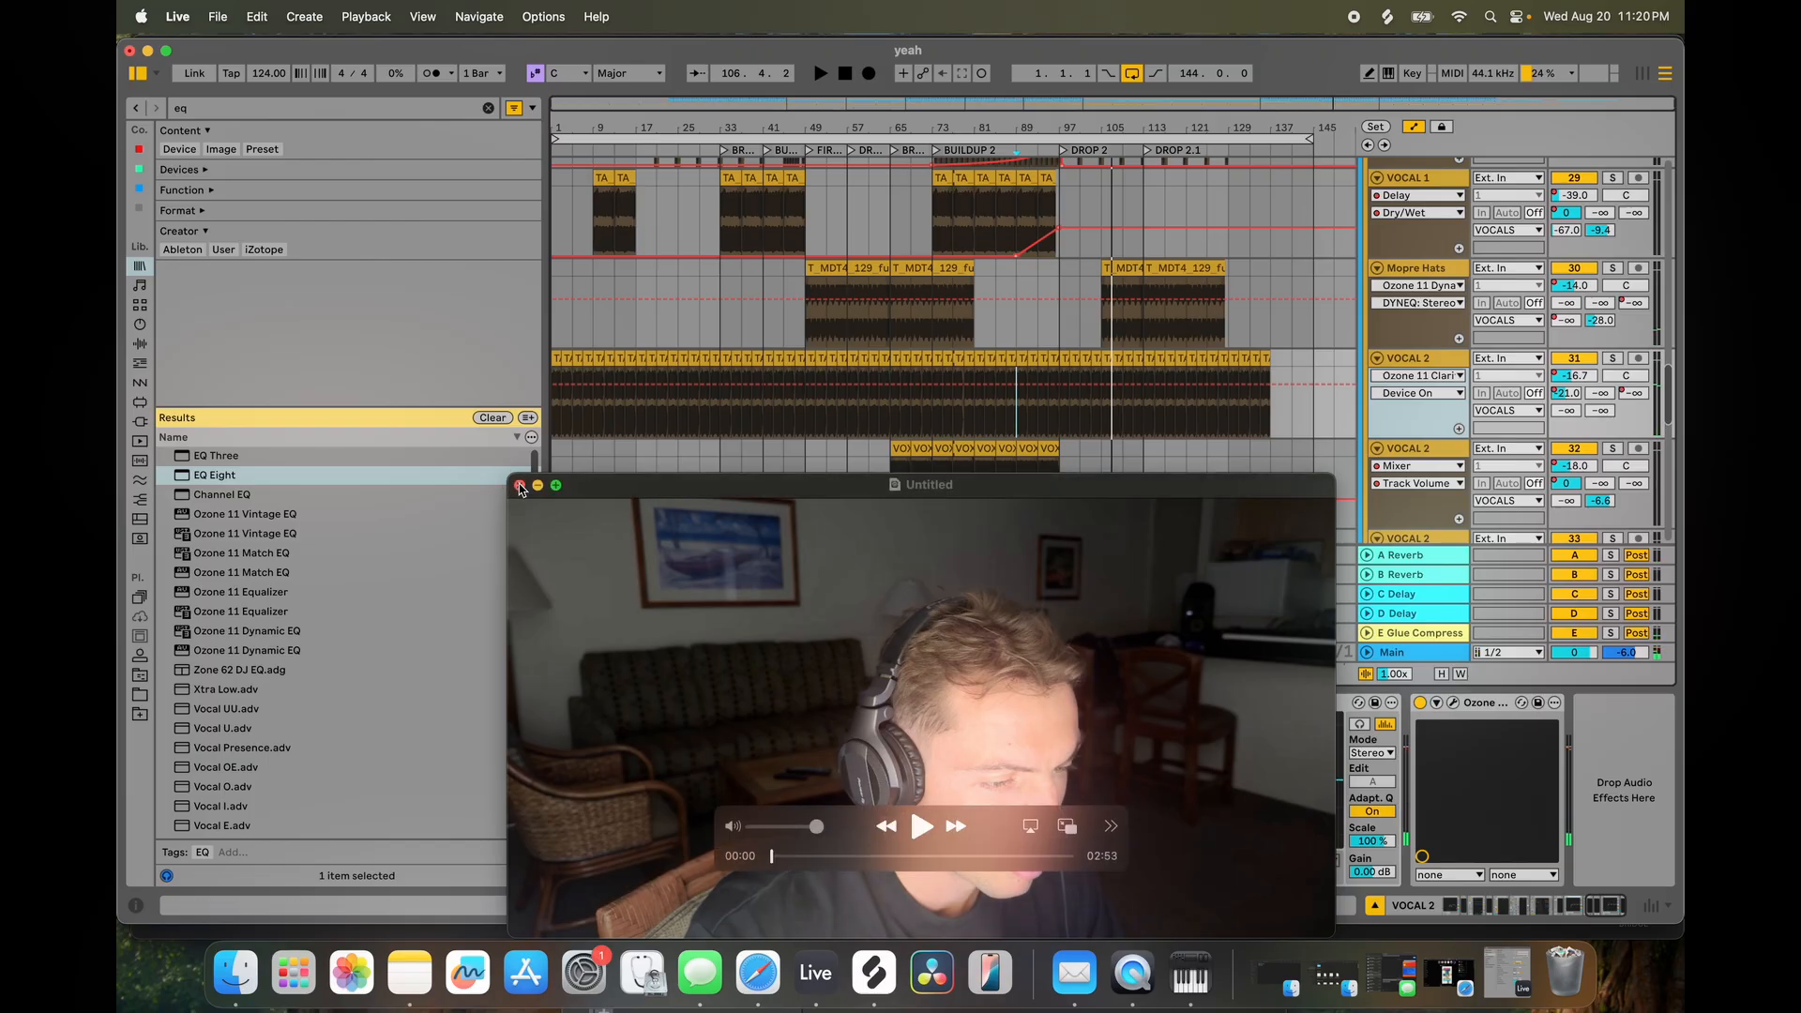
pyautogui.click(661, 511)
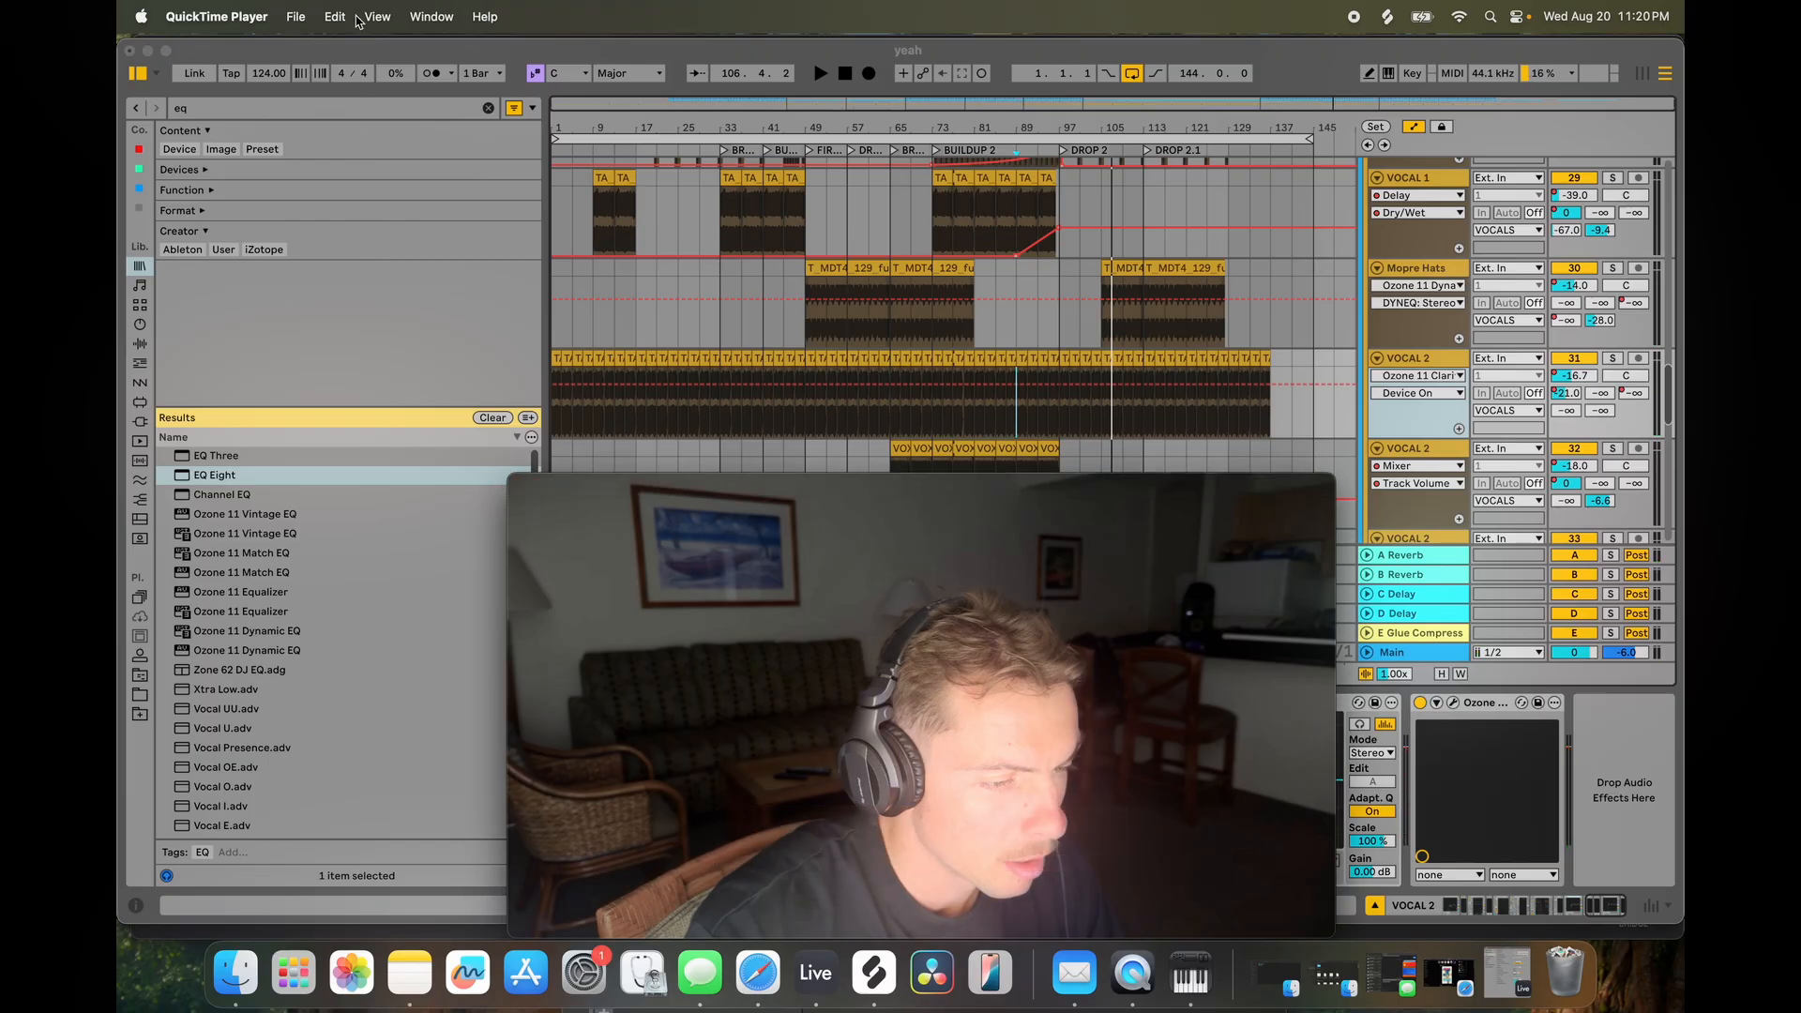
pyautogui.click(299, 18)
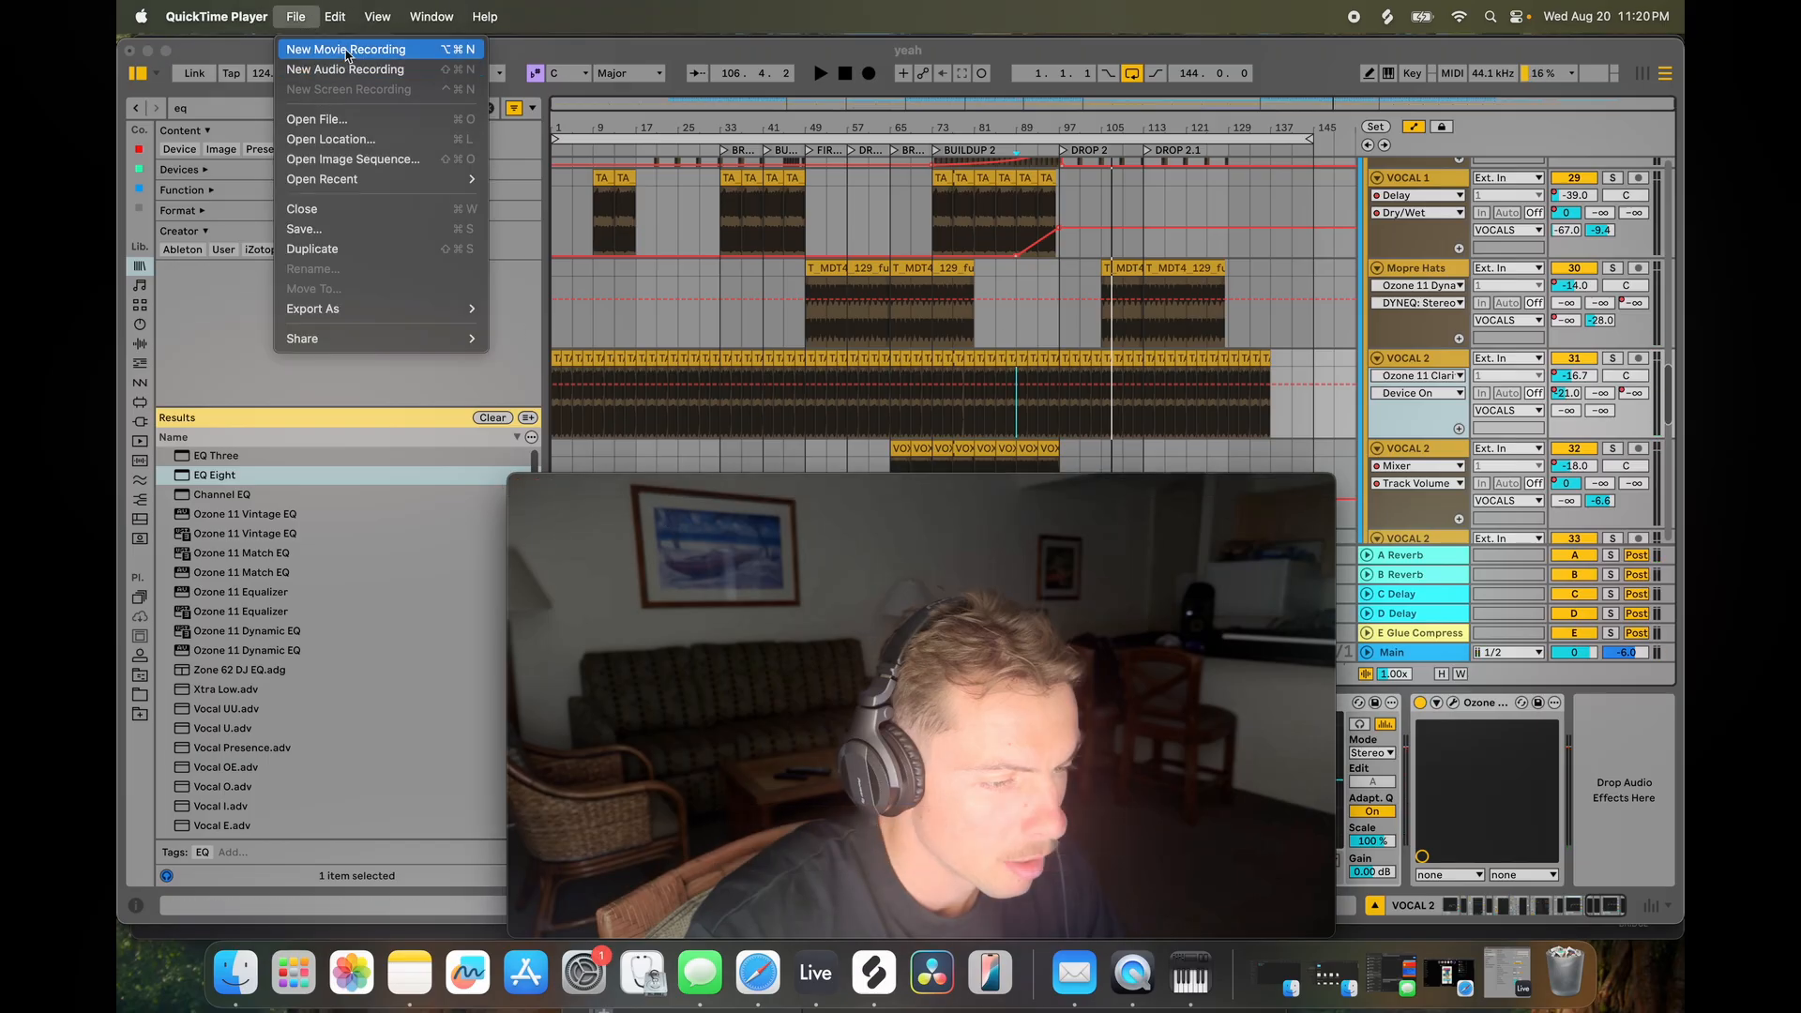
pyautogui.click(323, 47)
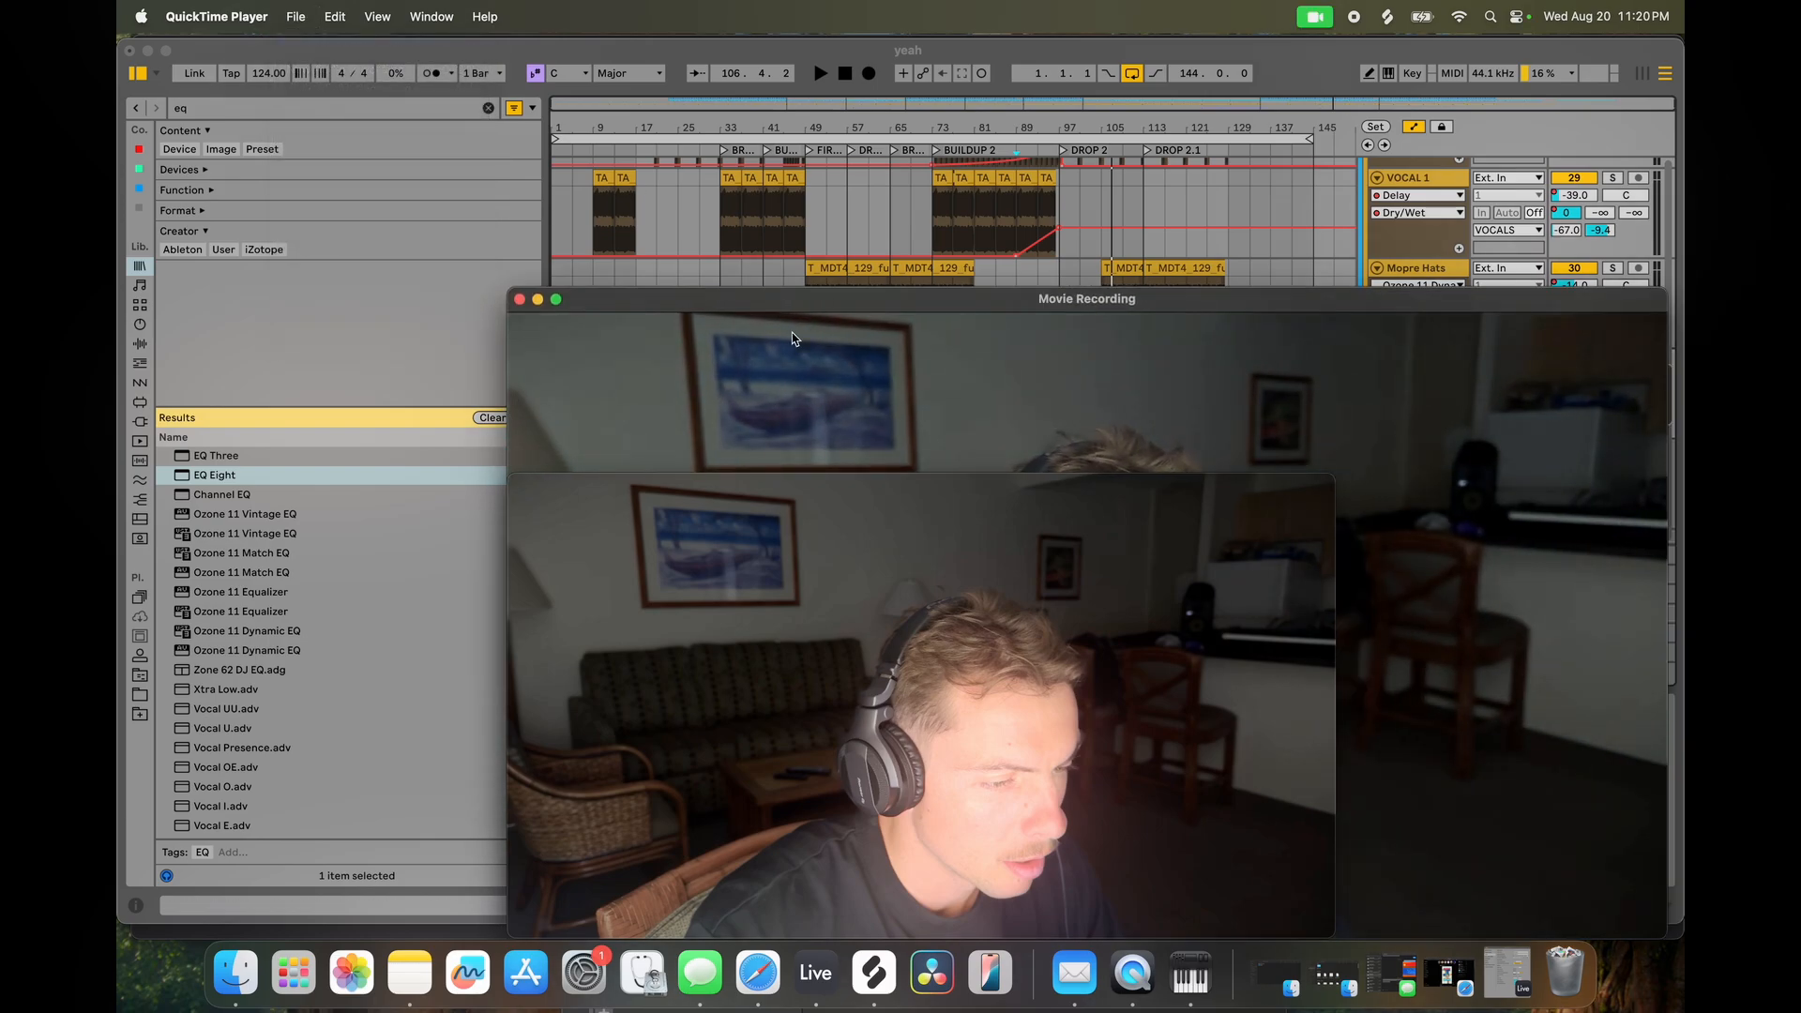
pyautogui.moveTo(631, 489)
pyautogui.click(518, 486)
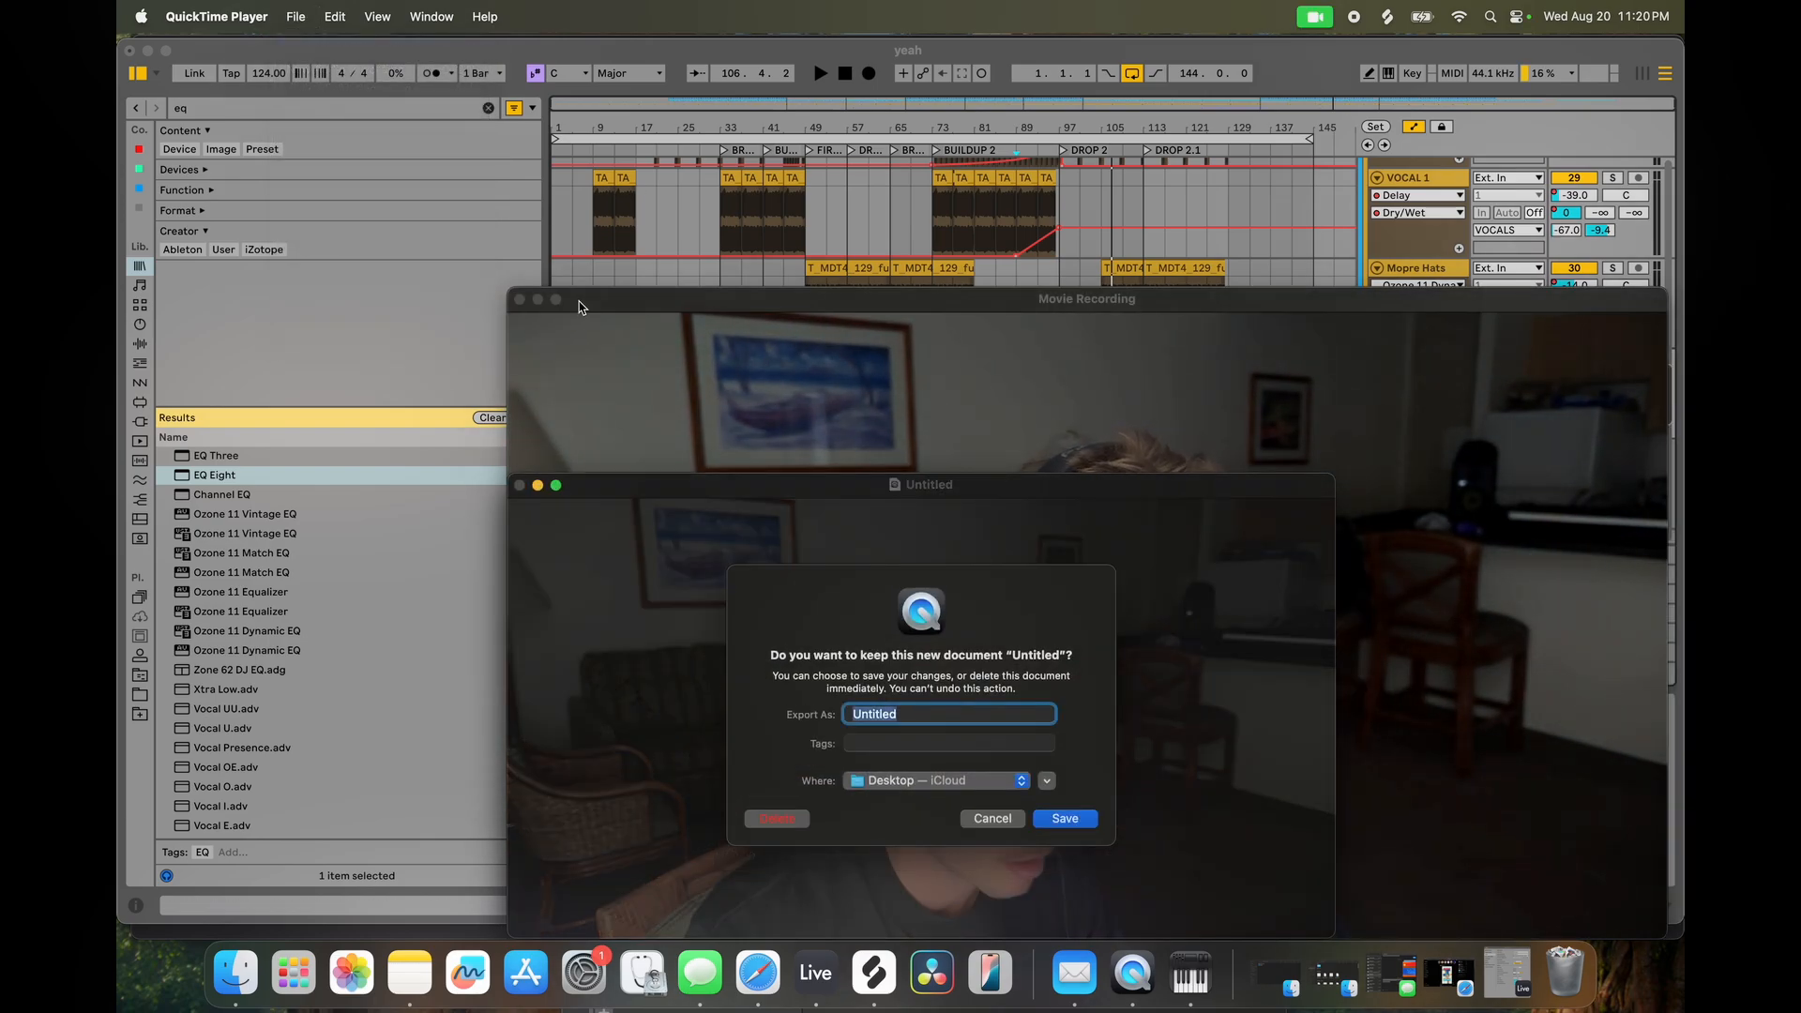
pyautogui.click(771, 816)
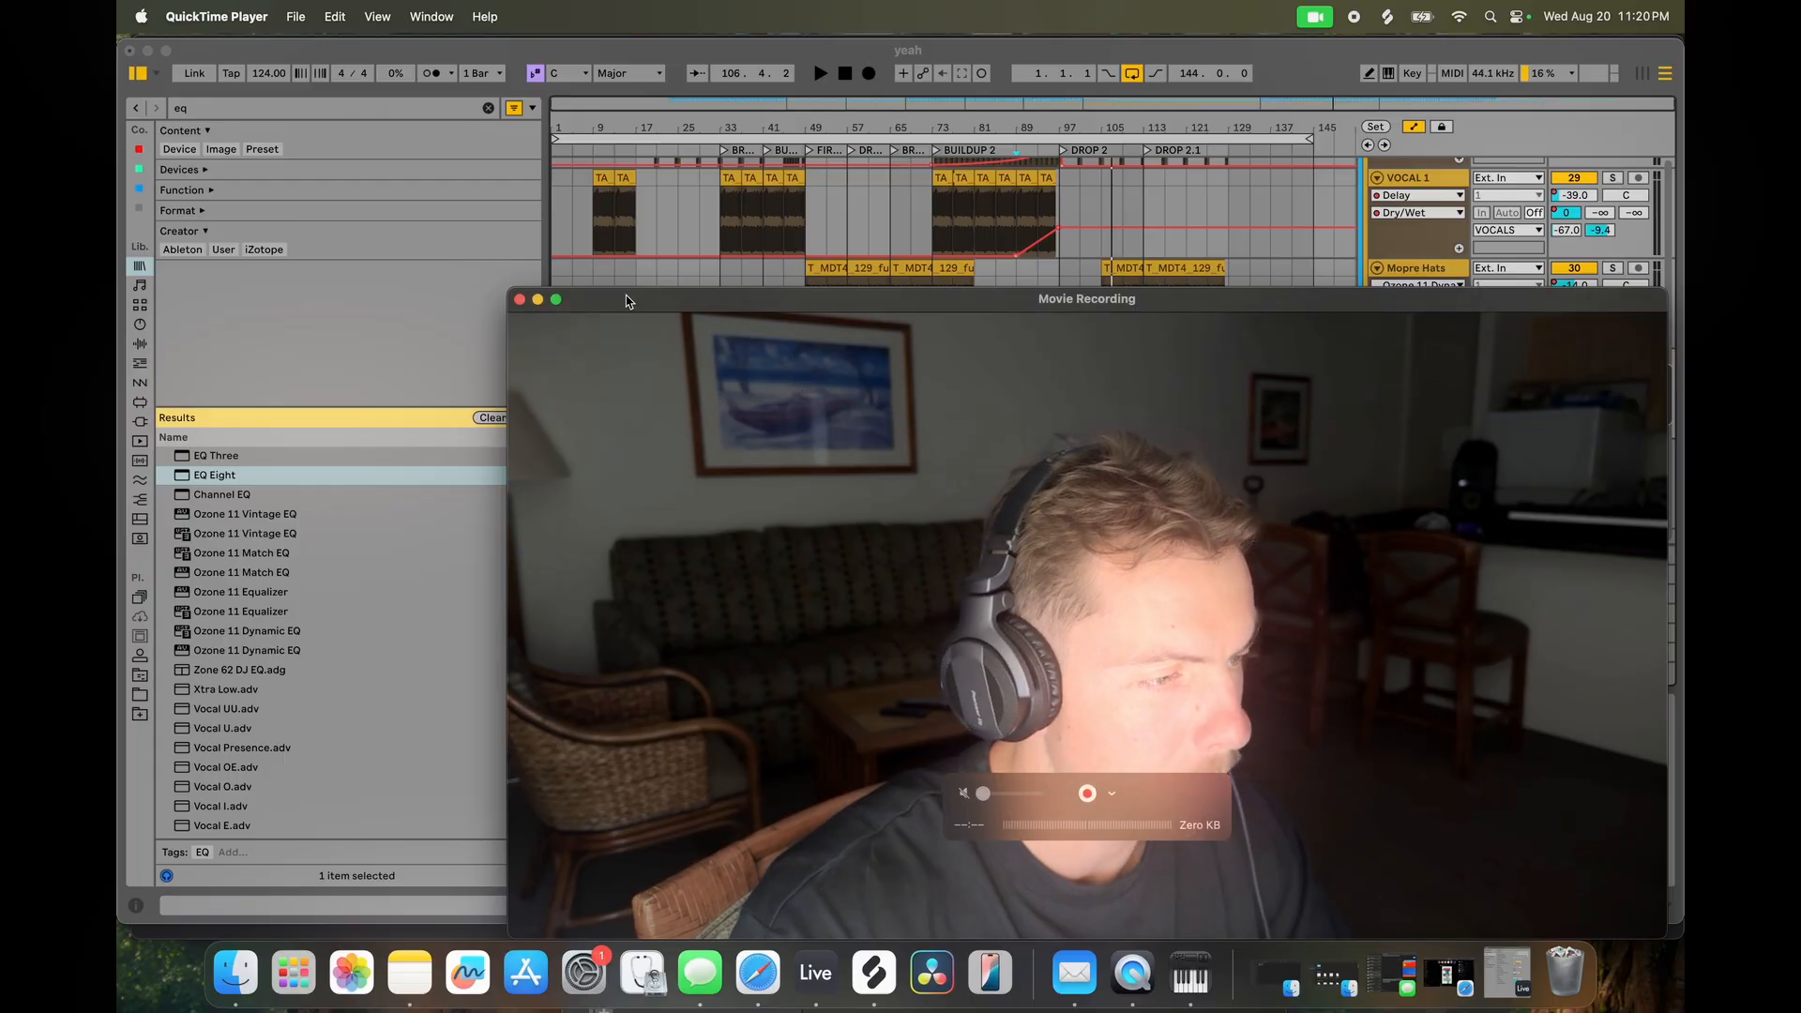
# Float the new webcam window on top, shrink it and place it below the vocal tracks.
pyautogui.click(377, 17)
pyautogui.click(392, 119)
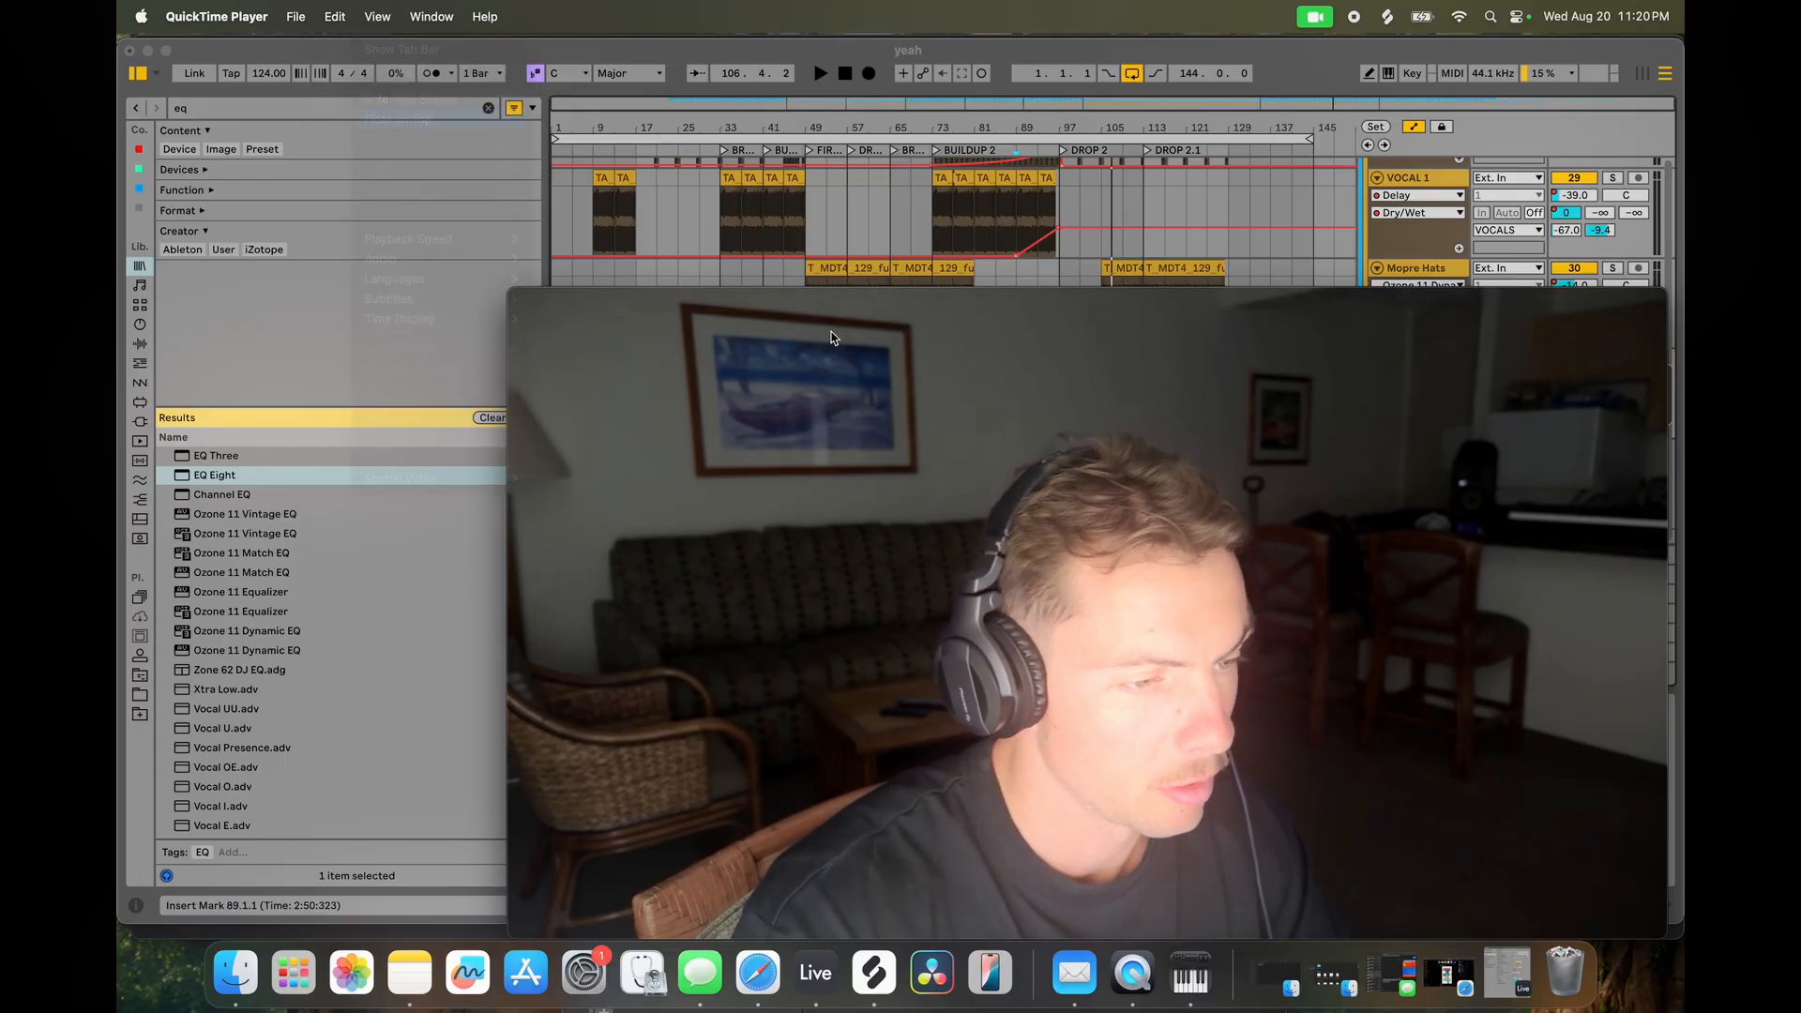
pyautogui.moveTo(1042, 310); pyautogui.dragTo(908, 228)
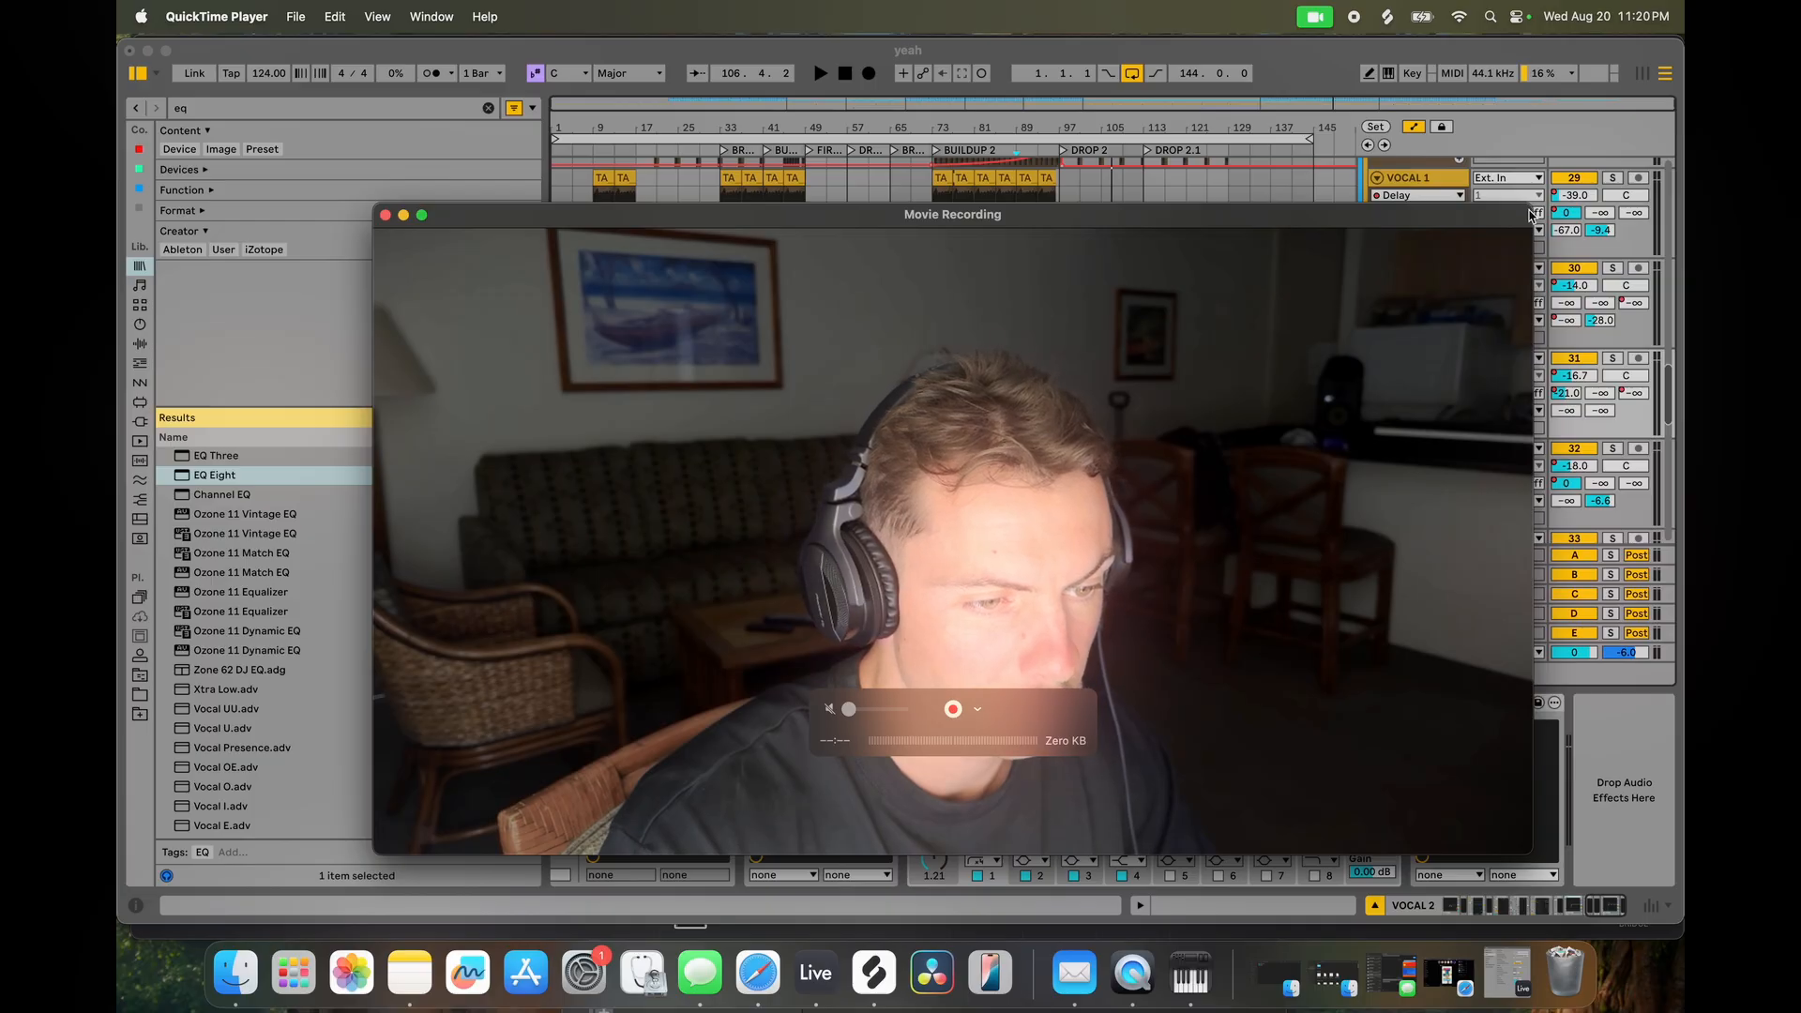
pyautogui.moveTo(1532, 205); pyautogui.dragTo(1131, 429)
pyautogui.moveTo(971, 442); pyautogui.dragTo(1138, 47)
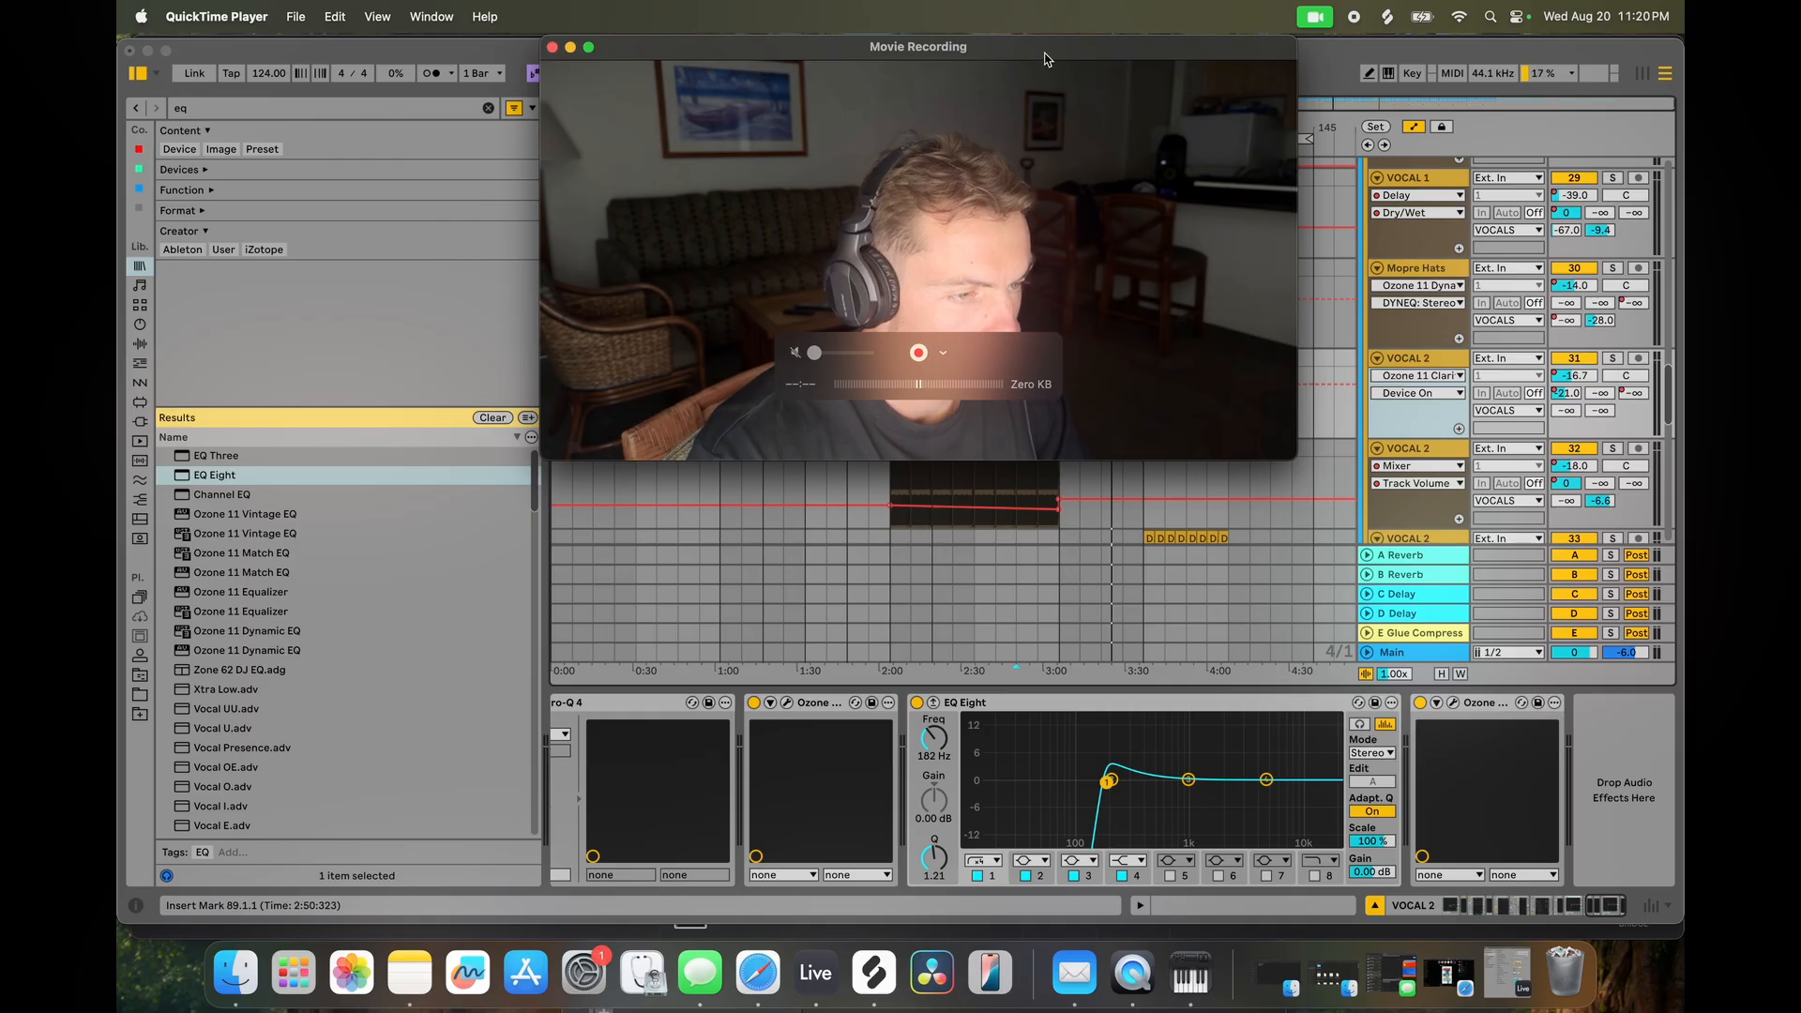
pyautogui.moveTo(1013, 225); pyautogui.dragTo(1009, 745)
# Zoom in on the arrangement around bar 60 to examine the Mopre Hats and VOCAL 2 clips, and nudge the webcam window upward.
pyautogui.click(870, 129)
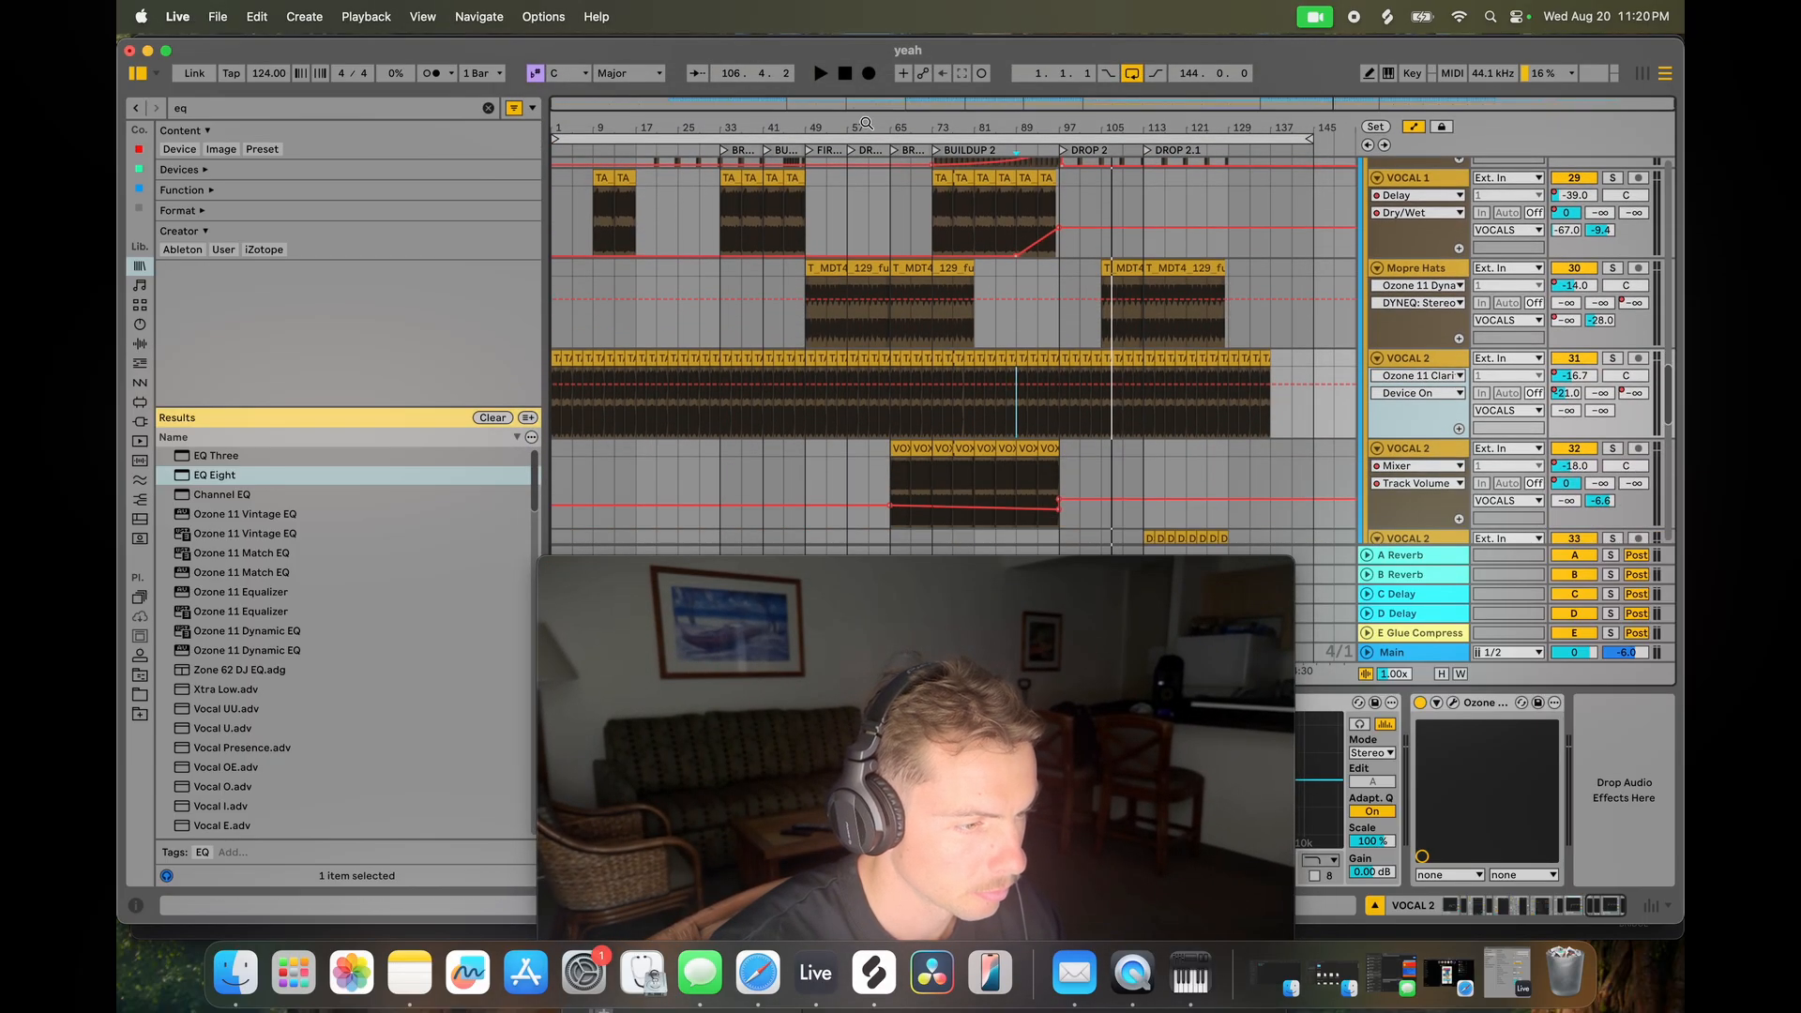
pyautogui.moveTo(864, 123); pyautogui.dragTo(864, 347)
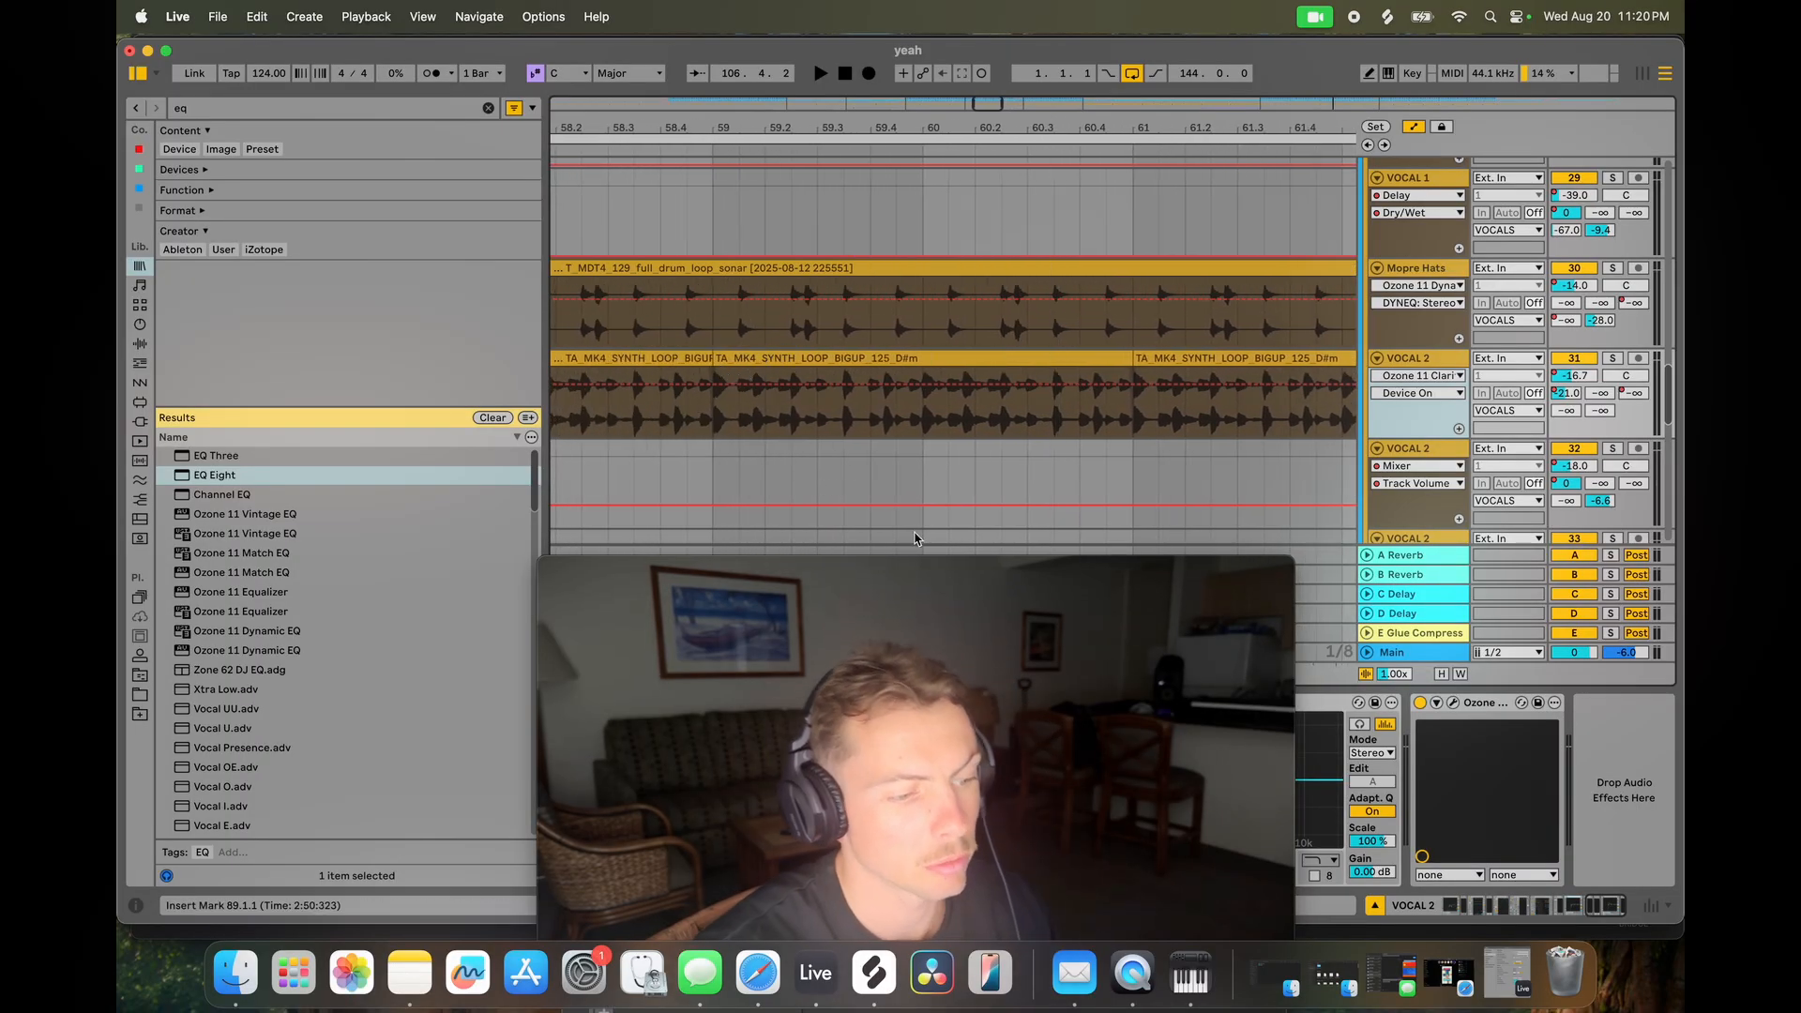
pyautogui.moveTo(988, 571); pyautogui.dragTo(994, 528)
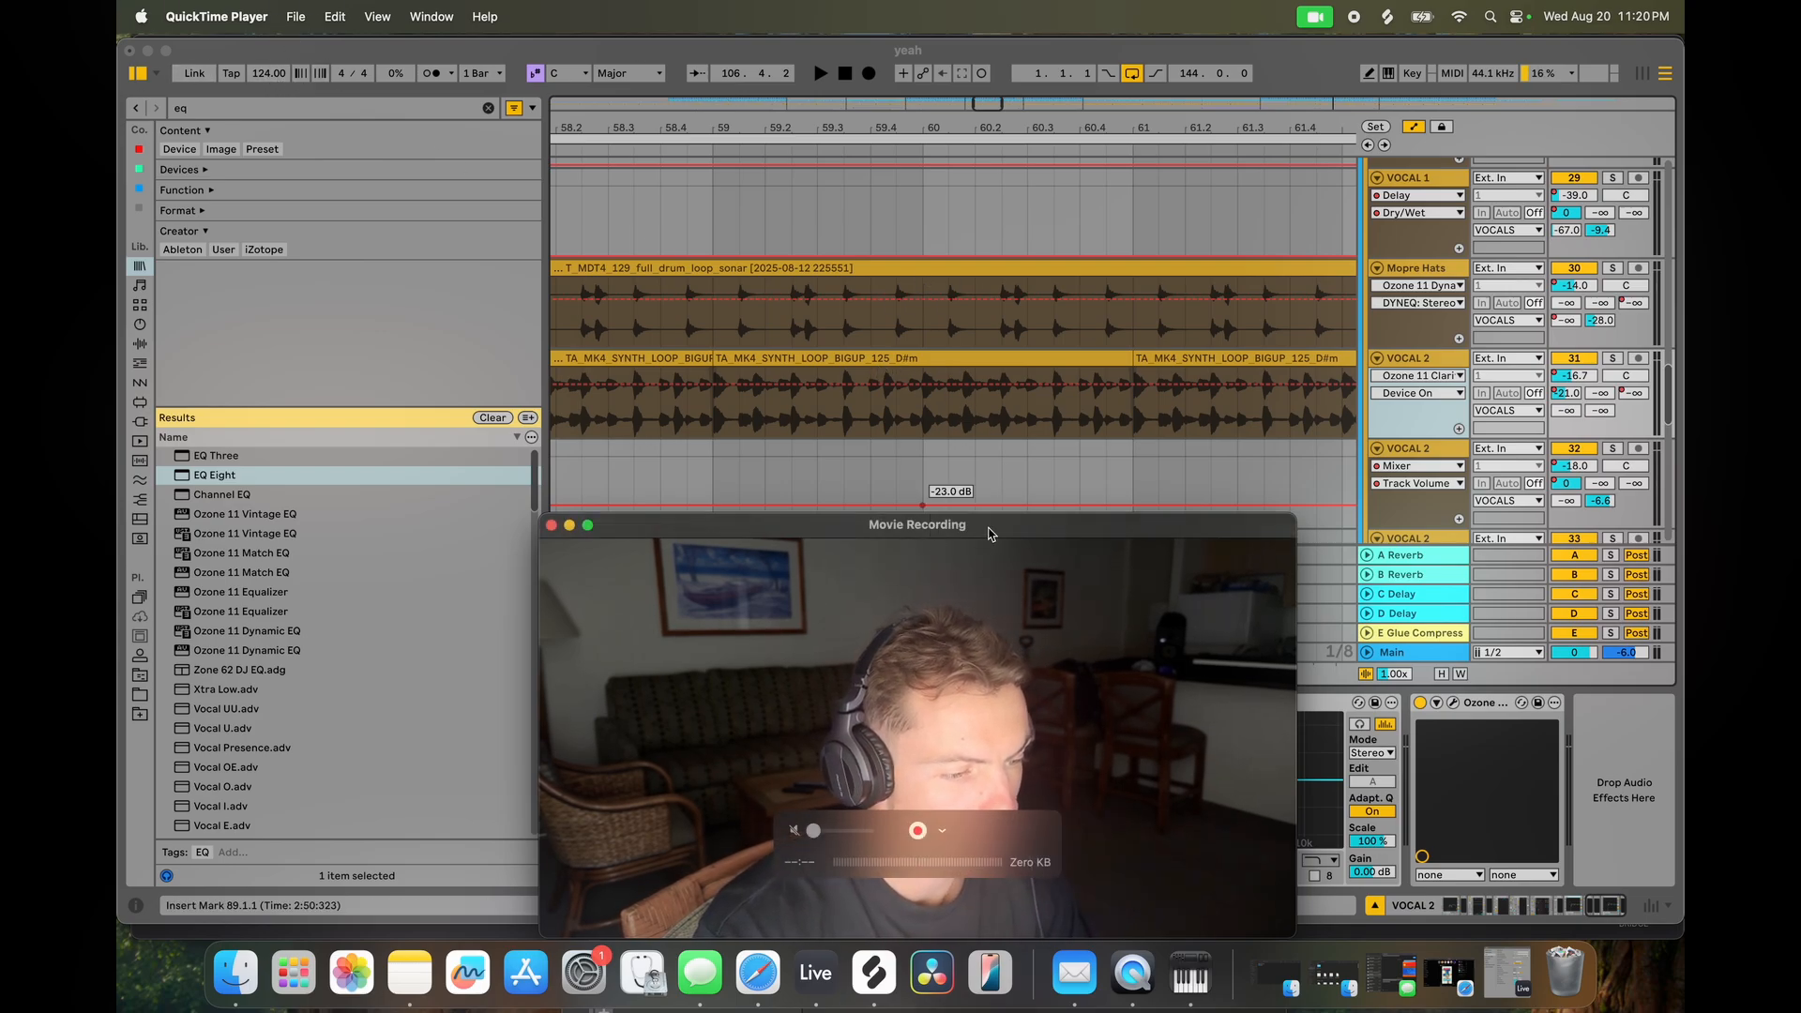
# Reposition the webcam window below the Mopre Hats and VOCAL 2 clips so the riser tracks can be seen.
pyautogui.moveTo(989, 534); pyautogui.dragTo(986, 70)
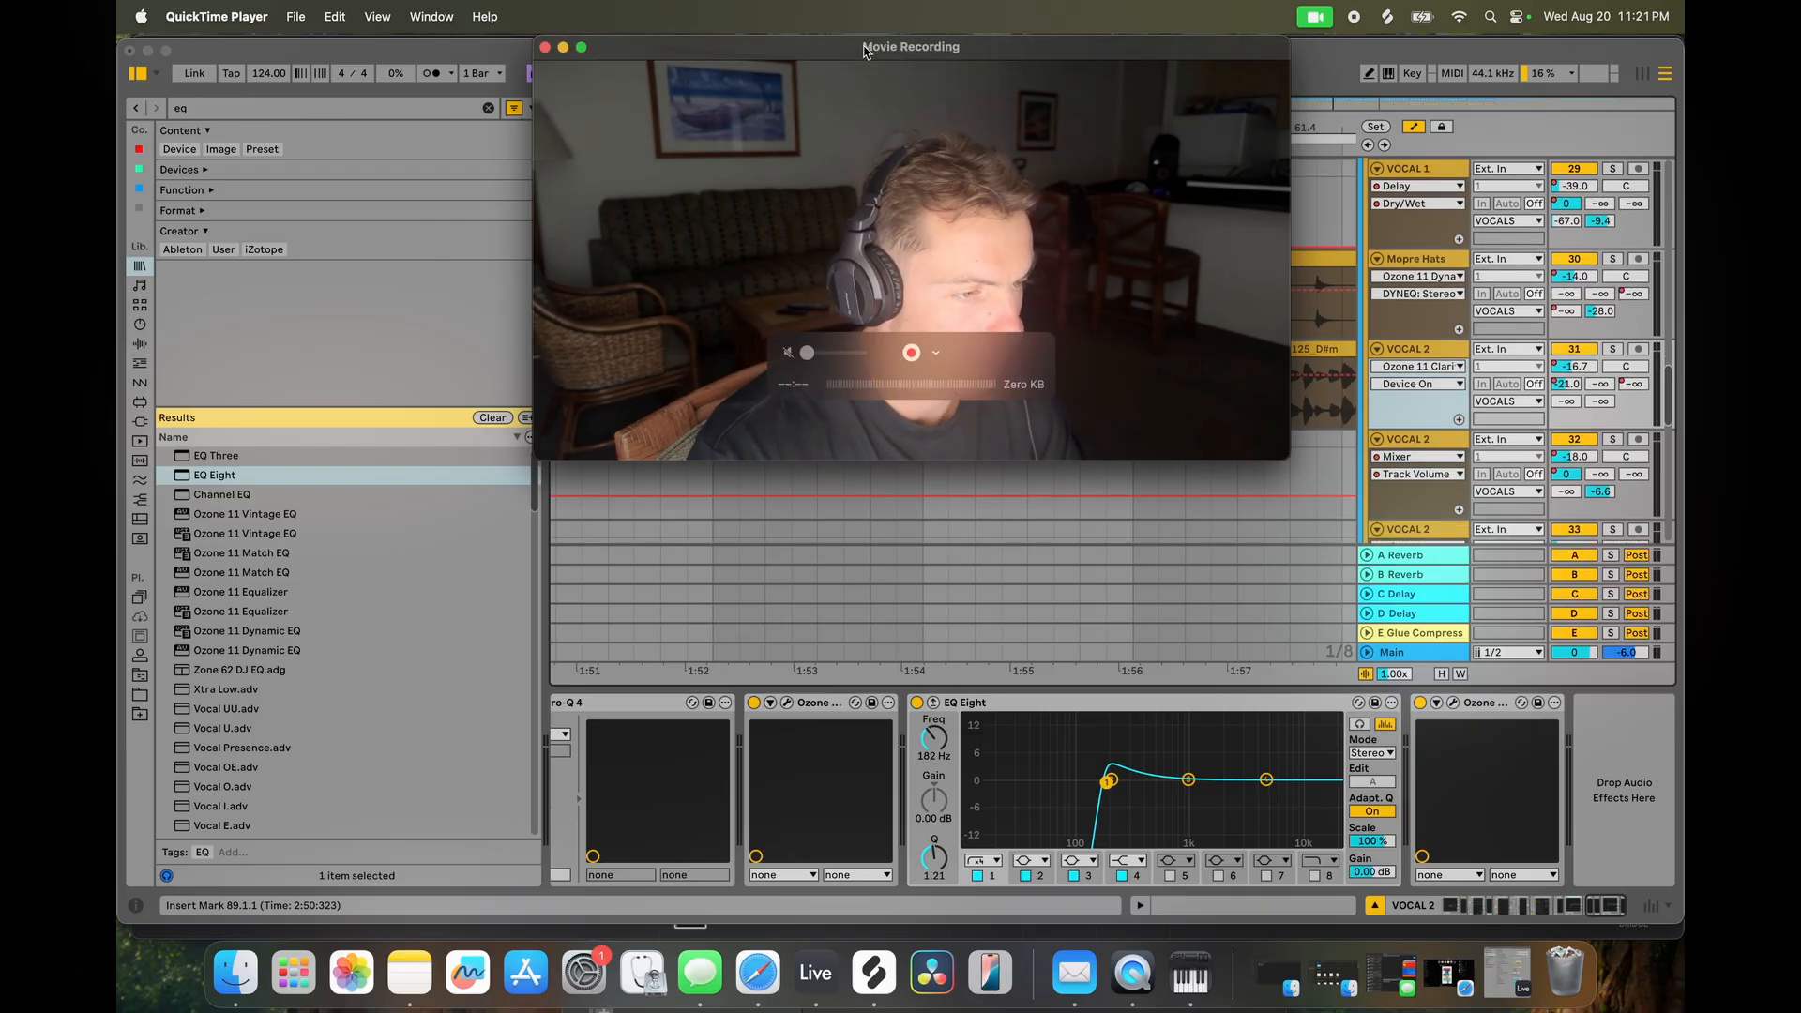
pyautogui.moveTo(864, 51); pyautogui.dragTo(891, 549)
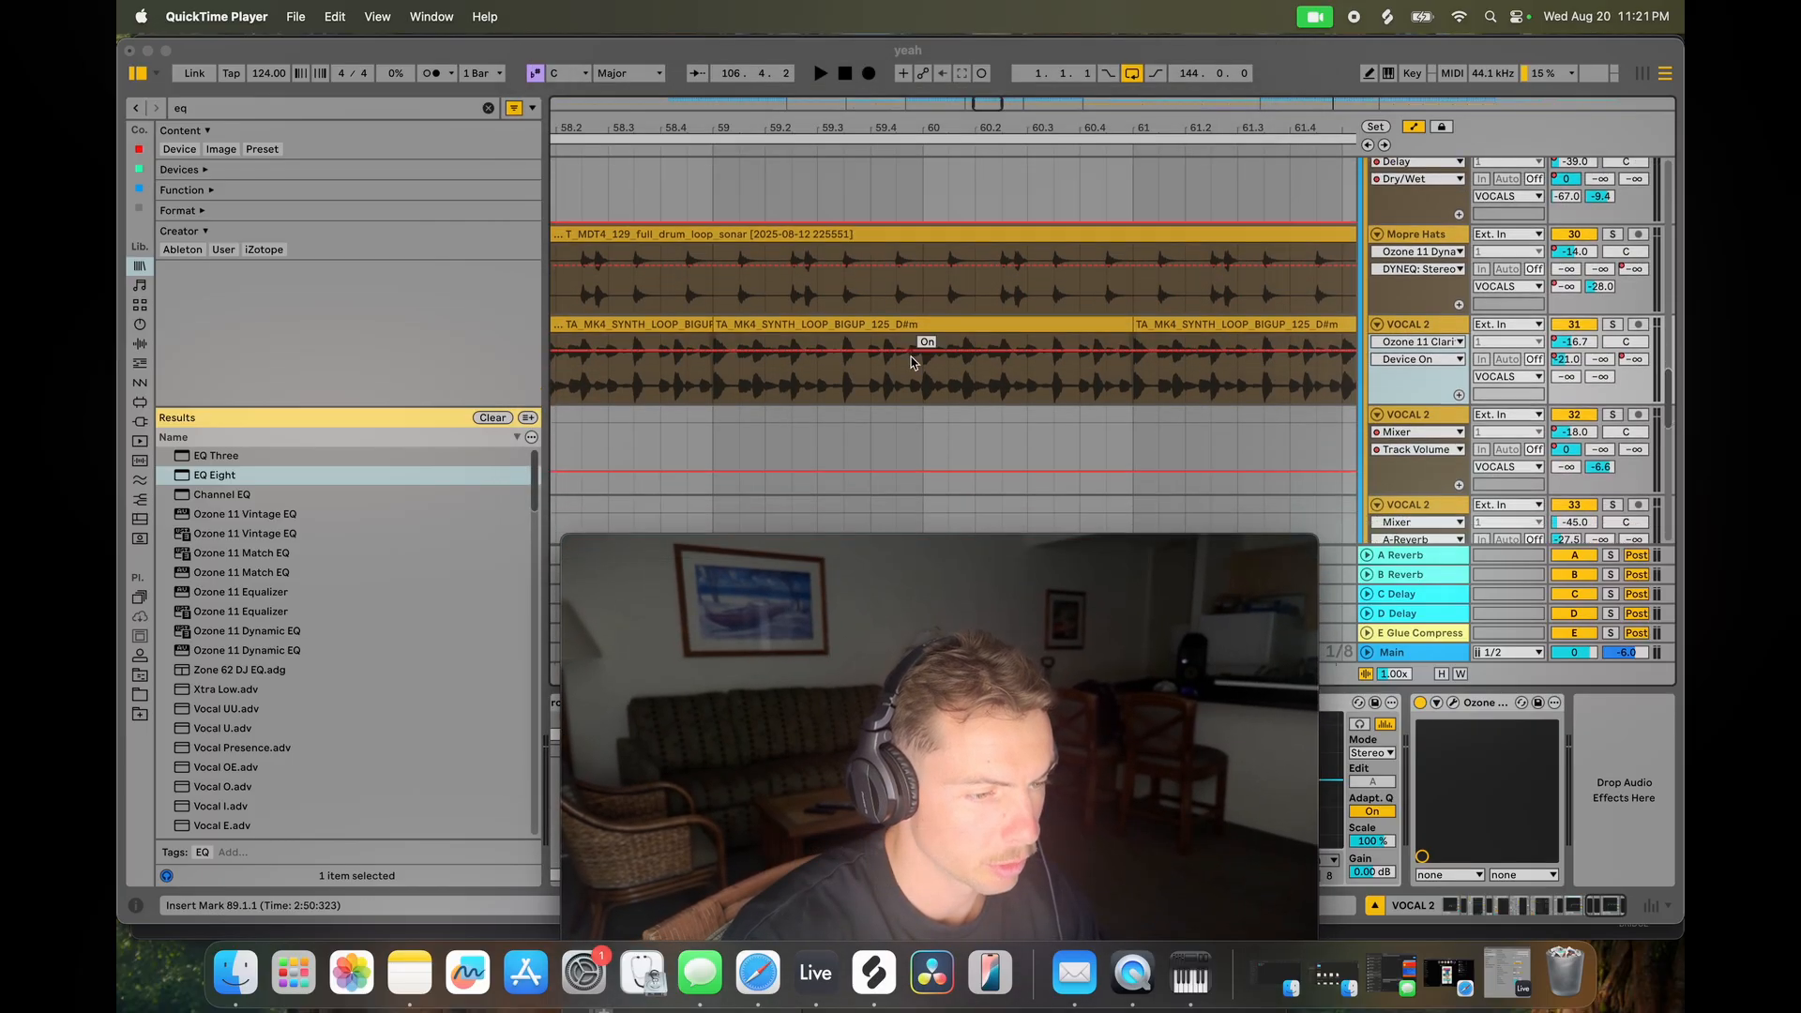
pyautogui.scroll(-8, 858, 370)
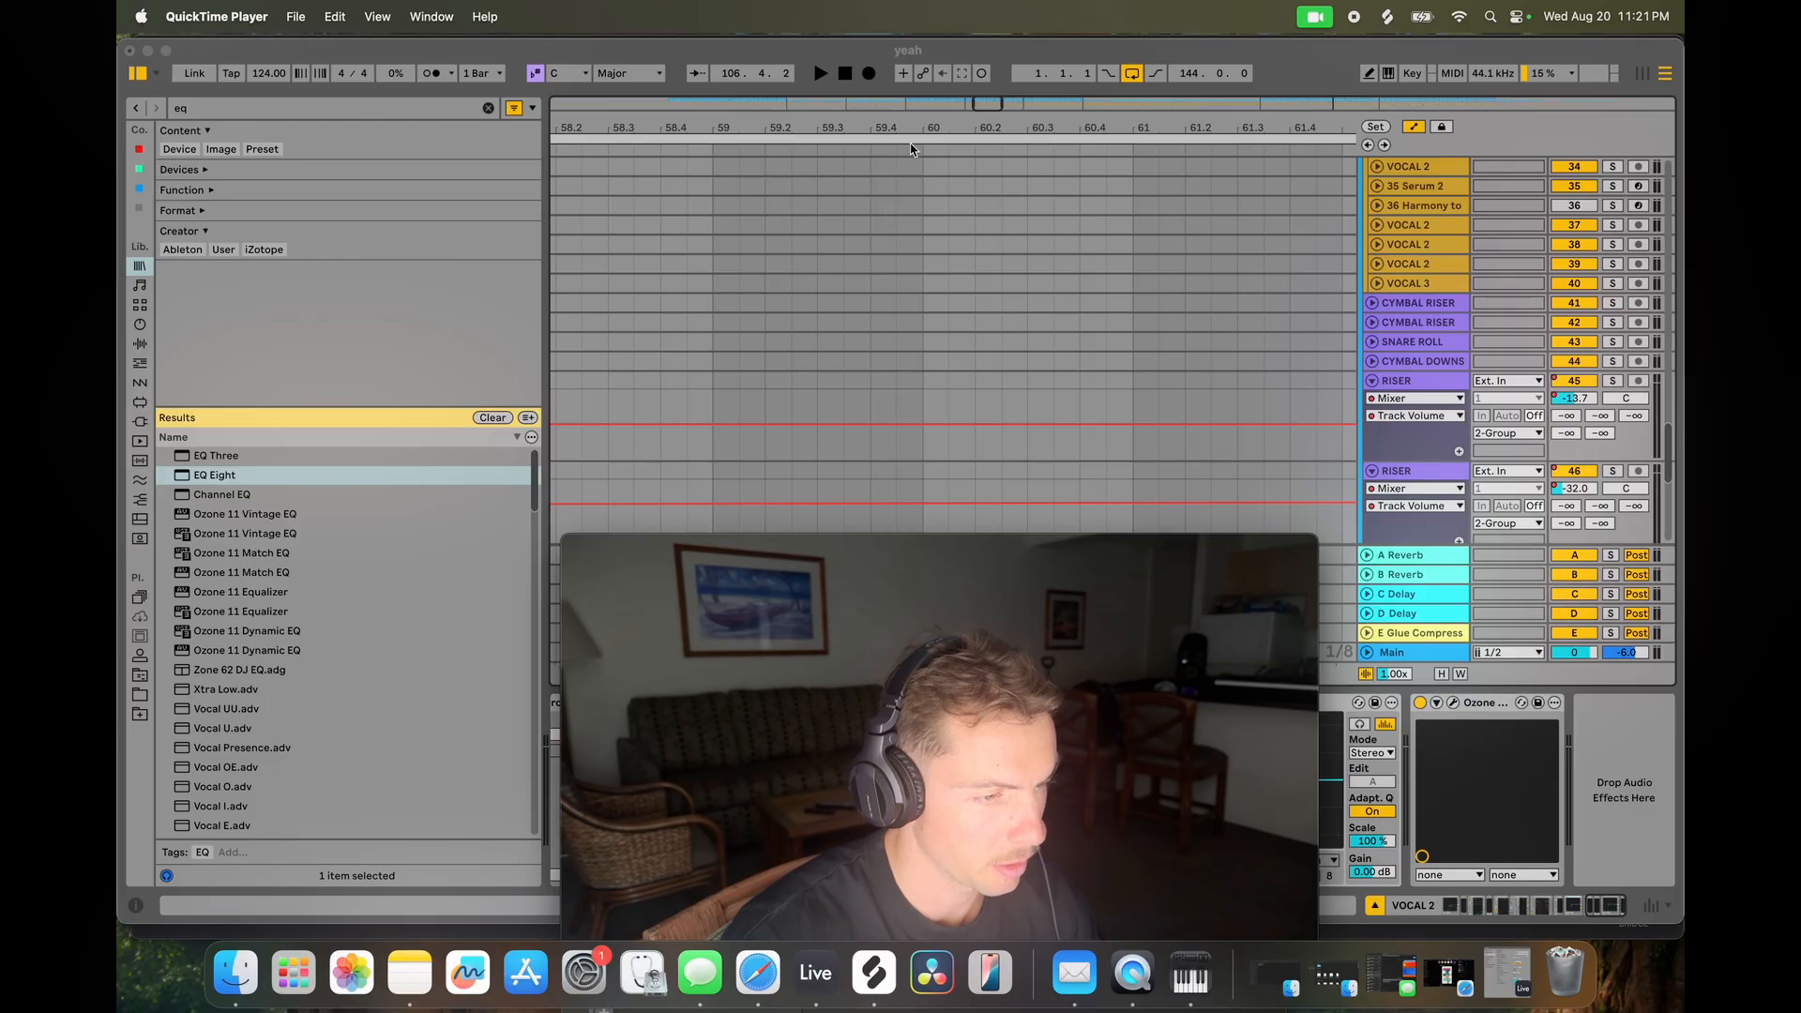
# Solo the first RISER track and play its KNB clip from bar 45 to hear it alone.
pyautogui.click(906, 131)
pyautogui.moveTo(906, 131); pyautogui.dragTo(905, 25)
pyautogui.moveTo(783, 130); pyautogui.dragTo(783, 115)
pyautogui.click(767, 398)
pyautogui.press('space')
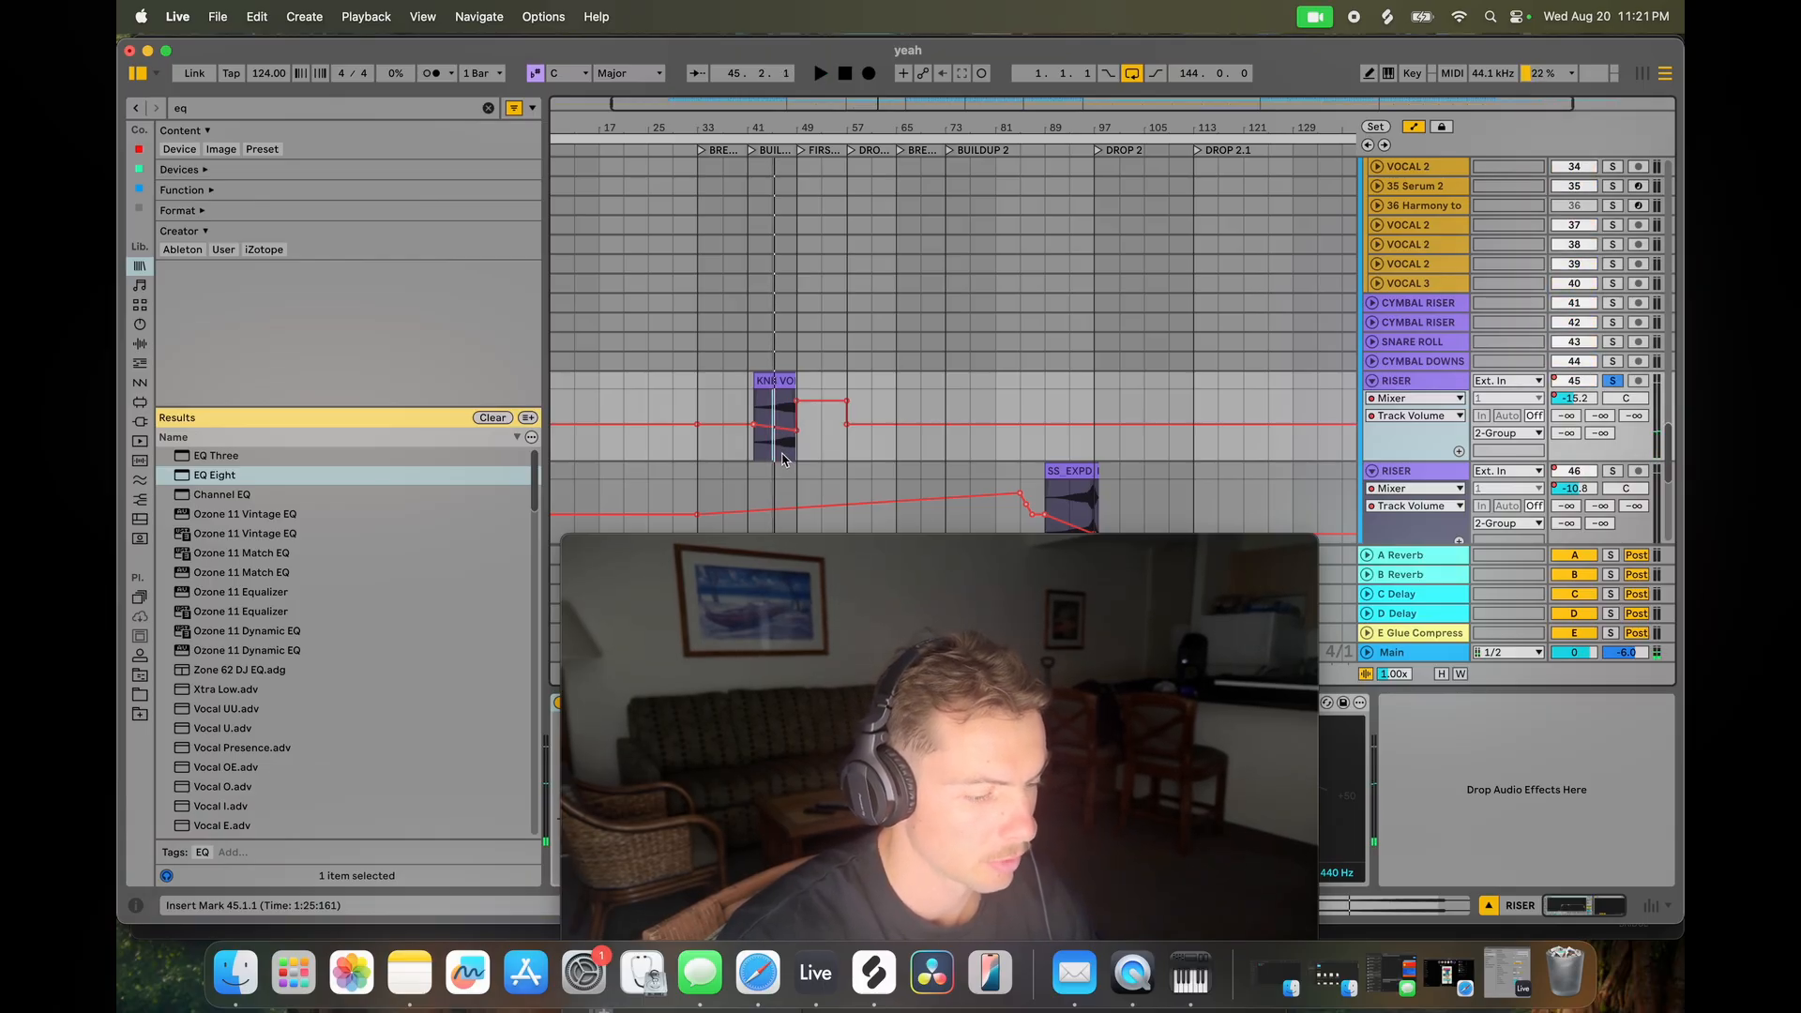
pyautogui.press('space')
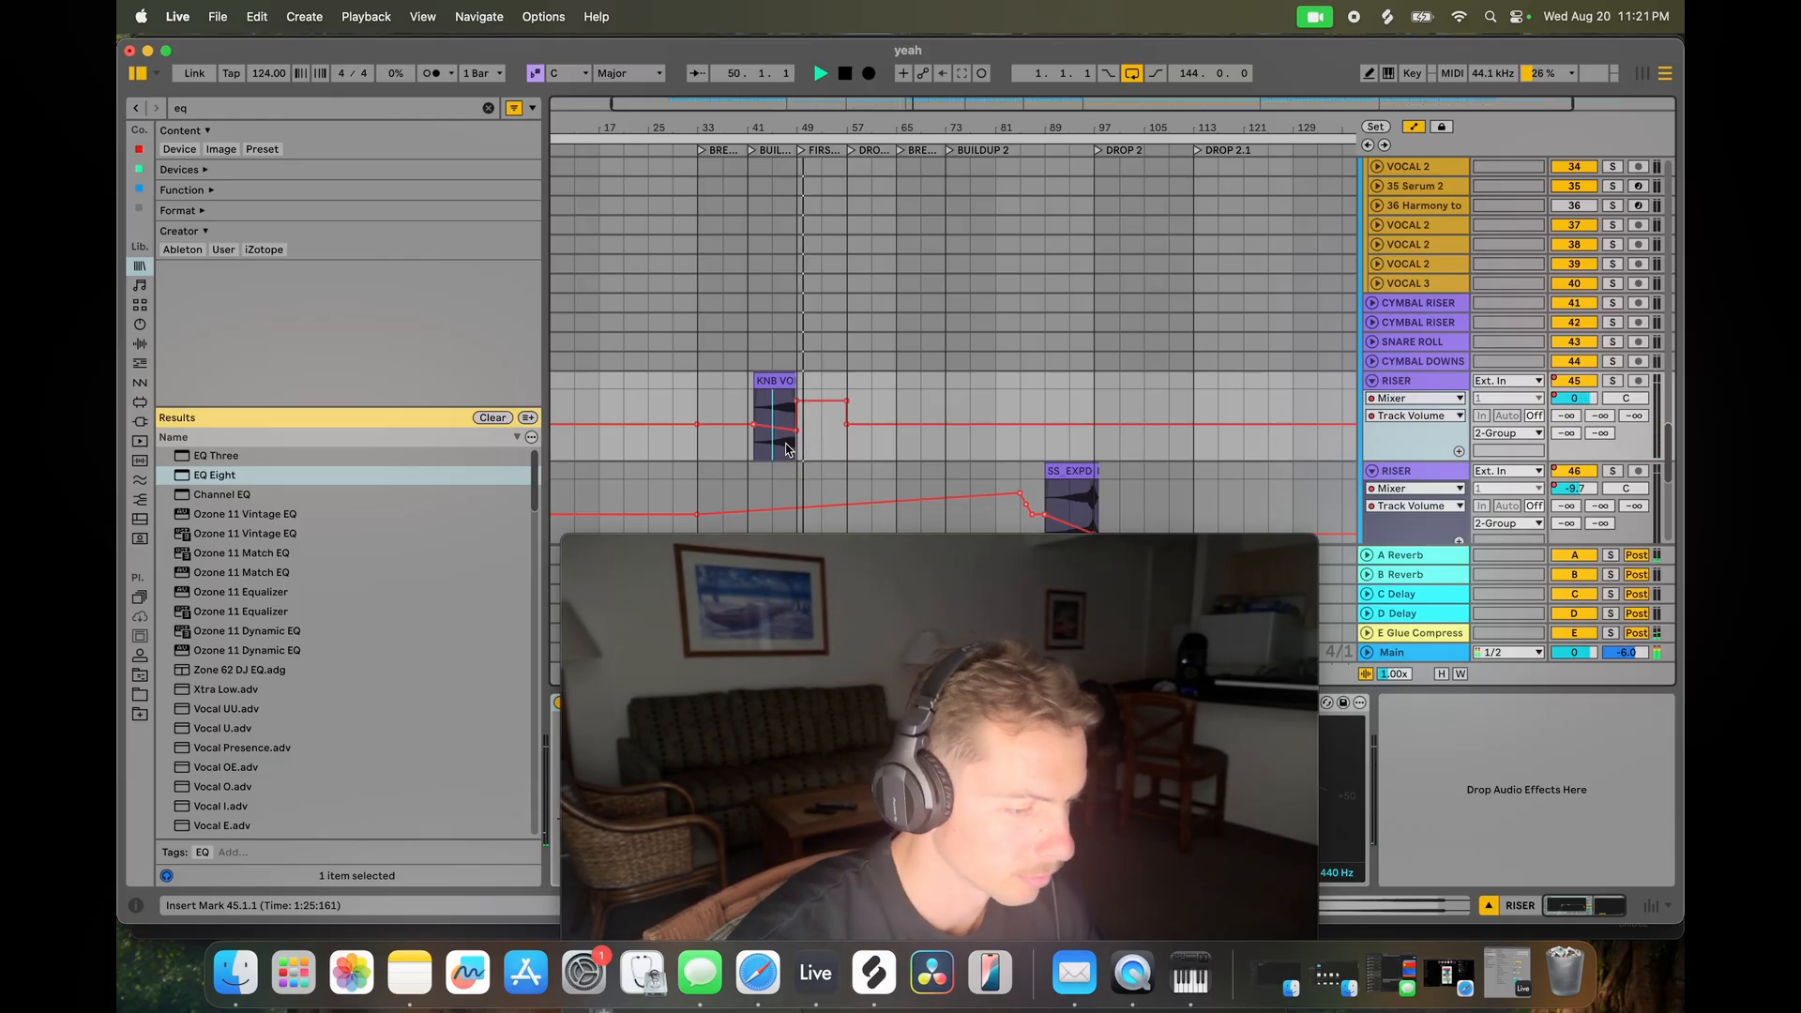
# Solo the second RISER track and play its SS_EXPD noise riser from bar 93.
pyautogui.scroll(-3, 1069, 282)
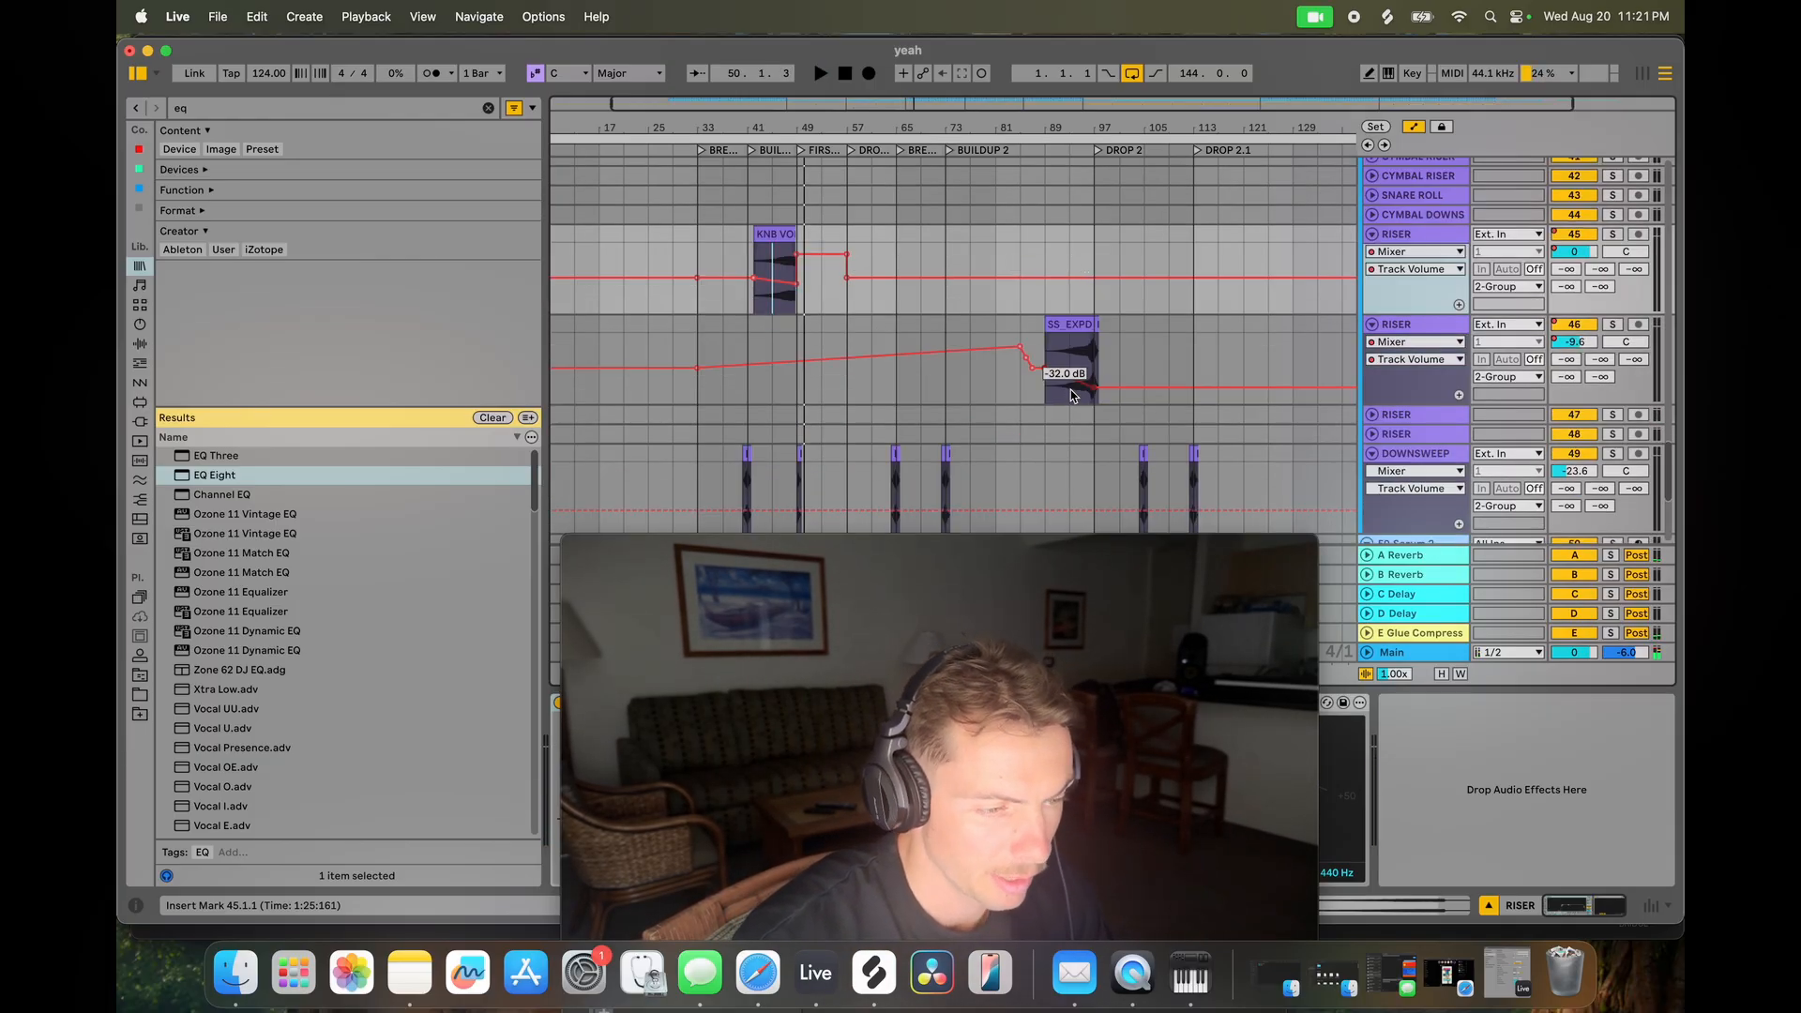
pyautogui.click(1072, 348)
pyautogui.press('s')
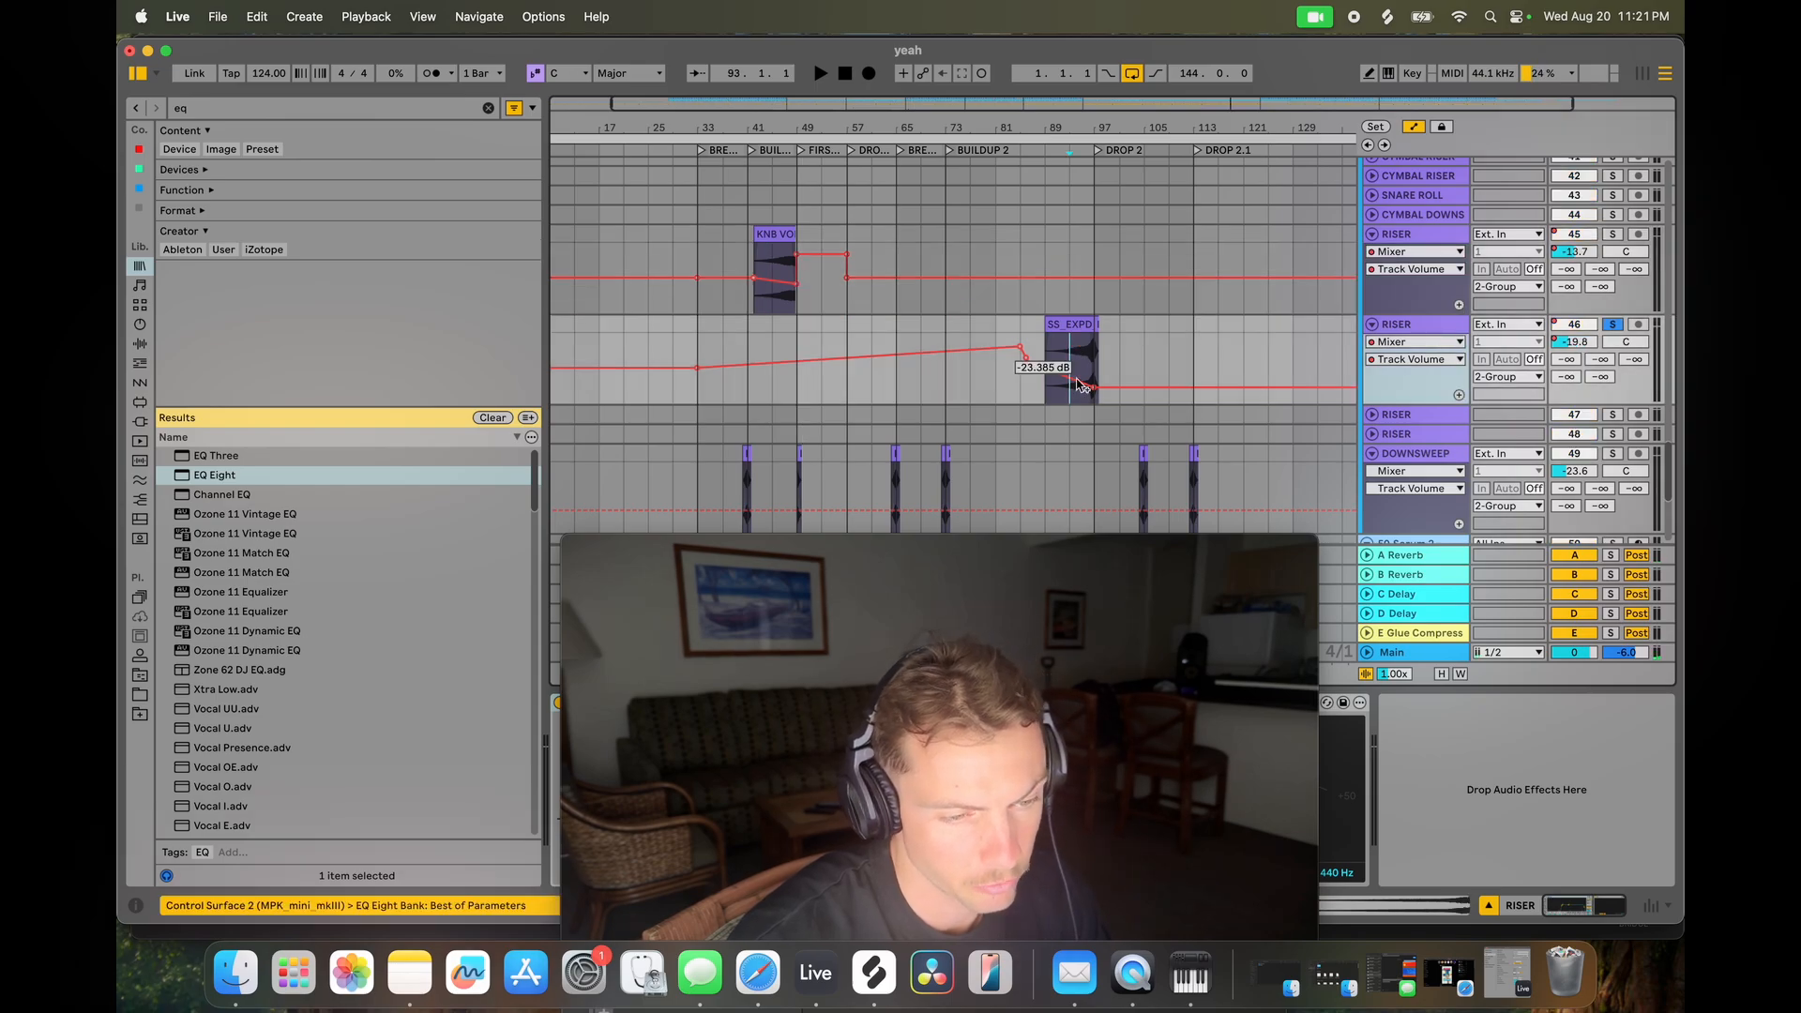
pyautogui.press('space')
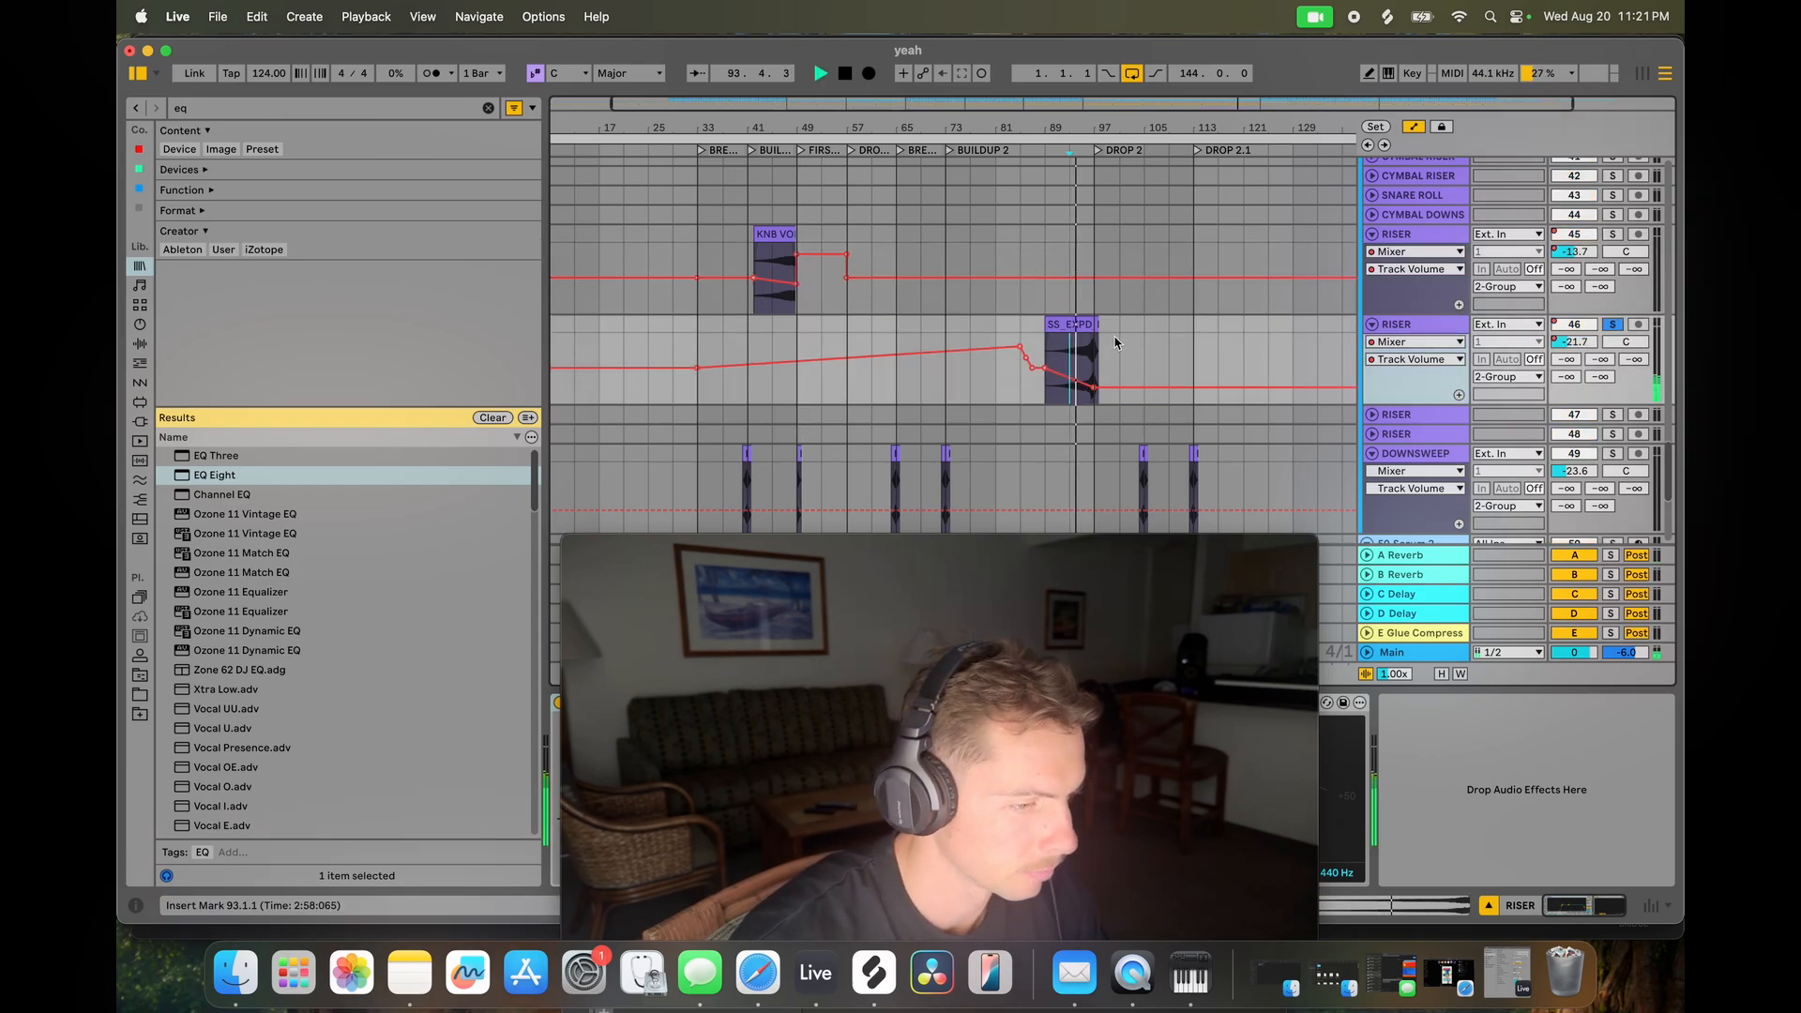
# Play the soloed short KNB clip that follows the noise riser, starting at bar 97 where DROP 2 begins.
pyautogui.moveTo(1090, 130); pyautogui.dragTo(1096, 324)
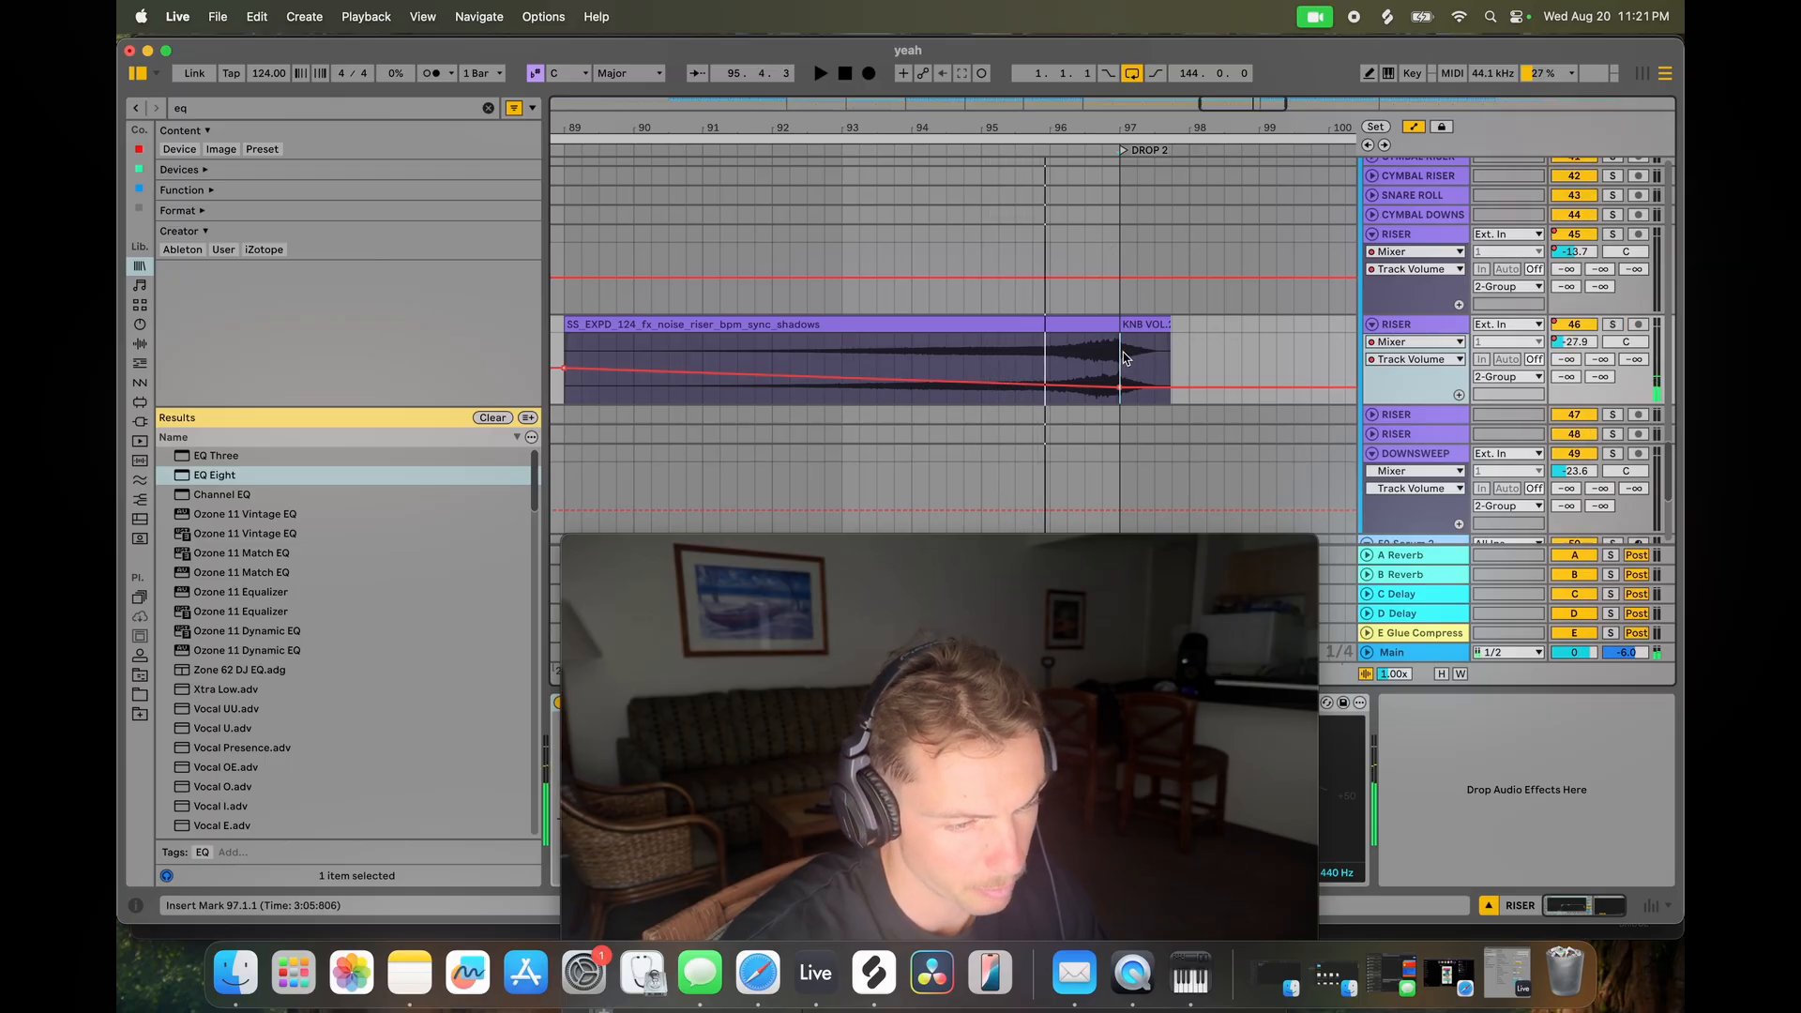
pyautogui.press('s')
pyautogui.press('space')
pyautogui.press('space')
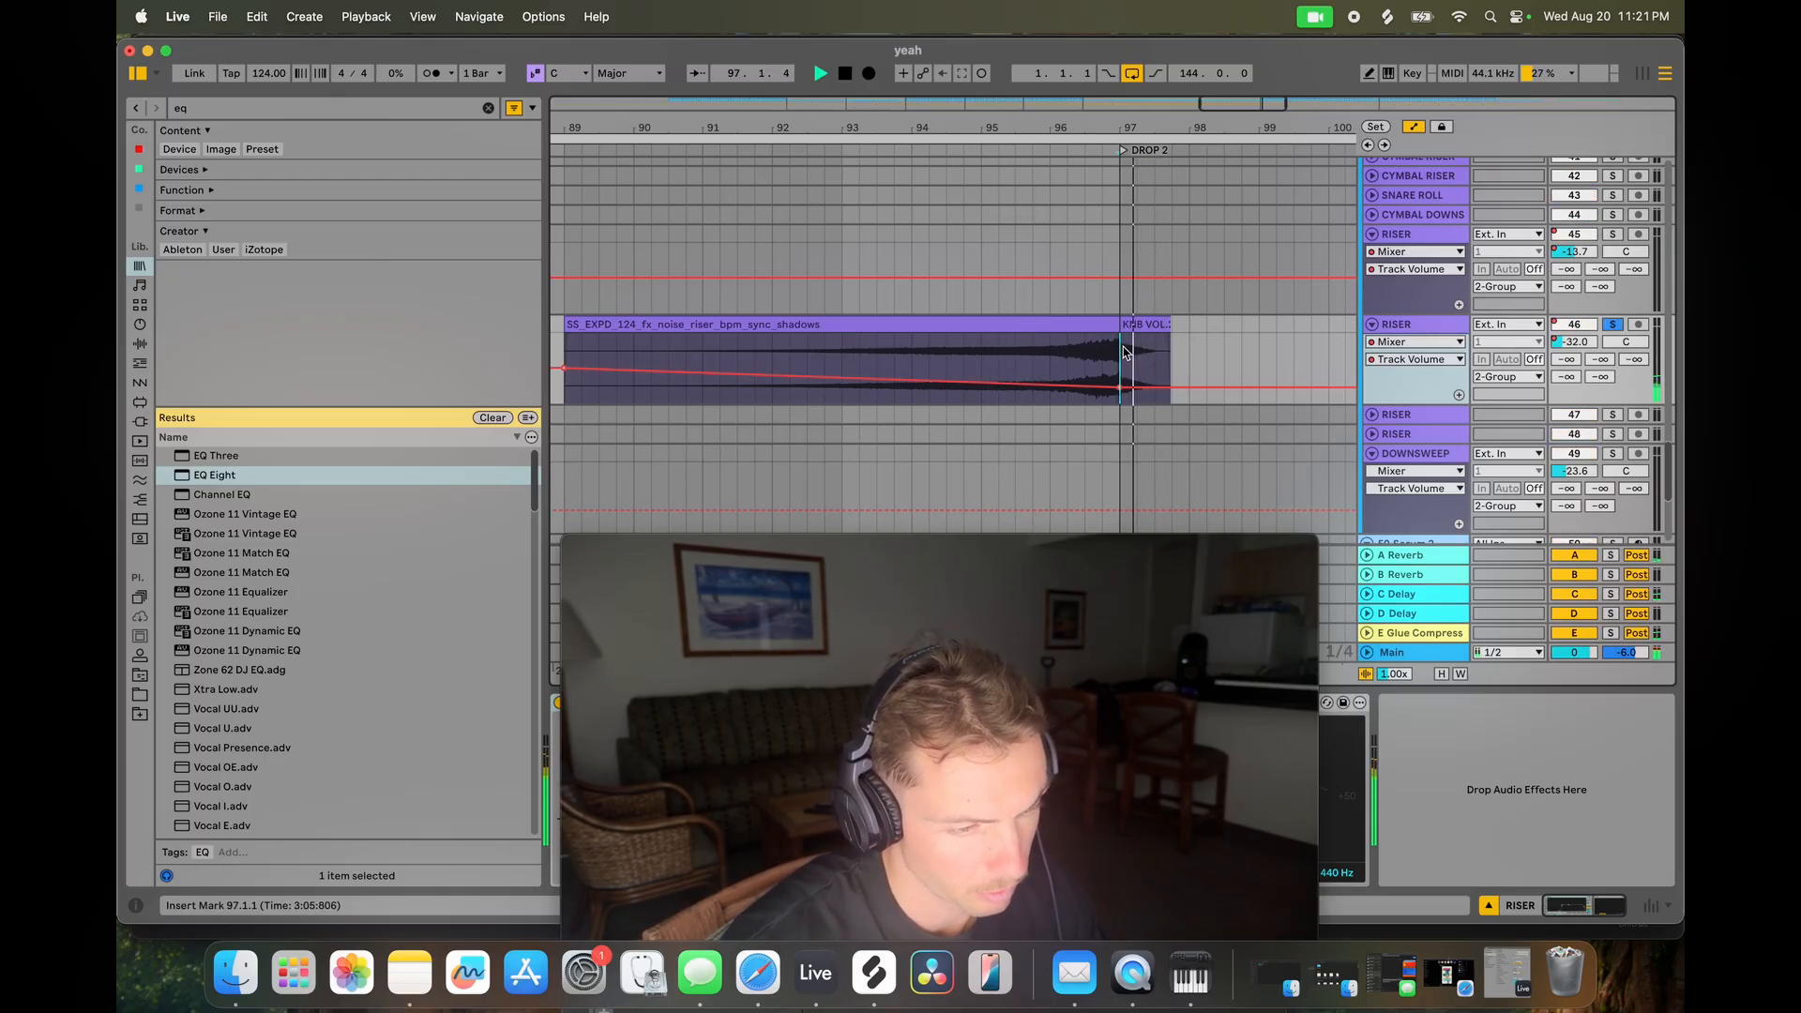
# Play the noise riser's transition into DROP 2 with all tracks audible.
pyautogui.moveTo(1141, 127); pyautogui.dragTo(1081, 86)
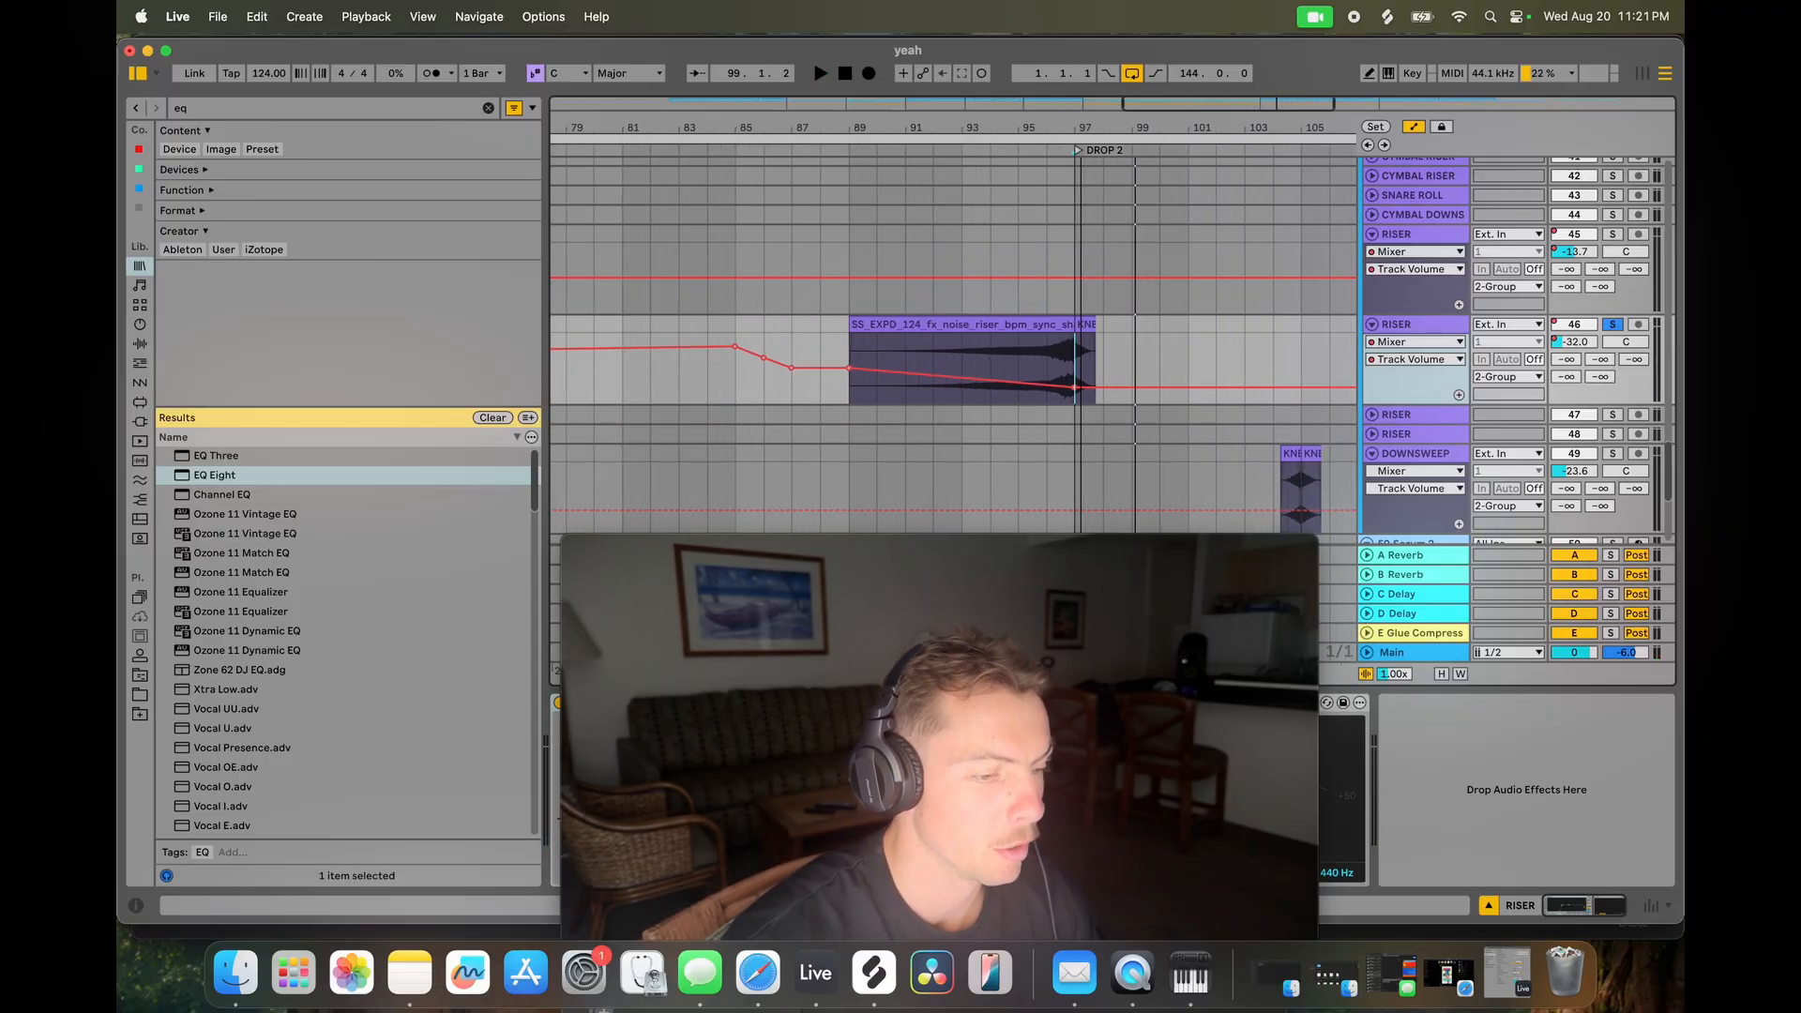
pyautogui.click(995, 340)
pyautogui.press('space')
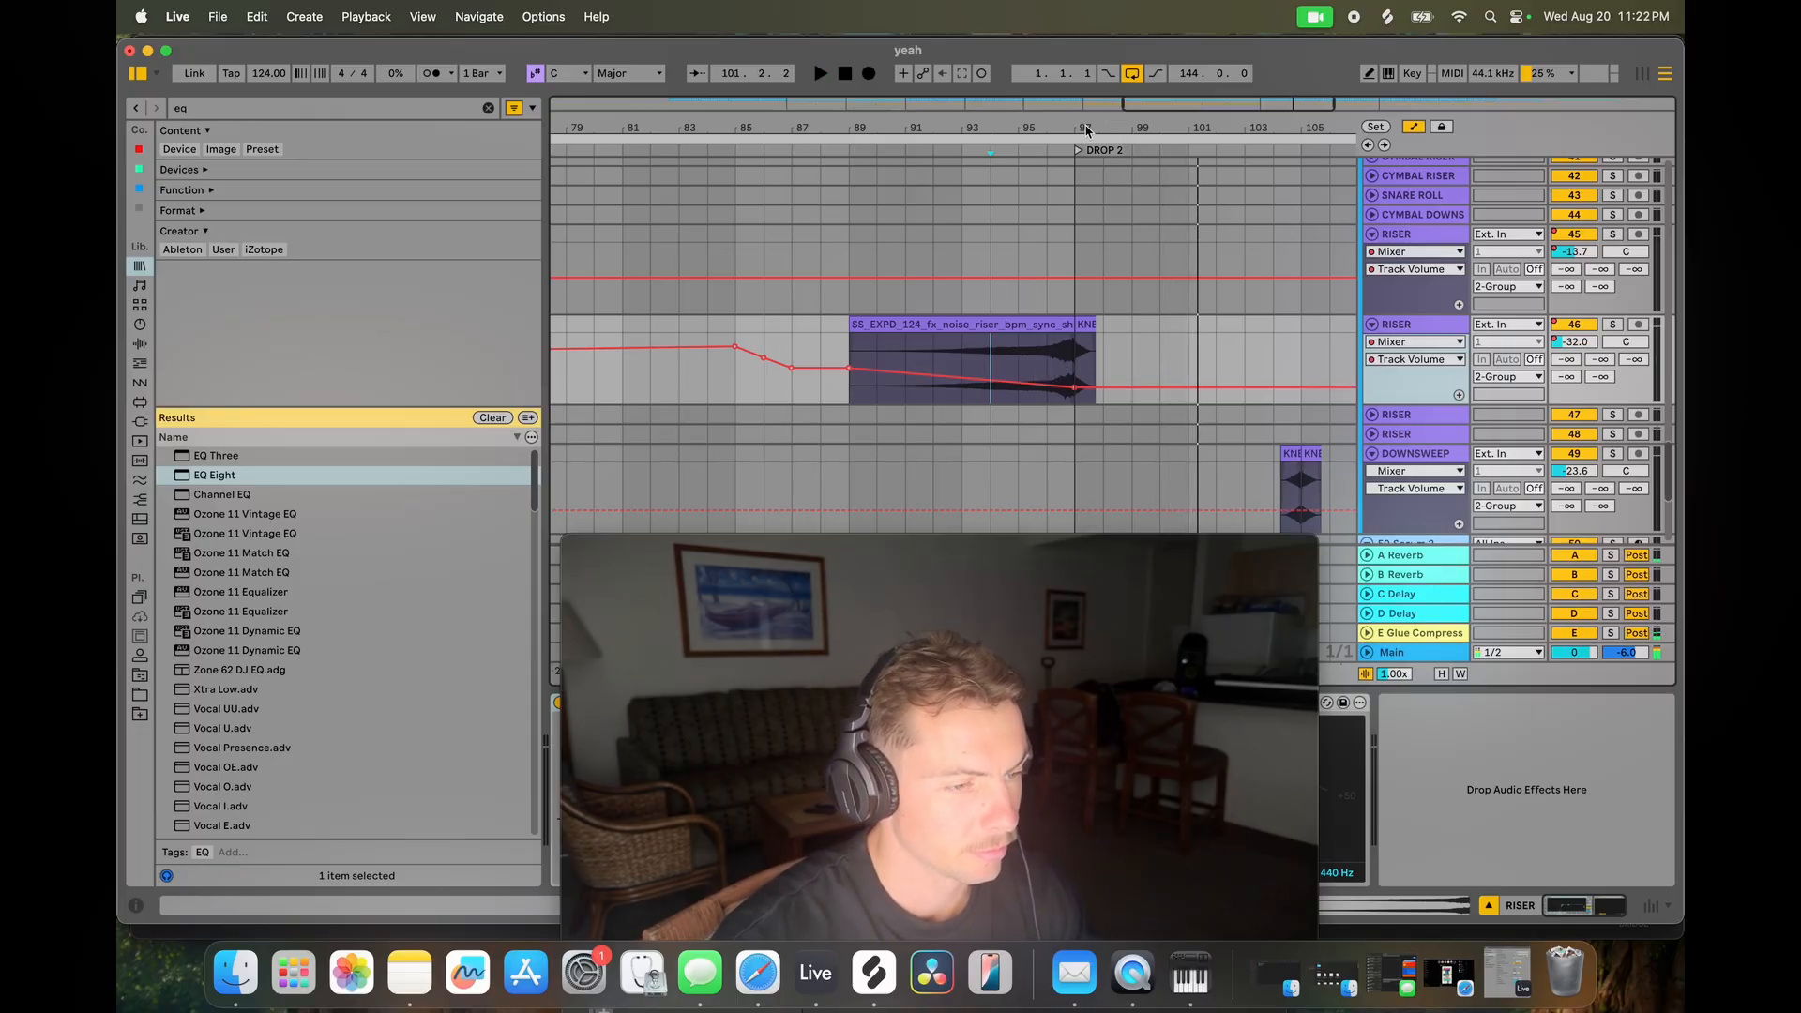
# Solo the DOWNSWEEP track and play its pair of crash clips from bar 104.2.
pyautogui.moveTo(1054, 125); pyautogui.dragTo(1063, 68)
pyautogui.scroll(-3, 1013, 357)
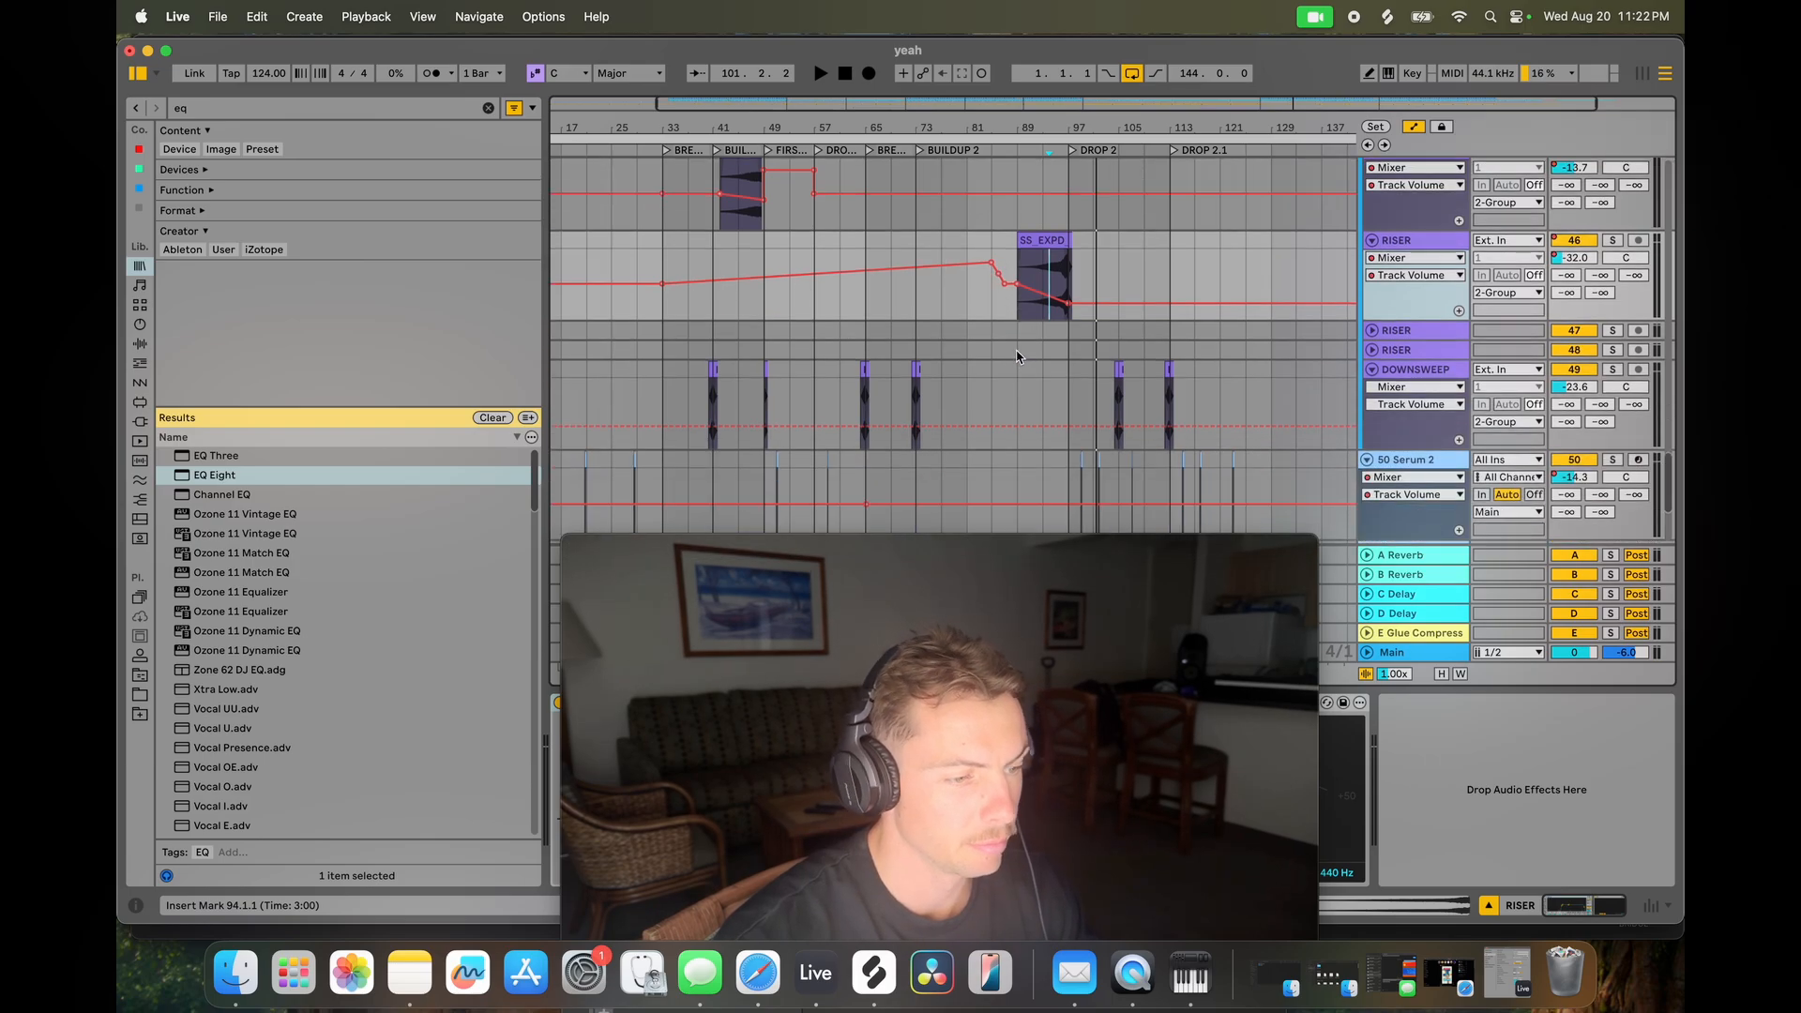
pyautogui.scroll(-2, 1168, 272)
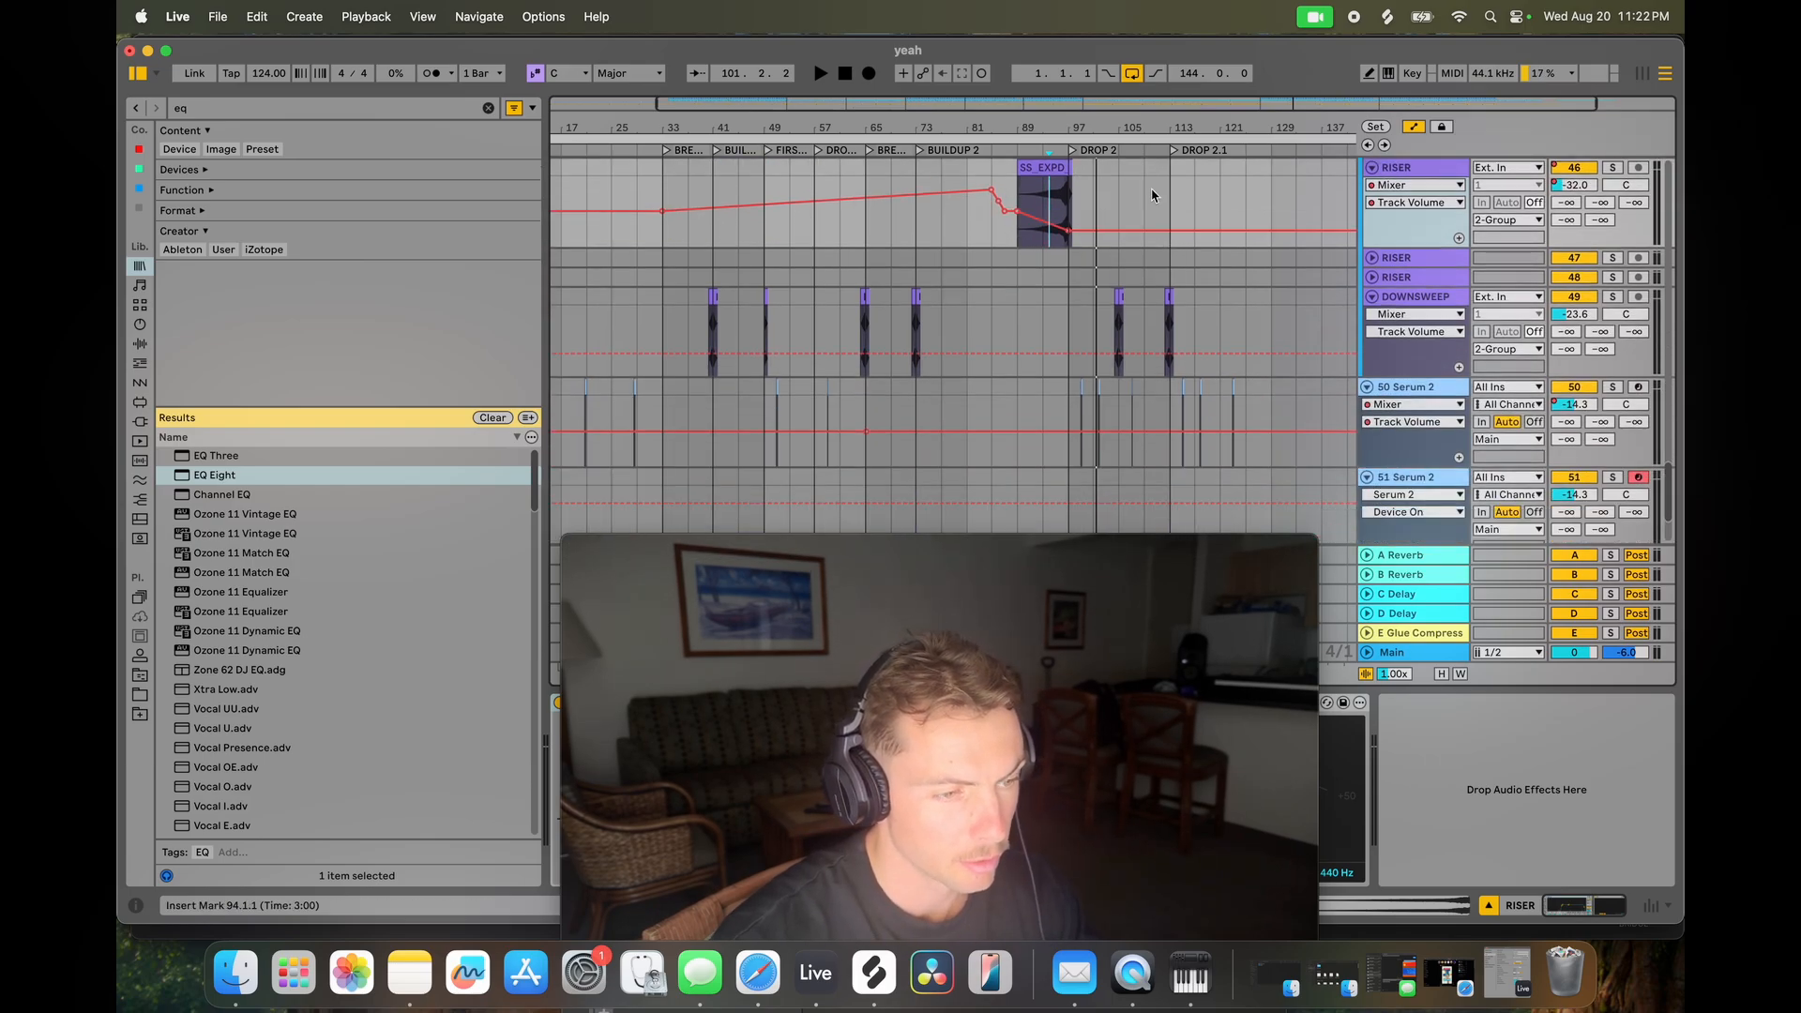
pyautogui.moveTo(1132, 128); pyautogui.dragTo(1123, 190)
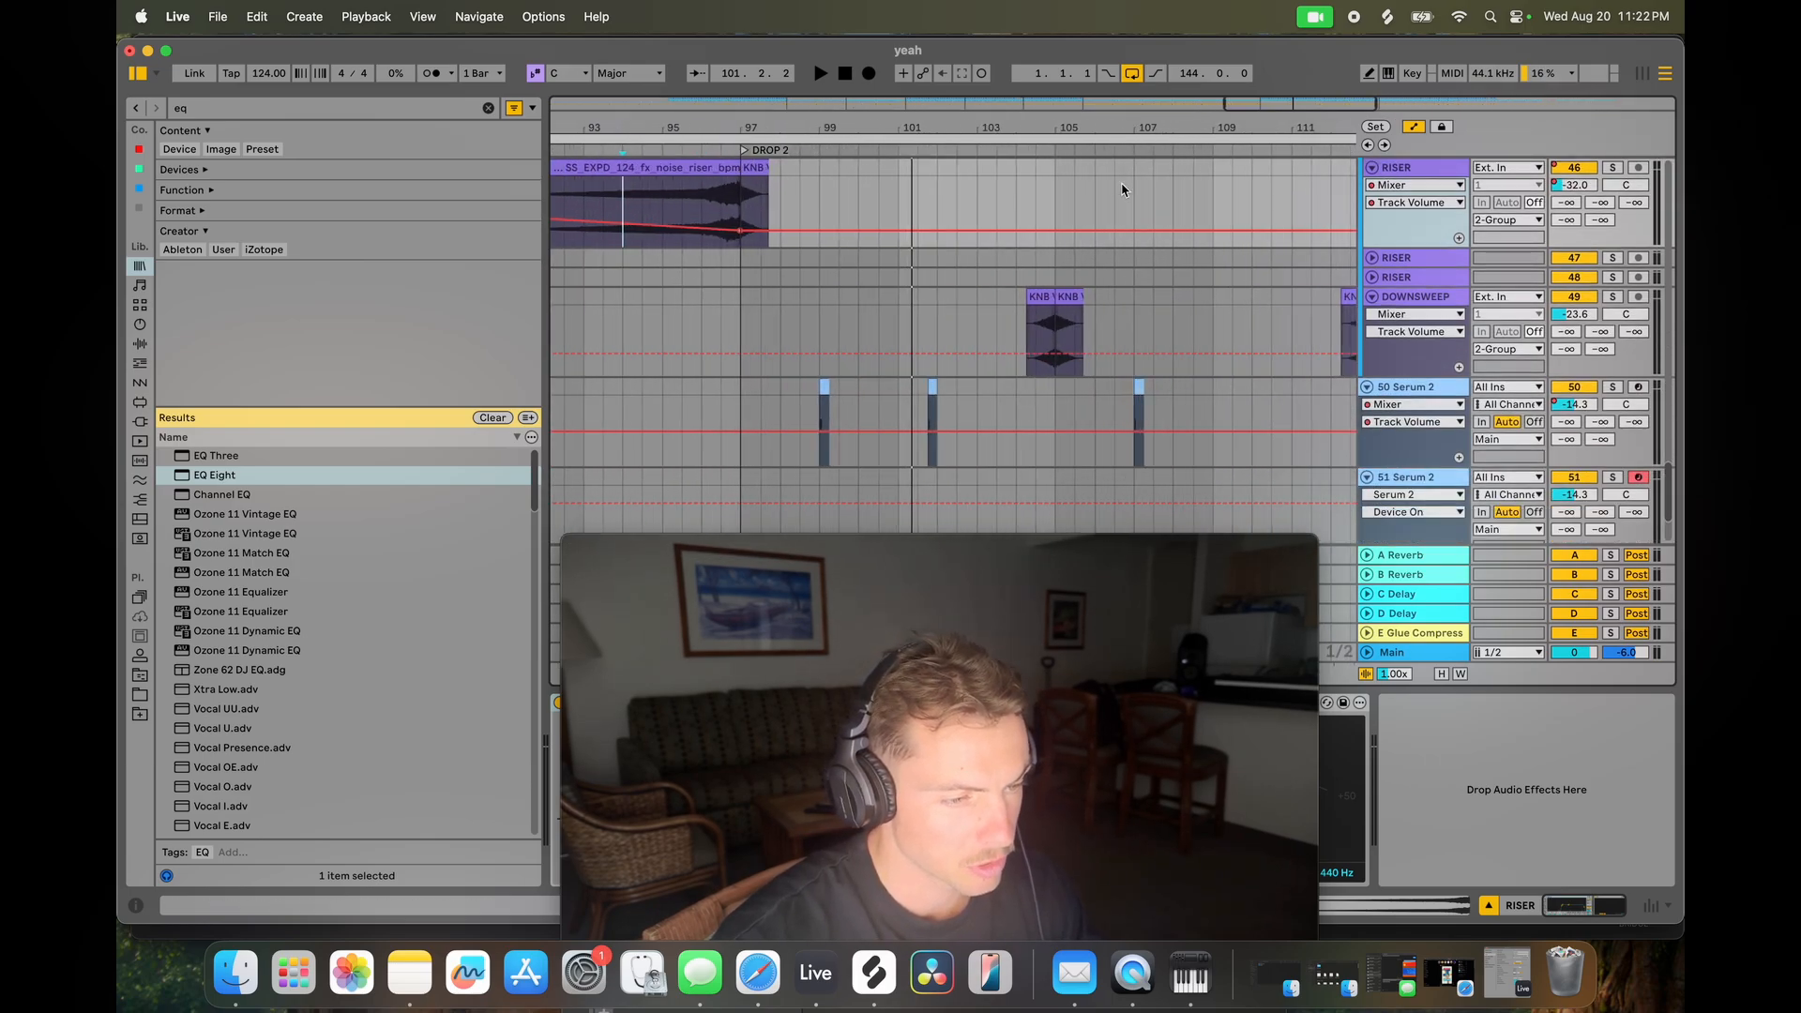
pyautogui.click(1037, 329)
pyautogui.press('s')
pyautogui.press('space')
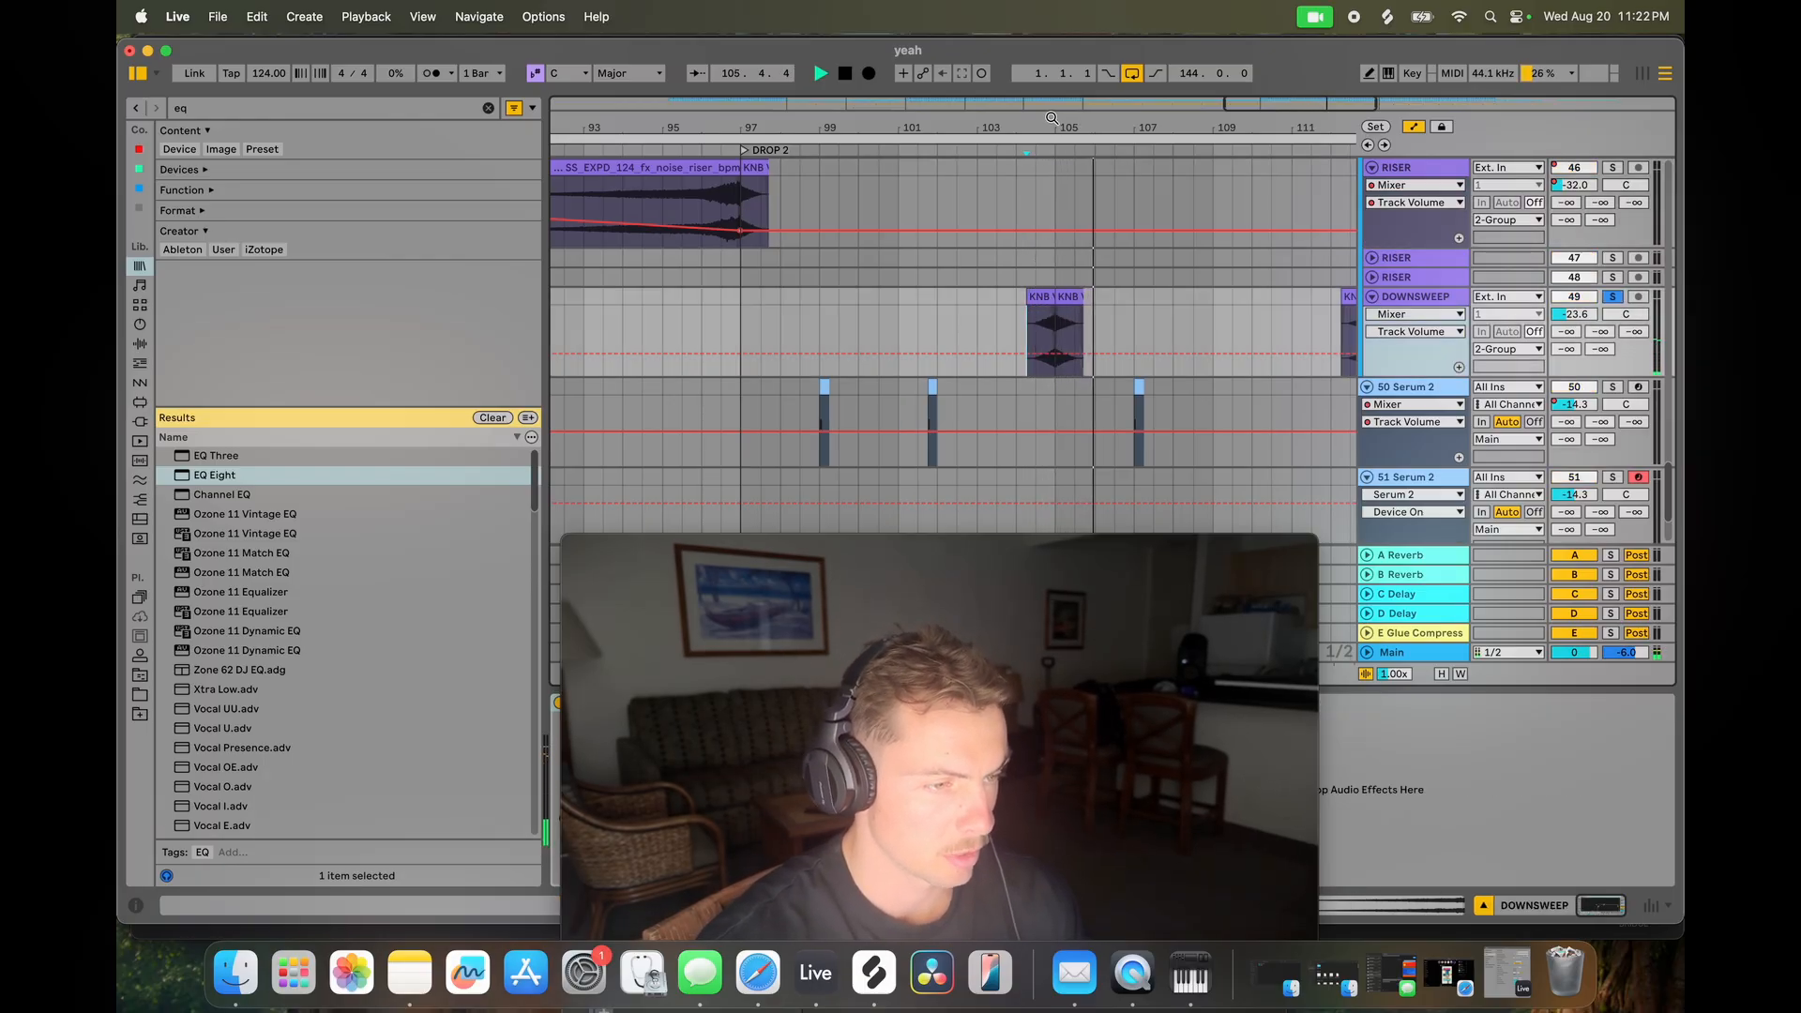
pyautogui.press('space')
# Play the soloed pair of KNB VOL.2 - Crash 05 clips and shorten the first clip's fade-out at bar 105.
pyautogui.moveTo(1051, 118); pyautogui.dragTo(1113, 130)
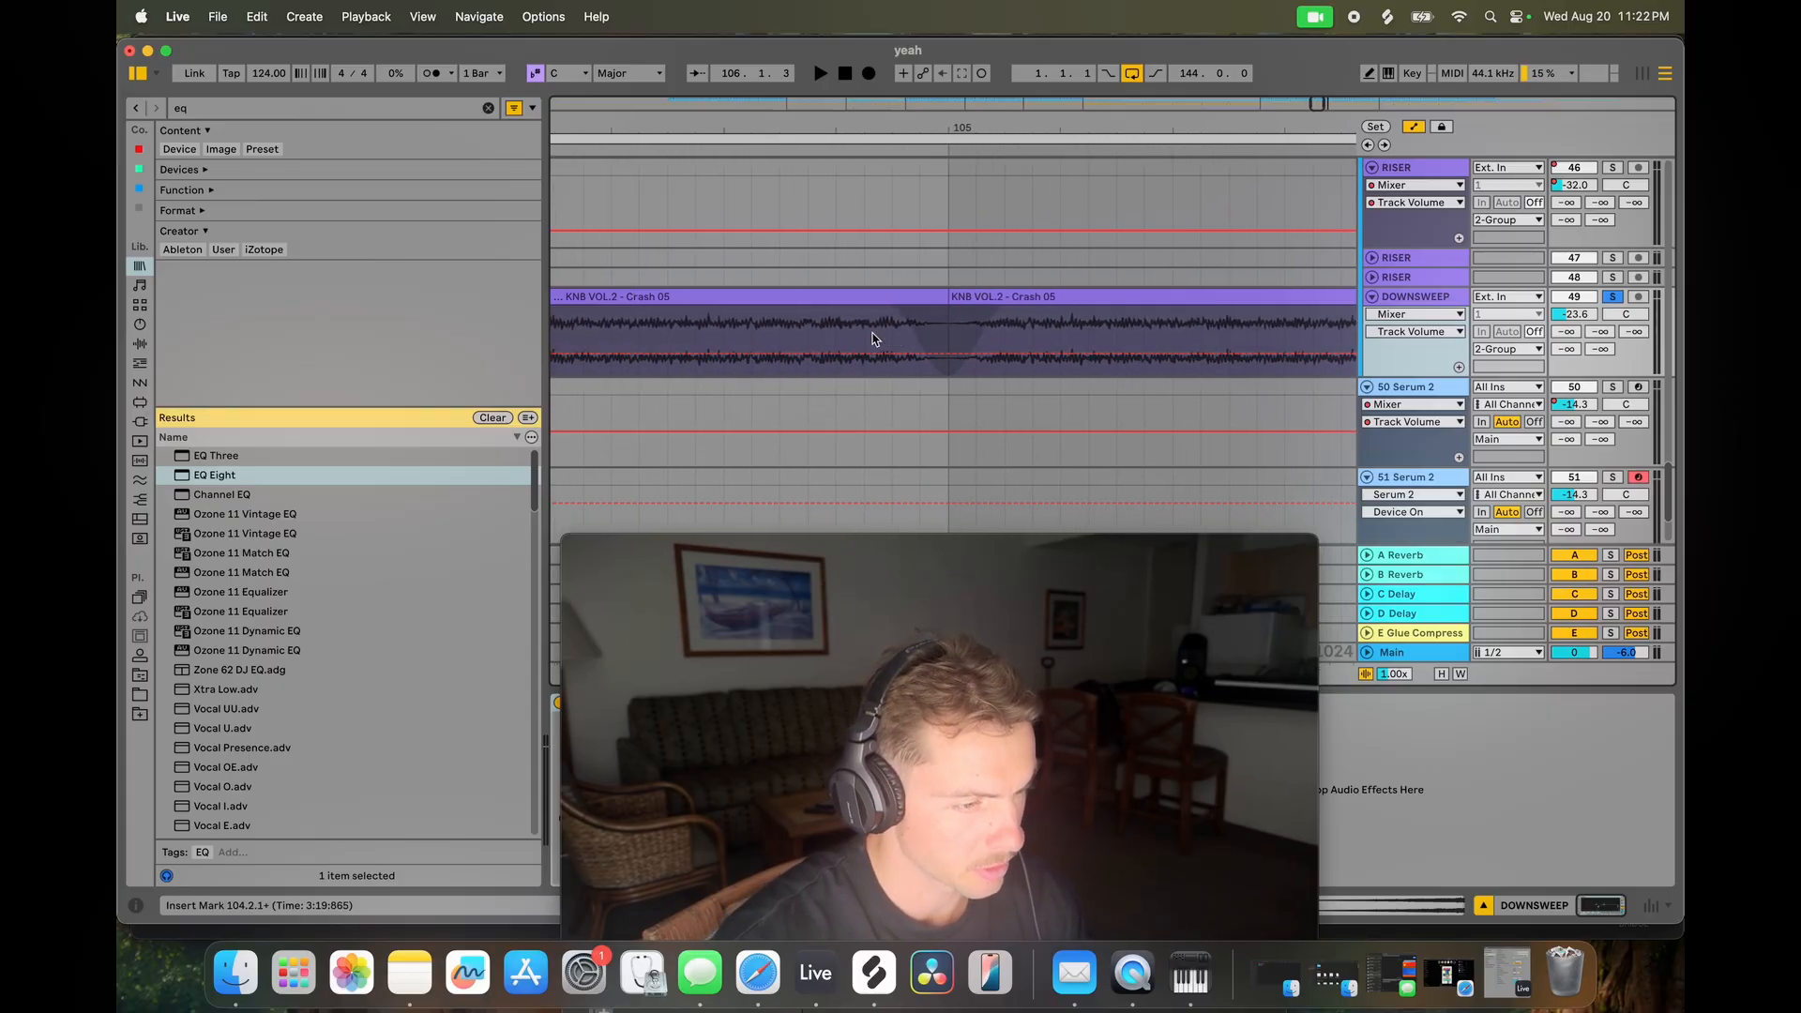
pyautogui.click(889, 295)
pyautogui.press('space')
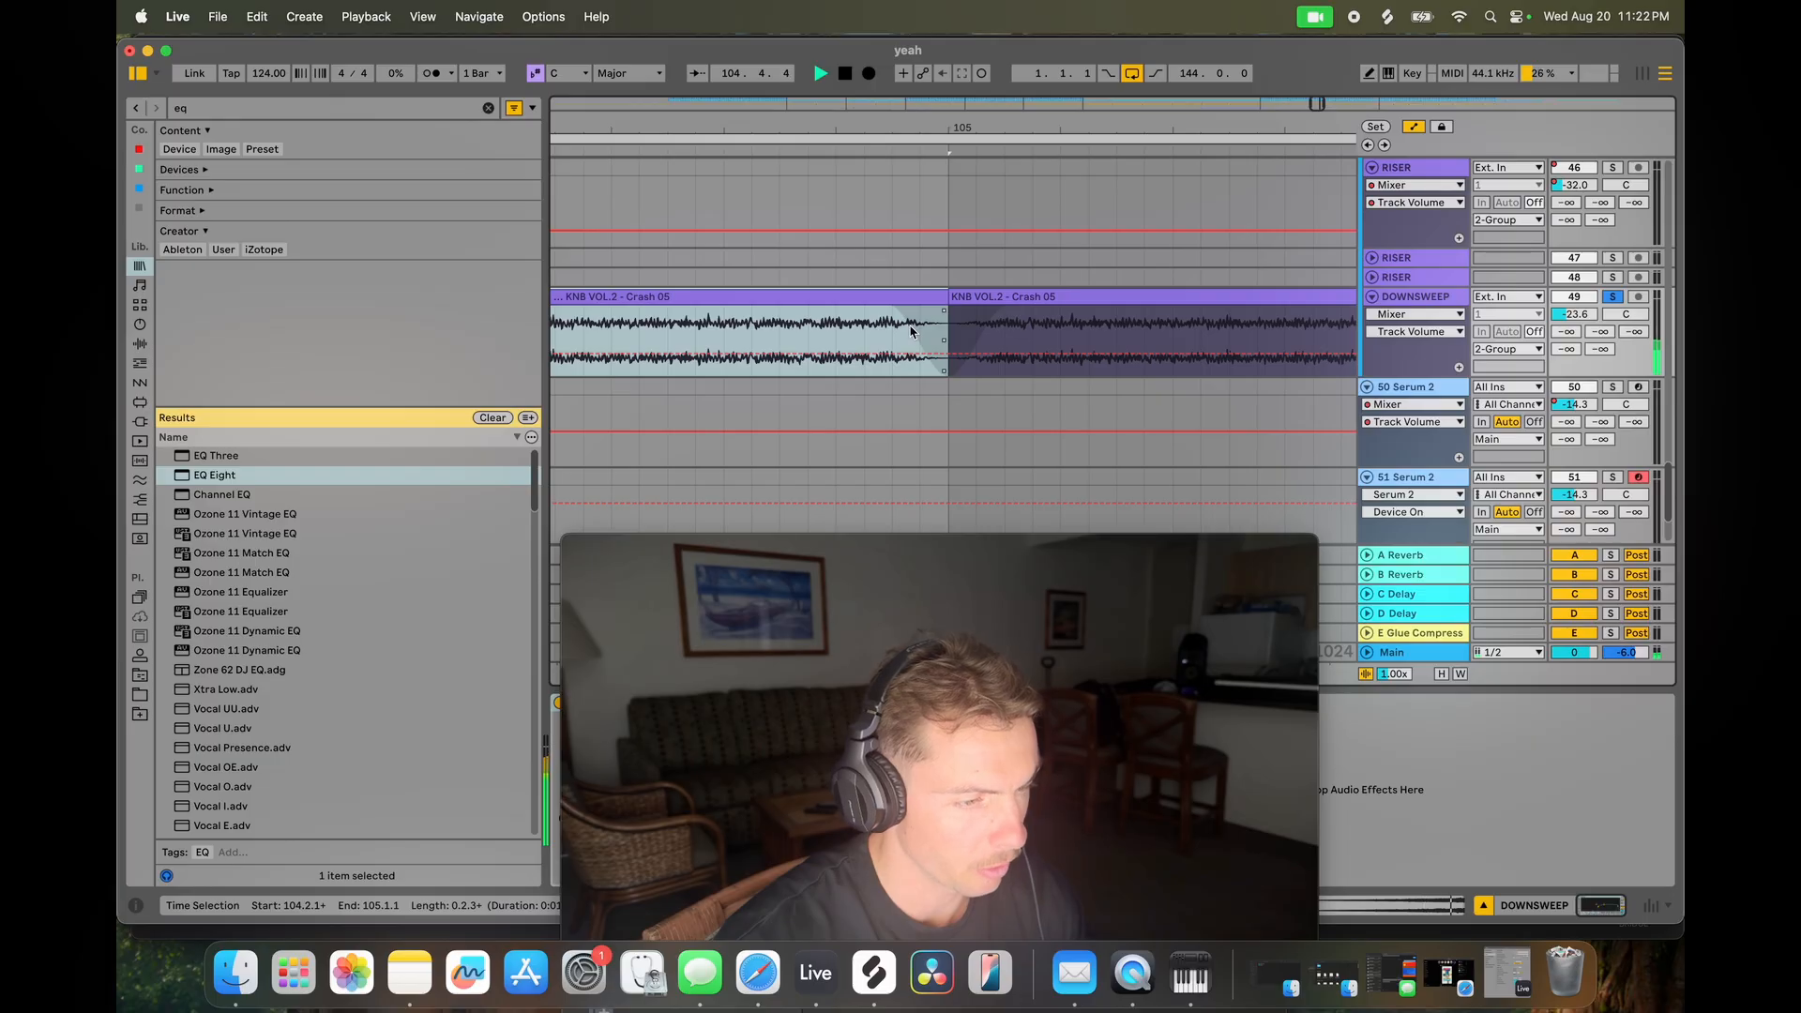
pyautogui.click(909, 330)
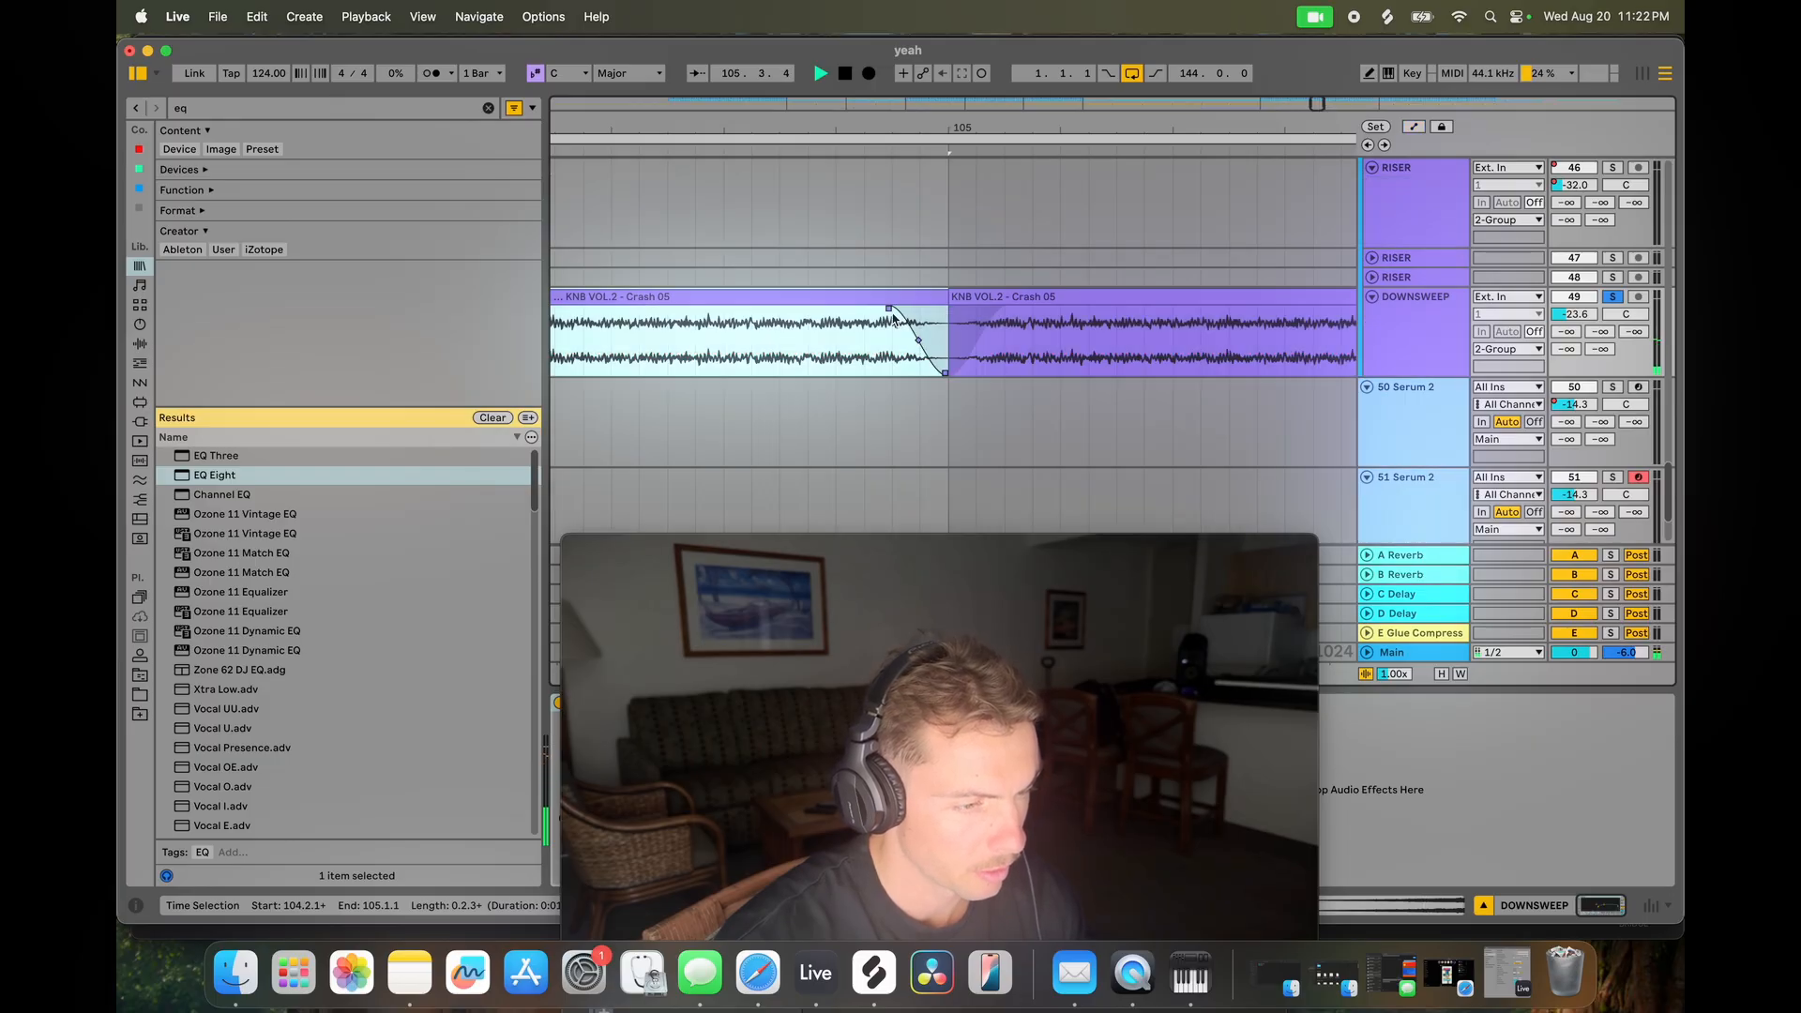
pyautogui.click(890, 312)
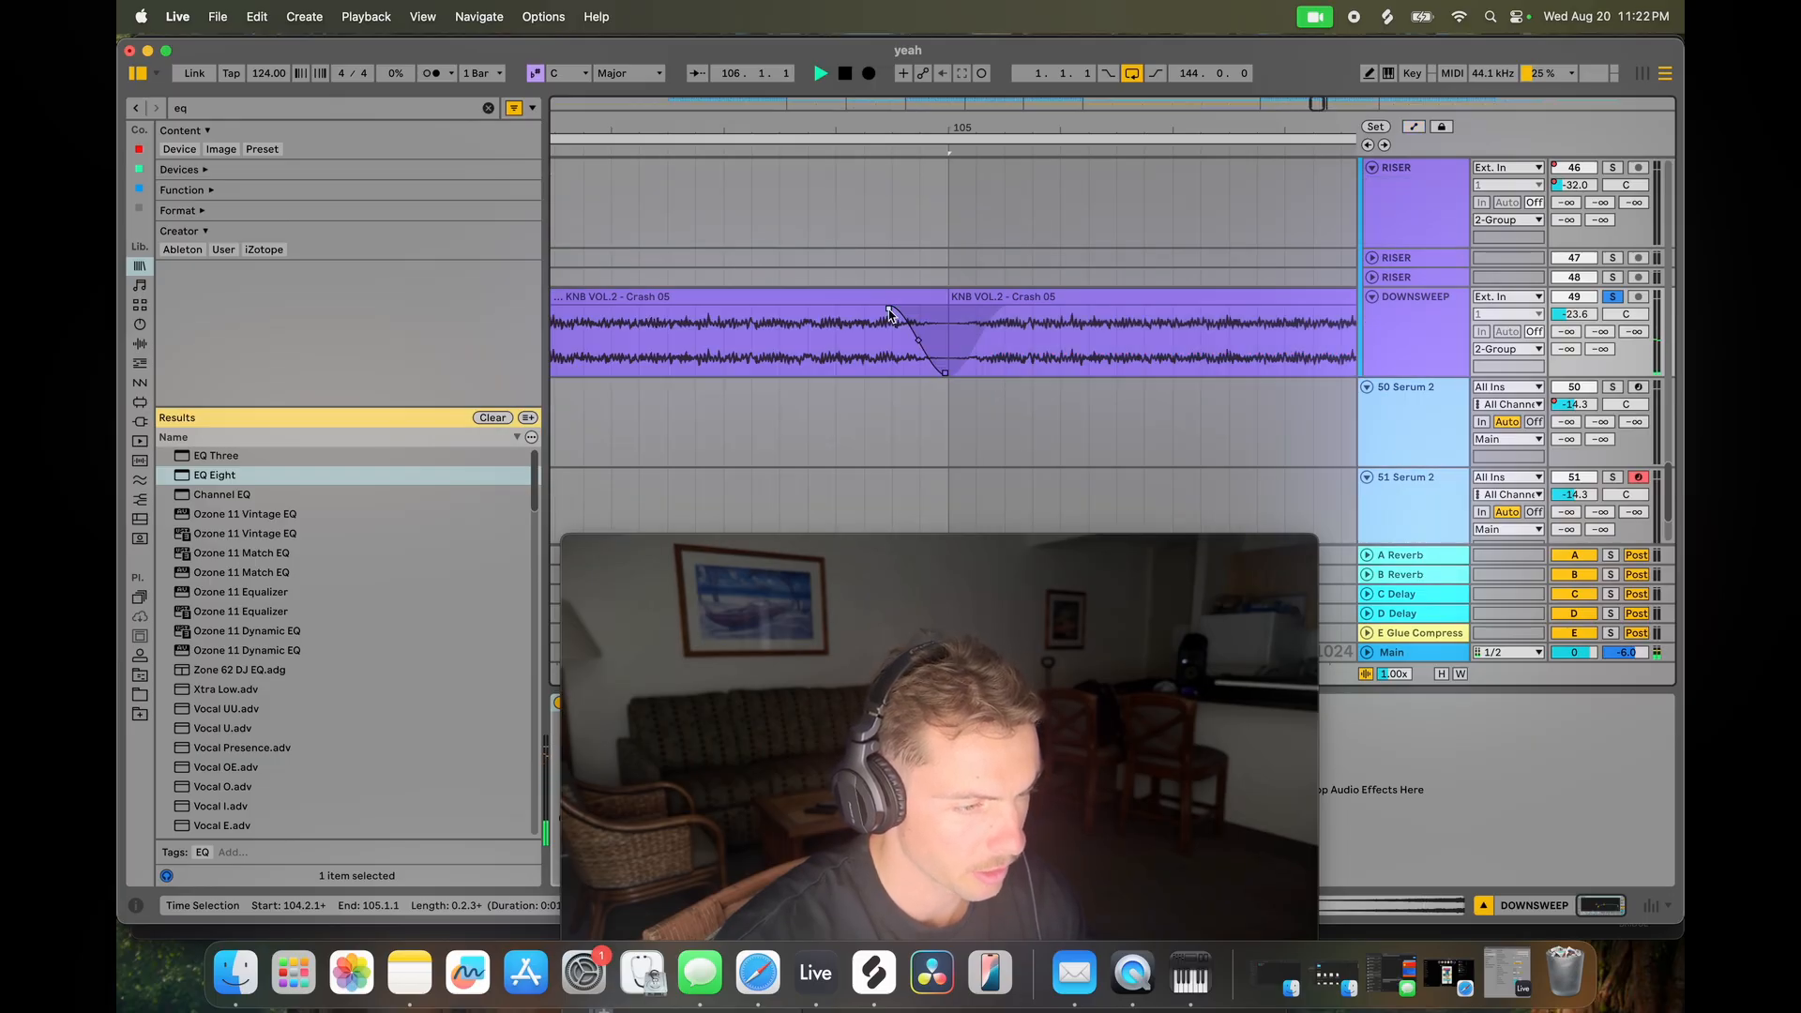
pyautogui.moveTo(956, 314)
pyautogui.mouseDown()
pyautogui.moveTo(982, 314)
pyautogui.moveTo(943, 312)
pyautogui.mouseUp()
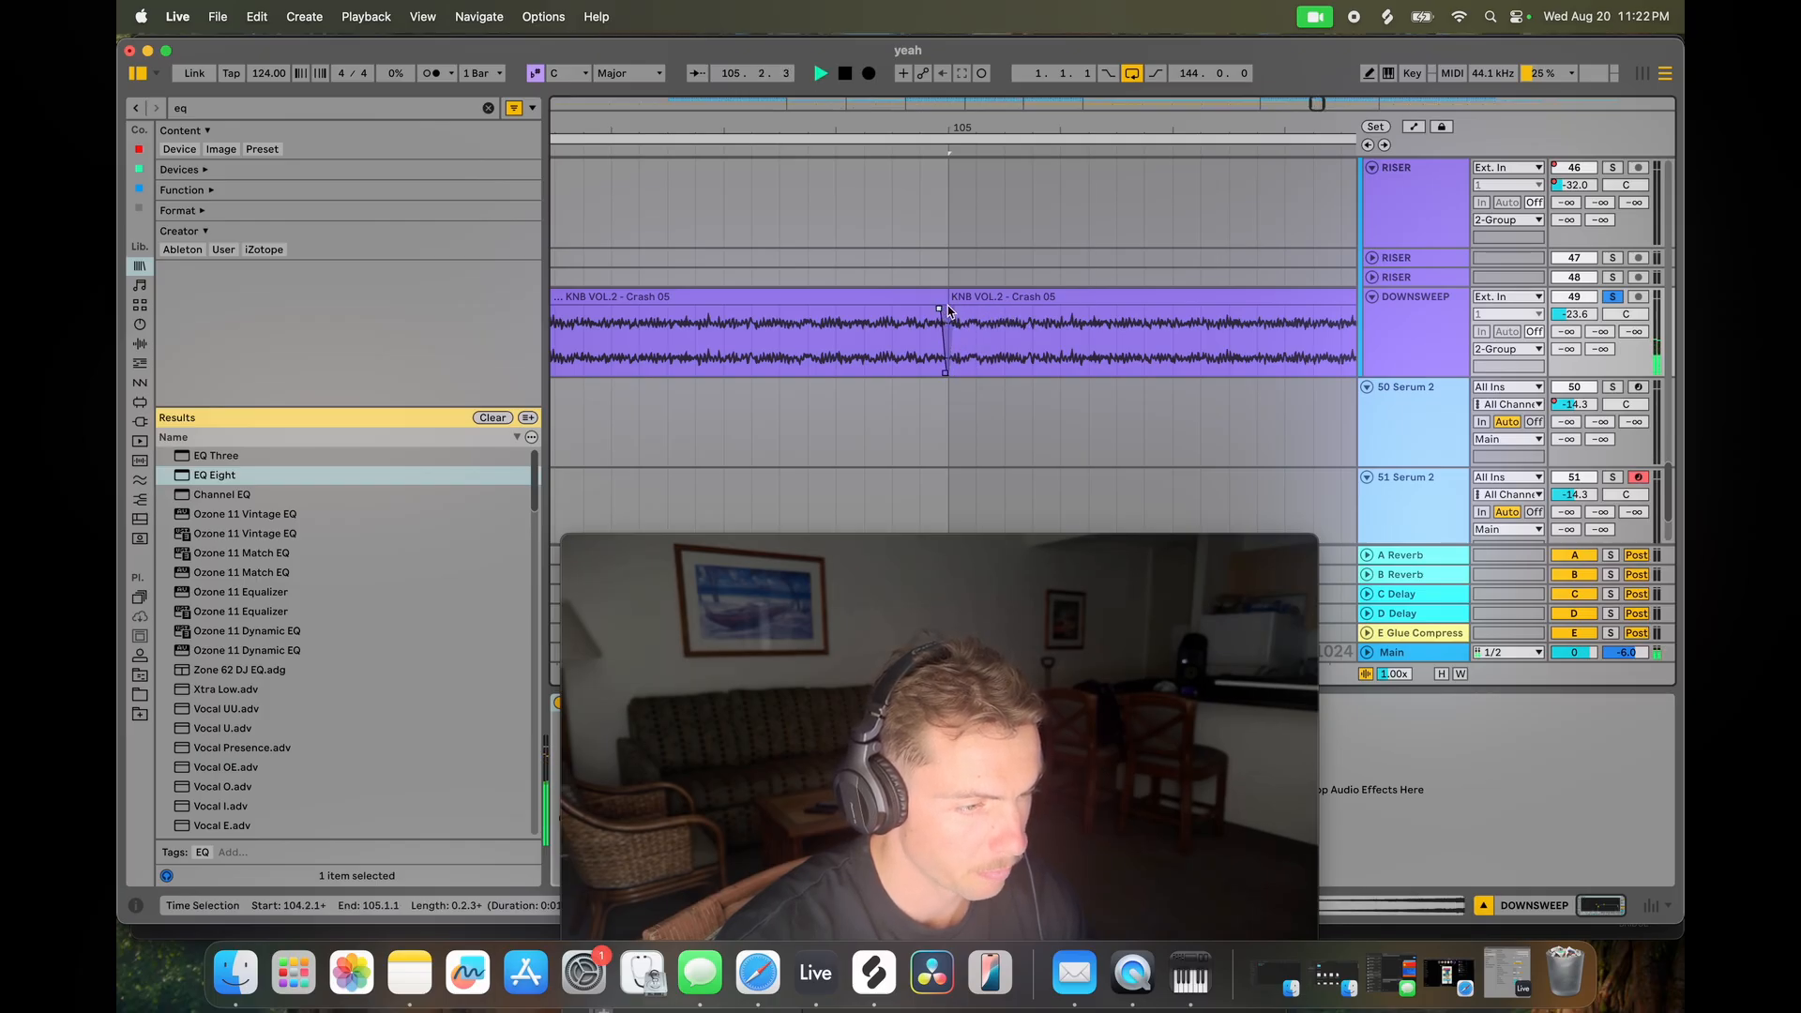
# Shorten the second Crash 05 clip's fade-in at bar 105 and replay the join between both clips.
pyautogui.moveTo(970, 130); pyautogui.dragTo(949, 211)
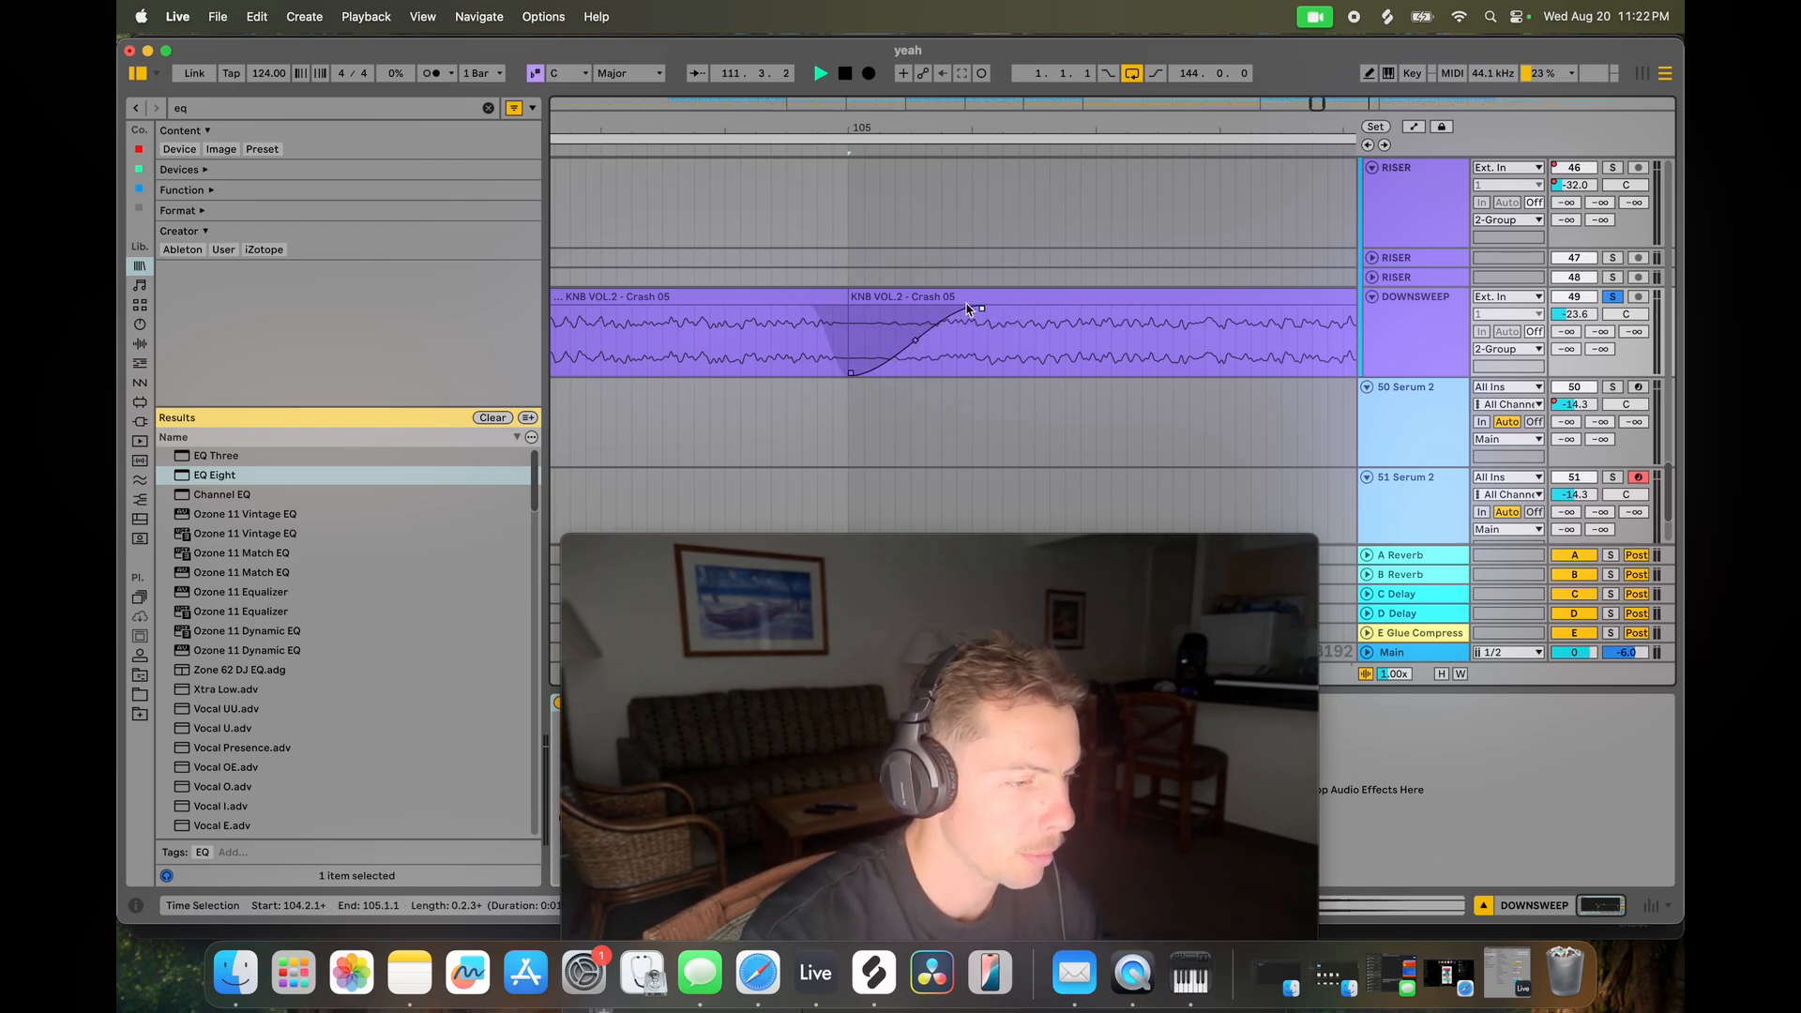
pyautogui.moveTo(968, 309); pyautogui.dragTo(859, 328)
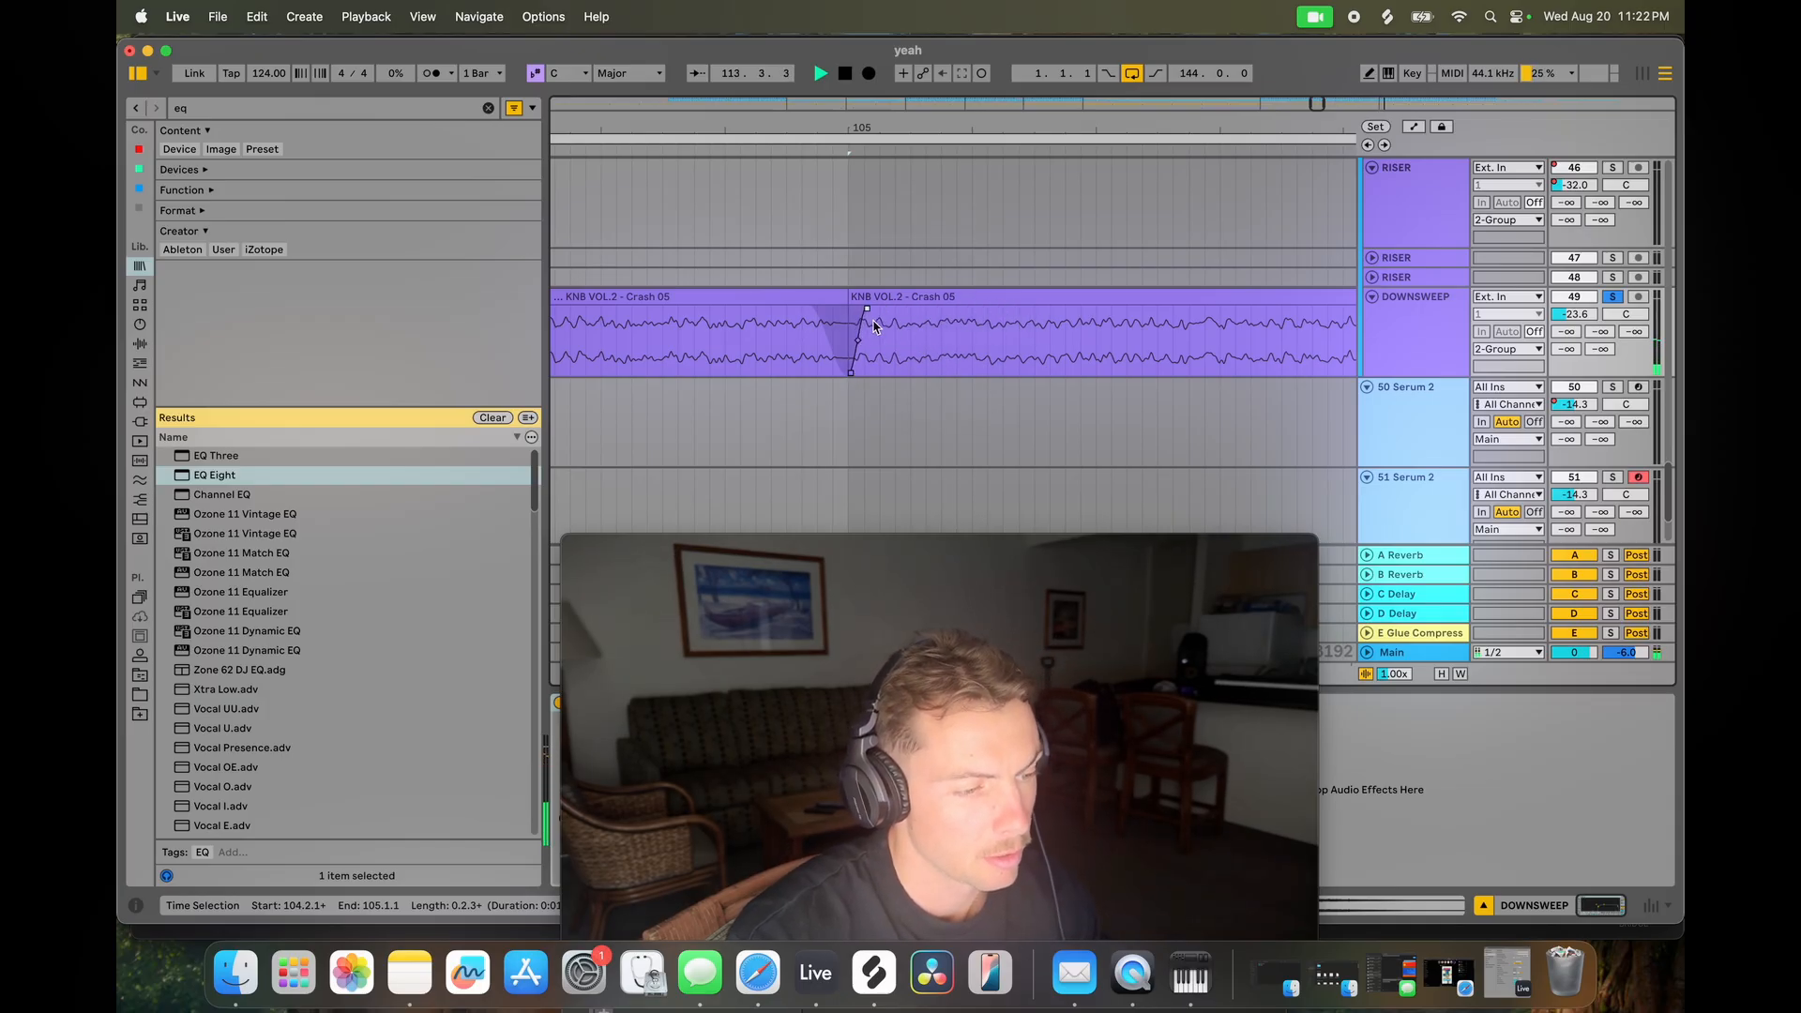
pyautogui.press('space')
pyautogui.click(793, 296)
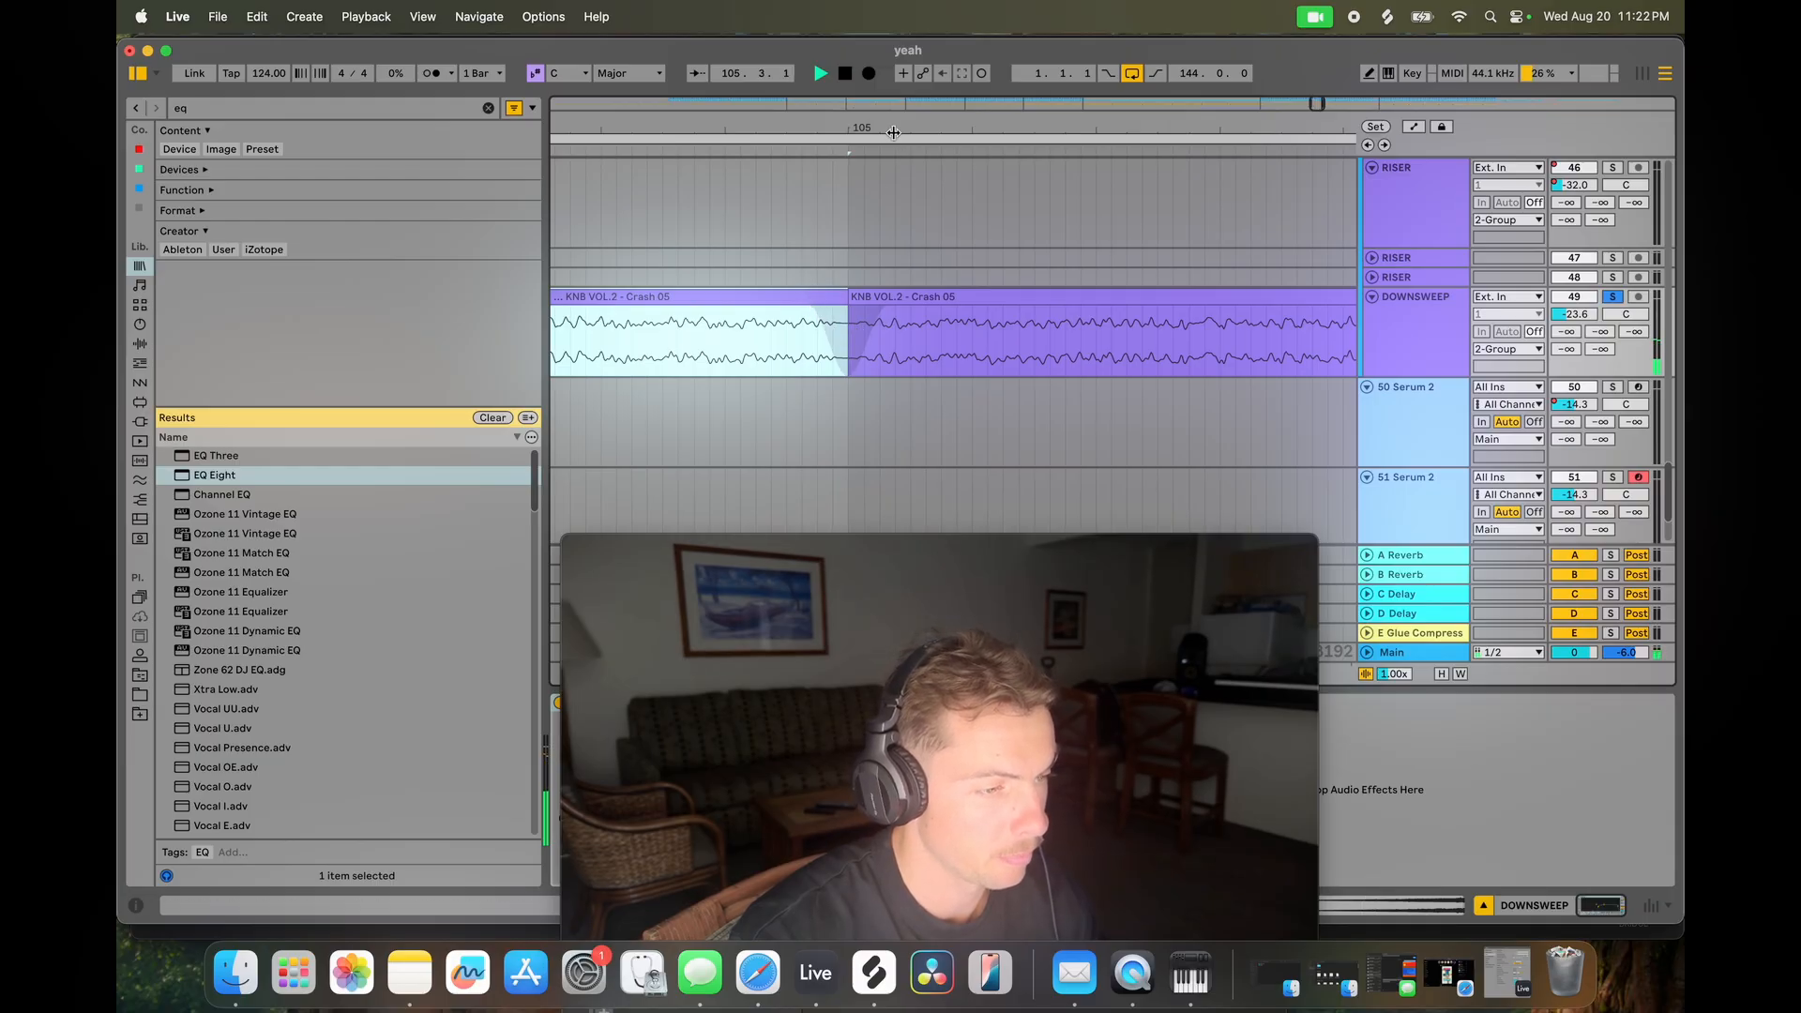
# Play the soloed DOWNSWEEP clips leading into DROP 2.1 from bar 112.2.
pyautogui.press('-')
pyautogui.press('-')
pyautogui.press('-')
pyautogui.press('-')
pyautogui.press('-')
pyautogui.press('-')
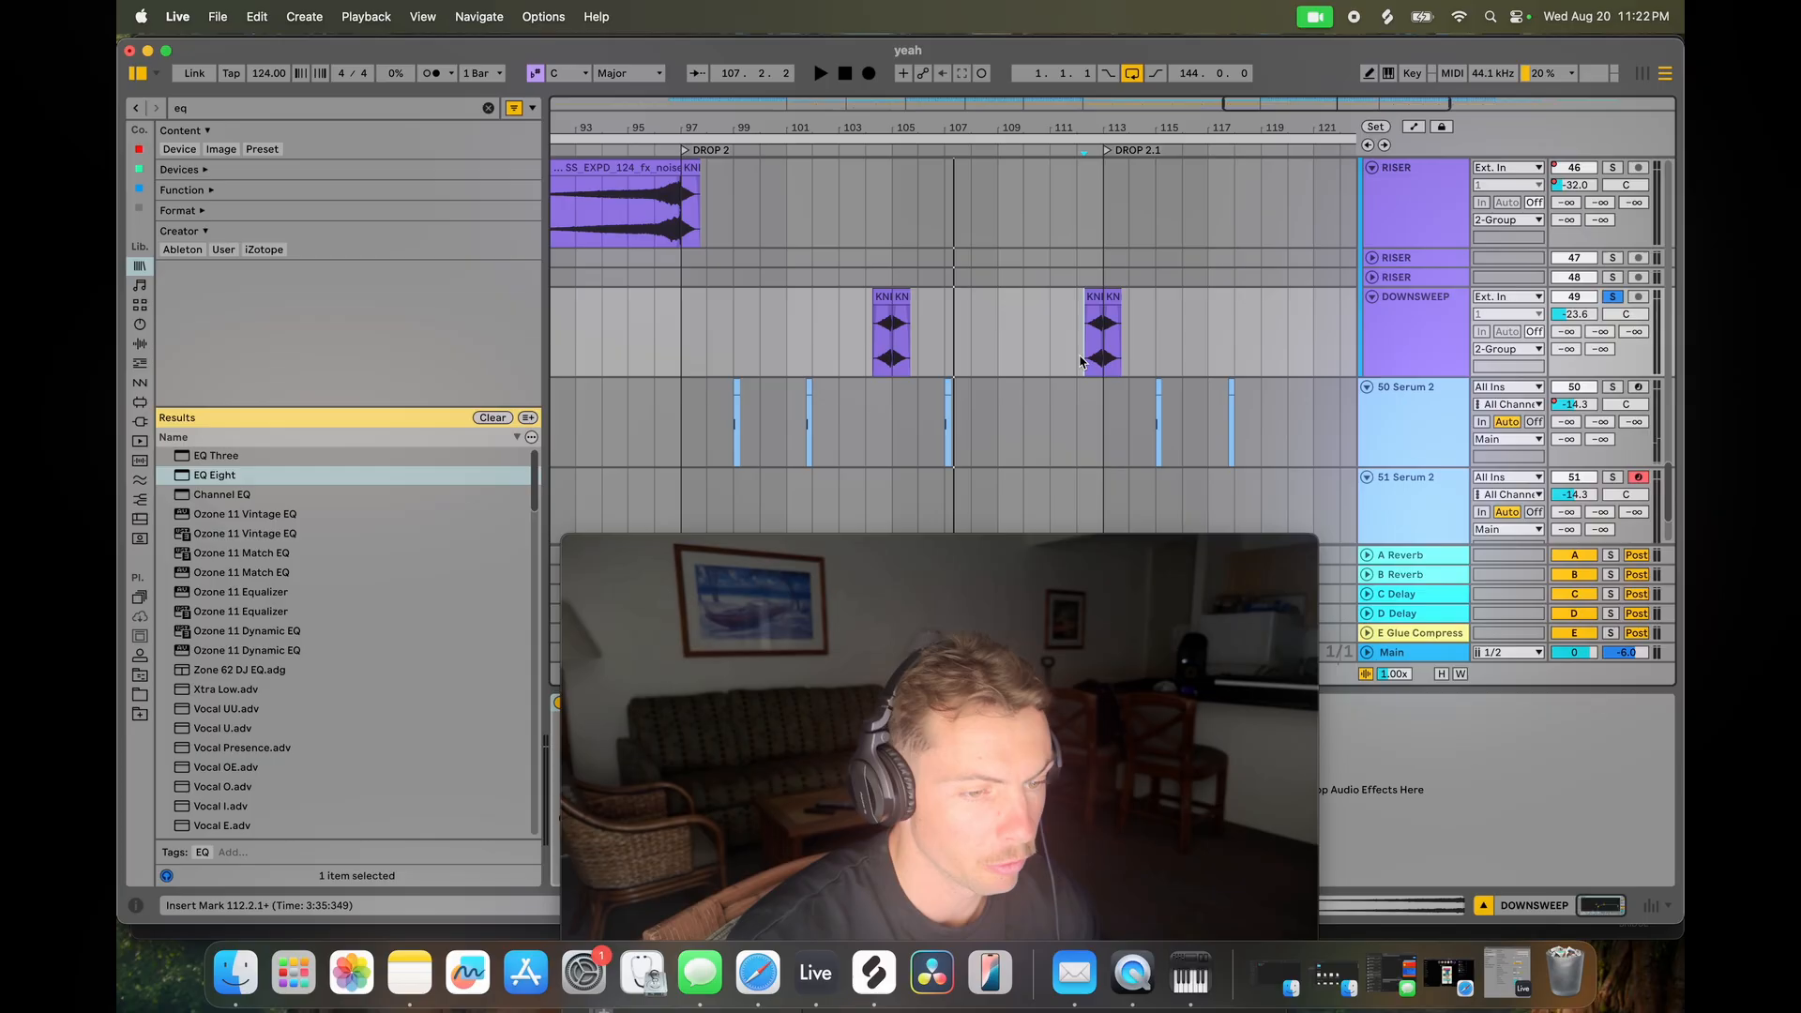
pyautogui.press('space')
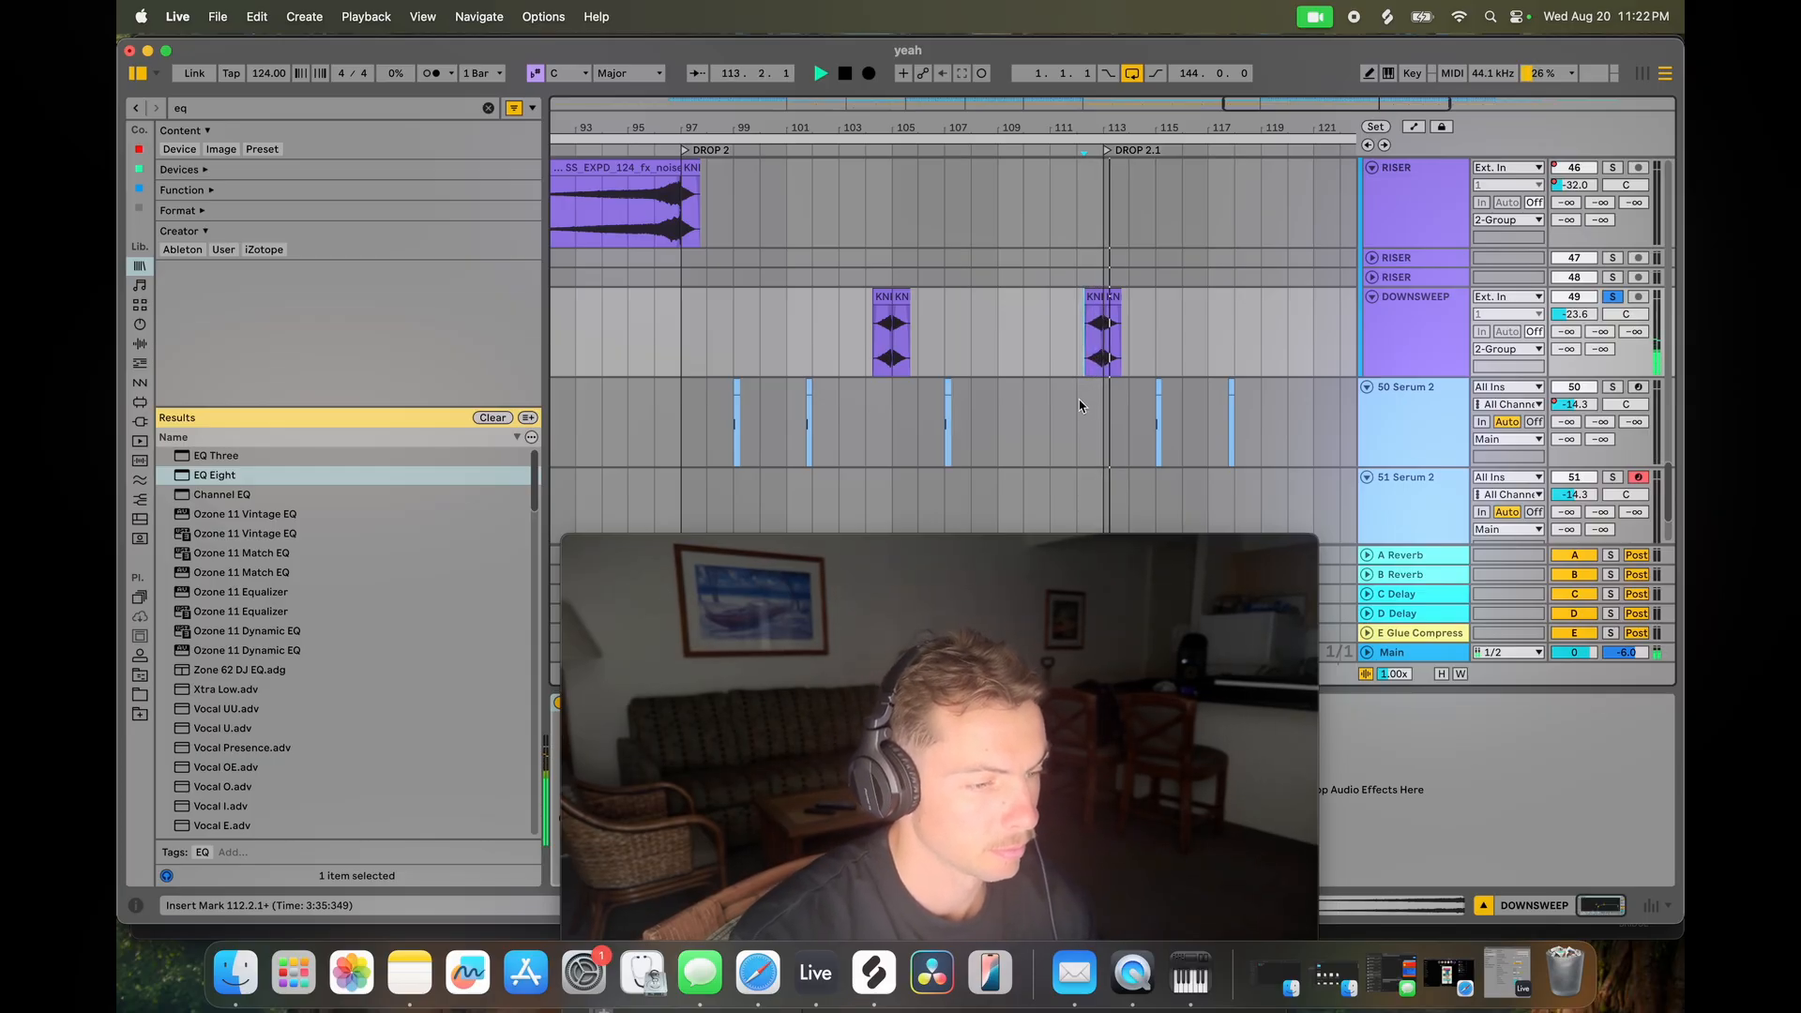
pyautogui.press('space')
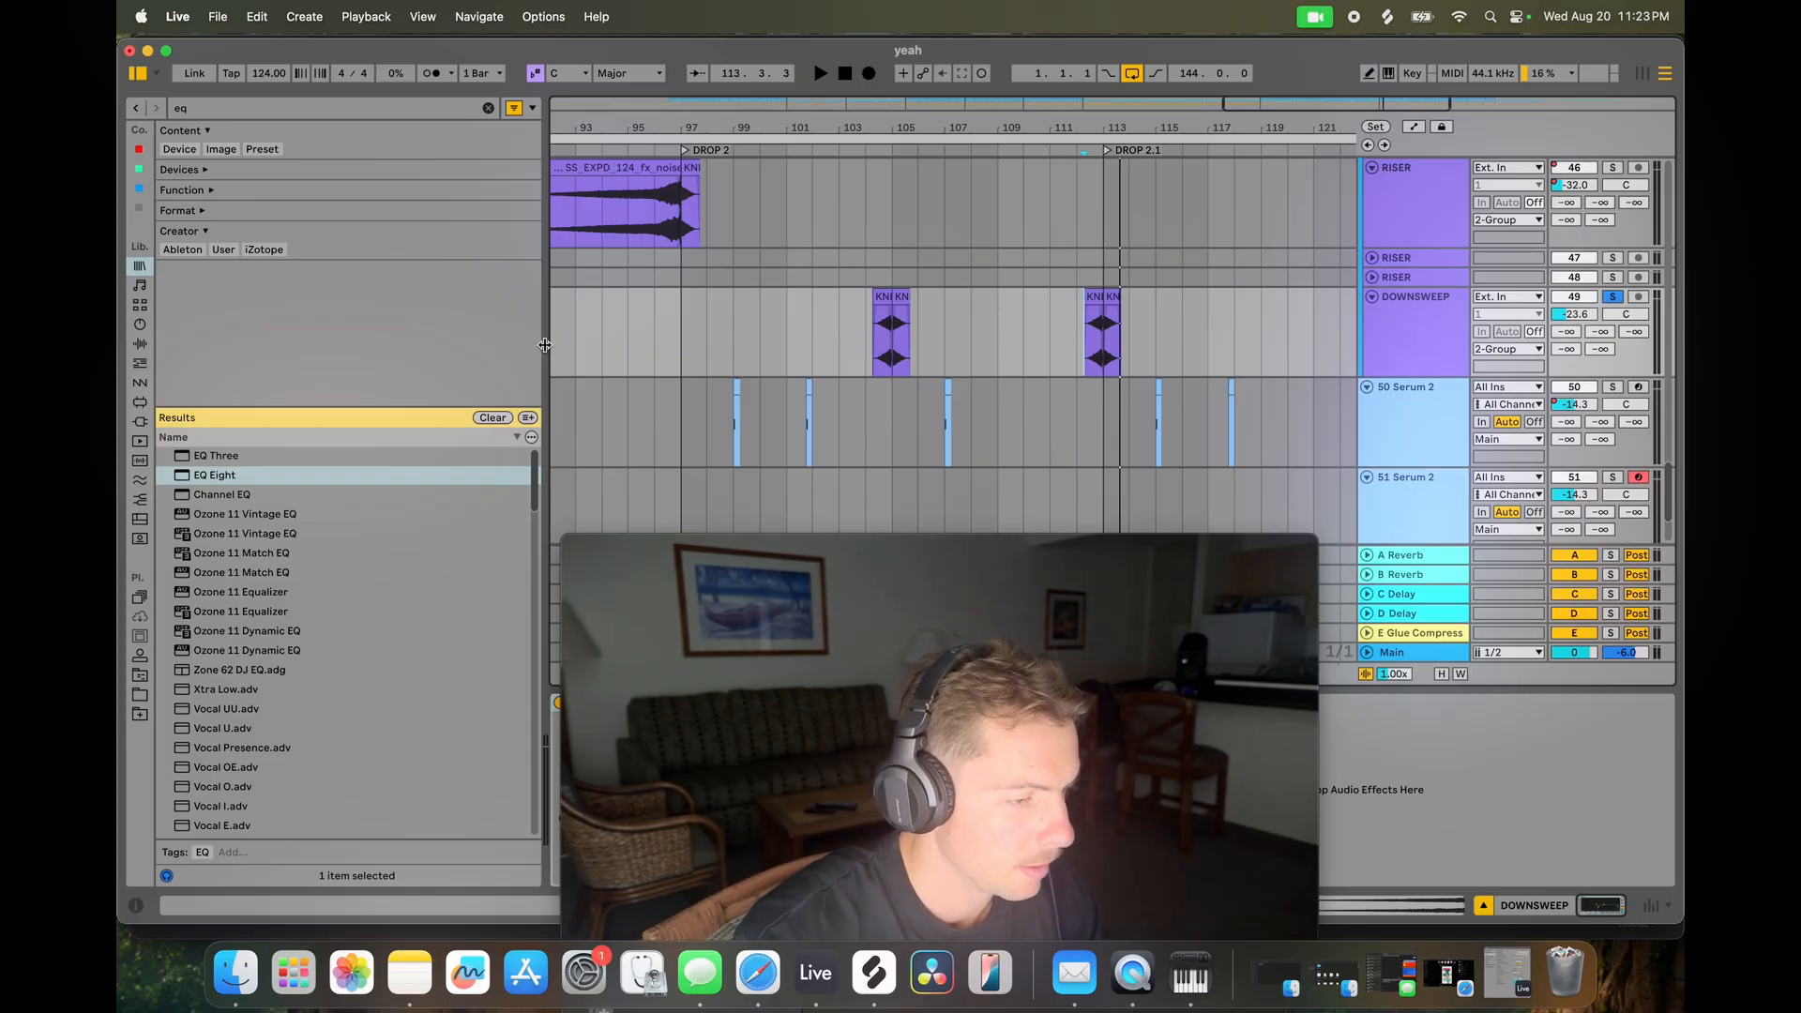
# Play the downsweep around bar 105 with all tracks audible and show the whole DROP 2 section.
pyautogui.click(867, 333)
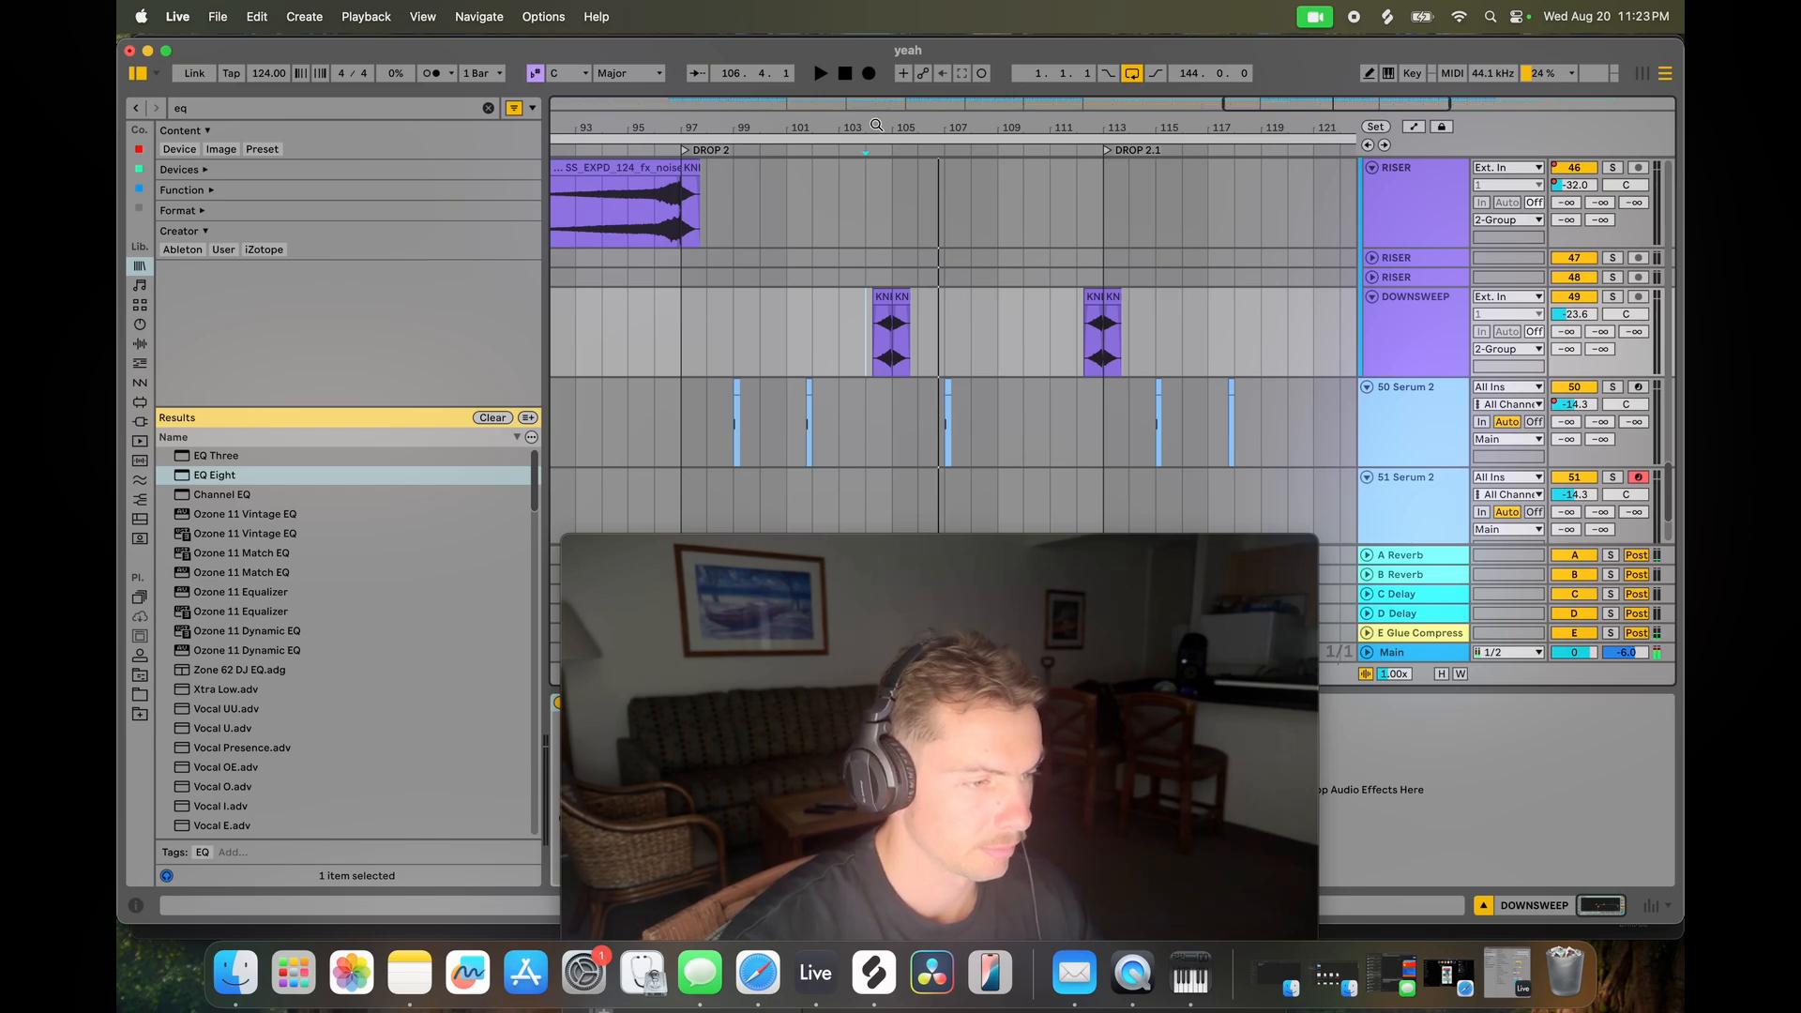
pyautogui.moveTo(1130, 131)
pyautogui.mouseDown()
pyautogui.moveTo(1116, 254)
pyautogui.moveTo(1108, 155)
pyautogui.mouseUp()
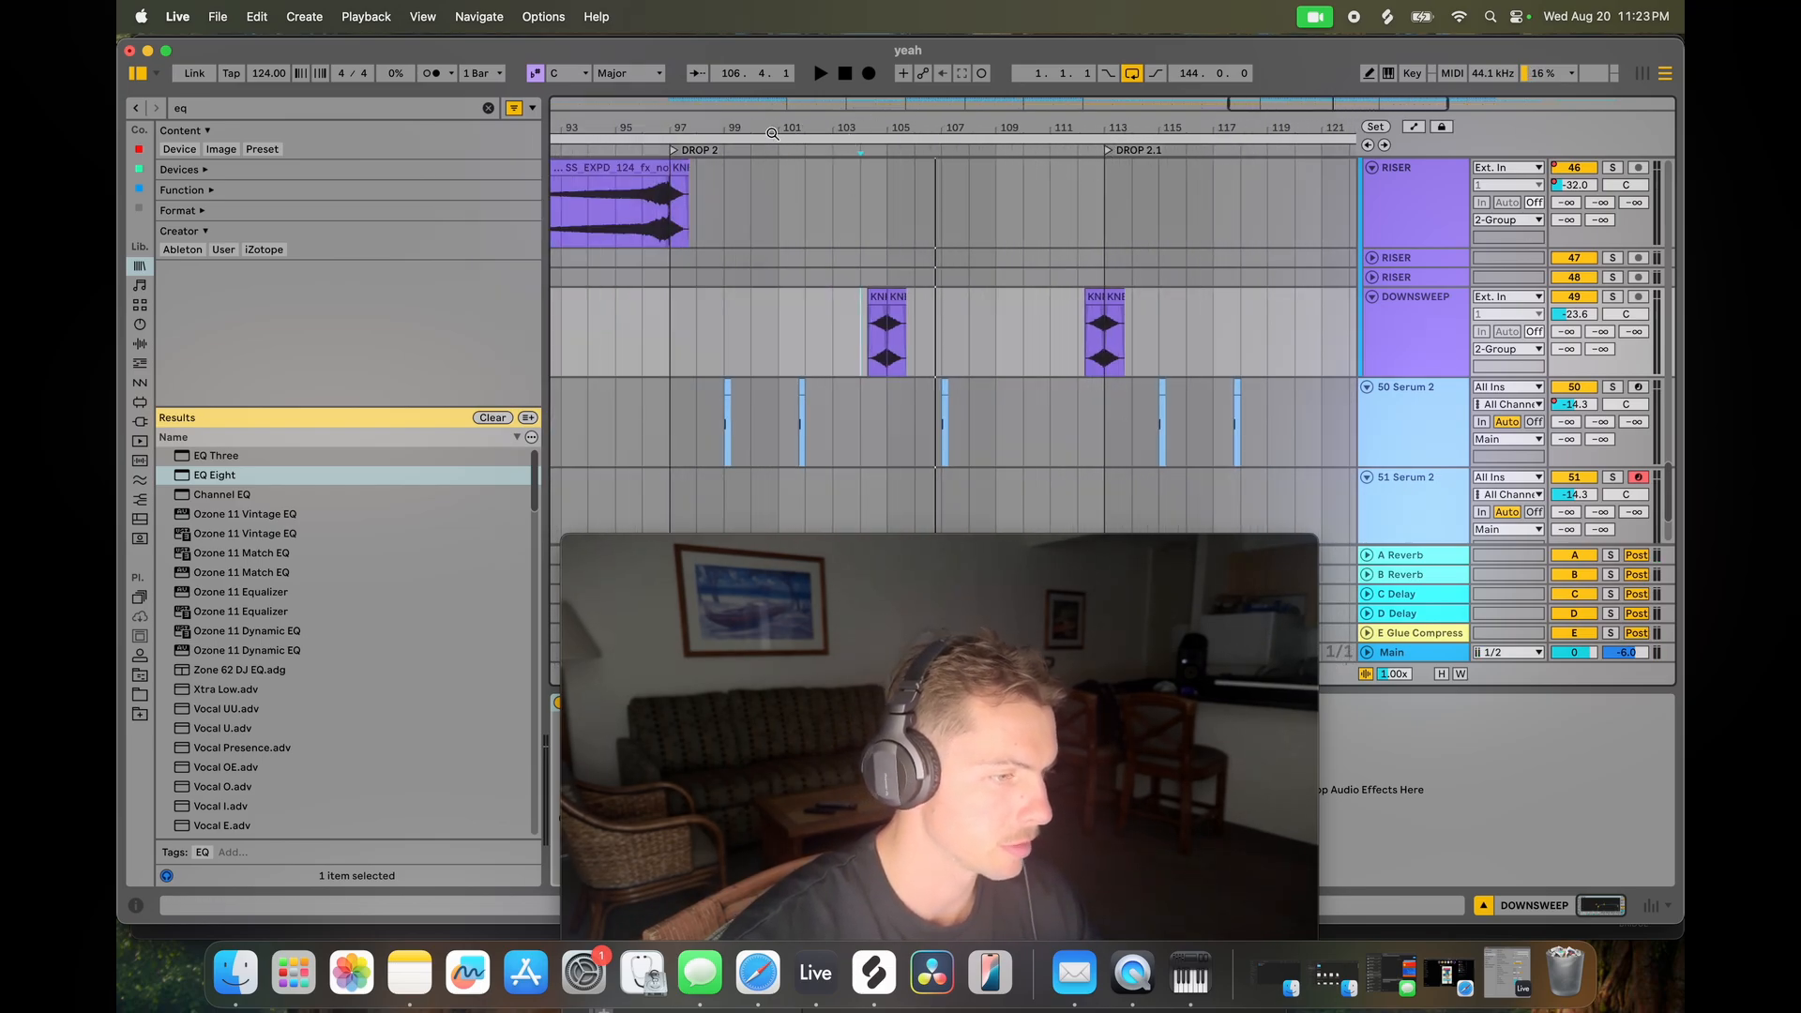
pyautogui.moveTo(764, 126); pyautogui.dragTo(770, 81)
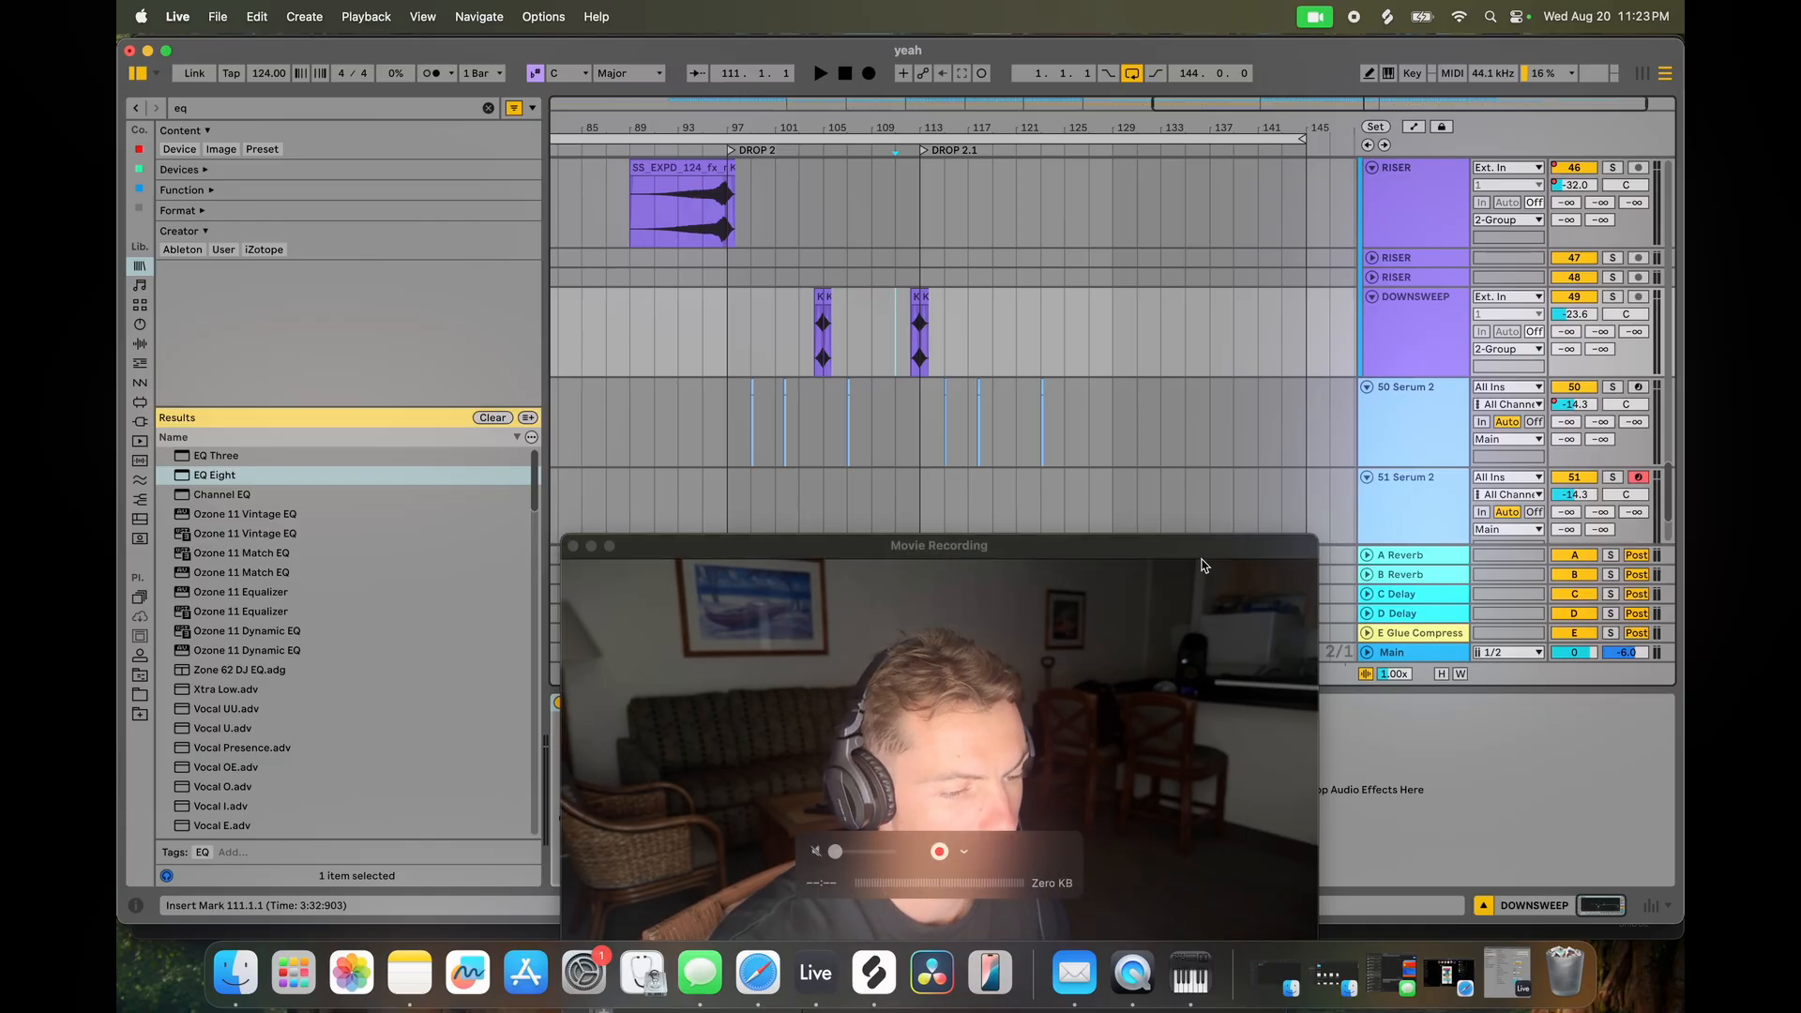
# Start the webcam recording and settle its window below the 50 Serum 2 and 51 Serum 2 tracks.
pyautogui.moveTo(1202, 549); pyautogui.dragTo(1193, 222)
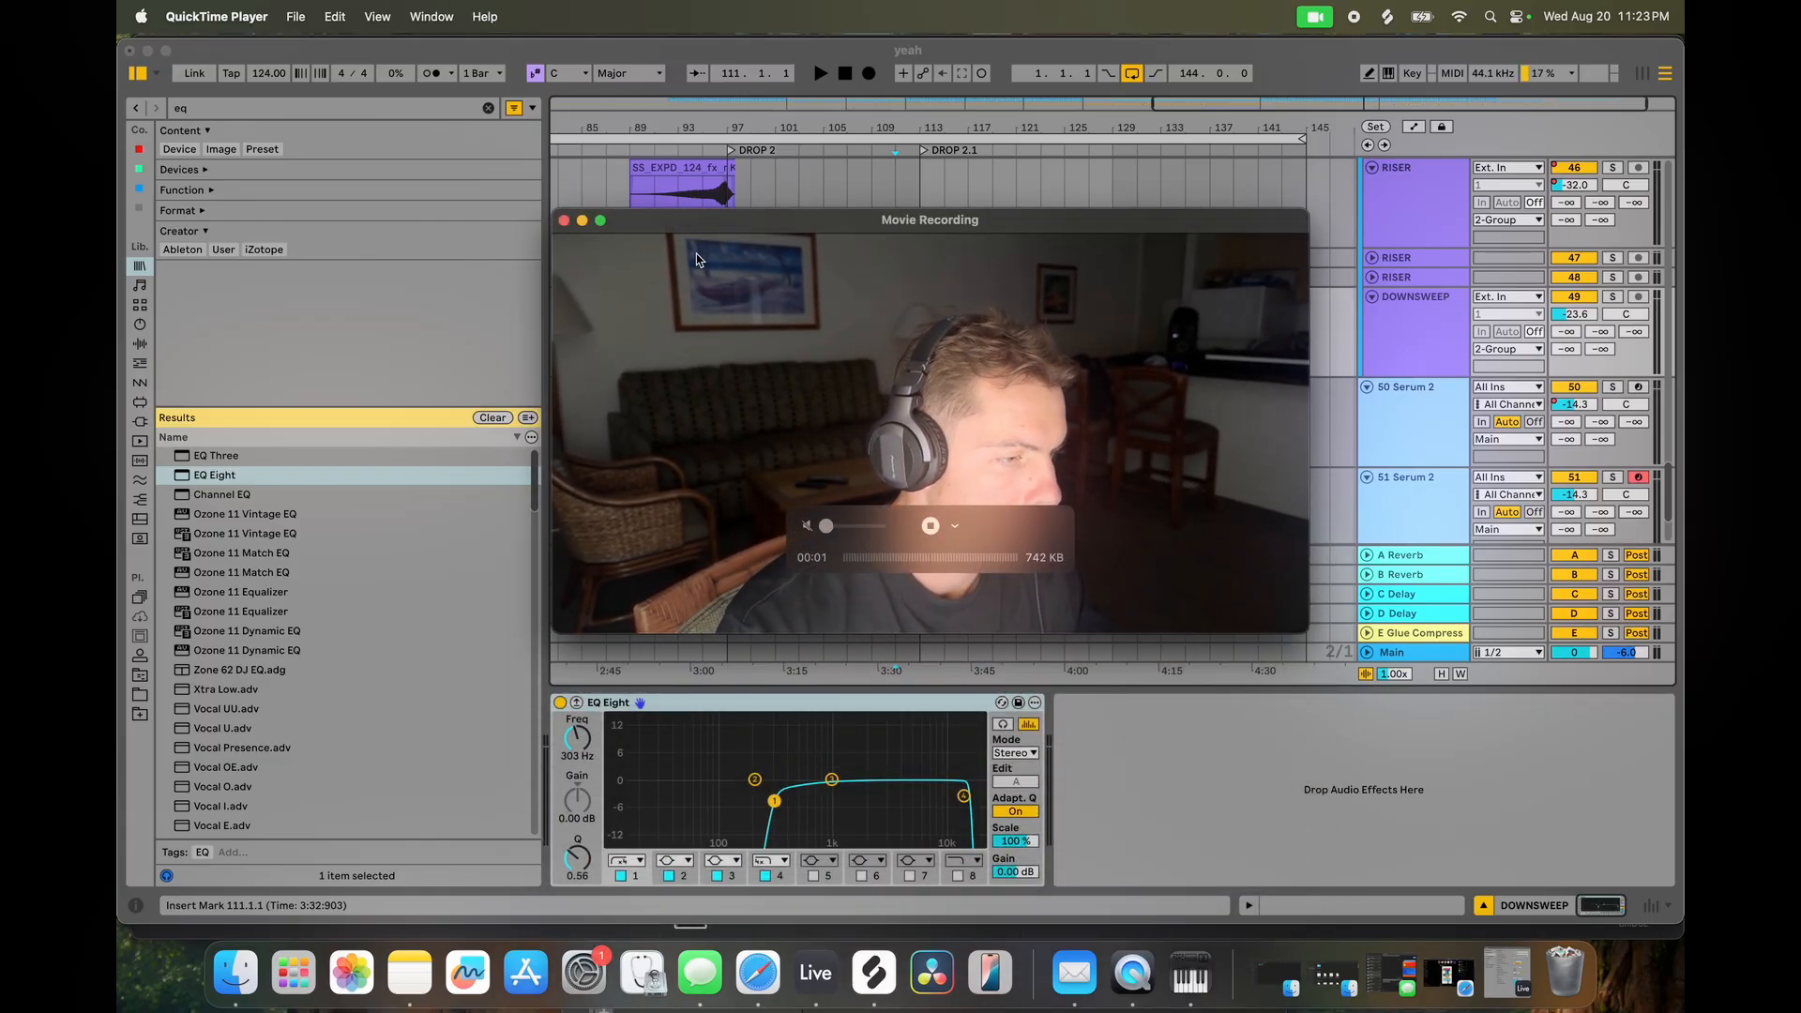
pyautogui.moveTo(718, 235); pyautogui.dragTo(719, 293)
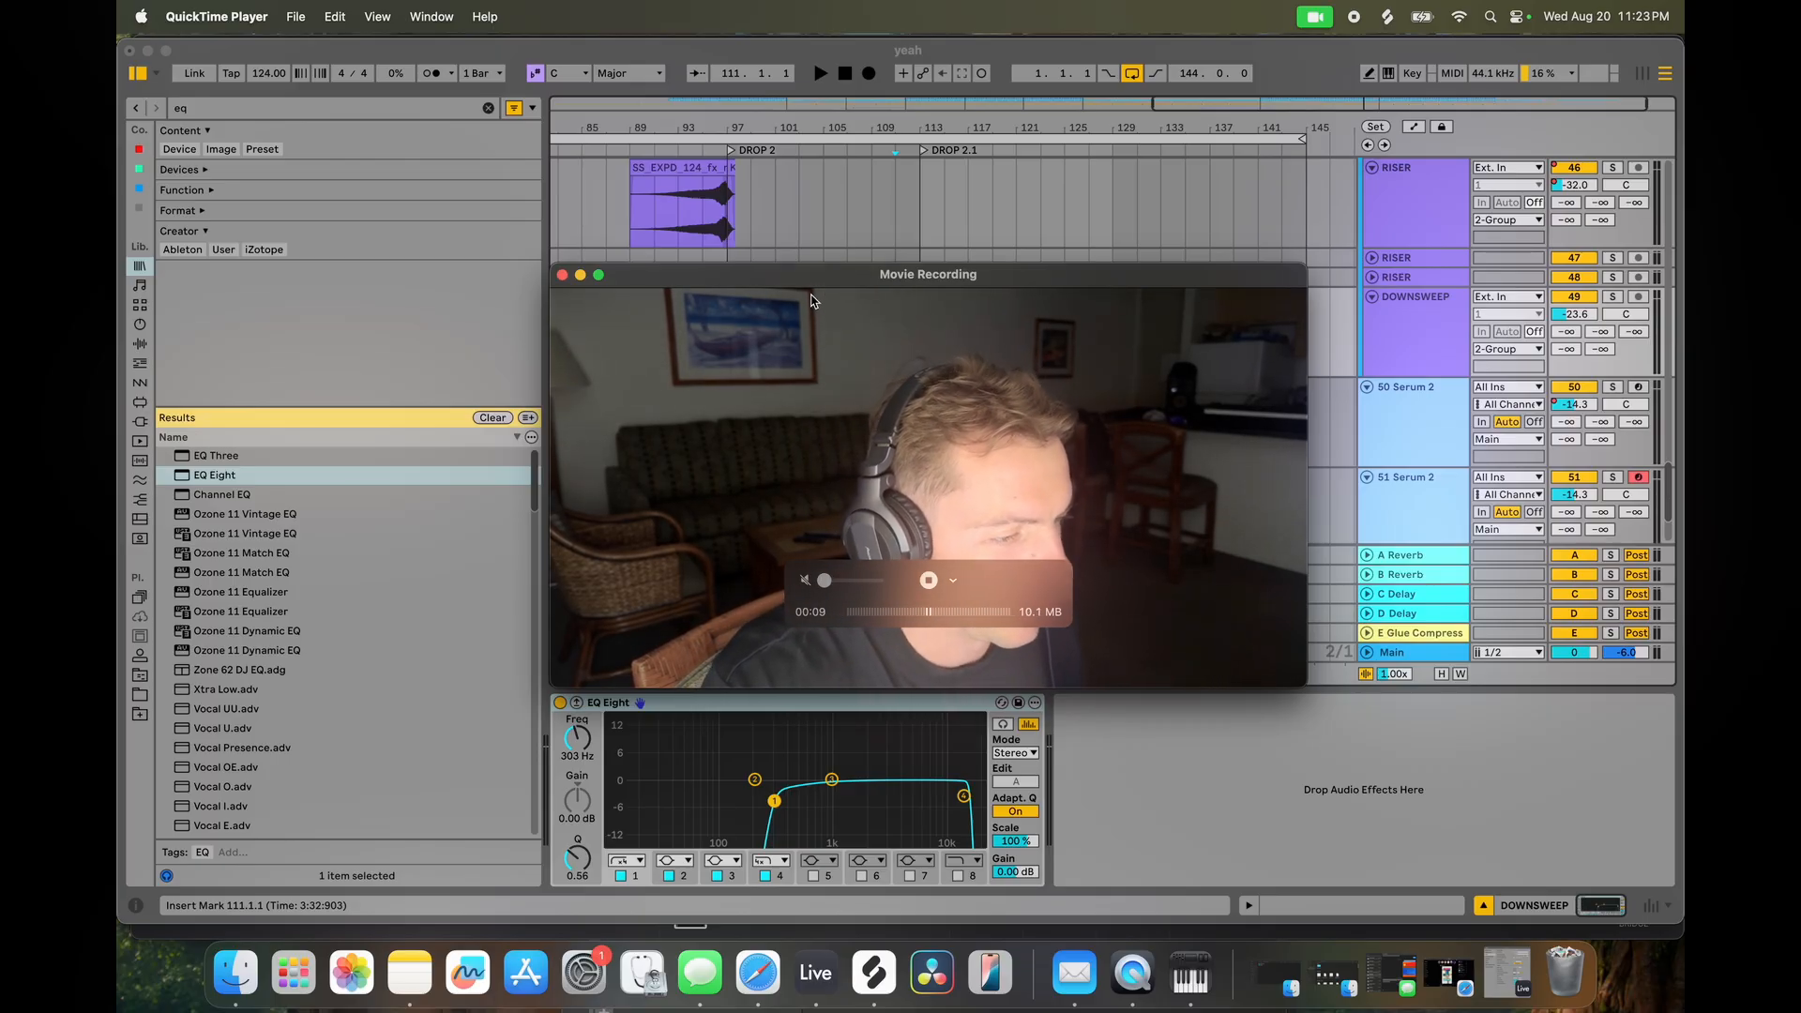
pyautogui.moveTo(816, 281); pyautogui.dragTo(806, 133)
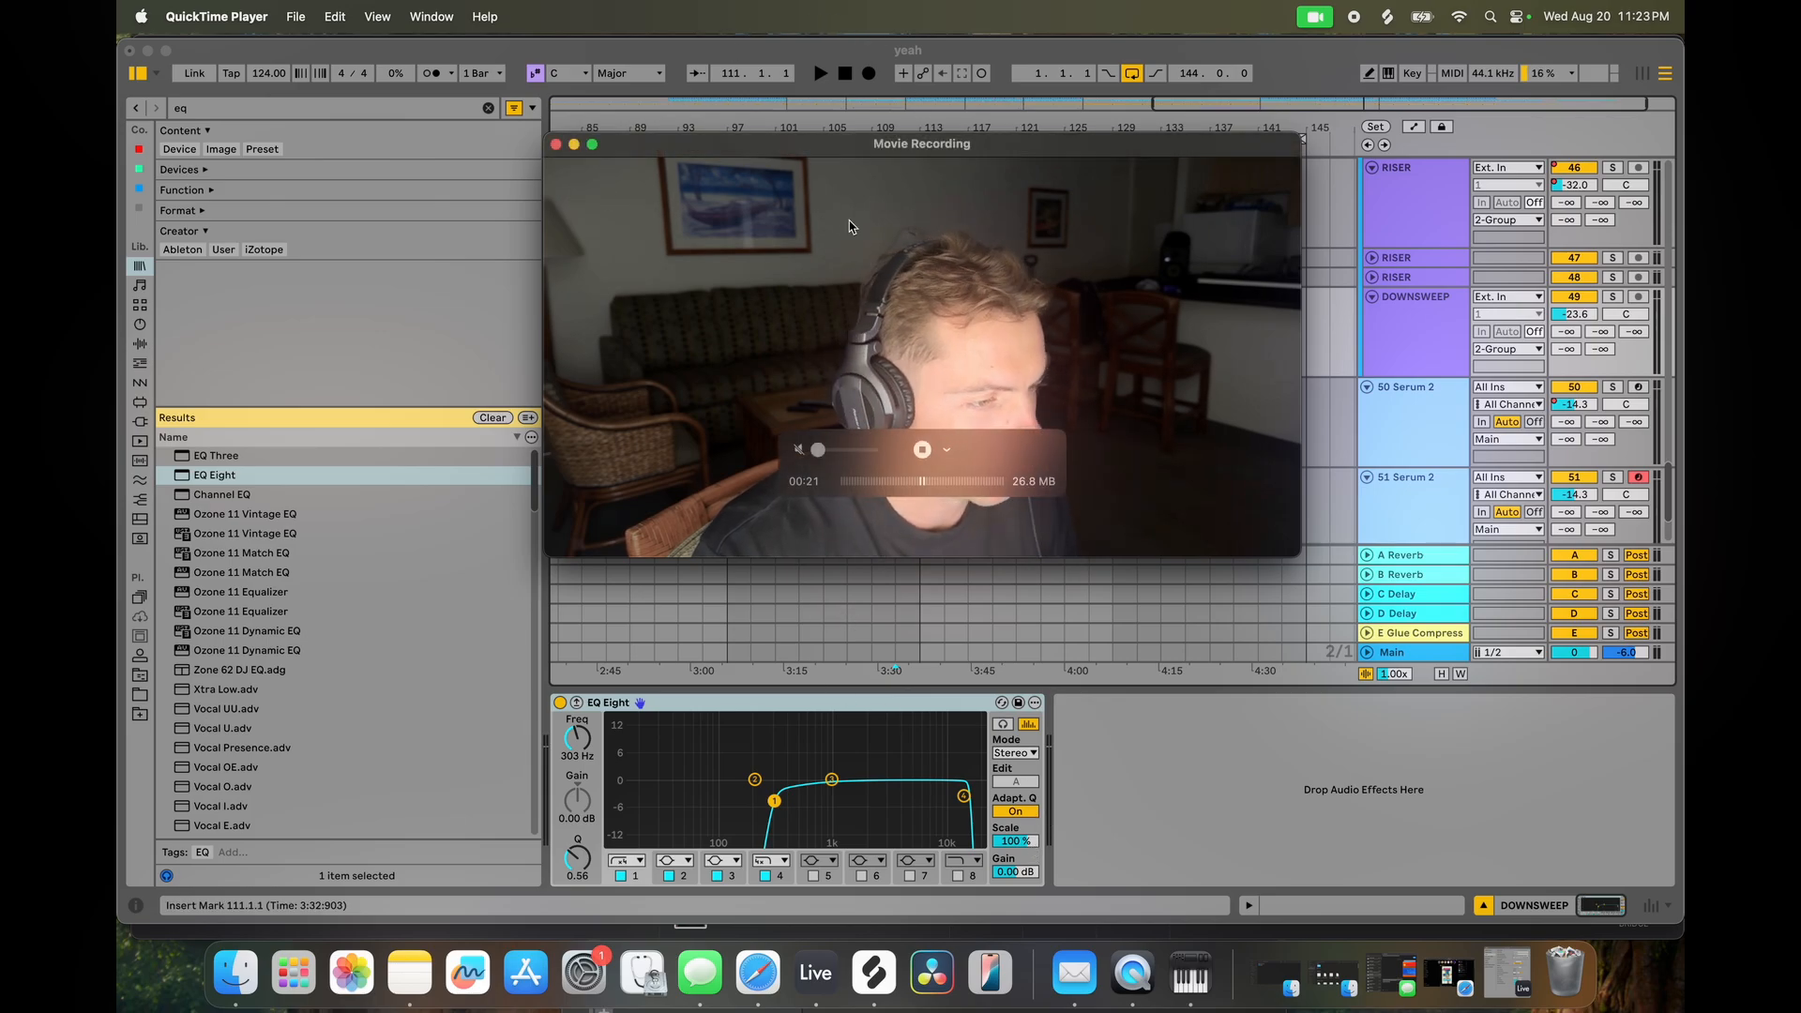
pyautogui.moveTo(780, 181); pyautogui.dragTo(784, 550)
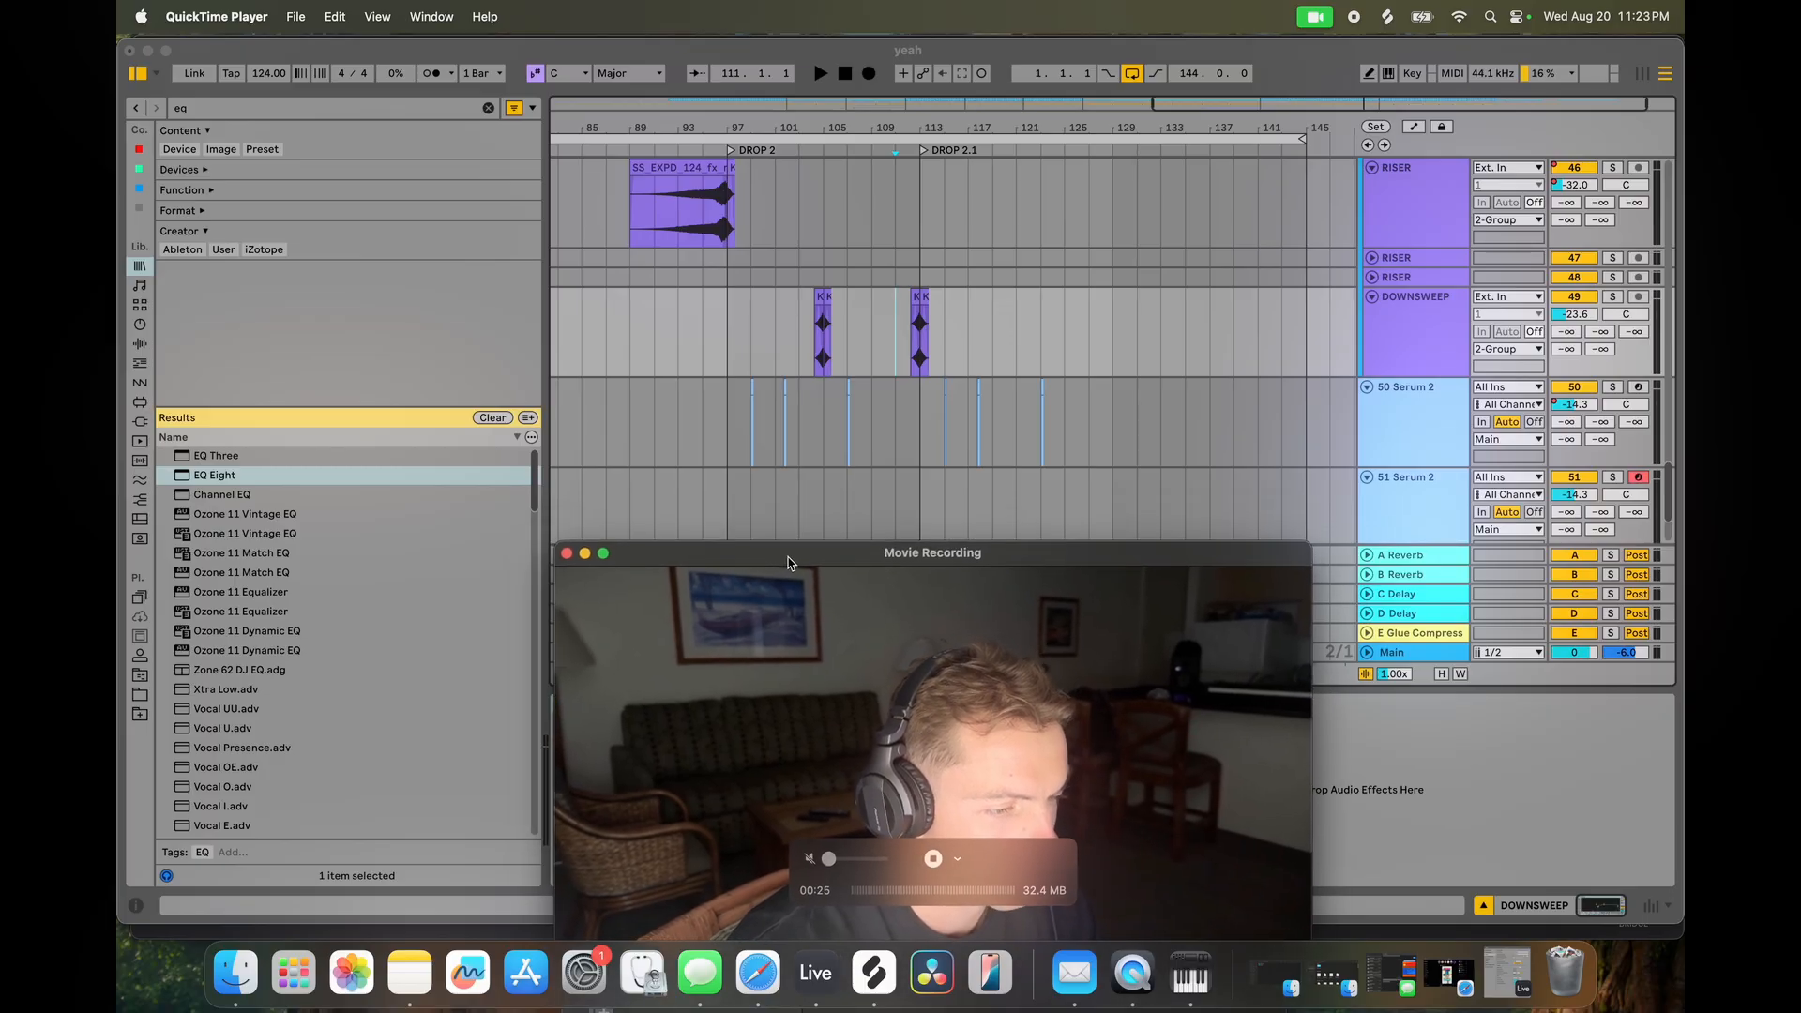
pyautogui.scroll(-1, 799, 481)
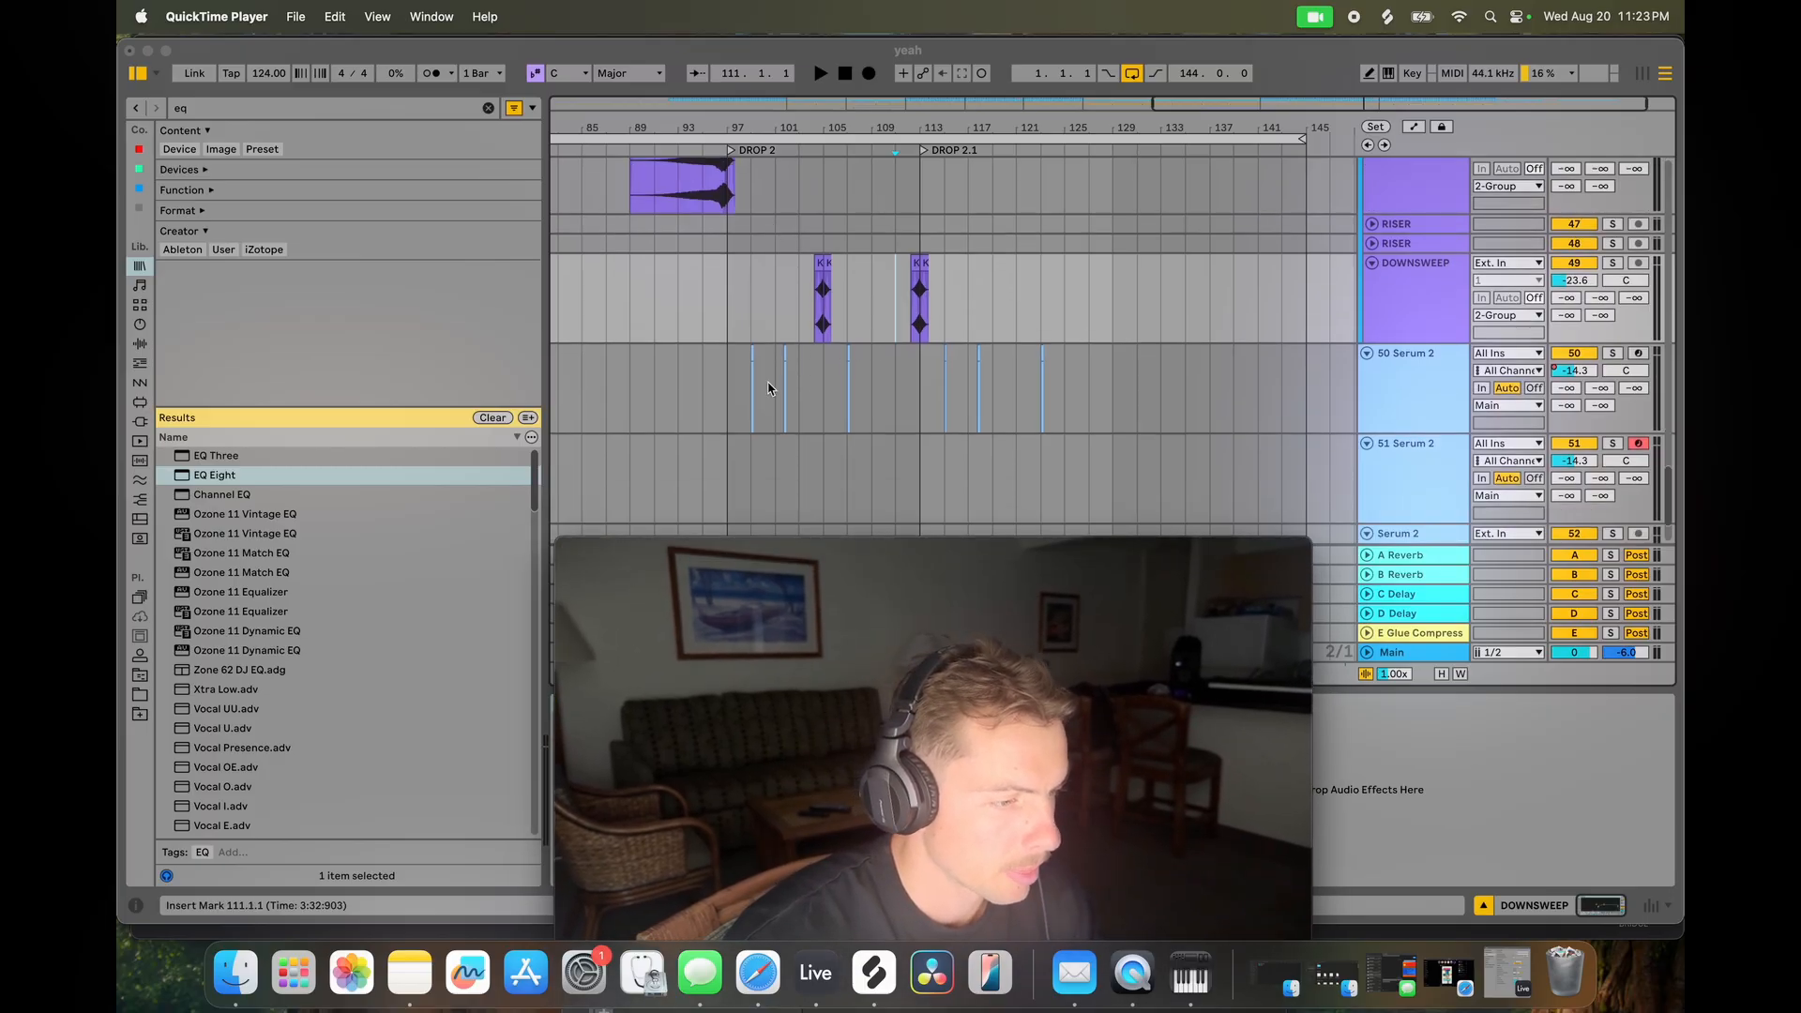
# Play the 50 Serum 2 track soloed from bar 99.1 and show its short clips across the arrangement.
pyautogui.click(751, 387)
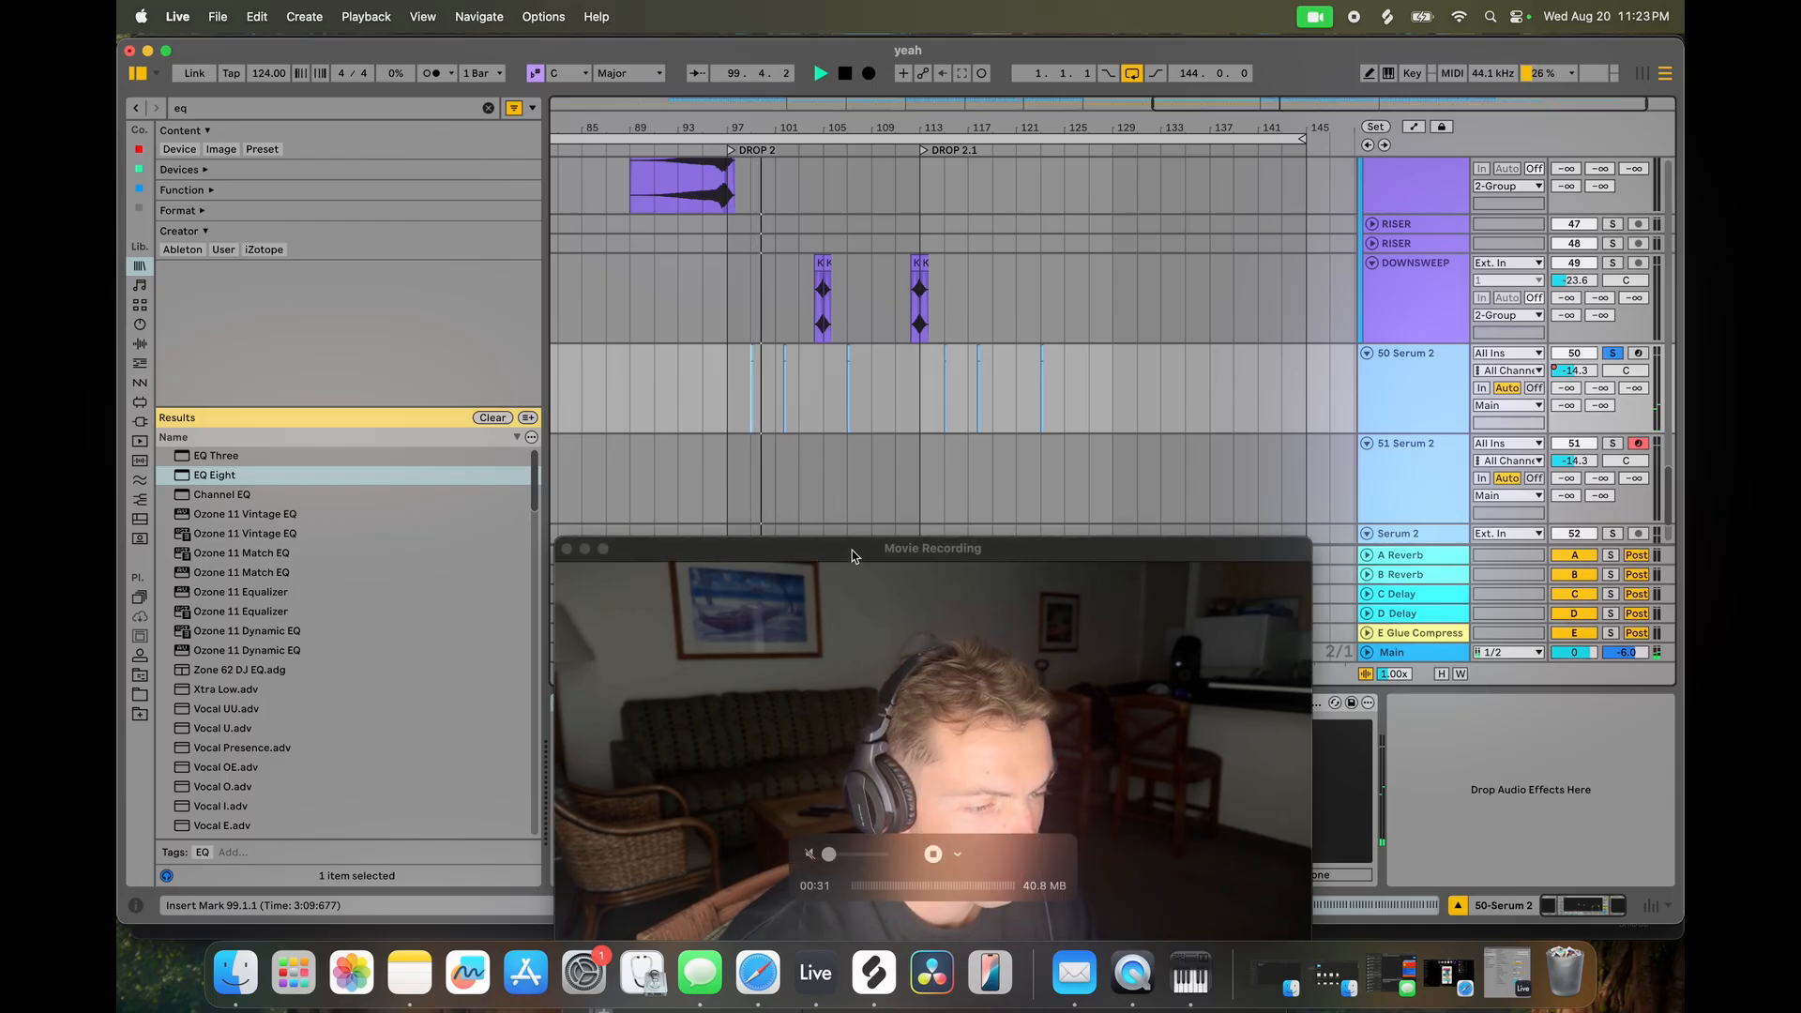
pyautogui.scroll(10, 731, 386)
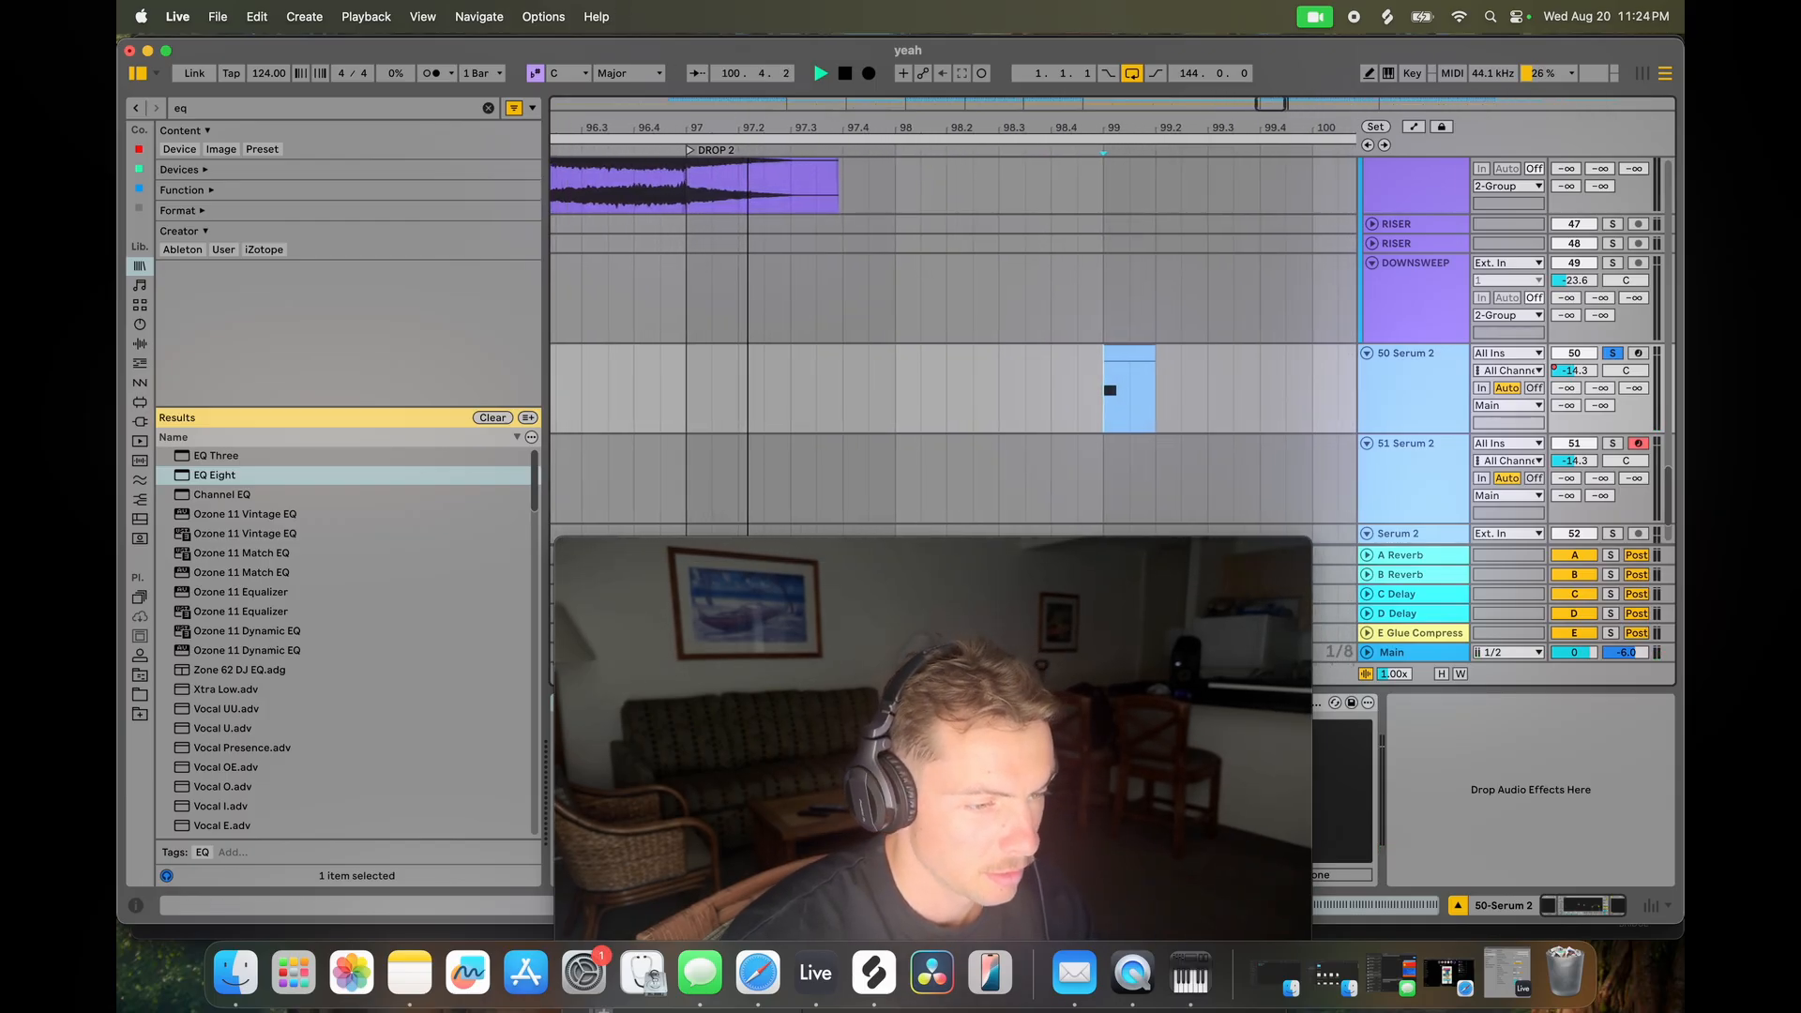
pyautogui.scroll(-10, 825, 386)
pyautogui.scroll(-10, 771, 190)
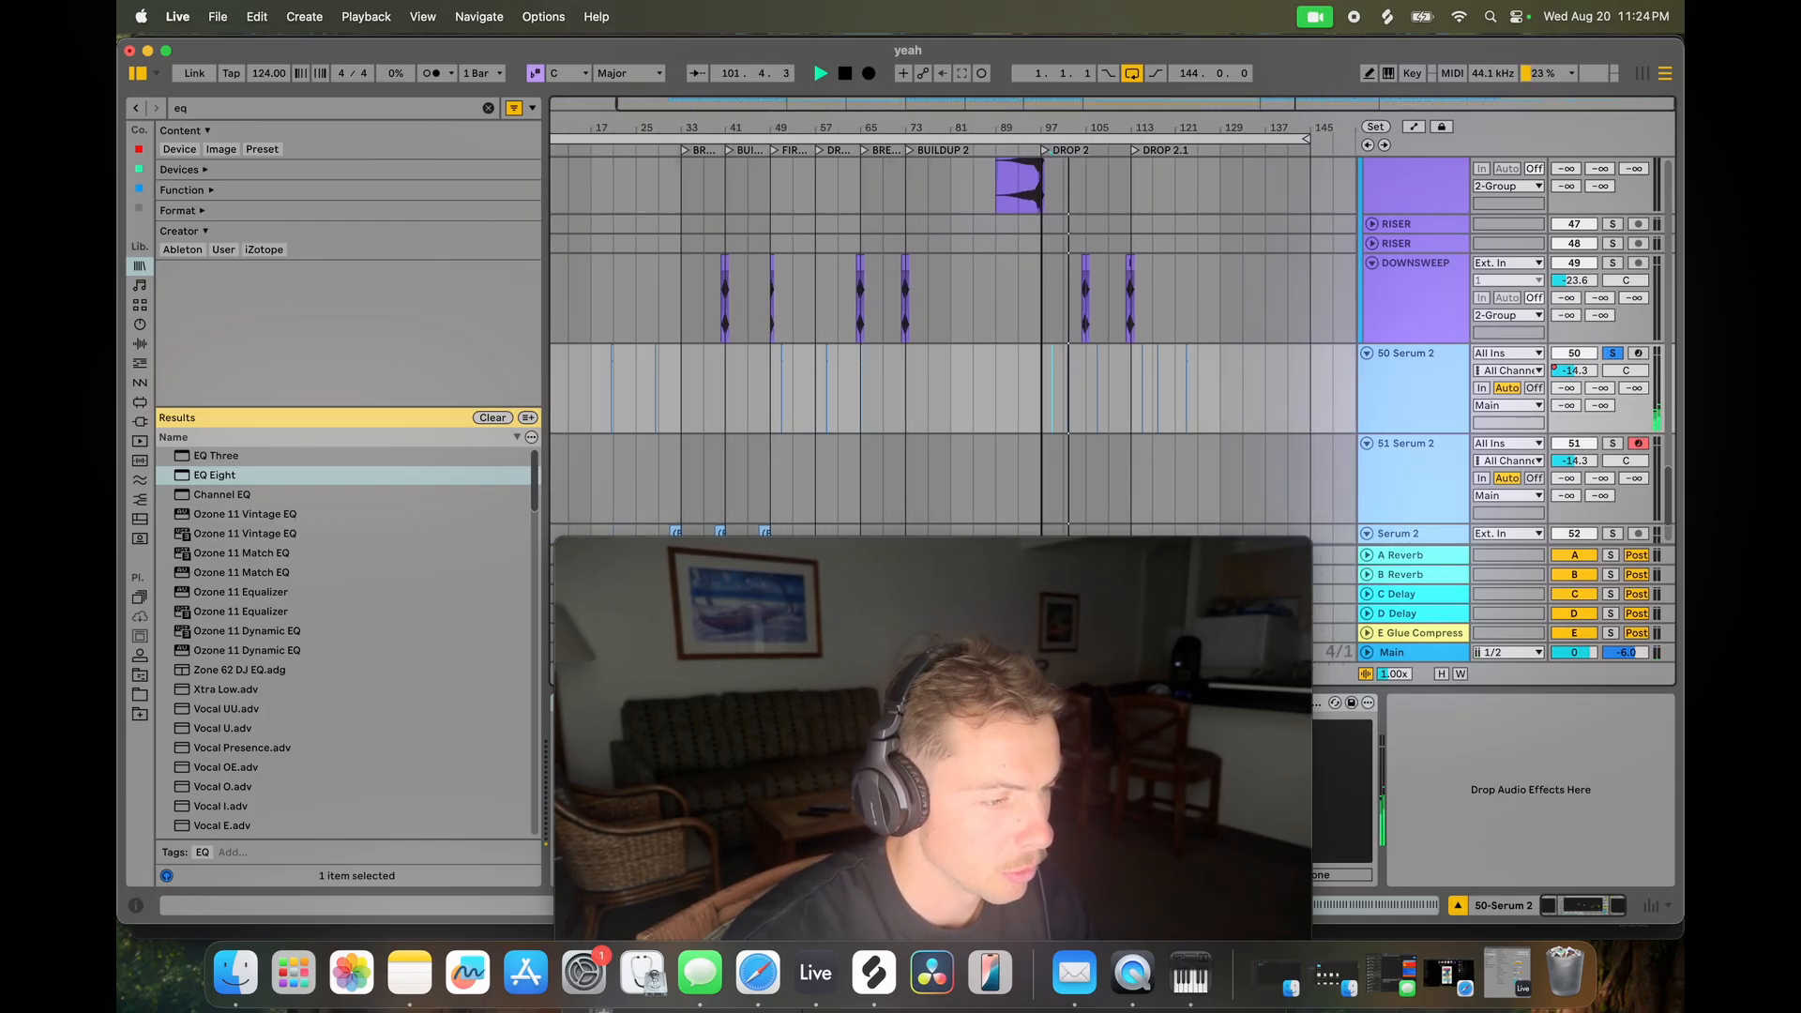
# Play the 50 Serum 2 clip at bar 28.3, first soloed and then with all tracks audible.
pyautogui.moveTo(755, 122); pyautogui.dragTo(832, 132)
pyautogui.moveTo(631, 136); pyautogui.dragTo(769, 139)
pyautogui.click(729, 394)
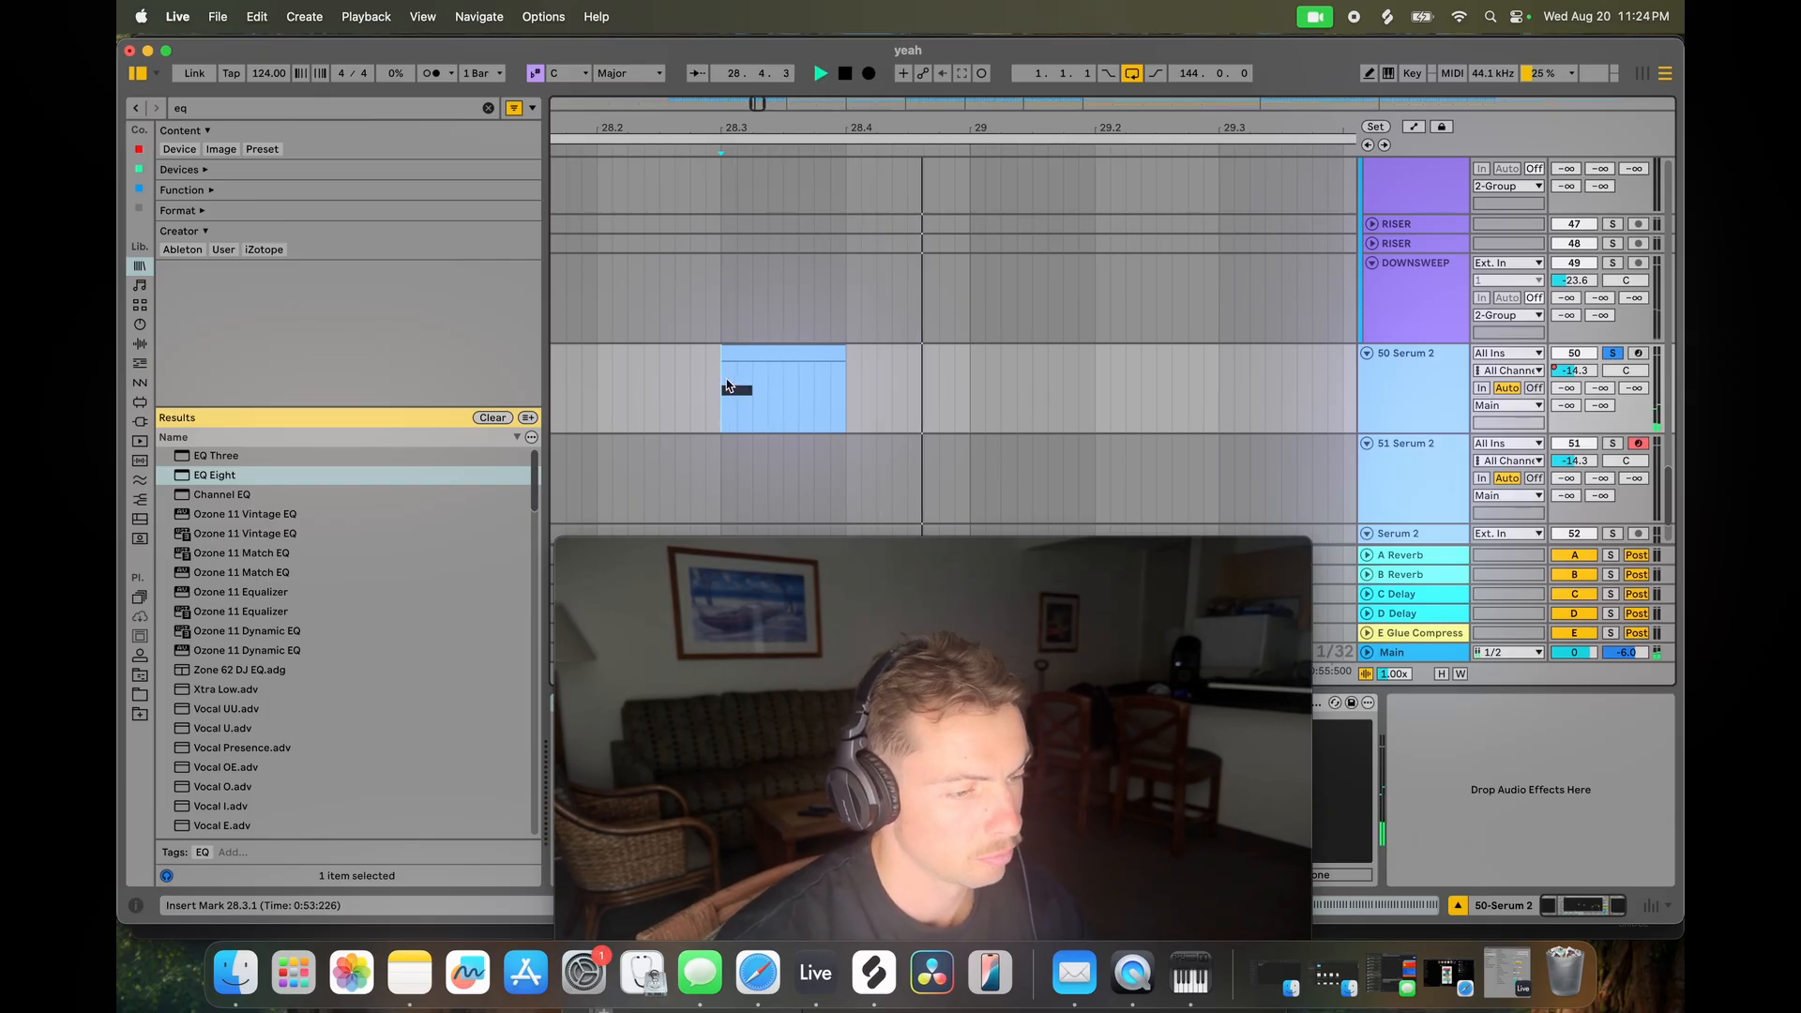
pyautogui.press('space')
pyautogui.press('s')
pyautogui.press('space')
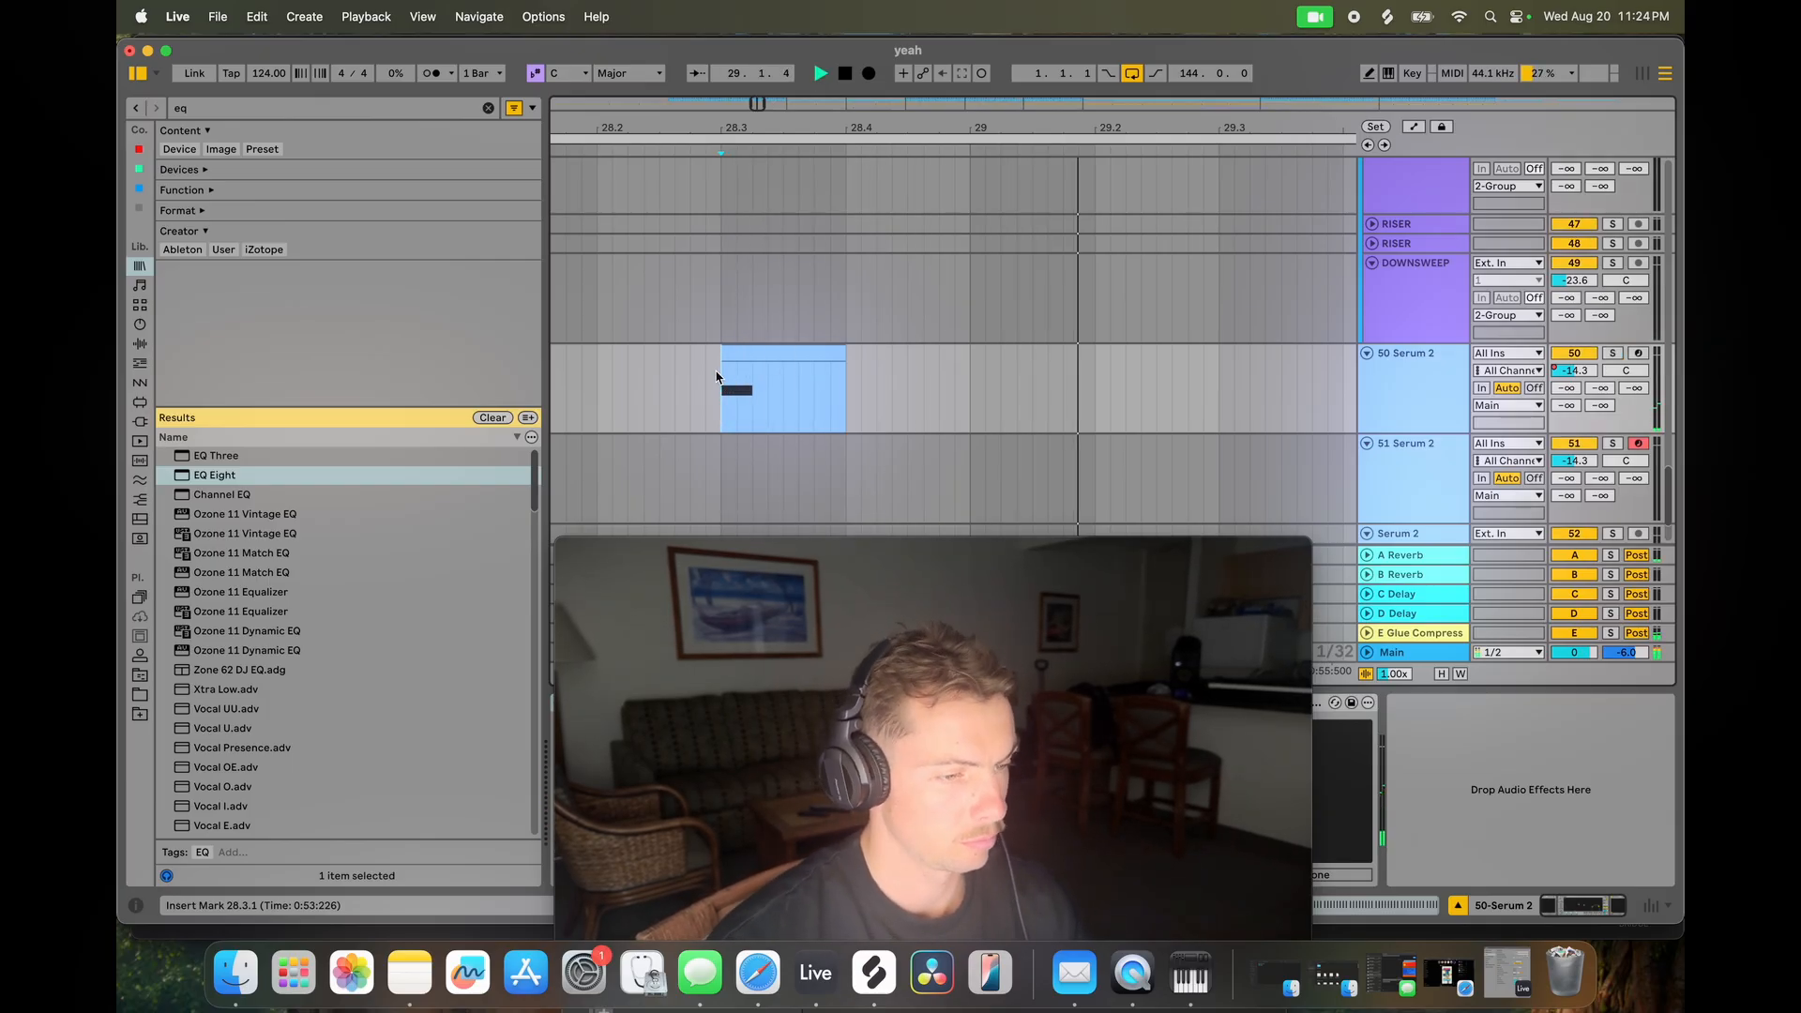
# Play the 50 Serum 2 clip before bar 21 in the full mix, starting from bar 20.
pyautogui.moveTo(873, 127); pyautogui.dragTo(873, 19)
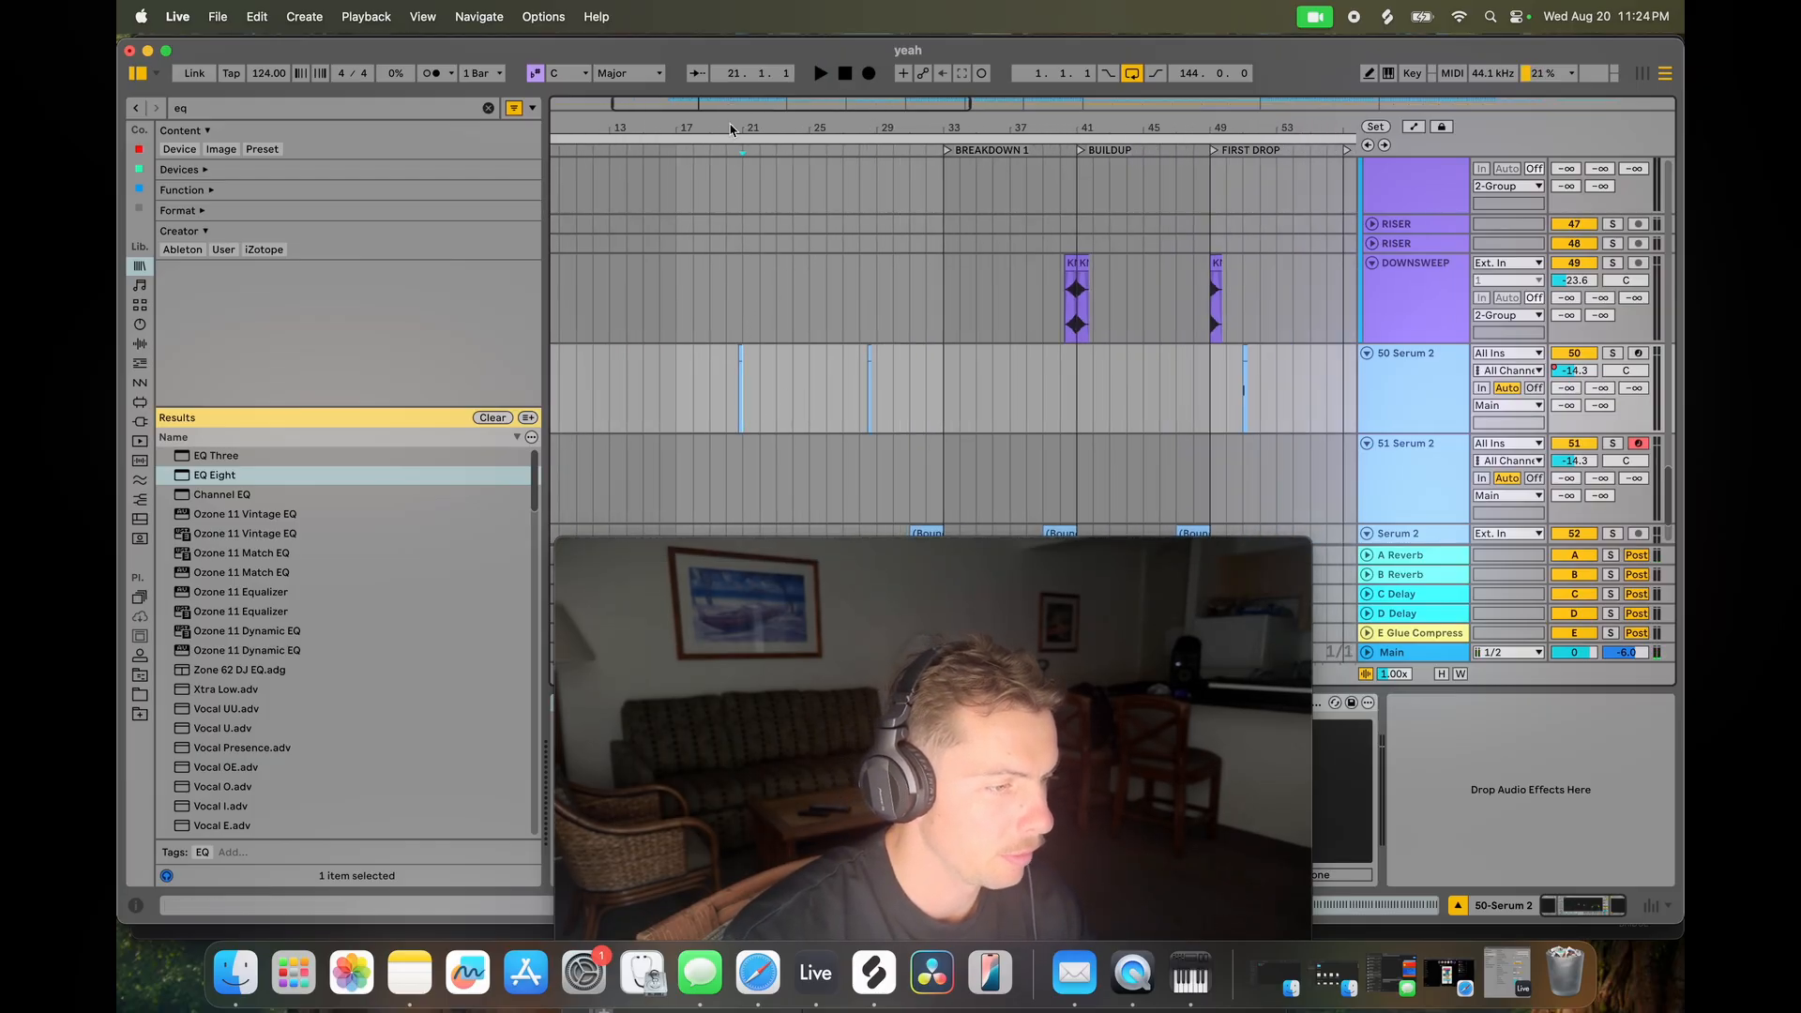
pyautogui.moveTo(730, 129); pyautogui.dragTo(731, 301)
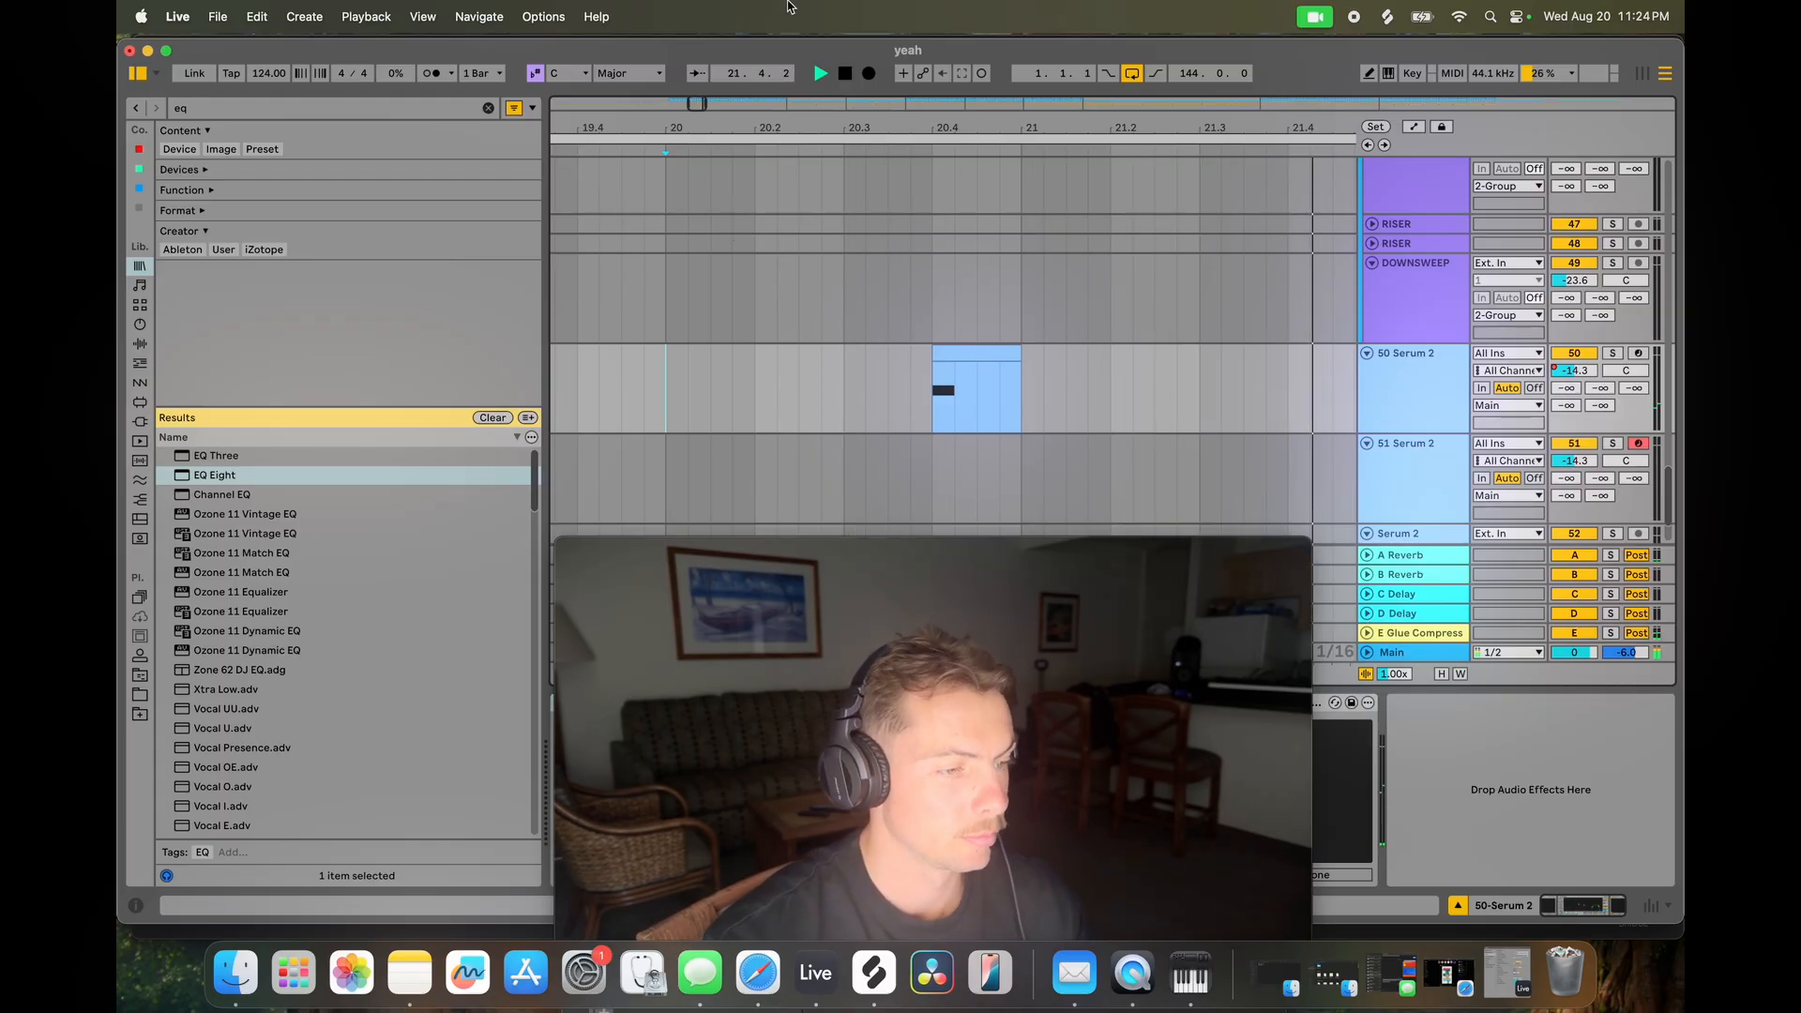
pyautogui.moveTo(1070, 132); pyautogui.dragTo(1056, 58)
pyautogui.press('space')
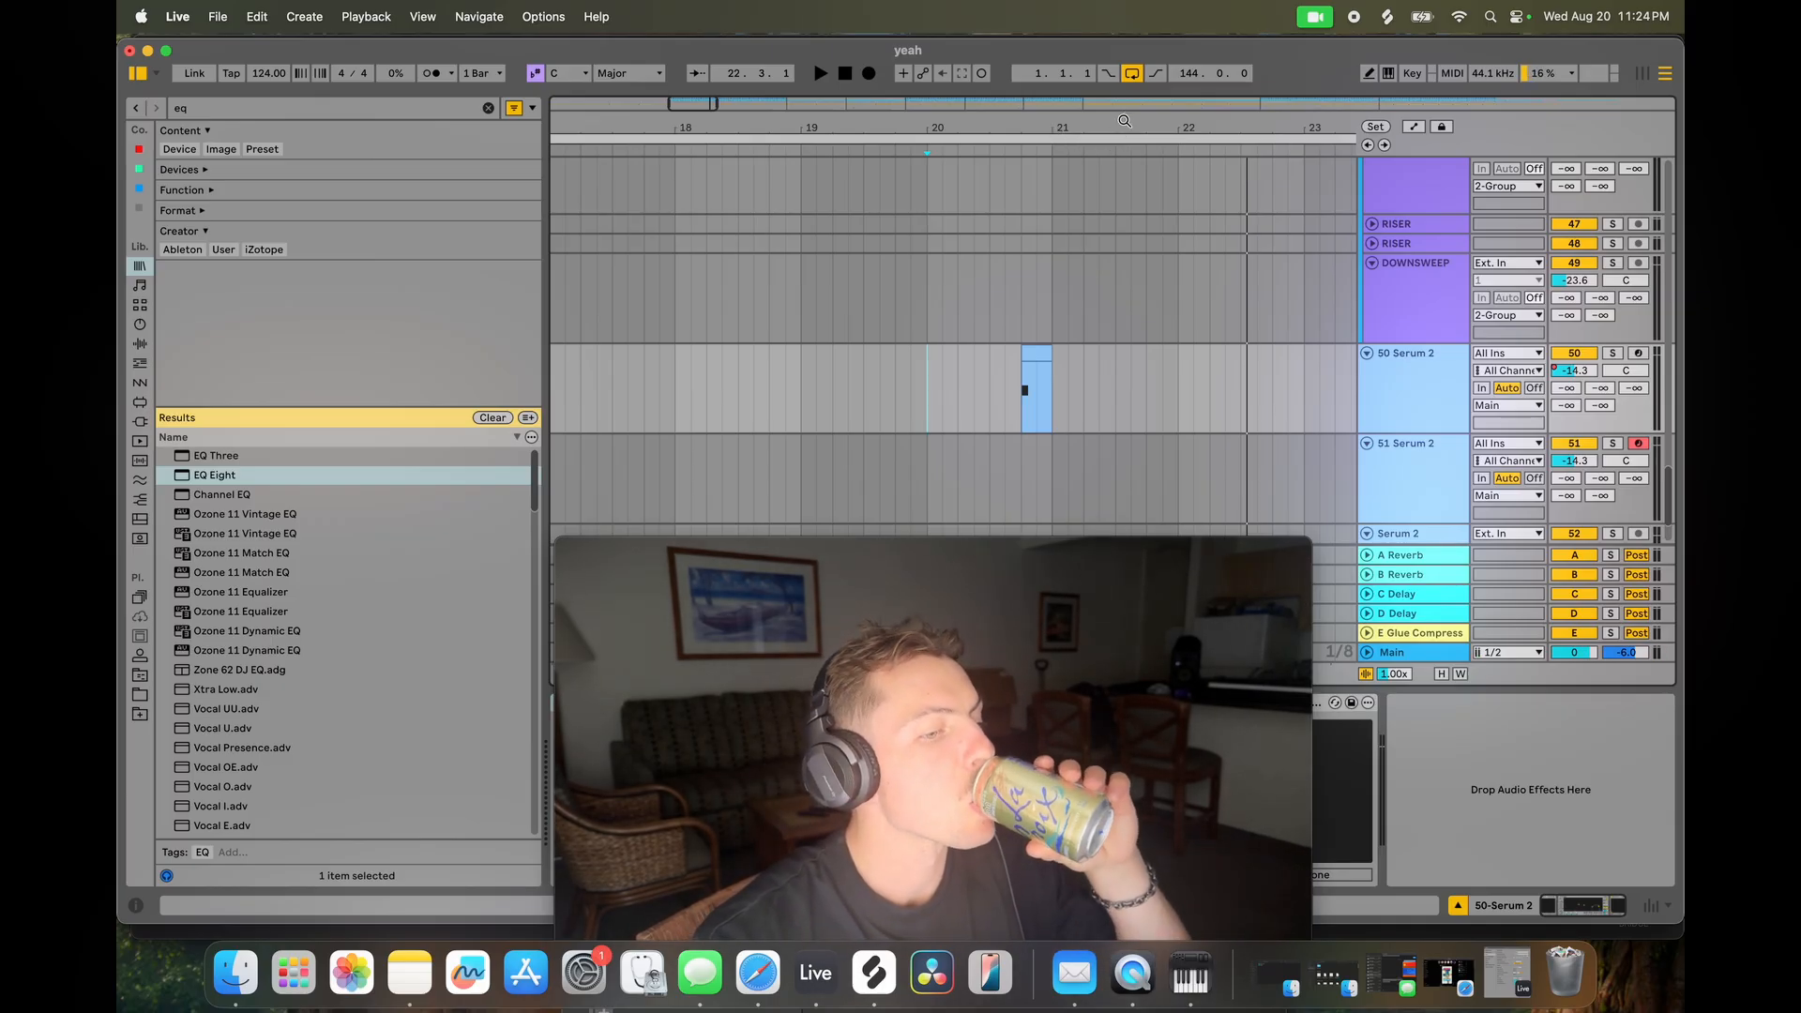
pyautogui.moveTo(1125, 118); pyautogui.dragTo(1125, 65)
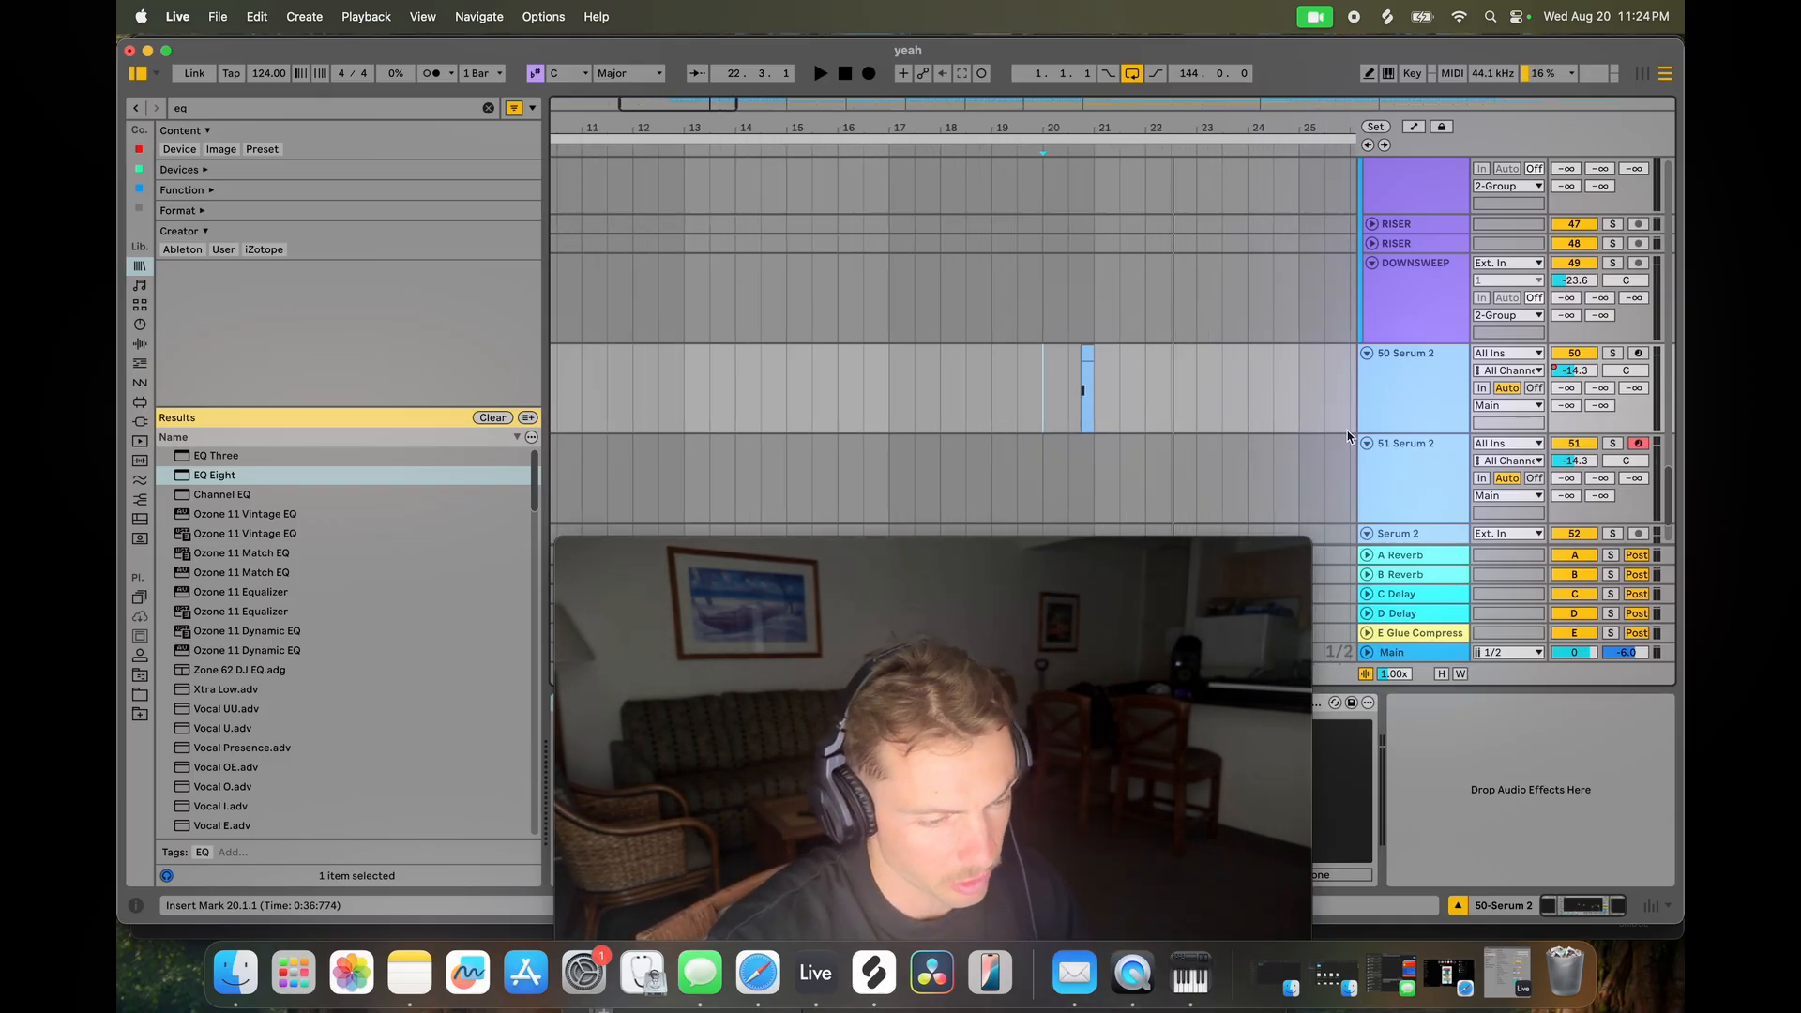
# Show the One Knob Pink Noise preset in the 50 Serum 2 instrument and play the track soloed from bar 20.1.
pyautogui.moveTo(1210, 550); pyautogui.dragTo(1131, 101)
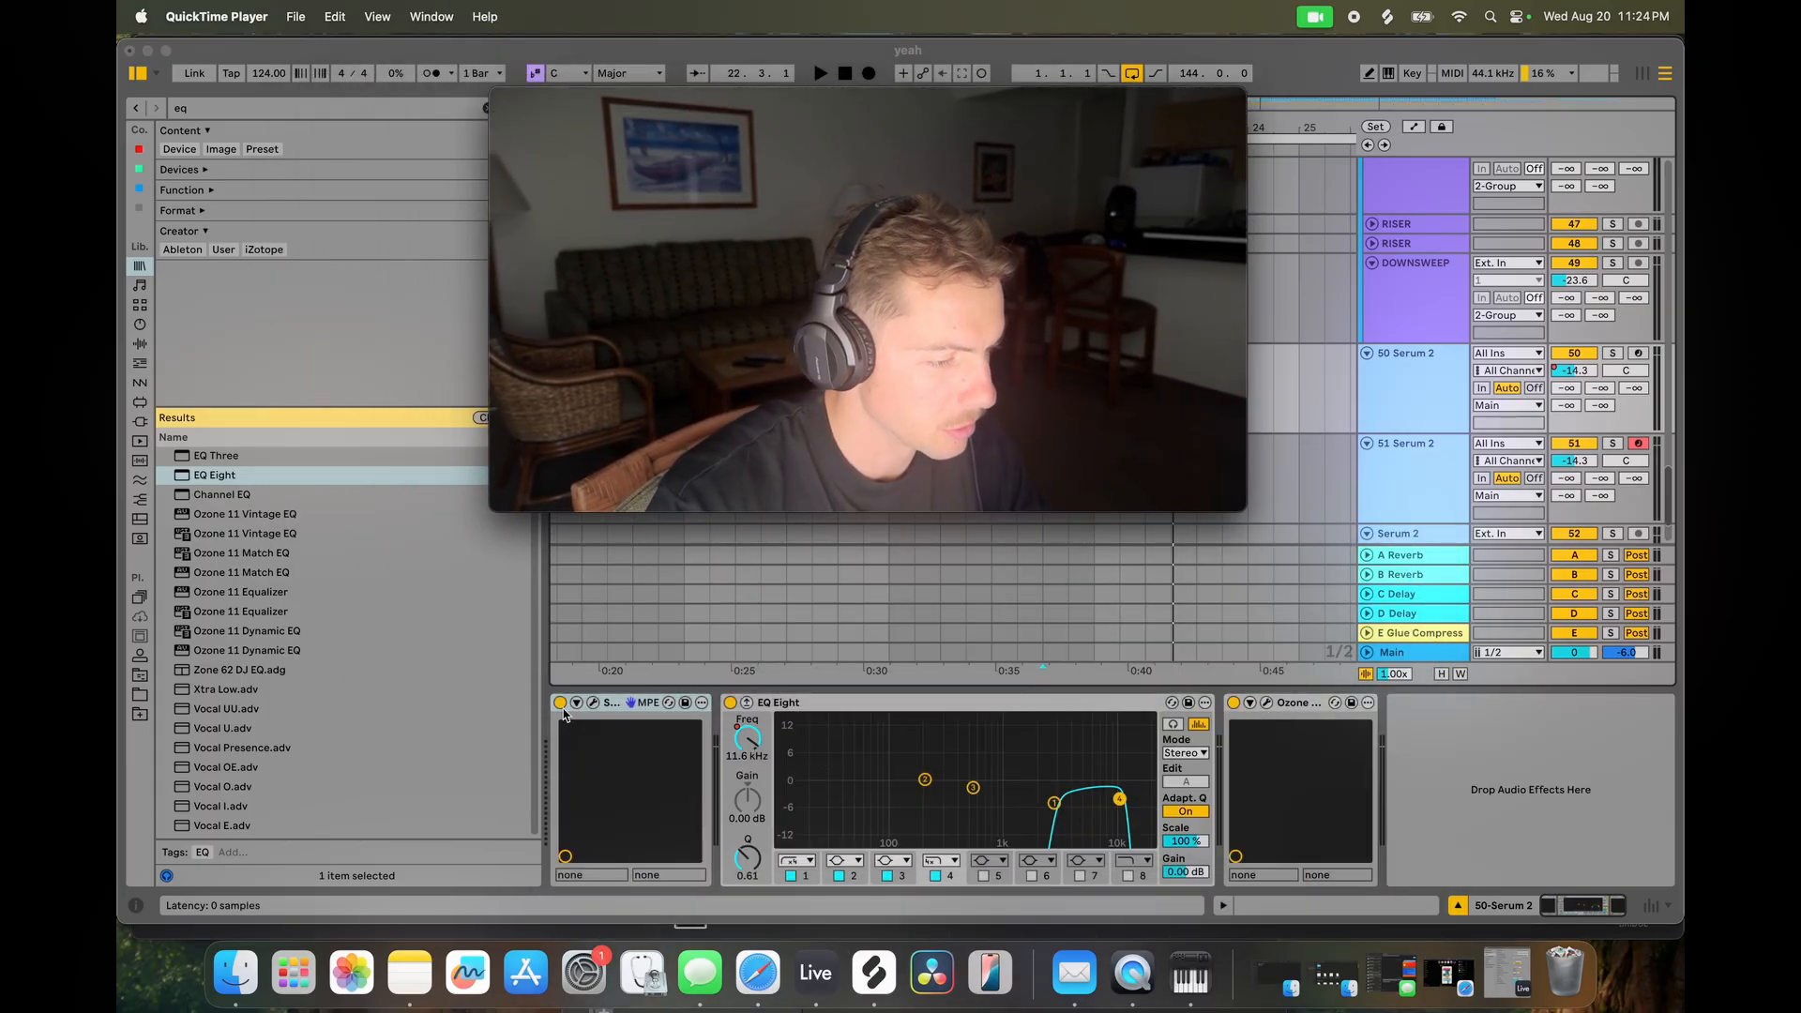
pyautogui.click(598, 707)
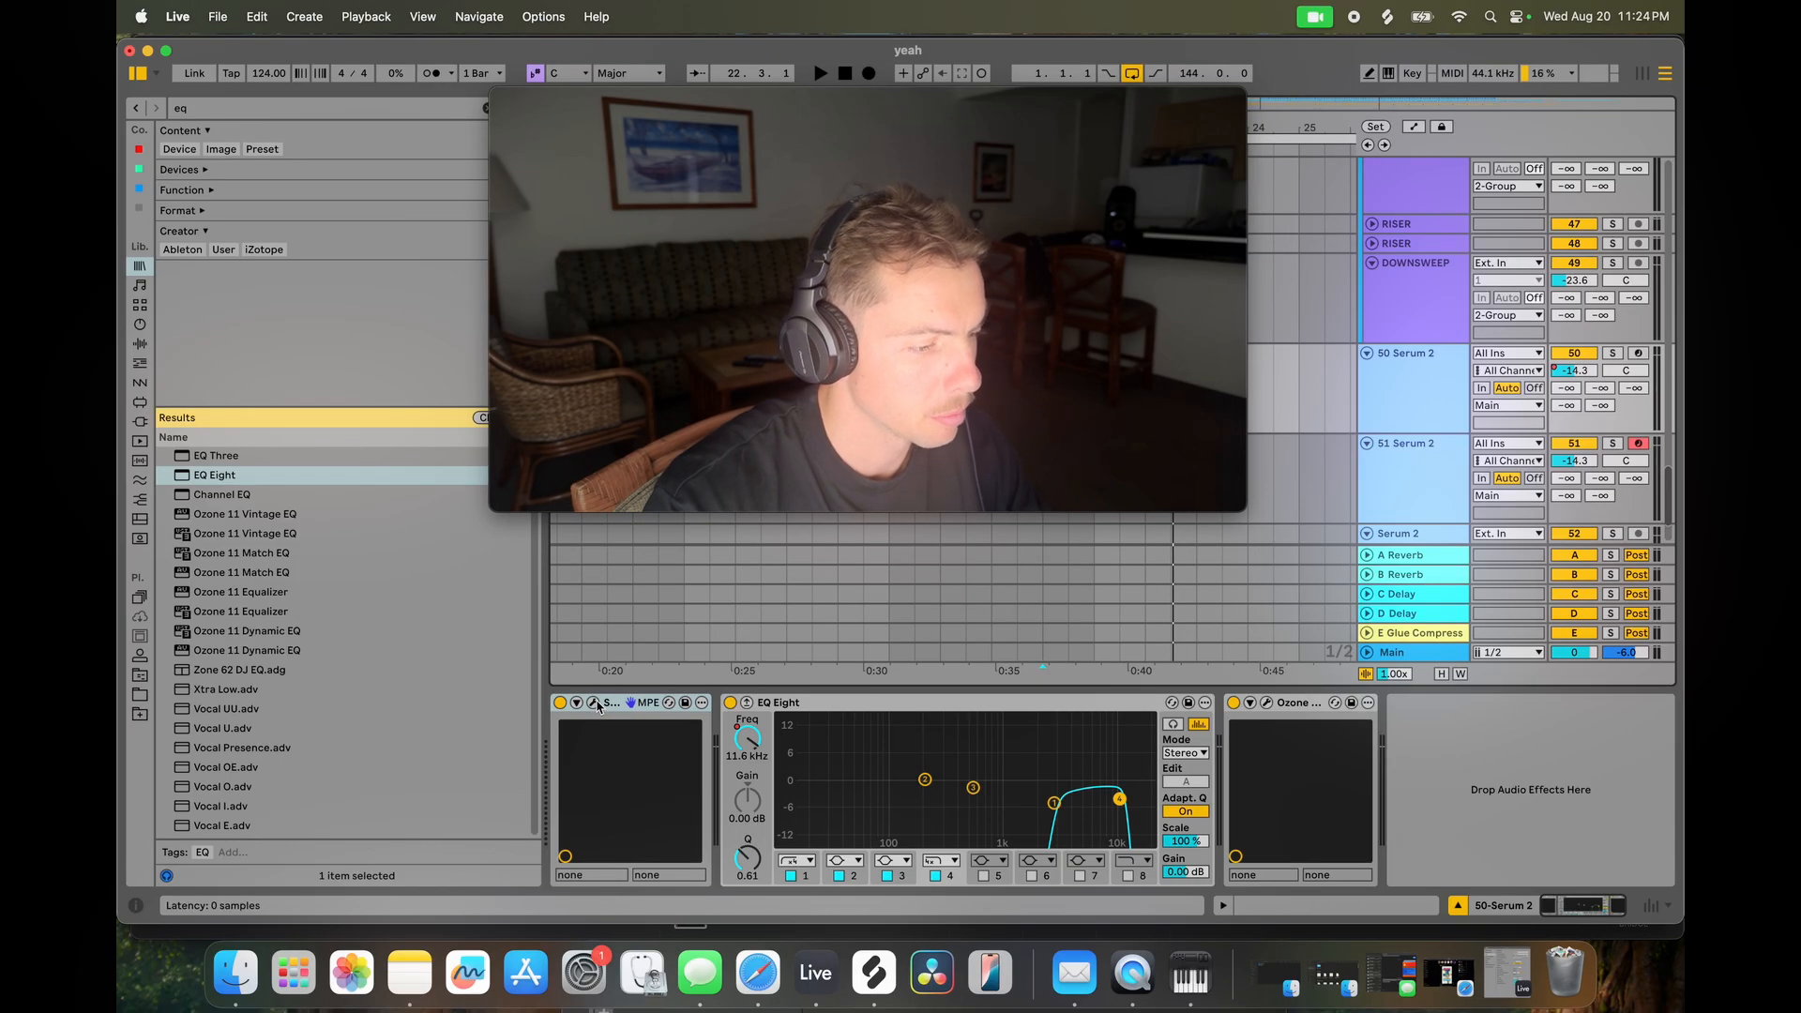
pyautogui.click(595, 705)
pyautogui.click(1092, 637)
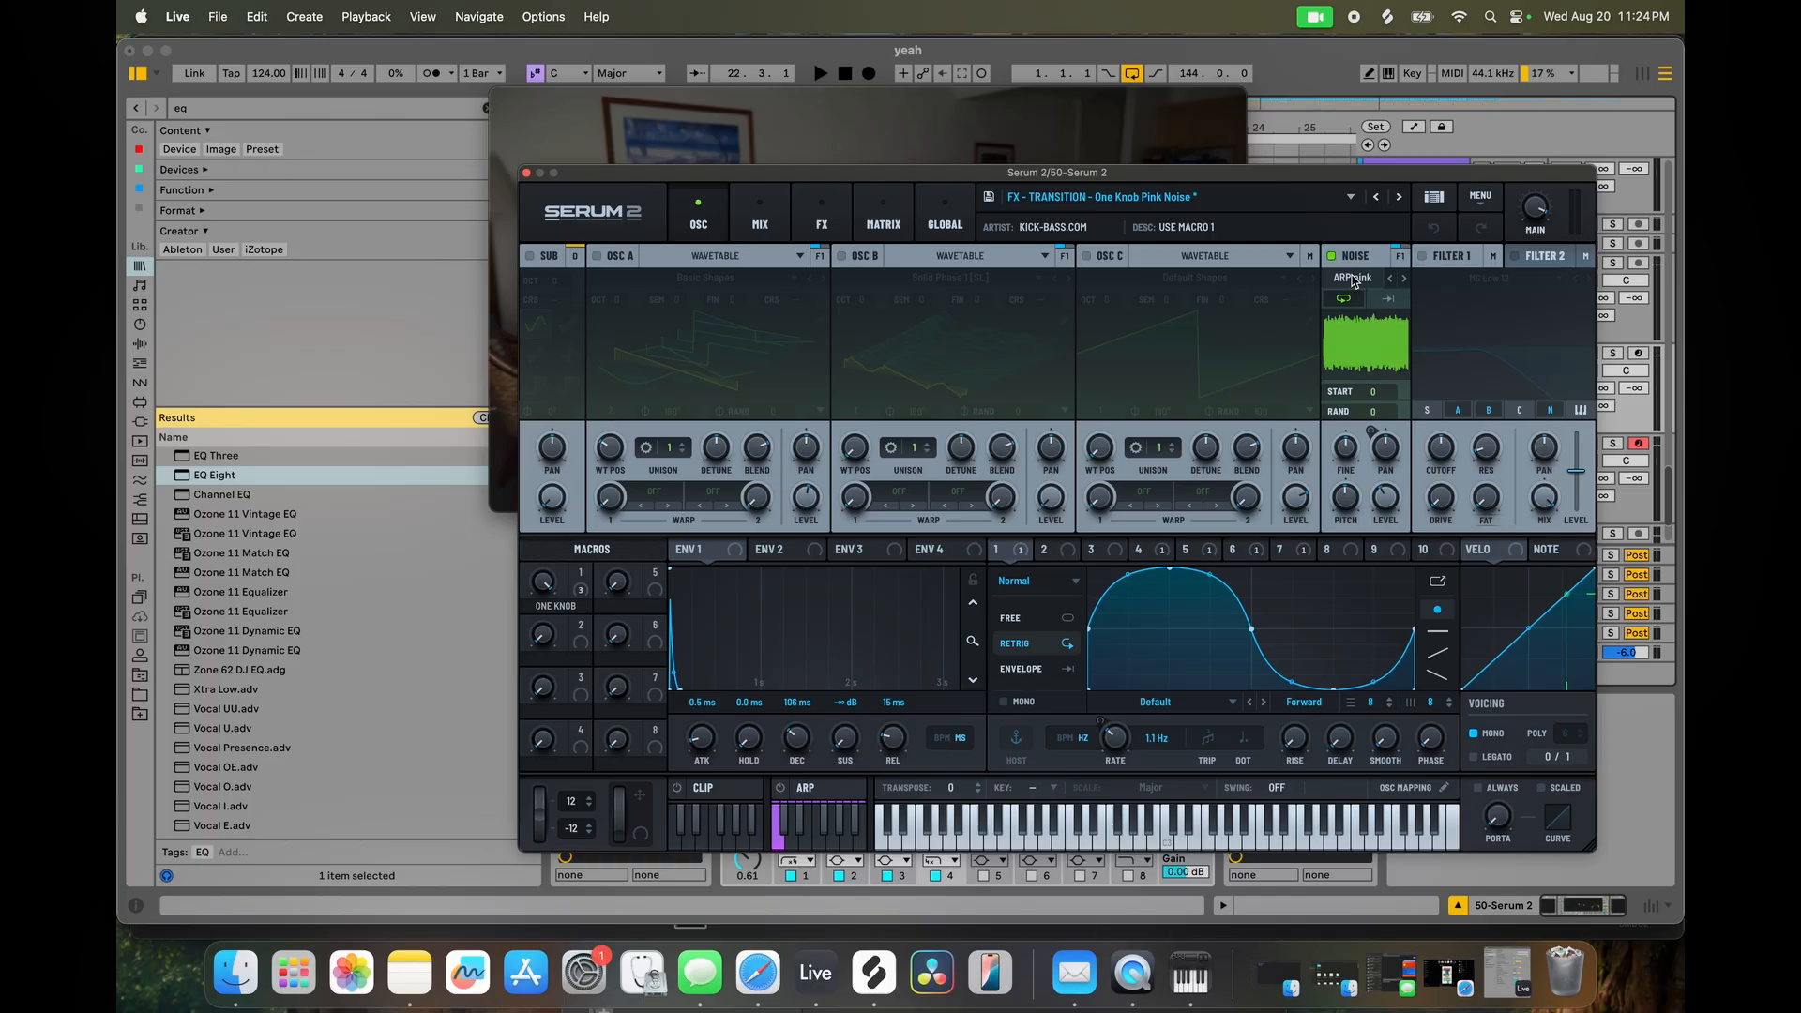
pyautogui.press('space')
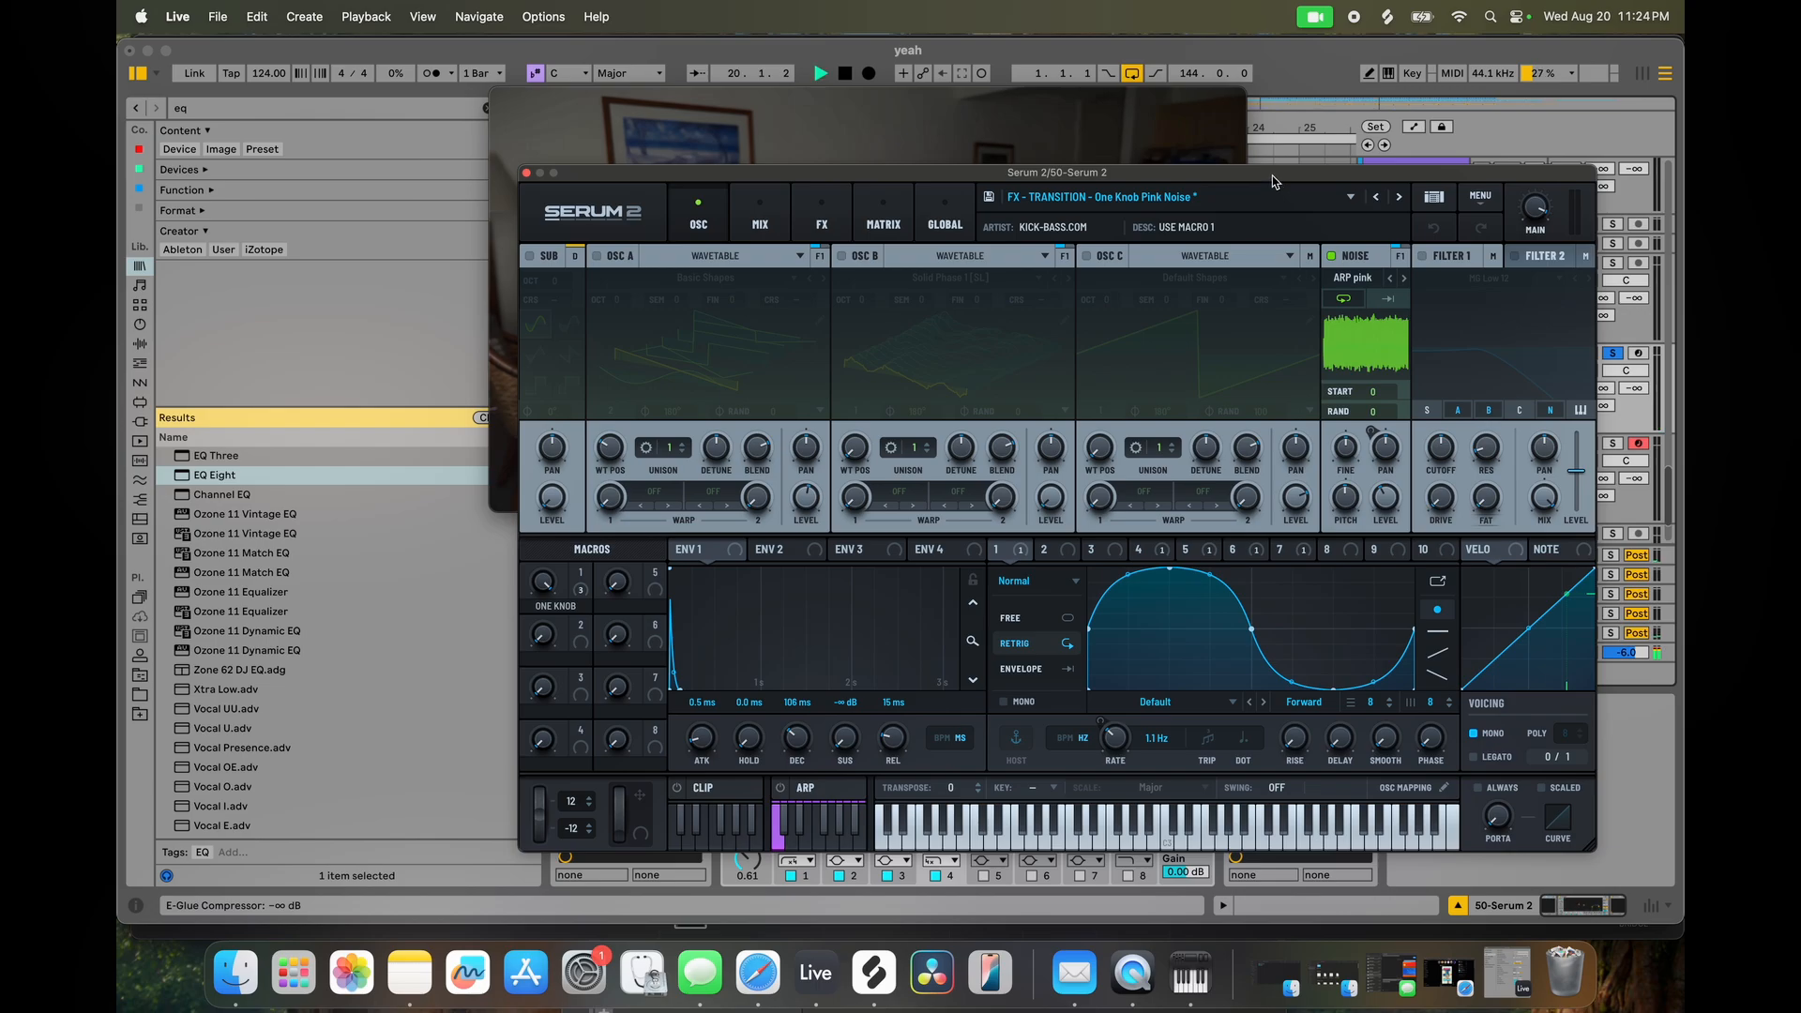
pyautogui.moveTo(1271, 176); pyautogui.dragTo(1187, 531)
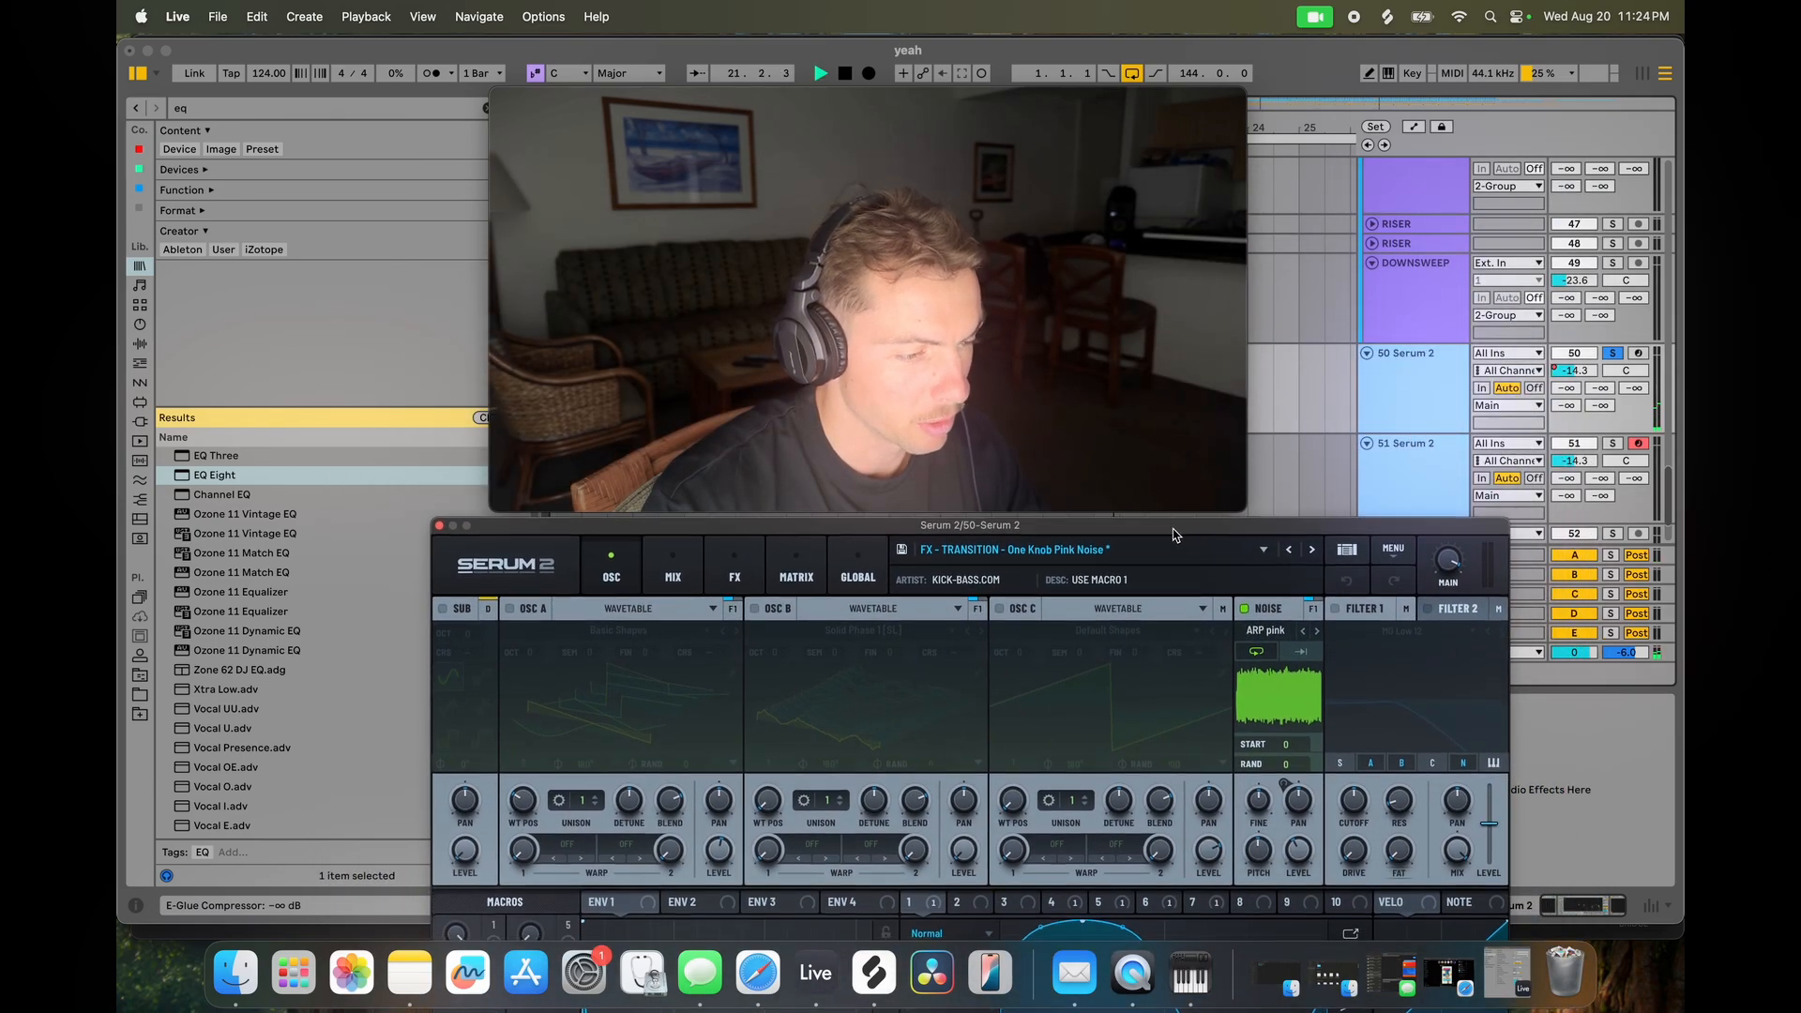
pyautogui.click(439, 527)
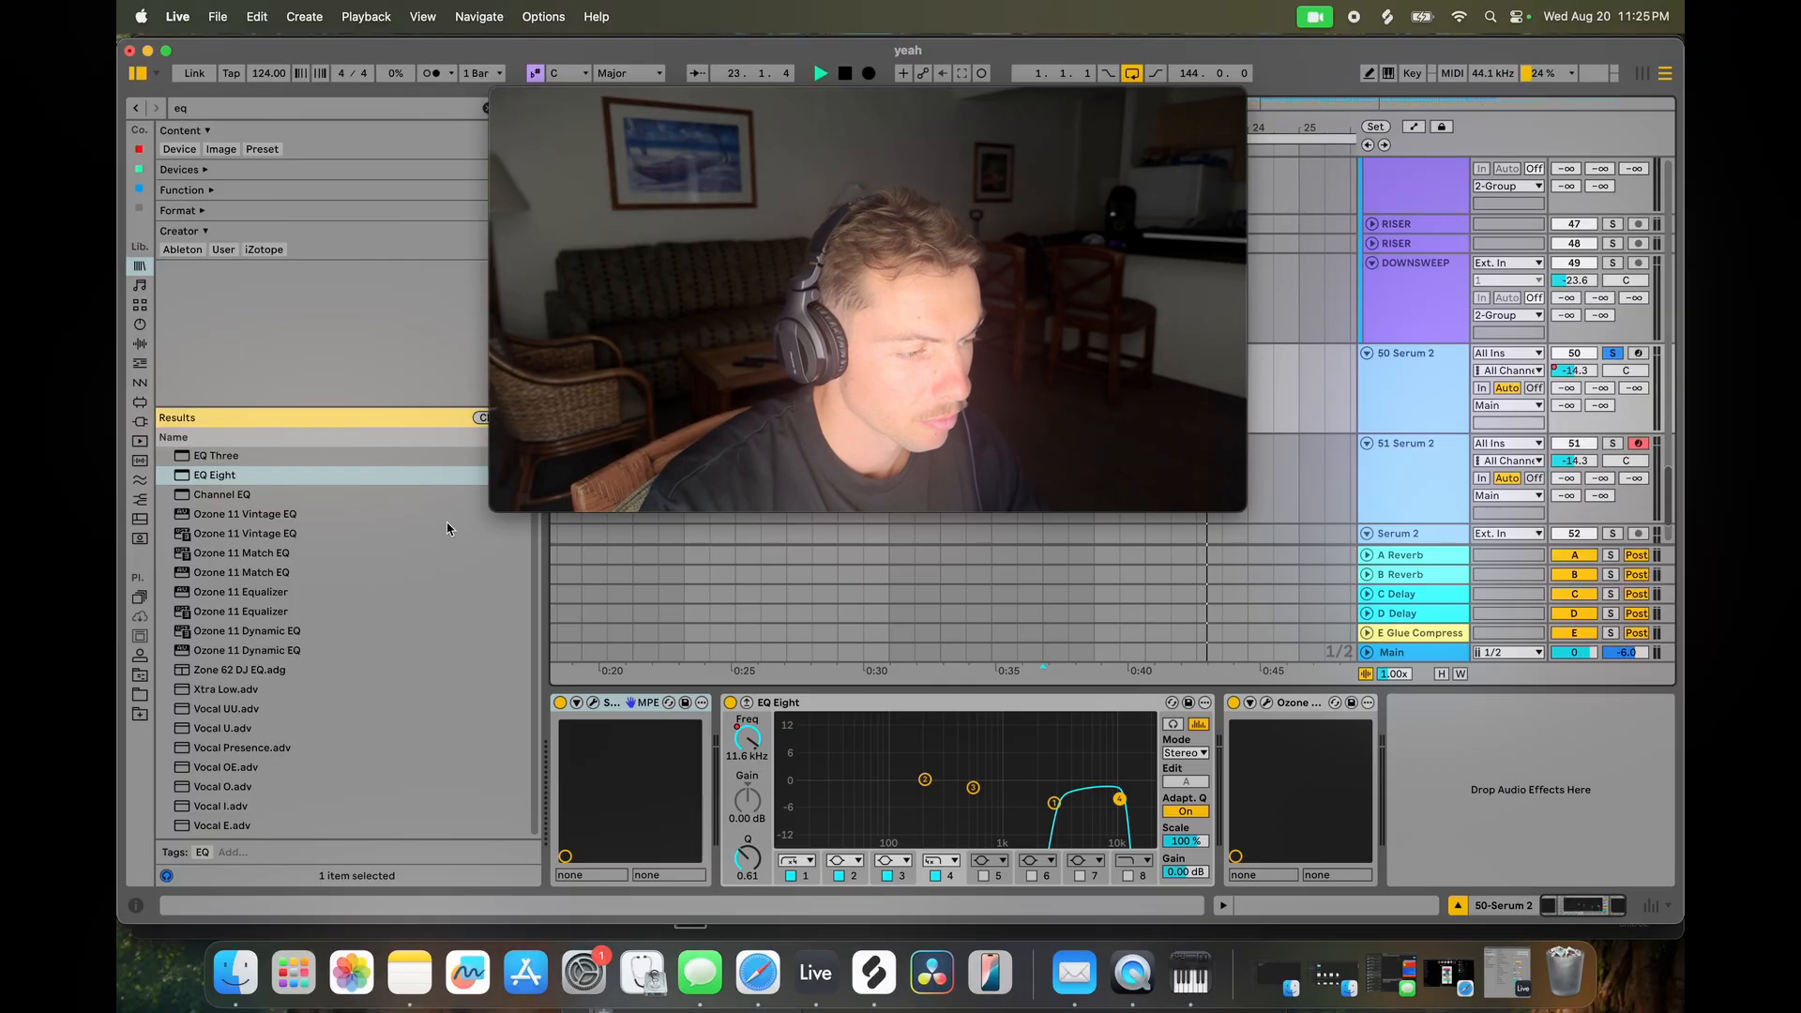
# Review the Serum 2 synth settings once more and uncover the tracks beneath the webcam window.
pyautogui.moveTo(964, 91); pyautogui.dragTo(1026, 122)
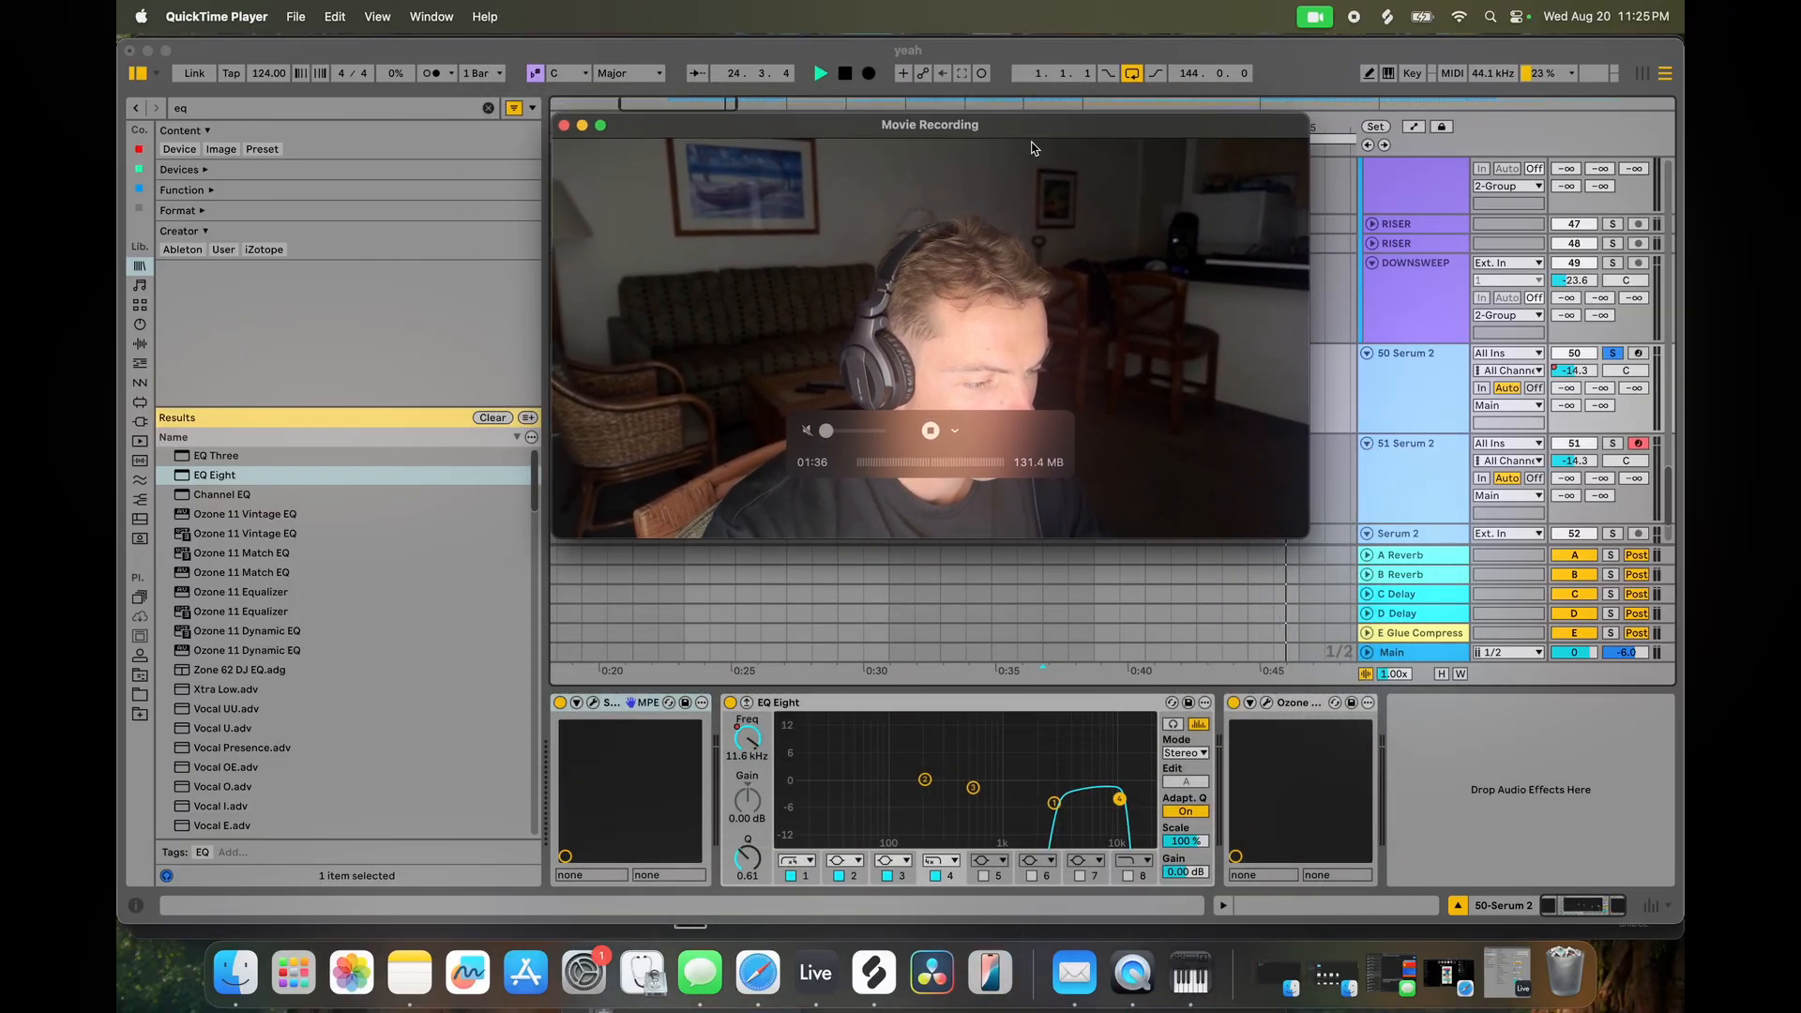
pyautogui.click(594, 704)
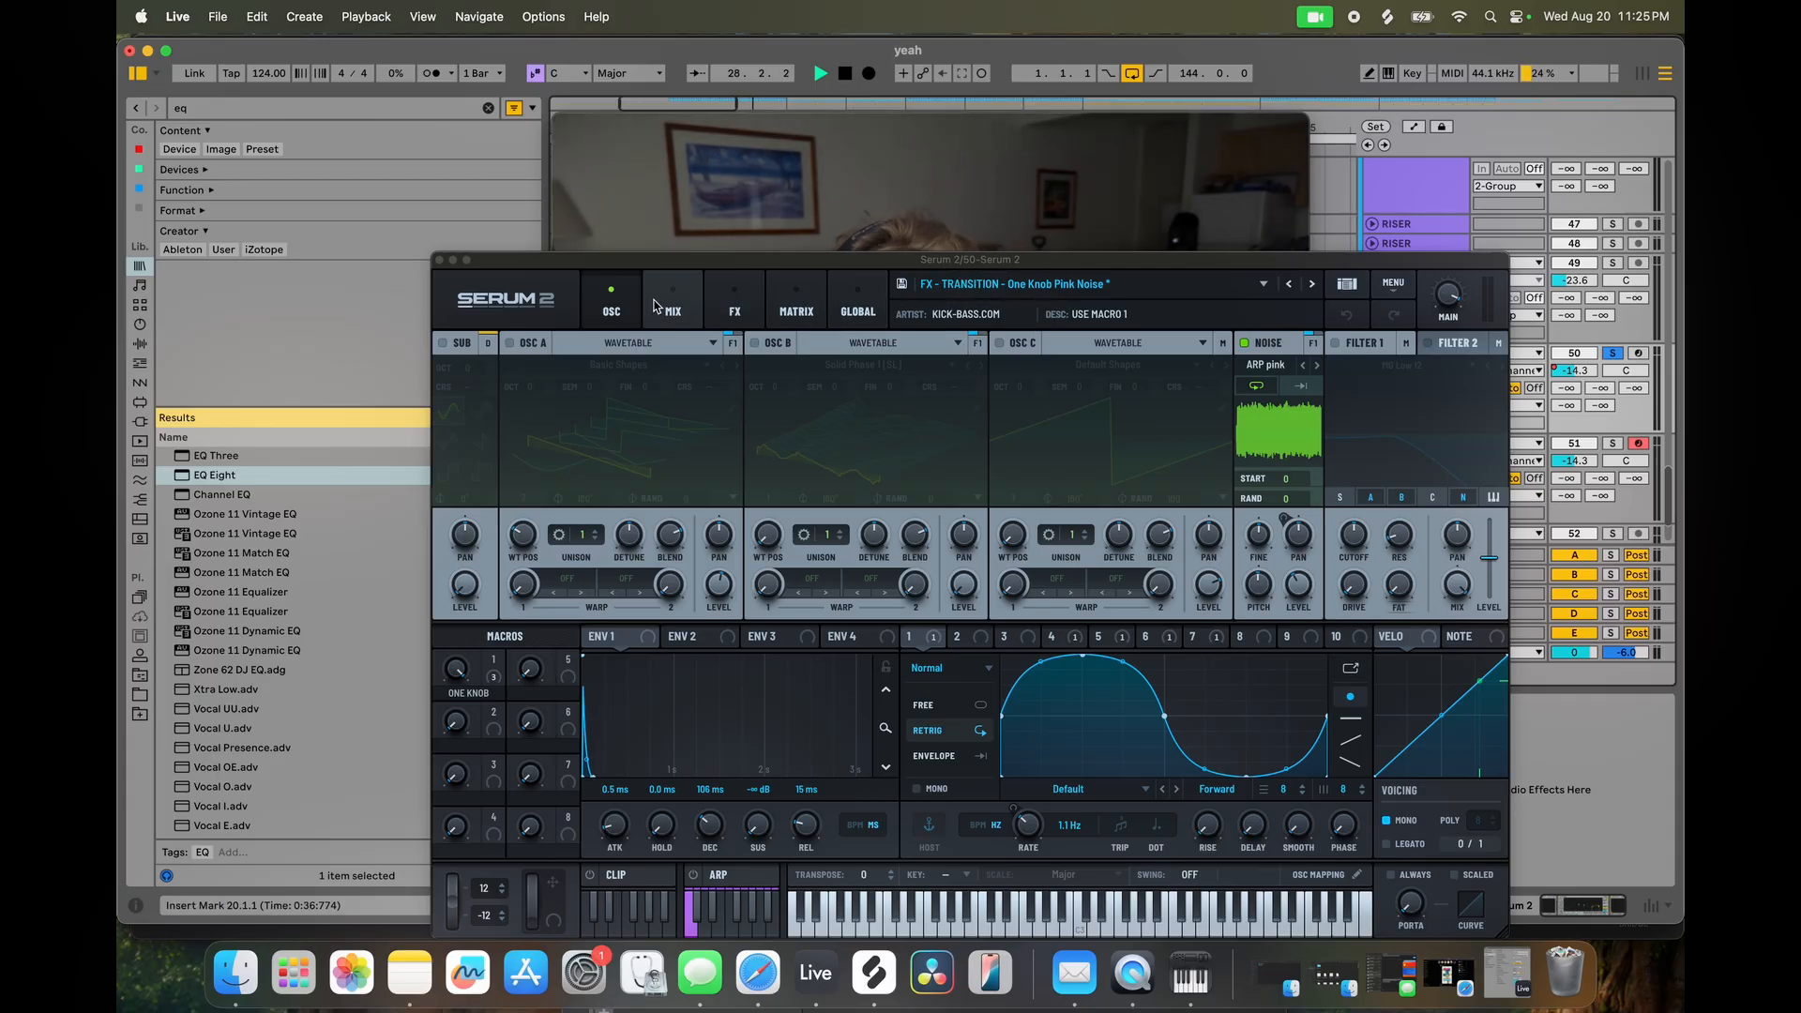
pyautogui.click(440, 261)
pyautogui.click(867, 124)
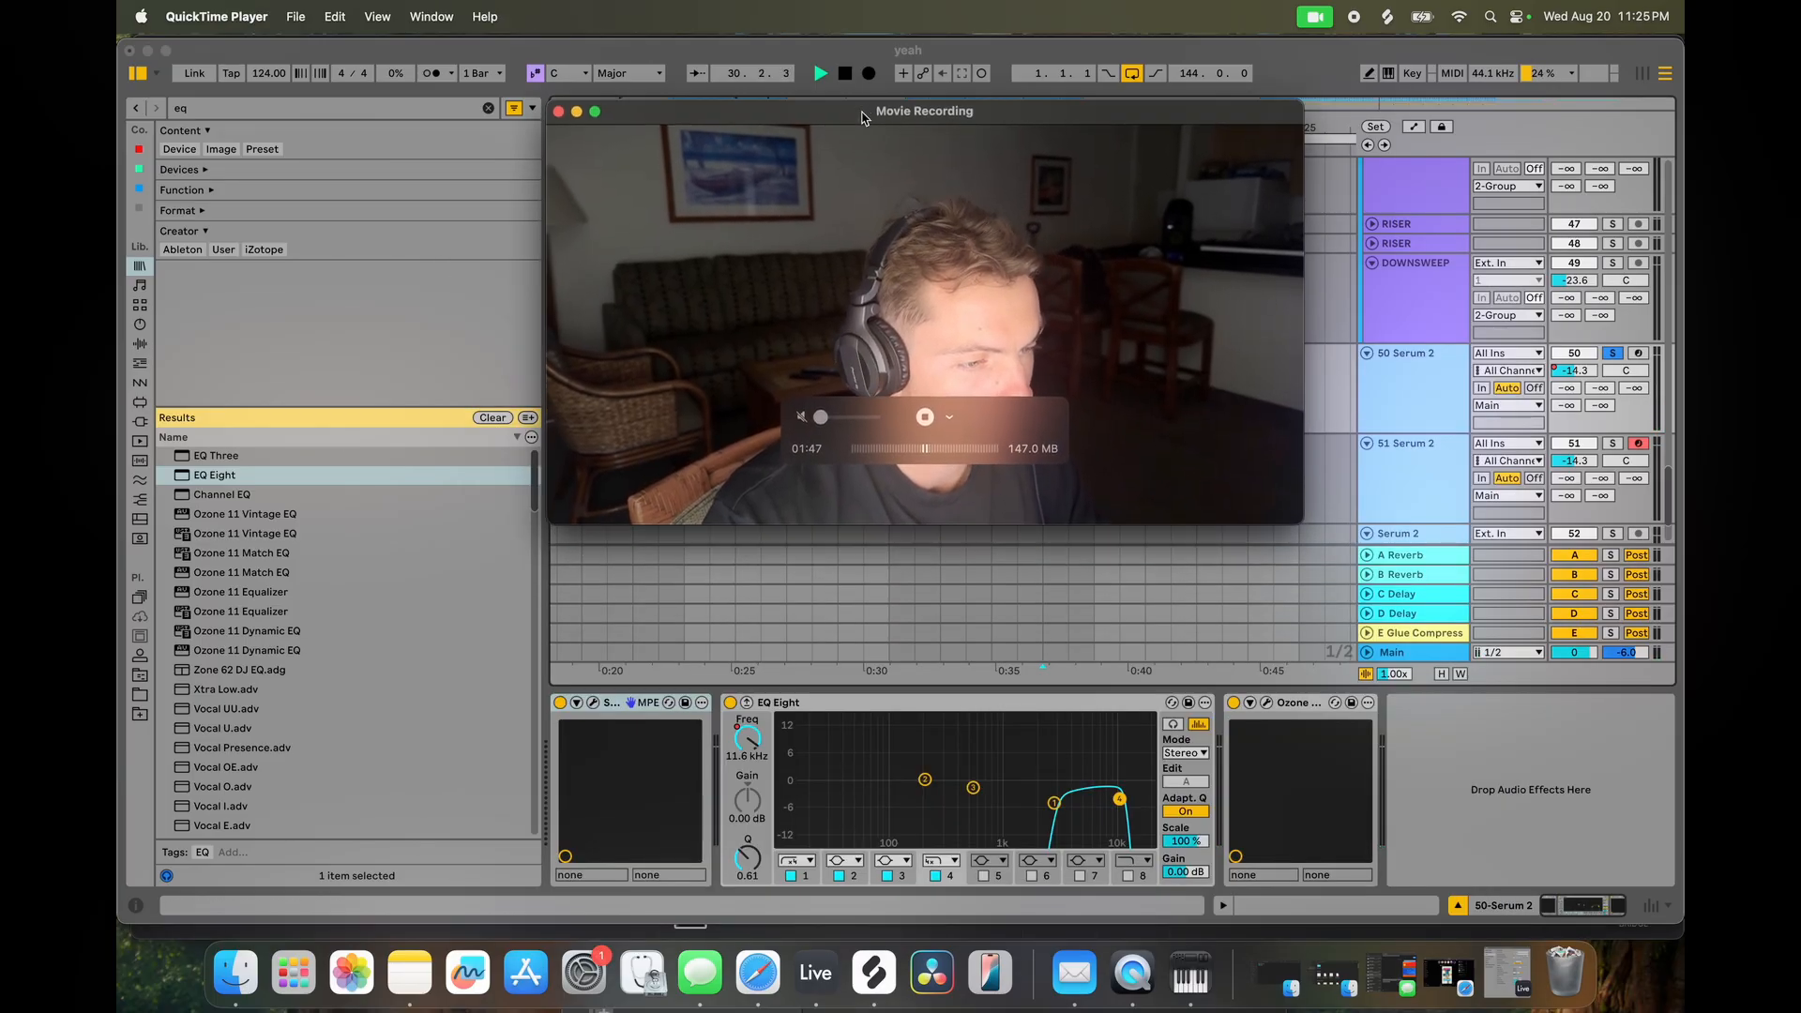
pyautogui.moveTo(863, 117); pyautogui.dragTo(865, 51)
pyautogui.scroll(-1, 924, 514)
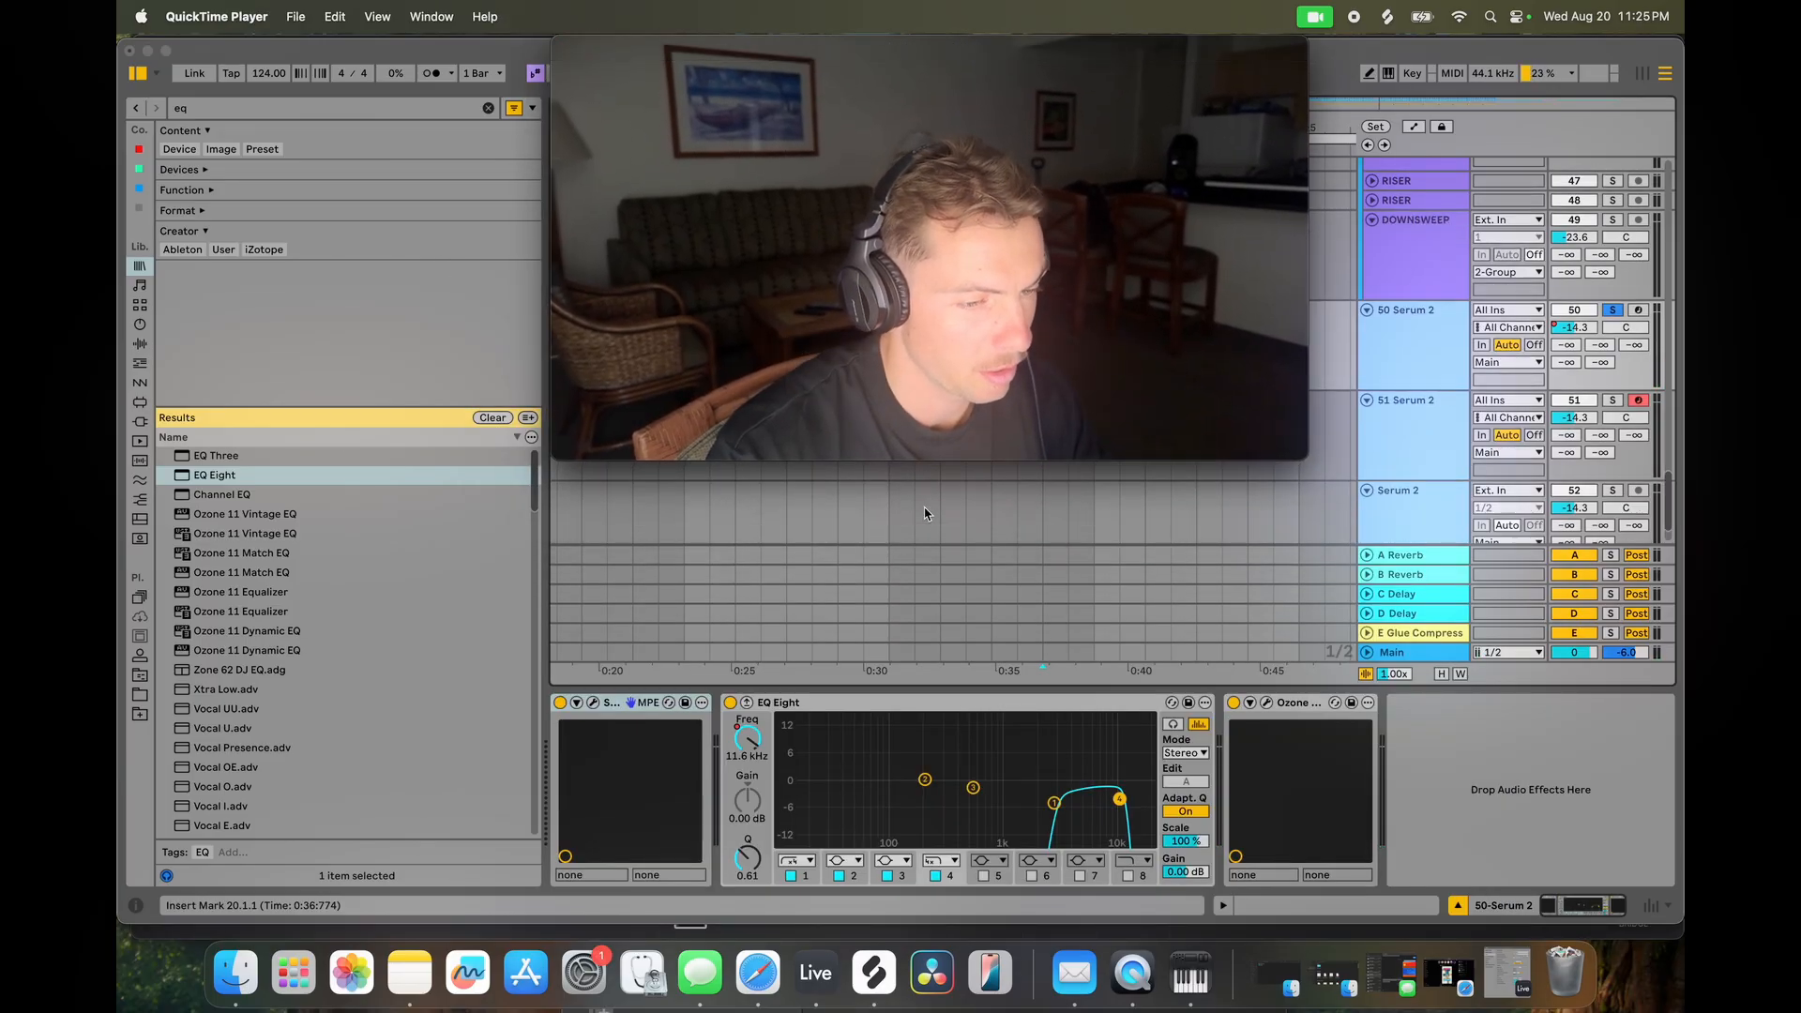
# Place the webcam window below the tracks and replay the soloed 50 Serum 2 clip from bar 20.4.1.
pyautogui.moveTo(849, 50); pyautogui.dragTo(863, 517)
pyautogui.click(926, 421)
pyautogui.click(1079, 348)
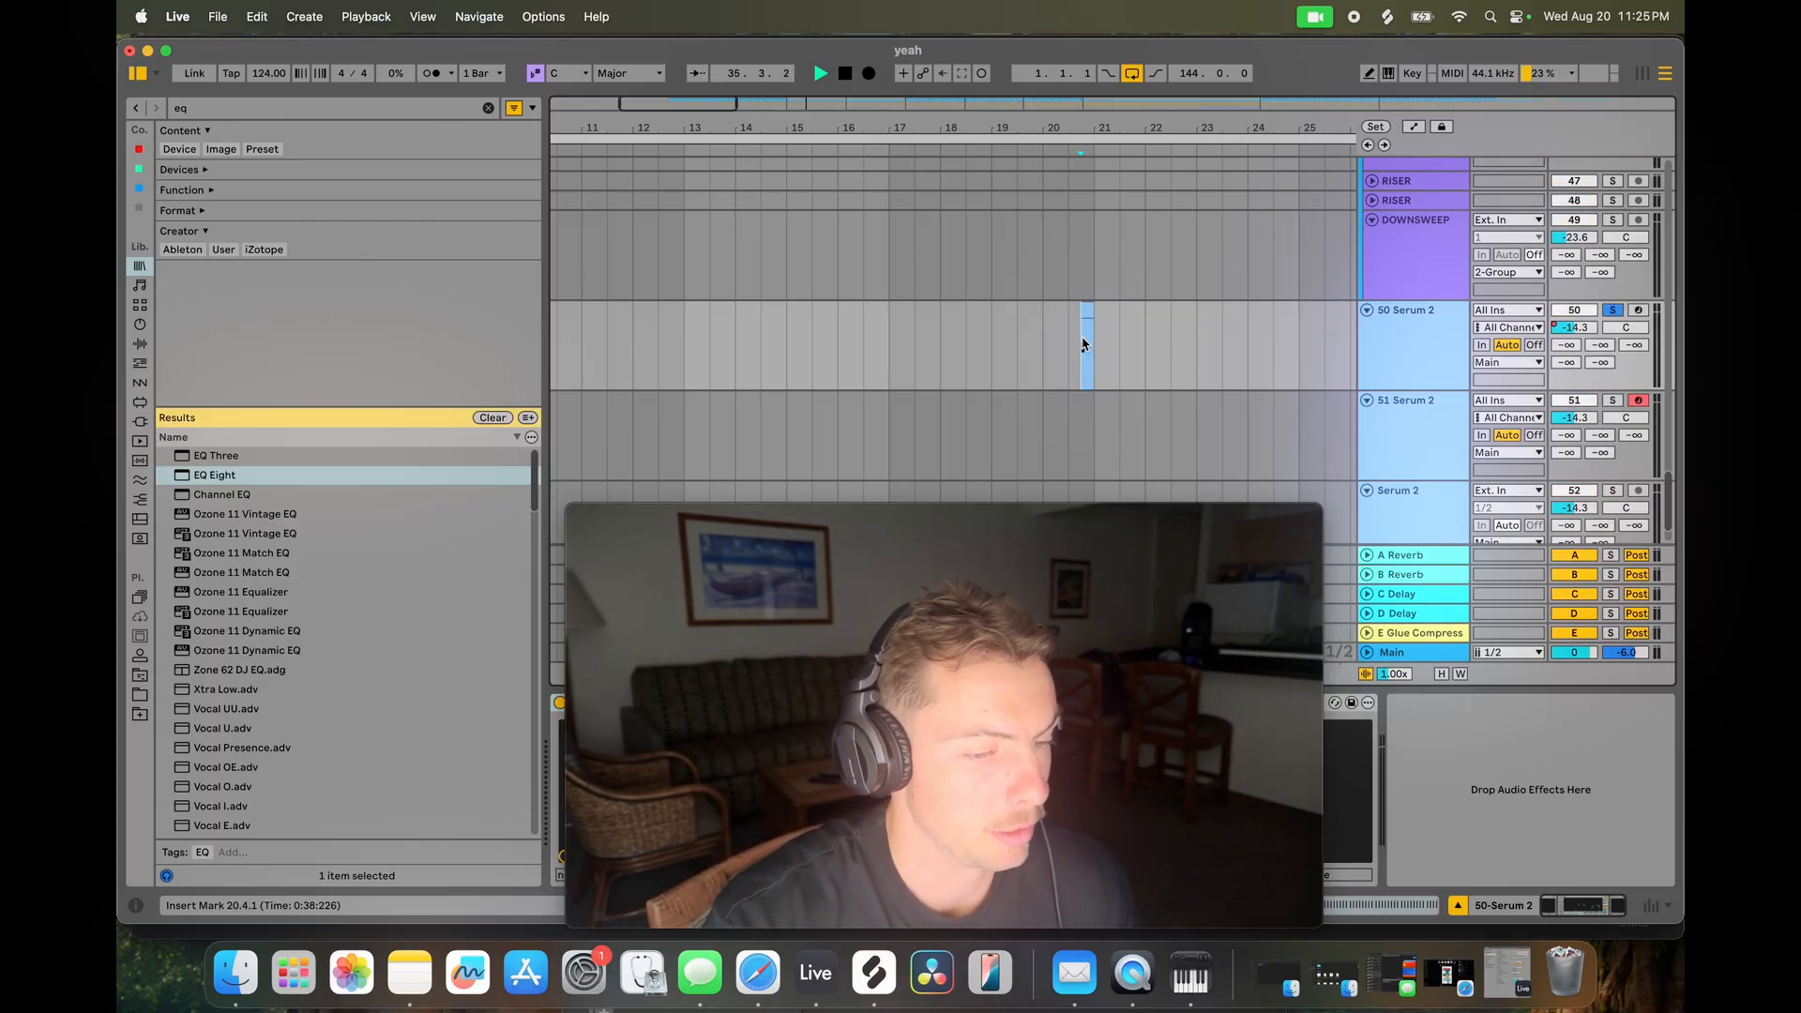
pyautogui.press('space')
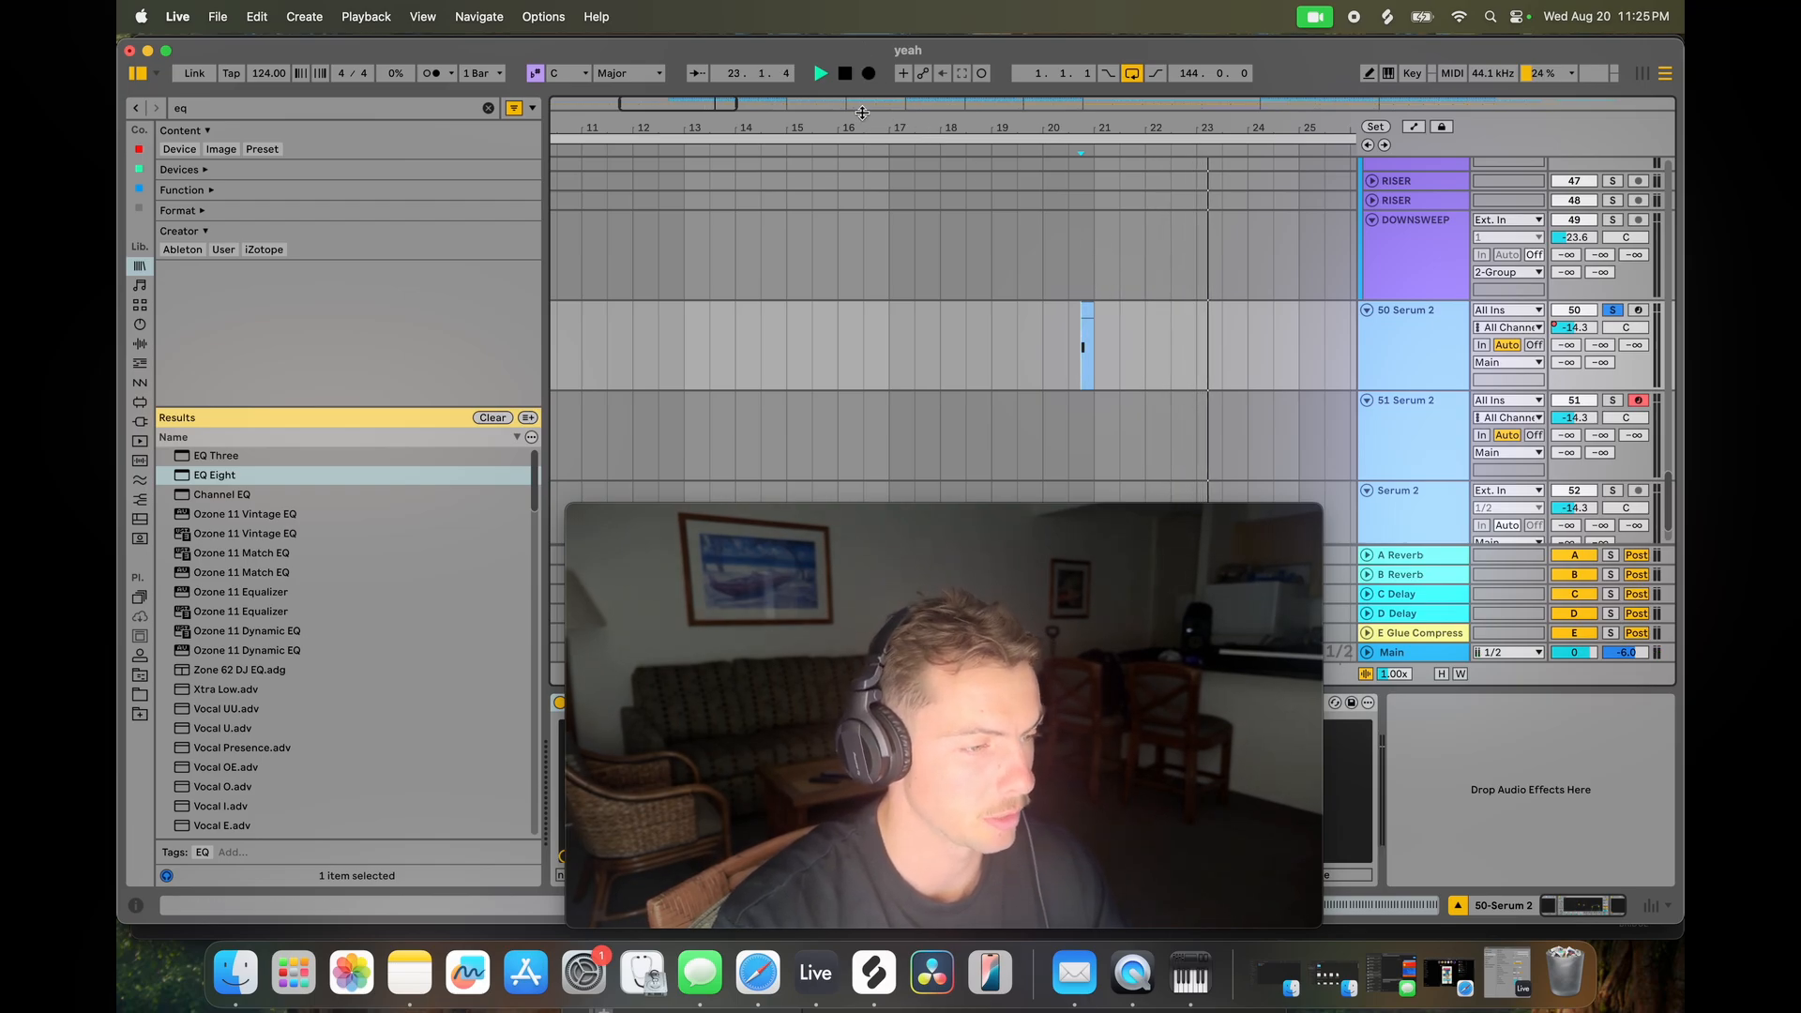
# Solo the bounced Serum 2 track 52 and play its first bounce tail clip from bar 31.1.1.
pyautogui.moveTo(897, 125); pyautogui.dragTo(825, 43)
pyautogui.scroll(-2, 837, 351)
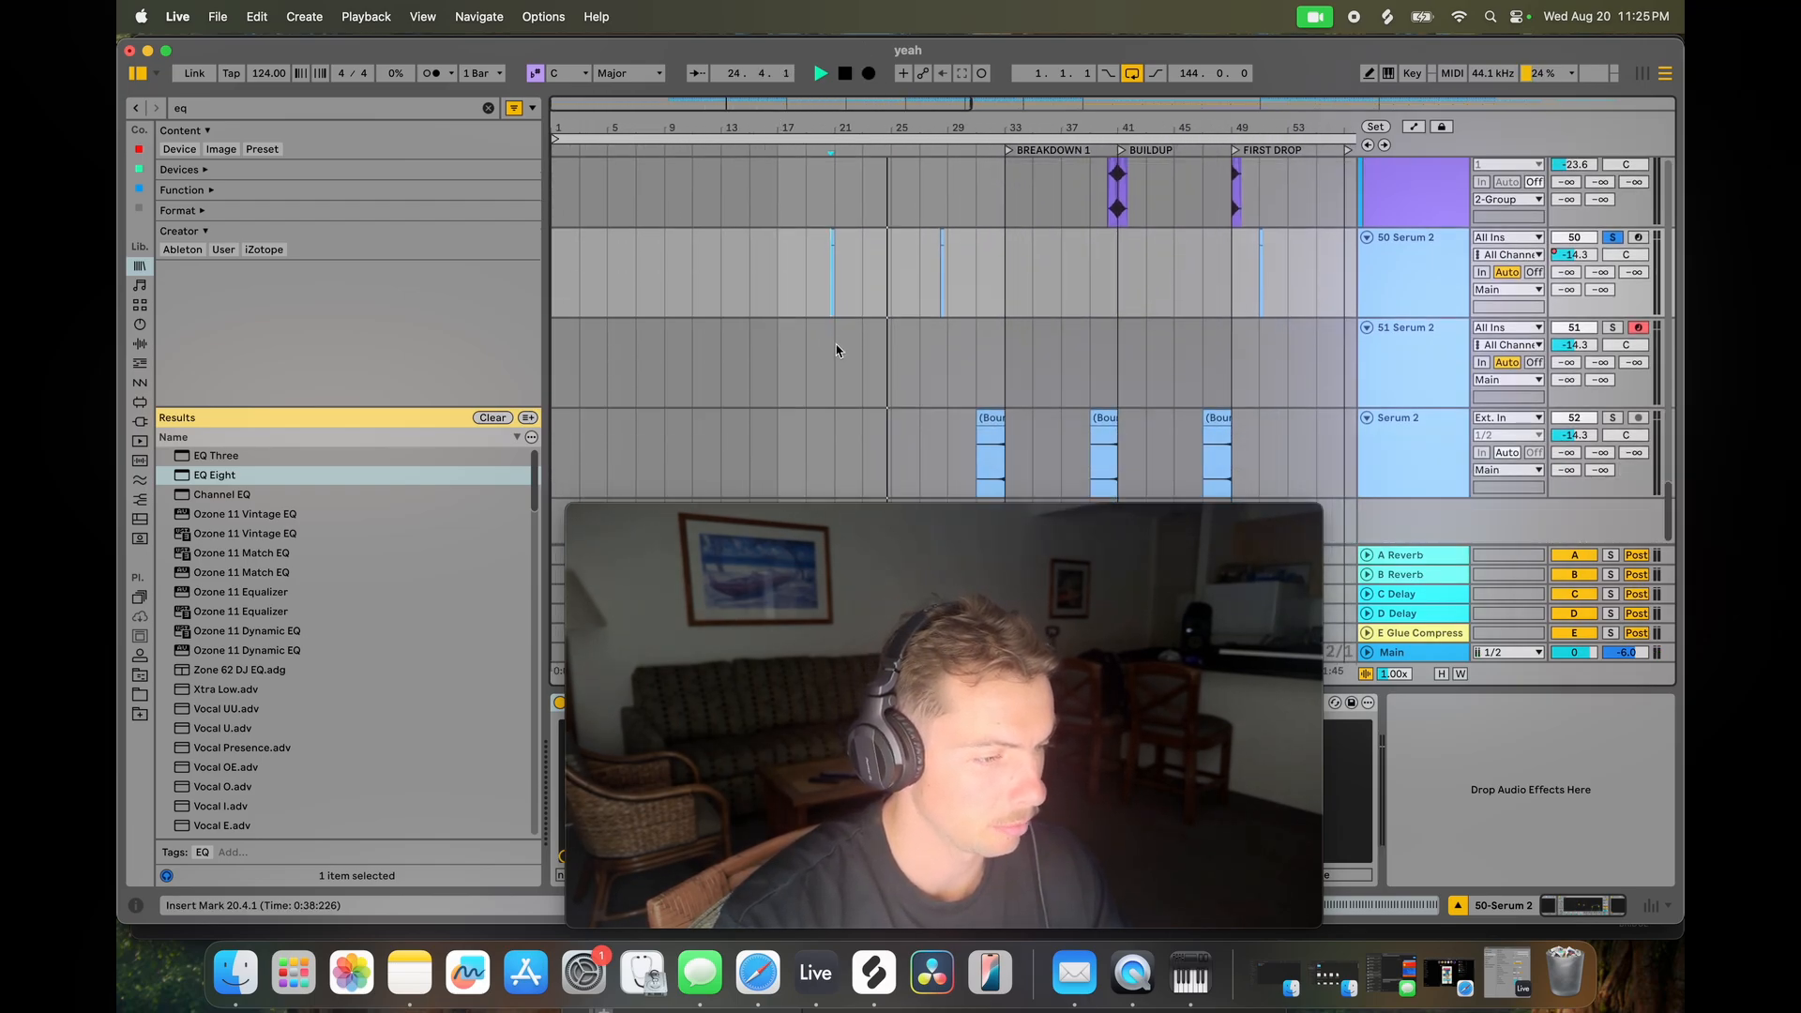
pyautogui.click(978, 467)
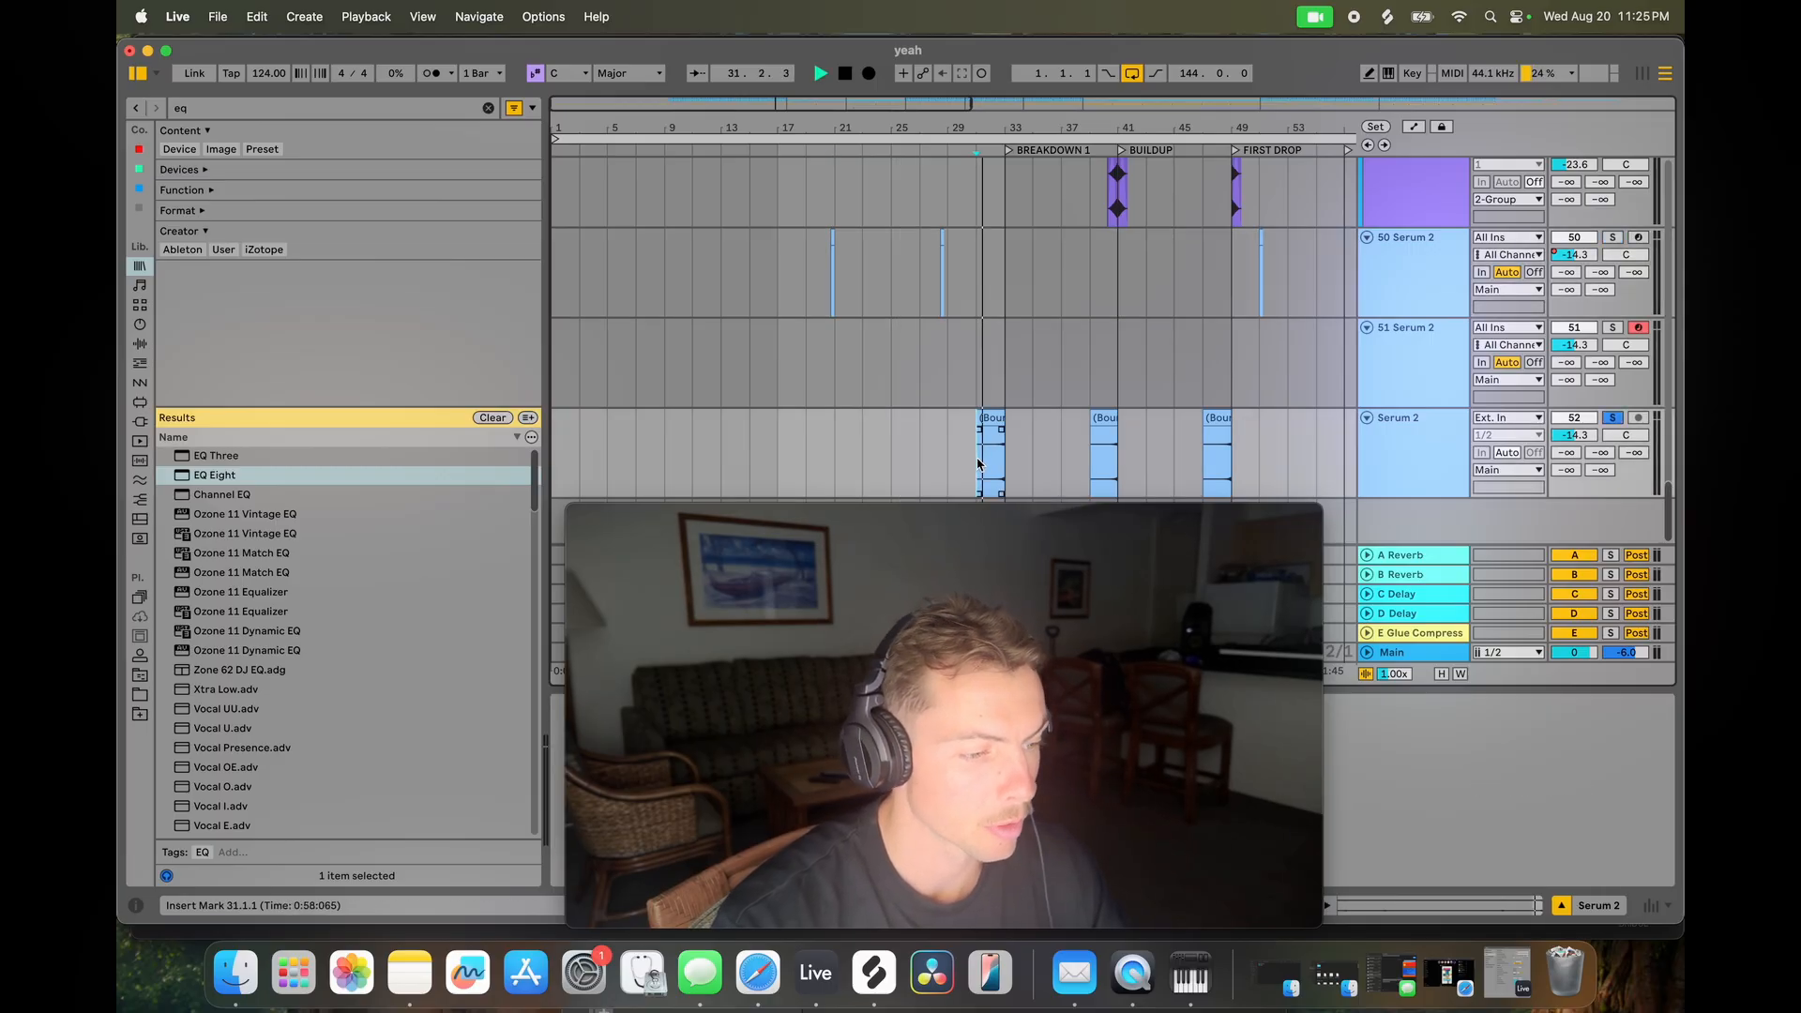
pyautogui.moveTo(994, 128); pyautogui.dragTo(829, 469)
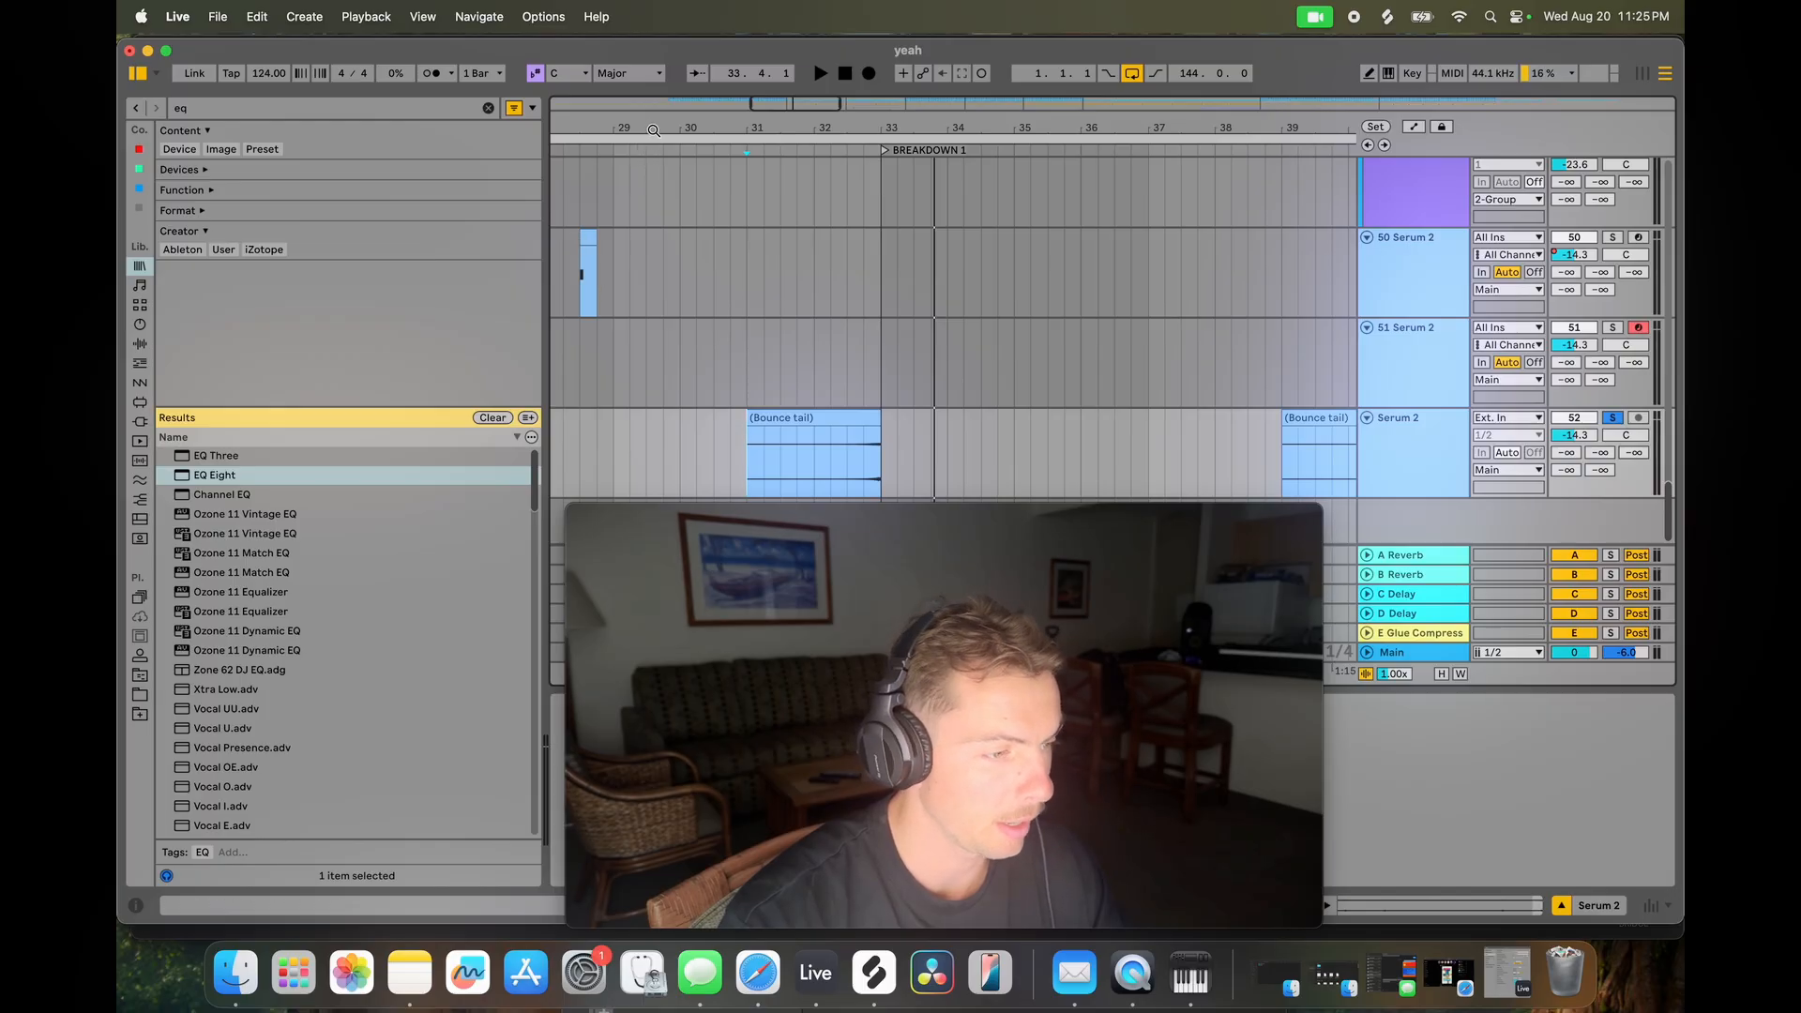
# Compare the bounce tail leading into BREAKDOWN 1 in the full mix and soloed, playing from bar 31.
pyautogui.moveTo(662, 128); pyautogui.dragTo(716, 130)
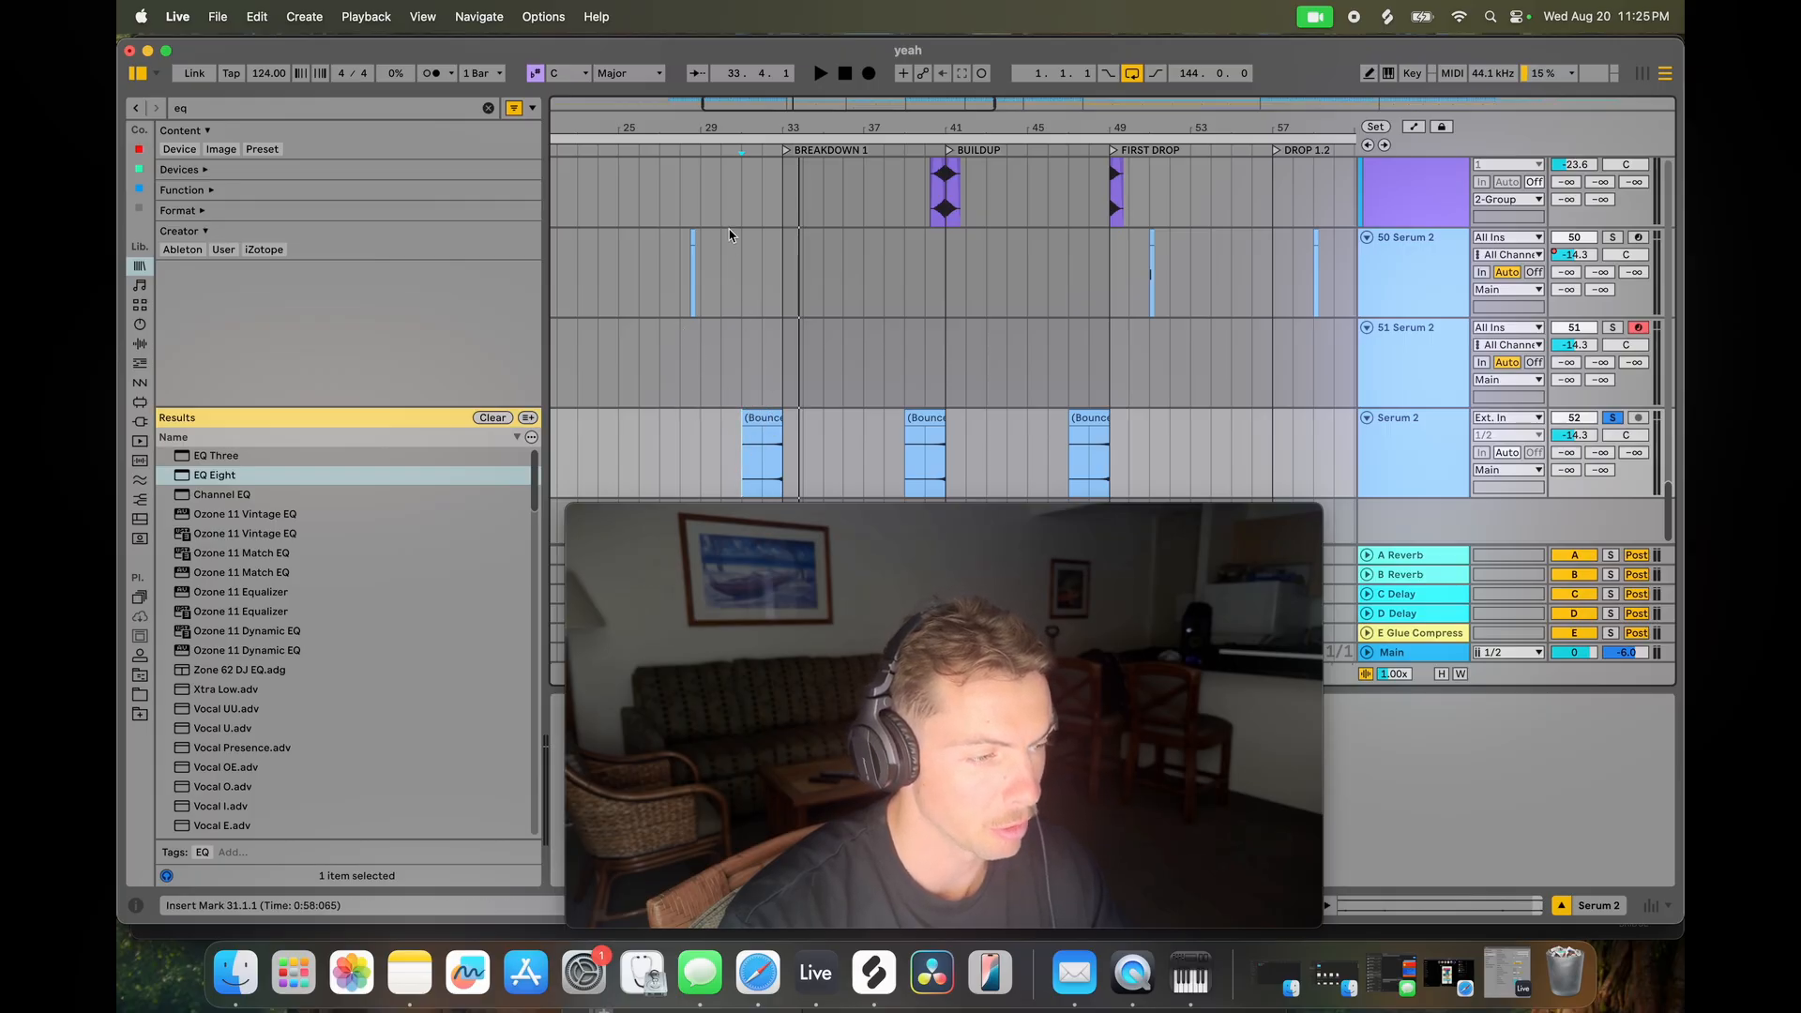
pyautogui.moveTo(747, 131); pyautogui.dragTo(844, 394)
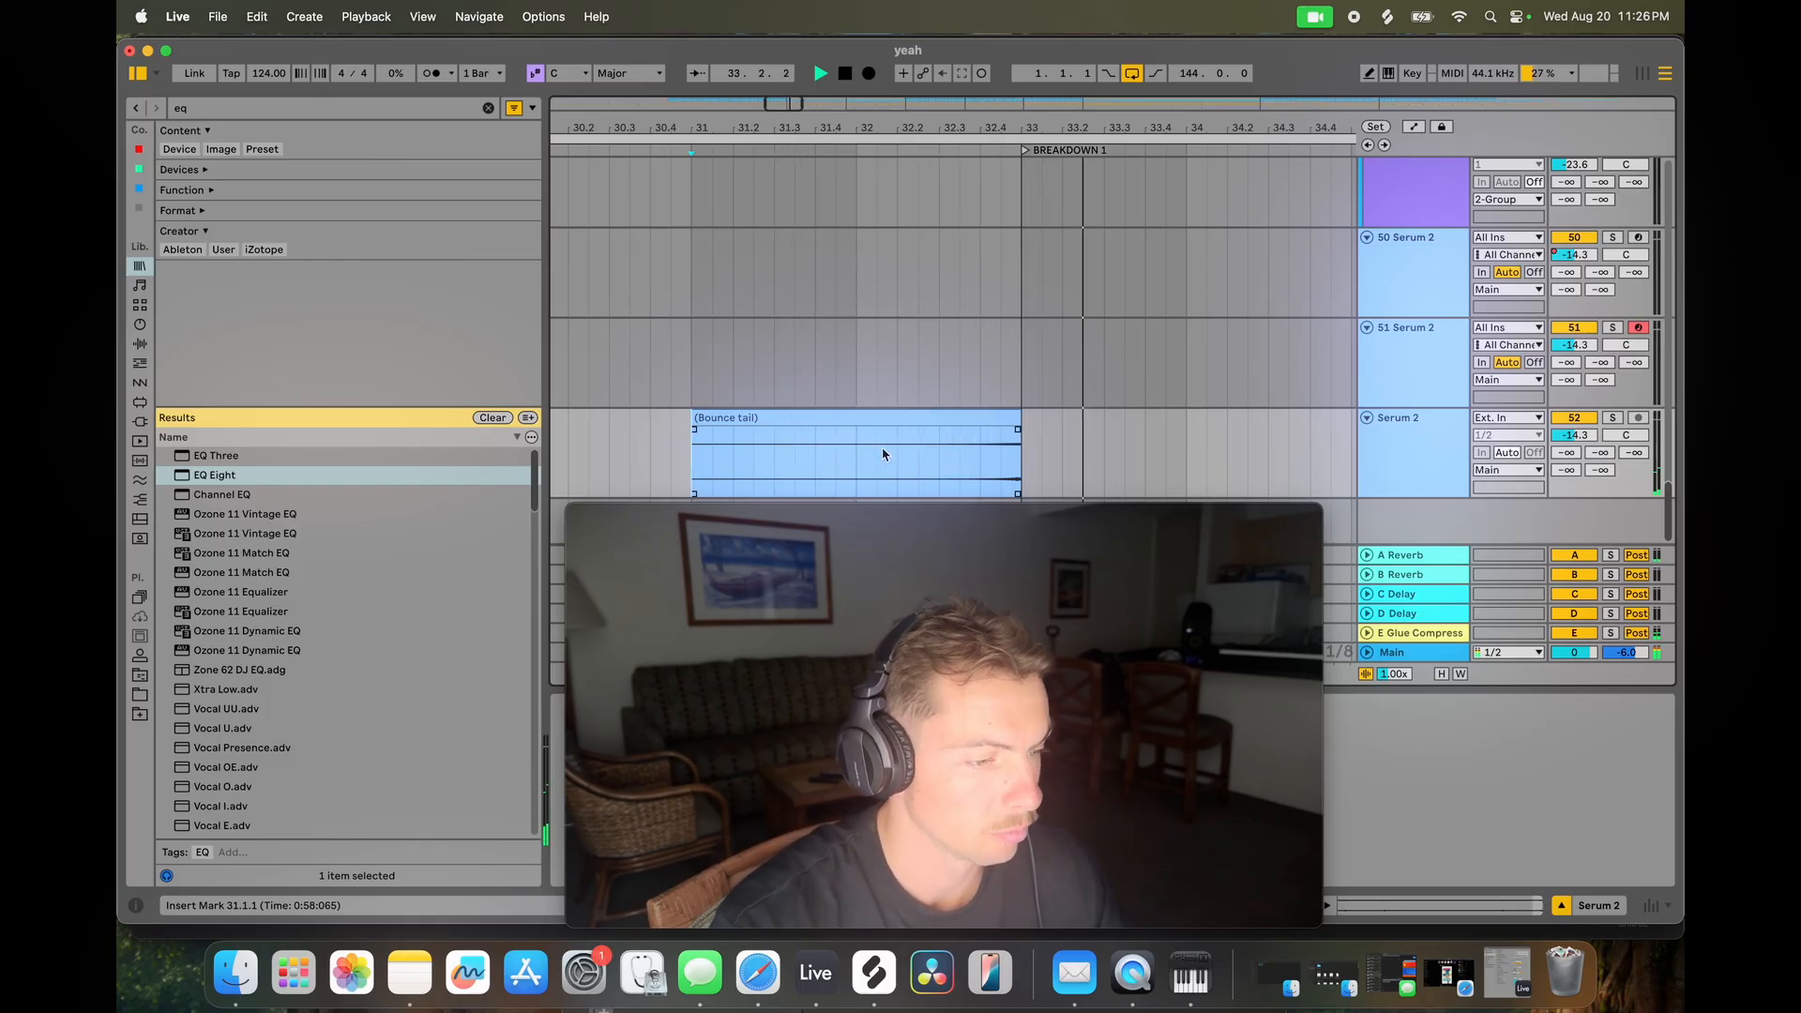
pyautogui.press('s')
pyautogui.press('space')
pyautogui.press('space')
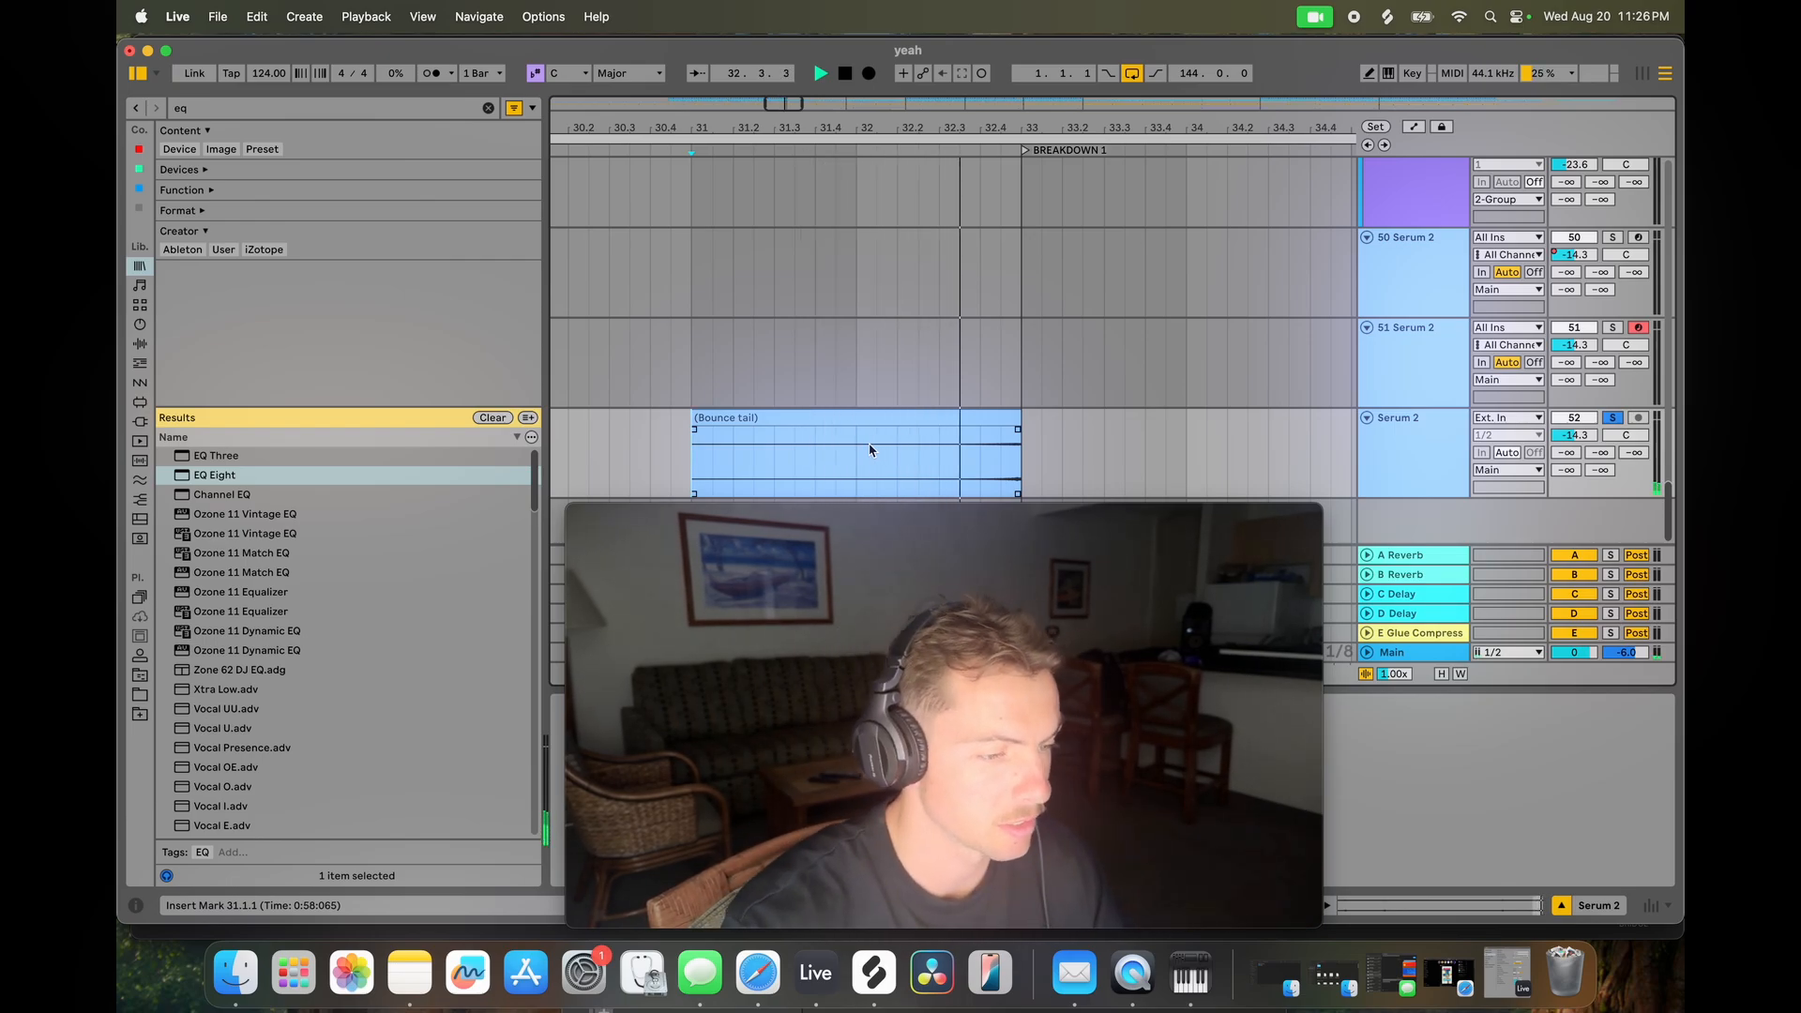
pyautogui.moveTo(984, 507)
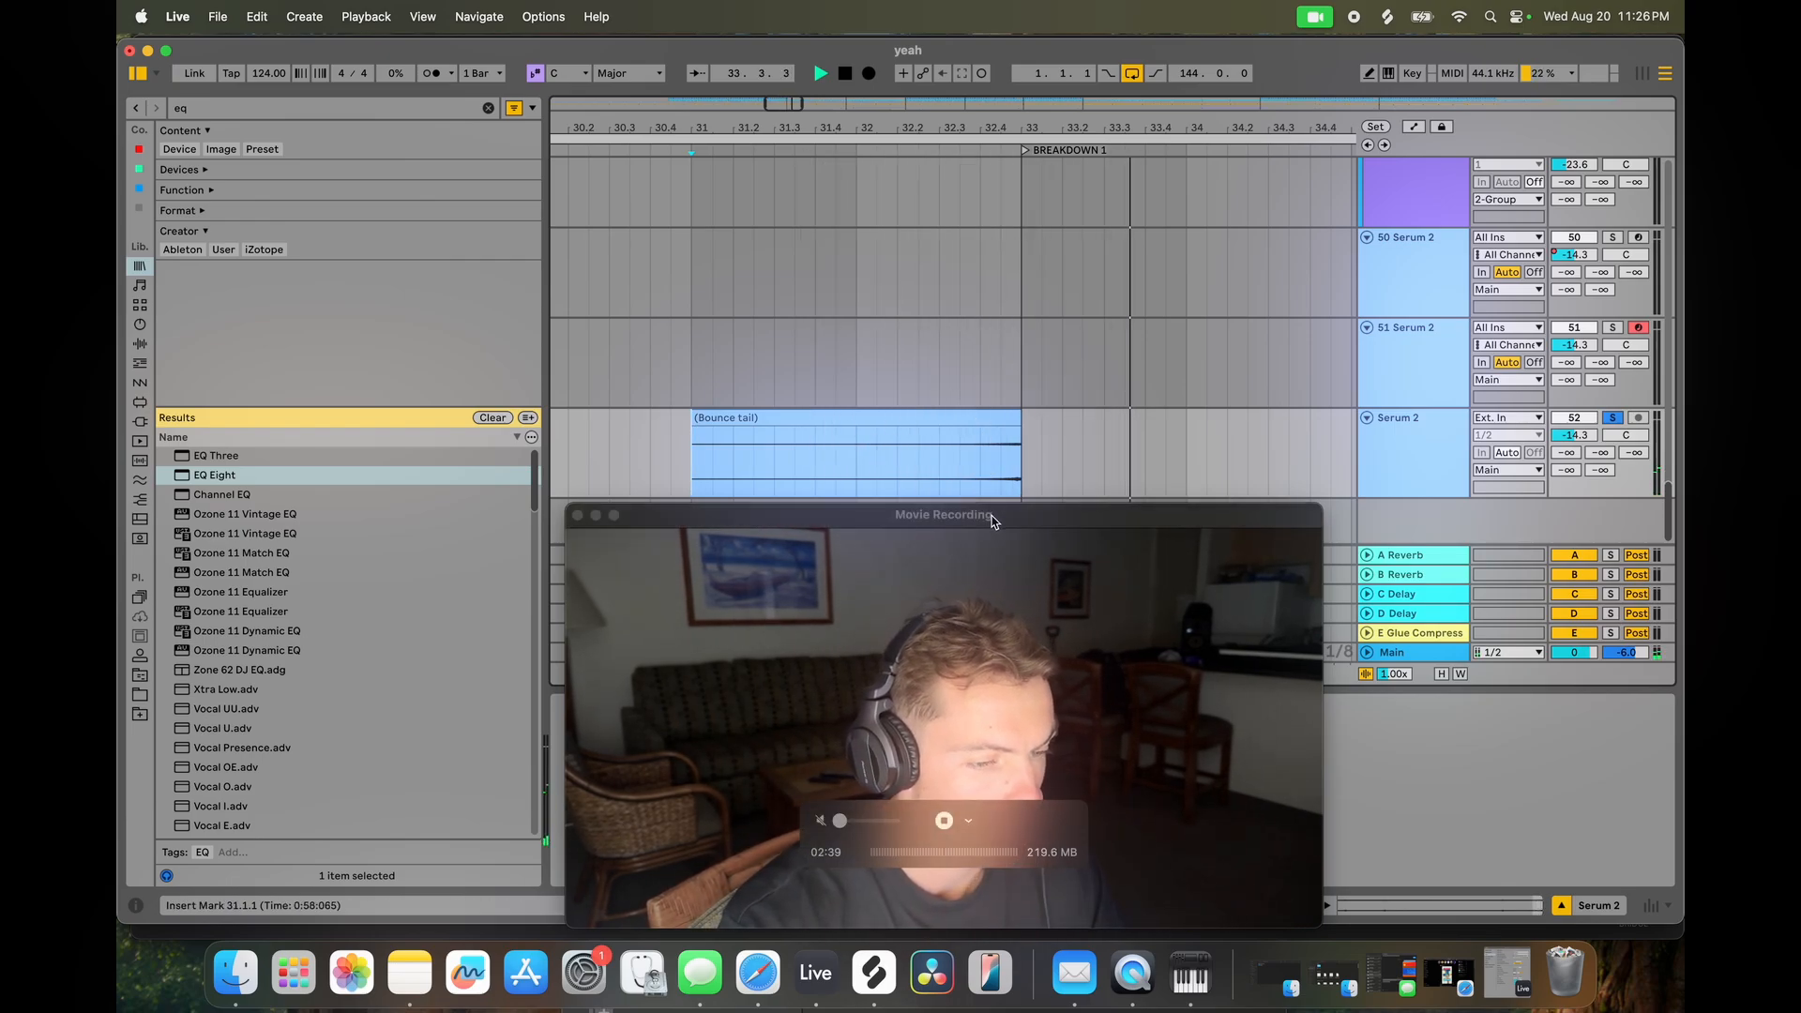
pyautogui.moveTo(1029, 127); pyautogui.dragTo(1010, 36)
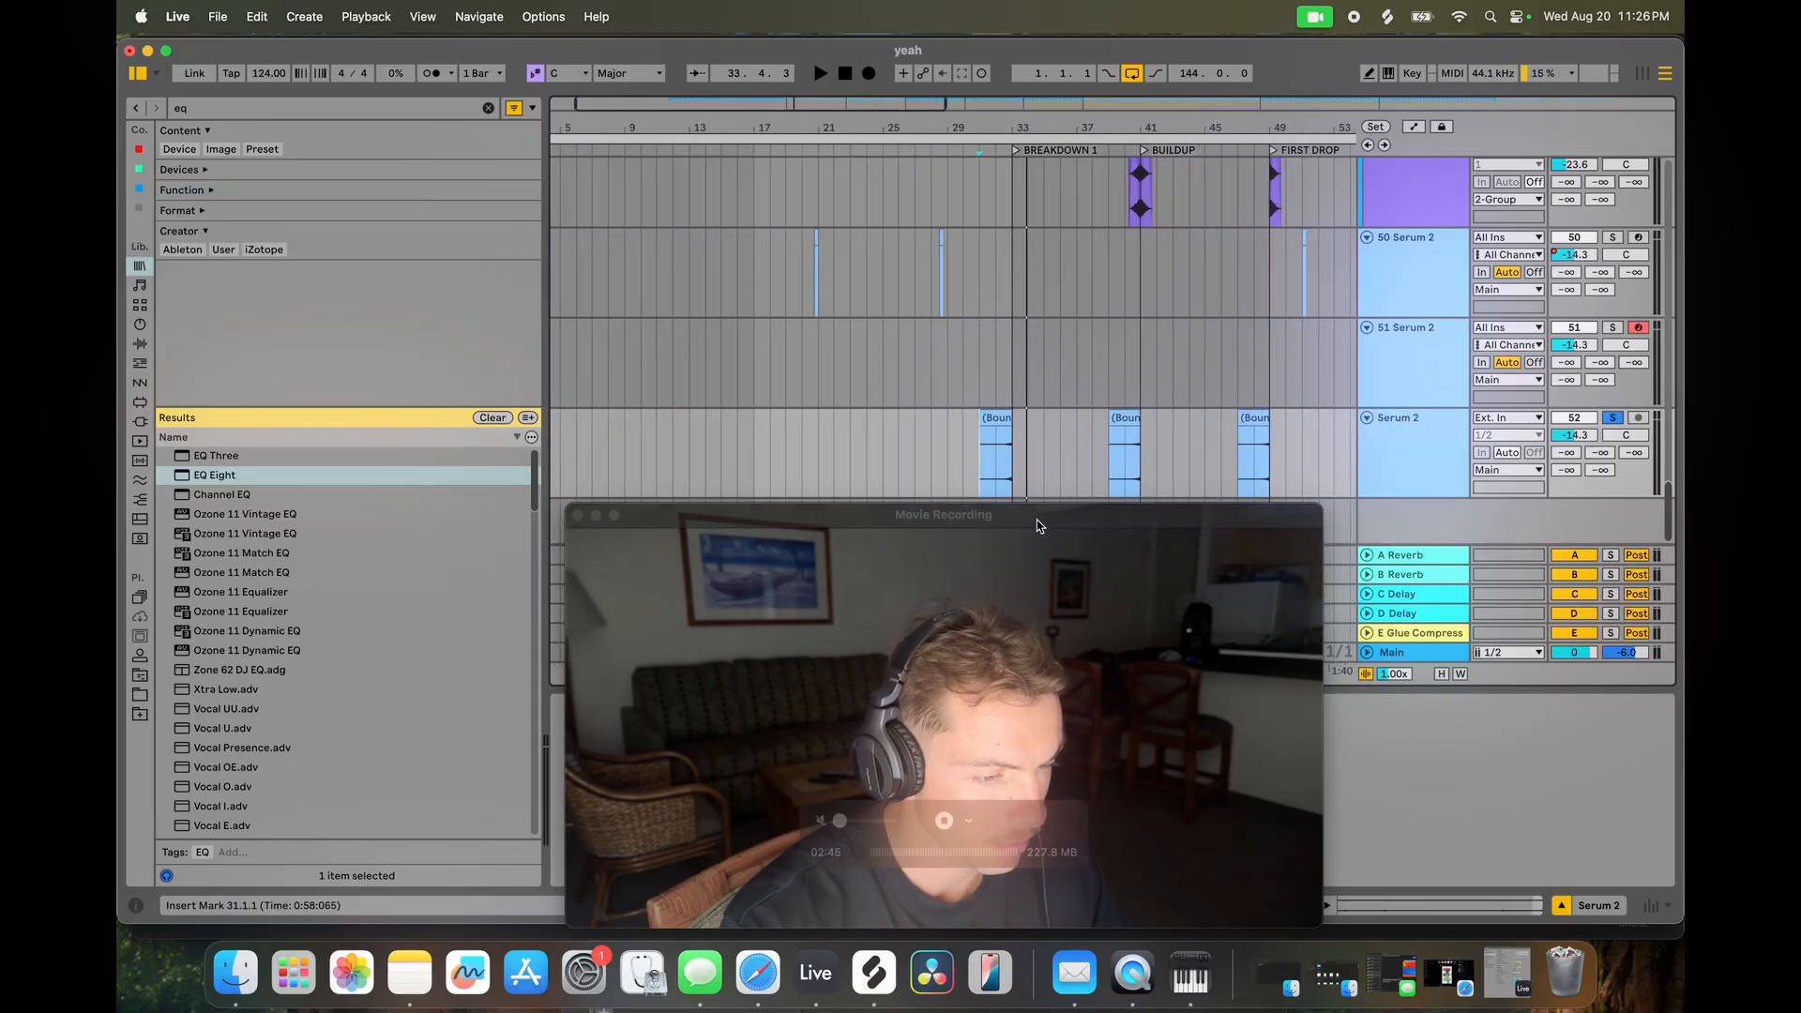
# Unfold the Main track and show its mastering device chain from the Utility onward, clear of the webcam window.
pyautogui.moveTo(1037, 522)
pyautogui.mouseDown()
pyautogui.moveTo(1017, 310)
pyautogui.moveTo(1041, 533)
pyautogui.mouseUp()
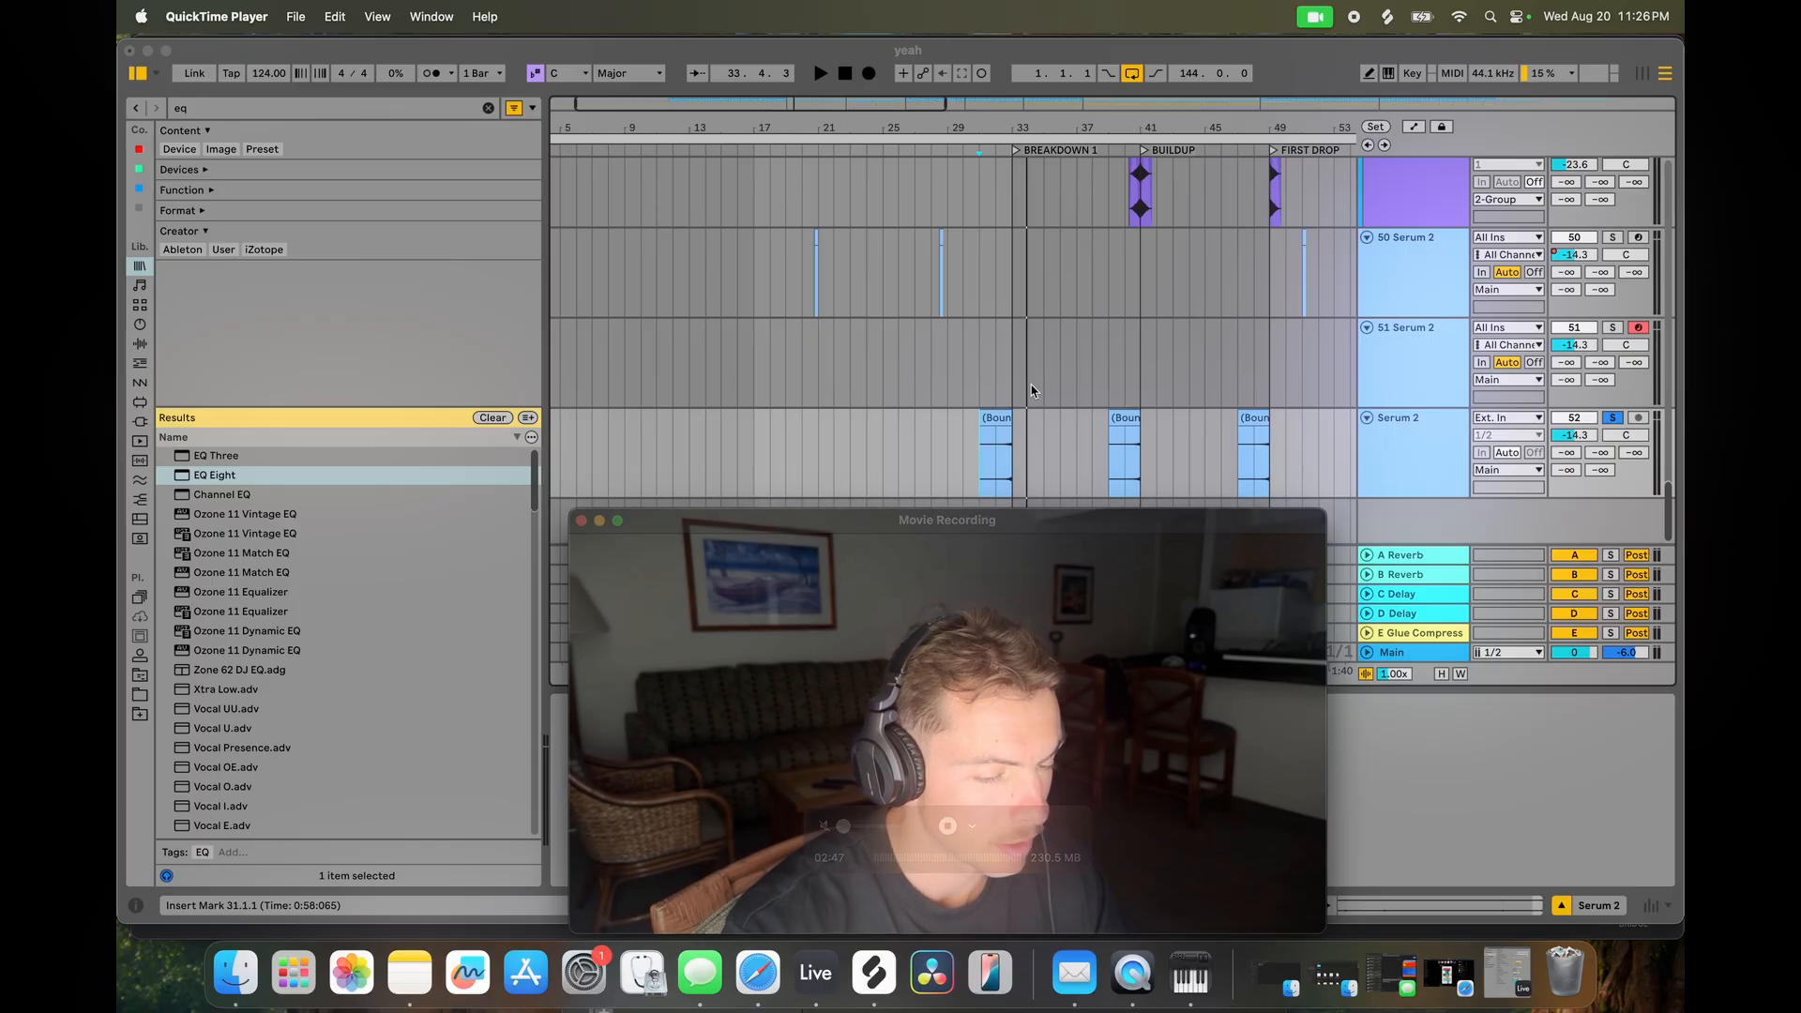
pyautogui.scroll(2, 1109, 389)
pyautogui.scroll(-2, 1141, 391)
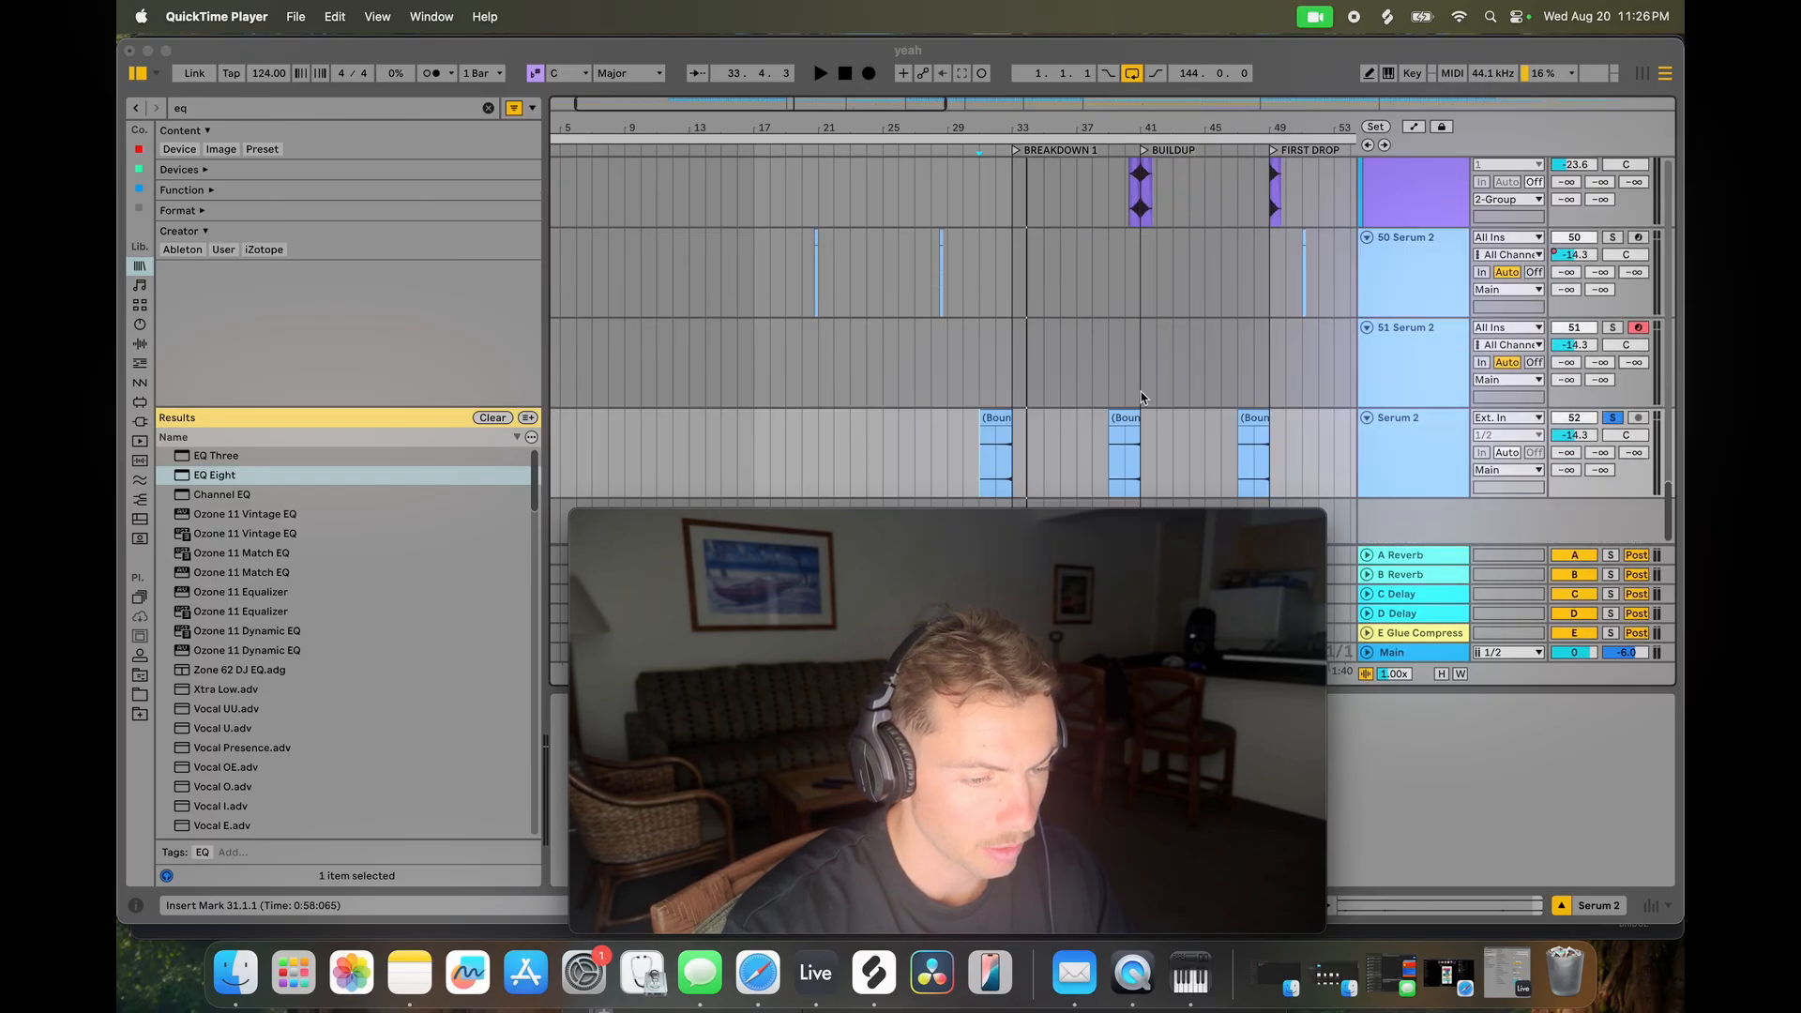
pyautogui.moveTo(1202, 559); pyautogui.dragTo(1258, 820)
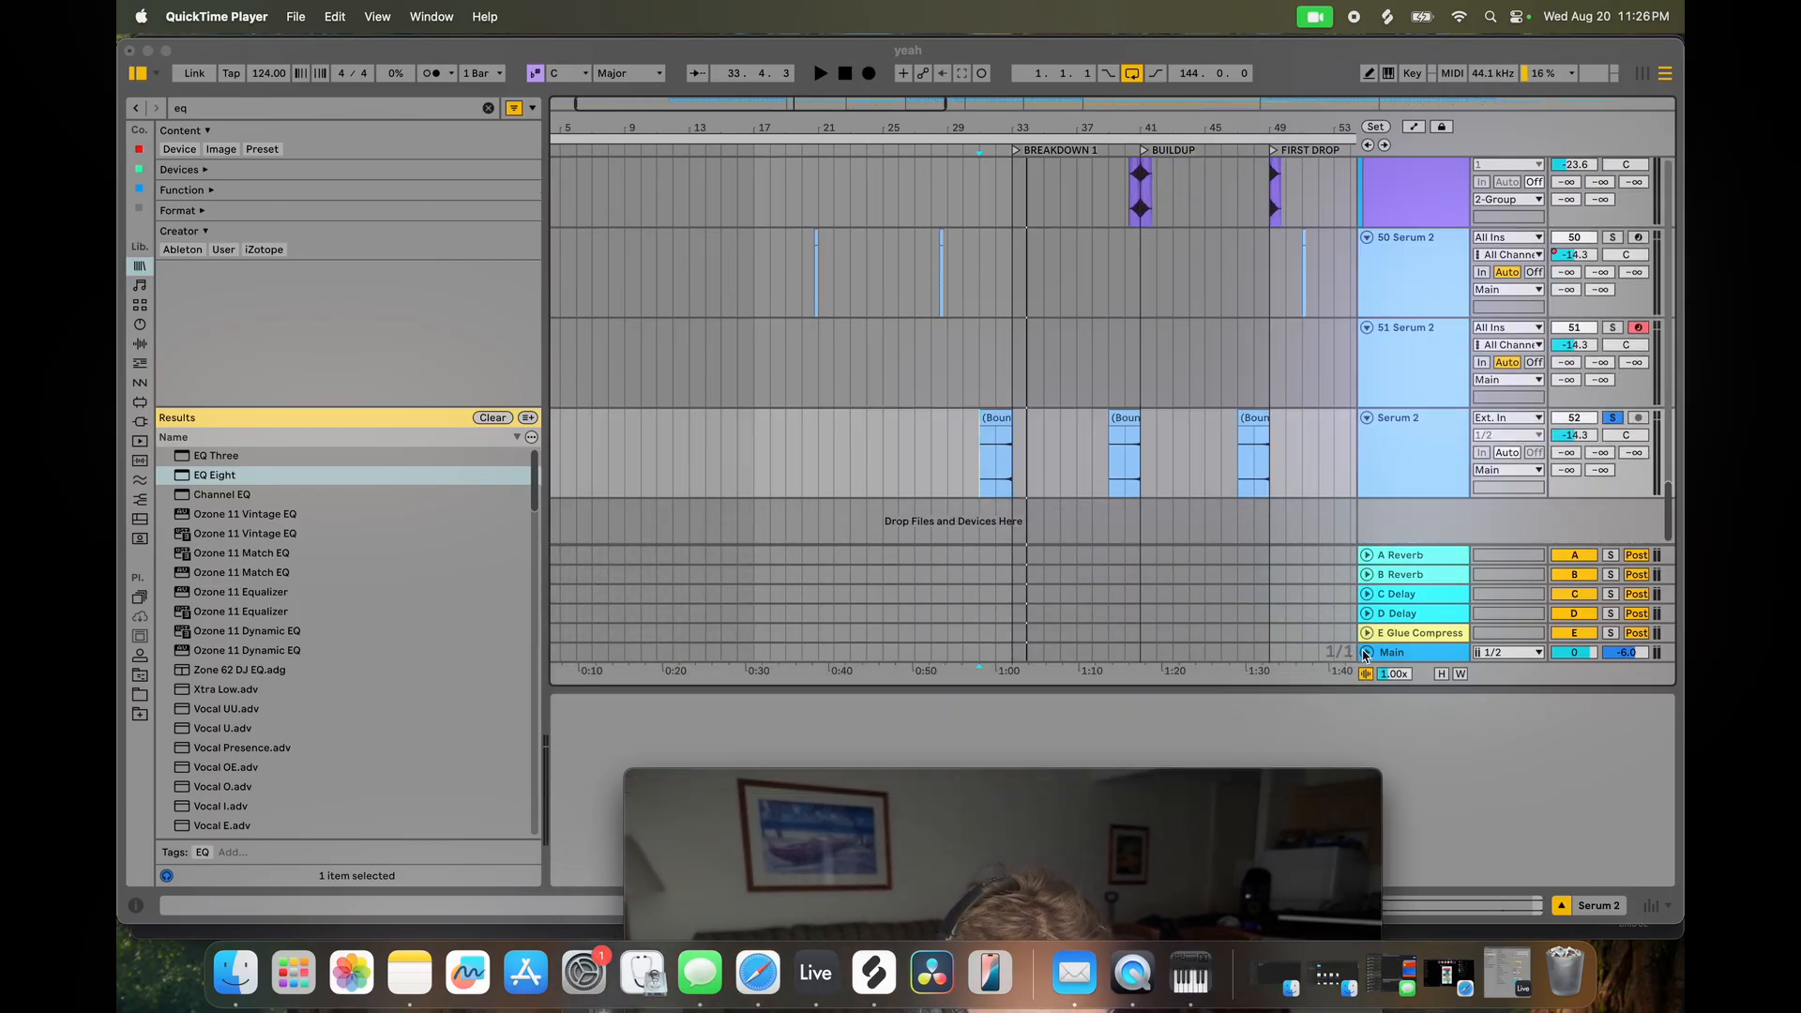
pyautogui.click(1365, 653)
pyautogui.click(1140, 609)
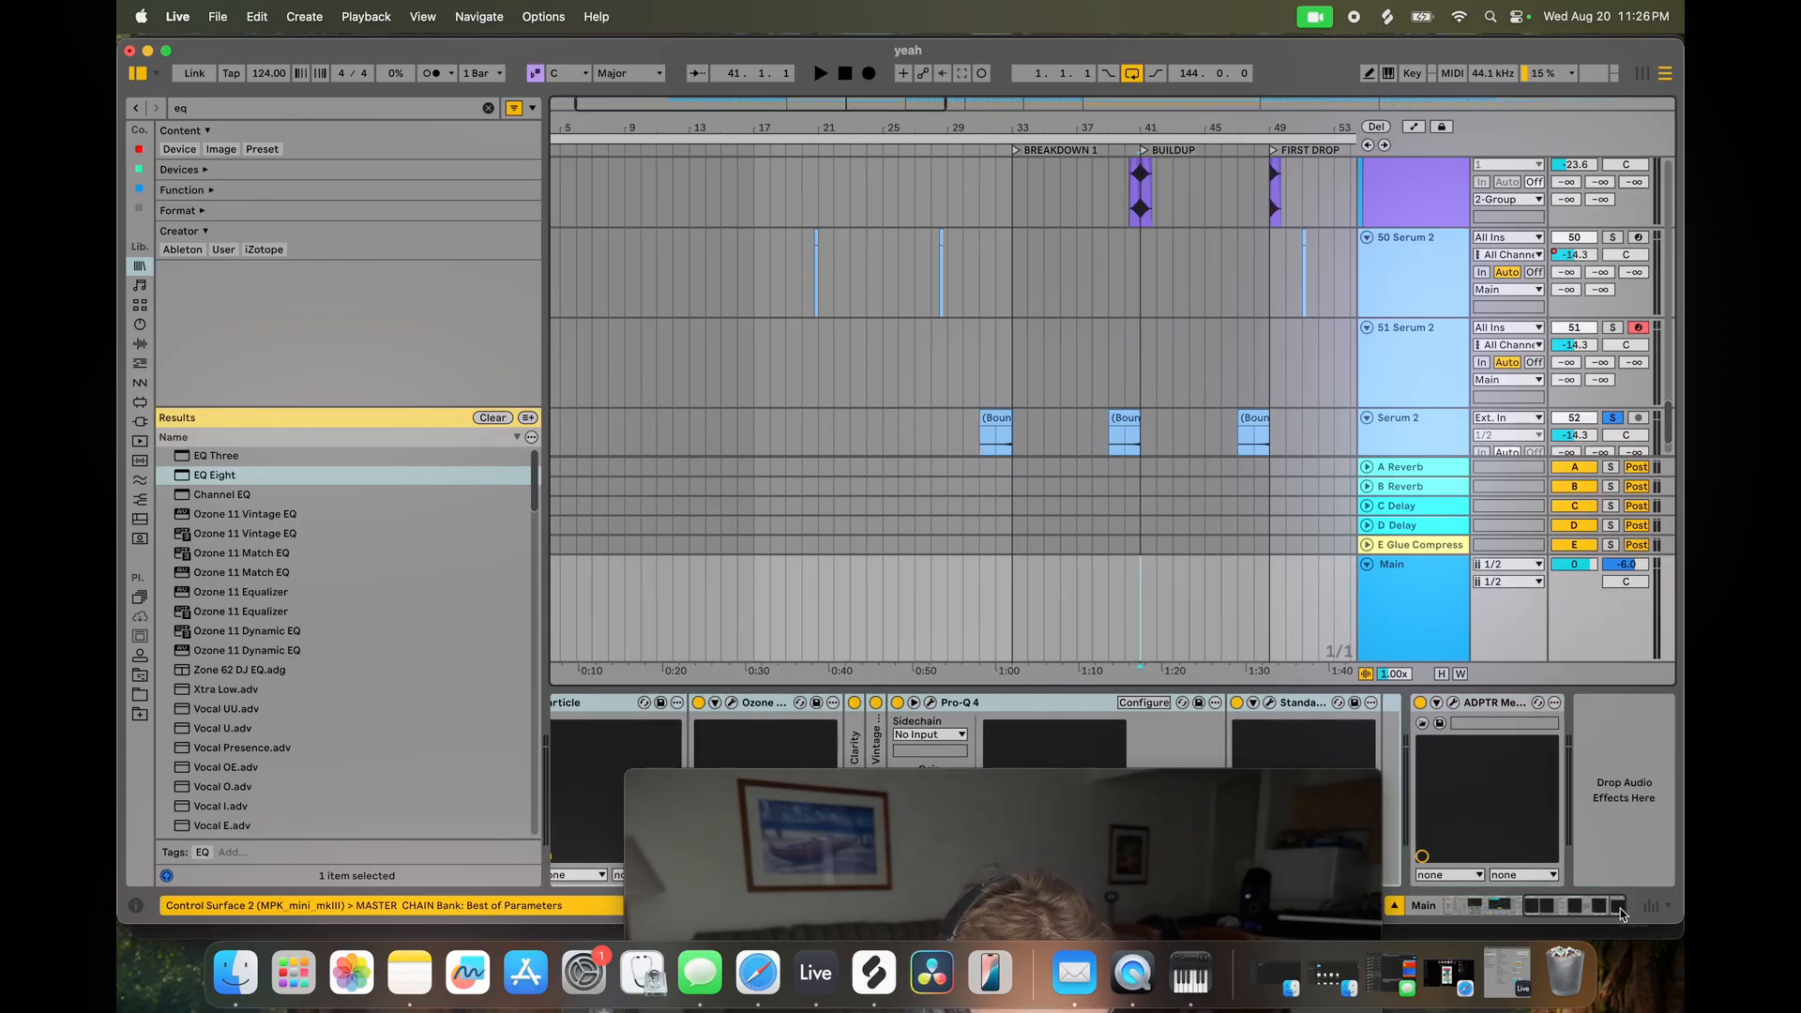
pyautogui.moveTo(994, 784); pyautogui.dragTo(911, 51)
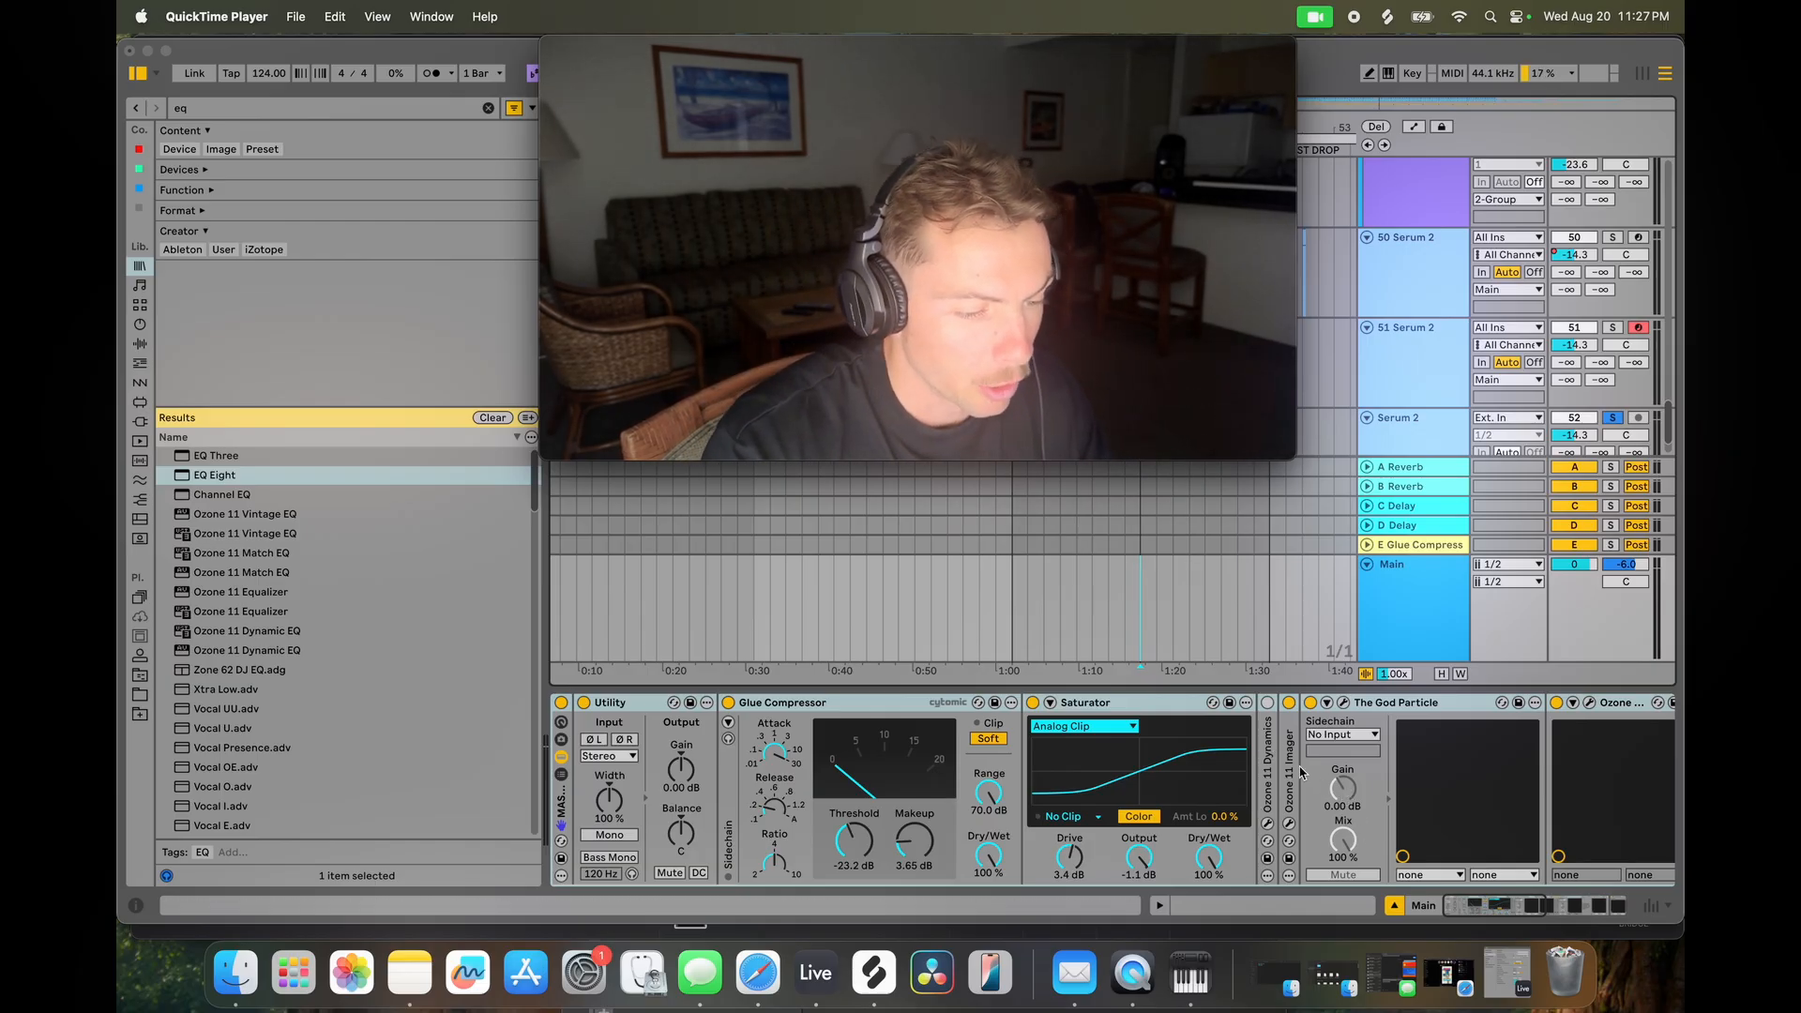
pyautogui.click(1500, 908)
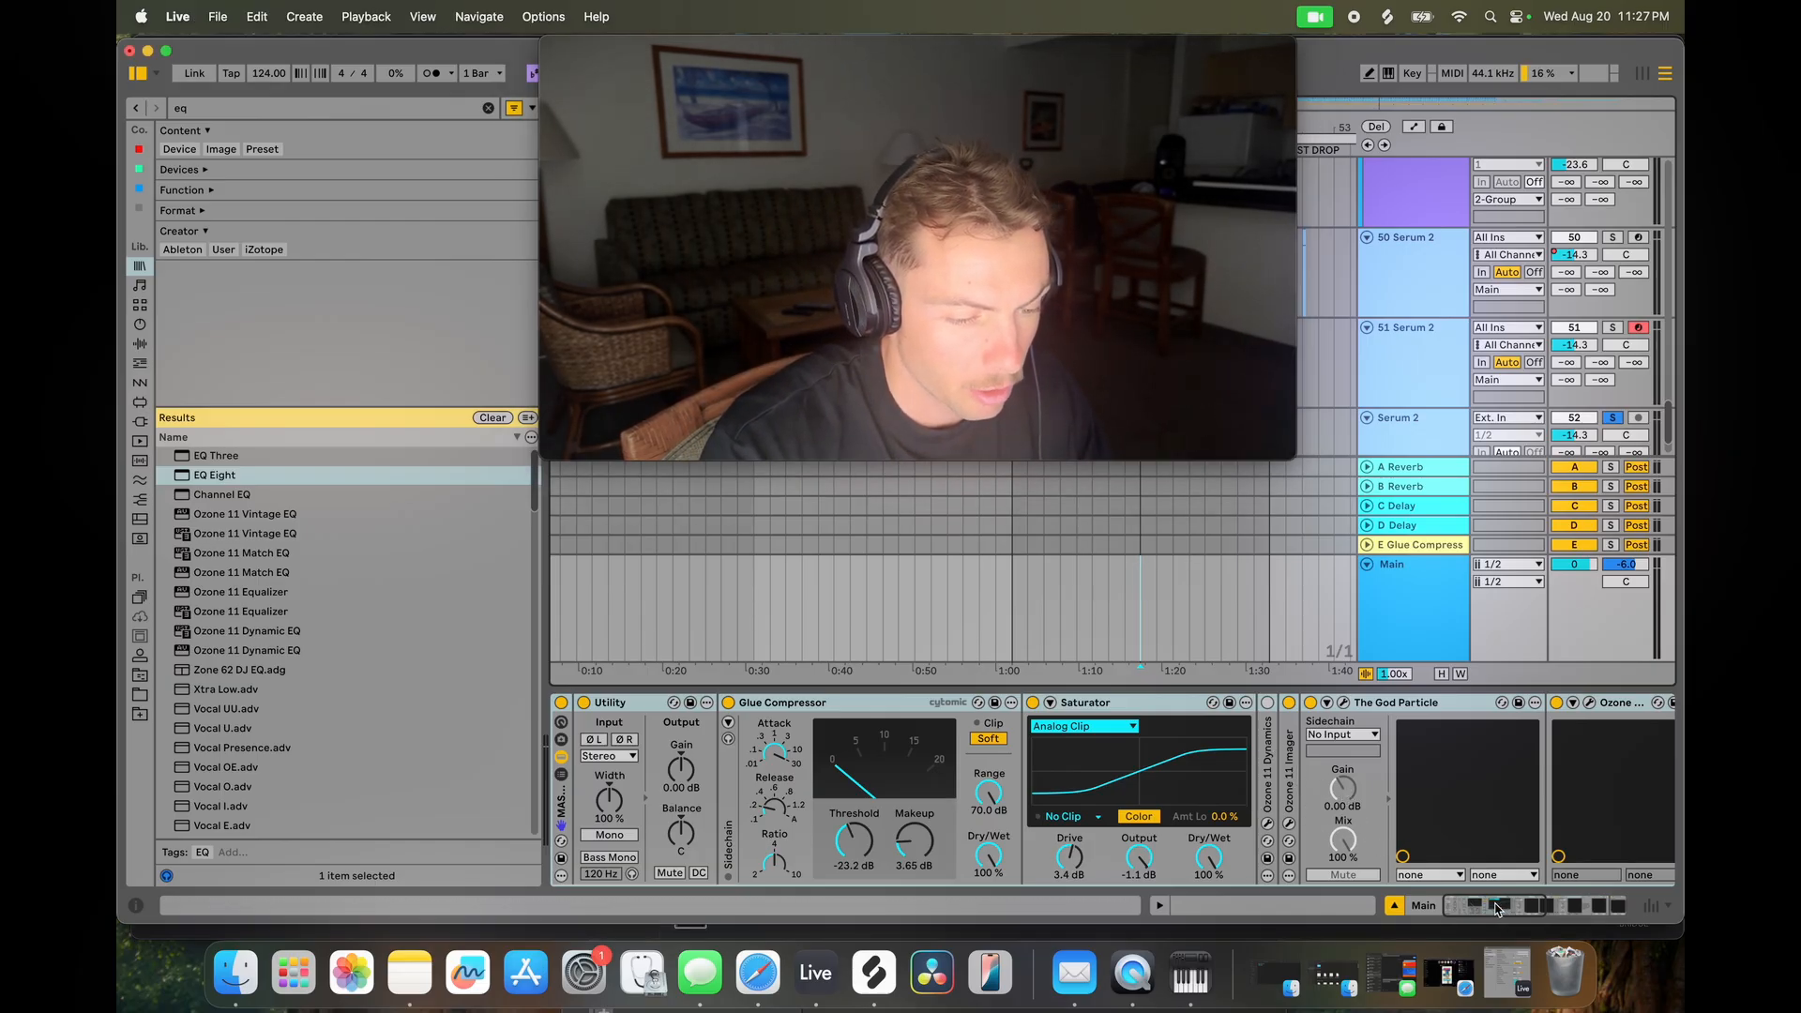
# Show the rest of the Main track's mastering chain, from The God Particle through Pro-Q 4 to the last device.
pyautogui.moveTo(1498, 908); pyautogui.dragTo(1550, 903)
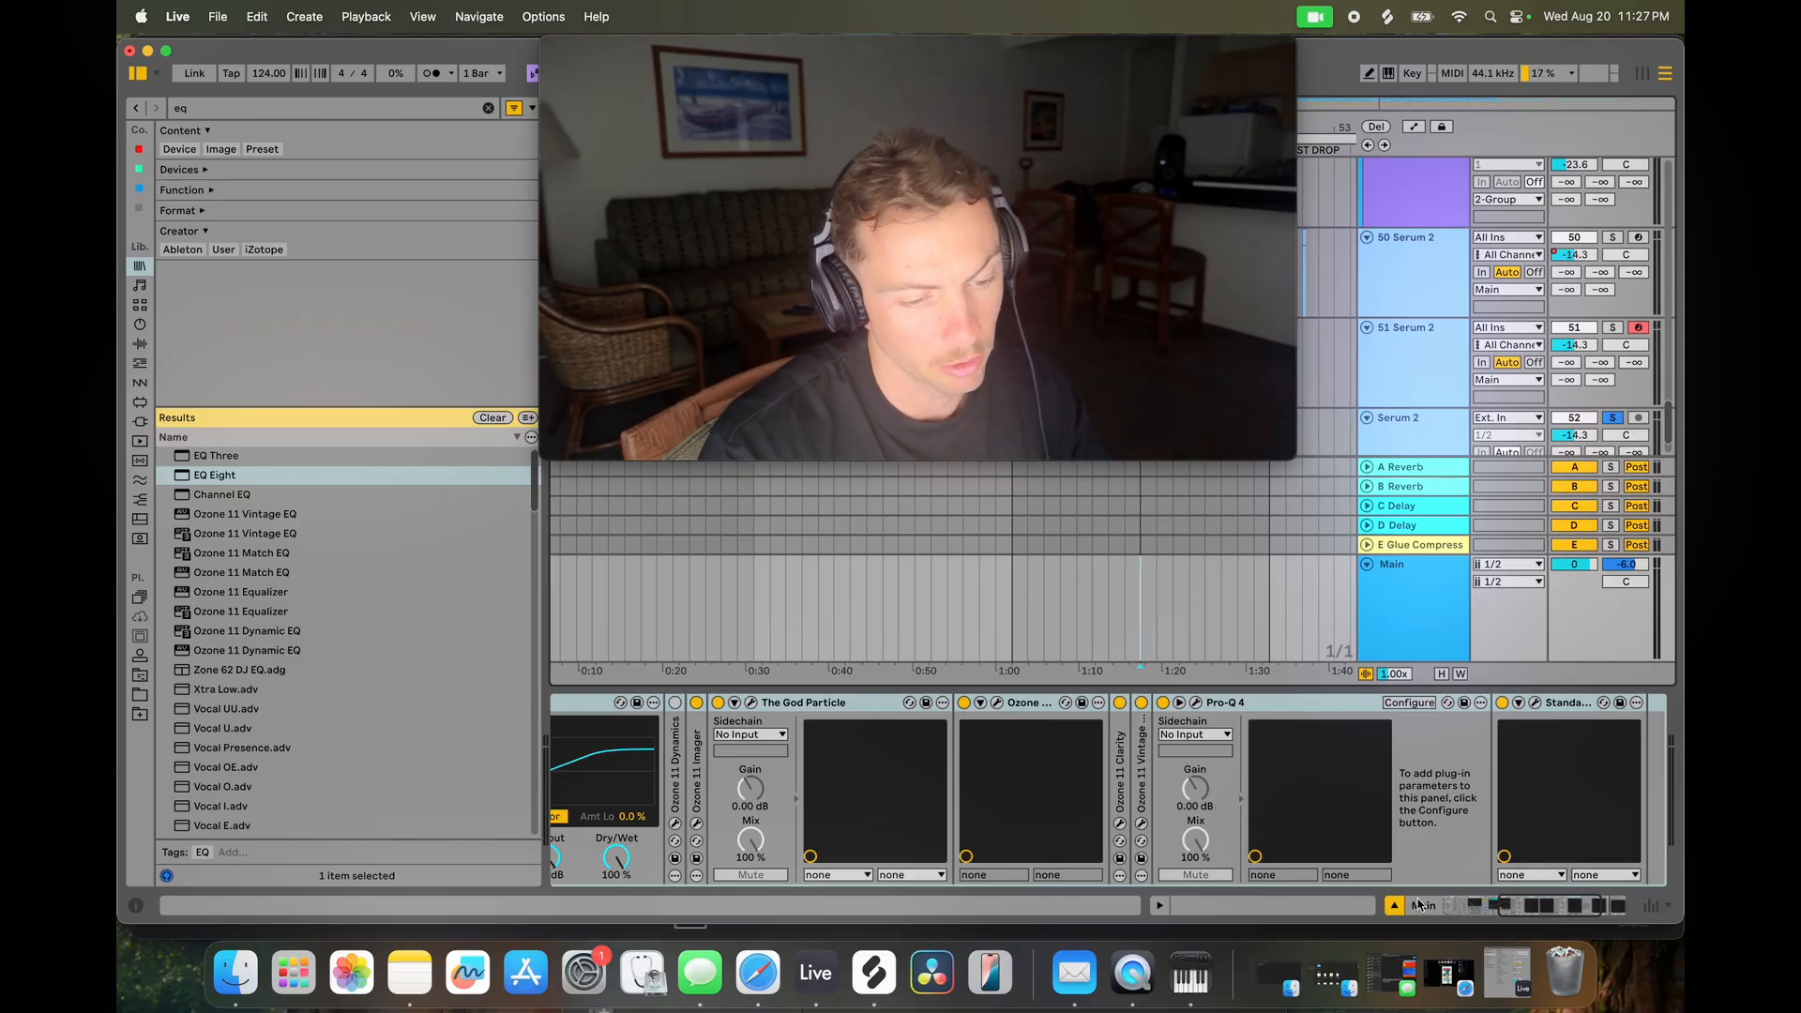
pyautogui.moveTo(1515, 903); pyautogui.dragTo(1532, 906)
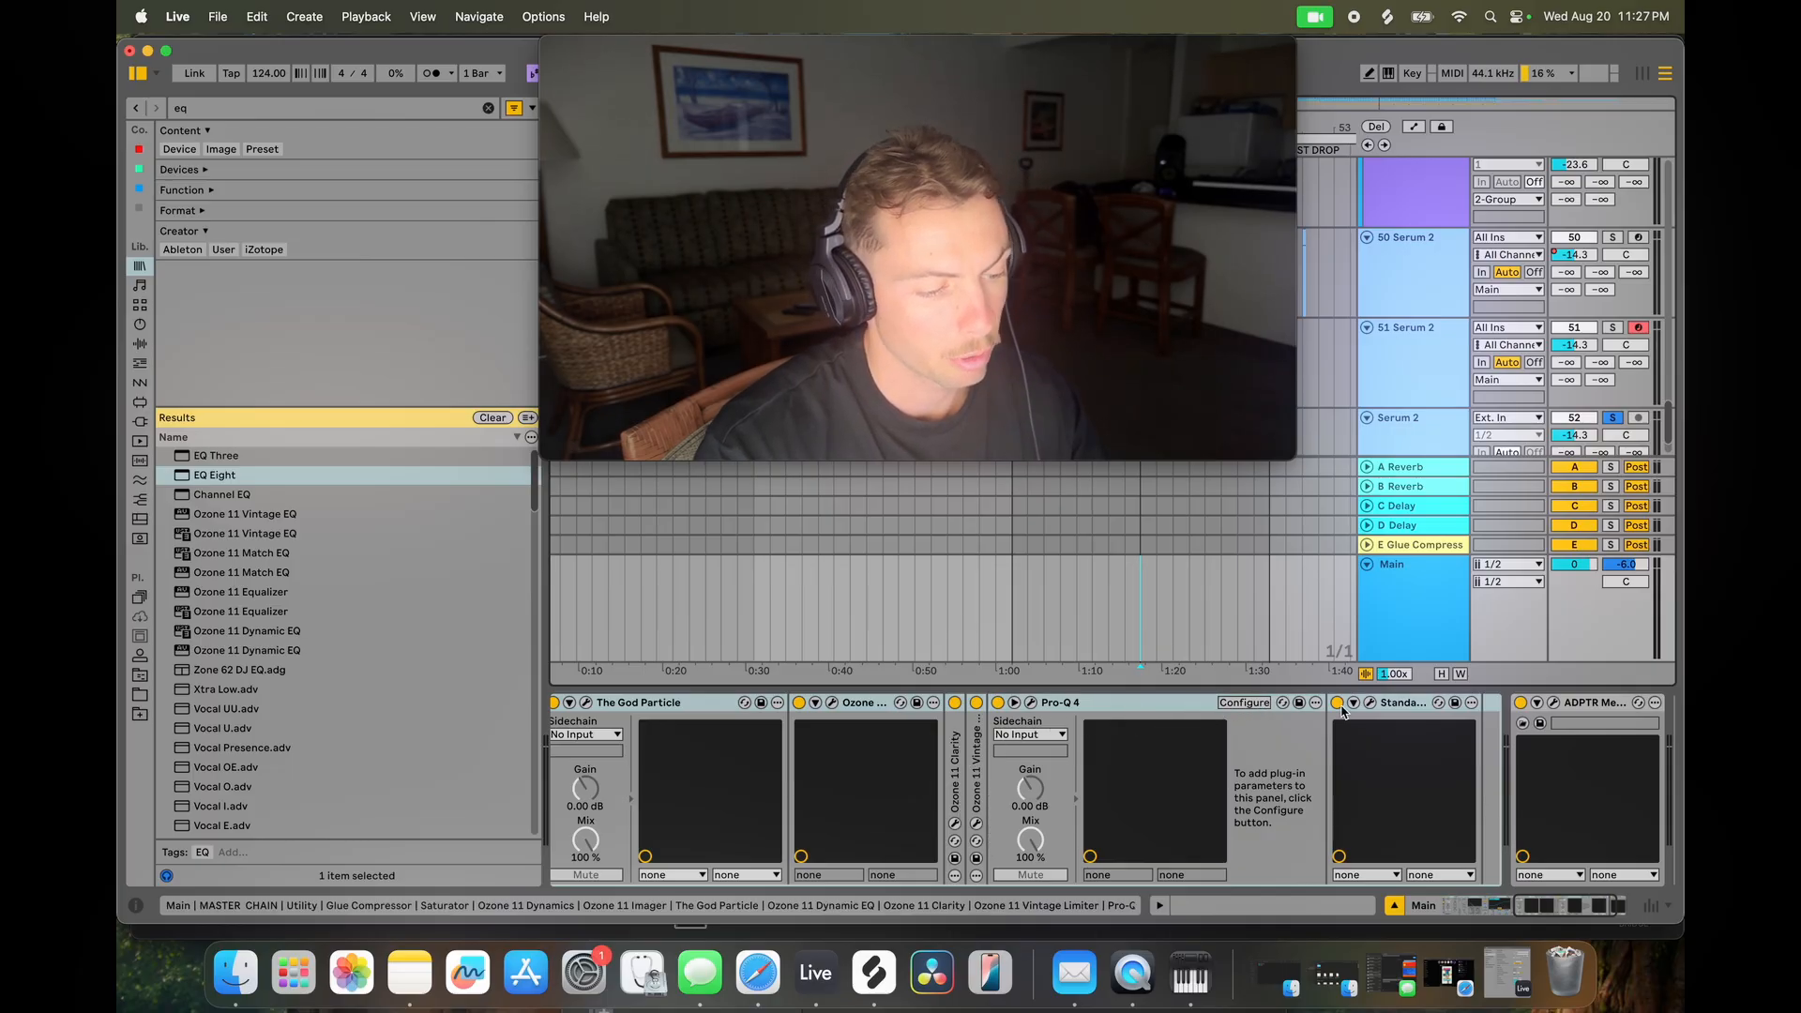
pyautogui.click(1560, 908)
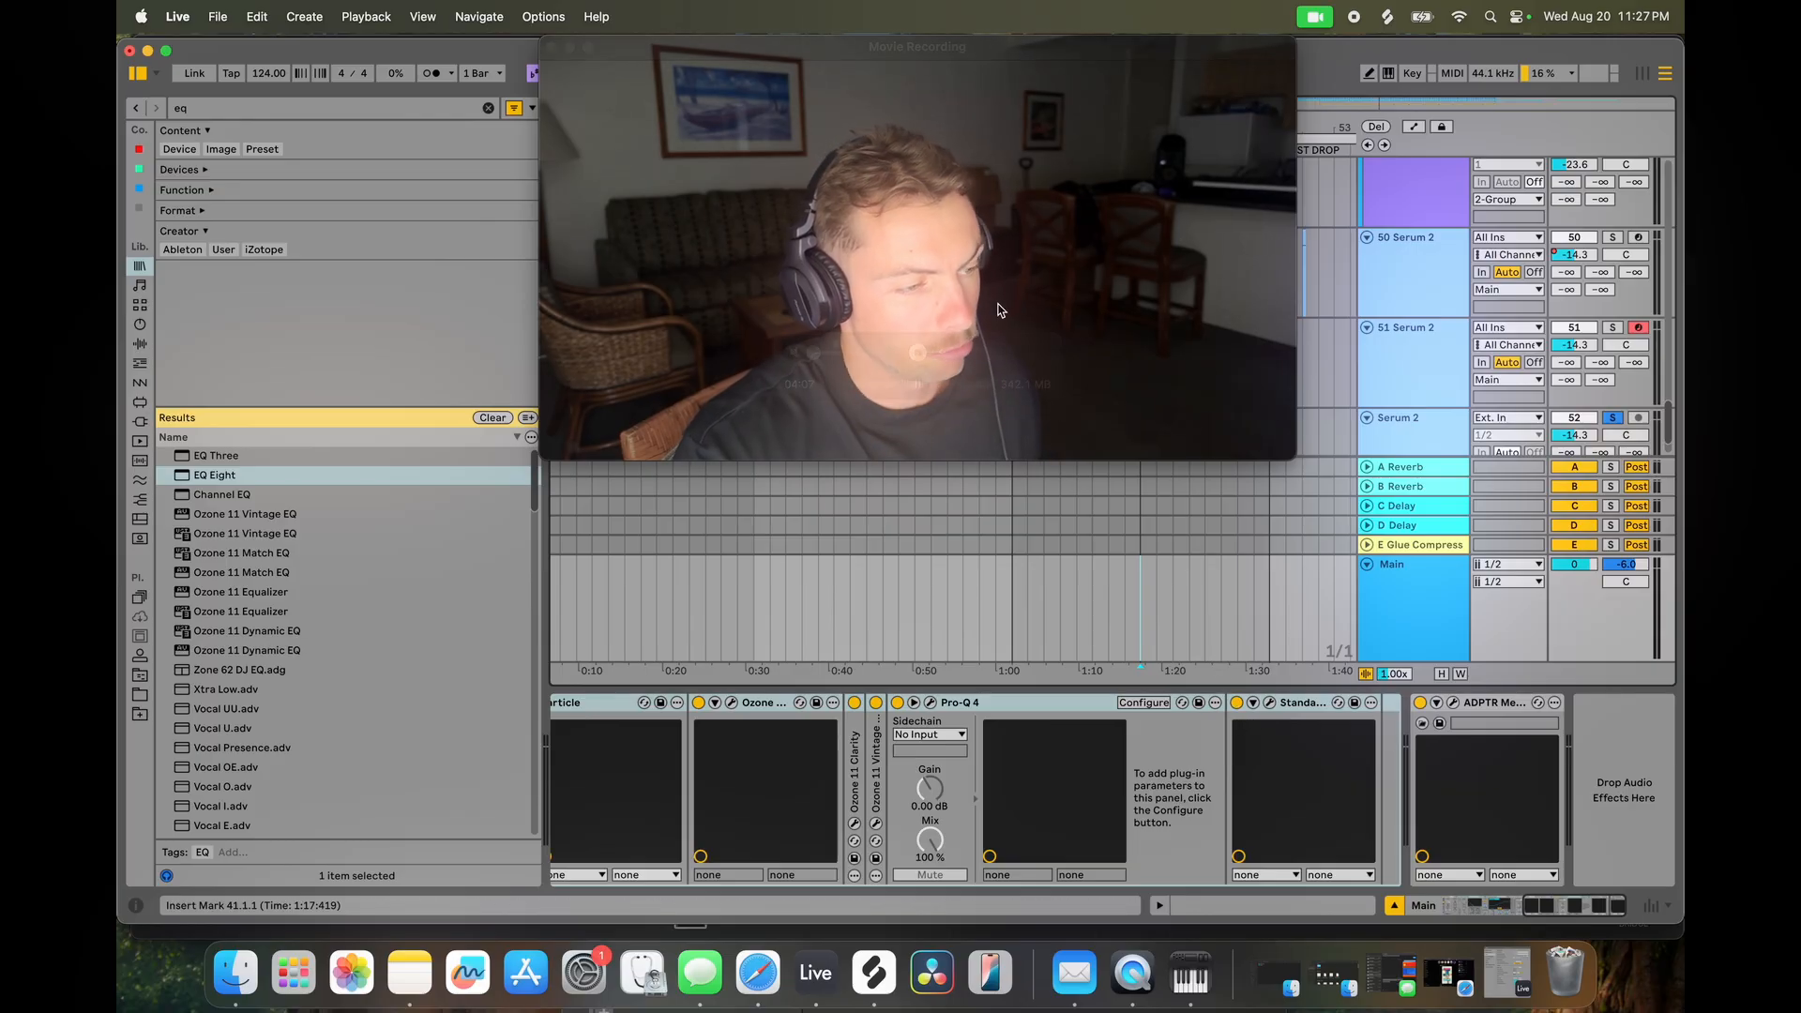
# Move the webcam window below the tracks and return to the first tracks of the arrangement.
pyautogui.moveTo(758, 58); pyautogui.dragTo(780, 530)
pyautogui.scroll(10, 844, 357)
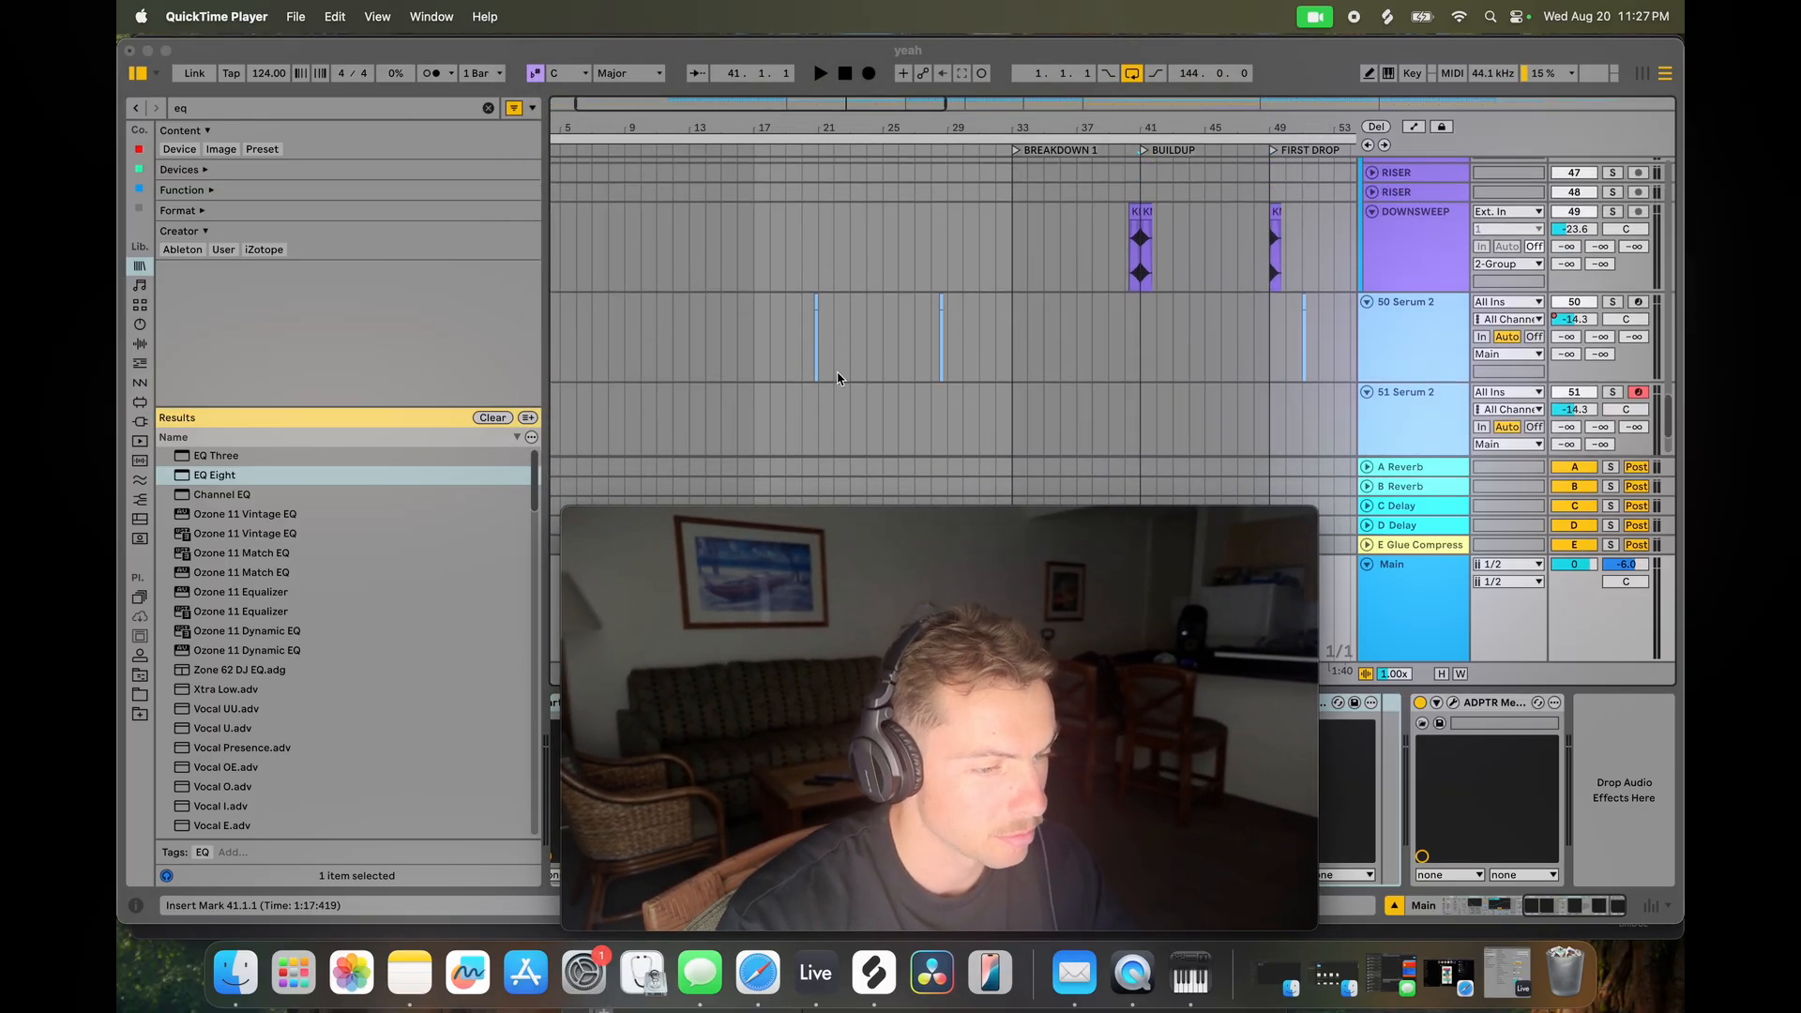
pyautogui.scroll(15, 931, 365)
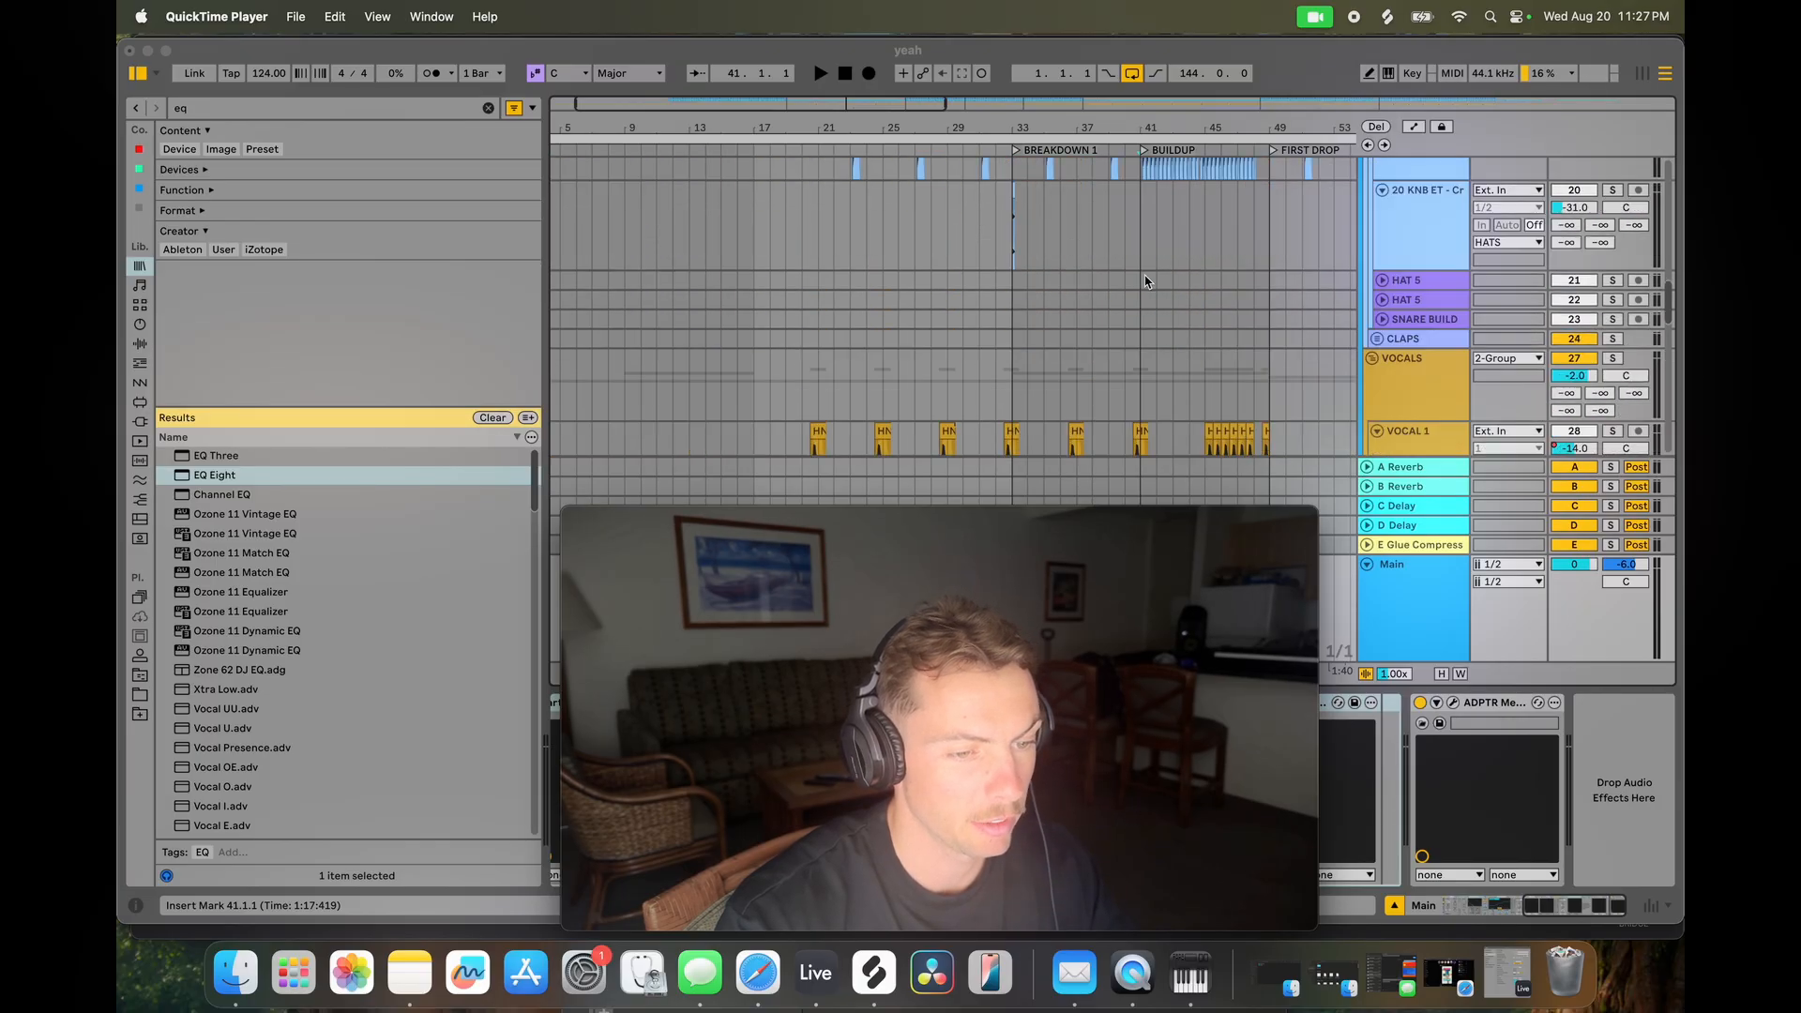
pyautogui.scroll(10, 1134, 291)
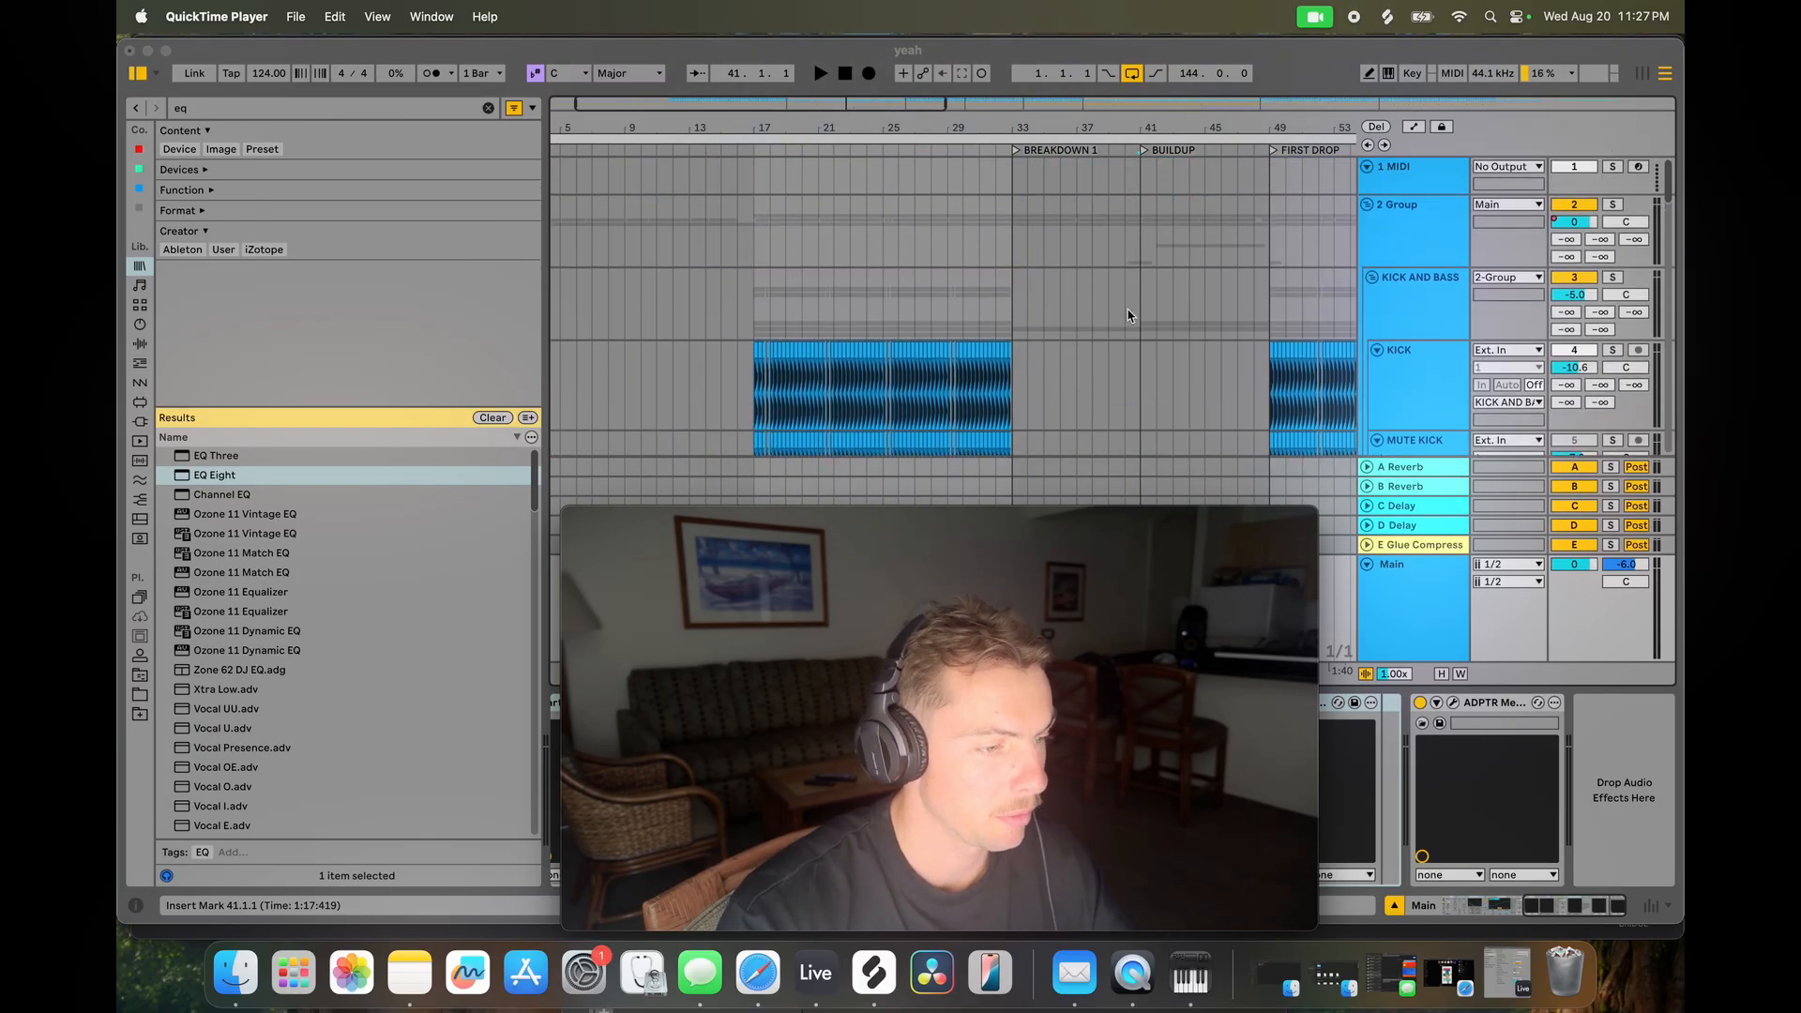
# Place the insert marker at bar 17 and show the whole song's timeline, with the webcam window just below the kick tracks.
pyautogui.click(758, 210)
pyautogui.click(756, 211)
pyautogui.moveTo(779, 128); pyautogui.dragTo(646, 124)
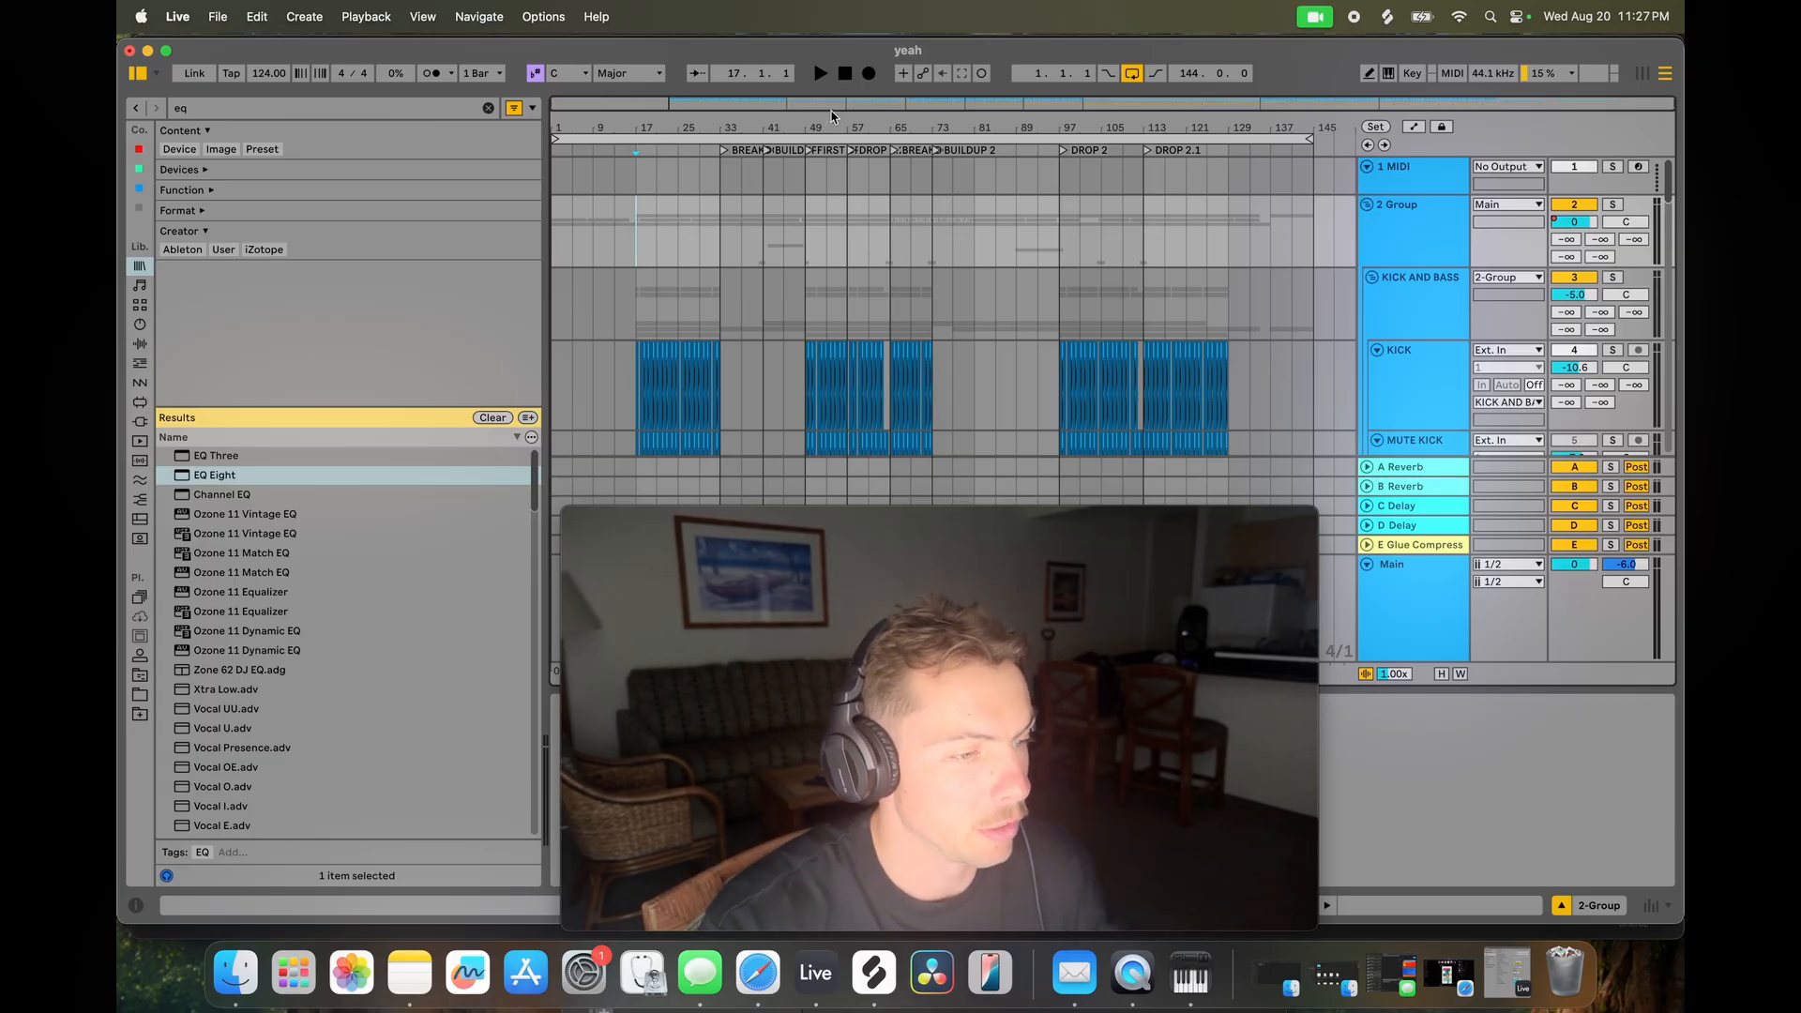
pyautogui.click(914, 525)
pyautogui.moveTo(914, 519); pyautogui.dragTo(896, 503)
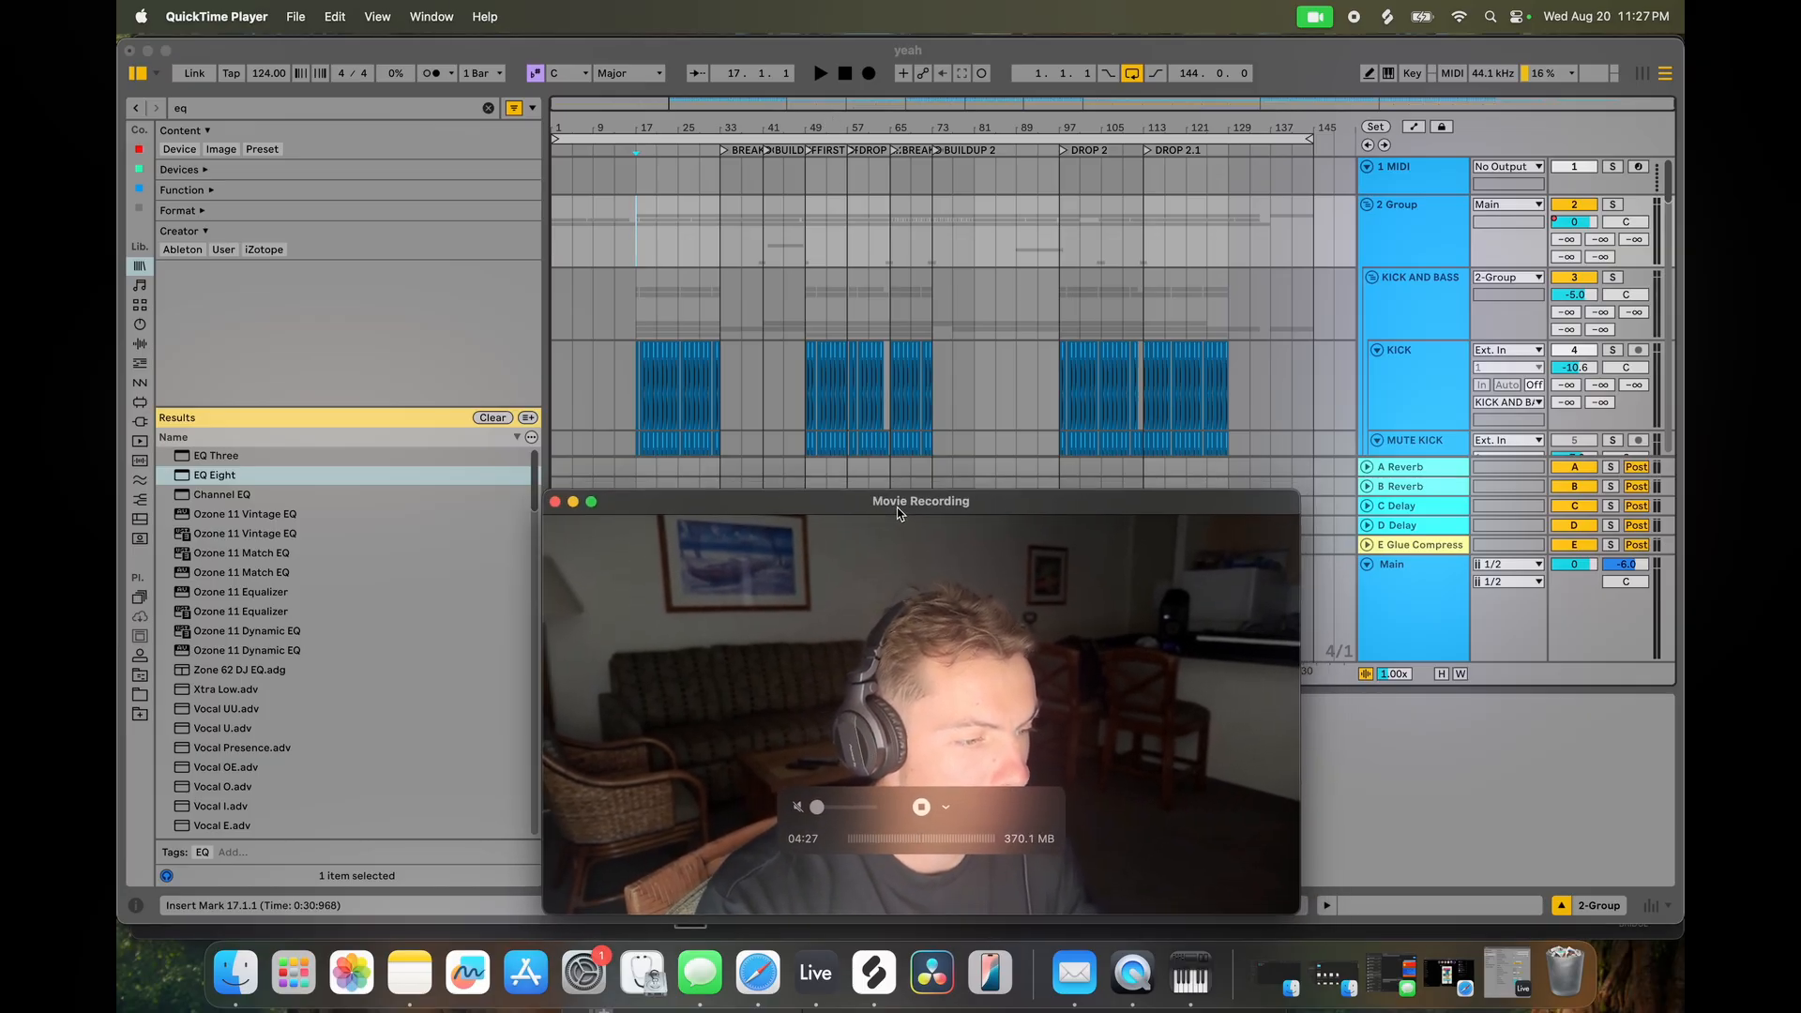
pyautogui.click(634, 189)
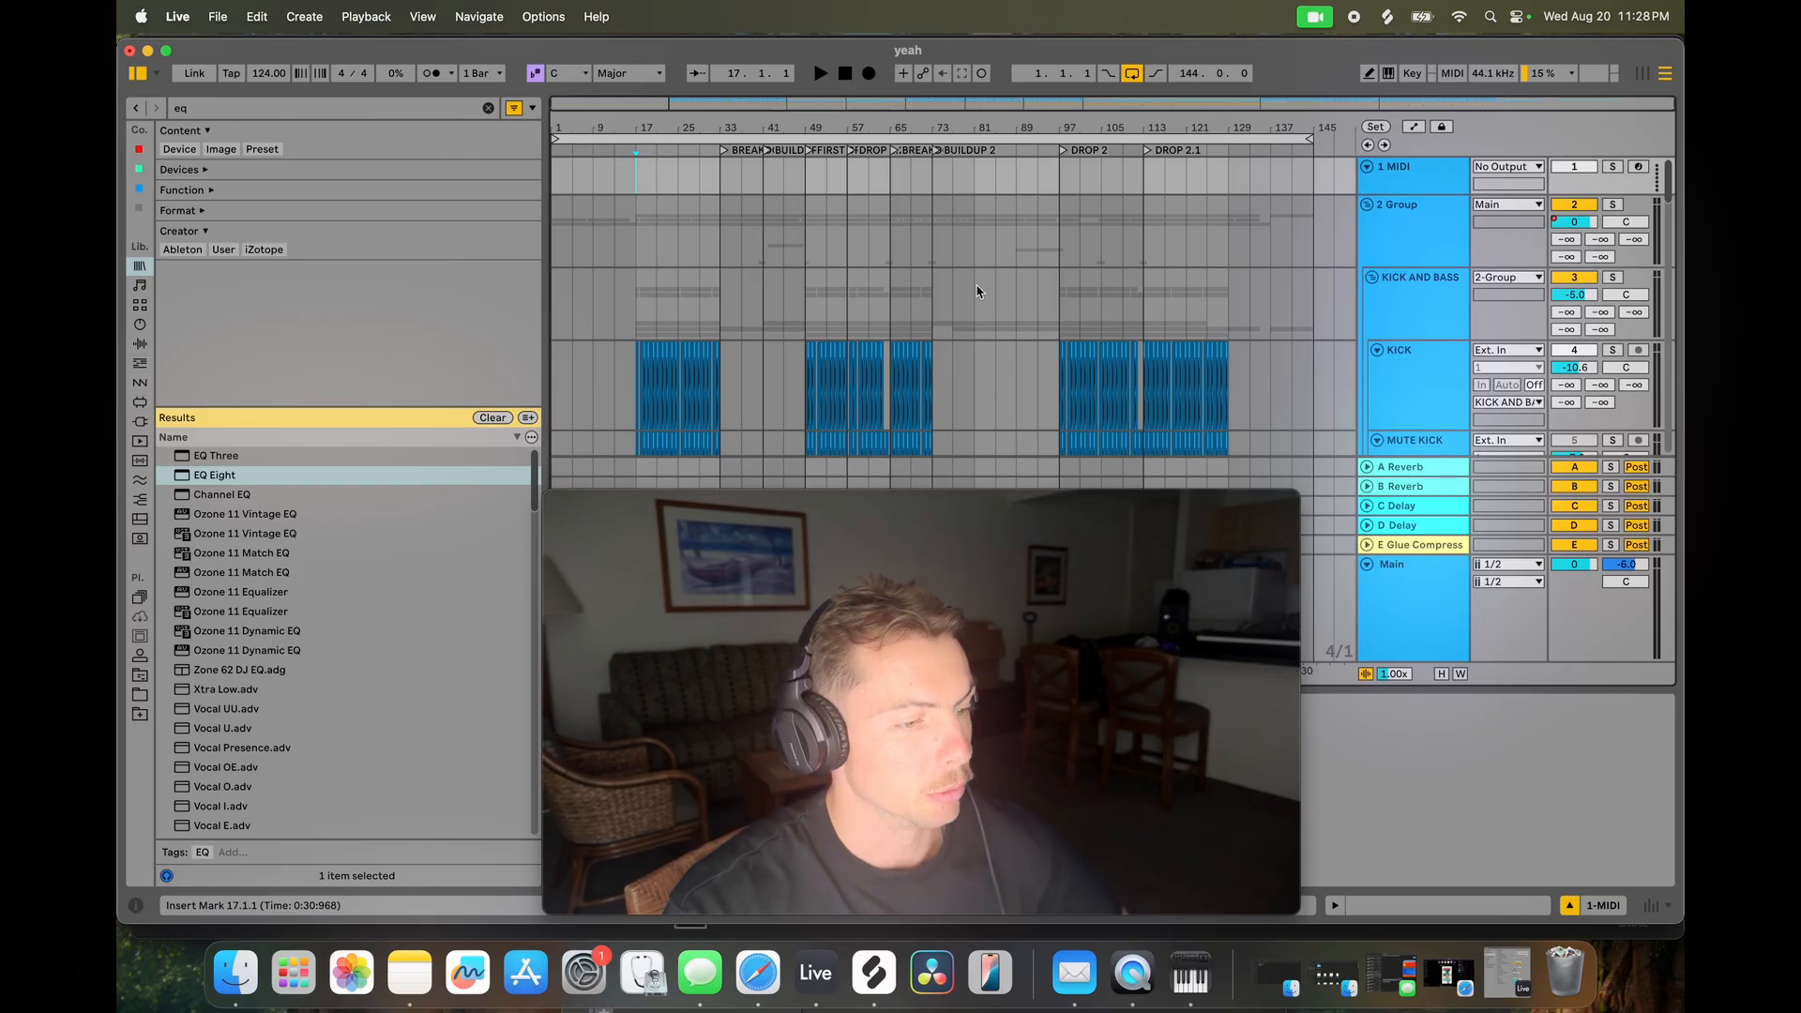
# Review the kick and bass tracks and play the full mix from bar 85 in BUILDUP 2, without the 7 Audio solo.
pyautogui.scroll(-5, 1008, 192)
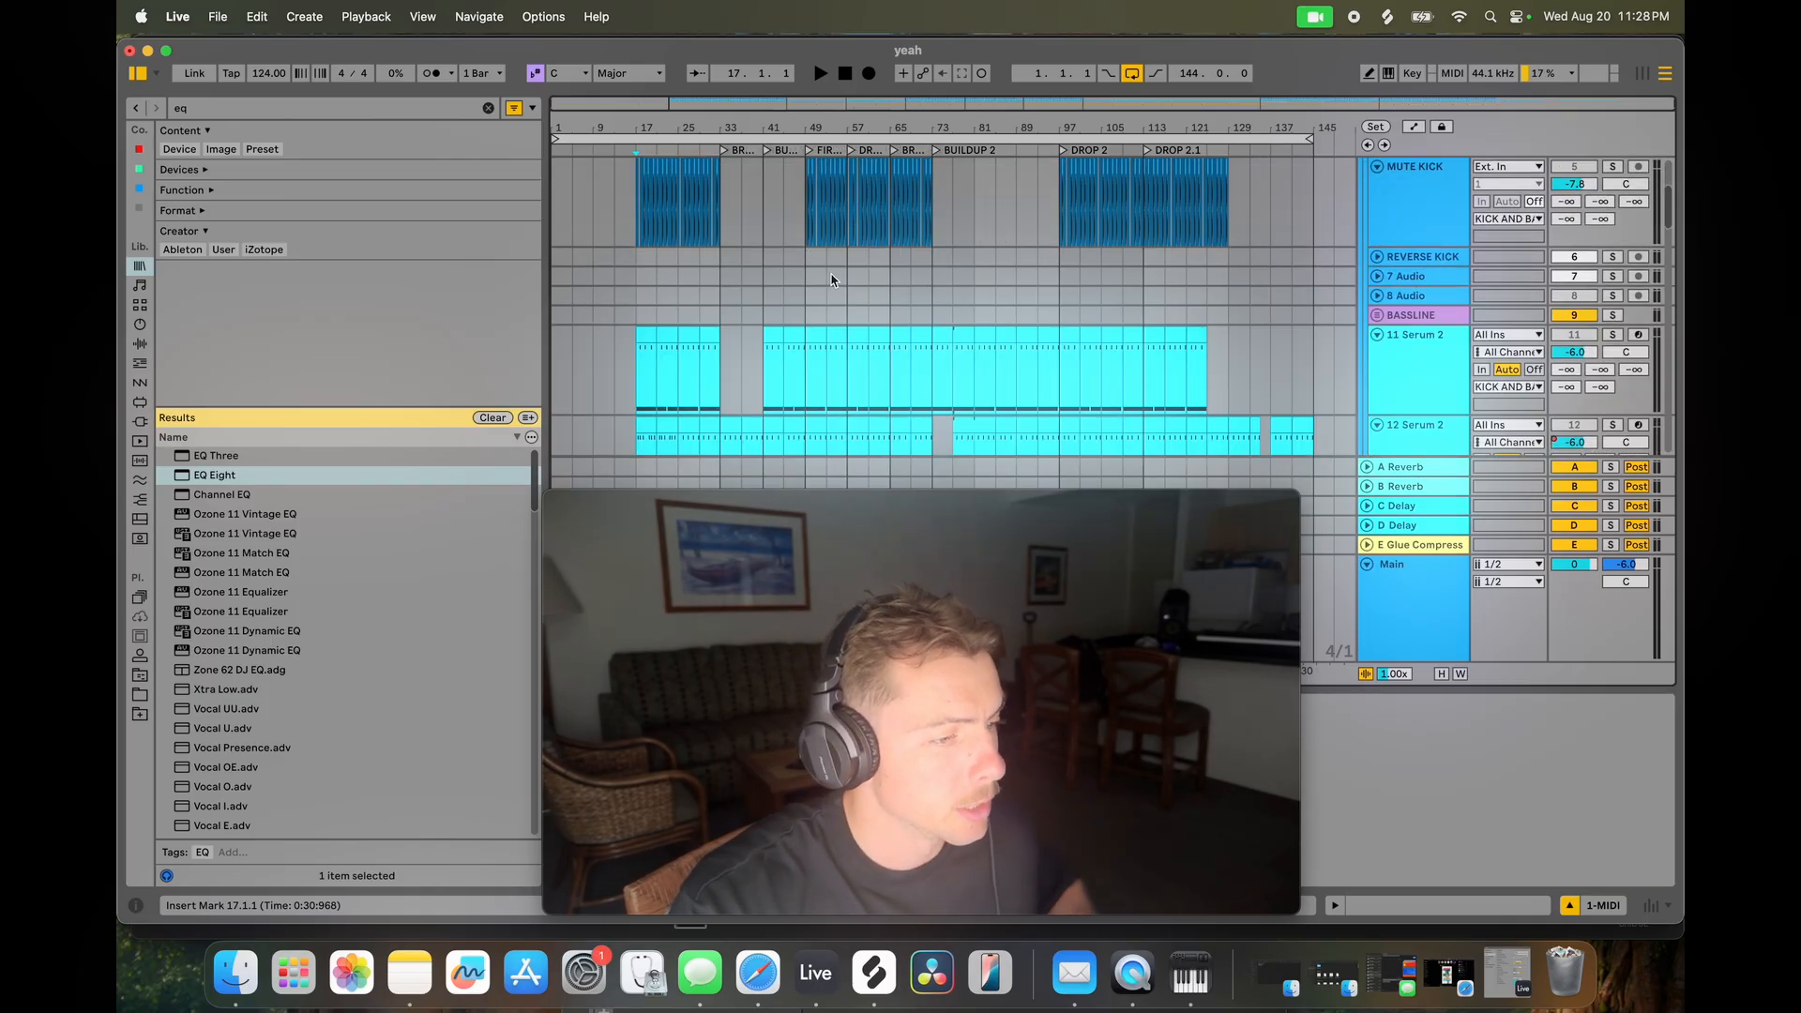
pyautogui.scroll(5, 839, 290)
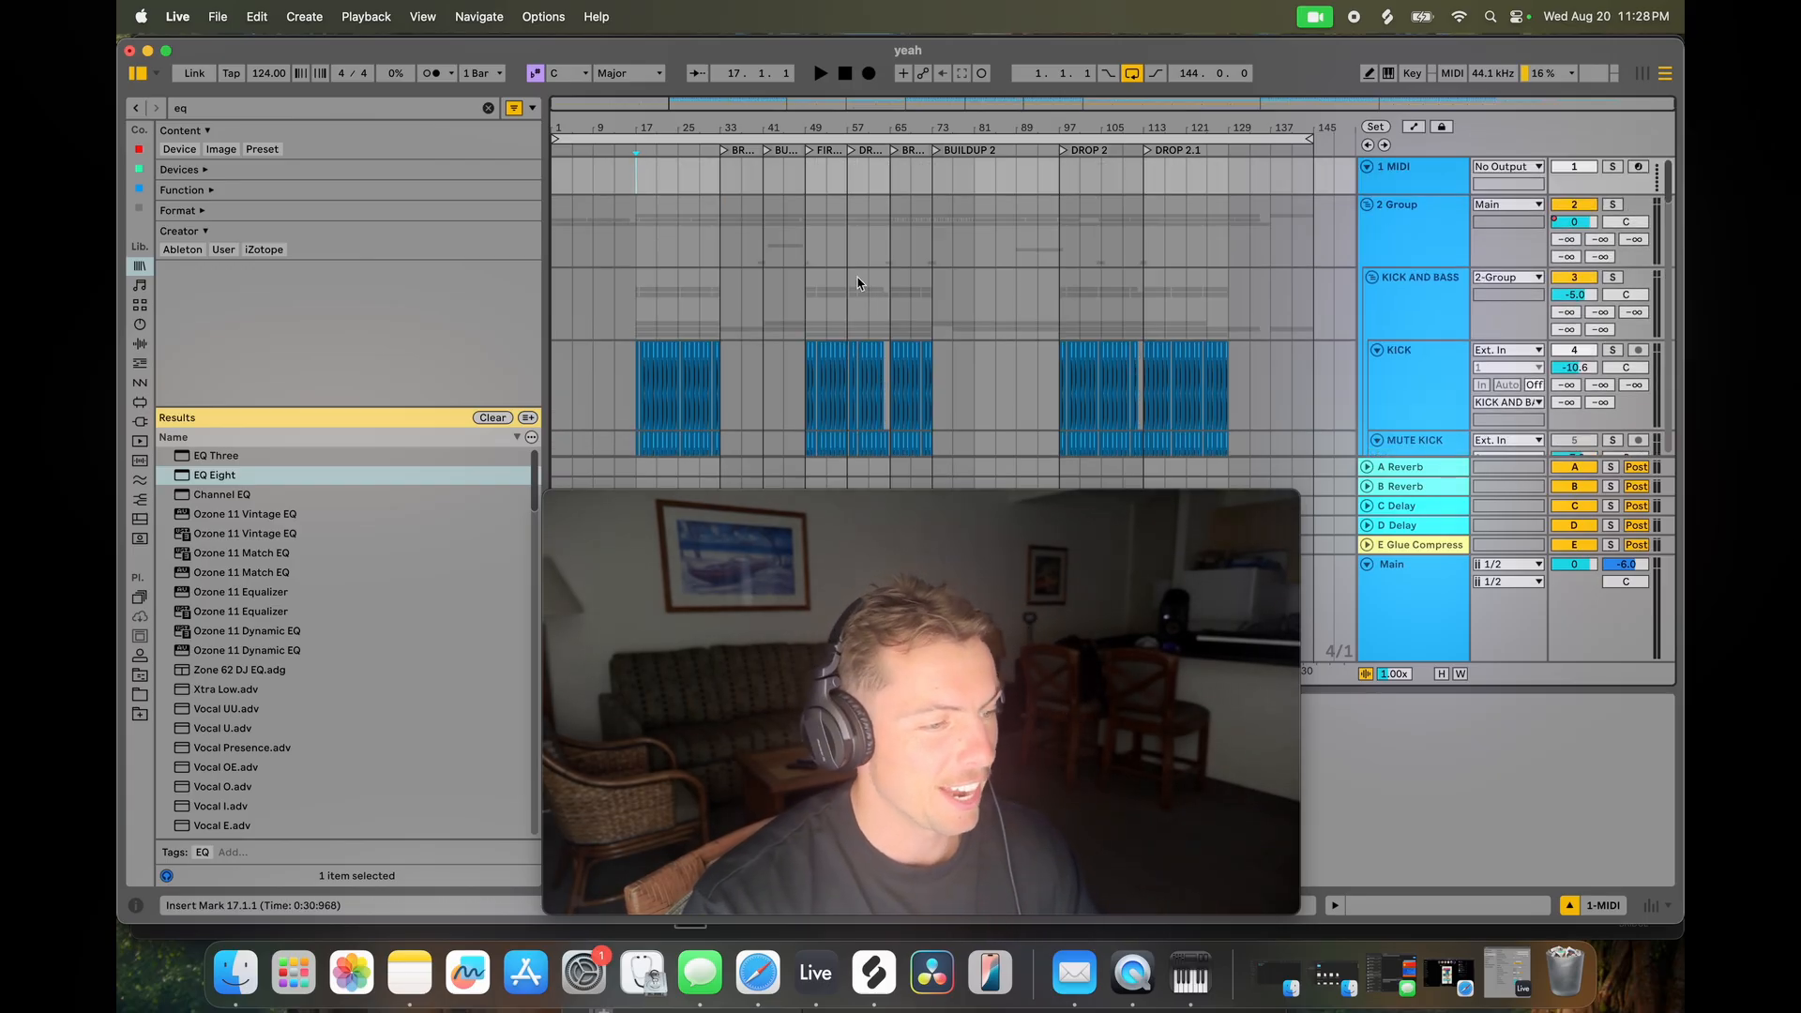
pyautogui.scroll(-2, 875, 279)
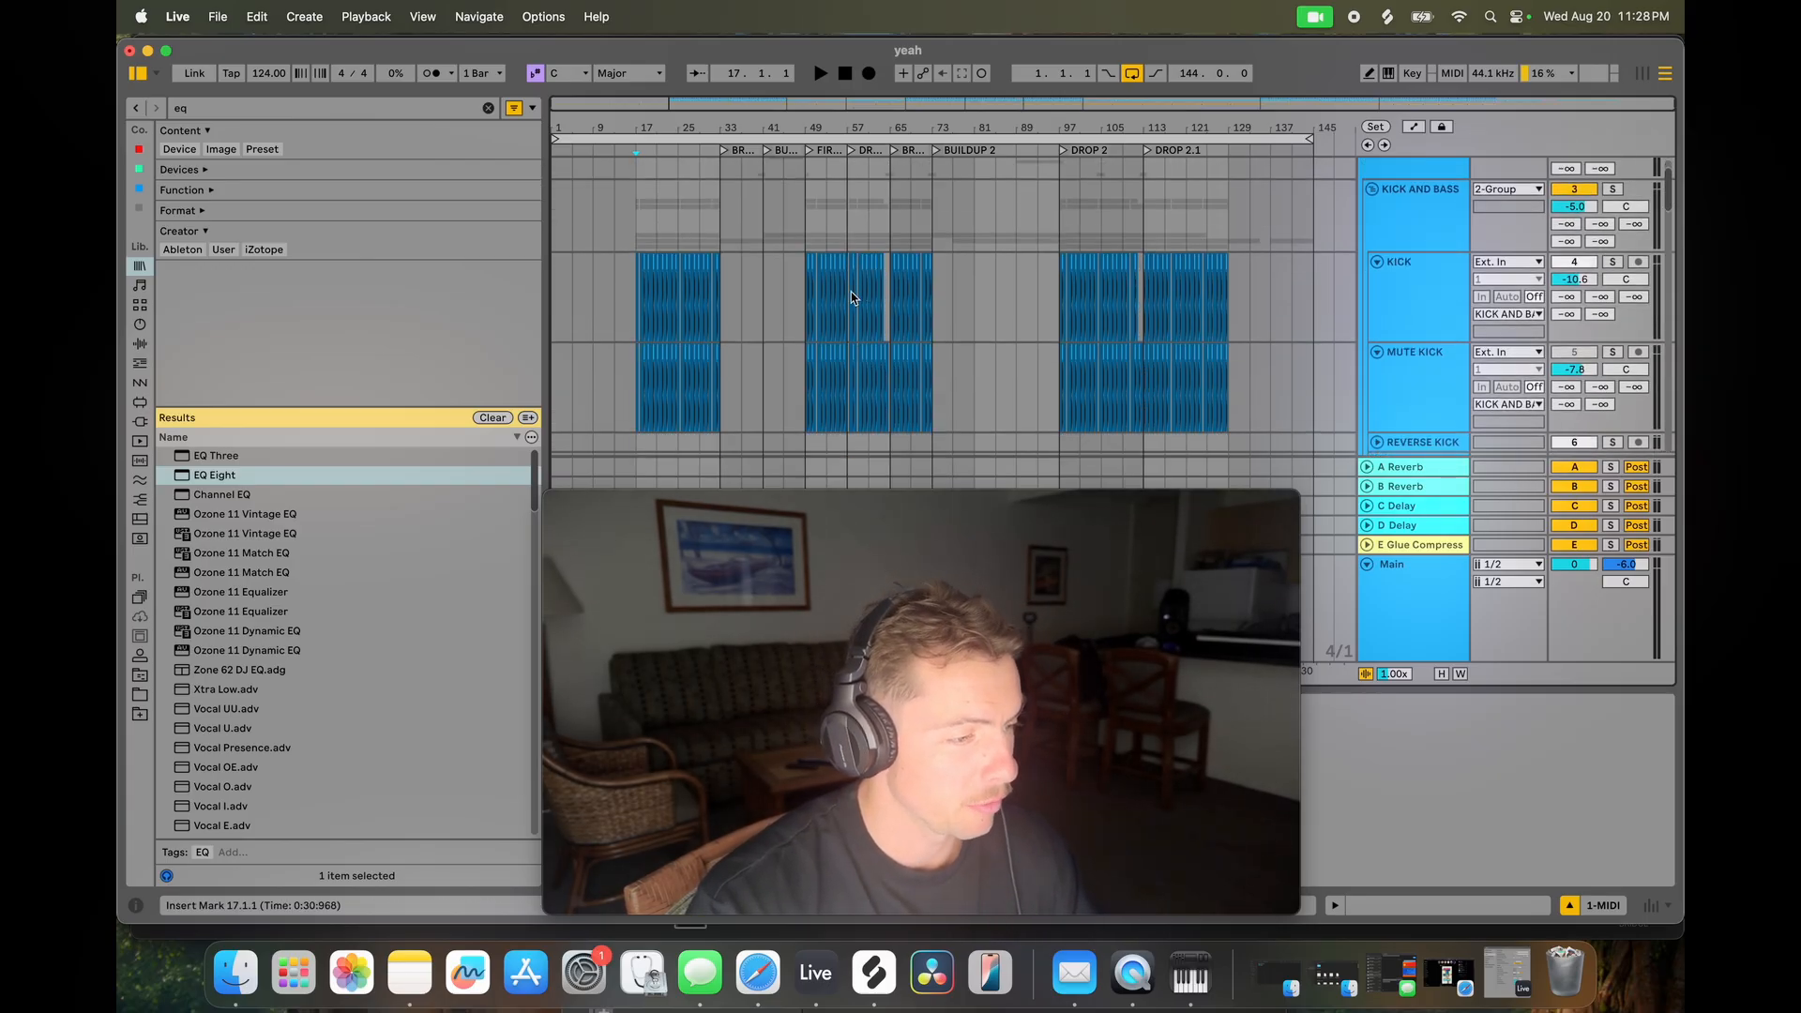
pyautogui.scroll(-3, 844, 263)
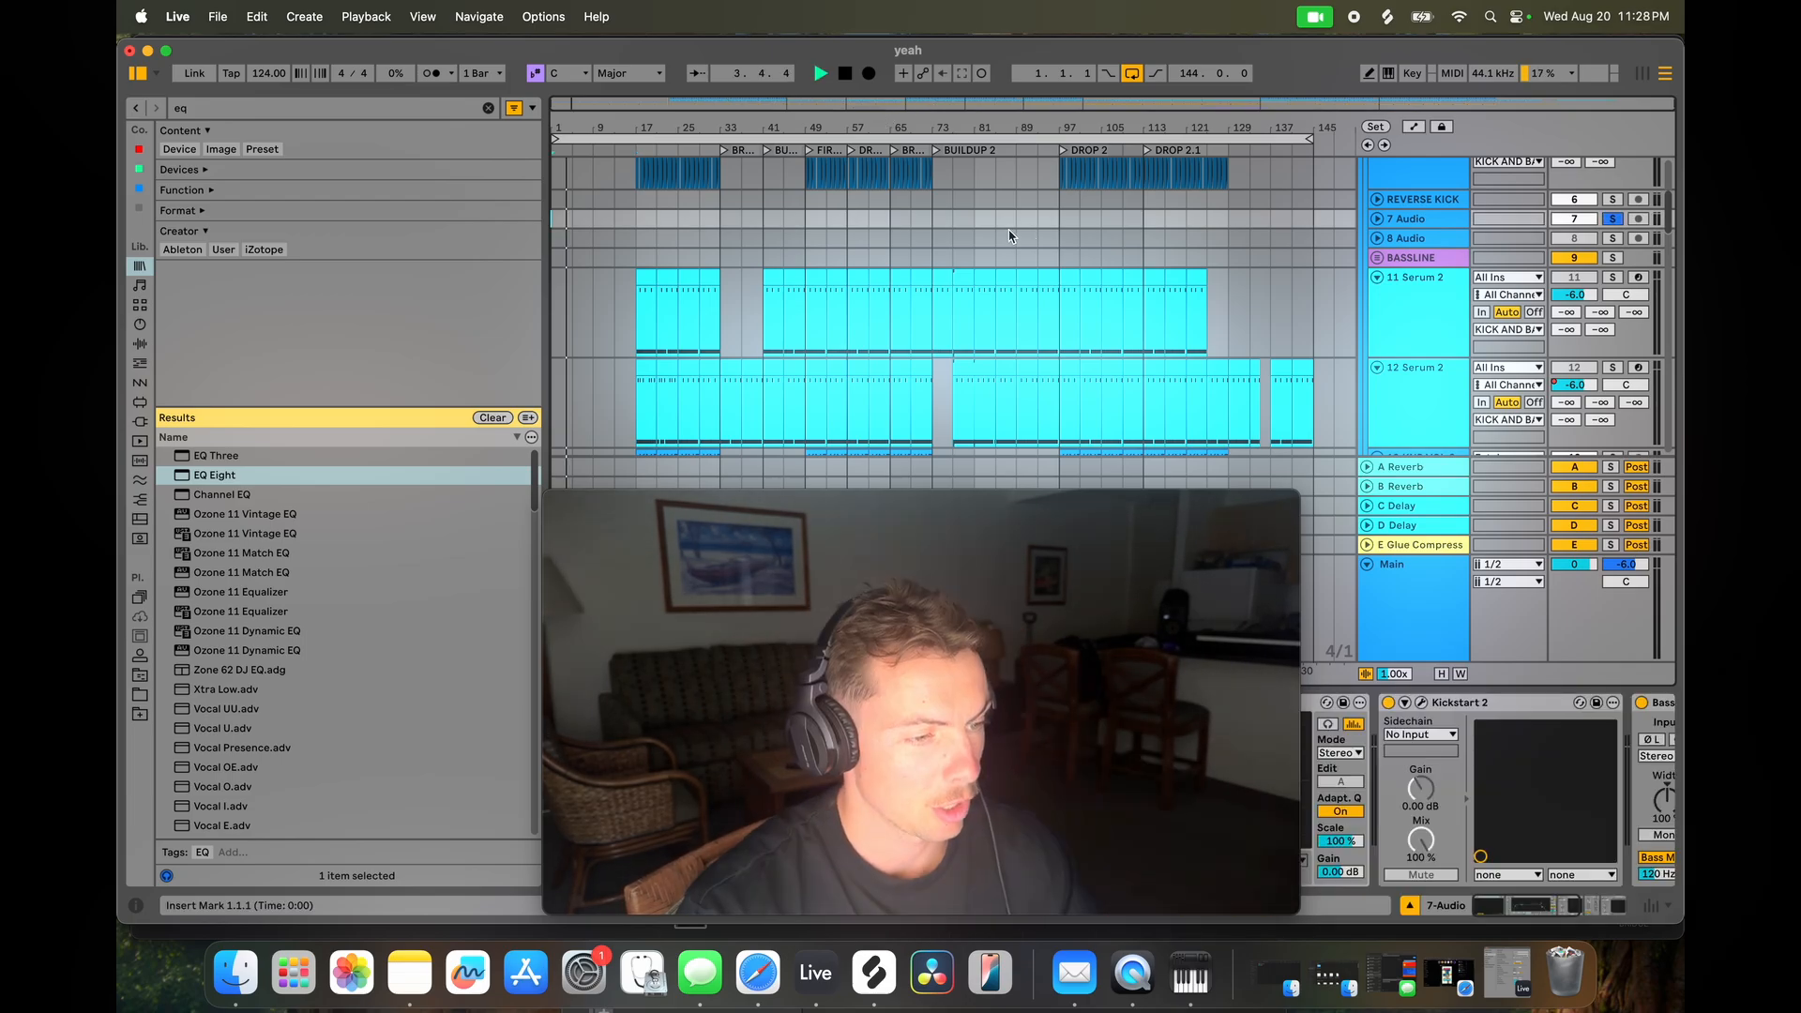
pyautogui.click(1016, 237)
pyautogui.click(996, 218)
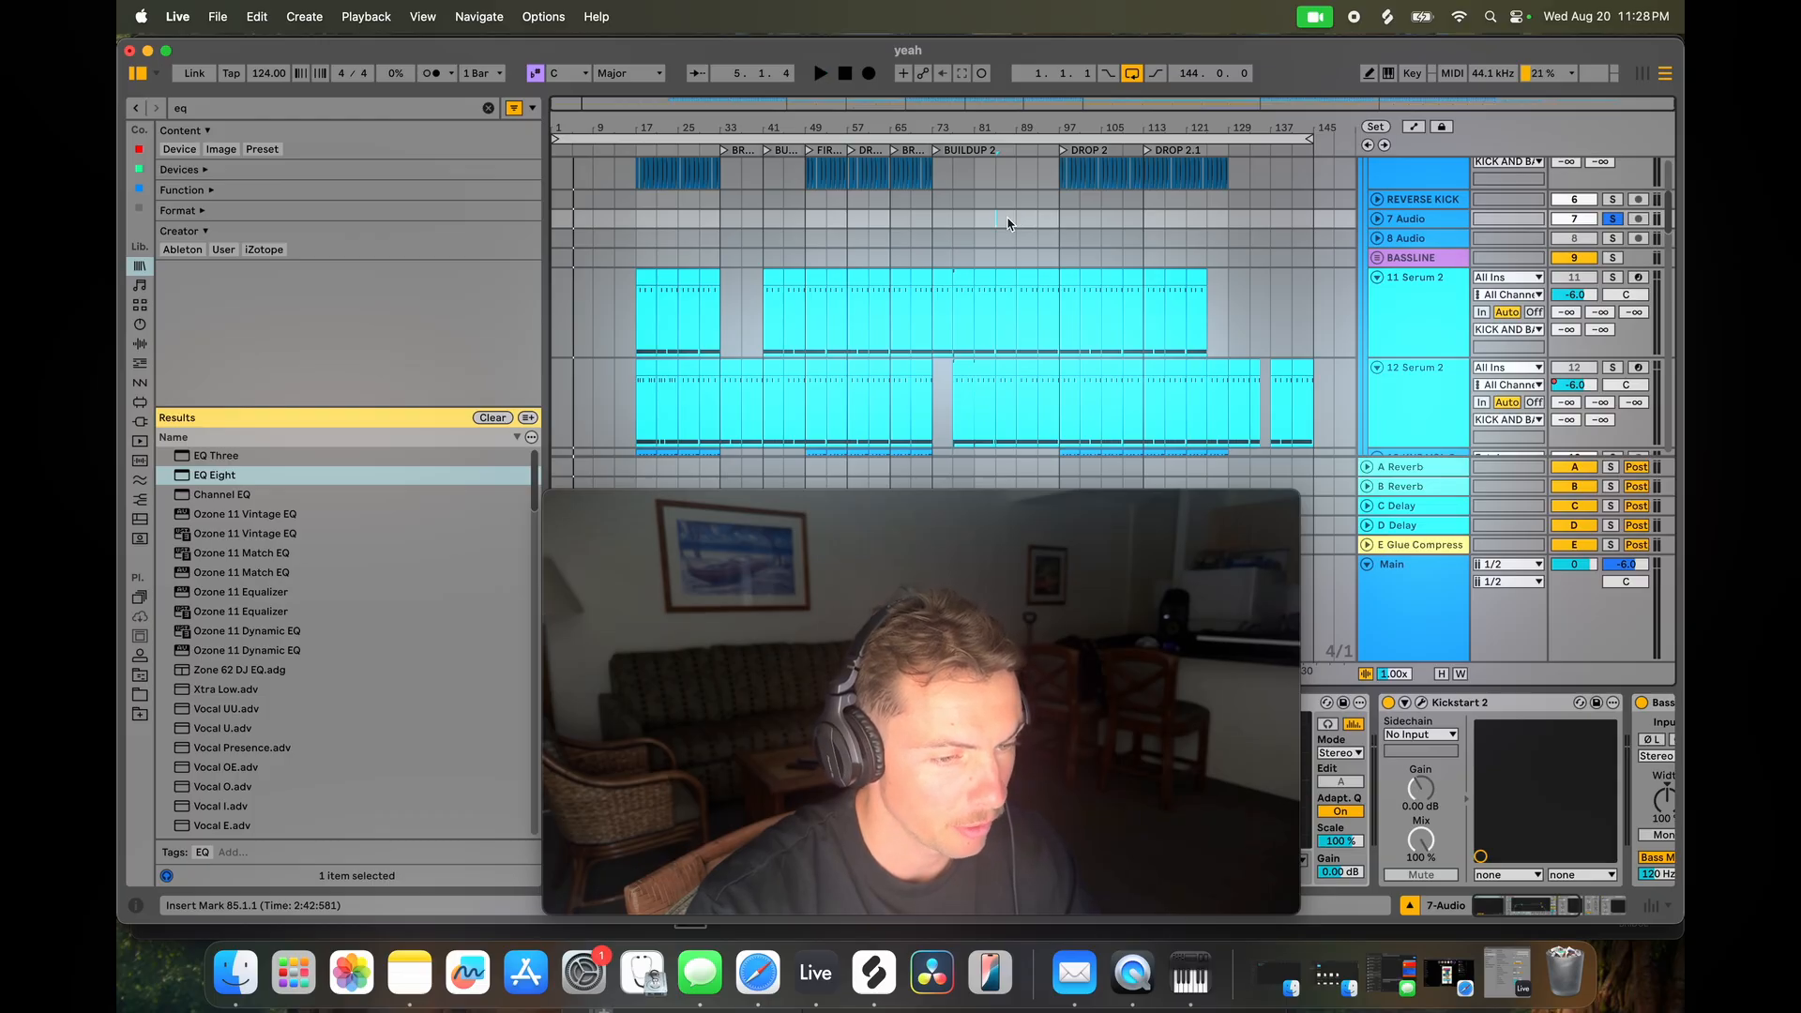
pyautogui.press('space')
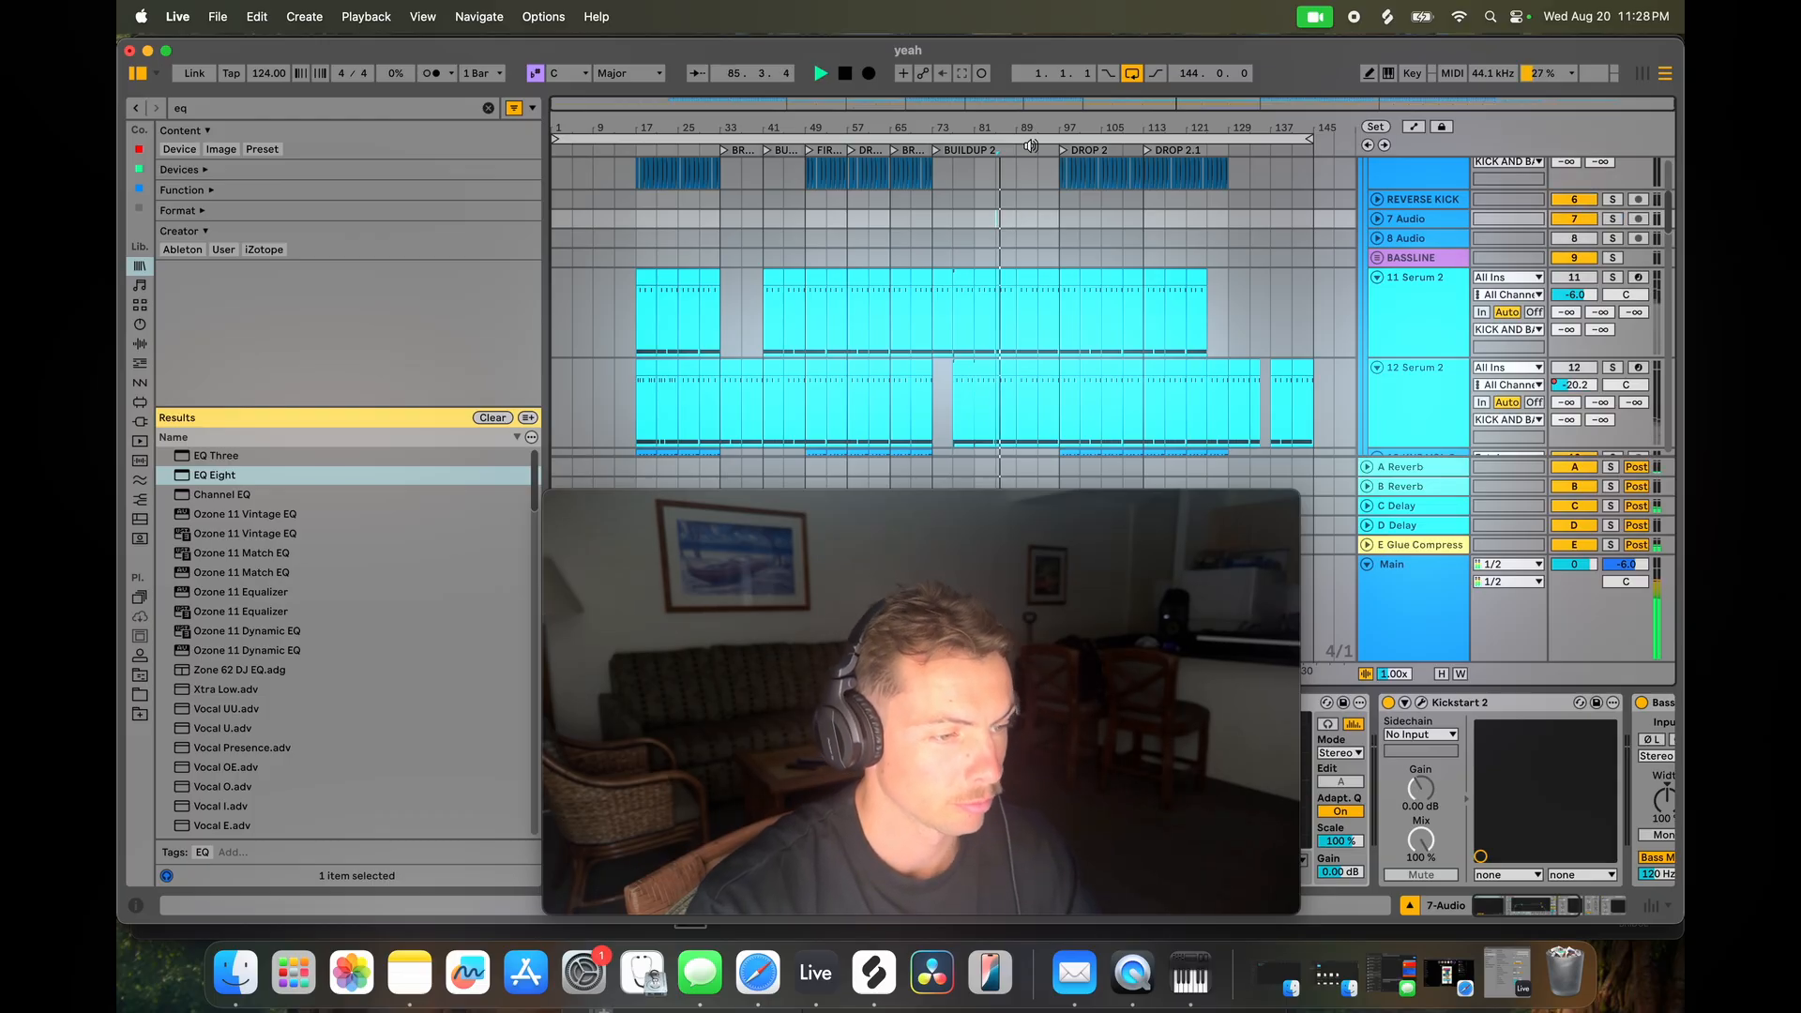